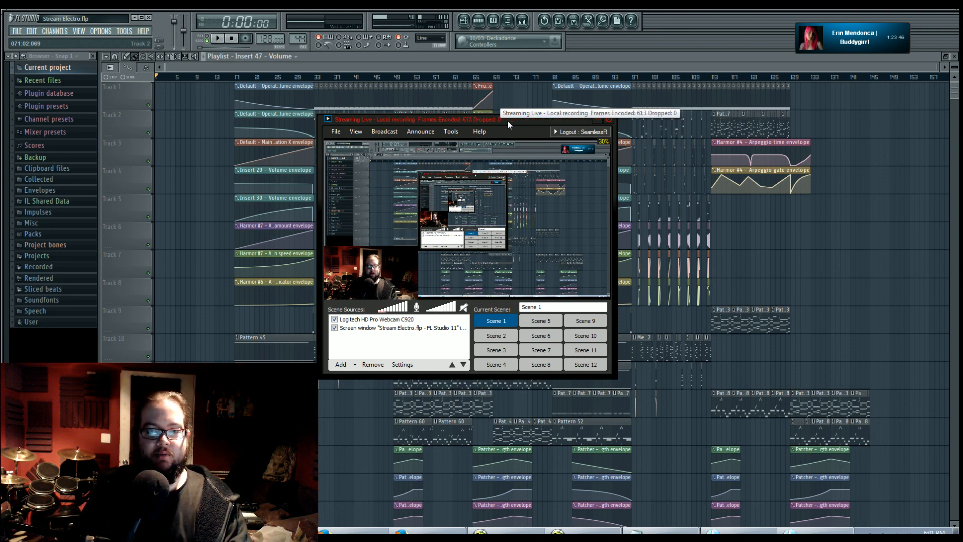
Step: Look over the whole playlist arrangement, from the first track to the last automation clips and back
click(452, 67)
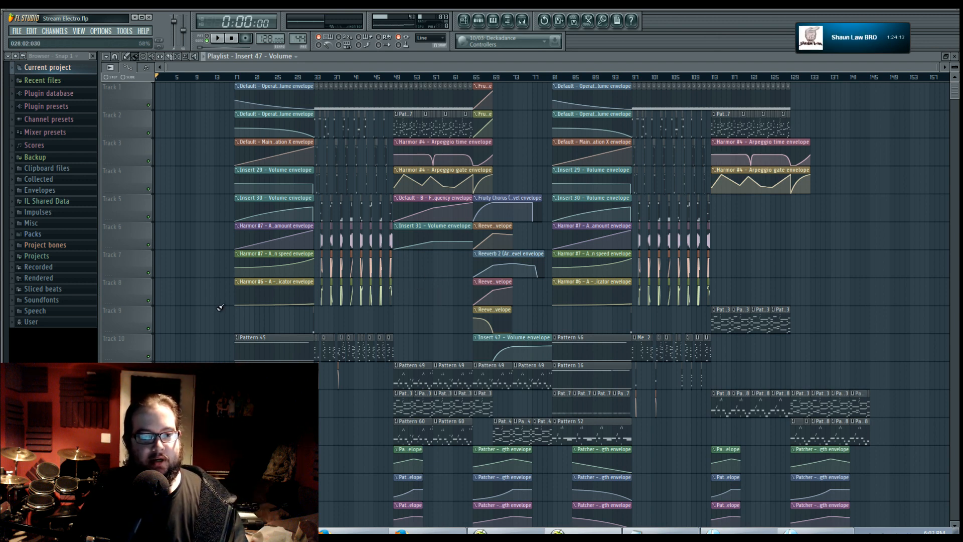
scroll(211, 317, down, 8)
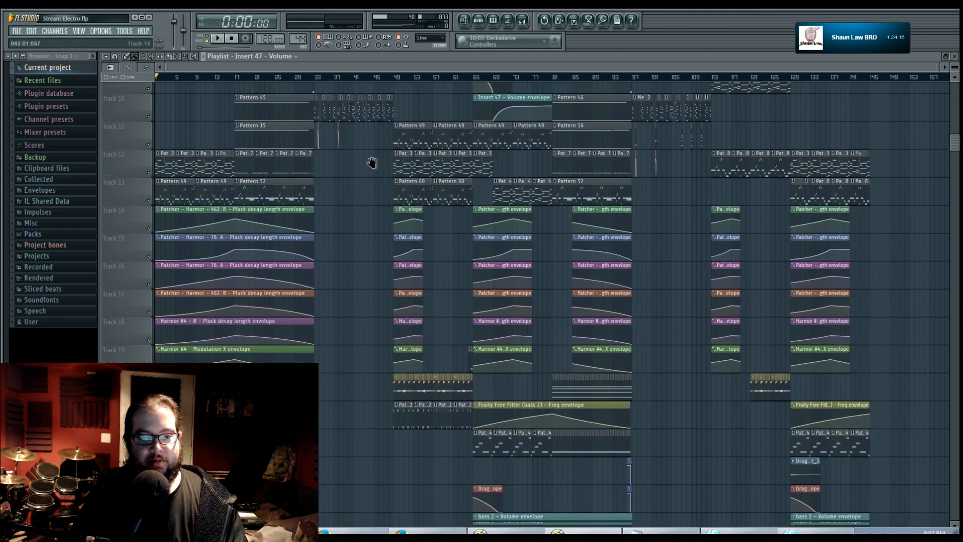
scroll(367, 222, down, 8)
scroll(630, 301, up, 5)
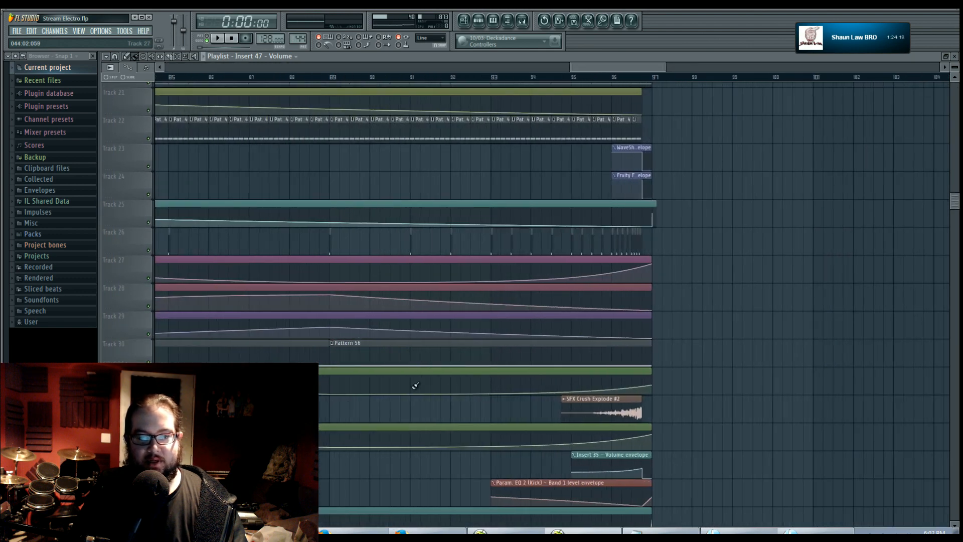
scroll(588, 315, down, 6)
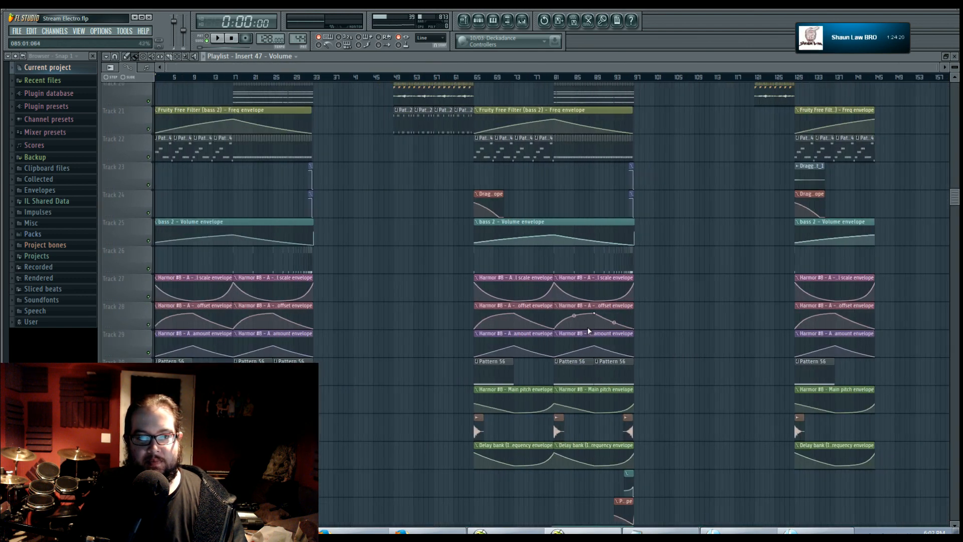
scroll(411, 335, down, 15)
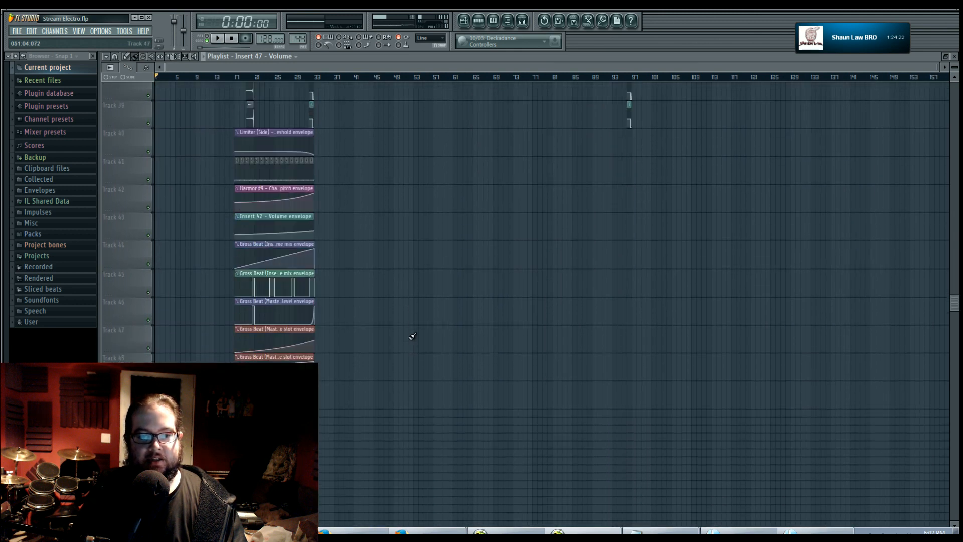
scroll(417, 335, up, 20)
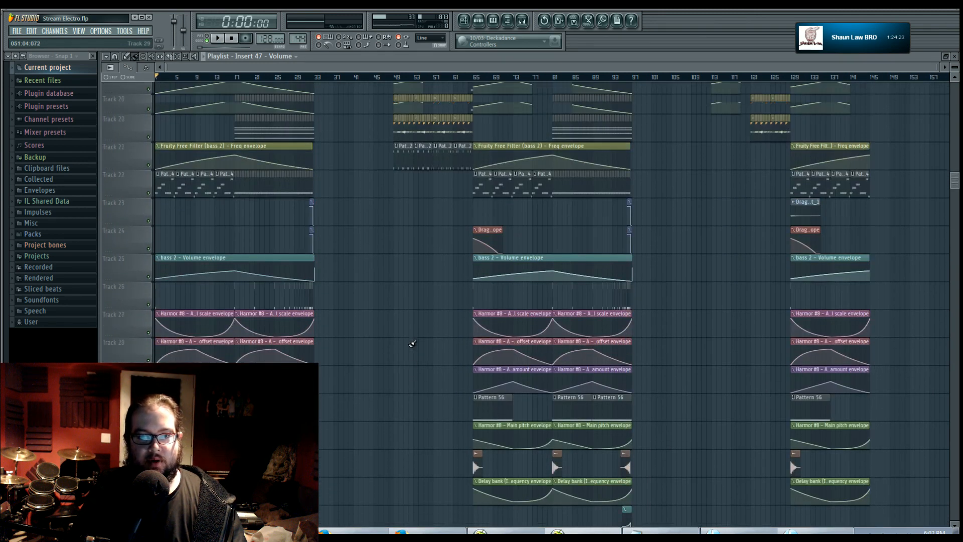
scroll(355, 384, up, 10)
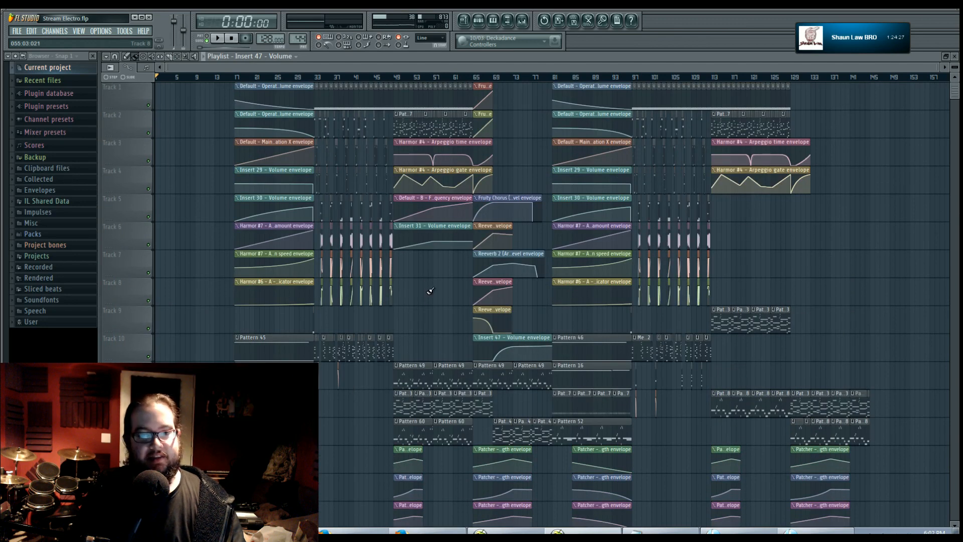
scroll(429, 301, up, 5)
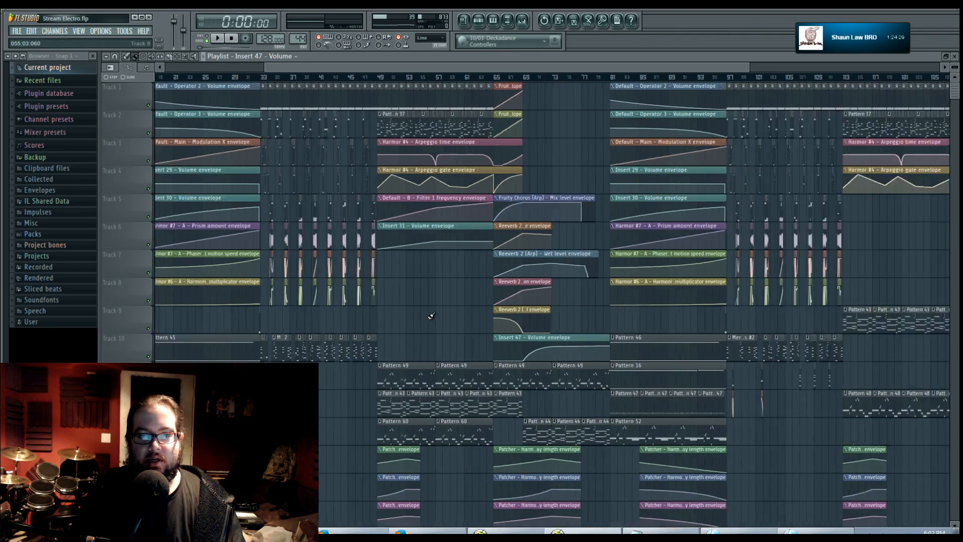
Step: Place the playhead at bar 61 in the playlist, four bars before the Fruity Chorus (Arp) envelopes begin
drag(607, 321, 394, 270)
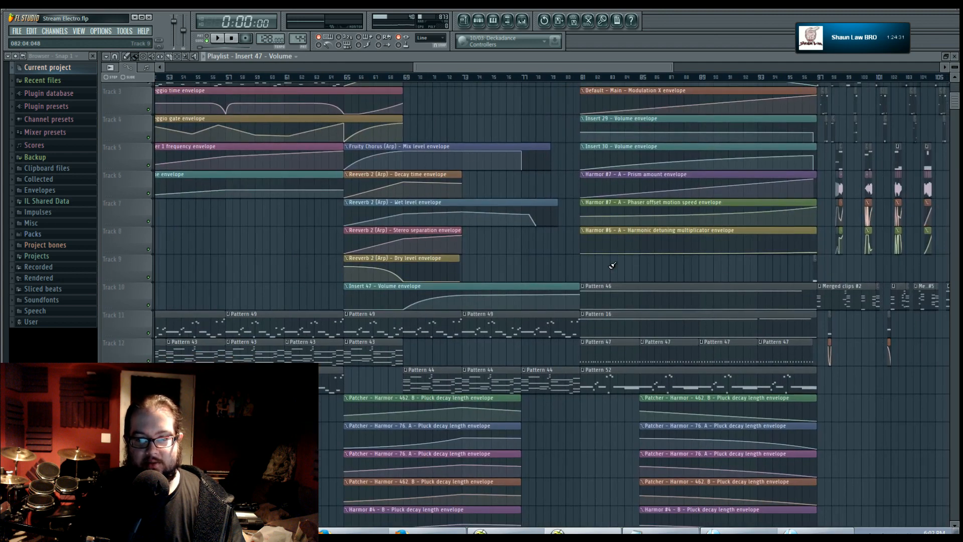
mouse_move(246, 247)
mouse_down()
mouse_move(598, 249)
mouse_move(625, 238)
mouse_move(306, 283)
mouse_move(364, 305)
mouse_move(527, 324)
mouse_up()
click(460, 74)
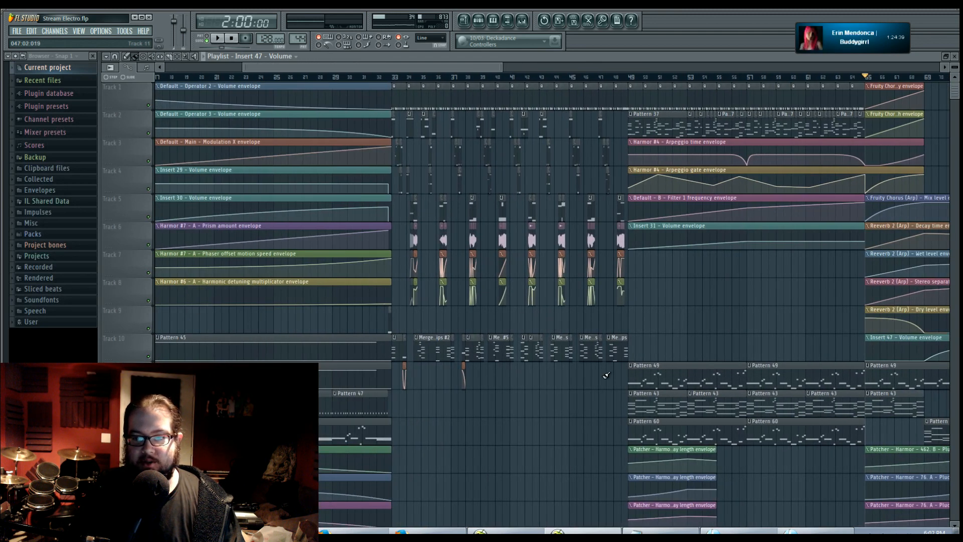
drag(402, 321, 629, 384)
drag(775, 290, 370, 306)
ctrl+click(438, 311)
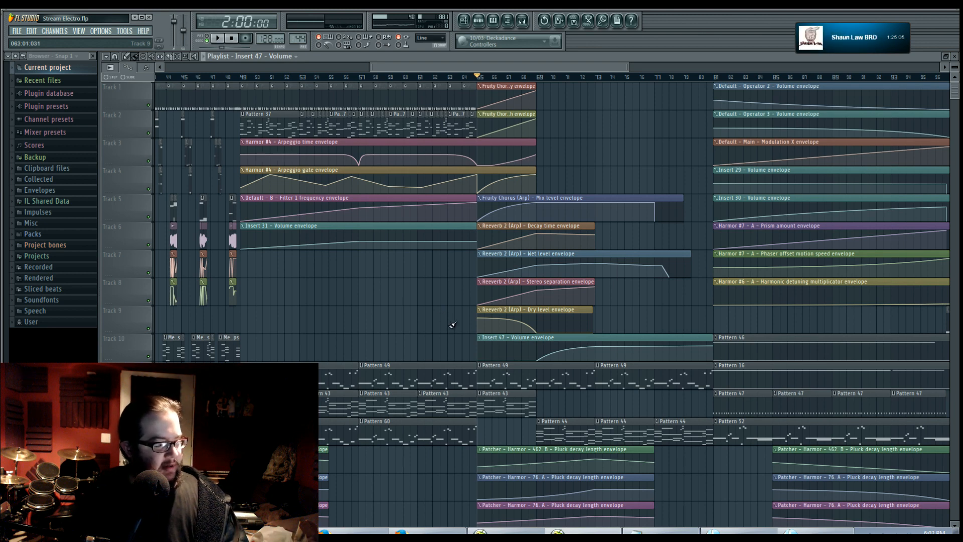
scroll(452, 278, up, 5)
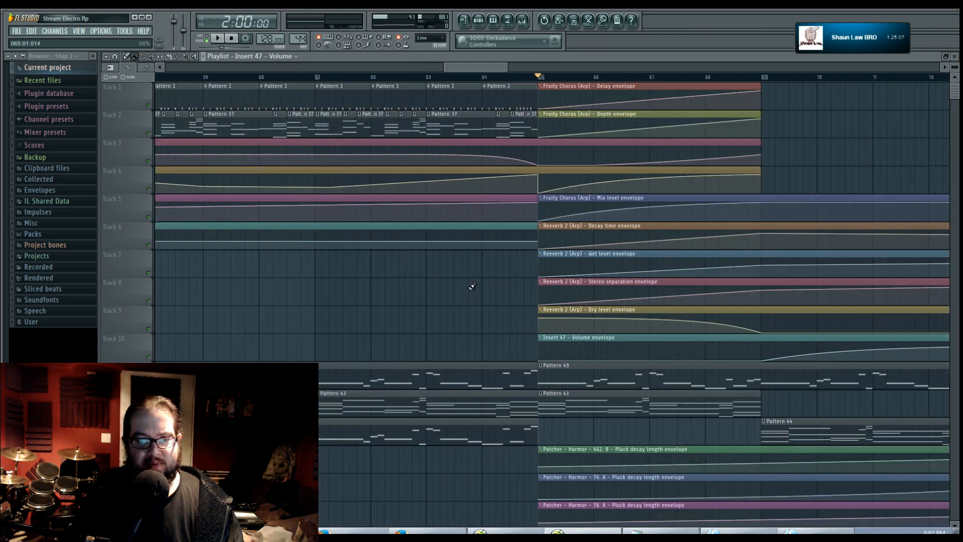
drag(494, 329, 587, 329)
click(345, 76)
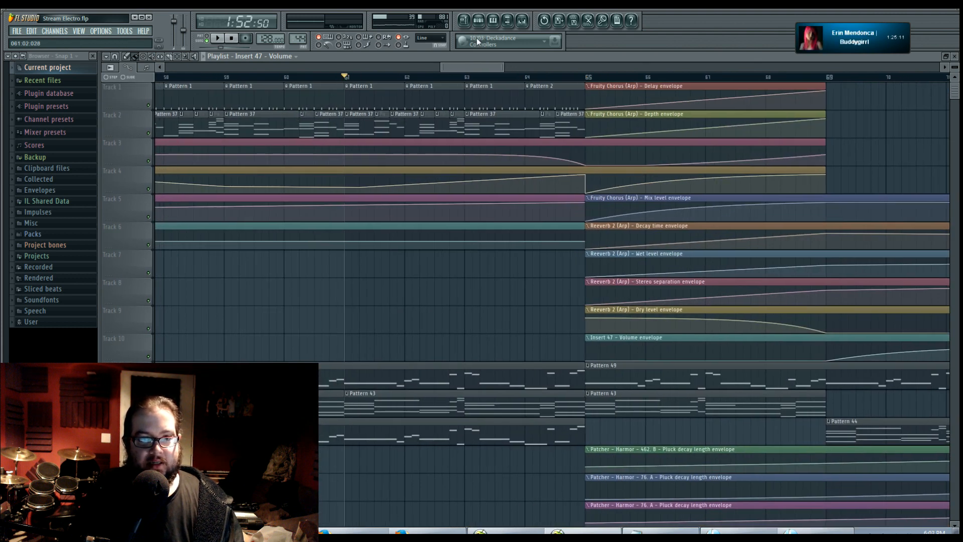
Step: Open Pattern 43's Harmor #4 notes in the piano roll and audition them in pattern mode
double_click(376, 406)
click(218, 38)
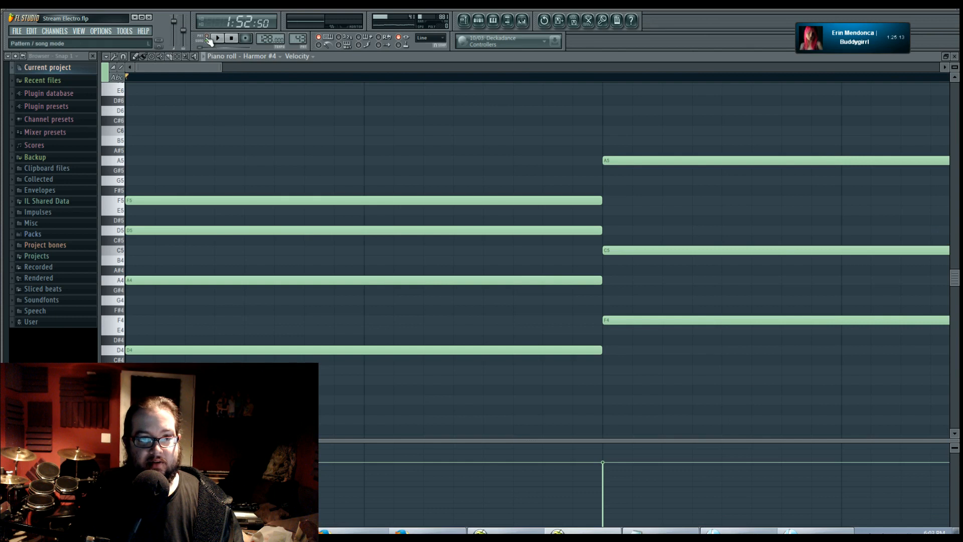
scroll(322, 184, down, 6)
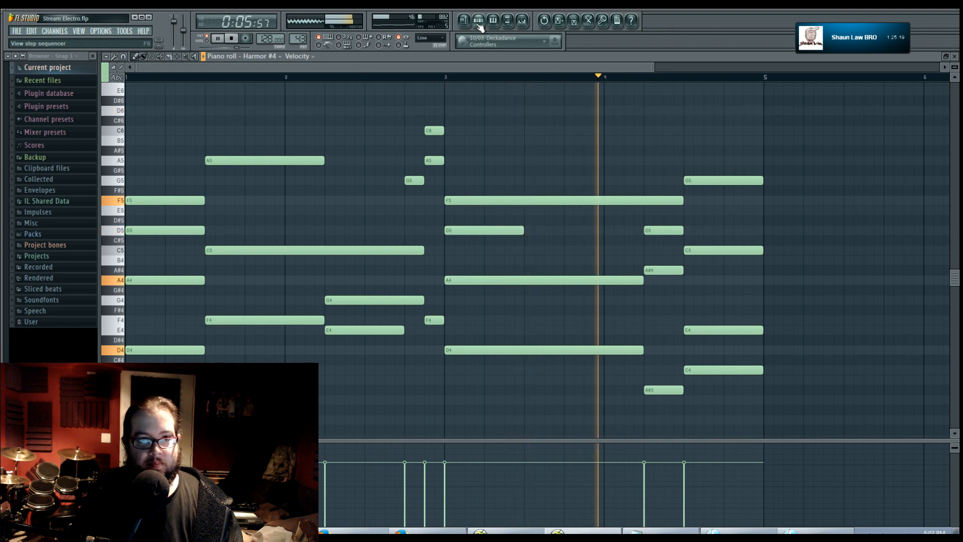
key(space)
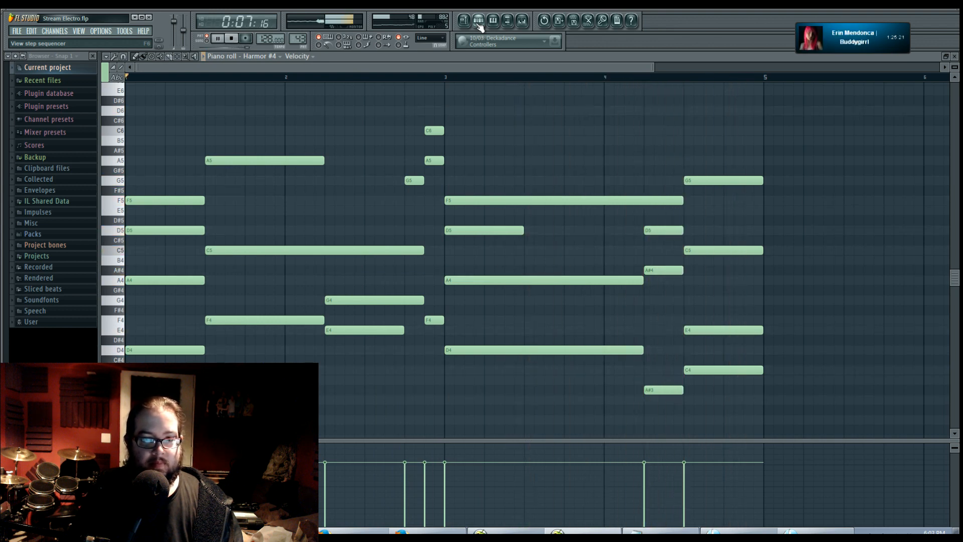
Step: Open the Harmor #4 synth from the step sequencer and move its window clear for viewing
click(479, 25)
click(505, 219)
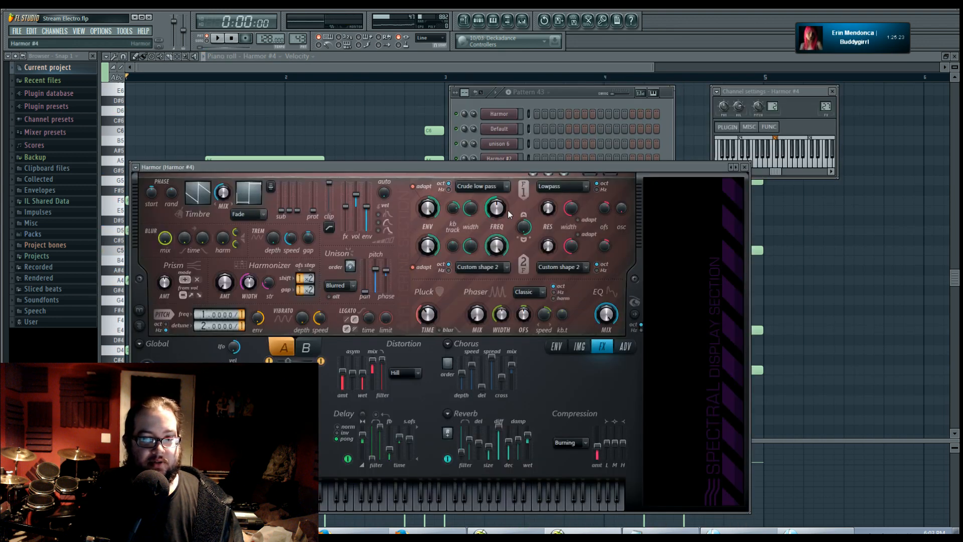
drag(495, 171, 502, 101)
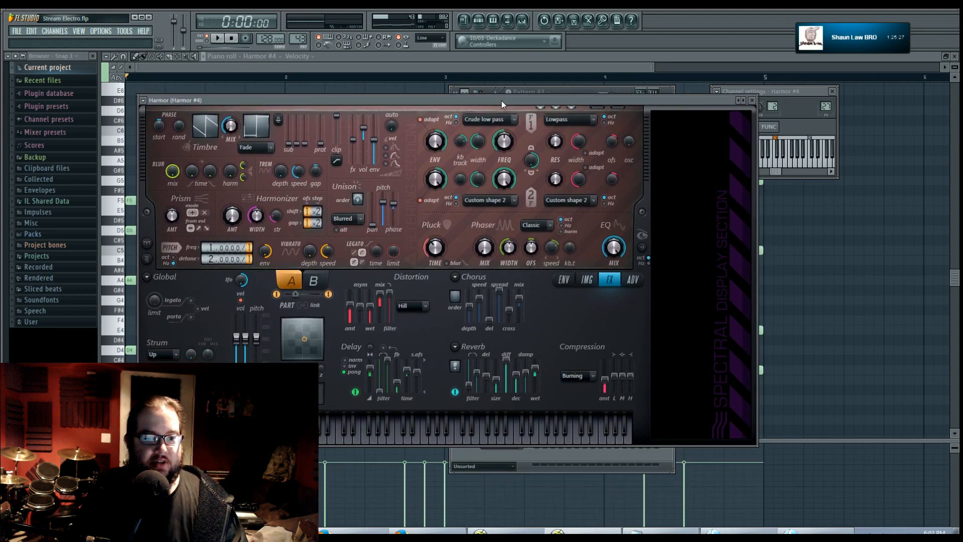
Step: Examine Harmor's envelope page and its list of articulation targets for Filter 1 frequency
click(585, 281)
click(570, 282)
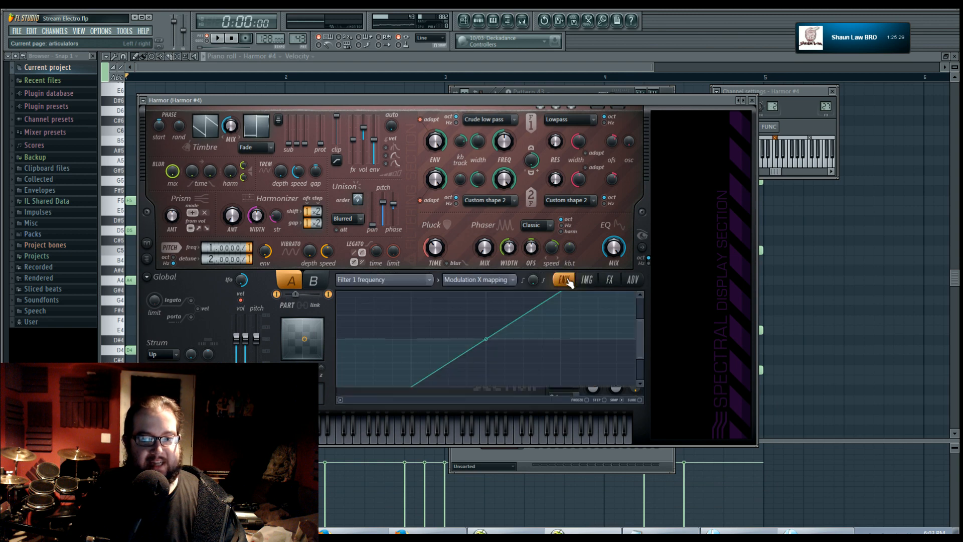
click(589, 283)
click(564, 280)
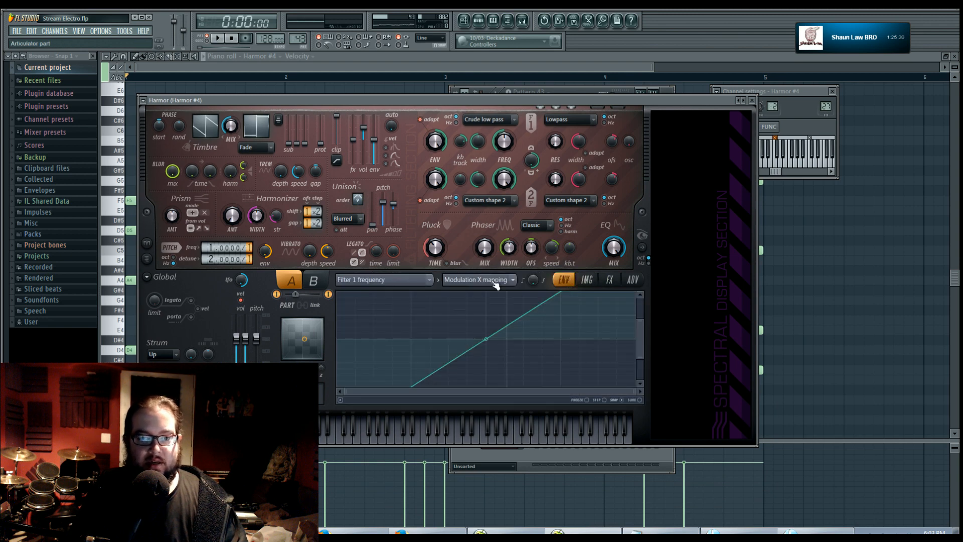
click(422, 280)
click(416, 161)
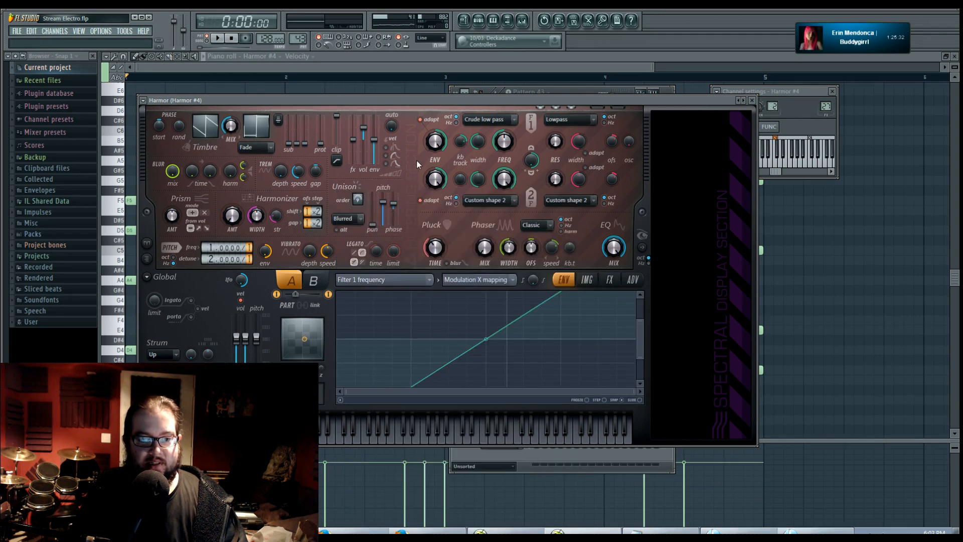
click(414, 281)
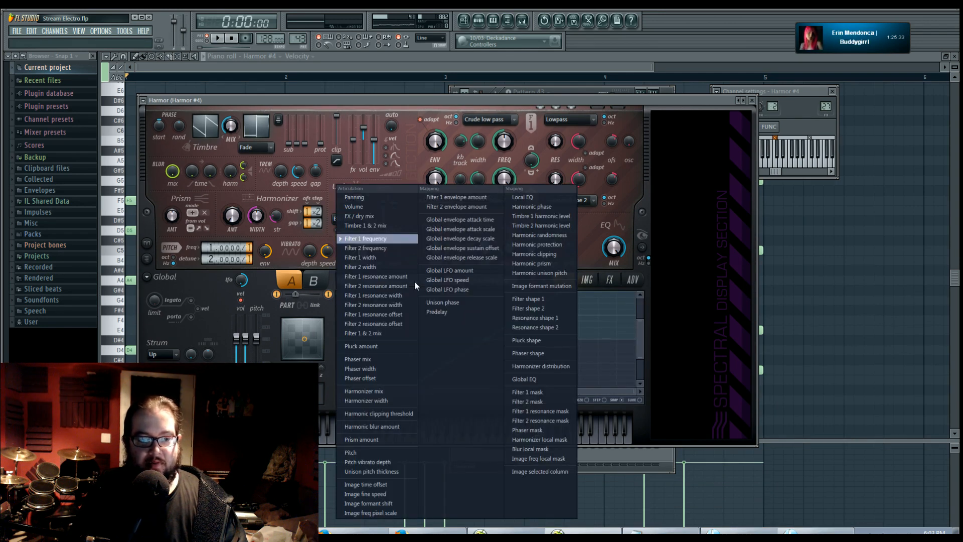
click(406, 143)
Step: Show the miscellaneous channel settings of Harmor #4, with the arpeggiator section, in place of the synth window
click(802, 116)
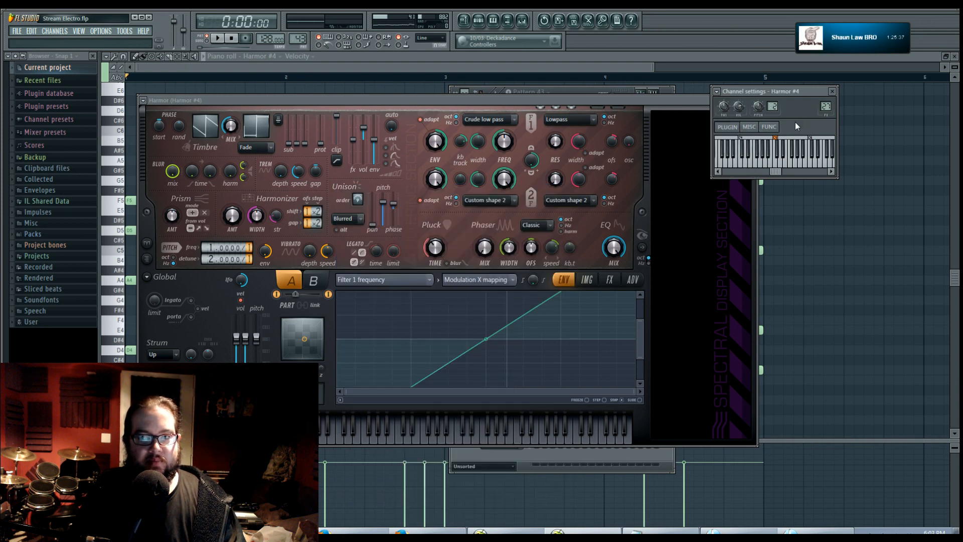
drag(794, 95, 804, 112)
click(812, 161)
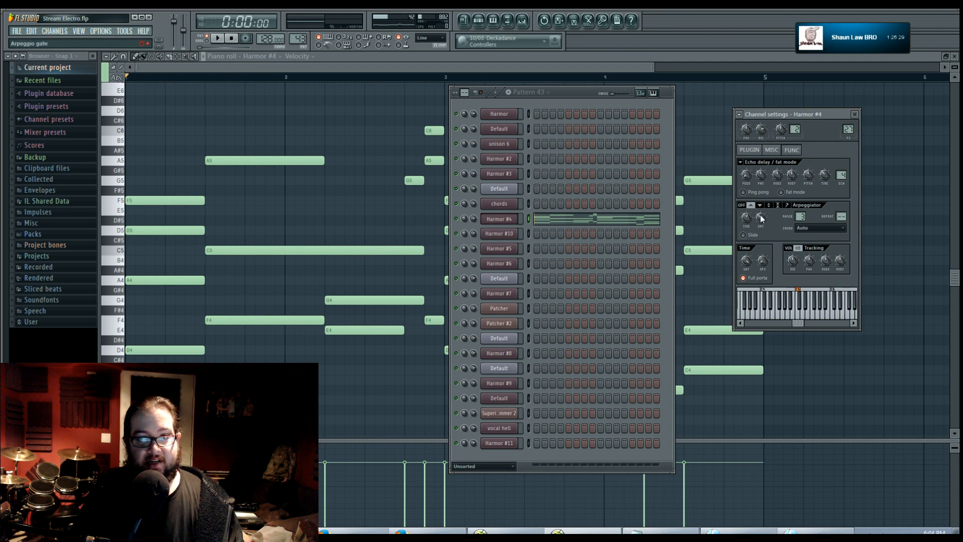
Step: Audition the pattern twice for the arpeggiator's gate and time controls and show the options of the arpeggio time control
key(space)
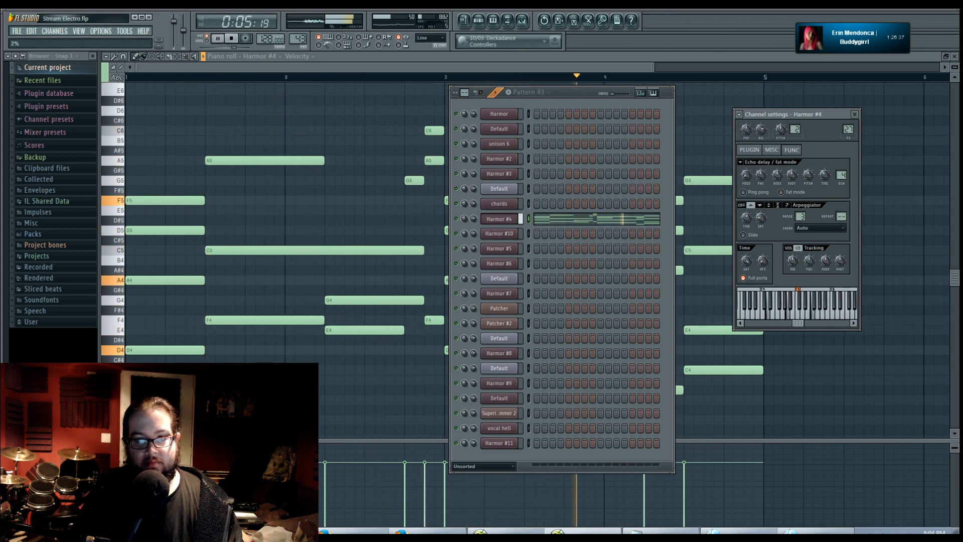
key(space)
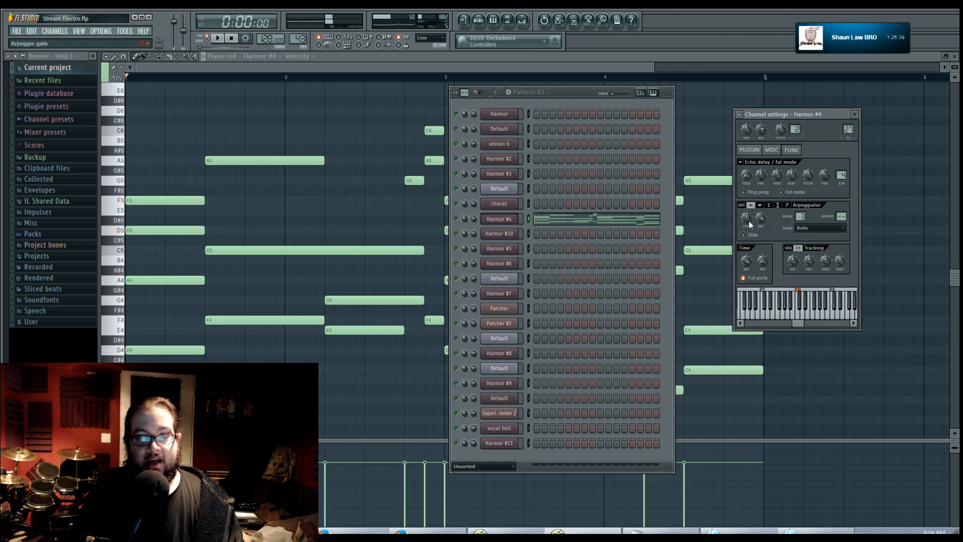
key(space)
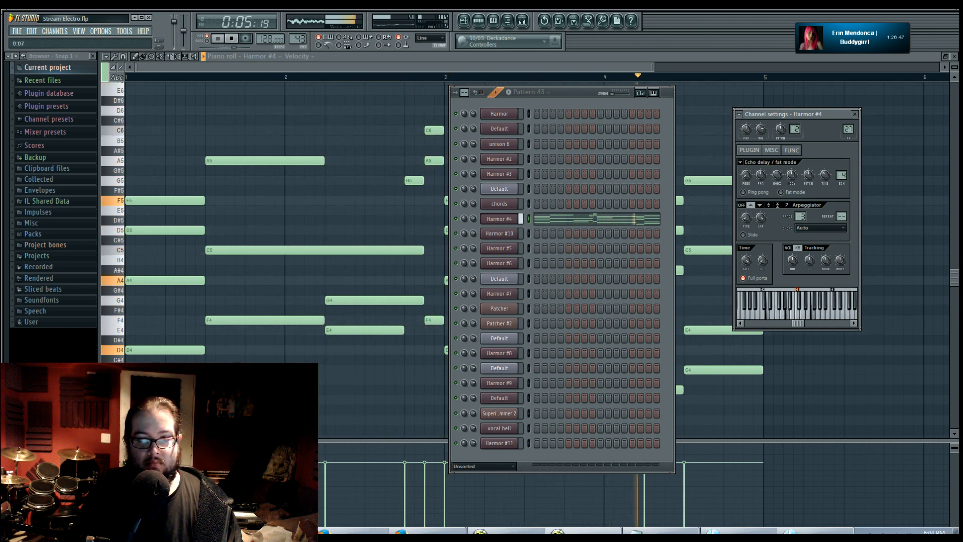
key(space)
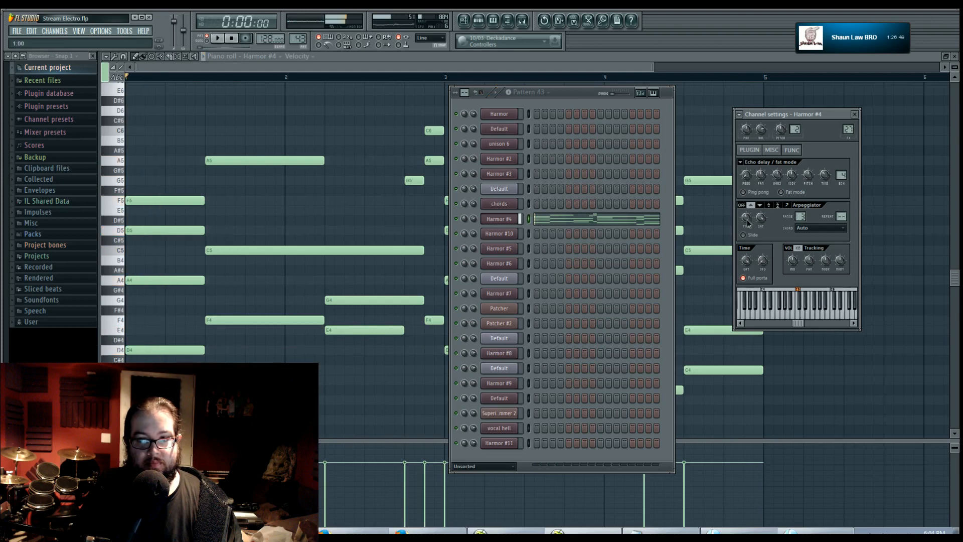
right_click(748, 222)
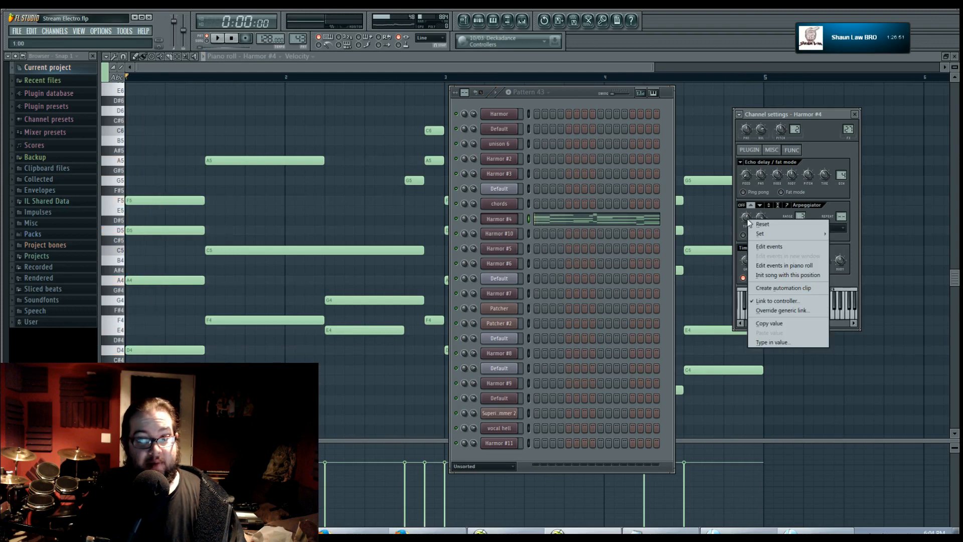
Step: Return to the playlist, set the playhead just before bar 65, and select the Harmor #4 arpeggio time and gate envelope clips
click(465, 22)
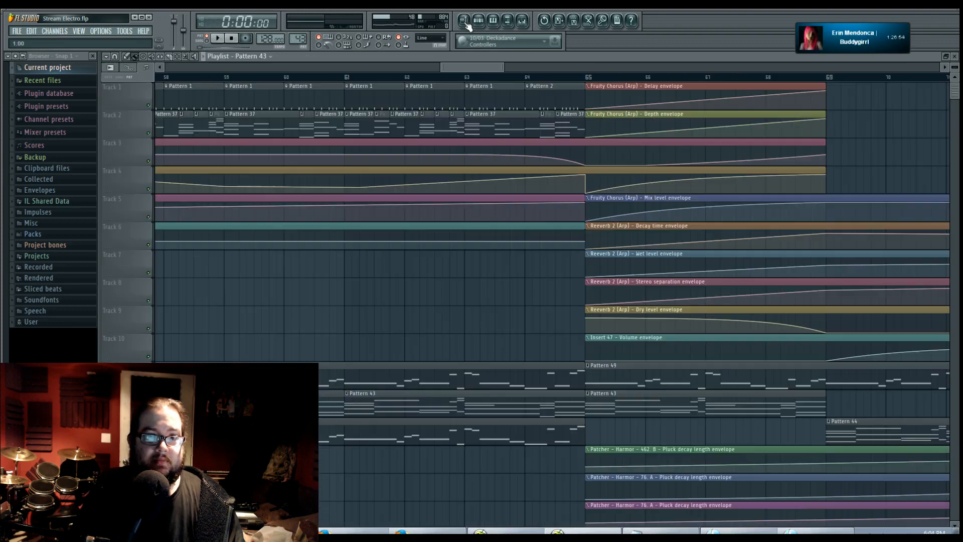
drag(529, 307, 442, 299)
scroll(495, 326, up, 3)
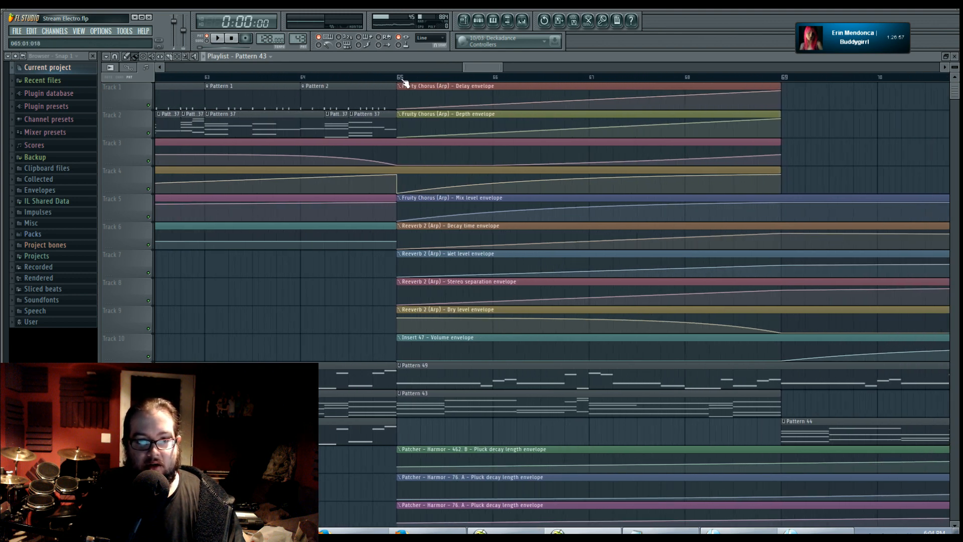
scroll(581, 271, down, 6)
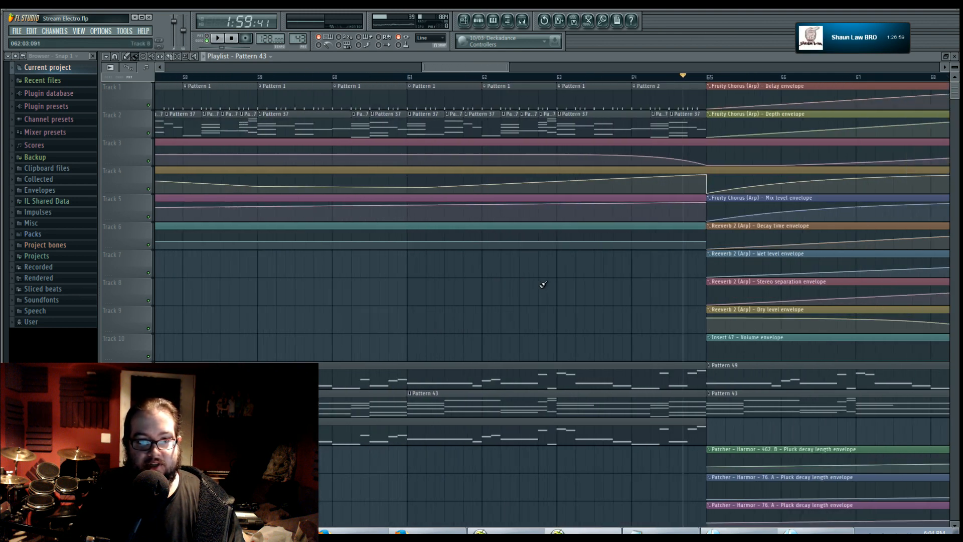
scroll(341, 180, up, 4)
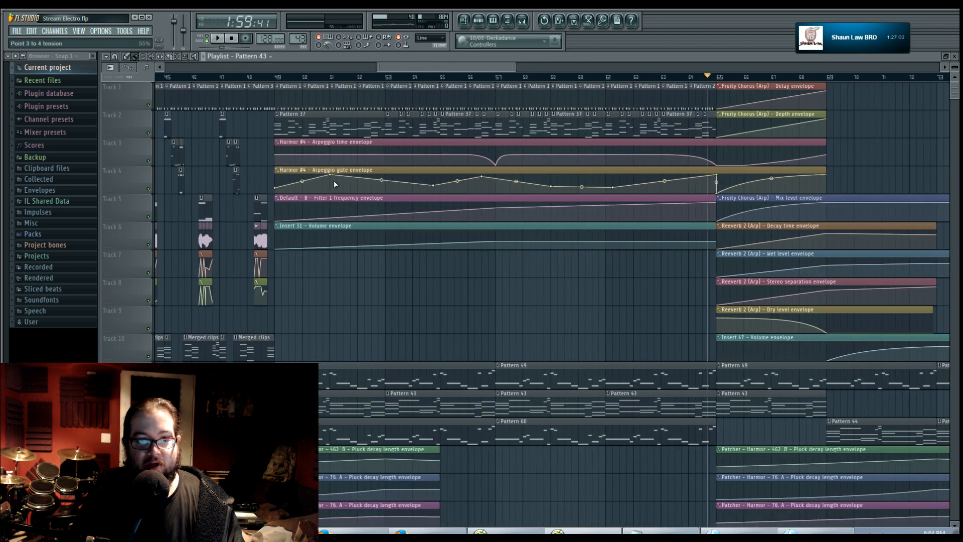
drag(329, 193, 340, 141)
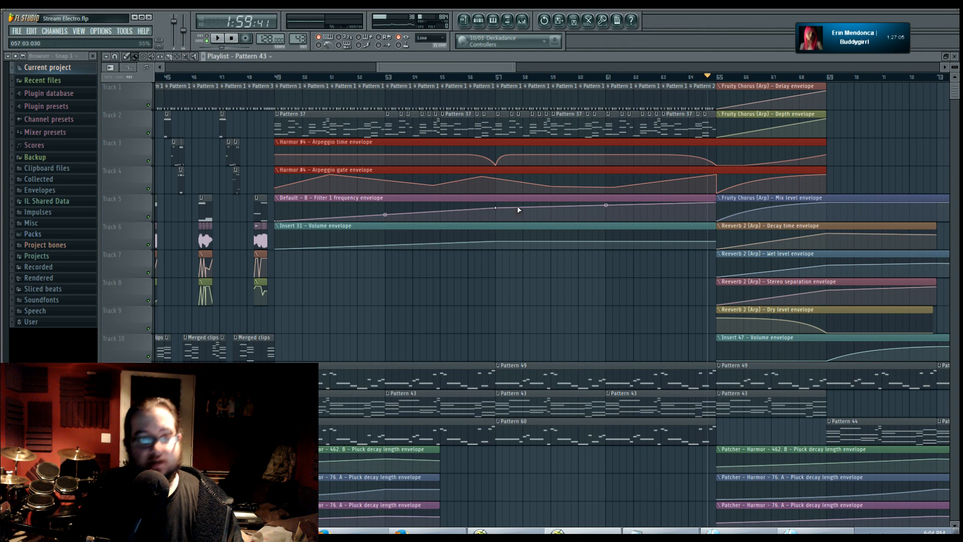
Step: Select the Fruity Chorus (Arp) mix level and Reeverb 2 (Arp) envelope clips starting at bar 65, and clear the selection
drag(535, 275, 447, 292)
click(553, 217)
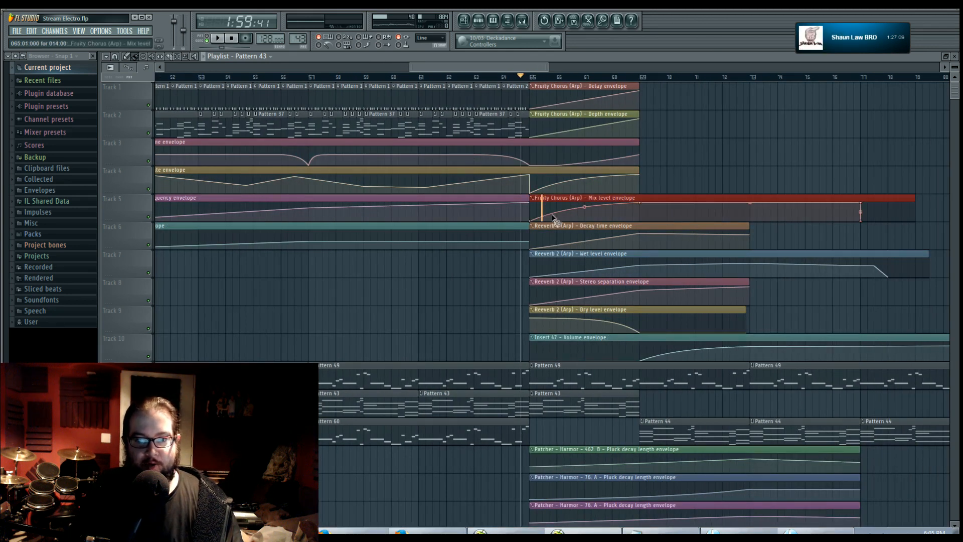
drag(540, 193, 780, 333)
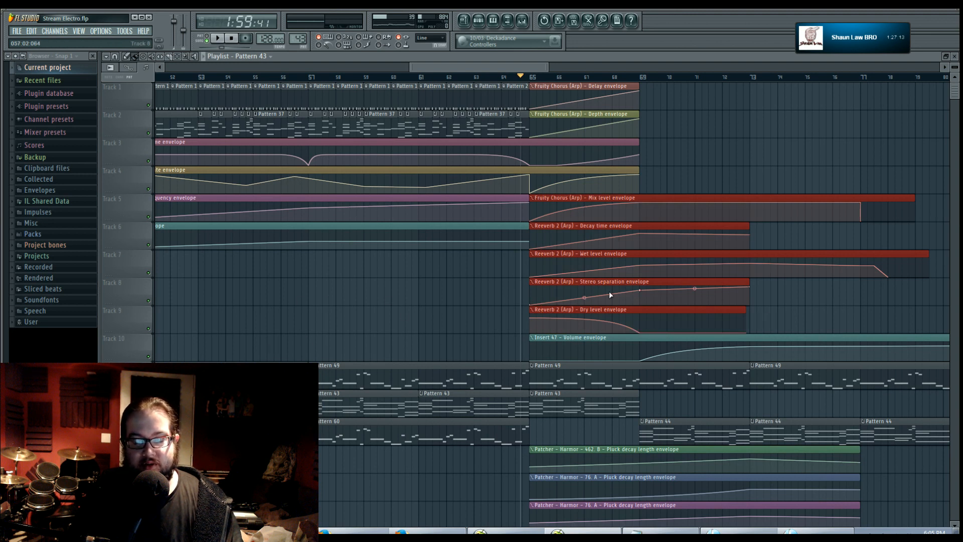
click(428, 296)
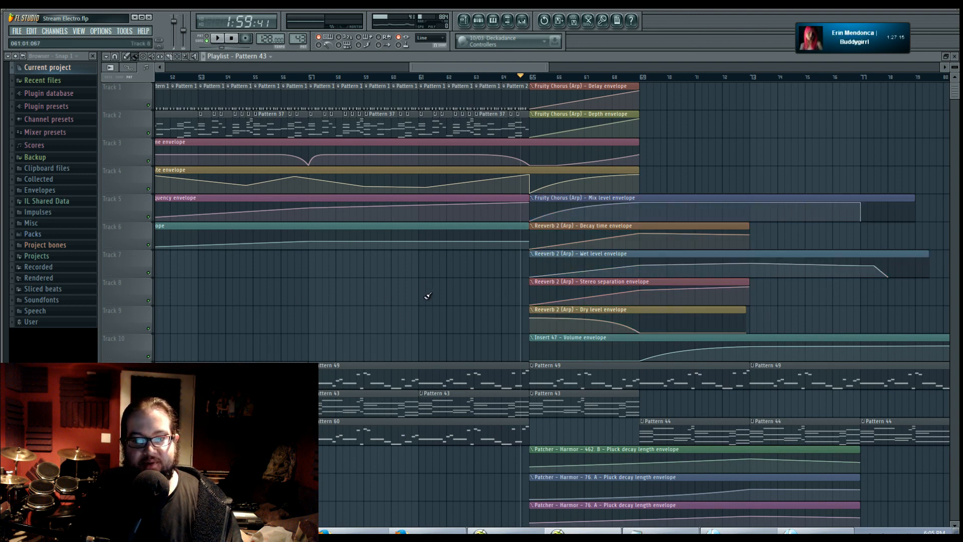
Step: Set the playhead at bar 69 and show the channel settings of Harmor #10 used by Pattern 44
drag(336, 304, 120, 311)
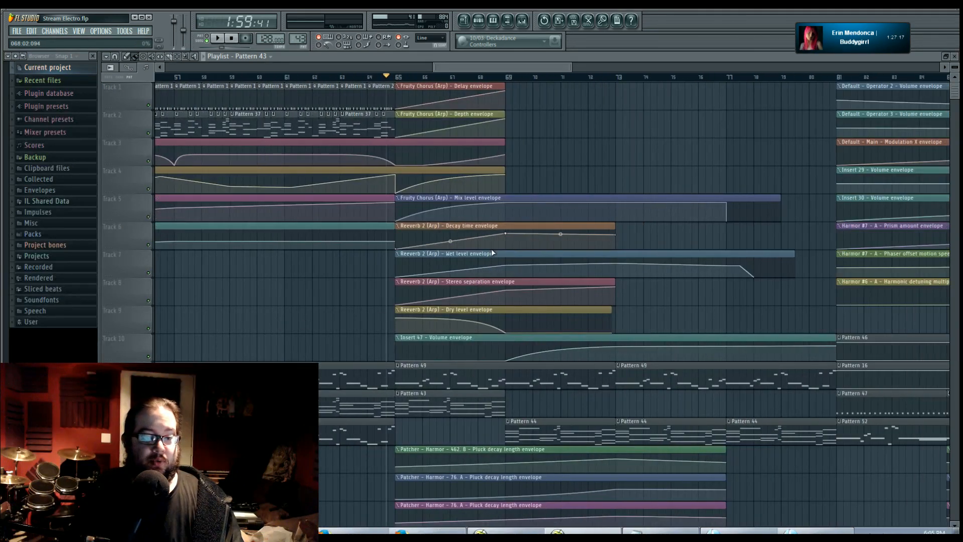
click(506, 77)
double_click(541, 429)
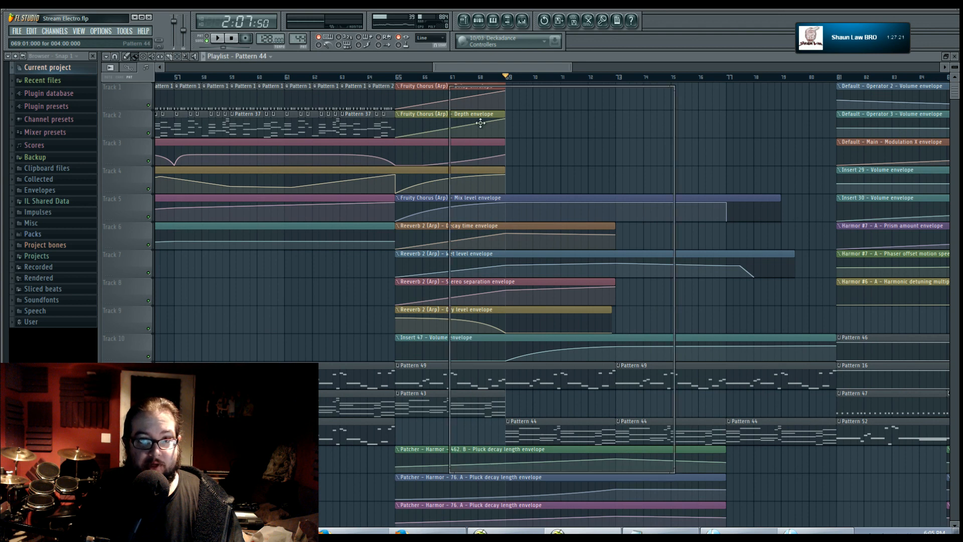
key(F6)
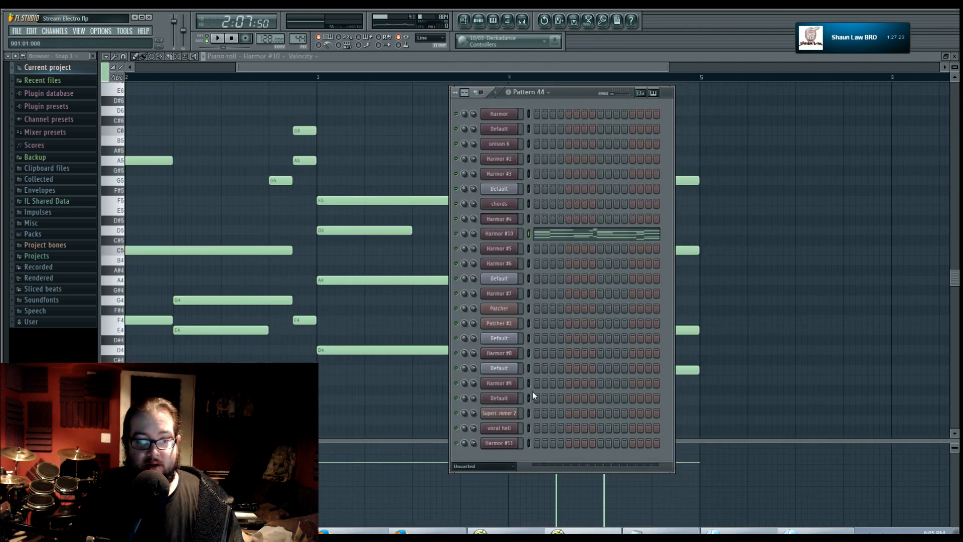
click(504, 235)
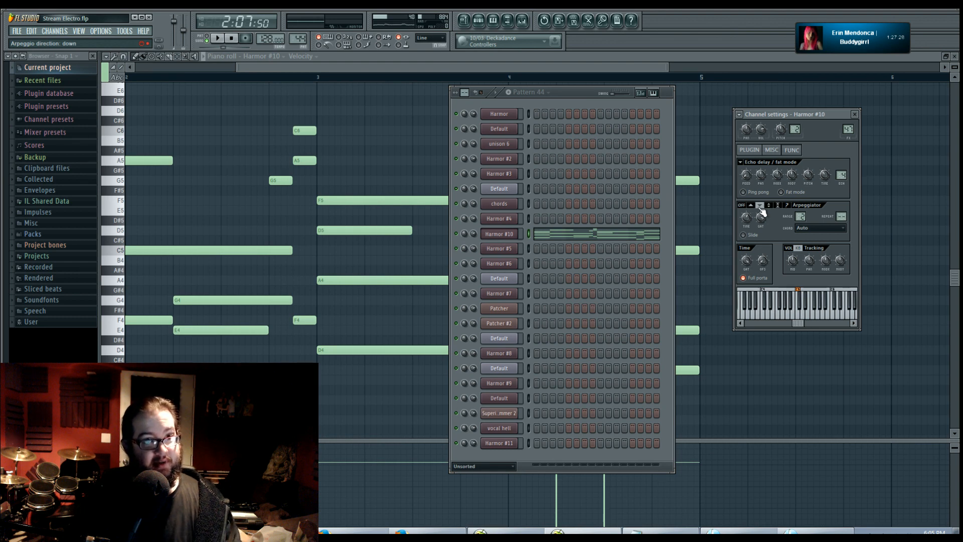
Step: Audition Pattern 44 in pattern mode, checking Harmor #10's mixer insert and its notes in the piano roll, and stop playback
click(216, 38)
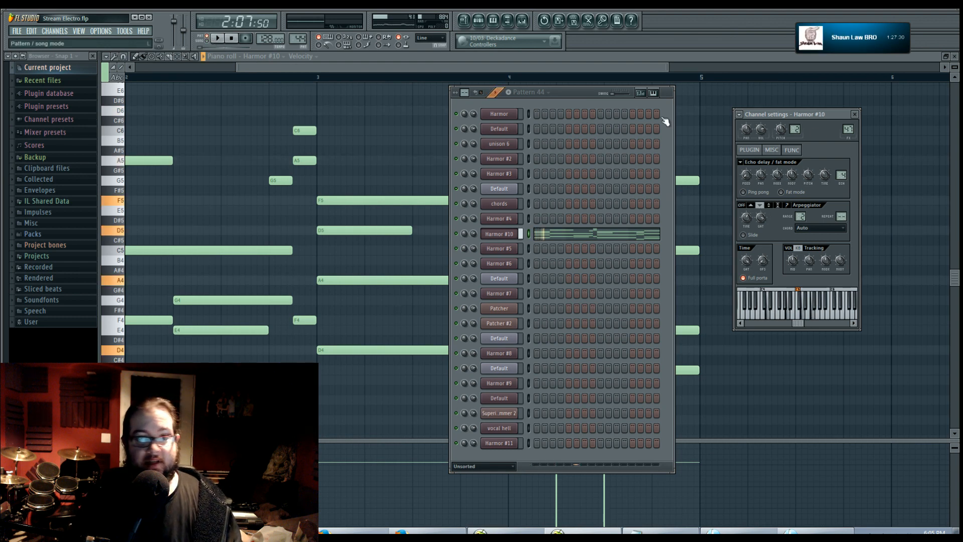
double_click(848, 129)
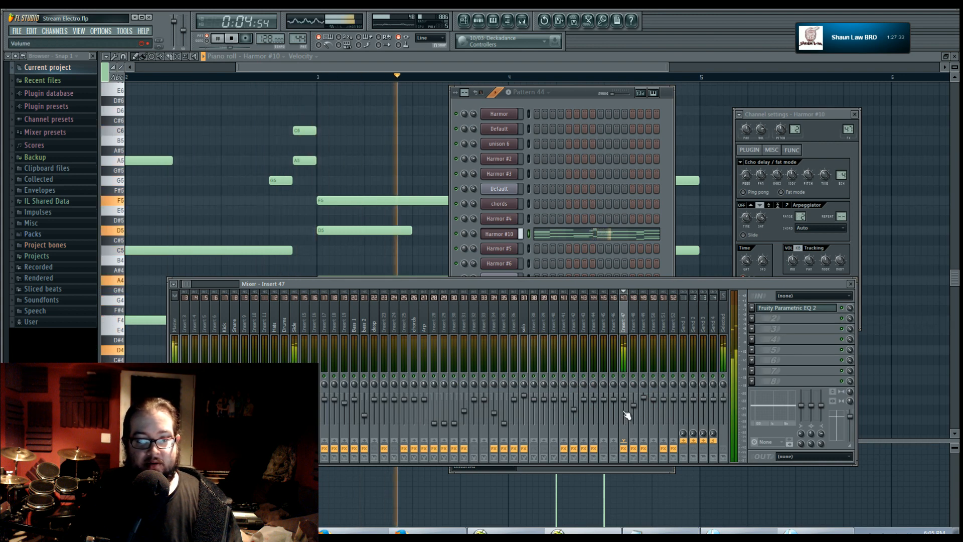
mouse_move(469, 68)
mouse_down()
mouse_move(366, 65)
mouse_move(382, 69)
mouse_up()
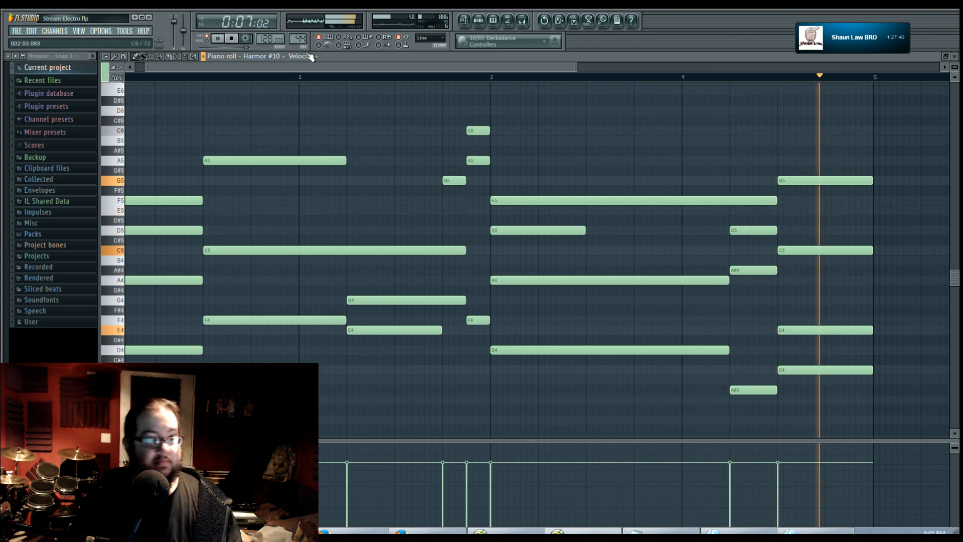
click(231, 39)
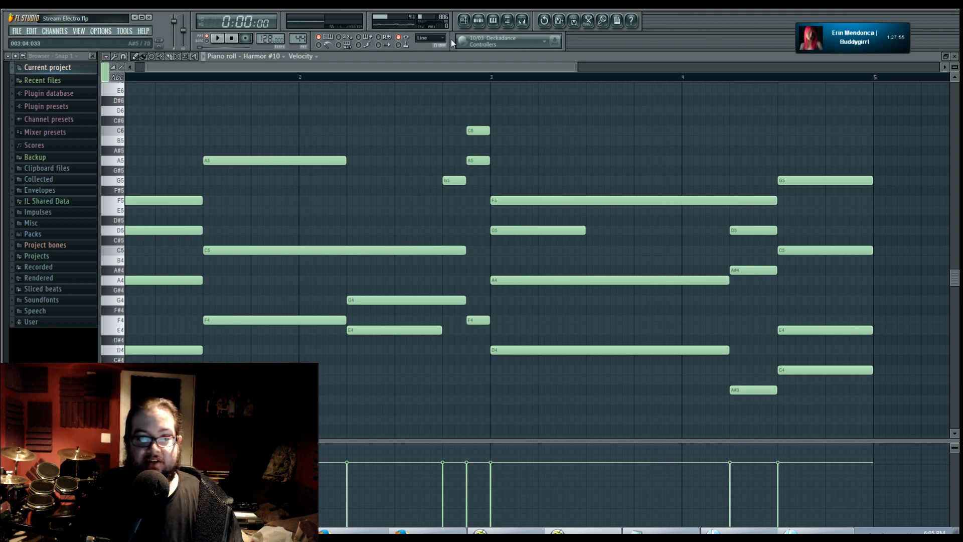
Step: Return to the playlist and set the playhead at bar 33, where the section of short clips begins
click(464, 22)
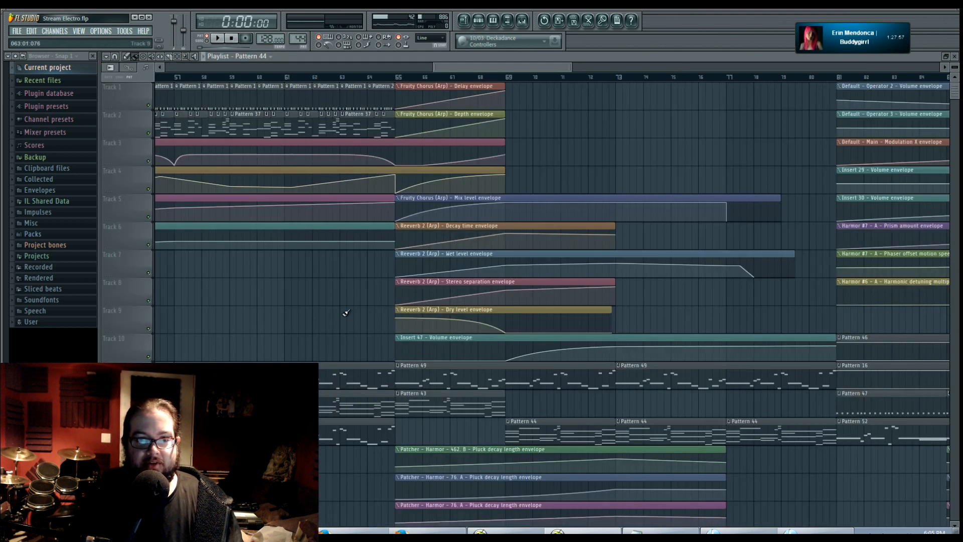
scroll(419, 314, down, 5)
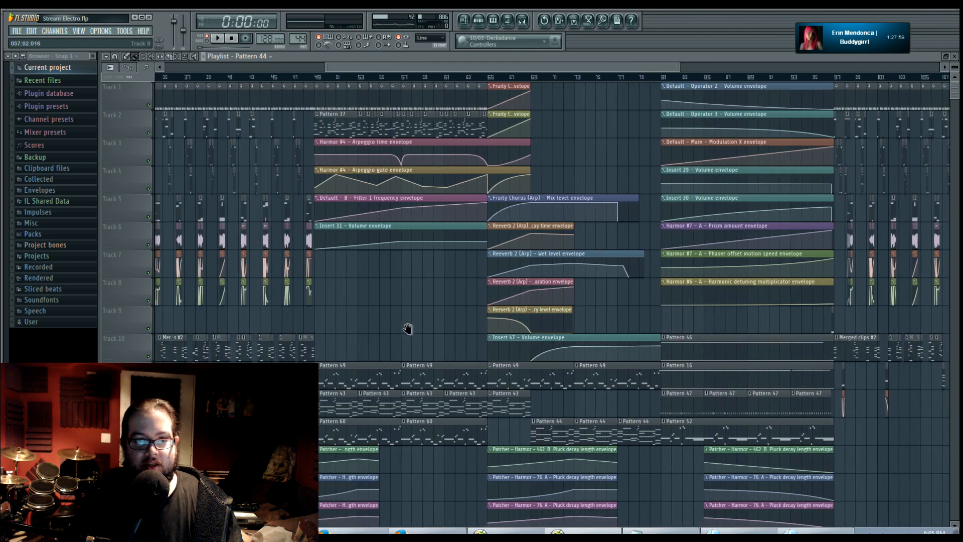
scroll(434, 323, up, 3)
scroll(526, 330, up, 1)
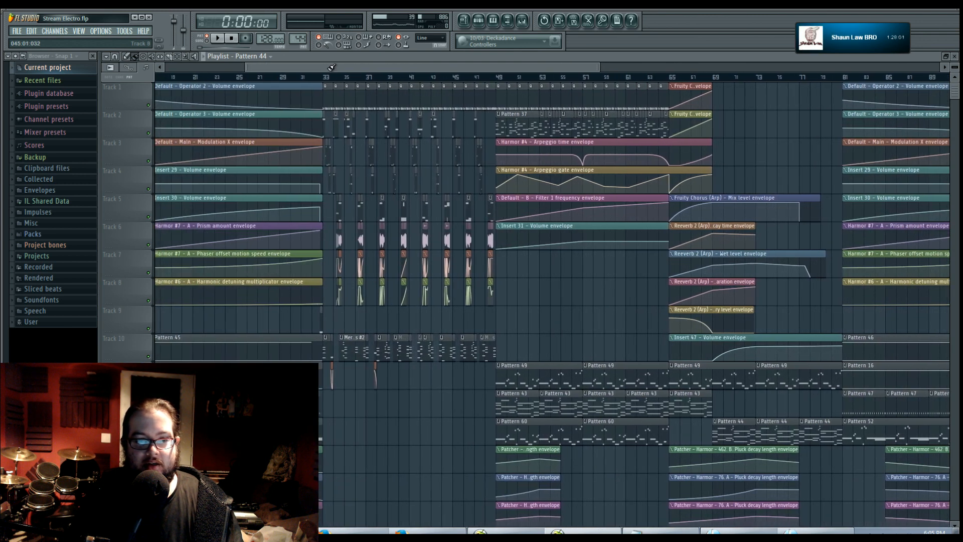
click(324, 79)
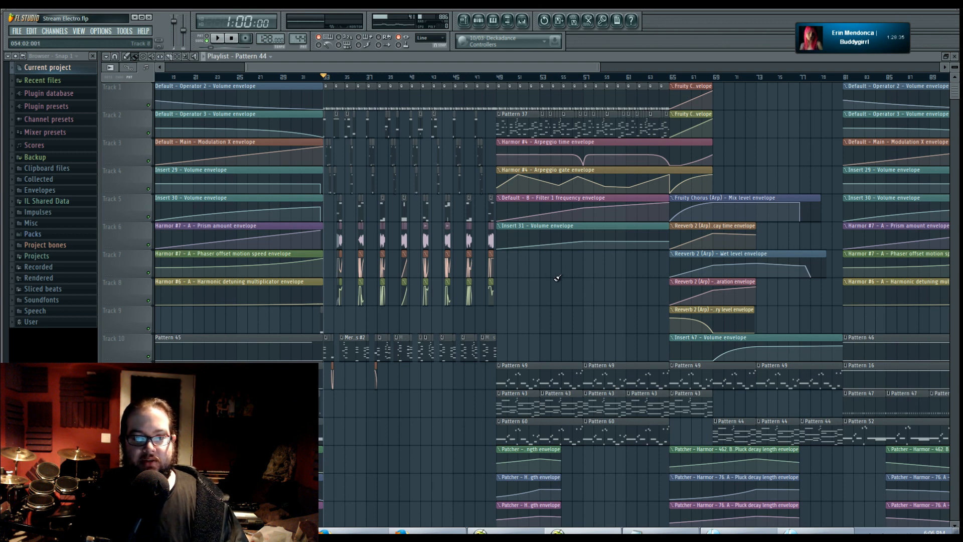
Step: Examine how the arrangement's sections and automation clips are laid out from bar 17 through the repeat after bar 81
drag(557, 277, 703, 333)
scroll(484, 314, down, 2)
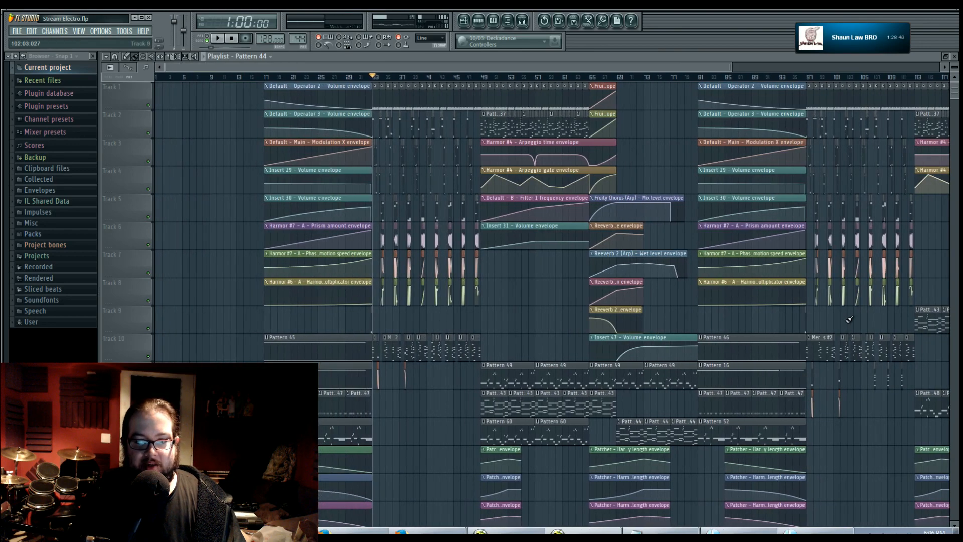
drag(849, 320, 832, 351)
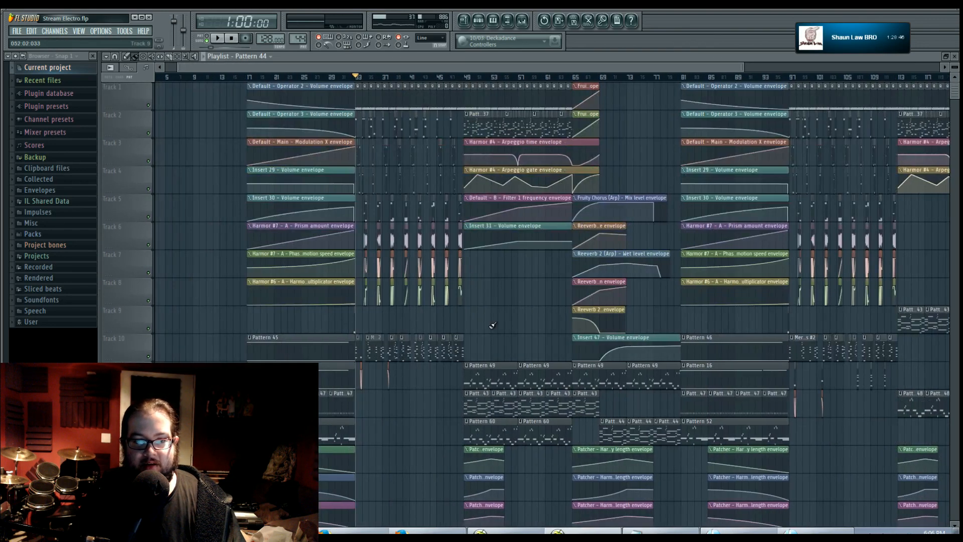
drag(493, 325, 554, 330)
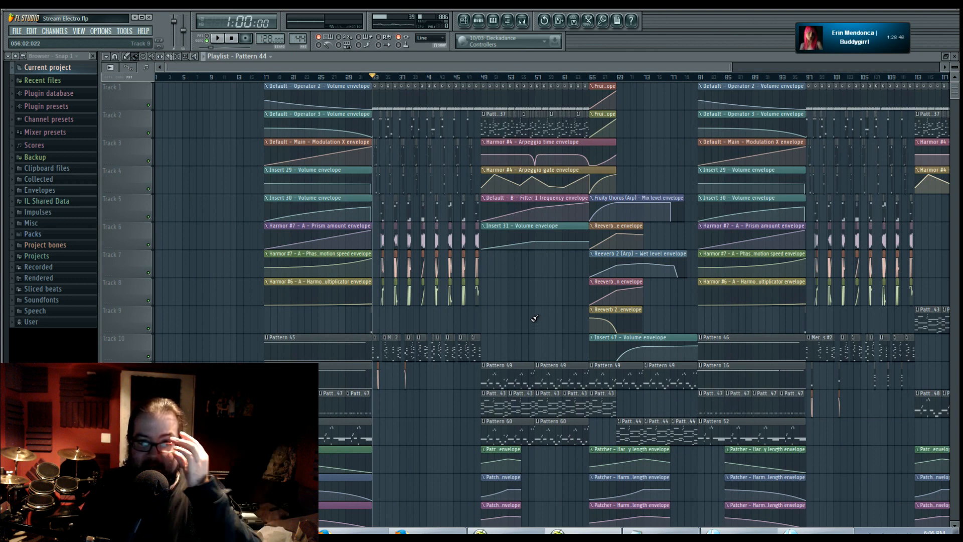
drag(534, 318, 506, 307)
scroll(488, 295, up, 2)
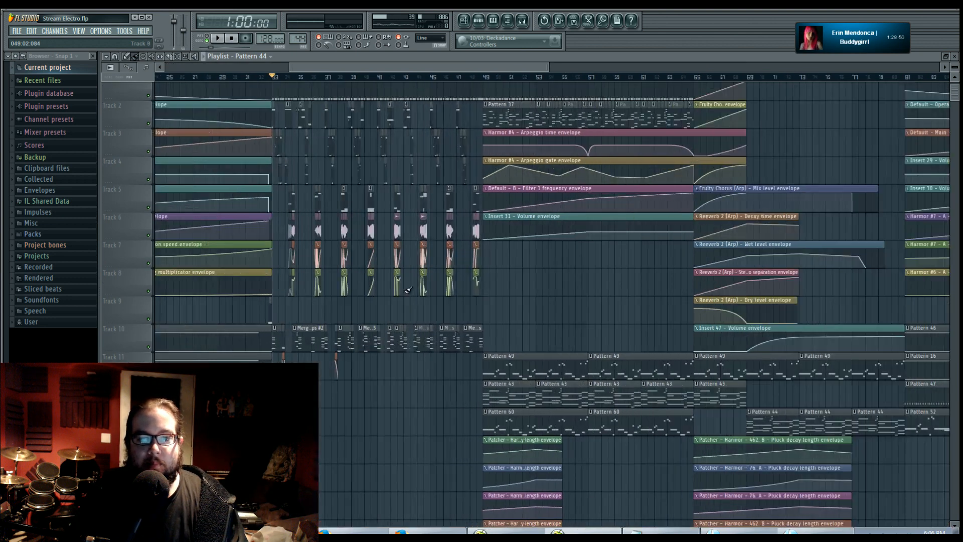
scroll(410, 290, up, 2)
drag(579, 265, 675, 321)
click(523, 21)
key(F9)
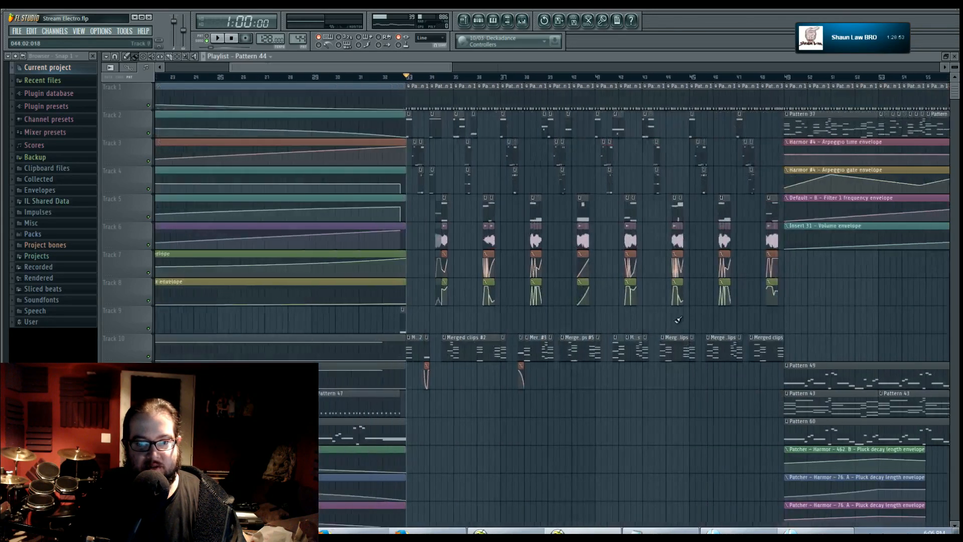
scroll(684, 322, down, 5)
scroll(693, 327, down, 3)
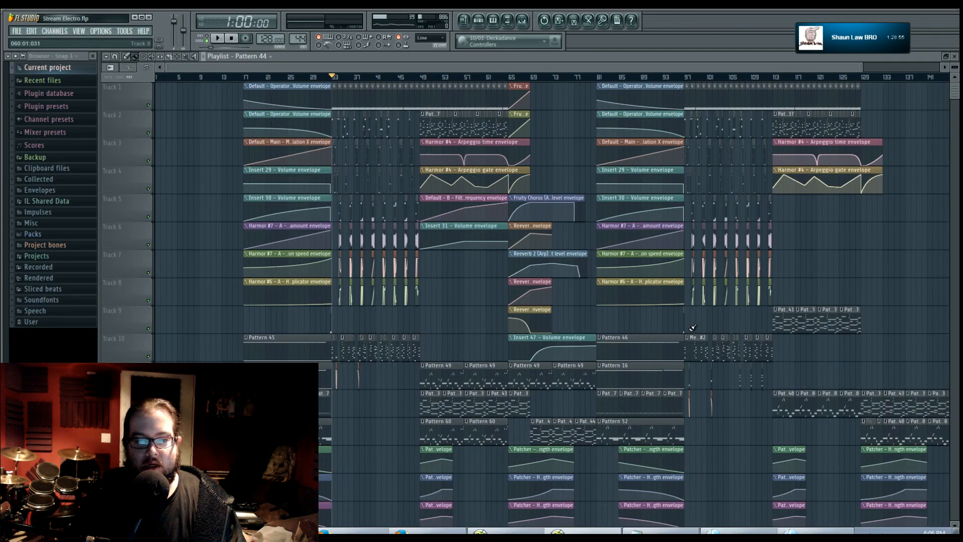
Step: Play the song from the start to just past bar 81, following the automation clips through the transition, and stop playback
drag(543, 78, 593, 83)
mouse_move(748, 90)
mouse_down()
mouse_move(833, 91)
mouse_move(186, 85)
mouse_up()
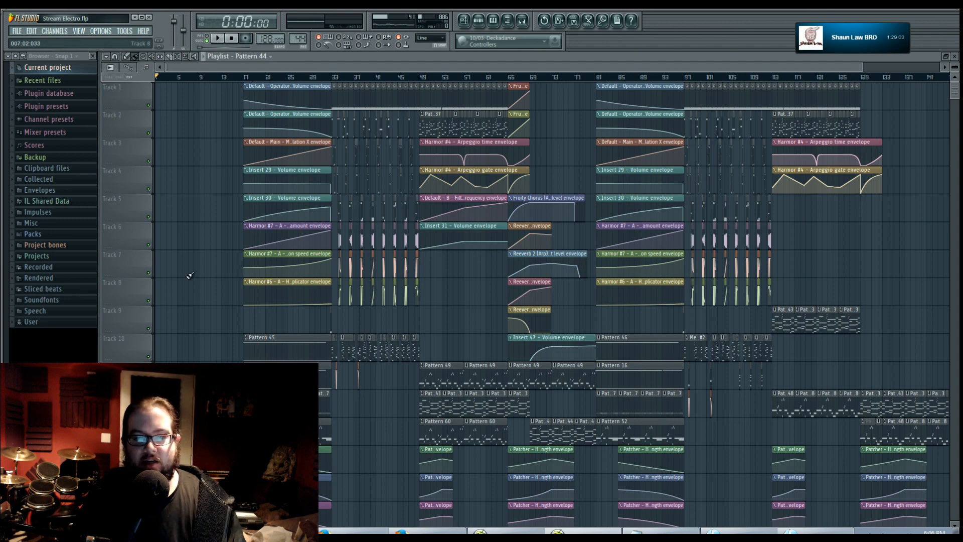
key(space)
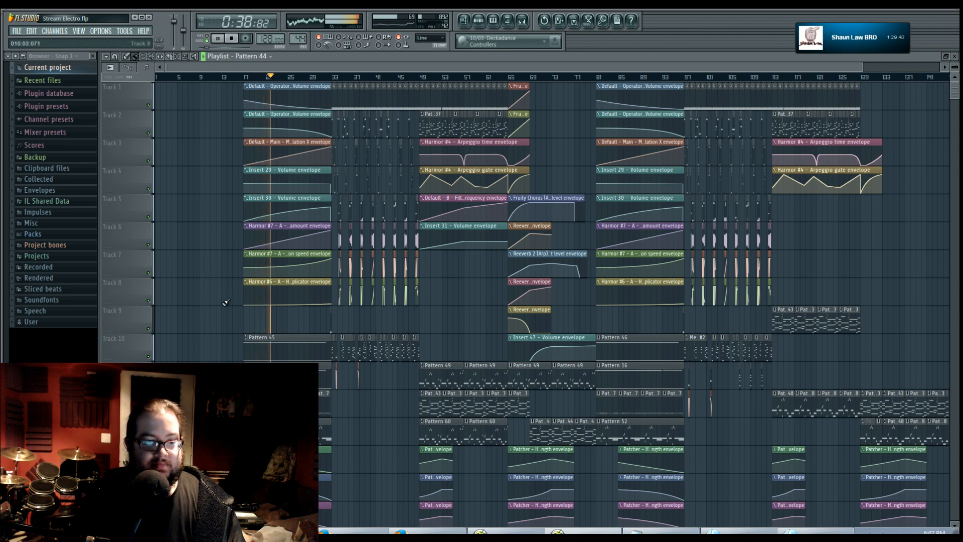
scroll(225, 303, up, 2)
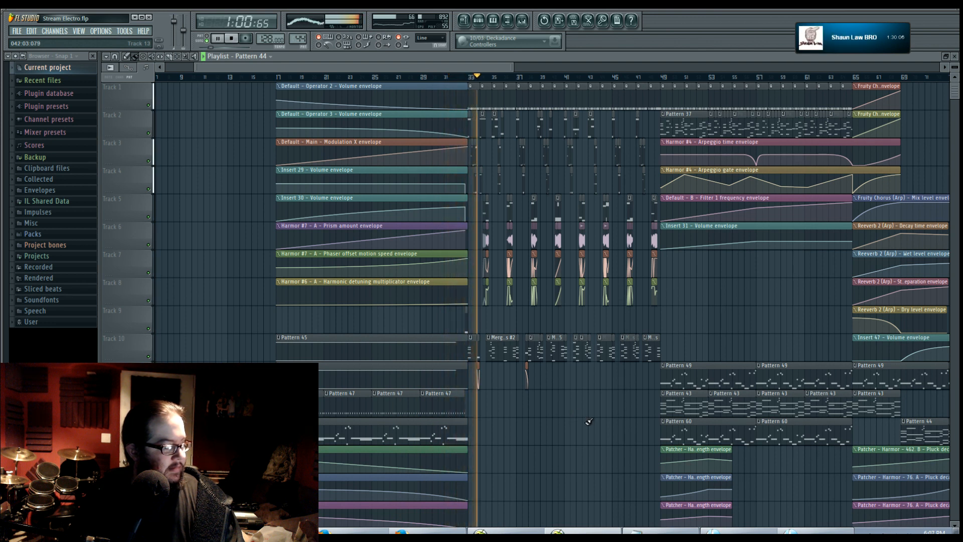
drag(679, 305, 533, 327)
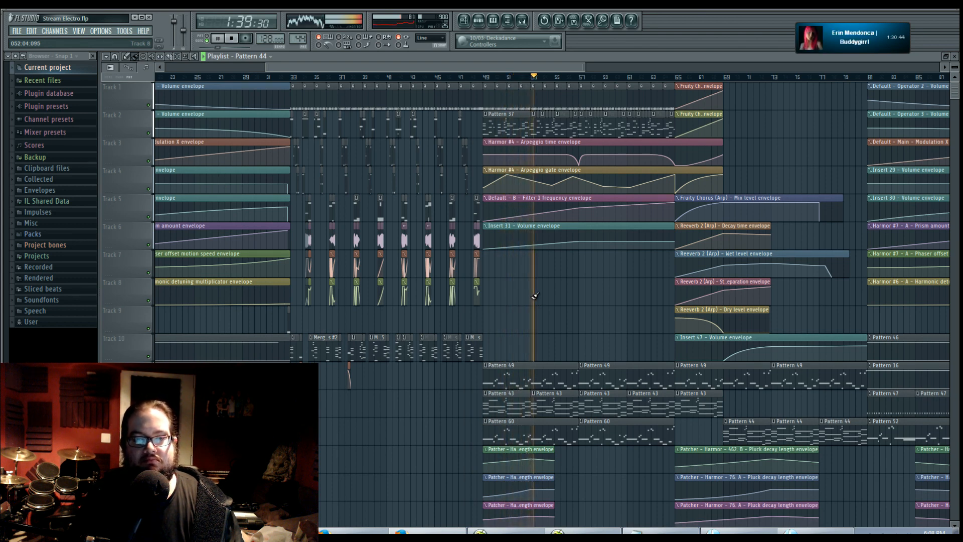
scroll(531, 292, down, 9)
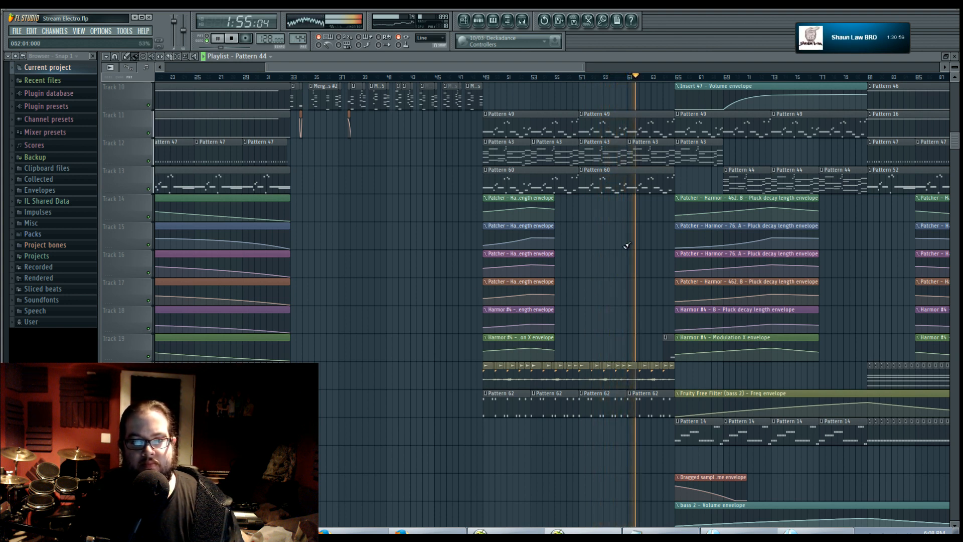
drag(550, 280, 398, 365)
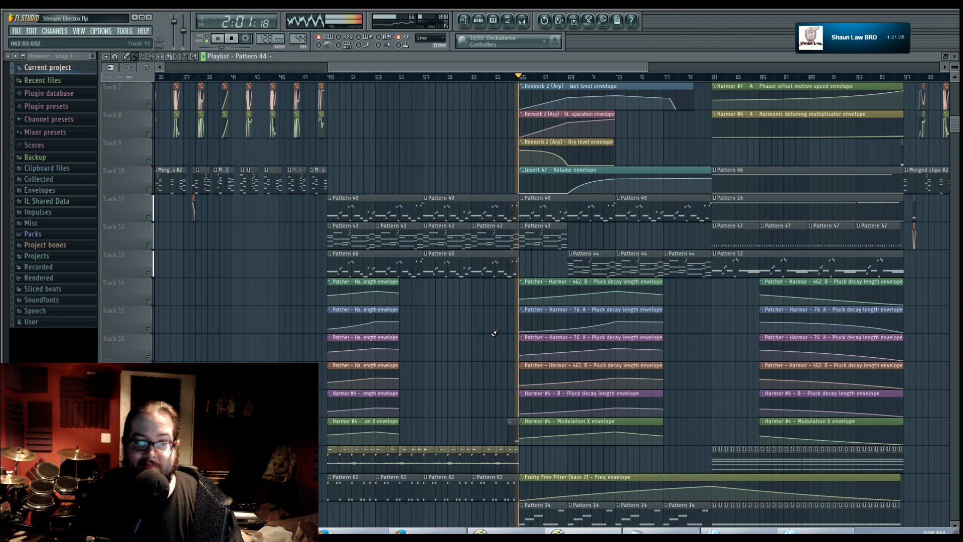
scroll(499, 335, up, 2)
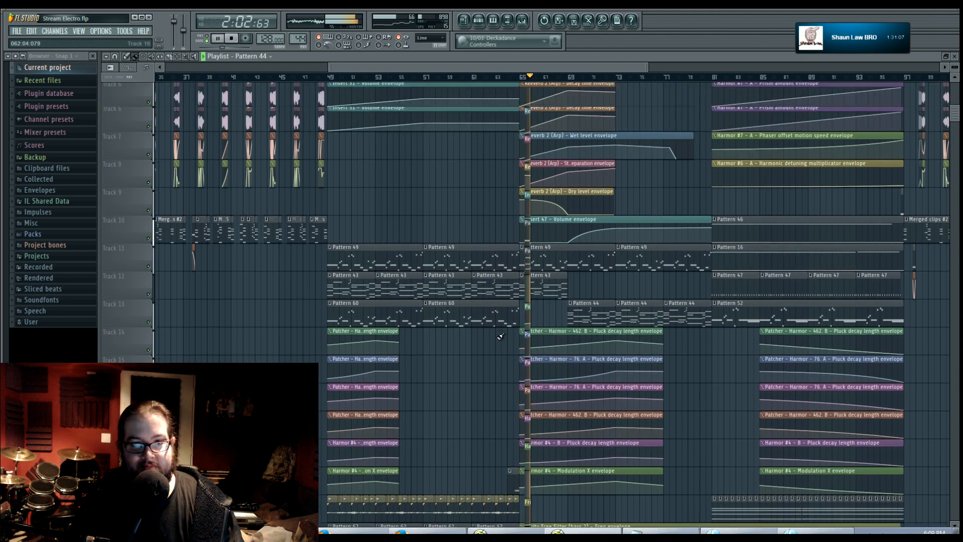
mouse_move(492, 214)
mouse_down()
mouse_move(368, 233)
mouse_move(368, 264)
mouse_up()
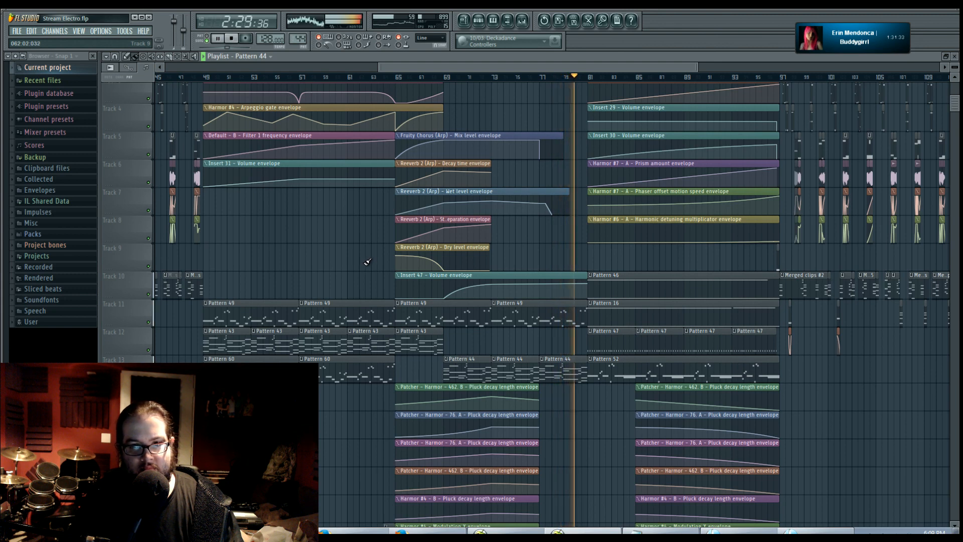
ctrl+scroll(506, 256, down, 4)
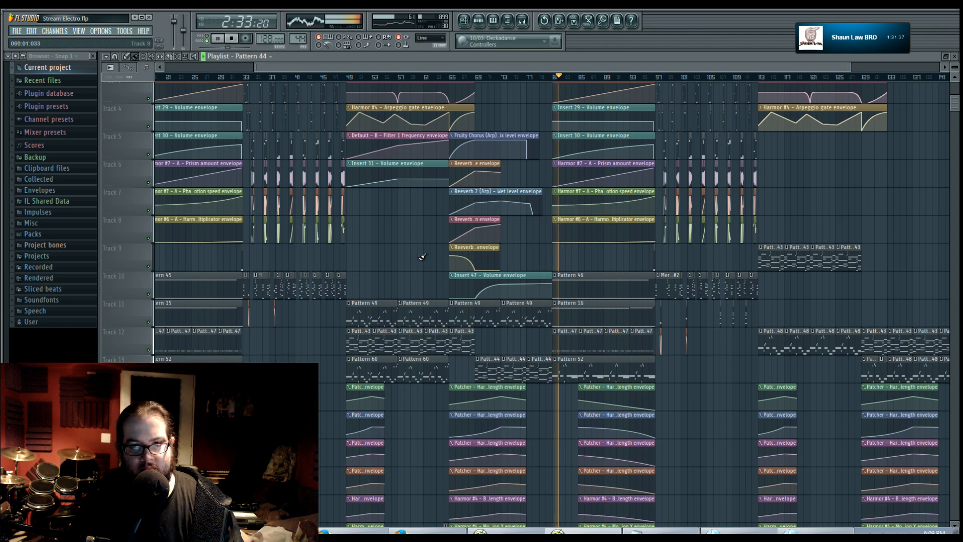
key(space)
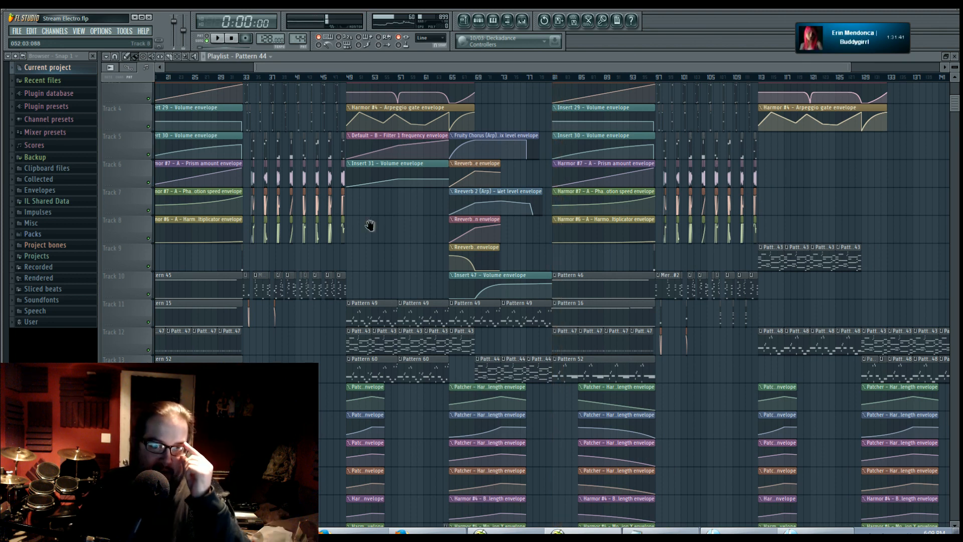
Step: Look over the playlist tracks from Track 1 down to the Harmor #8 envelopes and back up to the Pattern 43 clips
drag(372, 225, 492, 286)
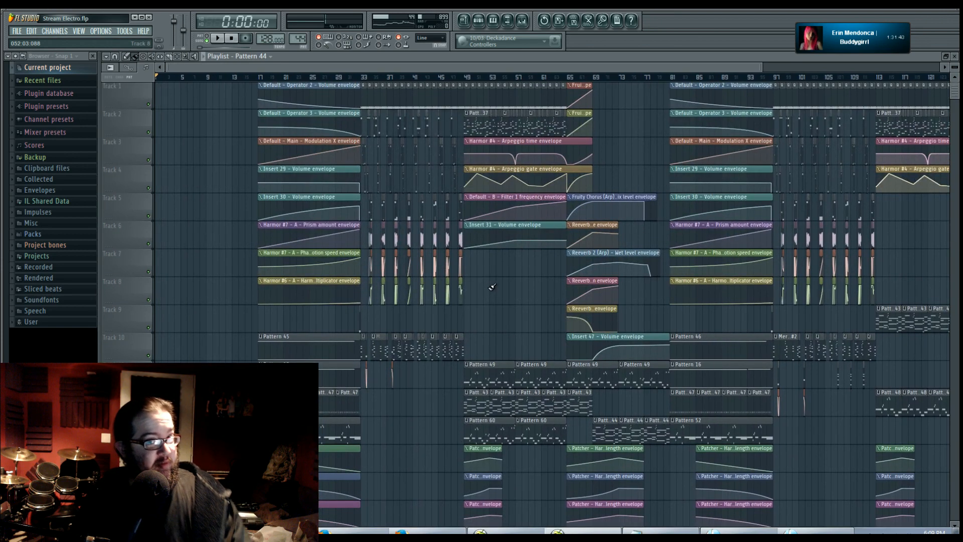
scroll(487, 299, up, 1)
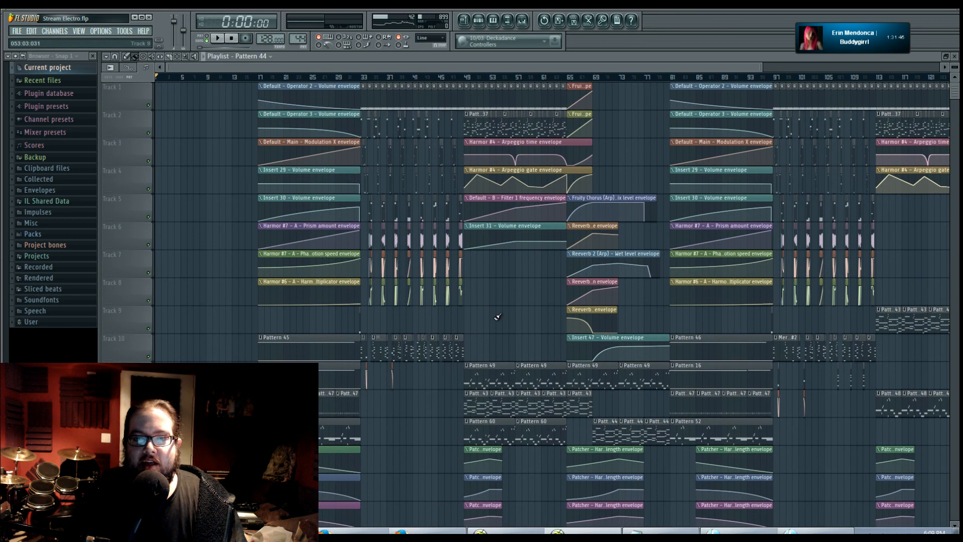
scroll(497, 317, down, 10)
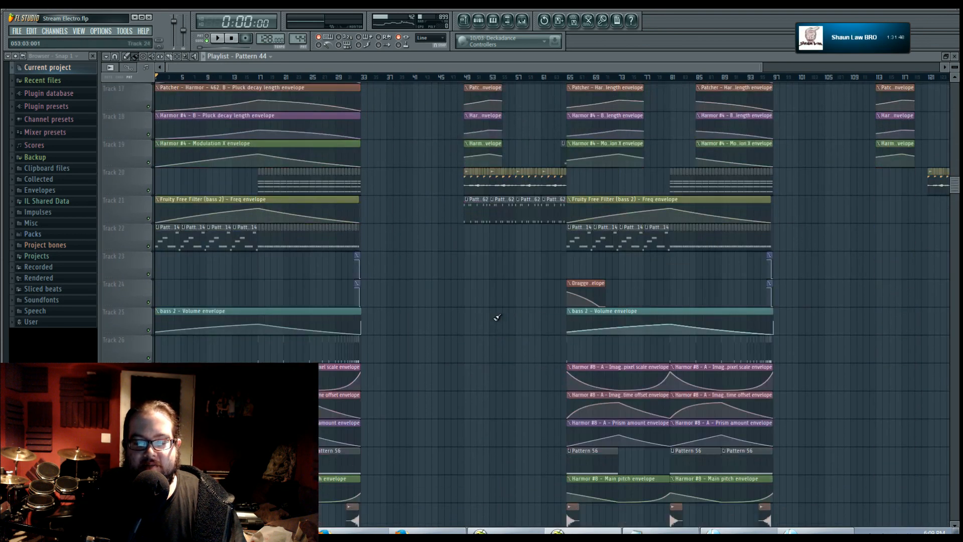
scroll(497, 317, up, 6)
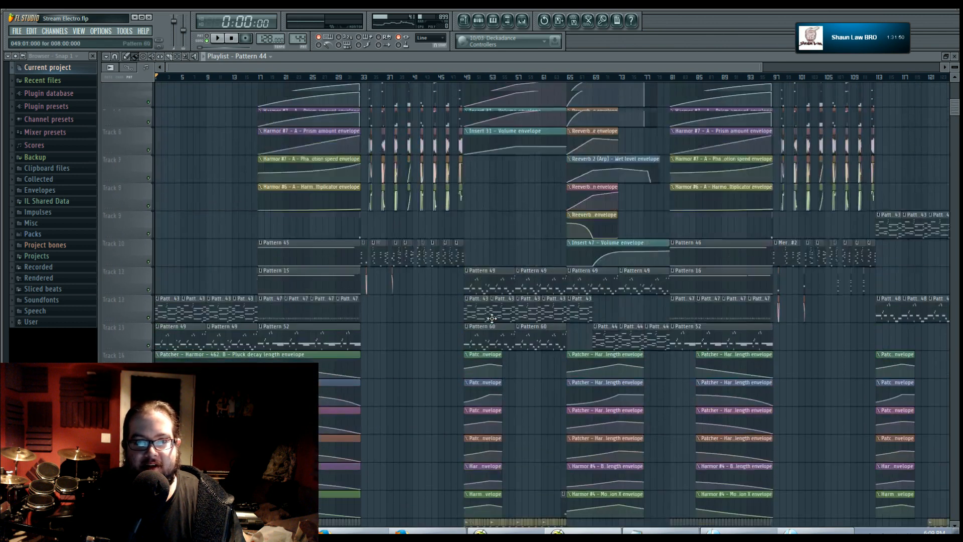
Step: Check the audio device and buffer settings, and look at the interface's sample rate and buffer size in Universal Control
scroll(491, 318, up, 3)
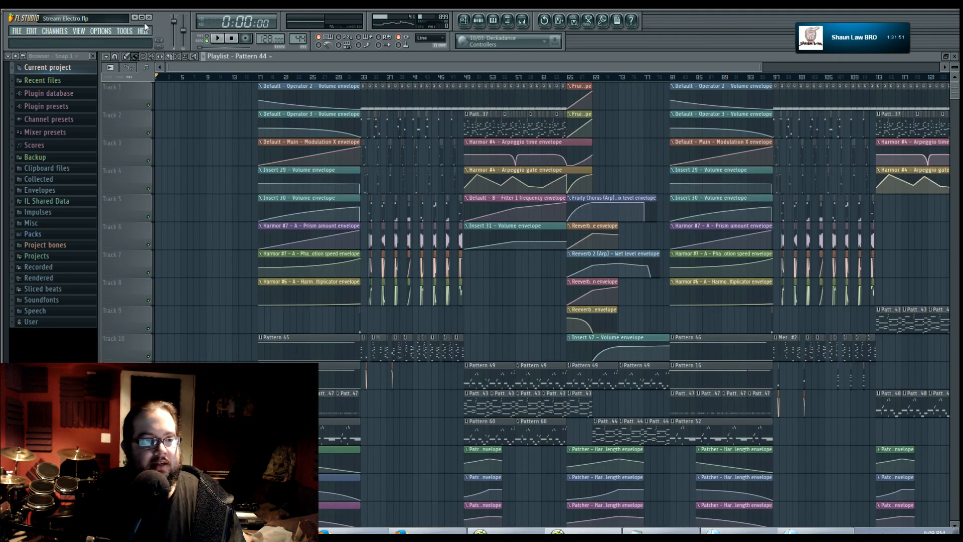
click(123, 31)
mouse_move(109, 31)
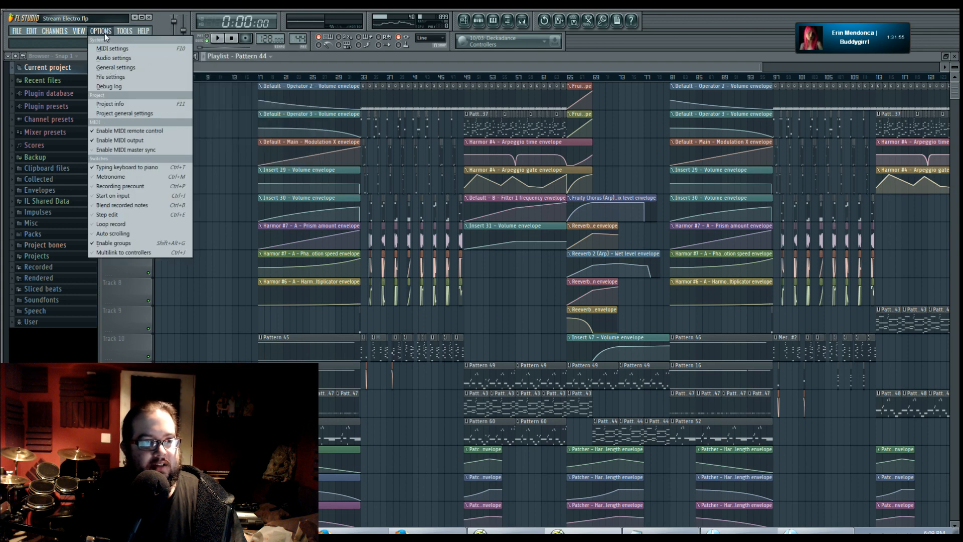
click(108, 59)
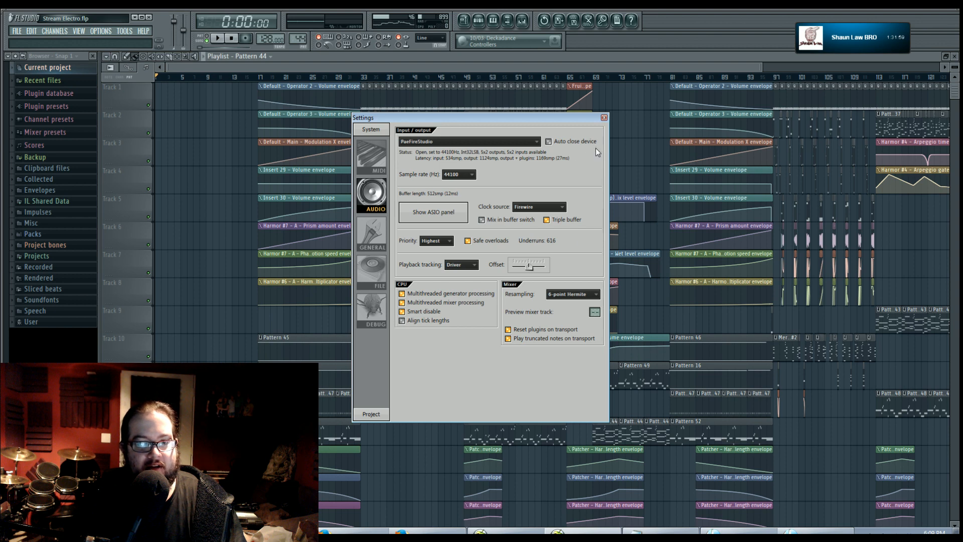
click(603, 118)
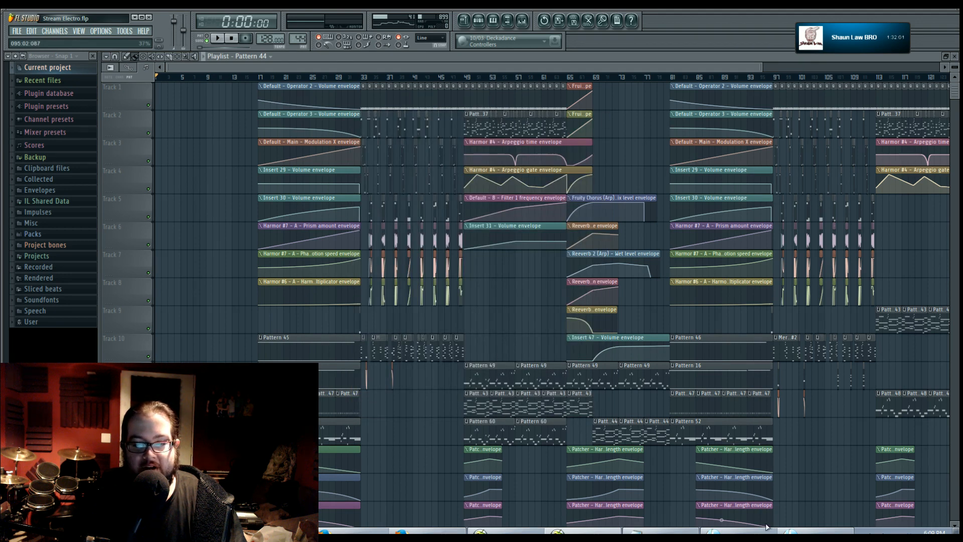
click(785, 533)
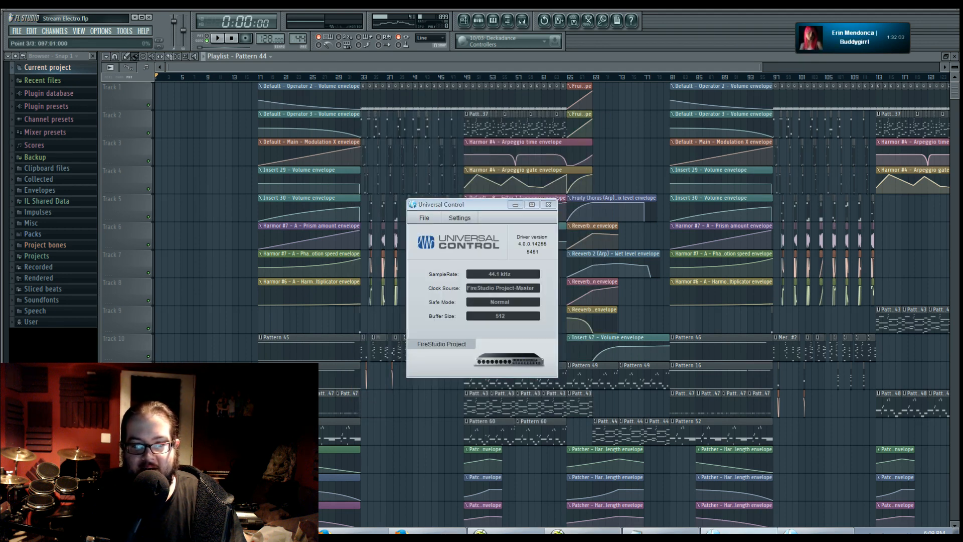
click(460, 278)
Step: Move the Insert 47 volume envelope's second point to bar 68 so the rise begins there
scroll(496, 282, right, 8)
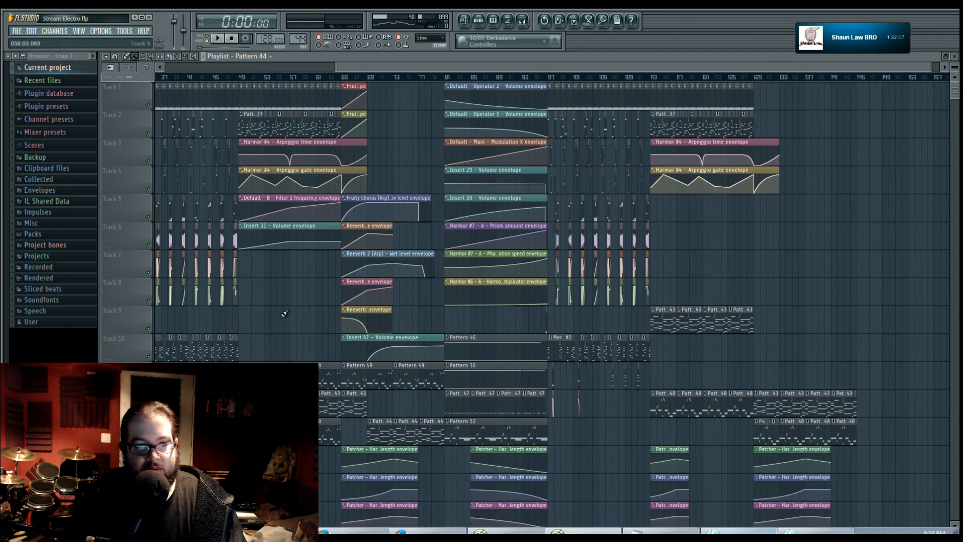
scroll(482, 307, left, 8)
ctrl+scroll(486, 317, up, 8)
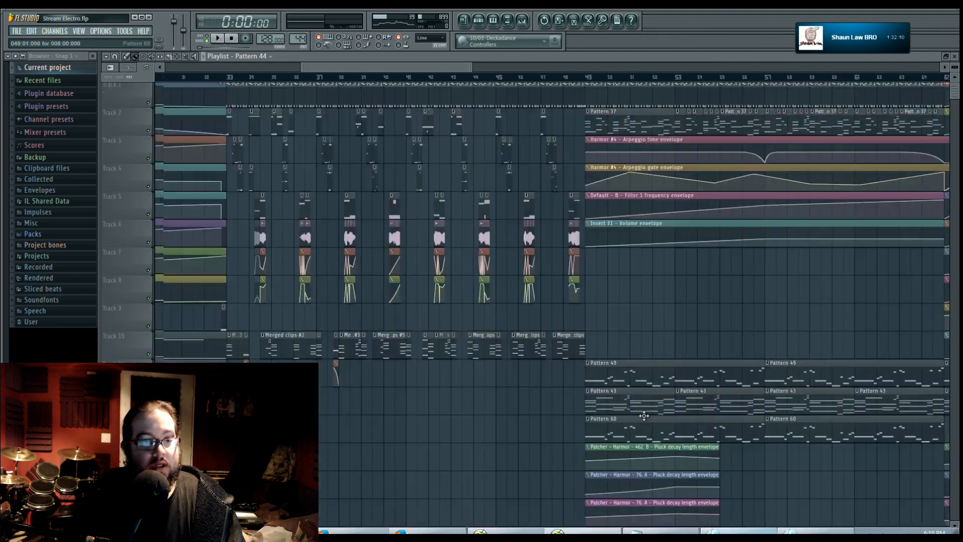
drag(644, 416, 662, 418)
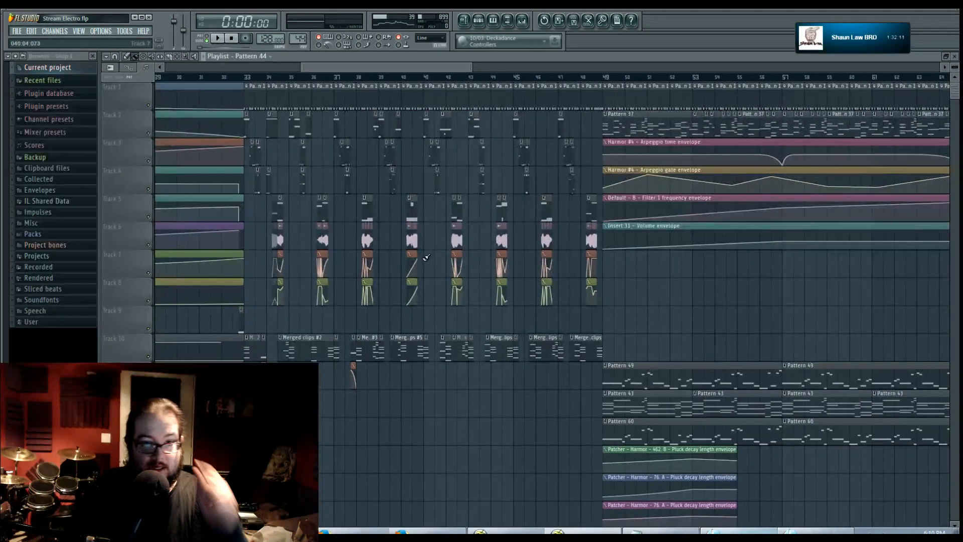
scroll(719, 286, right, 10)
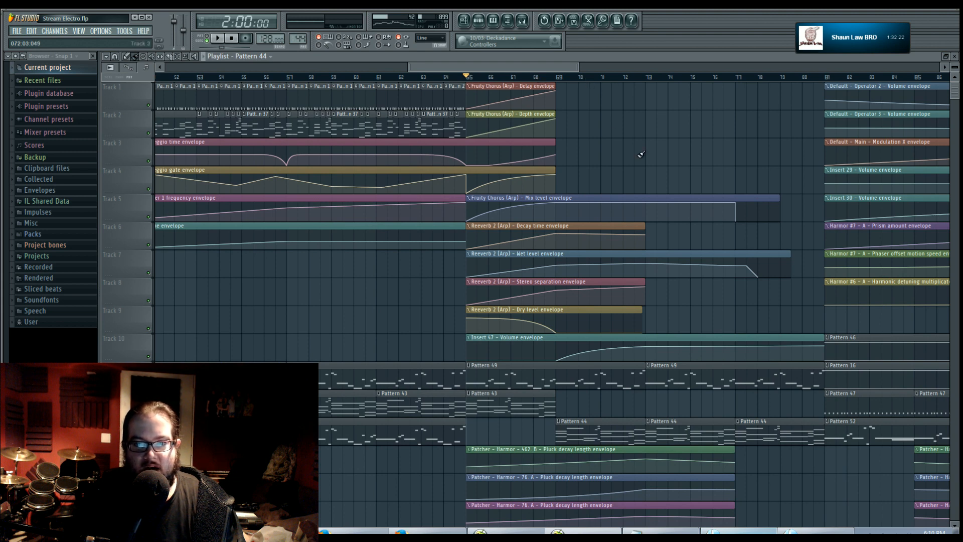
scroll(561, 325, down, 3)
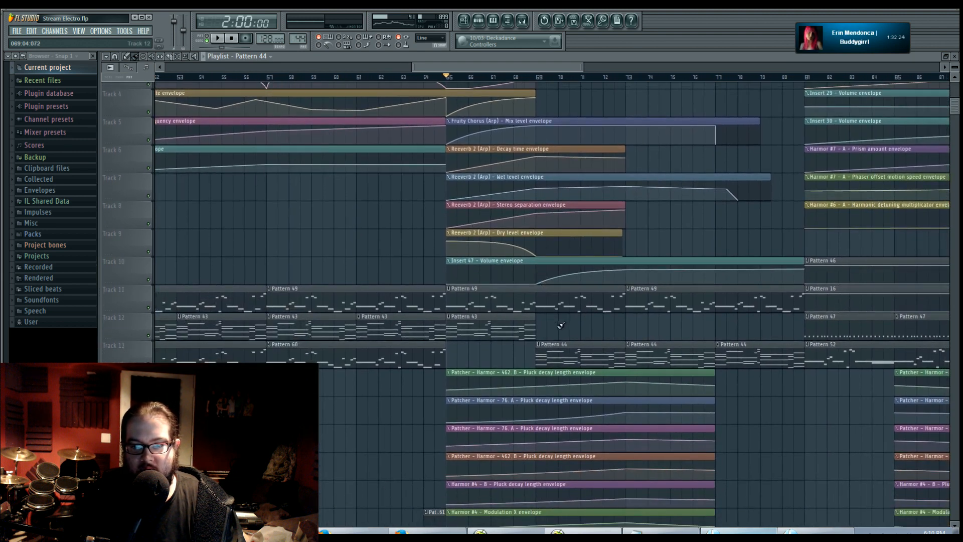
scroll(558, 325, up, 2)
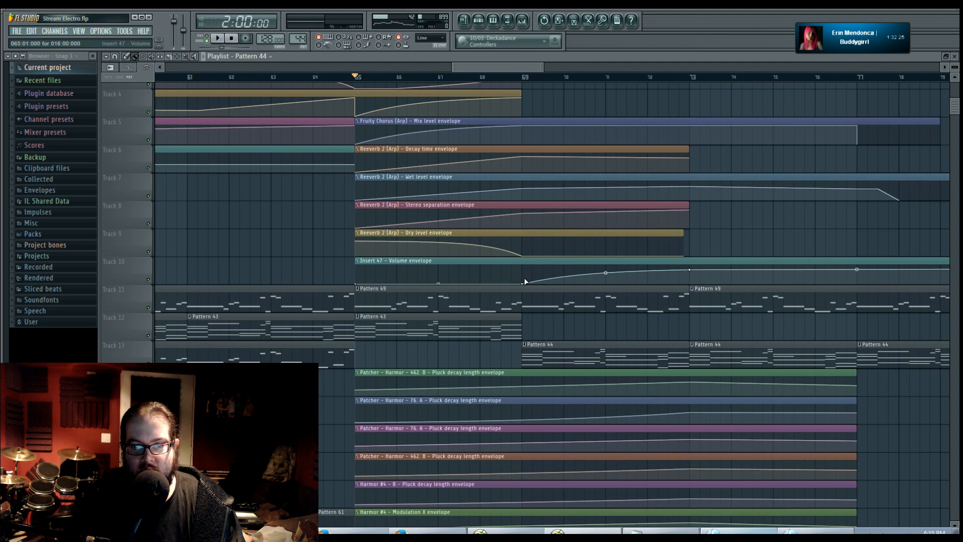
drag(522, 281, 504, 283)
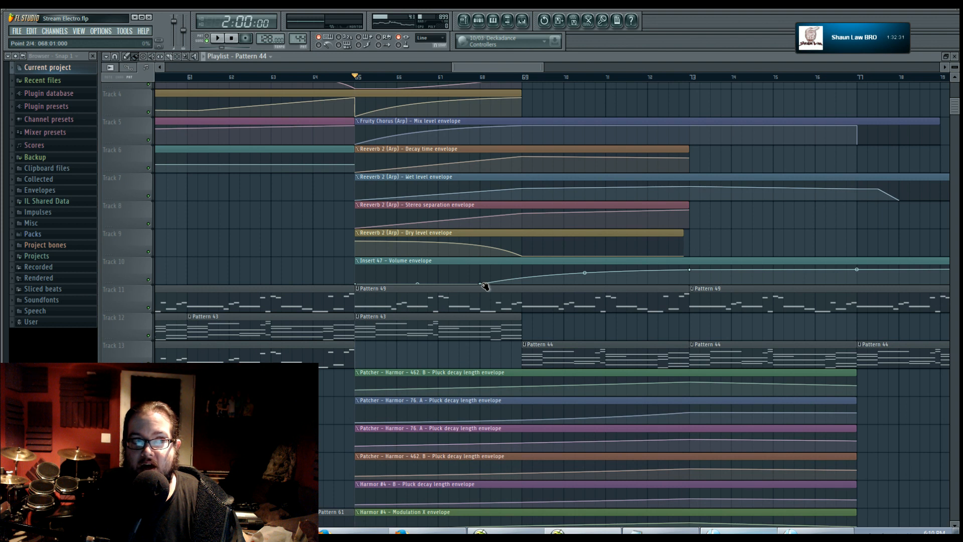
drag(484, 287, 517, 288)
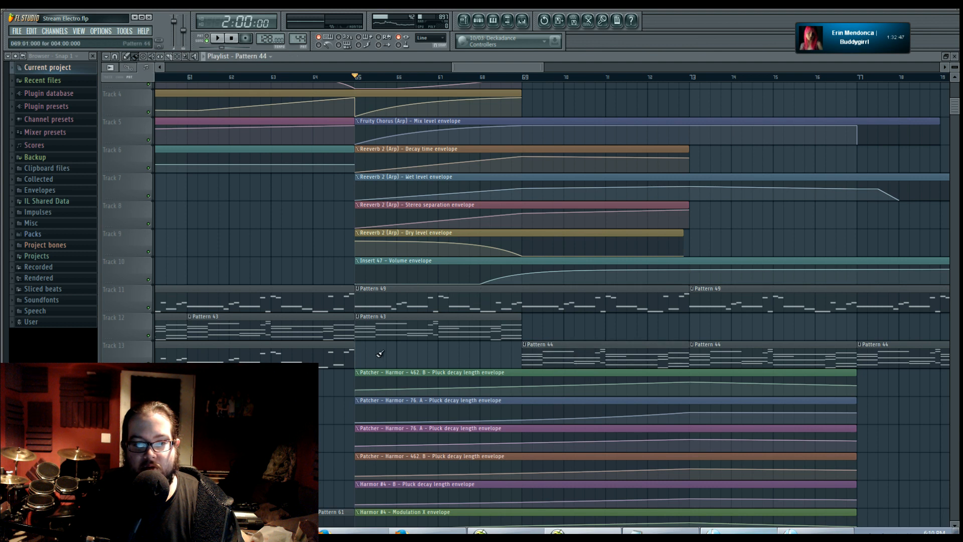
Step: Place a shortened Pattern 44 clip on Track 13 ending at bar 69, and play the transition from bar 67
click(358, 352)
drag(358, 352, 486, 353)
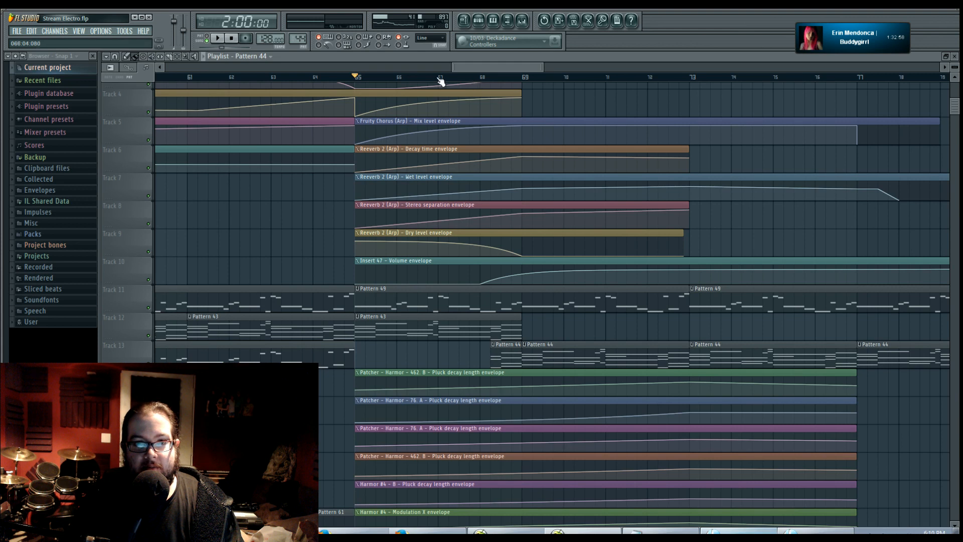
key(space)
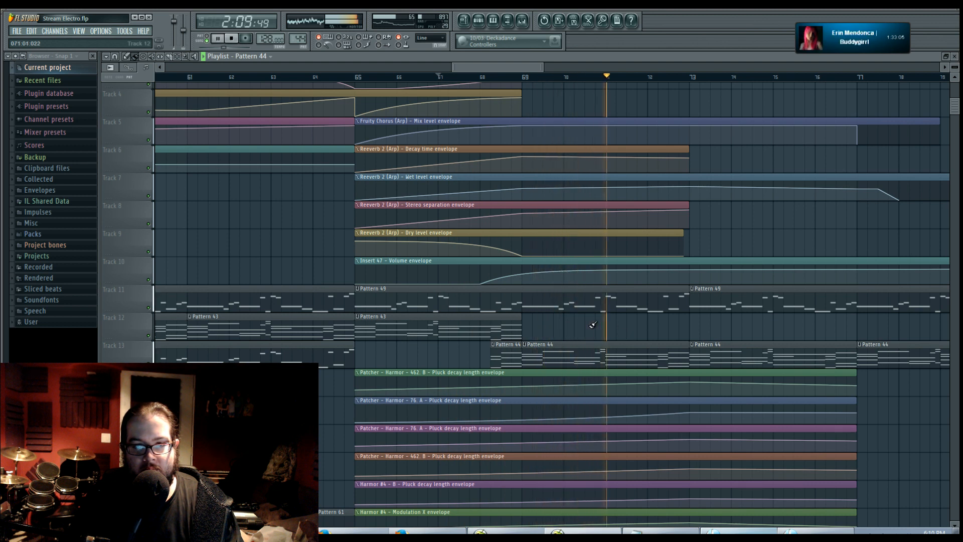
key(space)
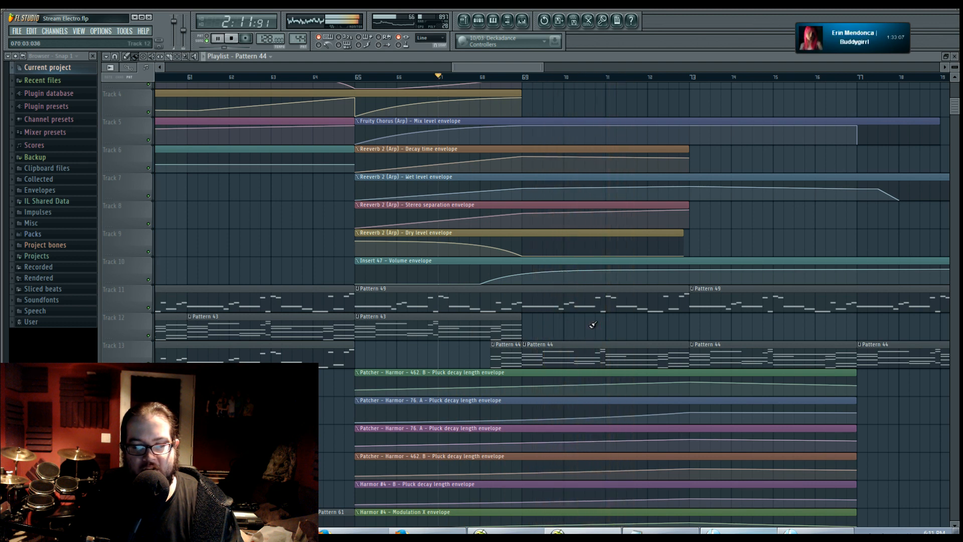
Step: Look over the arrangement from bar 17 past the repeat at bar 81, and set the playhead at bar 33
drag(637, 326, 569, 326)
scroll(572, 326, down, 3)
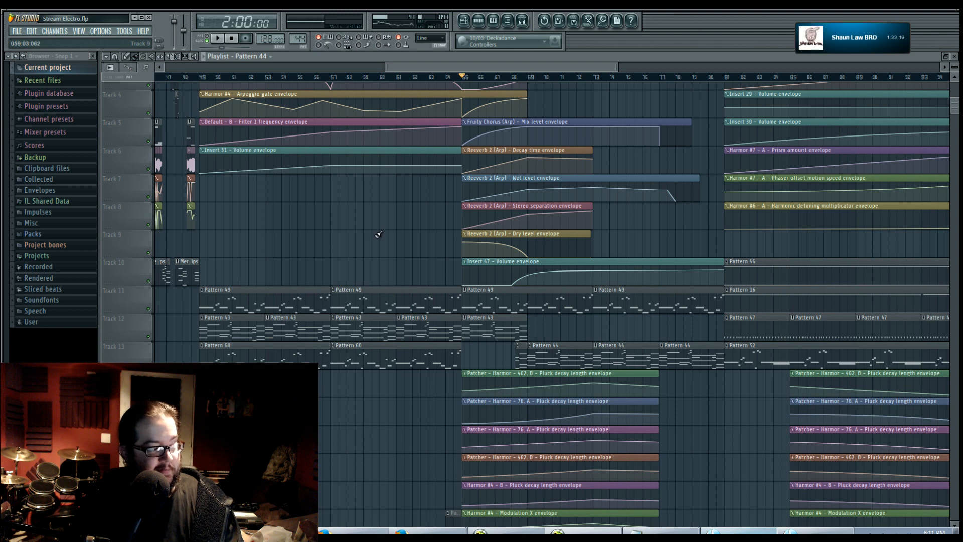
mouse_move(377, 229)
mouse_down()
mouse_move(558, 251)
mouse_move(669, 312)
mouse_move(767, 318)
mouse_up()
drag(458, 320, 622, 322)
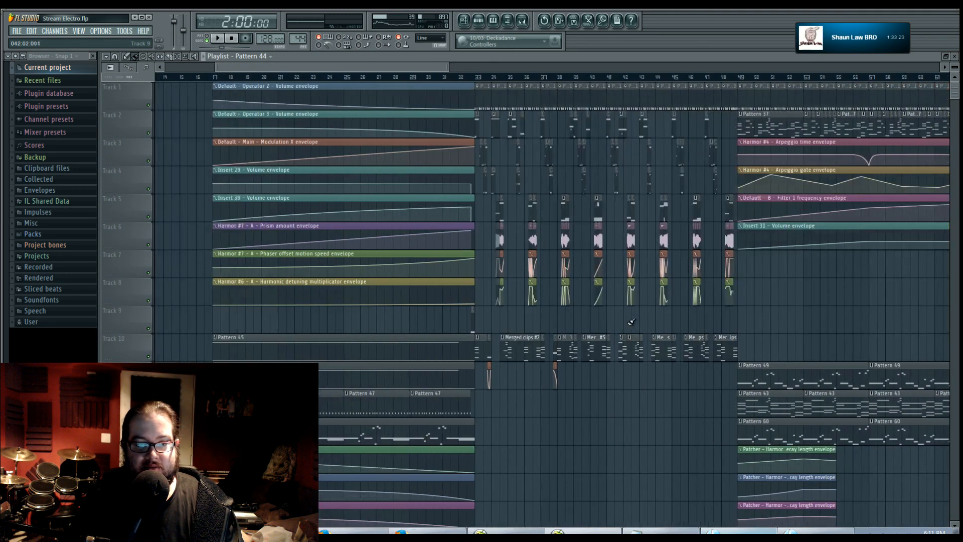
scroll(430, 317, down, 3)
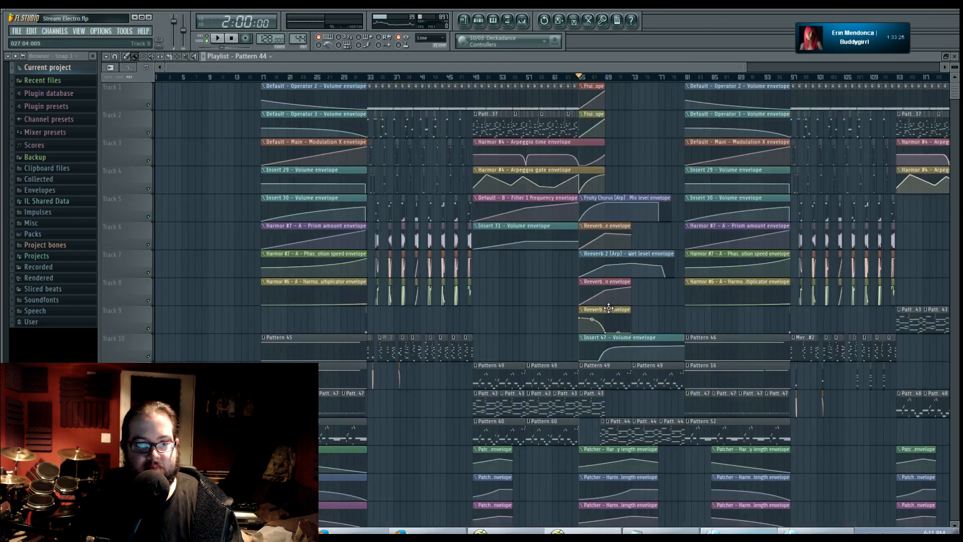
mouse_move(485, 332)
mouse_down()
mouse_move(374, 356)
mouse_move(528, 134)
mouse_move(565, 340)
mouse_move(593, 370)
mouse_up()
scroll(507, 323, up, 4)
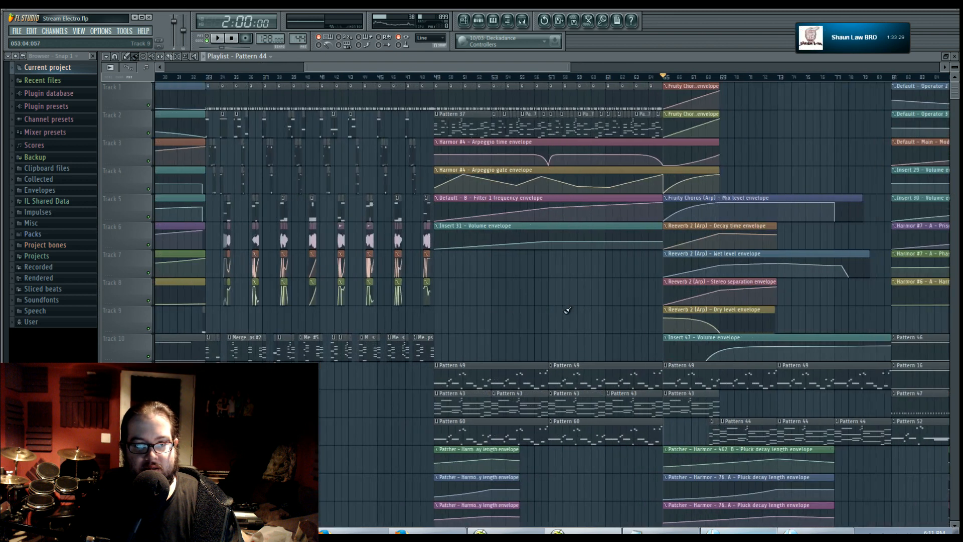
drag(537, 328, 742, 324)
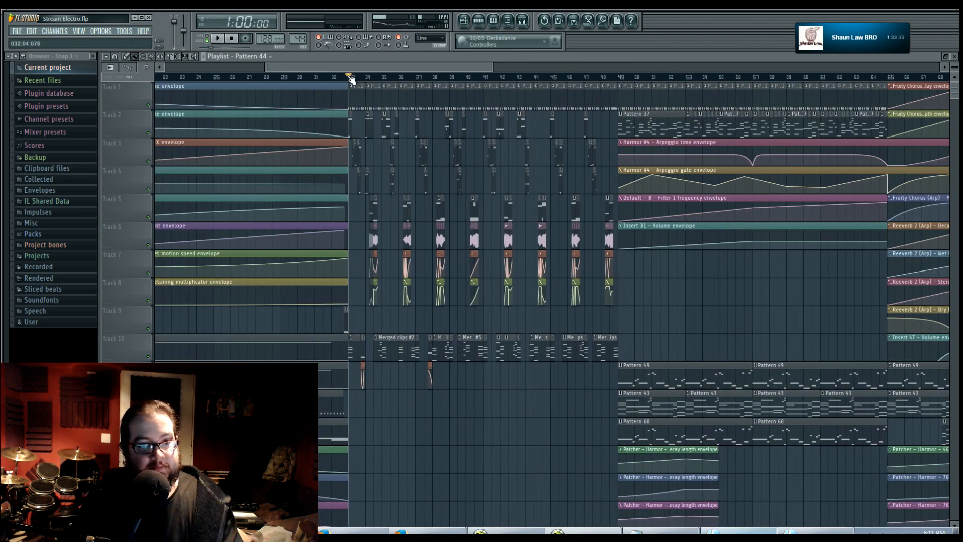
Step: Play the section of short clips from bar 33 to about bar 40 and stop
key(space)
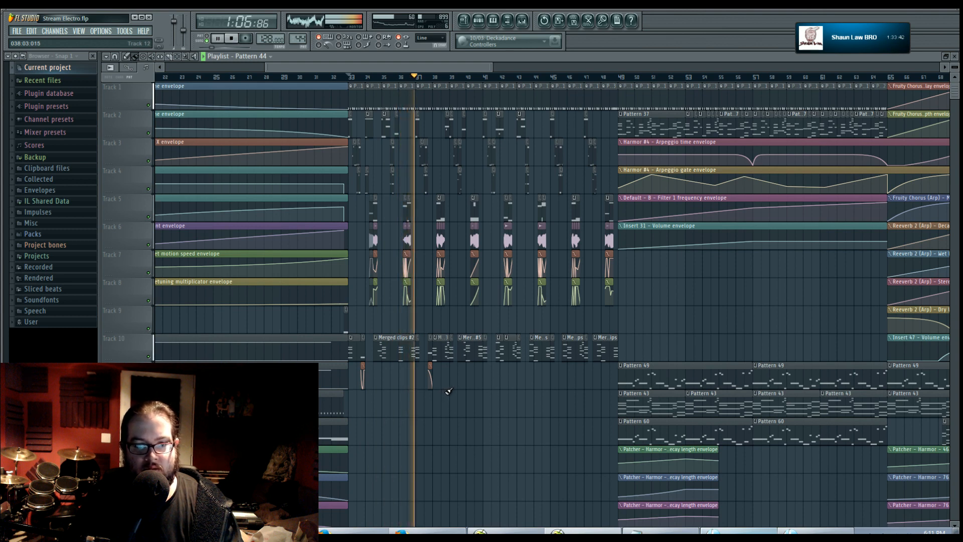
scroll(448, 391, up, 3)
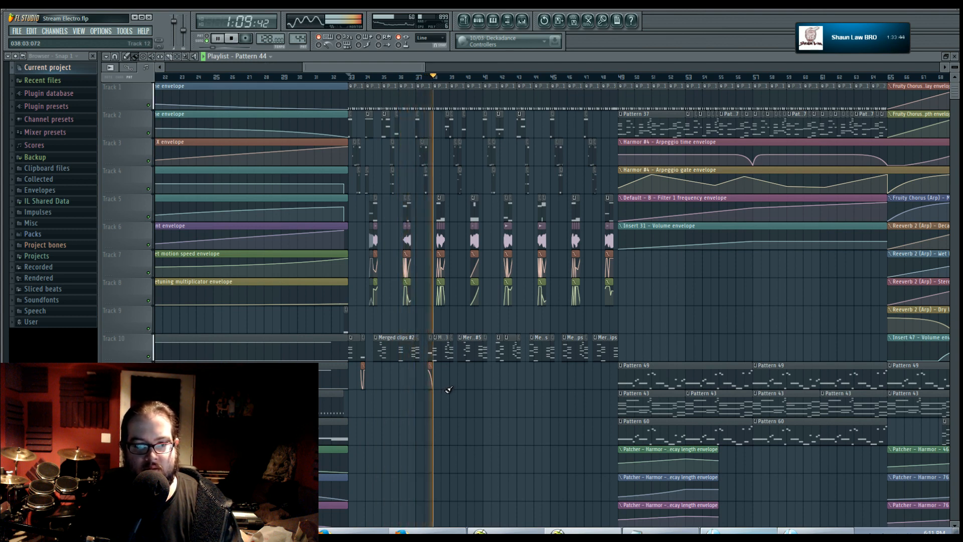
scroll(480, 391, up, 1)
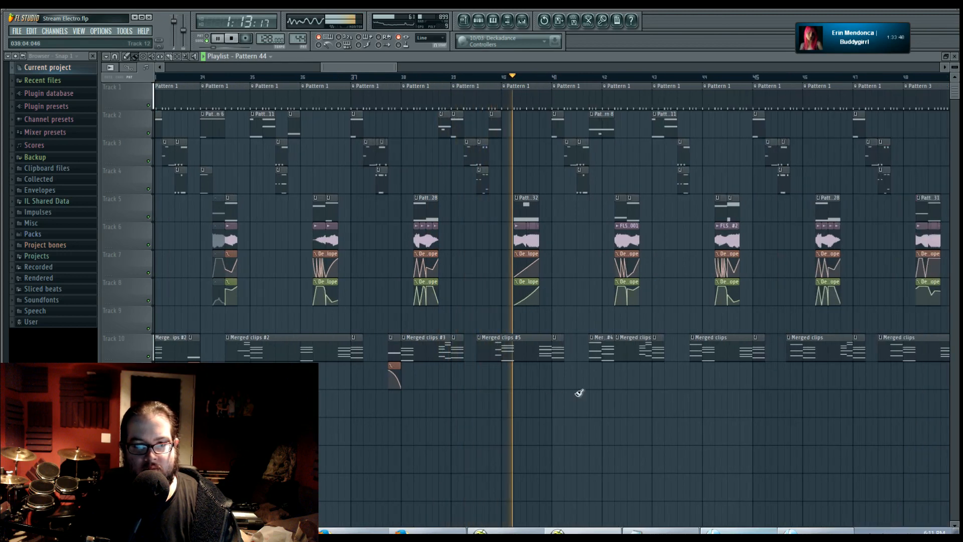
key(space)
Step: Trim the start of the Track 10 Merged clips #5 clip to bar 40, and play from bar 39 into bar 49
scroll(477, 382, up, 4)
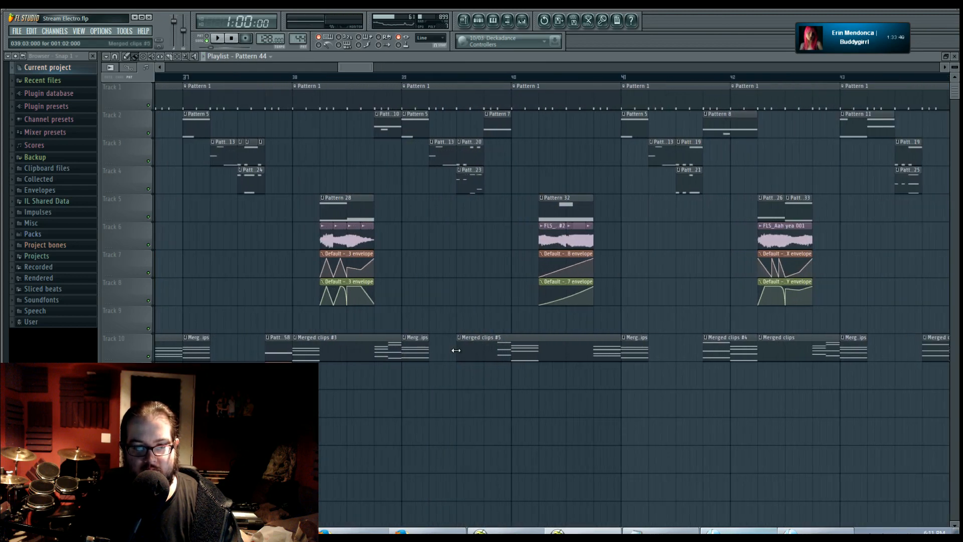
drag(456, 350, 502, 352)
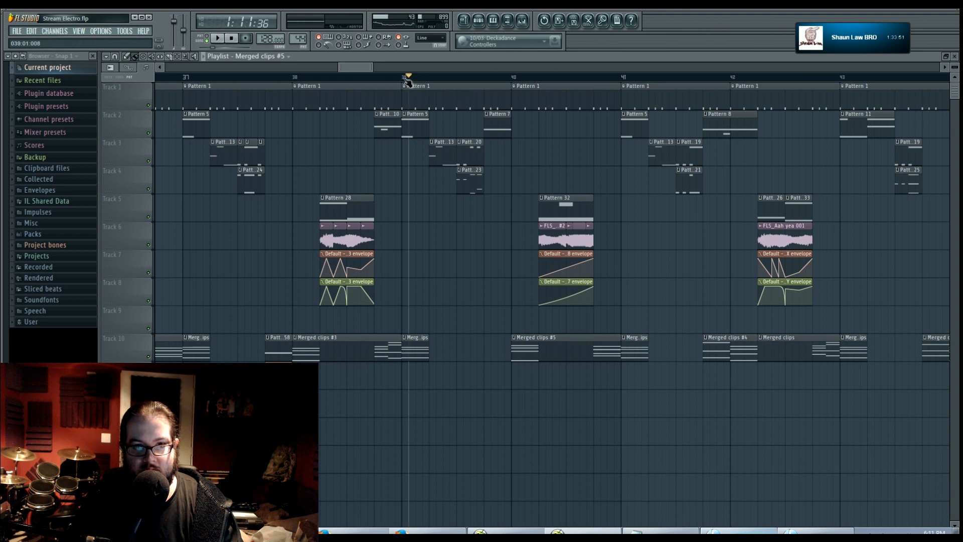
key(space)
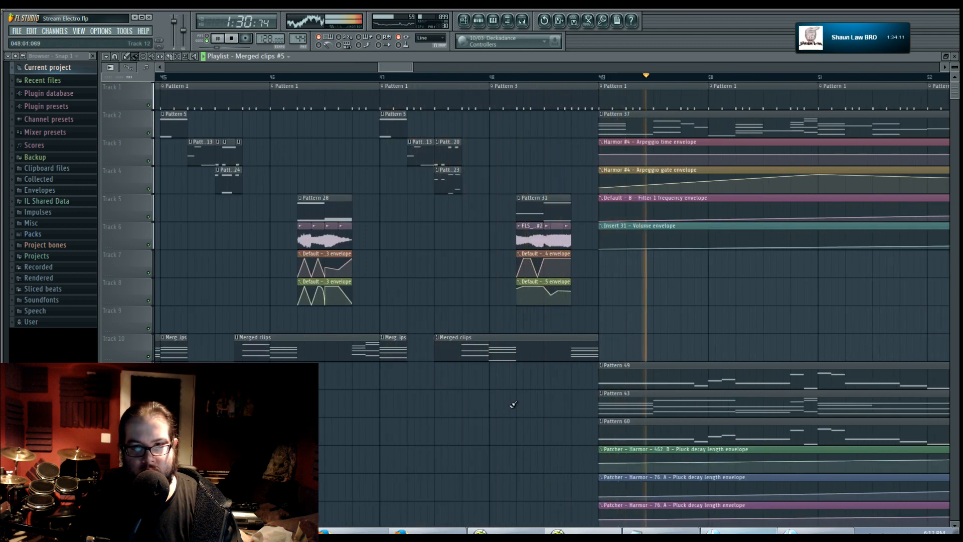
key(space)
Step: Look over the lower tracks around bar 49, and play the song from that bar with the mixer open
scroll(534, 403, down, 2)
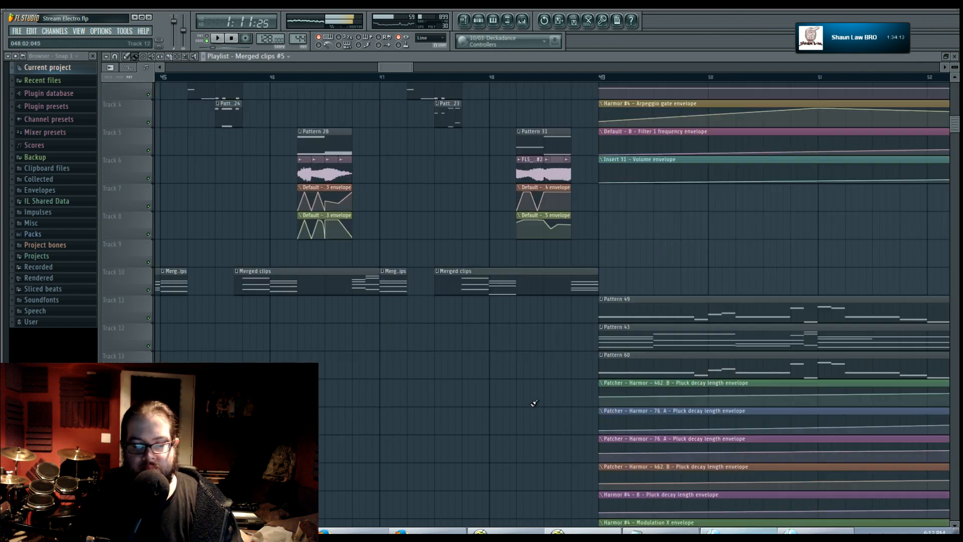
scroll(533, 403, down, 9)
drag(663, 309, 476, 367)
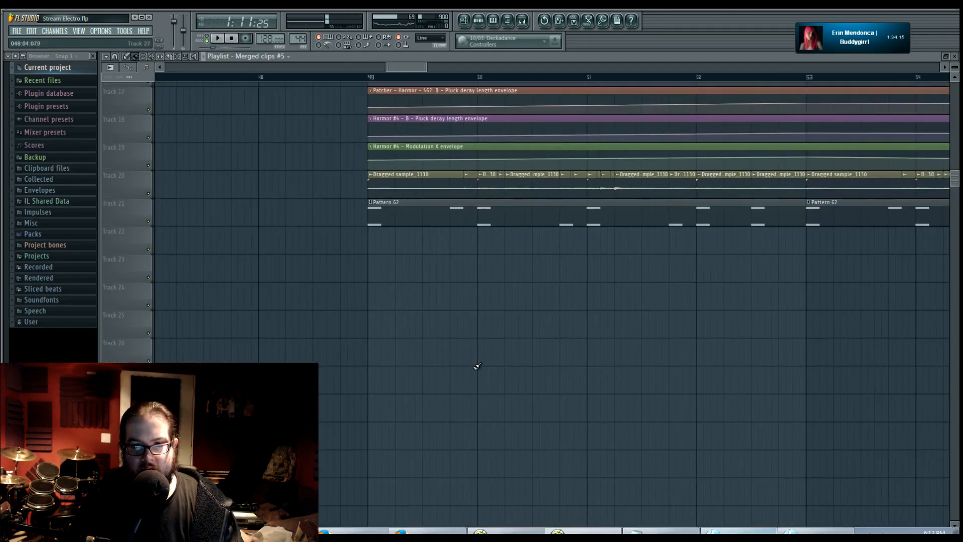
scroll(477, 367, down, 6)
drag(540, 318, 484, 445)
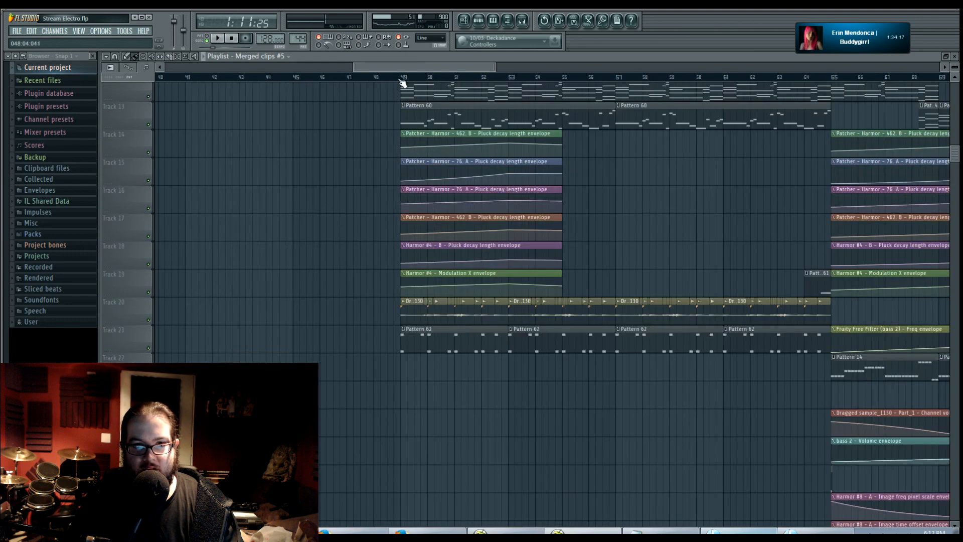
click(522, 20)
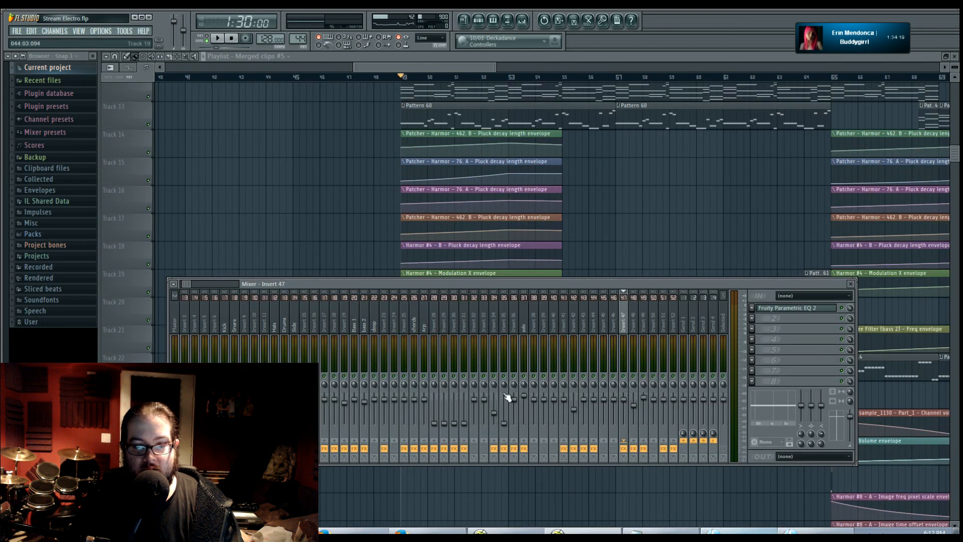
key(space)
Step: In the solo mixer track's slot 5 Fruity Parametric EQ 2, shift bands 1 and 7 and set band 5 to about -6.7 dB at 3365 Hz
click(527, 323)
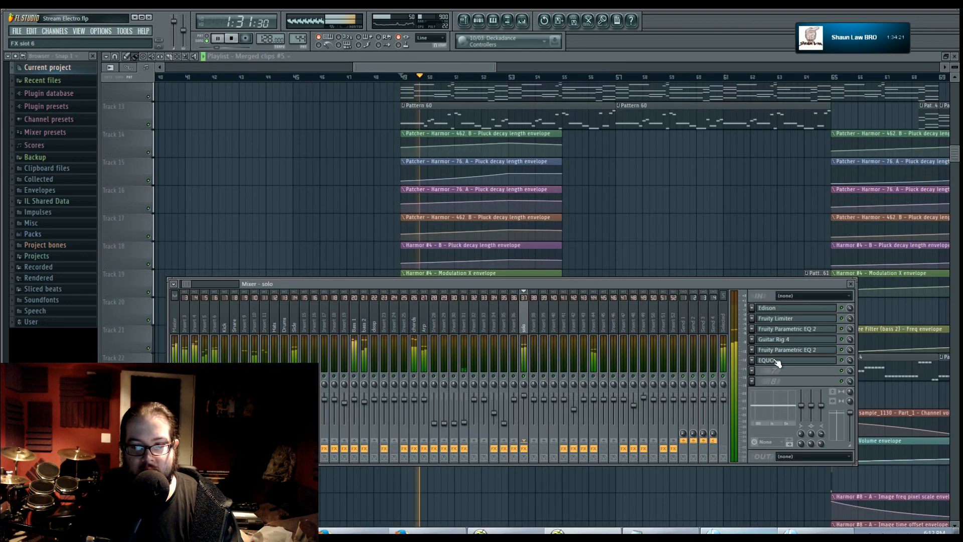
click(785, 350)
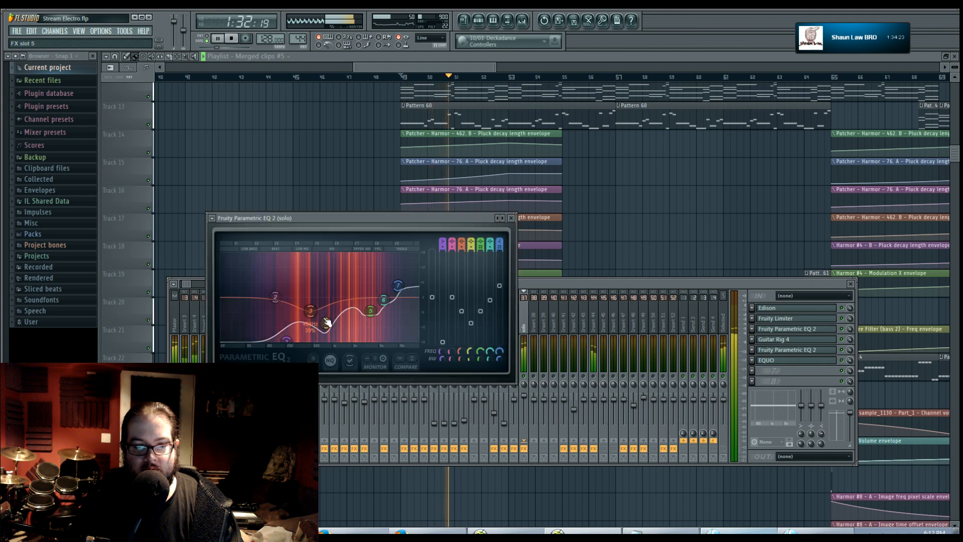
drag(397, 285, 367, 314)
drag(288, 340, 294, 341)
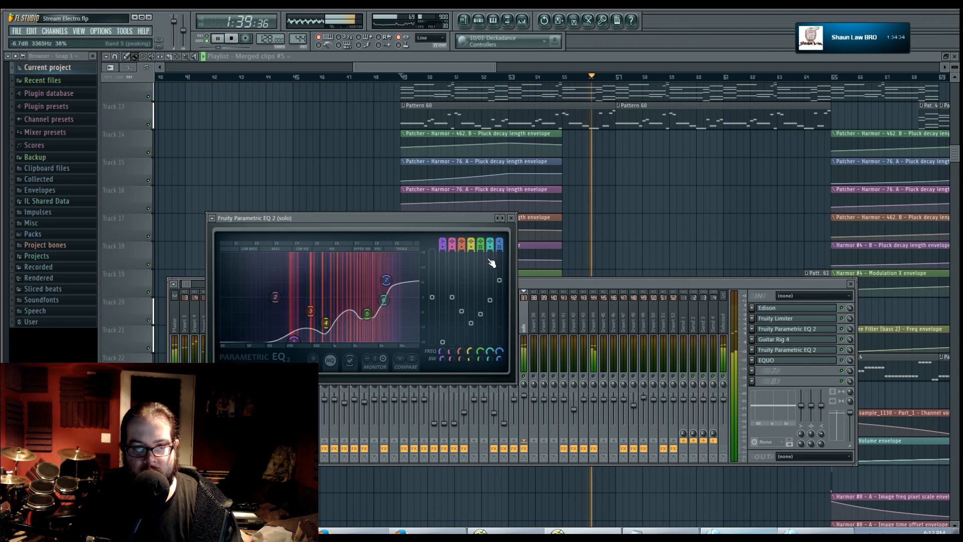
key(F12)
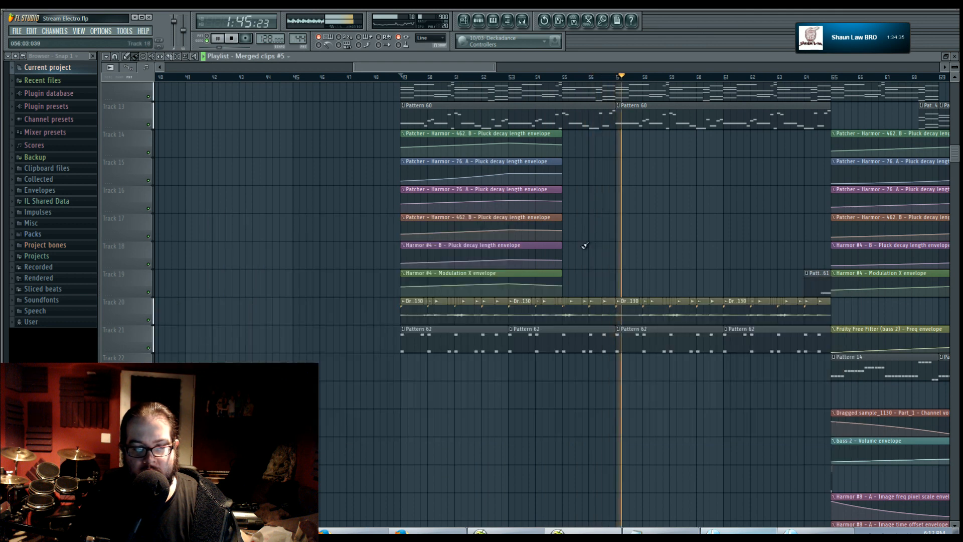
Step: Check the mixer levels while the song plays past bar 57, and stop playback
click(521, 22)
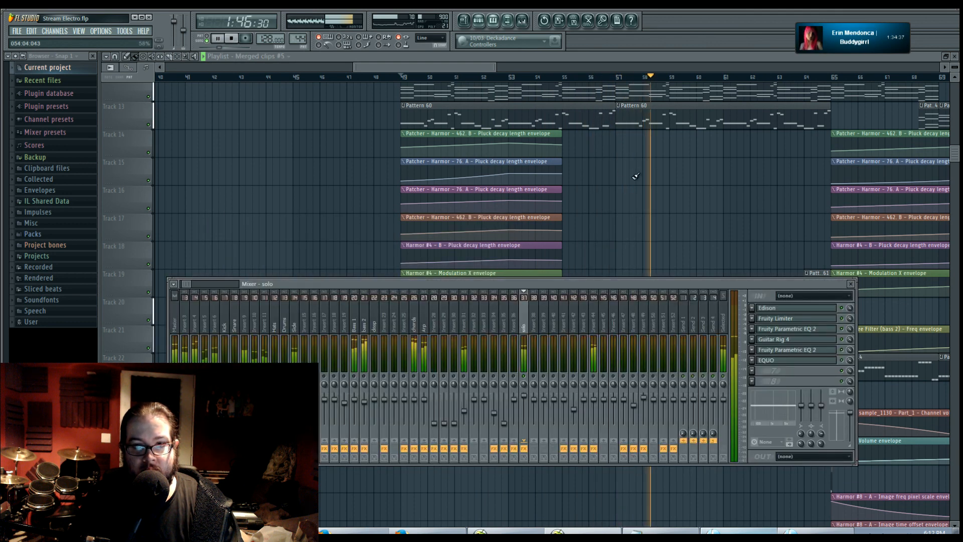
key(F9)
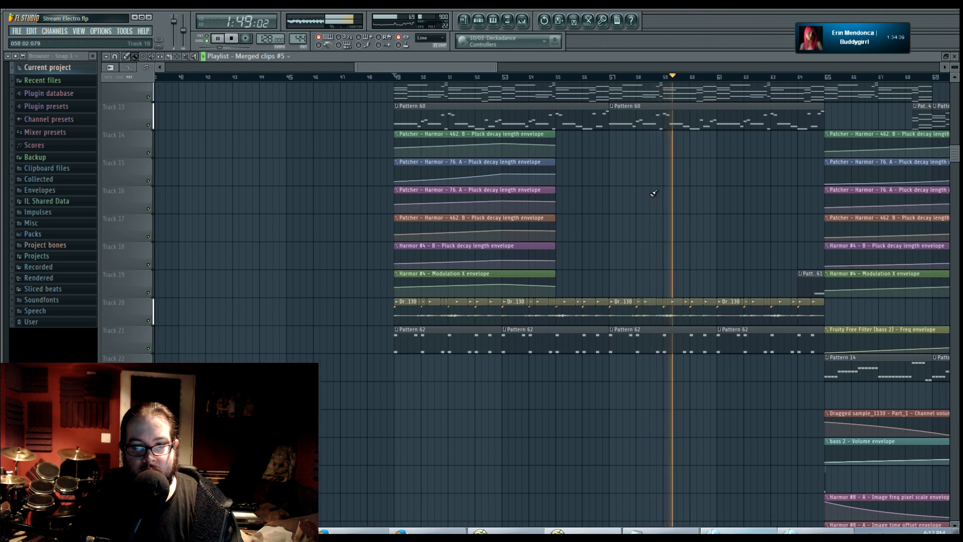
key(space)
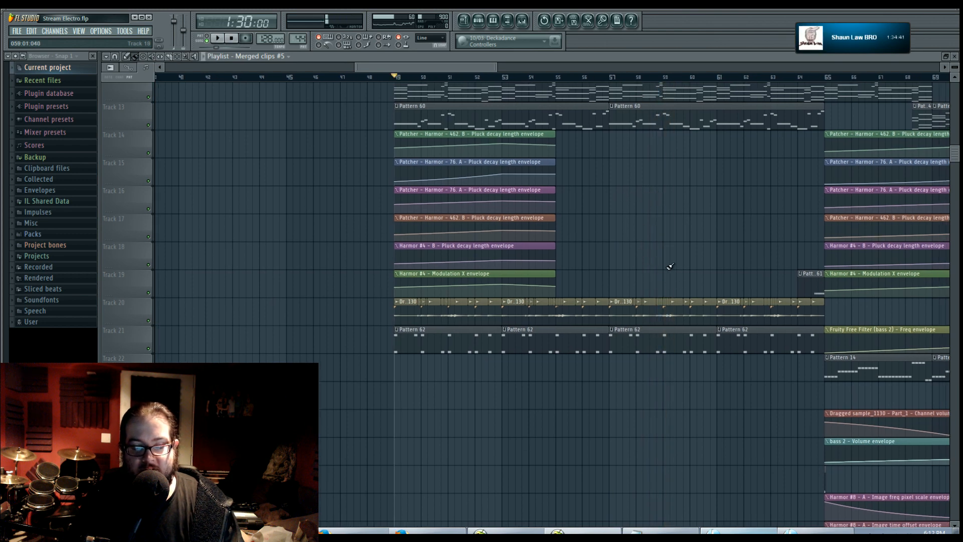
Step: Listen to the song around bar 65 and check the Insert 39 track in the mixer
drag(609, 211, 602, 279)
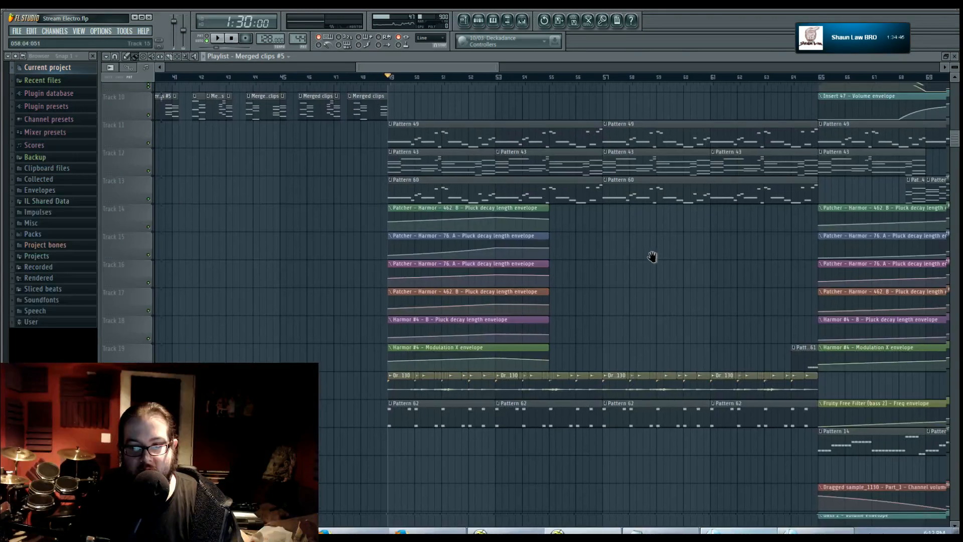
drag(769, 247, 573, 247)
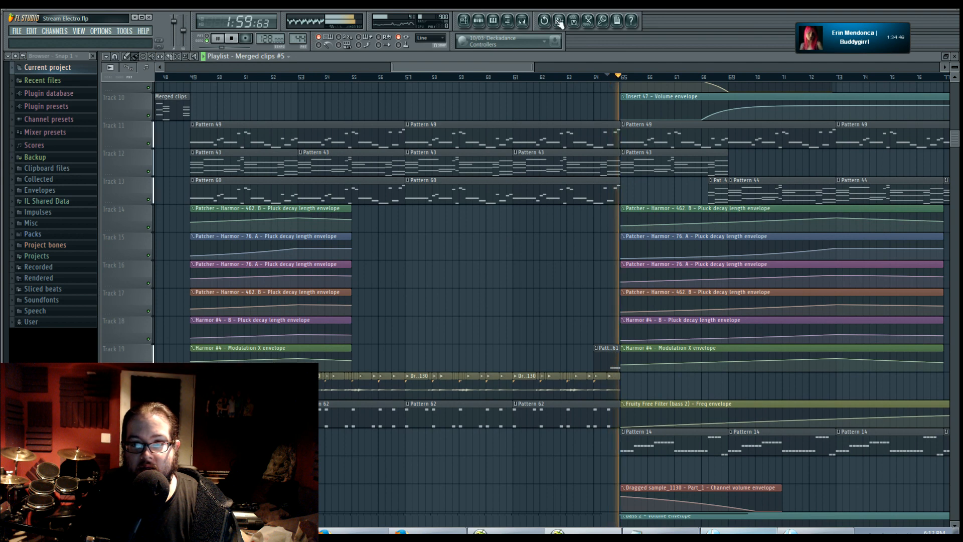
key(F9)
right_click(542, 368)
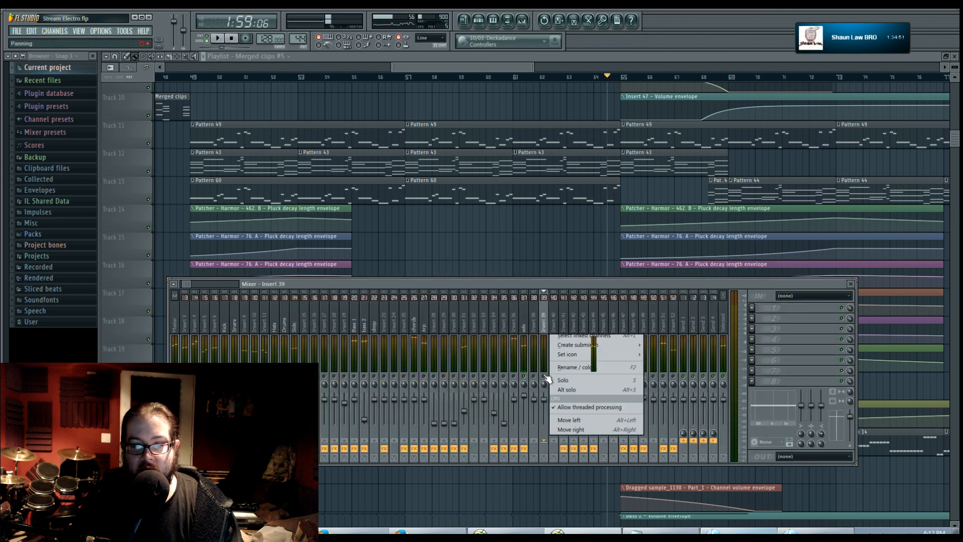
click(544, 377)
key(F9)
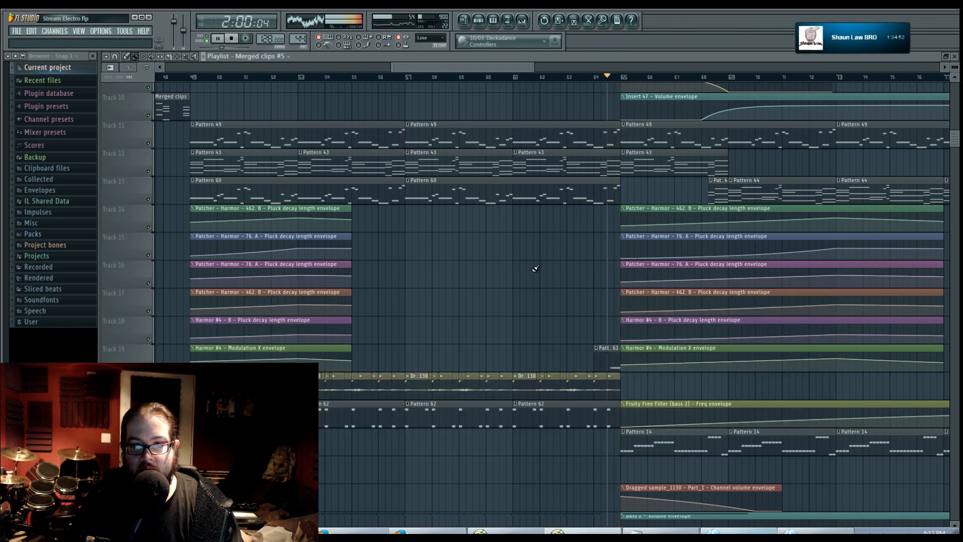
Step: Play the song again from bar 49 into about bar 50, and stop
scroll(630, 385, up, 5)
drag(318, 67, 410, 76)
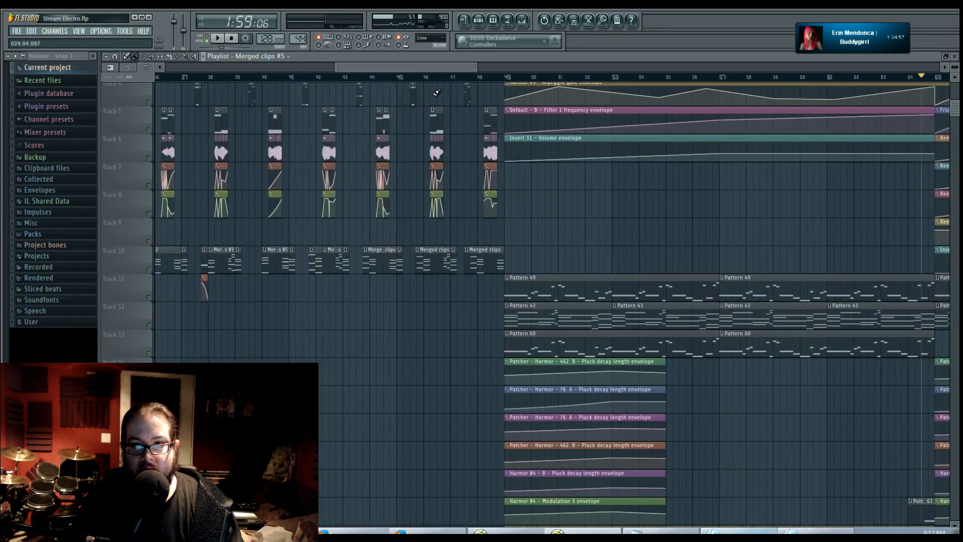
key(space)
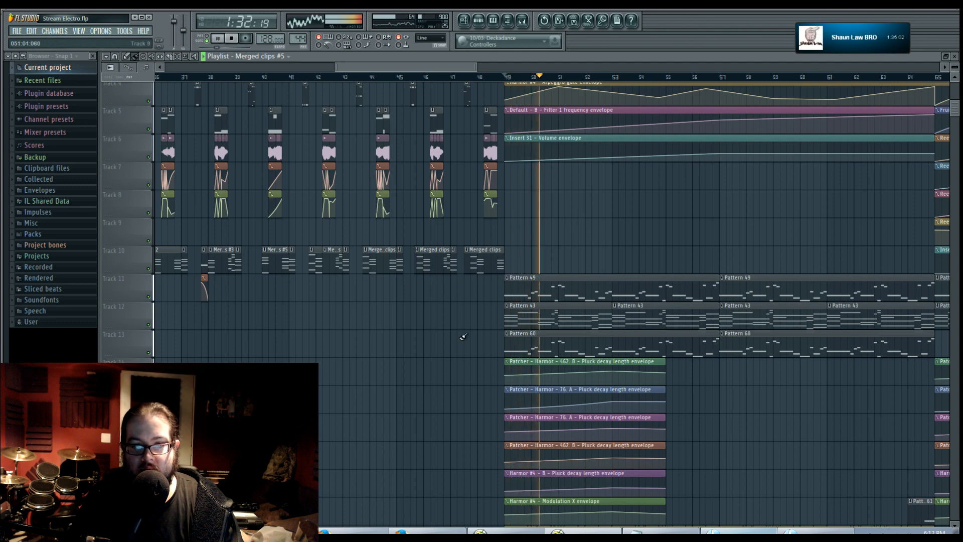
key(space)
drag(354, 327, 488, 350)
scroll(488, 350, down, 10)
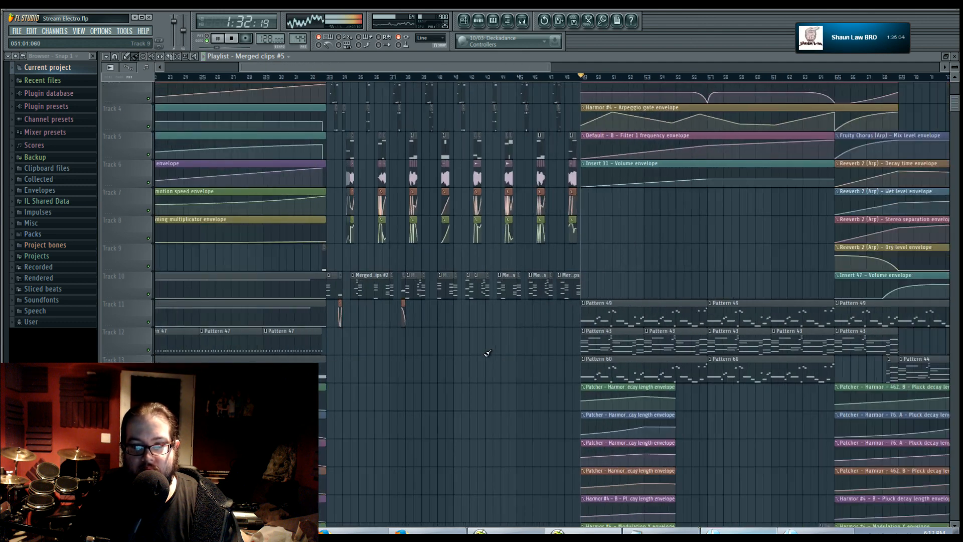
key(space)
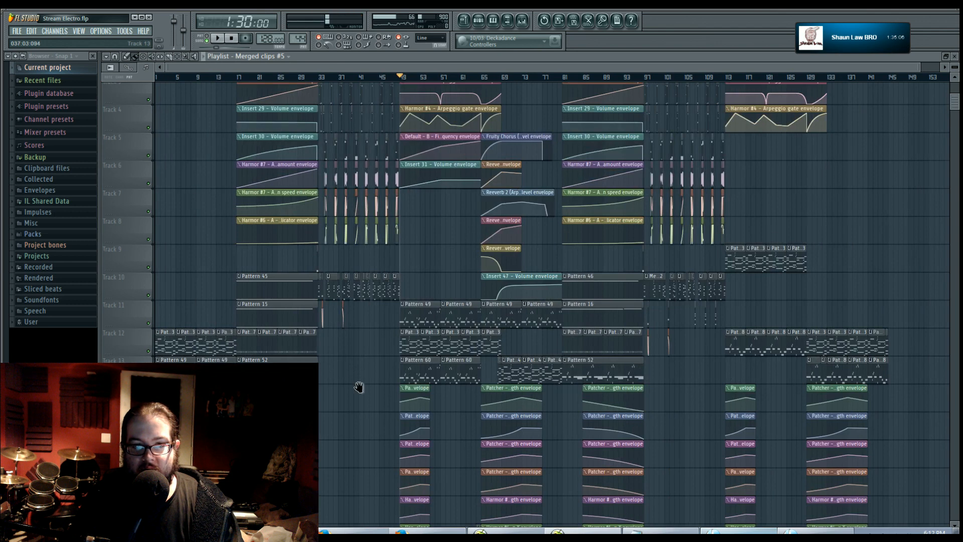
Step: Look over the second half of the arrangement, up to the short clips between bars 97 and 113
scroll(359, 389, up, 2)
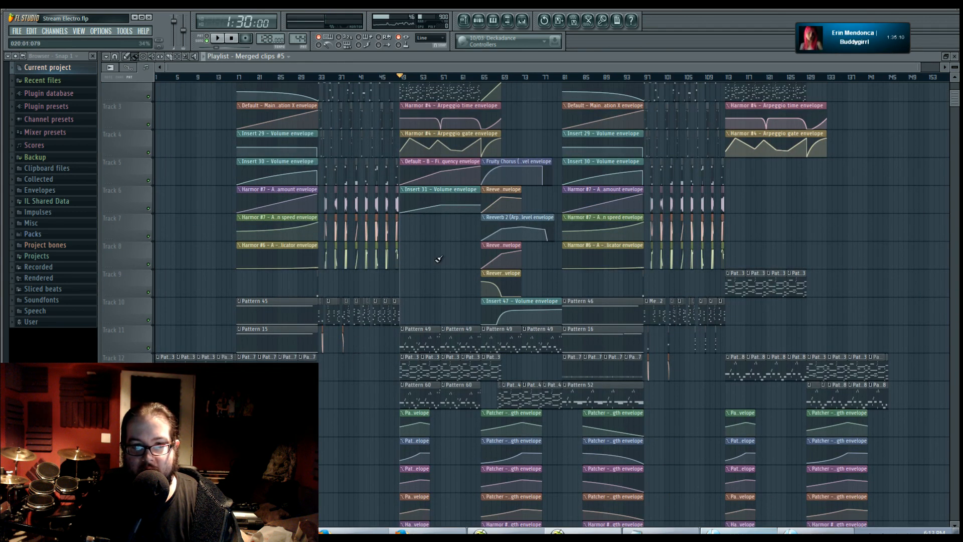
drag(510, 350, 410, 266)
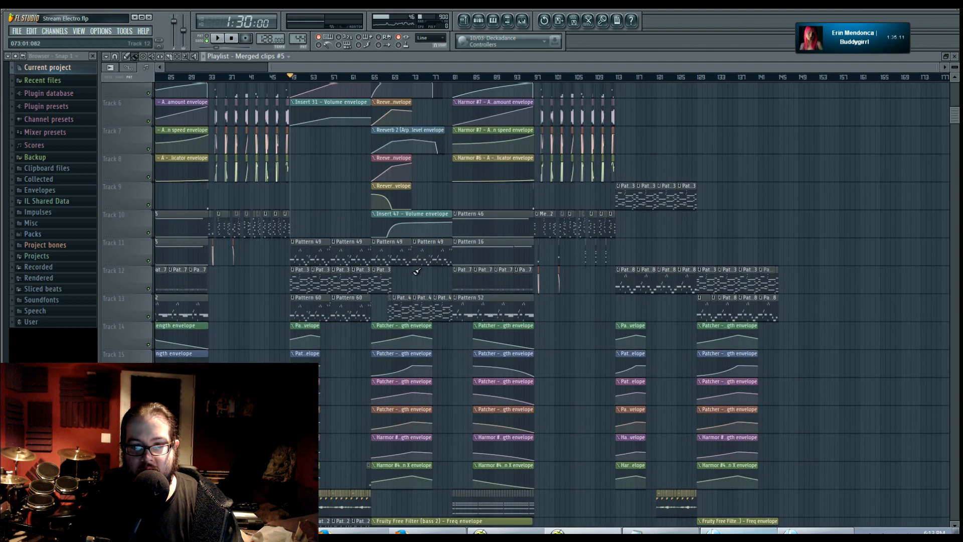
scroll(433, 305, up, 1)
scroll(433, 305, up, 4)
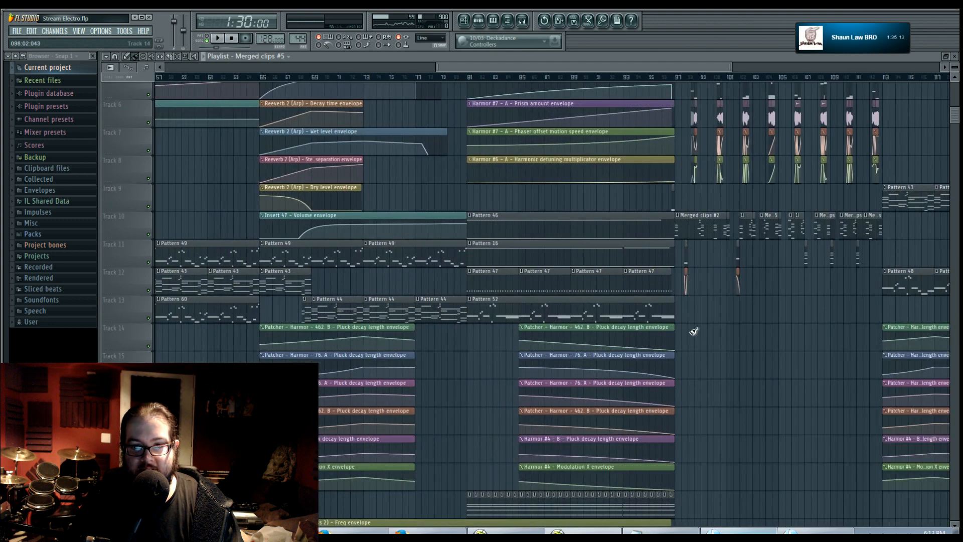
drag(693, 331, 397, 451)
scroll(430, 444, up, 2)
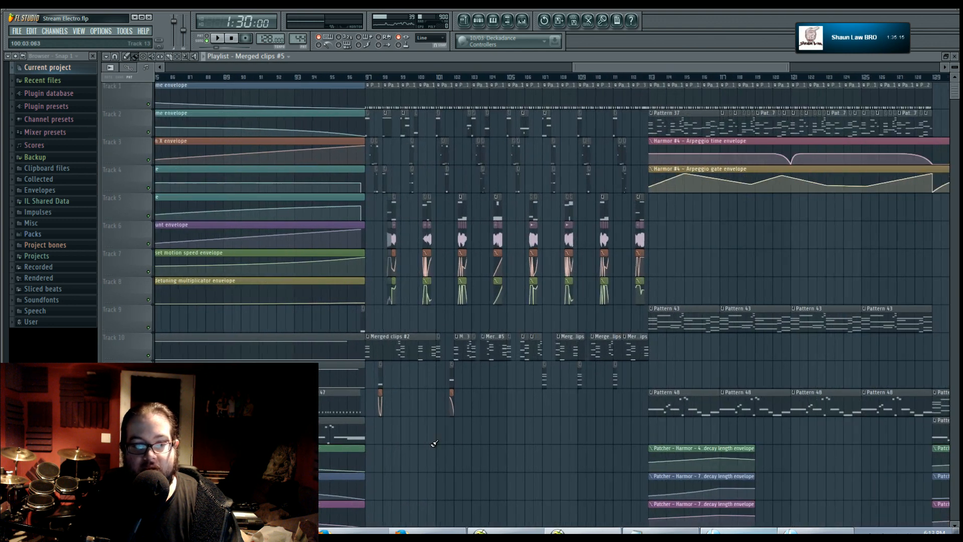
scroll(434, 444, up, 2)
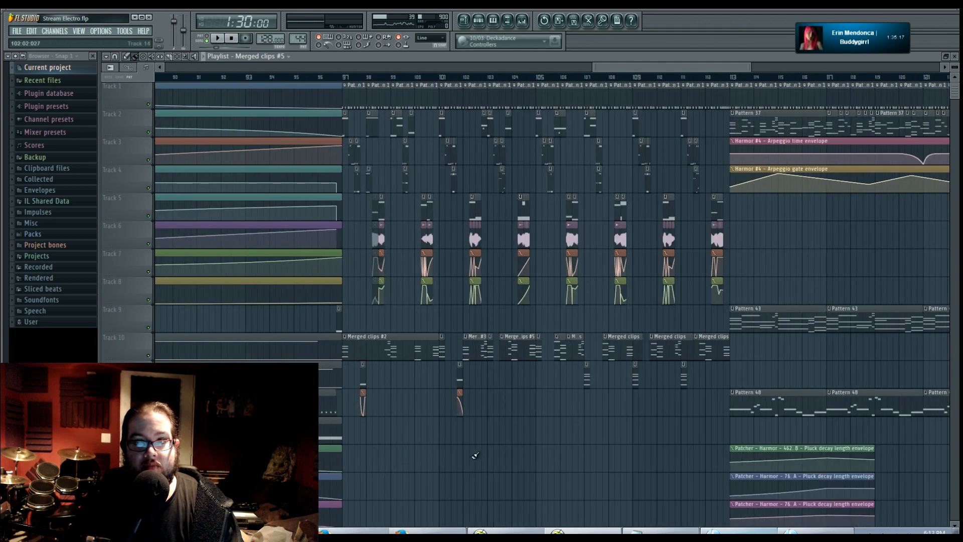
Step: Set the song position to bar 97 and examine the short clips on the upper tracks from that bar
drag(414, 426, 381, 455)
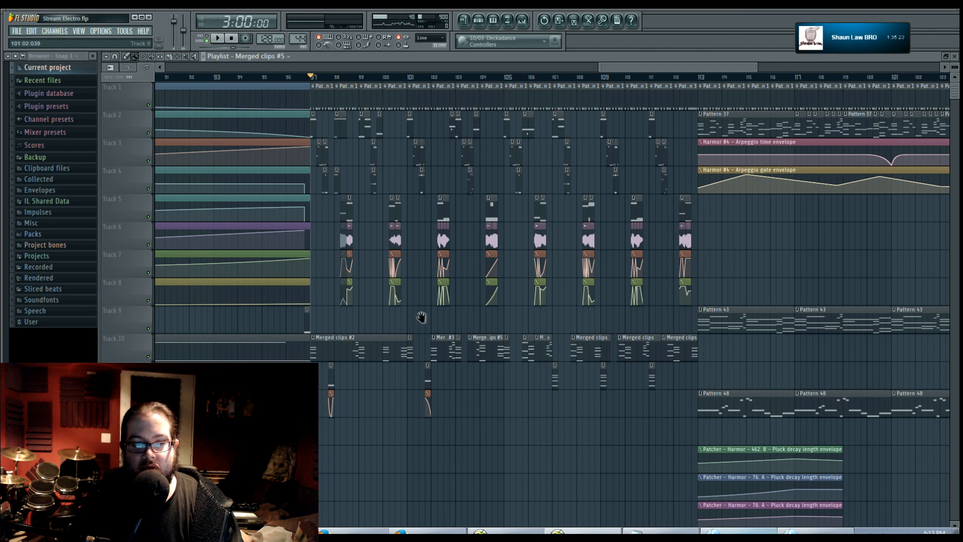
drag(421, 317, 494, 323)
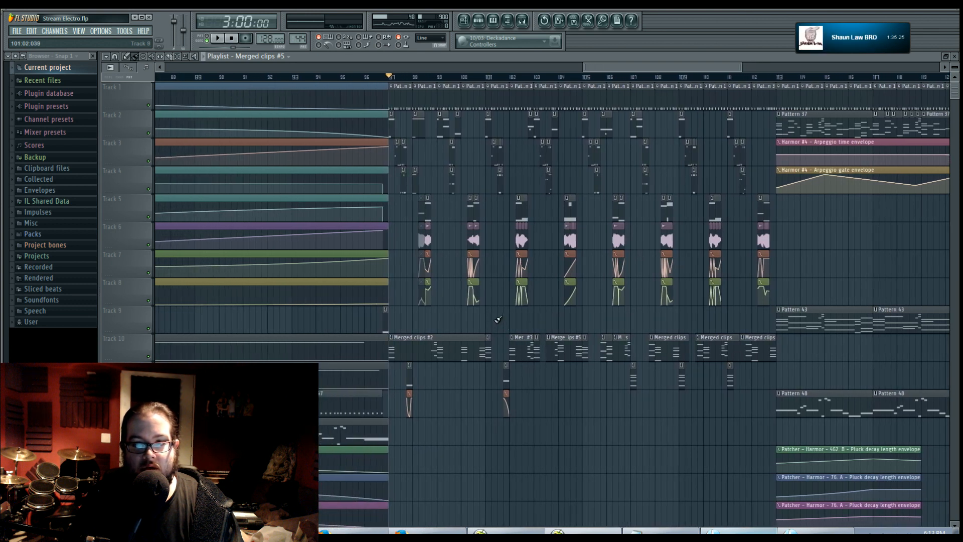
mouse_move(390, 78)
mouse_down()
mouse_move(776, 83)
mouse_move(391, 80)
mouse_up()
scroll(444, 241, up, 4)
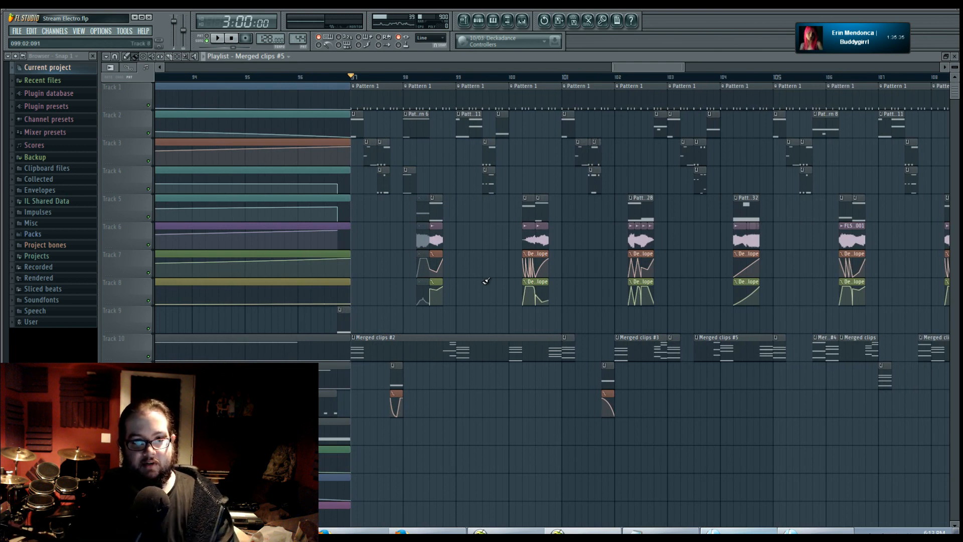
scroll(489, 283, right, 1)
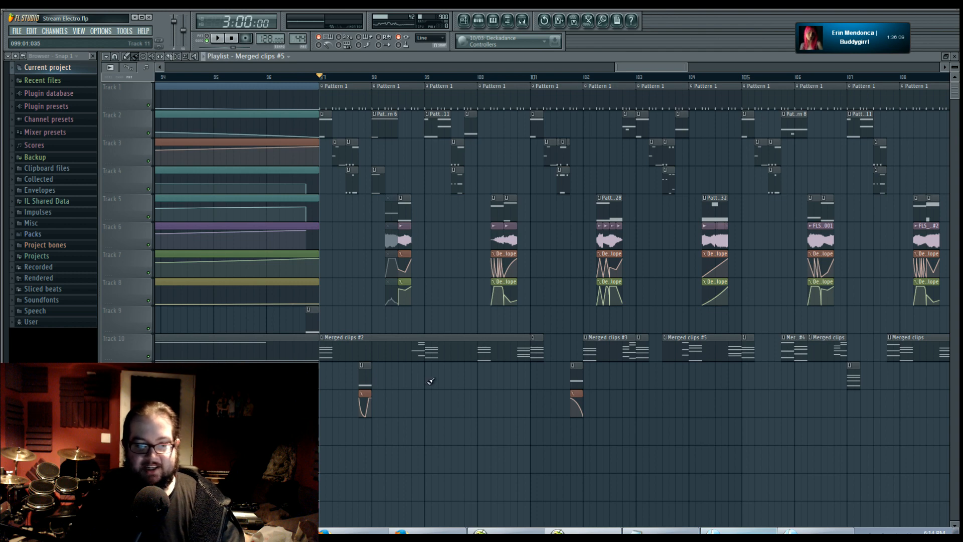
scroll(441, 414, right, 1)
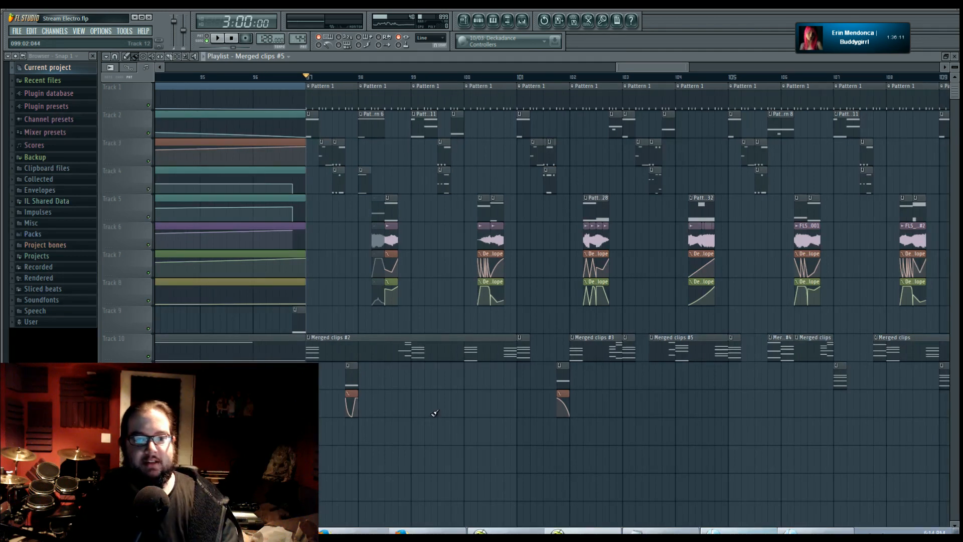
Step: Move the song position from the clips at bar 97 back to the build-up before them for a playback check
drag(454, 409, 437, 439)
scroll(394, 408, down, 3)
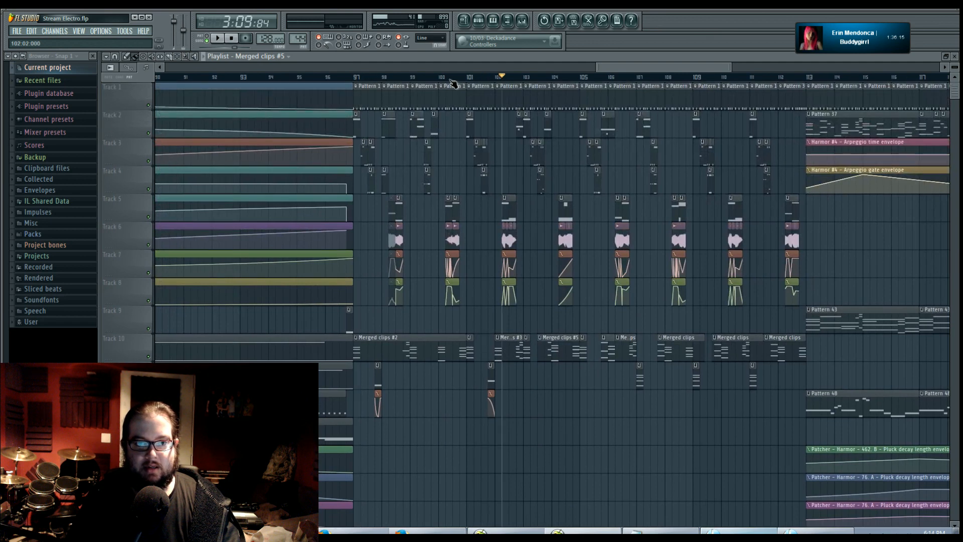
scroll(353, 224, up, 3)
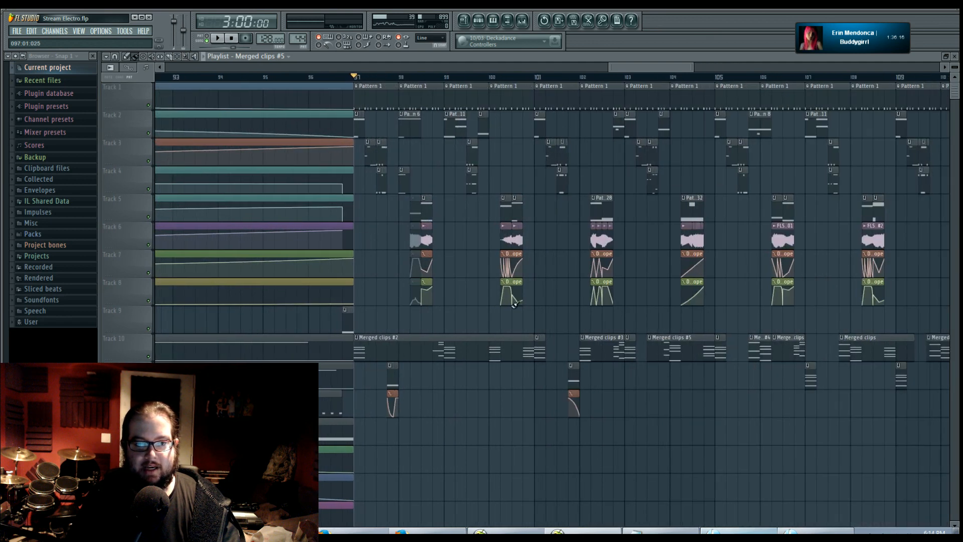
drag(535, 309, 497, 281)
key(space)
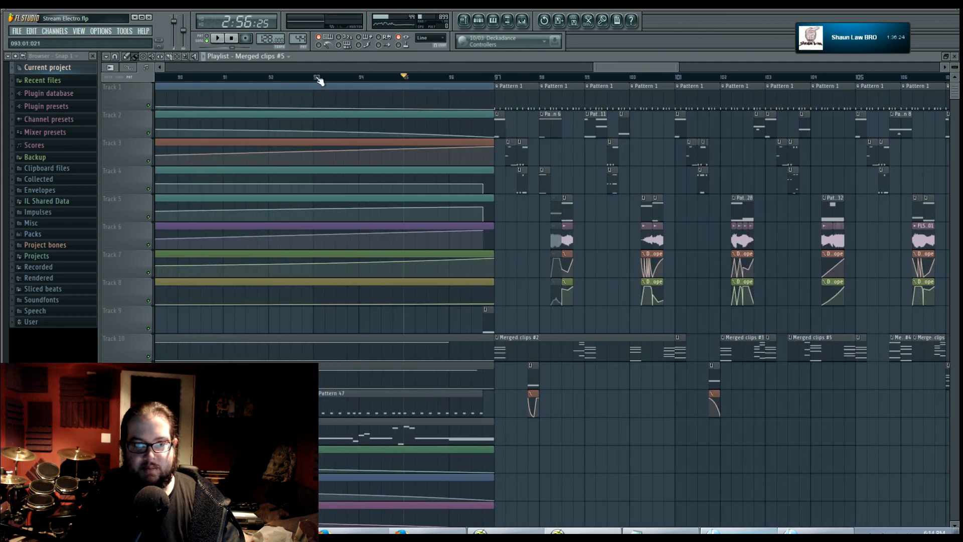
Step: Play briefly from about bar 32, at the end of the first build-up, and stop
scroll(540, 446, down, 6)
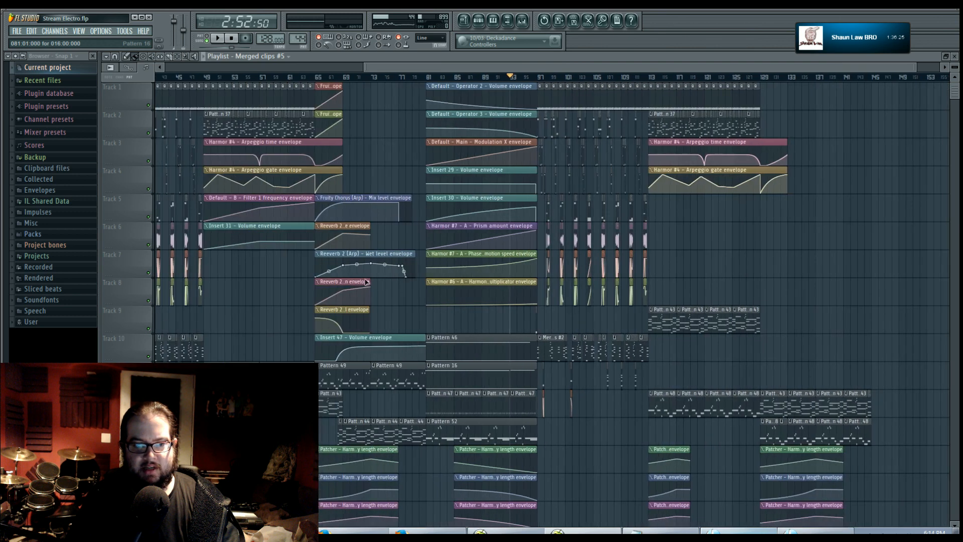
drag(371, 281, 594, 281)
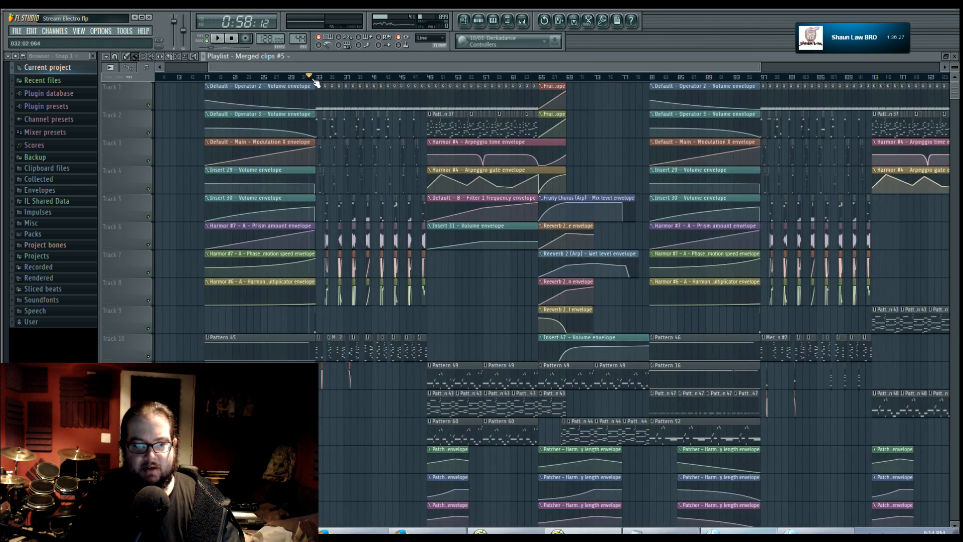
key(space)
key(space)
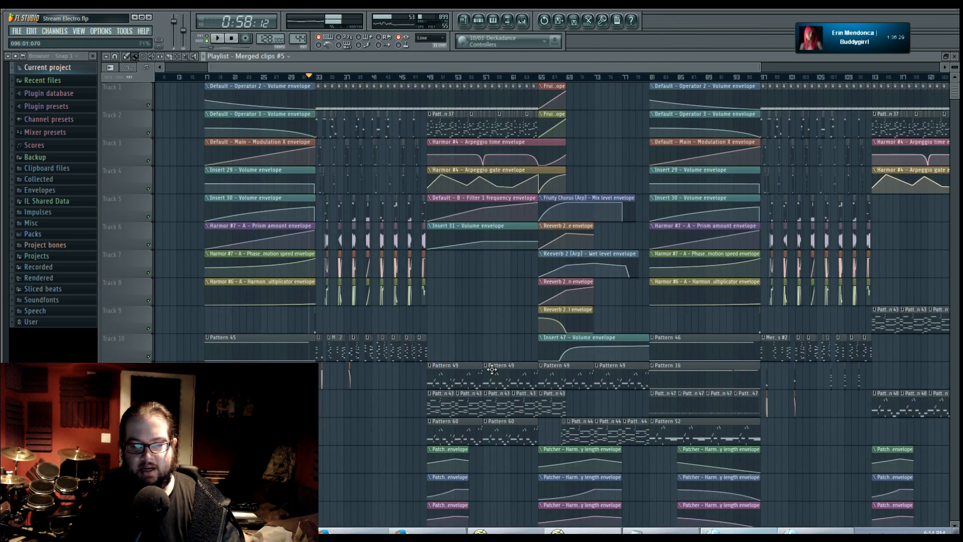
Step: Copy the Track 40 to 49 clips of the first build-up (bars 17 to 33) into the second build-up at bars 81 to 97
scroll(562, 100, down, 5)
scroll(562, 101, down, 6)
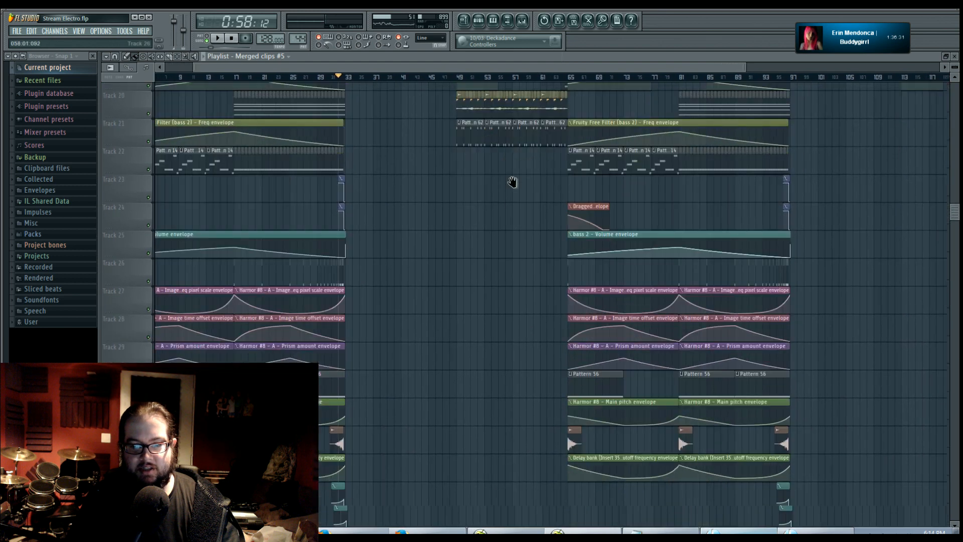
scroll(478, 293, down, 3)
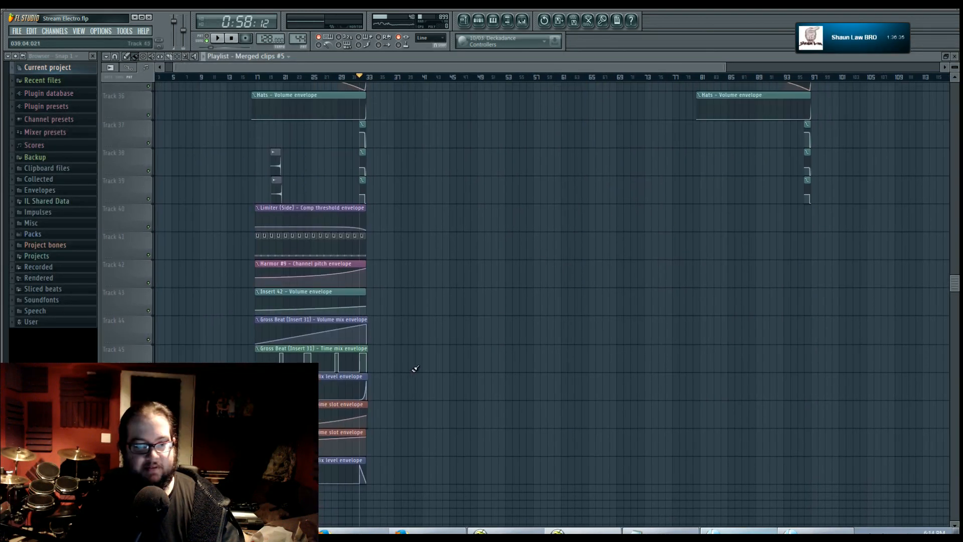
drag(401, 482, 727, 206)
key(ctrl+c)
key(ctrl+v)
click(657, 269)
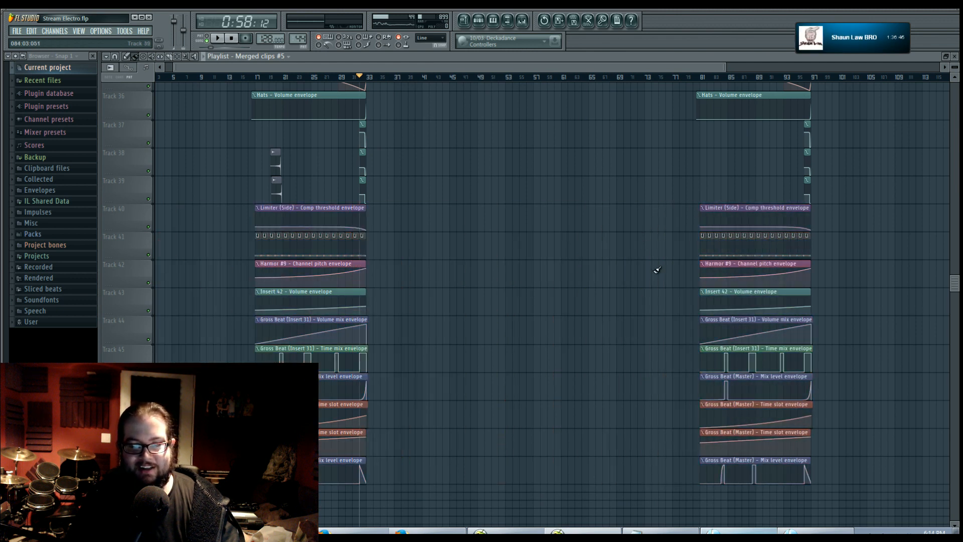
Step: Inspect the copied clips at bars 81 to 97 and set the song position to the start of the Hats volume envelope there
drag(767, 328, 672, 321)
scroll(672, 321, up, 5)
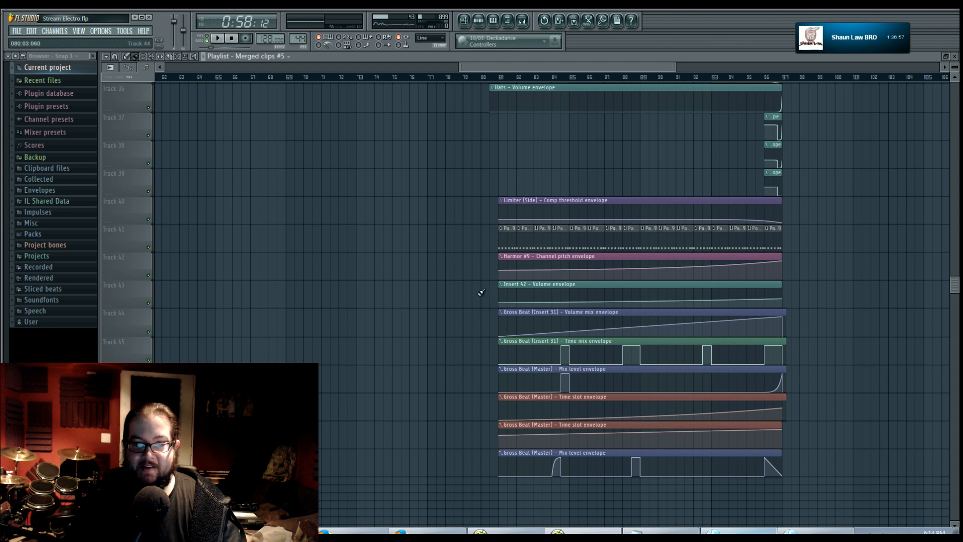
drag(466, 184, 406, 201)
click(434, 79)
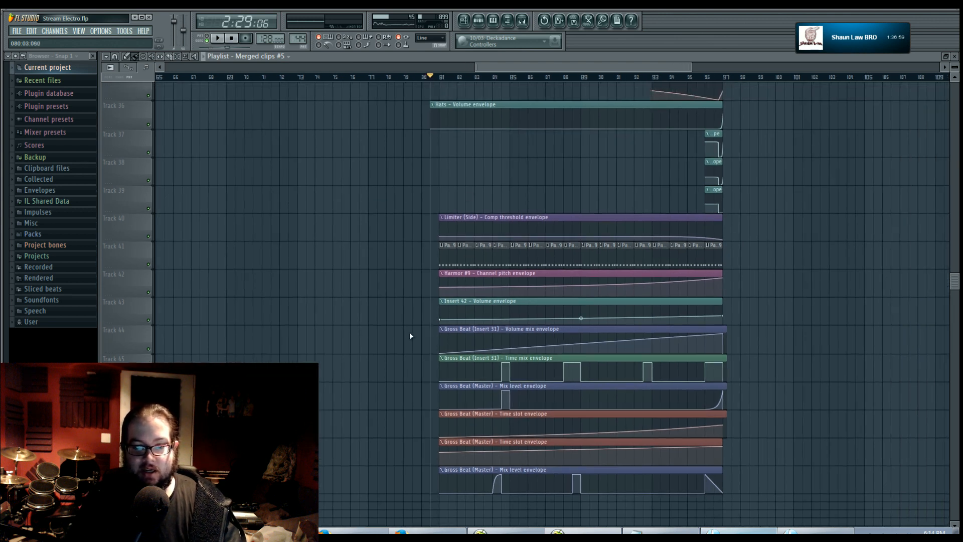
drag(410, 336, 378, 348)
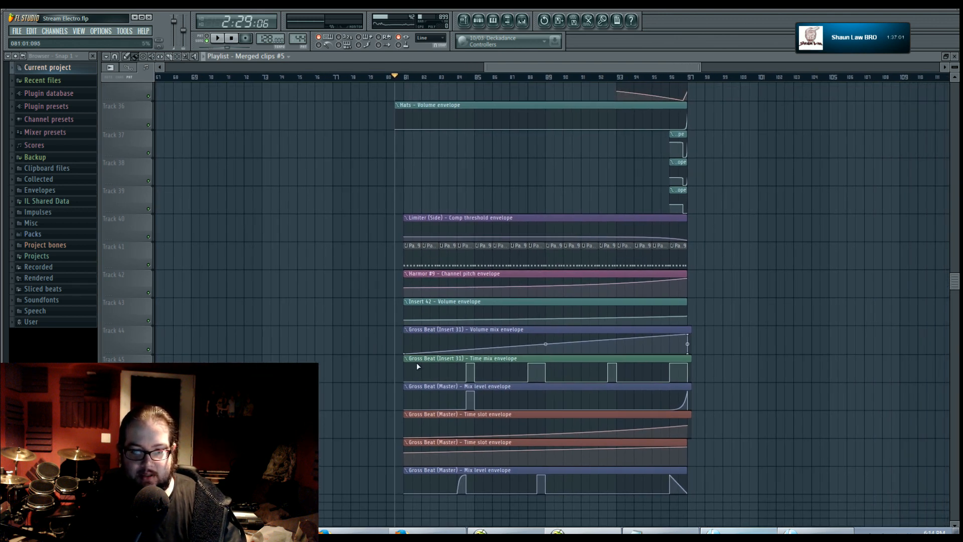
Step: Make the two copied Gross Beat (Master) Time slot envelope clips at bar 81 unique
click(407, 415)
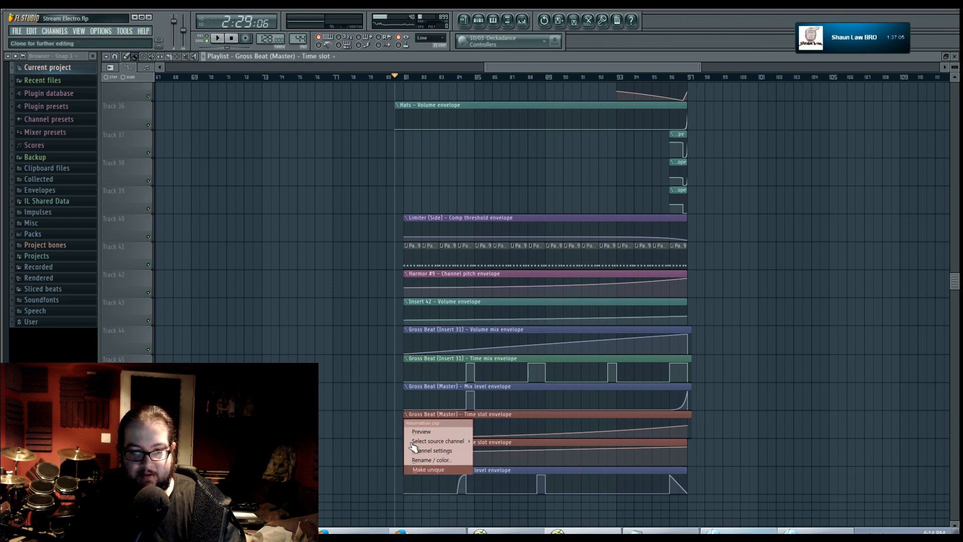
click(417, 470)
click(407, 444)
click(422, 479)
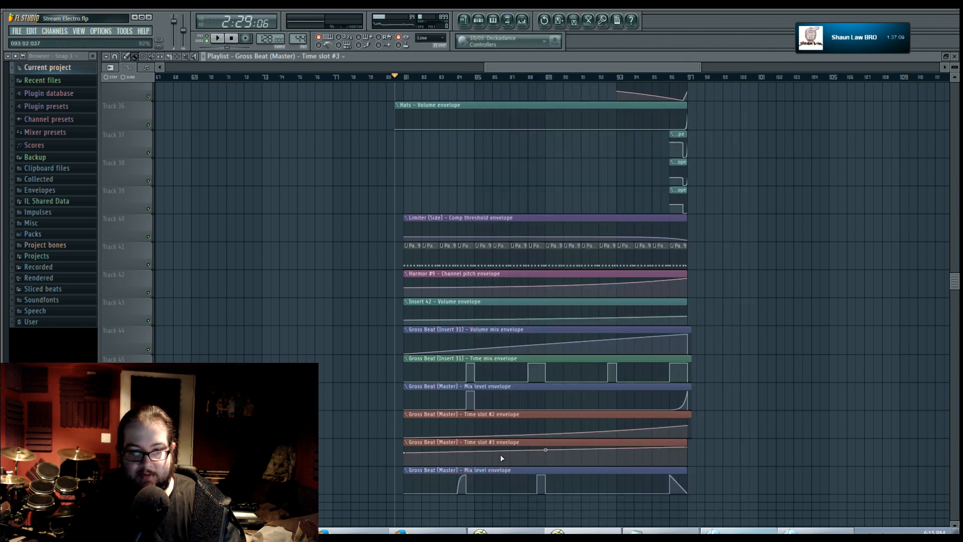
Step: Bend the curves of the Gross Beat (Master) Time slot #2 and #3 envelopes upward, then play briefly from bar 81
drag(546, 451, 545, 431)
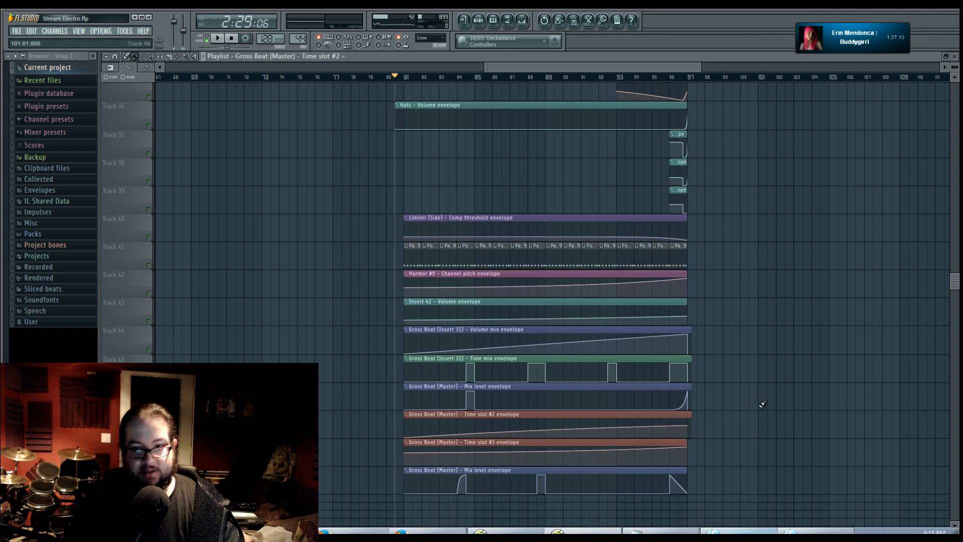
click(403, 78)
key(space)
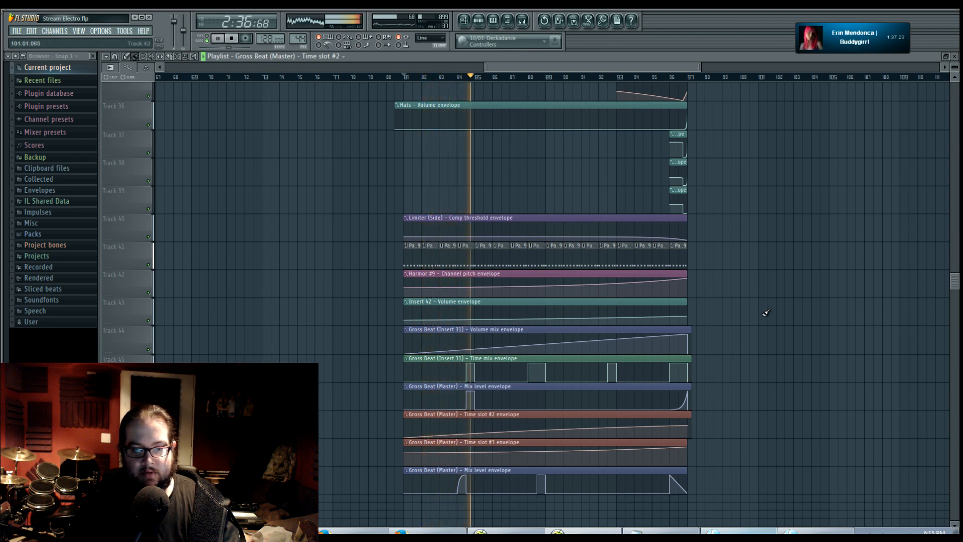
scroll(464, 418, up, 3)
key(space)
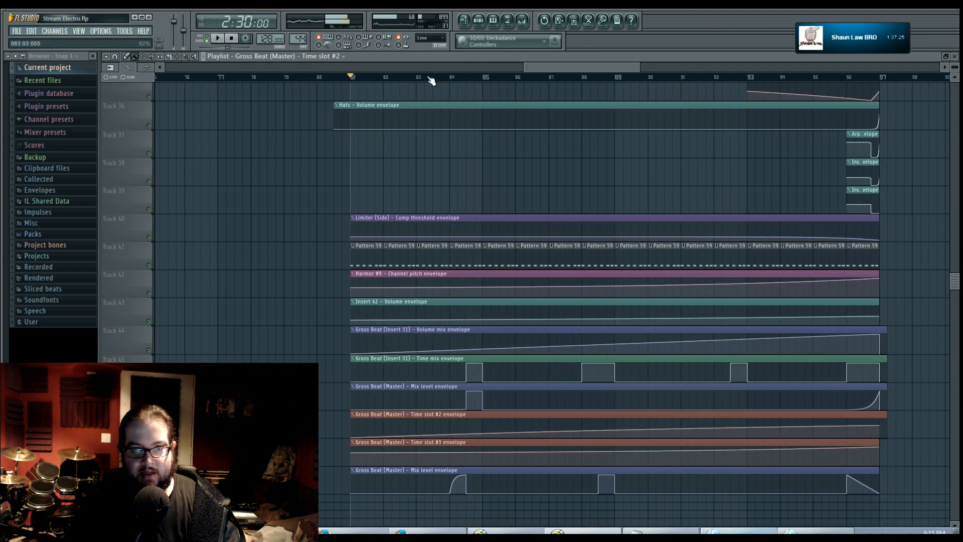
Step: Square off the Track 49 Mix level envelope's first pulse near bar 84, then play briefly from bar 96
drag(434, 68, 581, 76)
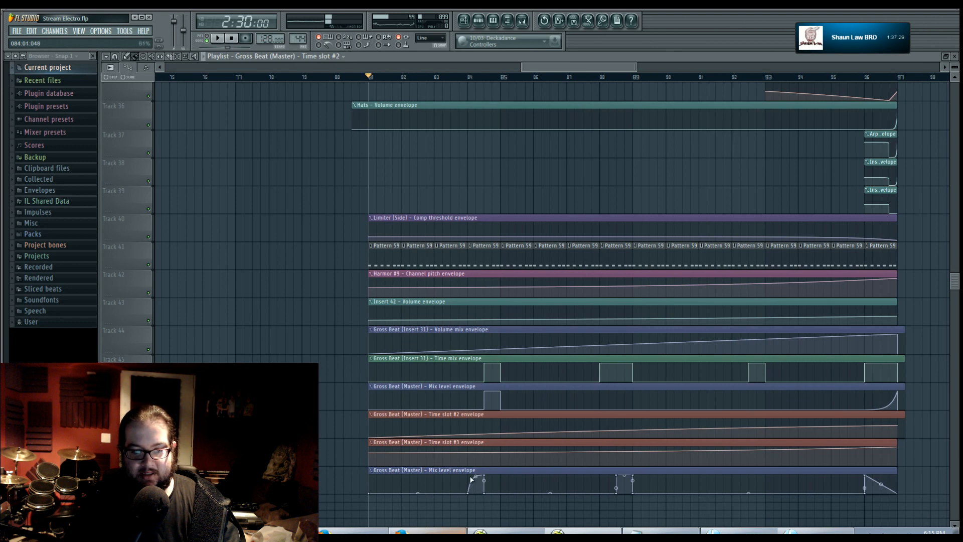
drag(472, 477, 468, 476)
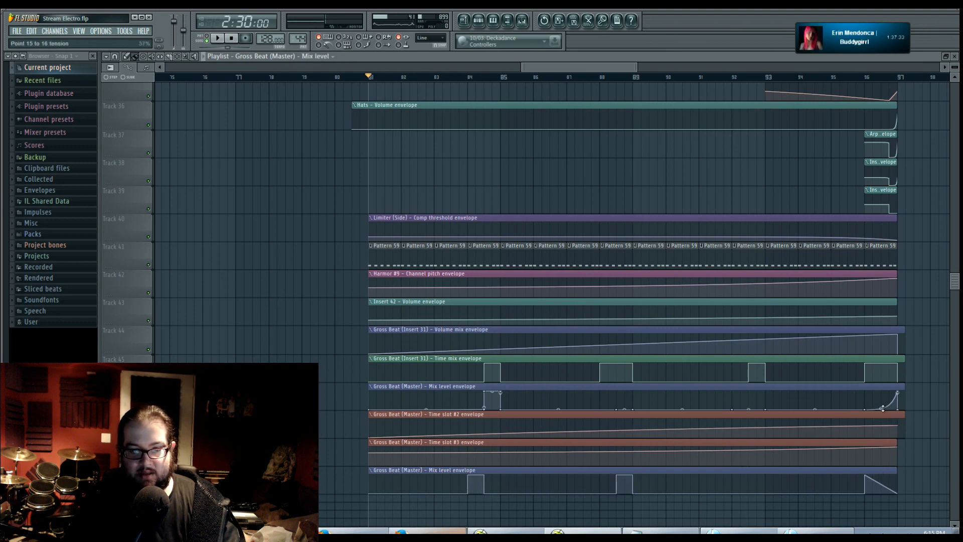
drag(863, 69, 600, 69)
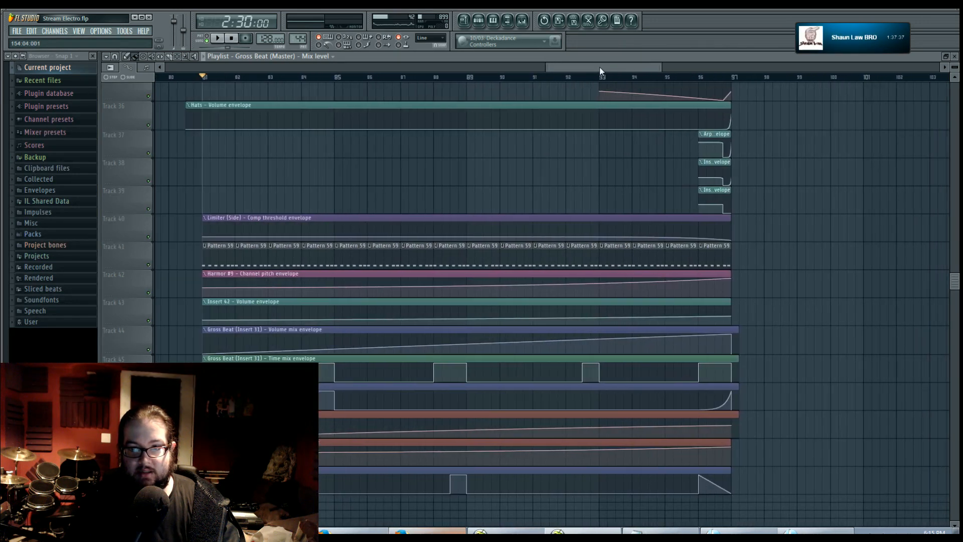
click(699, 77)
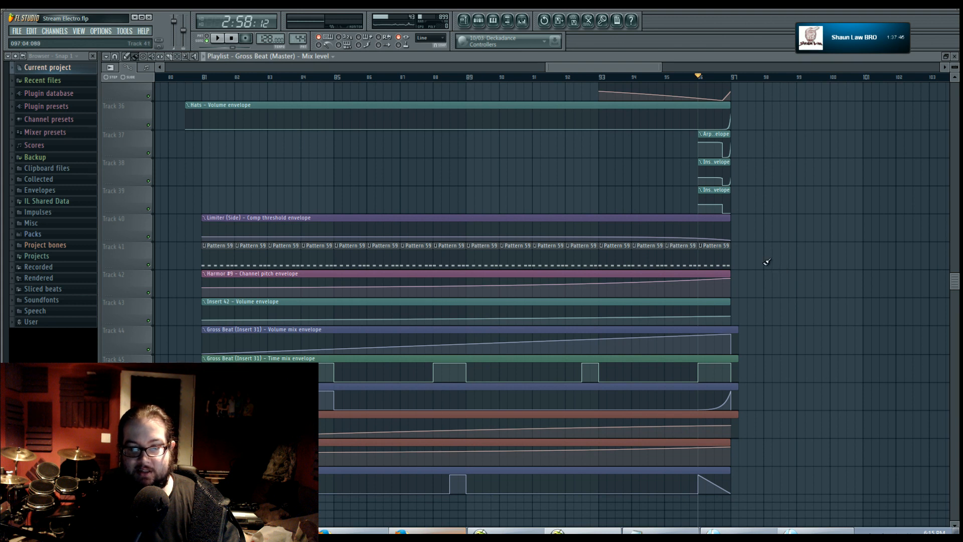
key(space)
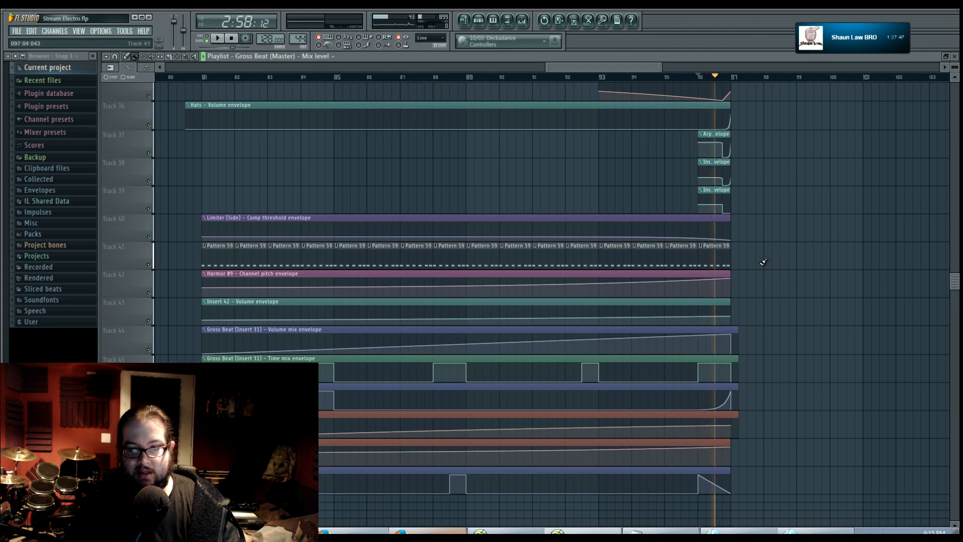
key(space)
Step: Reshape the bar 96 endings of the Track 46 and 49 Mix level envelopes so their rise and drop finish at the fourth beat
right_click(715, 409)
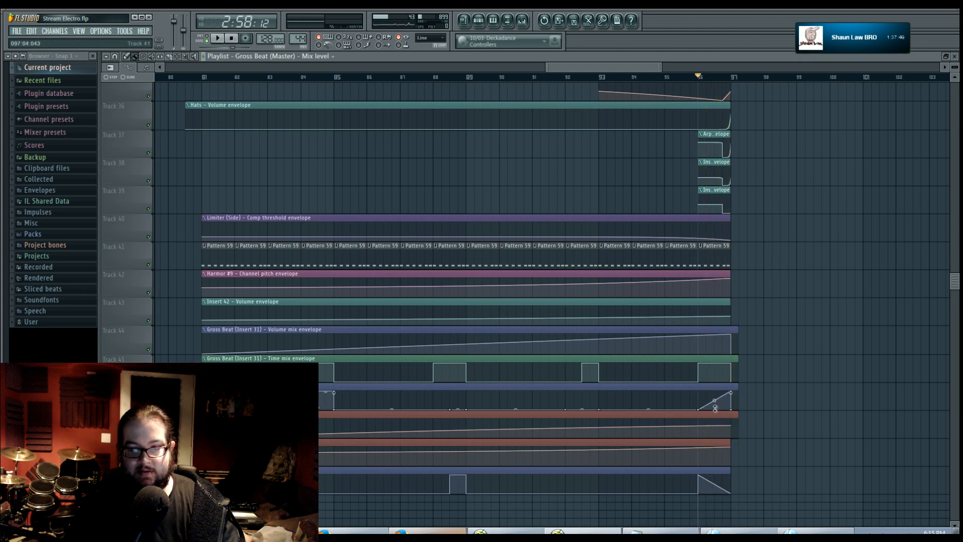
key(space)
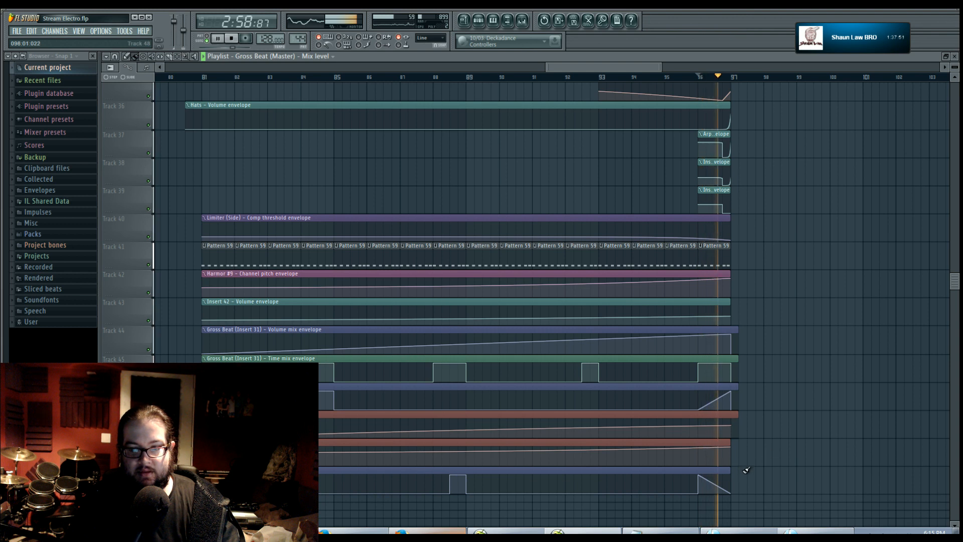
key(space)
drag(714, 400, 725, 404)
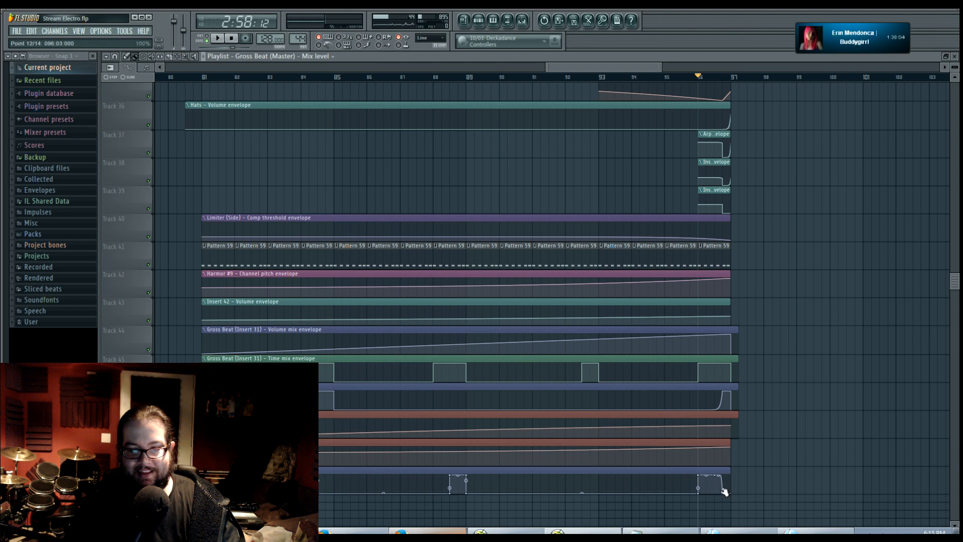
Step: Split the Track 49 Mix level envelope's last pulse into two within bar 96 and play it back from bar 96
key(space)
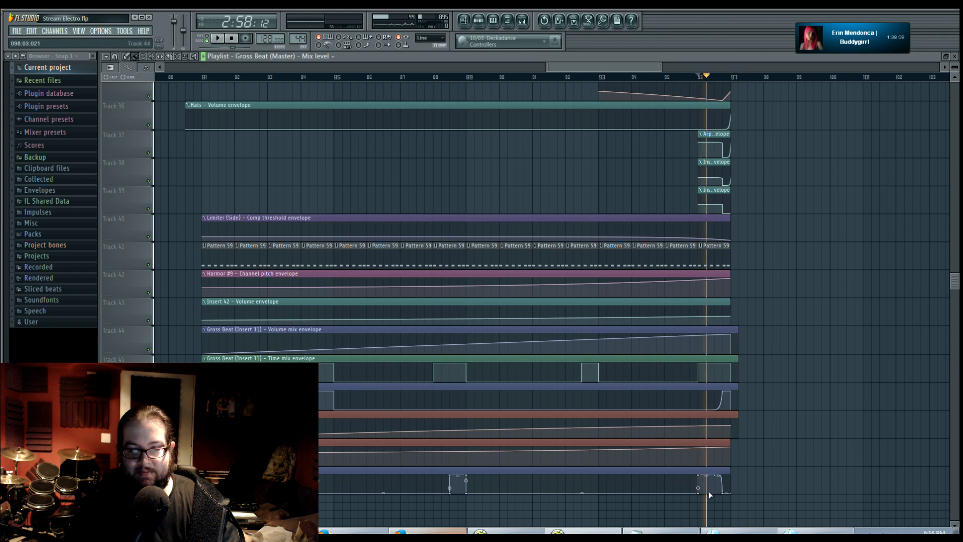
key(space)
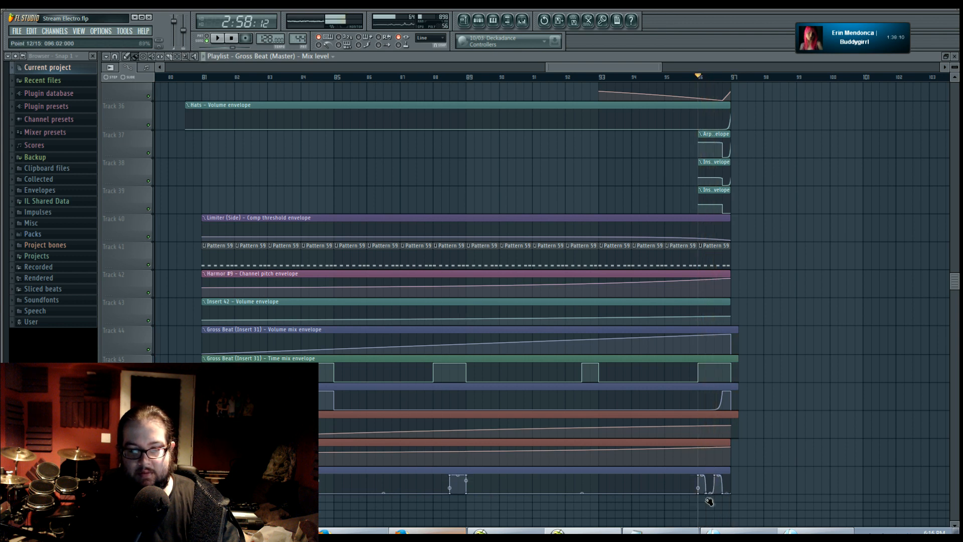
key(space)
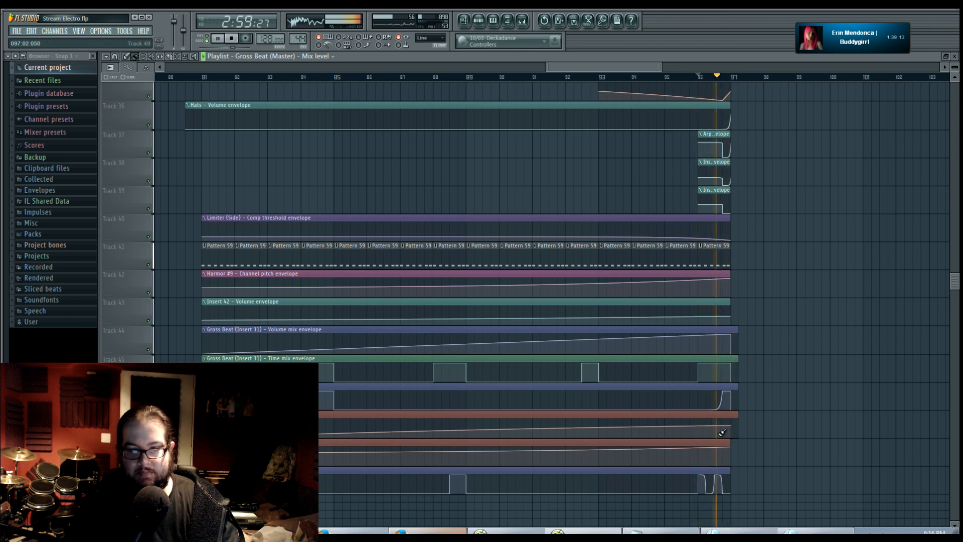
scroll(752, 410, up, 3)
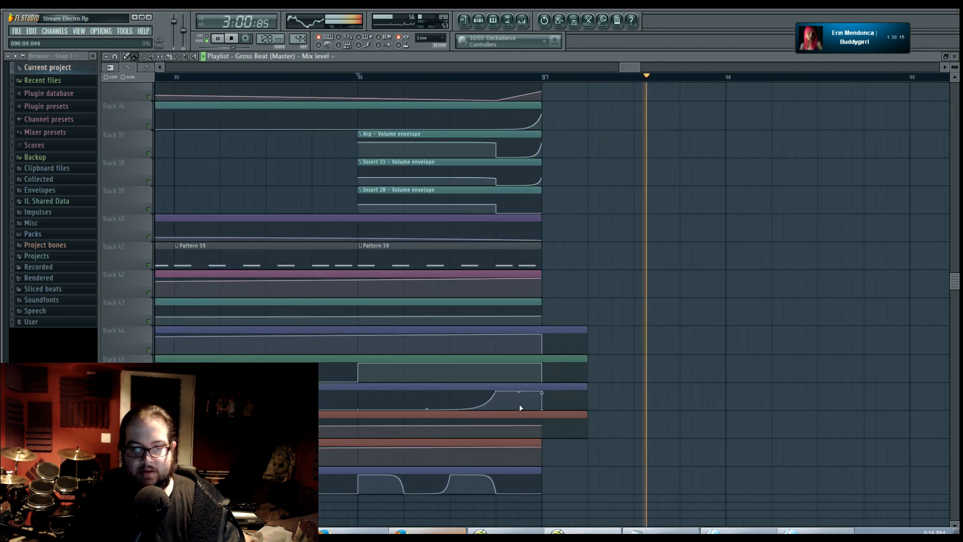
Step: Stop playback and turn the end of the Track 46 Mix level envelope into a short square pulse starting at bar 96's fourth beat
key(space)
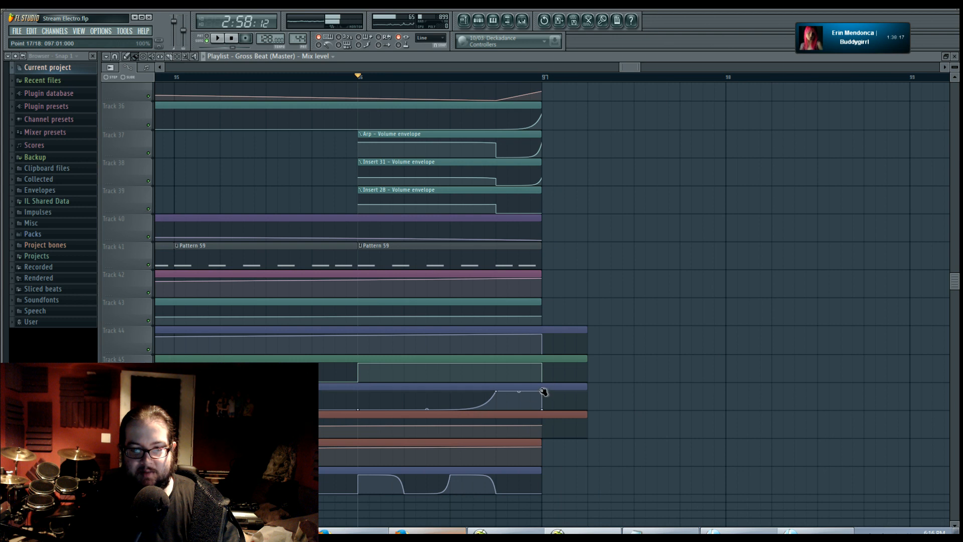
mouse_move(541, 401)
mouse_down()
mouse_move(520, 393)
mouse_move(526, 414)
mouse_up()
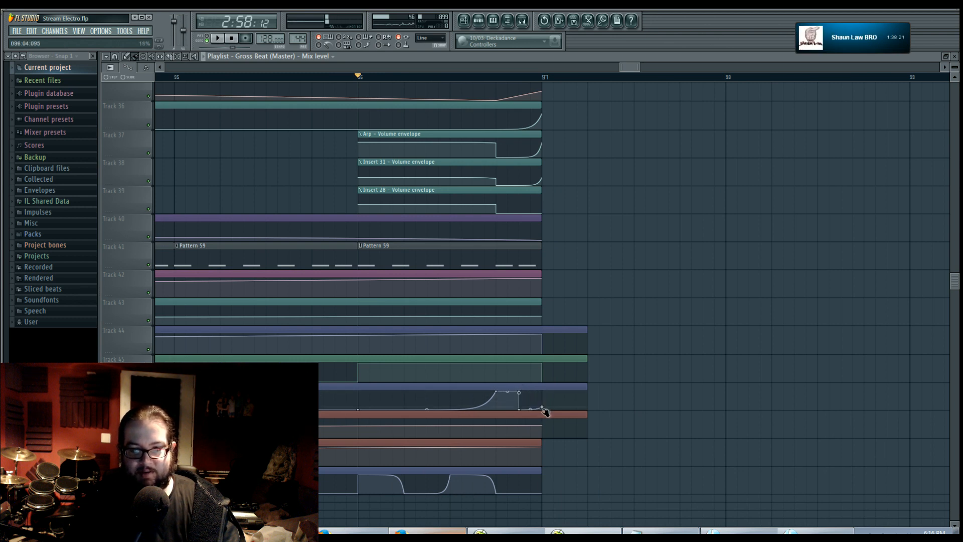
drag(593, 467, 643, 472)
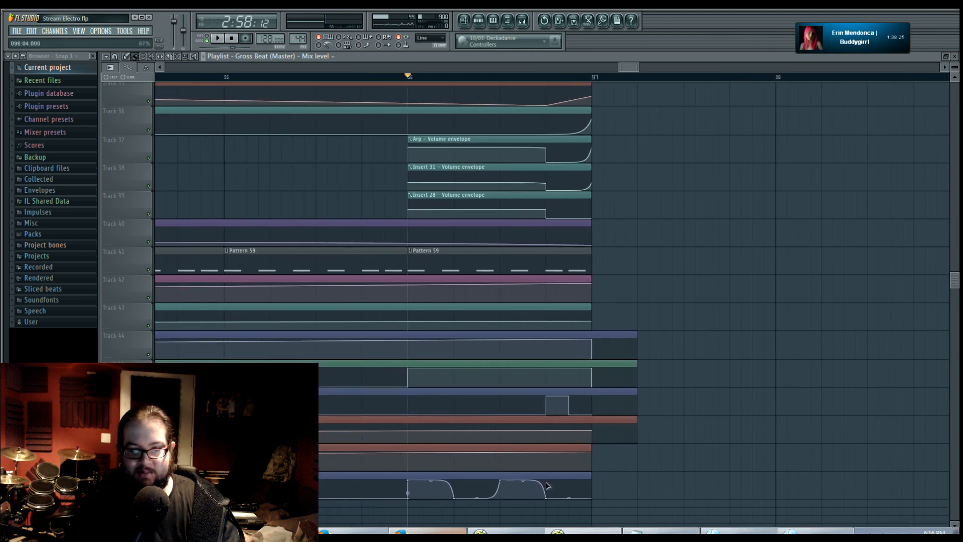
Step: Square off both pulses in bar 96 of the Track 49 Mix level envelope and play briefly from bar 96
right_click(501, 497)
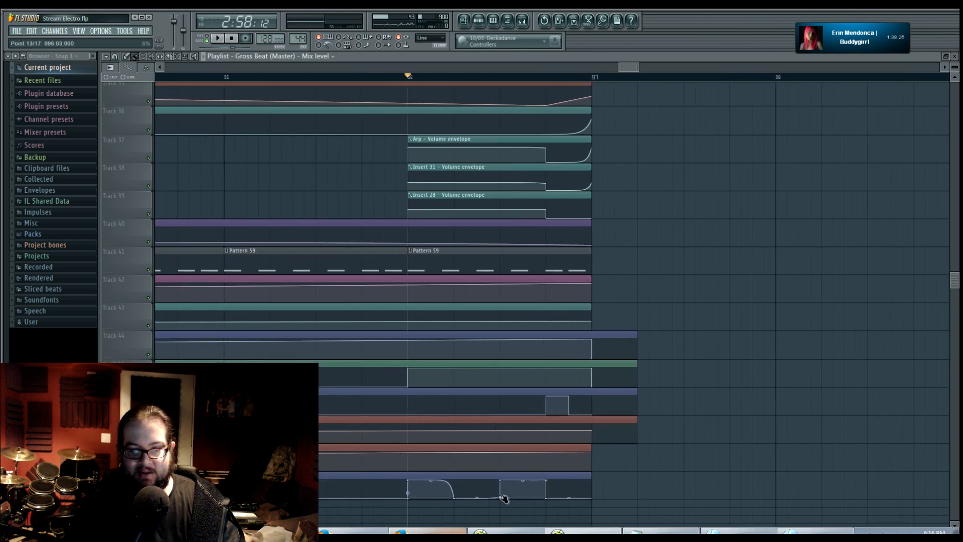
right_click(454, 484)
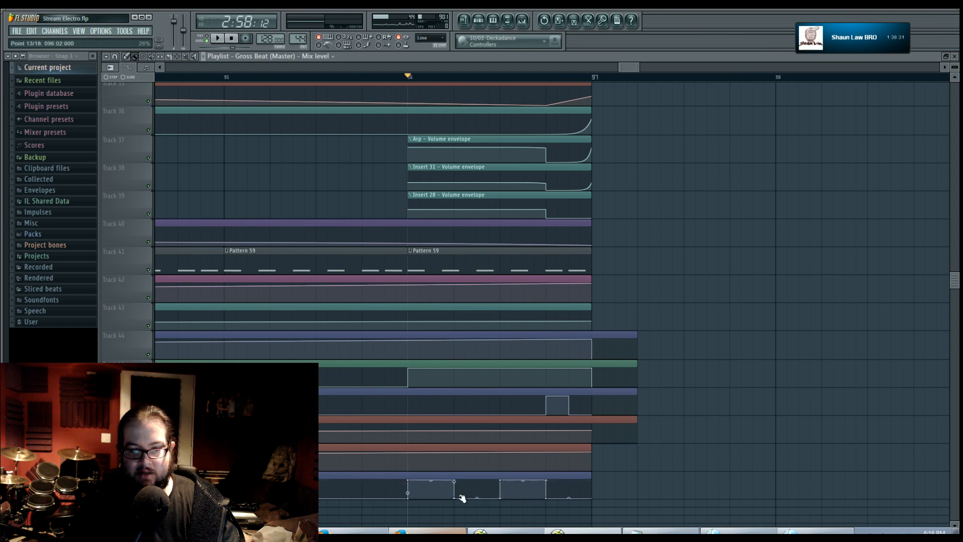
key(space)
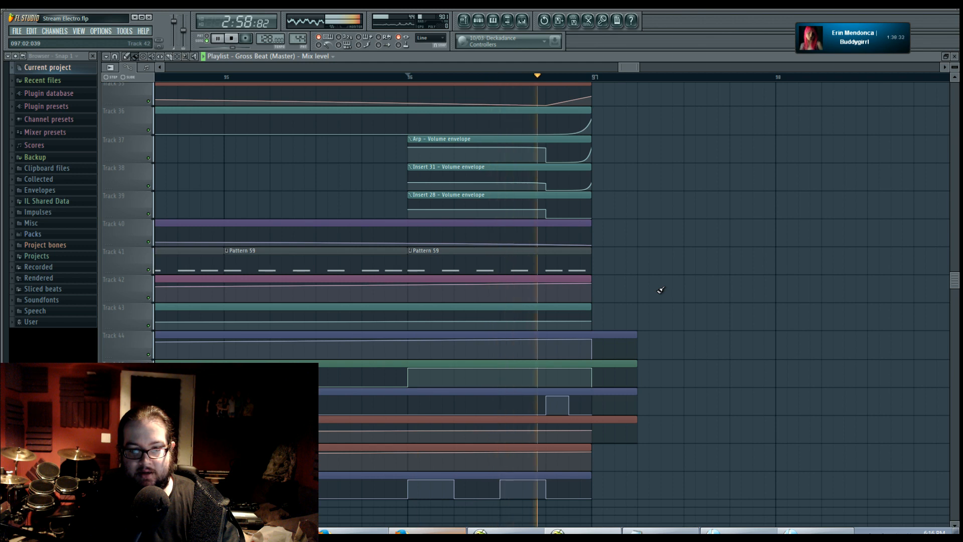
key(space)
Step: Return to the first build-up and play its ending from bar 31, watching the Mix level envelopes around bar 32
scroll(652, 328, down, 3)
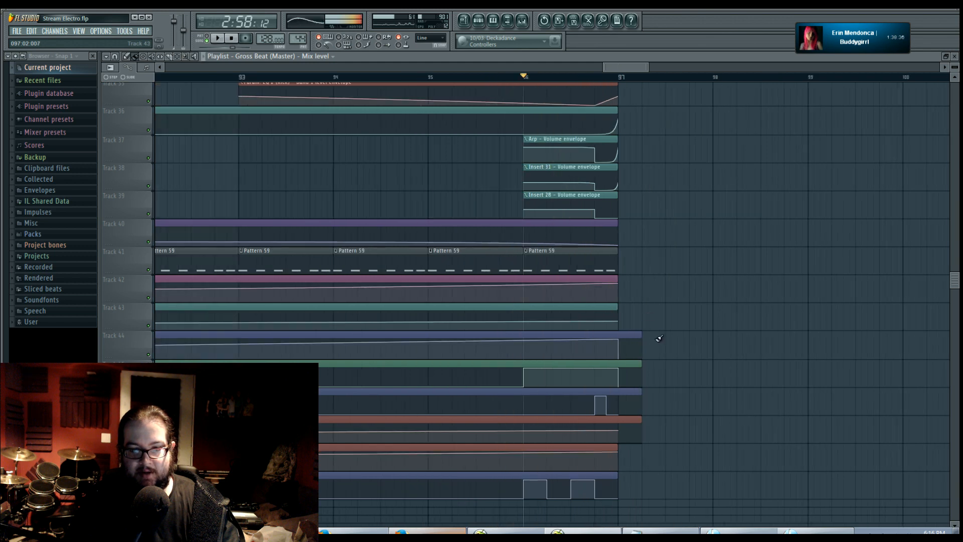
scroll(661, 341, down, 5)
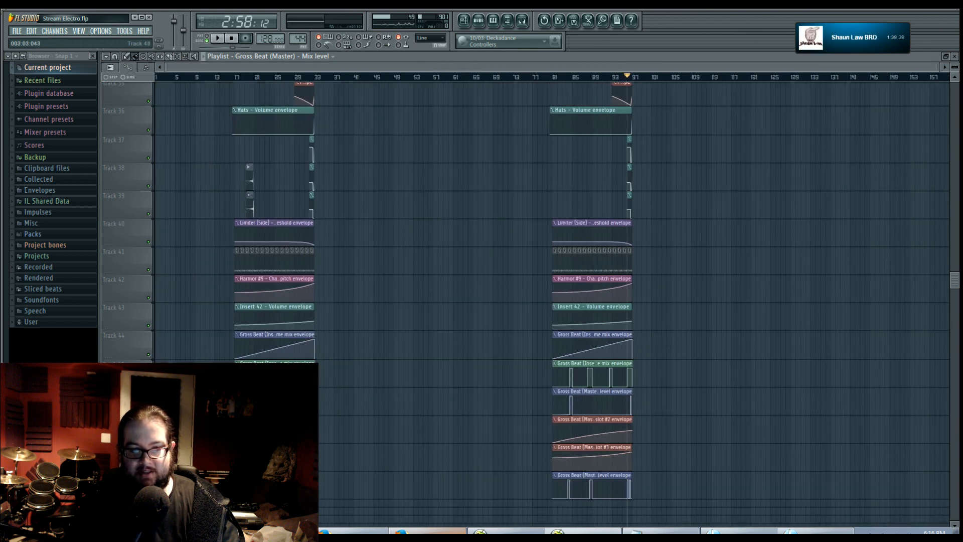
scroll(327, 445, up, 2)
scroll(327, 444, up, 2)
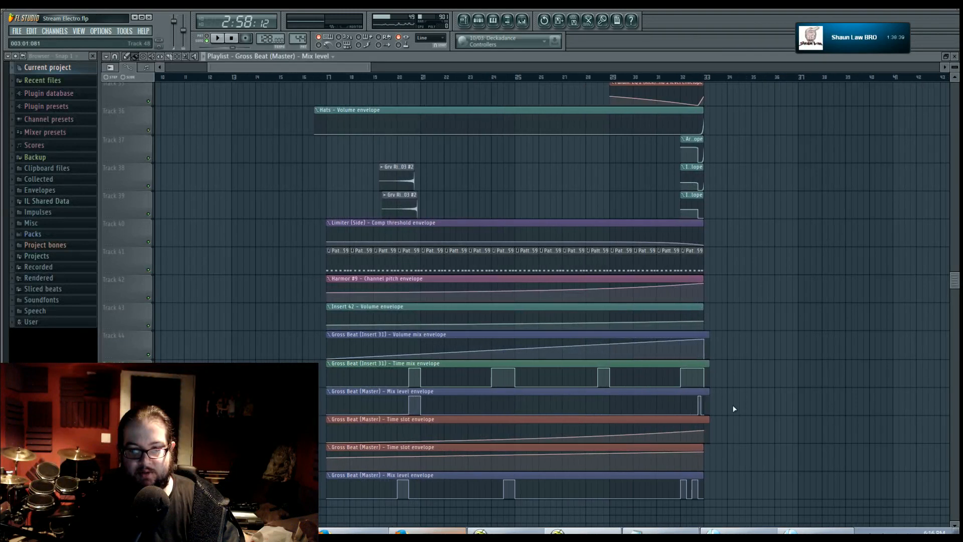
click(670, 79)
key(space)
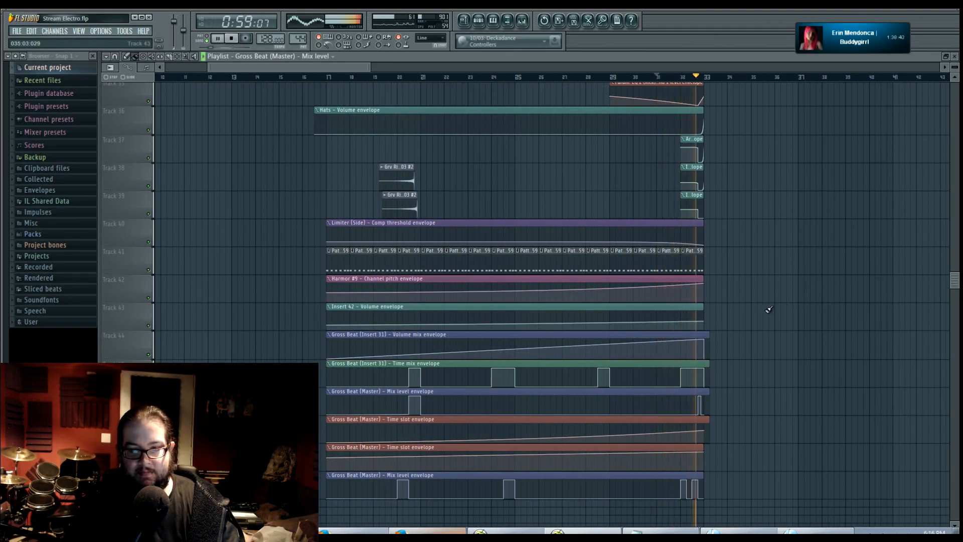
scroll(707, 381, up, 2)
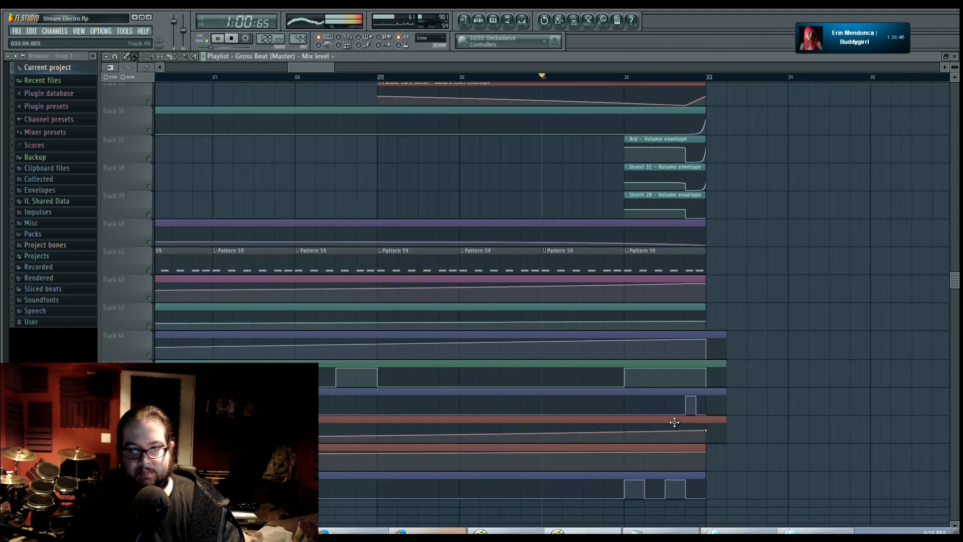
scroll(674, 423, down, 2)
key(space)
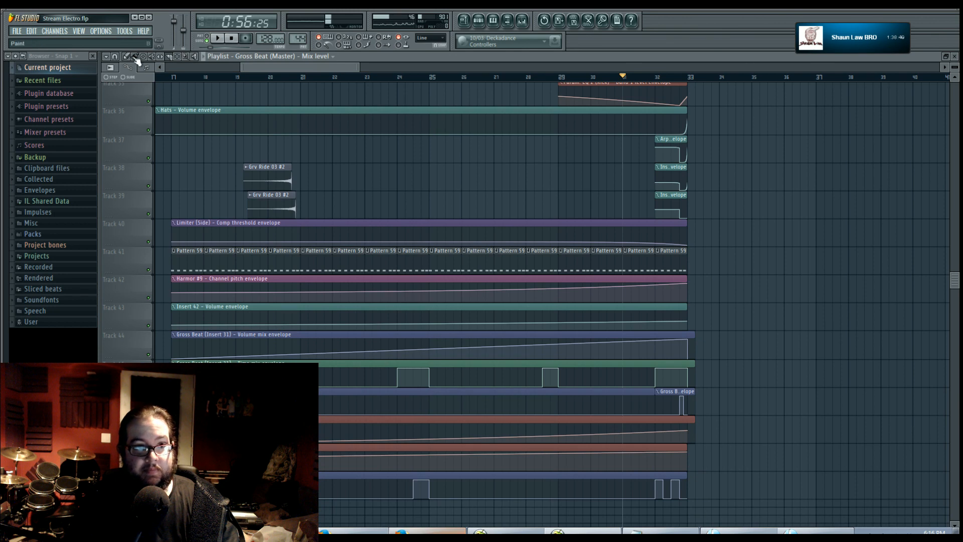
Step: Slice the first build-up's Track 46 Mix level clip at bar 32, shift the last piece half a beat later and play it
scroll(703, 423, up, 3)
drag(655, 391, 677, 396)
key(space)
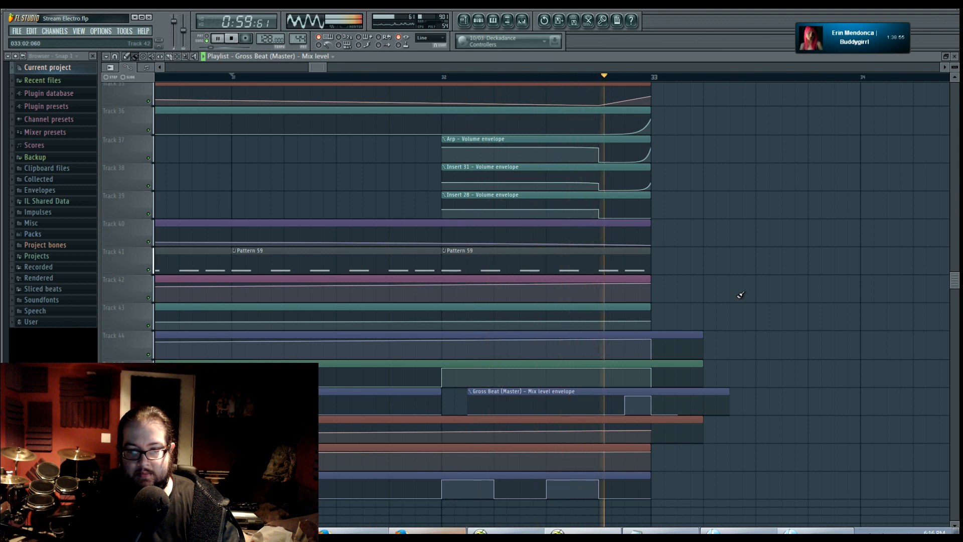
key(space)
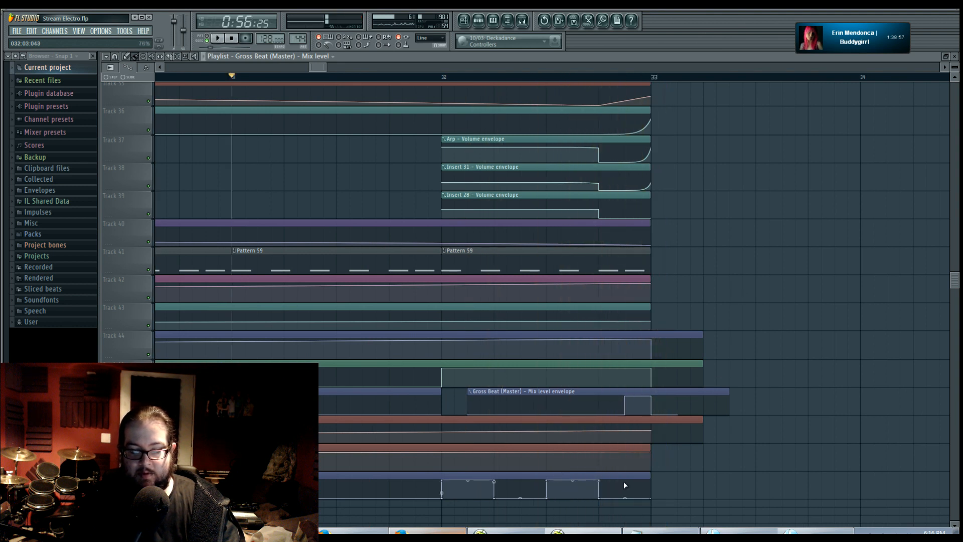
Step: Shorten the Track 49 Mix level clip to end shortly before the middle of bar 32, then play from bar 31's fourth beat
drag(650, 477, 557, 480)
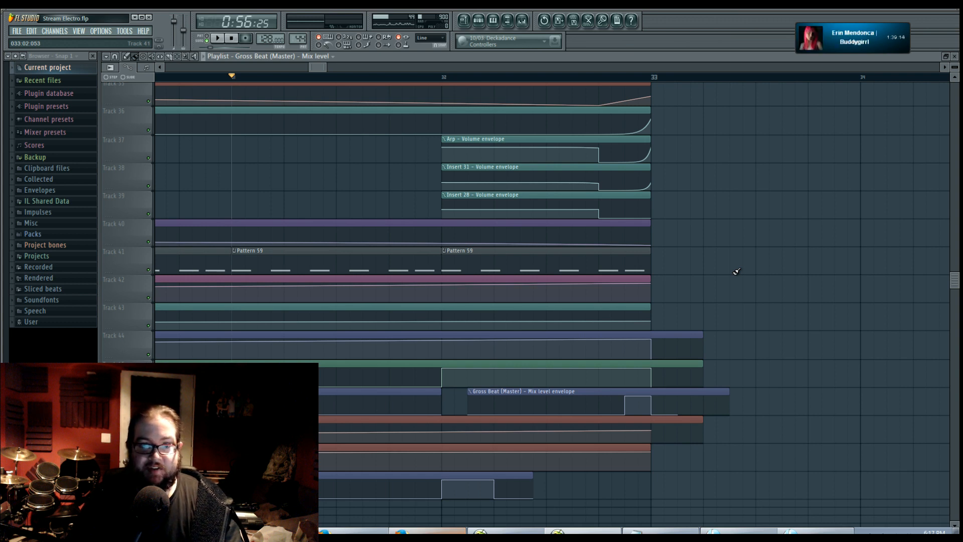
click(390, 76)
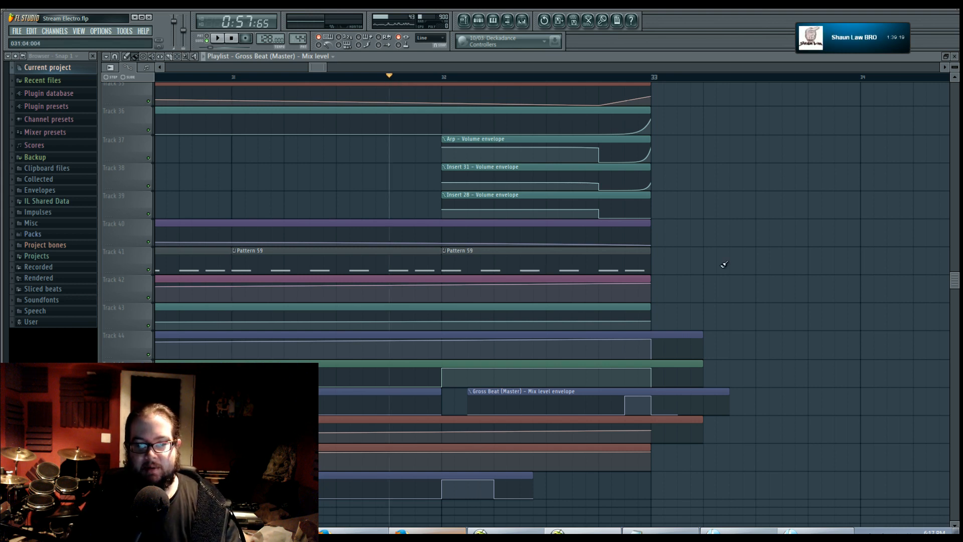
key(space)
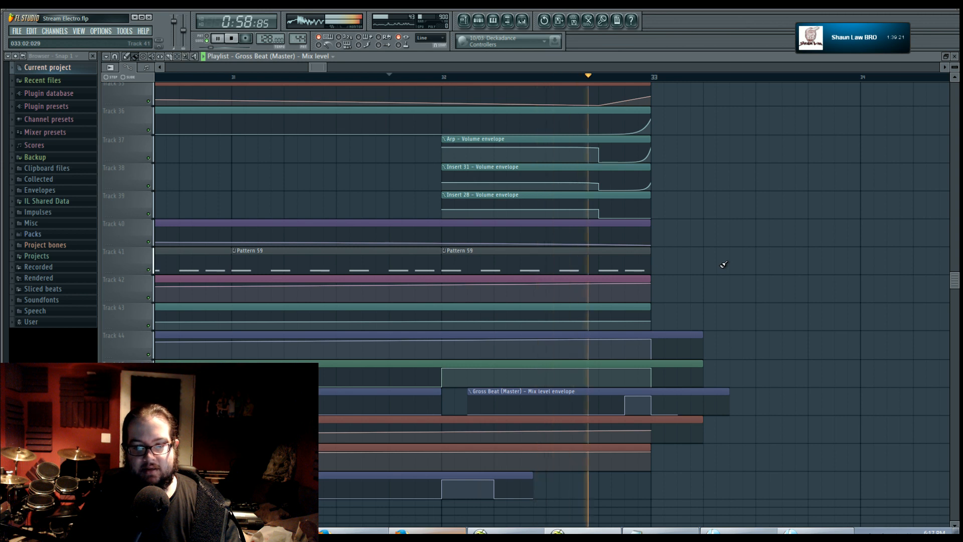
Step: Move the sliced Track 46 Mix level piece earlier to start half a beat before bar 32, then stop playback
drag(629, 390, 608, 391)
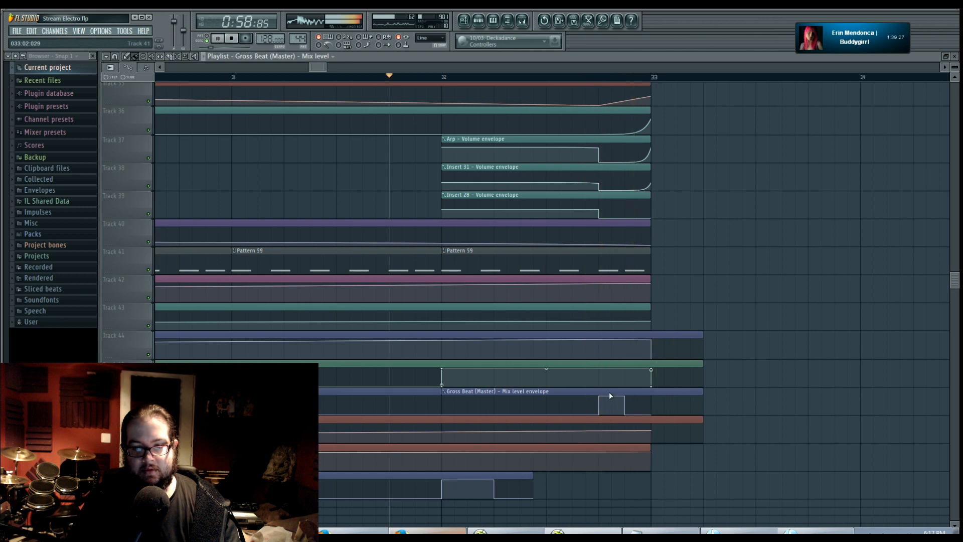
drag(609, 392, 581, 392)
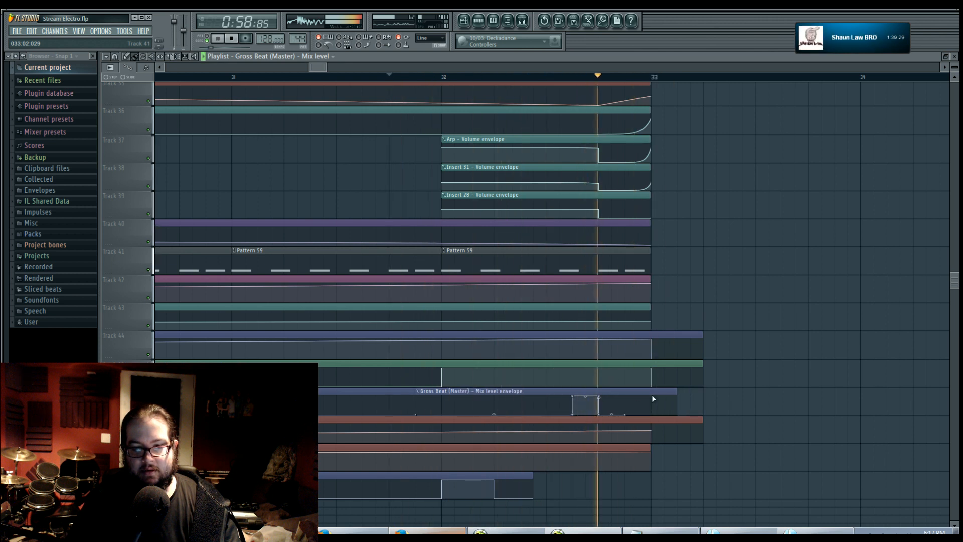
key(space)
scroll(788, 343, down, 2)
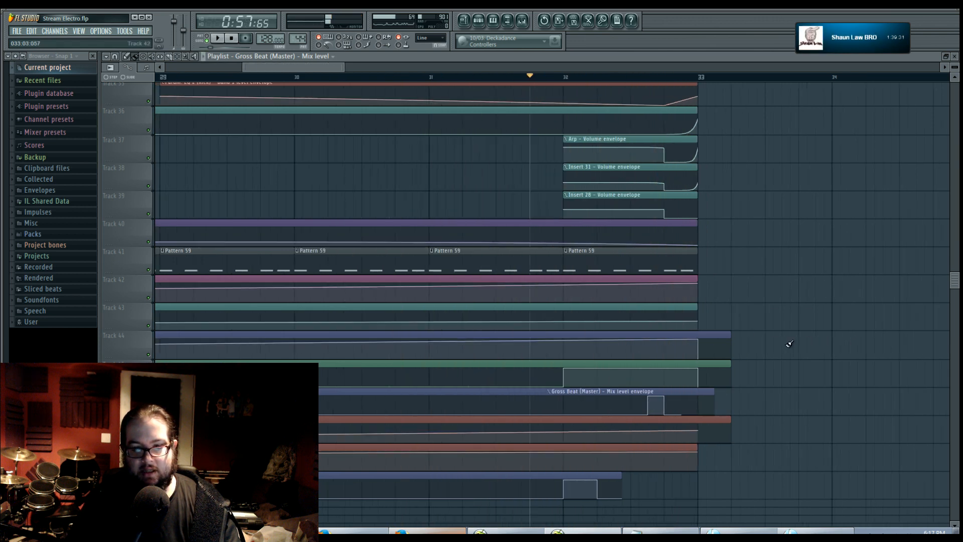
Step: Slice the Track 49 Mix level clip just after bar 32 begins, move the end piece to near the middle of bar 32 and play it
scroll(789, 343, down, 7)
scroll(752, 431, up, 6)
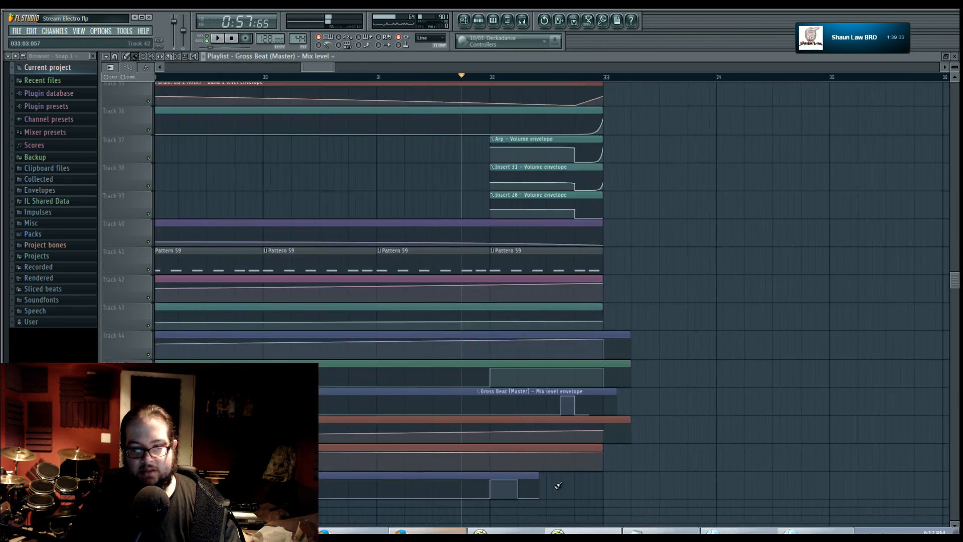
drag(539, 477, 519, 477)
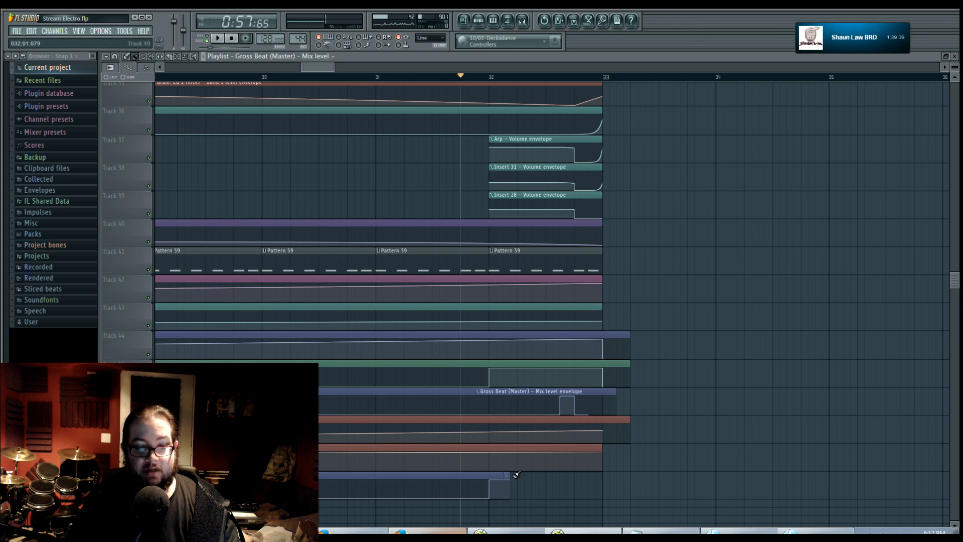
drag(510, 476, 535, 476)
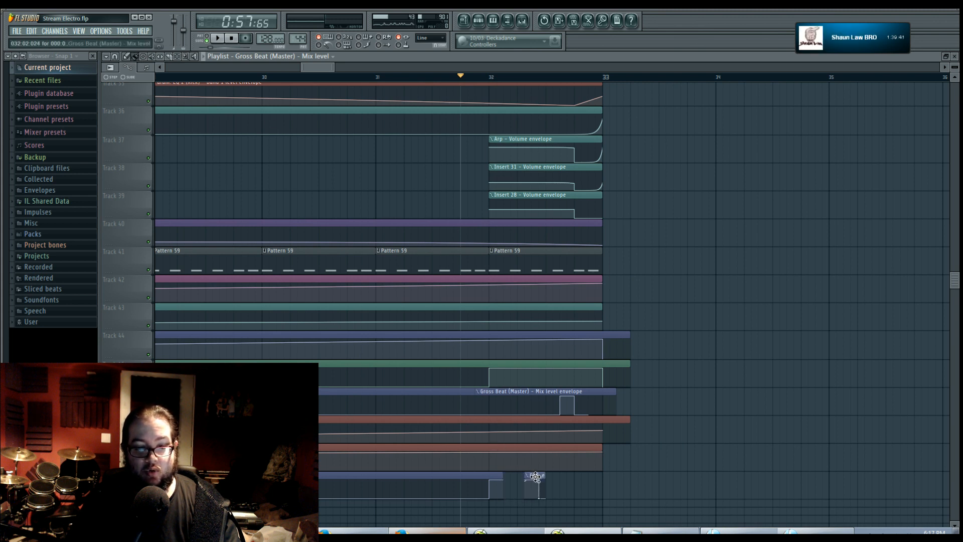
key(space)
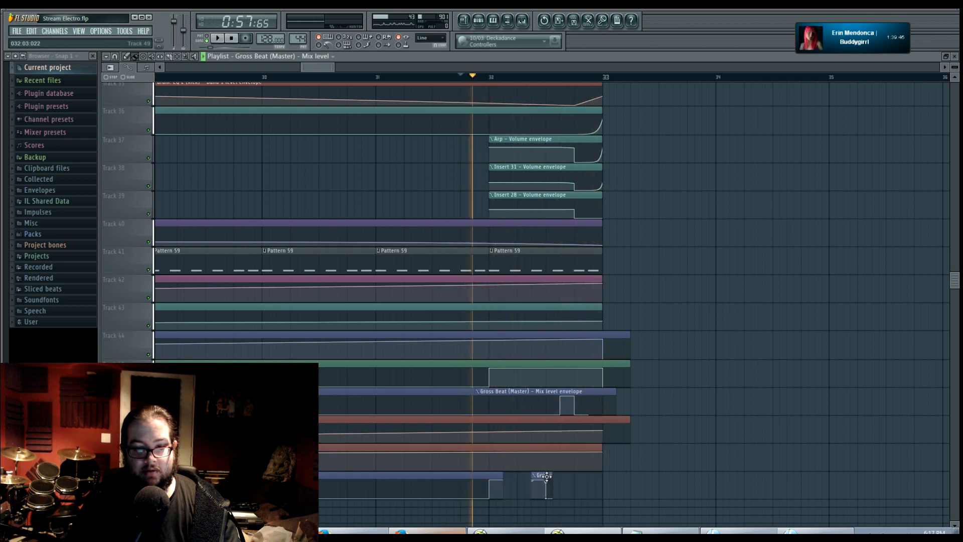
drag(538, 478, 553, 478)
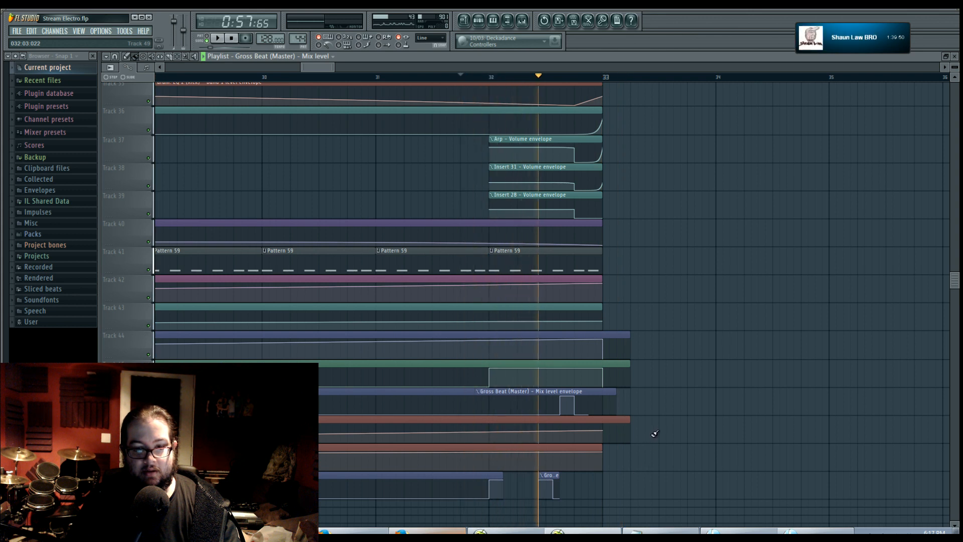
key(space)
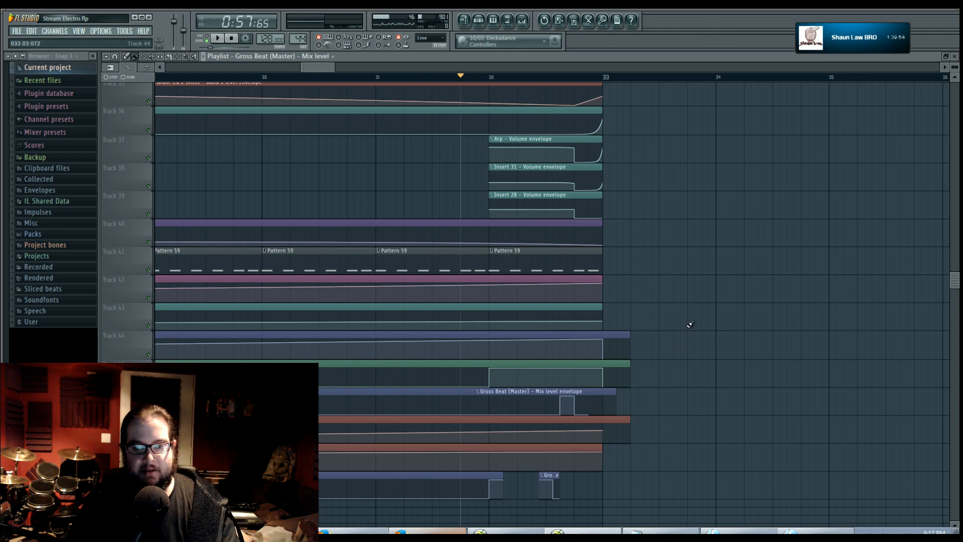
Step: Go to the second build-up and make the Track 13 Pattern 52 clip starting at bar 81 unique
scroll(688, 323, down, 5)
scroll(766, 331, down, 6)
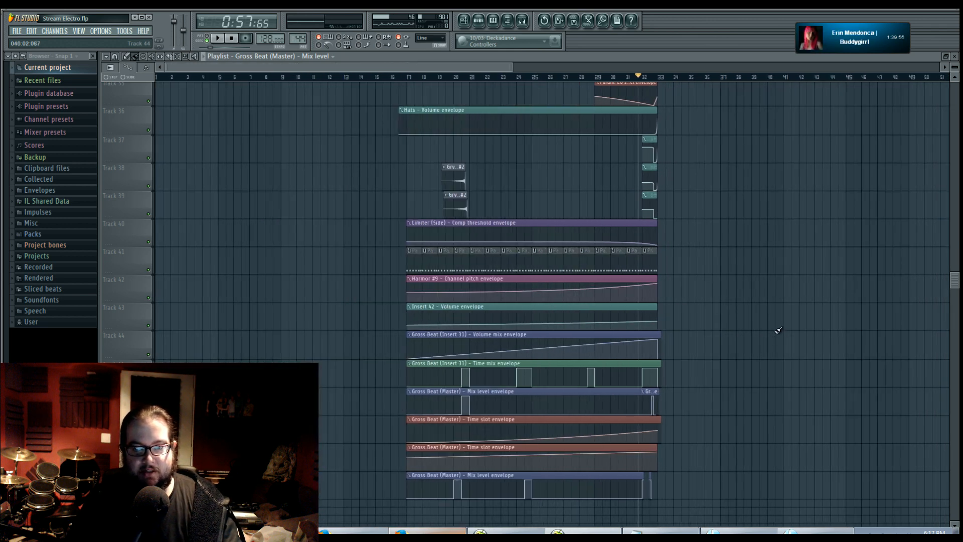
drag(808, 343, 400, 419)
drag(708, 170, 647, 416)
drag(646, 236, 633, 426)
drag(616, 224, 616, 379)
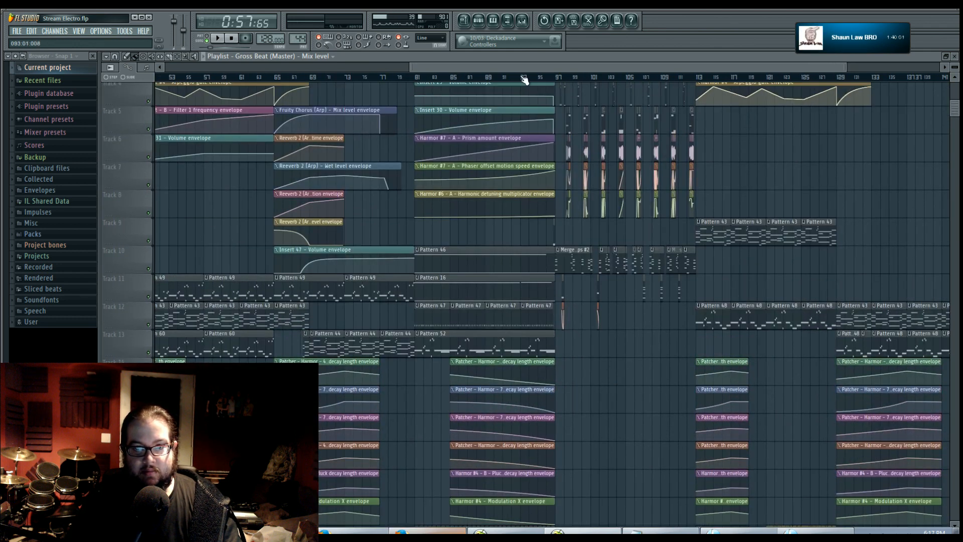
ctrl+scroll(573, 358, up, 4)
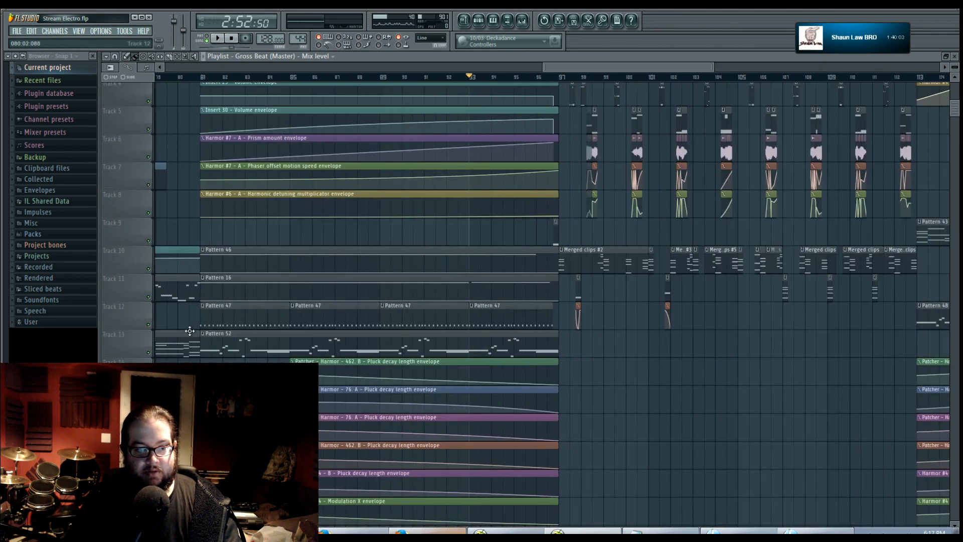
click(202, 333)
click(224, 381)
Step: Open the Track 13 pattern's notes in the piano roll and play its ending from late in bar 14
double_click(511, 344)
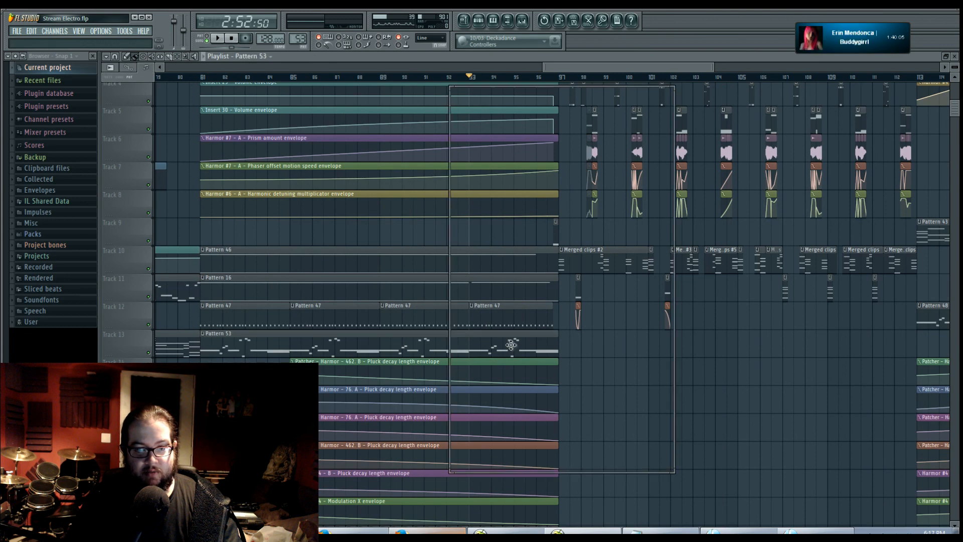
ctrl+scroll(553, 361, down, 4)
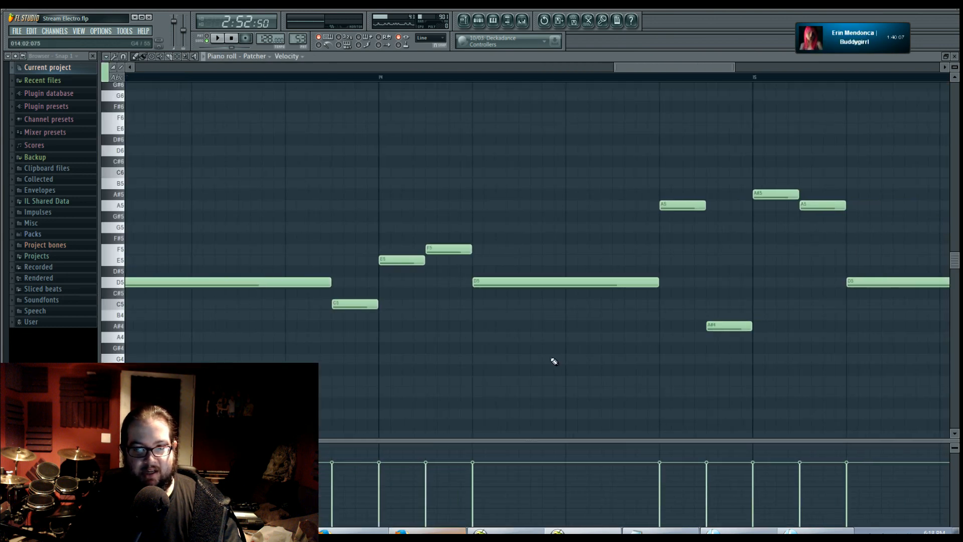
ctrl+scroll(551, 360, down, 2)
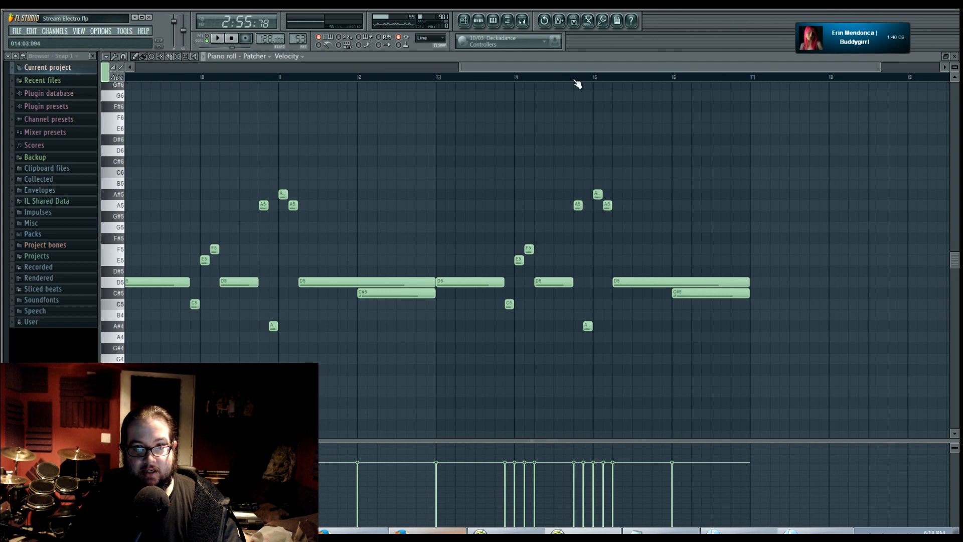
key(space)
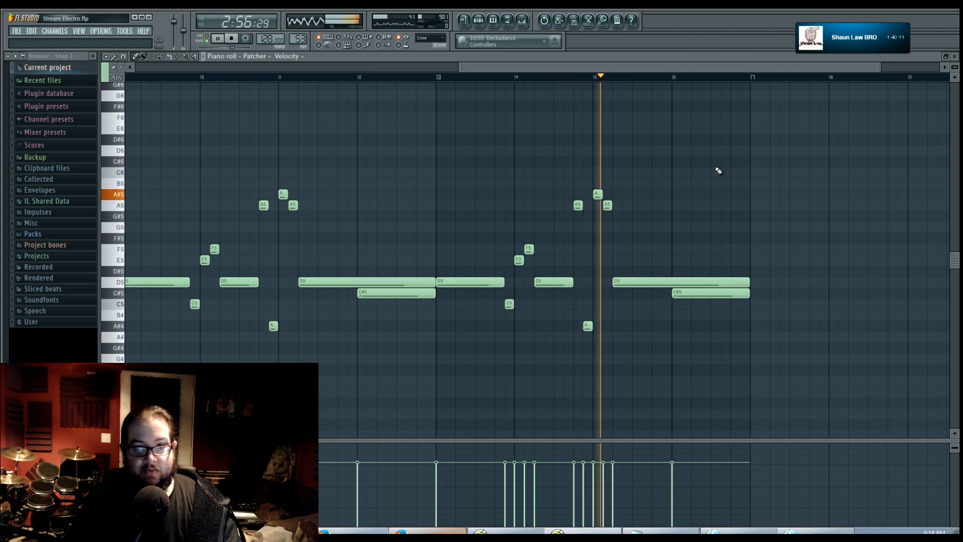
ctrl+scroll(736, 266, up, 2)
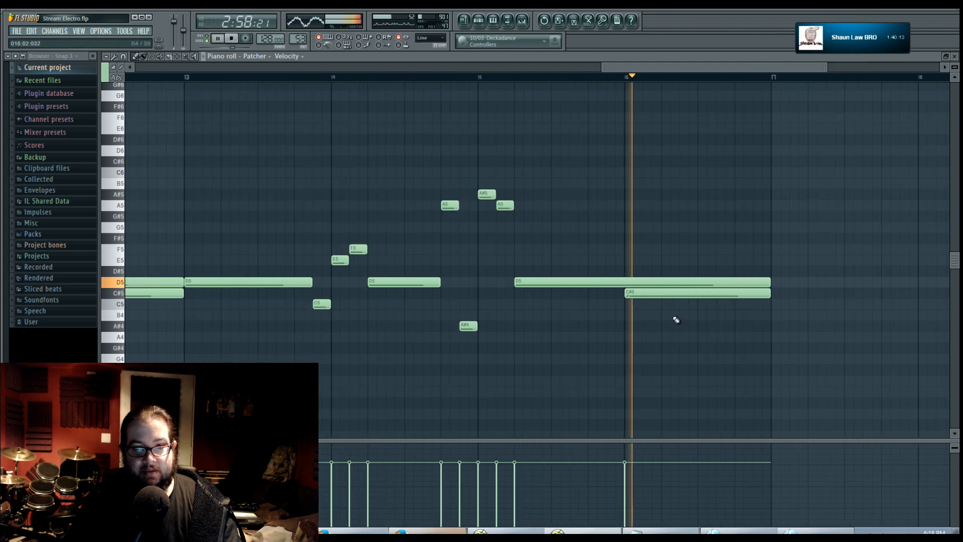
ctrl+scroll(262, 142, down, 3)
key(space)
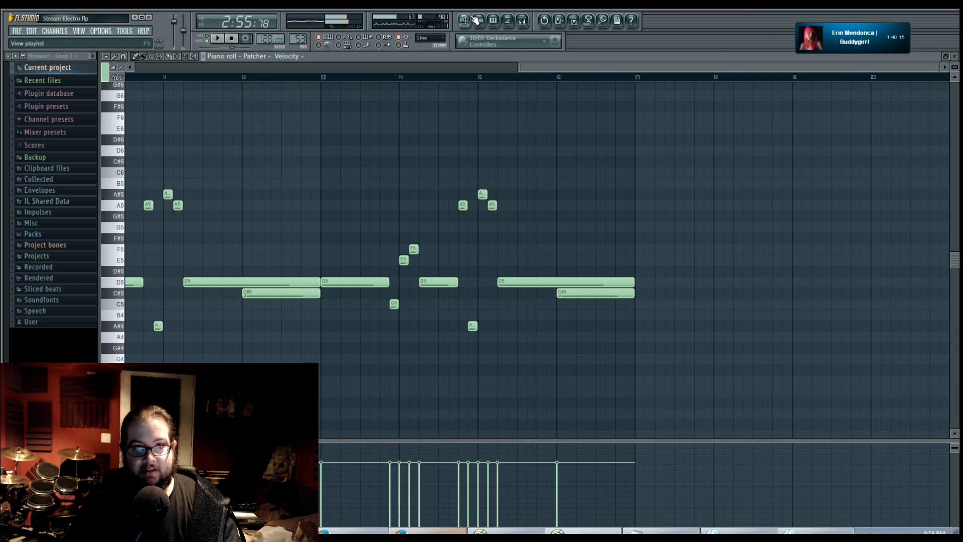
Step: Return to the playlist and examine the second build-up's clips and automation before bar 97, down to Track 49
key(F5)
scroll(579, 430, down, 1)
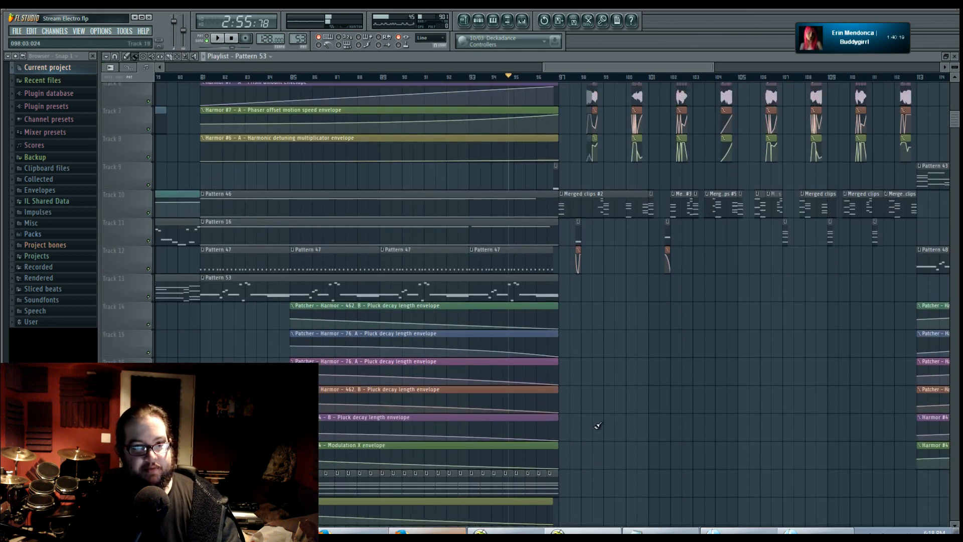
scroll(627, 351, up, 3)
drag(658, 372, 561, 428)
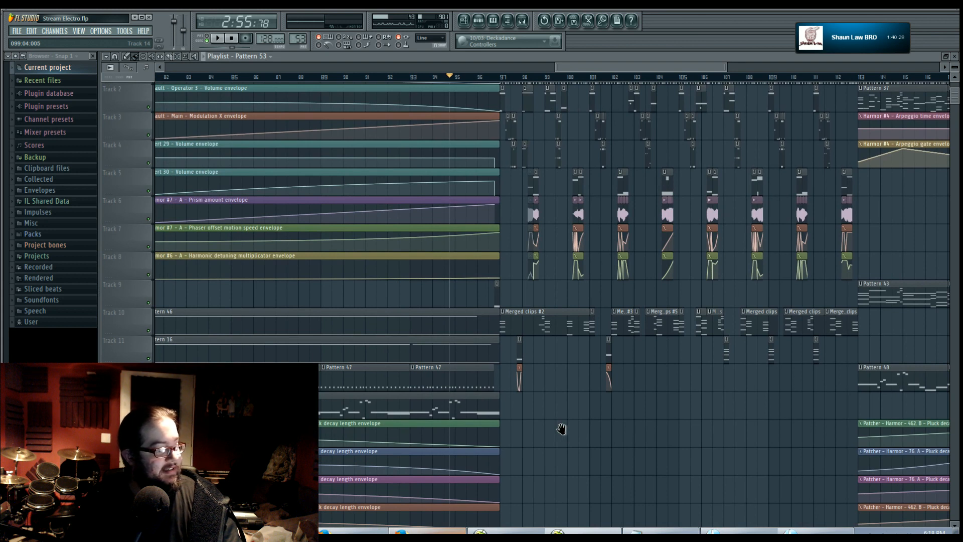
drag(561, 429, 560, 429)
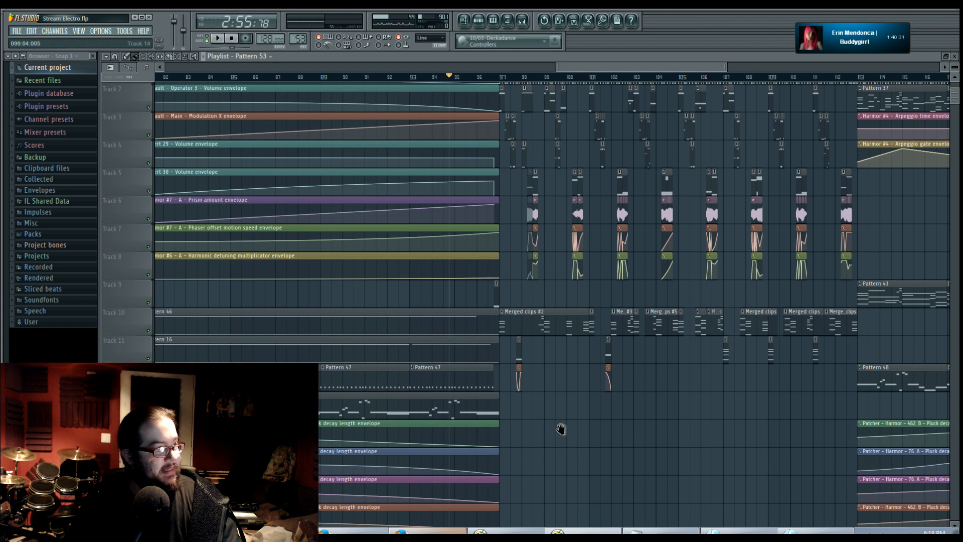
drag(560, 429, 560, 429)
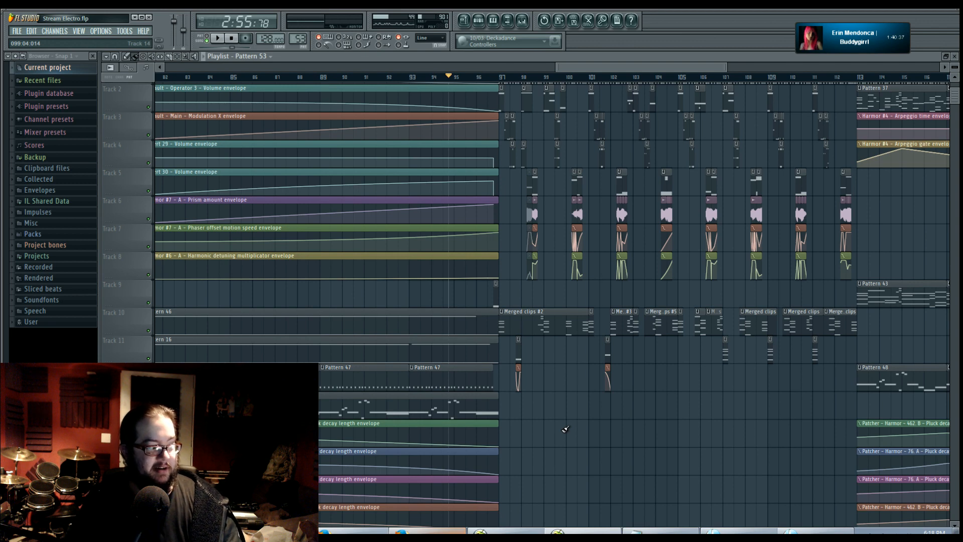
drag(553, 460, 578, 277)
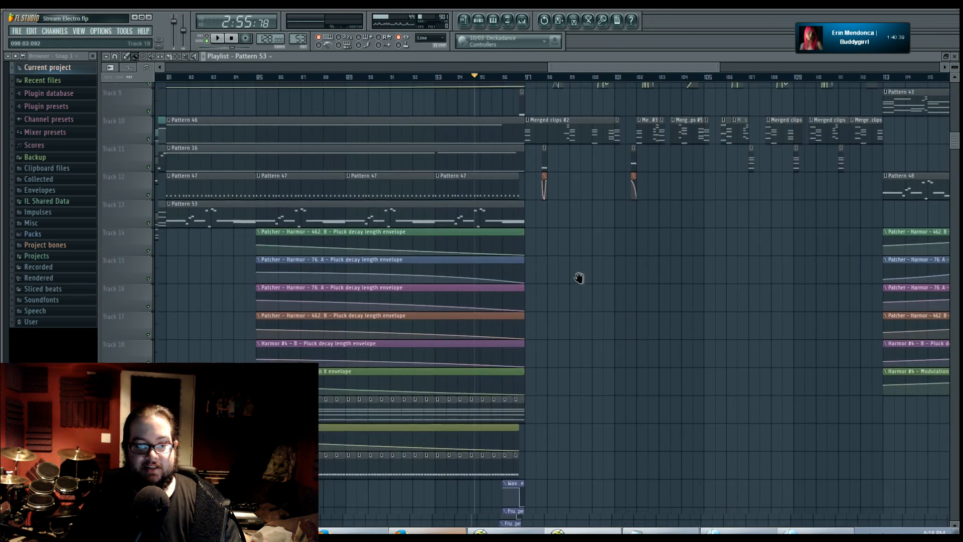
drag(576, 405, 594, 327)
scroll(594, 327, down, 7)
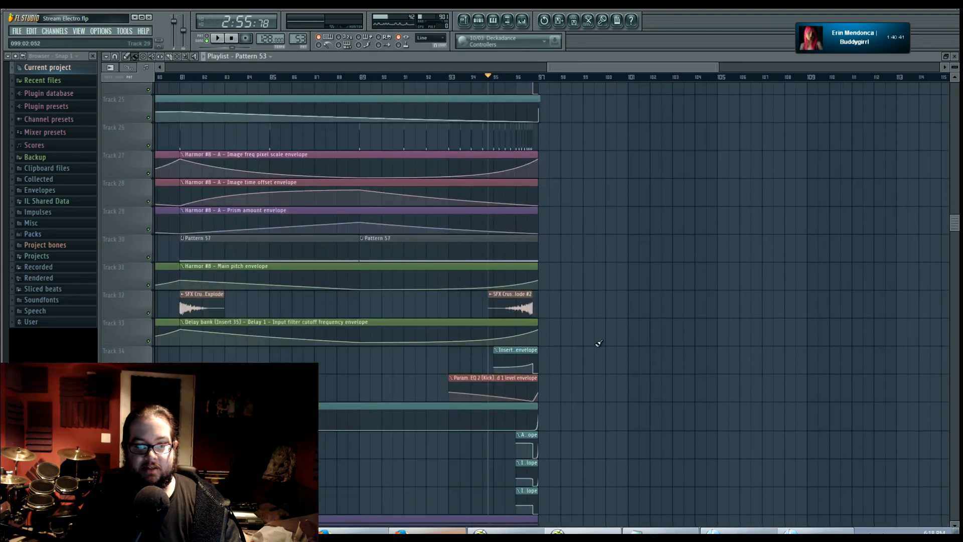
scroll(606, 231, down, 5)
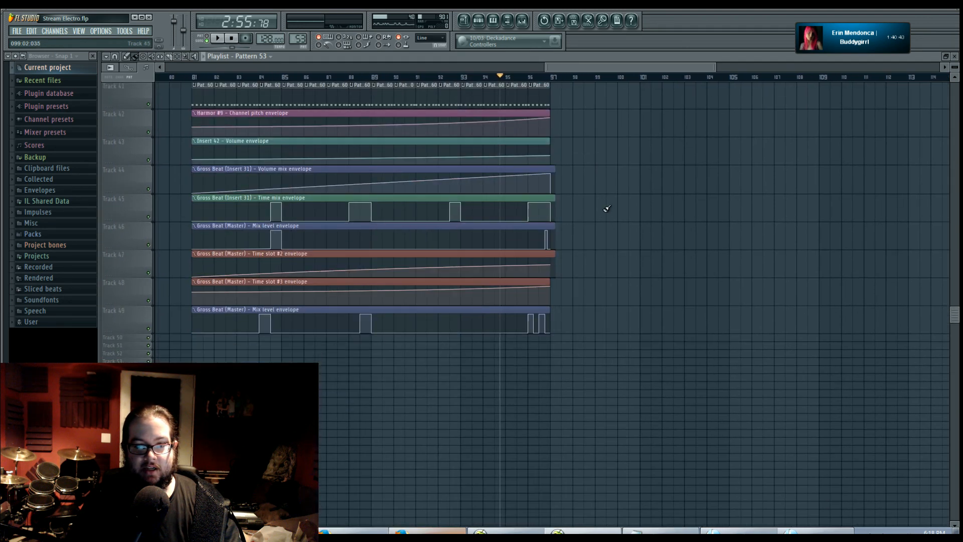
Step: Go back to the uppermost tracks, examine the section after the second build-up and place the playback position at bar 97
scroll(624, 307, up, 10)
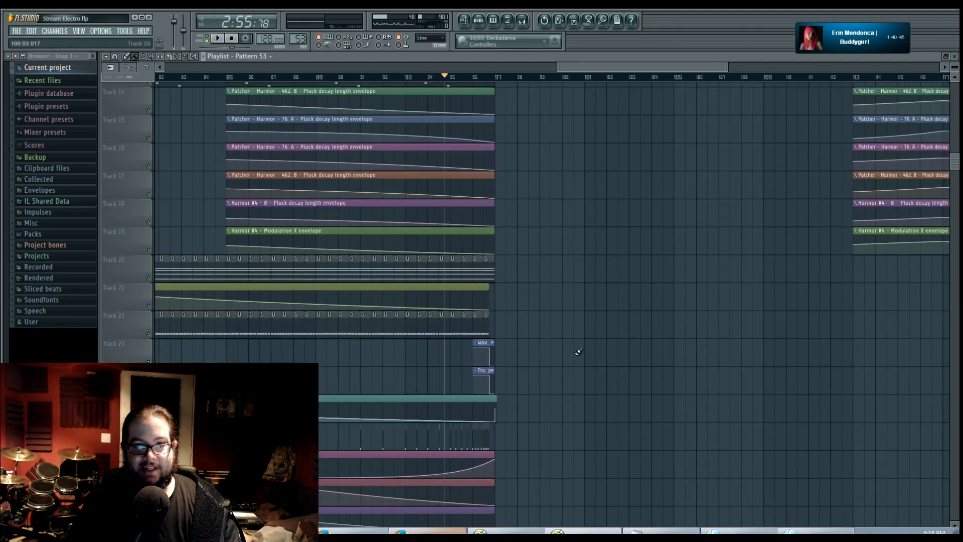
ctrl+scroll(576, 350, down, 2)
scroll(598, 354, down, 2)
scroll(602, 369, up, 10)
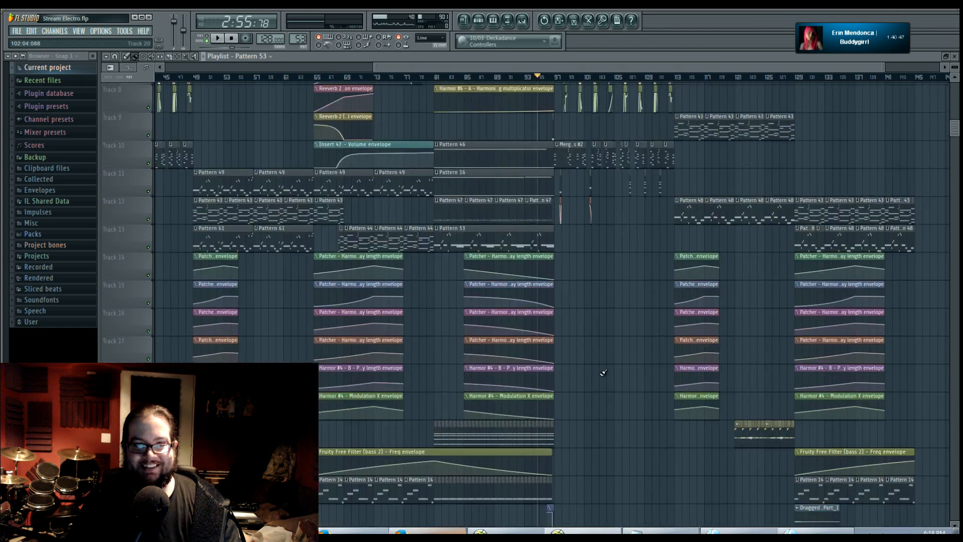
scroll(603, 376, up, 3)
ctrl+scroll(603, 386, up, 2)
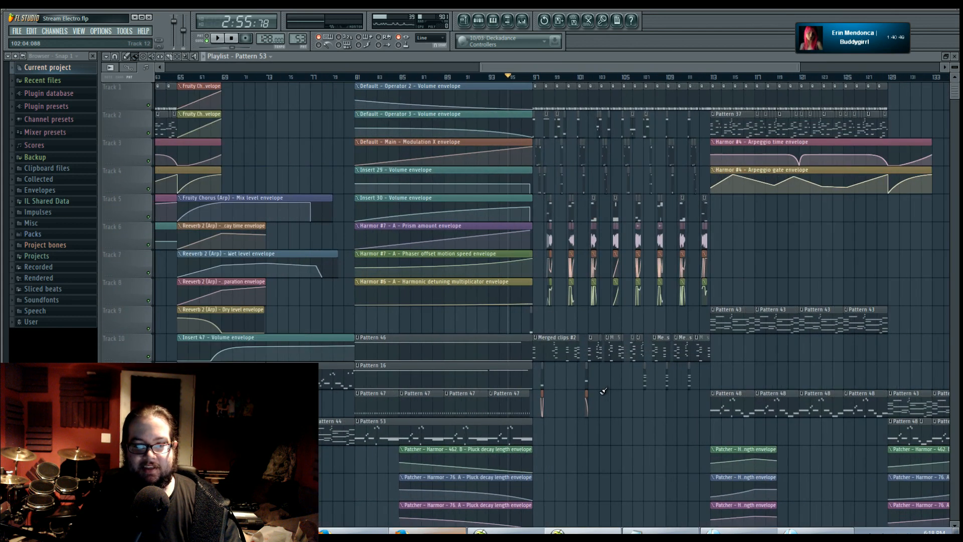
ctrl+scroll(603, 391, up, 3)
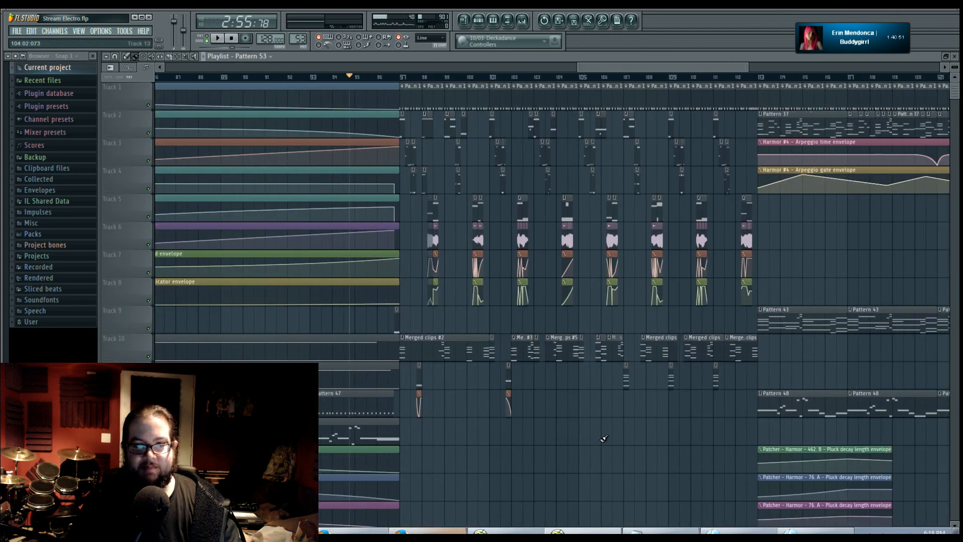
drag(620, 427, 599, 455)
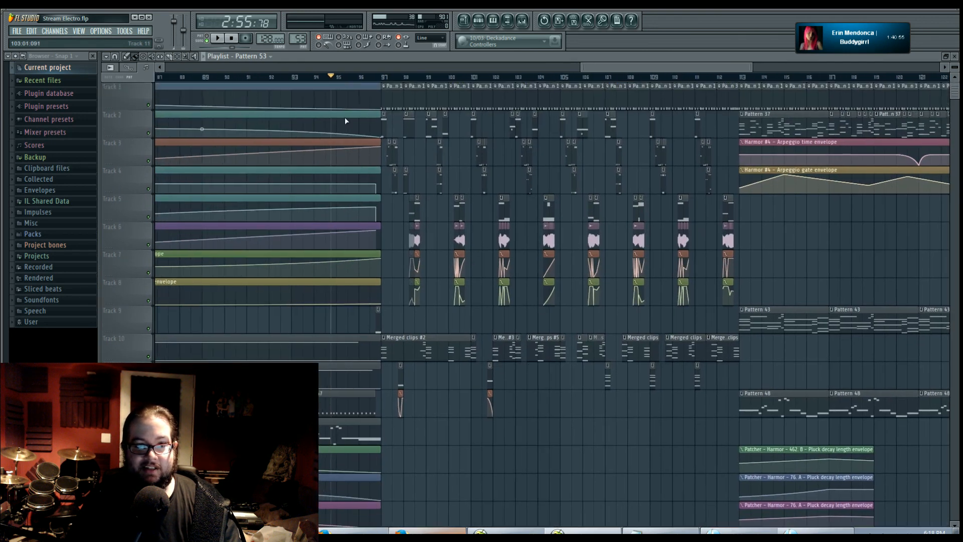
ctrl+scroll(569, 451, up, 2)
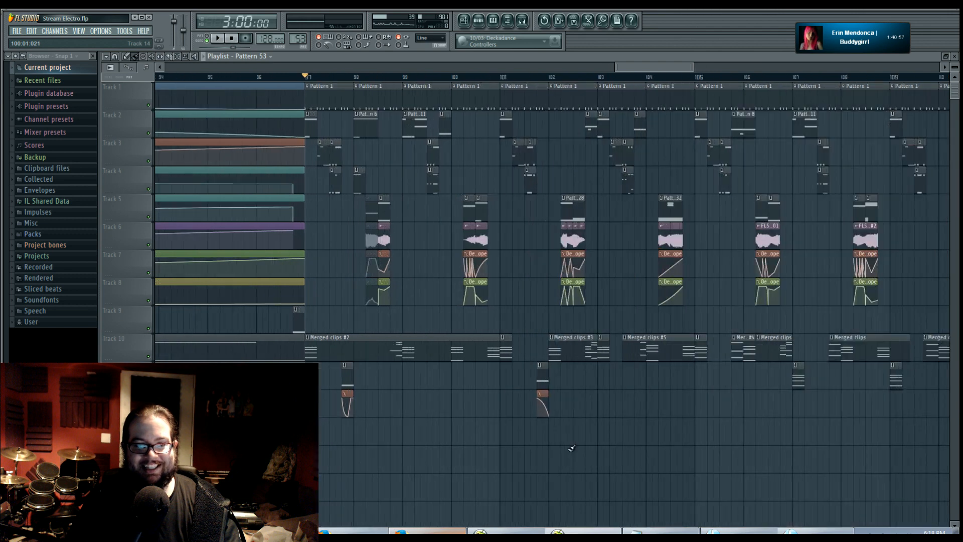
Step: Look over the clips between bars 97 and 113, then place the playback position at bar 96
ctrl+scroll(606, 447, down, 2)
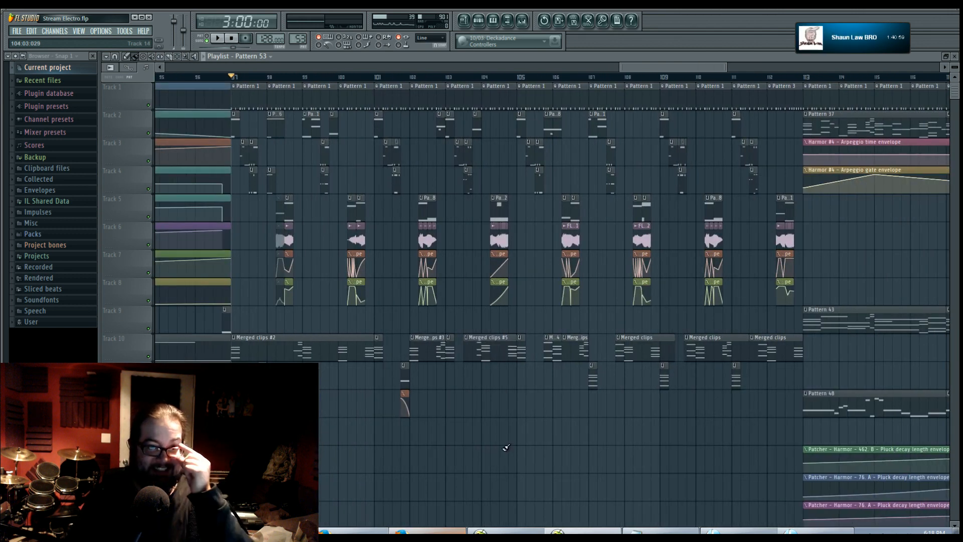
drag(472, 426, 497, 445)
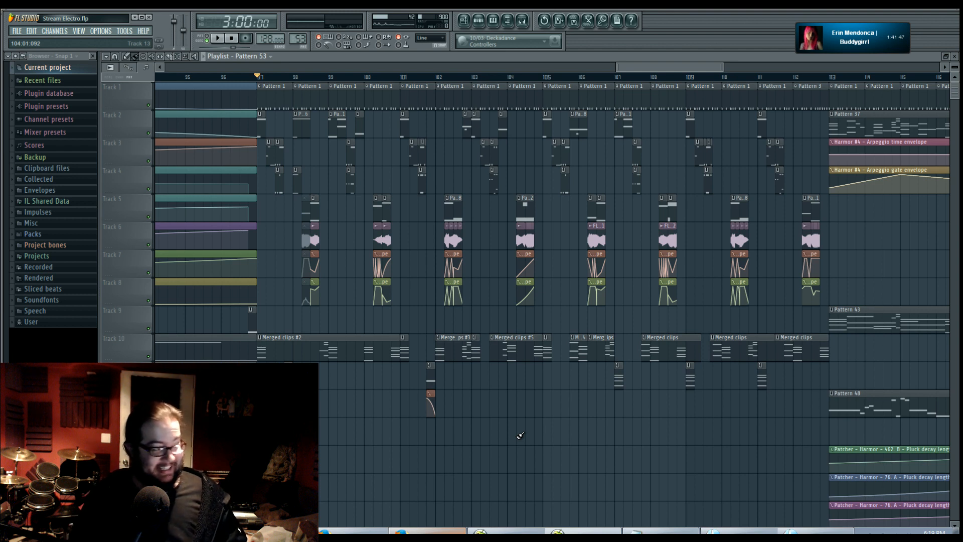
scroll(501, 412, right, 2)
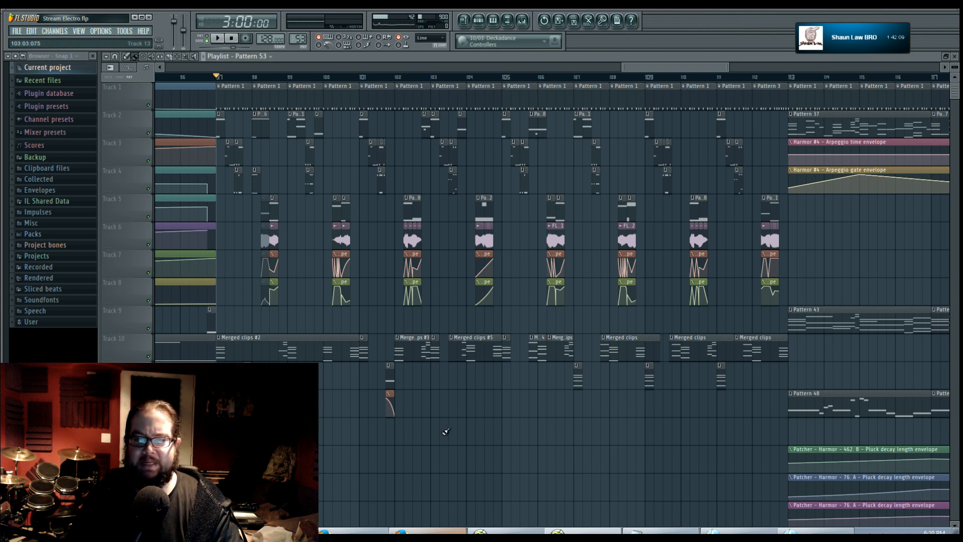
scroll(313, 236, left, 3)
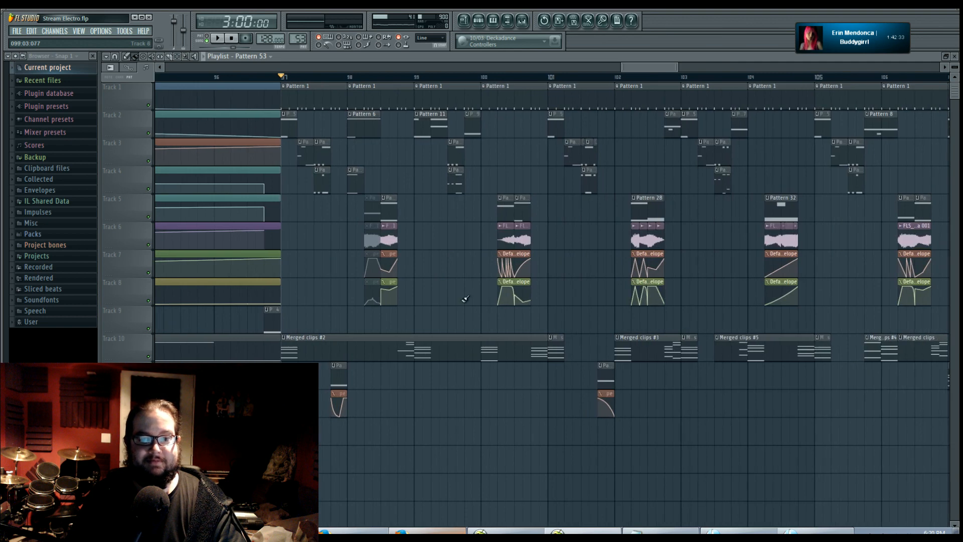
scroll(300, 314, down, 2)
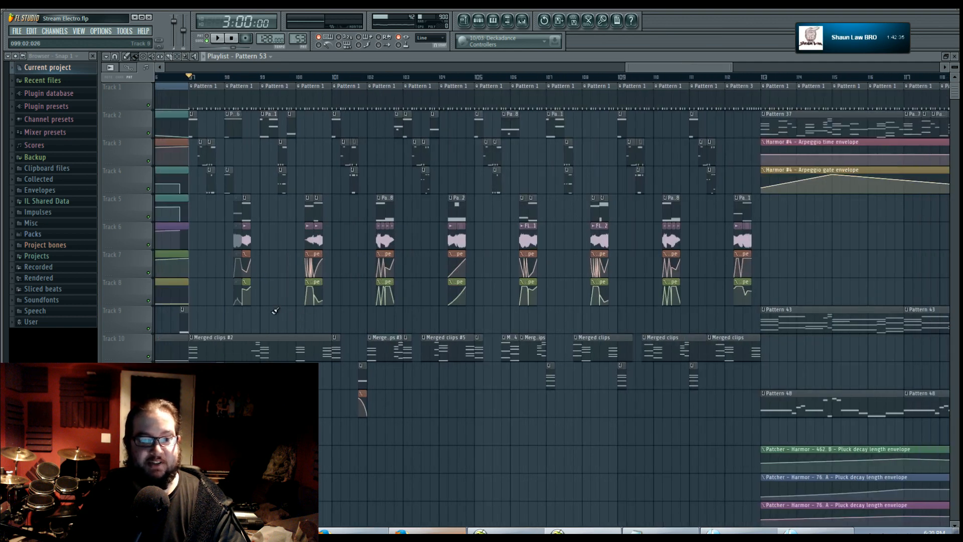
drag(275, 311, 286, 318)
drag(239, 251, 268, 251)
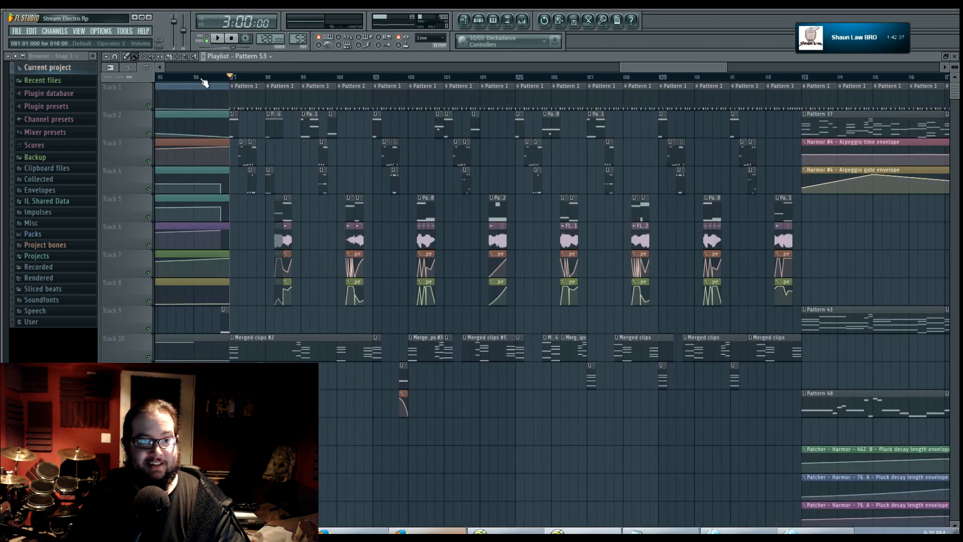
click(201, 79)
drag(541, 471, 515, 466)
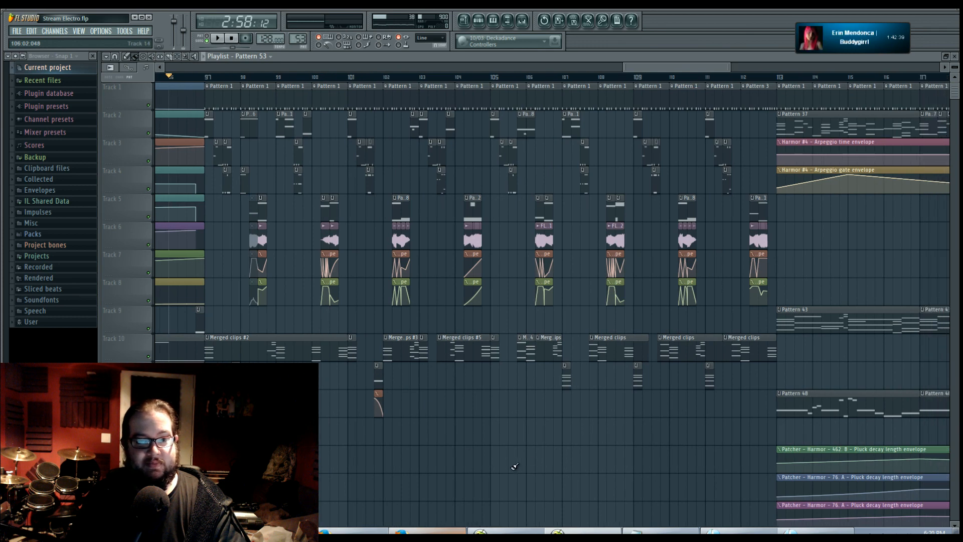
Step: Play the end of the second build-up from bar 96 to hear how it leads into bar 97
key(space)
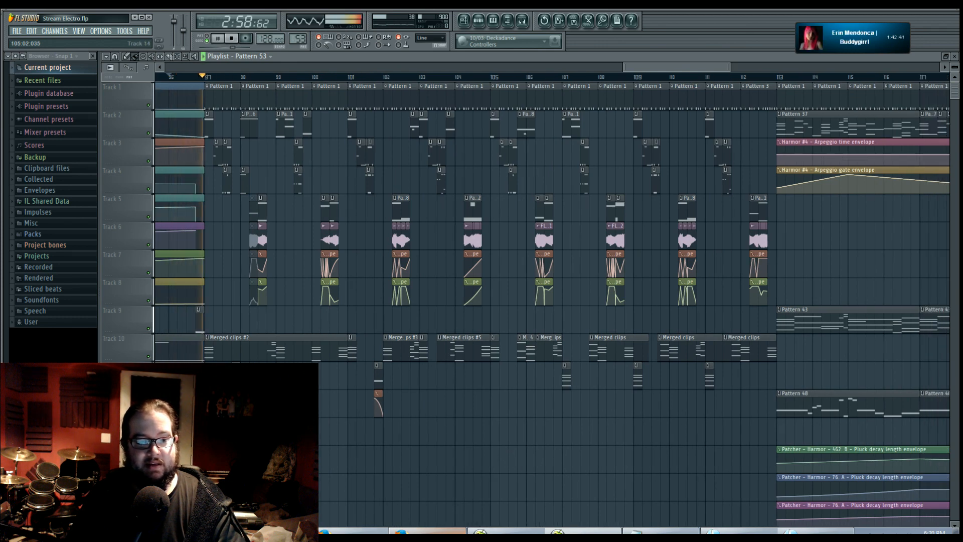
scroll(350, 457, up, 4)
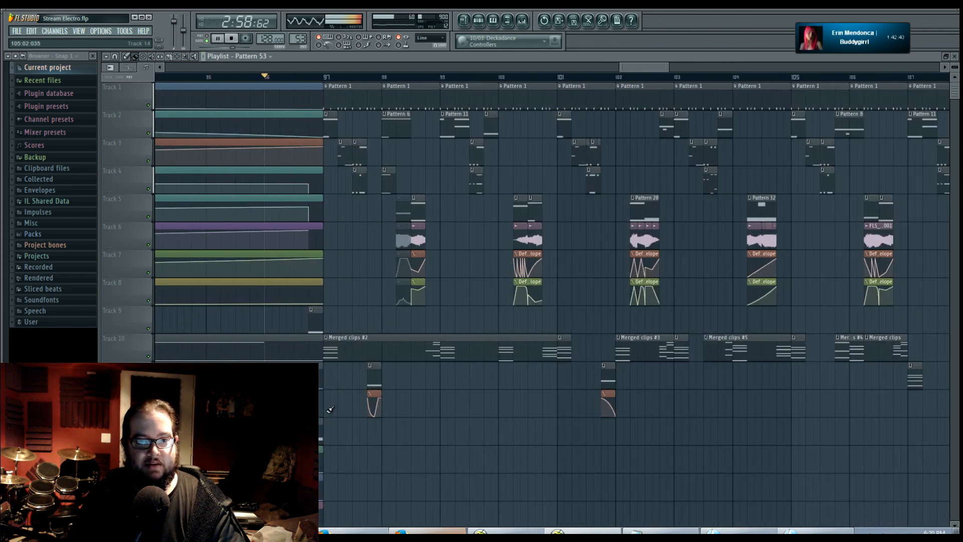
scroll(330, 409, up, 2)
key(space)
Step: Move the Pattern 4 clip from Track 9 to Track 12 and fill the last half bar before bar 97 on Track 9 with Pattern 3
scroll(567, 273, down, 4)
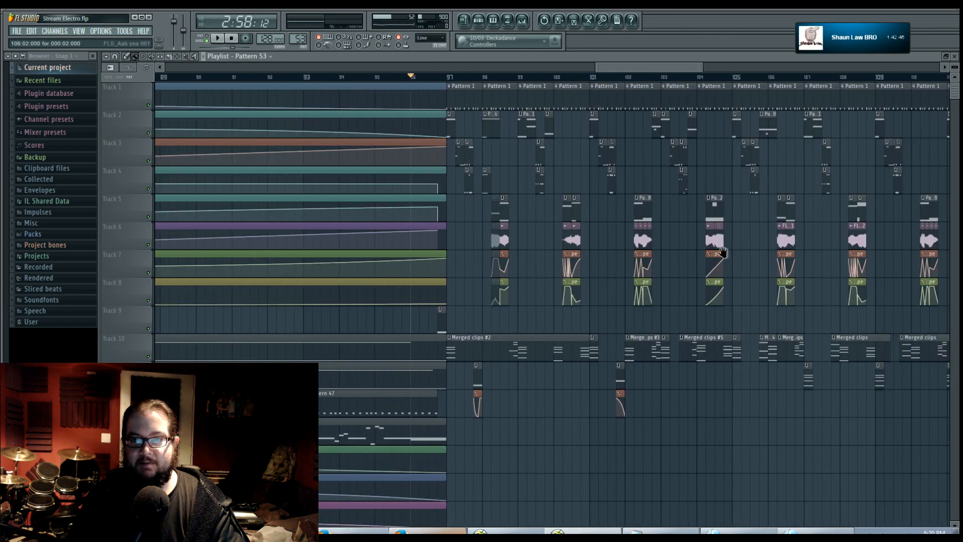
scroll(722, 251, down, 3)
scroll(573, 310, up, 5)
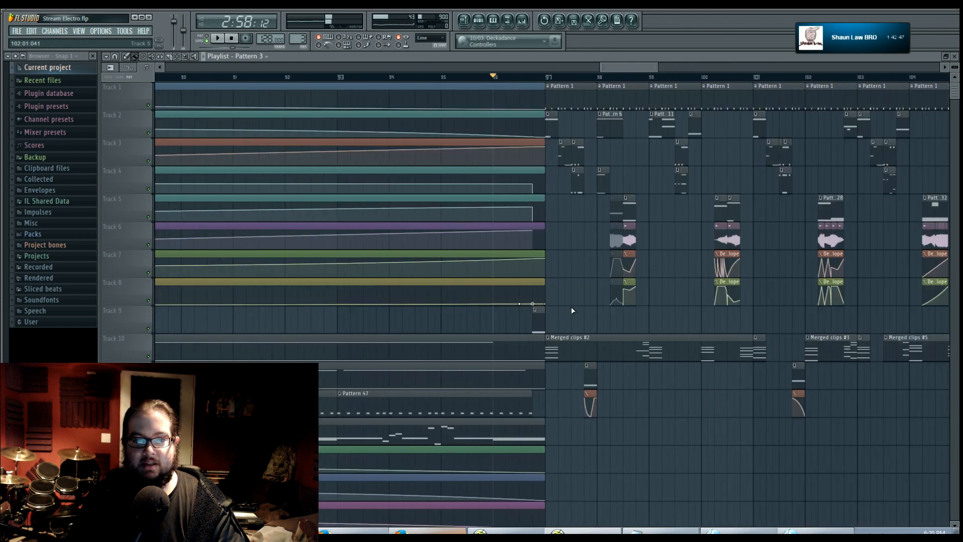
scroll(573, 310, up, 4)
click(356, 321)
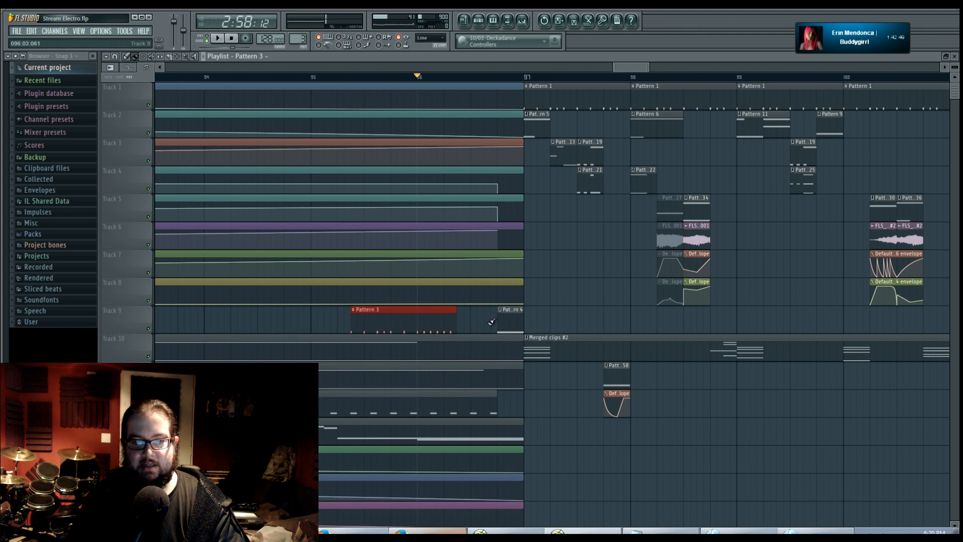
drag(508, 322, 508, 406)
drag(361, 325, 488, 327)
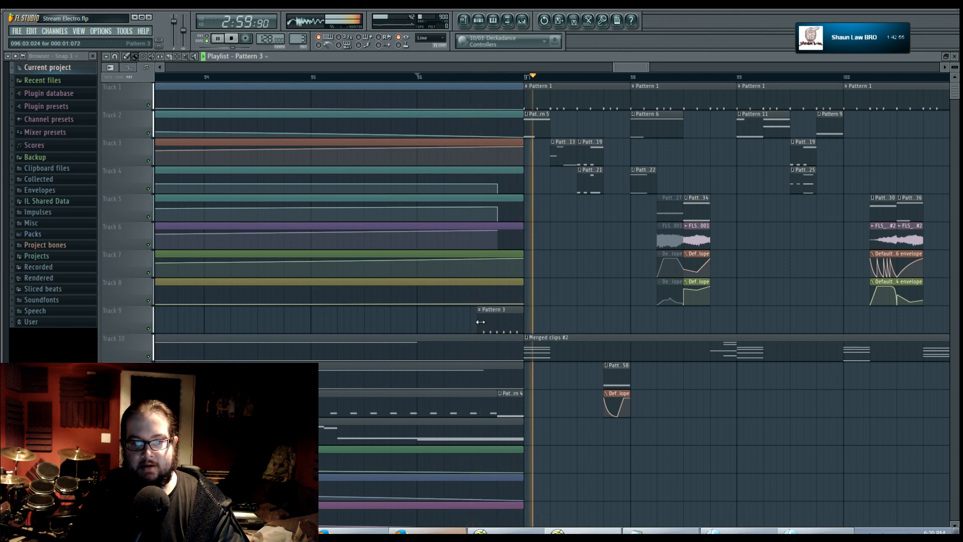
key(space)
drag(479, 322, 473, 321)
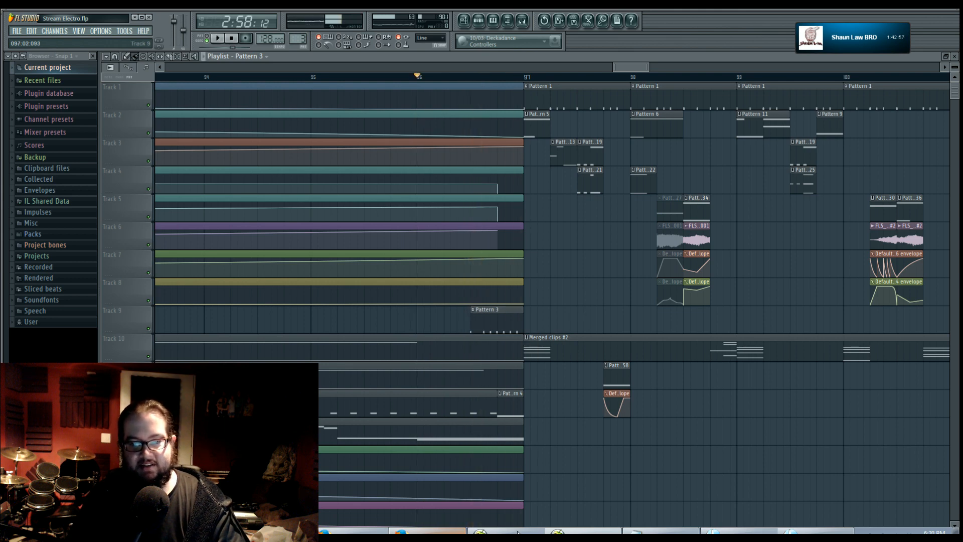
Step: Shorten the Gross Beat (Master) Mix level clip on Track 46 so it ends early in bar 95, checking it by playback from bar 96
scroll(581, 316, down, 5)
scroll(575, 477, down, 20)
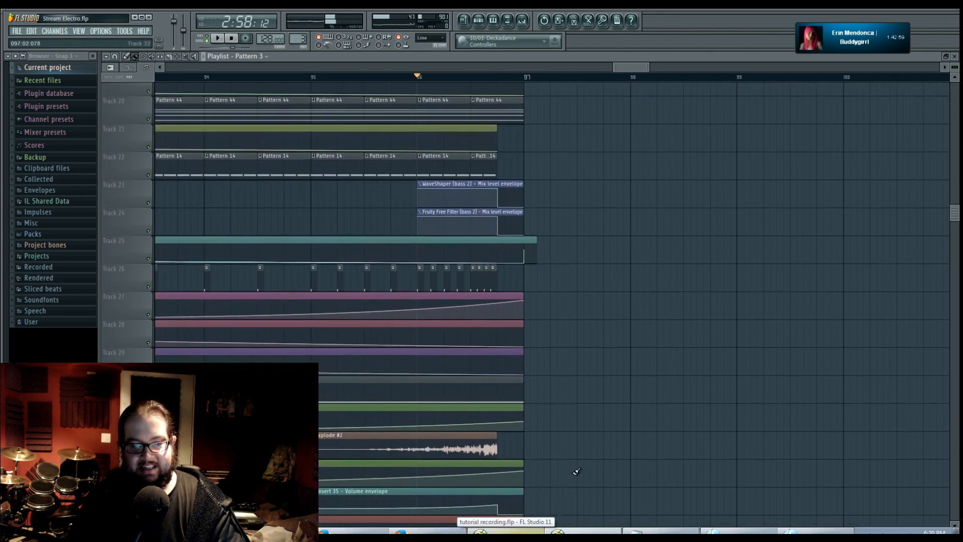
scroll(576, 470, down, 8)
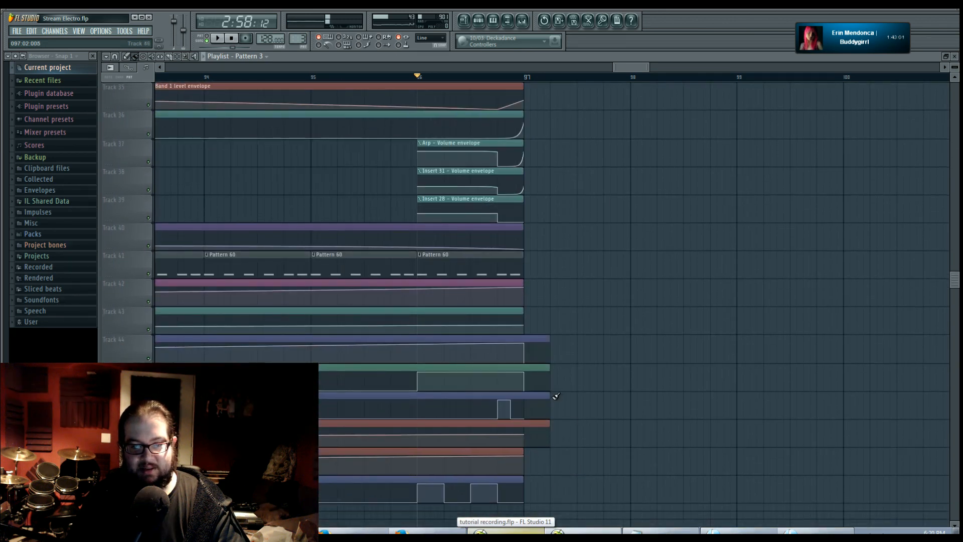
drag(550, 396, 503, 399)
key(space)
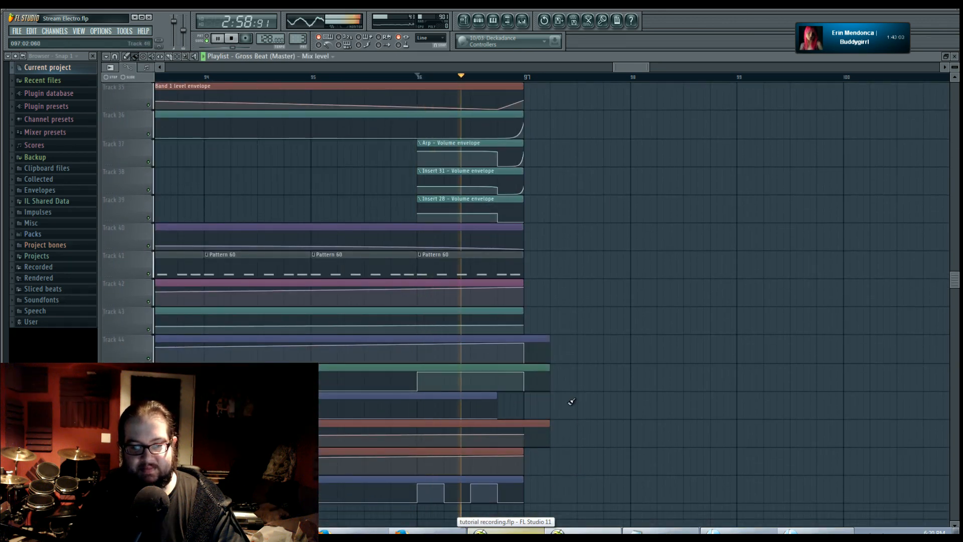
key(space)
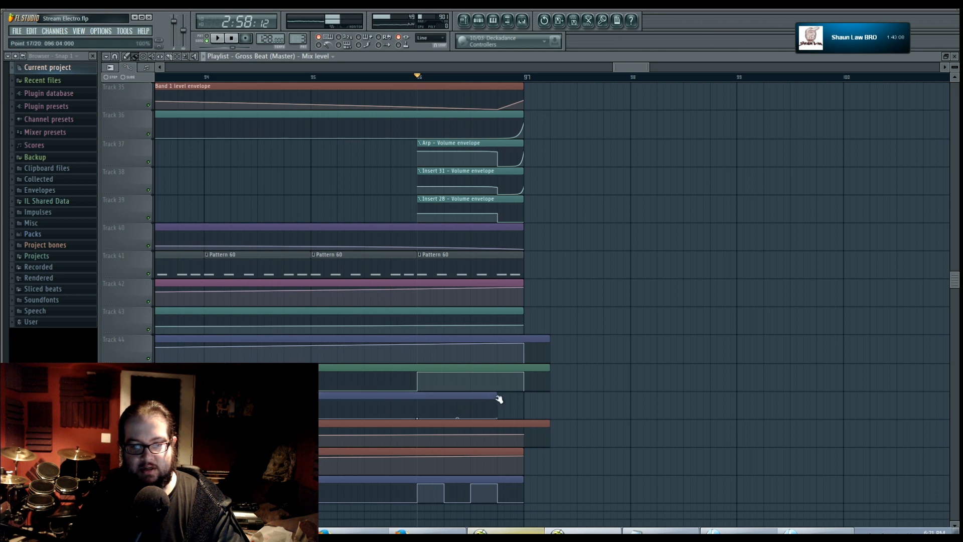
drag(497, 398, 344, 398)
key(space)
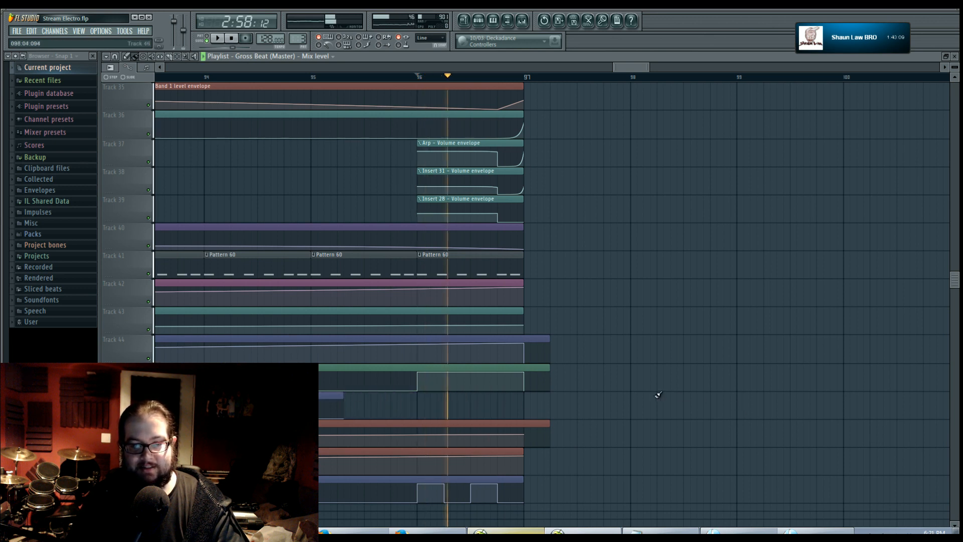
key(space)
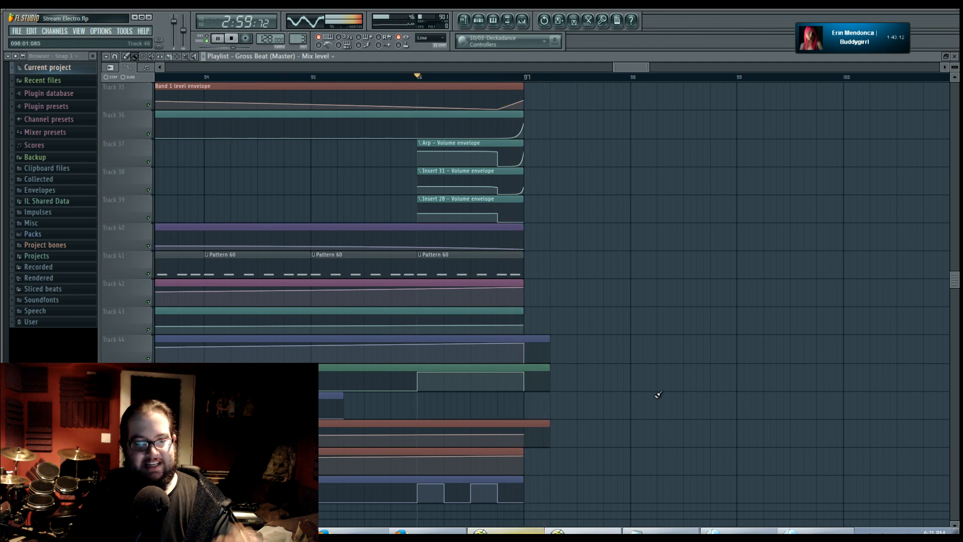
Step: Replay the transition from bar 96 to check the shortened automation
scroll(659, 393, up, 6)
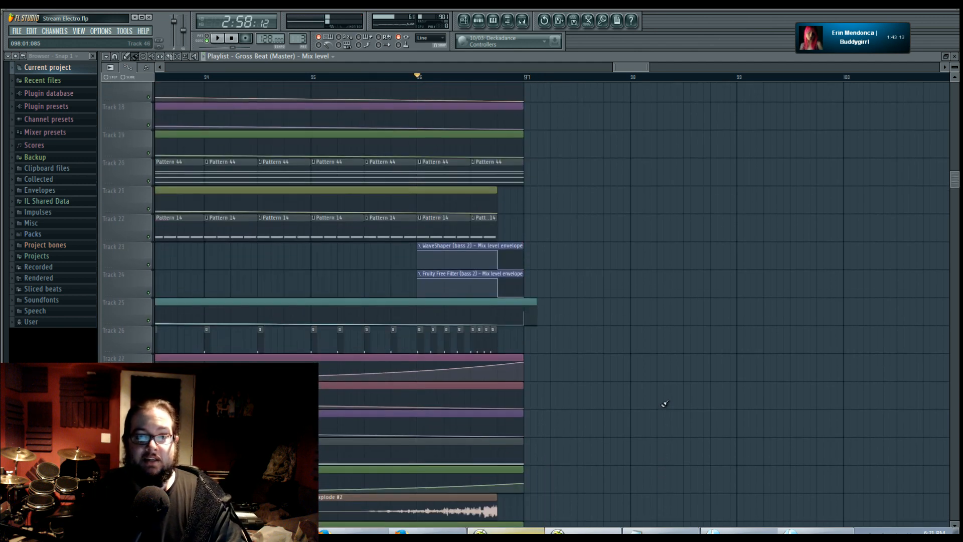
key(space)
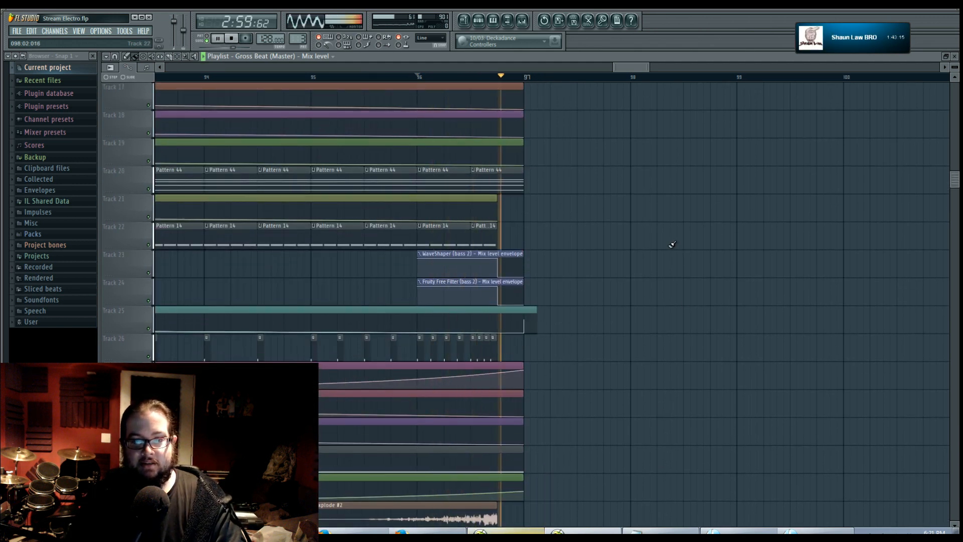
key(space)
Step: Return to the uppermost tracks and play the section after the build-up from bar 97 into bar 98
drag(670, 237, 520, 417)
drag(518, 288, 488, 425)
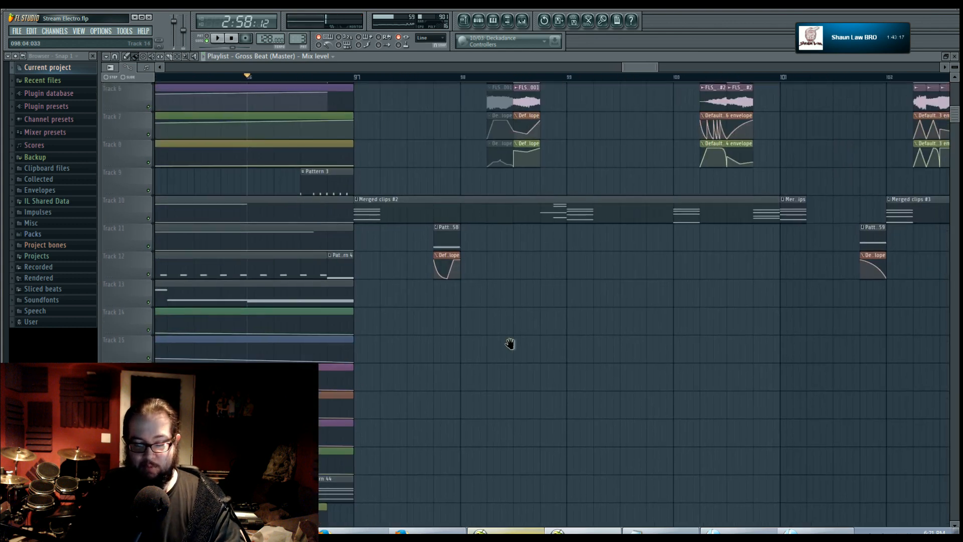
drag(509, 344, 469, 370)
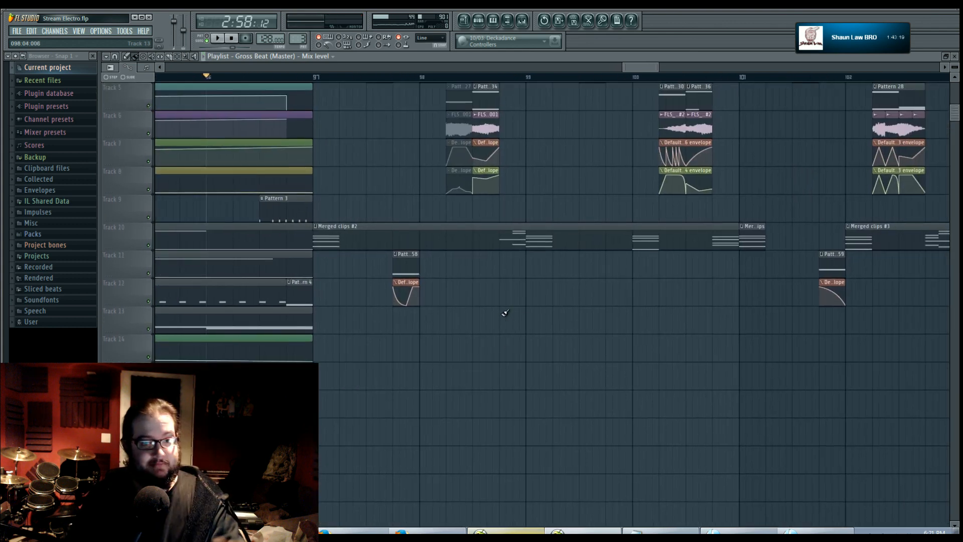
drag(505, 316, 507, 427)
drag(375, 228, 364, 296)
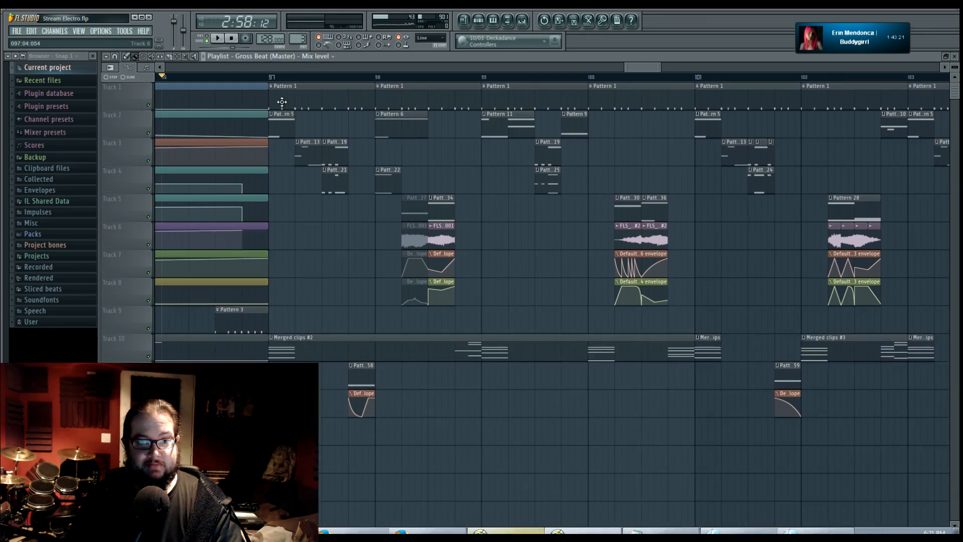
click(268, 81)
key(space)
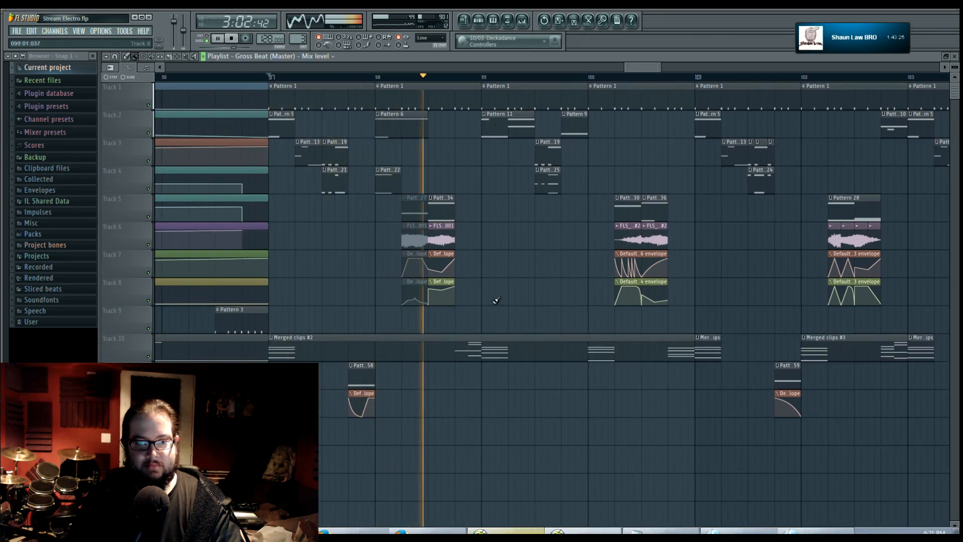
scroll(494, 299, up, 3)
key(space)
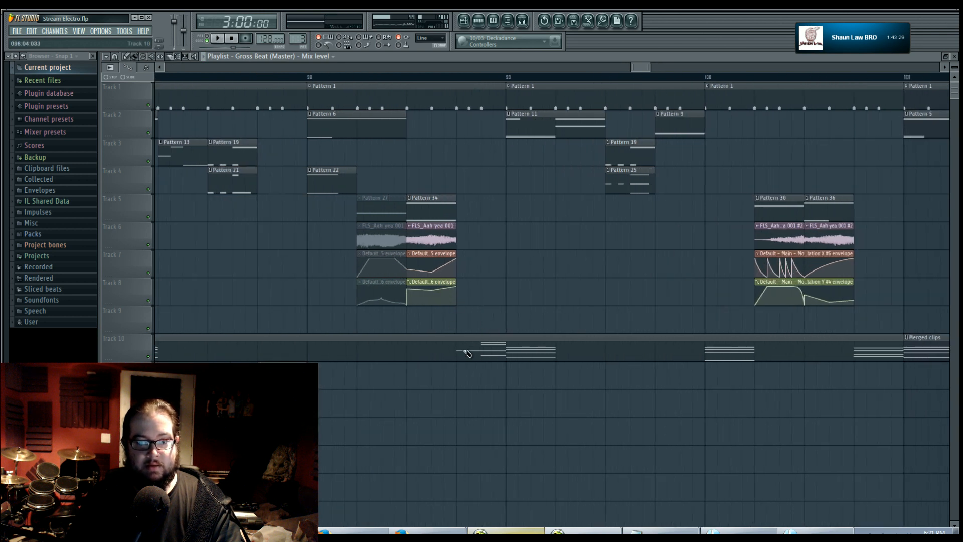
Step: Slice the Merged clips #2 clip on Track 10 at beat 4 of bar 98 and at bar 99, and delete the piece between
drag(461, 352, 507, 361)
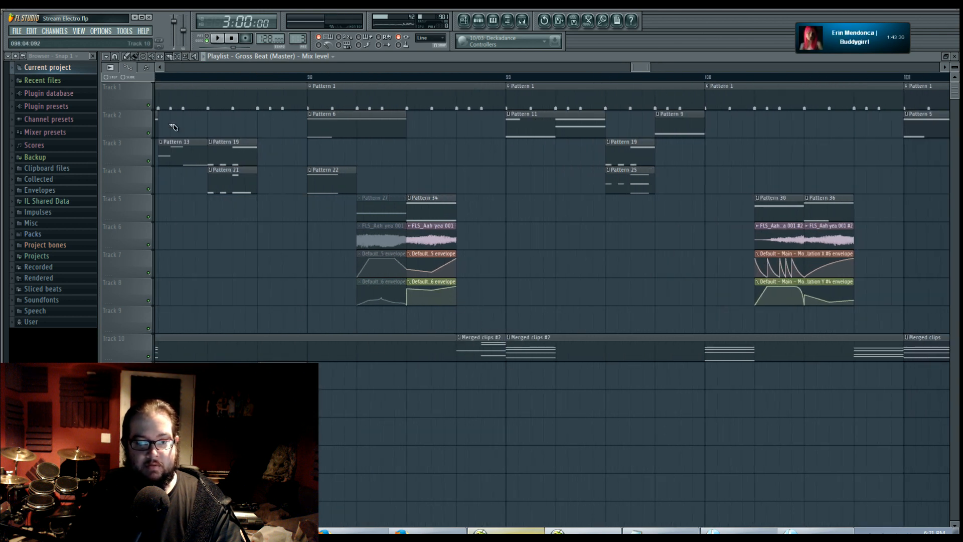
click(134, 58)
right_click(484, 359)
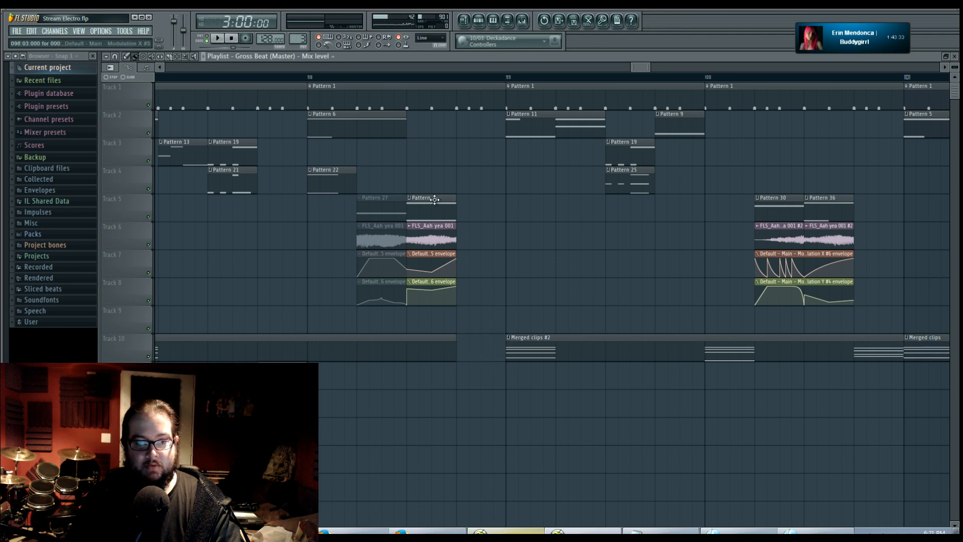
Step: Extend the Pattern 34 clip on Track 5 to bar 99, and make it and the Modulation X and Y envelope clips below it unique
drag(455, 205, 505, 205)
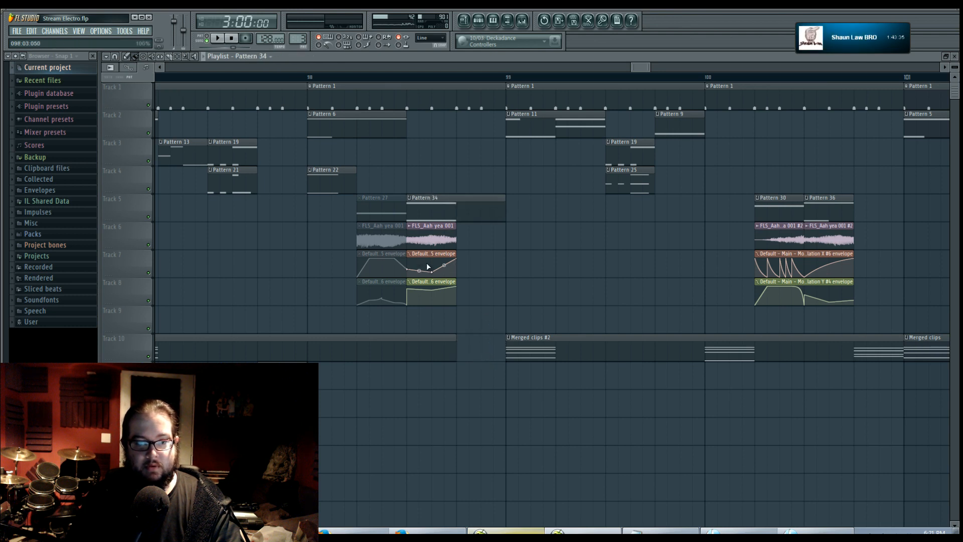
click(411, 256)
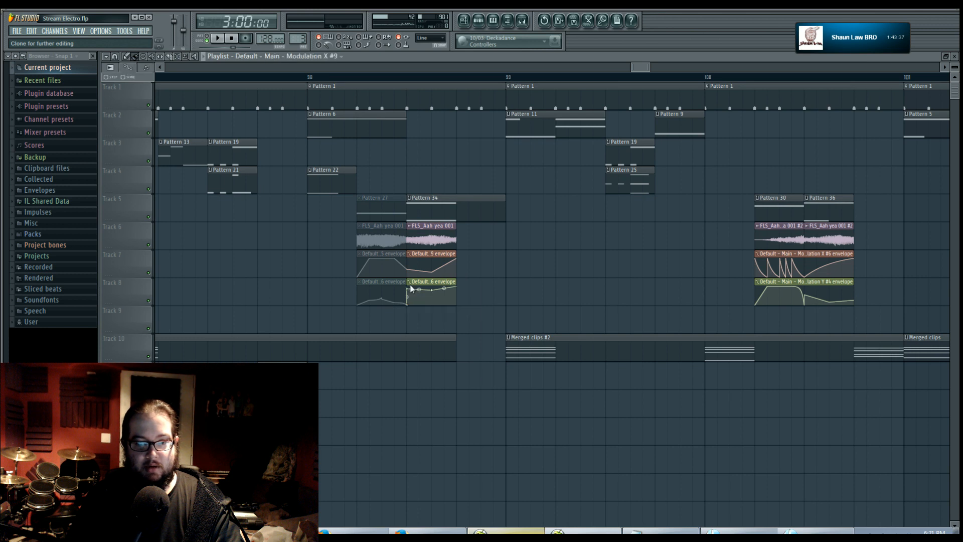
click(409, 282)
click(435, 339)
click(412, 202)
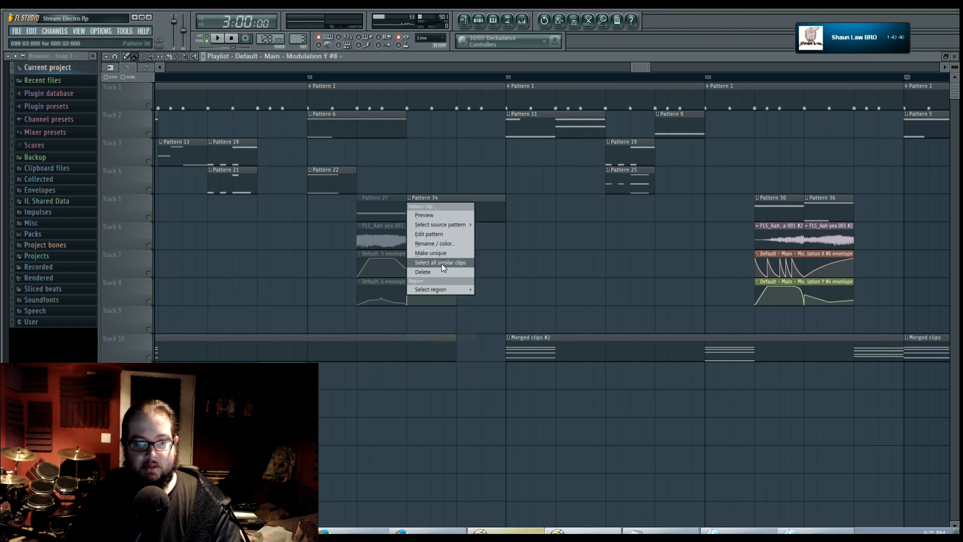
click(437, 254)
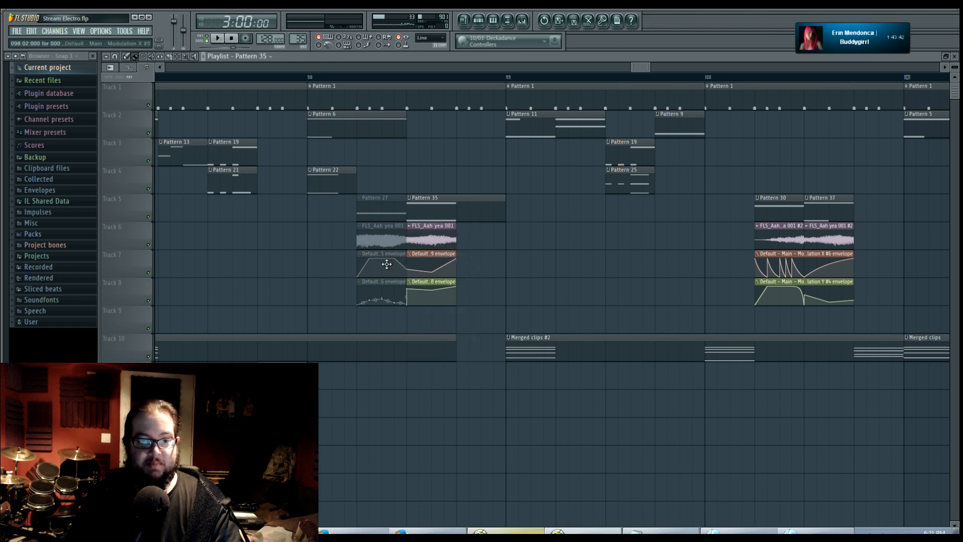
Step: Delete the four muted clips on Tracks 5 to 8 in beat 2 of bar 98
right_click(381, 294)
right_click(381, 266)
right_click(382, 238)
right_click(384, 212)
Step: Lengthen the FLS_Aah yea 001 clip in bar 98 on Track 6, duplicate it directly after itself and trim the copy to bar 99
scroll(505, 280, up, 3)
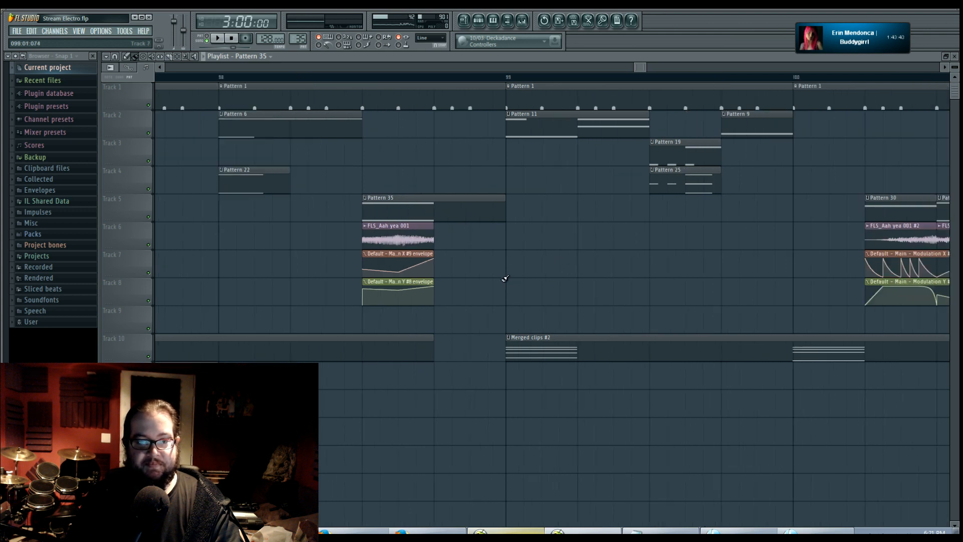
mouse_move(427, 242)
mouse_down()
mouse_move(501, 242)
mouse_move(431, 243)
mouse_move(446, 243)
mouse_up()
ctrl+click(443, 242)
key(ctrl+b)
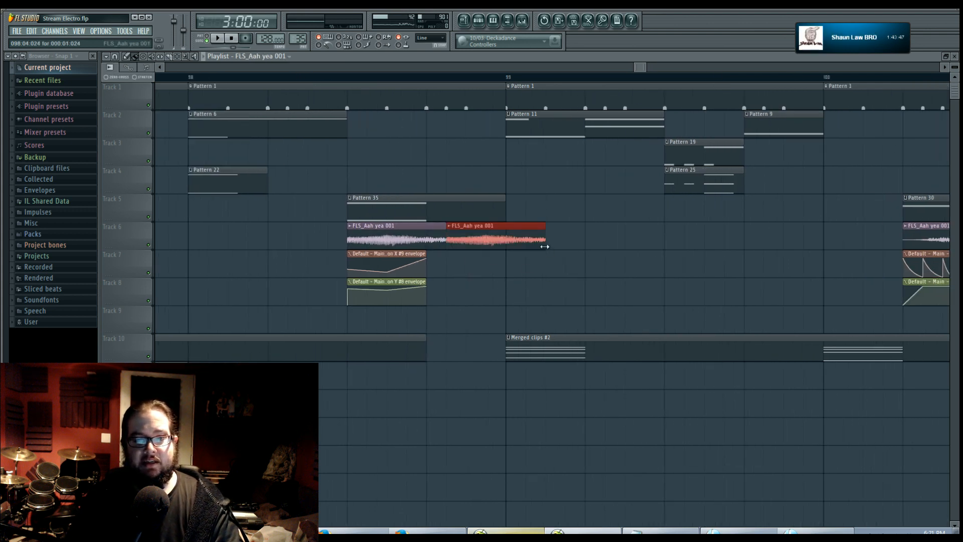
drag(545, 241, 506, 241)
click(477, 280)
Step: Extend the Modulation X and Modulation Y envelope clips in bar 98 on Tracks 7 and 8 to bar 99
drag(423, 255, 506, 254)
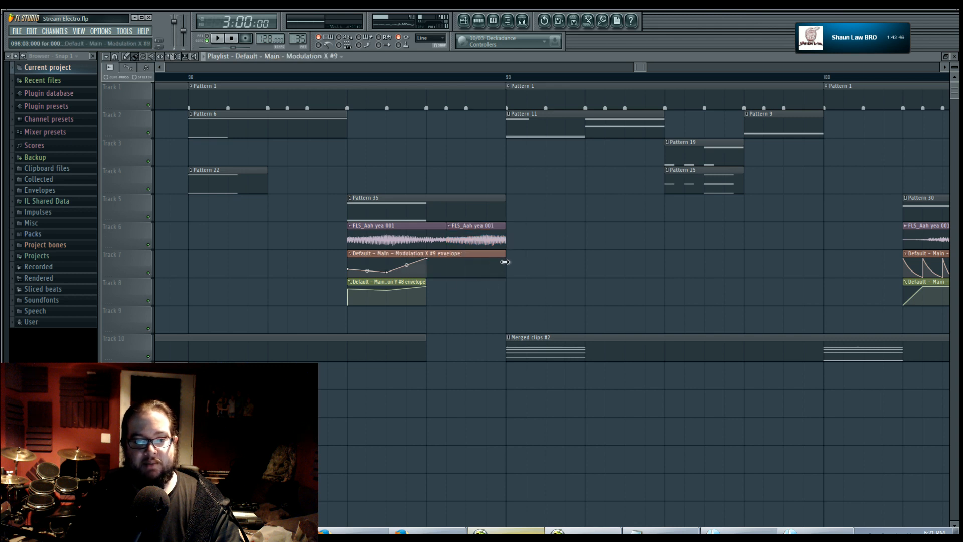
drag(426, 282, 506, 282)
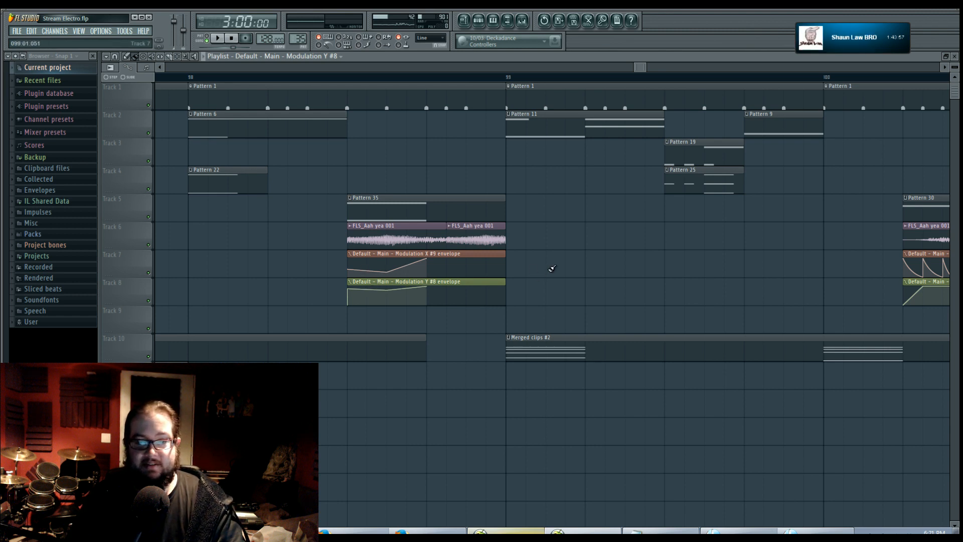
scroll(551, 268, left, 2)
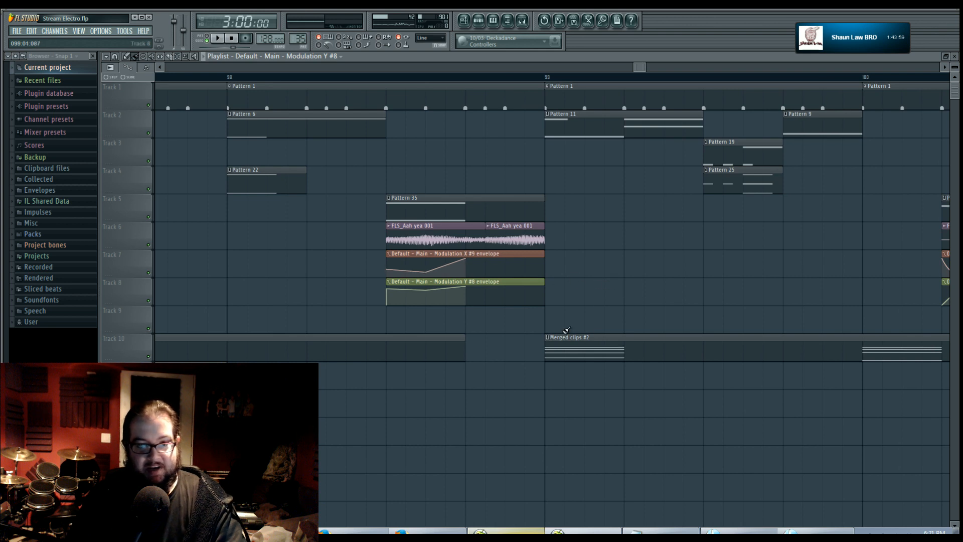
scroll(611, 262, right, 2)
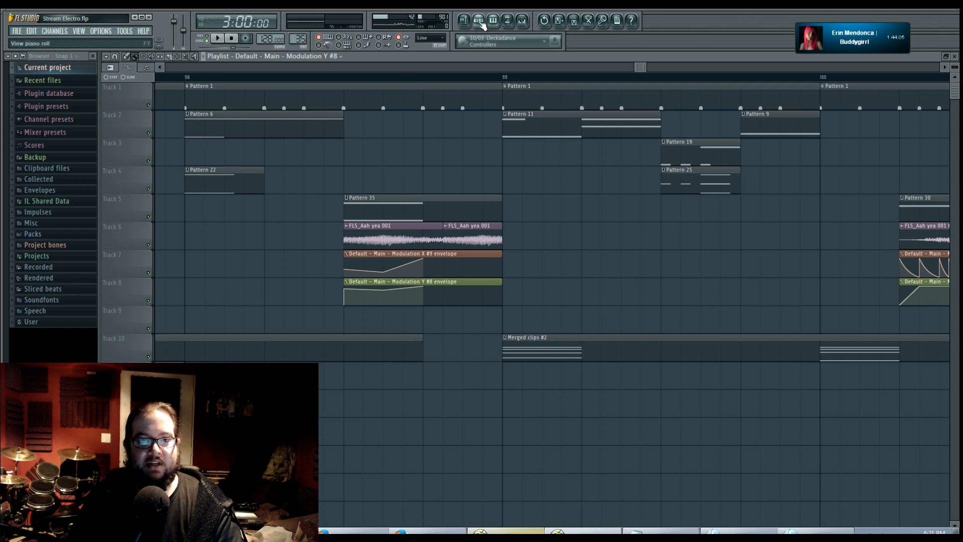
Step: Open the controller link settings for the master pitch and look through the list of internal controllers
right_click(185, 31)
click(216, 103)
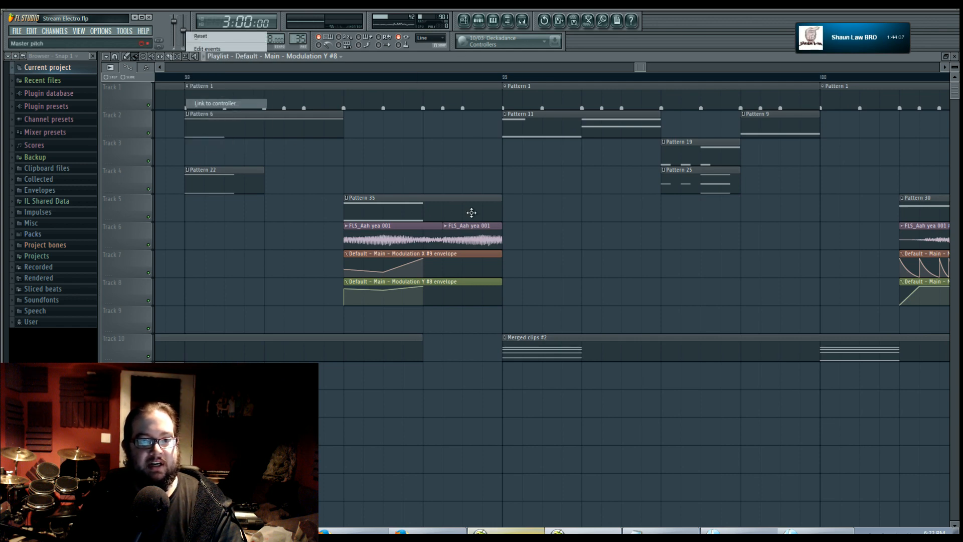
click(497, 271)
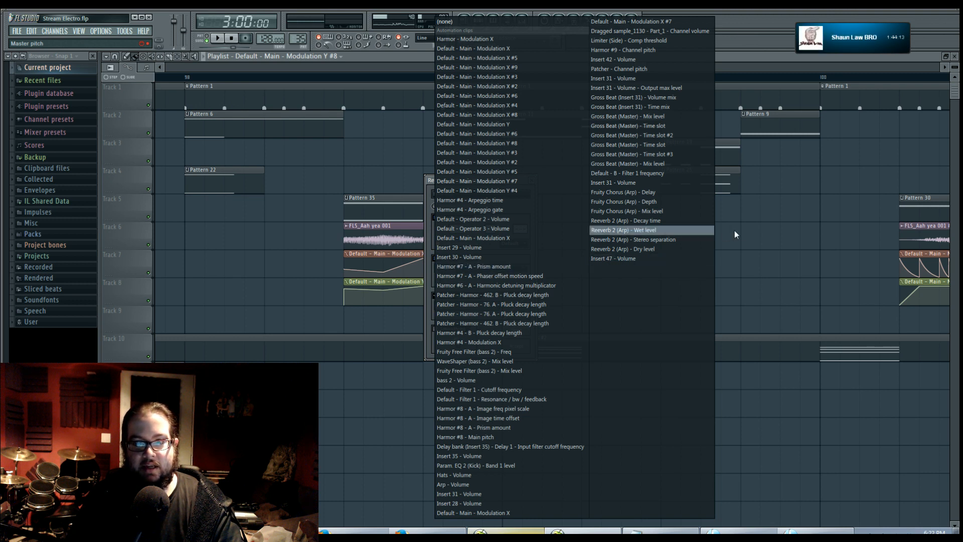
click(745, 239)
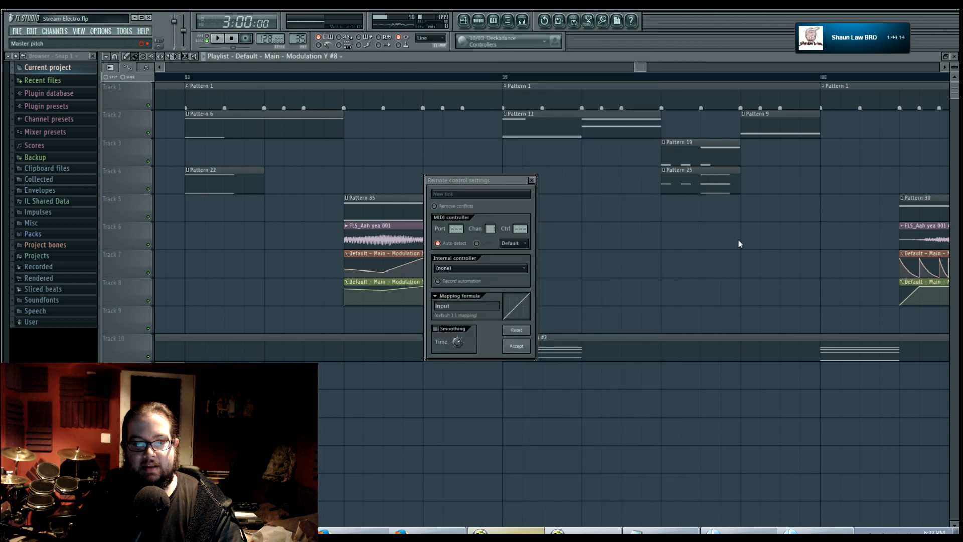
Step: Close the controller link settings, start the second FLS_Aah yea 001 clip half a beat into beat 3 of bar 98, and play the section
click(531, 180)
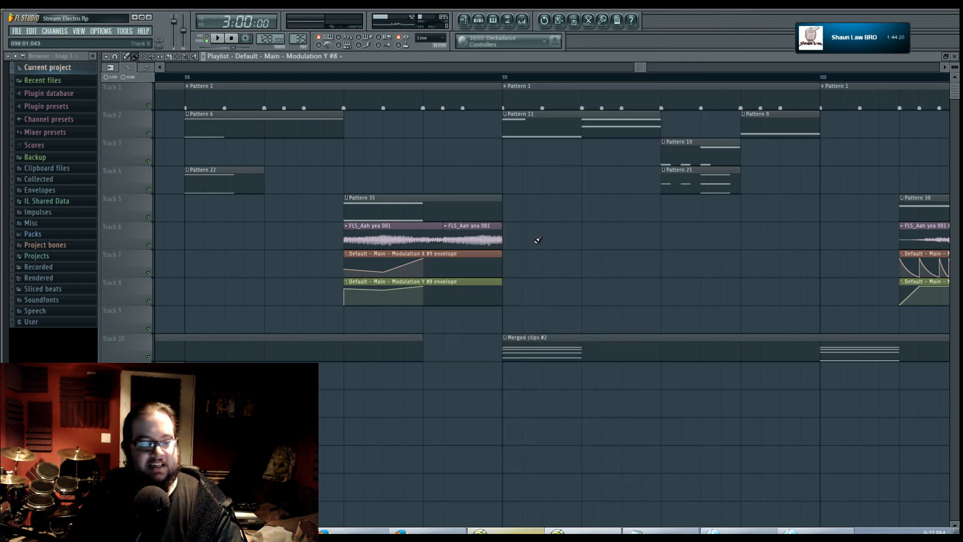
drag(443, 233, 379, 235)
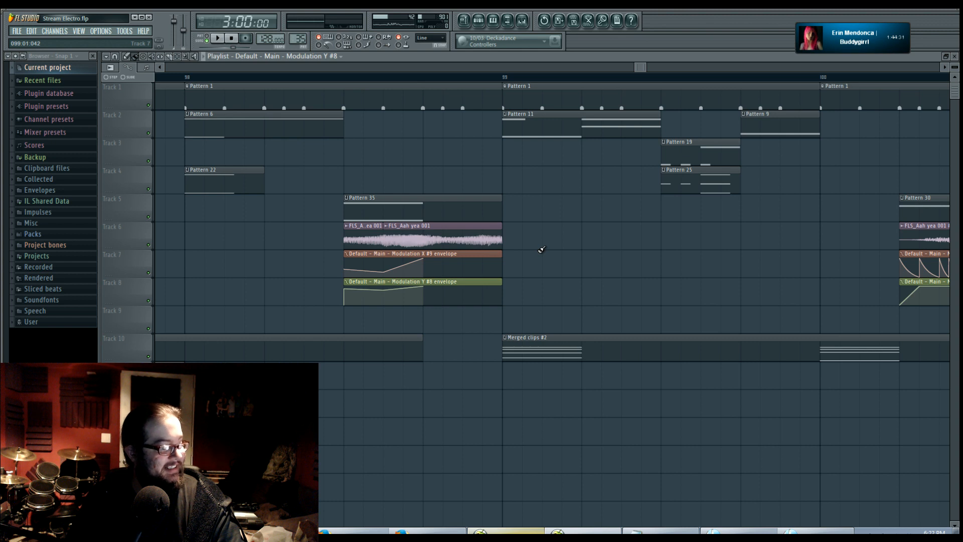
key(space)
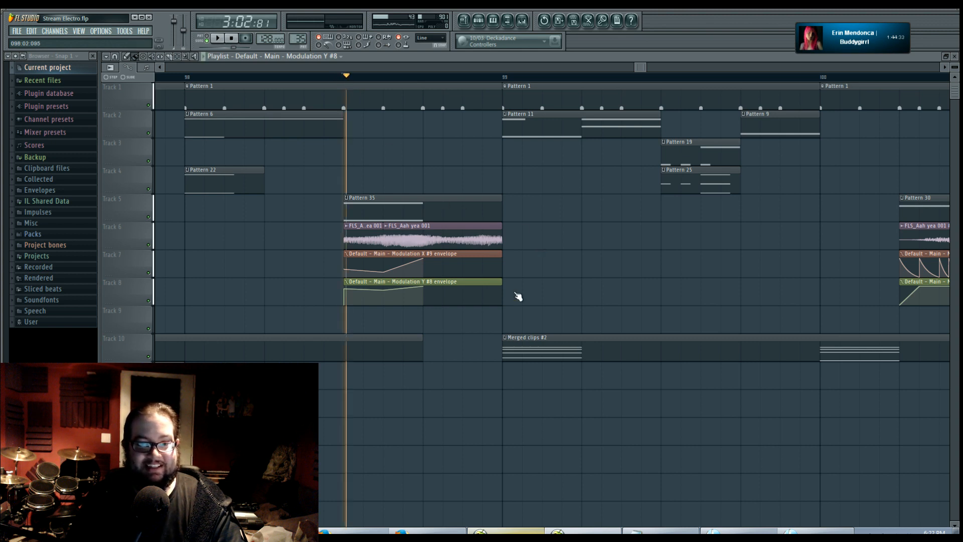
key(space)
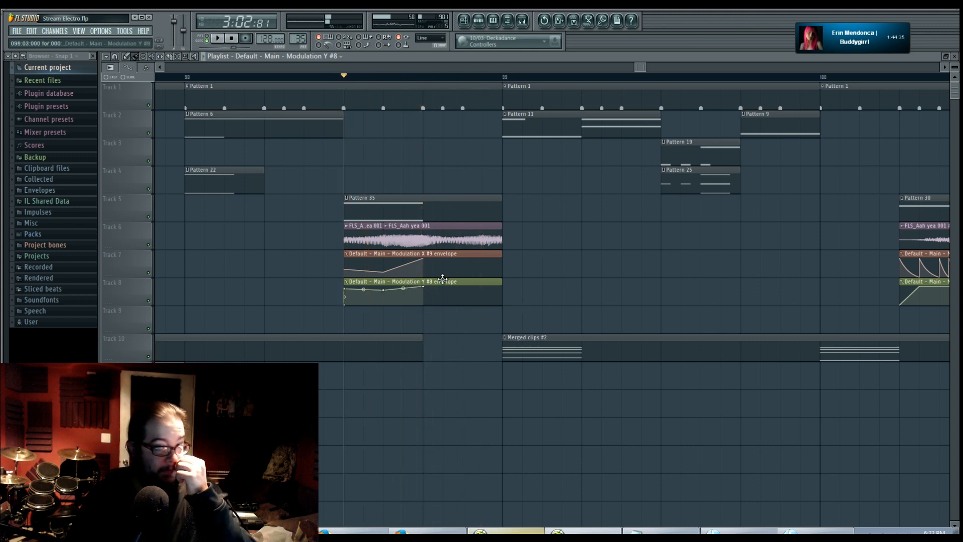
Step: Reshape the Modulation X envelope from beat 3 of bar 98 into one straight rising ramp peaking three-quarters through the beat
click(403, 258)
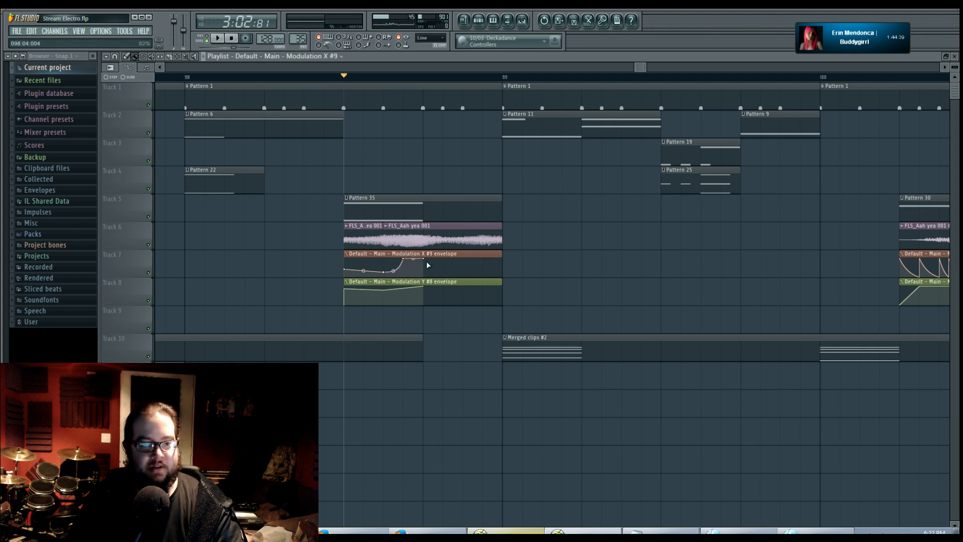
right_click(384, 271)
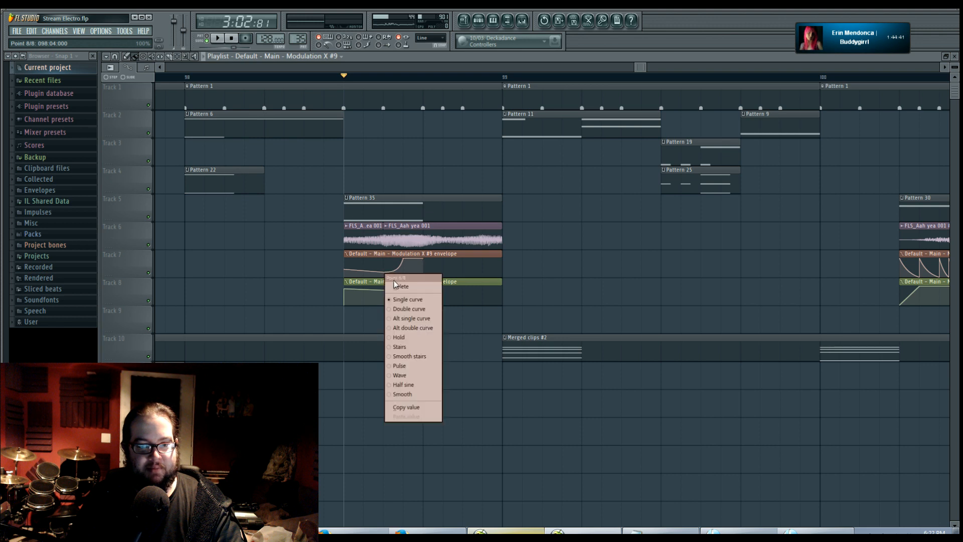
click(397, 281)
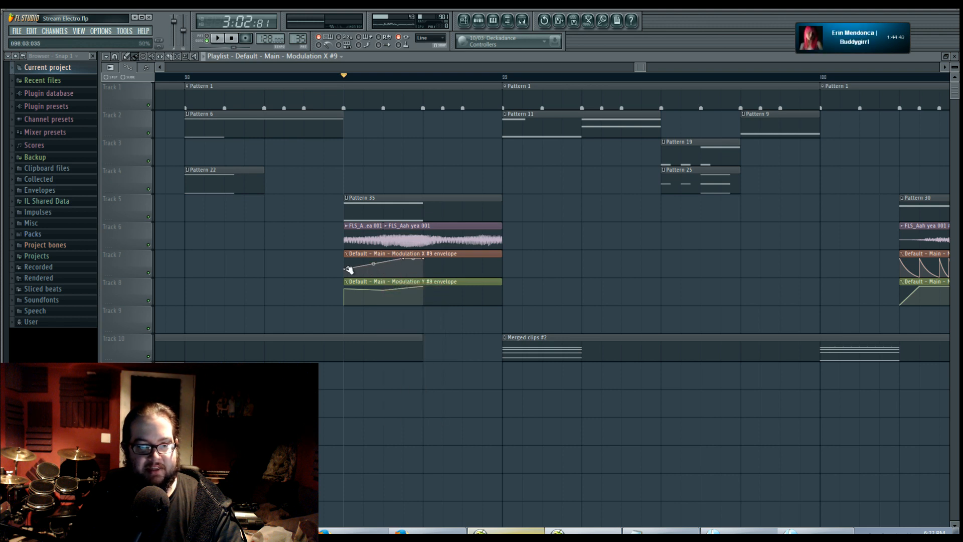
drag(346, 270, 346, 273)
right_click(402, 271)
right_click(404, 271)
click(414, 283)
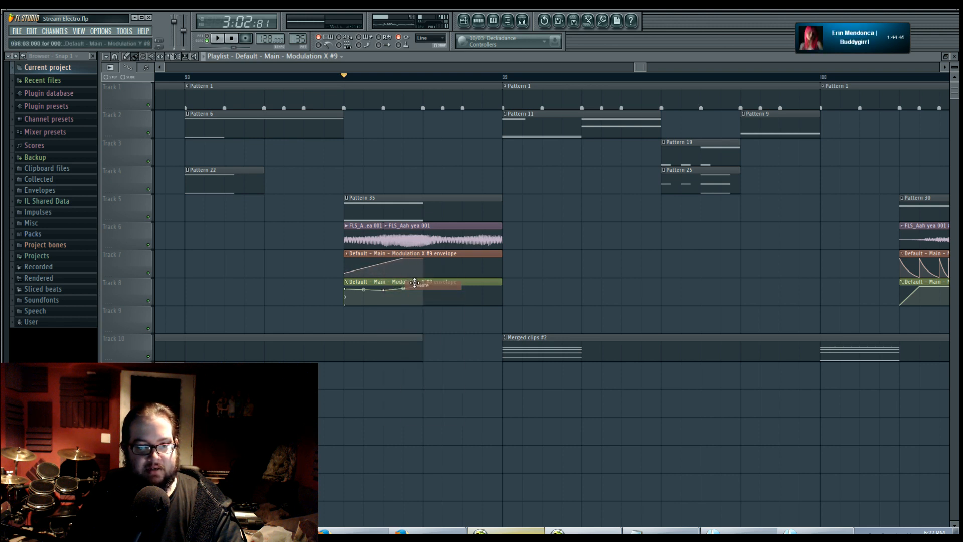
Step: Add two more rising ramps to the Modulation X envelope, forming a sawtooth that ends at bar 99
drag(404, 258, 462, 259)
right_click(403, 259)
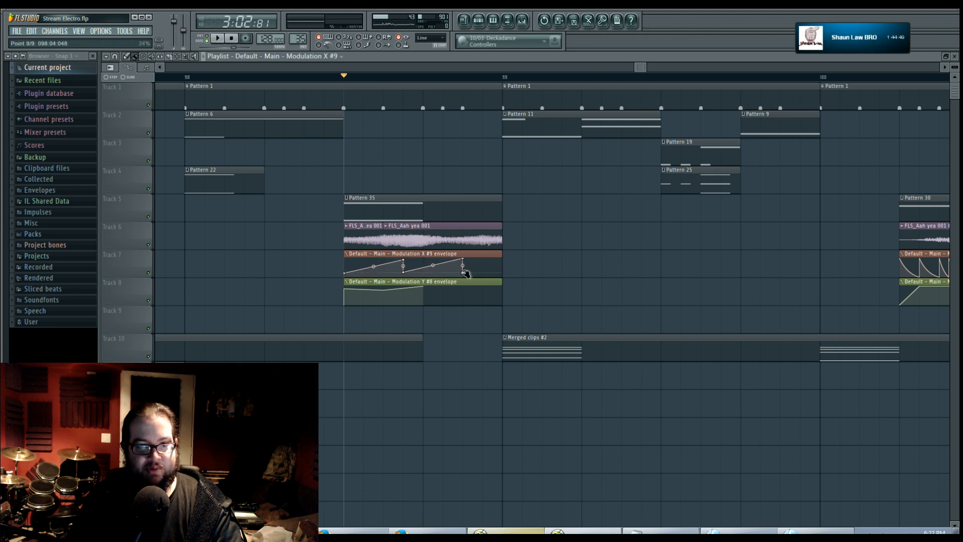
right_click(503, 259)
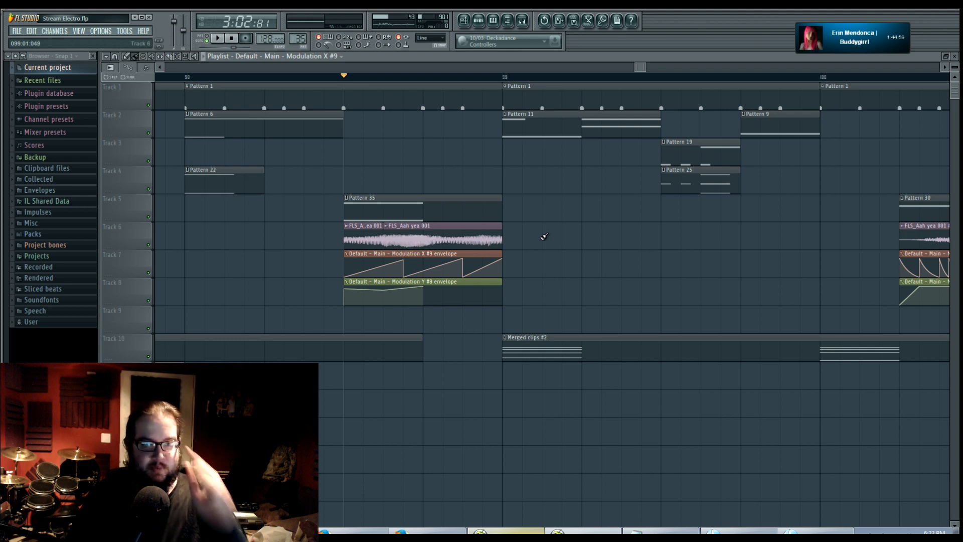
Step: Extend the Modulation X envelope clip to beat 3 of bar 99, push its third peak past bar 99 and add more sawtooth ramps
drag(500, 255, 679, 254)
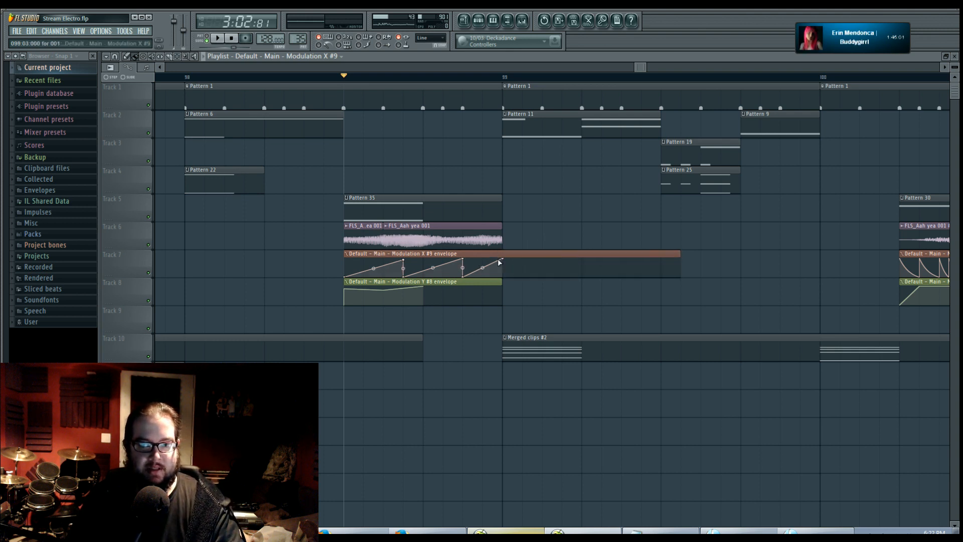
drag(504, 259, 524, 259)
right_click(522, 274)
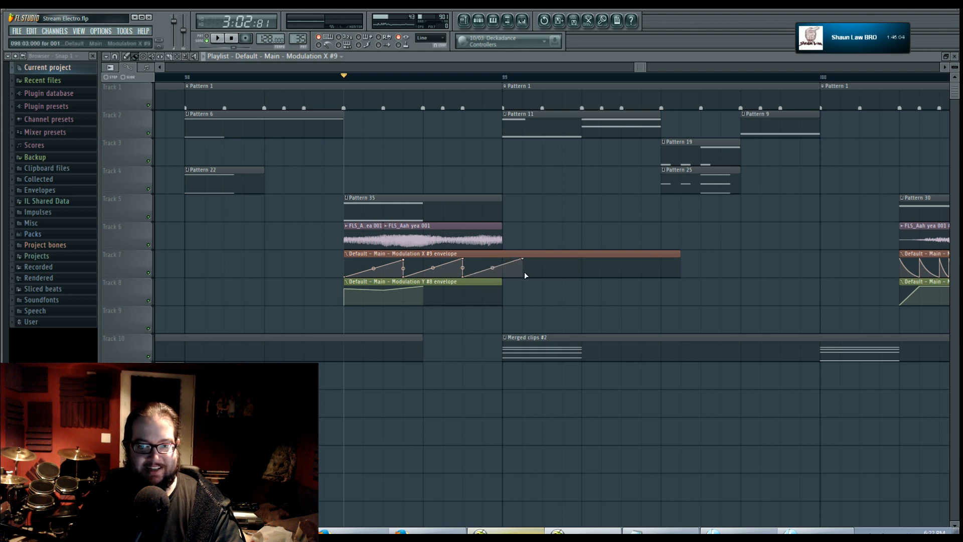
right_click(582, 263)
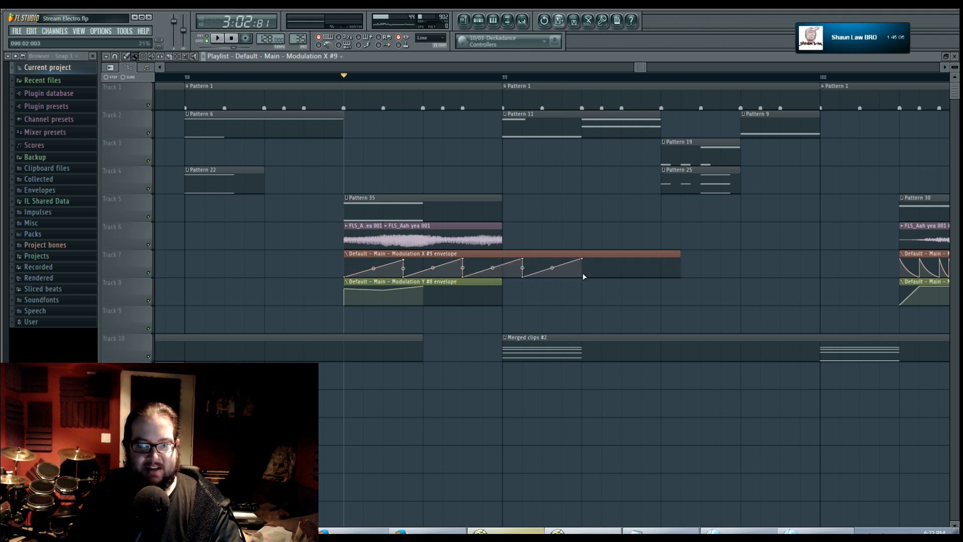
drag(679, 256, 661, 256)
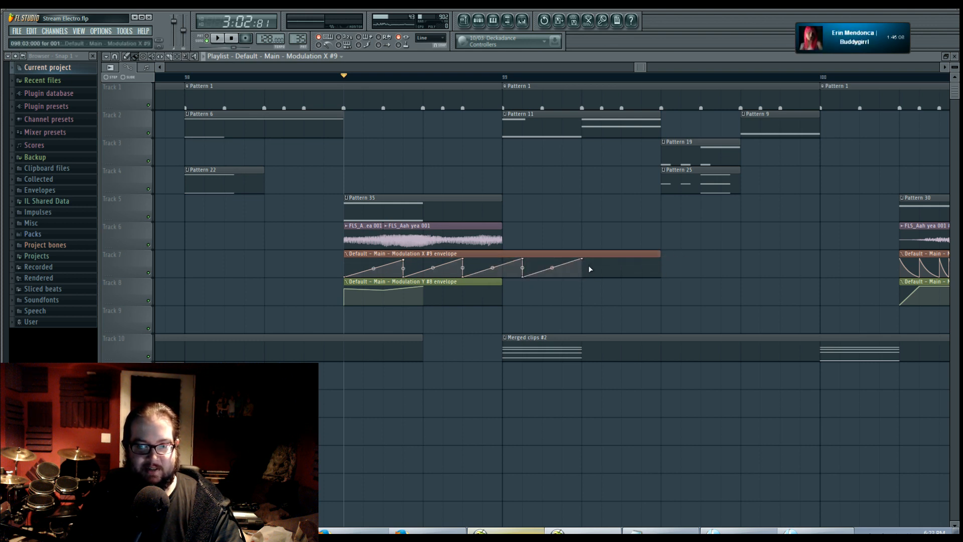
right_click(583, 274)
right_click(621, 262)
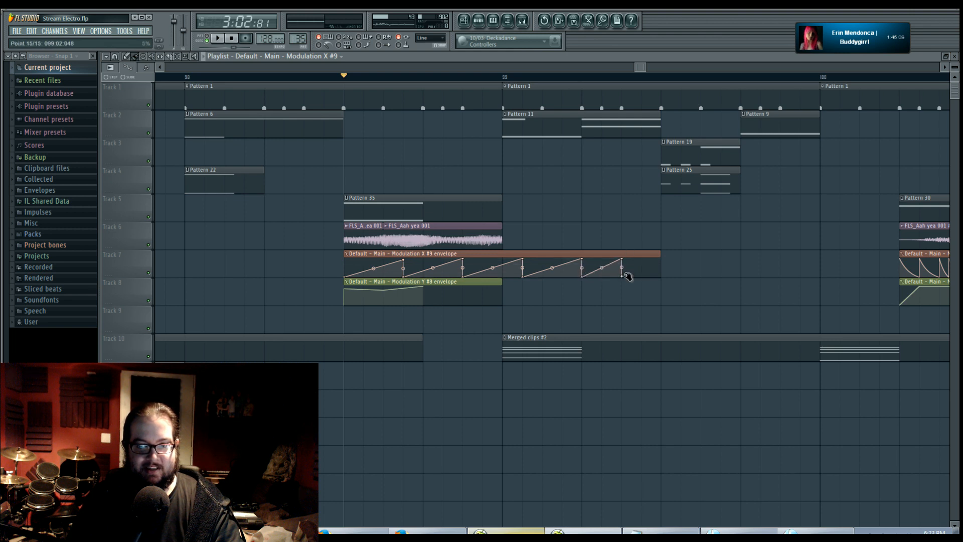
right_click(661, 261)
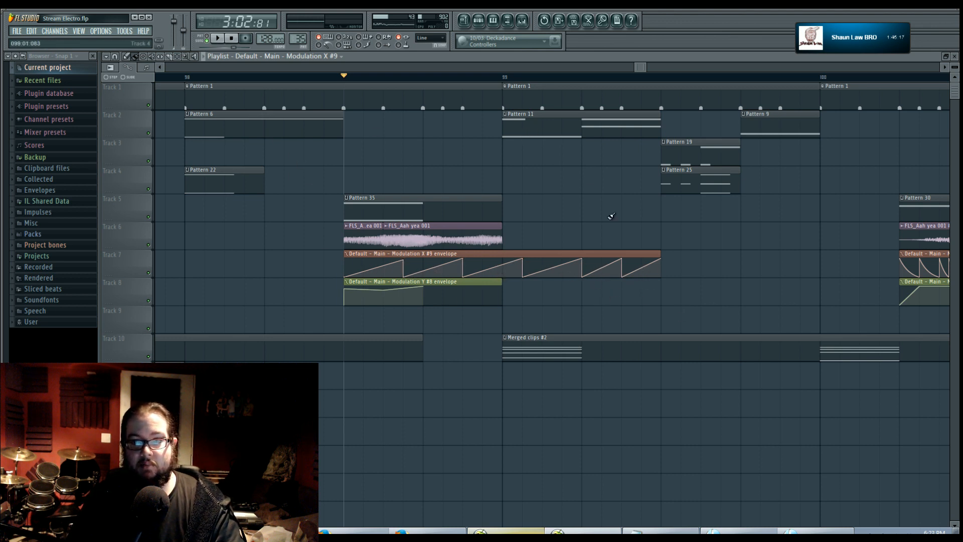
Step: Open the Merged clips #2 pattern in the piano roll and delete the short D4 note at the start of bar 3
double_click(545, 347)
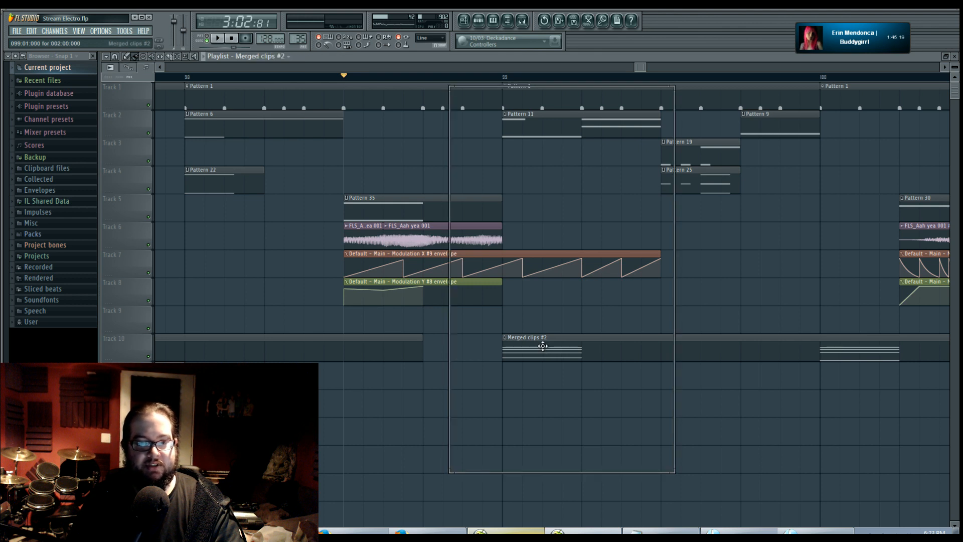
click(134, 296)
mouse_move(232, 295)
mouse_down()
mouse_move(215, 295)
mouse_move(258, 296)
mouse_up()
scroll(280, 329, down, 4)
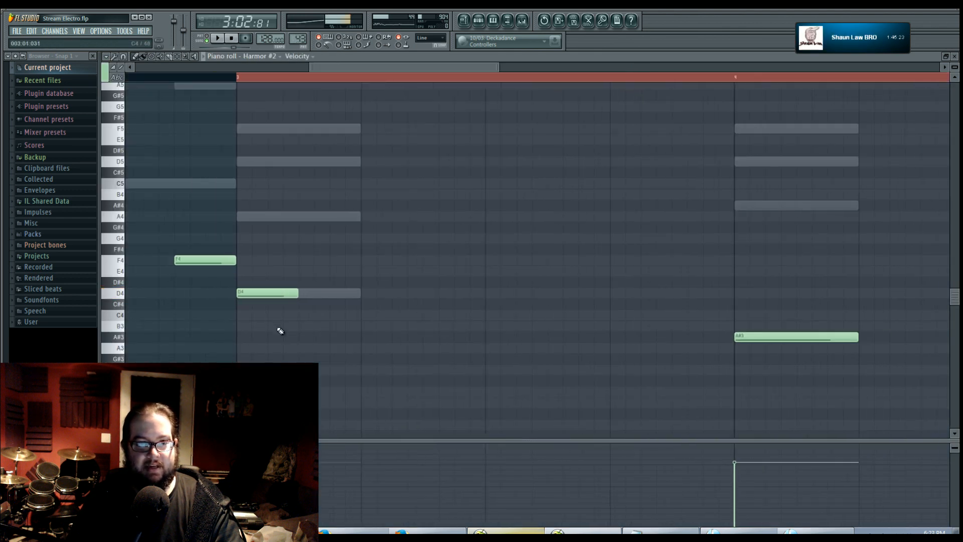
right_click(279, 292)
Step: Draw six A4 notes across bar 7 of the Harmor #2 piano roll, the first five evenly spaced with gaps between them
drag(893, 251, 440, 271)
click(276, 262)
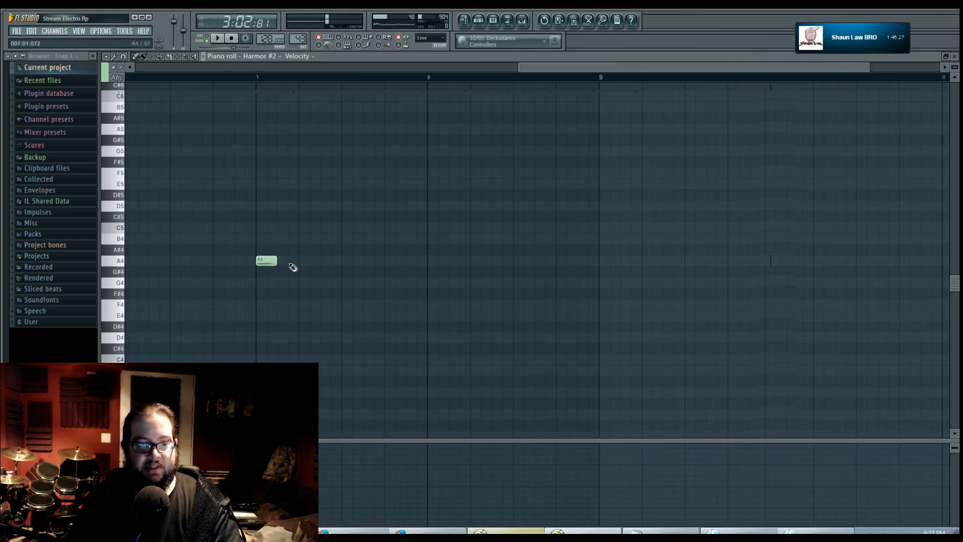
click(290, 262)
click(323, 261)
click(359, 261)
click(393, 261)
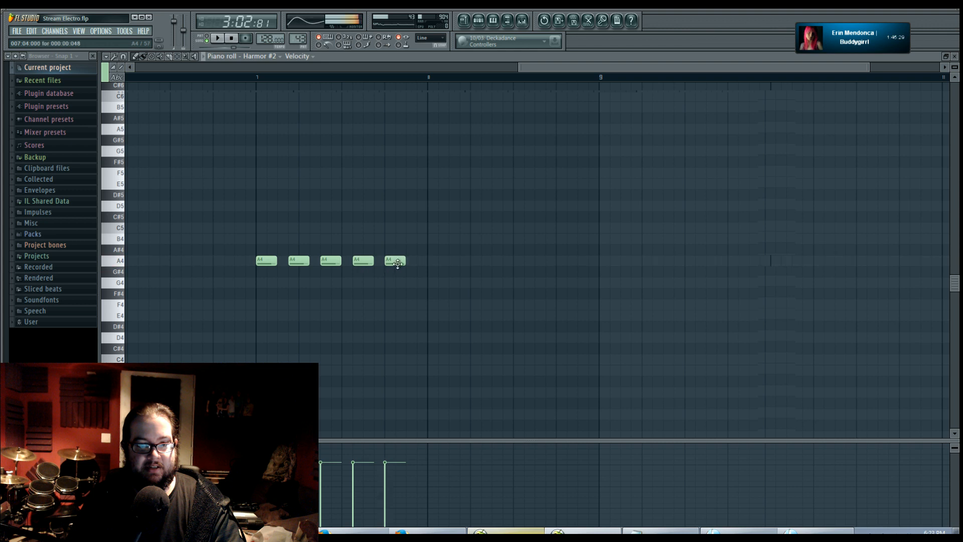
click(409, 261)
scroll(397, 273, up, 2)
drag(262, 272, 313, 279)
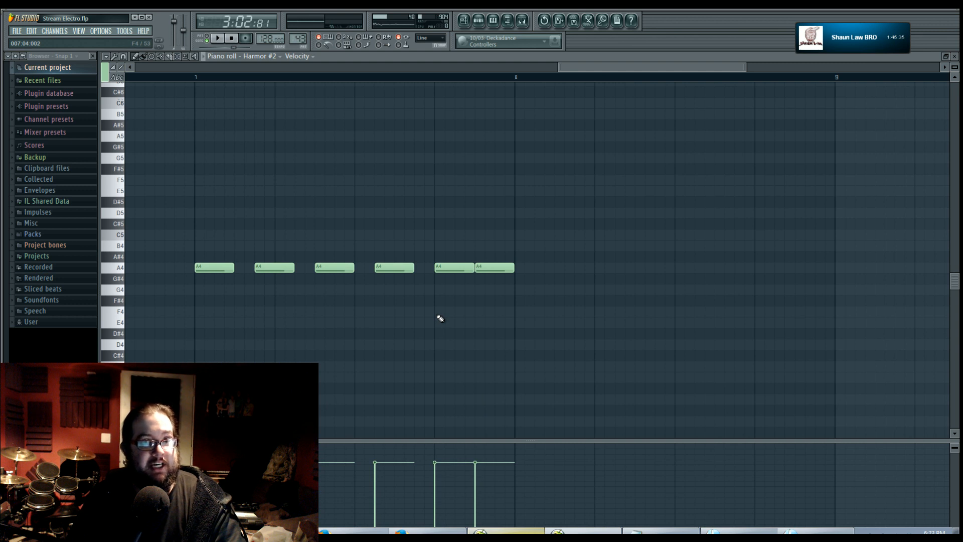
Step: Delete the A4 notes from bar 7 and return to the playlist
right_click(507, 267)
right_click(274, 267)
click(464, 20)
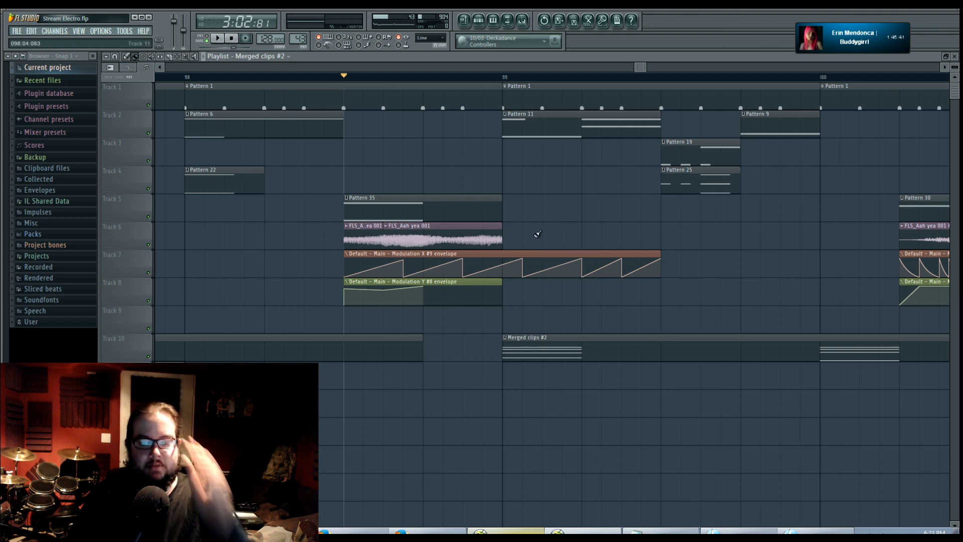
Step: Move the third Modulation X peak back to bar 99, remove the ramps after it and trim the envelope clip to bar 99
drag(522, 260, 503, 259)
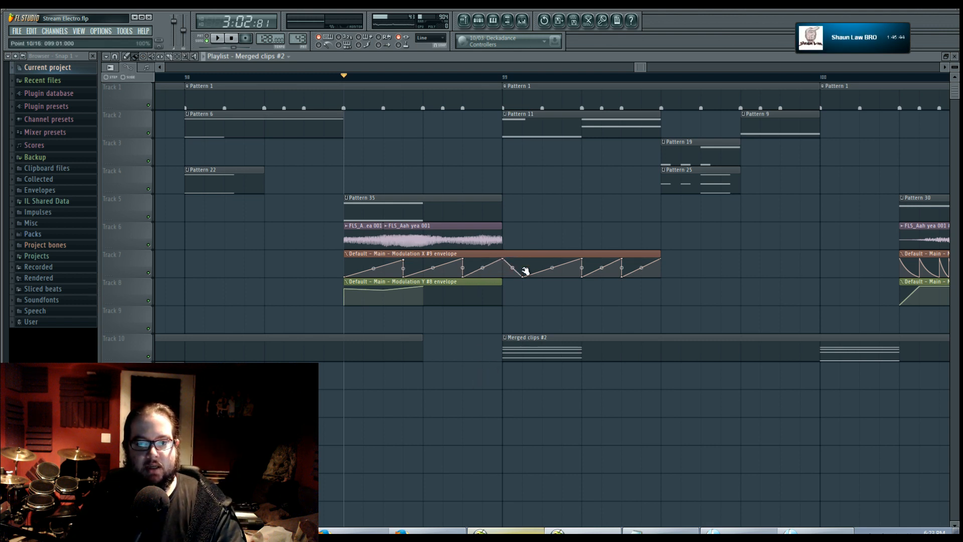
click(113, 78)
mouse_move(616, 271)
mouse_down()
mouse_move(536, 274)
mouse_move(522, 288)
mouse_up()
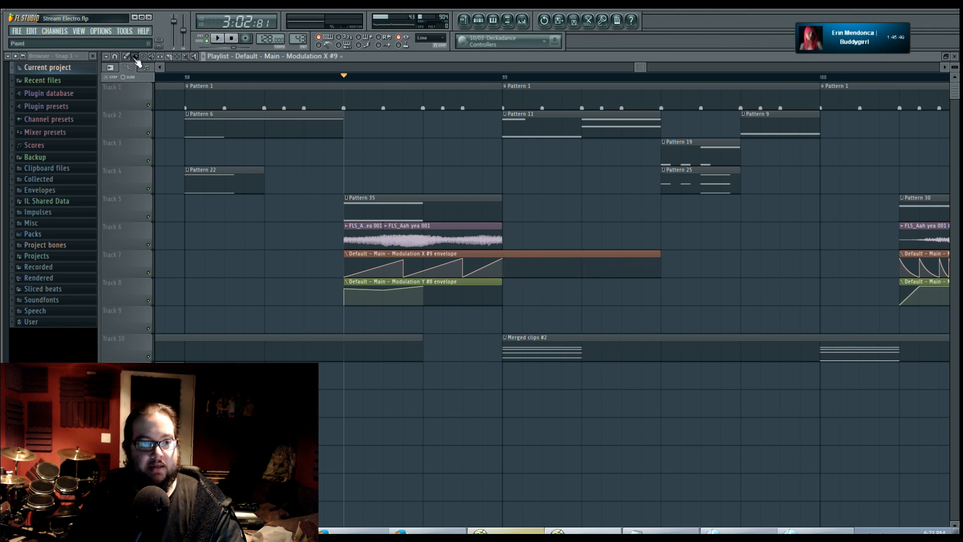
drag(659, 257, 505, 258)
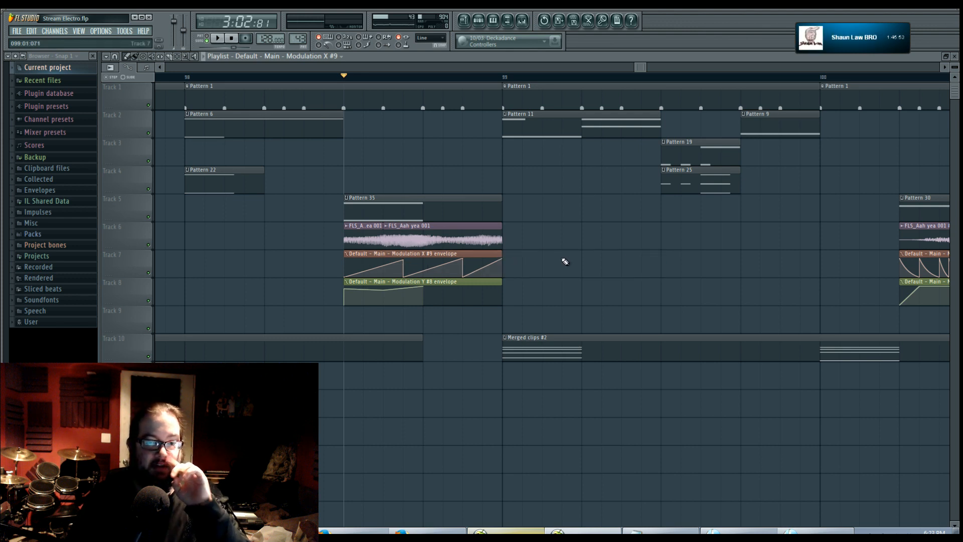
Step: In Pattern 35, lengthen the D2 note to two beats, shorten the D1 note to half a beat, and return to the playlist
double_click(385, 213)
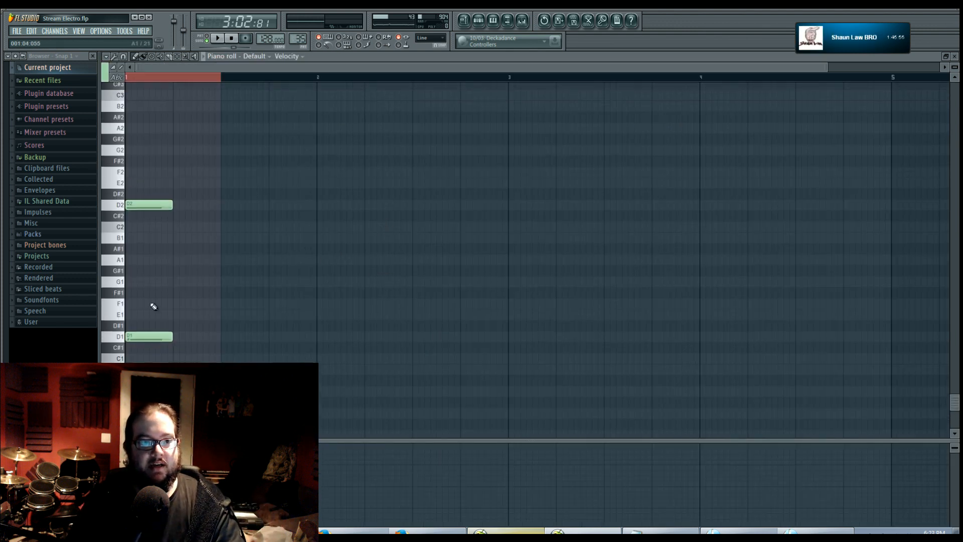
drag(172, 205, 220, 205)
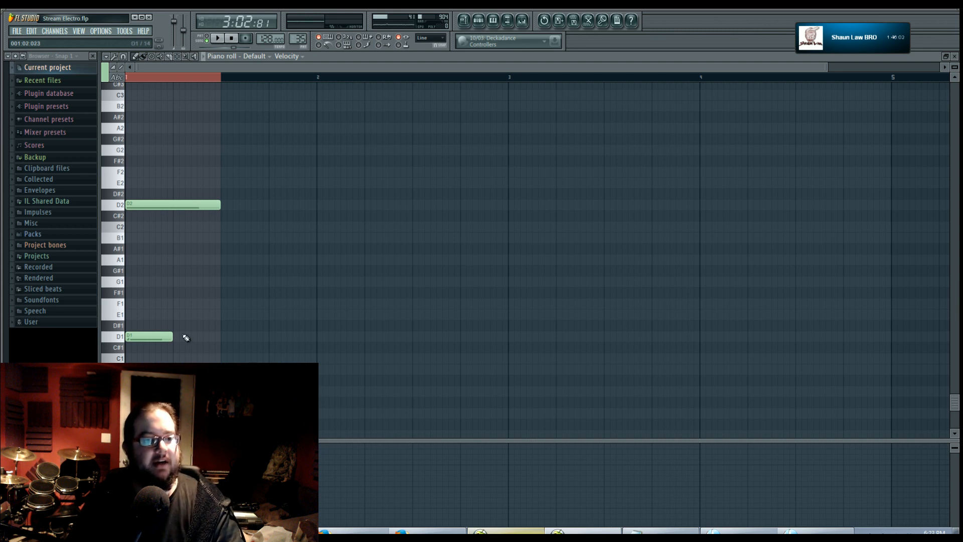
drag(169, 341, 148, 341)
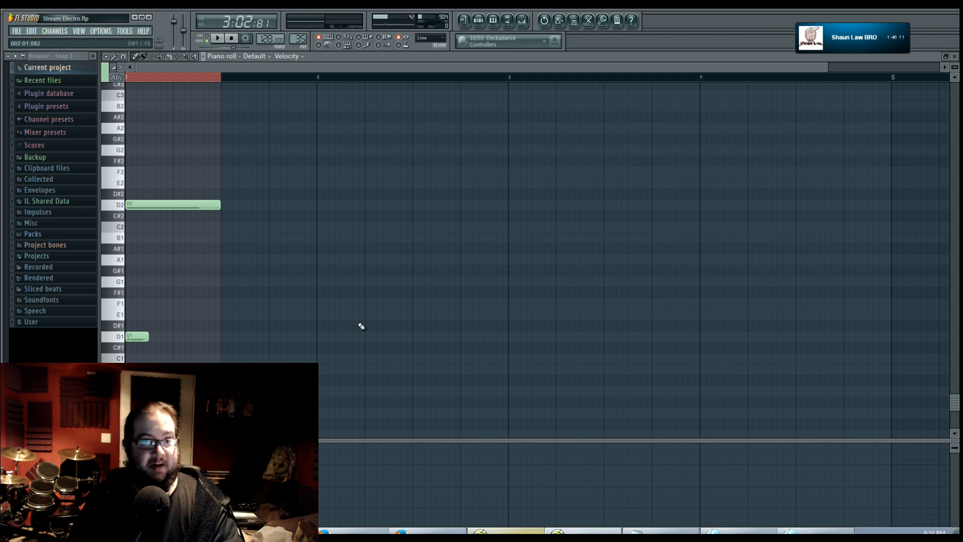
click(466, 25)
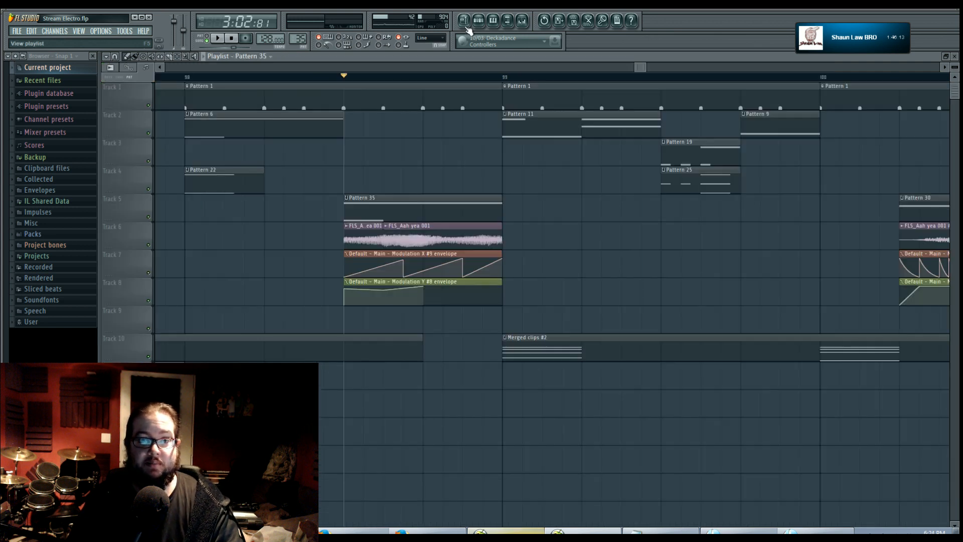
Step: Play back the clips on Tracks 5 to 8 in the second half of bar 98, stopping near bar 99
drag(269, 274, 286, 282)
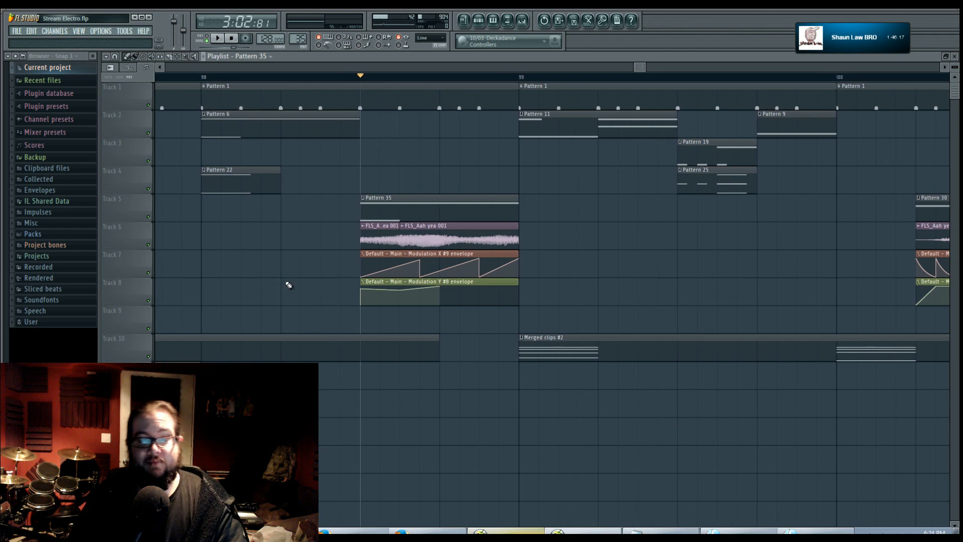
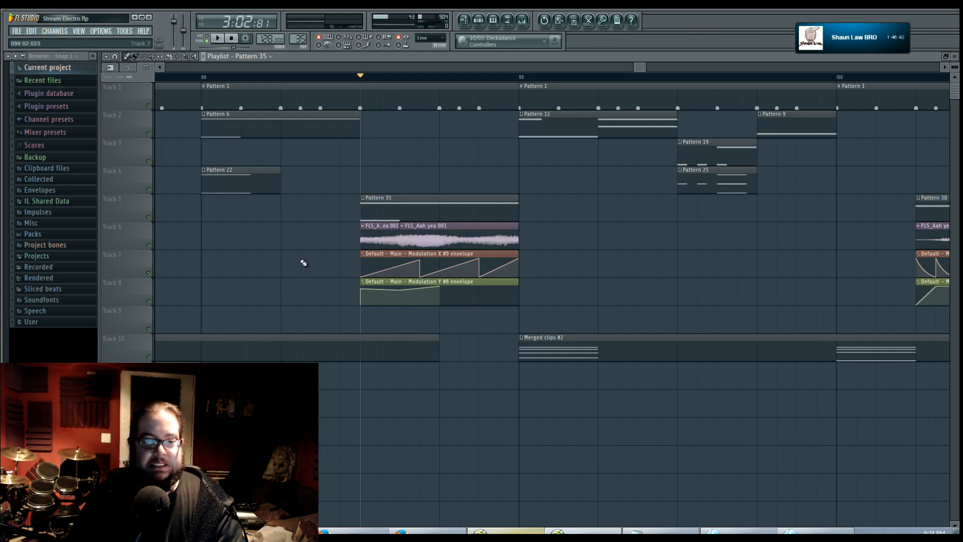
drag(303, 264, 417, 282)
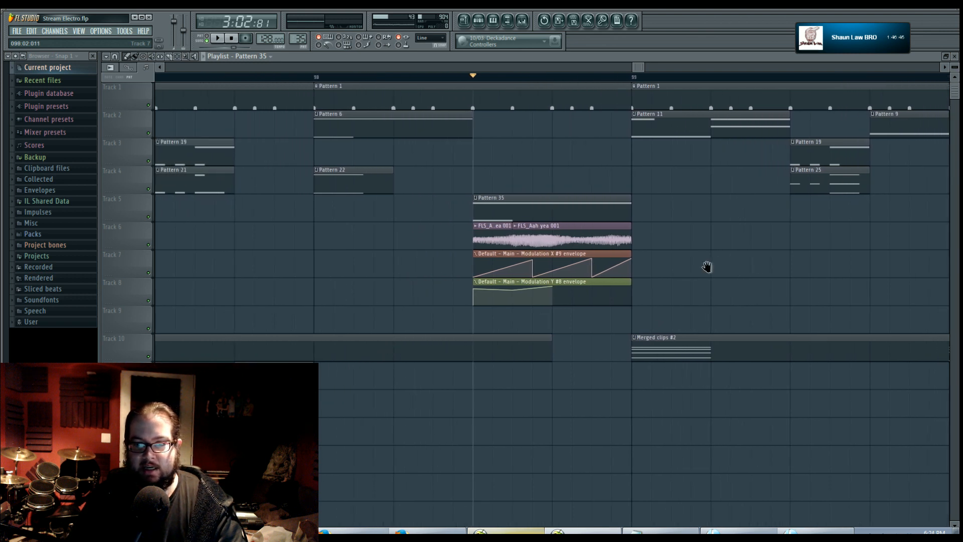
drag(707, 267, 593, 278)
scroll(663, 288, up, 2)
key(space)
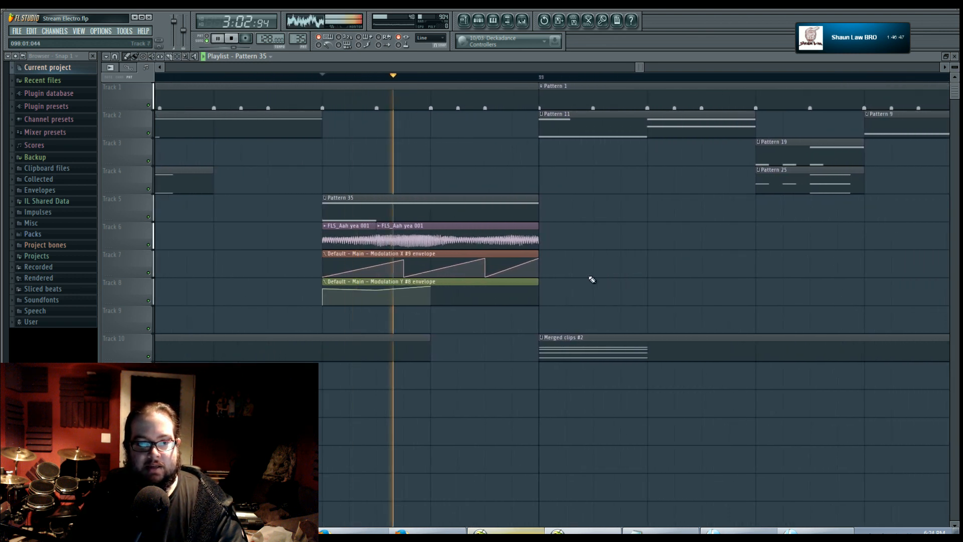
mouse_move(329, 272)
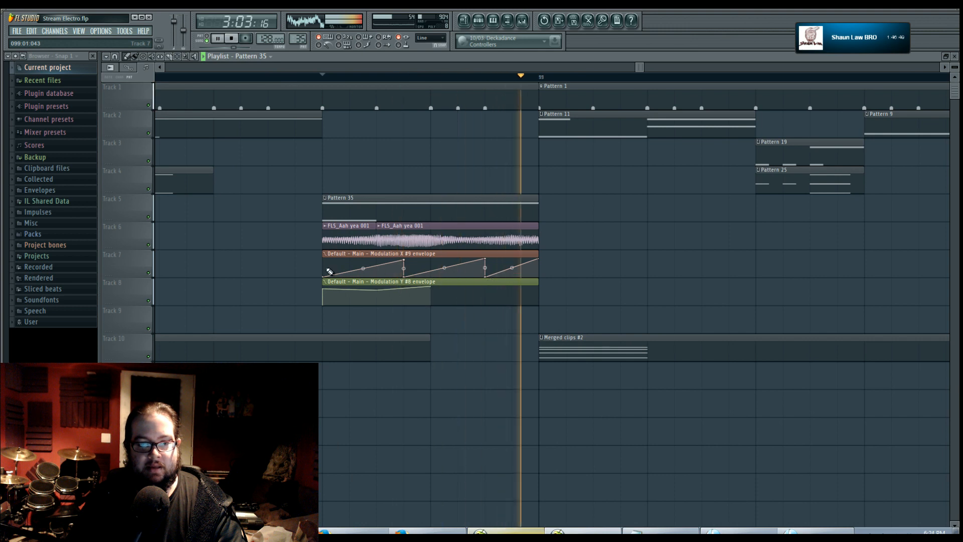
key(space)
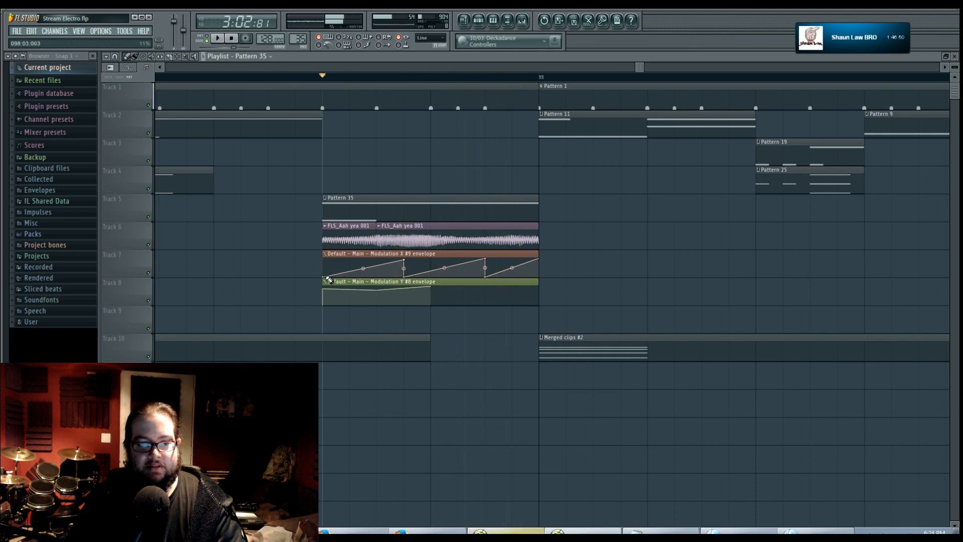
Step: Invert the three Modulation X ramps in the second half of bar 98 so each falls from its peak, and play them back
click(112, 69)
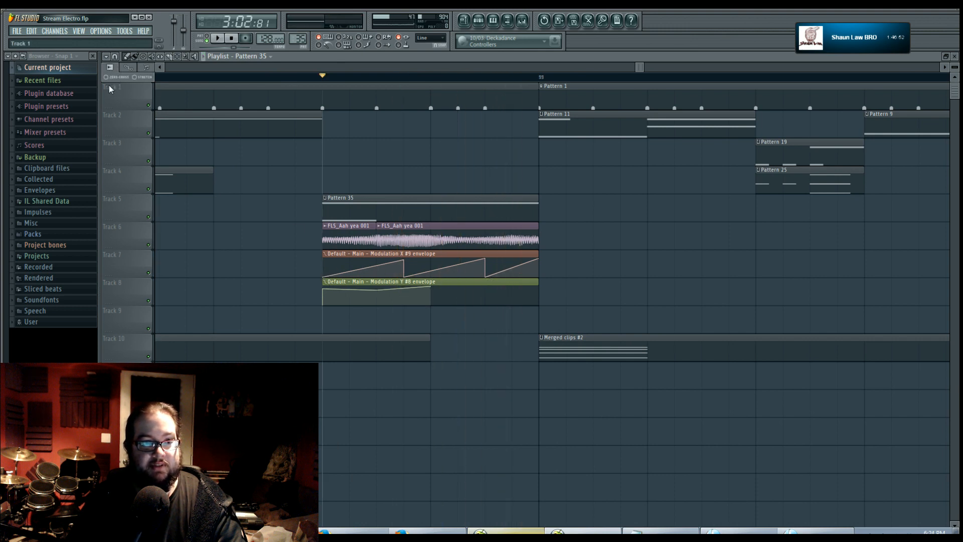
click(135, 69)
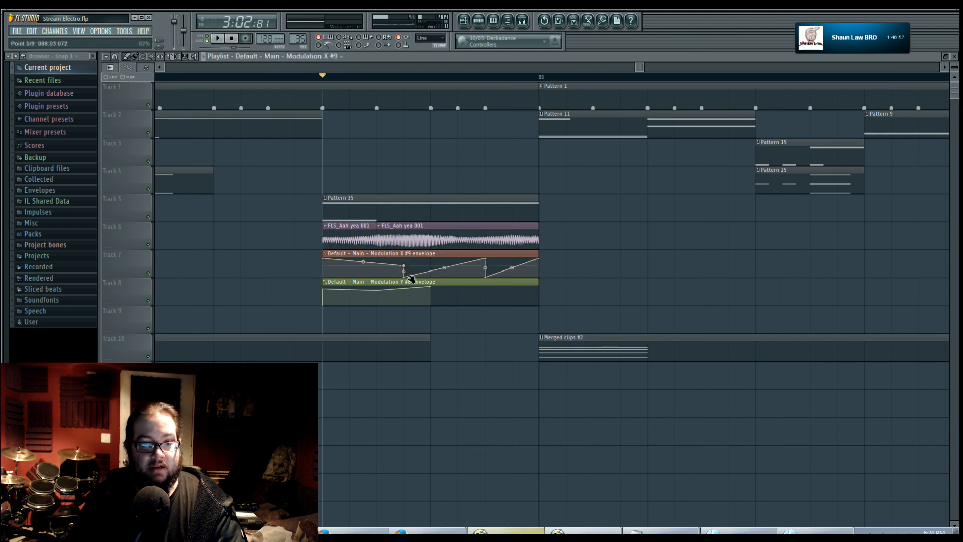
drag(403, 270, 404, 269)
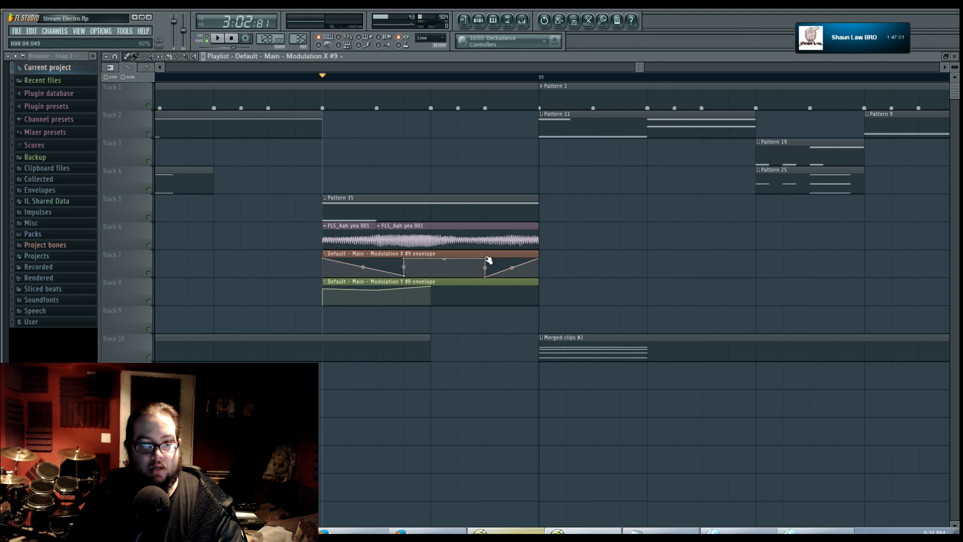
mouse_move(488, 260)
mouse_down()
mouse_move(488, 274)
mouse_move(488, 244)
mouse_move(487, 278)
mouse_up()
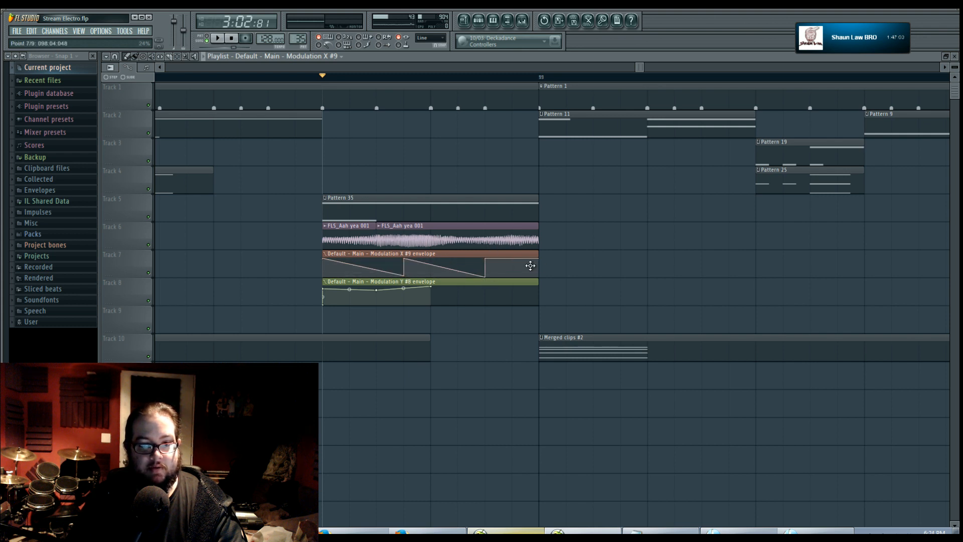
key(space)
drag(539, 260, 544, 280)
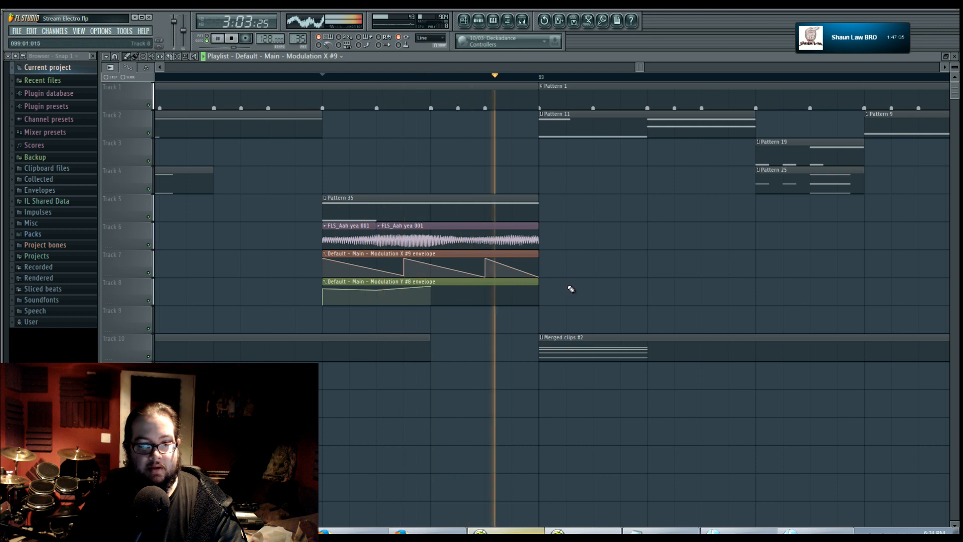
key(space)
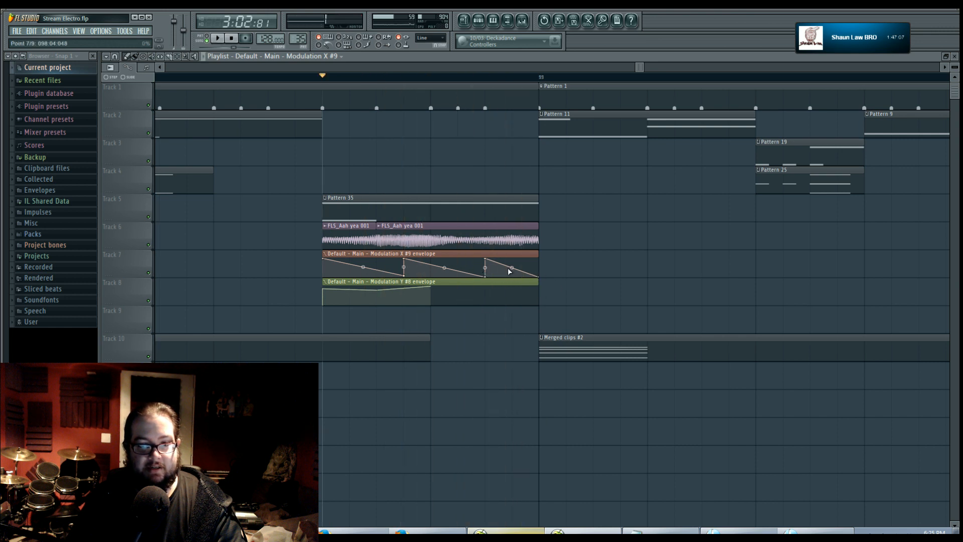
Step: Flatten the last Modulation X segment near mid level and extend Modulation Y with a falling curve to 098:04:048, checking by playback
key(space)
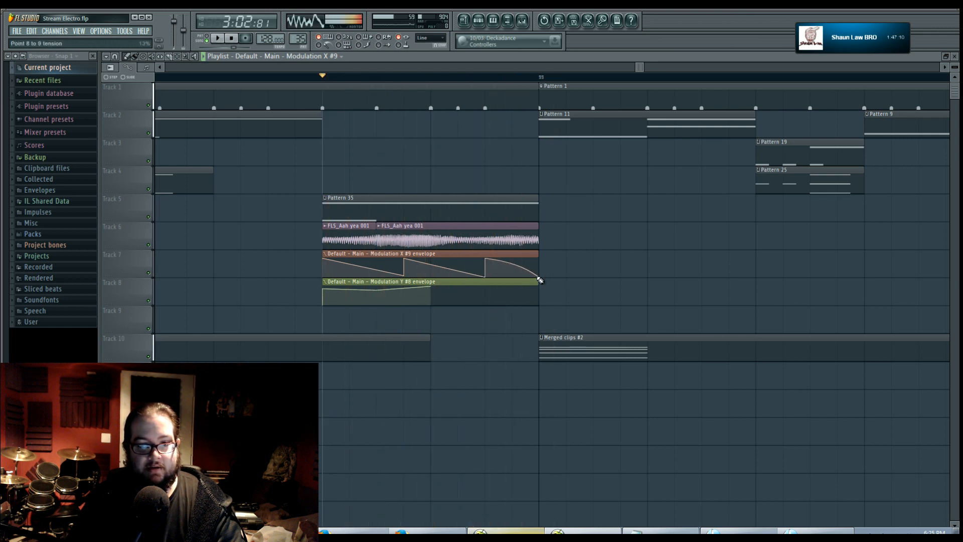
drag(542, 279, 542, 268)
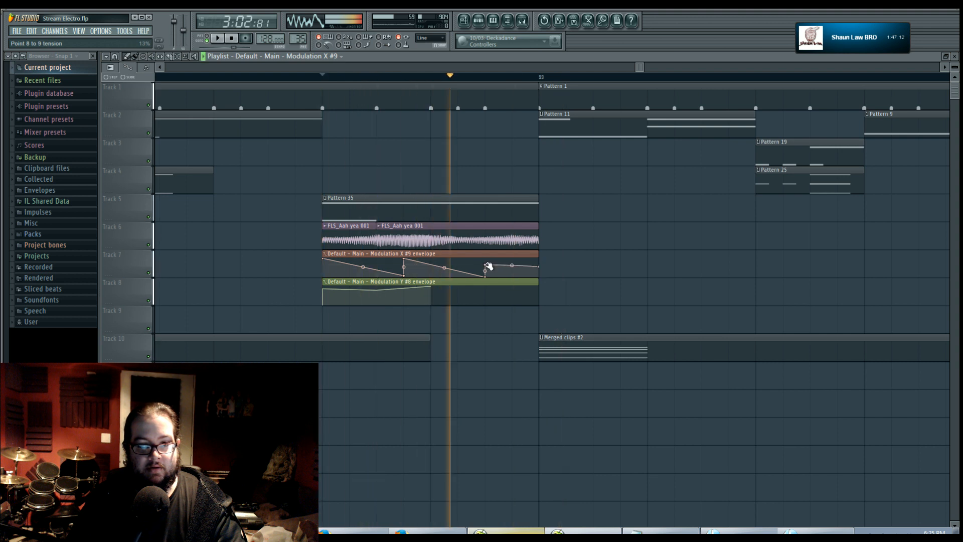
click(436, 290)
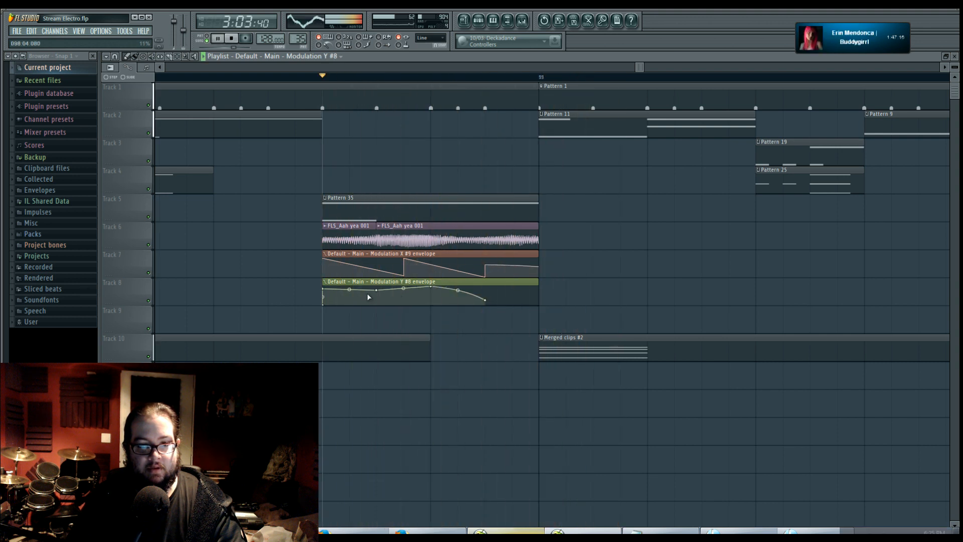
key(space)
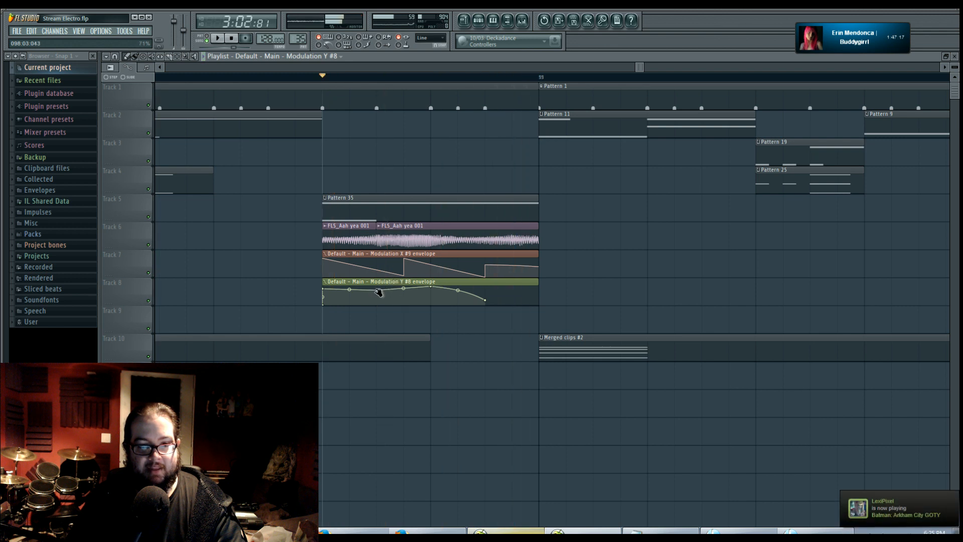
Step: Reshape Modulation Y into two rising ramps starting at 98:03 and 098:03:072, add a short fall to bar 99, and play it back
right_click(378, 293)
drag(326, 290, 325, 302)
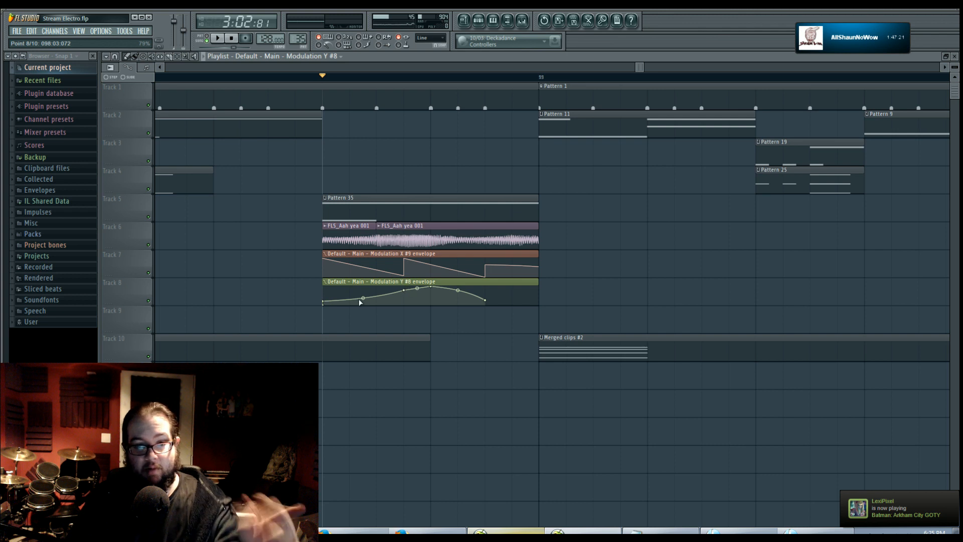
drag(361, 299, 370, 294)
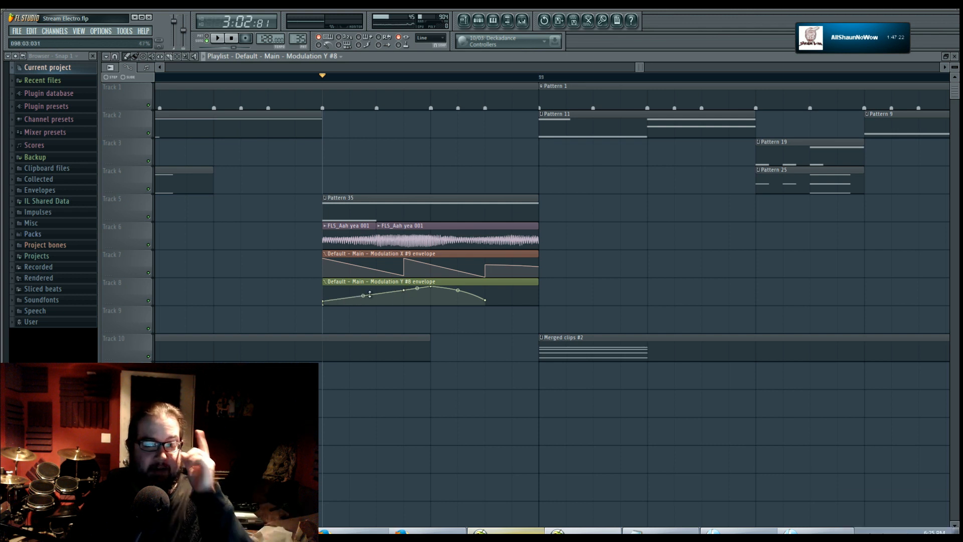
right_click(405, 301)
right_click(432, 287)
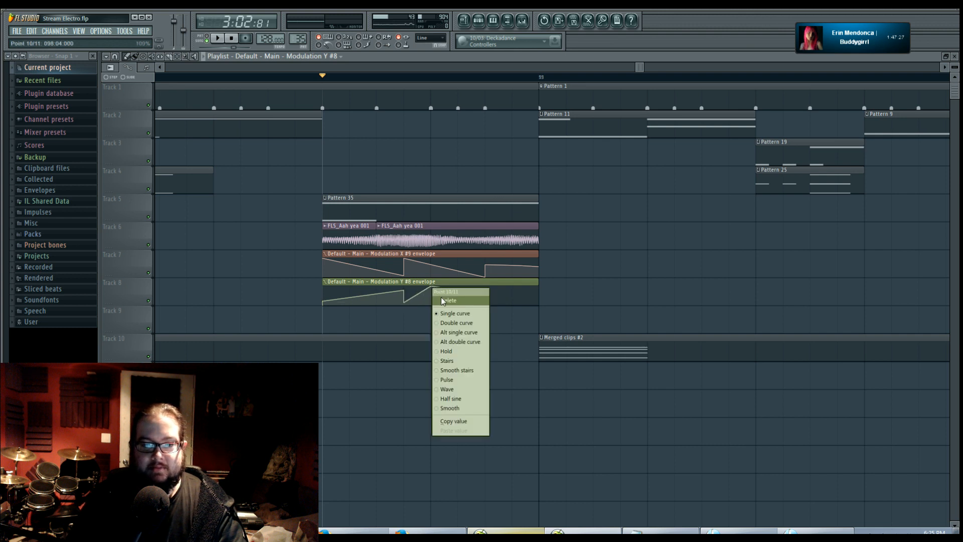
click(442, 299)
drag(486, 301, 487, 290)
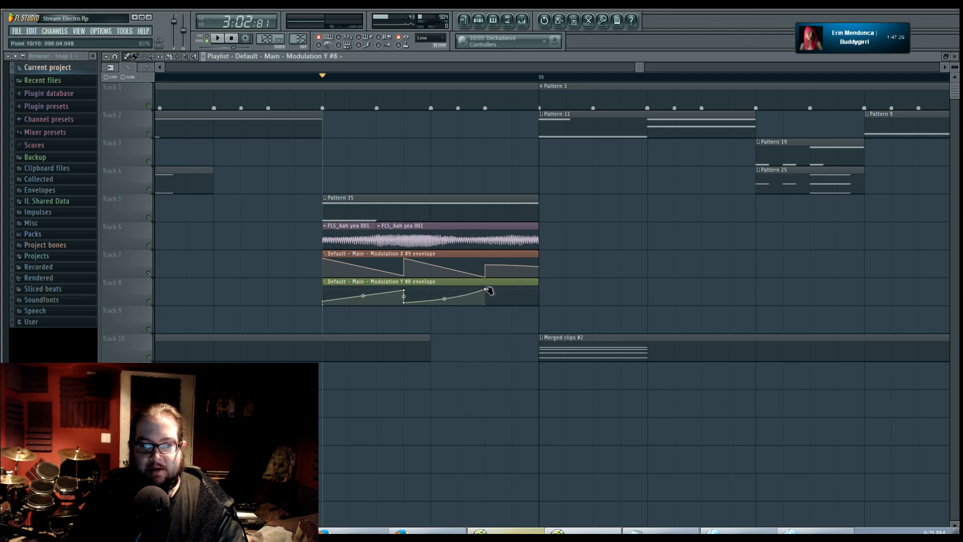
click(536, 295)
key(space)
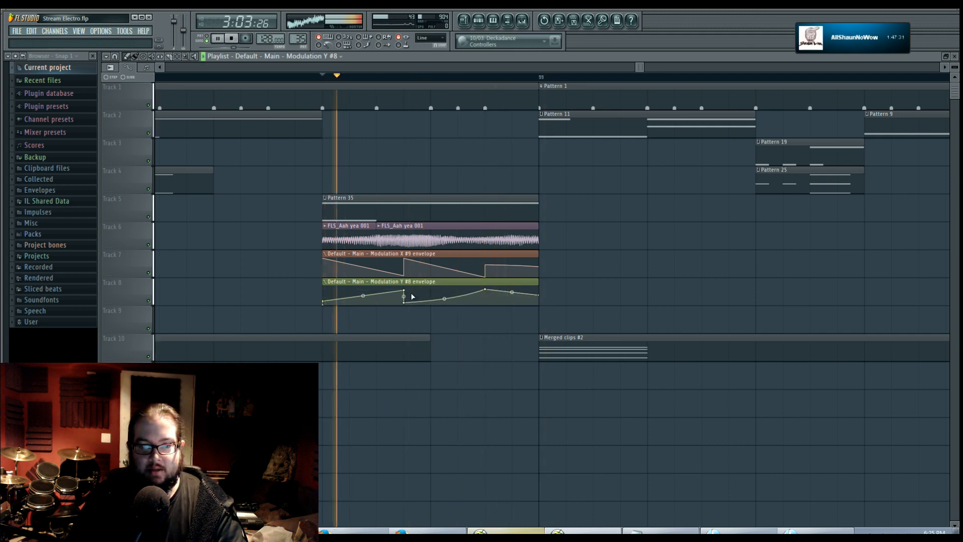
key(space)
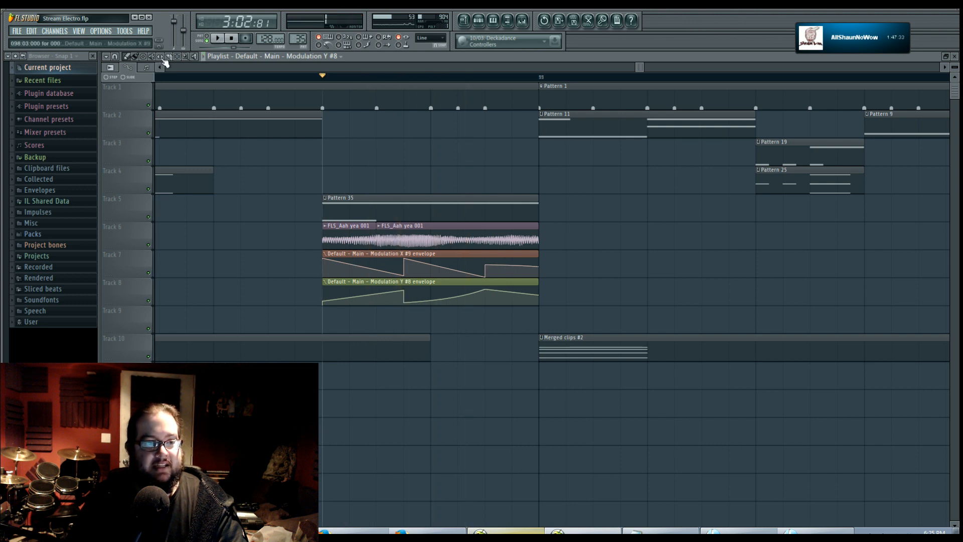
Step: Try to stretch the two FLS_Aah yea 001 clips on Track 6 by shifting the boundary between them
mouse_move(378, 237)
mouse_down()
mouse_move(420, 238)
mouse_move(366, 234)
mouse_move(404, 238)
mouse_move(375, 235)
mouse_up()
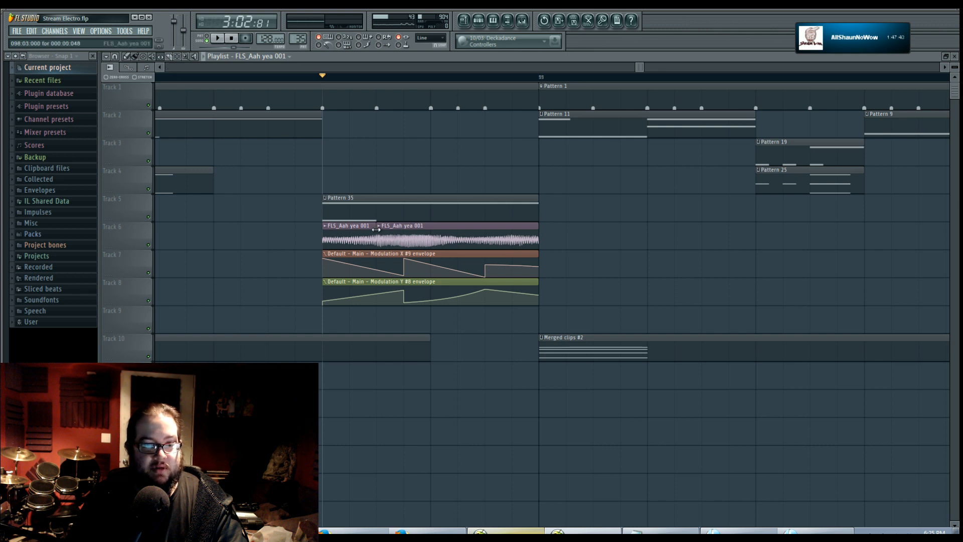
drag(390, 238, 538, 240)
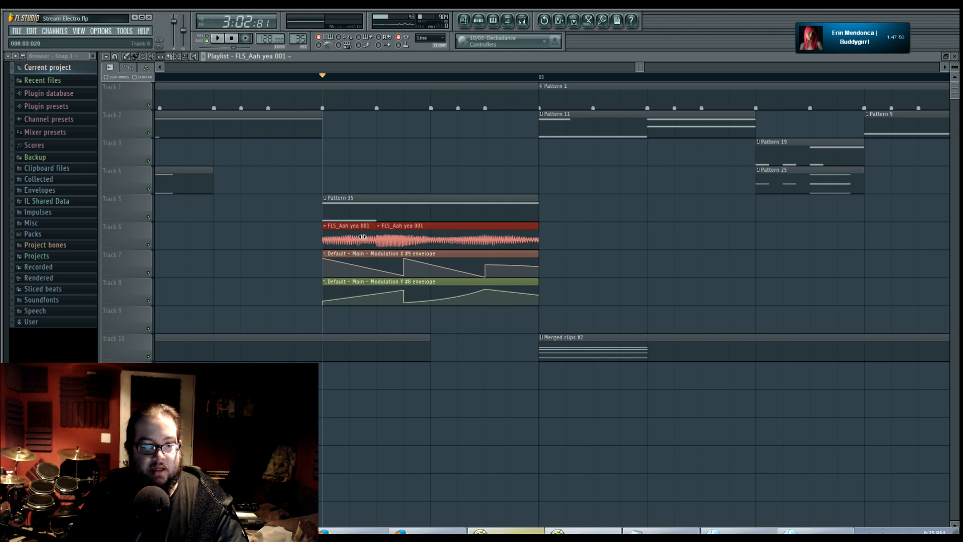
ctrl+click(279, 236)
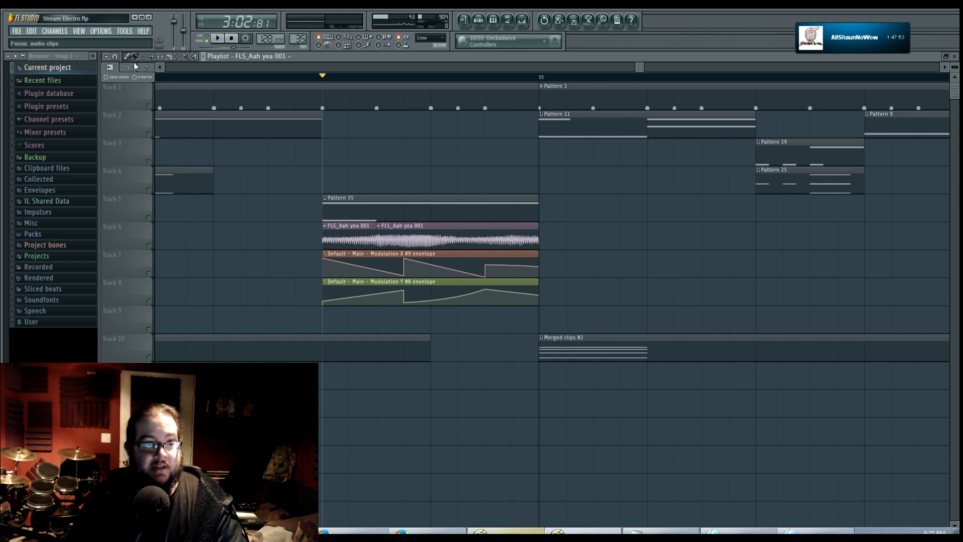
mouse_move(377, 234)
mouse_down()
mouse_move(465, 233)
mouse_move(379, 230)
mouse_up()
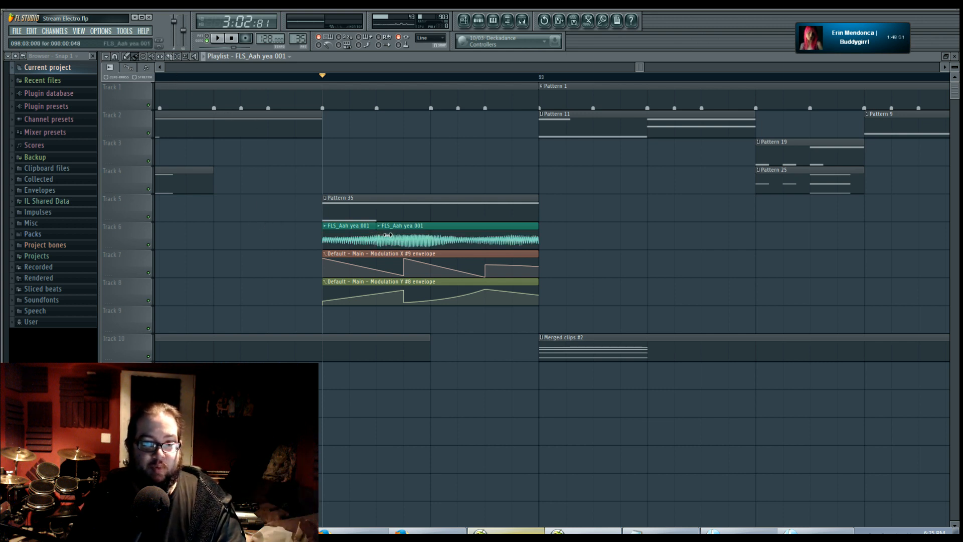
mouse_move(388, 235)
mouse_down()
mouse_move(491, 234)
mouse_move(371, 233)
mouse_move(459, 234)
mouse_move(384, 233)
mouse_up()
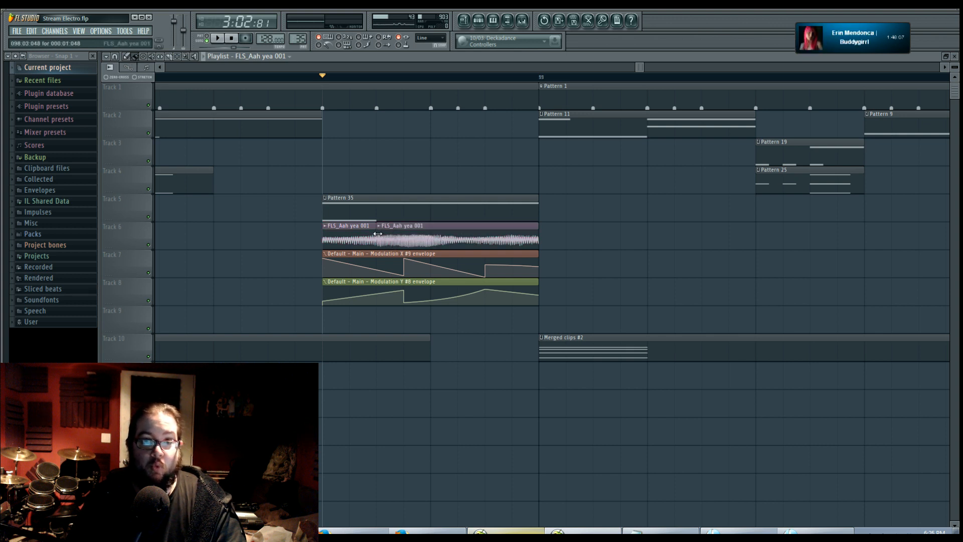
mouse_move(369, 236)
mouse_down()
mouse_move(427, 235)
mouse_move(380, 233)
mouse_up()
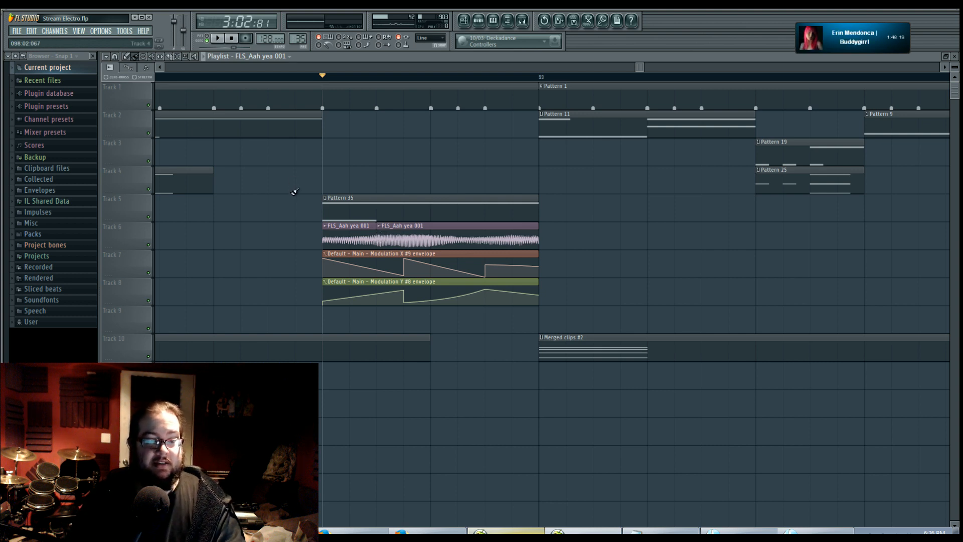
Step: Make both vocal clips unique as samples, saving the second as FLS_Aah yea 001 - Part_1 and the first as FLS_Aah yea 001 - Part_2
click(384, 230)
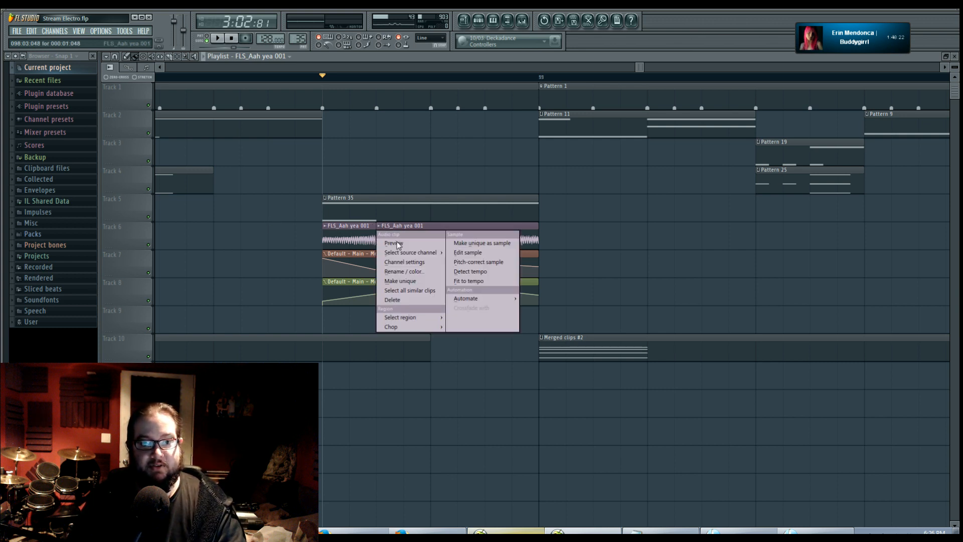
click(500, 241)
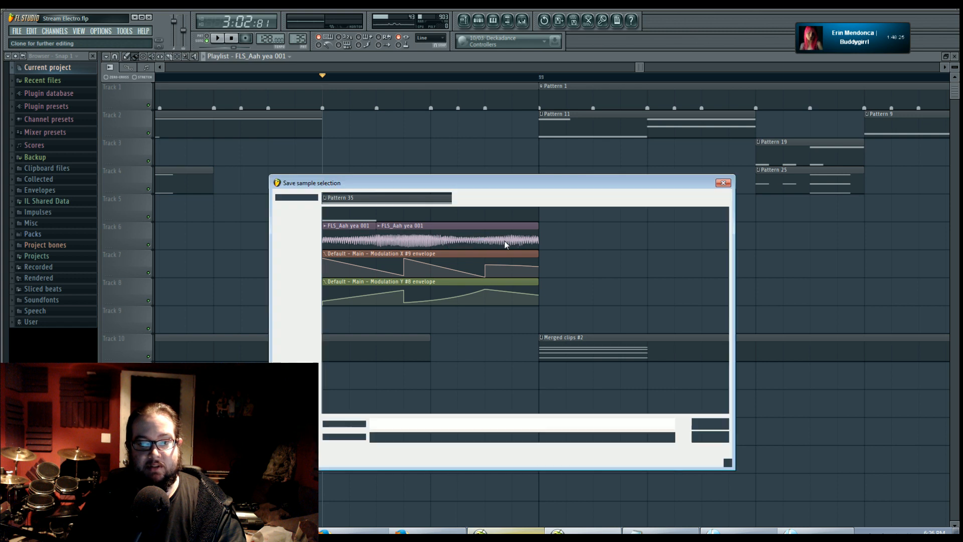
click(709, 424)
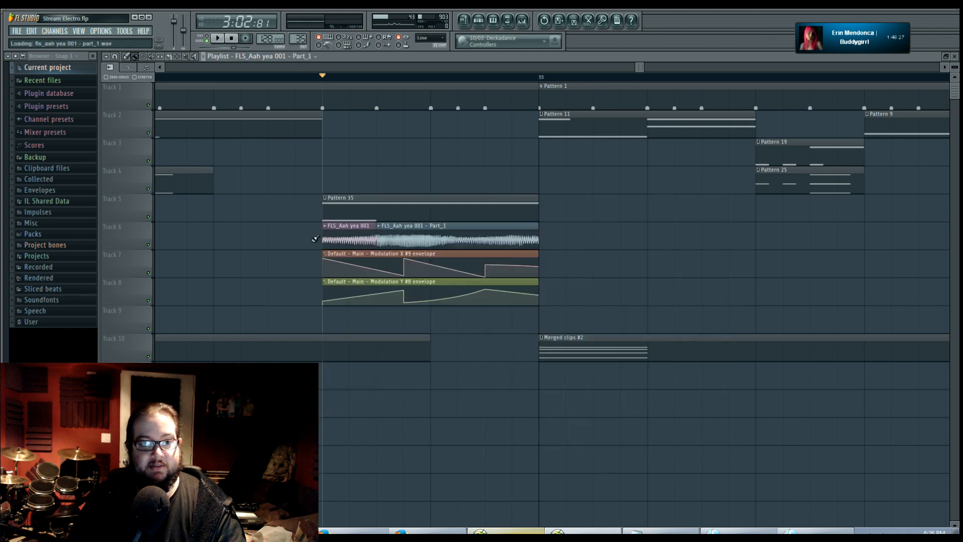
click(325, 227)
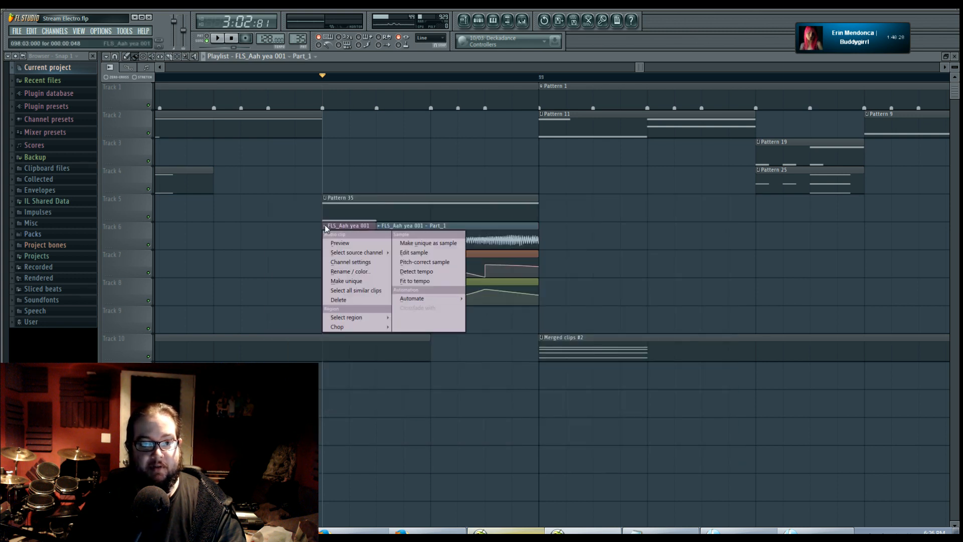
click(428, 243)
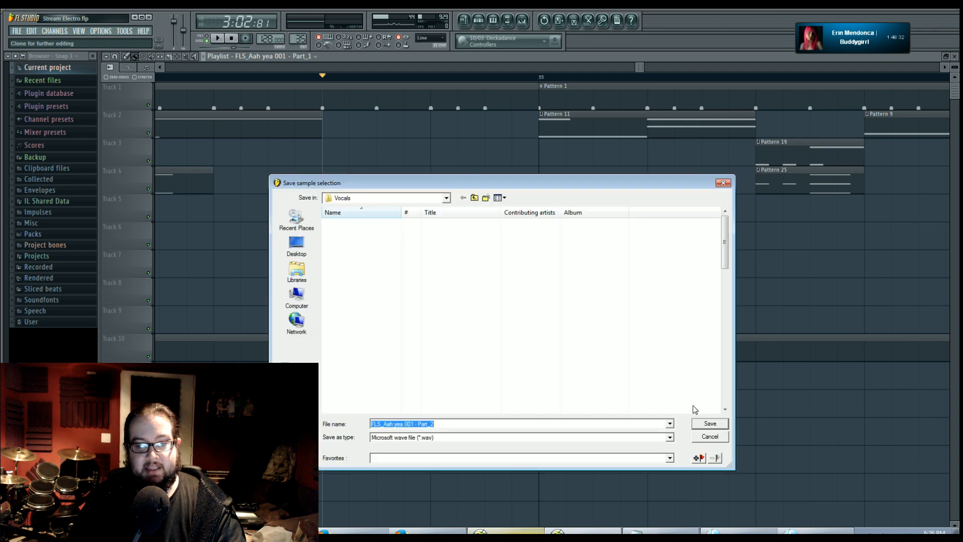
key(Return)
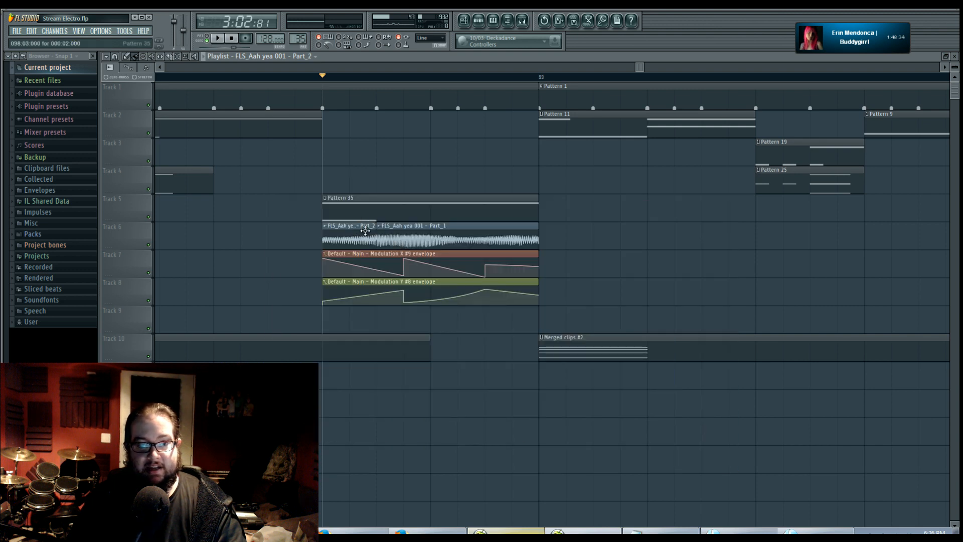
Step: Enable stretching when resizing audio clips and set the time stretching of the Part_1 and Part_2 samples to Pro default
click(139, 78)
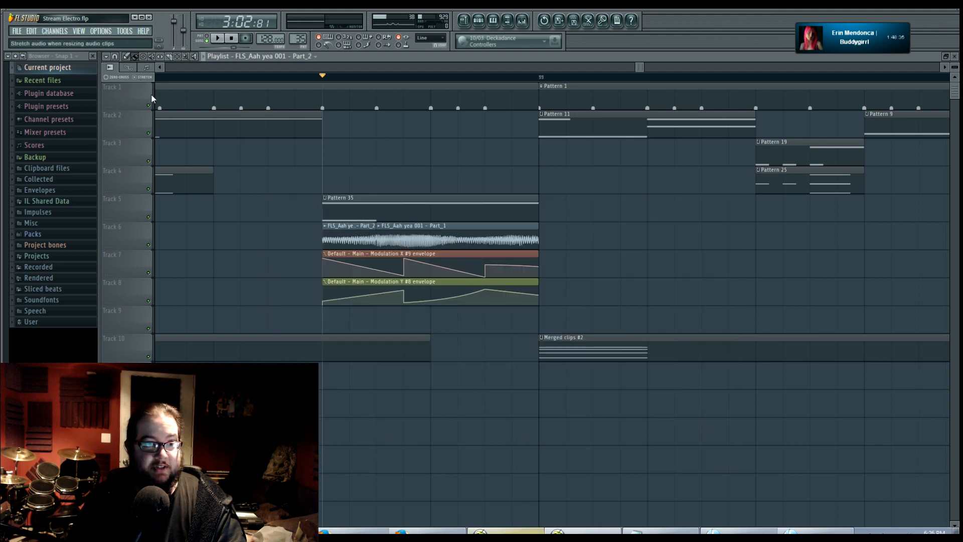
mouse_move(378, 236)
mouse_down()
mouse_move(497, 234)
mouse_move(343, 232)
mouse_move(411, 234)
mouse_move(369, 235)
mouse_up()
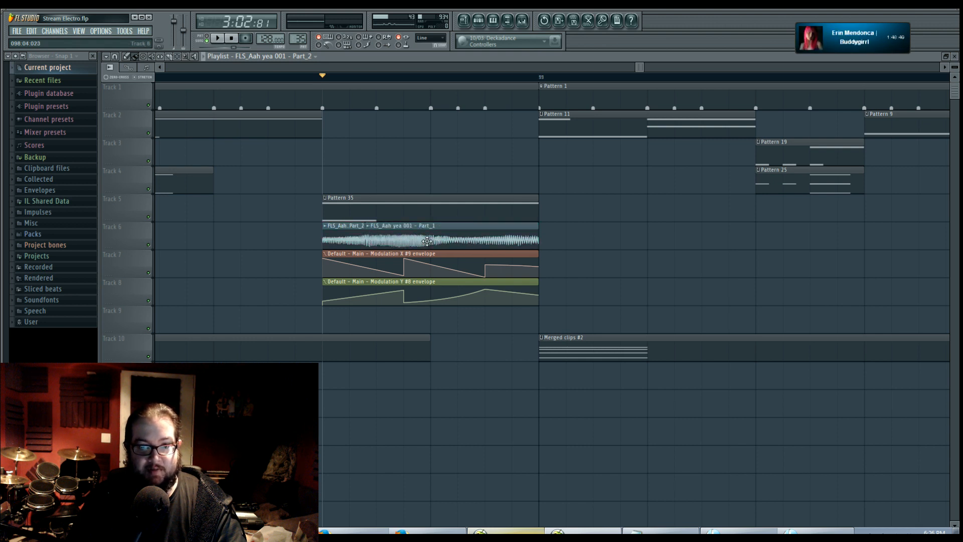
double_click(432, 237)
scroll(808, 248, down, 1)
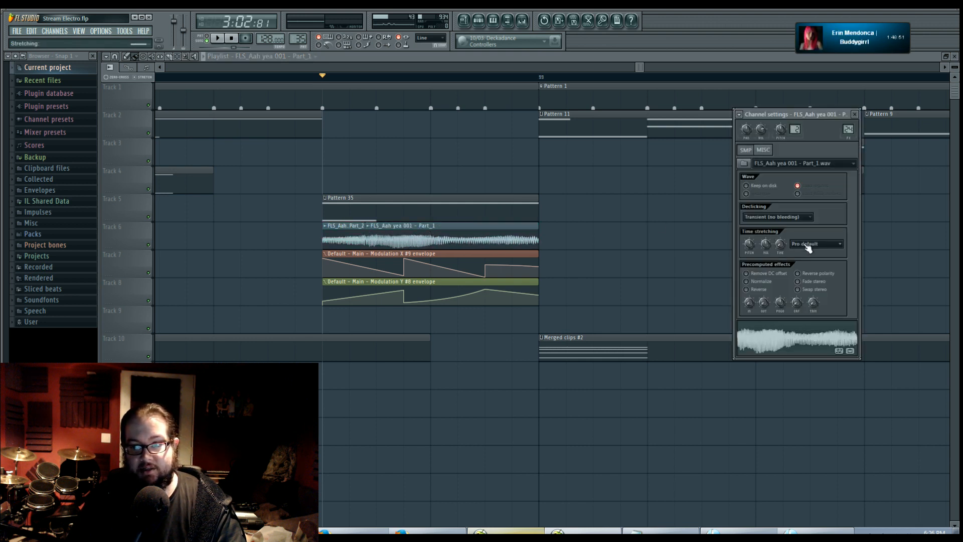
double_click(333, 235)
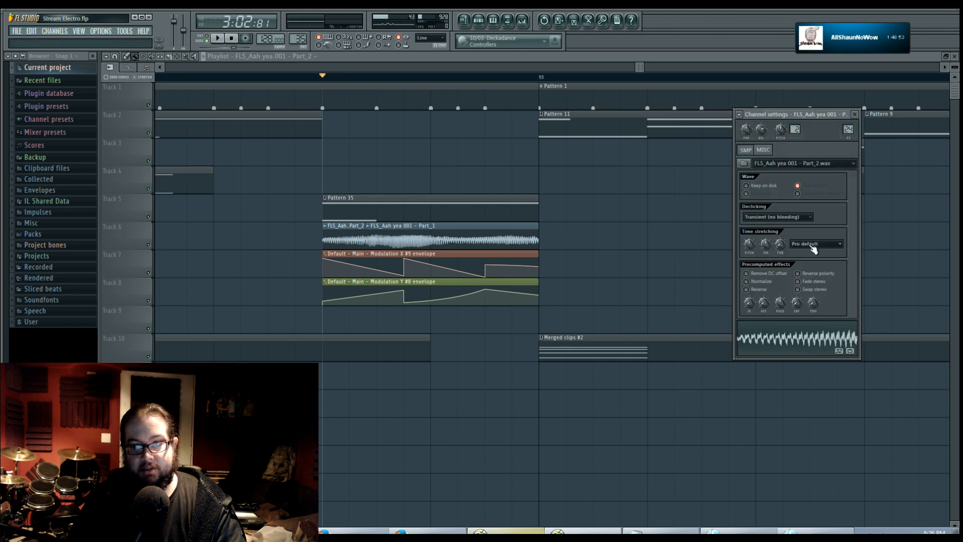
Step: Shift the boundary between the vocal clips so Part_2 stretches to a length of 000:00:065, and play back from 98:03
drag(370, 235, 396, 235)
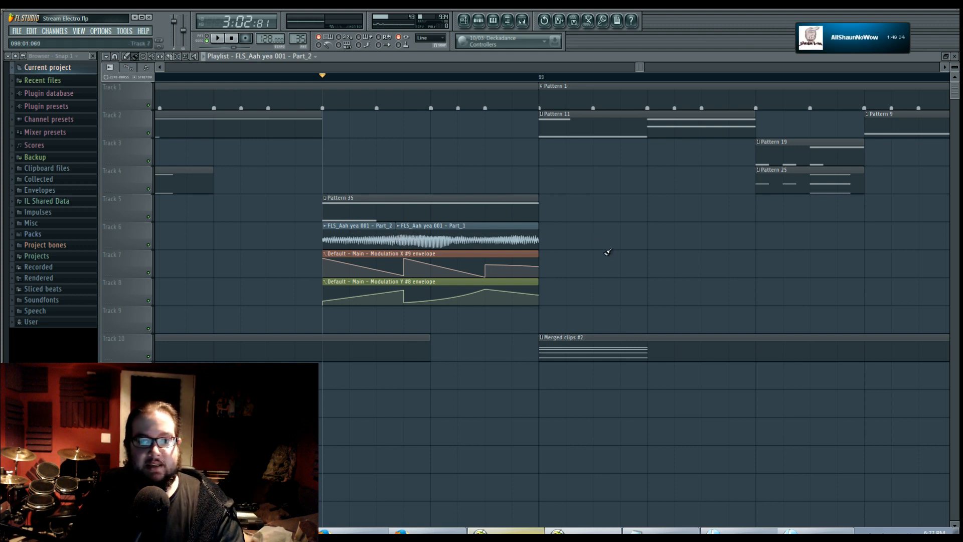
mouse_move(382, 182)
mouse_down()
mouse_move(423, 185)
mouse_move(379, 185)
mouse_up()
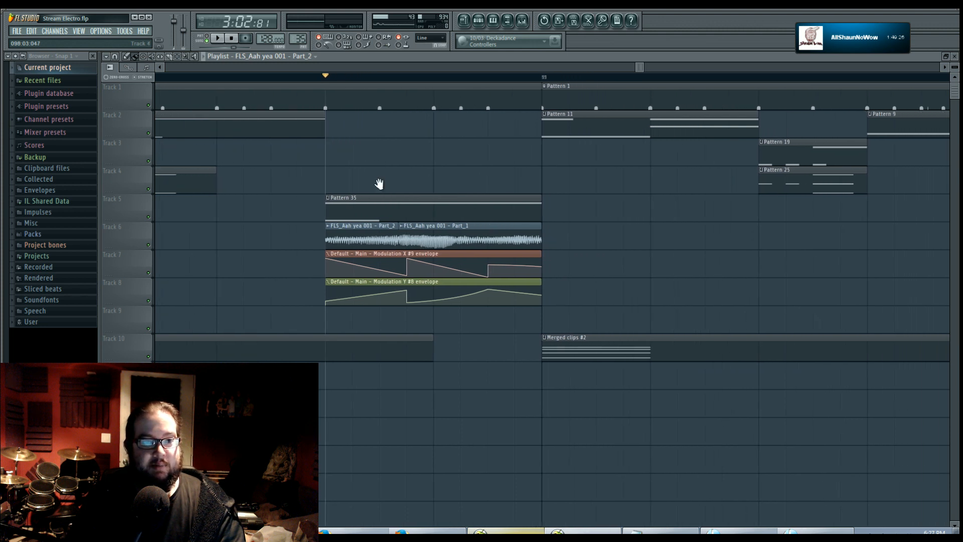
key(space)
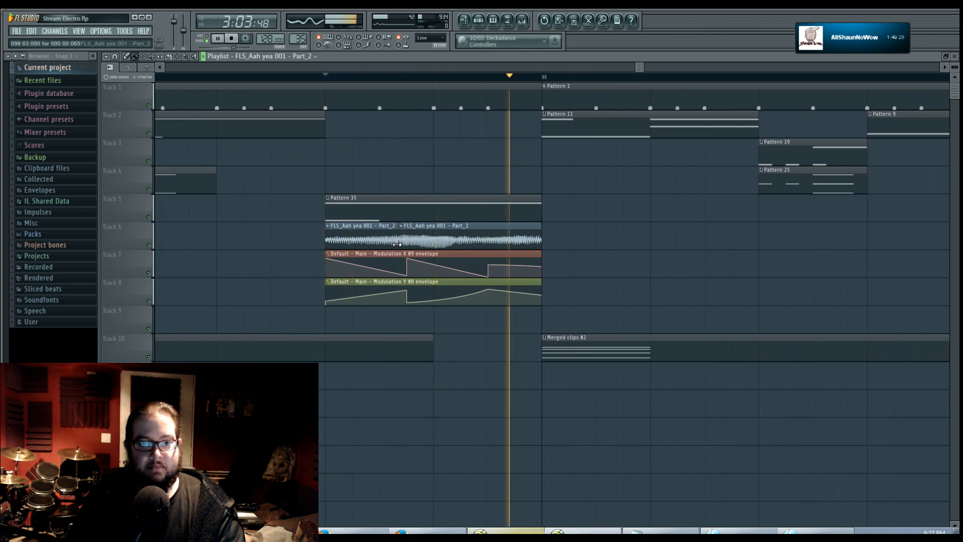
Step: Make Pattern 35 on Track 5 unique and lengthen its D1 note to the first break in the Modulation envelopes below
key(space)
click(329, 202)
click(369, 209)
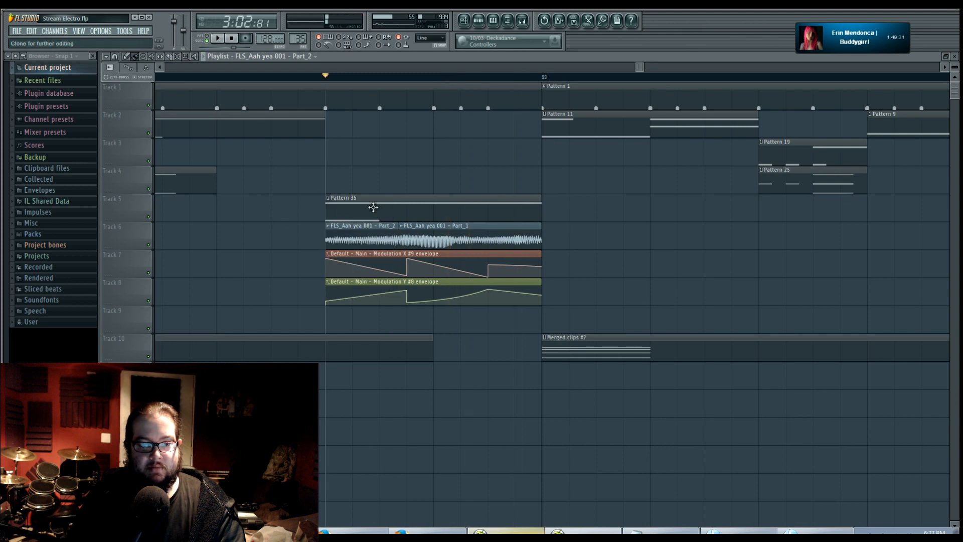
drag(136, 336, 160, 338)
key(ctrl+a)
key(space)
ctrl+click(181, 329)
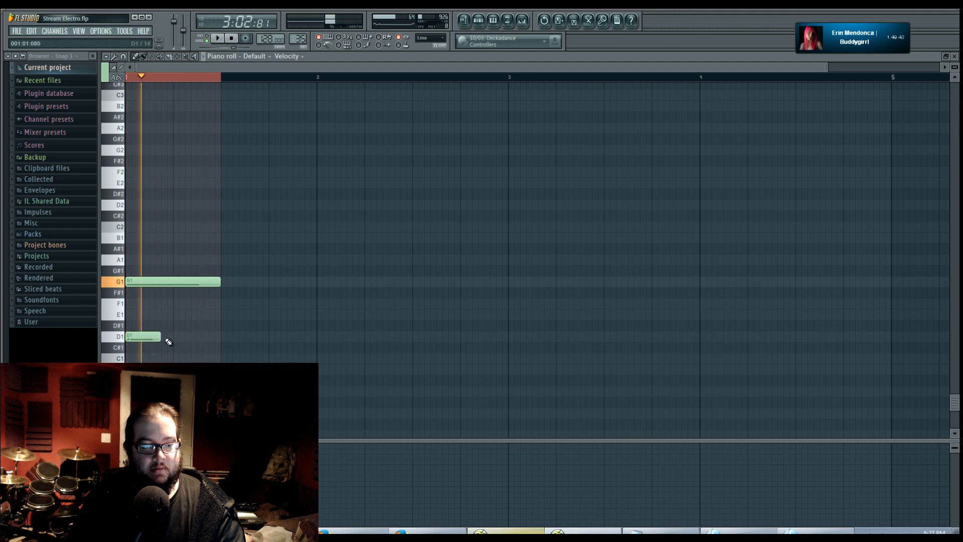
click(464, 21)
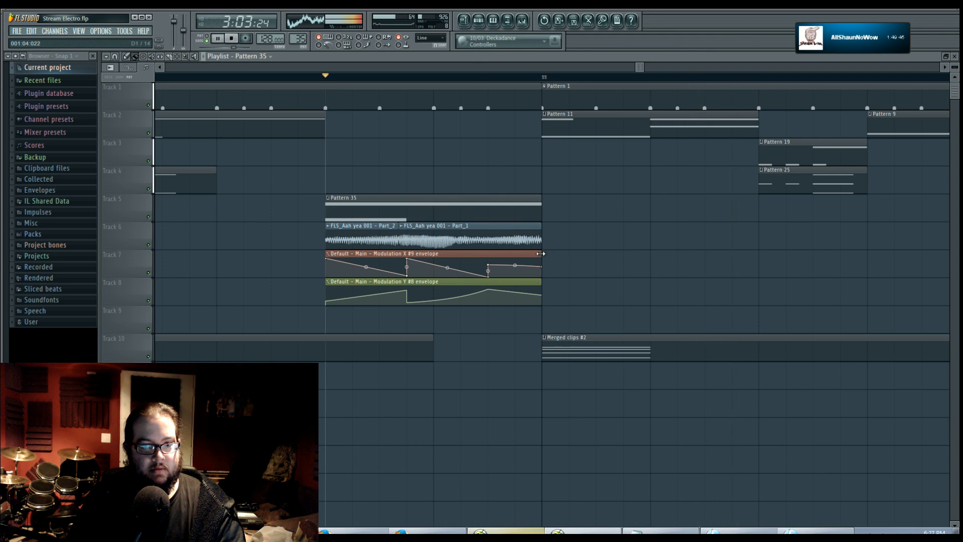
key(space)
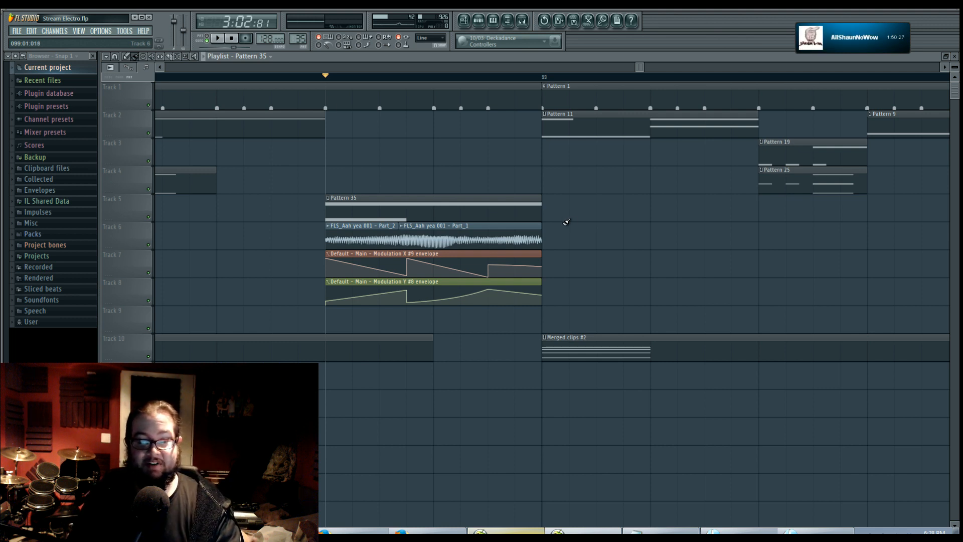
Step: Look over the repeated fills on Tracks 5 to 8 from bar 97 onward and return to the one before bar 99
scroll(563, 228, down, 5)
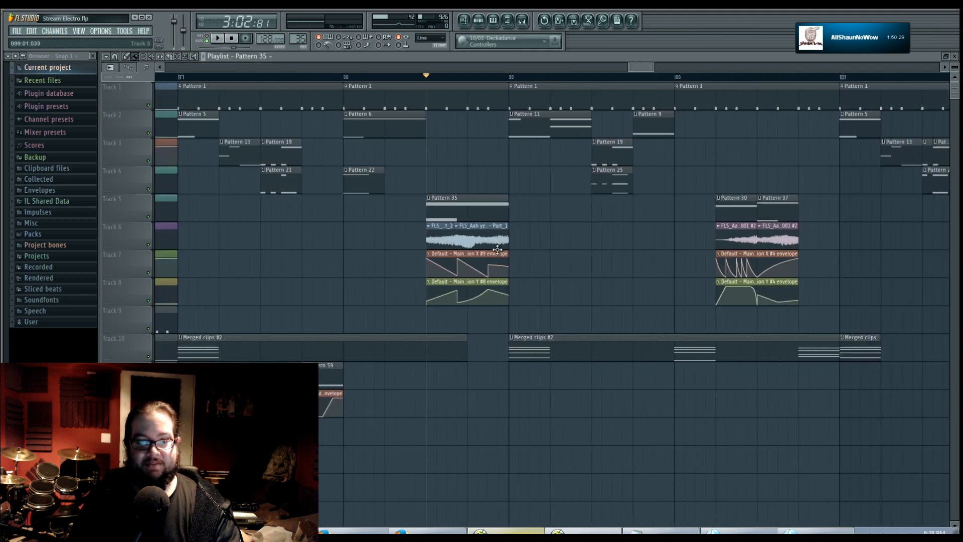
scroll(497, 250, down, 1)
scroll(531, 222, down, 5)
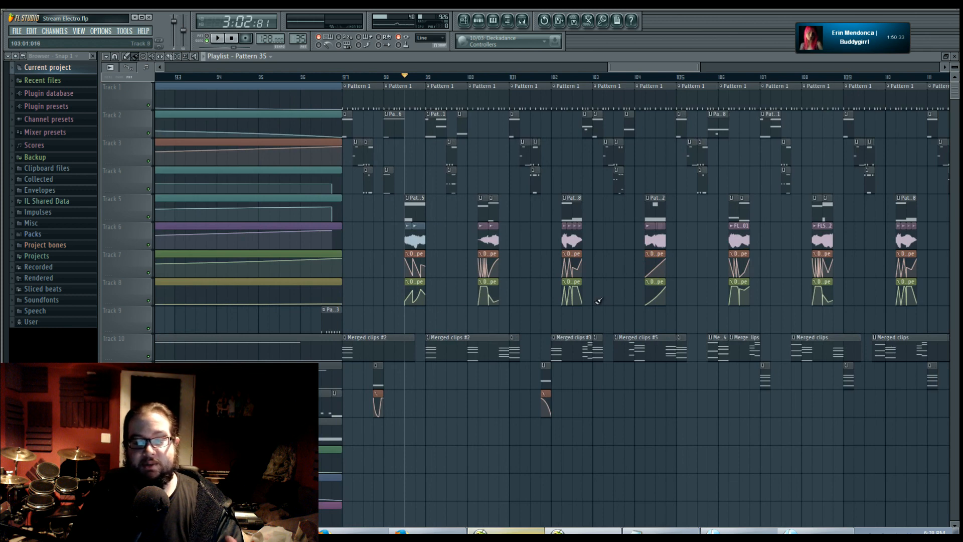
mouse_move(619, 301)
mouse_down()
mouse_move(410, 305)
mouse_move(559, 318)
mouse_move(519, 317)
mouse_up()
drag(356, 314, 436, 320)
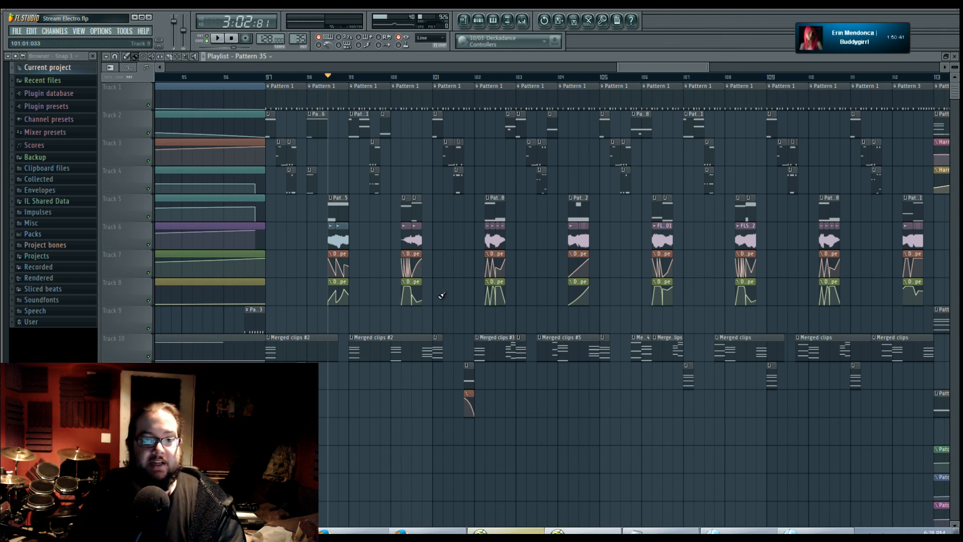
scroll(338, 304, up, 8)
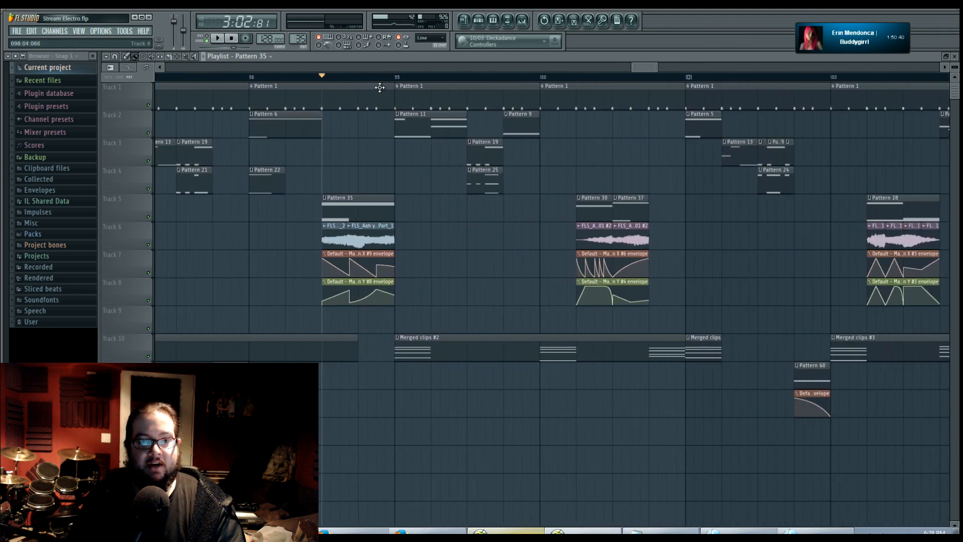
drag(415, 214, 513, 244)
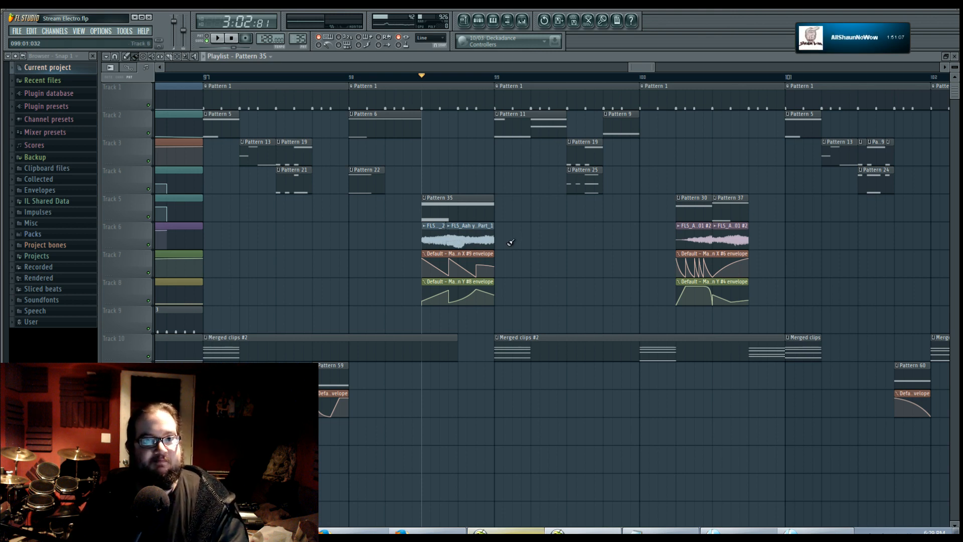
scroll(507, 251, down, 3)
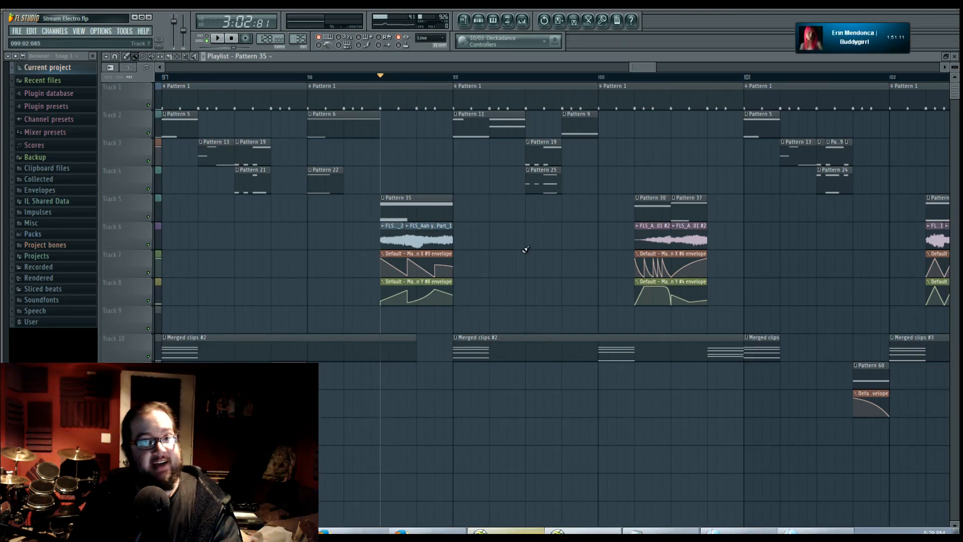
scroll(482, 242, down, 2)
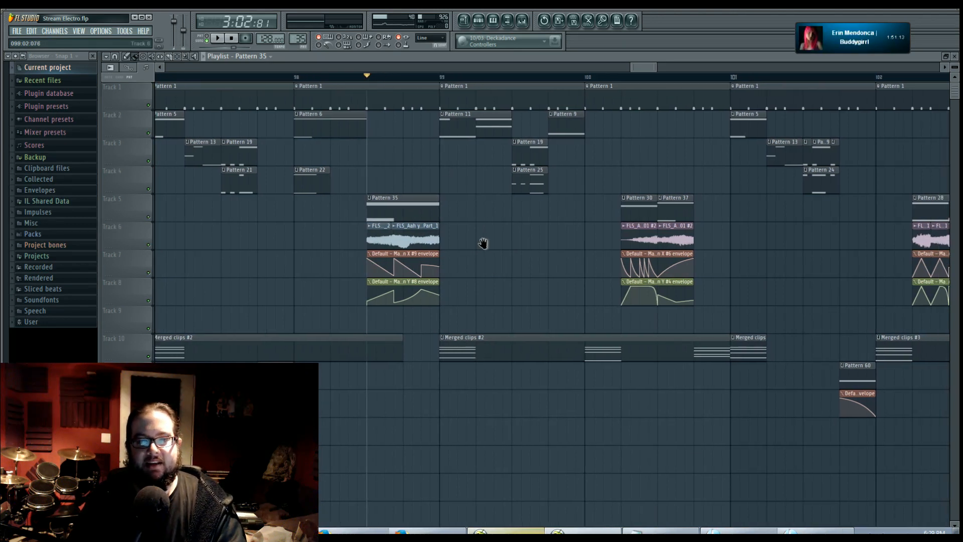
scroll(493, 251, down, 4)
scroll(415, 266, up, 6)
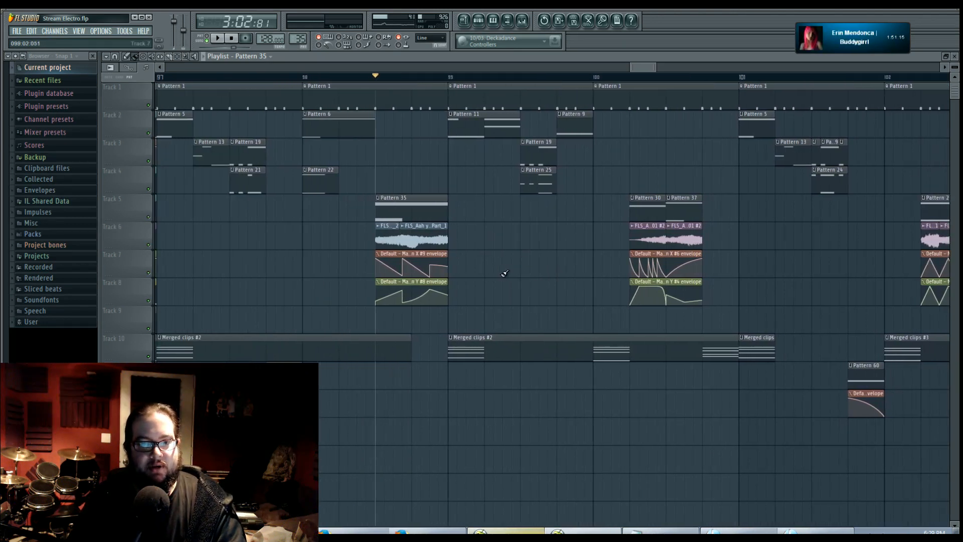
Step: Play back the arrangement from 98:03 through the fill at bar 100
key(space)
scroll(501, 266, down, 2)
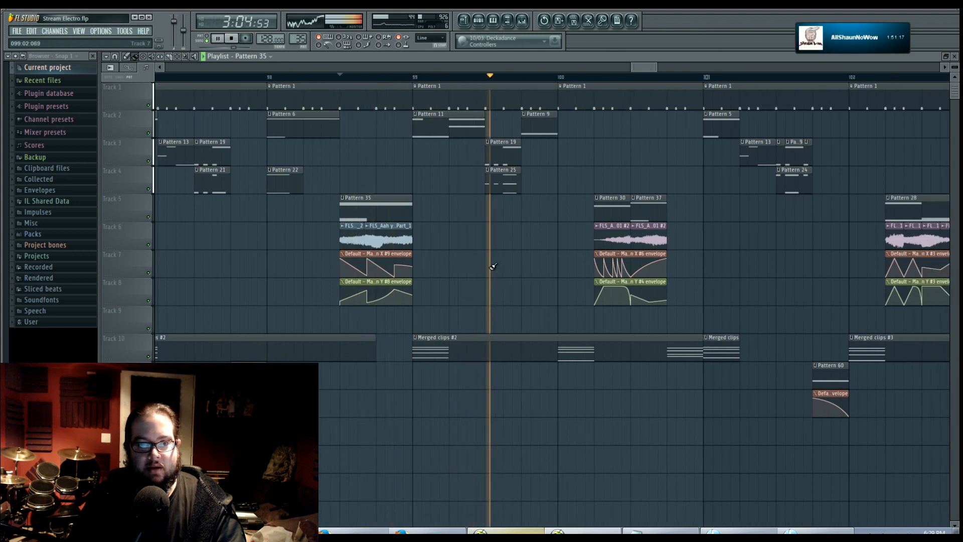
scroll(502, 271, down, 4)
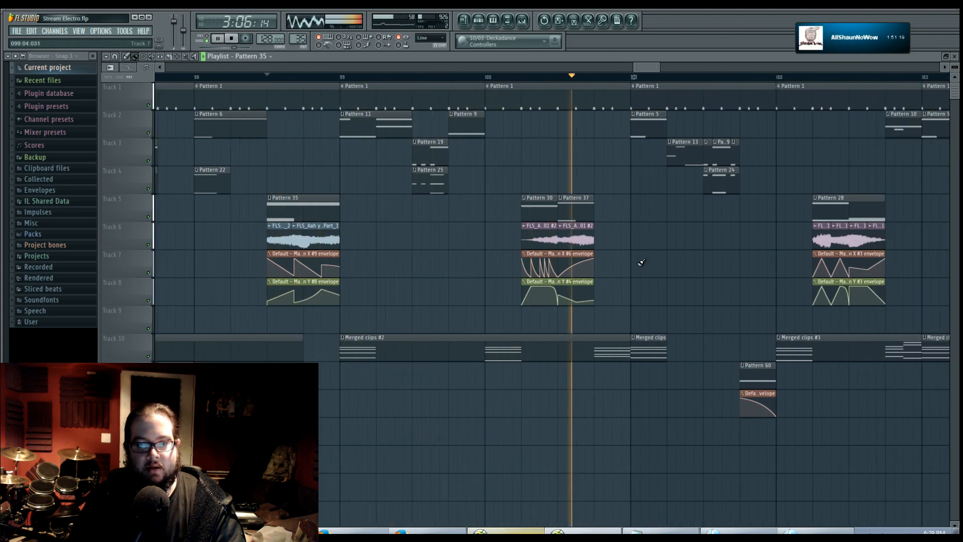
scroll(552, 325, down, 2)
key(space)
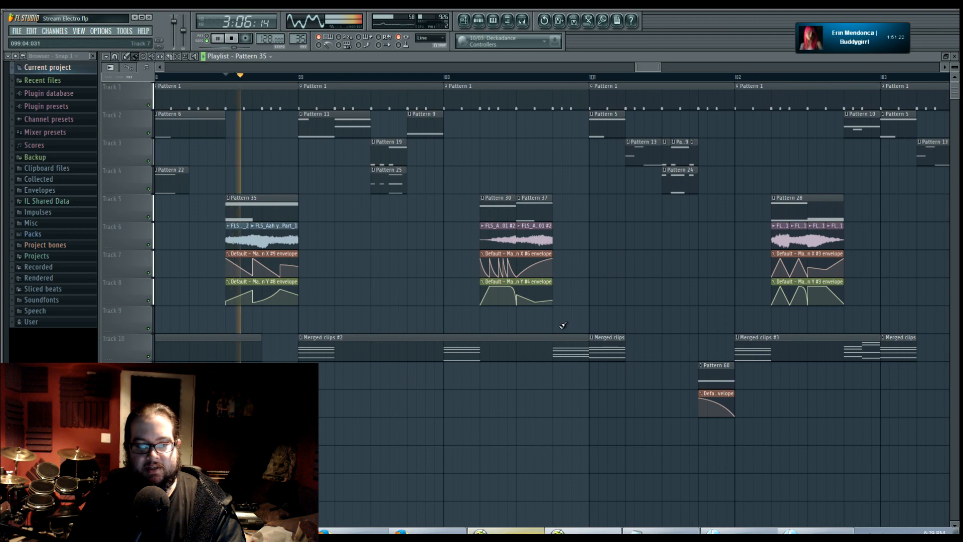
Step: Make the Merged clips #2 clip at bar 99 on Track 10 unique and open its chords channel in the piano roll
click(305, 335)
click(346, 392)
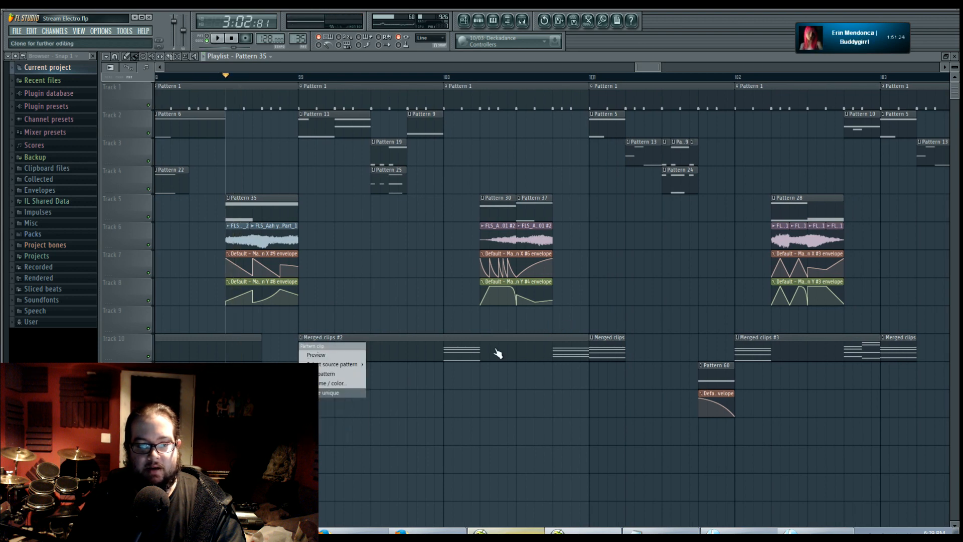
double_click(499, 346)
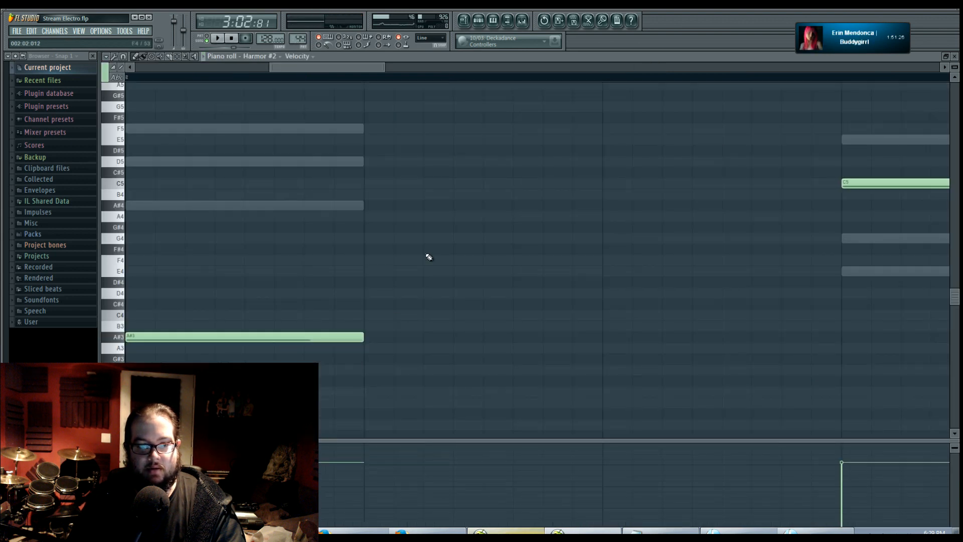
scroll(466, 257, down, 3)
right_click(588, 242)
right_click(588, 242)
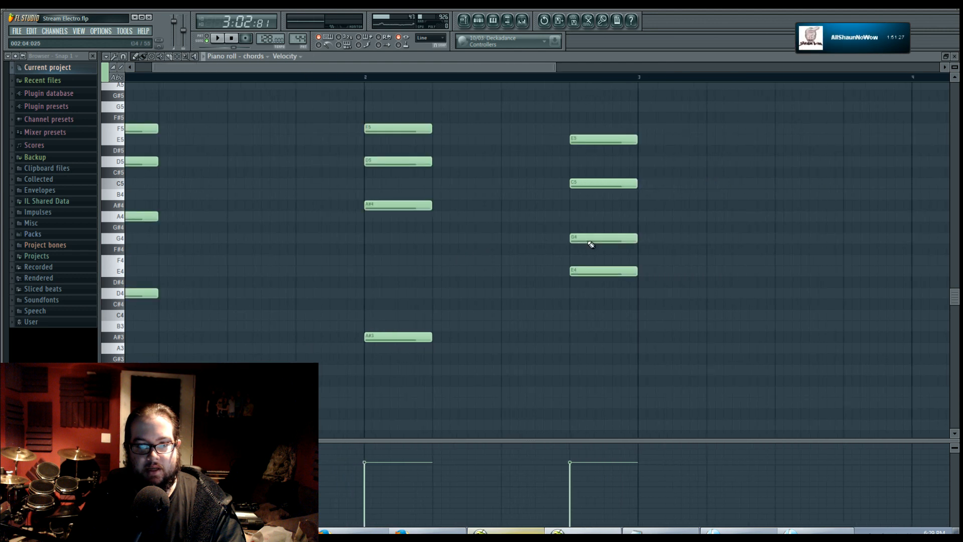
scroll(630, 185, up, 4)
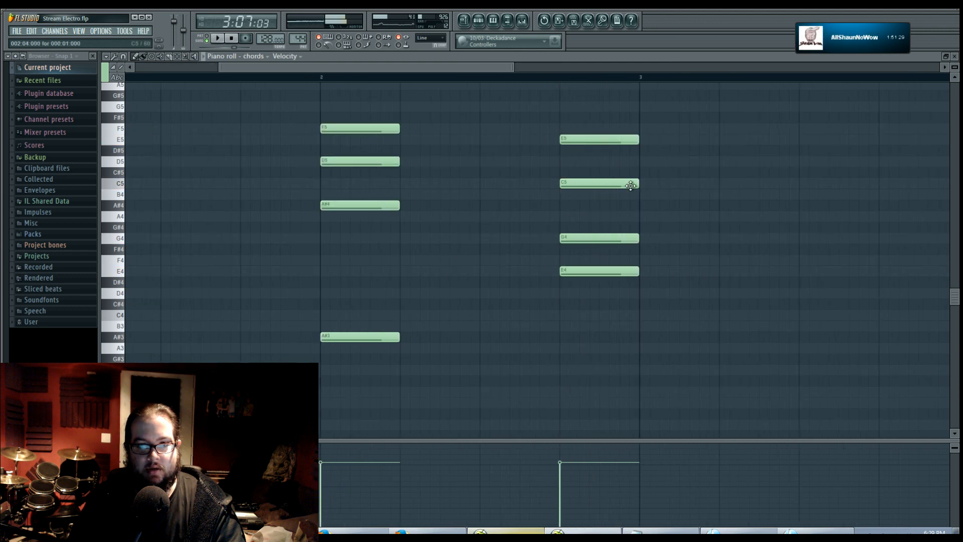
Step: Turn the chord before bar 3 into a rising arpeggio of E4, G4, C5 and E5, each 000:00:024 long
drag(639, 272, 560, 272)
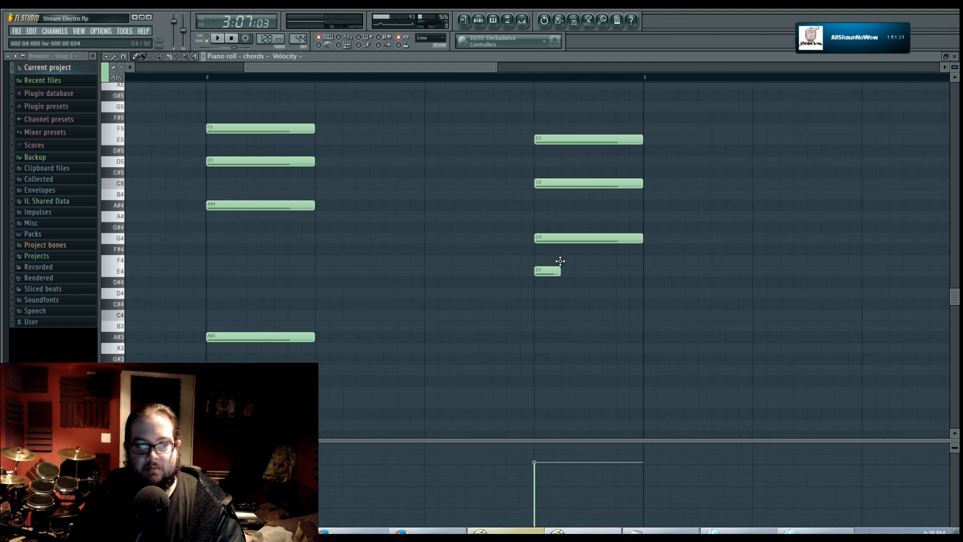
drag(642, 239, 589, 239)
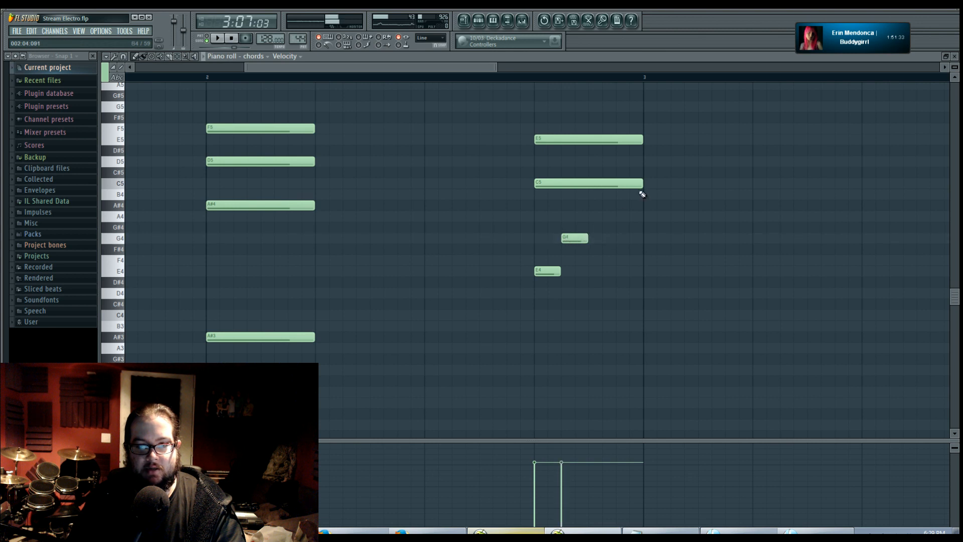
drag(641, 184, 594, 185)
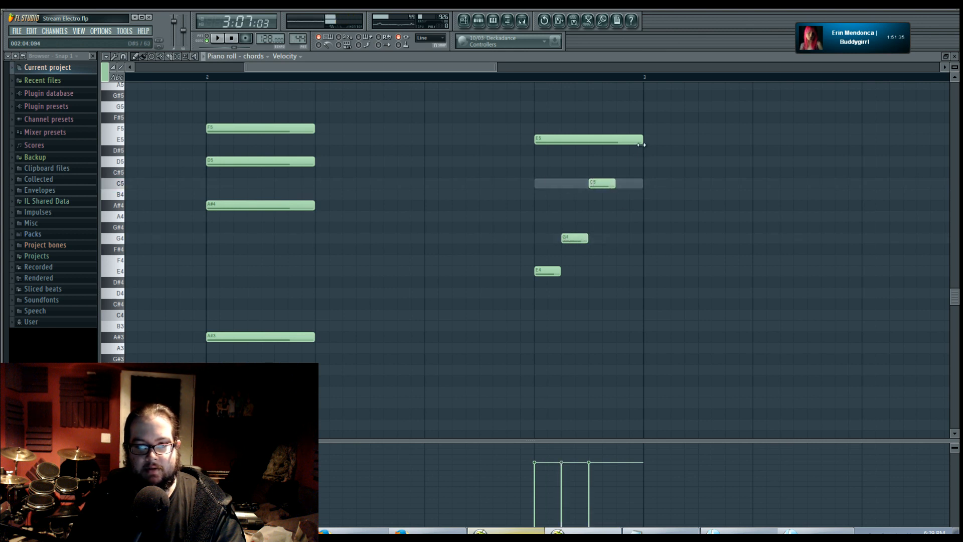
mouse_move(641, 140)
mouse_down()
mouse_move(548, 145)
mouse_move(637, 142)
mouse_up()
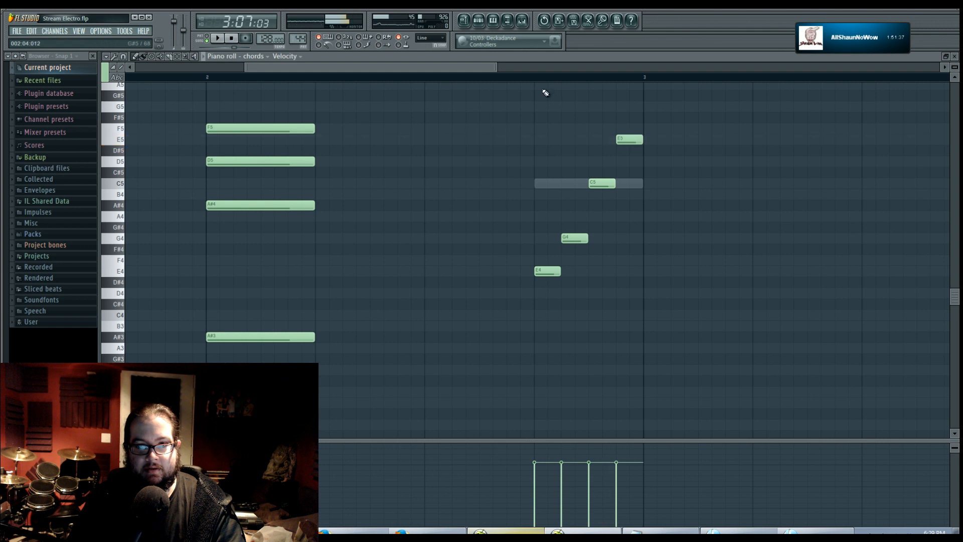
Step: Play back the arpeggio, also starting from the chord at bar 2
click(536, 77)
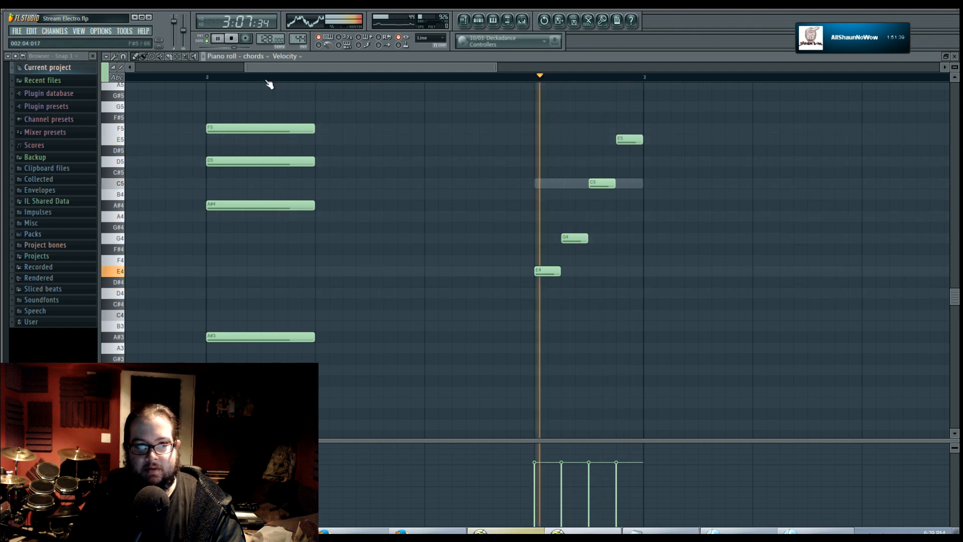
click(209, 78)
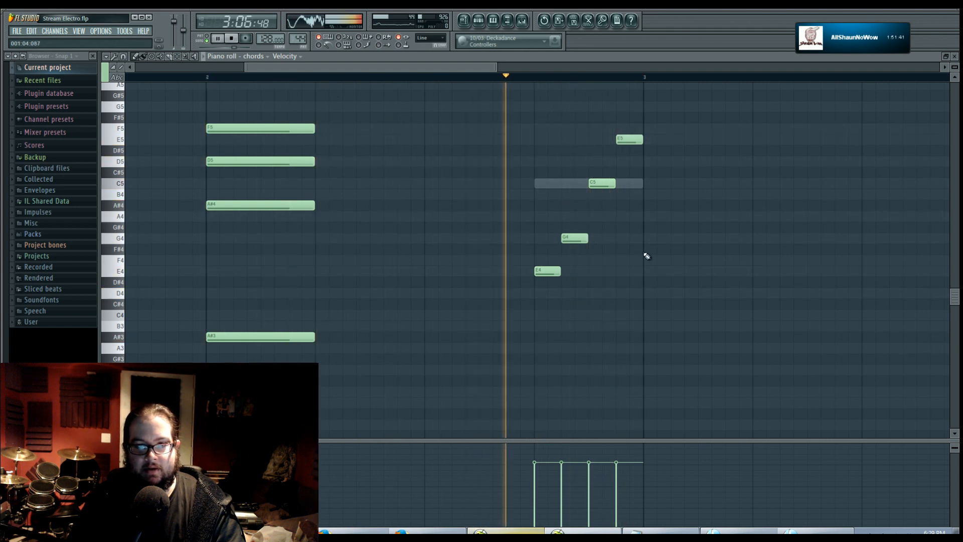
key(space)
Step: Duplicate the four arpeggio notes one octave higher, starting at E5, and play back the doubled phrase
drag(648, 305, 668, 378)
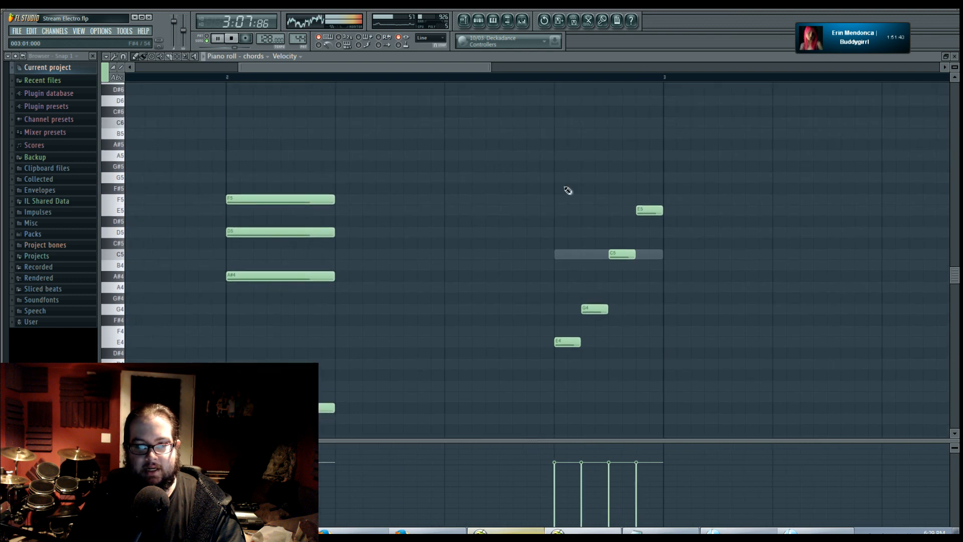
drag(552, 186, 735, 385)
drag(577, 352, 569, 214)
key(space)
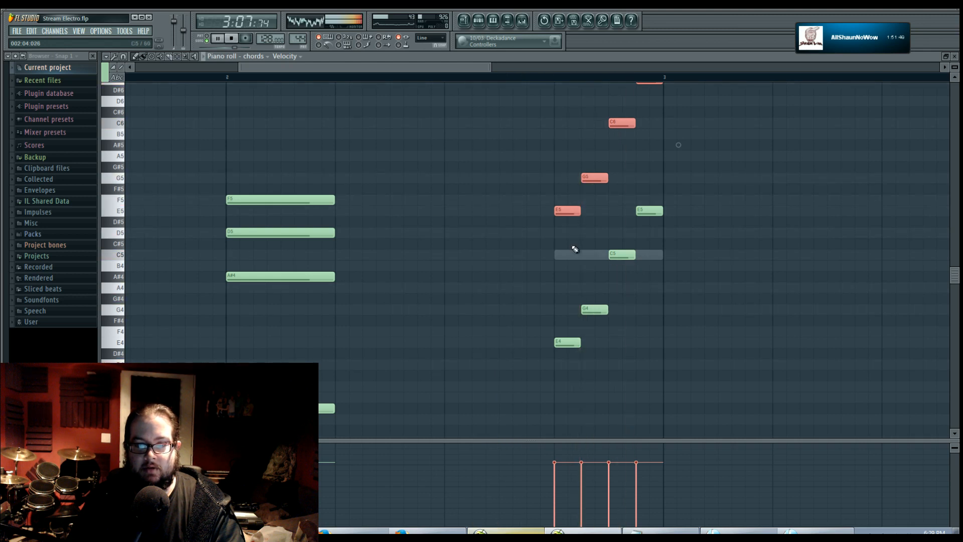
key(space)
scroll(586, 250, up, 2)
ctrl+click(733, 229)
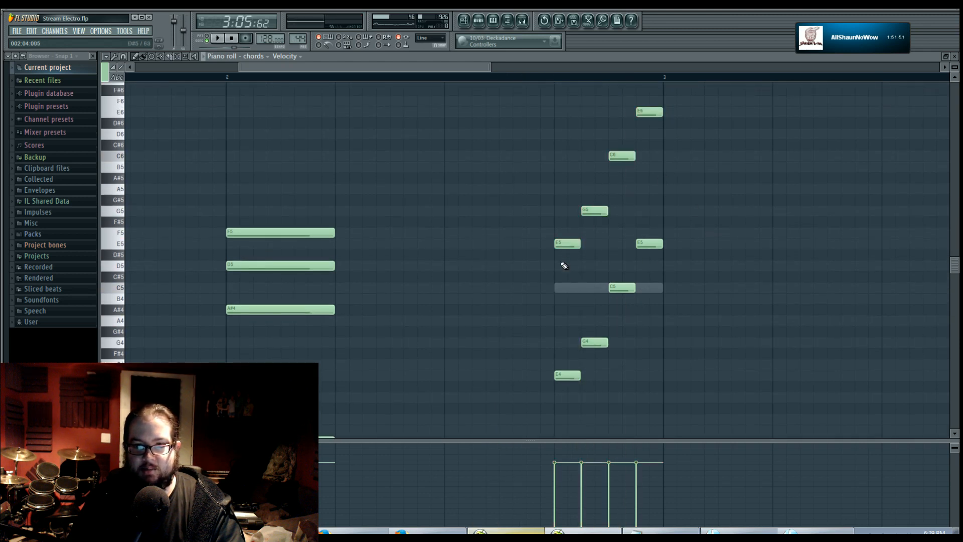
Step: Rework the upper arpeggio notes into a harmony of G4, E5, G5 and A5, and play it back
drag(564, 245, 569, 342)
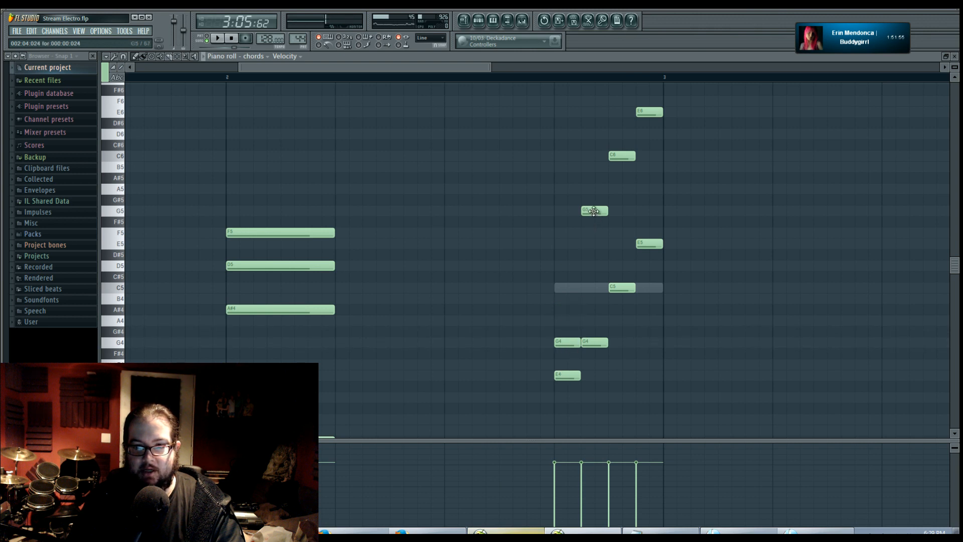
drag(594, 210, 595, 245)
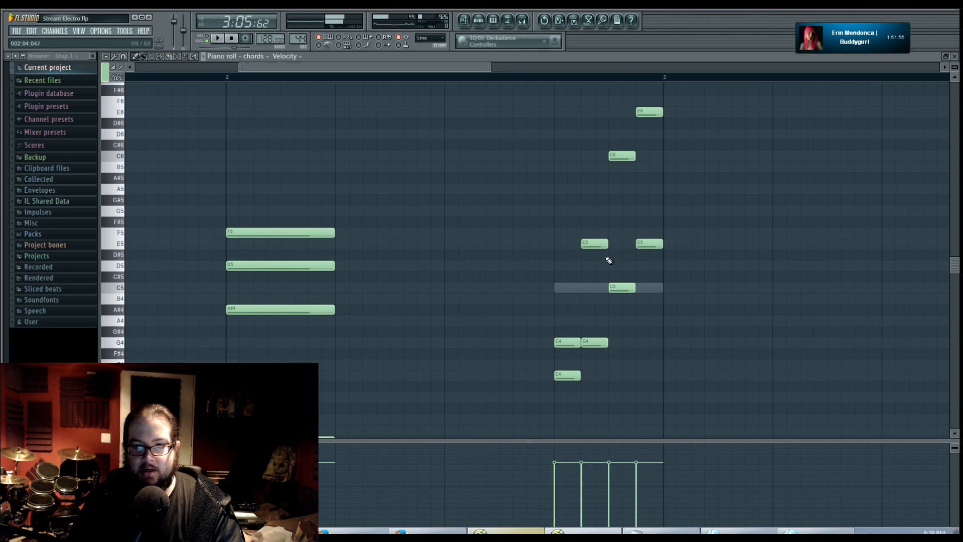
right_click(620, 157)
click(612, 213)
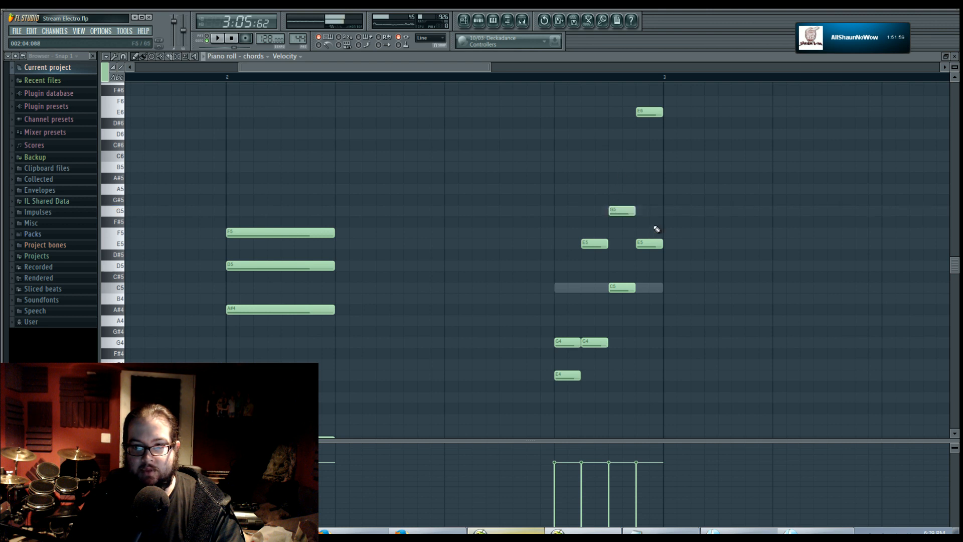
right_click(643, 115)
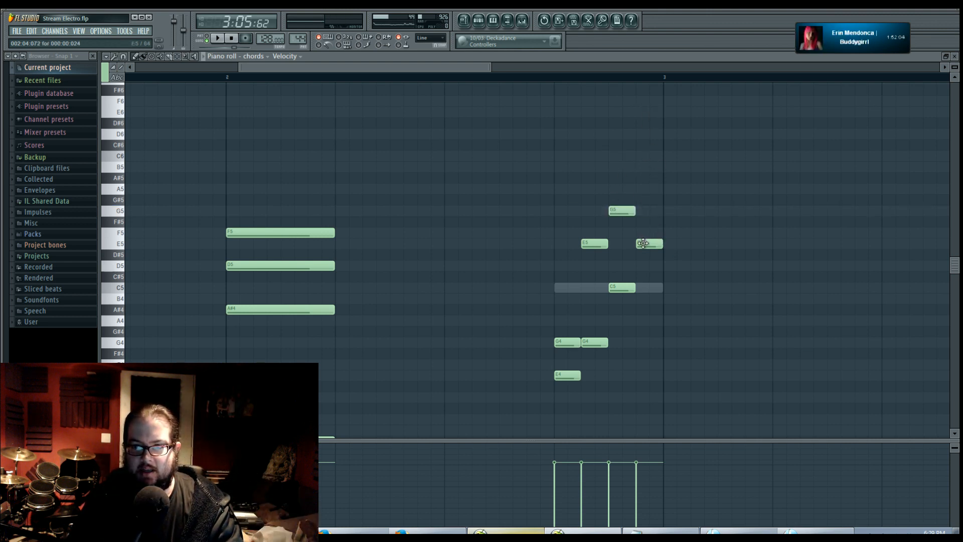
click(640, 191)
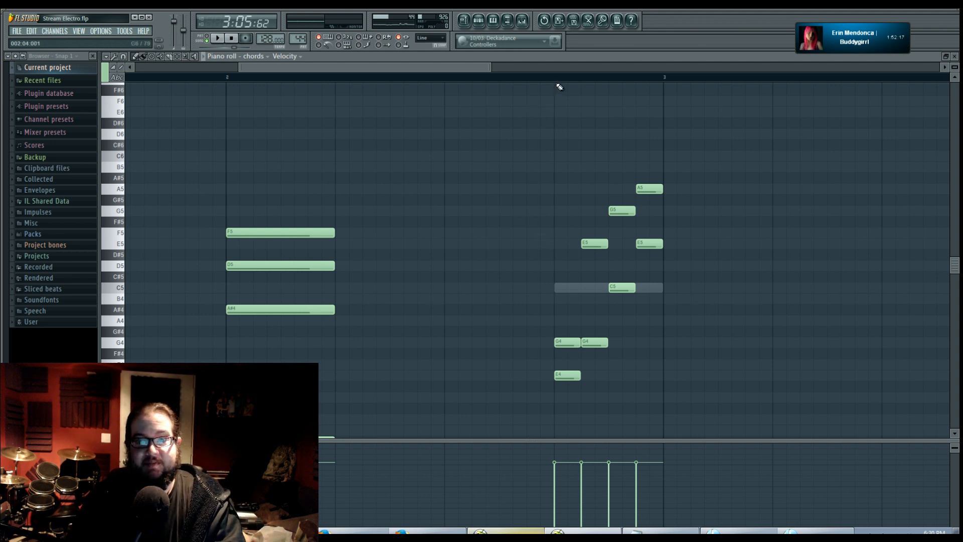
key(space)
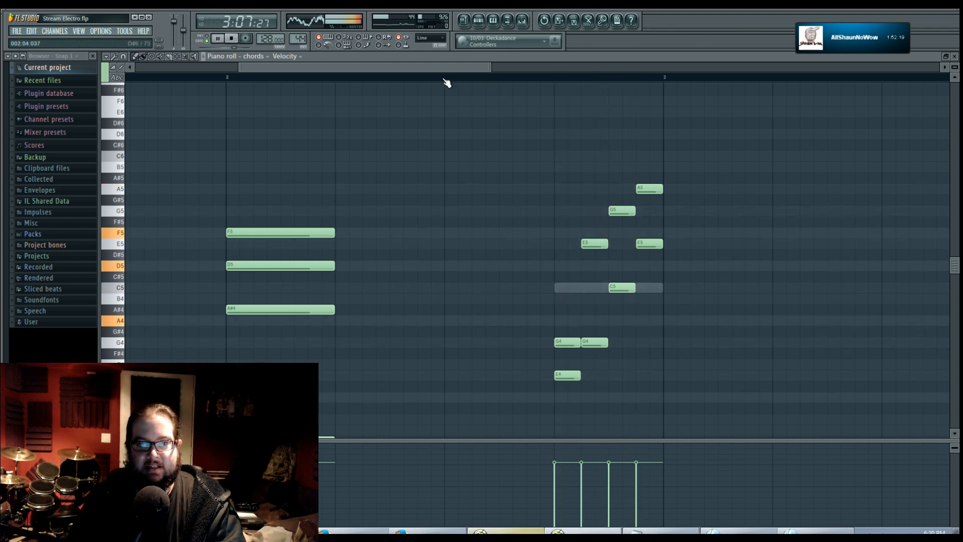
key(space)
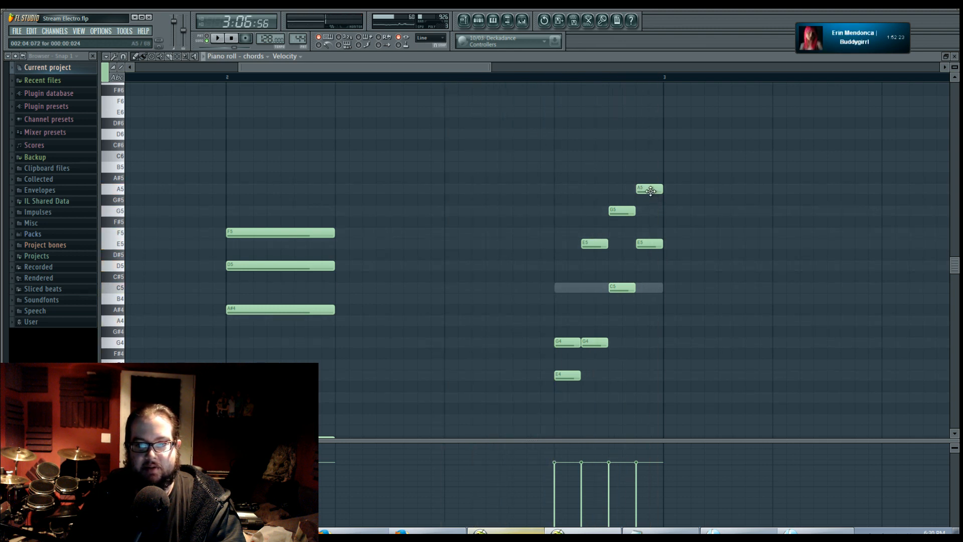
Step: Raise the last top note of the arpeggio before bar 3 to C6, and play back the phrase
click(647, 167)
key(space)
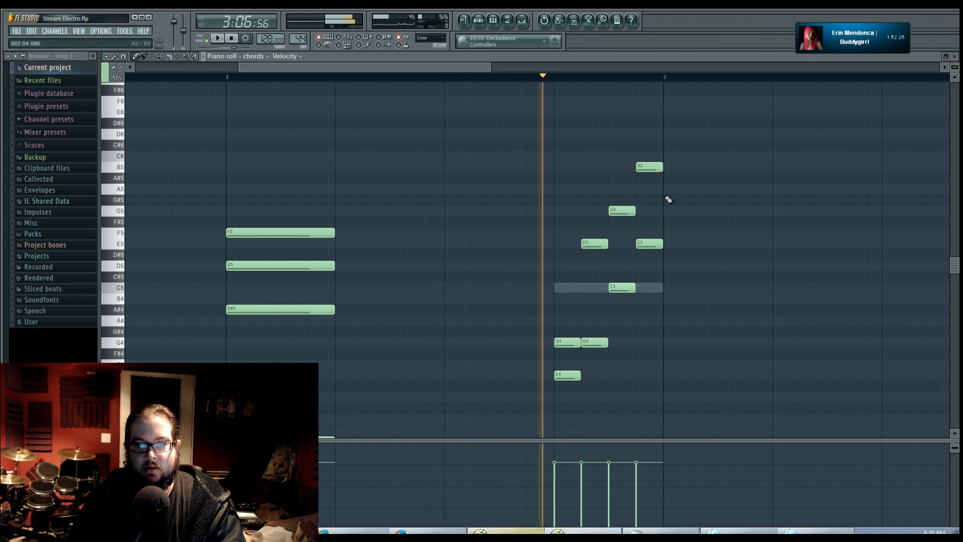
drag(646, 167, 646, 156)
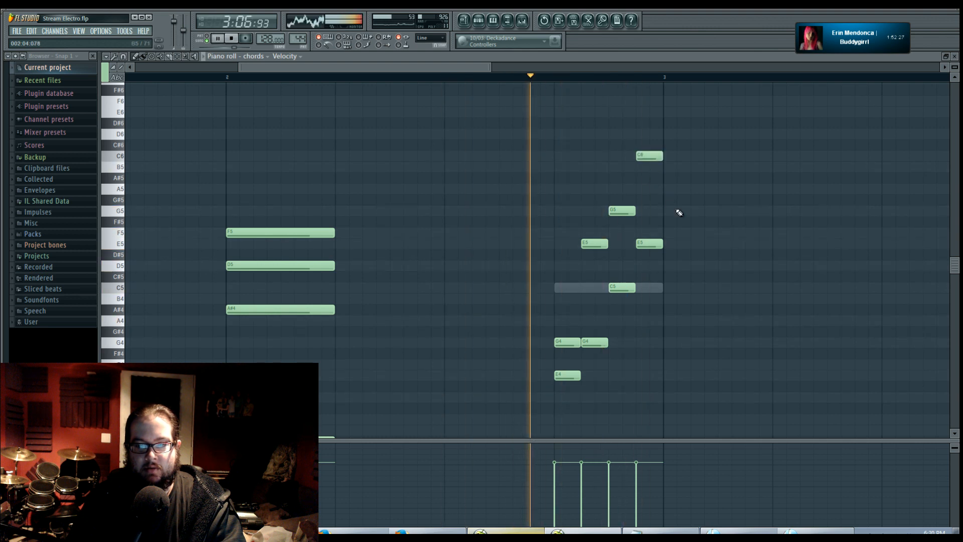
key(space)
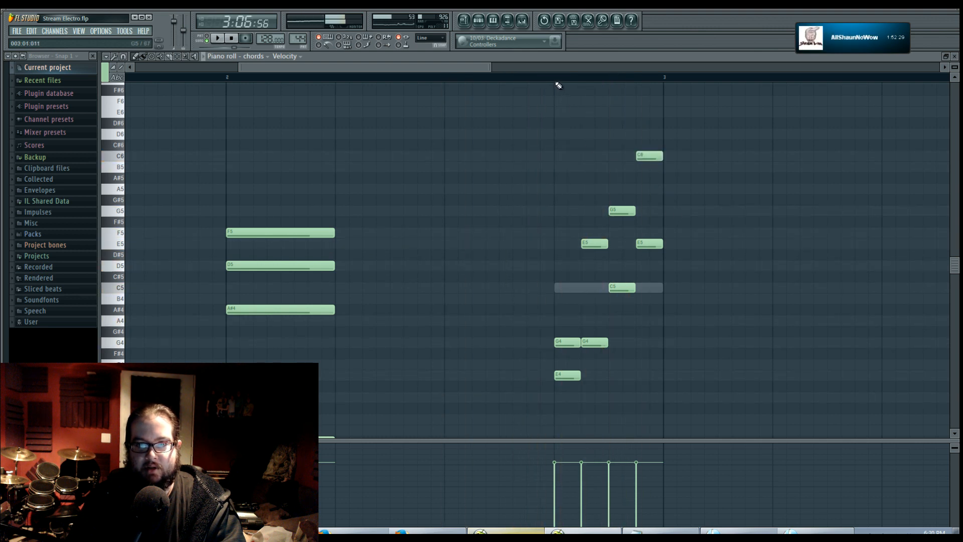
key(space)
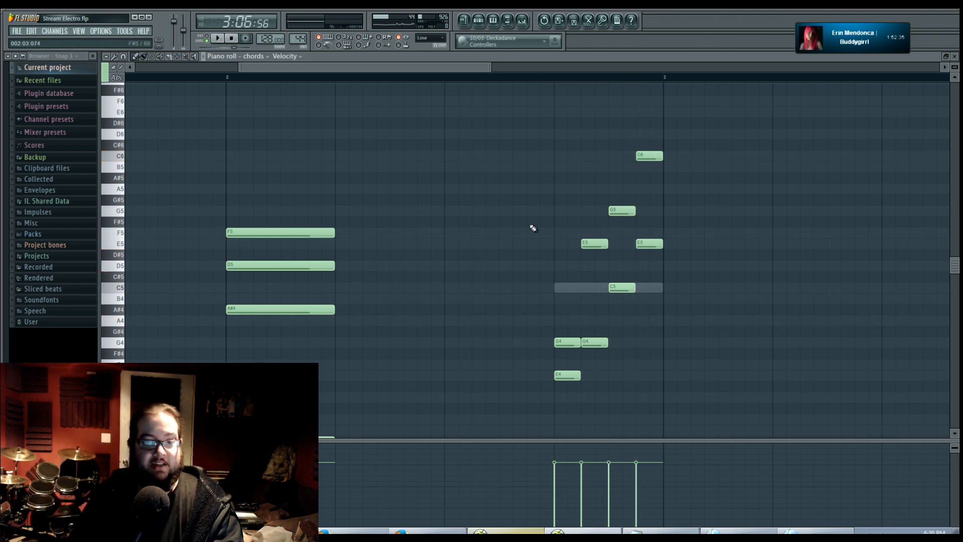
Step: Switch the piano roll to the Harmor #2 ghost note and view the helper options, including ghost channels
right_click(580, 290)
mouse_move(574, 287)
mouse_down()
mouse_move(587, 223)
mouse_move(579, 293)
mouse_up()
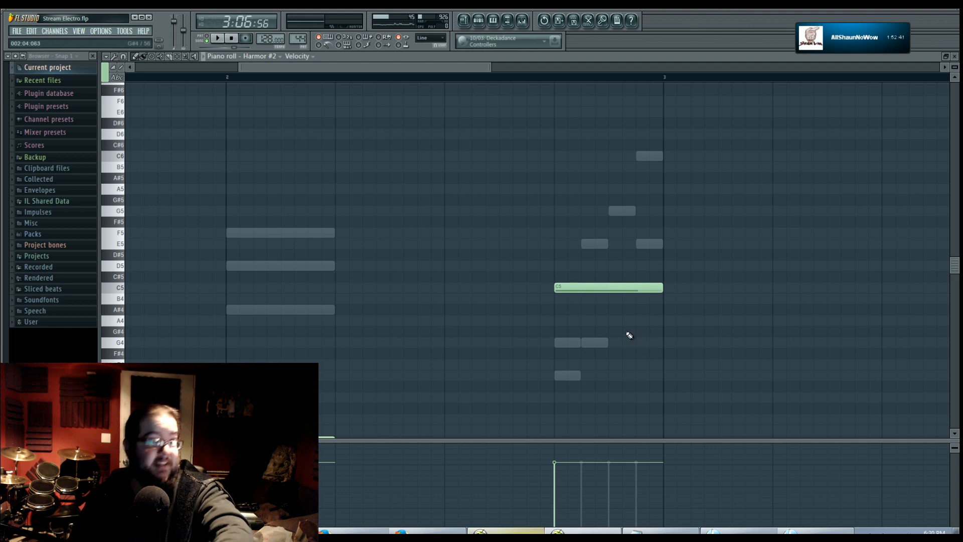
click(106, 58)
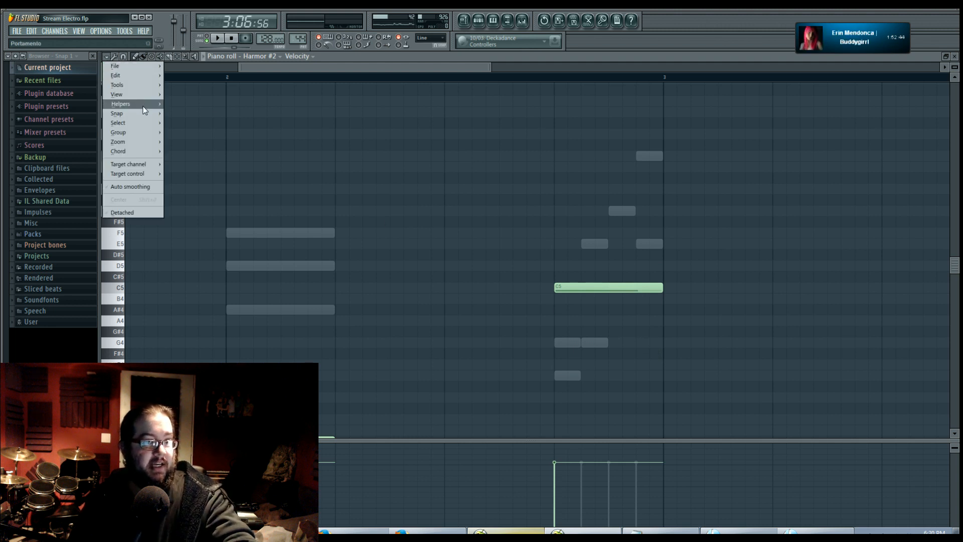
mouse_move(145, 108)
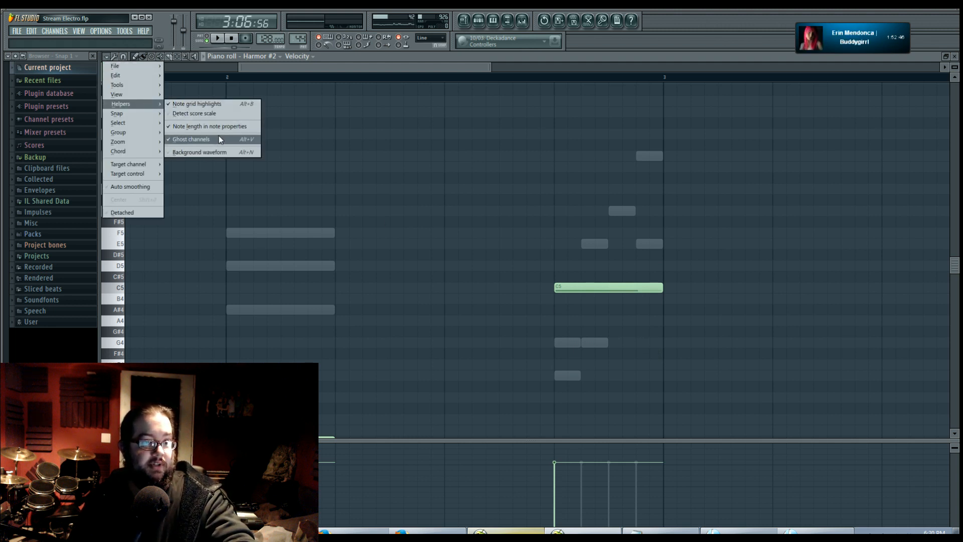
click(213, 152)
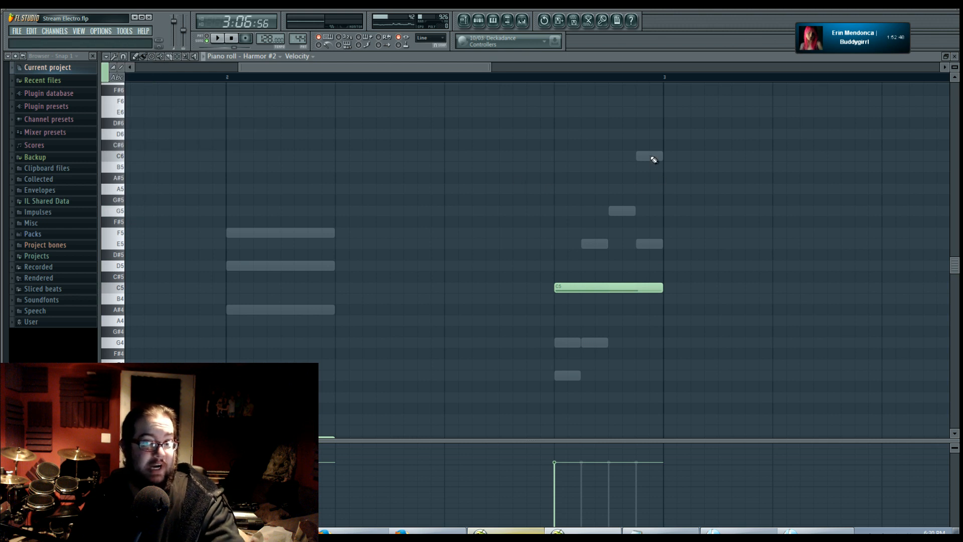
Step: Switch back and forth between the chords and Harmor #2 channels through their ghost notes, ending on chords
double_click(652, 158)
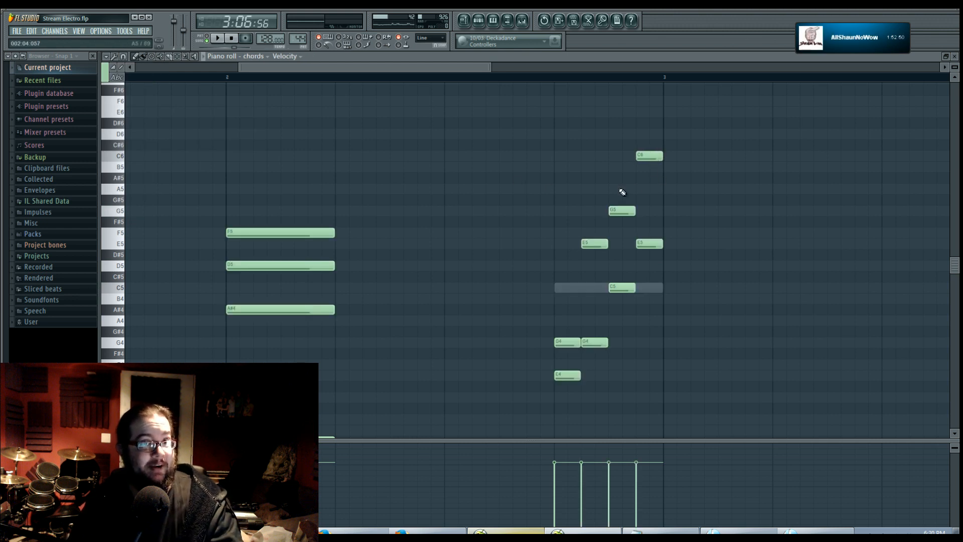
double_click(576, 289)
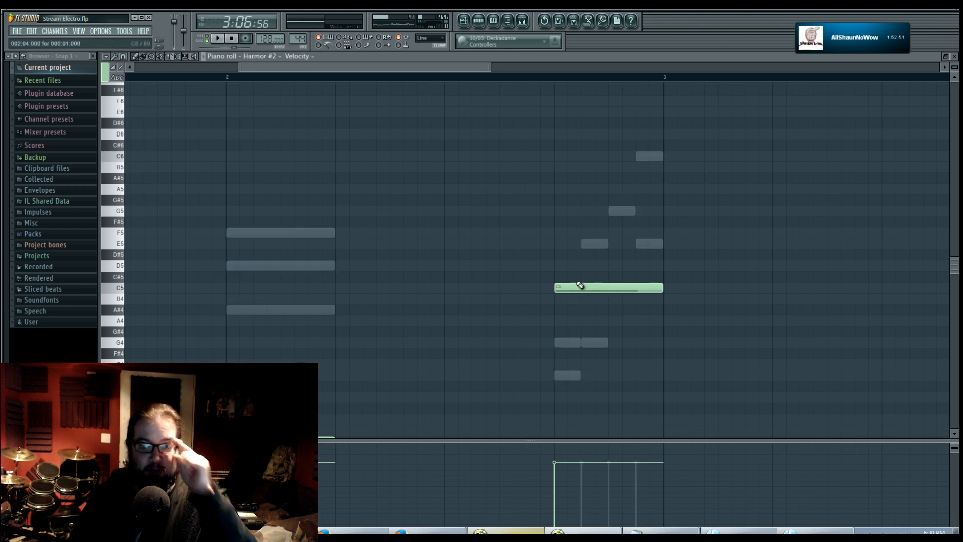
double_click(601, 246)
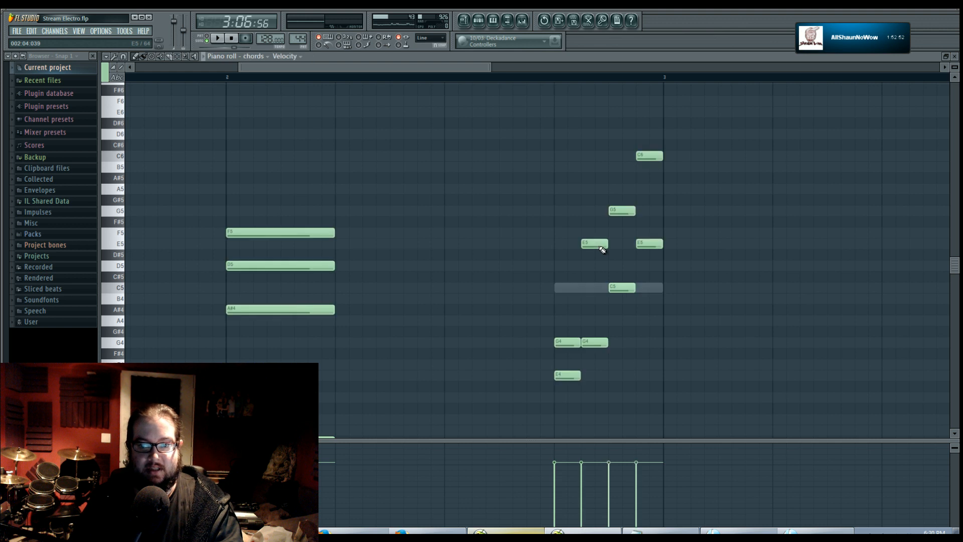
double_click(575, 290)
double_click(596, 245)
Step: Play back the arpeggio in the chords piano roll, and play the arrangement from bar 100 in the playlist
drag(475, 257, 450, 239)
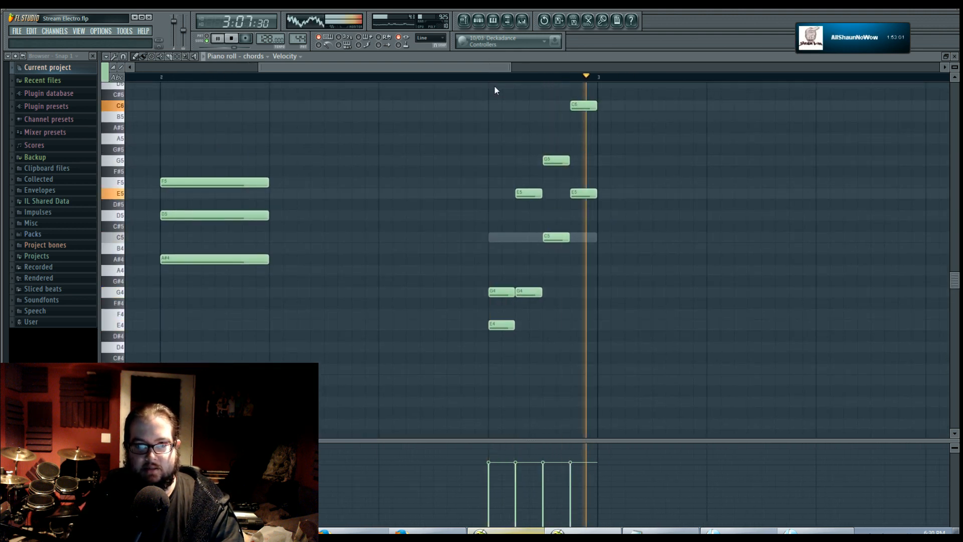
click(478, 21)
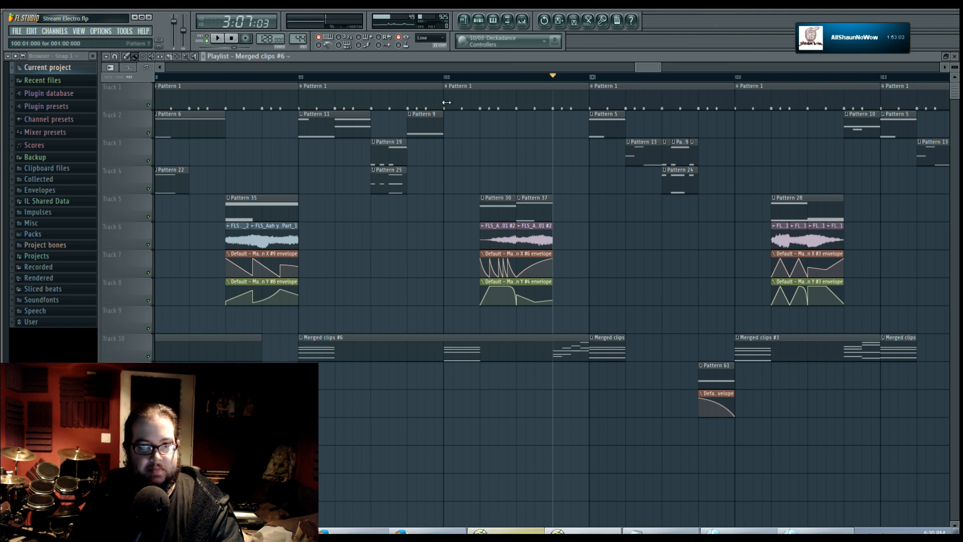
click(445, 78)
key(space)
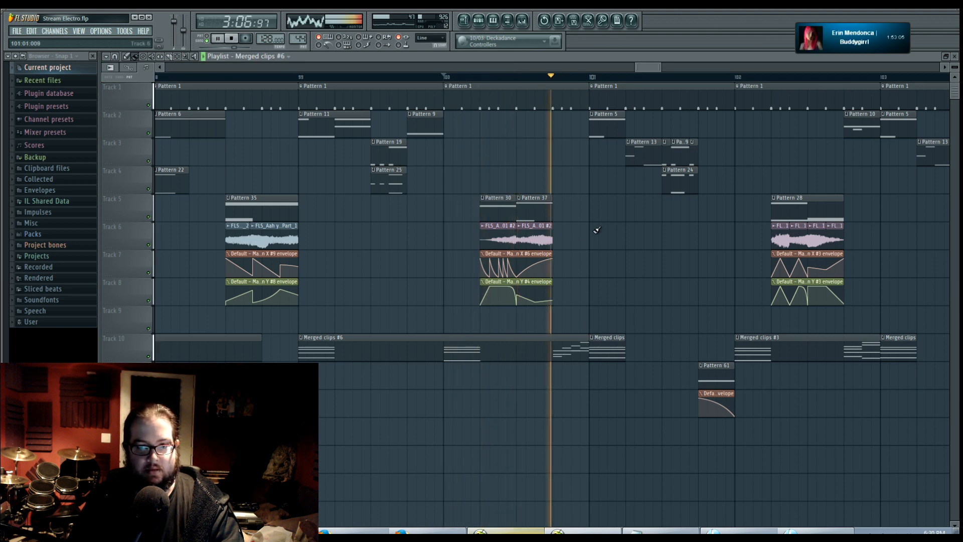
scroll(501, 245, up, 3)
key(space)
Step: Make the Modulation X #6 envelope clip after bar 100 unique and straighten its final rising curve
right_click(453, 255)
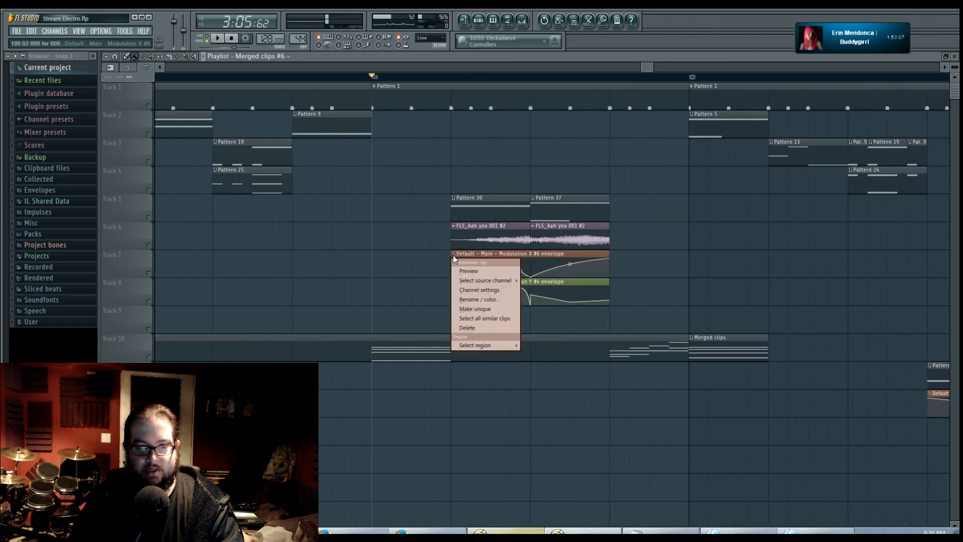
click(487, 309)
scroll(518, 282, up, 1)
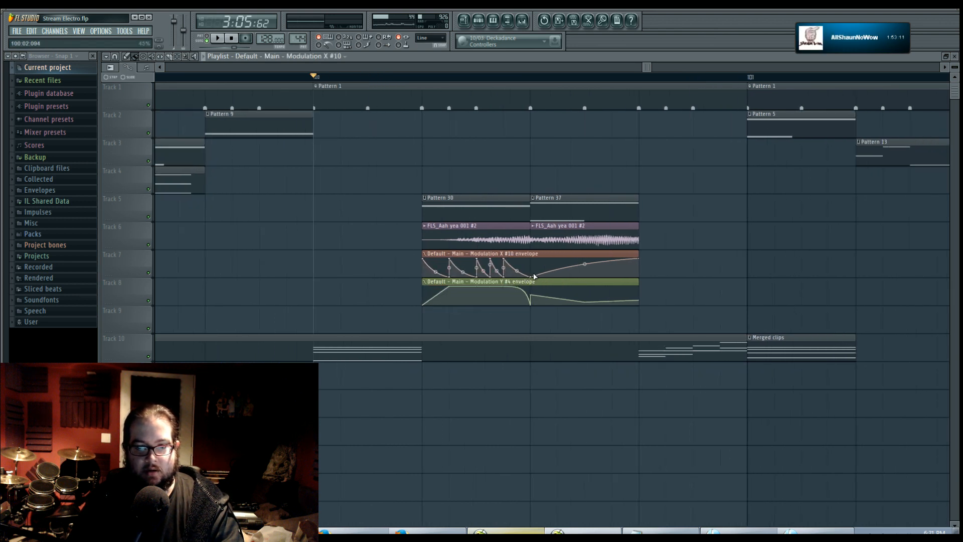
drag(585, 264, 586, 266)
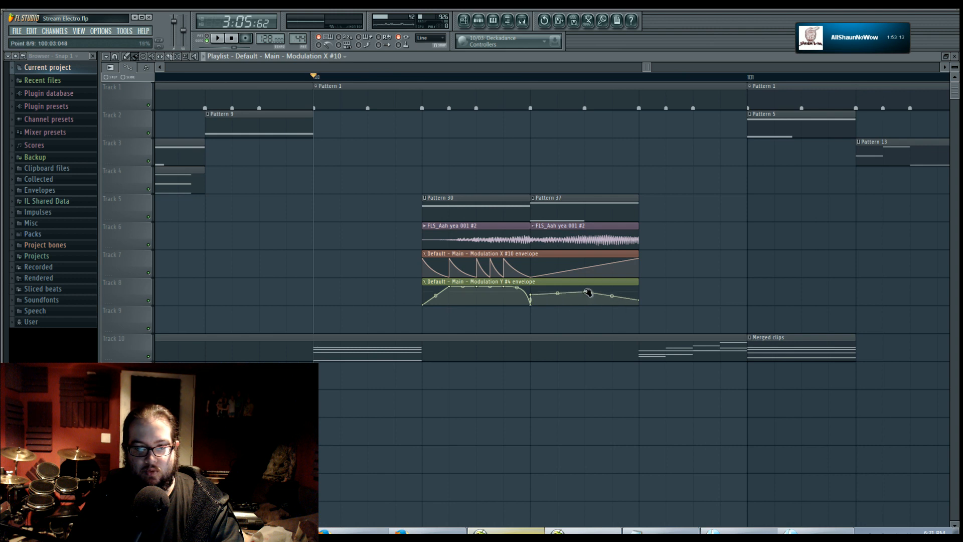
Step: Flatten the last segment of the Modulation Y #4 envelope on Track 8 and make the clip unique
drag(585, 302, 584, 300)
click(427, 284)
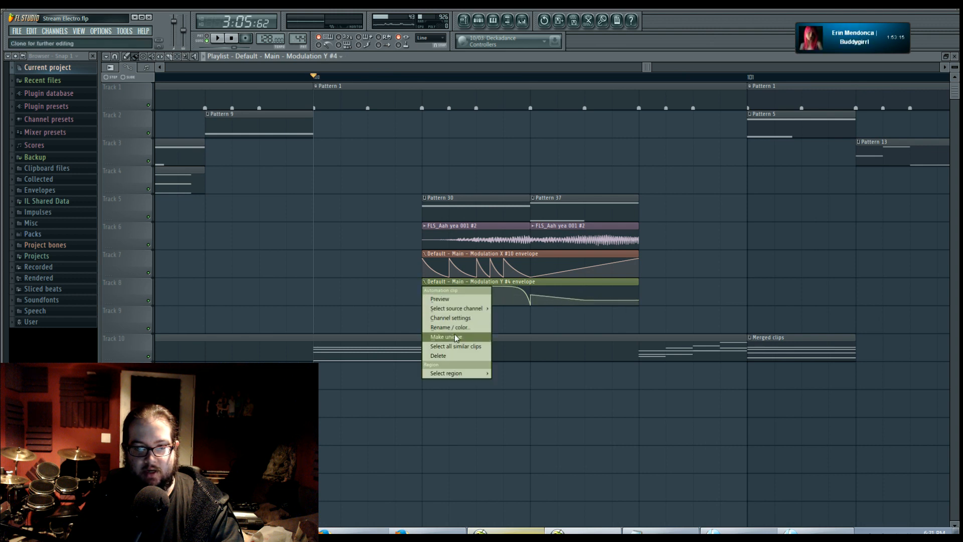
click(454, 334)
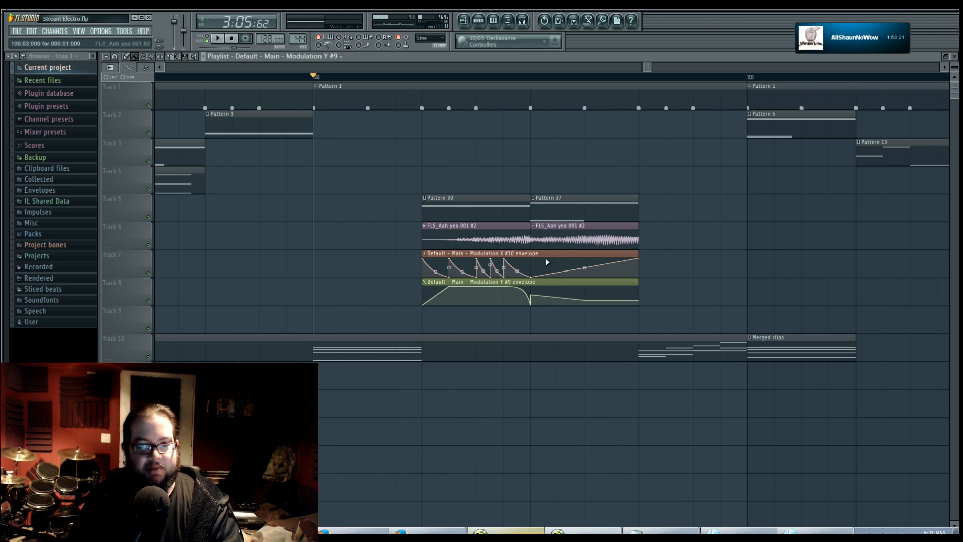
Step: Reshape the first half of the Modulation X #10 envelope with rising curves starting from its minimum, and play it back
drag(424, 259, 452, 251)
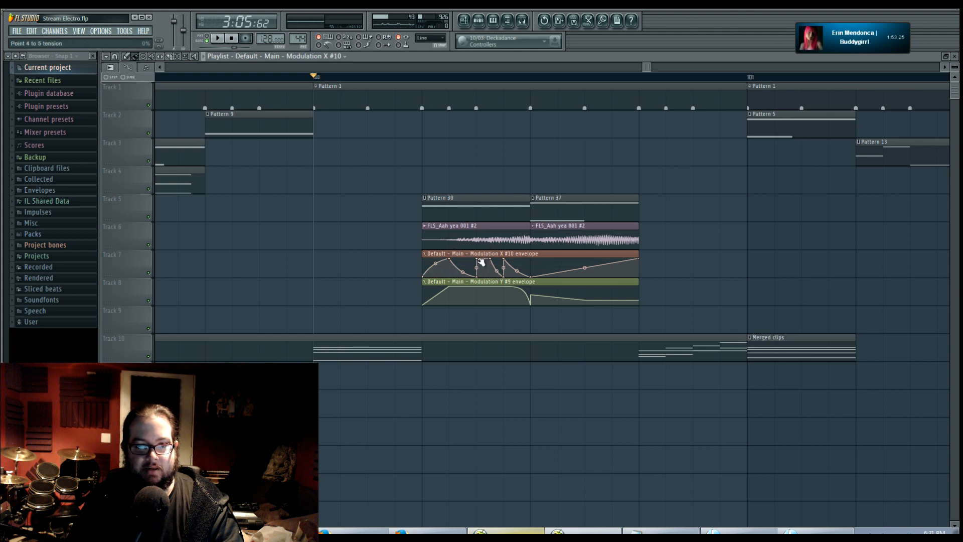
key(space)
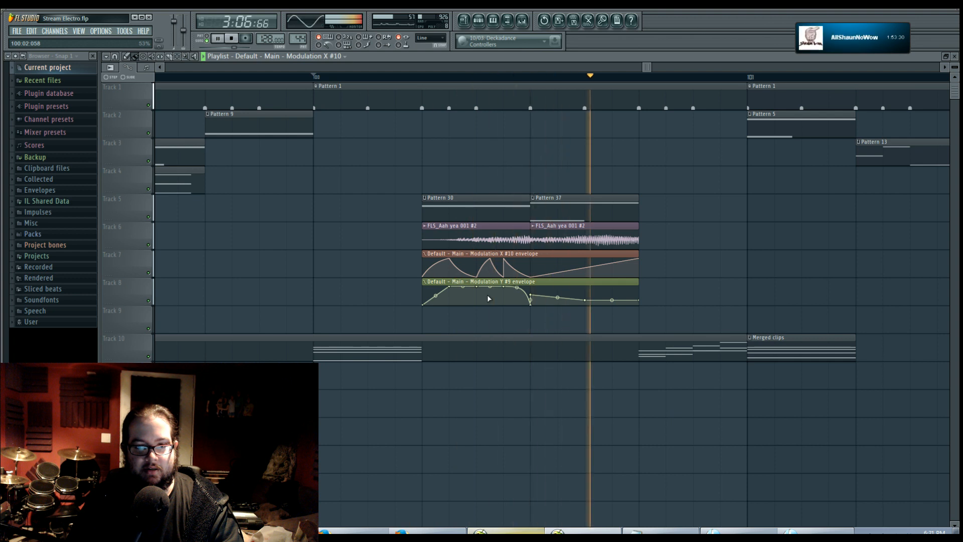
Step: Curve the final rising segment of the Modulation X #10 envelope so it climbs early, and play back the passage
key(space)
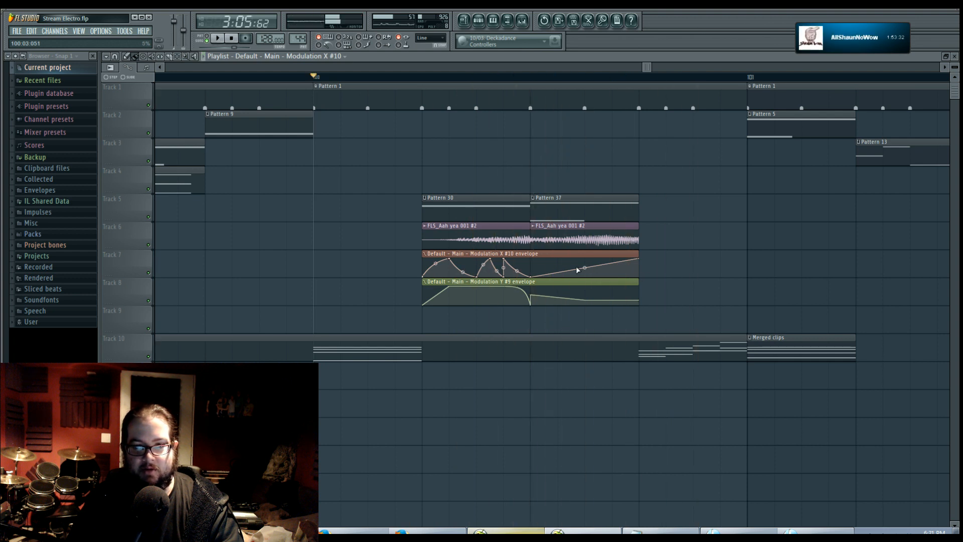
key(space)
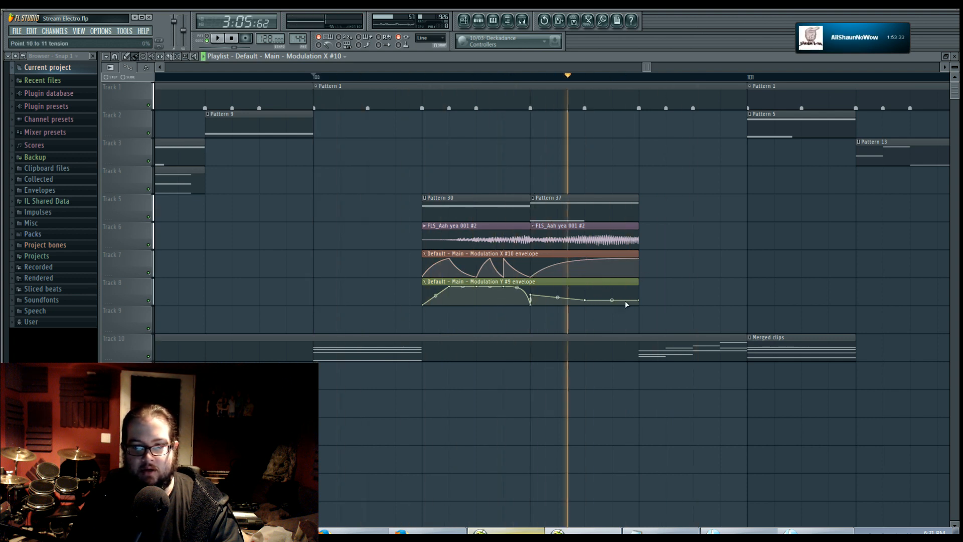
key(space)
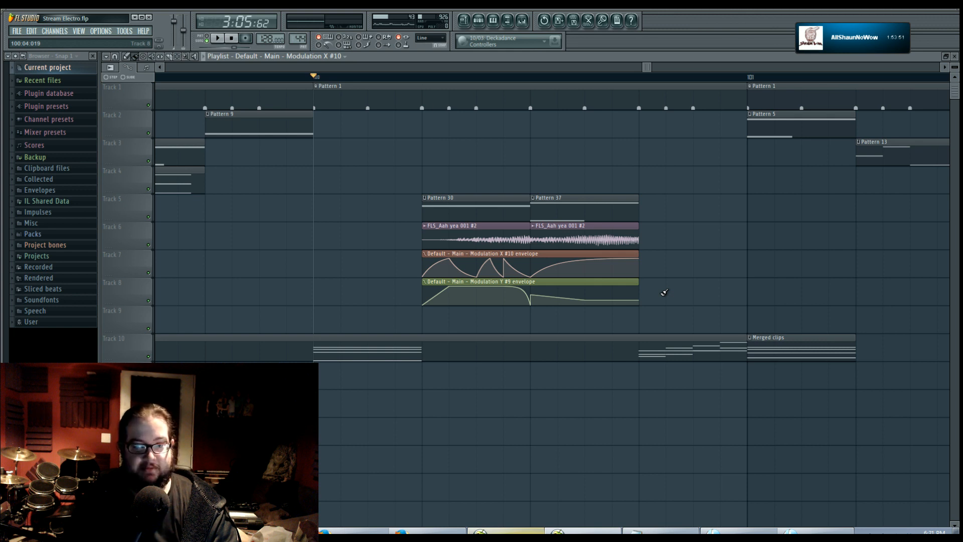
Step: Play back the passage from late in bar 100 into bar 101 and look over the surrounding arrangement
scroll(653, 277, down, 3)
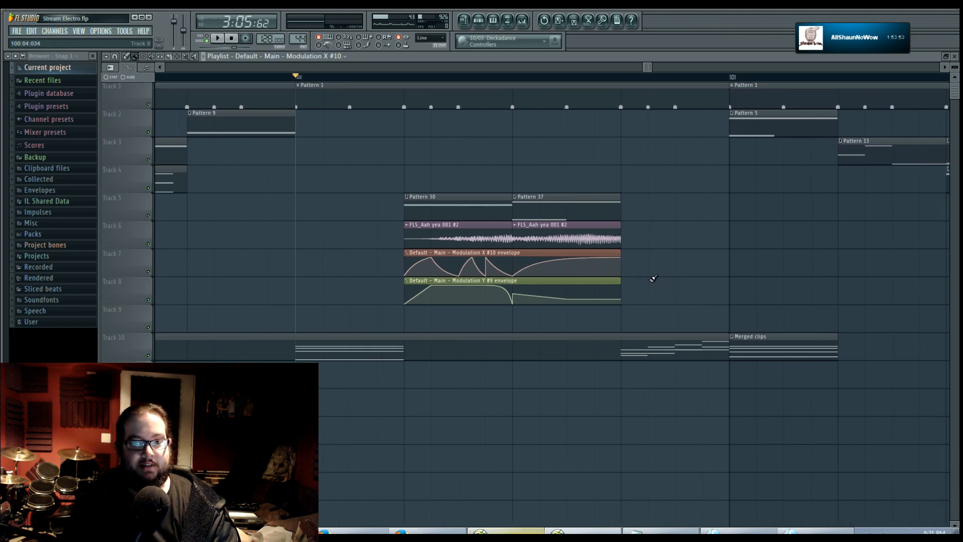
scroll(515, 284, down, 3)
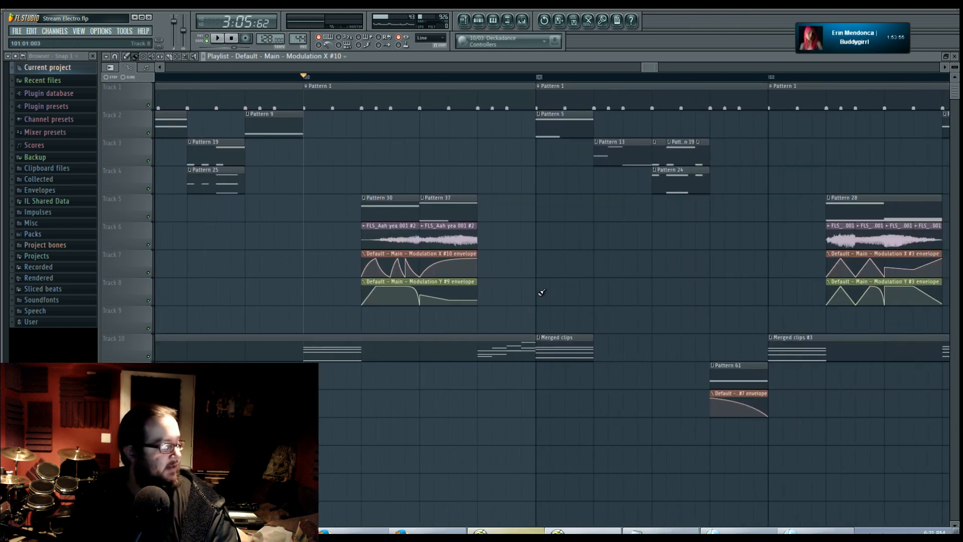
mouse_move(550, 271)
mouse_down()
mouse_move(542, 272)
mouse_move(550, 275)
mouse_up()
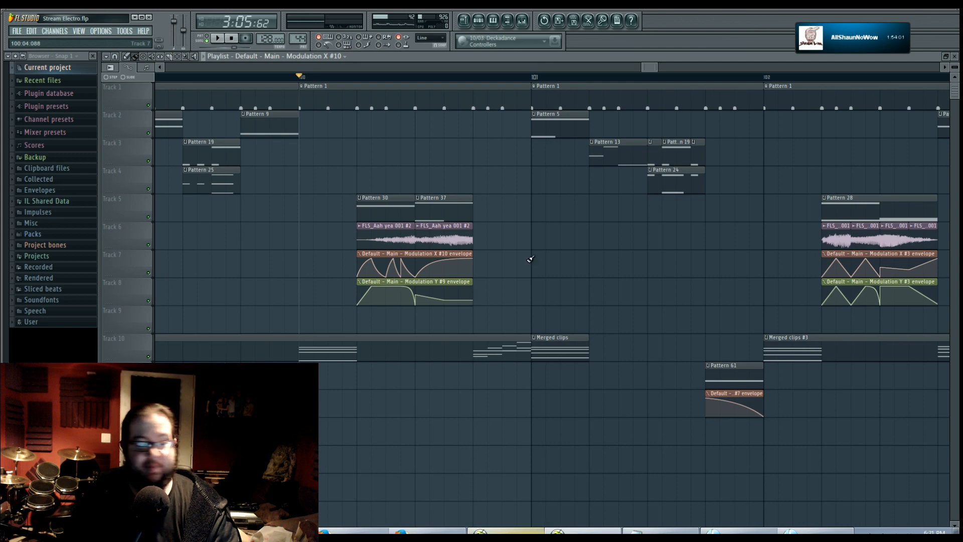
scroll(526, 258, down, 5)
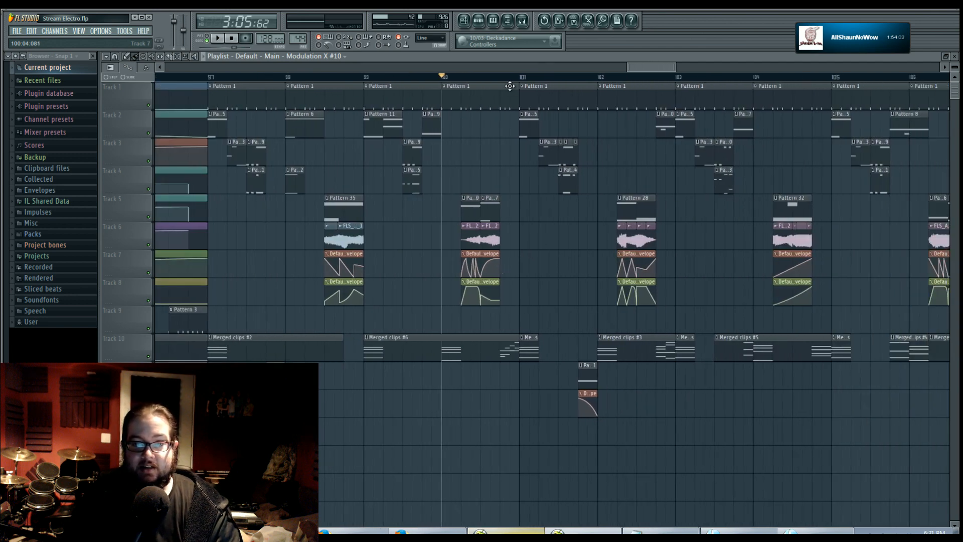
click(503, 78)
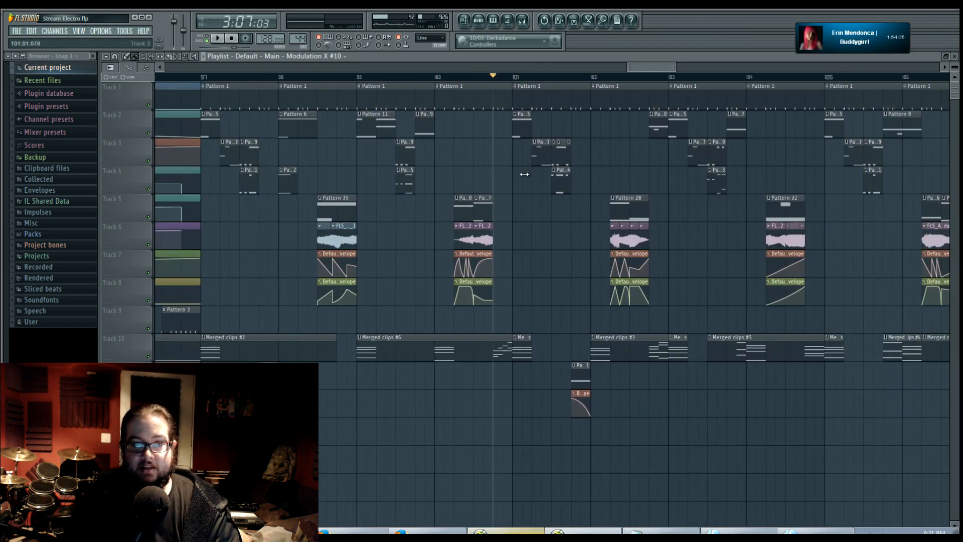
key(space)
key(space)
scroll(495, 253, up, 4)
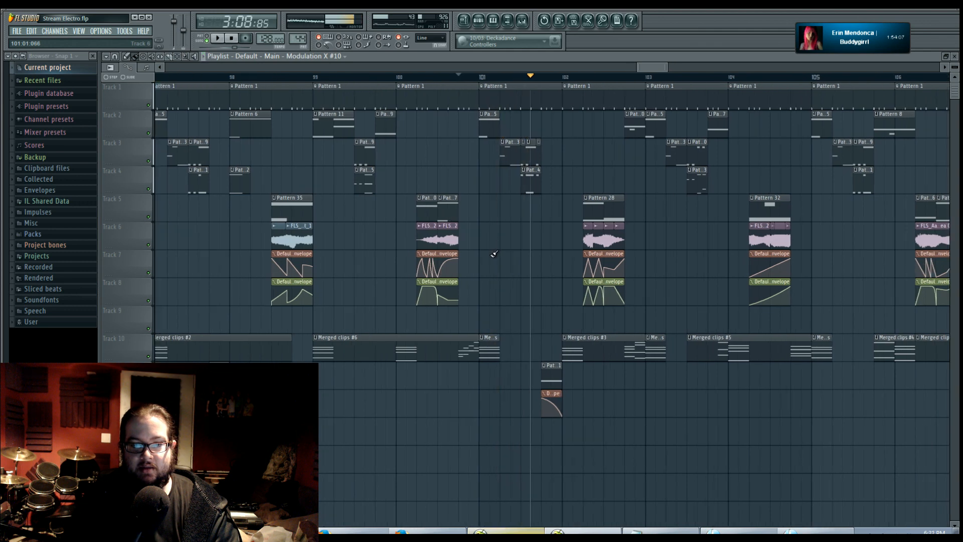
click(457, 69)
scroll(497, 167, down, 8)
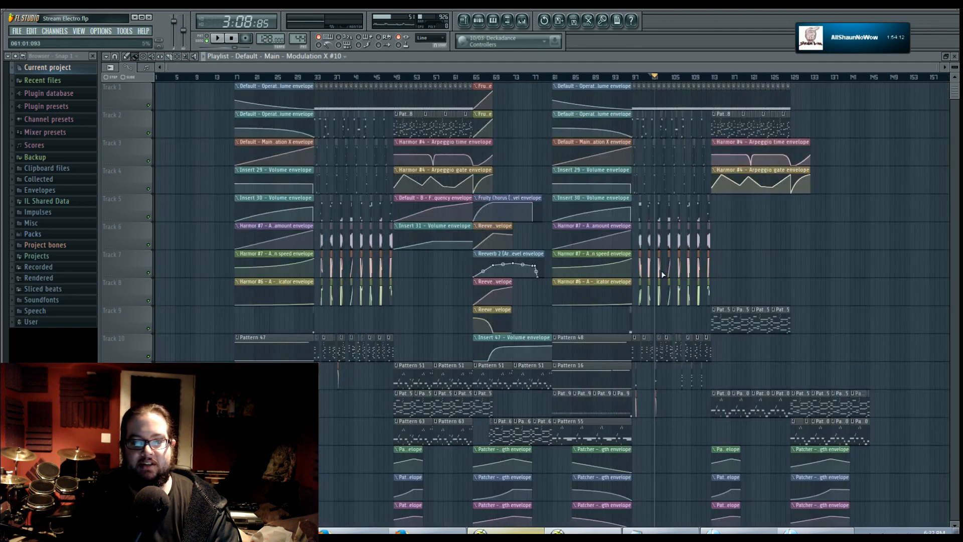
scroll(661, 270, up, 8)
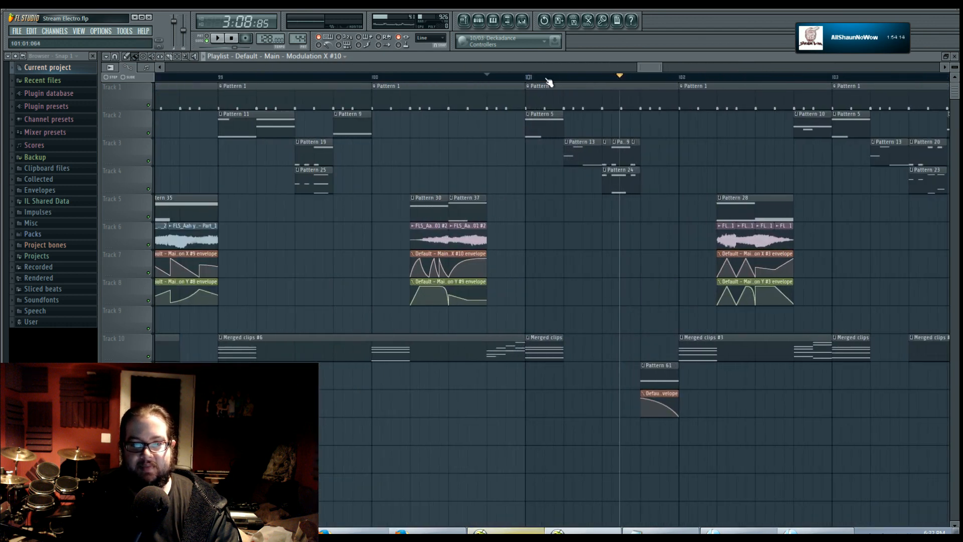
Step: Set the song position to bar 101, delete the Pattern 13 clip in that bar and extend its Pattern 5 clip to two beats
click(530, 79)
right_click(530, 338)
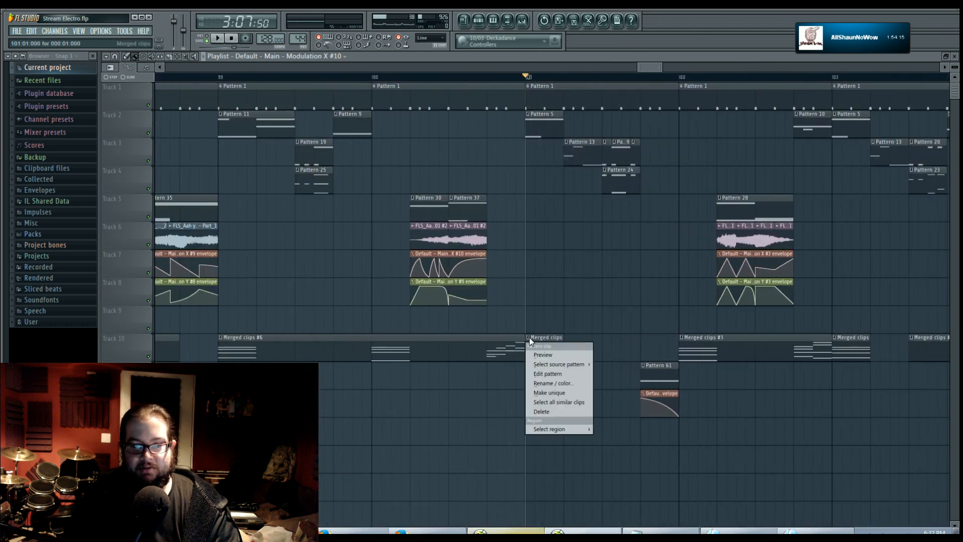
click(546, 392)
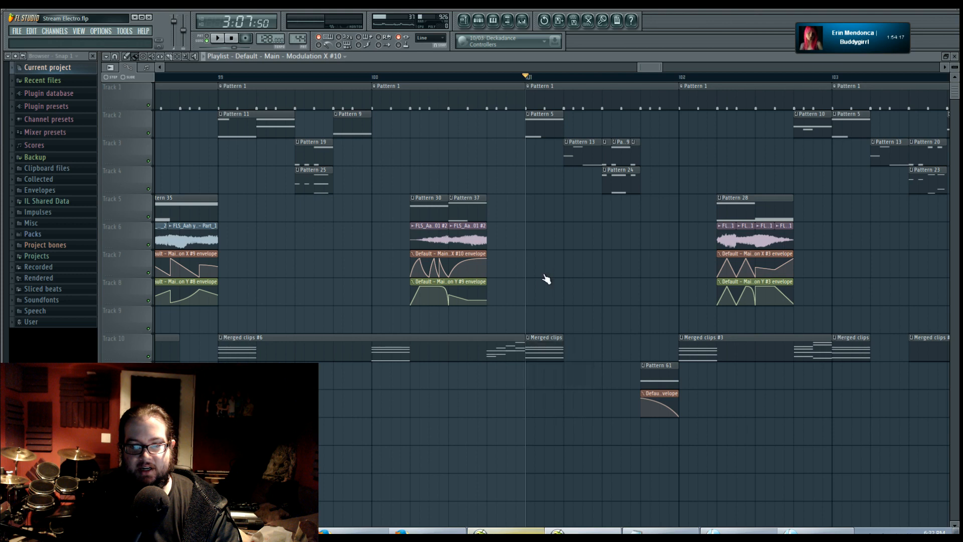
right_click(580, 158)
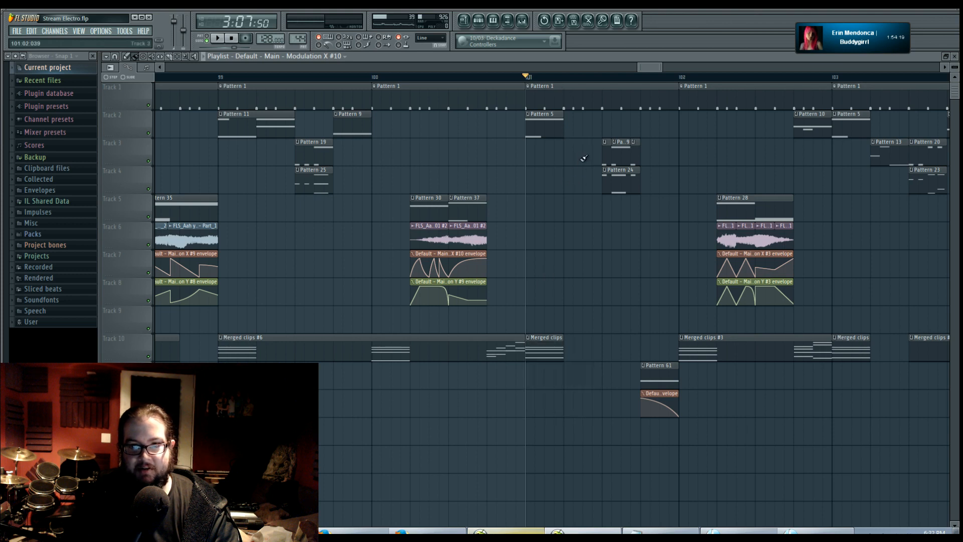
drag(560, 129, 596, 130)
Step: Make the extended Pattern 5 clip at bar 101 unique and lengthen its D5 note to two beats
right_click(532, 114)
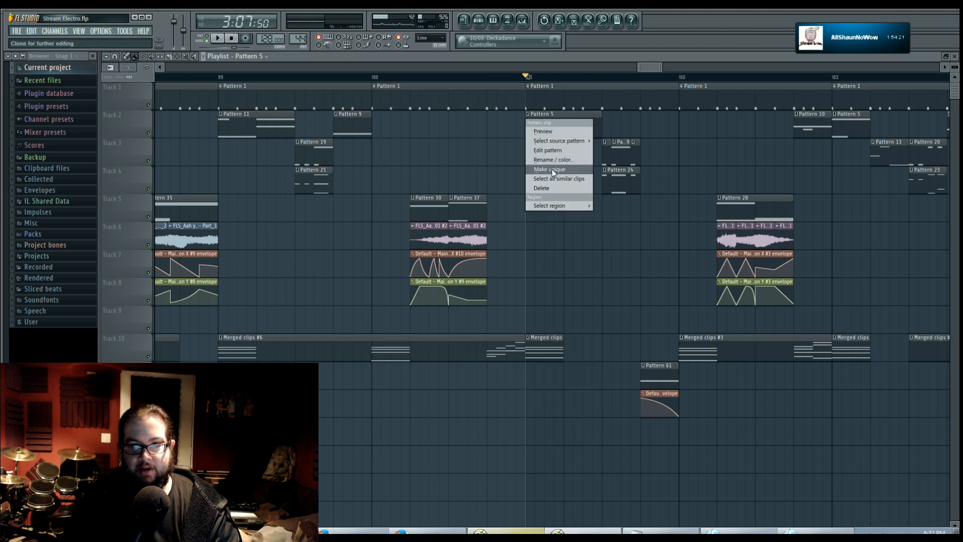
click(554, 169)
double_click(550, 126)
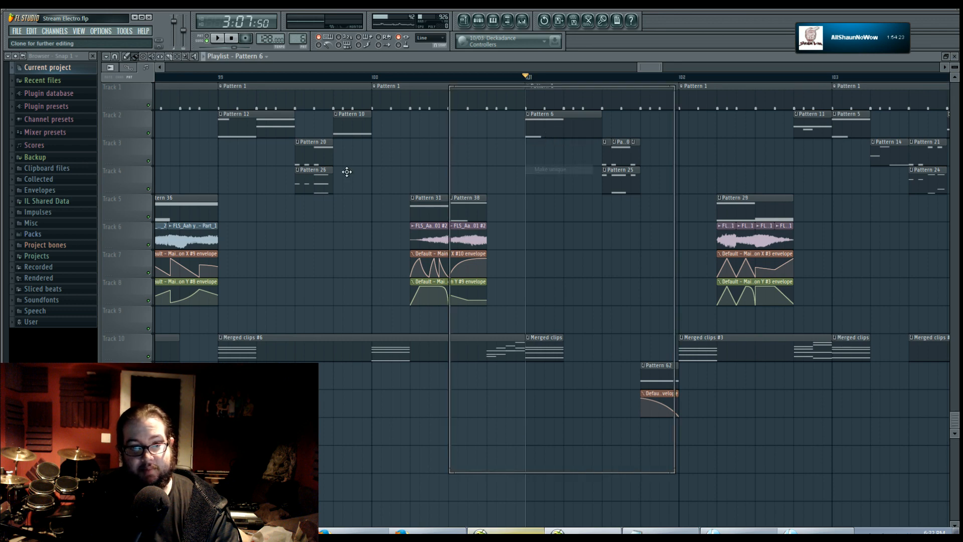
drag(355, 187, 601, 195)
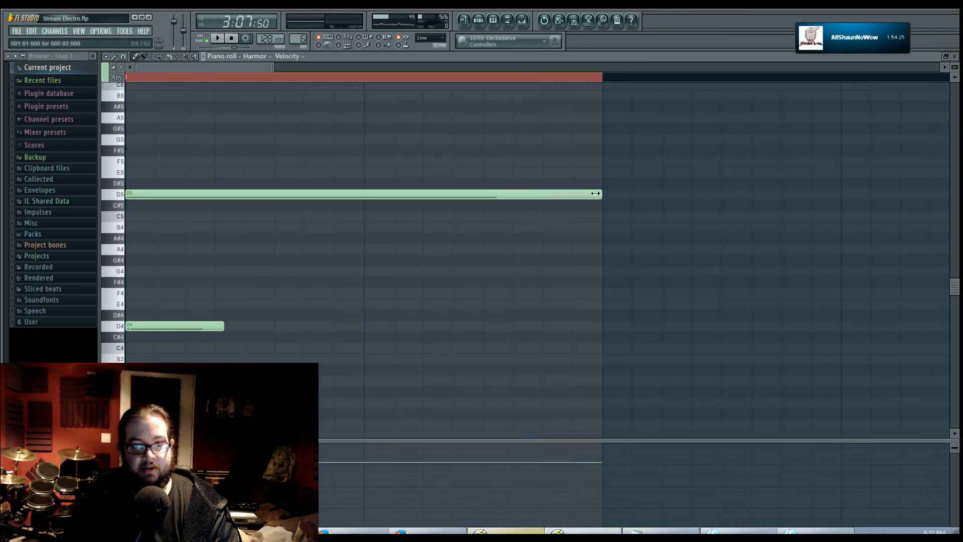
key(F5)
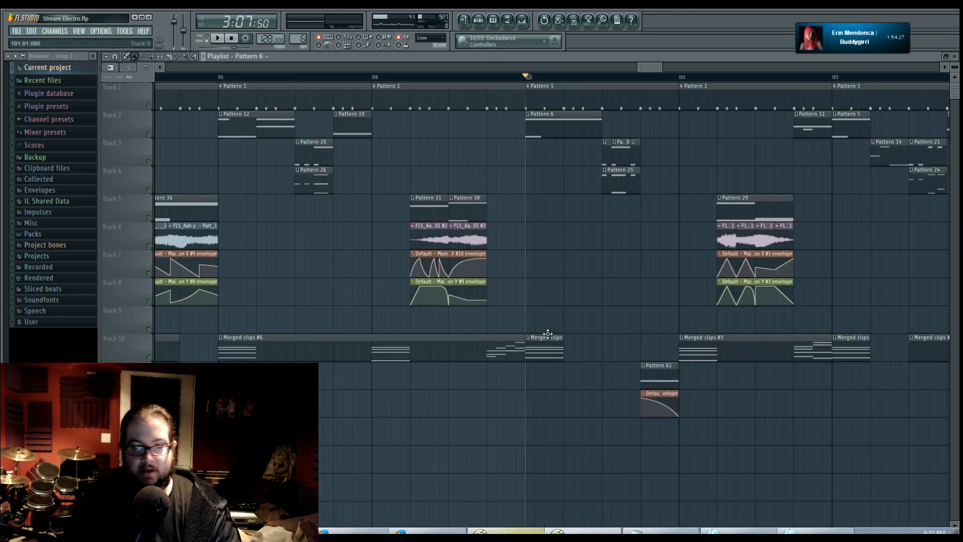
Step: Make the merged clip at bar 101 on Track 10 unique, inspect its notes and play back from that bar
click(528, 337)
click(549, 395)
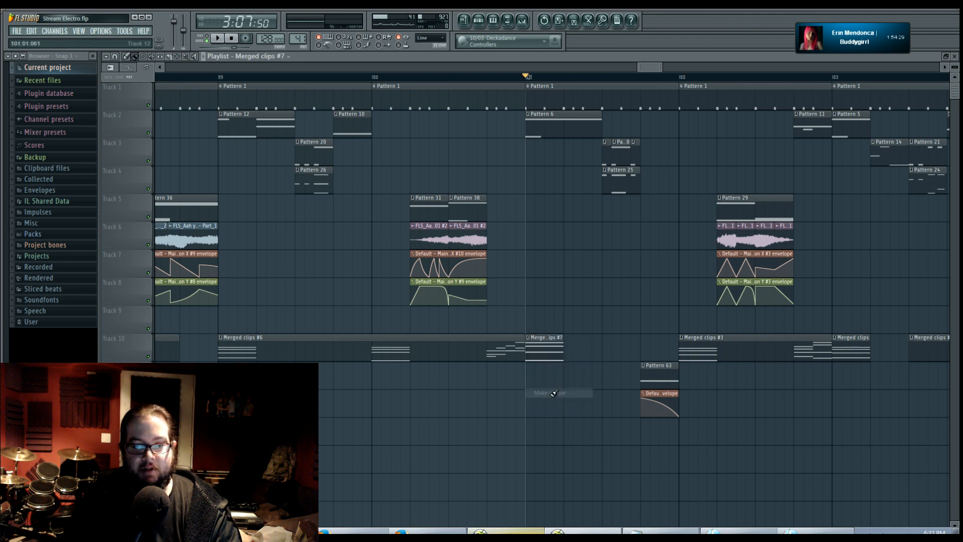
double_click(545, 352)
scroll(396, 316, up, 3)
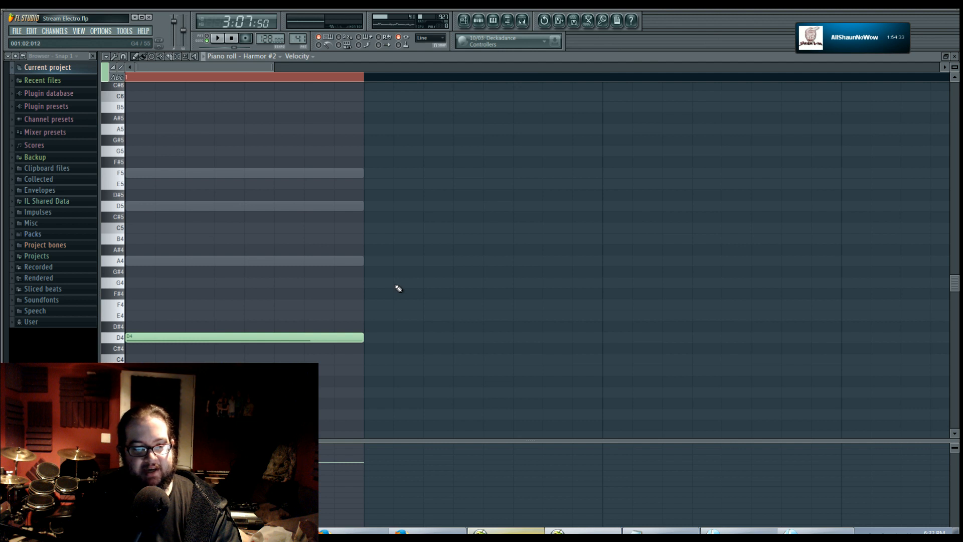
click(465, 21)
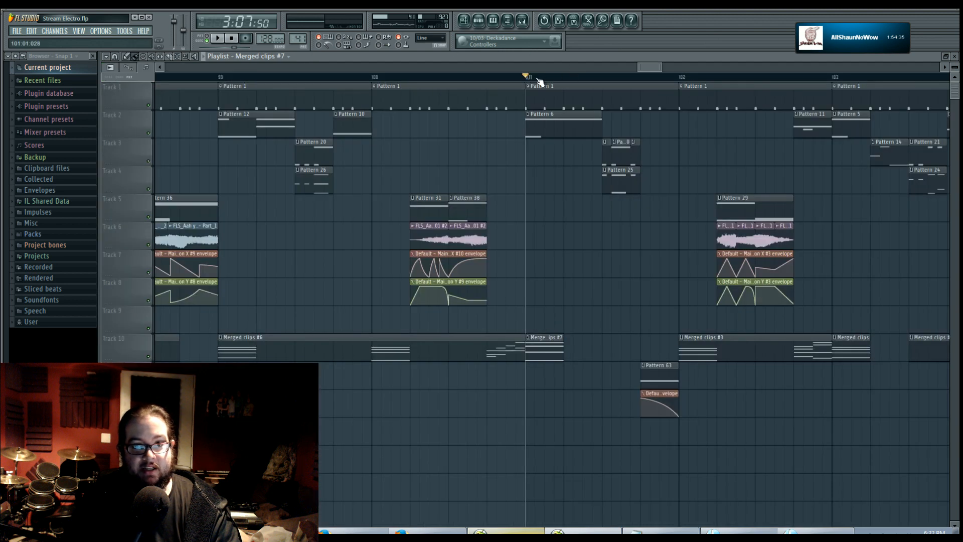
key(space)
key(space)
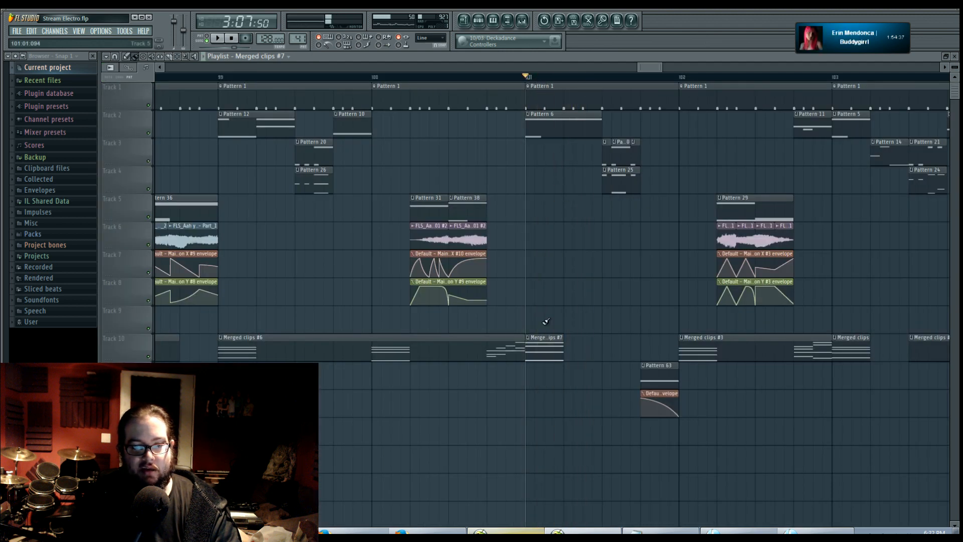
Step: In the unique merged clip, delete Harmor #2's D4 note and stretch all four notes of the chords channel to two beats
double_click(542, 351)
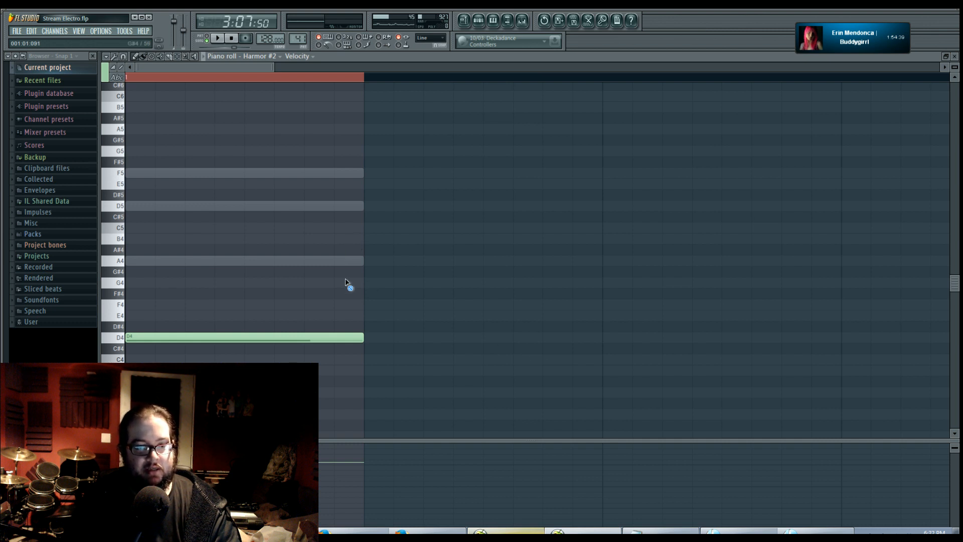
right_click(342, 337)
double_click(297, 174)
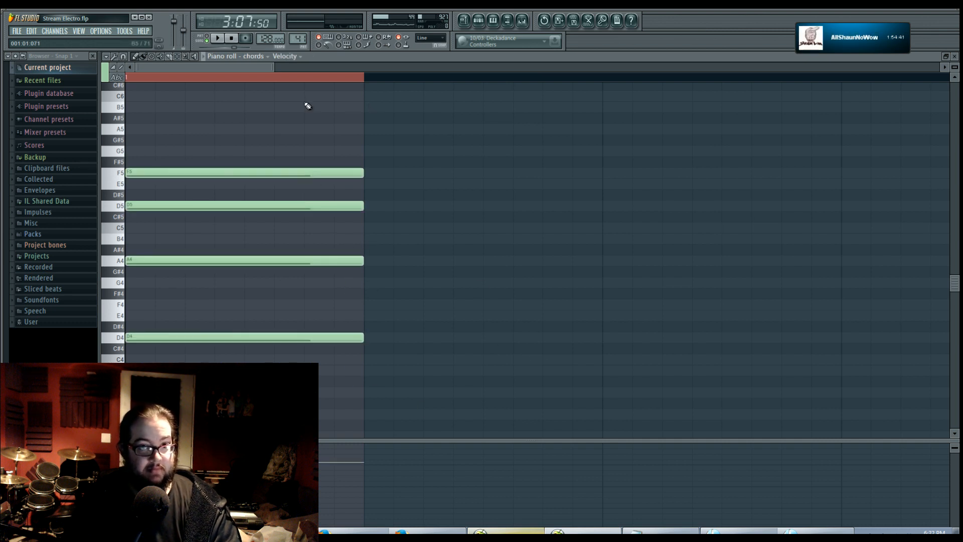
drag(303, 113, 358, 374)
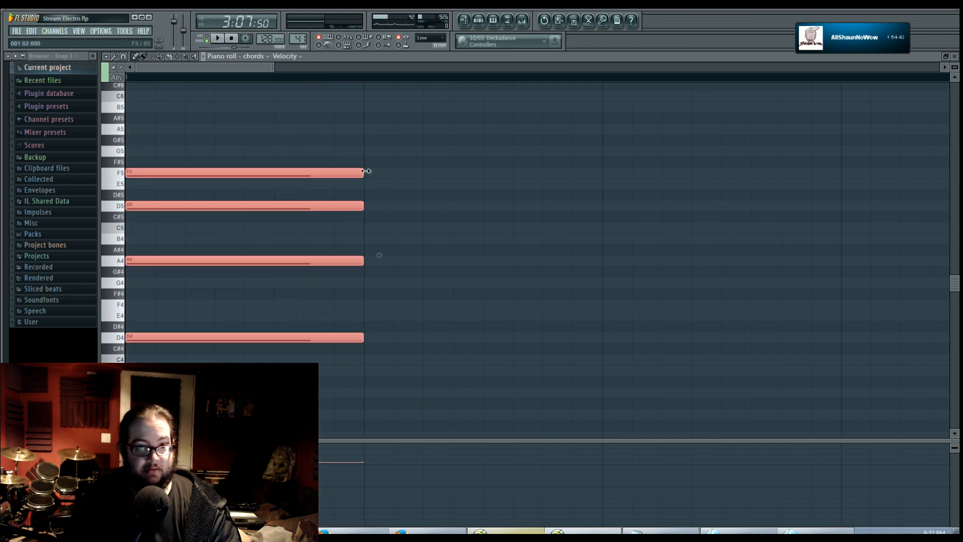
drag(366, 171, 602, 172)
click(497, 142)
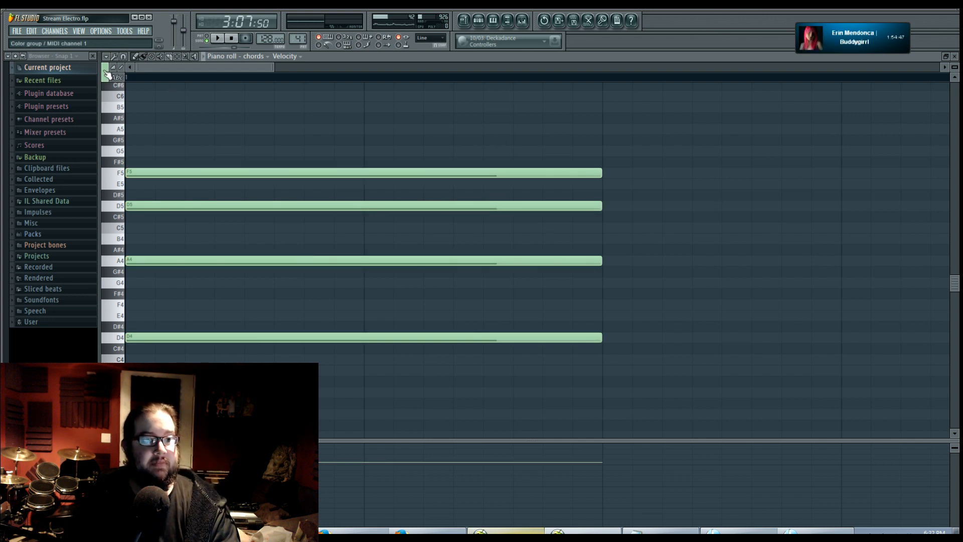
Step: Examine the piano roll's color group and MIDI channel options and the note properties of the F5 chord note
click(105, 72)
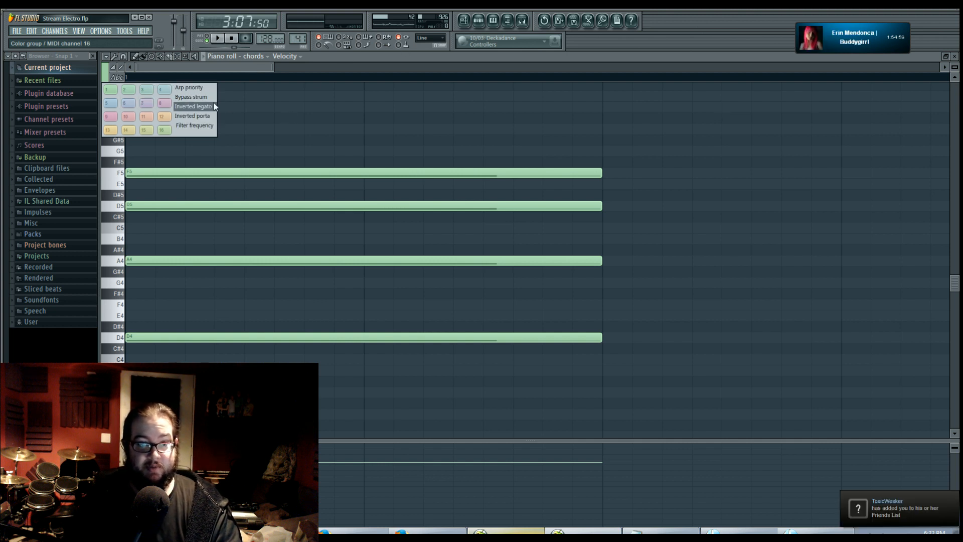
click(249, 65)
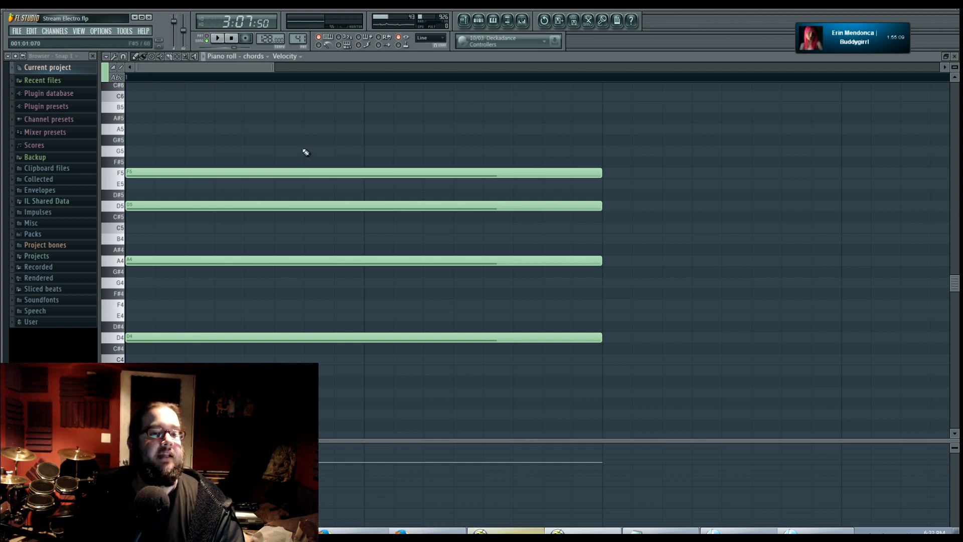
scroll(238, 191, down, 3)
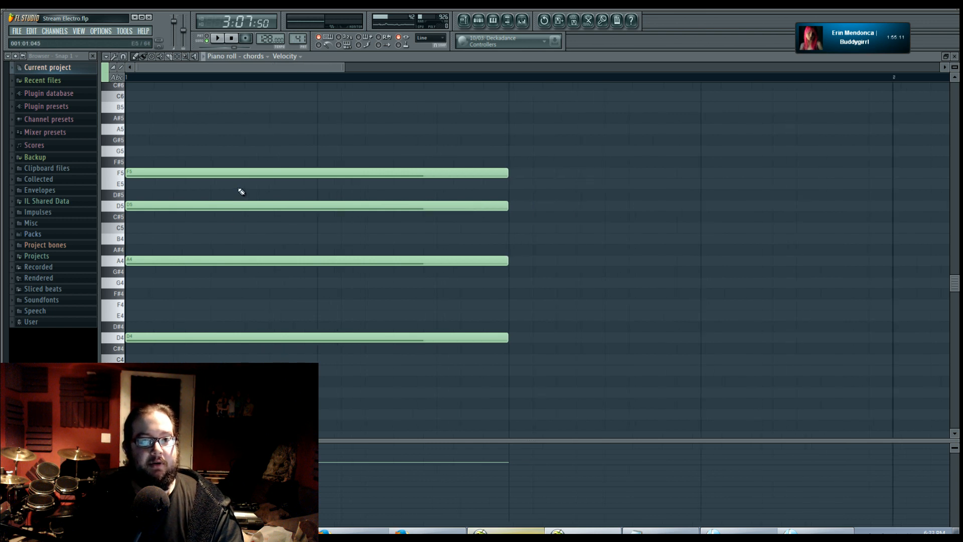
scroll(288, 132, up, 1)
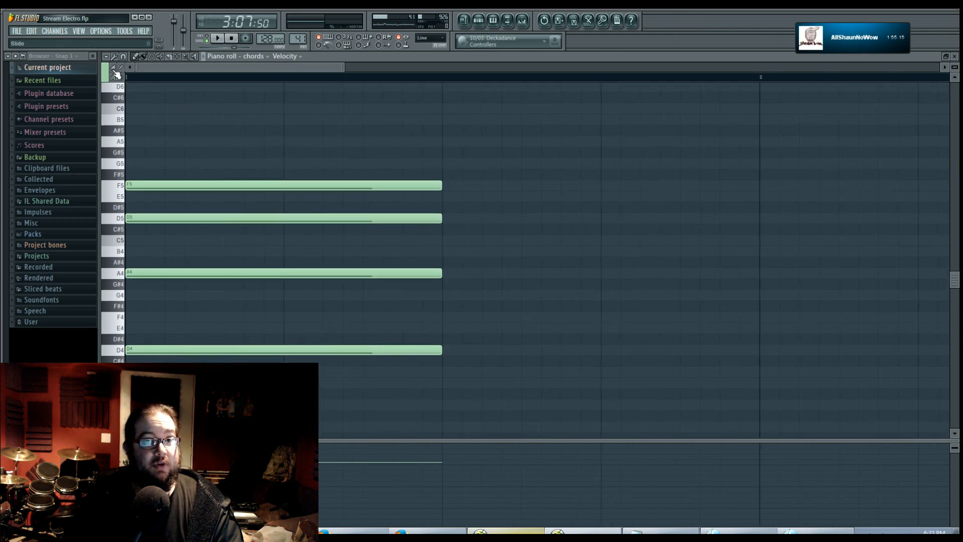
double_click(150, 187)
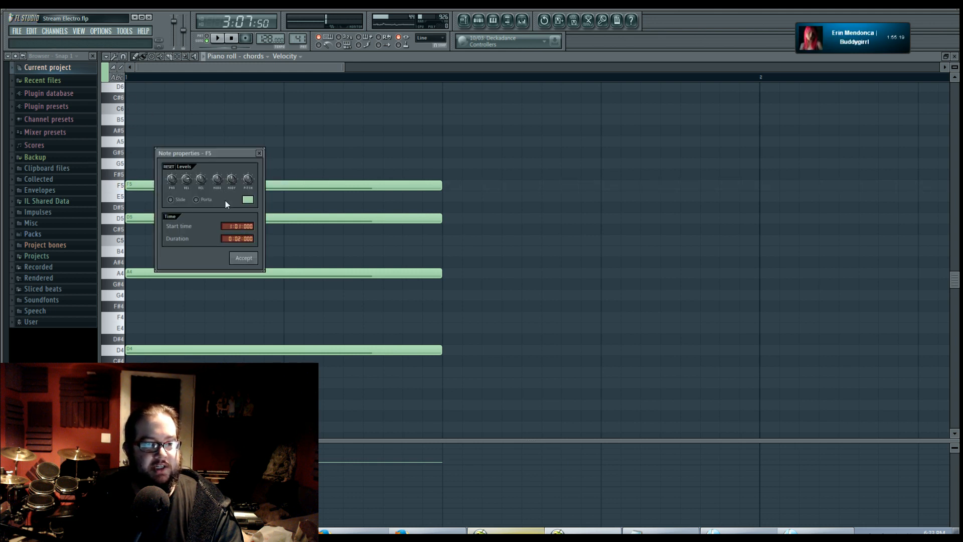
drag(225, 151, 278, 116)
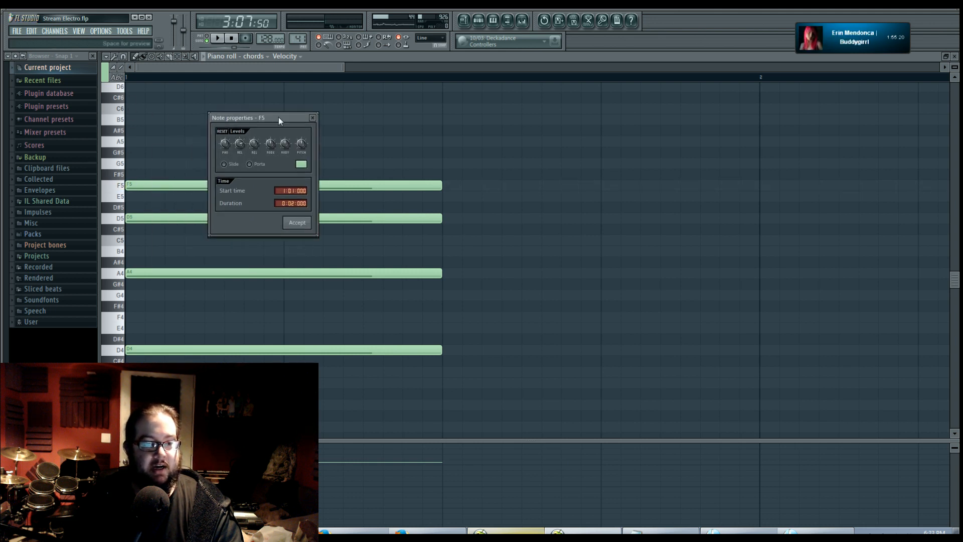
click(312, 117)
Step: Assign the D5 chord note to color group 2 in its note properties
double_click(270, 220)
click(372, 231)
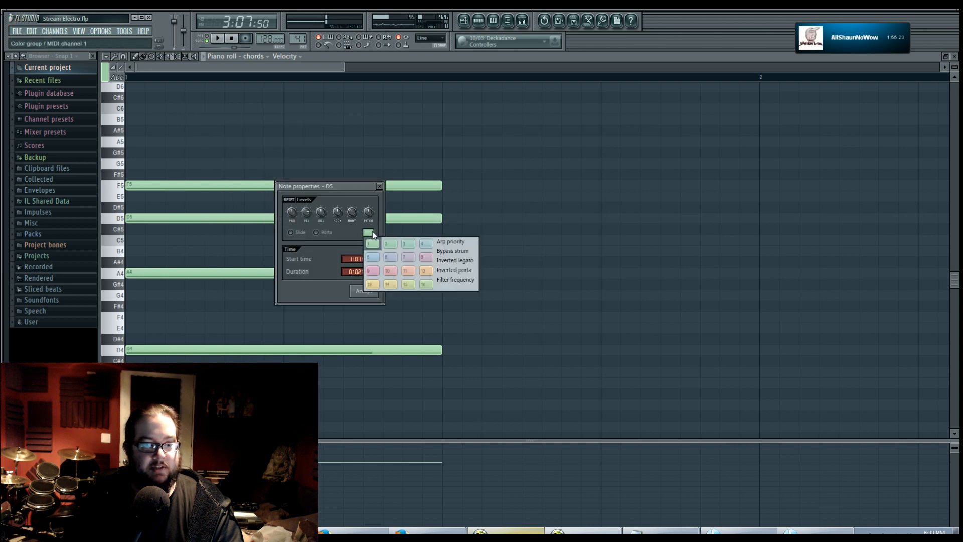
click(389, 242)
click(363, 291)
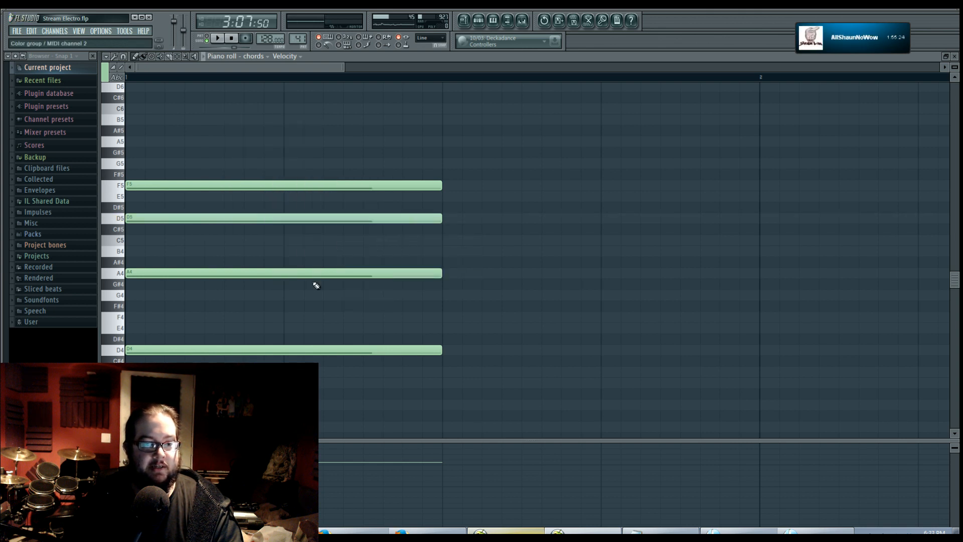
Step: Assign the A4 chord note to color group 3 and the D4 chord note to the light blue color group in their note properties
double_click(281, 274)
click(383, 289)
click(421, 299)
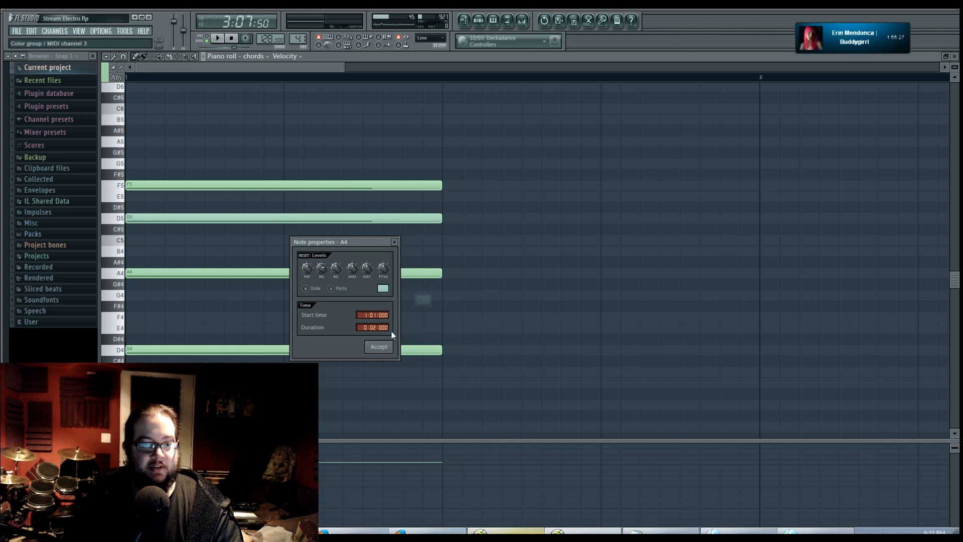
click(380, 346)
double_click(337, 350)
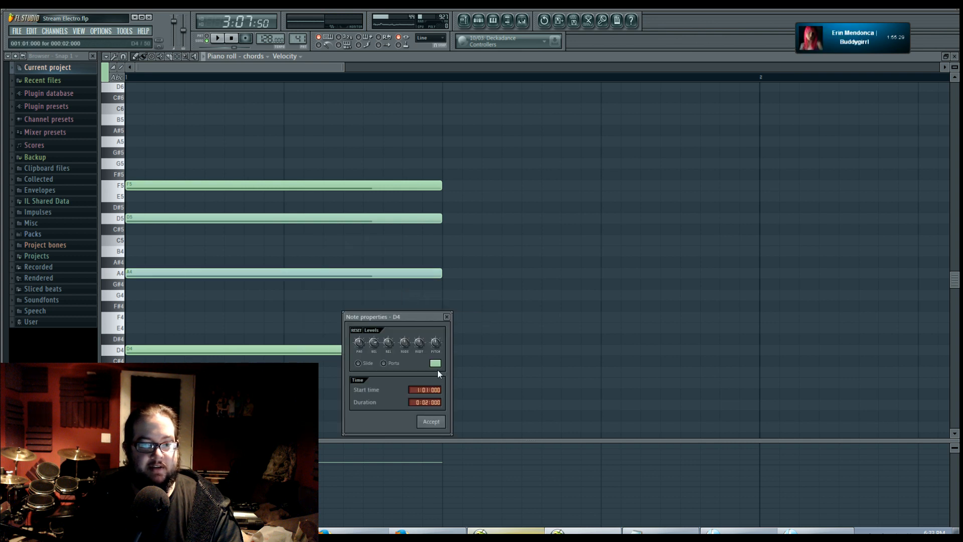
click(435, 363)
click(497, 375)
click(431, 422)
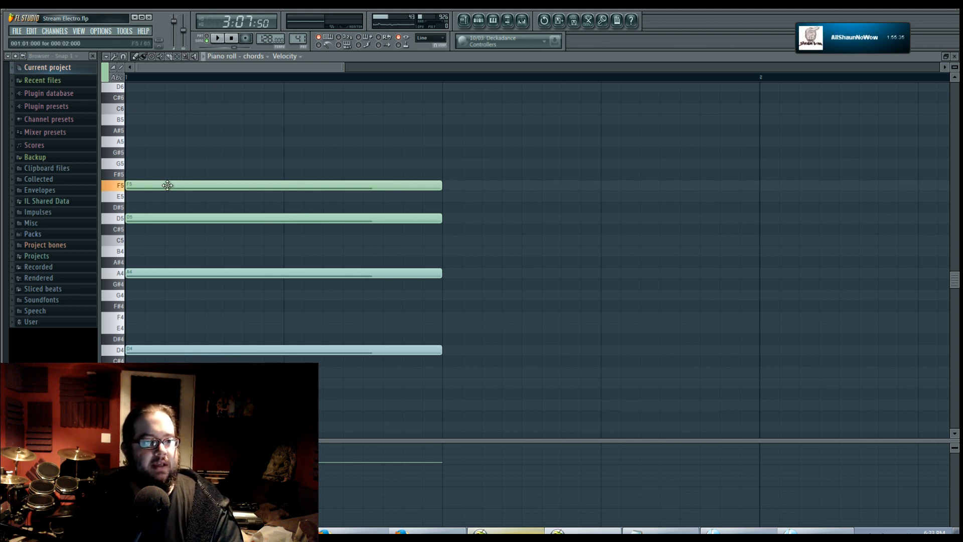
click(230, 274)
click(486, 251)
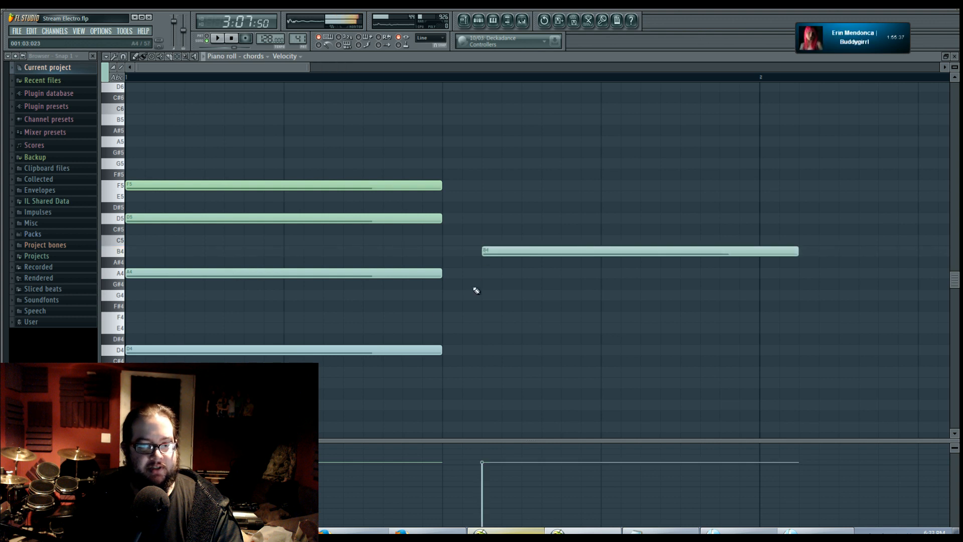
right_click(485, 252)
click(501, 207)
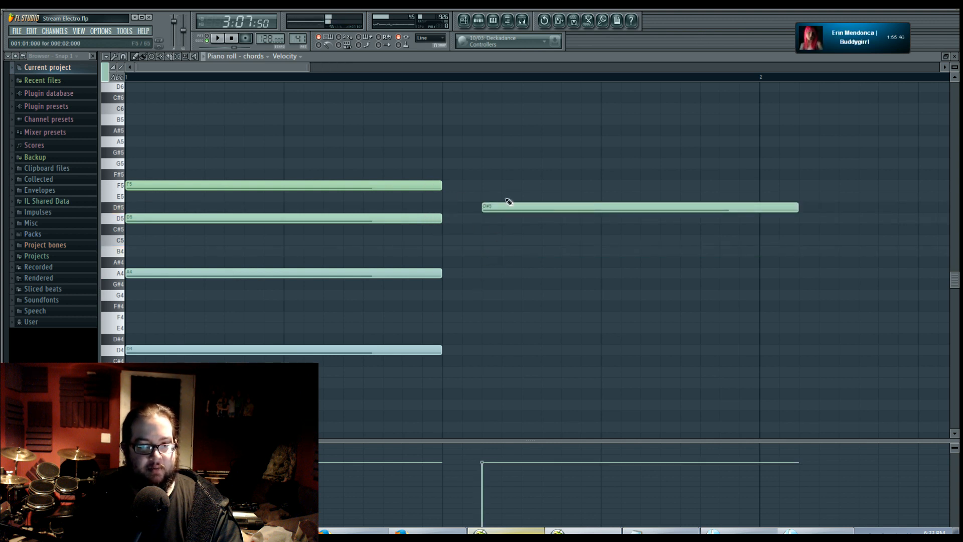
right_click(507, 205)
click(507, 230)
right_click(507, 230)
drag(425, 195, 486, 164)
right_click(496, 164)
click(426, 186)
click(489, 164)
right_click(507, 164)
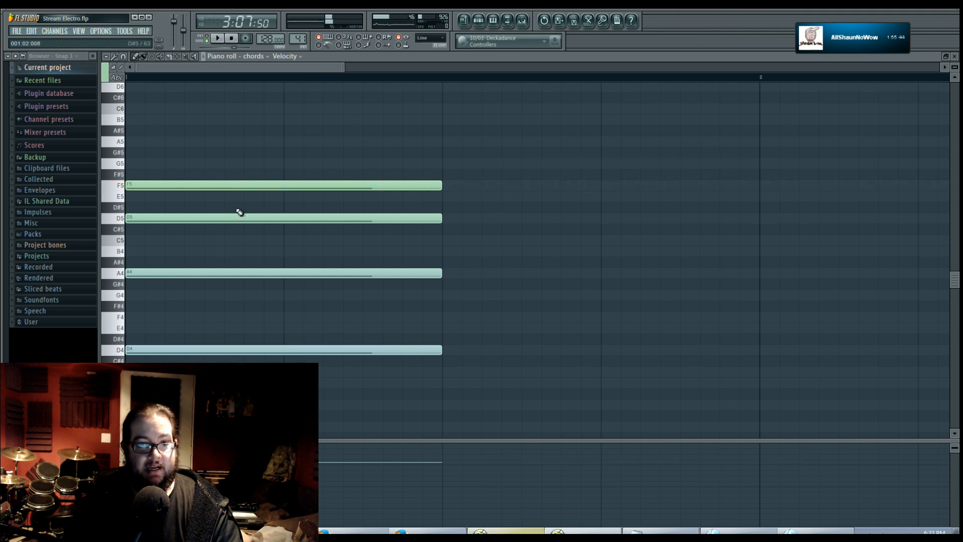
Step: Add a G5 slide note in the F5 note's color at 1:01:048 and shorten it to 0:00:084
click(215, 164)
double_click(216, 163)
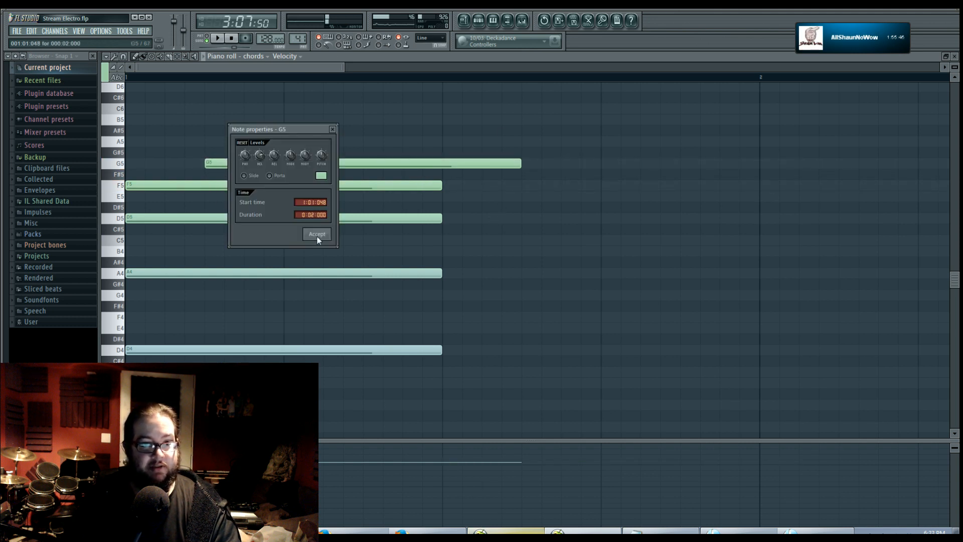
click(244, 176)
click(317, 234)
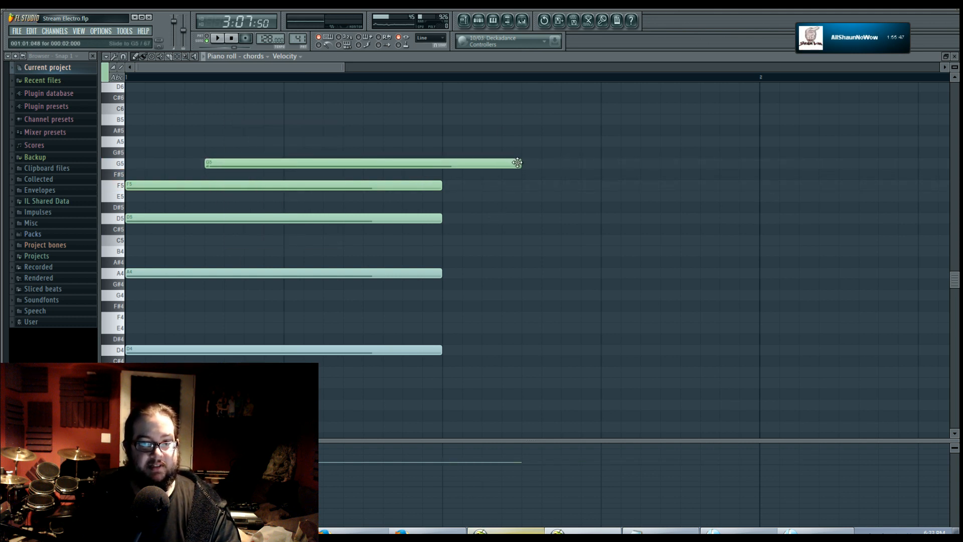
drag(520, 164, 348, 165)
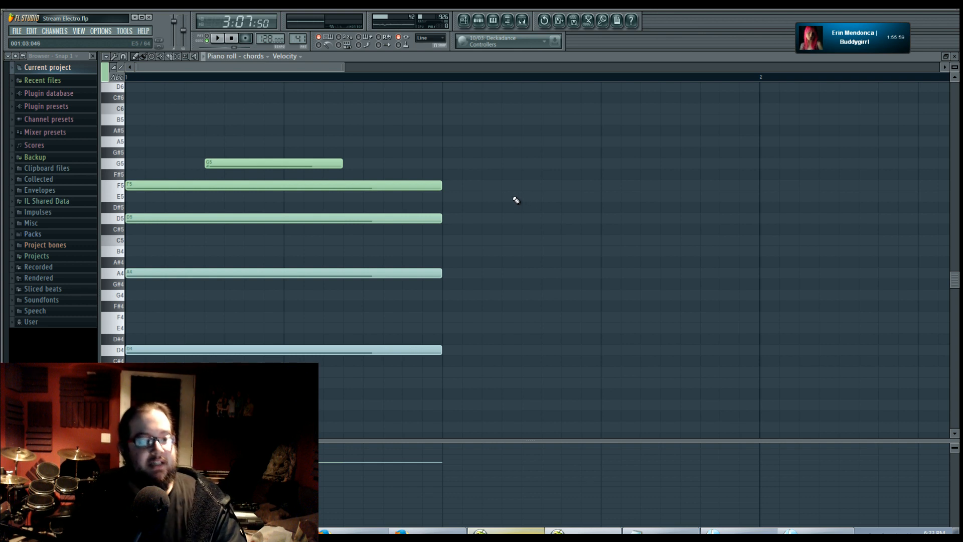
Step: Add a C5 slide note using the D5 note's properties, aligned with the G5 slide note's start and length
scroll(426, 262, up, 2)
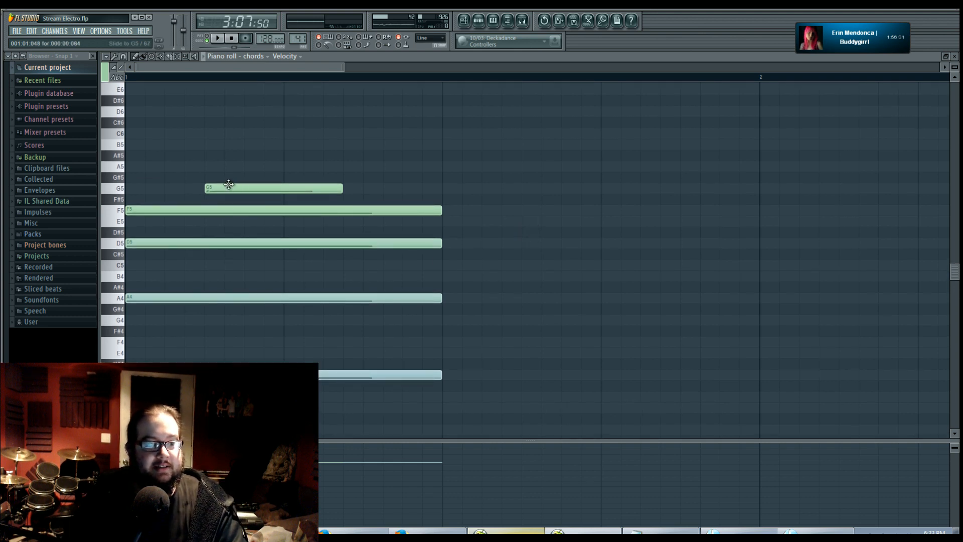
double_click(213, 246)
click(323, 214)
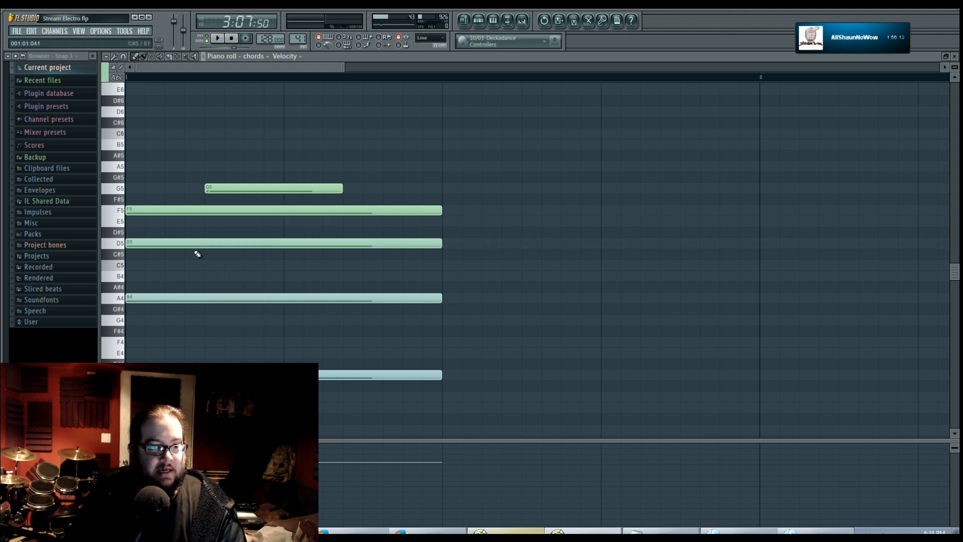
click(200, 264)
double_click(201, 264)
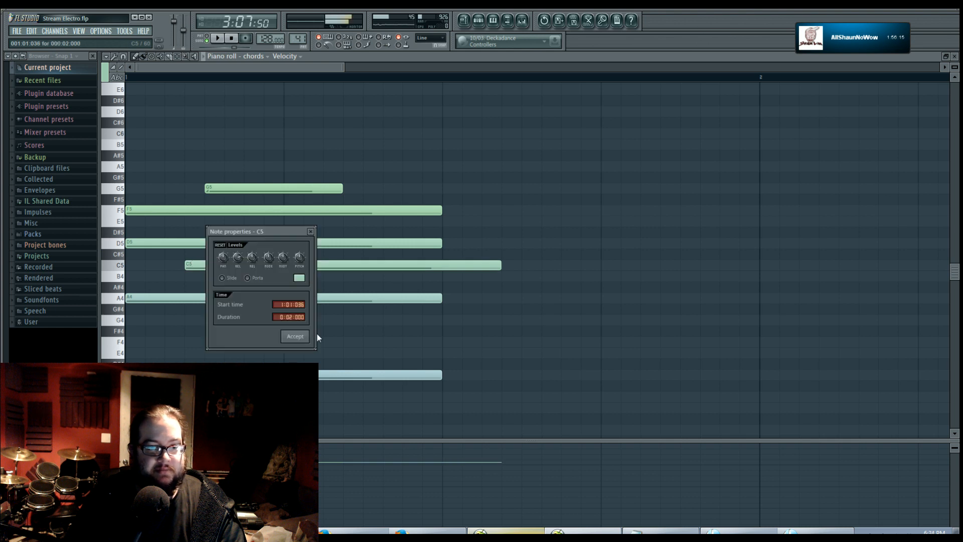
click(293, 337)
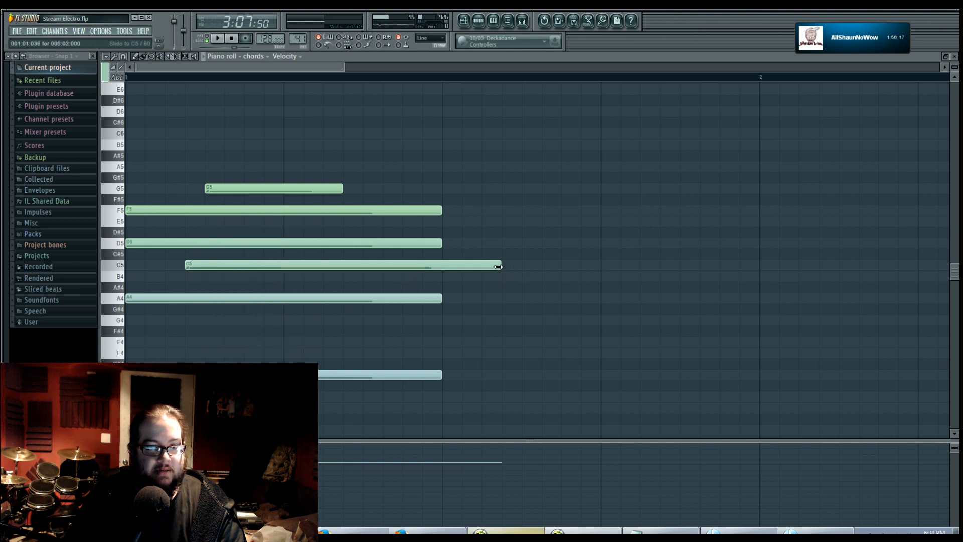
drag(503, 264, 340, 266)
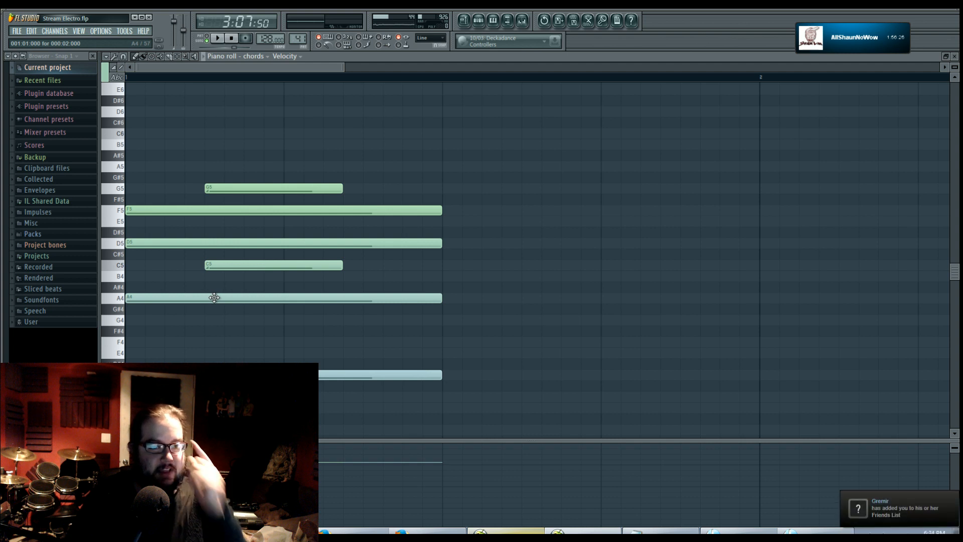
Step: Add a G4 slide note in the A4 note's color, starting at 1:01:048 and shortened to 0:00:084
click(216, 320)
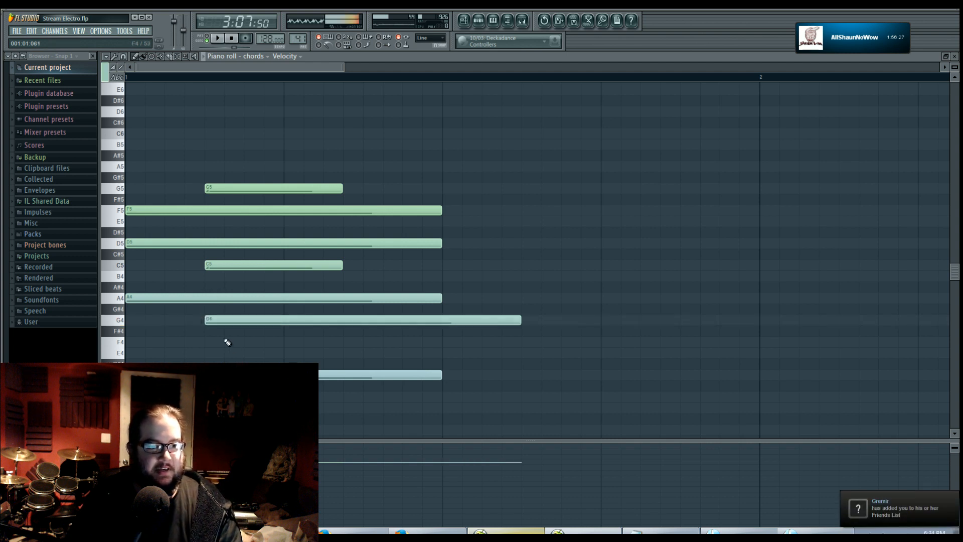
double_click(216, 321)
key(Escape)
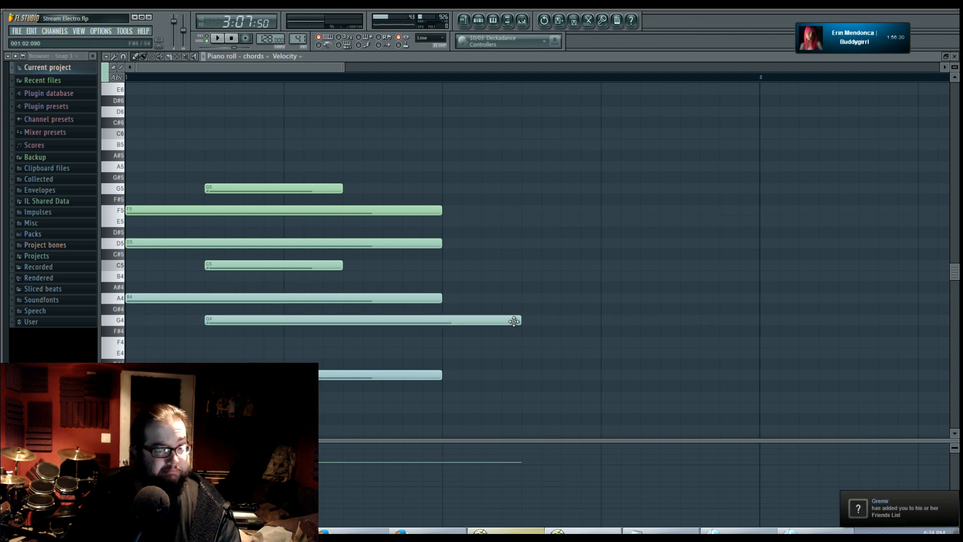
drag(521, 320, 344, 327)
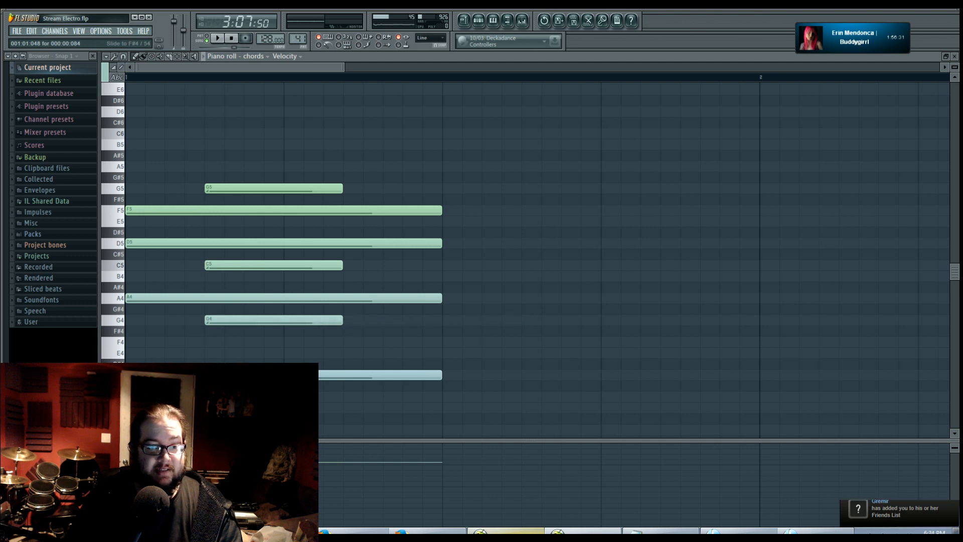
Step: Add a C4 slide note in the D4 note's color and shorten it to match the other slide notes
click(216, 396)
double_click(216, 397)
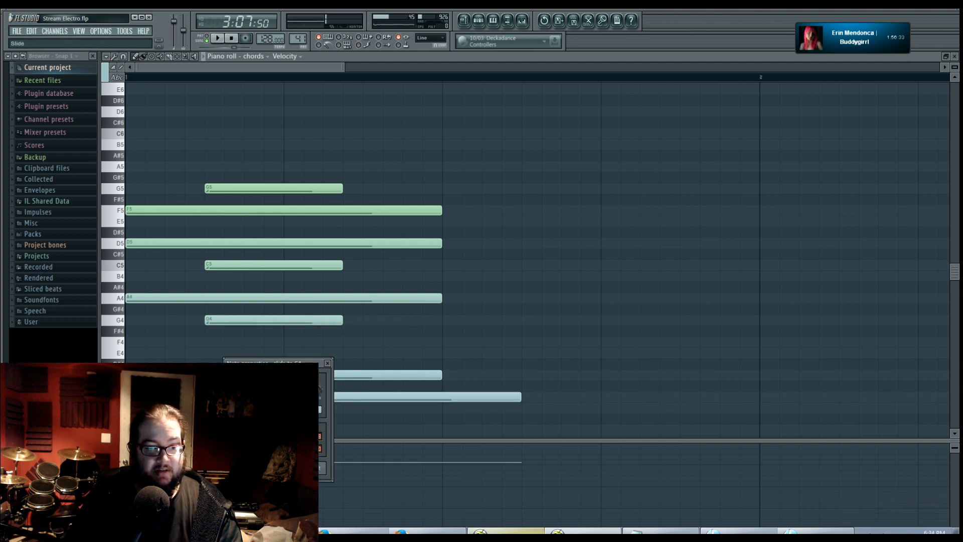
key(Escape)
drag(517, 398, 343, 398)
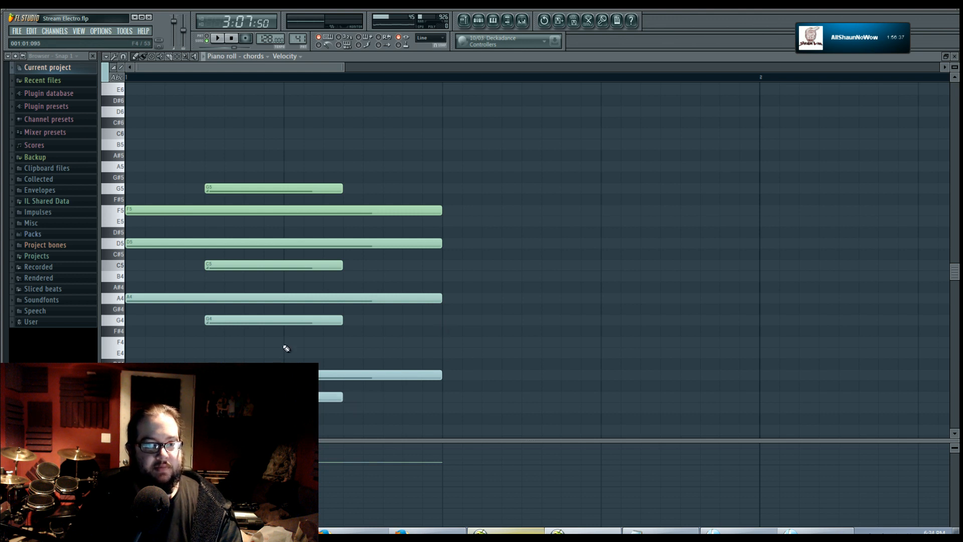
Step: In the playlist, extend the Merged clips #7 clip at bar 101 to two beats and reopen its chord notes
click(464, 22)
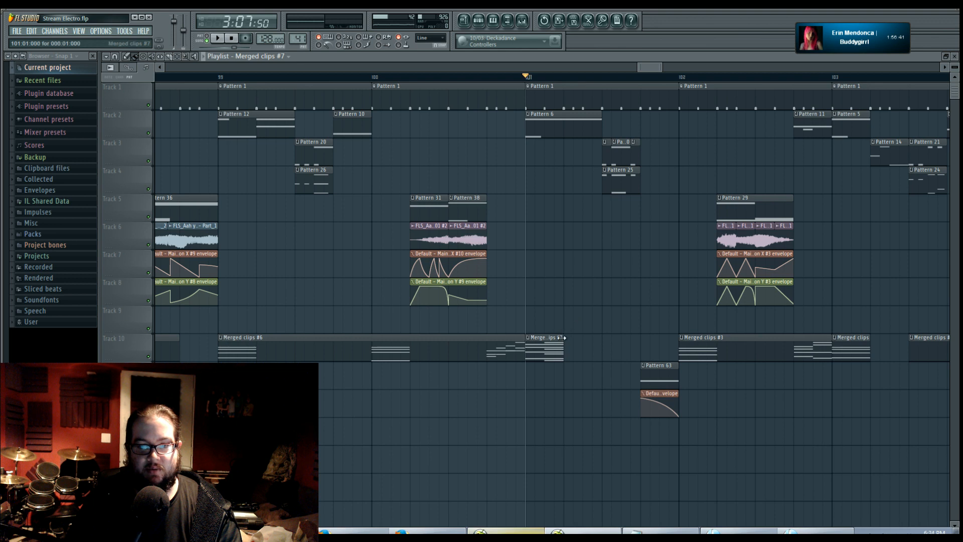
drag(564, 335, 602, 336)
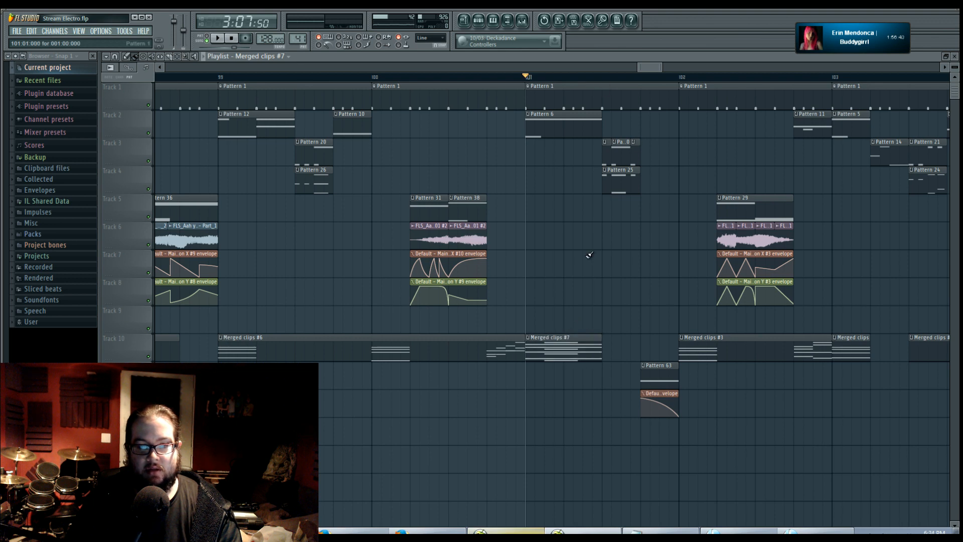
double_click(572, 346)
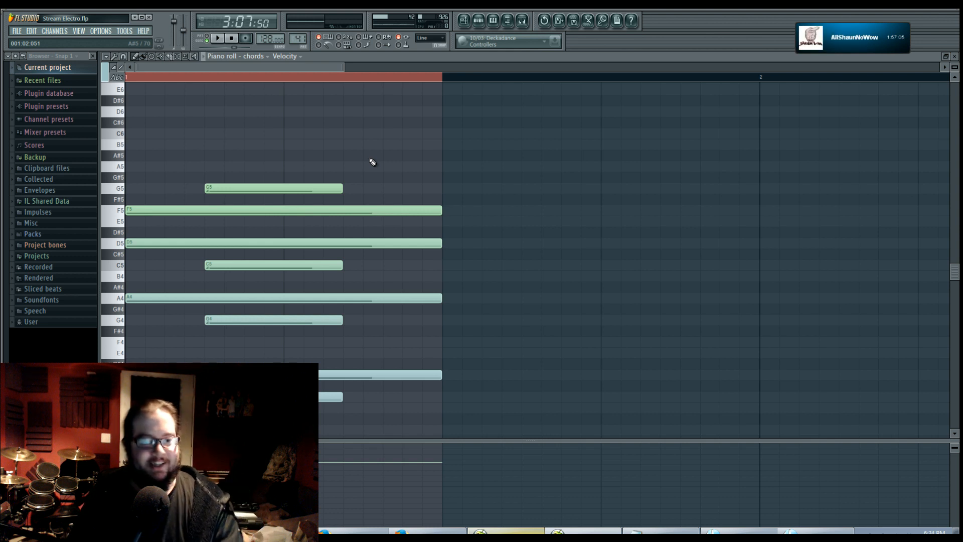
Step: Raise the slide notes: C4 to F4, G4 to B4, C5 to F5 and G5 to C6
scroll(382, 307, down, 2)
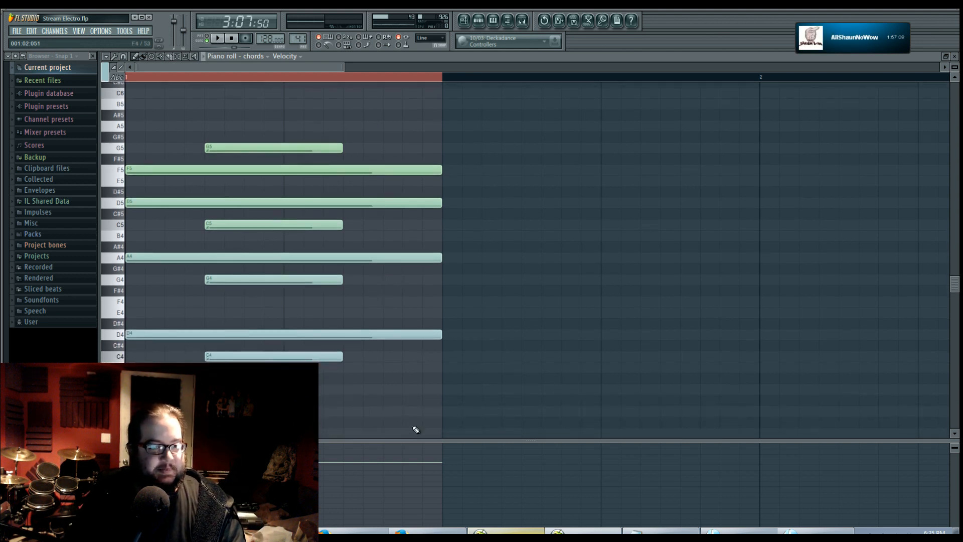
scroll(292, 323, up, 1)
drag(237, 375, 233, 321)
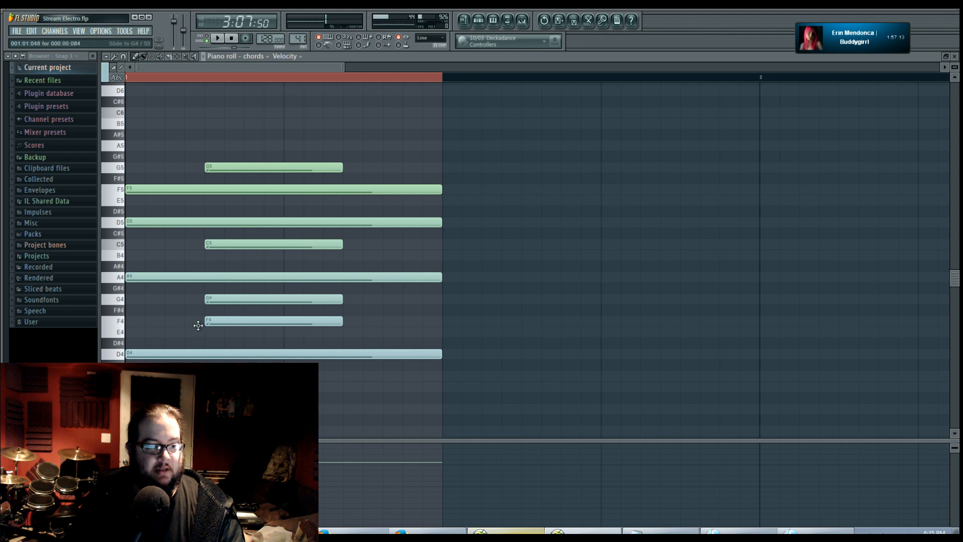
scroll(190, 320, up, 2)
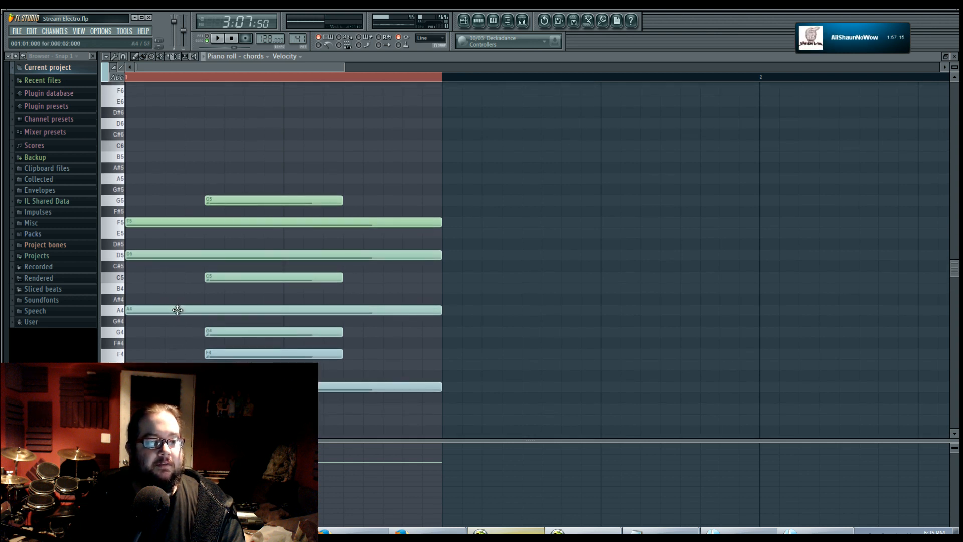
drag(236, 331, 236, 288)
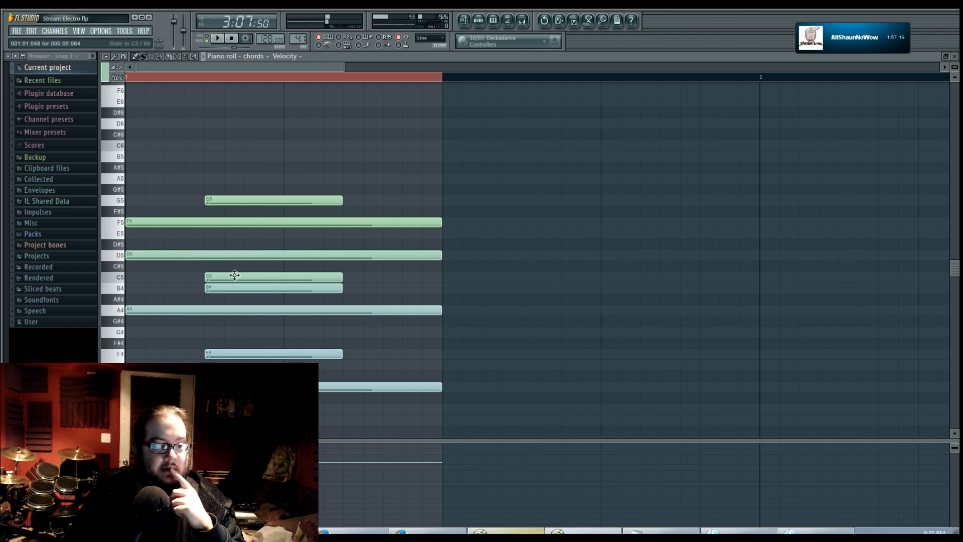
drag(236, 276, 237, 220)
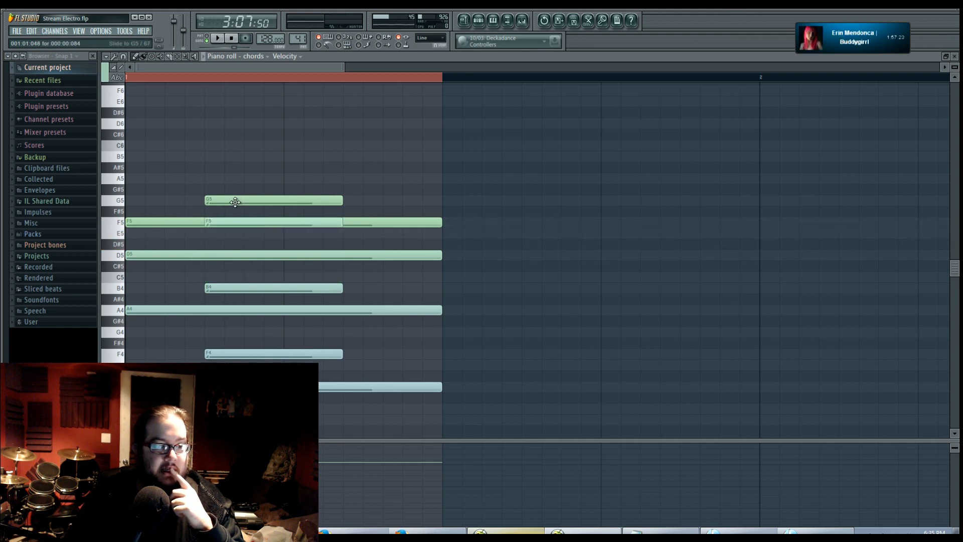
drag(235, 200, 236, 145)
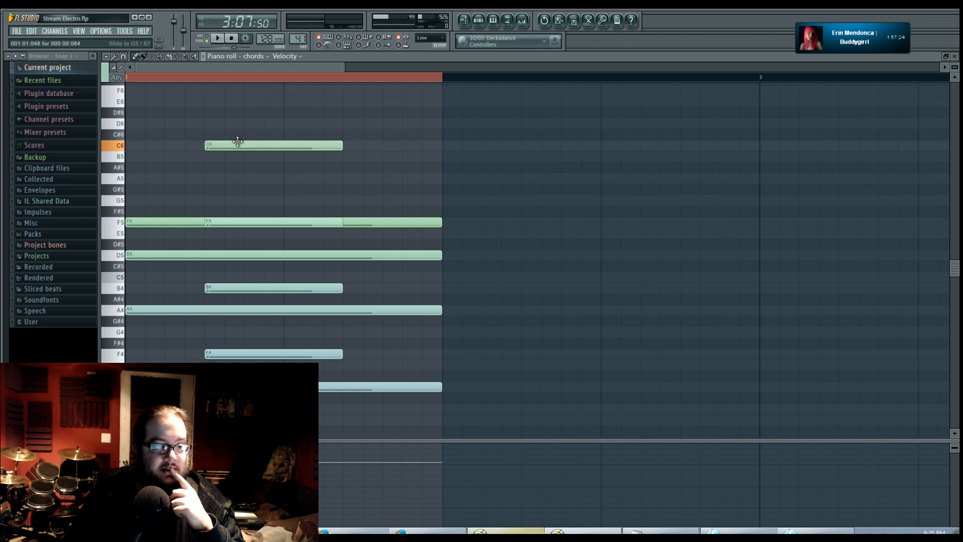
Step: Lower the C6 slide note to B5 and play back the chord pattern
click(218, 41)
click(232, 40)
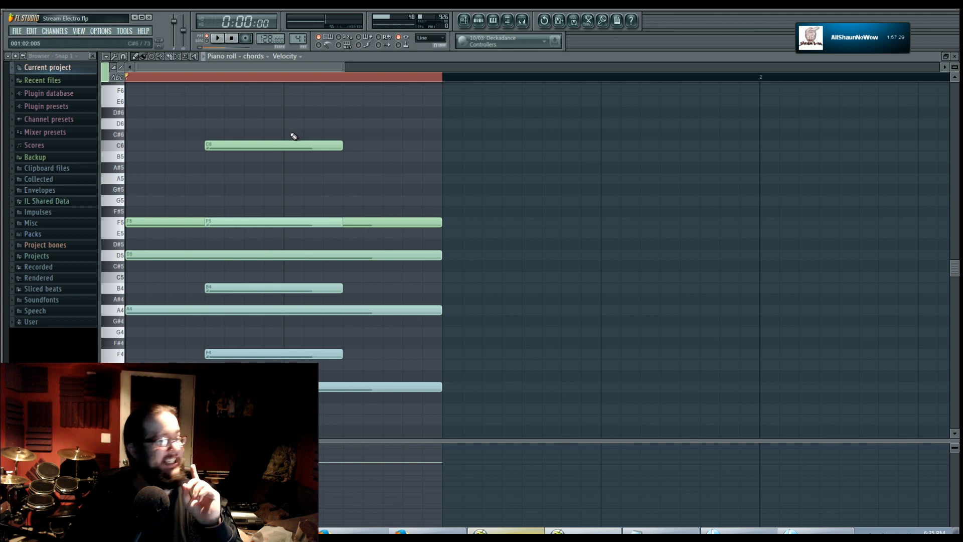
click(237, 150)
drag(237, 150, 238, 157)
key(space)
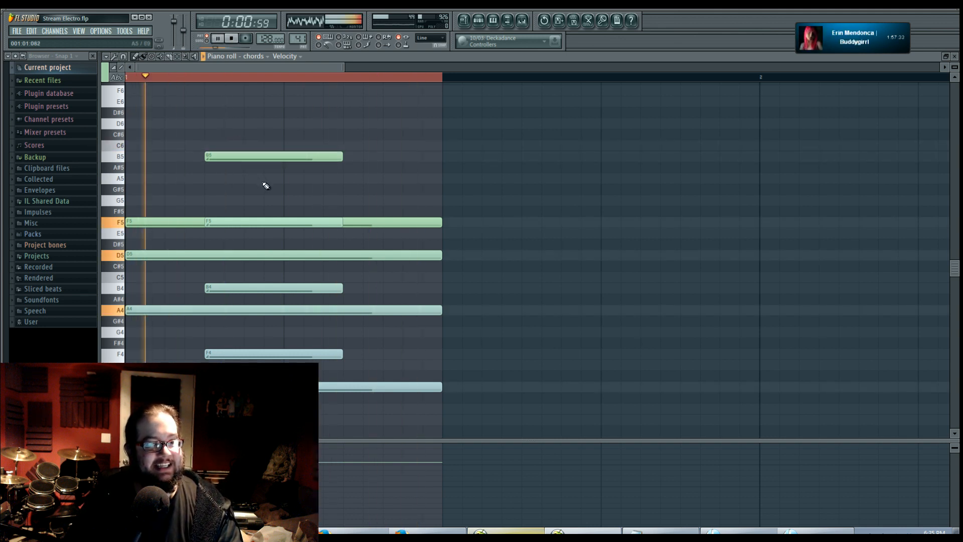
key(space)
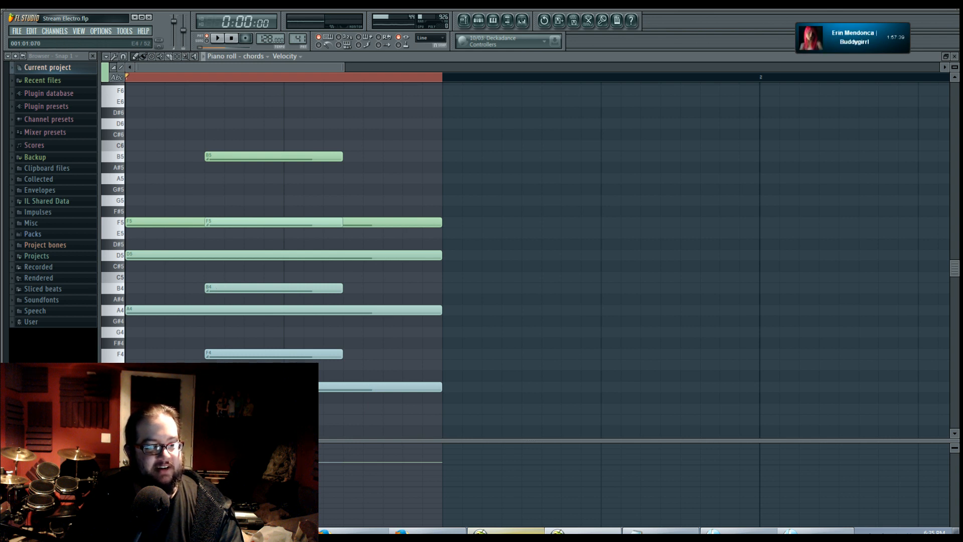
Step: Move the F4 slide note down to C4
scroll(536, 256, down, 3)
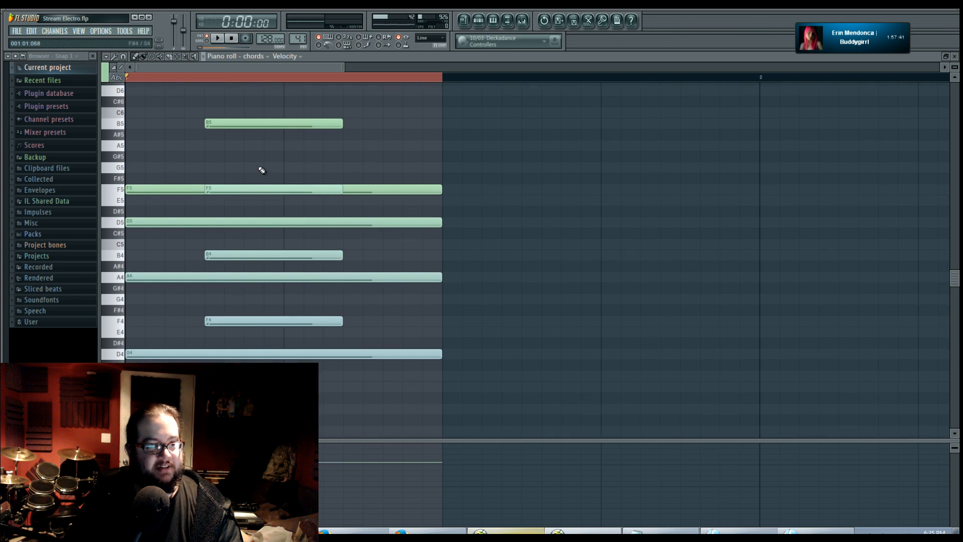
scroll(239, 351, down, 2)
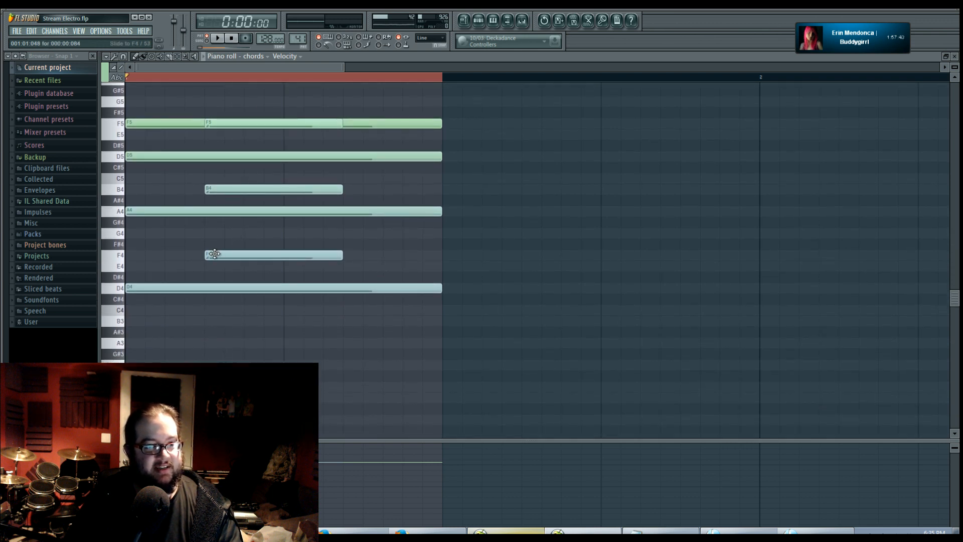
drag(222, 255, 221, 310)
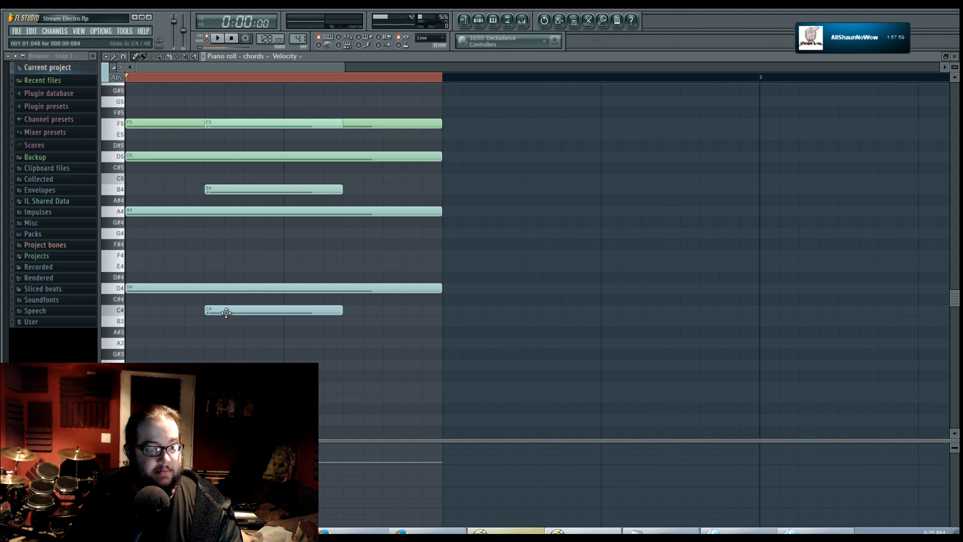
scroll(248, 243, up, 3)
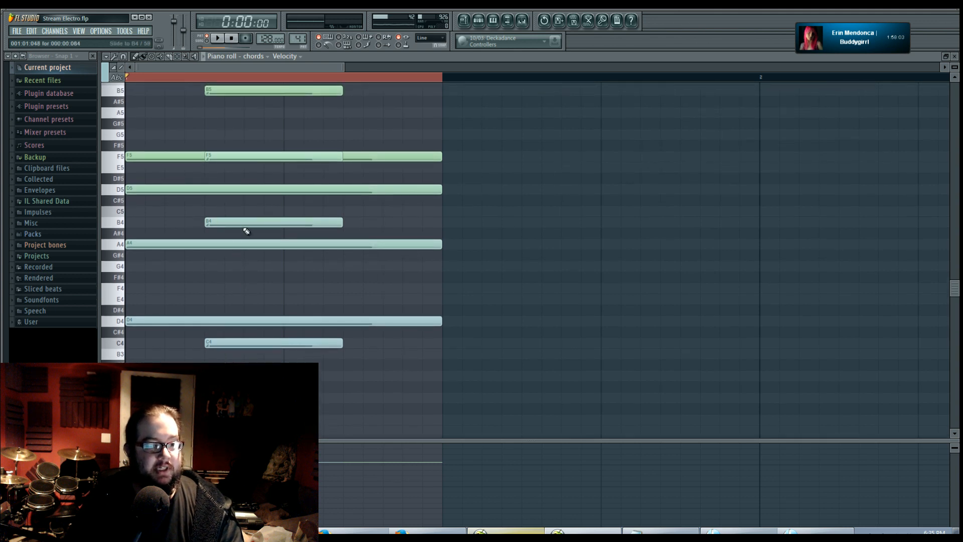
Step: Raise the slide notes B4 to C5, F5 to G5 and B5 to C6, and play back the chord pattern
drag(243, 223, 241, 211)
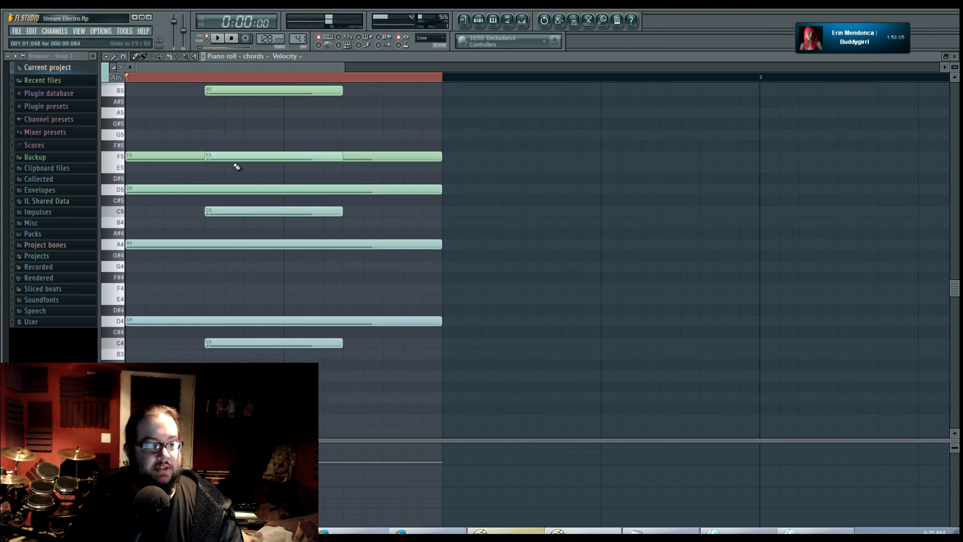
drag(236, 157, 237, 133)
scroll(238, 132, up, 3)
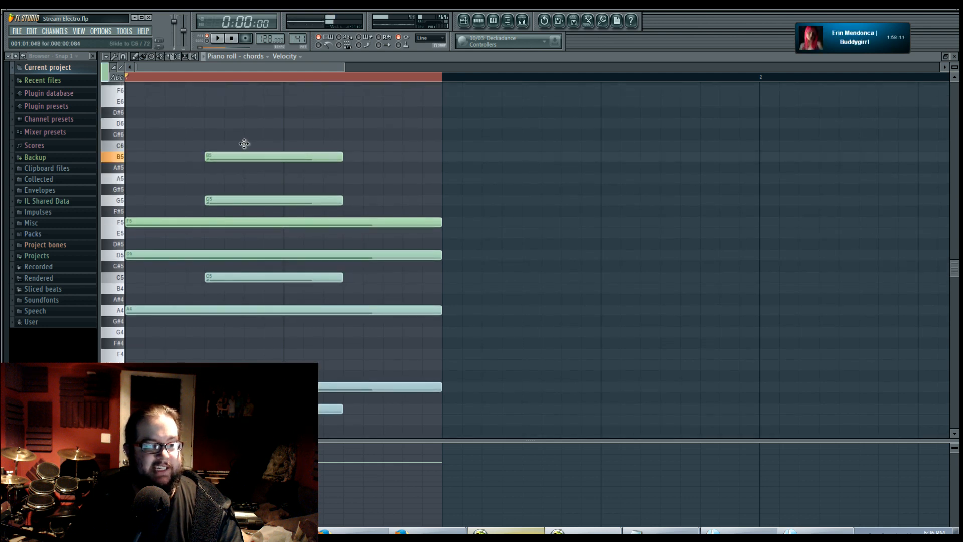
drag(252, 156, 252, 146)
key(space)
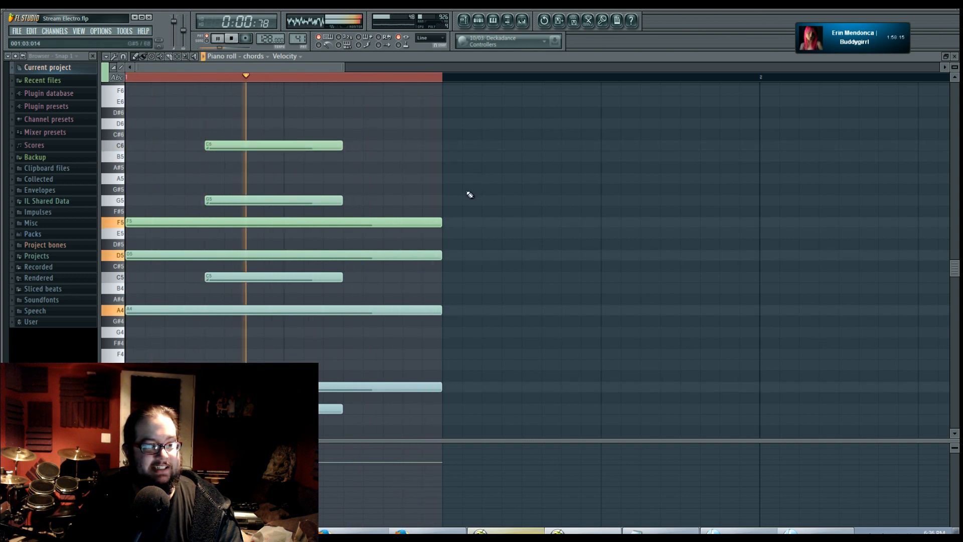
key(space)
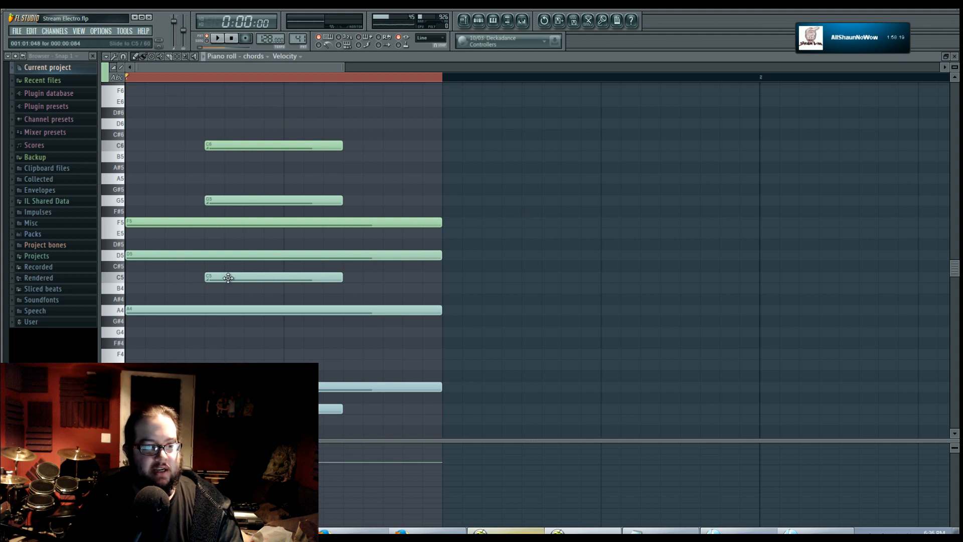
Step: Lower the C5 slide note to G4 and play back the pattern
drag(227, 279, 227, 332)
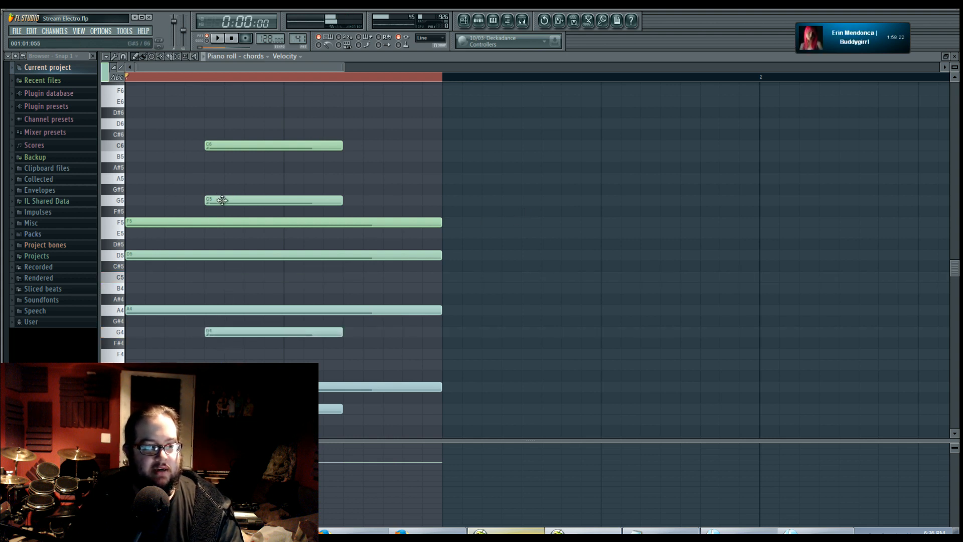
key(space)
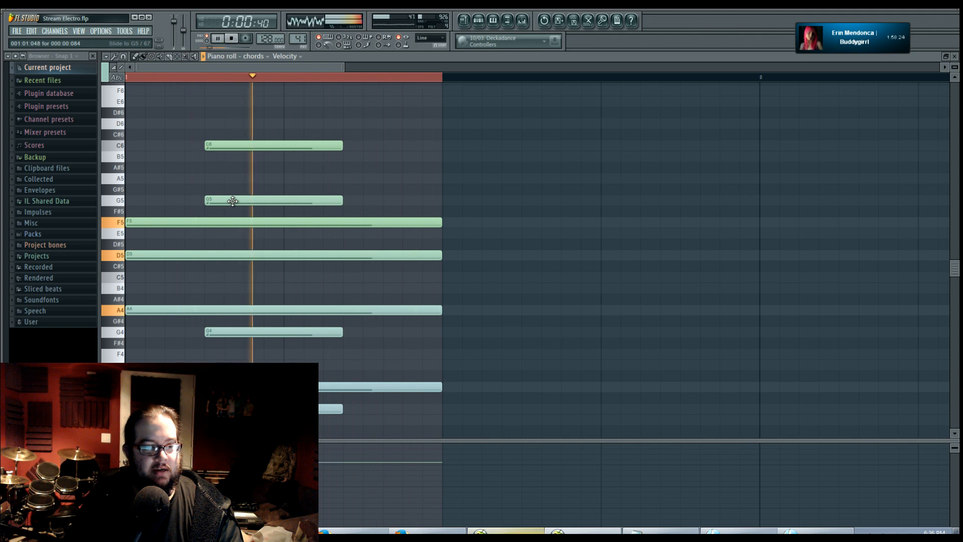
key(space)
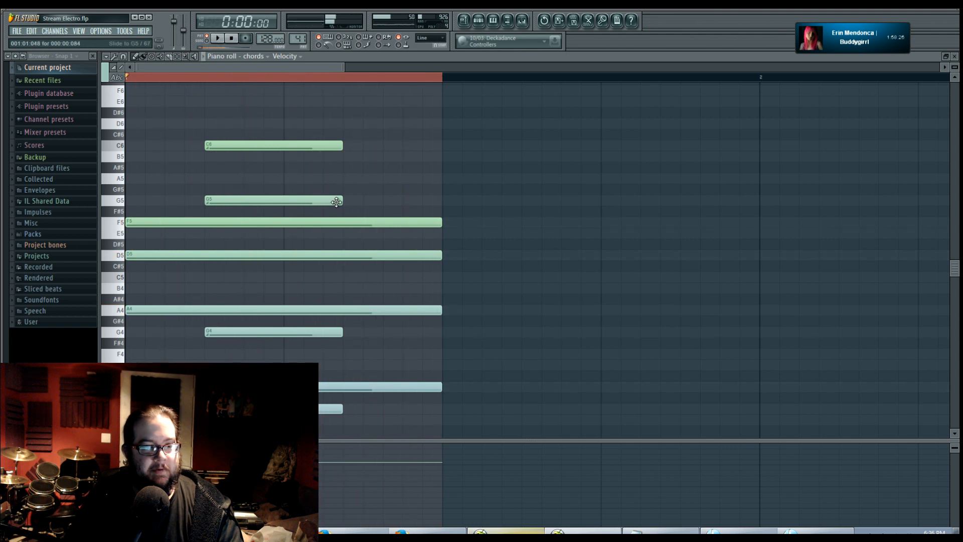
Step: Shorten the G5 and G4 slide notes to under half their length and the C4 slide note to 0:00:012, auditioning the pattern
drag(340, 200, 270, 204)
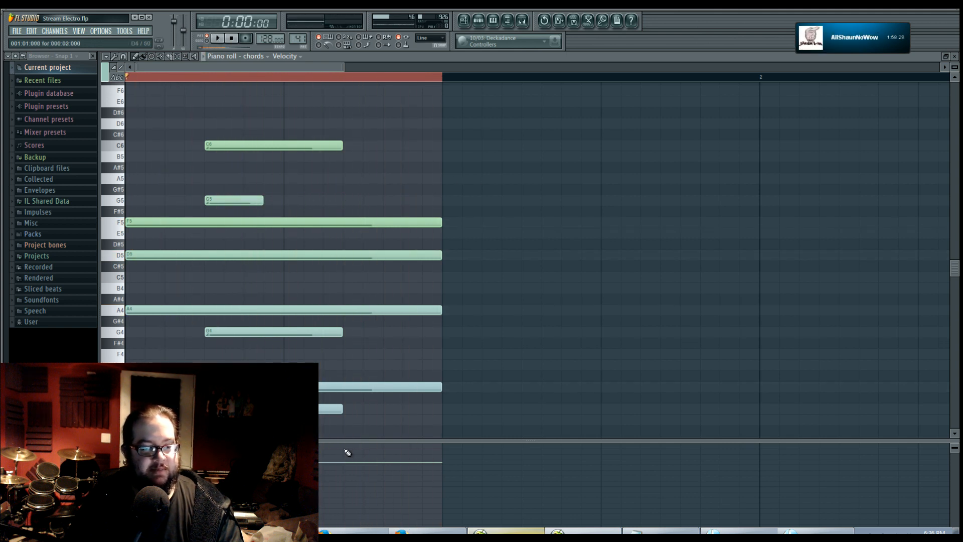
drag(335, 333, 261, 336)
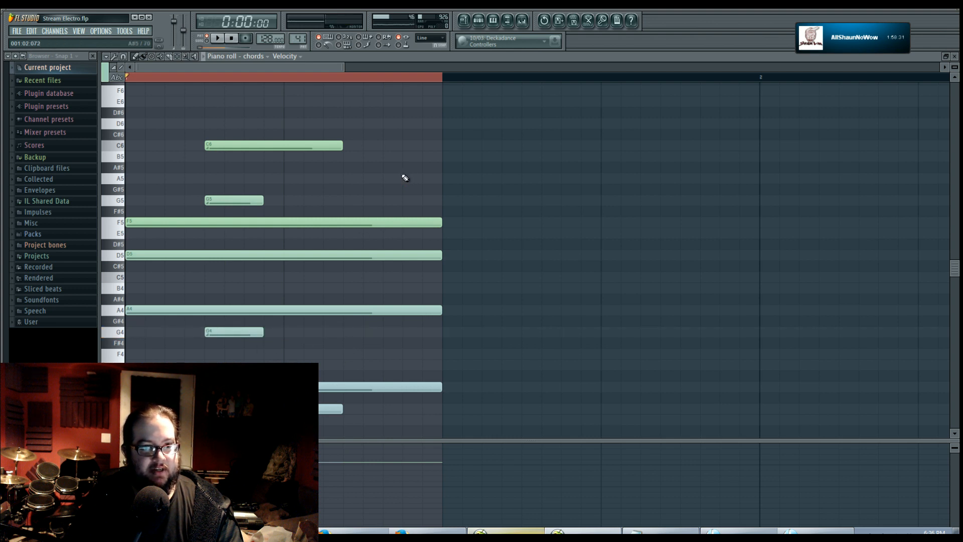
key(space)
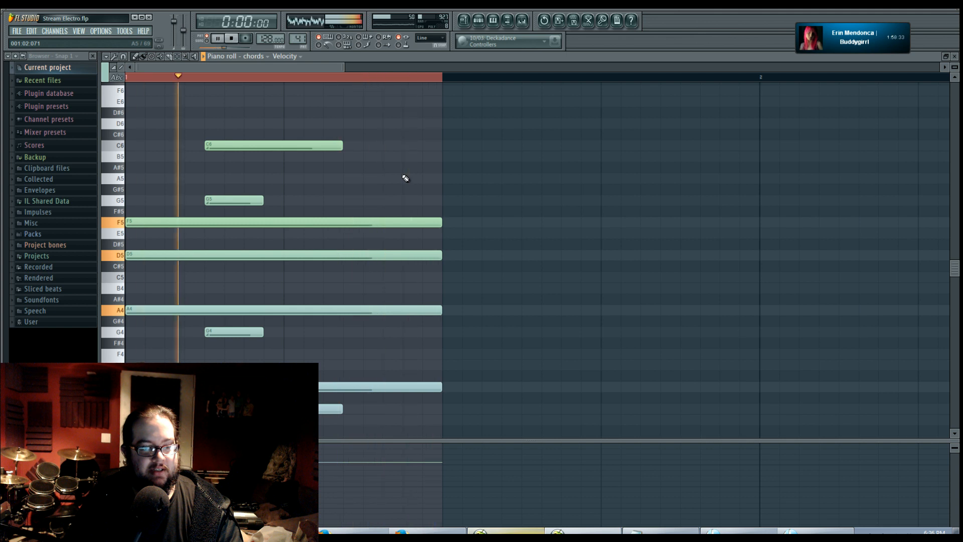
key(space)
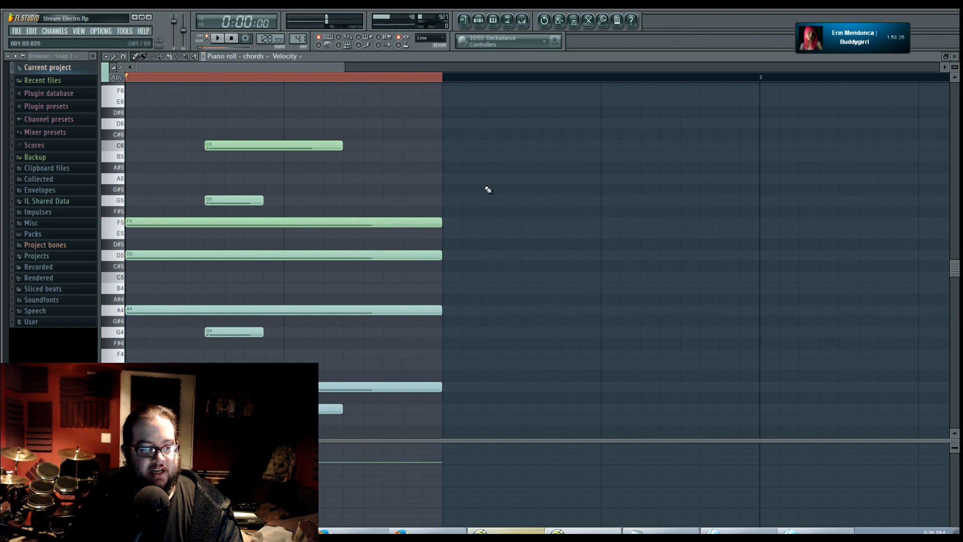
key(space)
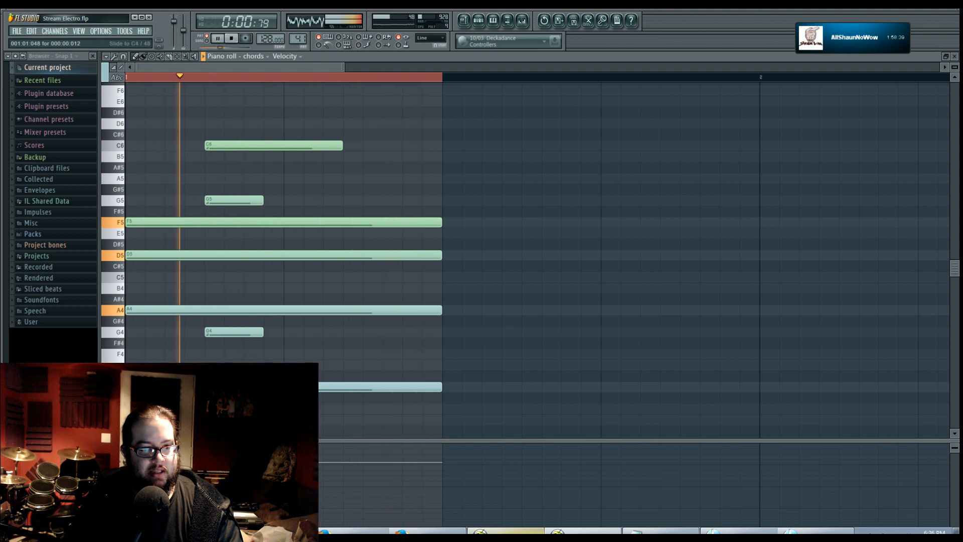
key(space)
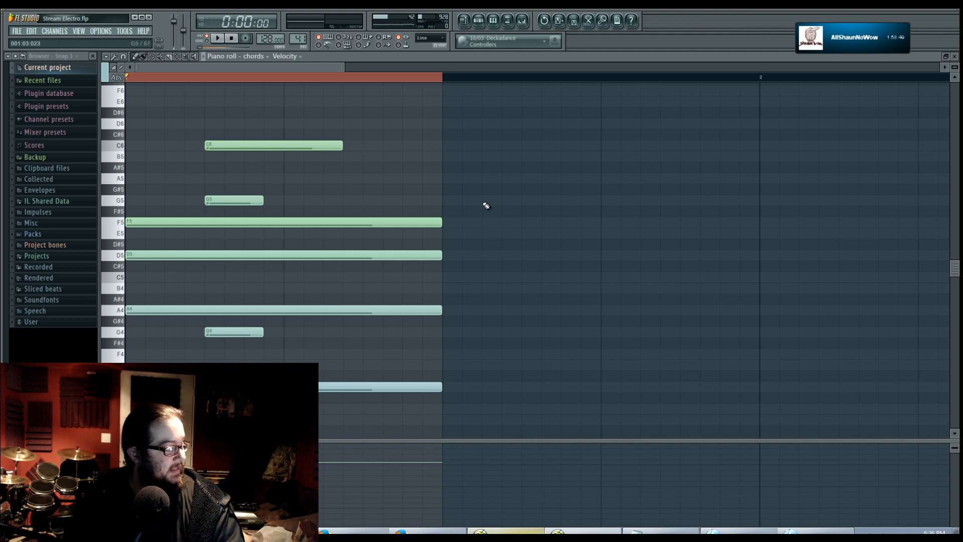
key(space)
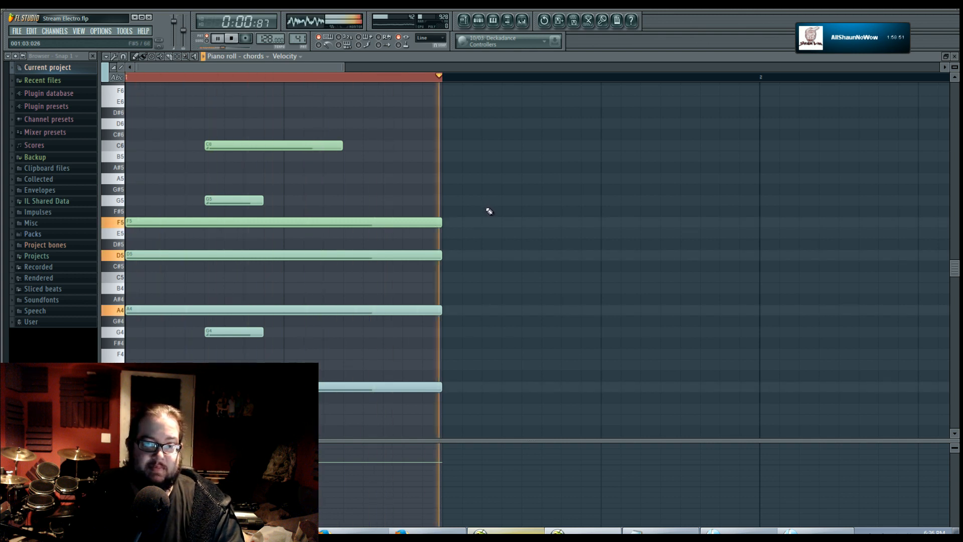
key(space)
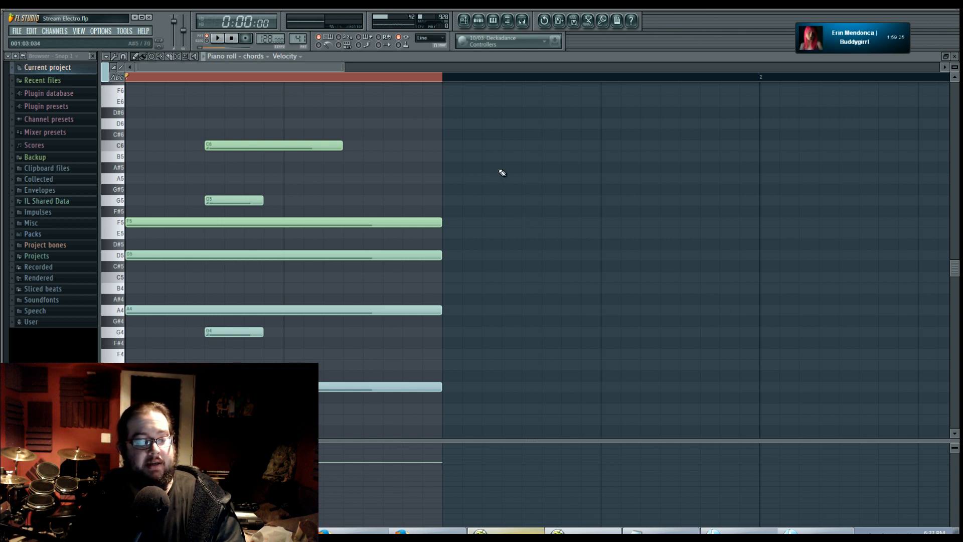
Step: Return to the playlist and play the arrangement from the last beat of bar 100, leaving the playhead at the start of bar 100
scroll(508, 206, up, 1)
scroll(511, 203, down, 2)
scroll(509, 221, up, 1)
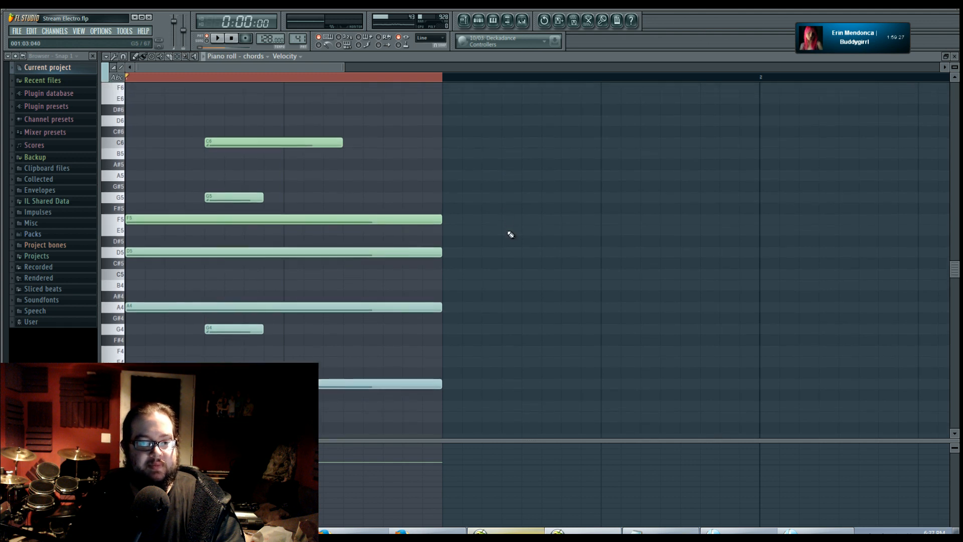
scroll(511, 234, down, 1)
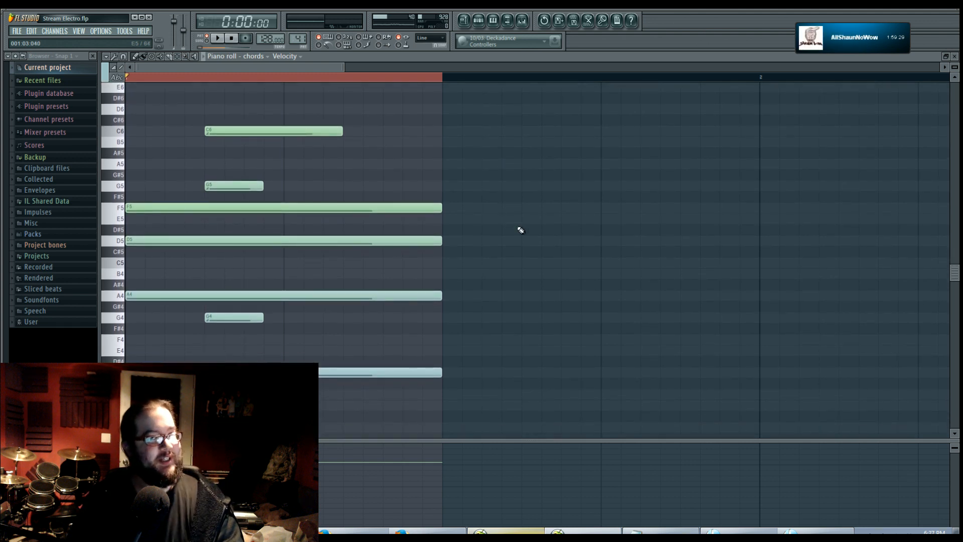
key(F5)
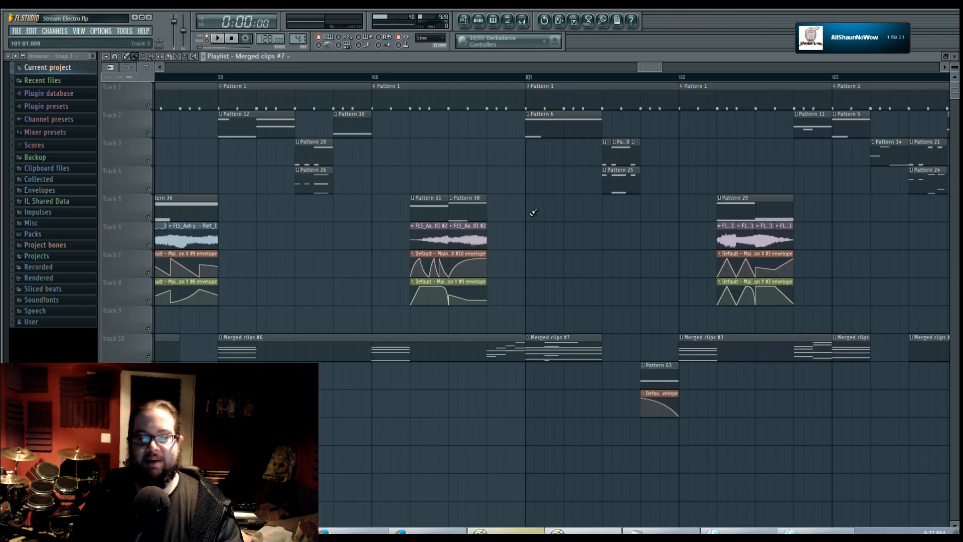
drag(544, 264, 495, 256)
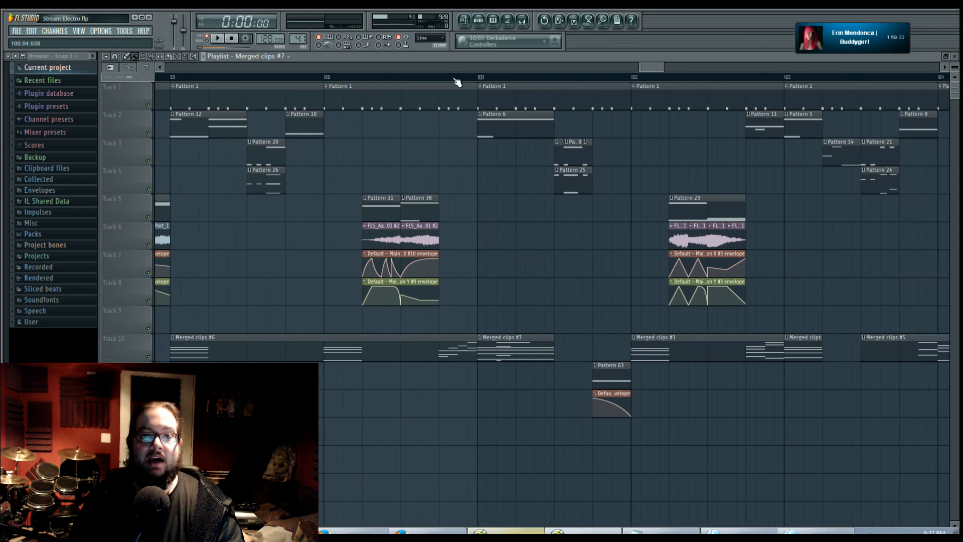
click(444, 79)
key(space)
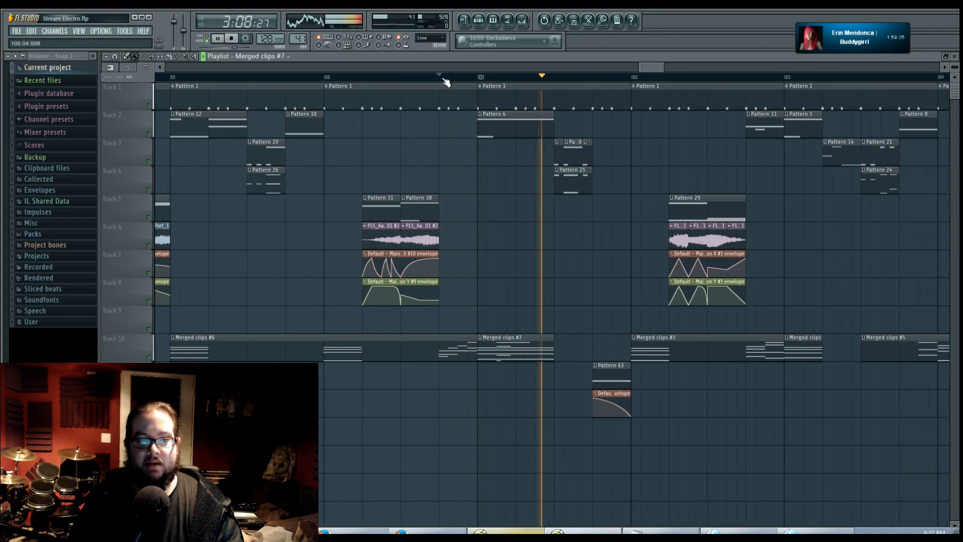
click(441, 79)
click(326, 79)
key(space)
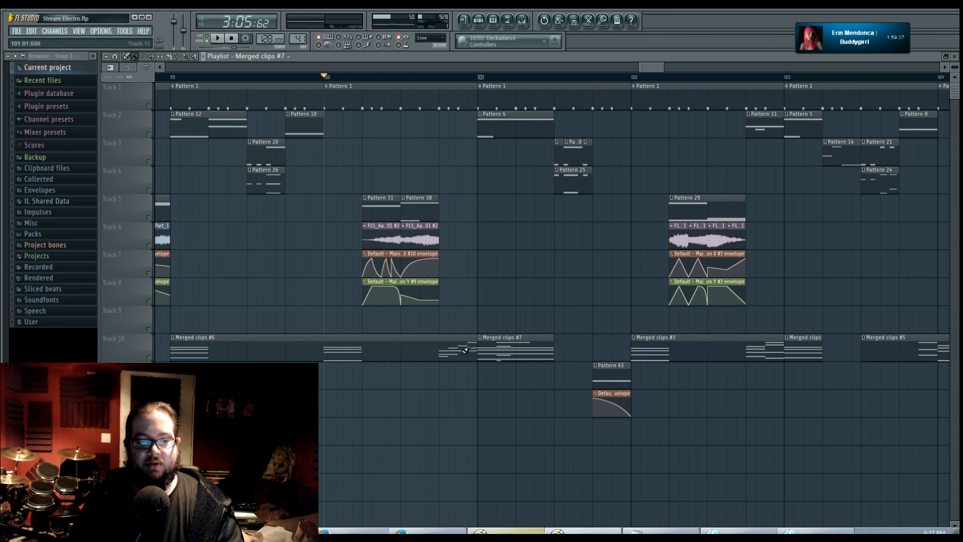
Step: Examine the chord and slide notes in the Merged clips #7 clip at bar 101
double_click(507, 350)
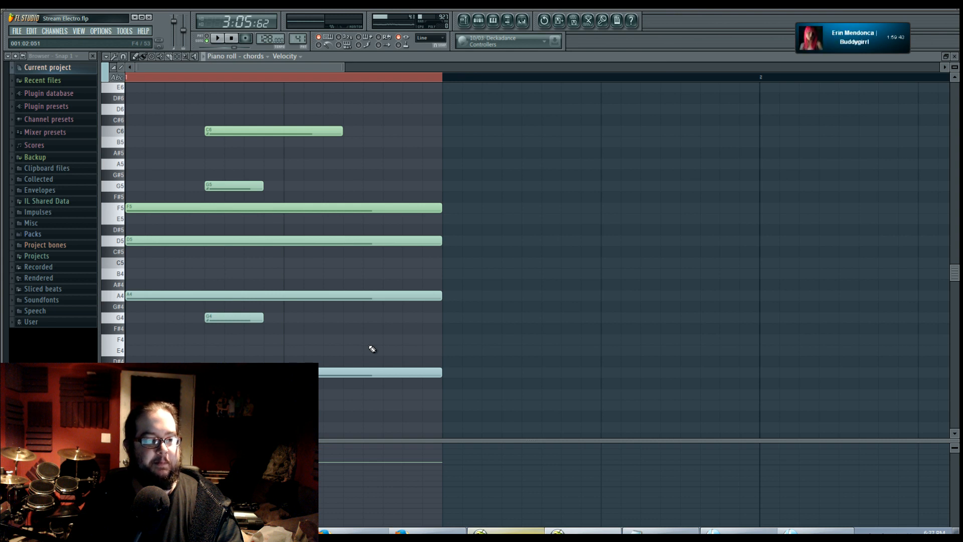
scroll(371, 349, down, 3)
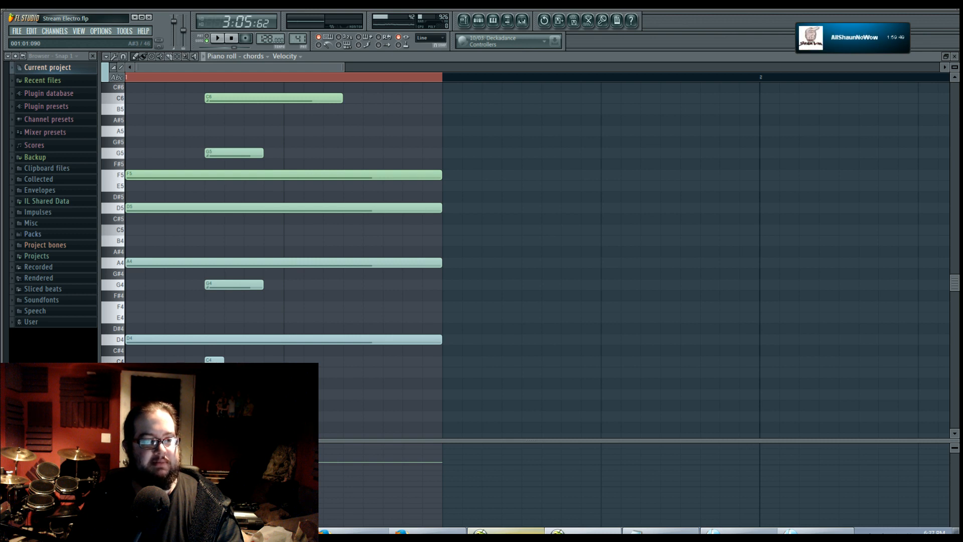
key(F5)
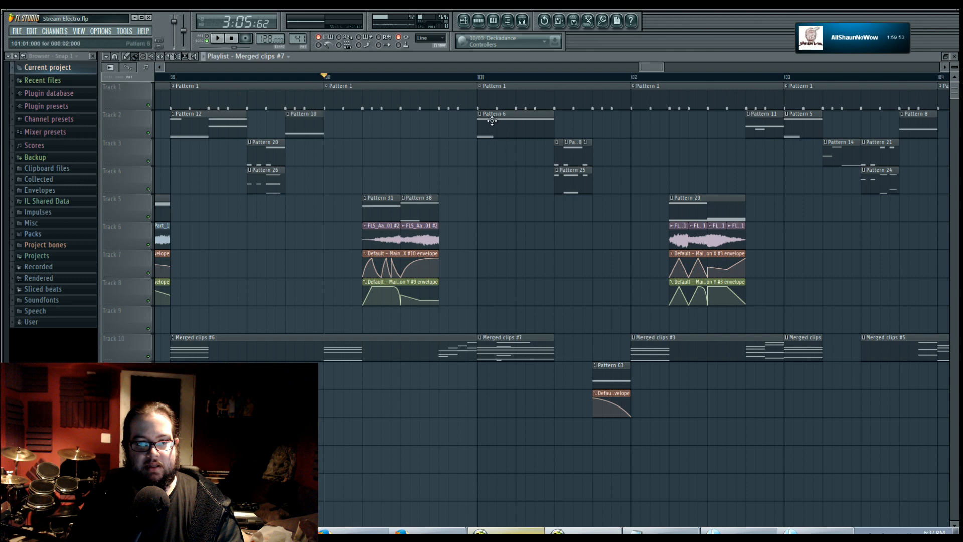
double_click(491, 344)
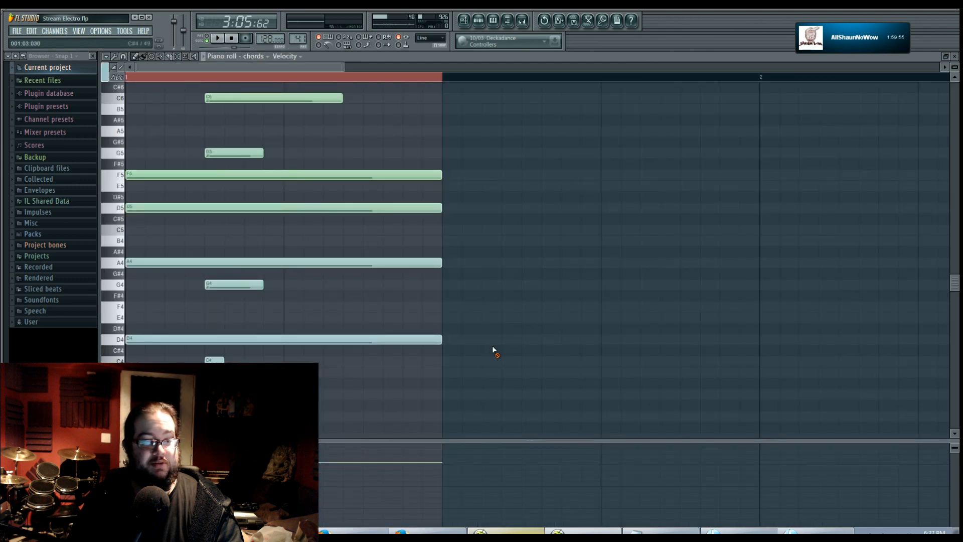
Step: Try to make the Pattern 6 clip at bar 101 unique, and shift its low note slightly later and shorten it
click(464, 20)
click(480, 115)
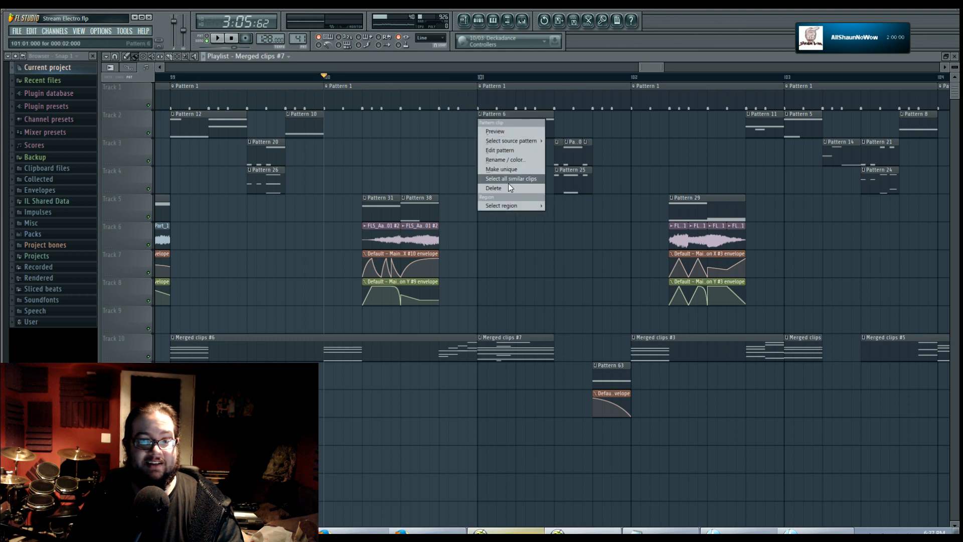
click(509, 168)
click(577, 301)
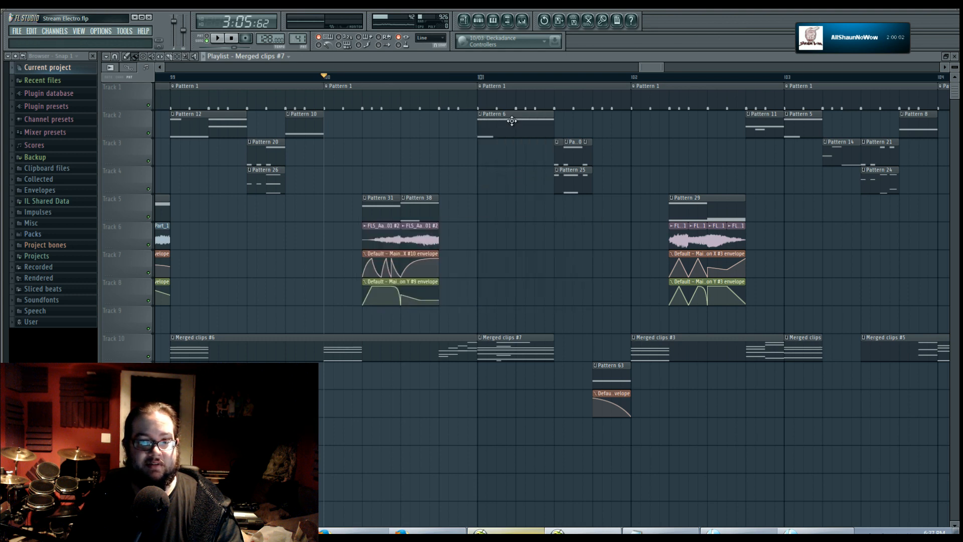
double_click(512, 121)
drag(132, 345, 157, 352)
click(466, 24)
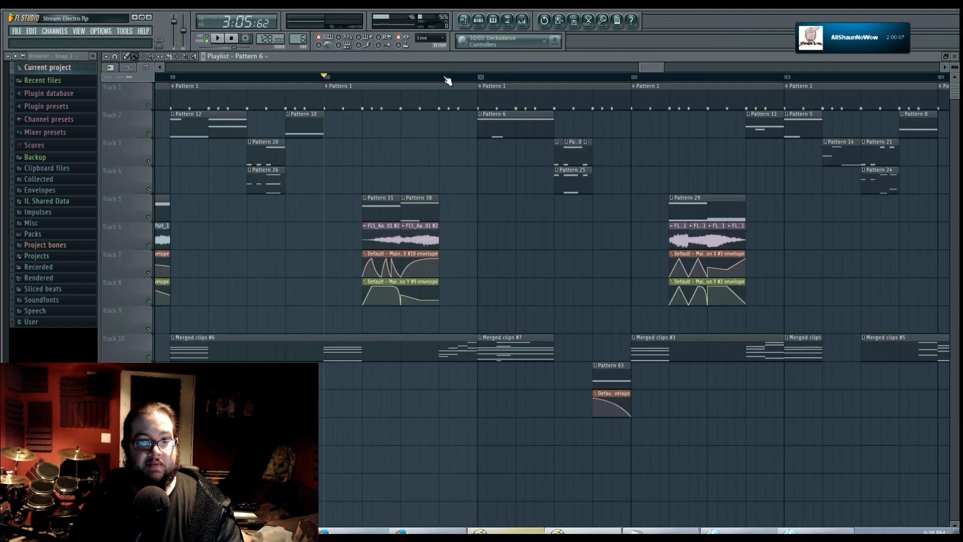
Step: Play the playlist from bar 101 and again from bar 100 to check the edited Pattern 6
click(479, 77)
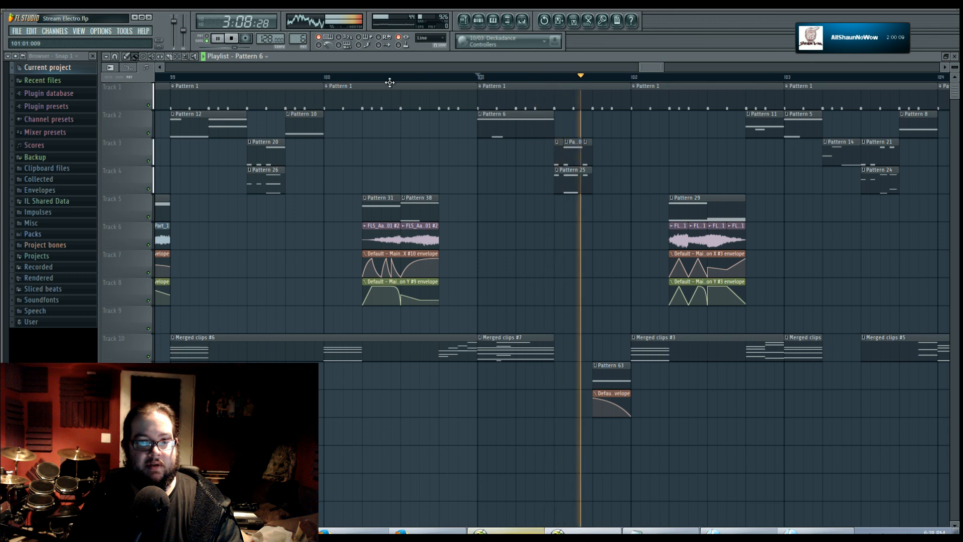
click(327, 77)
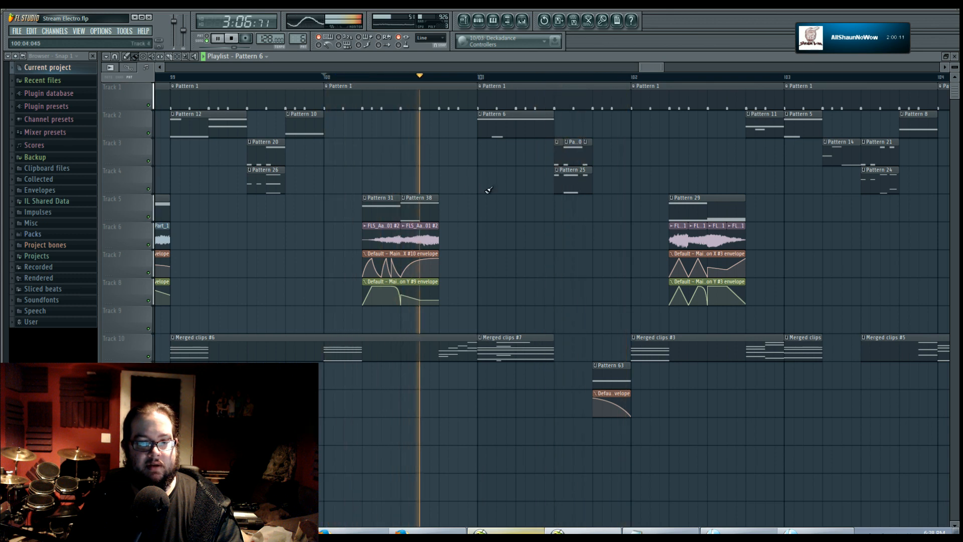
key(space)
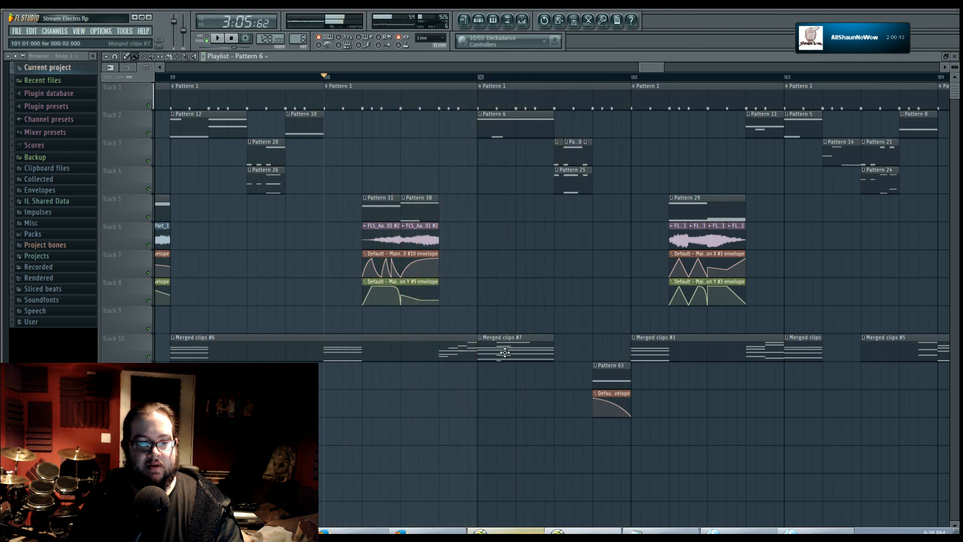
Step: In the Merged clips #7 clip, move the four held chord notes to beat 3 and repitch them to C6, G5, G4 and C4
double_click(496, 350)
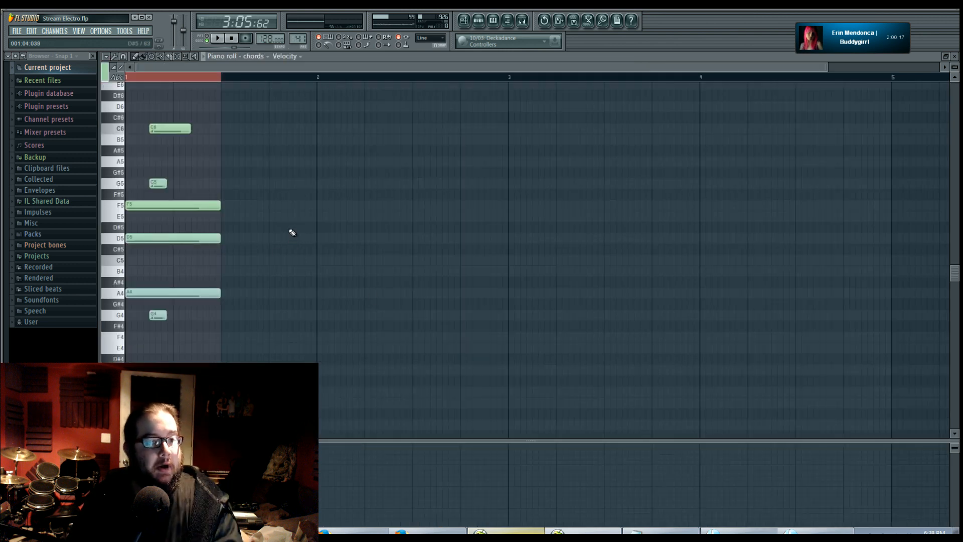
scroll(151, 249, up, 3)
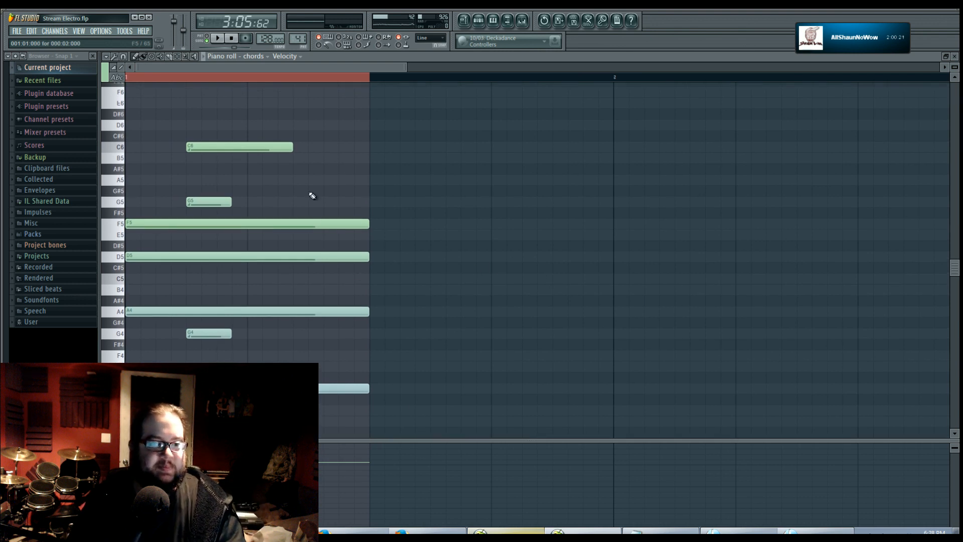
drag(311, 224, 522, 232)
click(445, 182)
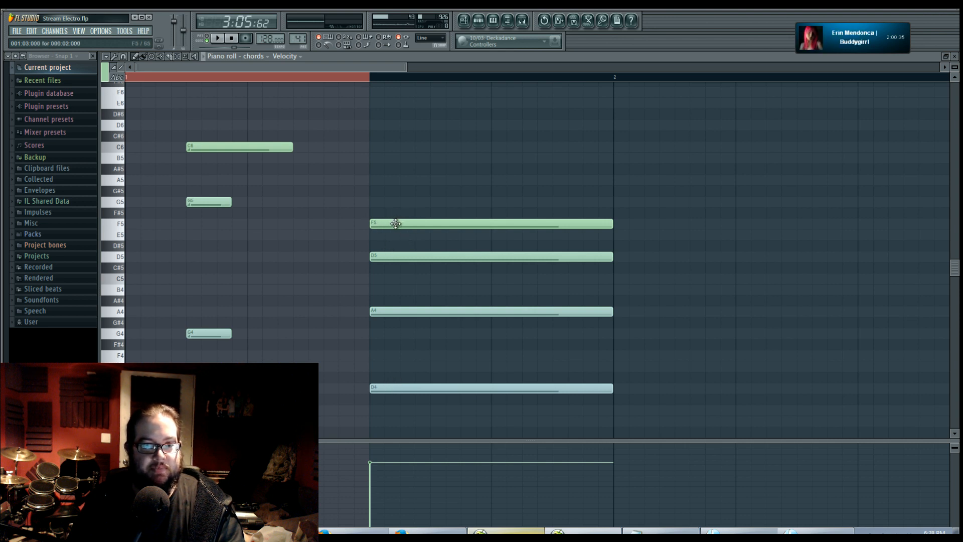
drag(393, 224, 385, 146)
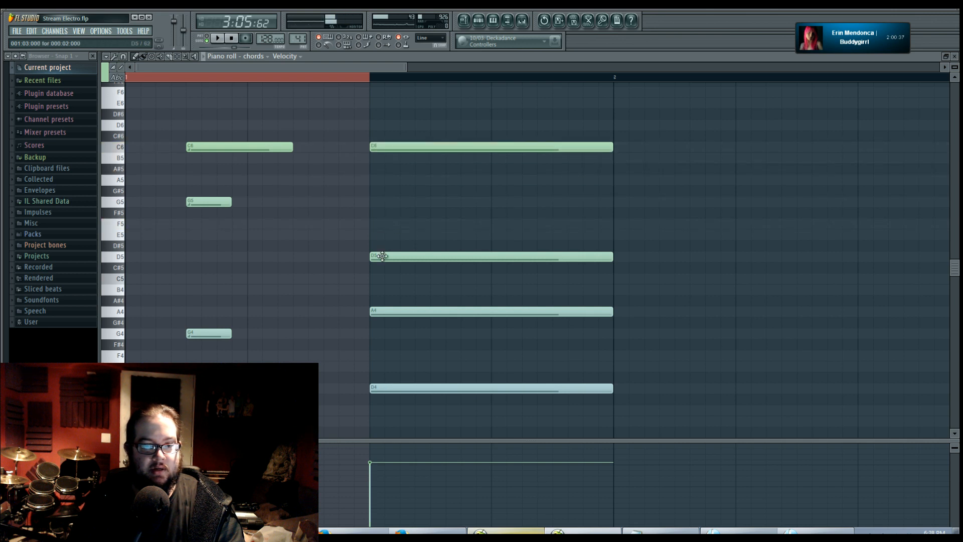
drag(378, 256, 380, 199)
drag(378, 311, 378, 334)
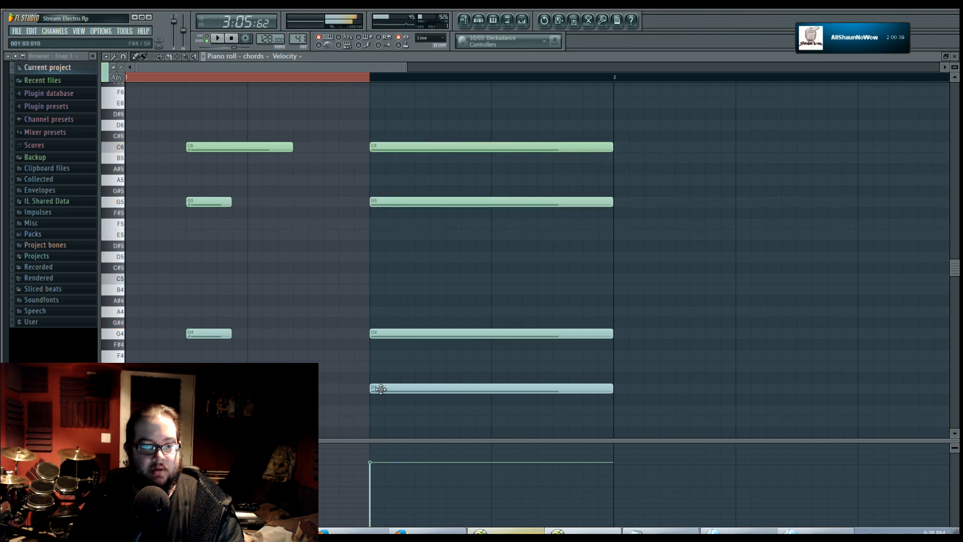
drag(376, 388, 365, 407)
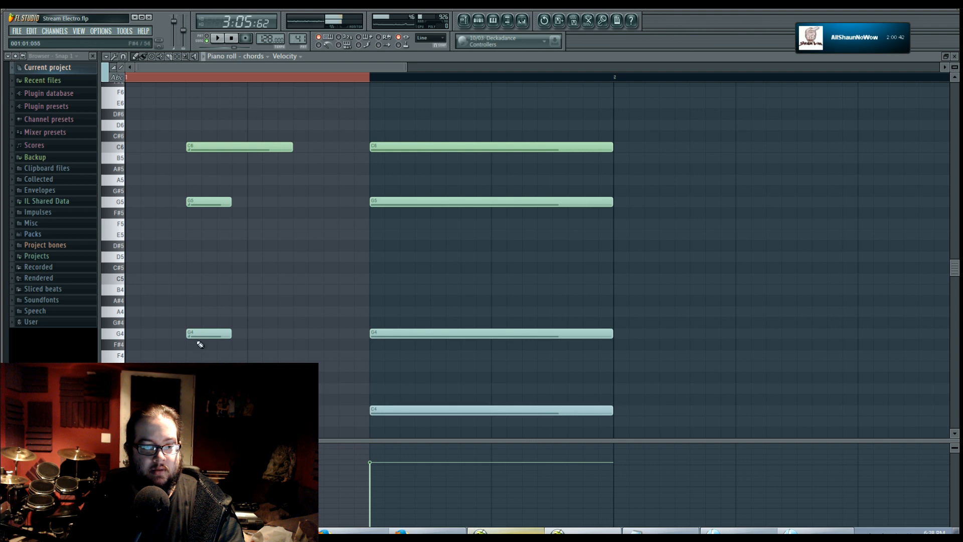
Step: Repitch the slide notes in the chords part to F5, D5, A4 and D4
drag(196, 336, 198, 310)
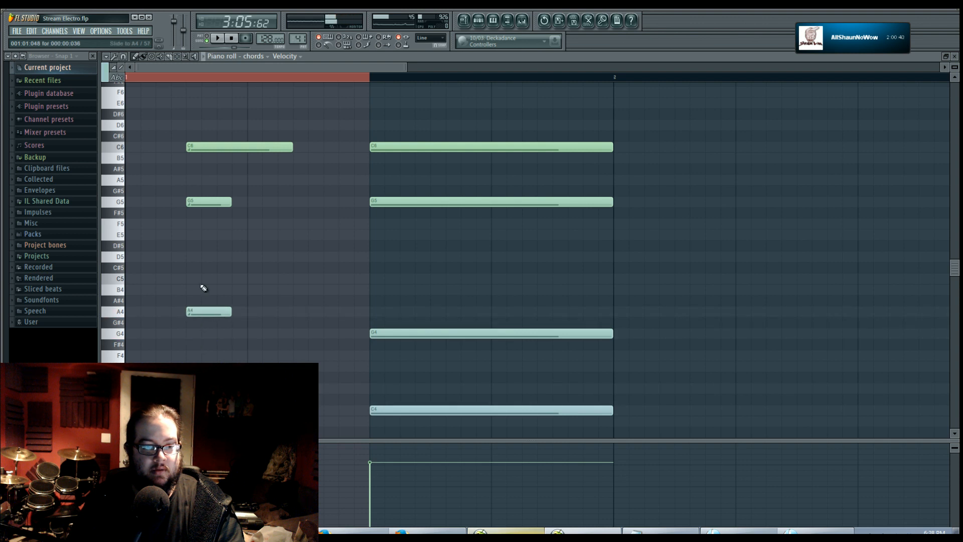
drag(207, 200, 204, 256)
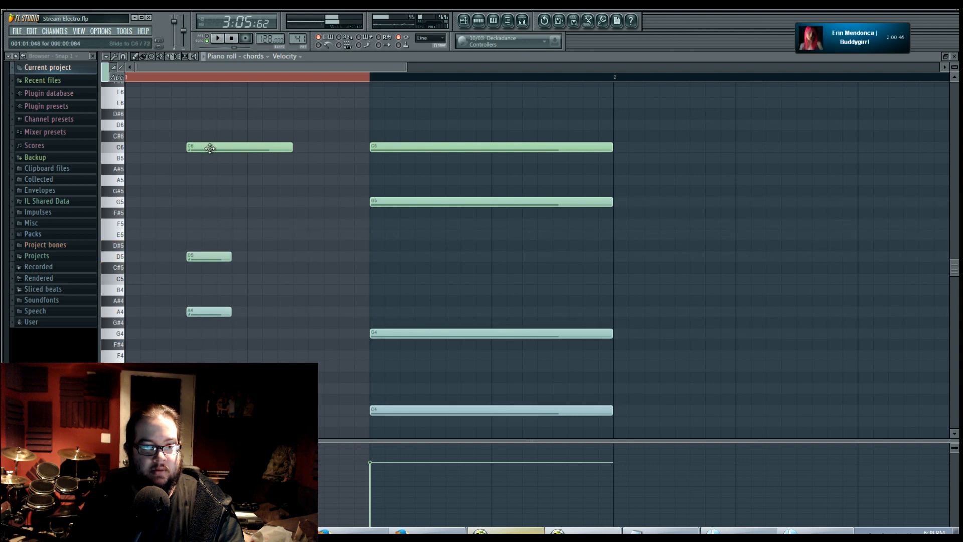
drag(209, 146, 211, 224)
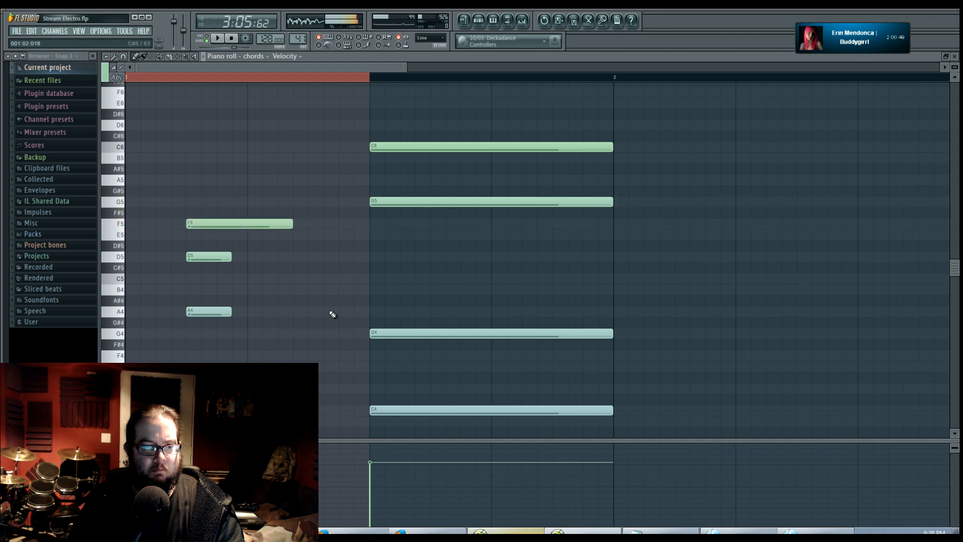
Step: Move the four held chord notes back to the start of the clip and play the reversed bend
drag(419, 206, 424, 431)
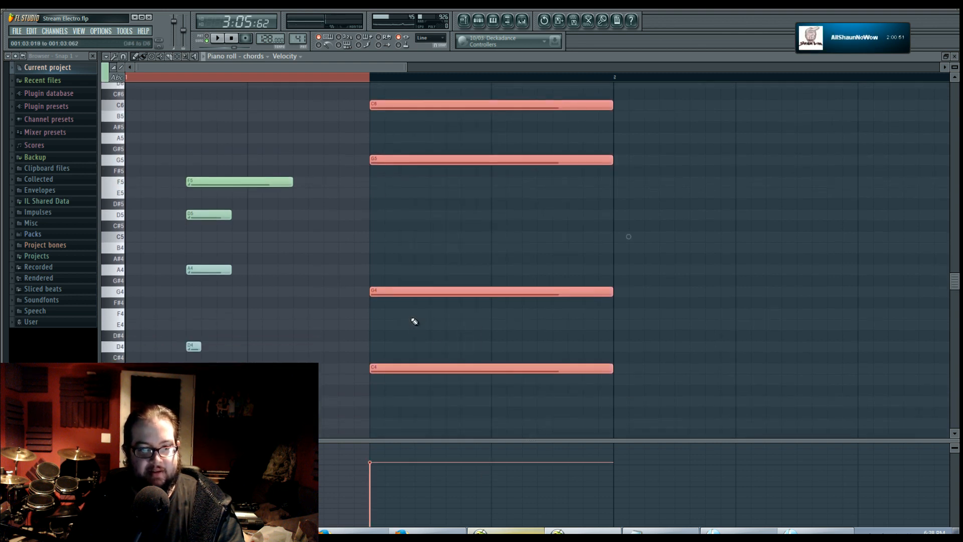
drag(404, 289, 142, 287)
key(space)
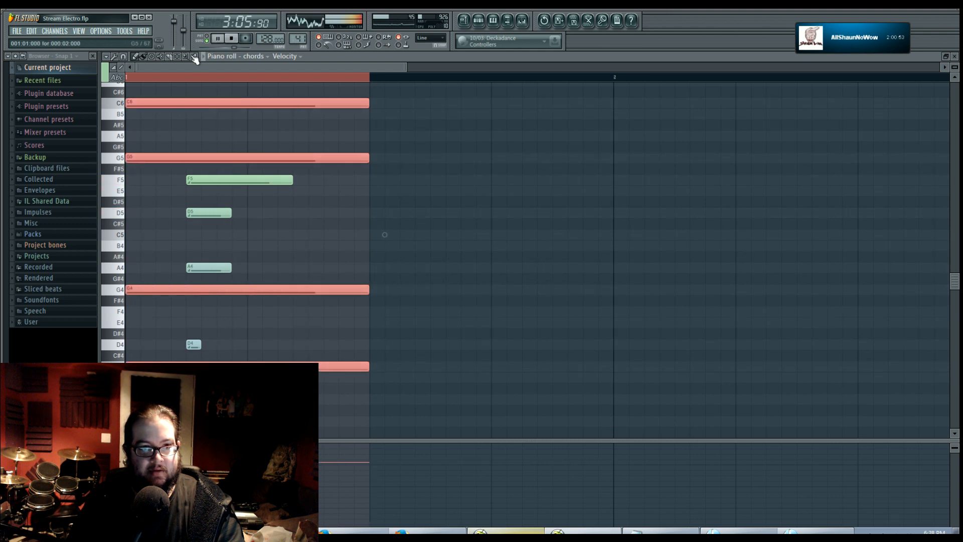
Step: In Pattern 6 at bar 101, repitch the held note to C5 and its slide note to D4, and play from the playlist
click(464, 23)
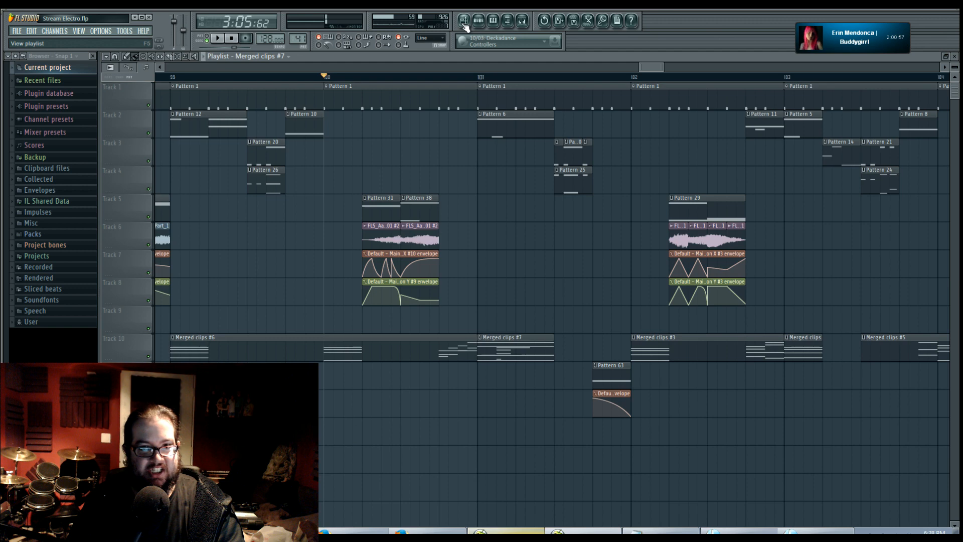
double_click(486, 116)
drag(150, 184, 149, 206)
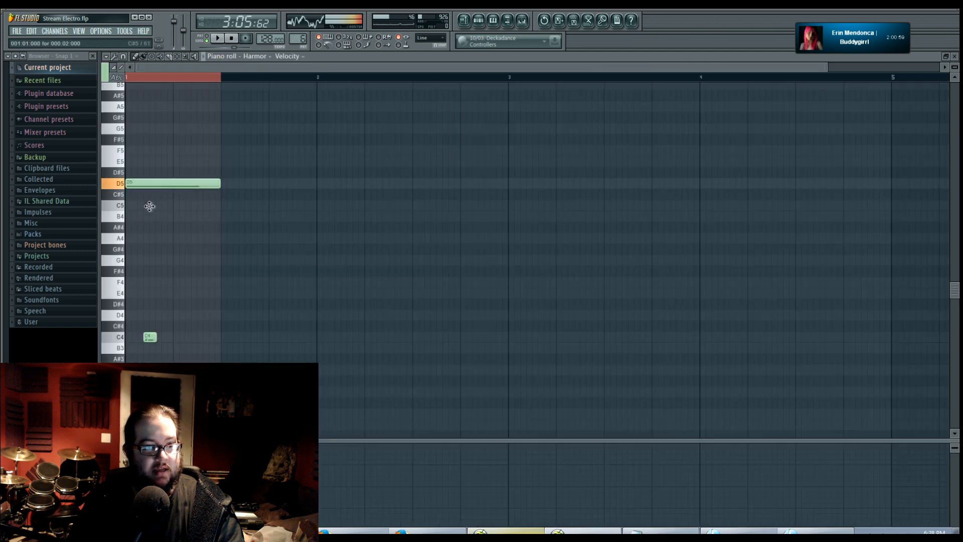
drag(149, 337, 150, 315)
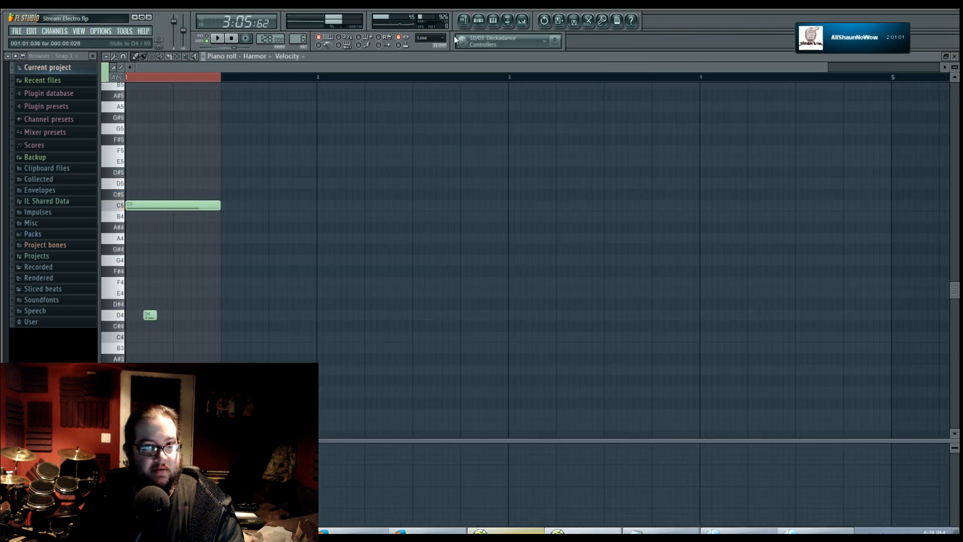
click(464, 22)
key(space)
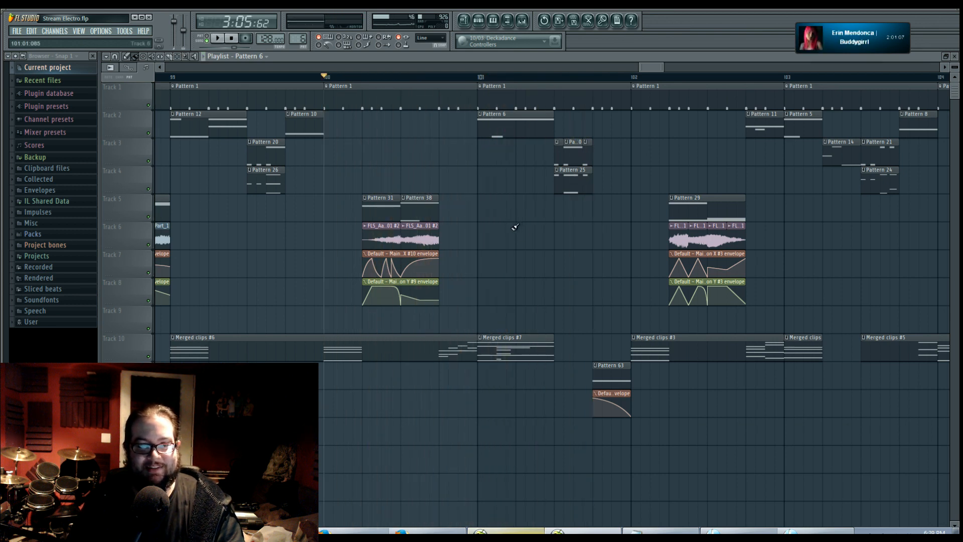
Step: Examine the rising chord notes at the end of the Merged clips #6 clip and play the arrangement from that point
click(451, 359)
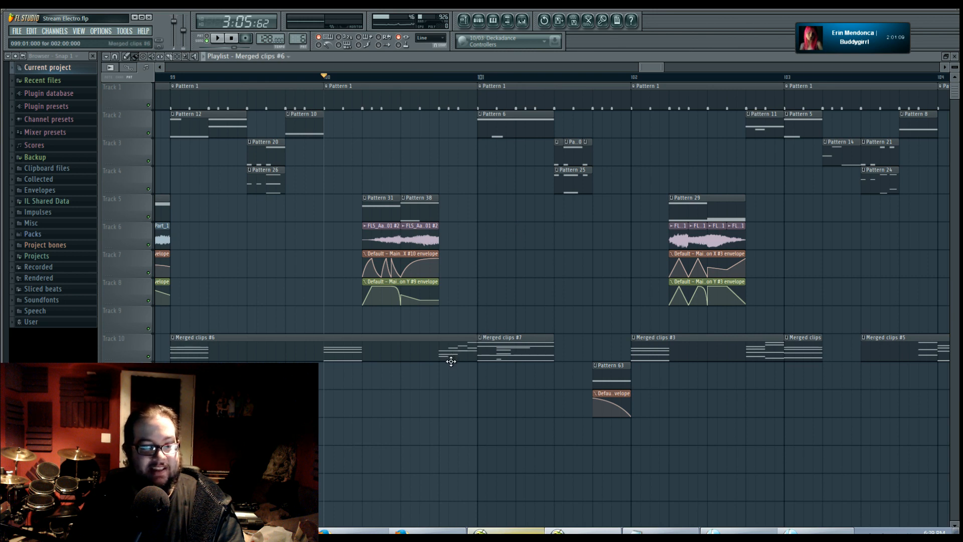
double_click(452, 356)
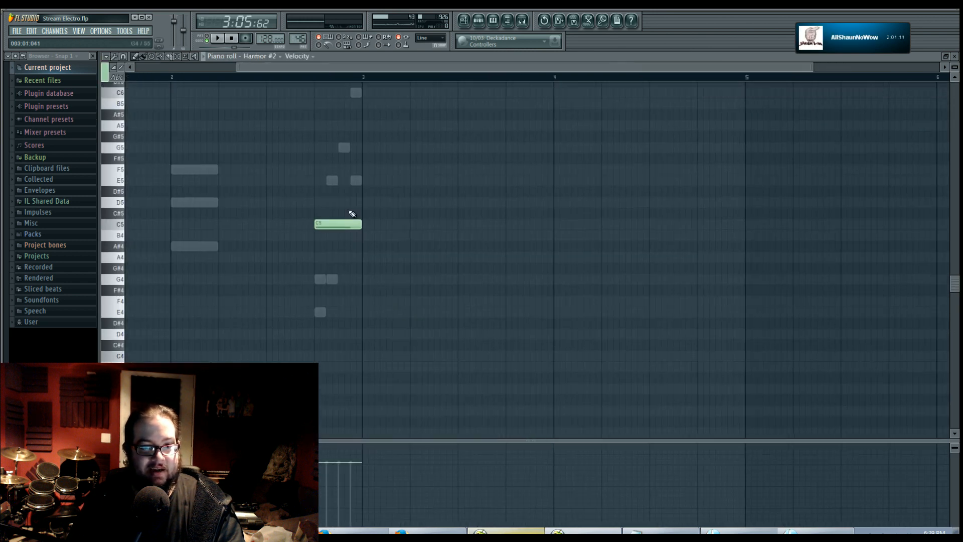
right_click(358, 183)
right_click(358, 184)
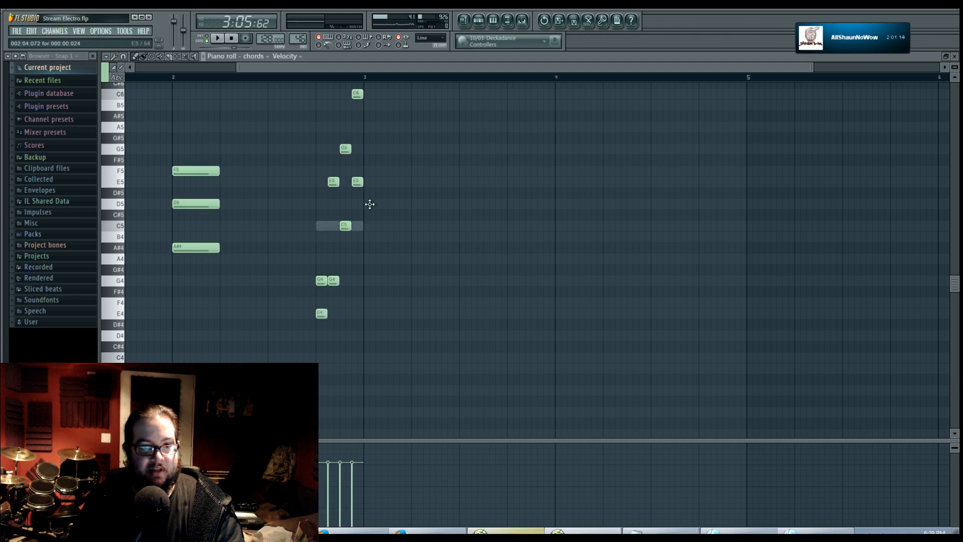
drag(370, 204, 394, 270)
drag(323, 155, 417, 383)
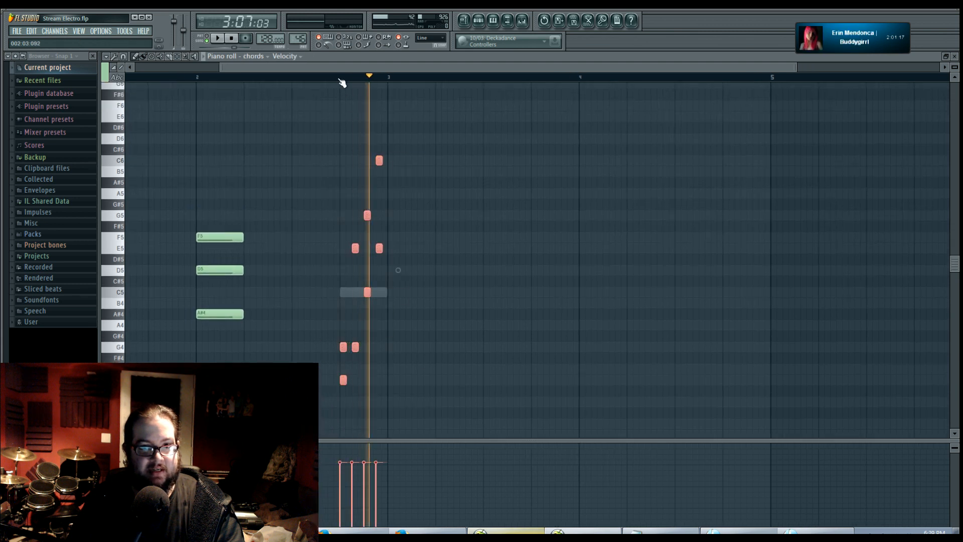
key(space)
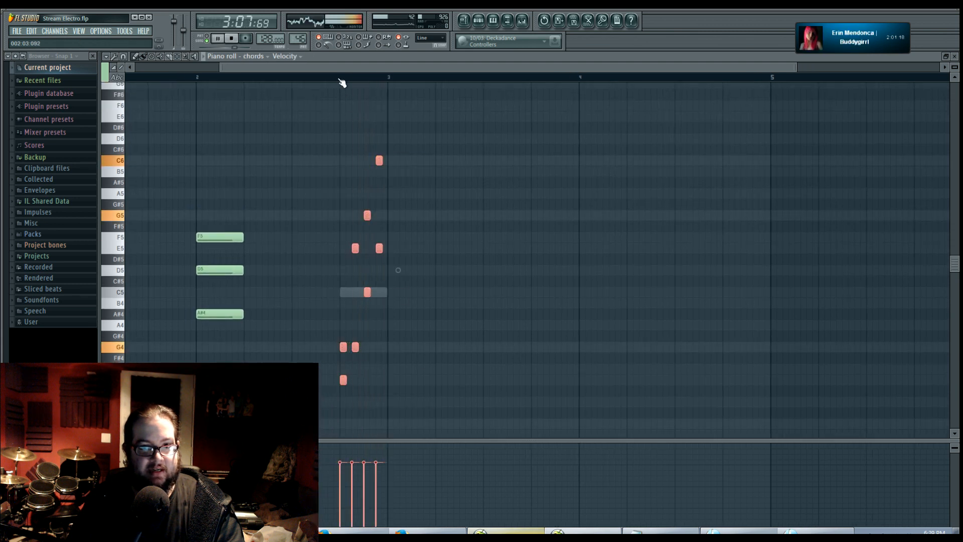
click(464, 24)
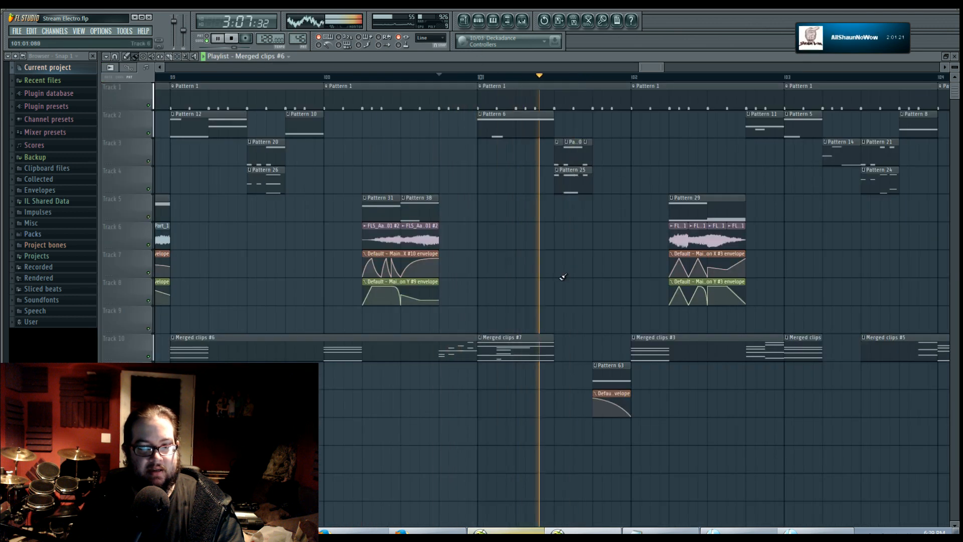
key(space)
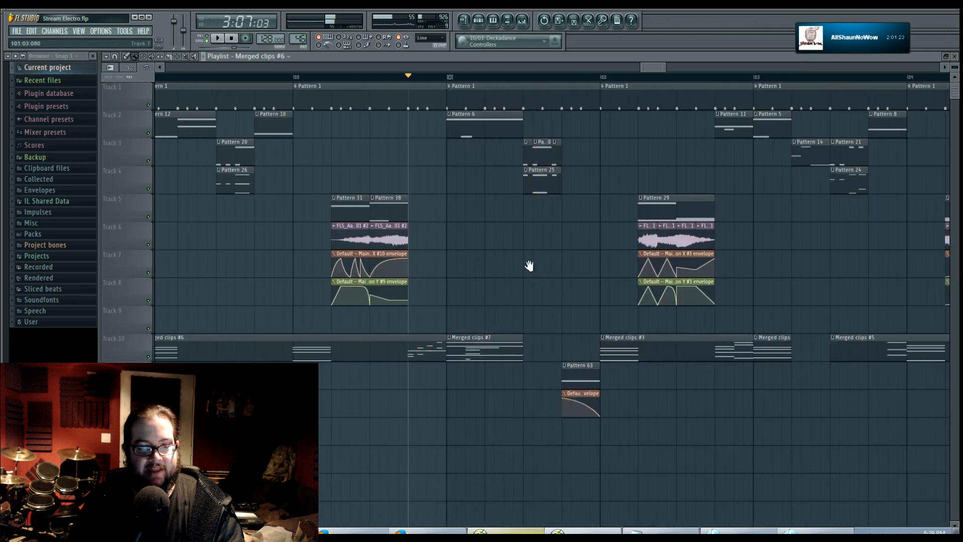
Step: Show note panning for the Merged clips #7 chords, and pan C6 partly right, G5 slightly right and G4 slightly left
double_click(483, 348)
scroll(245, 277, down, 2)
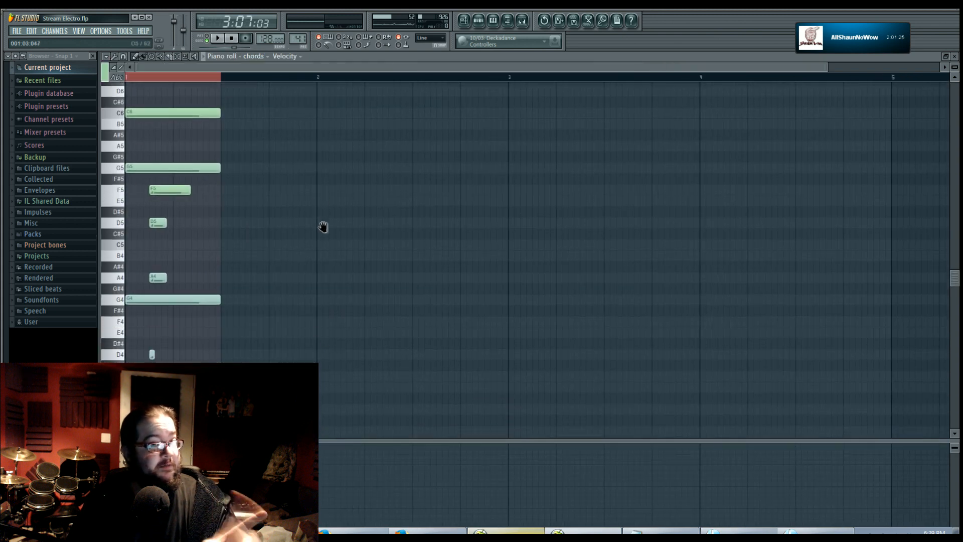
drag(322, 226, 323, 230)
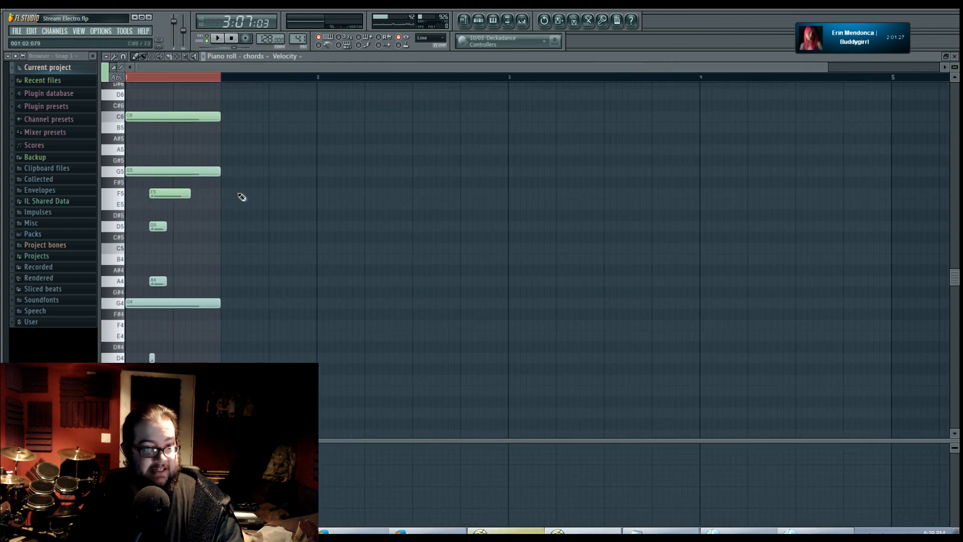
drag(211, 100, 293, 390)
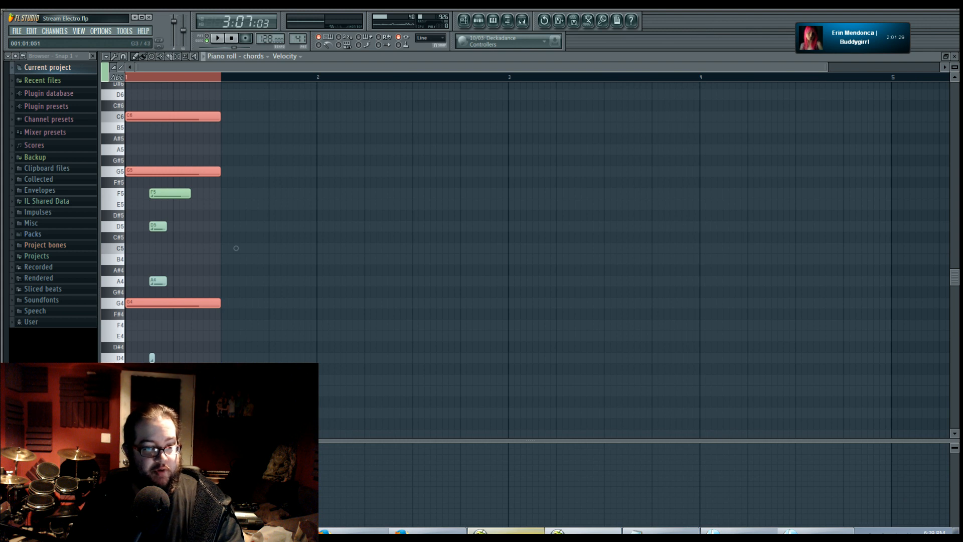
right_click(235, 248)
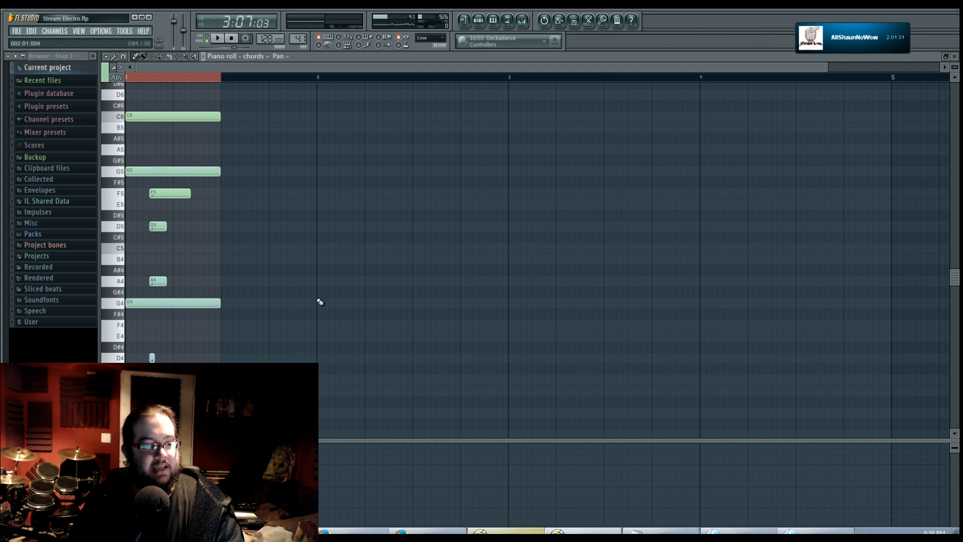
click(180, 116)
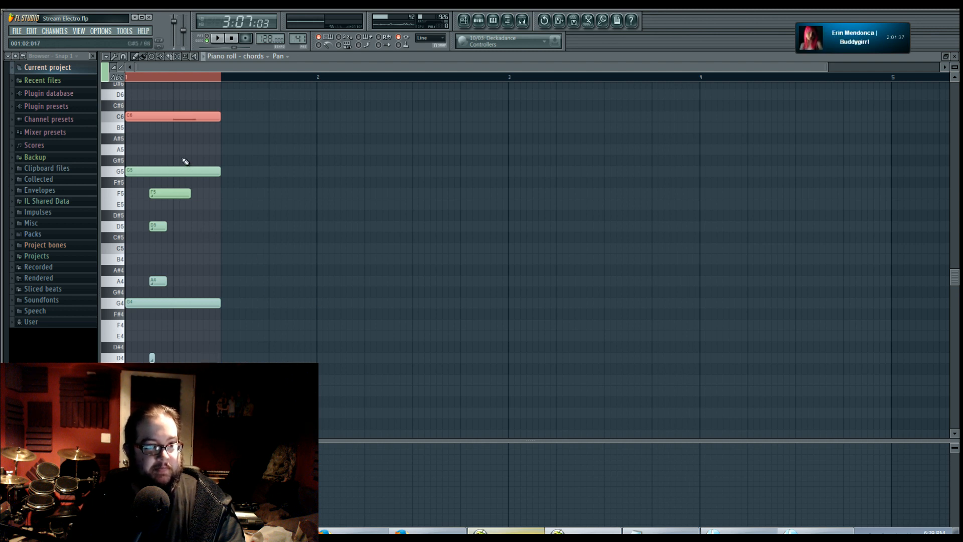
click(205, 171)
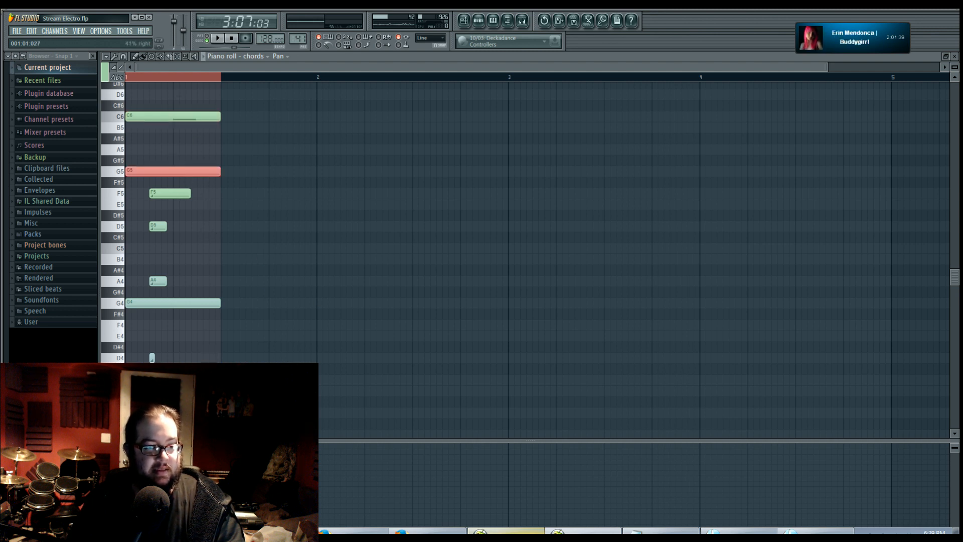
click(203, 303)
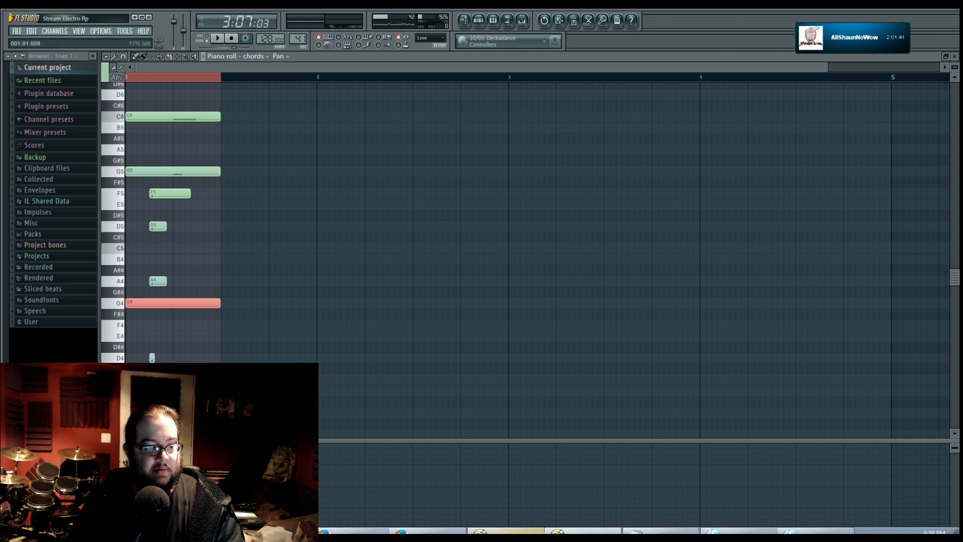
key(ctrl+d)
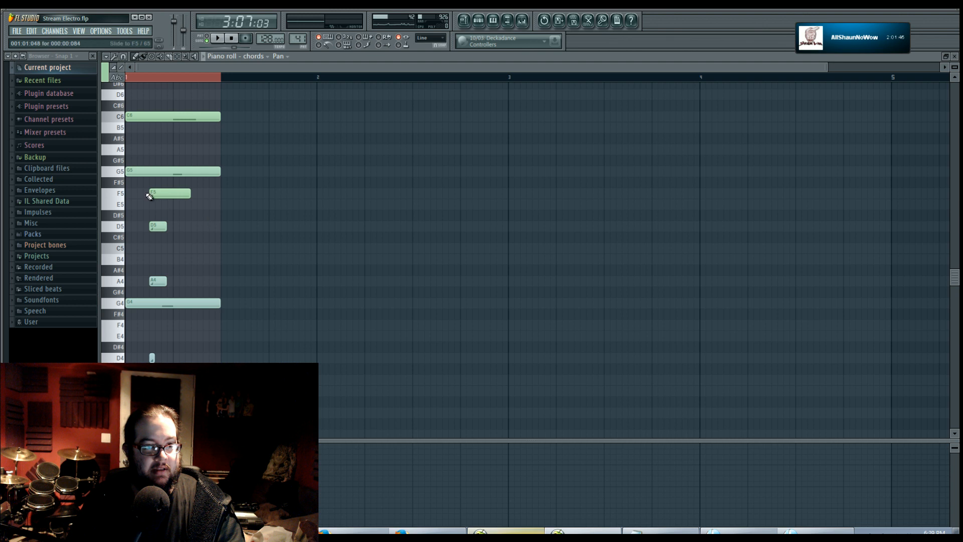
Step: Widen the chord note panning by placing C6 strongly left, G5 fully right and G4 almost fully right
click(218, 40)
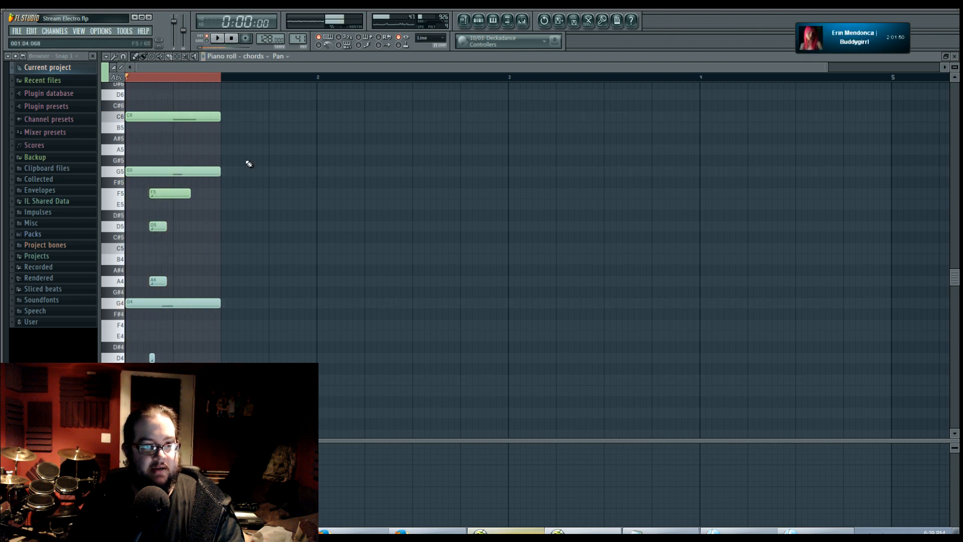
drag(173, 95, 194, 128)
drag(197, 359, 206, 385)
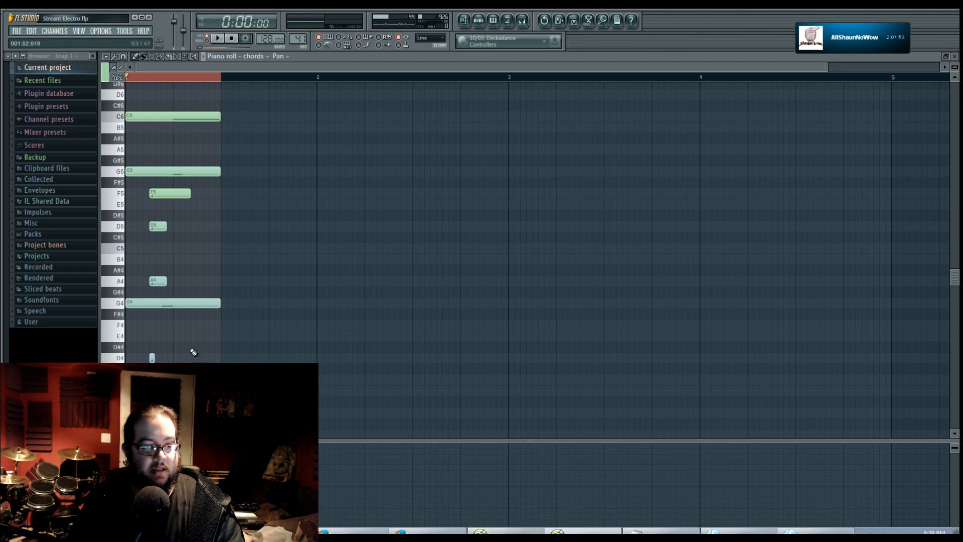
drag(210, 162, 202, 182)
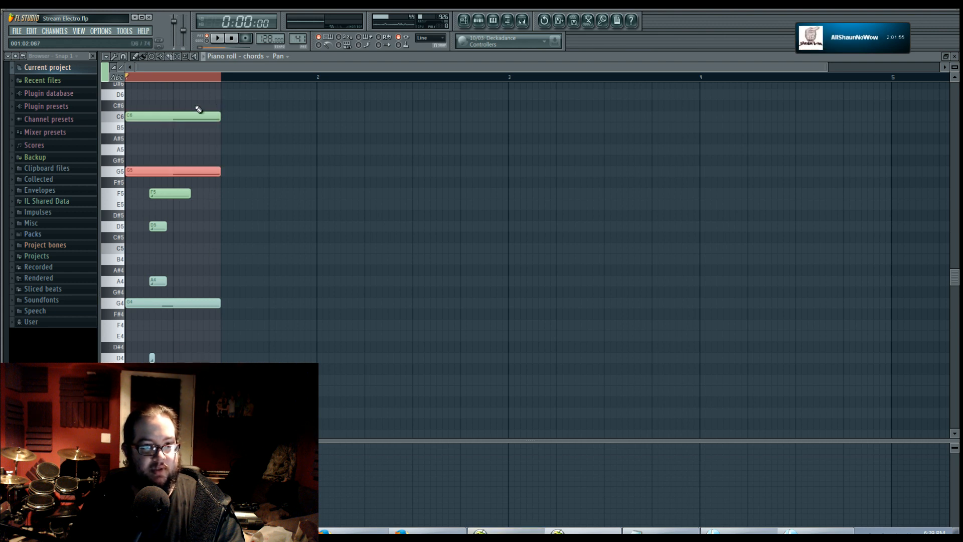
drag(199, 109, 205, 126)
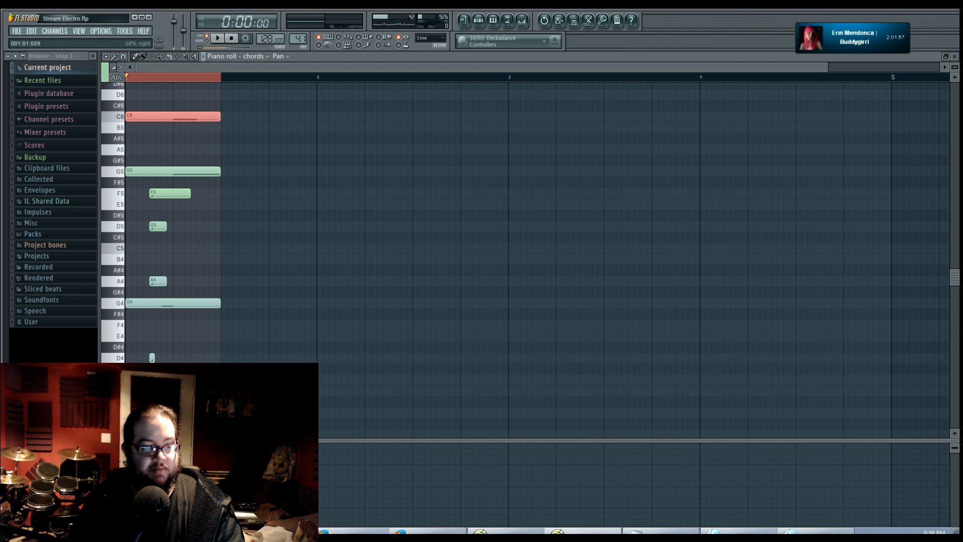
drag(190, 319, 209, 291)
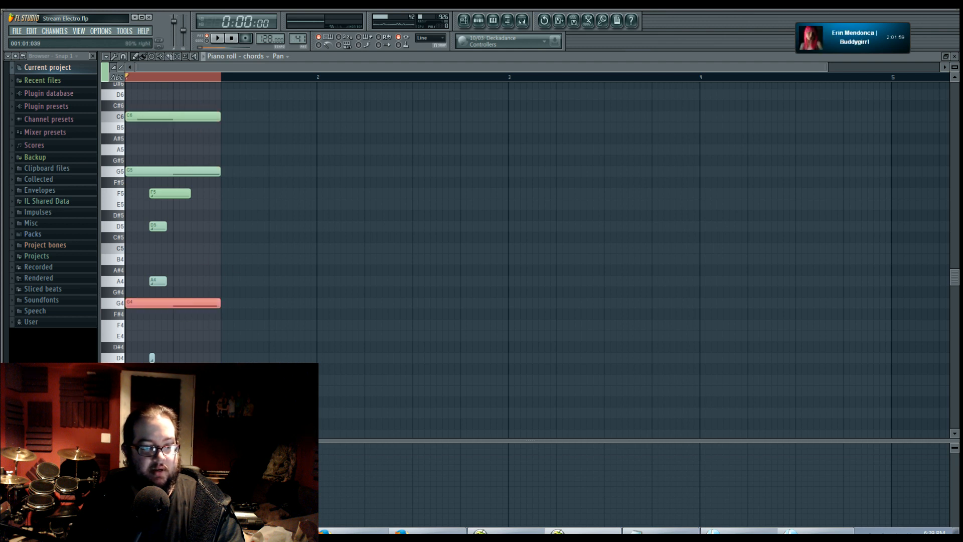
ctrl+click(185, 369)
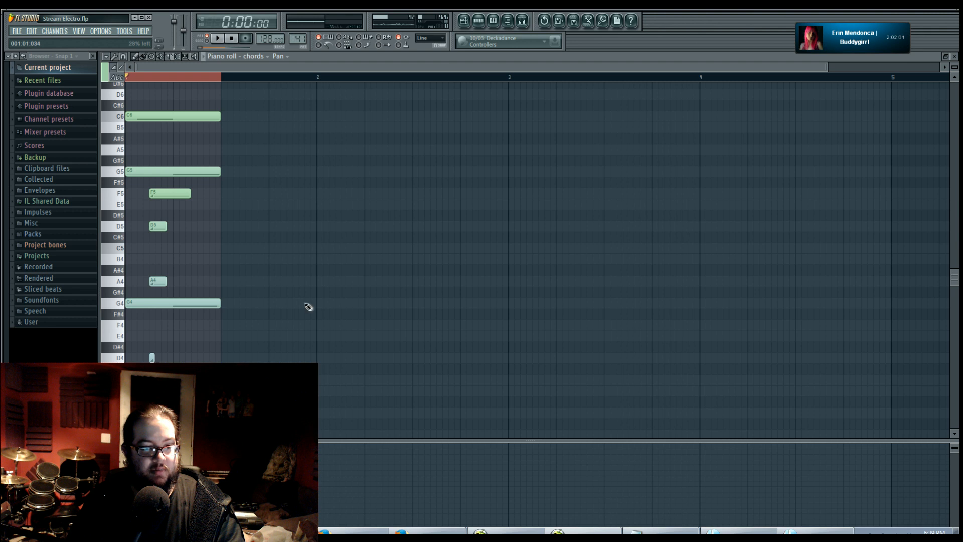
Step: Play the chords pattern and adjust the F5 and D4 slide notes to matching lengths of 72 ticks
key(space)
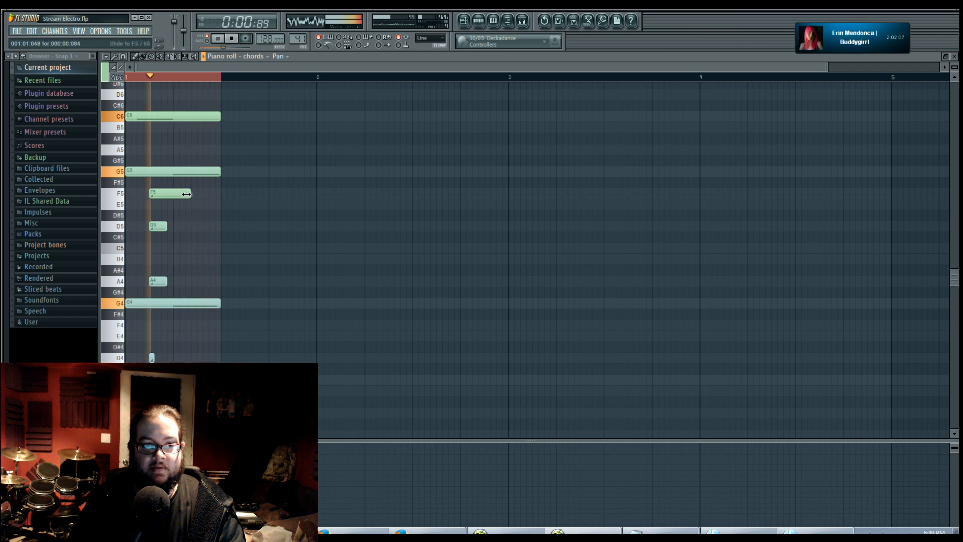
mouse_move(186, 194)
mouse_down()
mouse_move(165, 195)
mouse_move(183, 195)
mouse_up()
mouse_move(165, 227)
mouse_down()
mouse_move(181, 229)
mouse_move(166, 228)
mouse_up()
drag(154, 357, 183, 359)
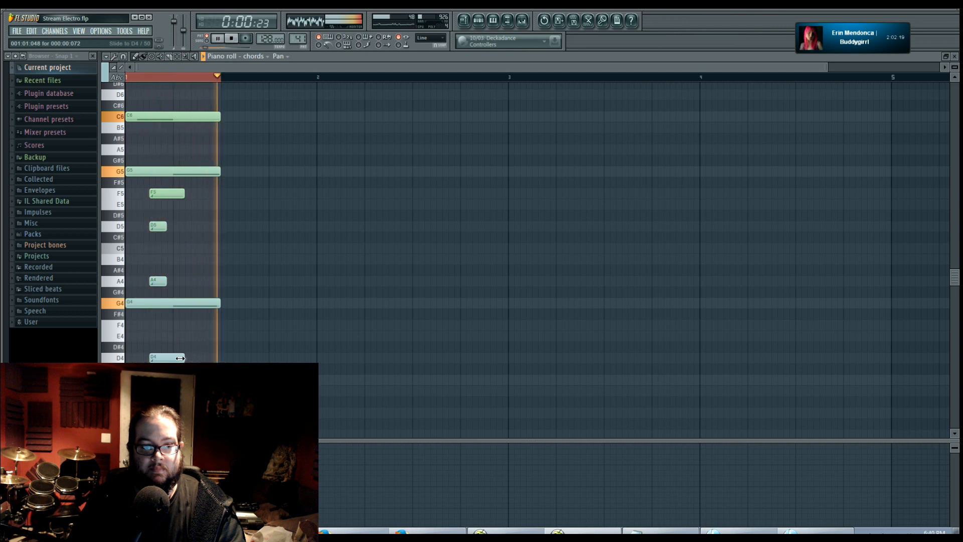
key(space)
Step: Return to the playlist and play the arrangement from bar 101, followed by a replay from bar 100
key(F5)
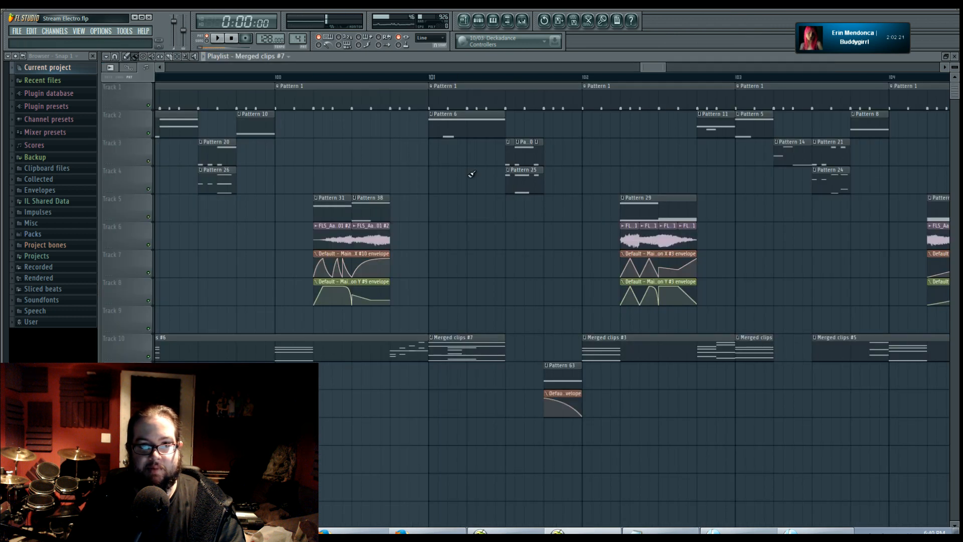
click(429, 77)
key(space)
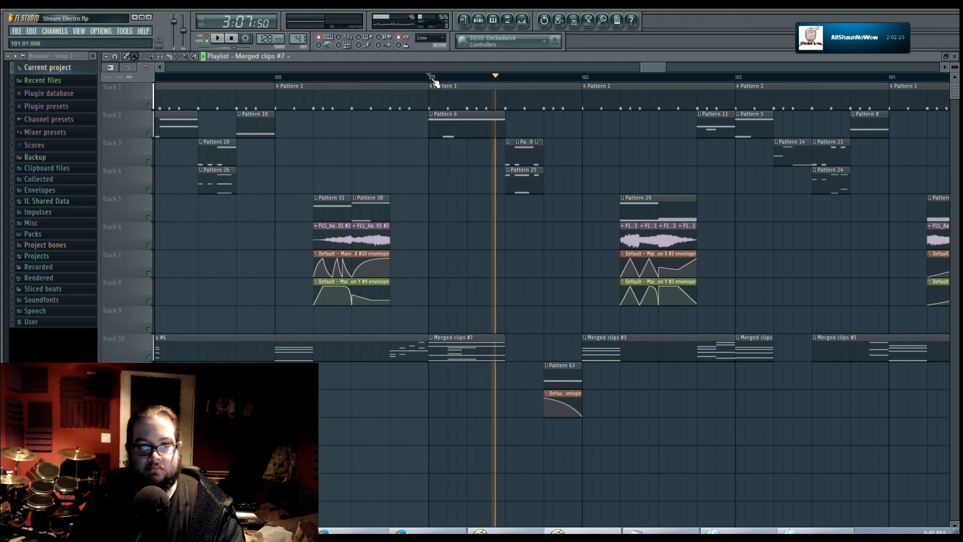
click(275, 78)
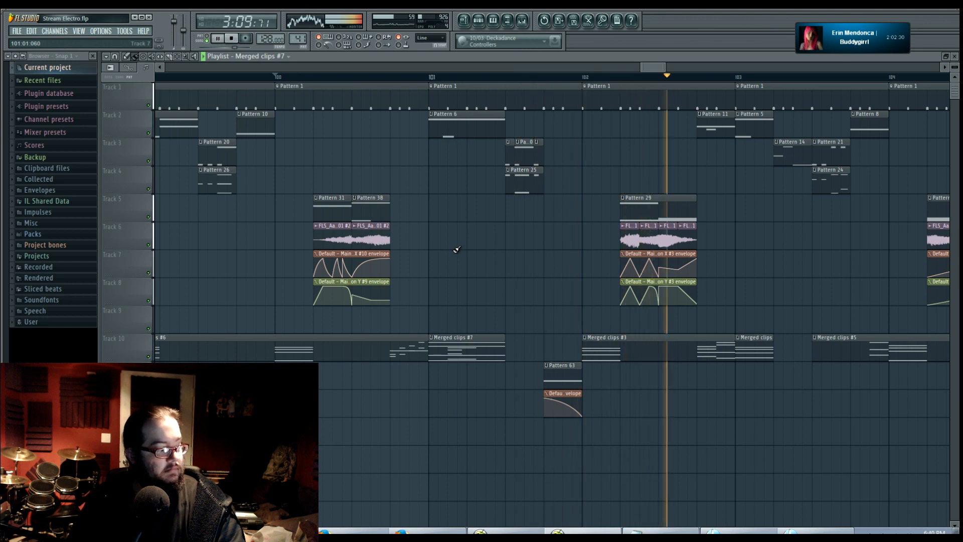
key(space)
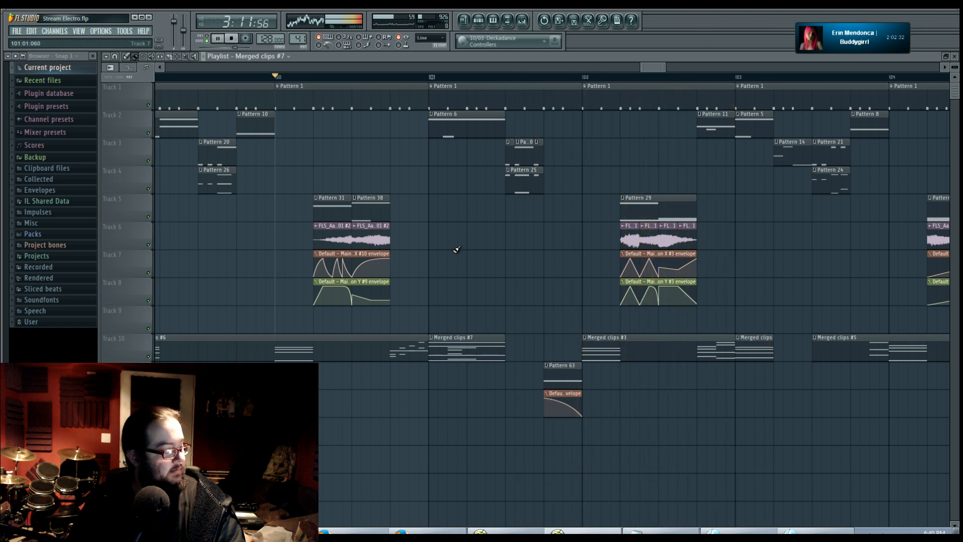
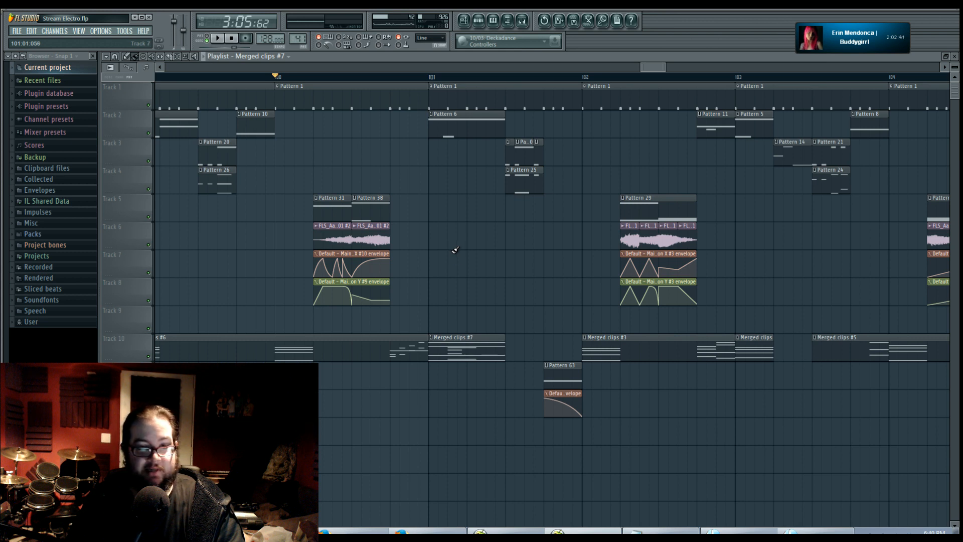
Step: Look over the full arrangement and play it from beat 3 of bar 101
ctrl+right_click(433, 234)
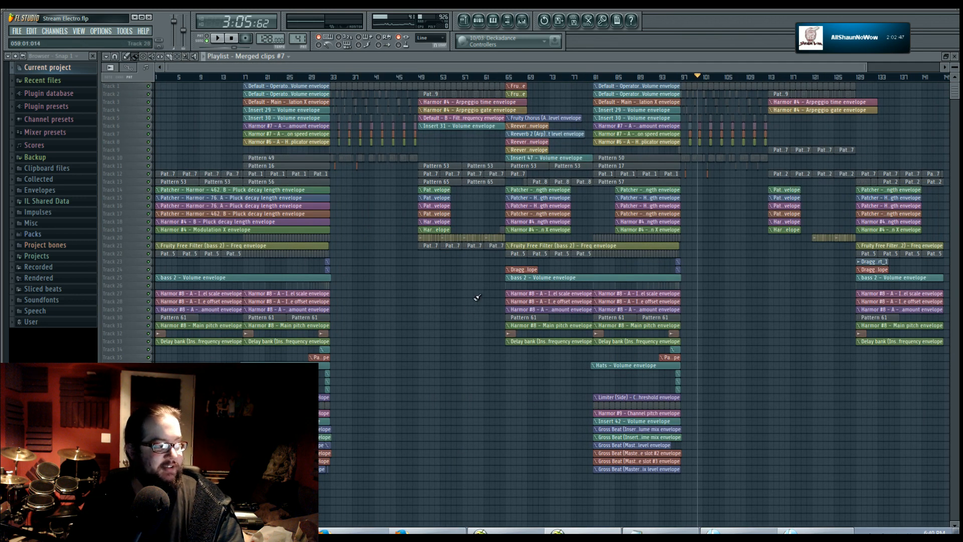
drag(957, 67, 959, 69)
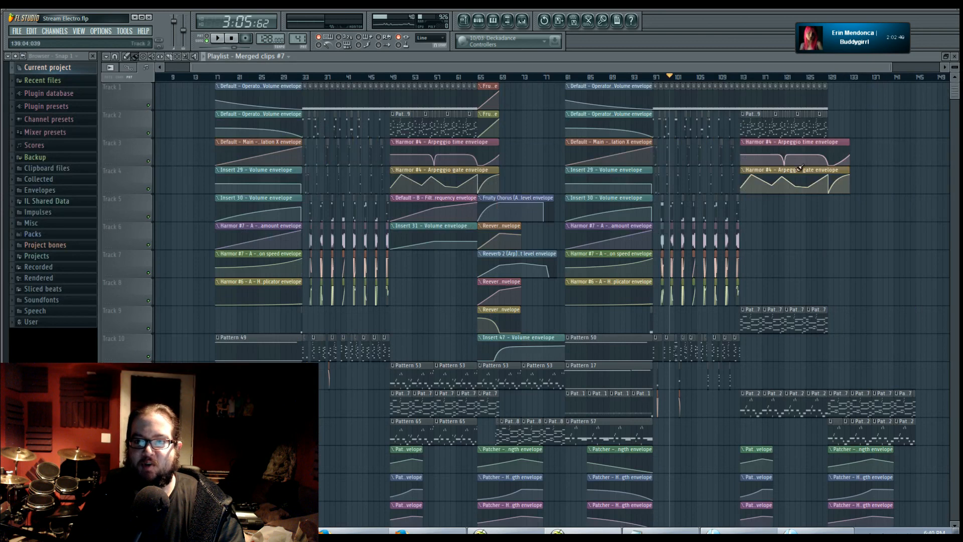
scroll(712, 221, up, 10)
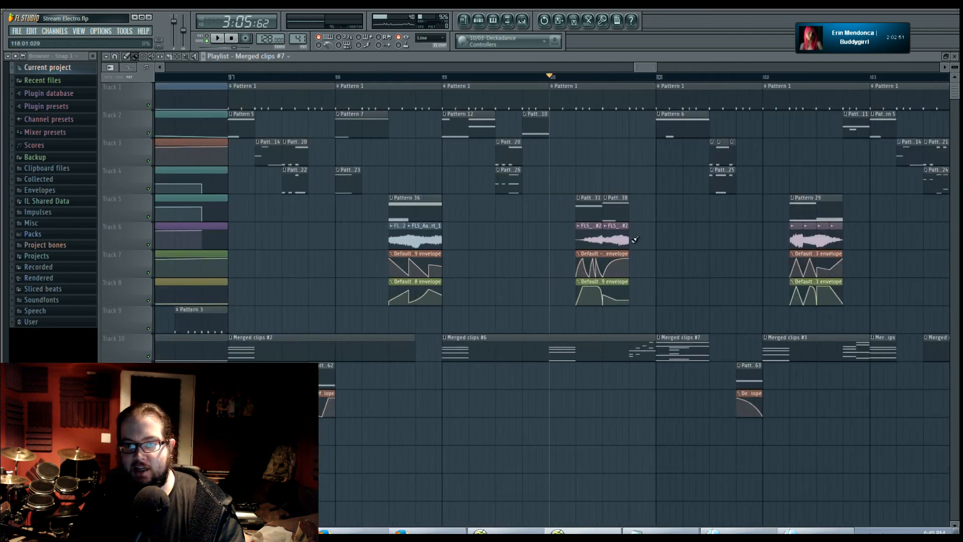
scroll(635, 239, up, 4)
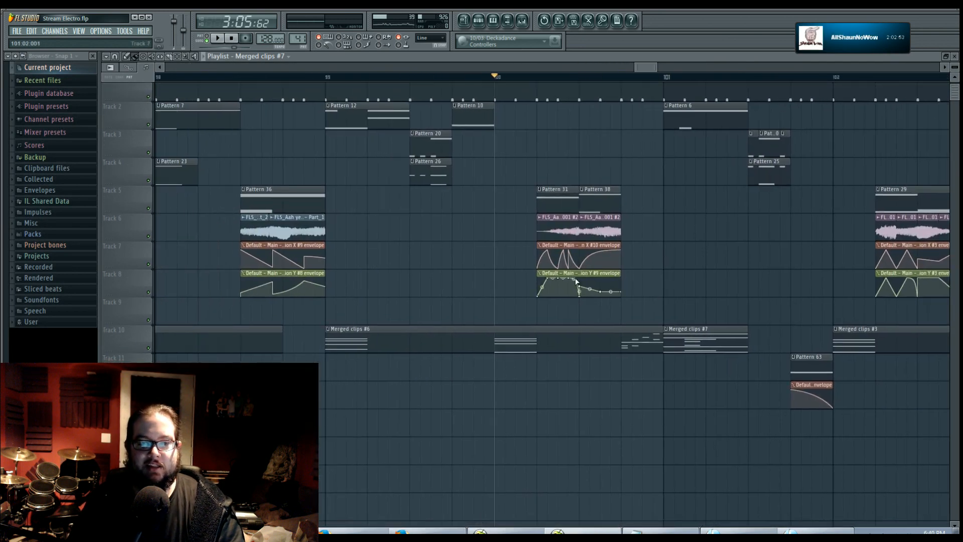
scroll(571, 281, down, 2)
drag(570, 273, 480, 279)
scroll(521, 279, up, 1)
click(449, 79)
key(space)
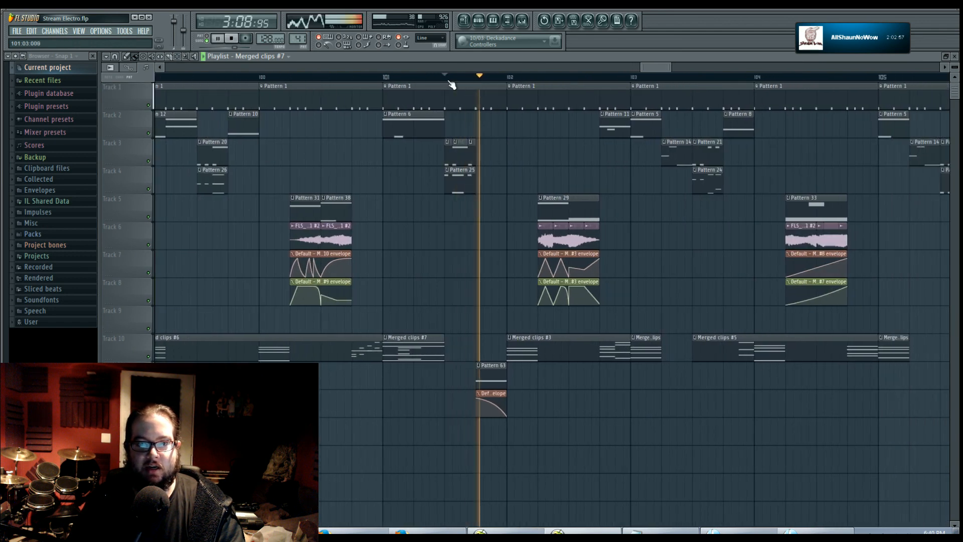
scroll(449, 140, up, 3)
key(space)
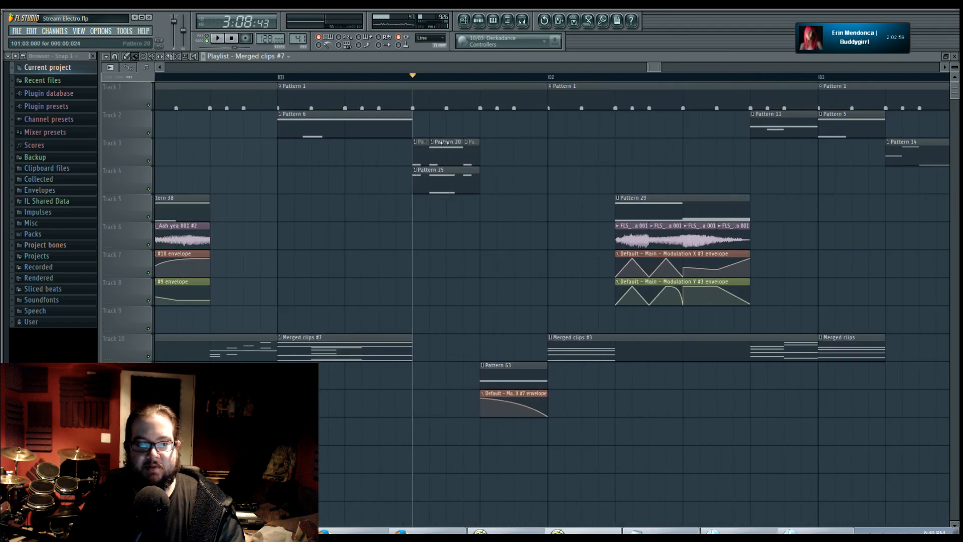
Step: Remove the second and third Pattern 20 slices at bar 101 and extend the first slice over the whole beat
right_click(449, 154)
right_click(470, 155)
drag(429, 149, 479, 150)
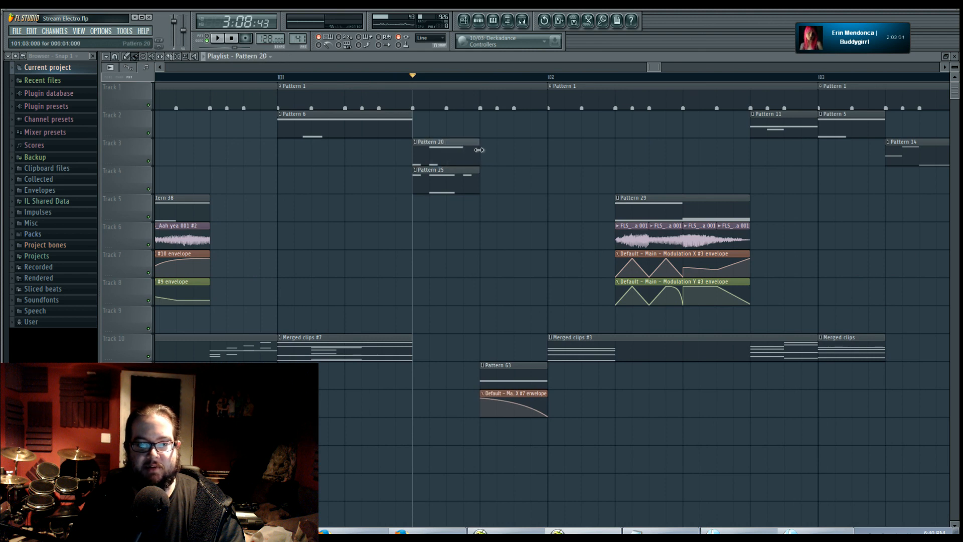
Step: Make the extended Pattern 20 clip on Track 3 unique, open its notes, play them and return to the playlist
click(414, 142)
click(437, 197)
double_click(441, 156)
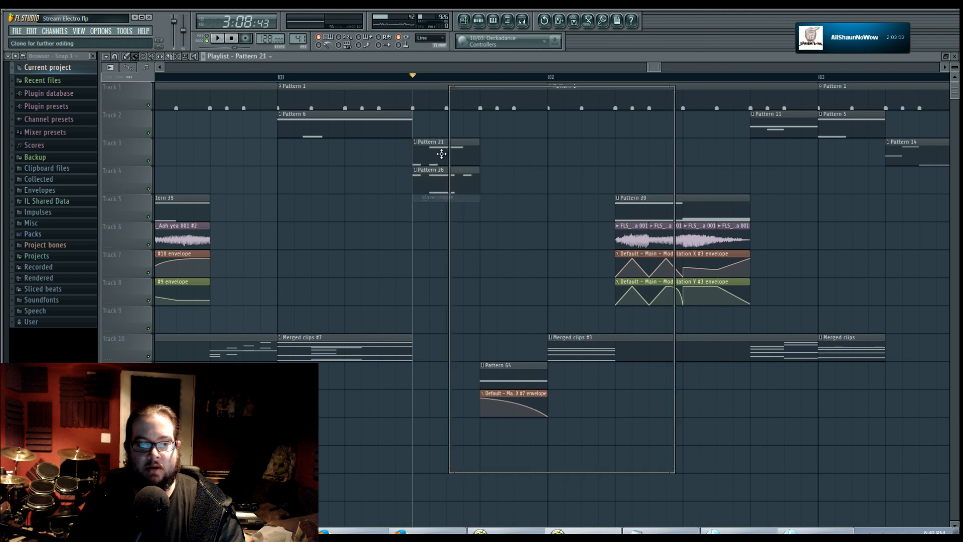
click(217, 38)
click(231, 38)
click(478, 20)
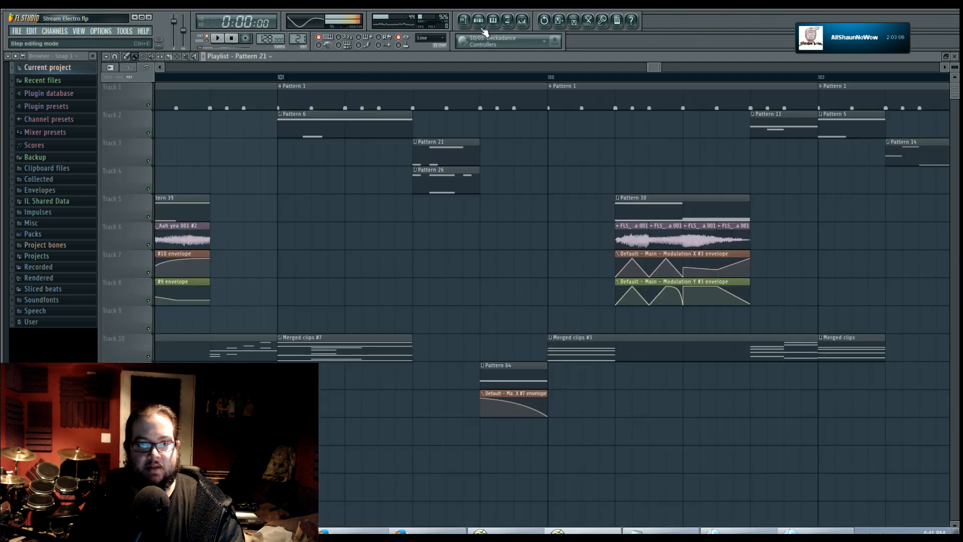
Step: Make the Track 4 clip at beat 3 of bar 101 unique and play its Harmor #3 notes
click(415, 169)
click(443, 226)
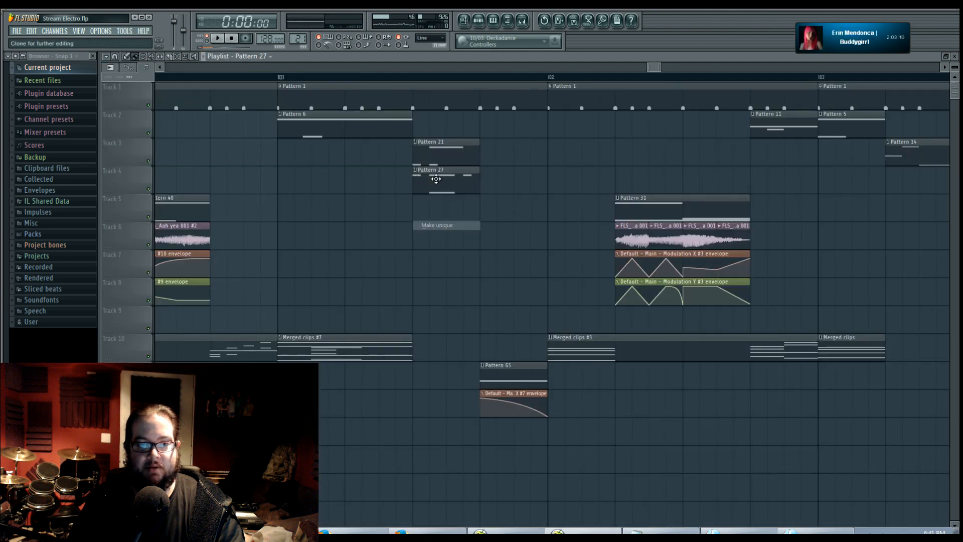
double_click(436, 179)
click(217, 39)
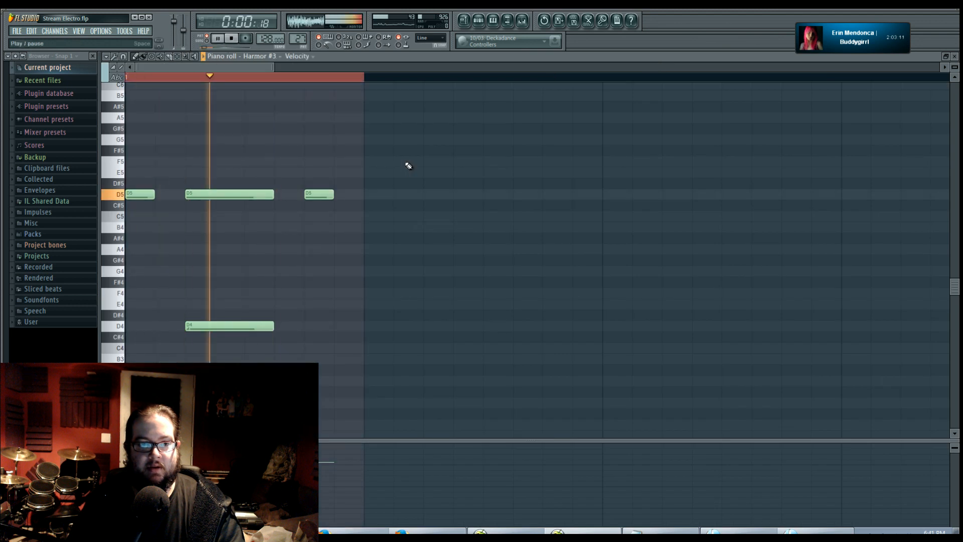
Step: Reverse the Harmor #3 slide by making the long D5 the slide note and D4 the normal note
key(space)
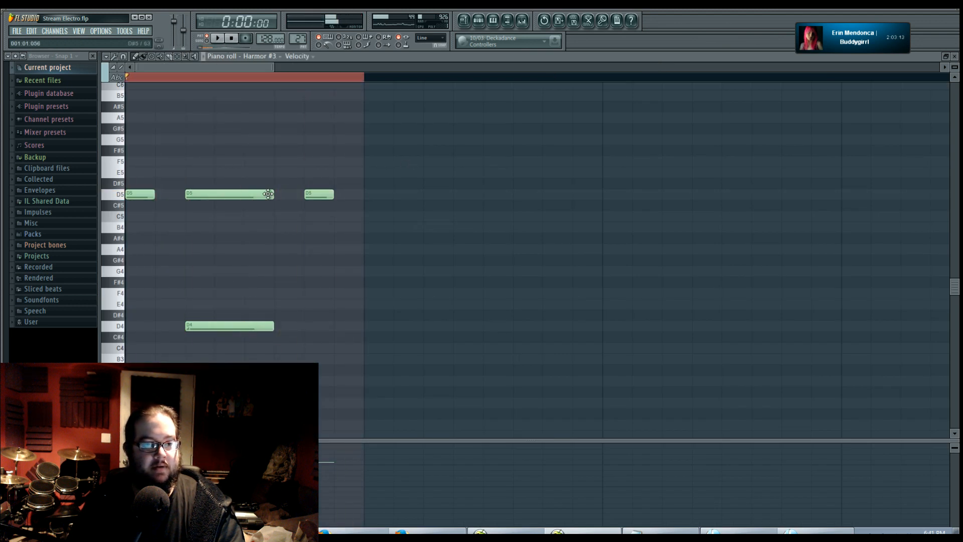
mouse_move(219, 192)
mouse_down()
mouse_move(219, 320)
mouse_move(224, 191)
mouse_up()
drag(209, 315, 209, 326)
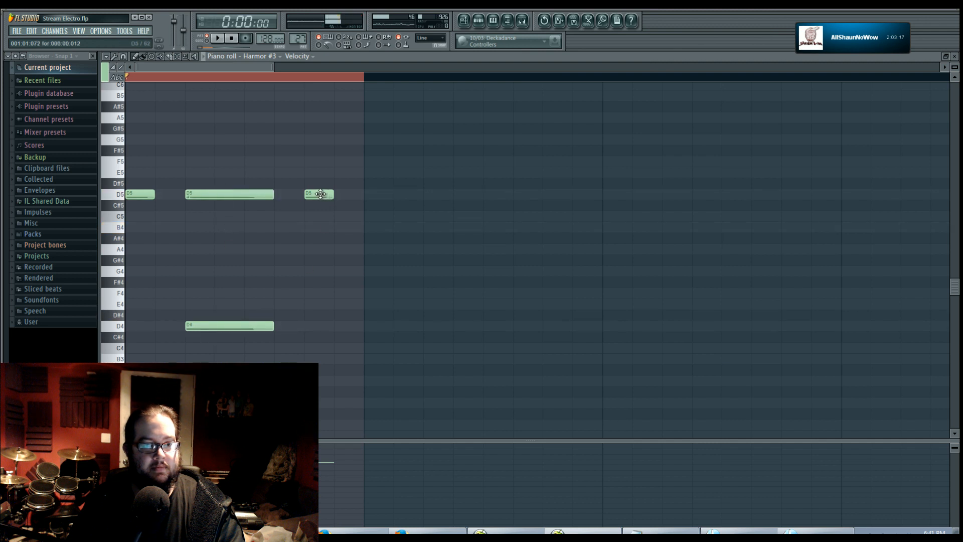
Step: Move the last D5 one step earlier, follow it with one-step C5 and A#4 notes, and play the pattern
drag(319, 194, 289, 194)
click(307, 216)
click(338, 237)
key(space)
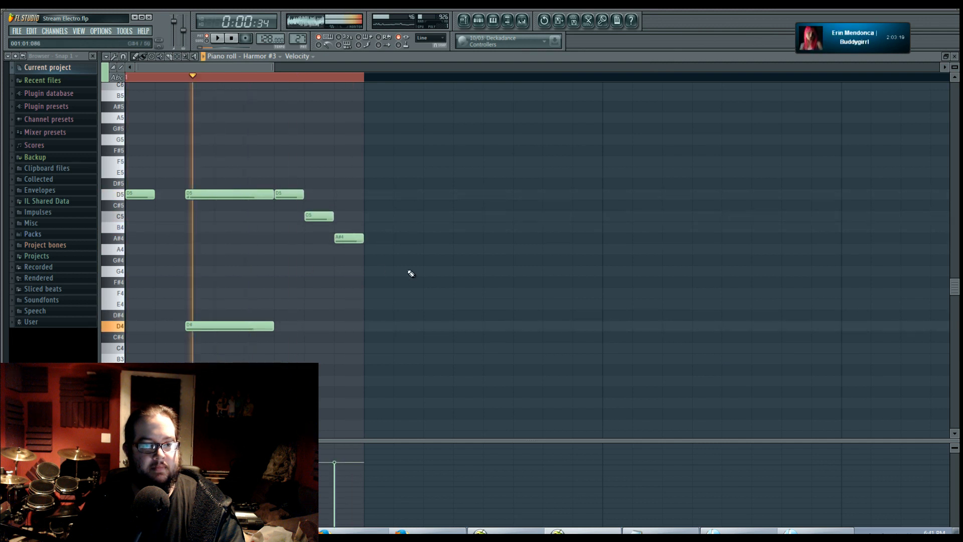
Step: Shorten the long D5 and D4 notes to two steps each, play the pattern and return to the playlist
key(space)
drag(224, 173, 247, 329)
key(space)
click(464, 334)
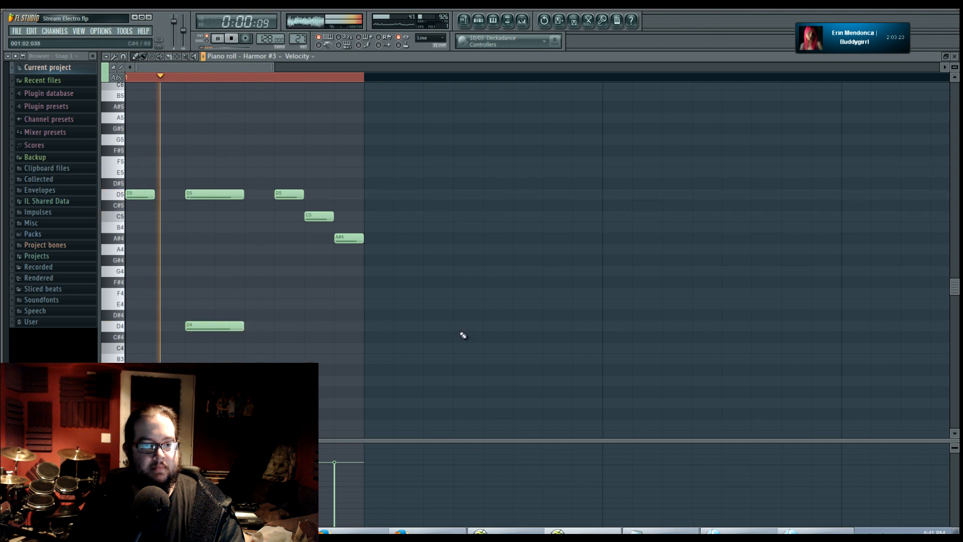
click(464, 20)
key(space)
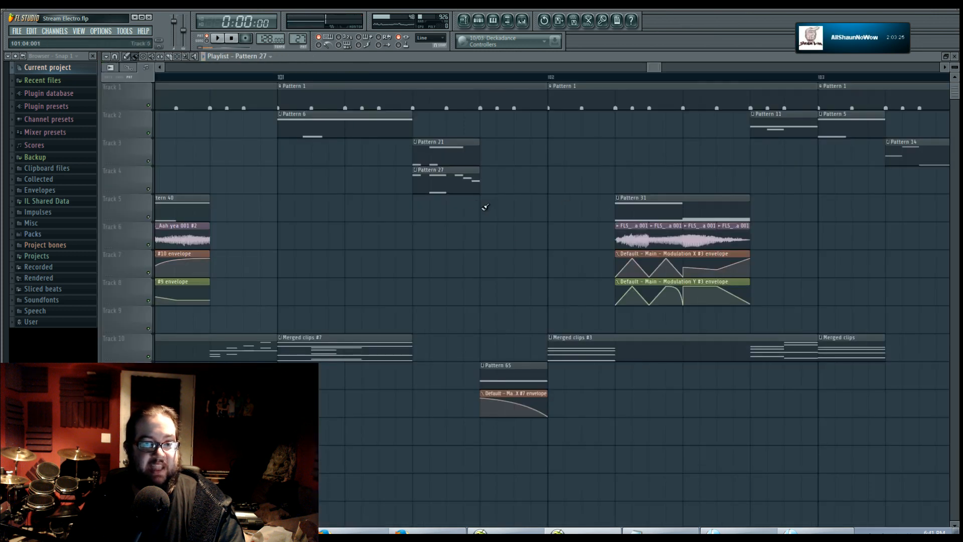
Step: In Pattern 21's Harmor #2 notes, shorten D5 to two steps and end with descending one-step C#5, C5 and A#4 notes
double_click(418, 143)
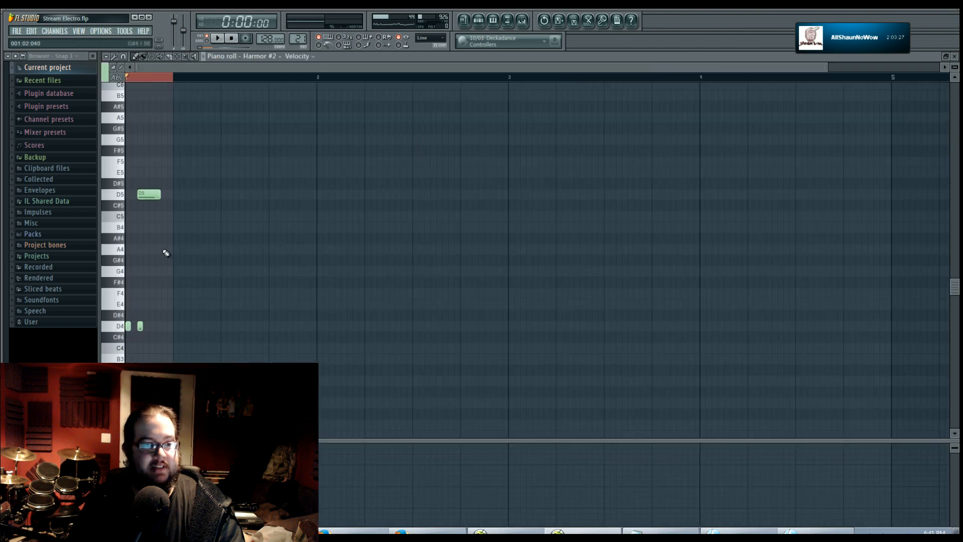
scroll(133, 330, up, 4)
drag(253, 281, 278, 279)
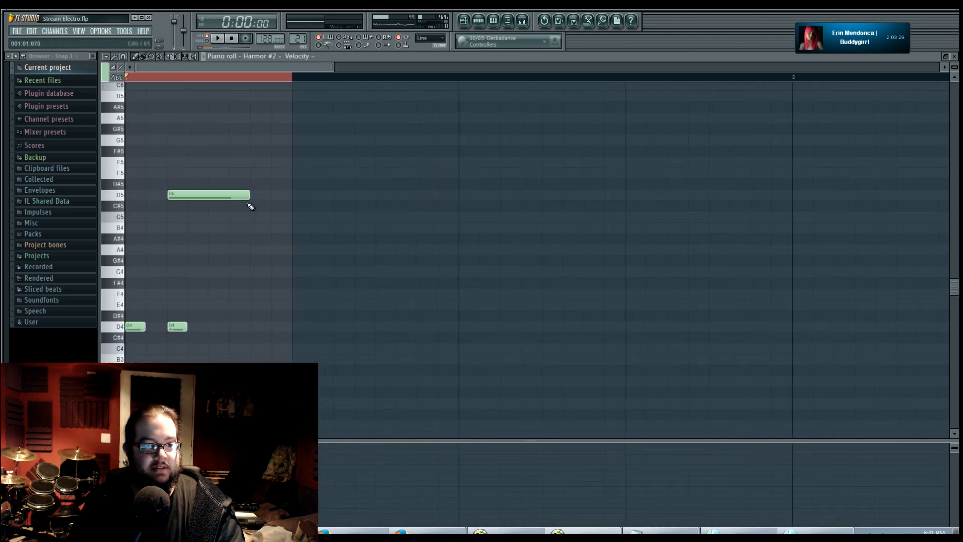
click(234, 217)
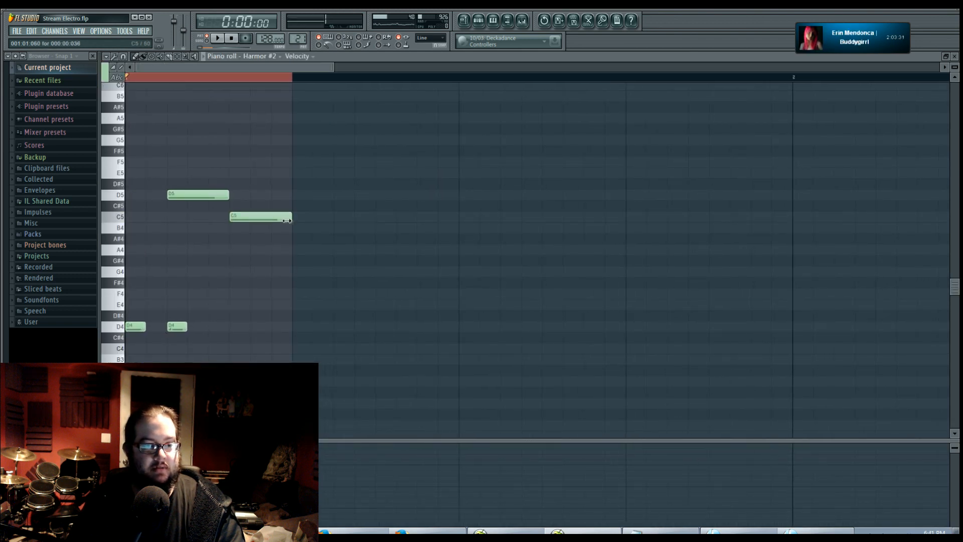
click(234, 206)
click(255, 216)
drag(227, 195, 208, 195)
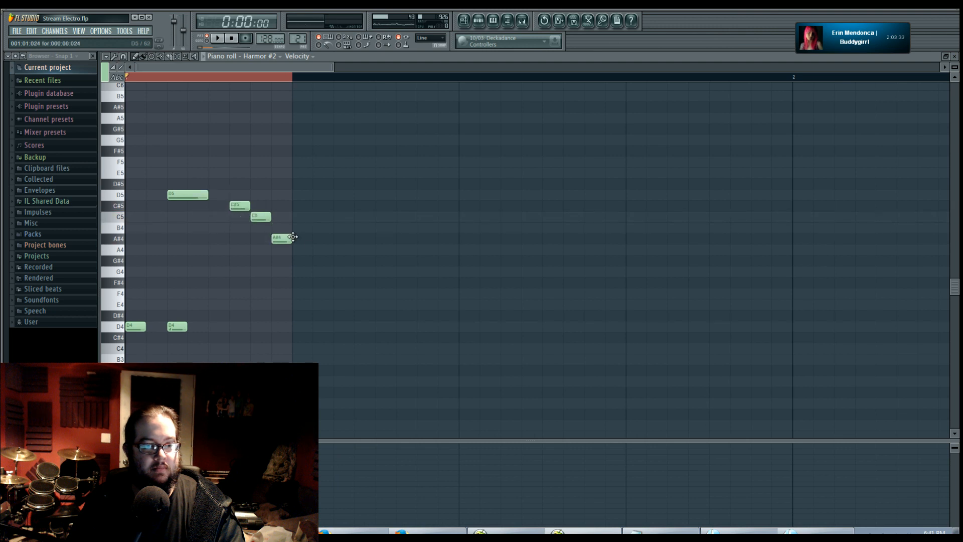
Step: Replace the final A#4 with B4 and play the result, both in the pattern and in the playlist from beat 3 of bar 101
click(281, 229)
key(space)
right_click(285, 239)
drag(312, 229, 292, 228)
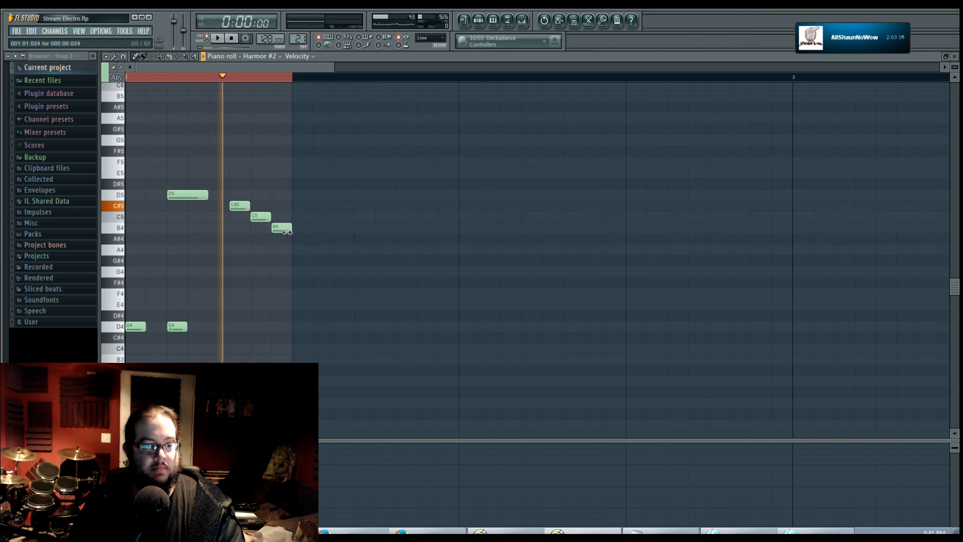
click(415, 78)
click(415, 79)
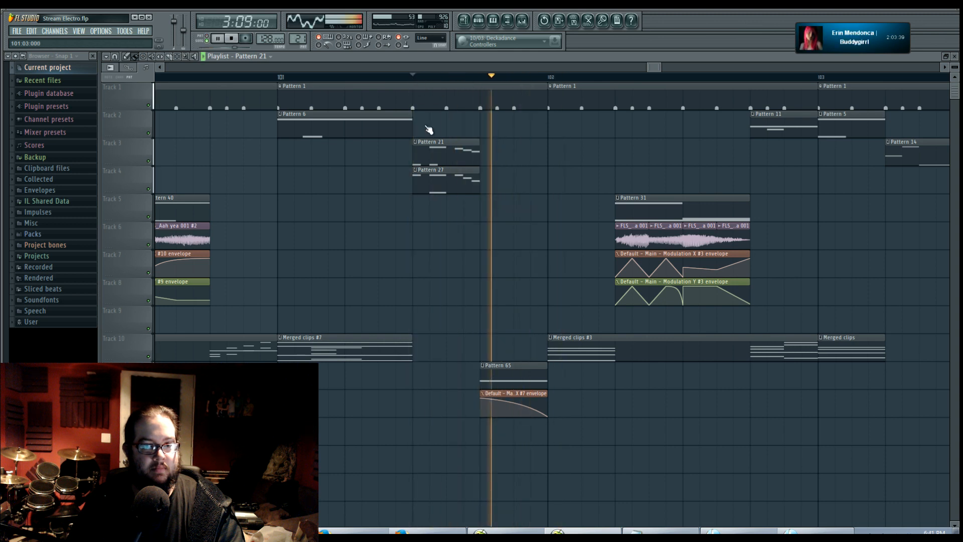
Step: Stop playback and make the Modulation X envelope clip beneath Pattern 65 unique
drag(491, 310, 430, 269)
key(space)
scroll(437, 398, up, 1)
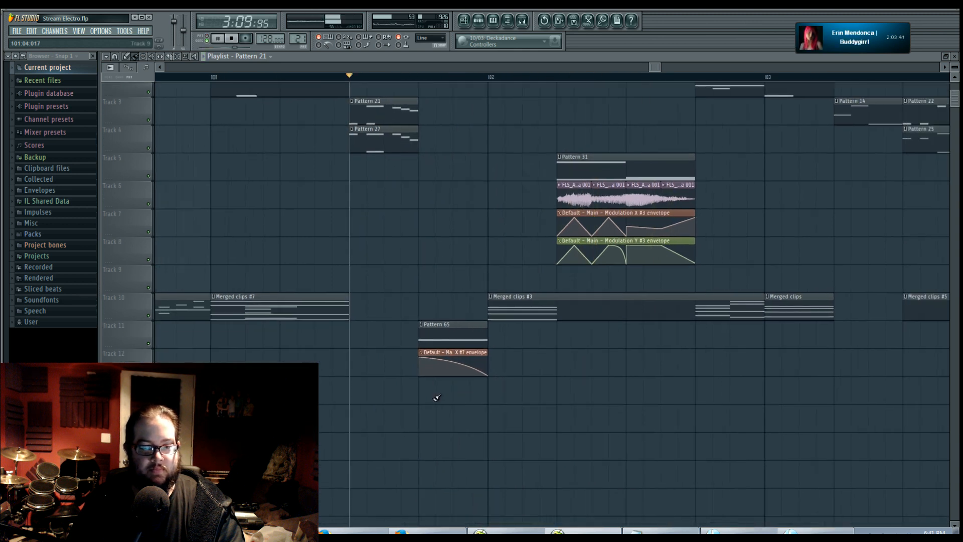
scroll(437, 397, up, 2)
click(412, 352)
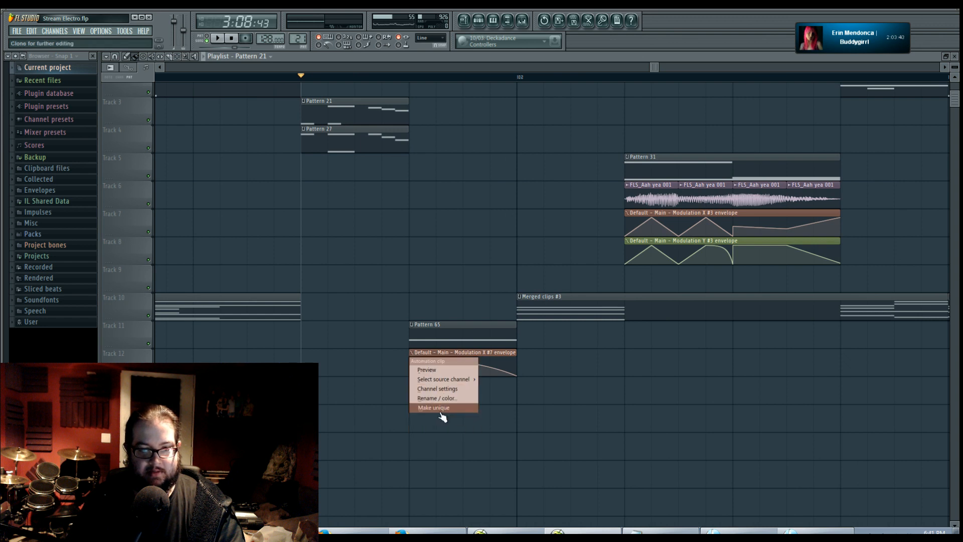
click(440, 407)
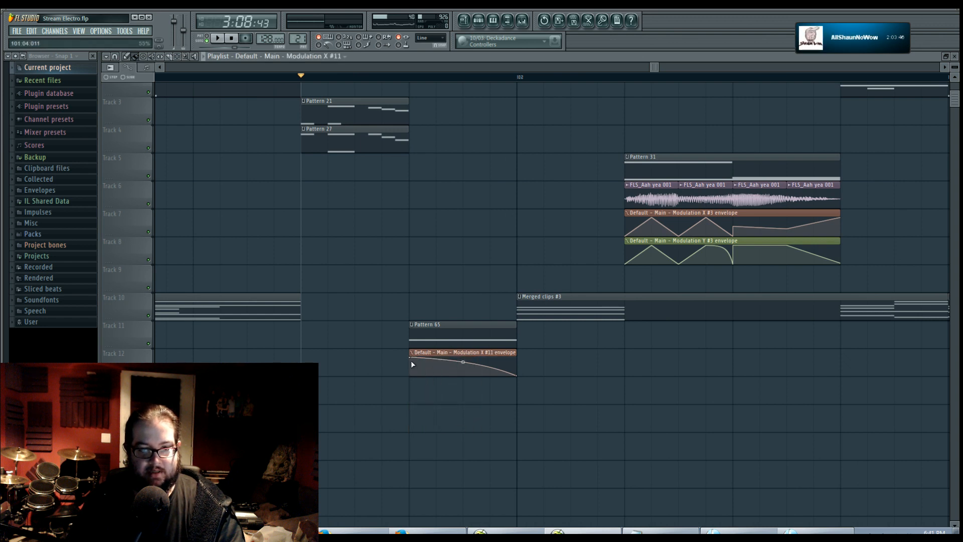
Step: Reshape the unique envelope to start at zero with a curved rise, and play it from beat 4 of bar 101
drag(410, 360, 433, 374)
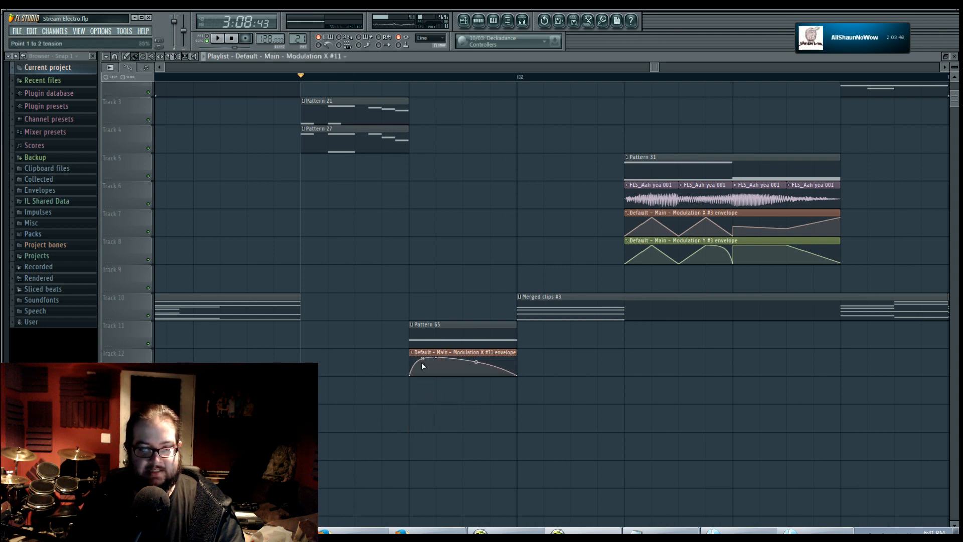
right_click(423, 365)
click(427, 376)
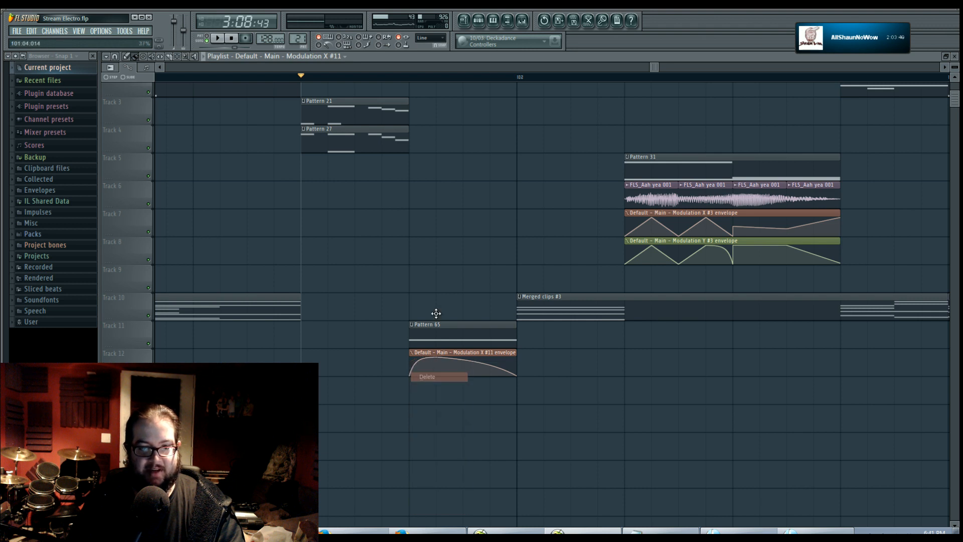
click(415, 81)
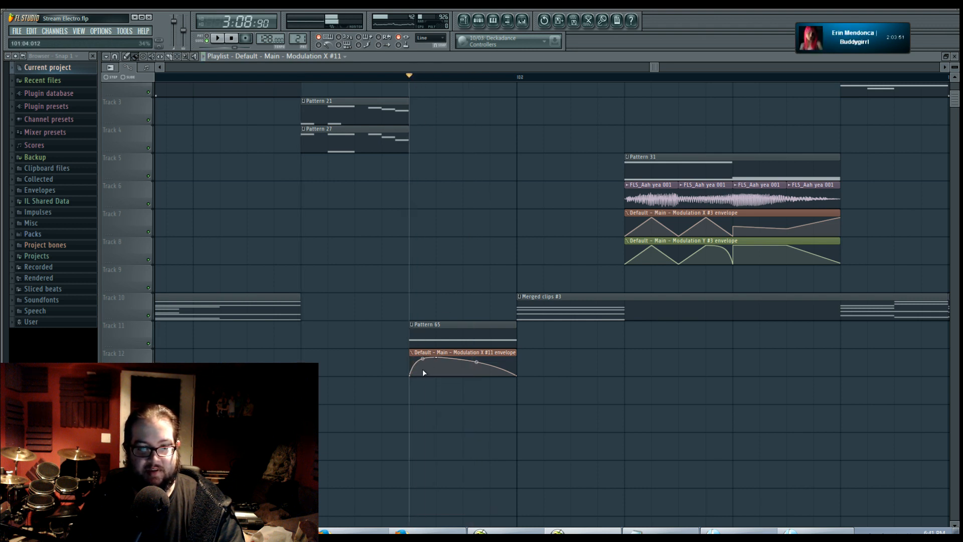
key(space)
Step: Change the envelope to a straight rise up to its midpoint held level to the end, and replay it repeatedly
drag(437, 358, 518, 362)
key(space)
key(space)
key(space)
key(space)
key(space)
key(space)
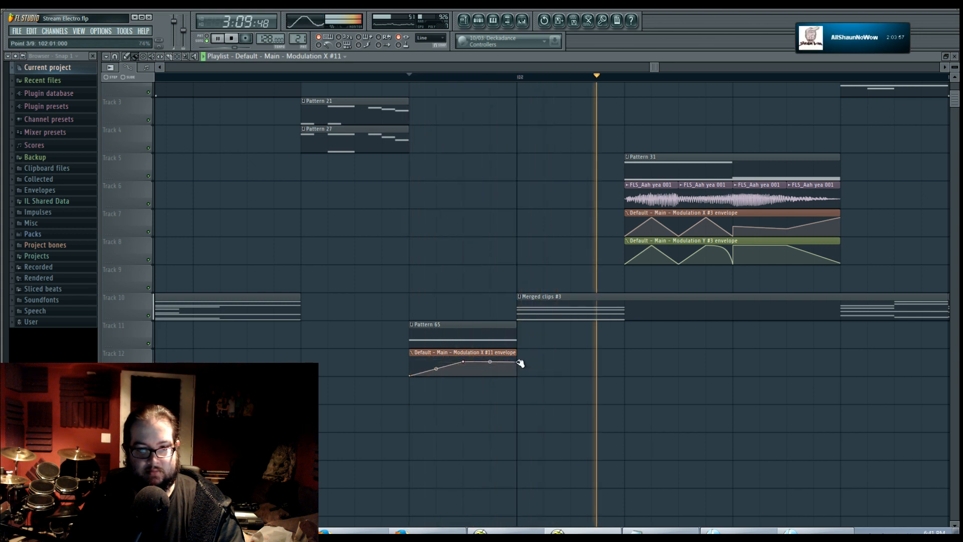
key(space)
key(space)
key(space)
key(space)
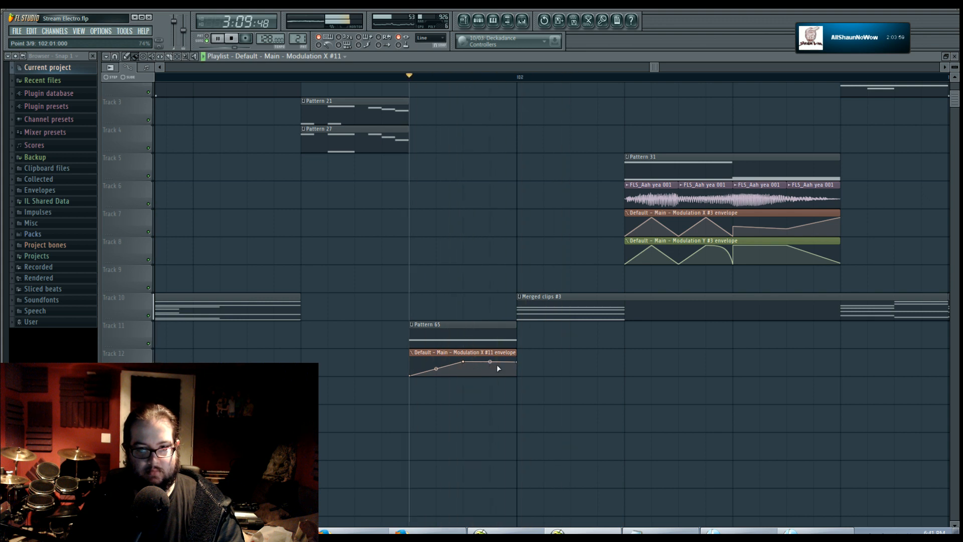
Step: Lower the envelope's end point at bar 102 slightly below the midpoint, and replay from beat 4 of bar 101
key(space)
key(space)
key(space)
key(space)
key(space)
drag(518, 364, 513, 366)
key(space)
key(space)
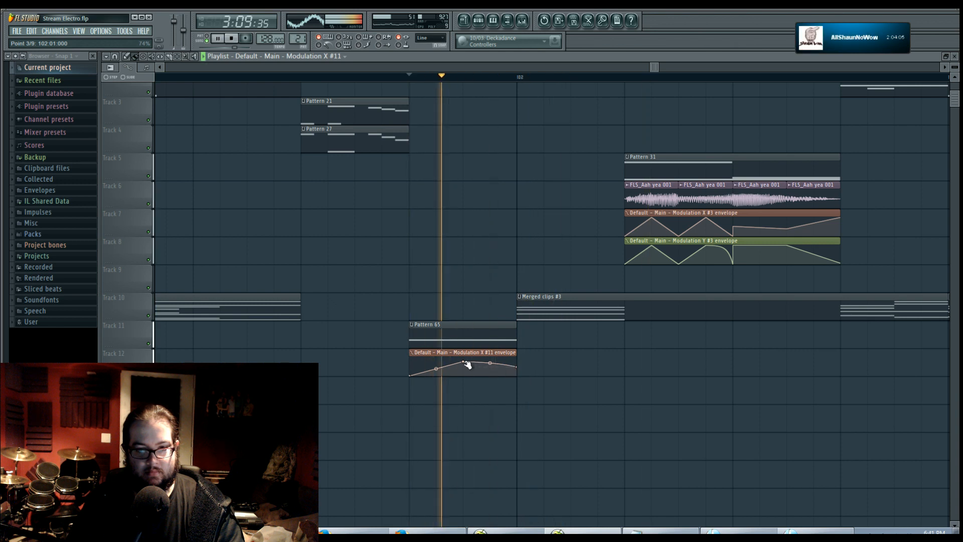
Step: Set the envelope's middle point to 53%, level with the end point, and replay the section
mouse_move(463, 361)
mouse_down()
mouse_move(518, 365)
mouse_move(463, 364)
mouse_up()
key(space)
key(space)
key(space)
key(space)
key(space)
key(space)
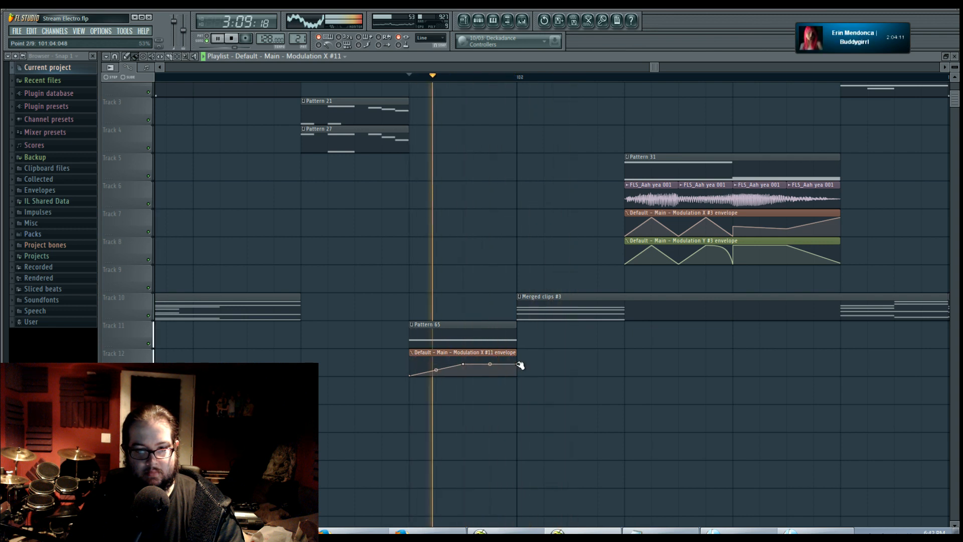
Step: Bend the envelope's rise into a slow-starting curve and listen on through the following bars
drag(436, 369, 436, 374)
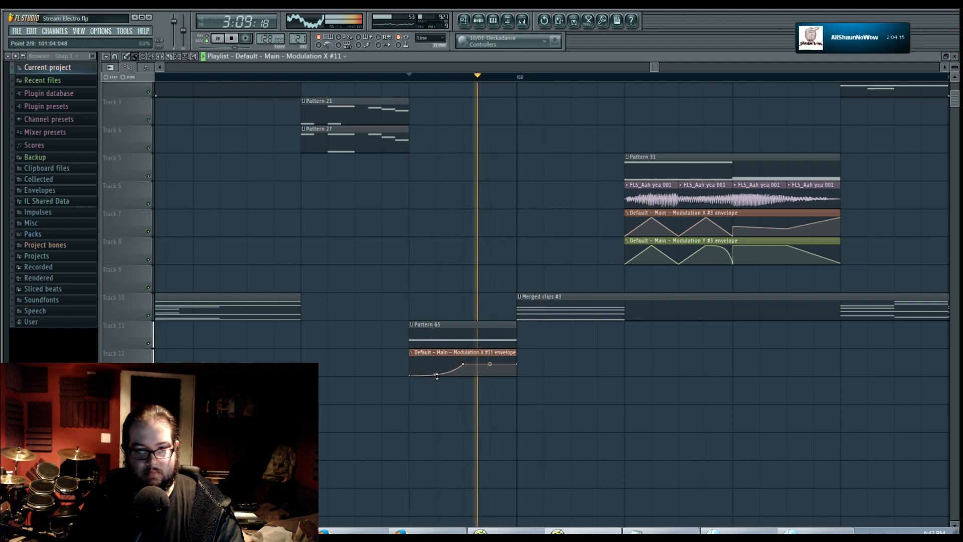
scroll(551, 385, down, 5)
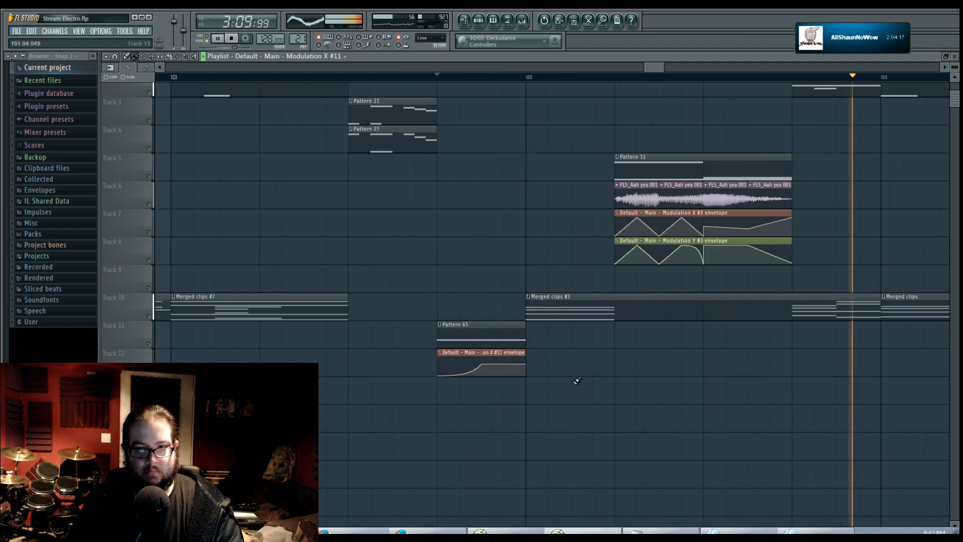
scroll(723, 391, up, 2)
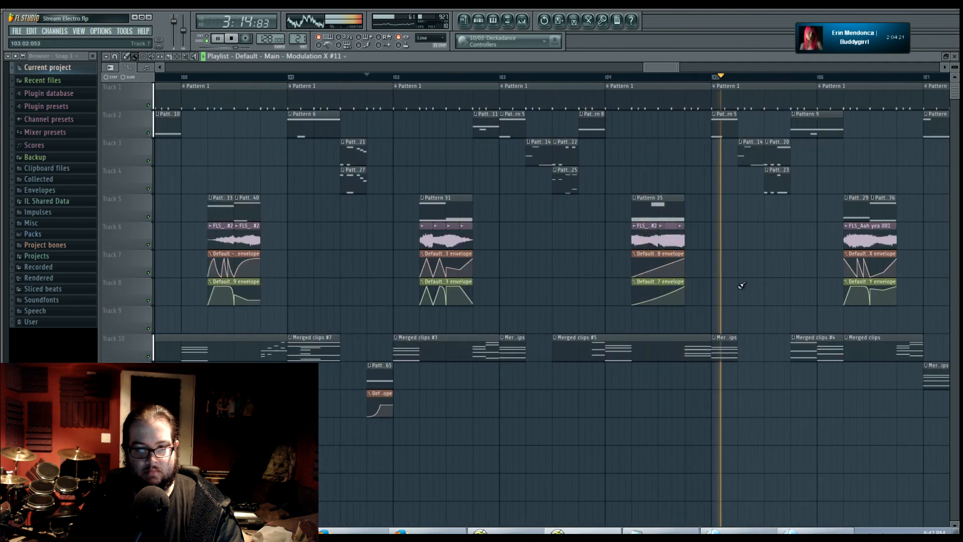
Step: Stop playback and make the Modulation X and Modulation Y envelope clips beneath Pattern 35 unique
scroll(712, 281, up, 3)
key(space)
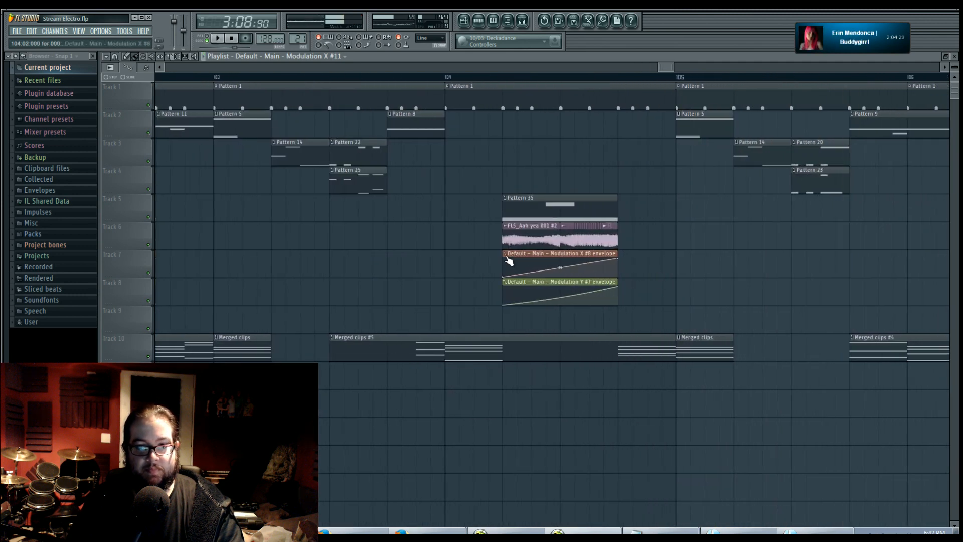
click(507, 257)
click(537, 309)
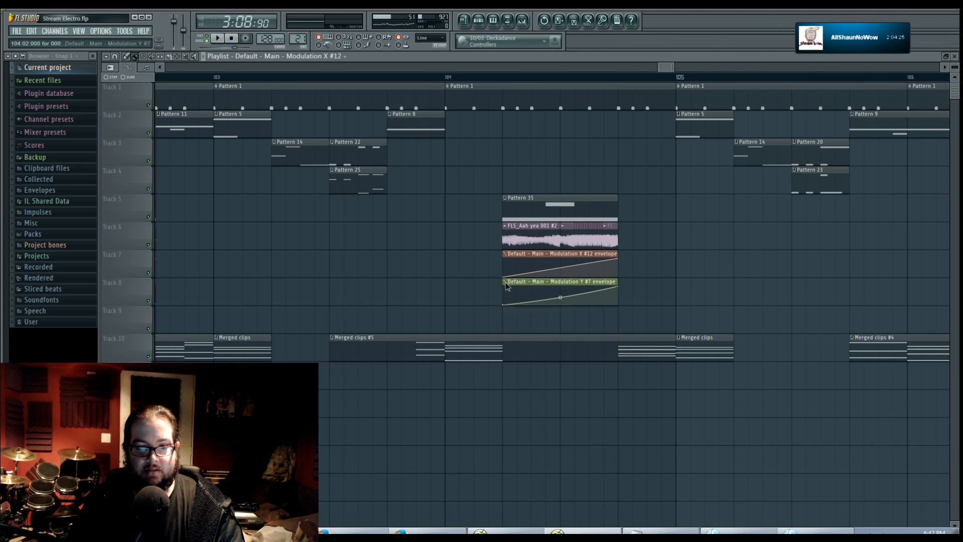
click(505, 283)
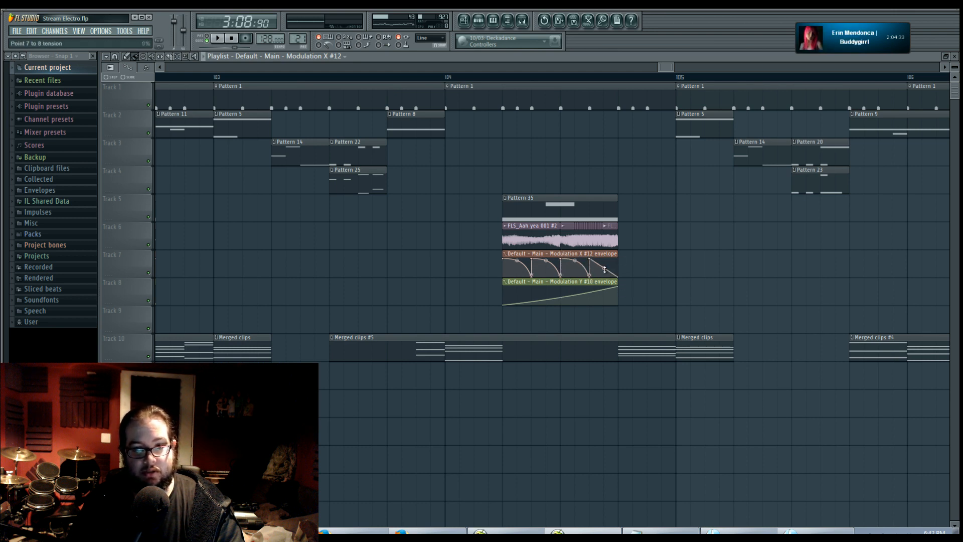
Step: Redraw Pattern 35's Modulation X envelope as four straight falling ramps without extra points, and play from beat 2 of bar 104
right_click(588, 274)
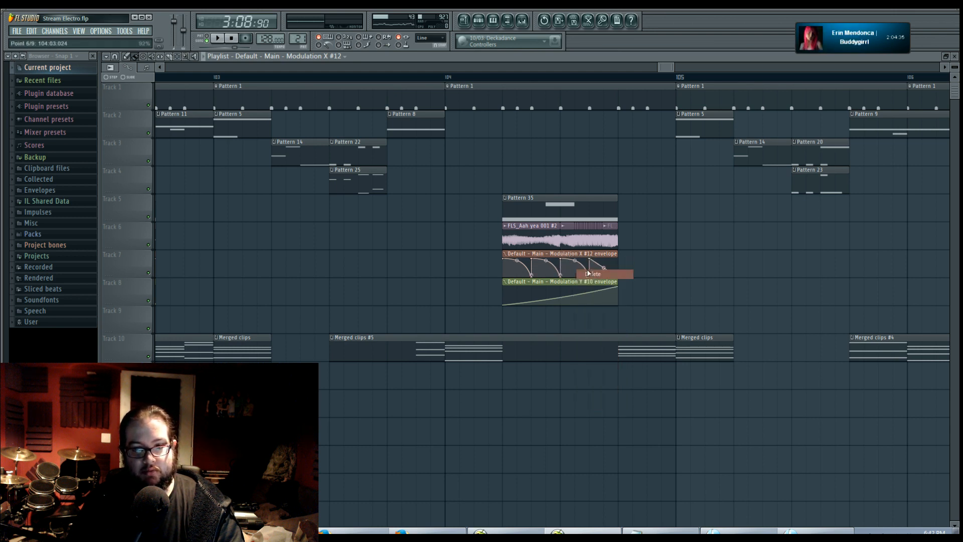
right_click(518, 262)
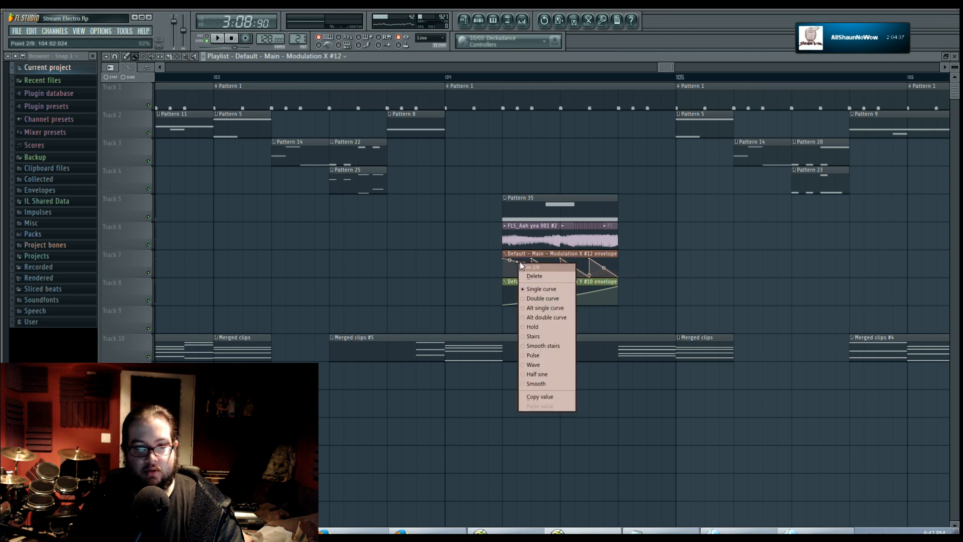
click(528, 274)
right_click(520, 263)
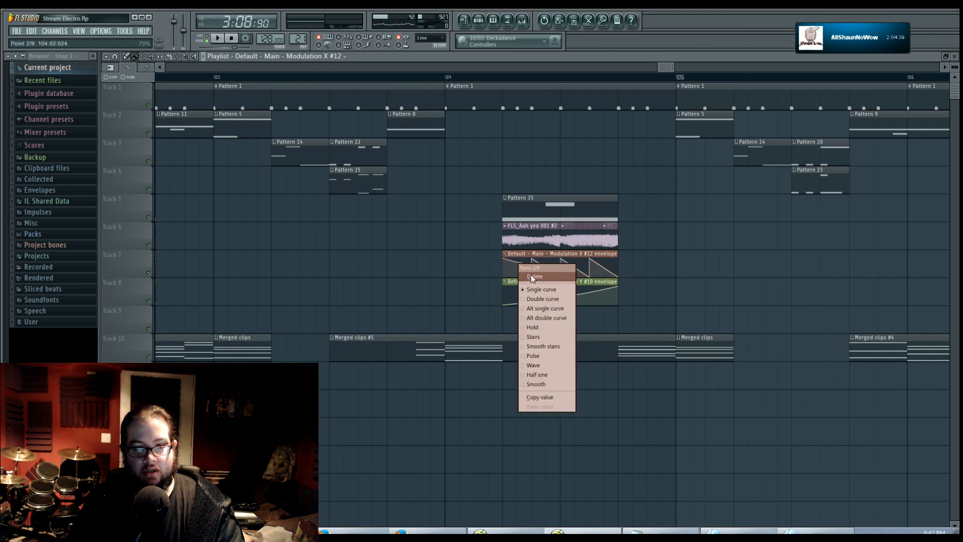
click(528, 279)
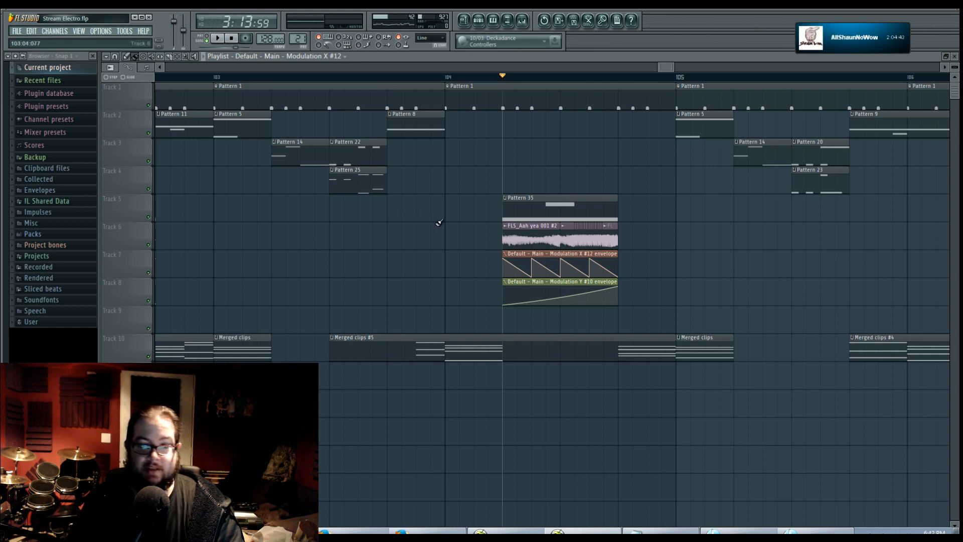
key(space)
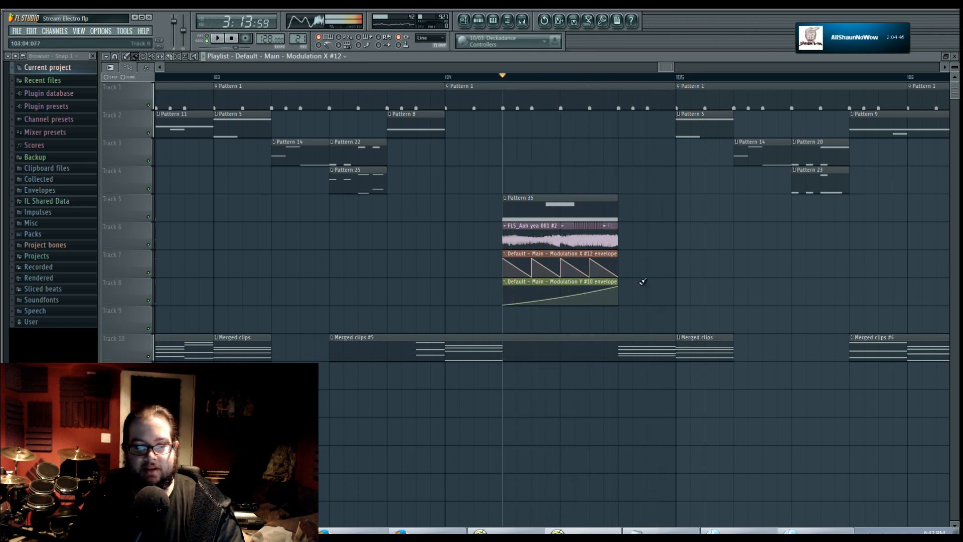
scroll(657, 280, up, 3)
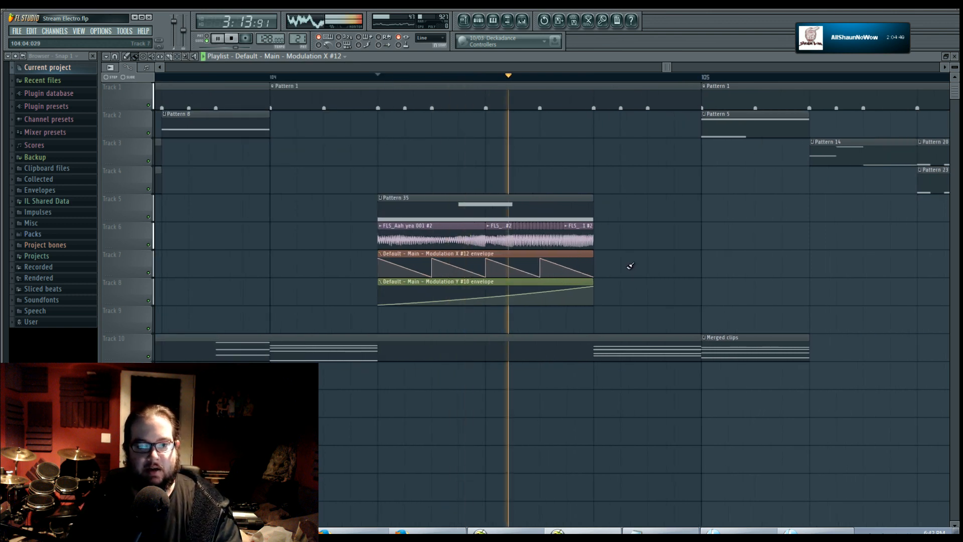
Step: Reshape Pattern 35's Modulation Y envelope into two peaks, the second higher, bow the Modulation X ramps slightly outward, and replay
right_click(431, 295)
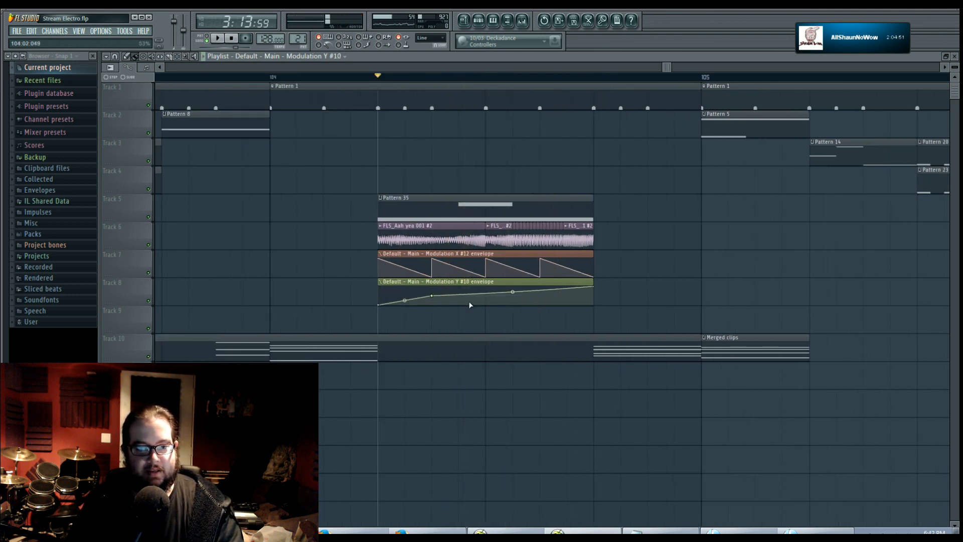
key(space)
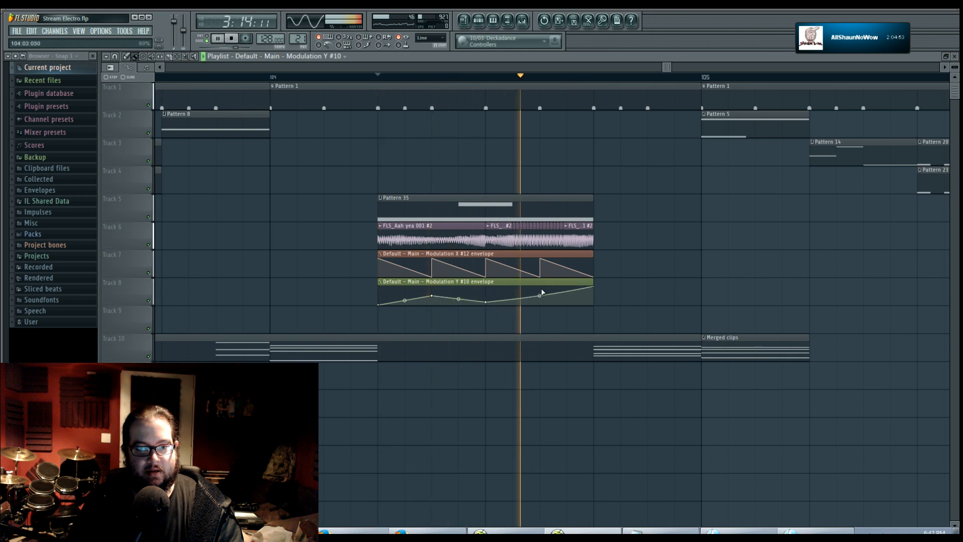
right_click(539, 289)
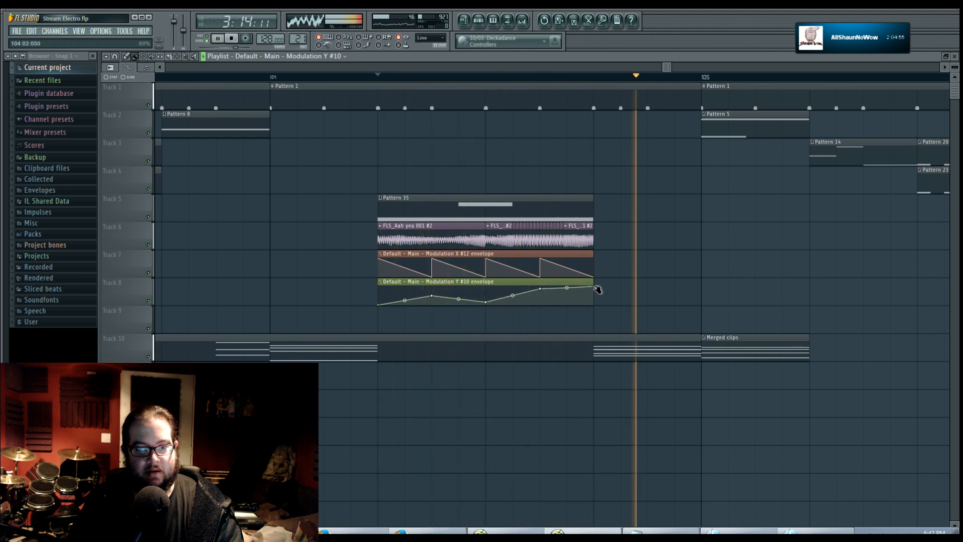
drag(593, 286, 595, 303)
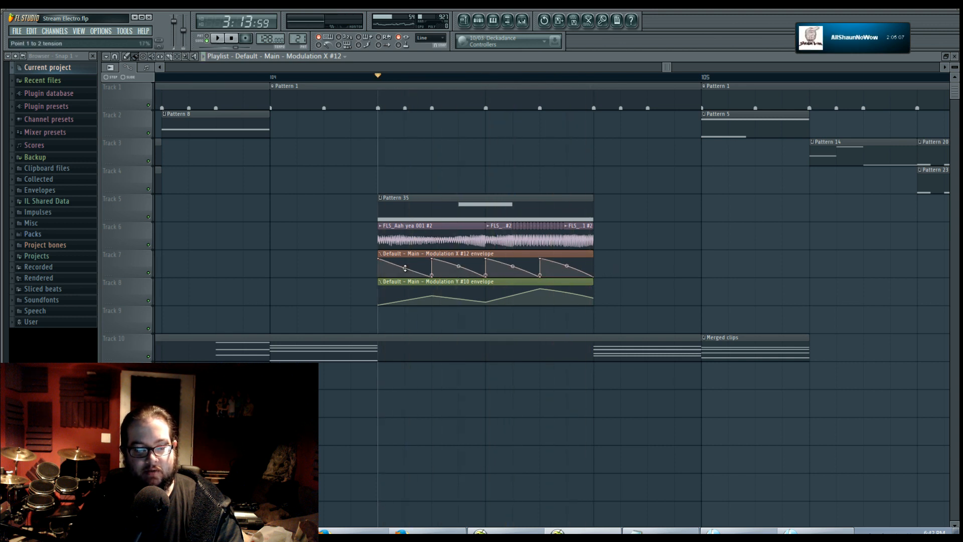
key(space)
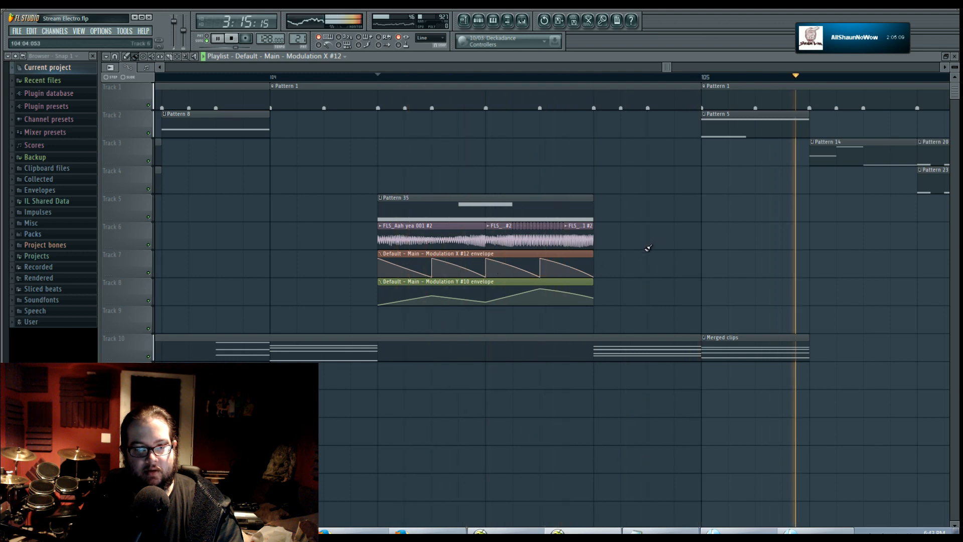
key(space)
Step: Review the whole electro section's clip layout while playing from beat 2 of bar 104 into bar 105
scroll(652, 254, down, 6)
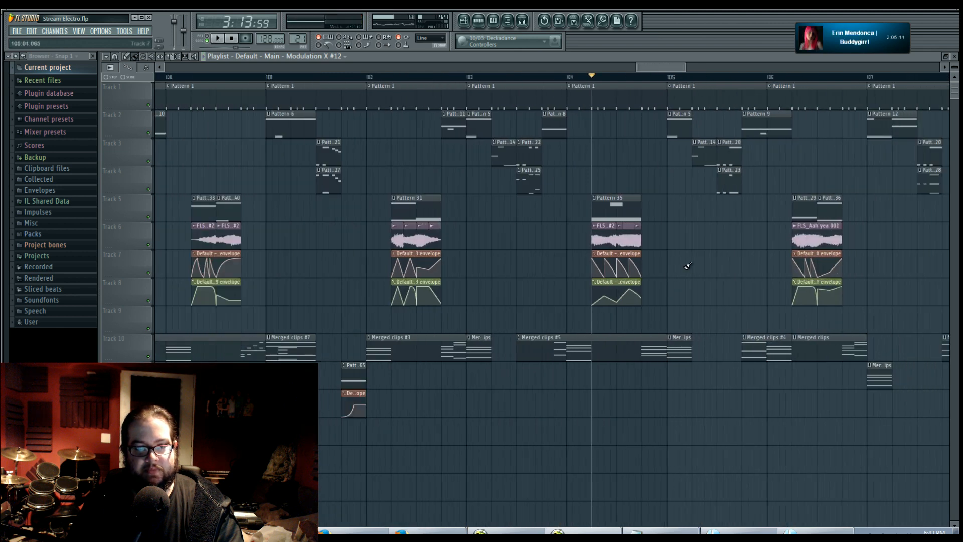
scroll(687, 266, down, 5)
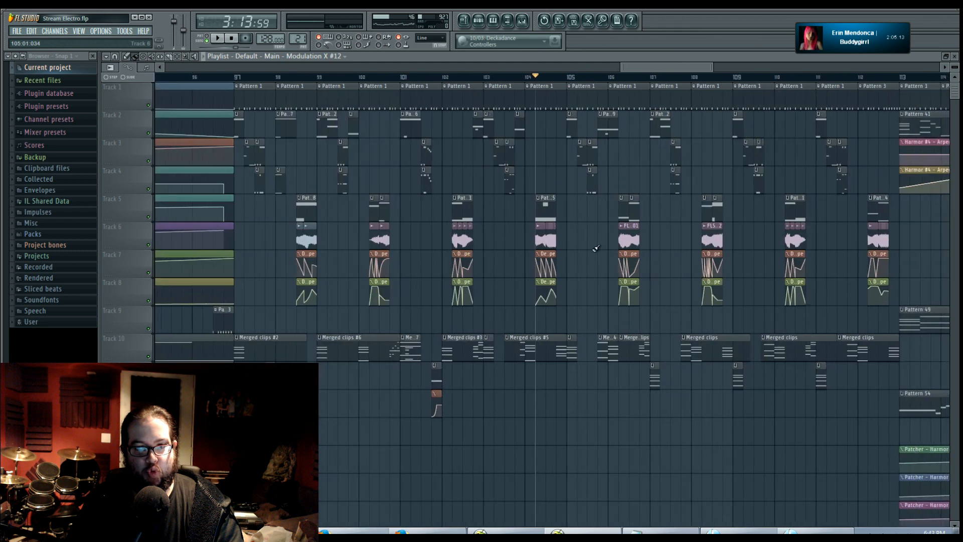
scroll(596, 248, down, 2)
scroll(538, 262, down, 3)
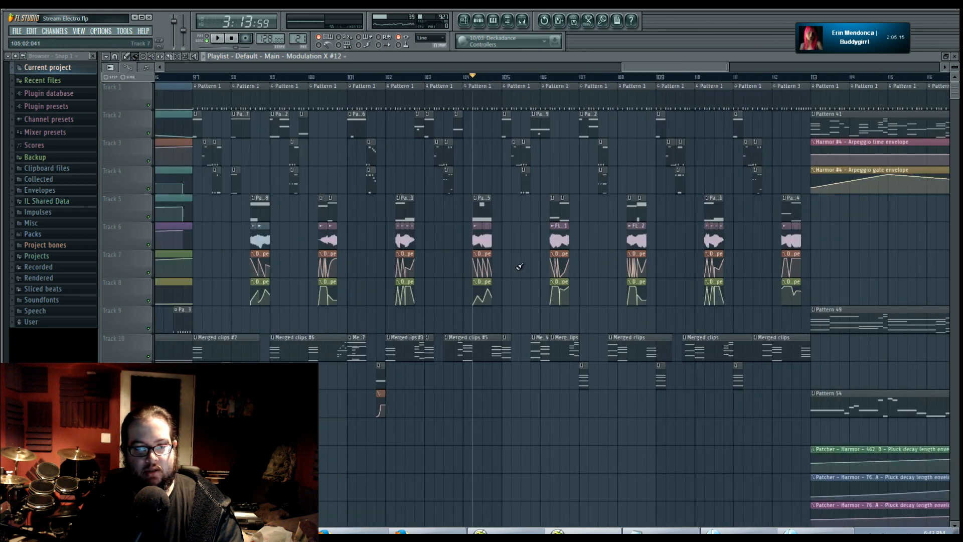
scroll(519, 266, down, 1)
key(space)
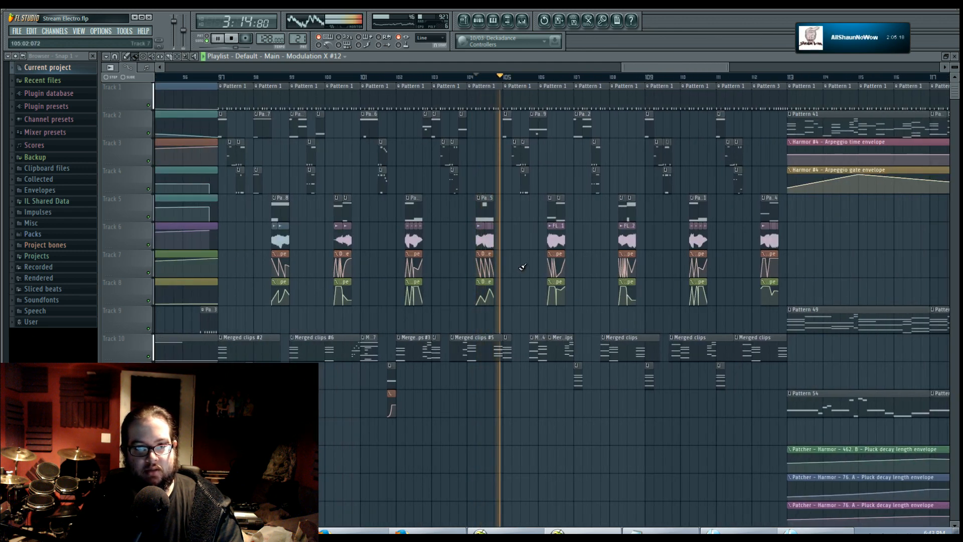
scroll(522, 267, up, 2)
scroll(527, 165, up, 3)
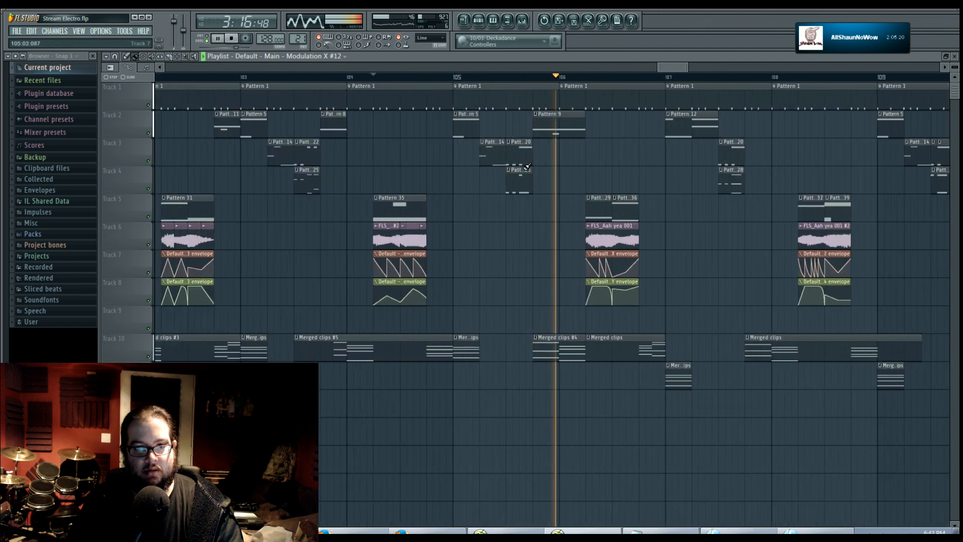
scroll(528, 166, up, 1)
key(space)
Step: Play from the start of bar 105 and trim the beginnings of the stacked Pattern 20 and Pattern 23 clips
right_click(475, 142)
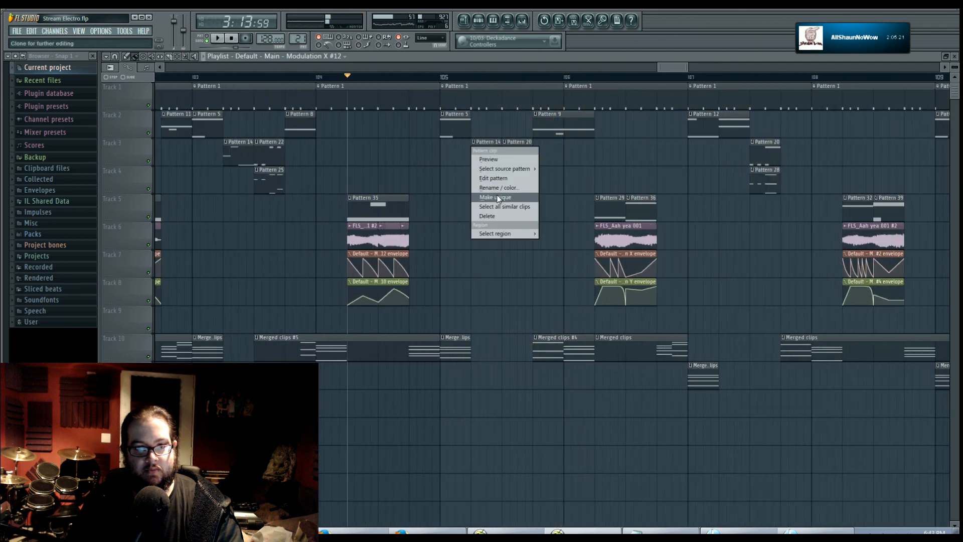
click(439, 81)
key(space)
click(442, 78)
scroll(527, 254, up, 1)
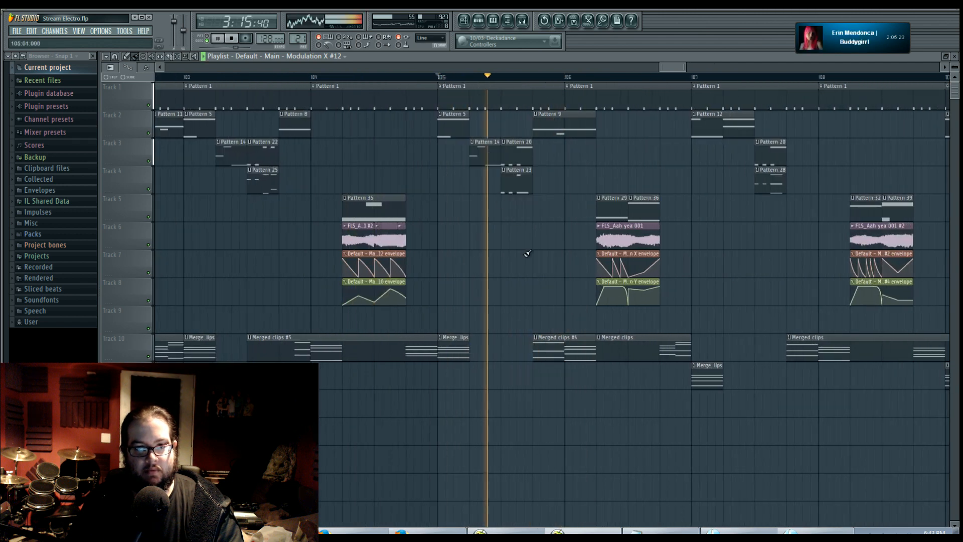
scroll(528, 254, up, 2)
key(space)
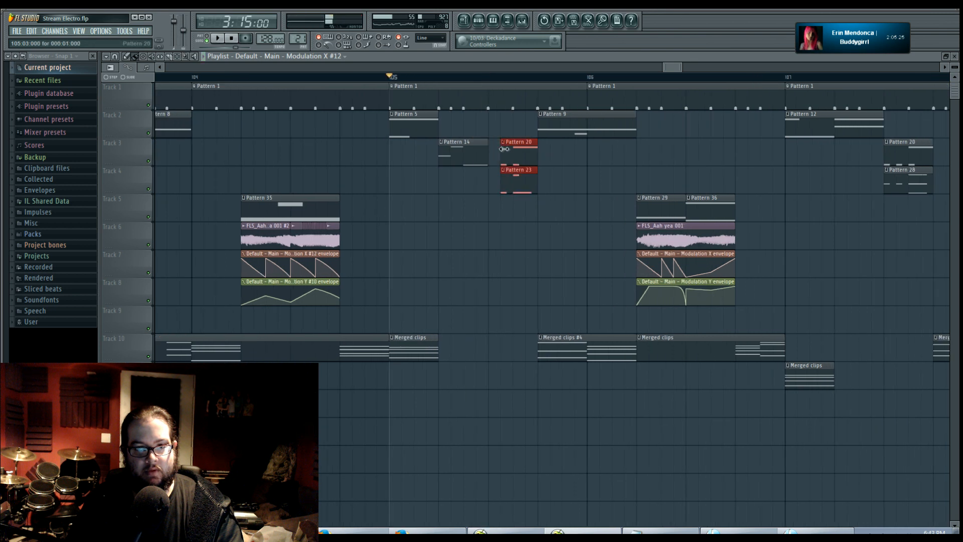
Step: Make the Pattern 14 clip in bar 105 unique, lengthen its low D4 note to 1.5 beats into the pattern, and add a C4 note beneath
right_click(441, 145)
click(462, 178)
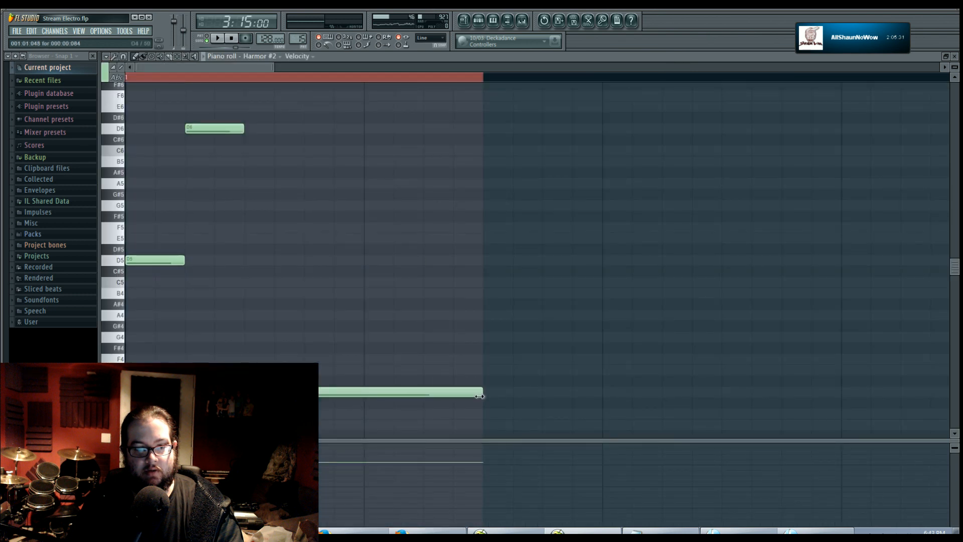
click(218, 39)
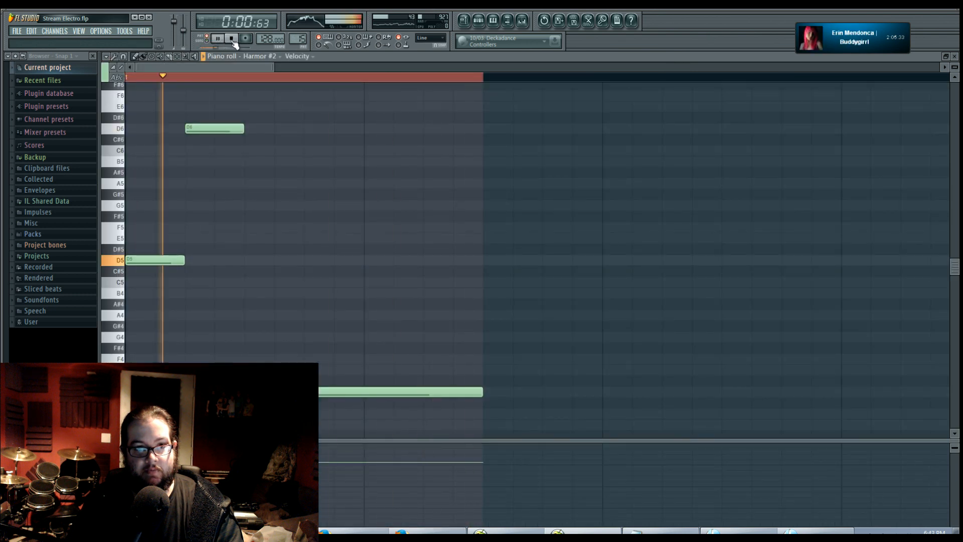
key(space)
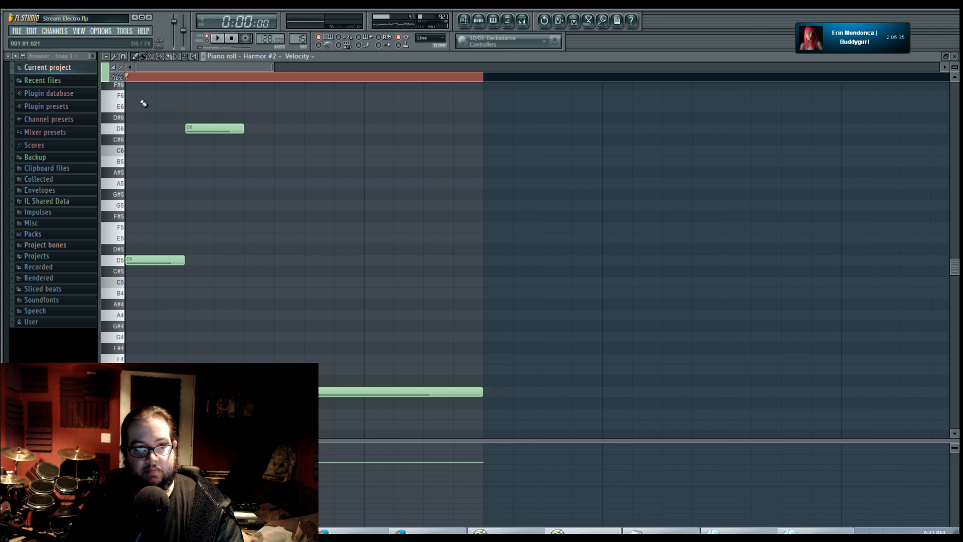
drag(157, 402, 158, 414)
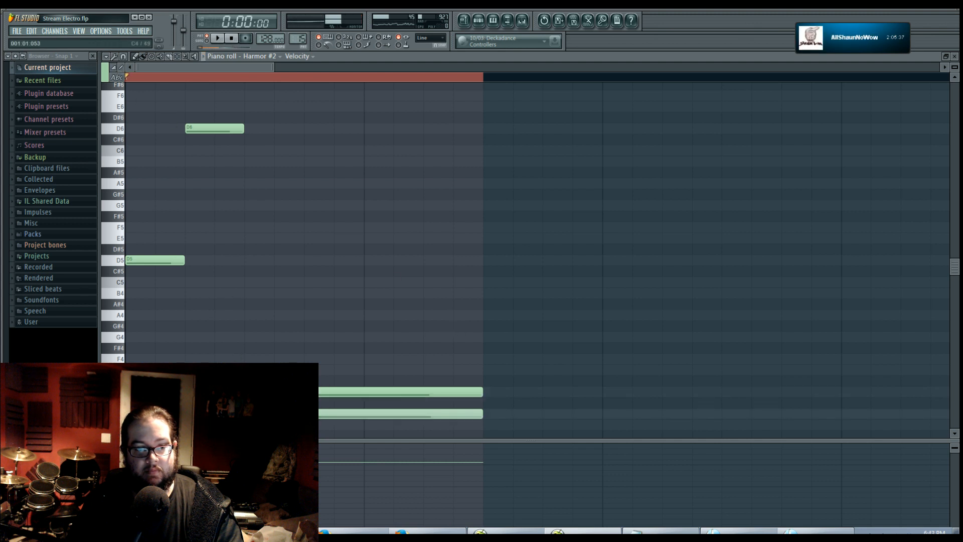
Step: Return to the playlist and play the song from bar 105 to check the reworked fill
click(464, 21)
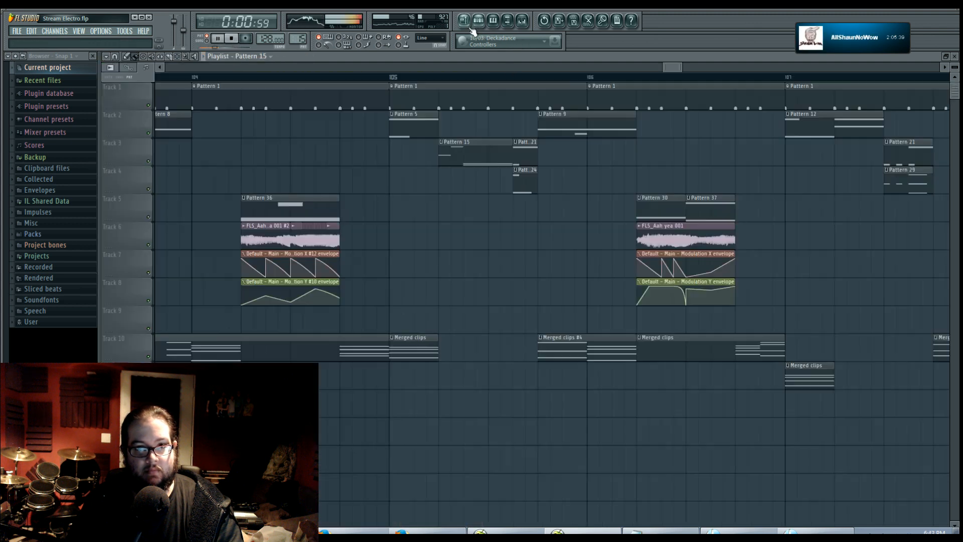
click(393, 78)
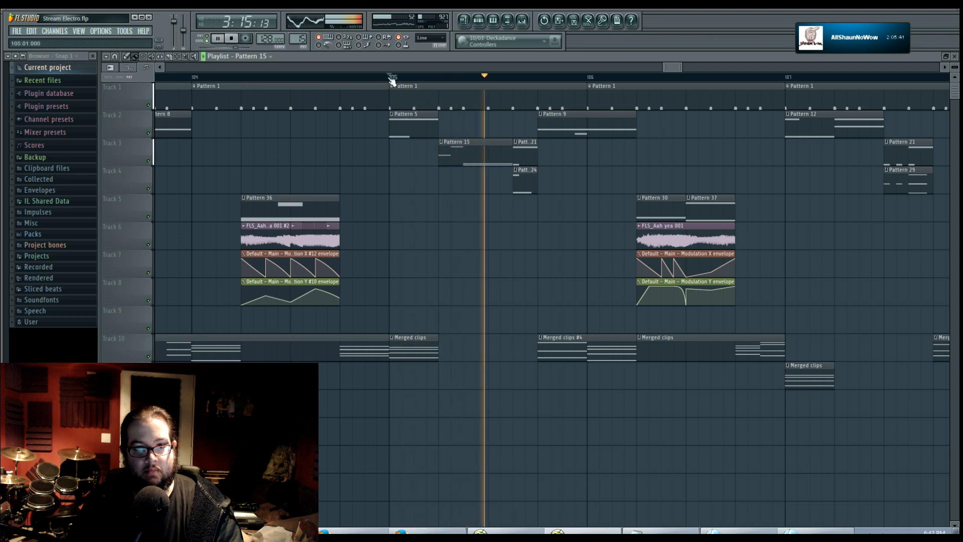
key(space)
key(space)
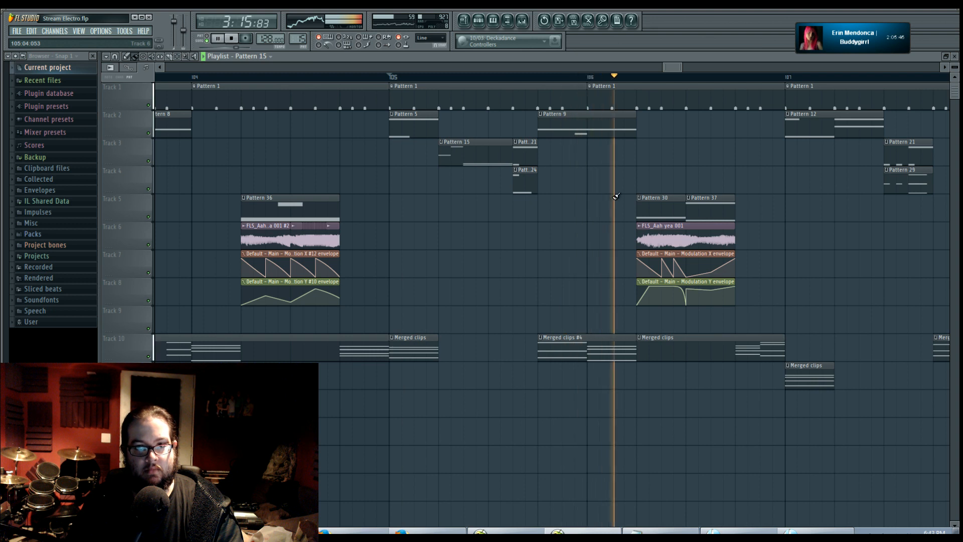
drag(525, 219, 485, 219)
key(space)
Step: Make the Pattern 1 drum clip at bar 105 unique and open it in the step sequencer
drag(352, 233, 389, 243)
click(312, 88)
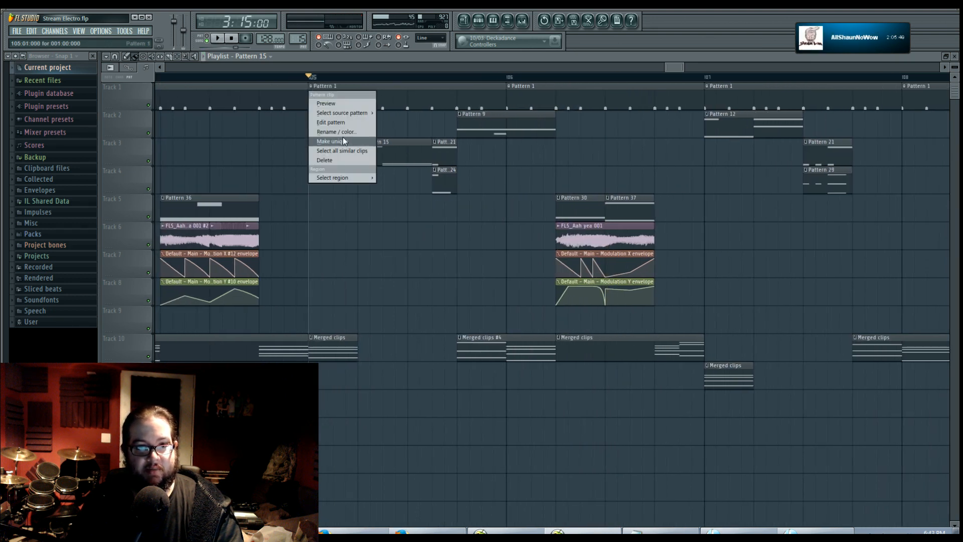
click(348, 141)
double_click(402, 100)
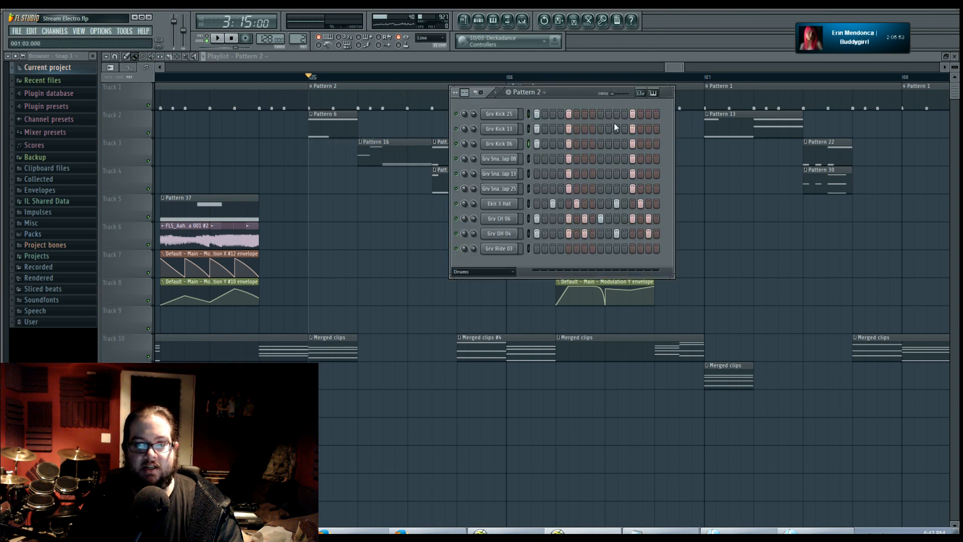
Step: Try hits on step 11 of the three kick channels, replace them with step 10 hits, and replay from bar 105
key(space)
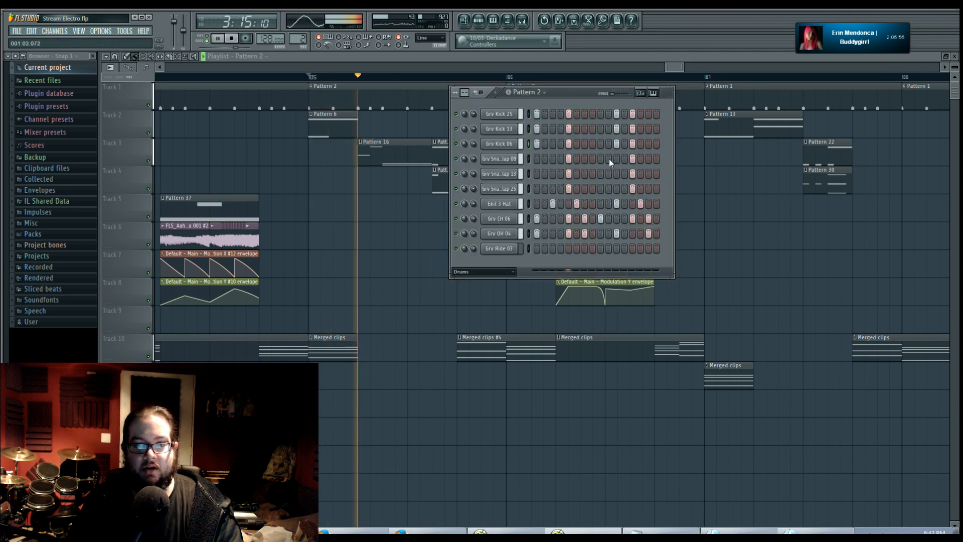
key(space)
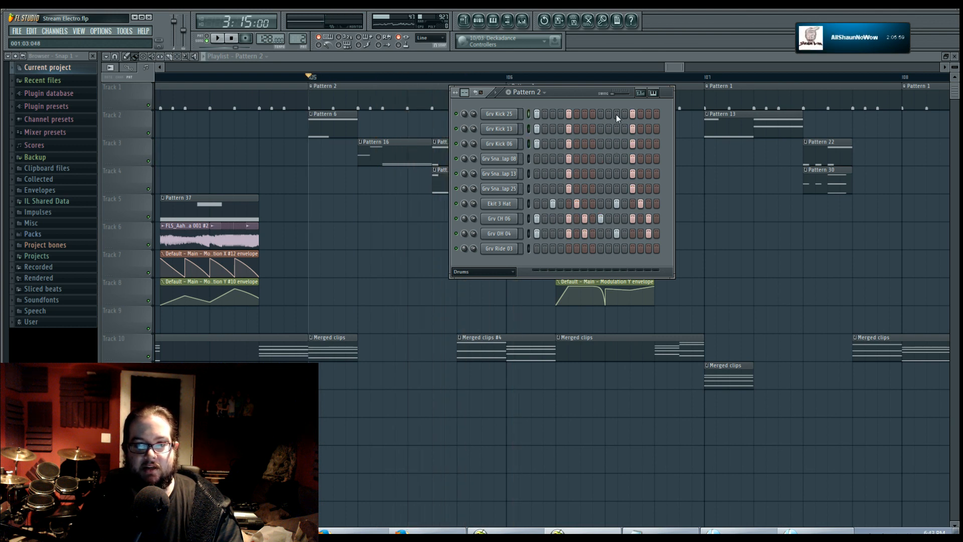
click(607, 145)
key(space)
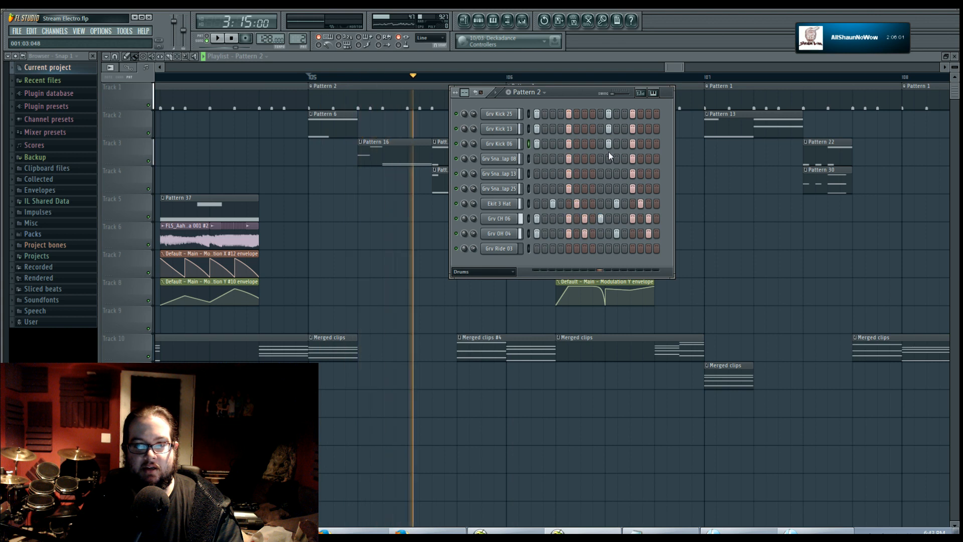
key(space)
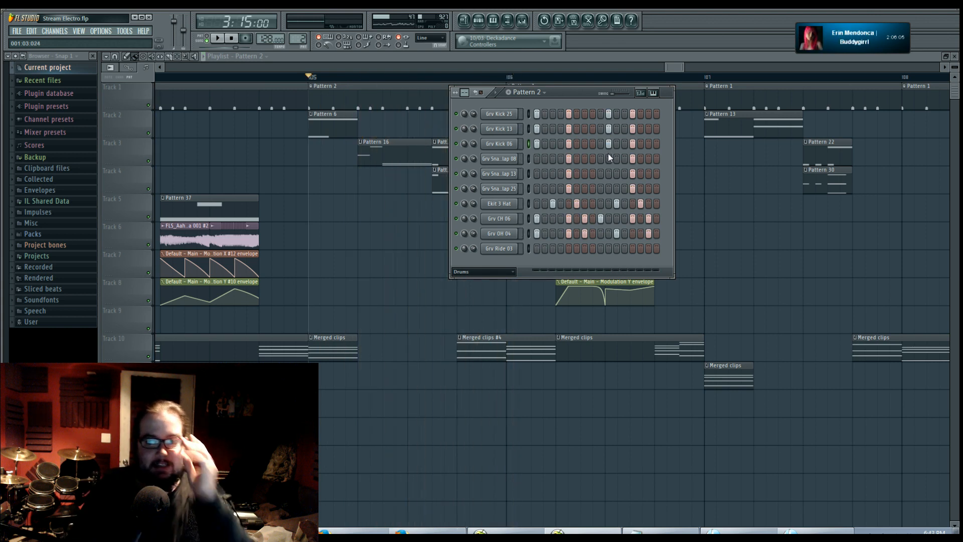
key(F6)
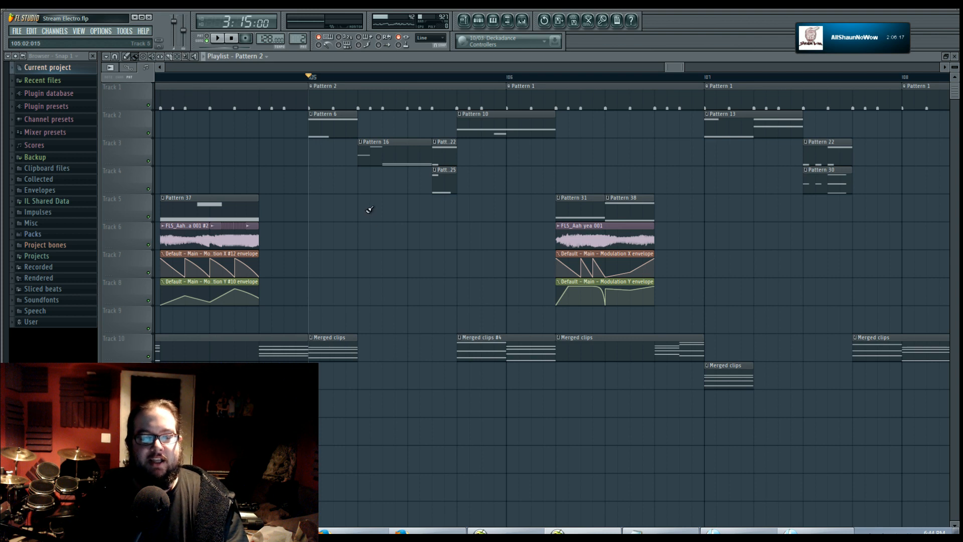
Step: Look over the clip layout around bar 105 and replay that bar with the changed drums
scroll(396, 218, up, 4)
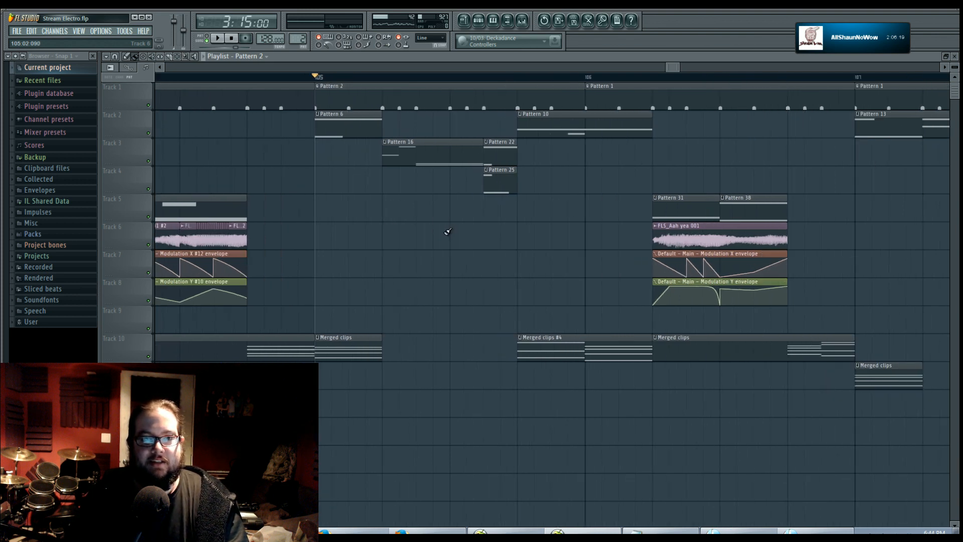
scroll(447, 231, down, 5)
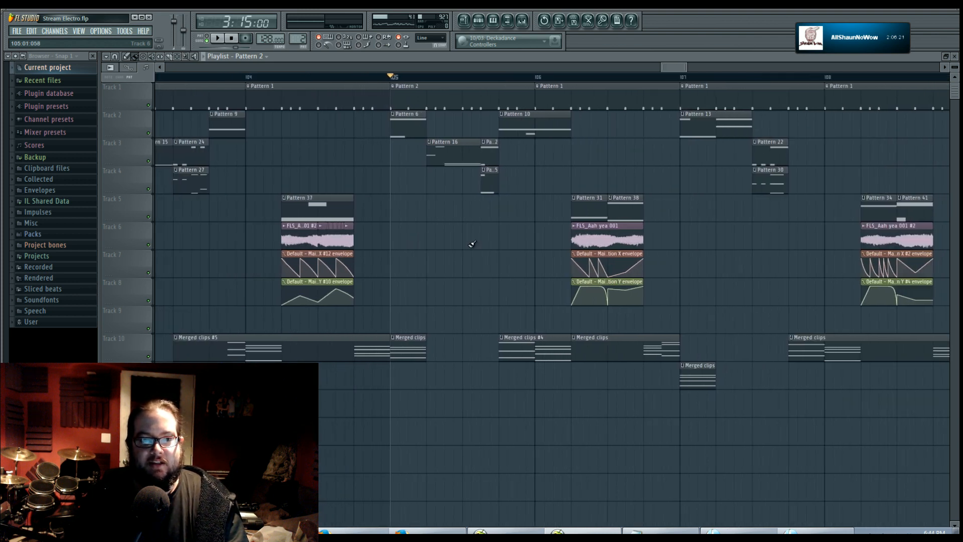
scroll(471, 244, down, 9)
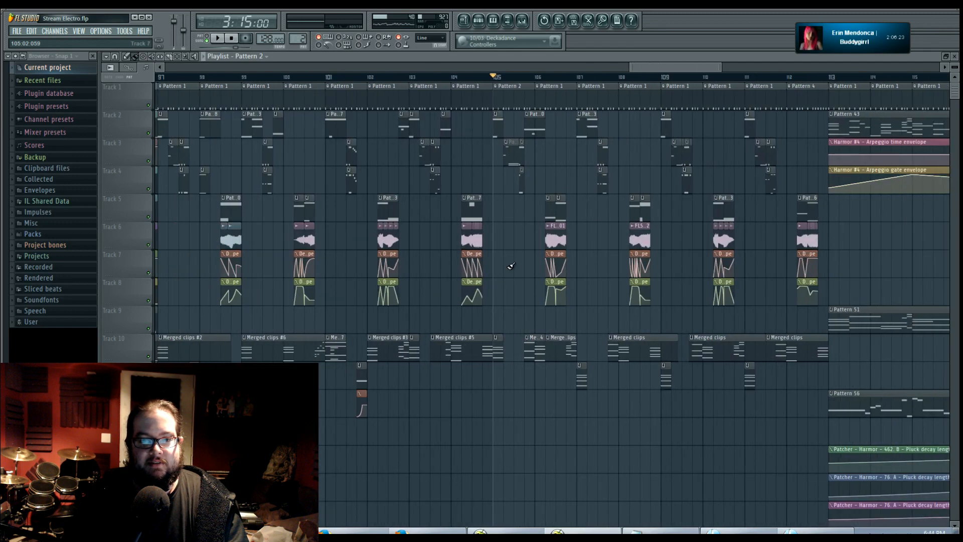
scroll(509, 267, down, 3)
scroll(522, 261, up, 7)
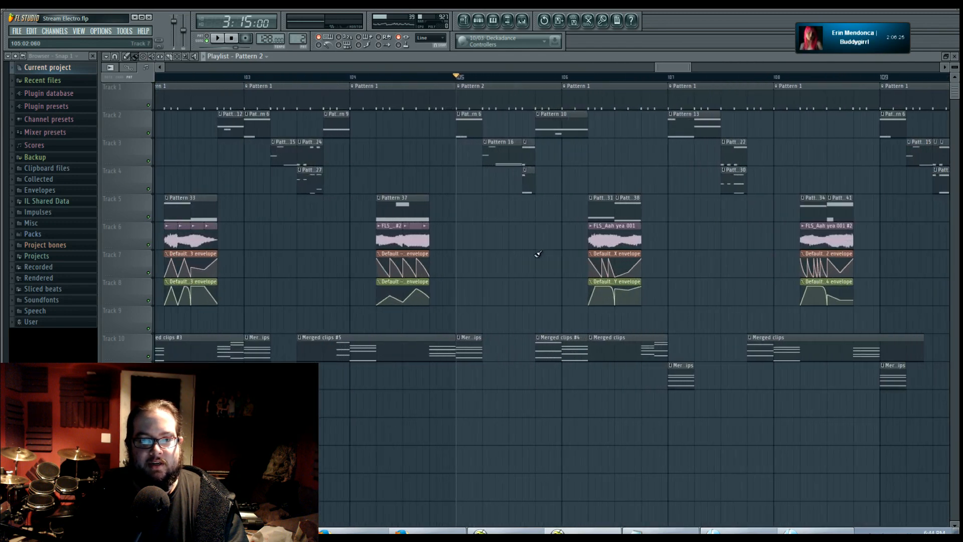
key(space)
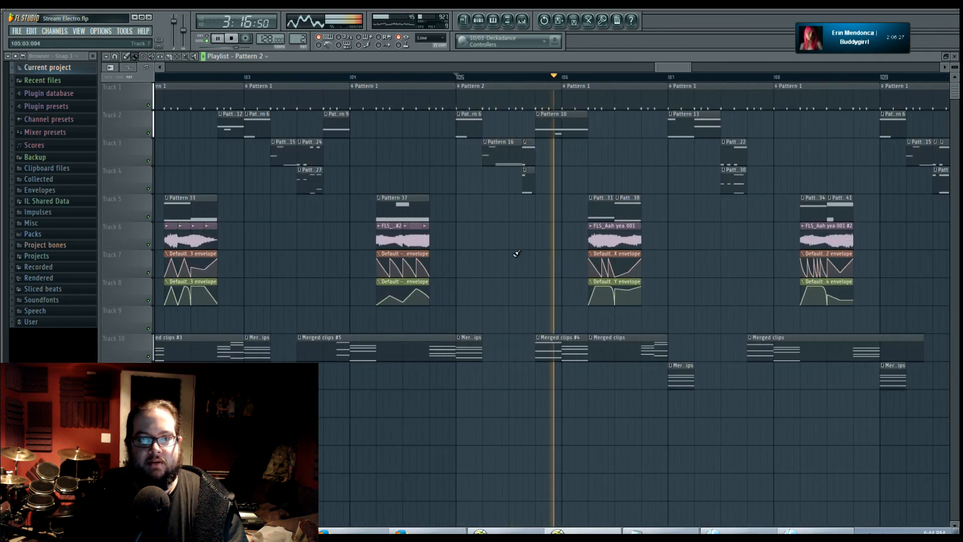
key(space)
Step: Play the electro section from its start at bar 97 into bar 101
scroll(501, 246, down, 5)
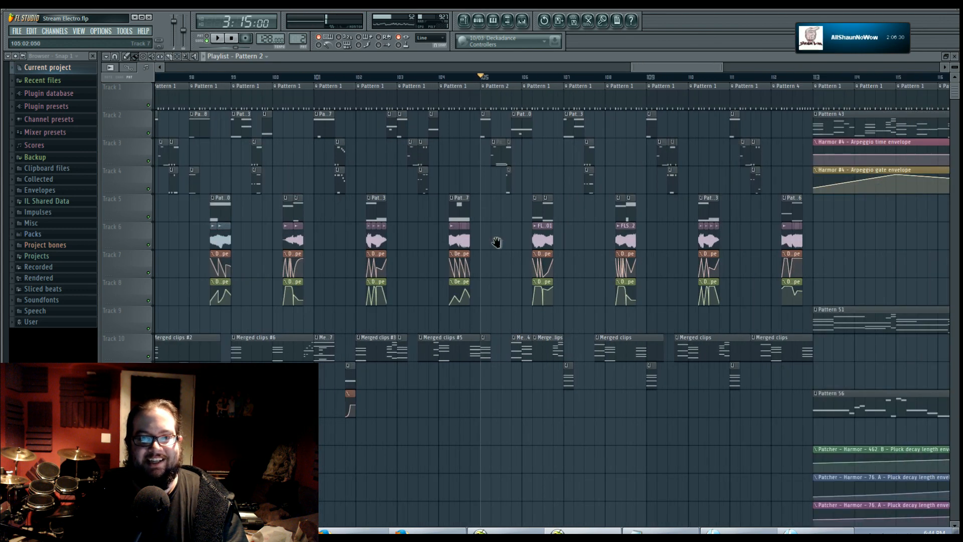
scroll(504, 236, left, 2)
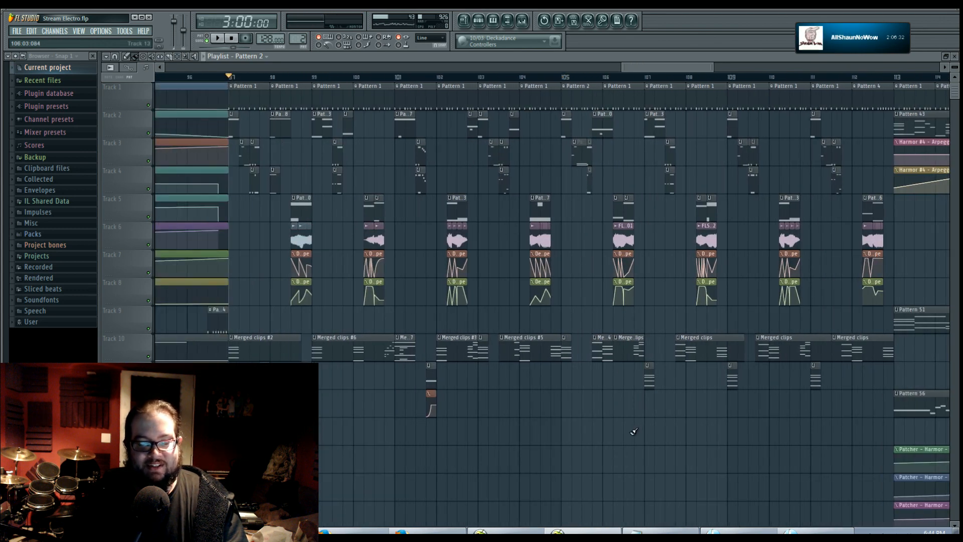
key(space)
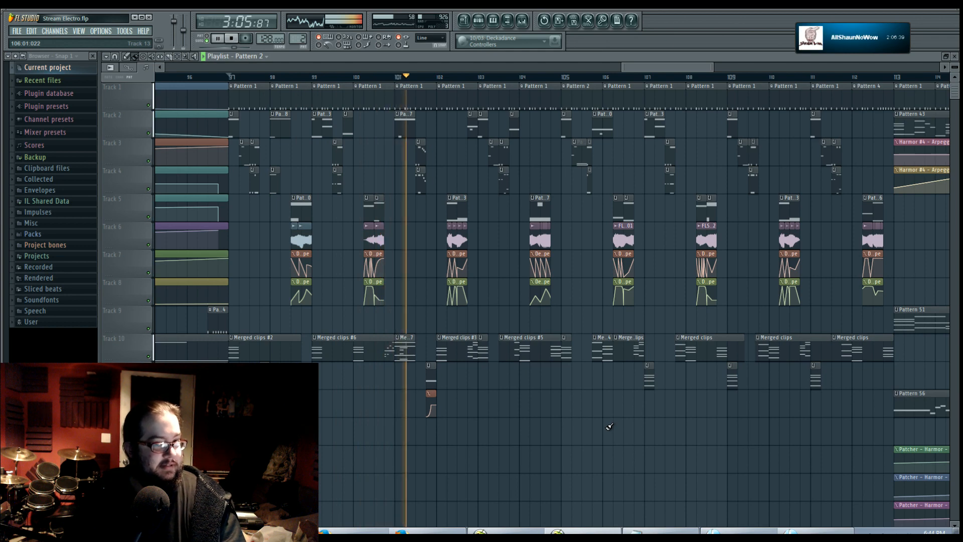
key(space)
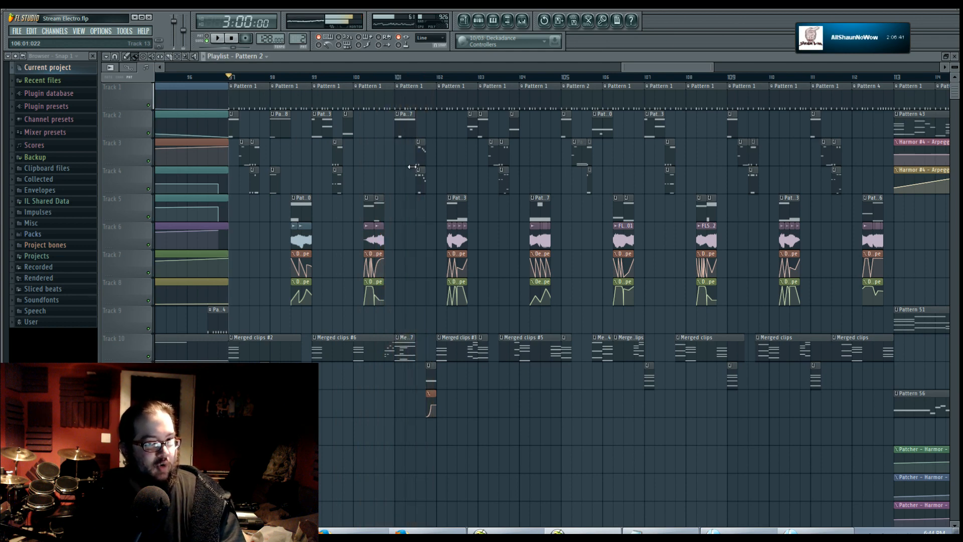
Step: Open Pattern 29 at beat 3 of bar 101 and play its Harmor #3 notes in the piano roll
scroll(420, 173, up, 5)
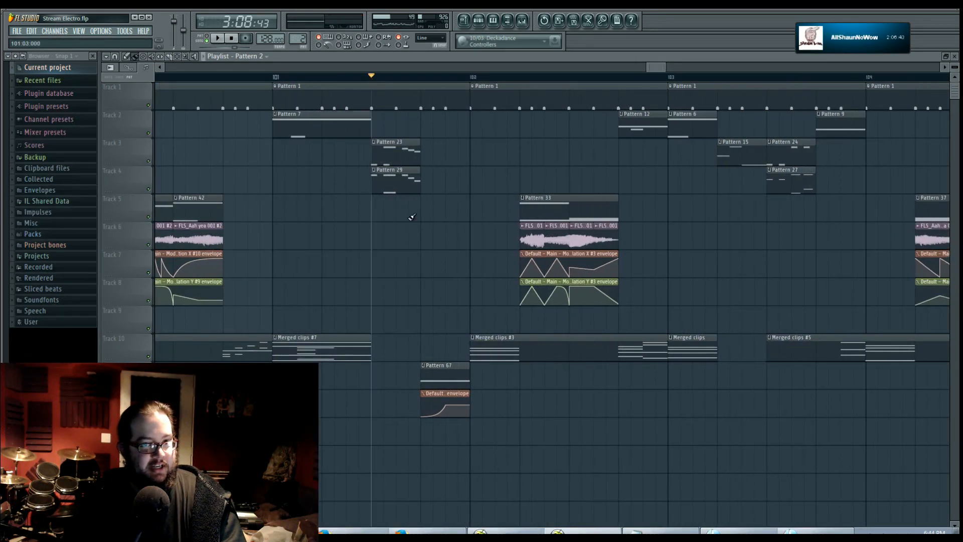
scroll(374, 180, up, 3)
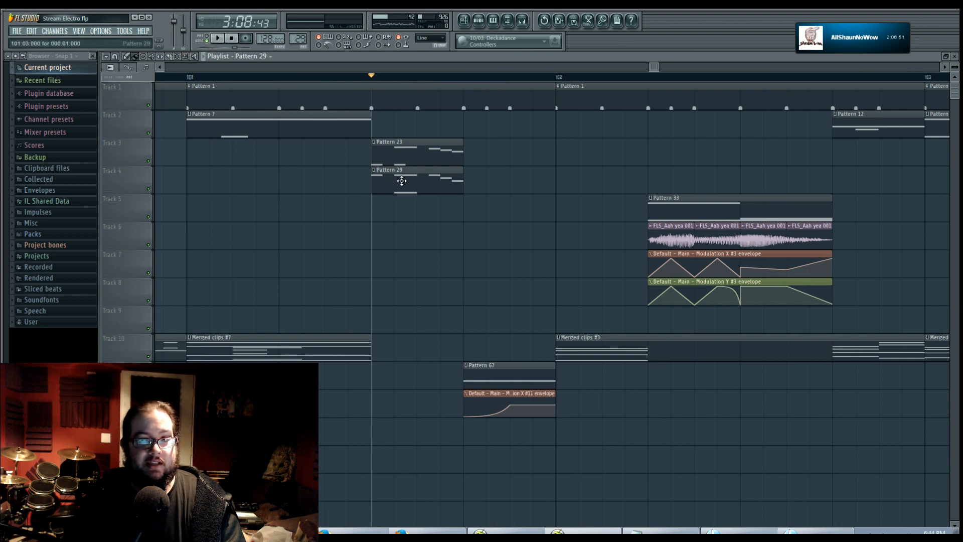
double_click(427, 188)
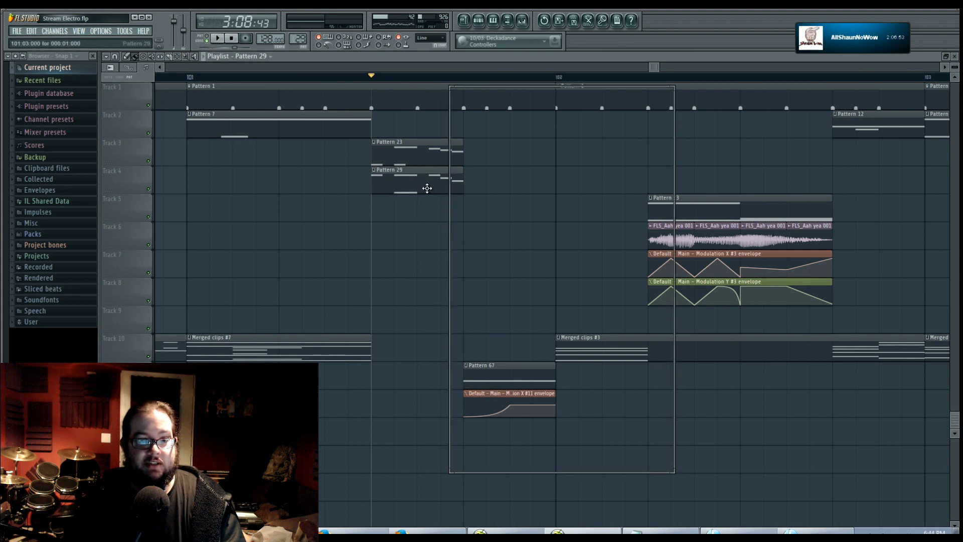
click(217, 42)
key(space)
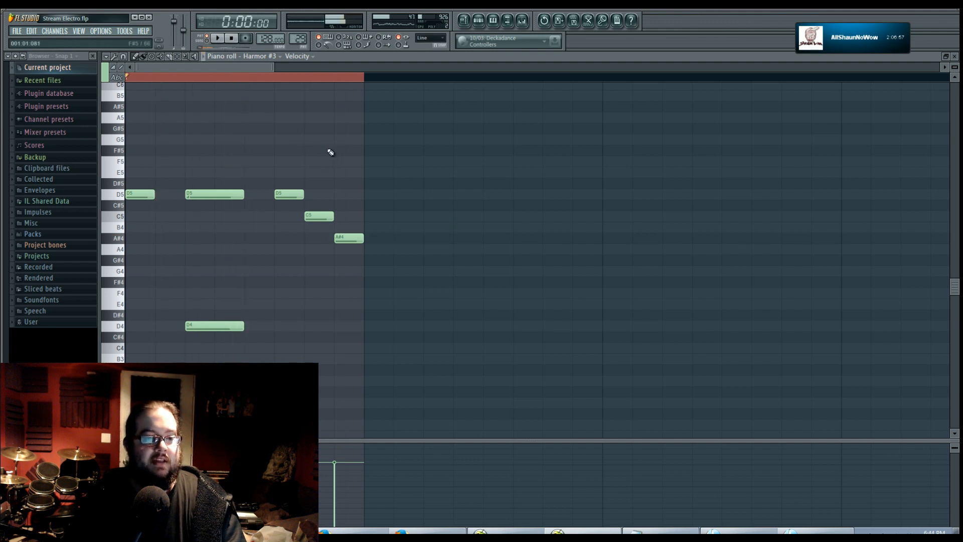
Step: Delete all notes from Pattern 29's Harmor #3 part
right_click(211, 194)
right_click(225, 326)
right_click(289, 194)
right_click(349, 238)
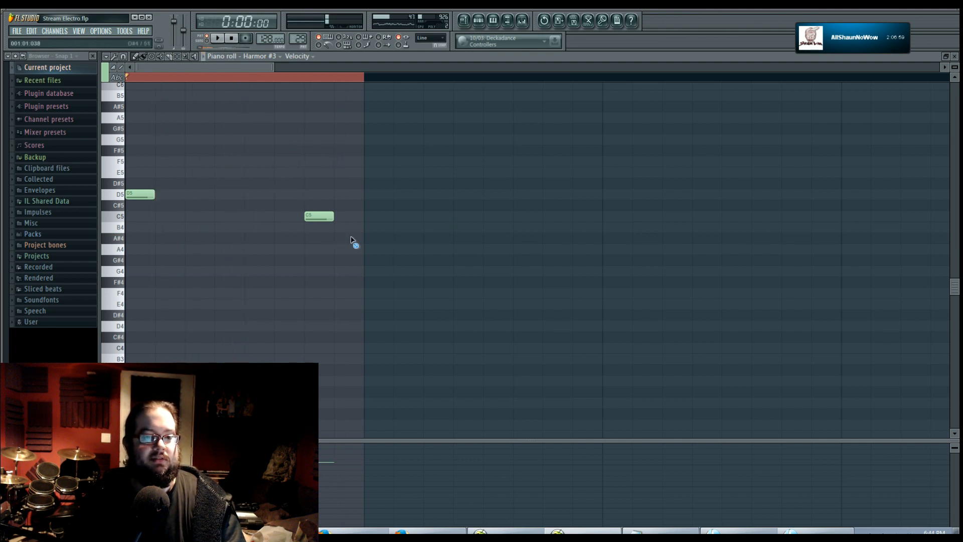
right_click(319, 216)
right_click(135, 195)
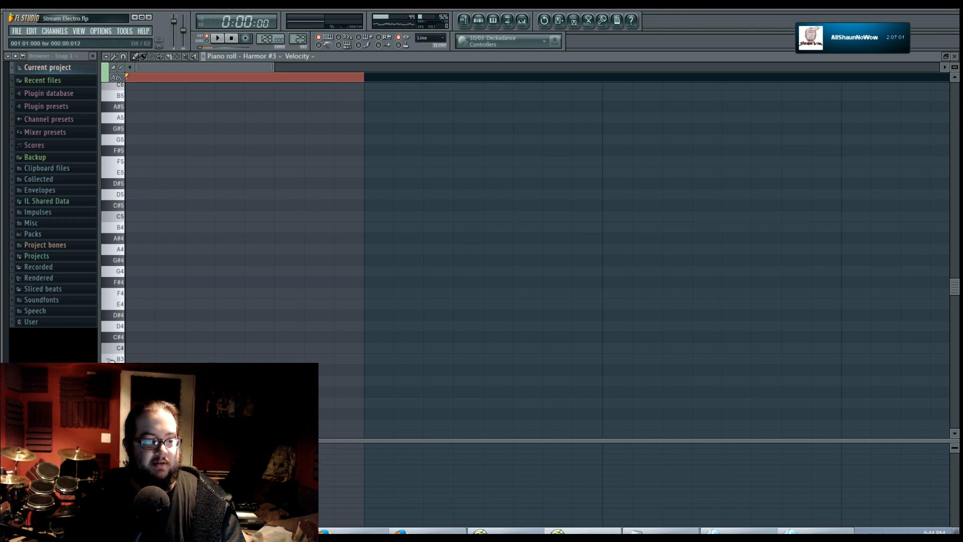
Step: Place short D4 notes at the pattern's start and a quarter of the way in, add a D3 note under the second, and play them
click(136, 327)
drag(365, 327, 154, 326)
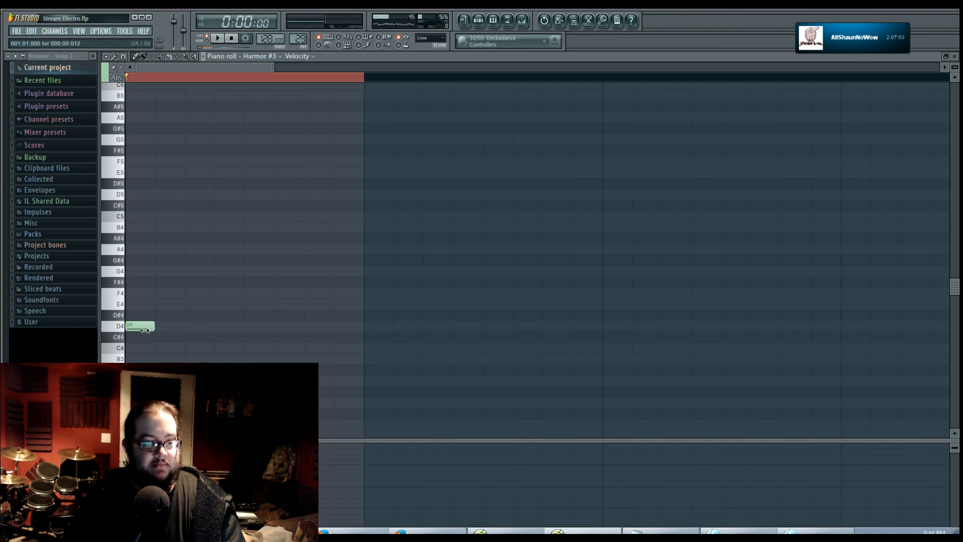
scroll(166, 333, down, 5)
click(192, 229)
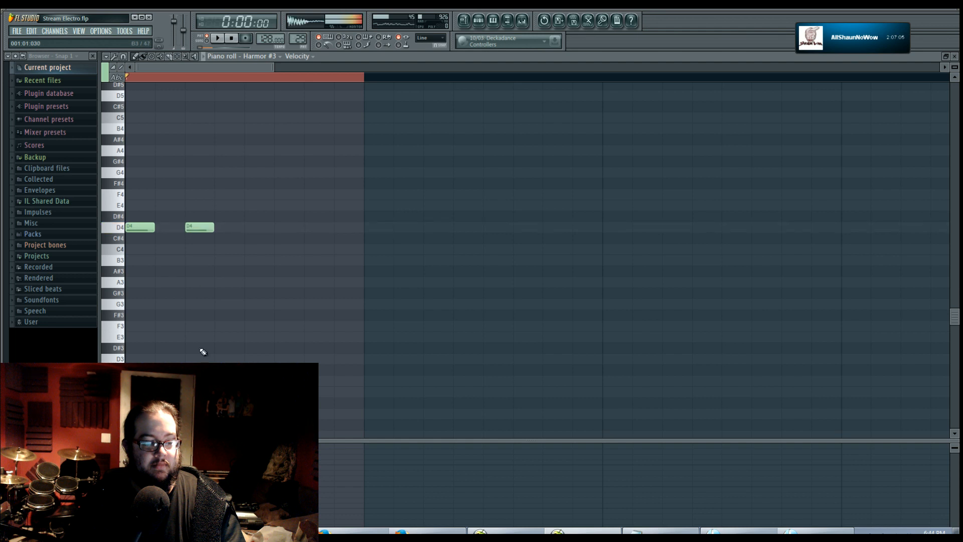
click(187, 351)
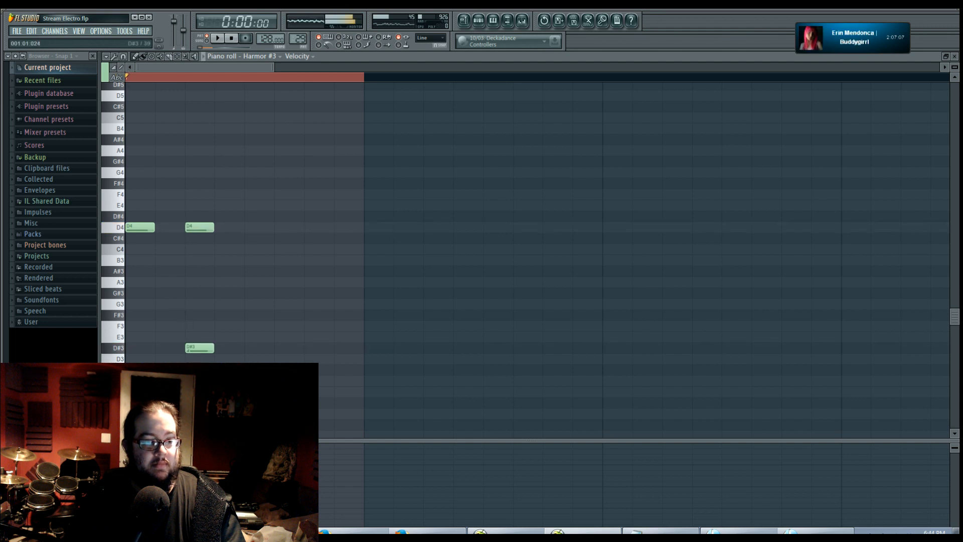
right_click(188, 351)
click(186, 357)
key(space)
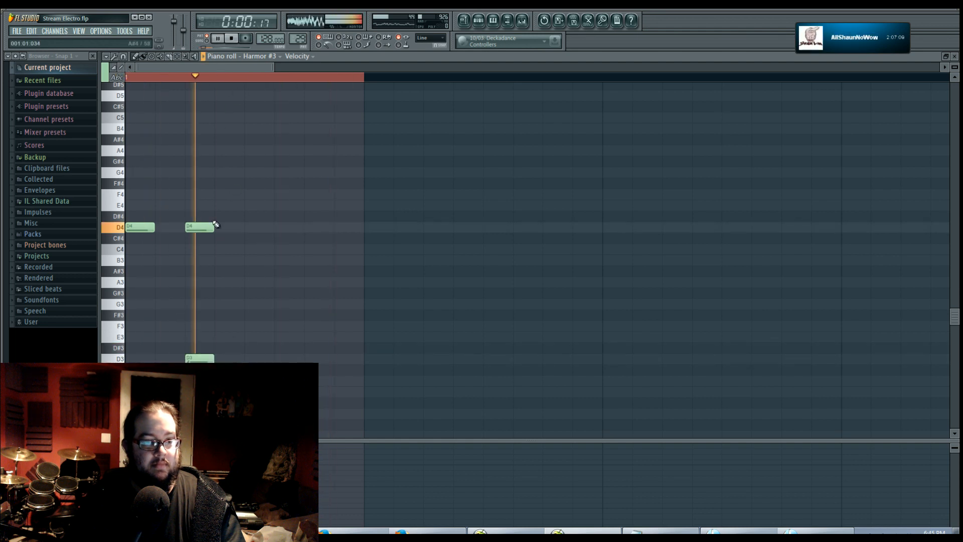
Step: Add D4 and D2 notes halfway through Pattern 29, extend both to the pattern's end, and play it
click(254, 229)
scroll(277, 271, down, 4)
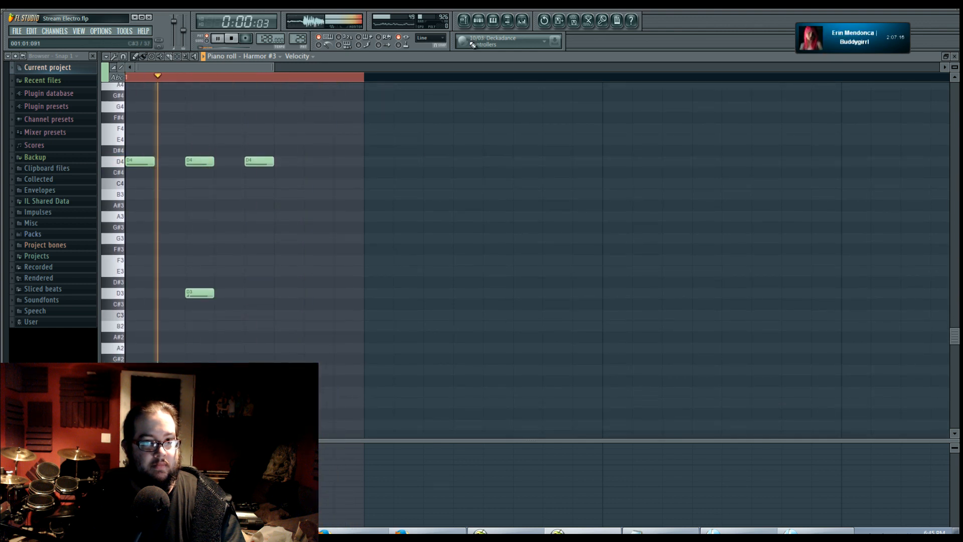
click(463, 23)
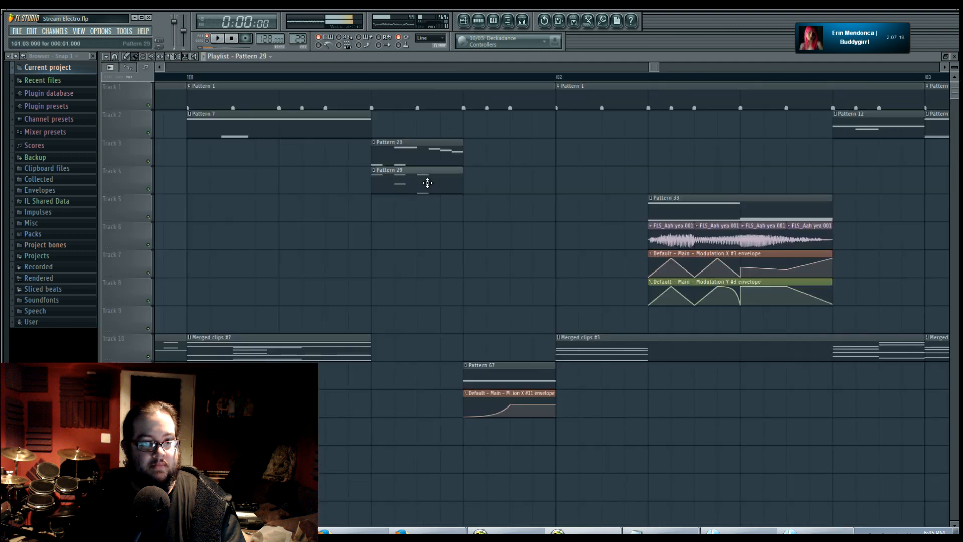
double_click(423, 183)
key(space)
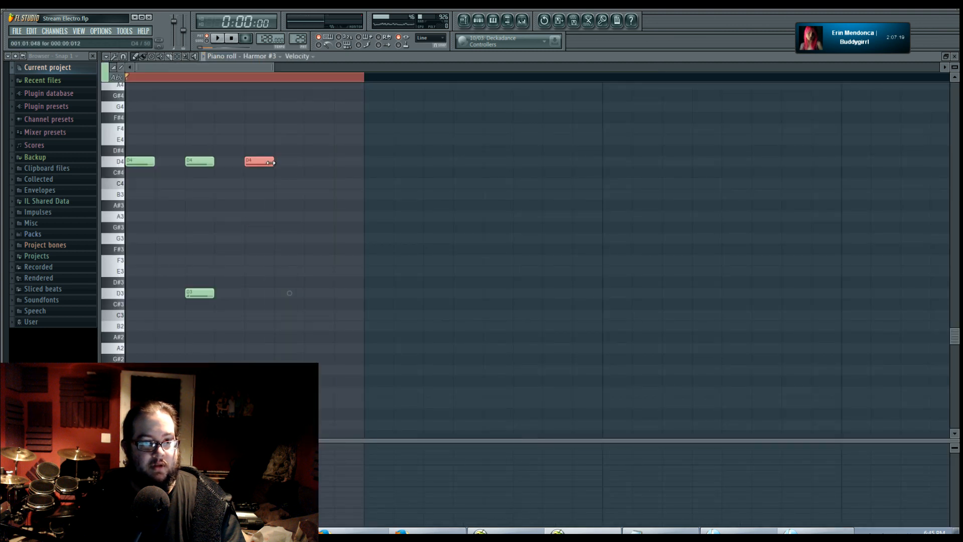
drag(273, 162, 353, 164)
key(space)
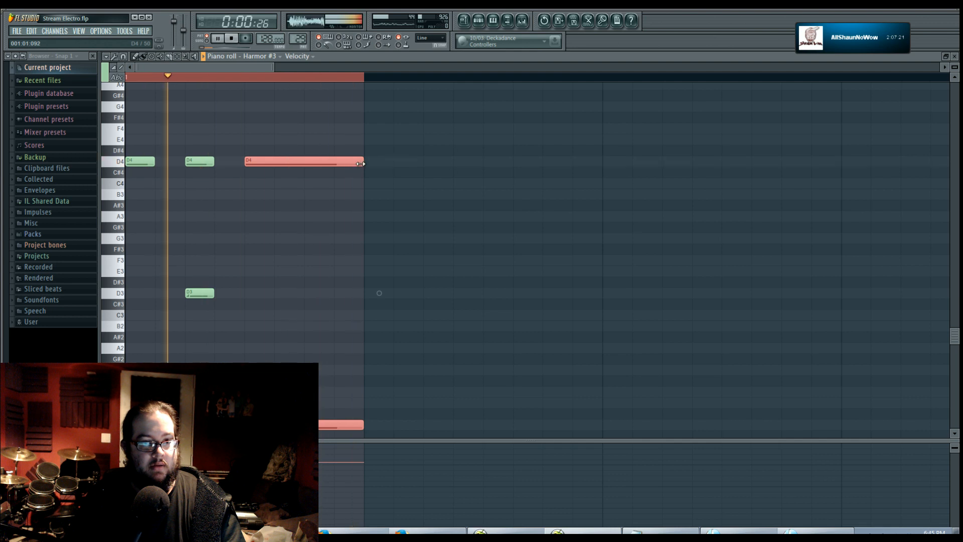
Step: Make the Pattern 23 clip in bar 101 unique and open its Harmor #2 notes in the piano roll
key(F5)
key(space)
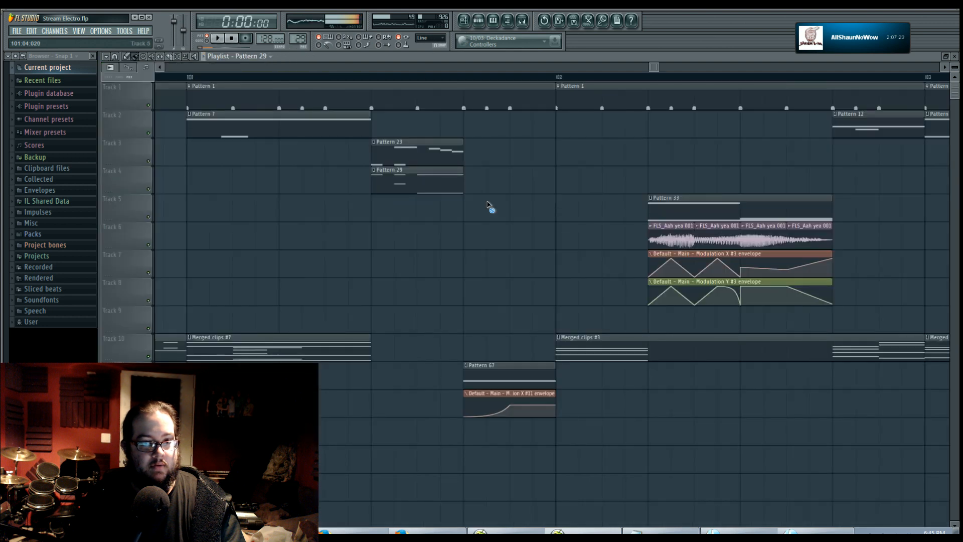
right_click(374, 147)
click(415, 198)
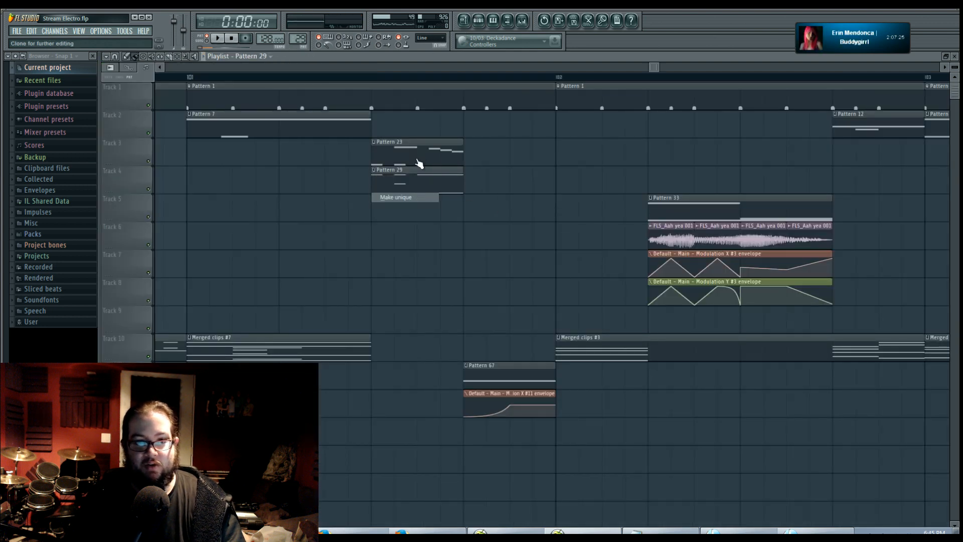
key(Escape)
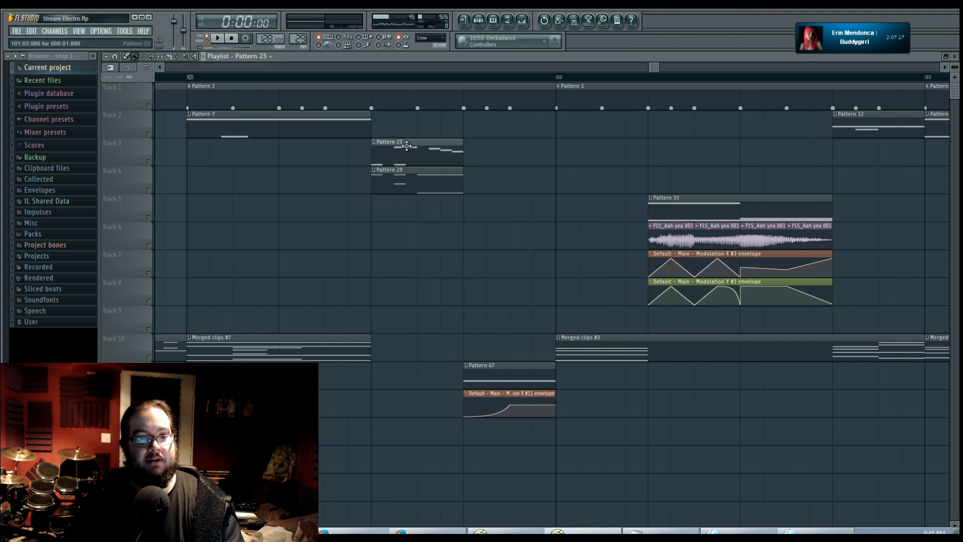
double_click(416, 160)
scroll(145, 264, up, 2)
scroll(135, 268, up, 3)
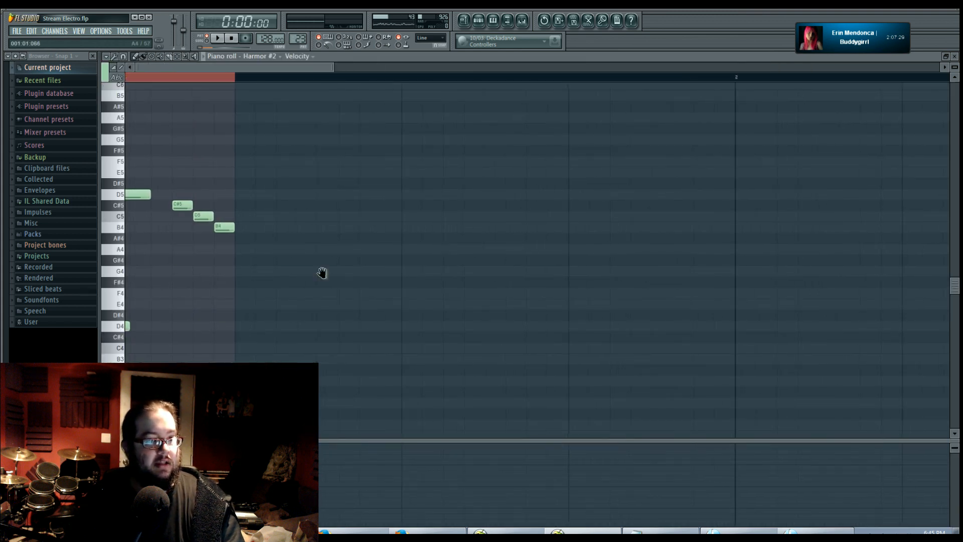
Step: Delete the D5, C#5, C5 and B4 notes from the Harmor #2 part and re-enter its second short D4 note
right_click(191, 200)
right_click(241, 211)
right_click(261, 223)
right_click(282, 234)
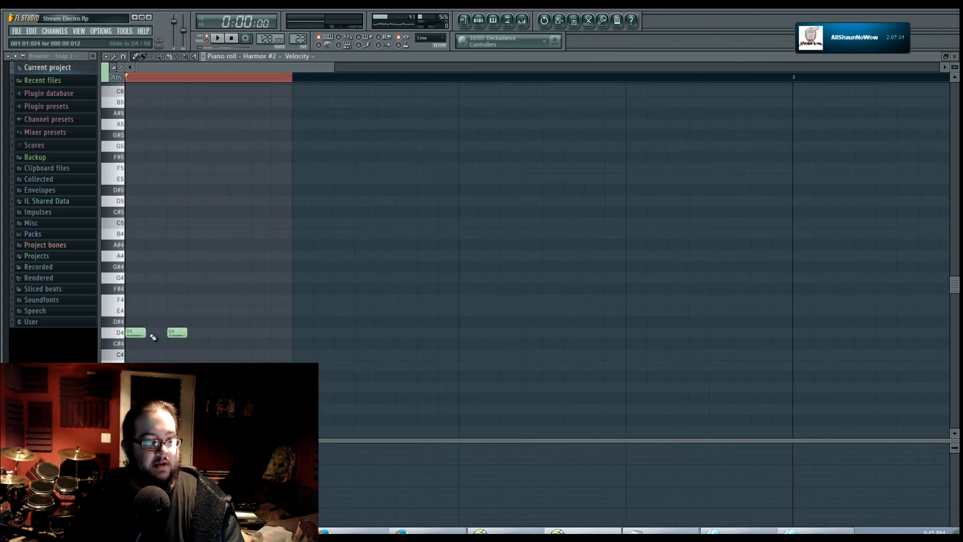
right_click(173, 333)
click(135, 332)
click(170, 333)
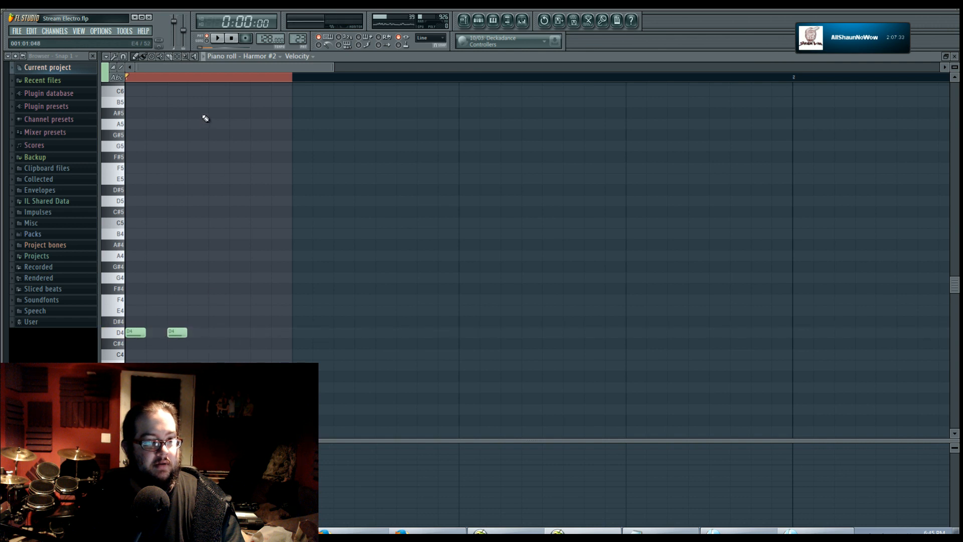
Step: Add a D6 note halfway through the Harmor #2 pattern, extend it to the pattern's end, and play it
scroll(212, 129, up, 3)
click(213, 101)
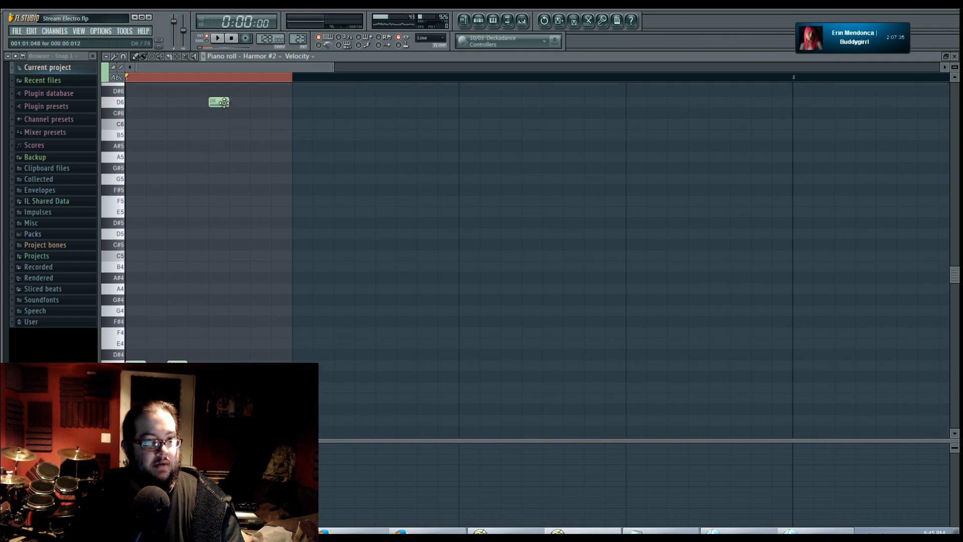
drag(230, 103, 292, 103)
key(space)
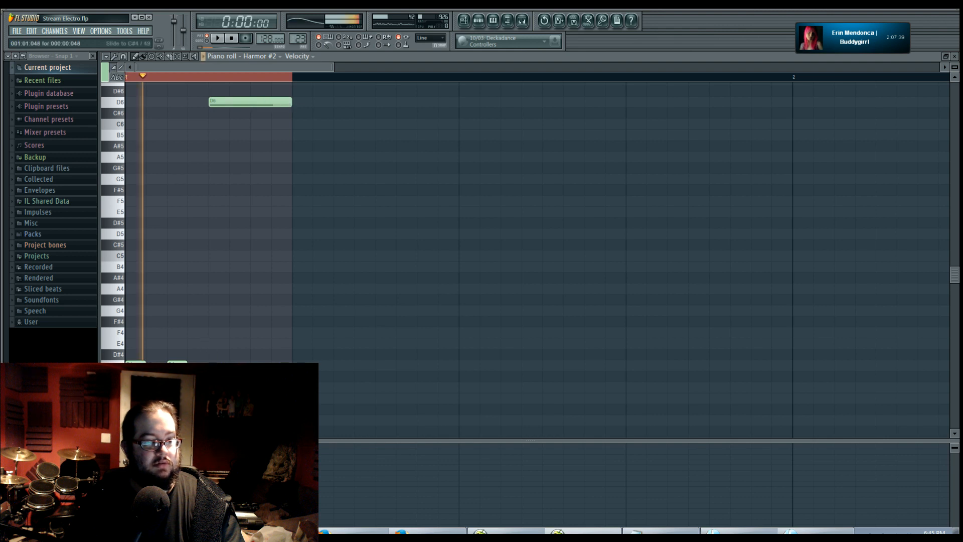
Step: Return to the playlist and play the changed fill from beat 3 of bar 101
click(466, 24)
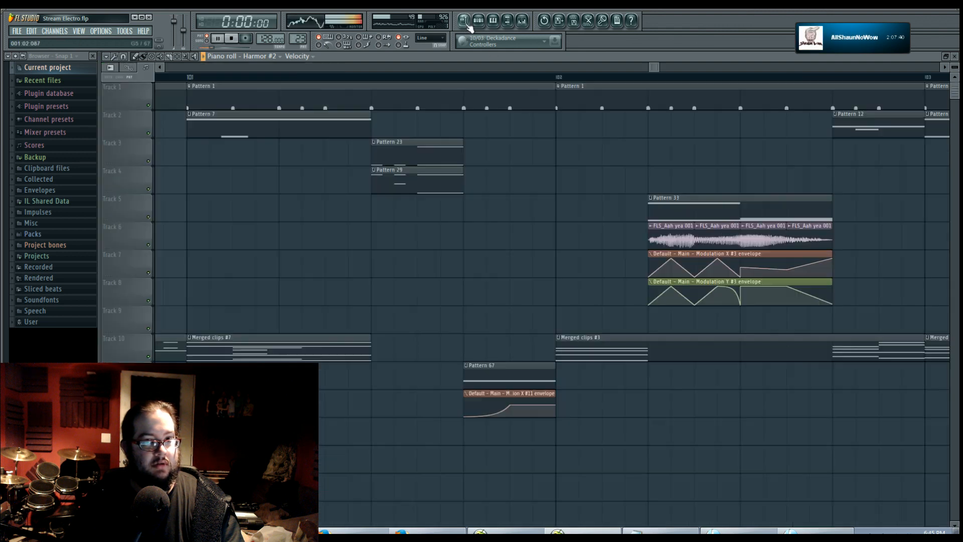
click(371, 78)
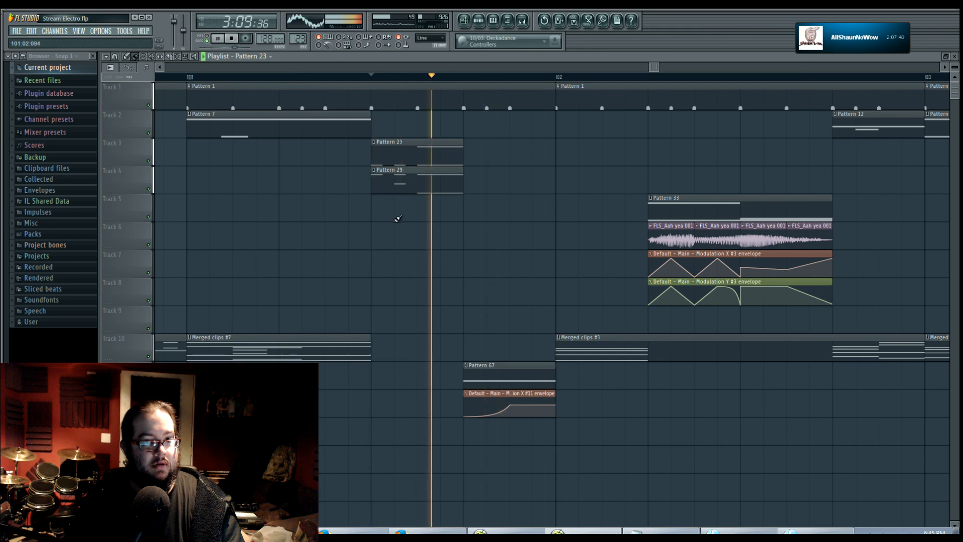
key(space)
key(space)
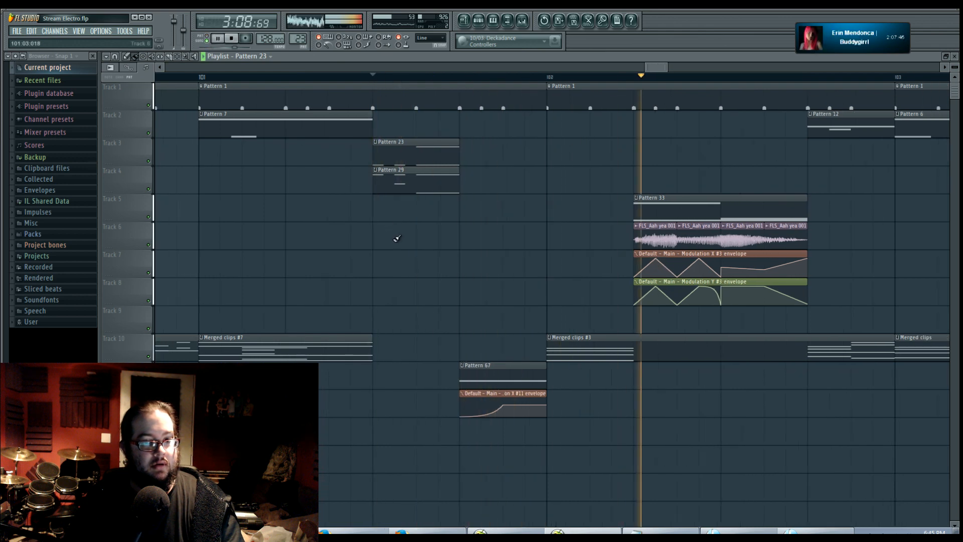
scroll(396, 254, down, 4)
key(space)
scroll(389, 255, down, 4)
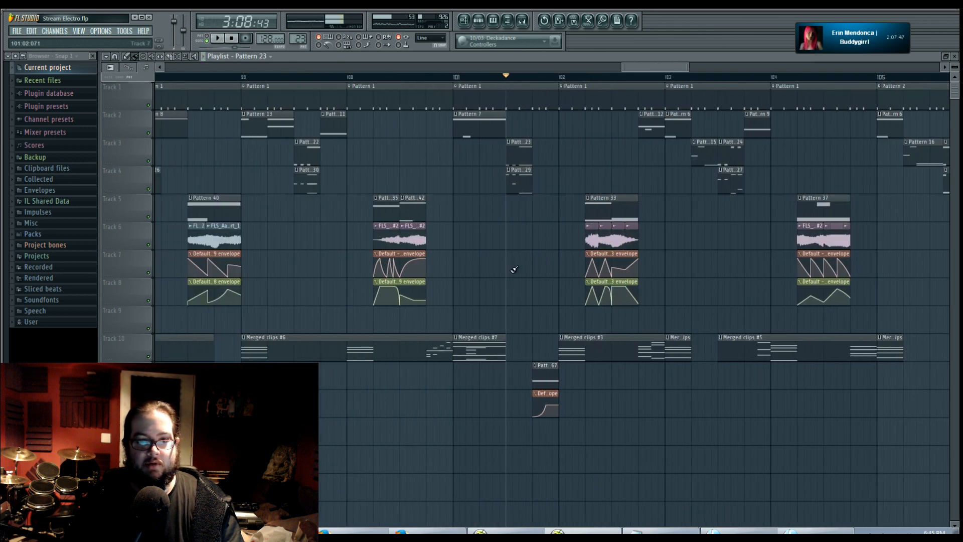
Step: Play the electro section from its start at bar 97 through bar 106
click(254, 78)
key(space)
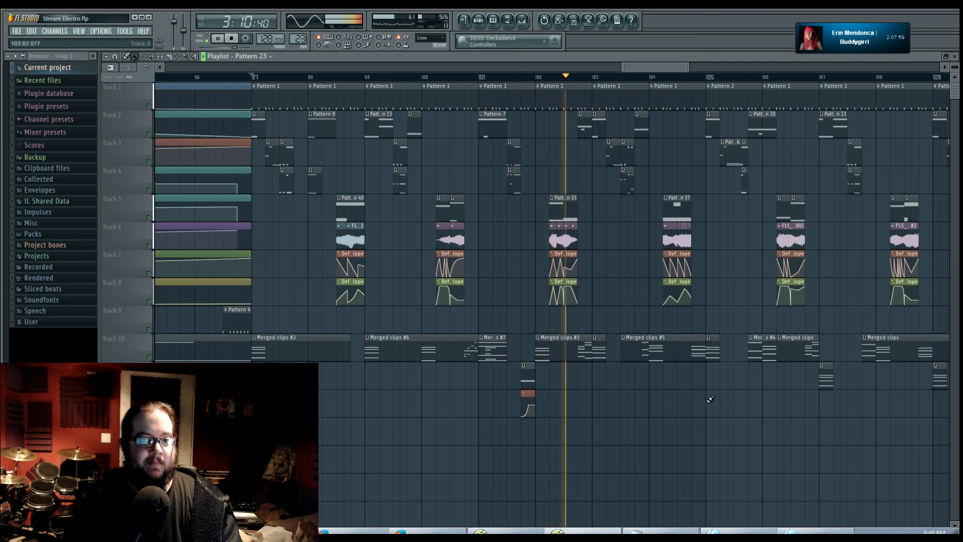
drag(721, 401, 578, 416)
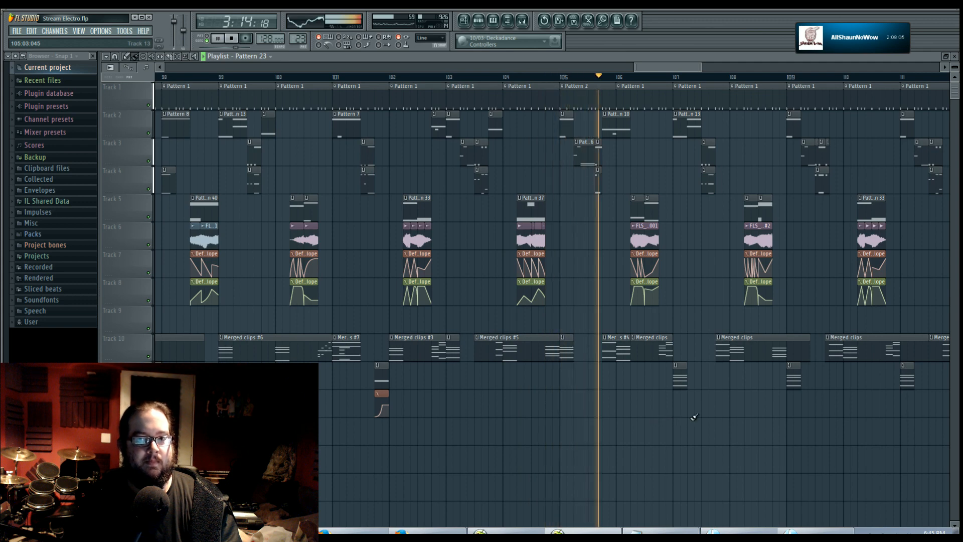
drag(694, 417, 580, 419)
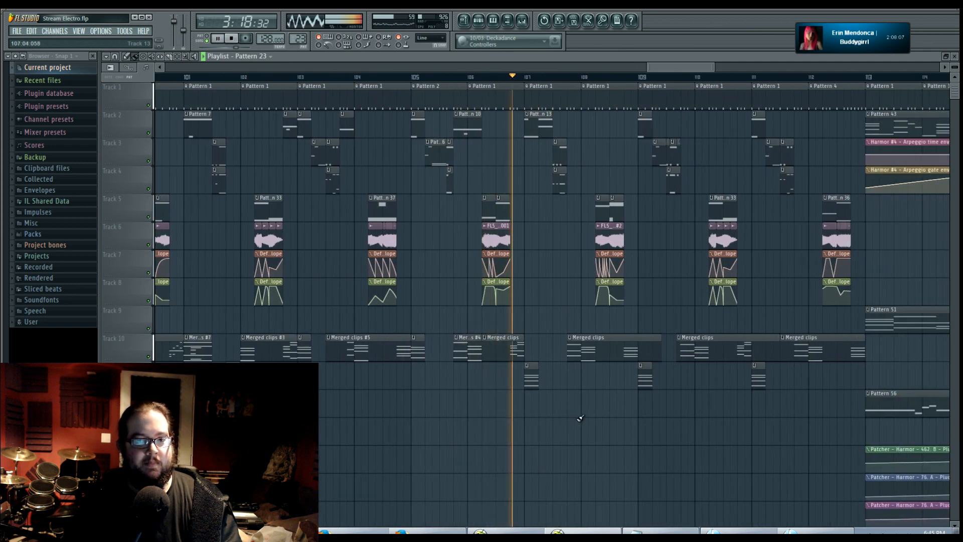
key(space)
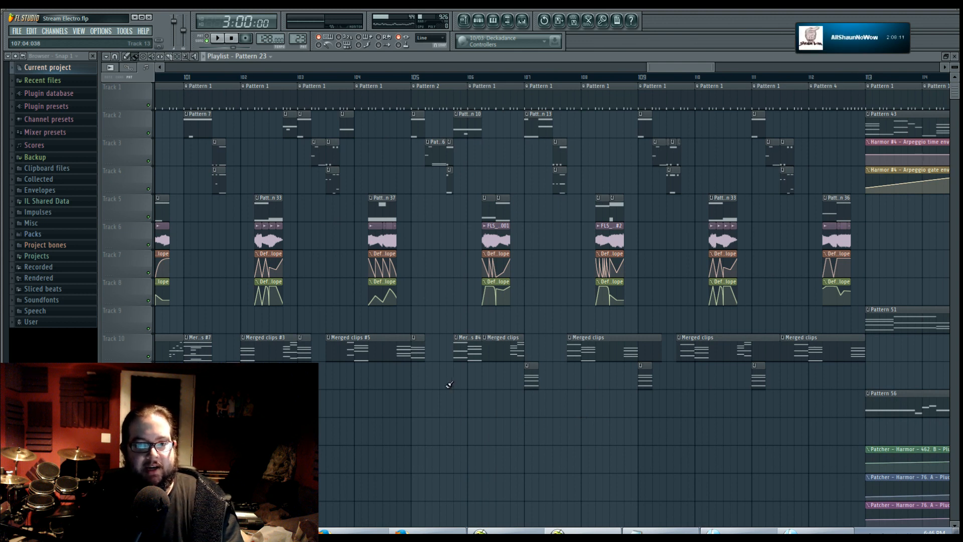
Step: Look over the clip layout of the electro section between bars 101 and 113
scroll(450, 386, up, 2)
scroll(574, 422, right, 1)
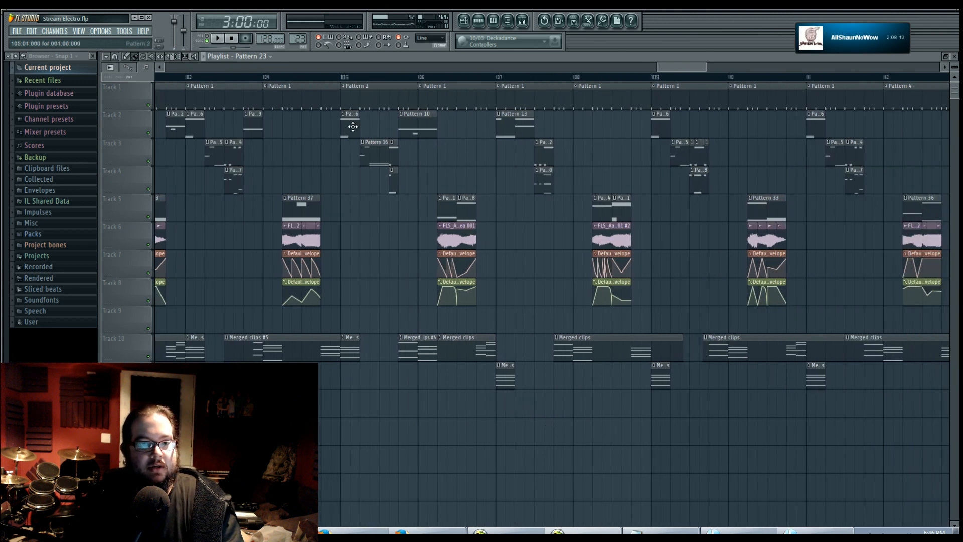
scroll(358, 113, up, 1)
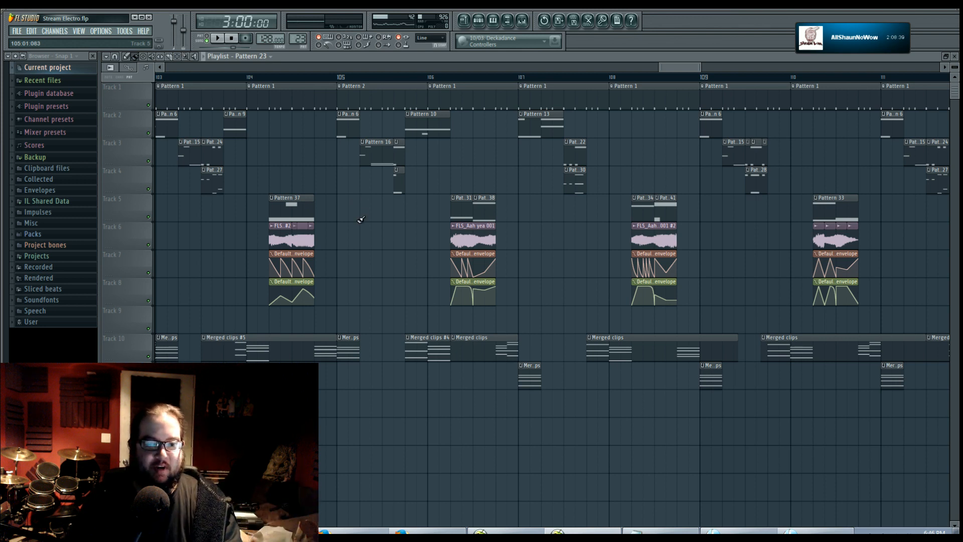
mouse_move(362, 238)
mouse_down()
mouse_move(461, 274)
mouse_move(445, 280)
mouse_up()
scroll(444, 280, down, 2)
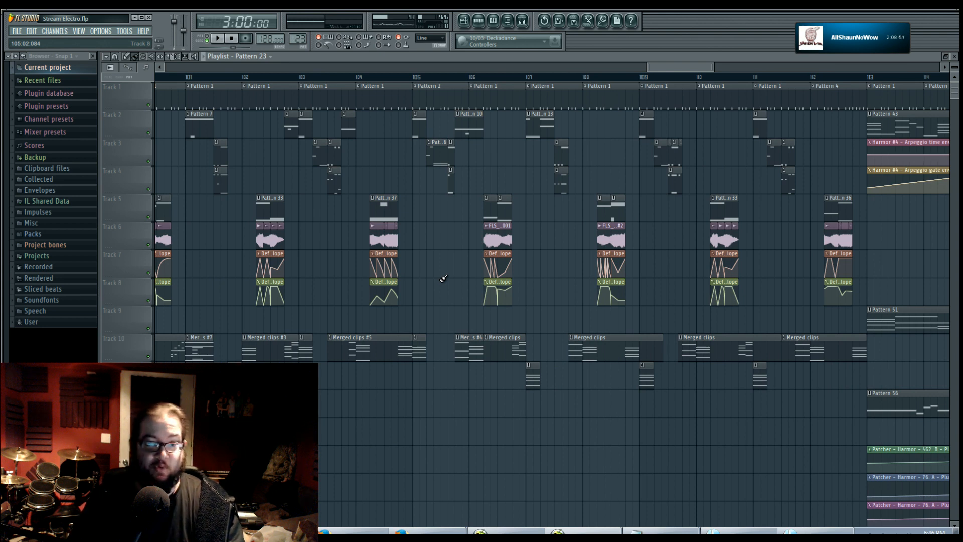
scroll(443, 278, up, 4)
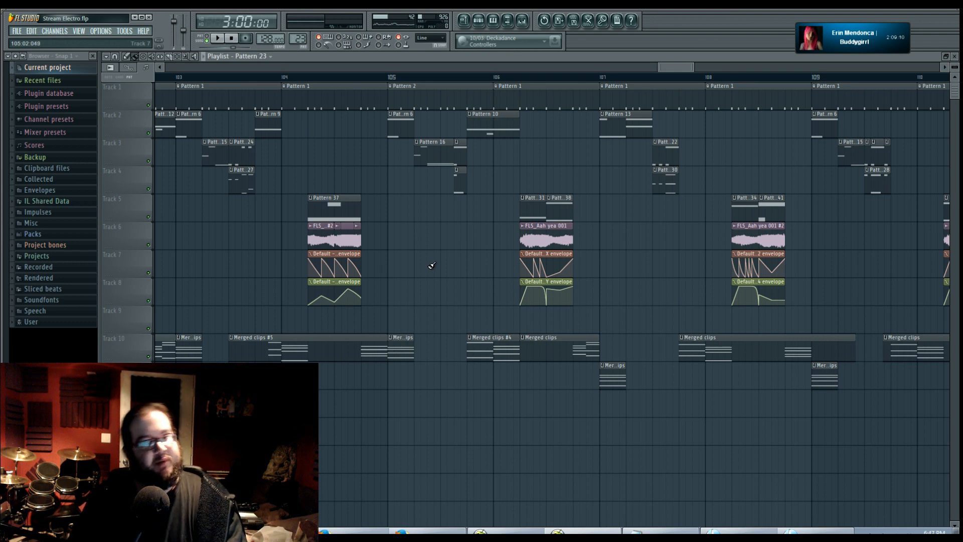
scroll(431, 263, up, 3)
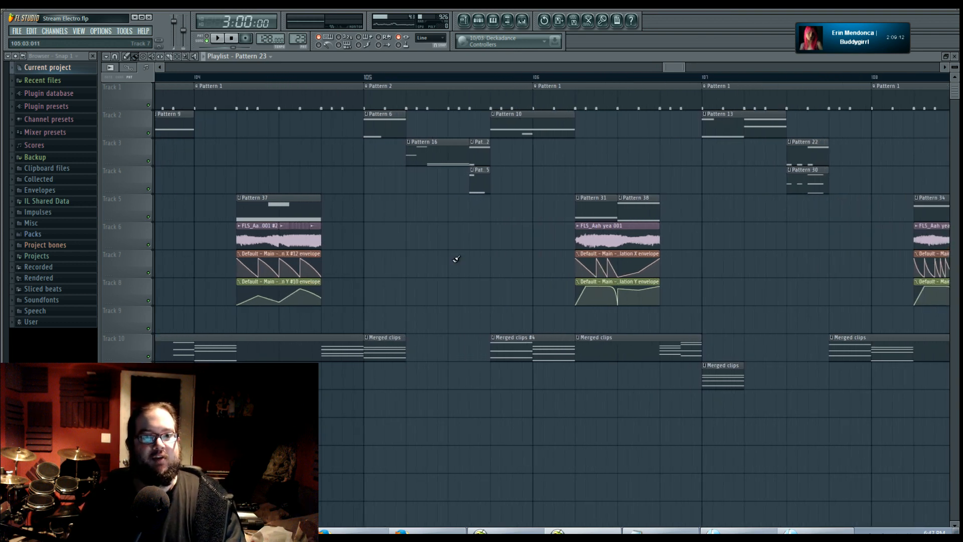
Step: Play the arrangement from bar 105 into bar 106 and repeat it to judge the Pattern 2 drums and fills
key(space)
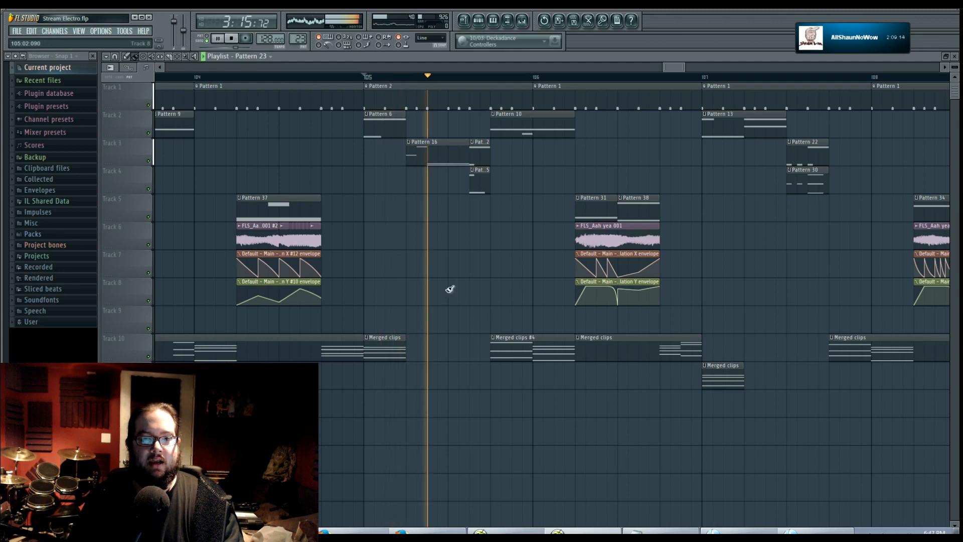
scroll(472, 282, down, 3)
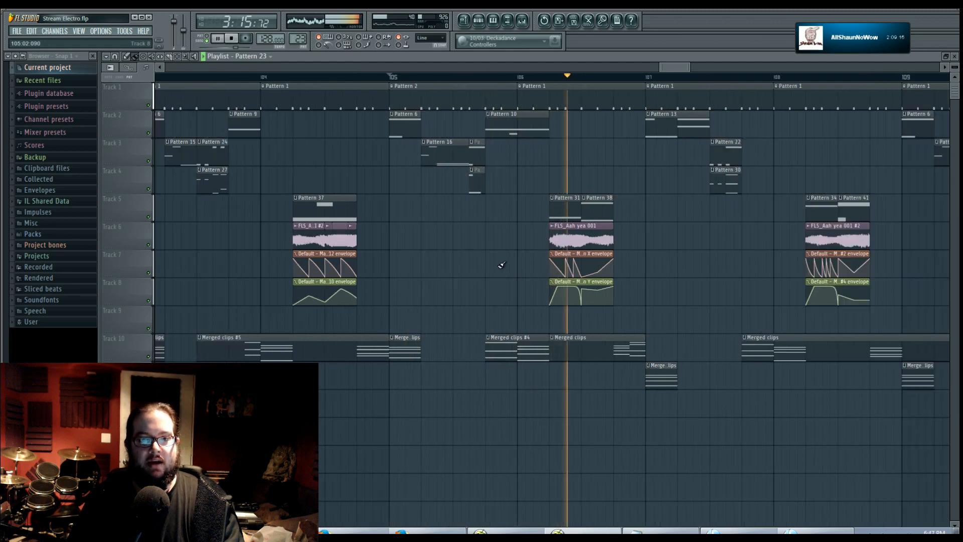
scroll(509, 220, up, 1)
scroll(510, 224, up, 1)
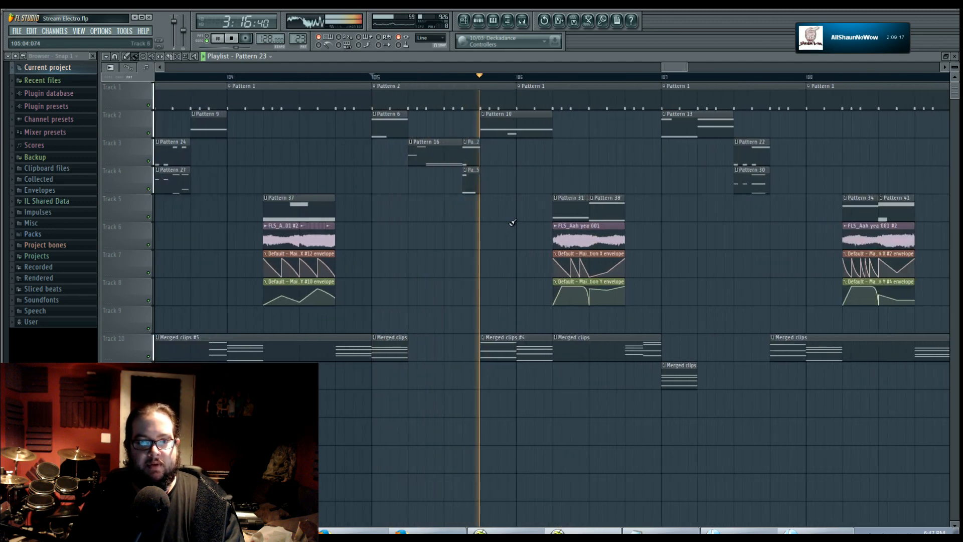
key(space)
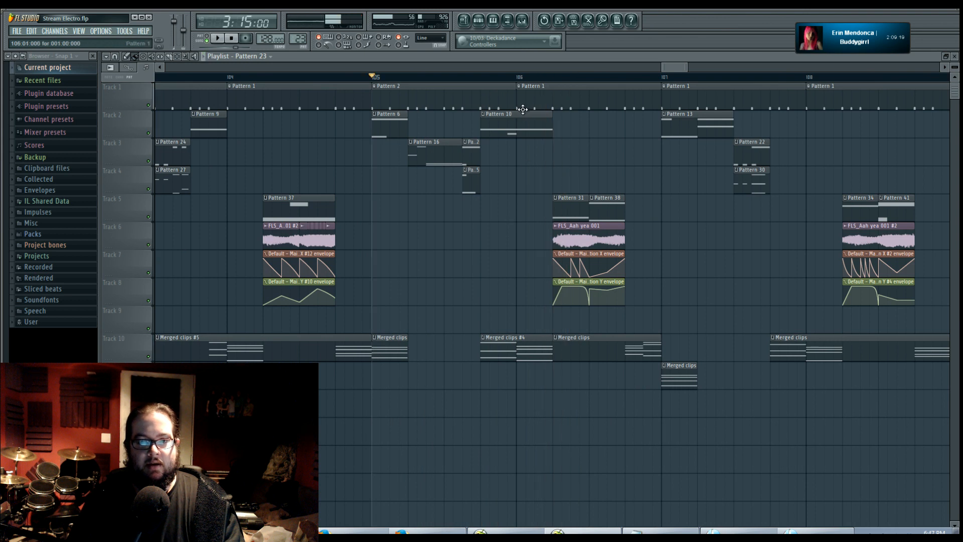
key(space)
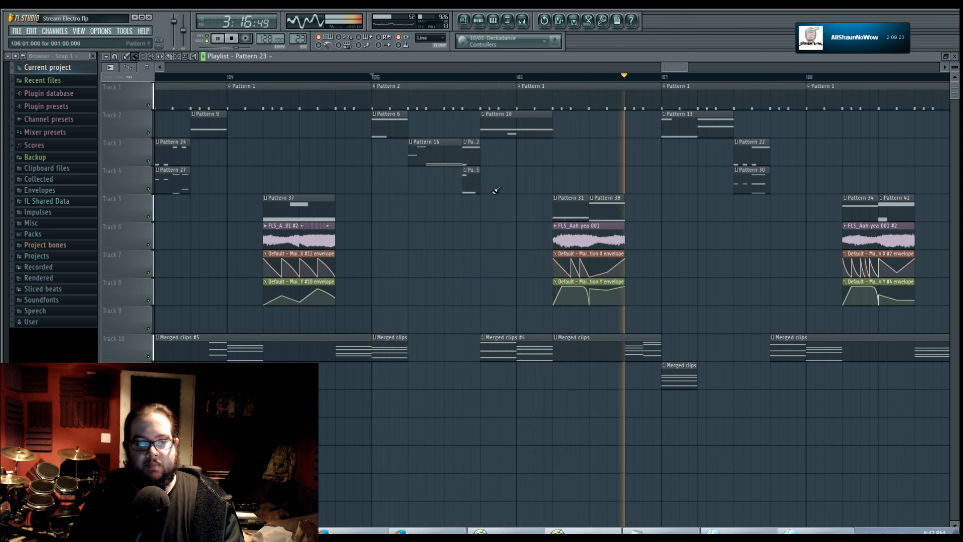
key(space)
scroll(462, 259, down, 3)
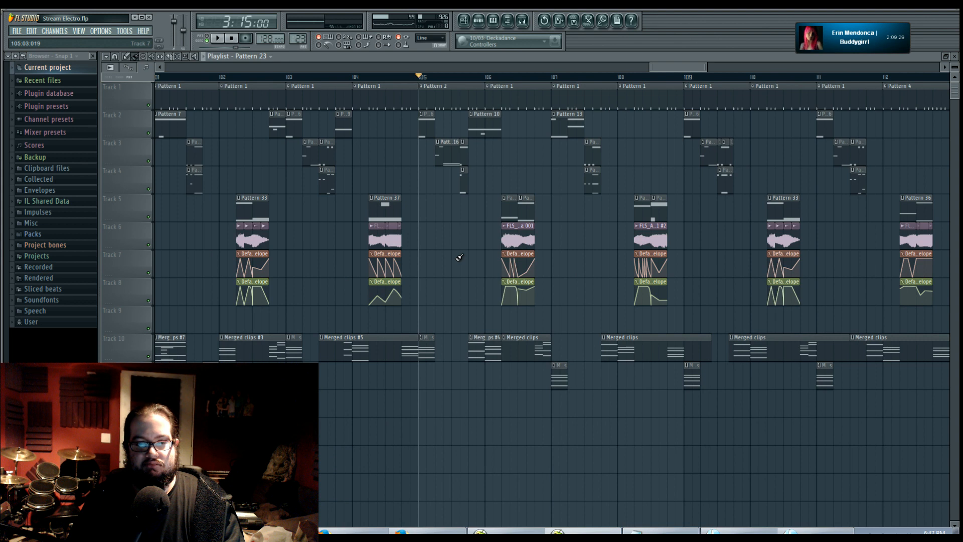
Step: Check the arrangement around bars 105 to 107 and set the playback position to the start of bar 104
drag(504, 152, 433, 146)
click(421, 78)
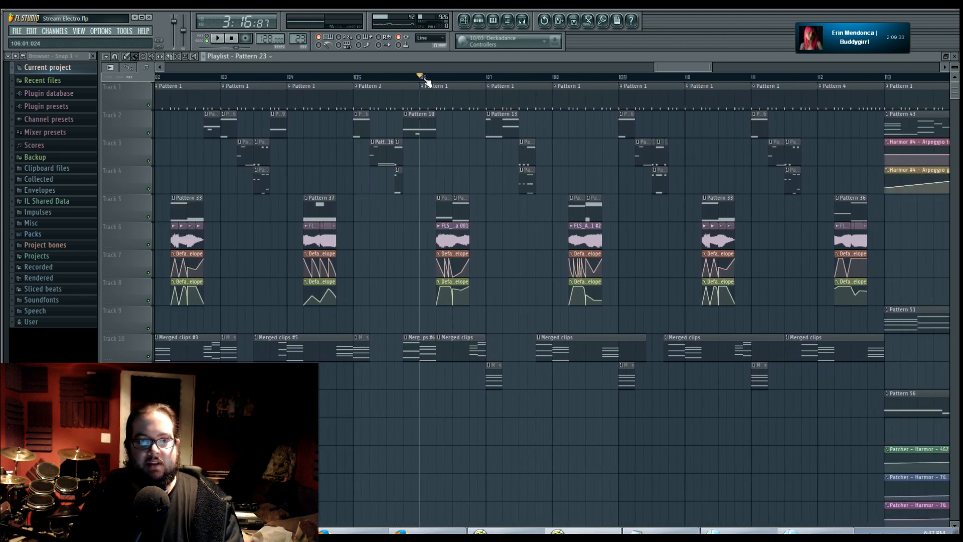
click(494, 79)
click(352, 78)
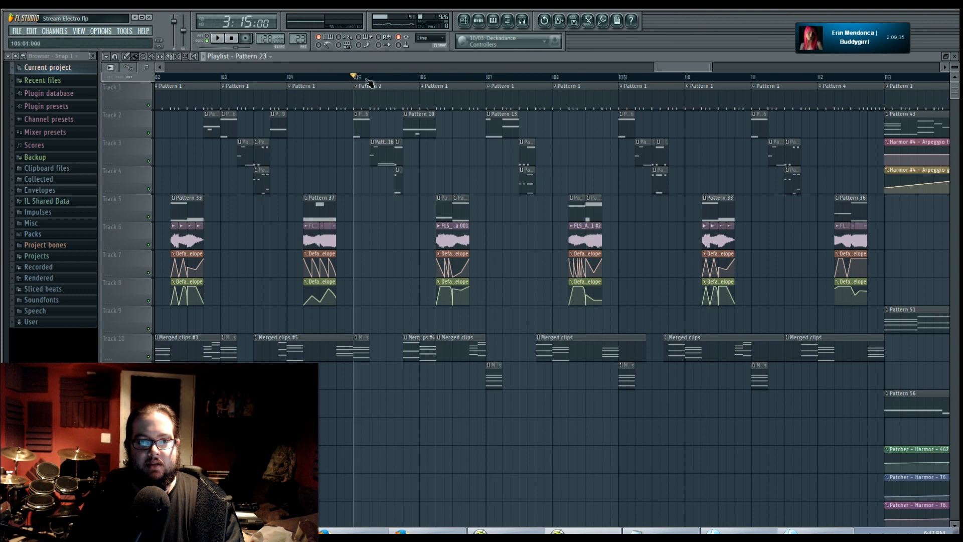
click(361, 79)
click(352, 79)
click(287, 78)
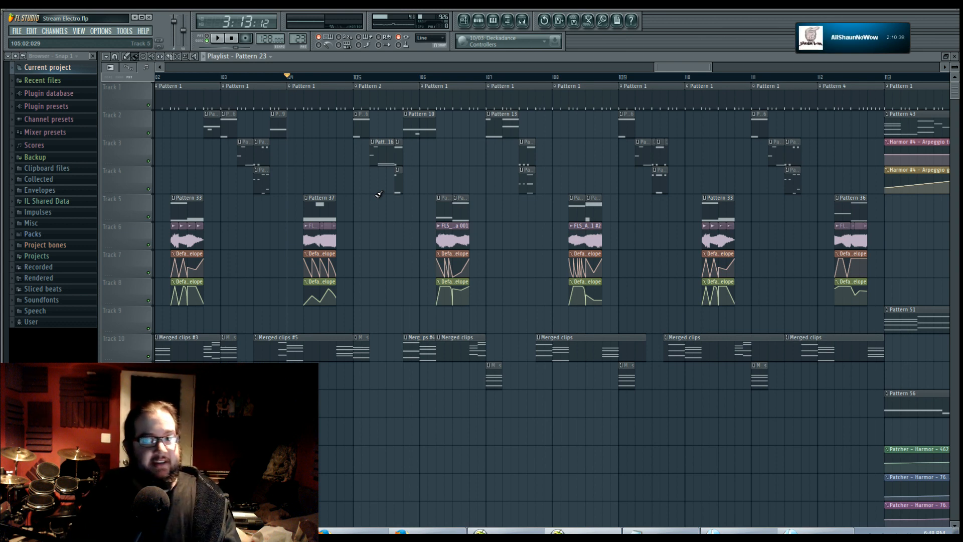
Step: Play the arrangement from bar 104 into bar 107 to judge the fills
drag(381, 205, 412, 268)
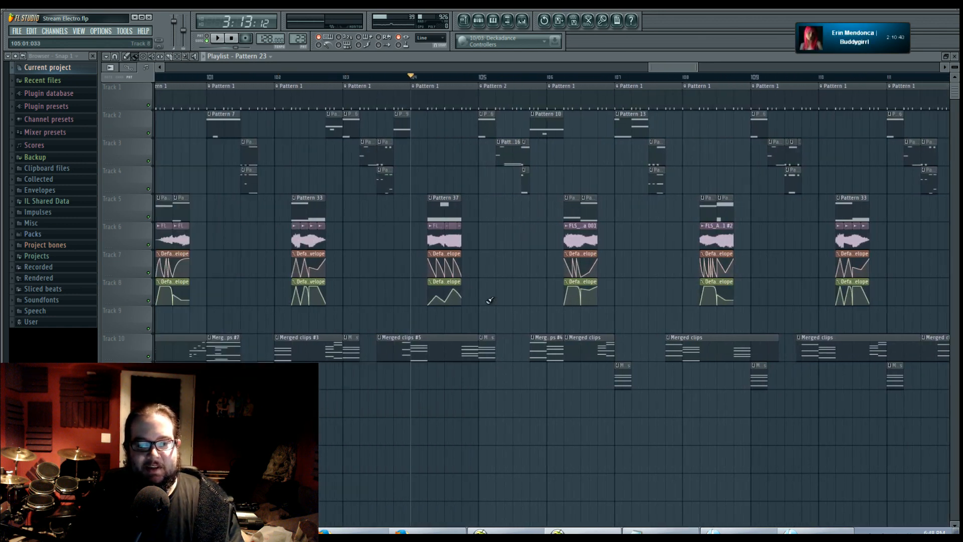
scroll(487, 301, up, 3)
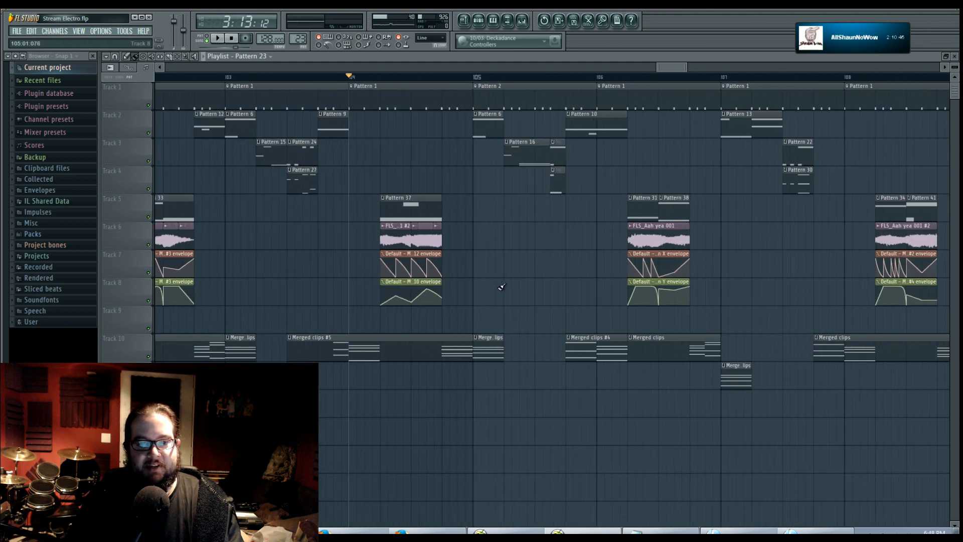
scroll(449, 264, down, 3)
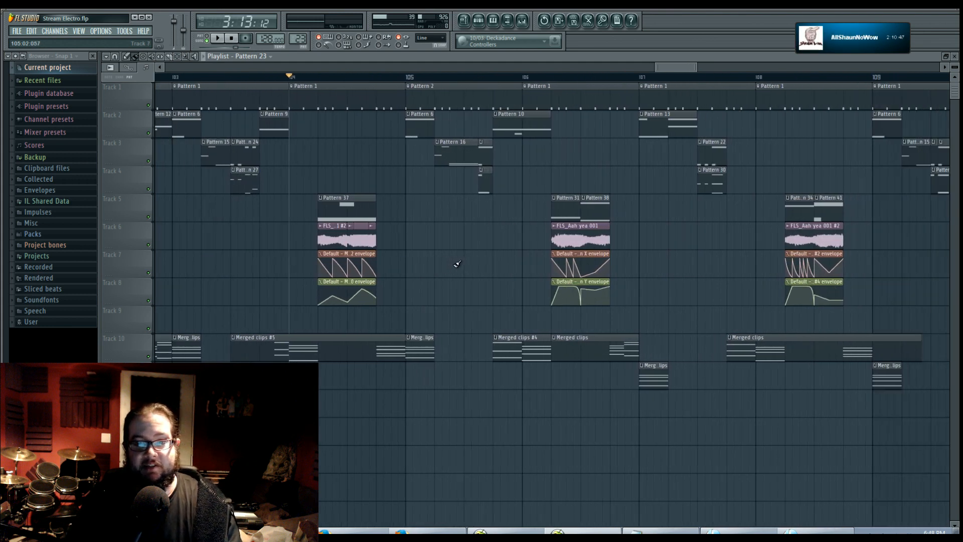
key(space)
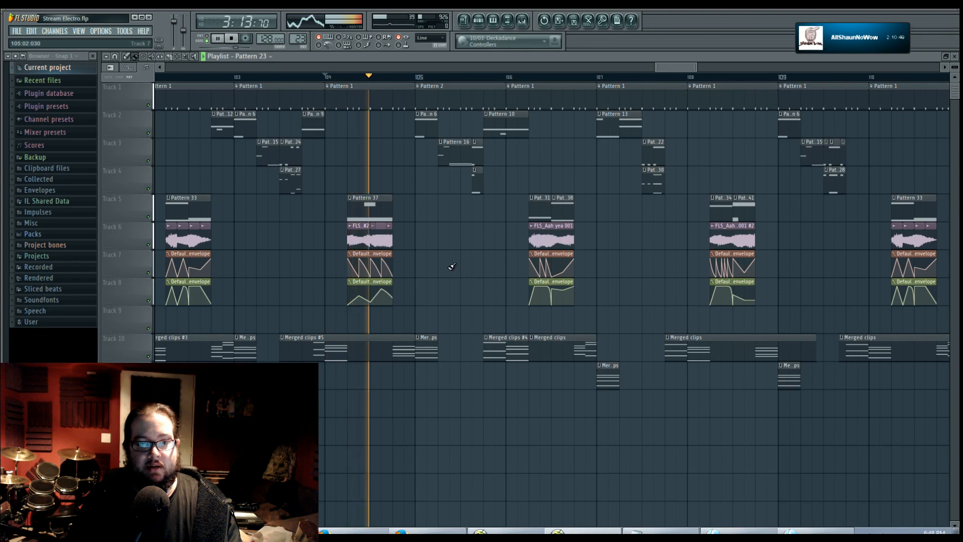
drag(602, 246, 360, 266)
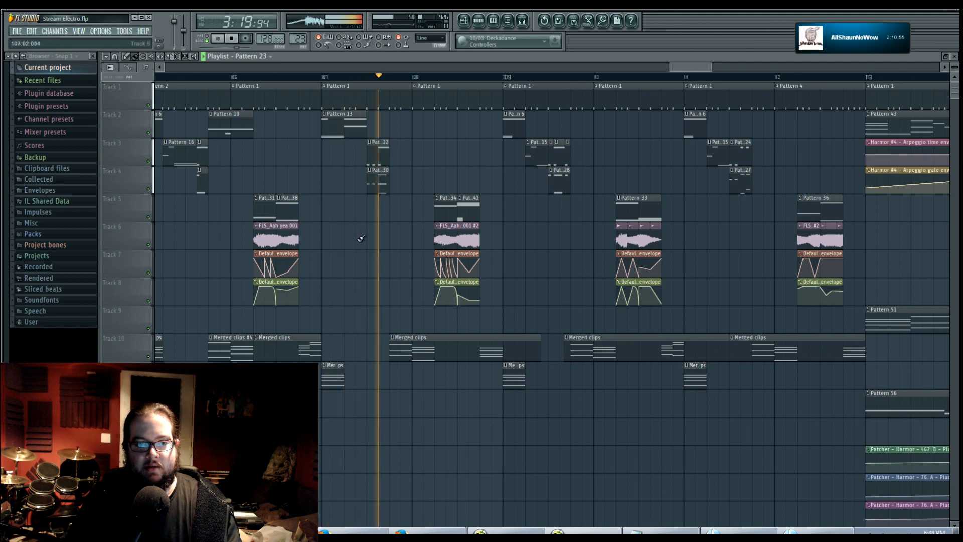
scroll(359, 196, up, 2)
key(space)
Step: Make the Pattern 13 clip at bar 107 unique and open its Harmor notes in the piano roll
click(296, 115)
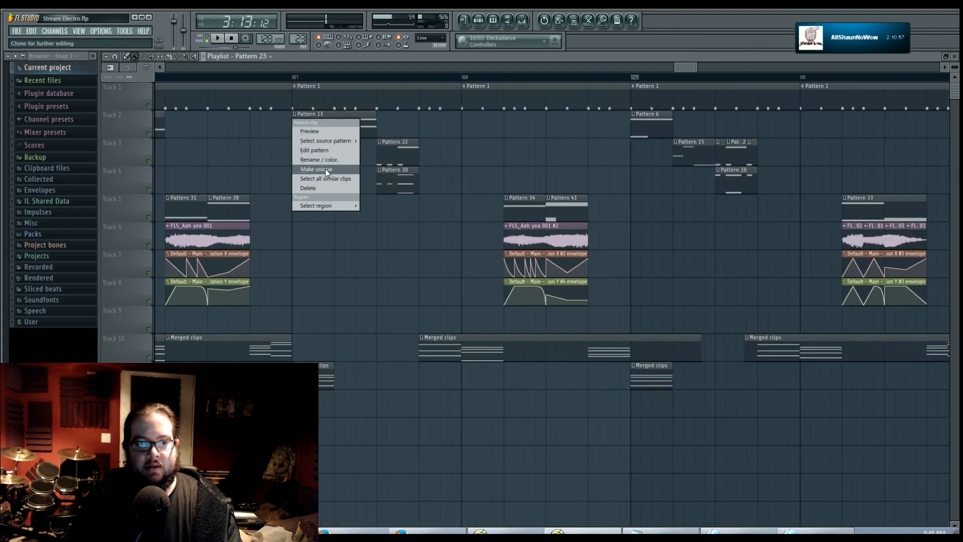
click(325, 168)
double_click(320, 122)
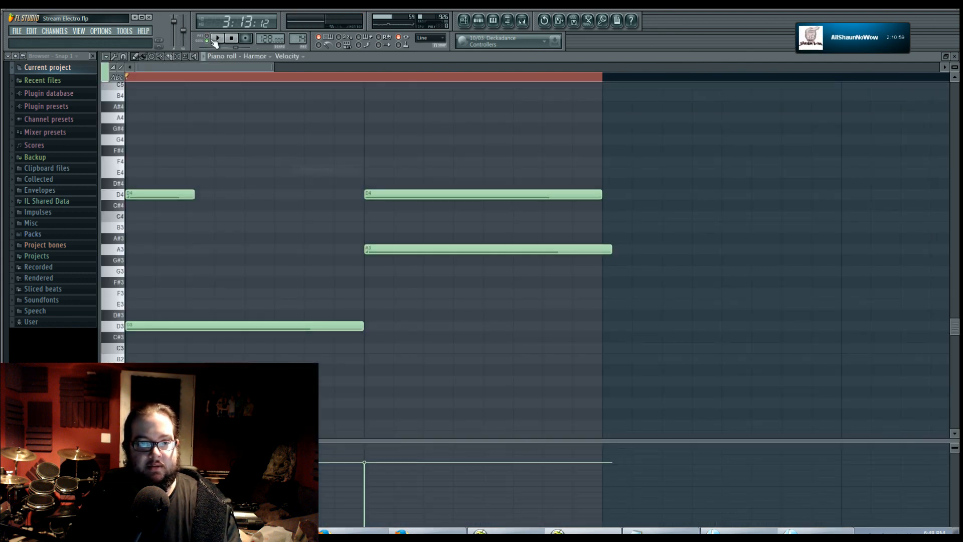
Step: While the pattern plays, shorten the D4 and A3 notes on beat 2, and add a short D4 and a low note halfway through that beat
click(218, 39)
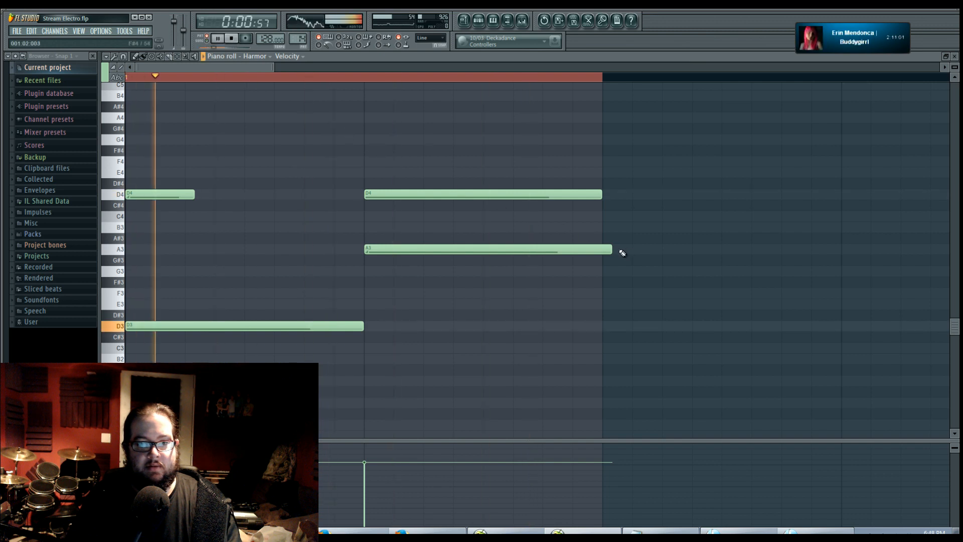
drag(611, 249, 462, 251)
drag(601, 194, 454, 196)
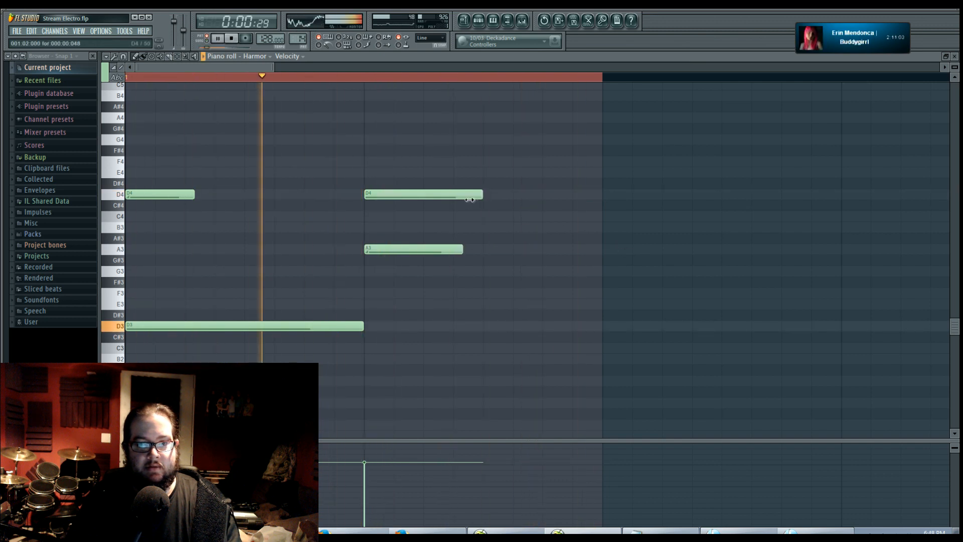
click(485, 195)
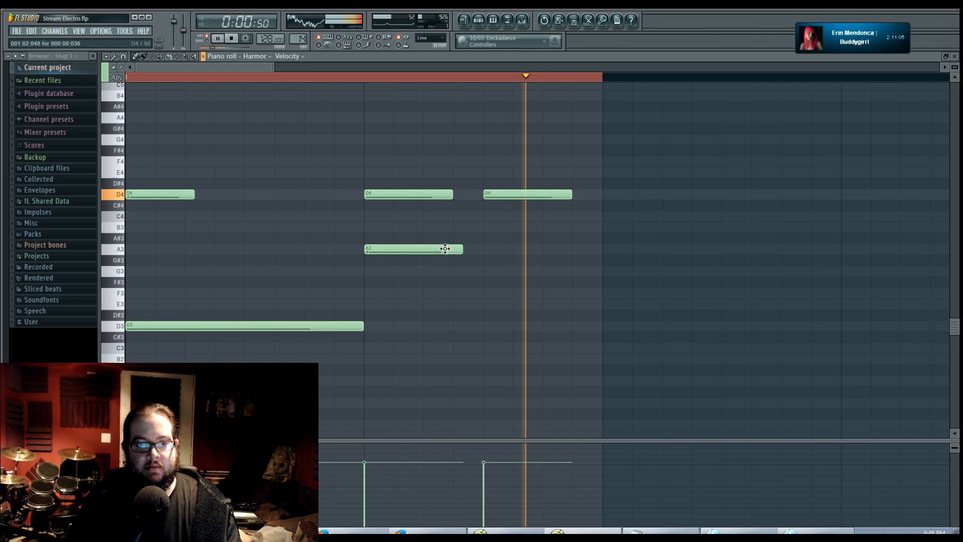
click(487, 337)
Step: Return to the playlist and play the rewritten fill from bar 107
click(465, 23)
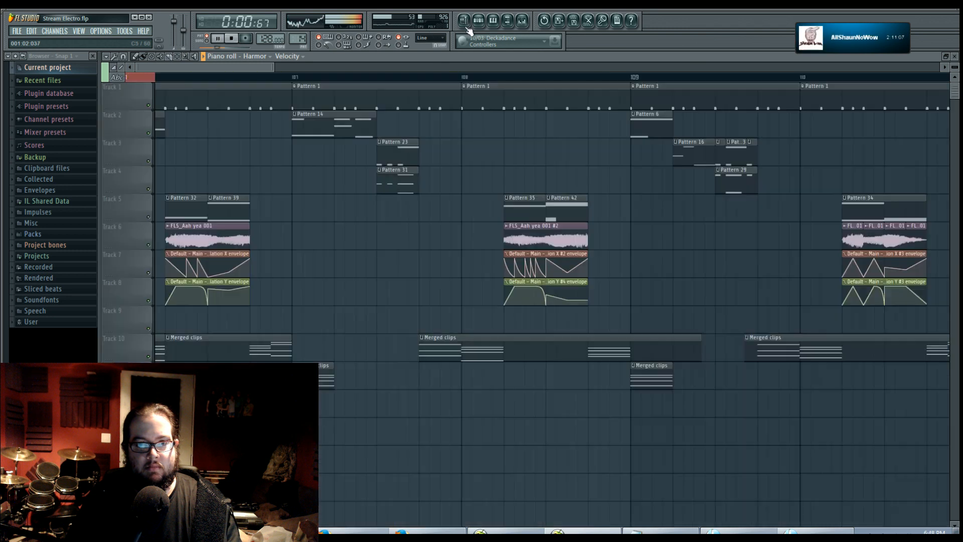
click(294, 78)
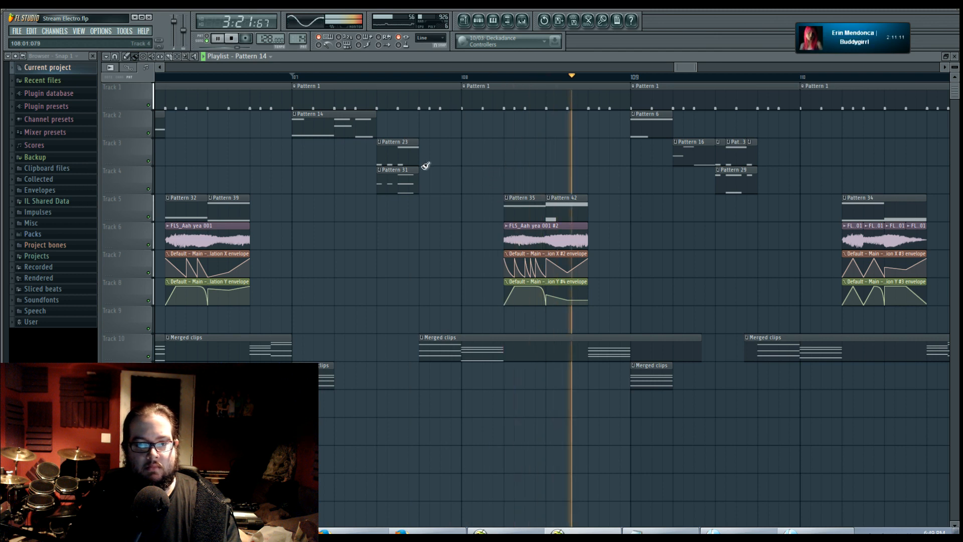
key(space)
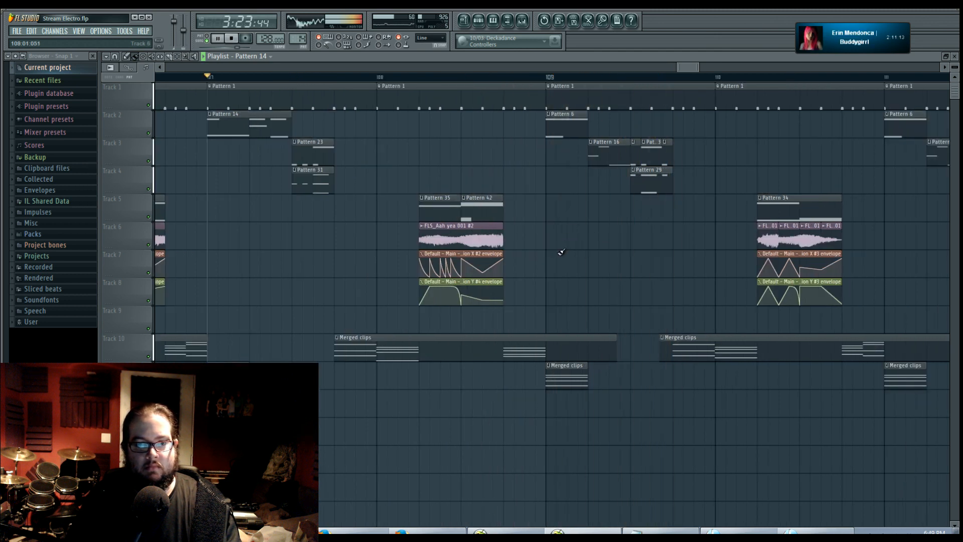
Step: Replace the FLS_Aah yea 001 #2 clip in bar 108 with a unique copy of itself in the same place
scroll(558, 252, up, 1)
scroll(381, 234, up, 1)
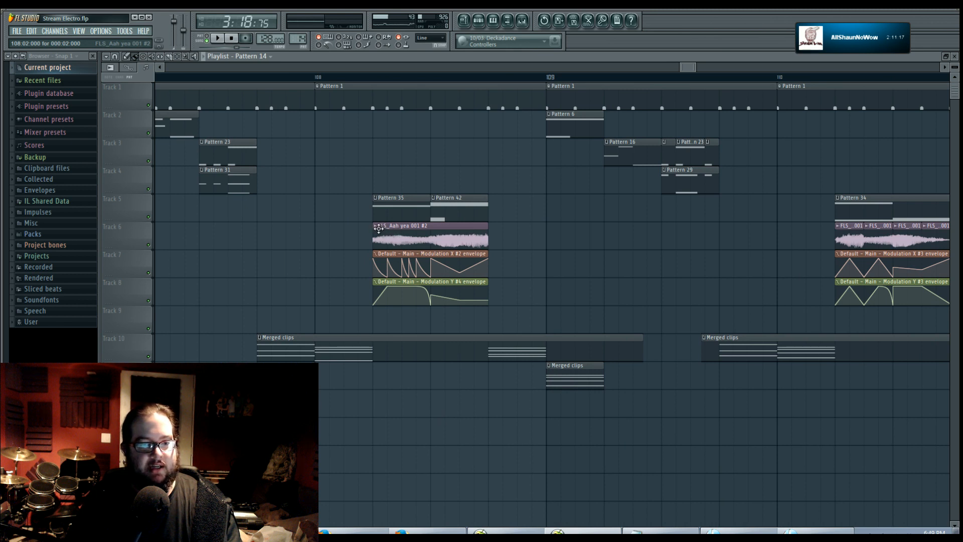
drag(379, 229, 506, 233)
click(495, 228)
click(515, 282)
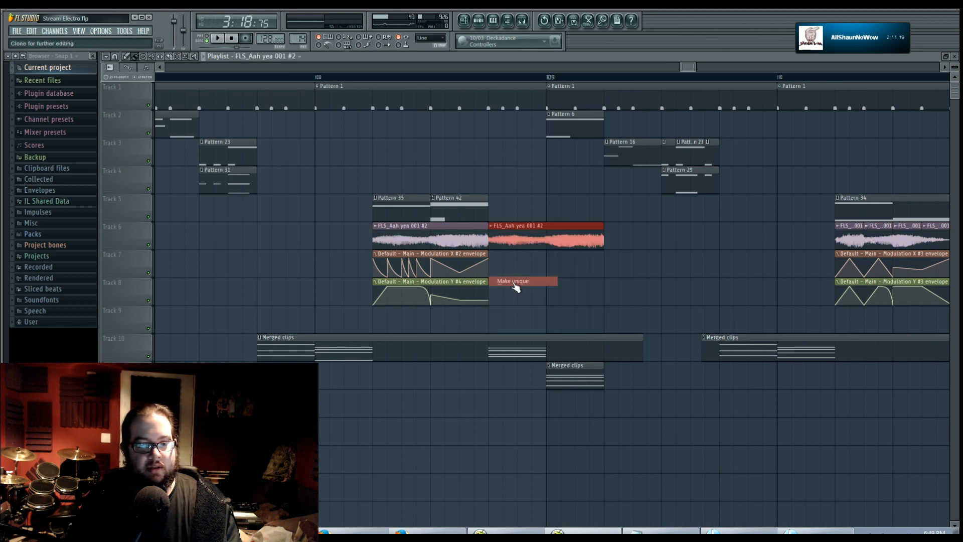
right_click(471, 240)
drag(512, 233, 409, 236)
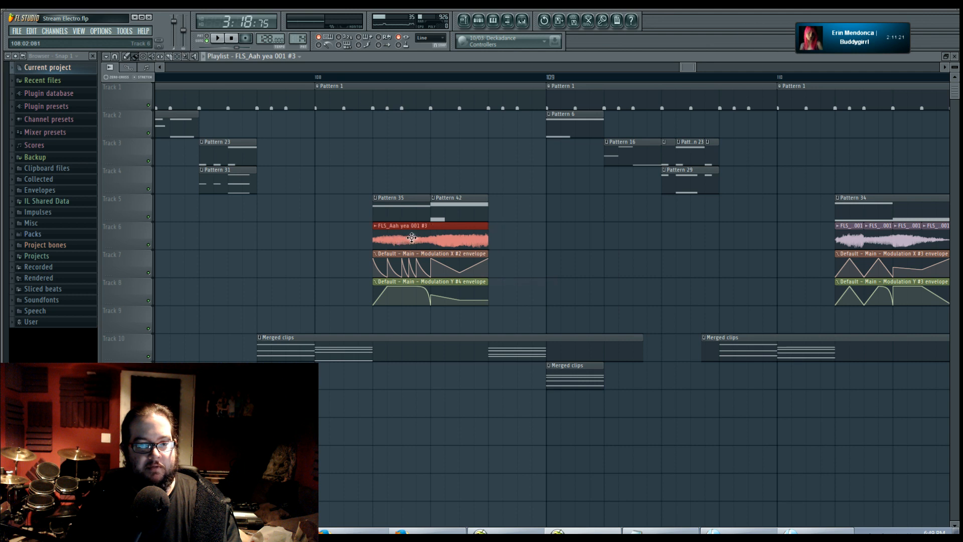
Step: Find VOC Yeah in the Vocals folder of the sample packs and load it into the unique vocal clip in bar 108
click(36, 235)
click(42, 454)
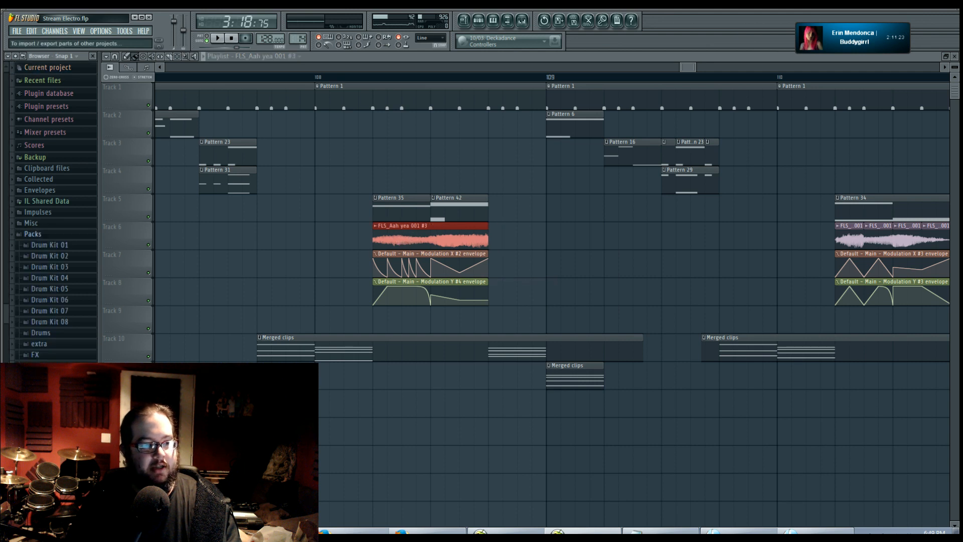
scroll(66, 206, down, 5)
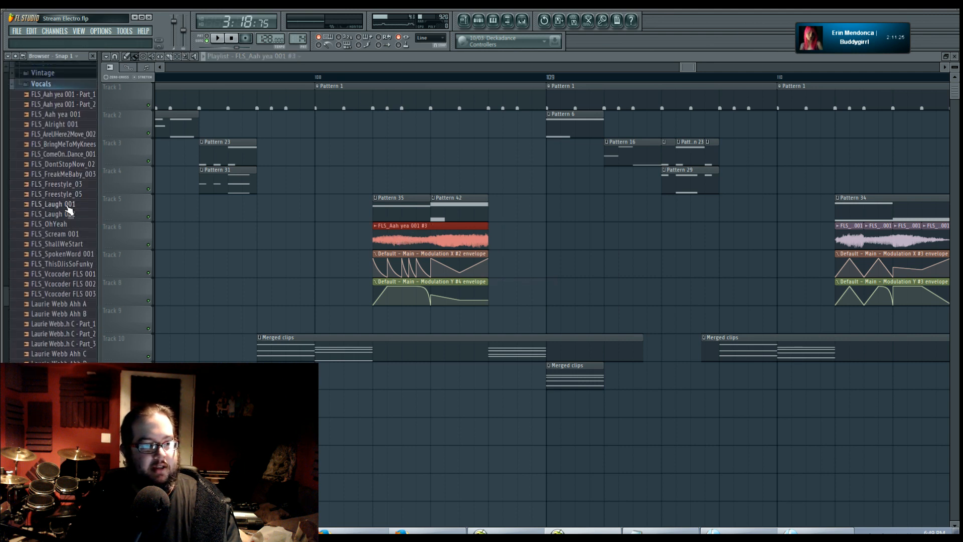
scroll(70, 226, down, 7)
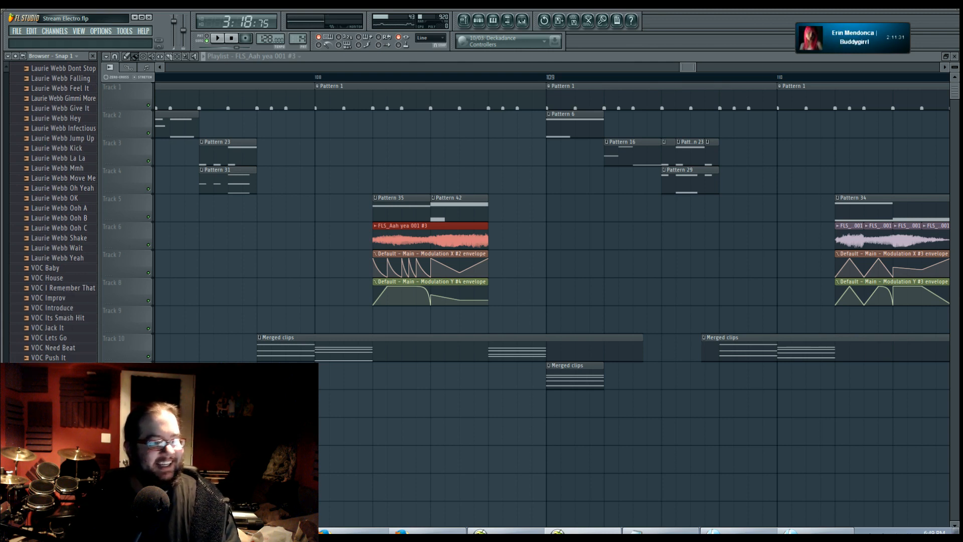
drag(50, 417, 419, 239)
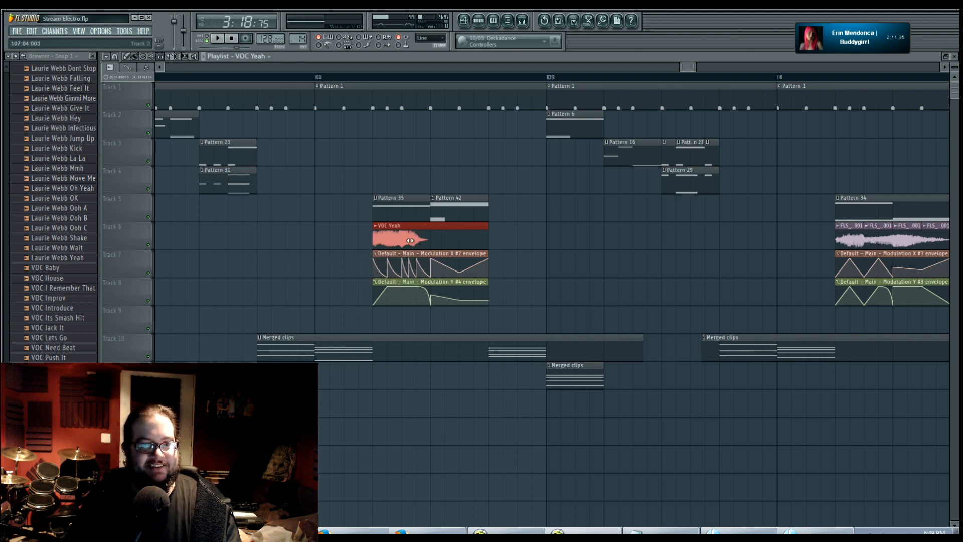
Step: Play bar 108 from its start to hear the VOC Yeah sample in context
key(space)
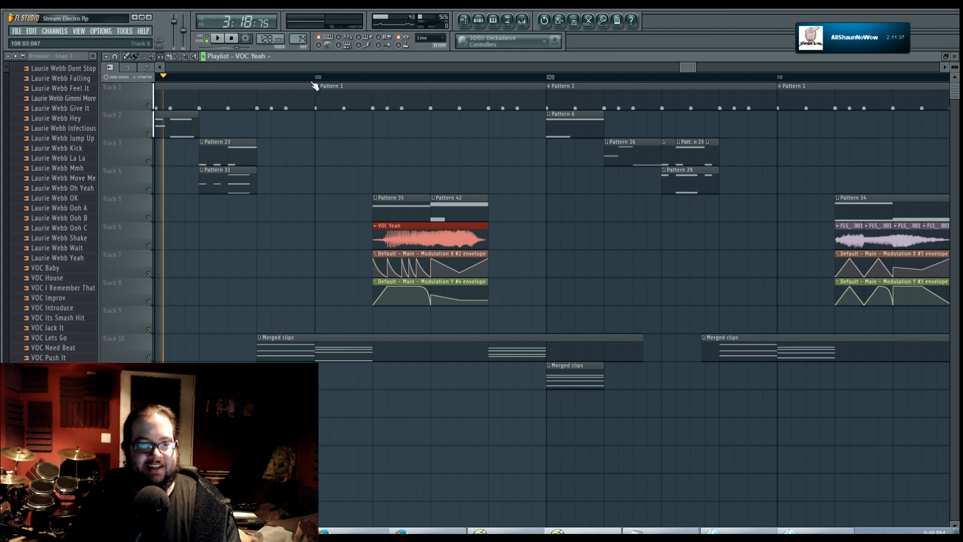
click(318, 78)
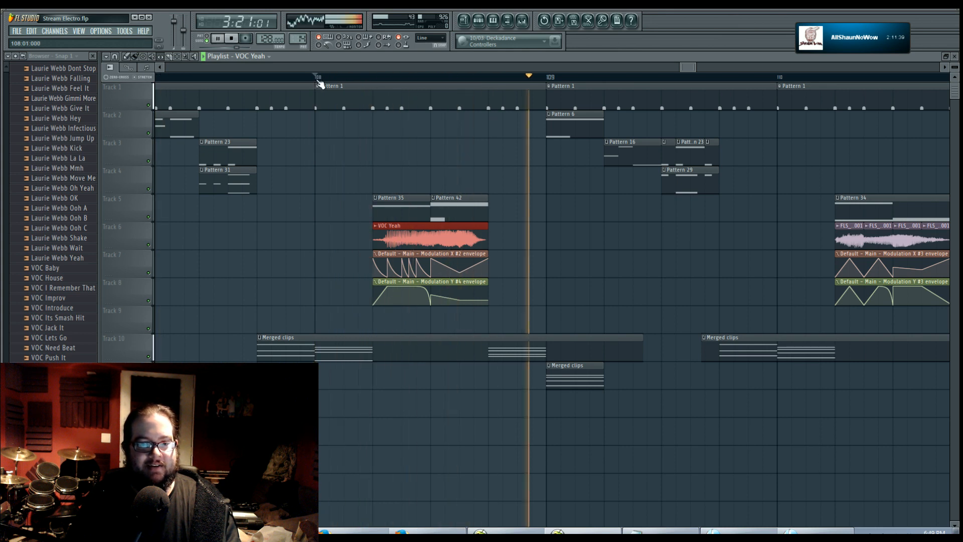
click(321, 79)
key(space)
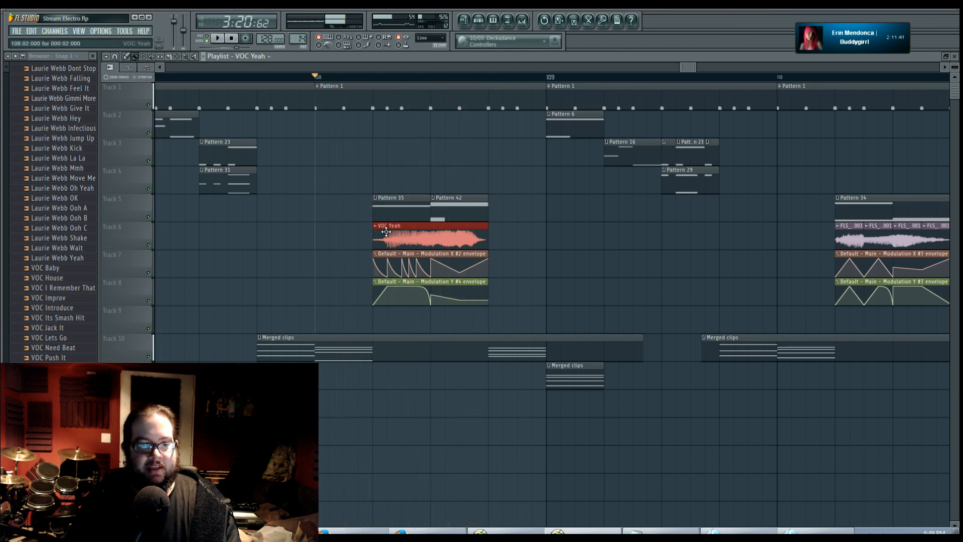
Step: Set the time-stretching mode to Auto in the VOC Yeah clip's channel settings
click(375, 226)
click(326, 228)
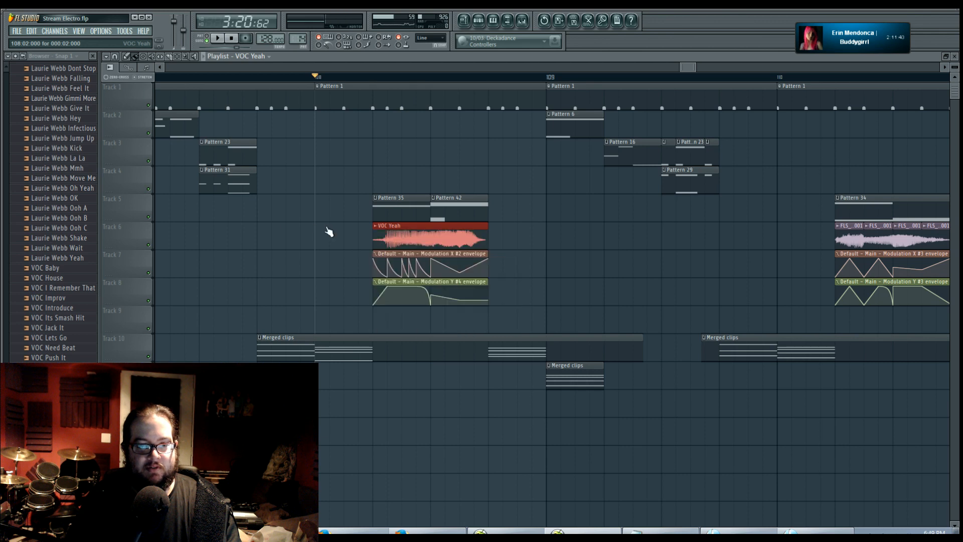
double_click(421, 237)
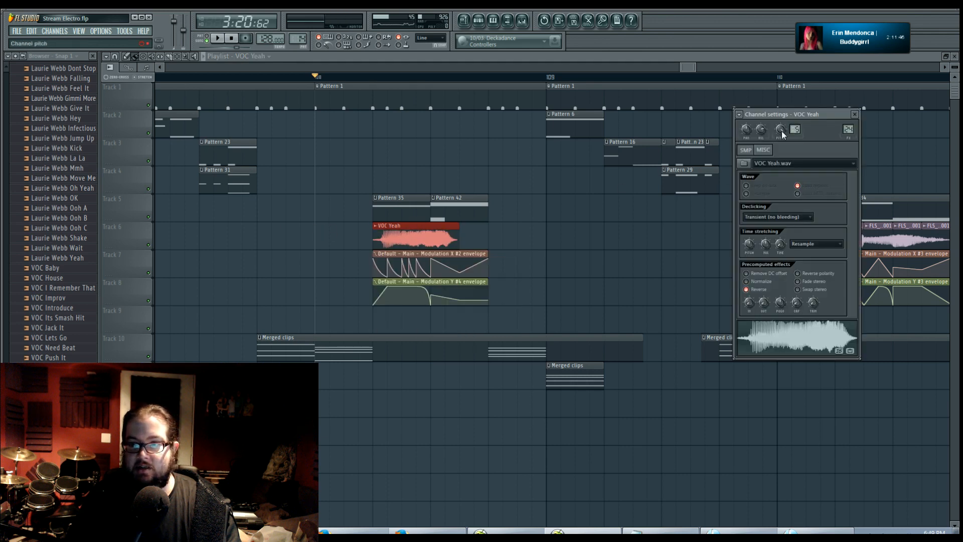
key(space)
key(space)
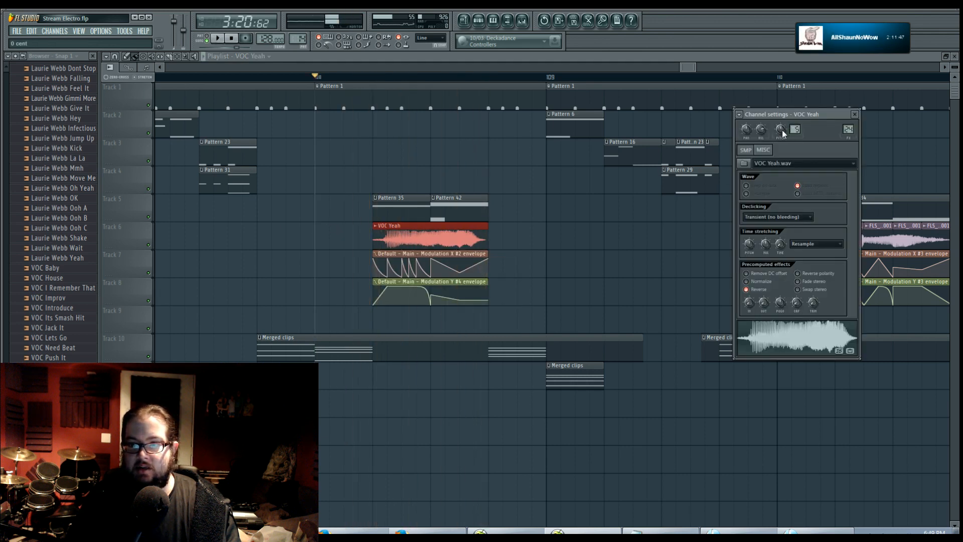
click(808, 244)
click(798, 346)
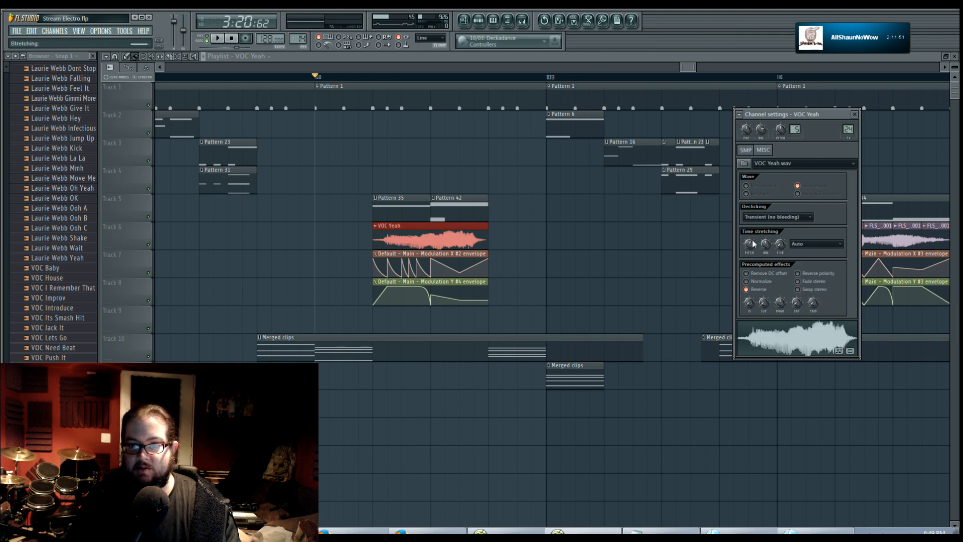
Step: Play bar 108 again to judge the VOC Yeah sample with Auto stretching
key(space)
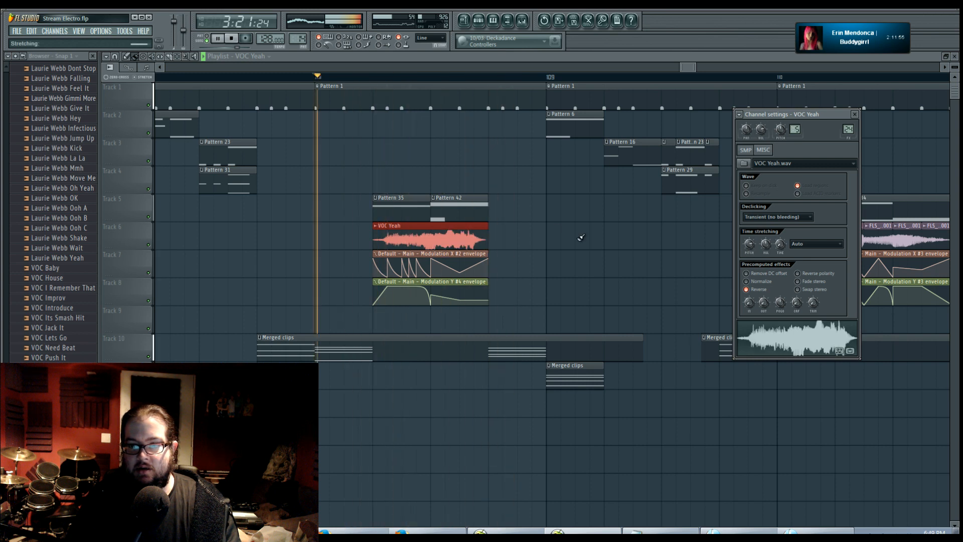
click(534, 228)
key(space)
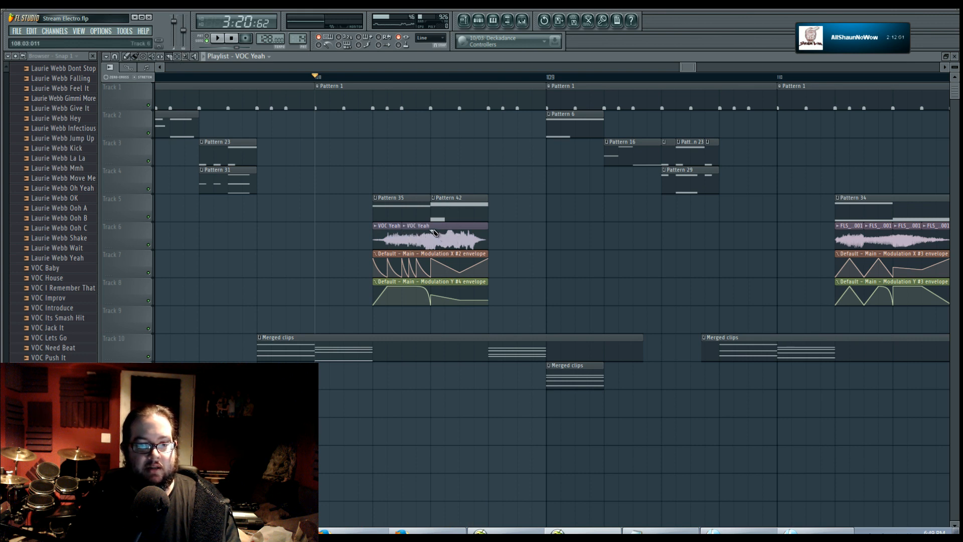
Step: Slice the VOC Yeah clip in bar 108 into half-beat pieces, replace its second half with repeated pieces, and play the stutter
click(433, 232)
click(134, 57)
right_click(442, 237)
click(420, 237)
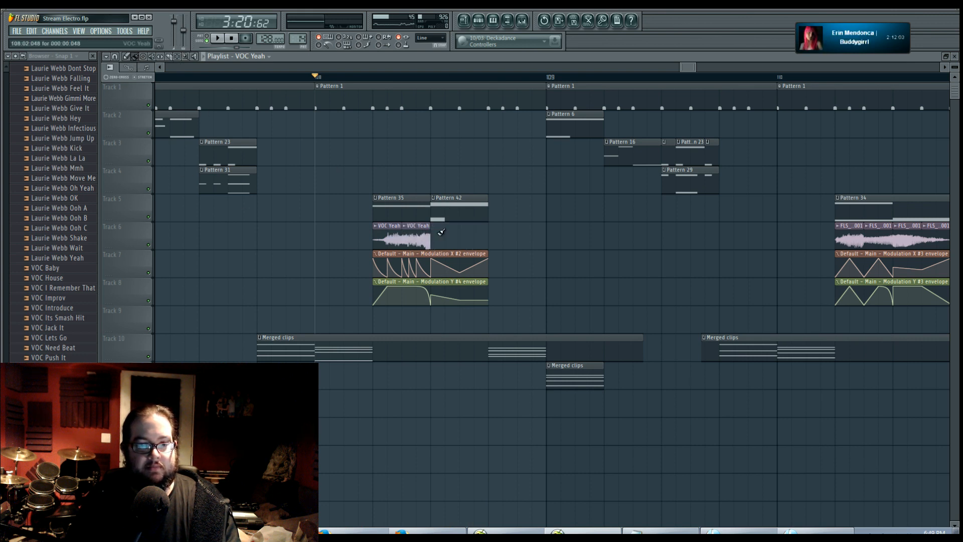
drag(437, 234, 477, 237)
key(space)
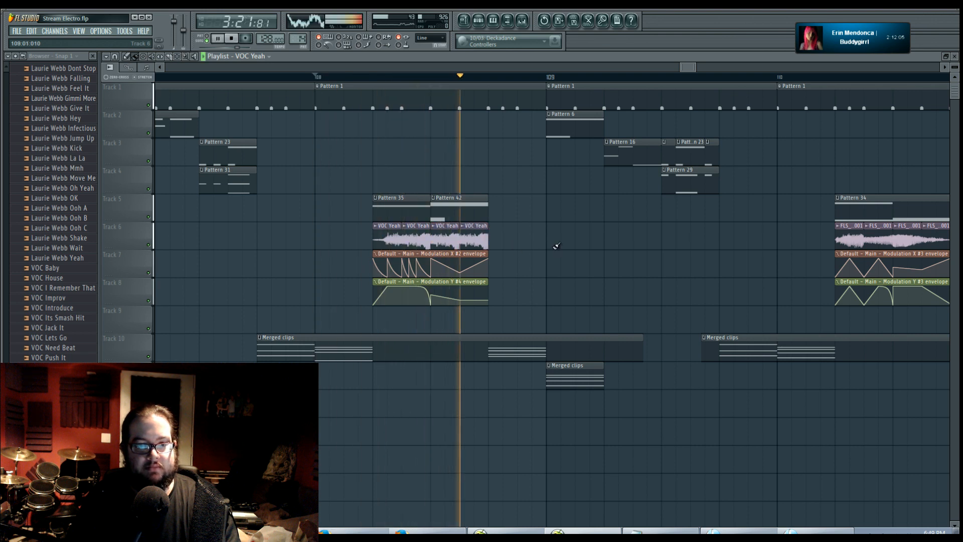
scroll(447, 281, up, 4)
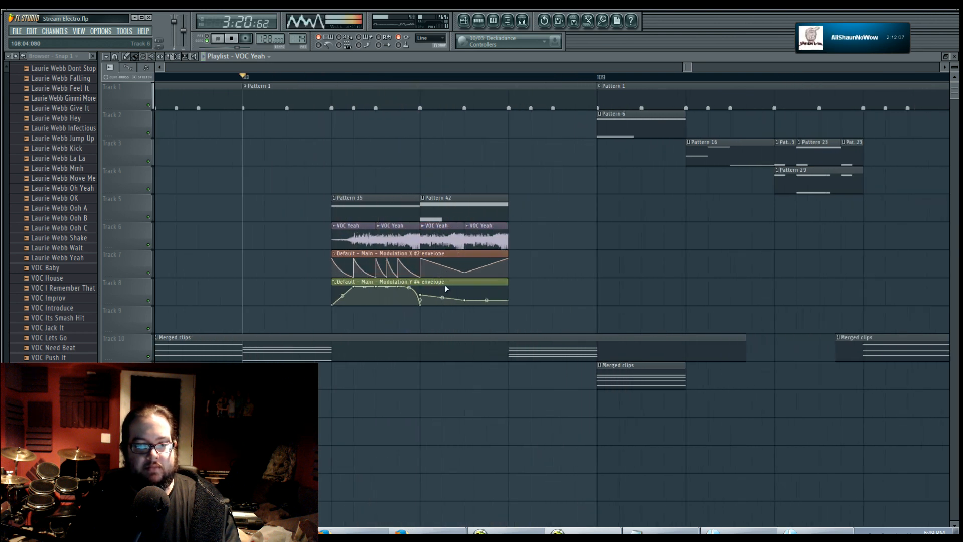
Step: Make the Modulation Y #4 envelope clip in bar 108 unique and raise the tail of its curve over the second half
key(space)
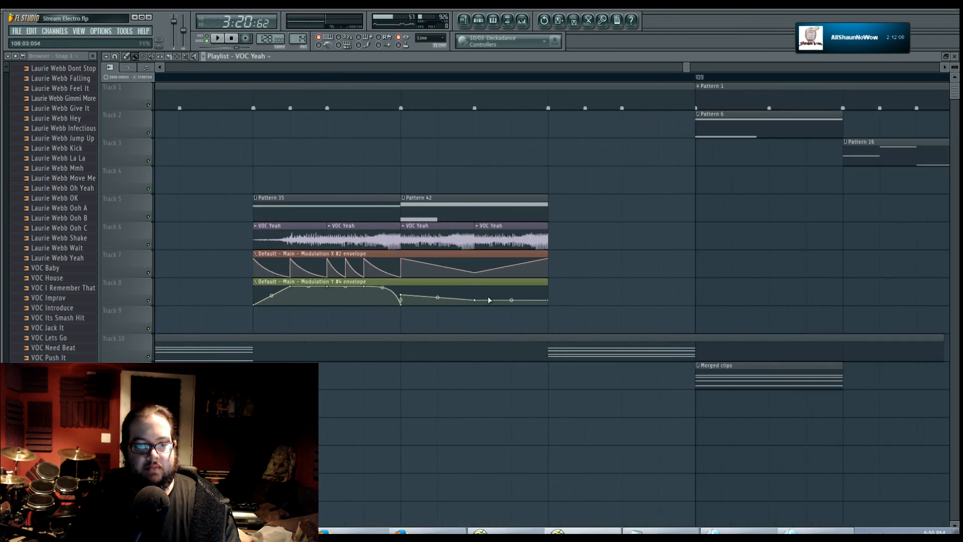
click(257, 283)
click(279, 337)
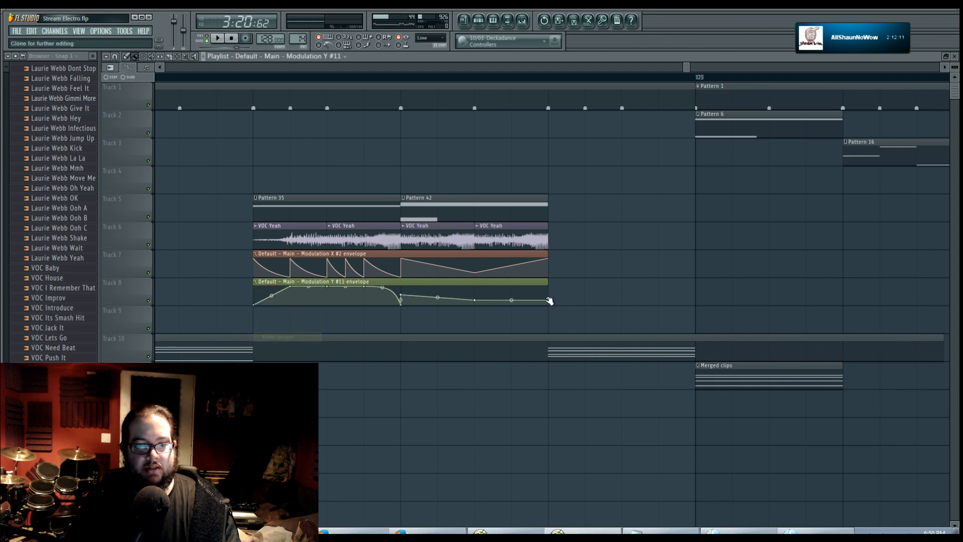
drag(475, 300, 476, 285)
Step: Play bar 108's vocal chop from its start and second half to hear the reshaped Modulation Y envelope
click(402, 78)
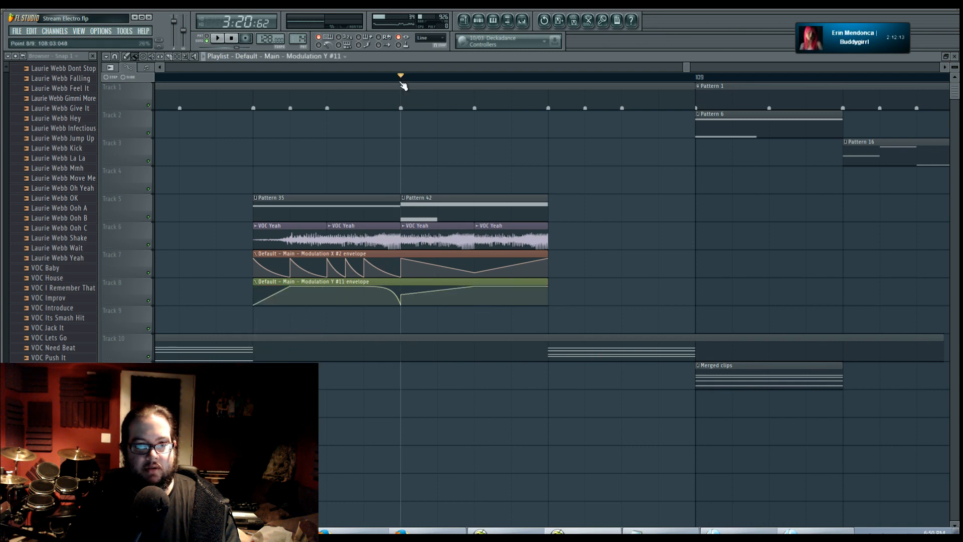
key(space)
key(space)
key(space)
click(253, 78)
key(space)
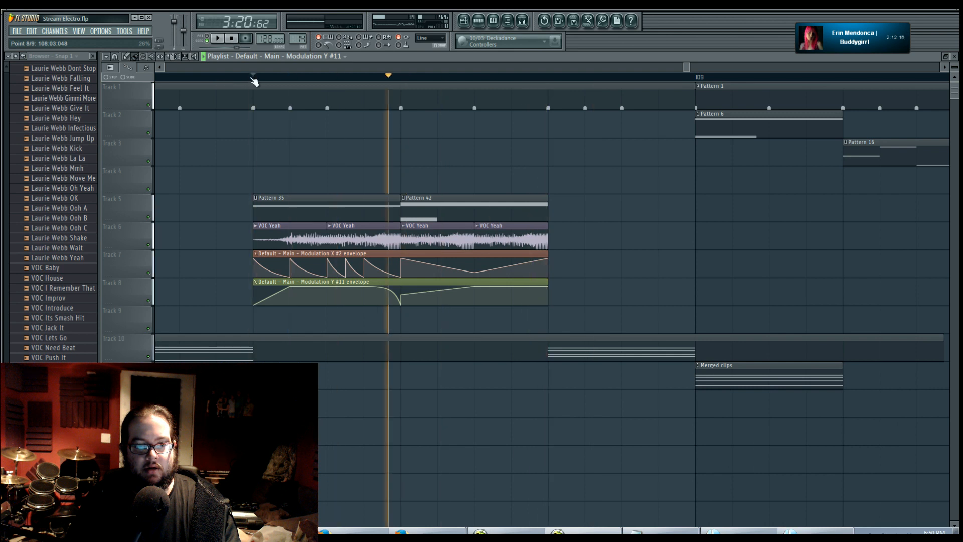
key(space)
key(space)
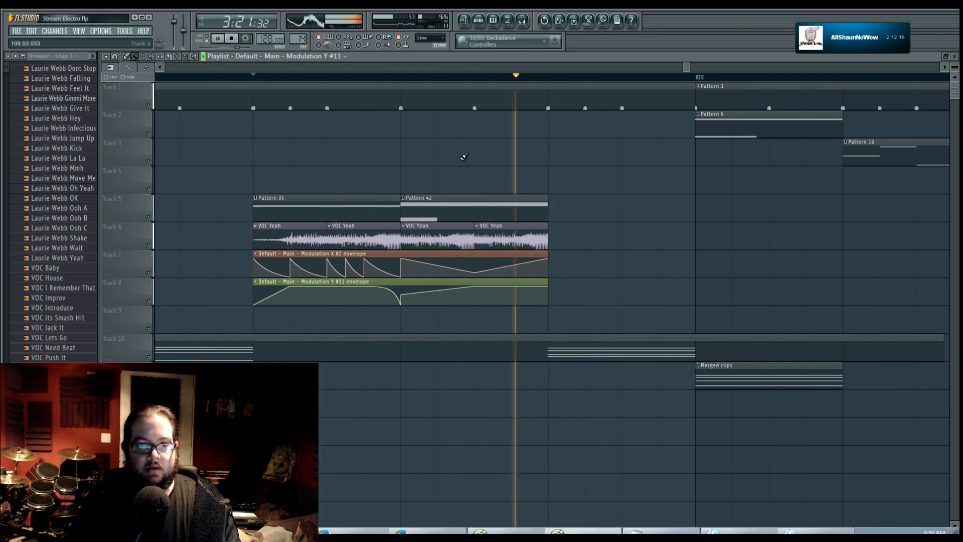
key(space)
Step: Play the vocal chop in bar 110 and the one in bar 108 to compare them
scroll(472, 153, down, 4)
key(space)
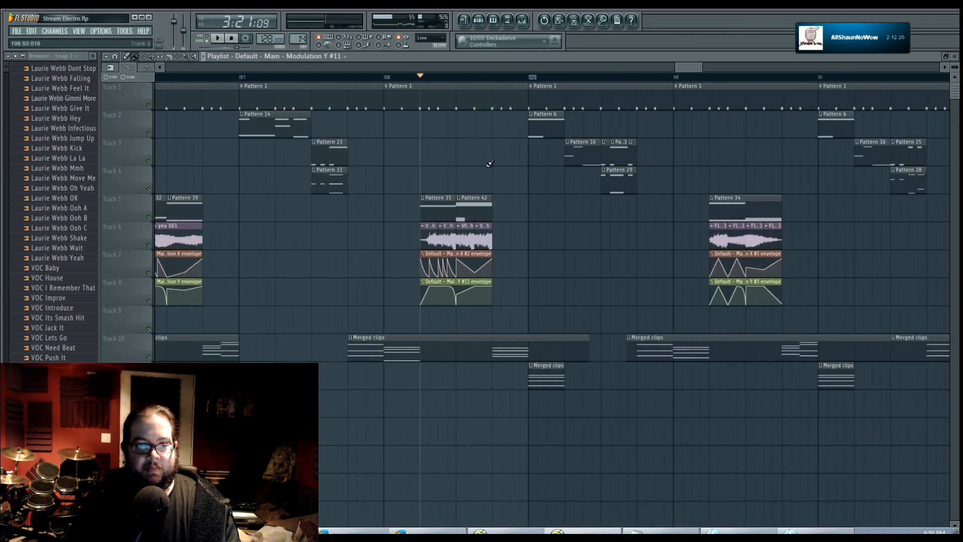
scroll(482, 175, down, 2)
click(672, 76)
key(space)
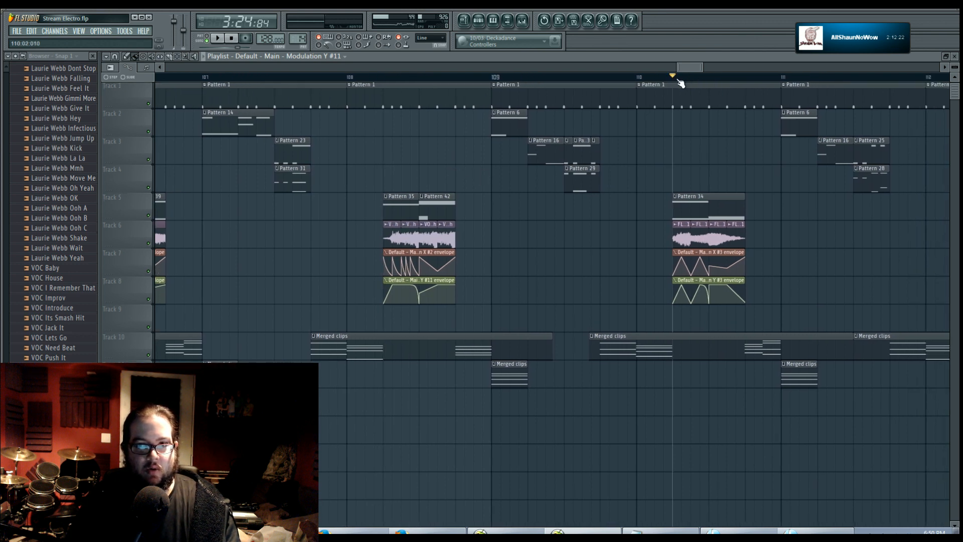
click(384, 78)
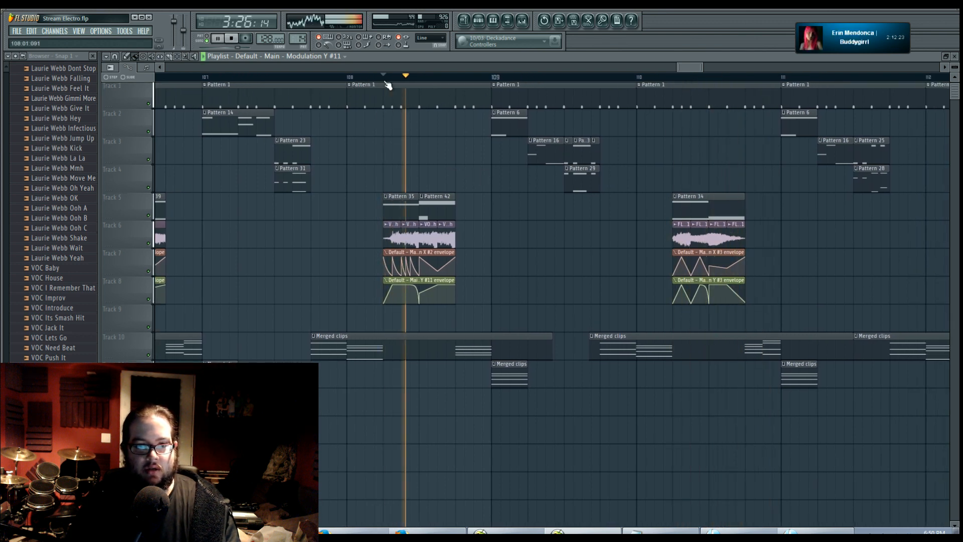
key(space)
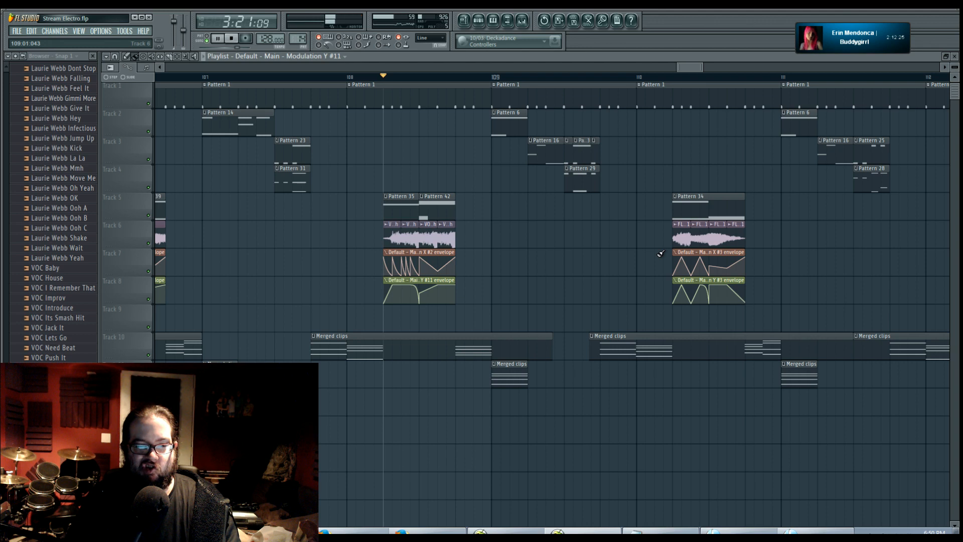
Step: Place an FLS_Aah yea 001 clip on Track 9 under bar 108's chop, spanning half a bar to match it
key(space)
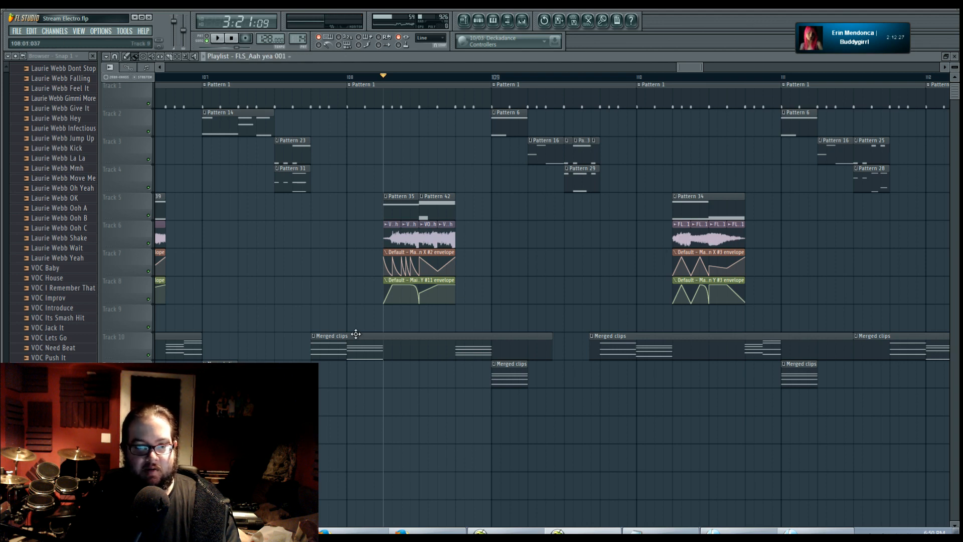
click(388, 320)
drag(421, 318, 397, 320)
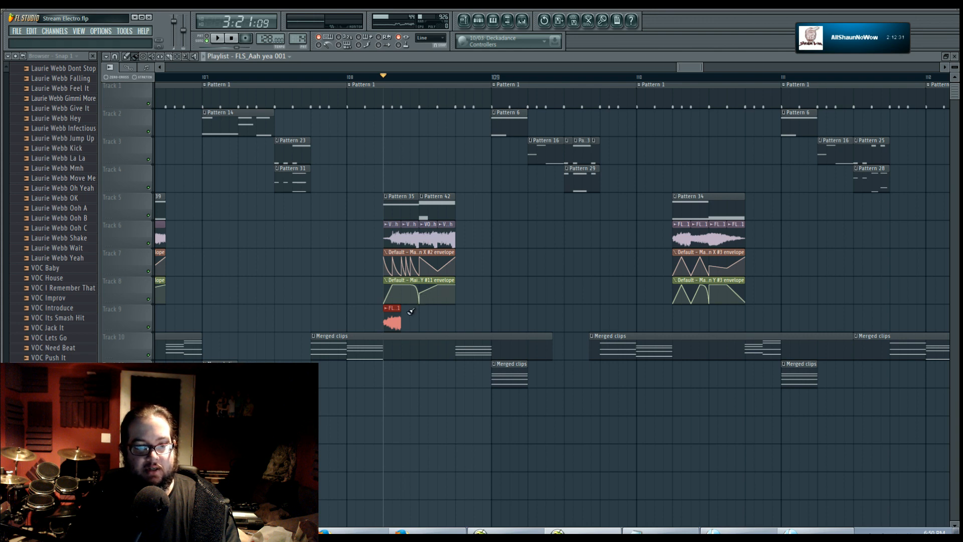
drag(401, 316, 445, 318)
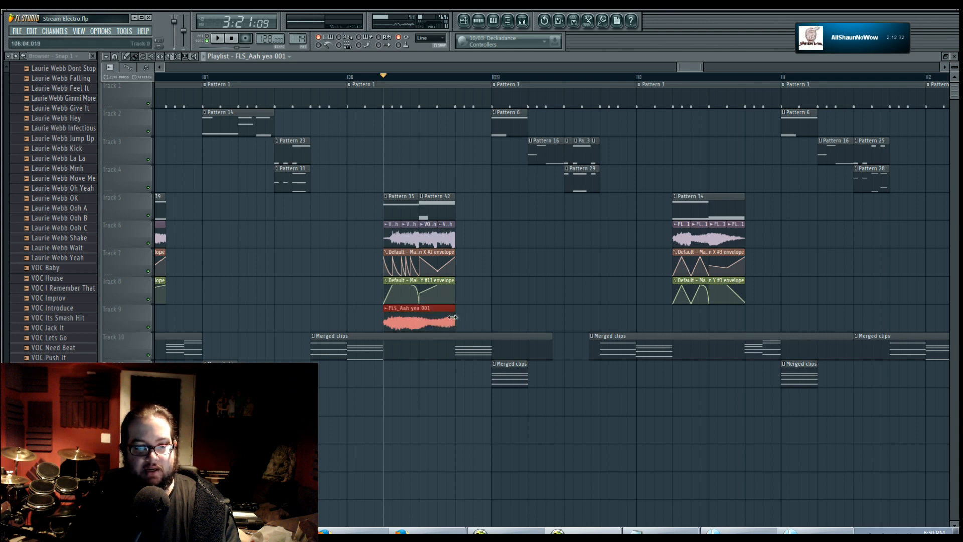
Step: Make the FLS_Aah yea 001 clip on Track 9 unique and open its channel settings
click(386, 309)
click(407, 363)
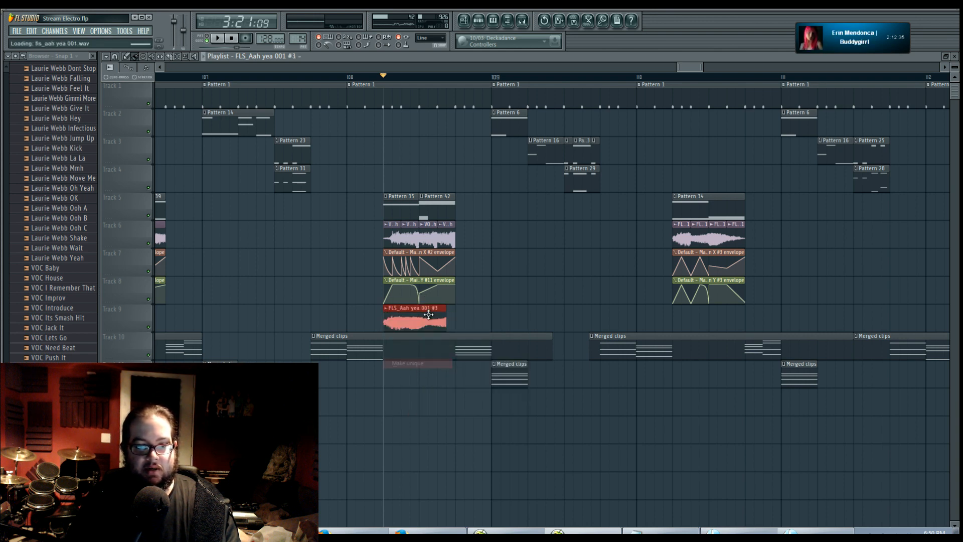
double_click(428, 315)
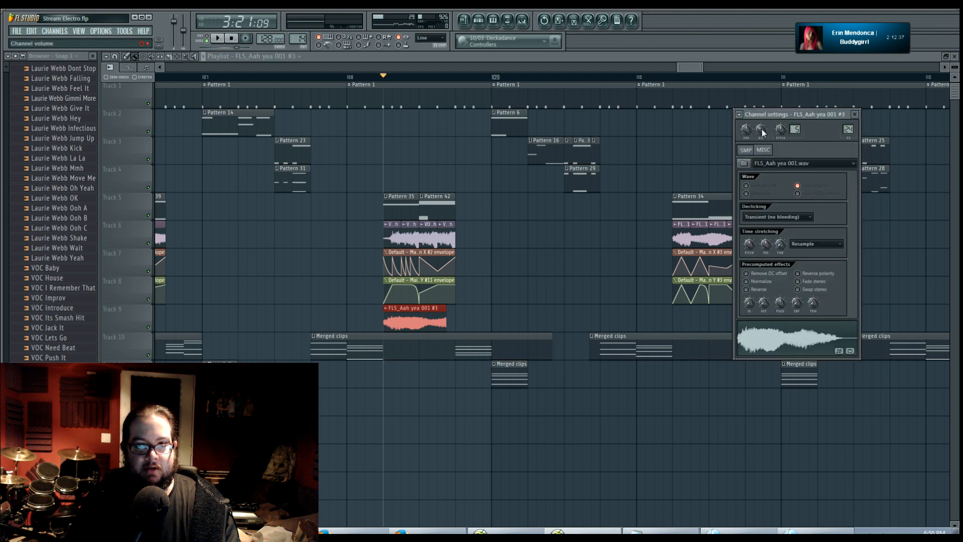
Step: Extend the Track 9 clip to the end of the VOC Yeah chop above and play the two layered together
key(space)
key(space)
key(space)
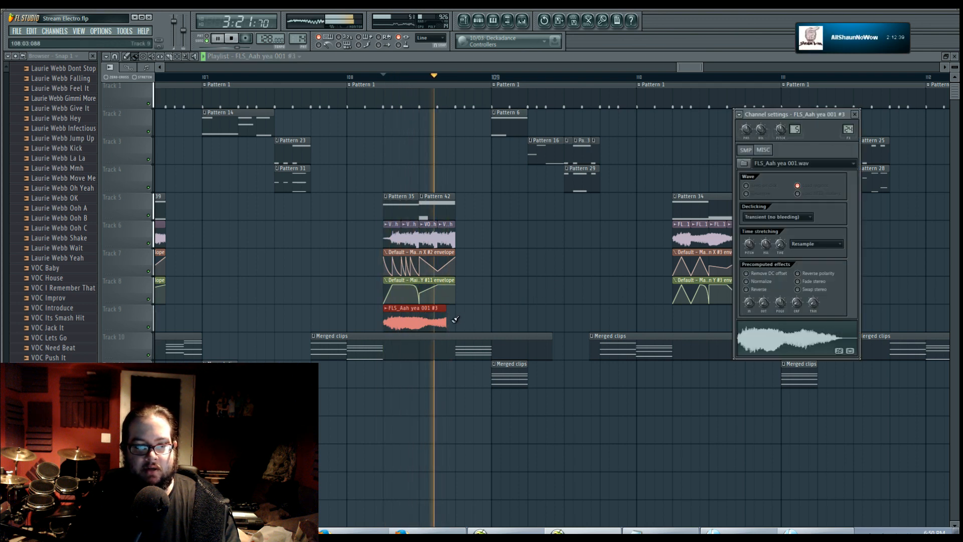
drag(445, 320, 455, 320)
key(space)
key(space)
key(space)
Step: Review the sample and miscellaneous properties in the FLS_Aah yea 001 #3 channel settings
double_click(435, 319)
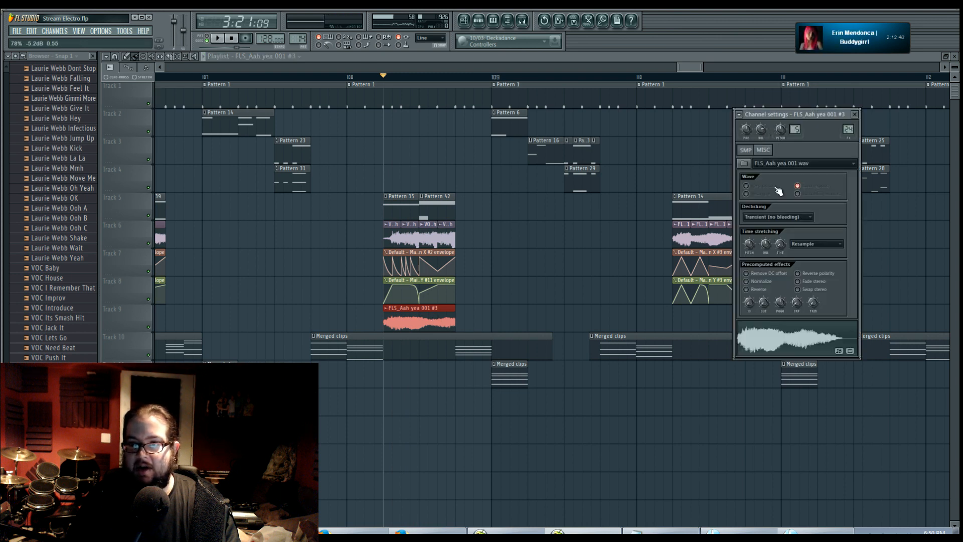
click(769, 151)
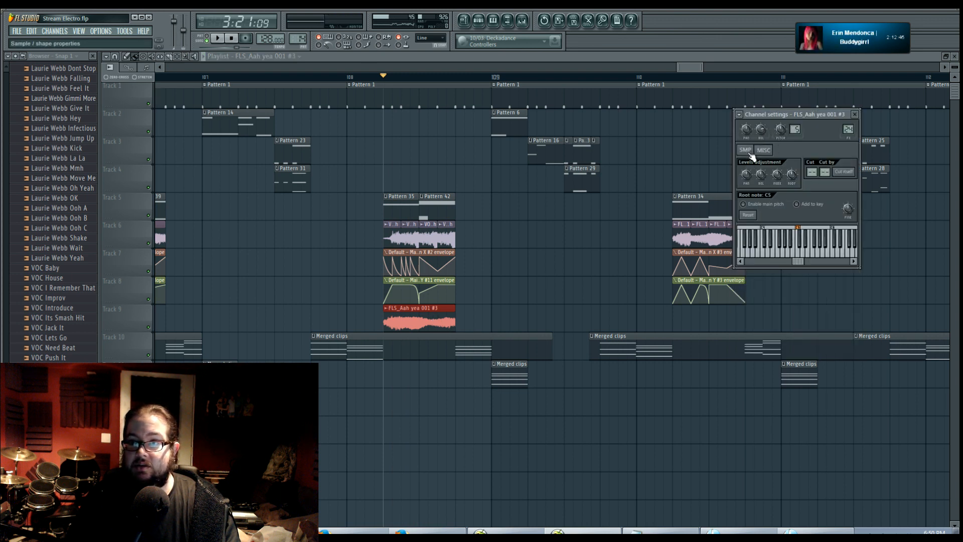
click(747, 151)
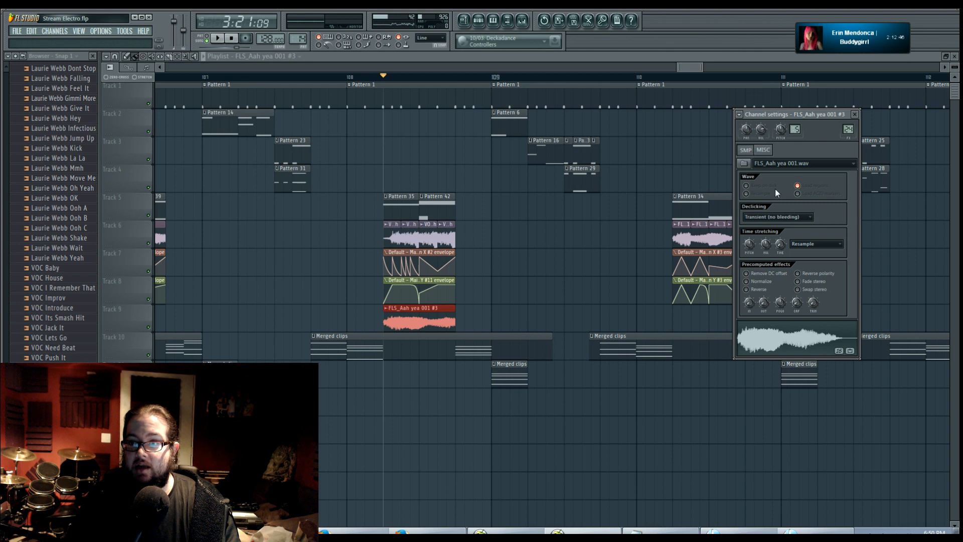
click(763, 150)
click(756, 150)
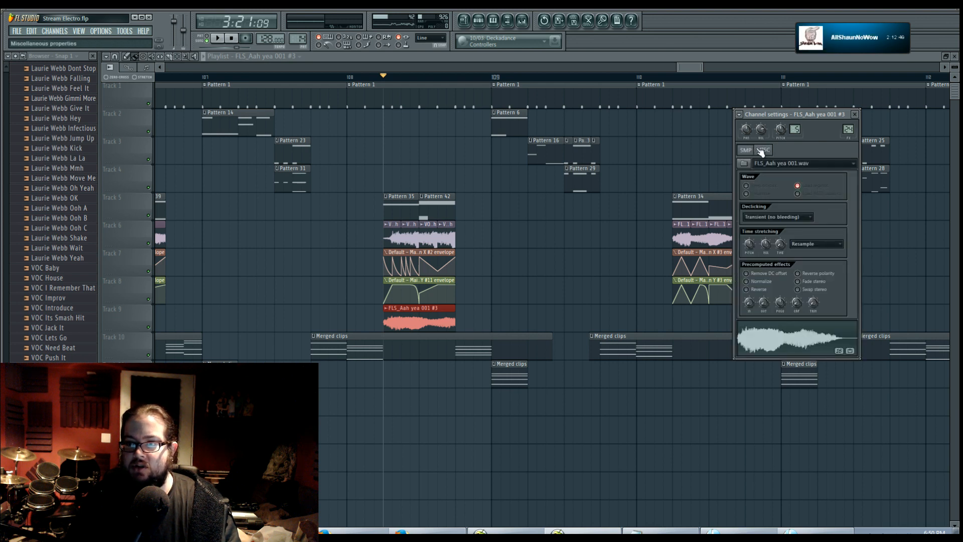
click(761, 152)
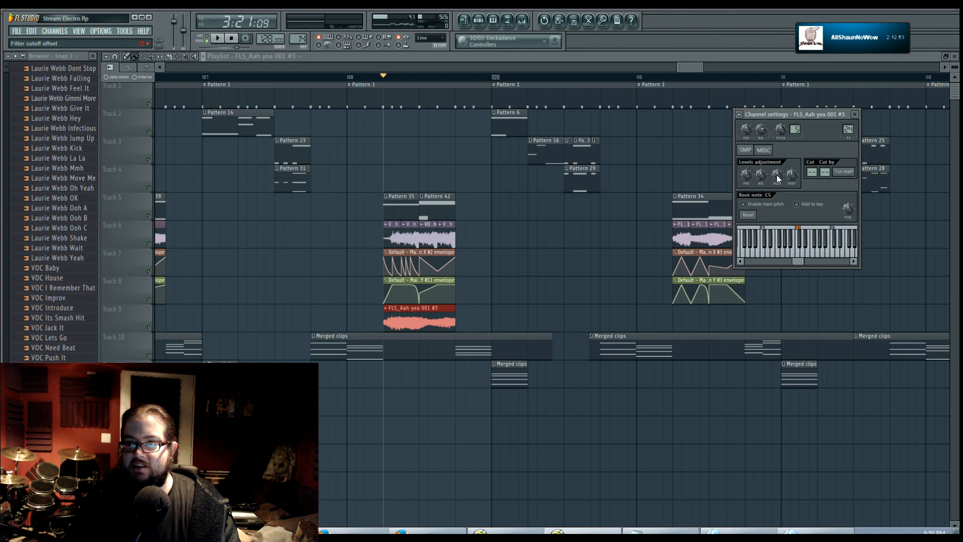
click(747, 152)
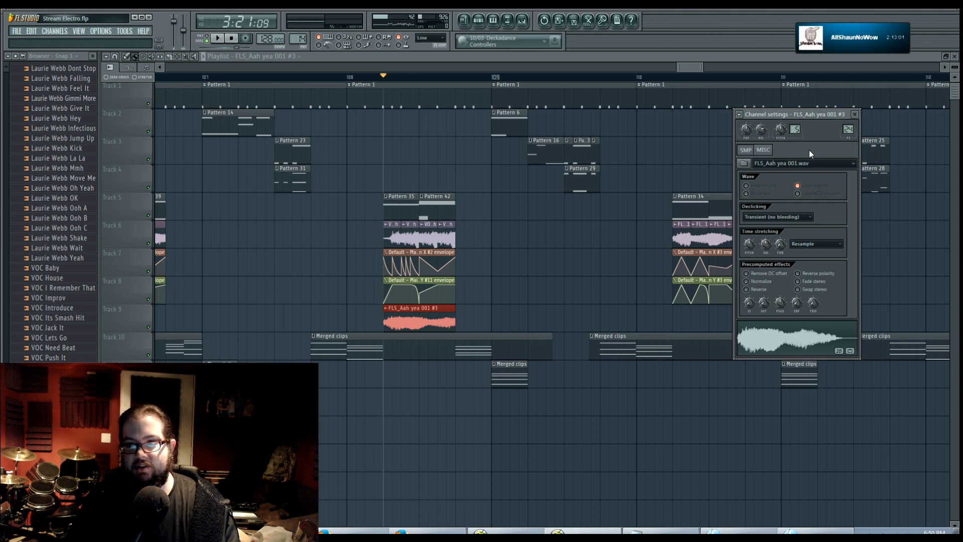
Step: Route the FLS_Aah yea 001 #3 channel to mixer Insert 60 and load Fruity Parametric EQ 2 in its first effect slot
double_click(848, 129)
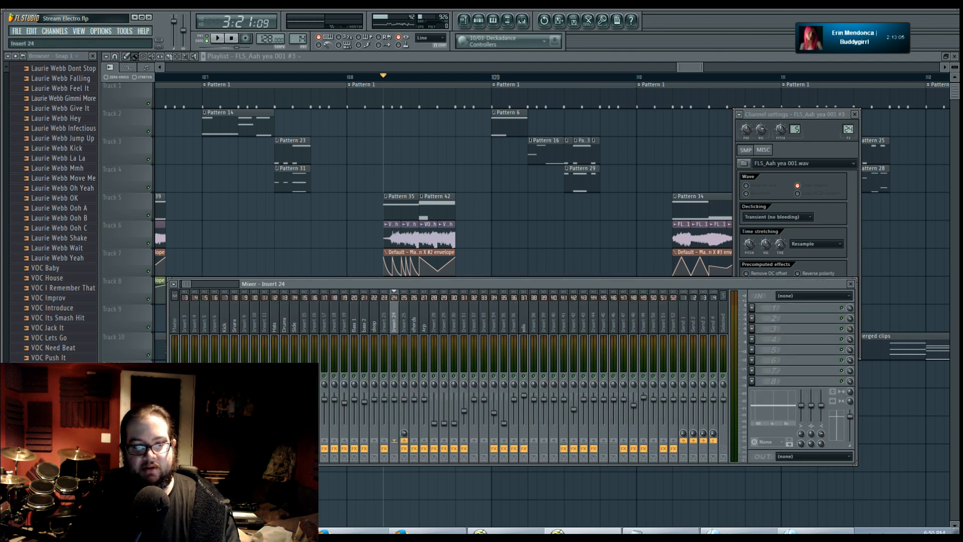
drag(848, 130, 848, 89)
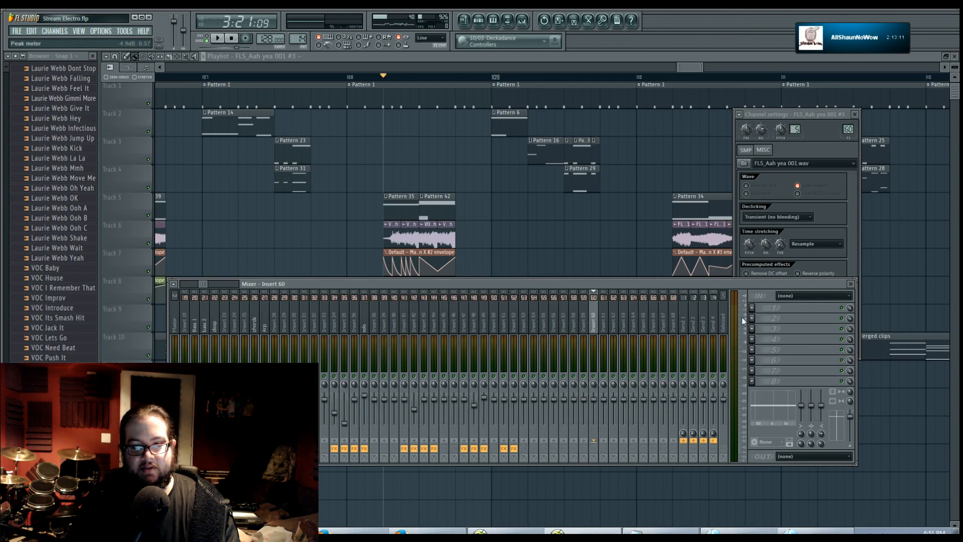
click(762, 309)
click(831, 351)
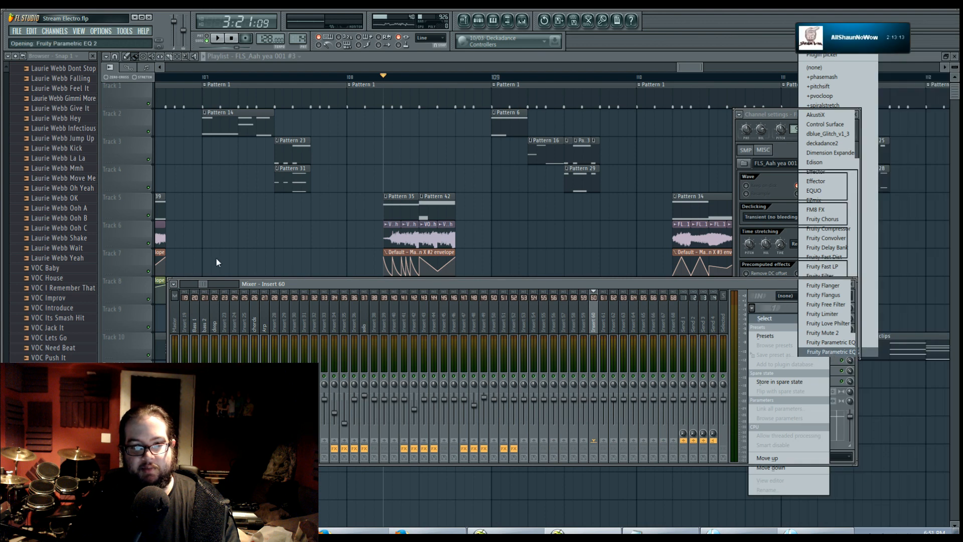
Step: Give EQ band 1 a steeper order, move it to about 94 Hz and change its type to High pass
right_click(157, 201)
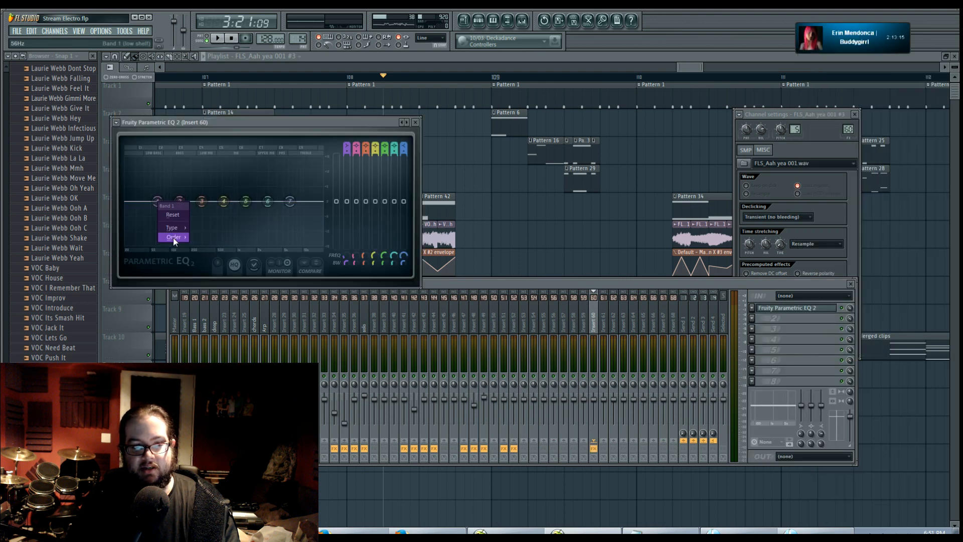
mouse_move(173, 237)
click(205, 238)
drag(158, 201, 170, 236)
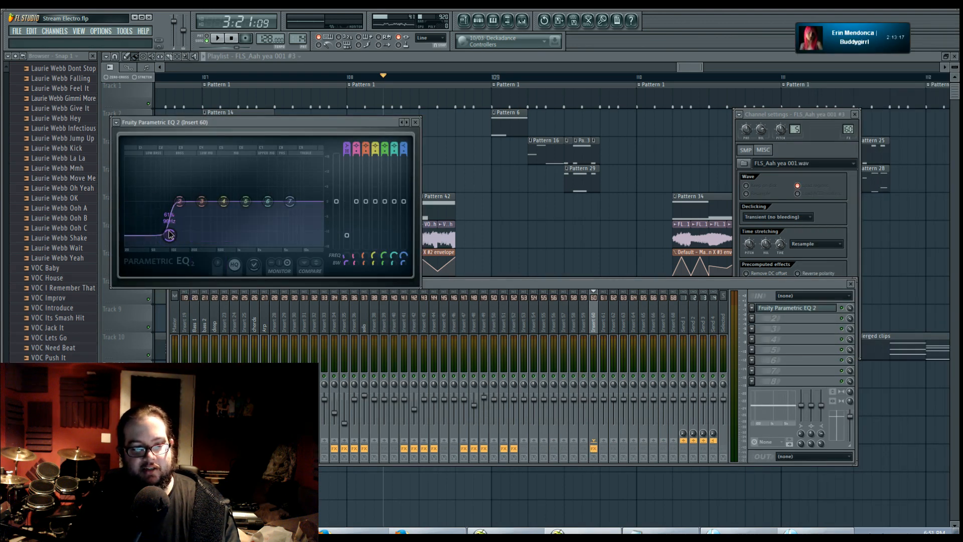
right_click(169, 235)
mouse_move(186, 266)
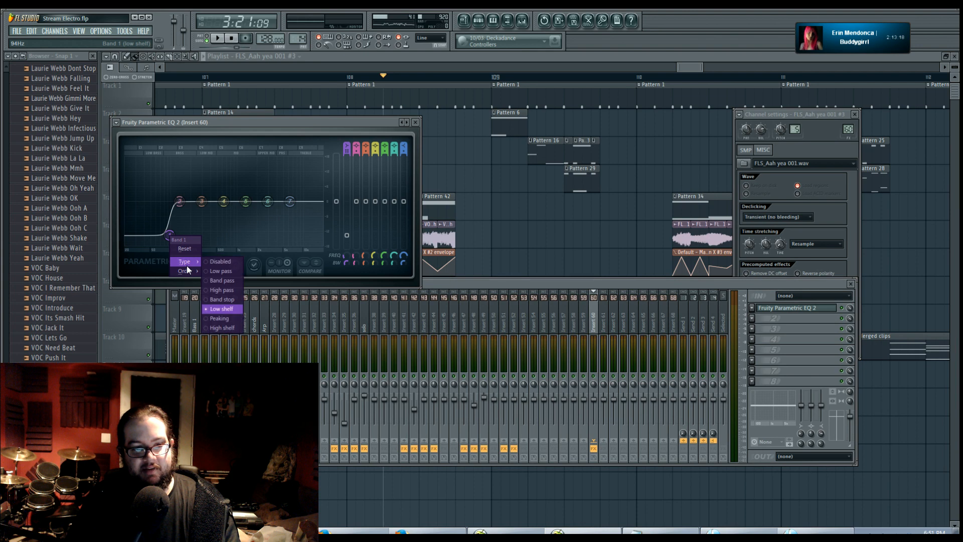
click(225, 290)
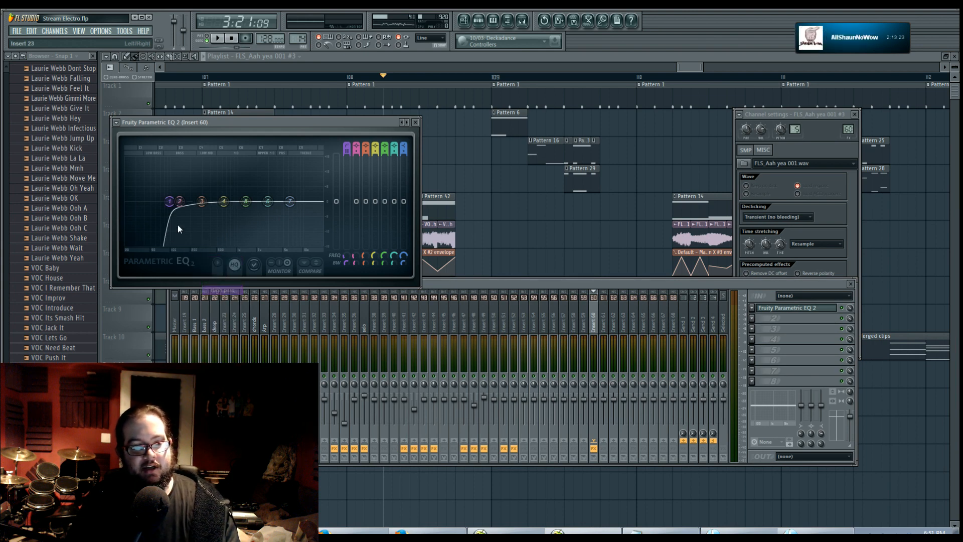
Step: Raise the band 1 high-pass cutoff into the upper mids, between bands 5 and 6
drag(169, 201, 263, 202)
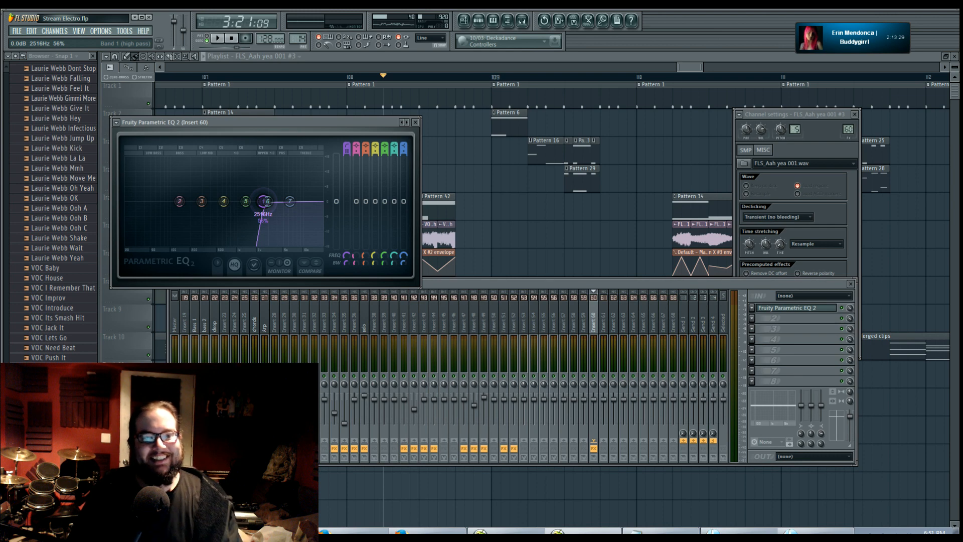
mouse_move(266, 202)
mouse_down()
mouse_move(256, 201)
mouse_move(280, 208)
mouse_move(261, 202)
mouse_up()
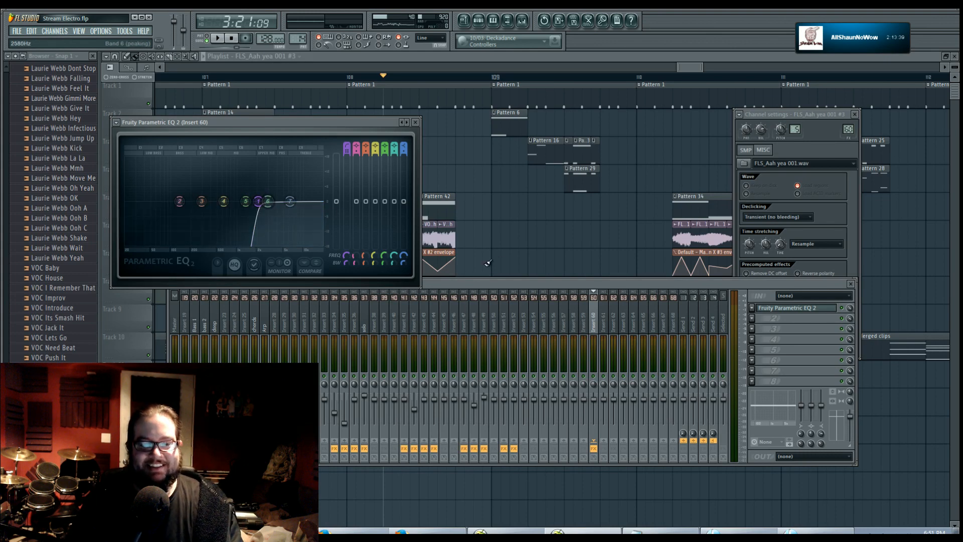
drag(348, 125, 366, 123)
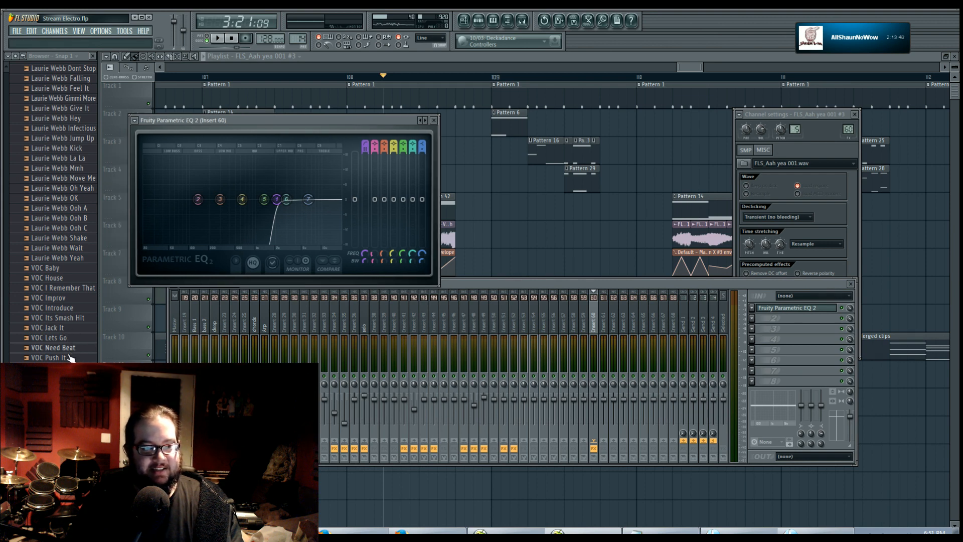
Step: Audition vocal samples in the browser, including VOC Its Smash Hit, VOC Improv, VOC I Remember That and VOC House
click(49, 369)
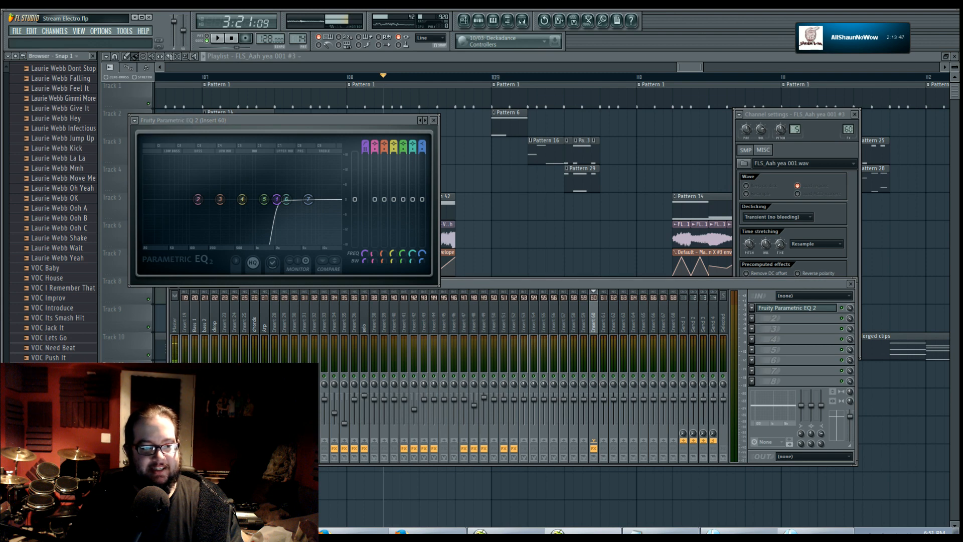
click(70, 317)
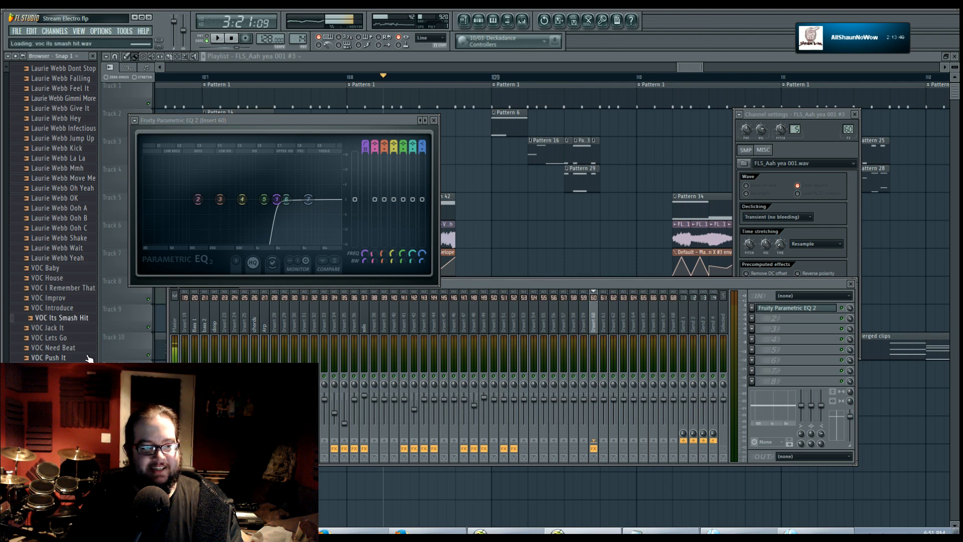
click(70, 298)
click(76, 288)
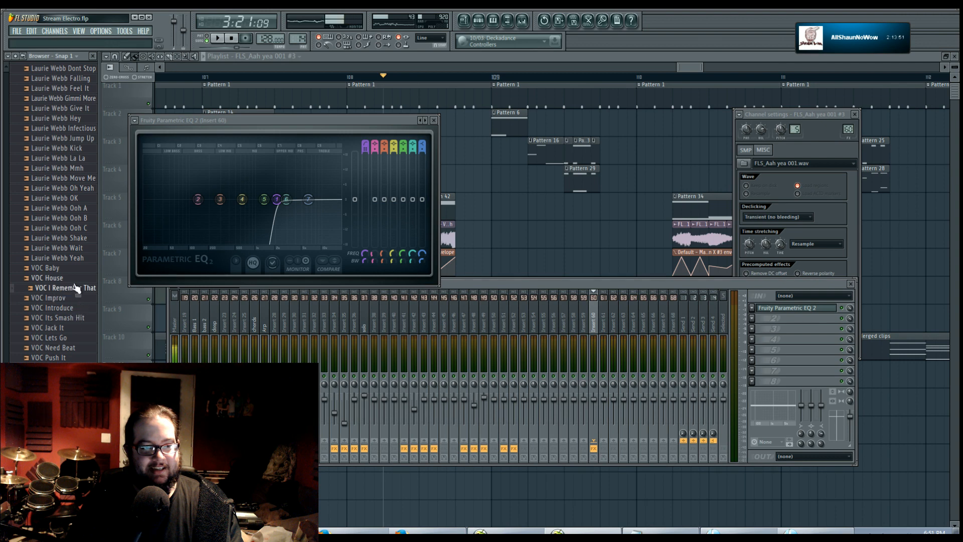
click(75, 277)
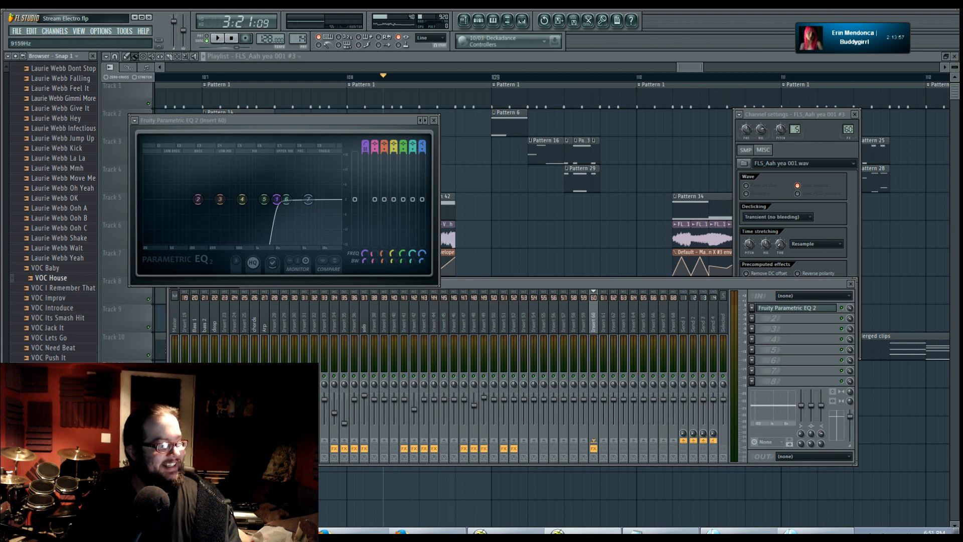
Step: Play the section from bar 108 with Insert 60's EQ open to check the high-passed vocal layer
drag(313, 119, 342, 132)
key(space)
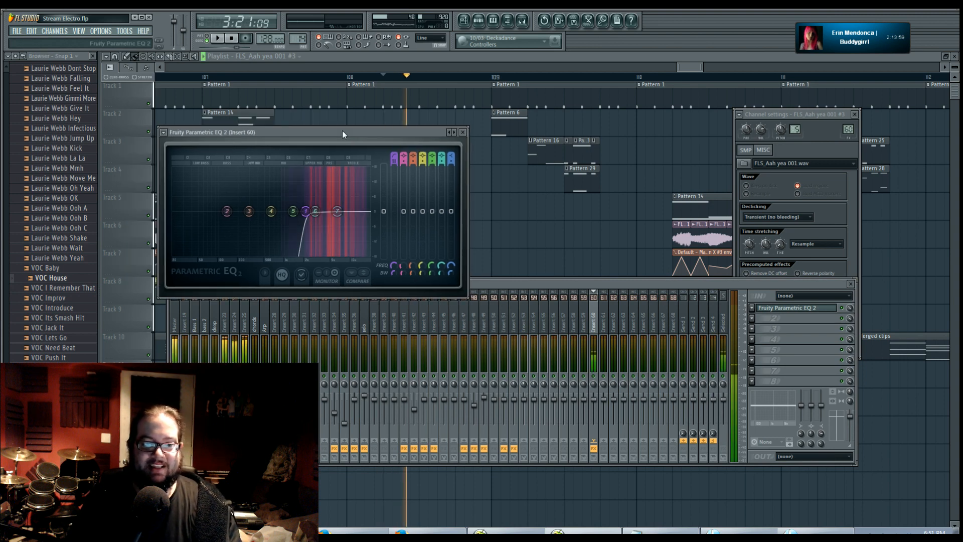
key(space)
key(F12)
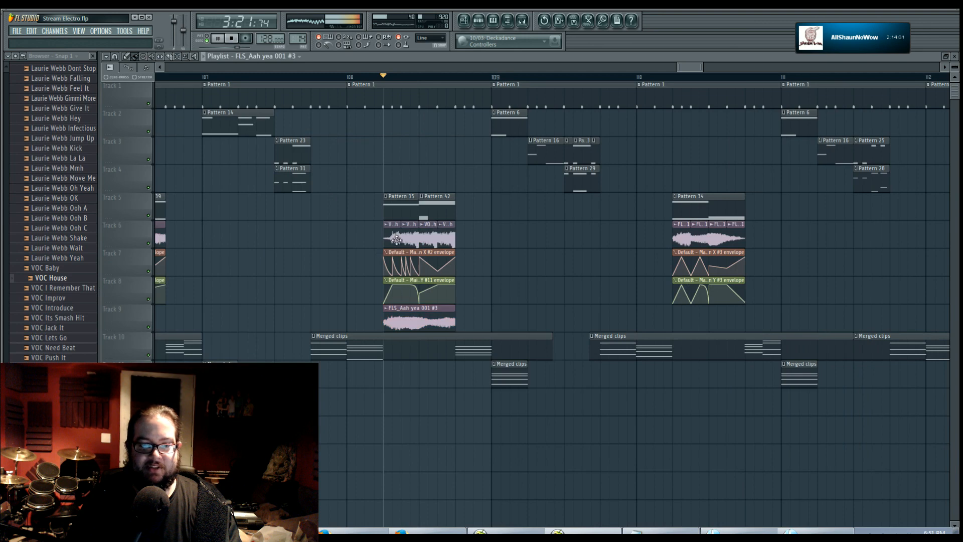
Step: Keep the FLS_Aah yea 001 #3 channel on mixer Insert 60 and sidechain that insert to Insert 24
click(407, 309)
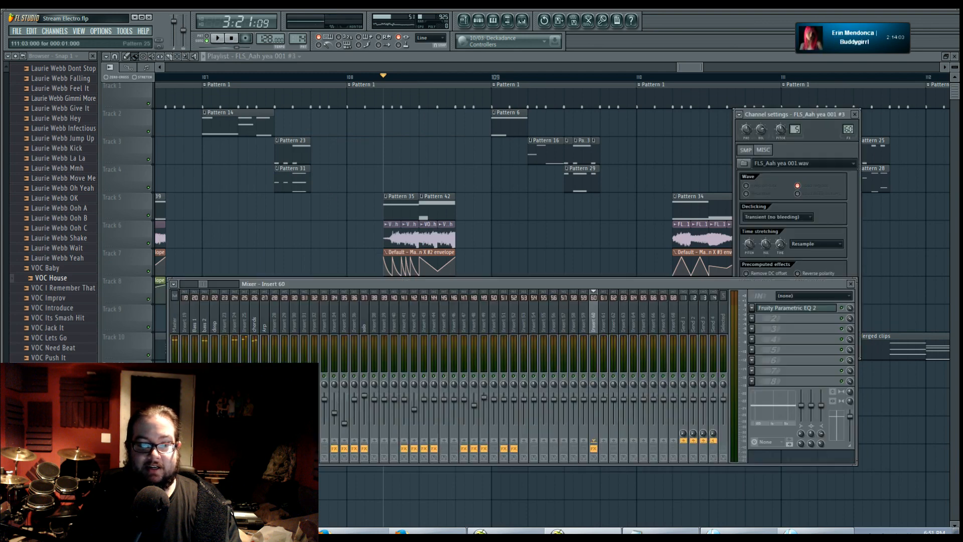
click(847, 129)
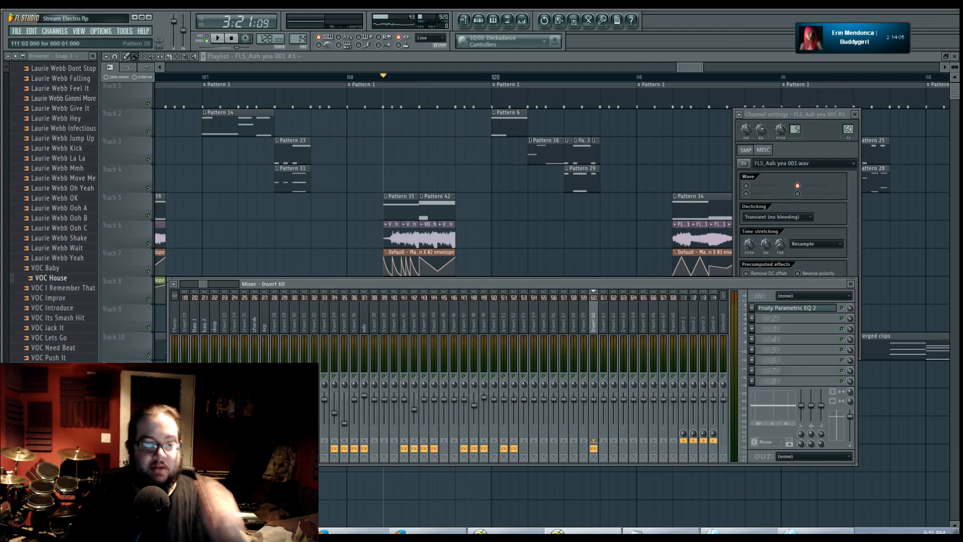
scroll(534, 371, down, 14)
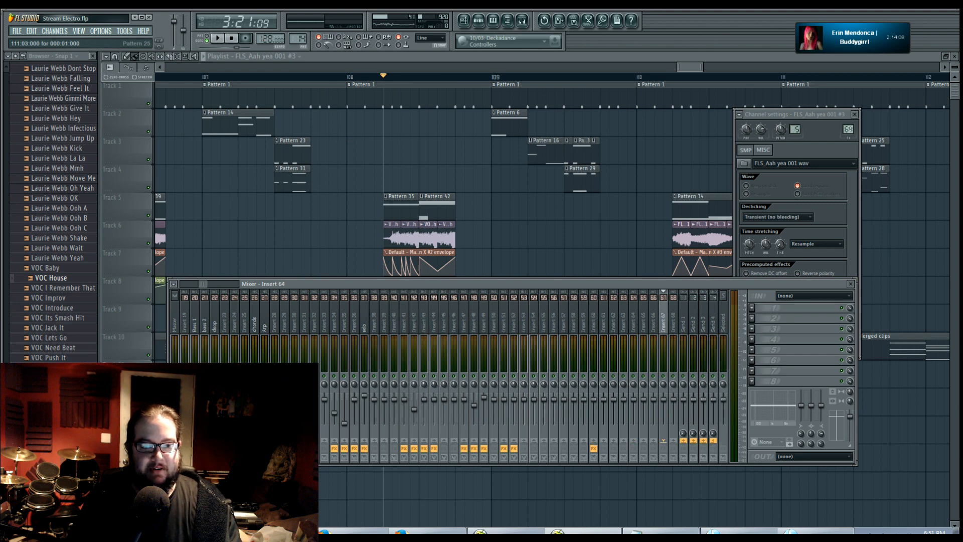
scroll(534, 372, up, 14)
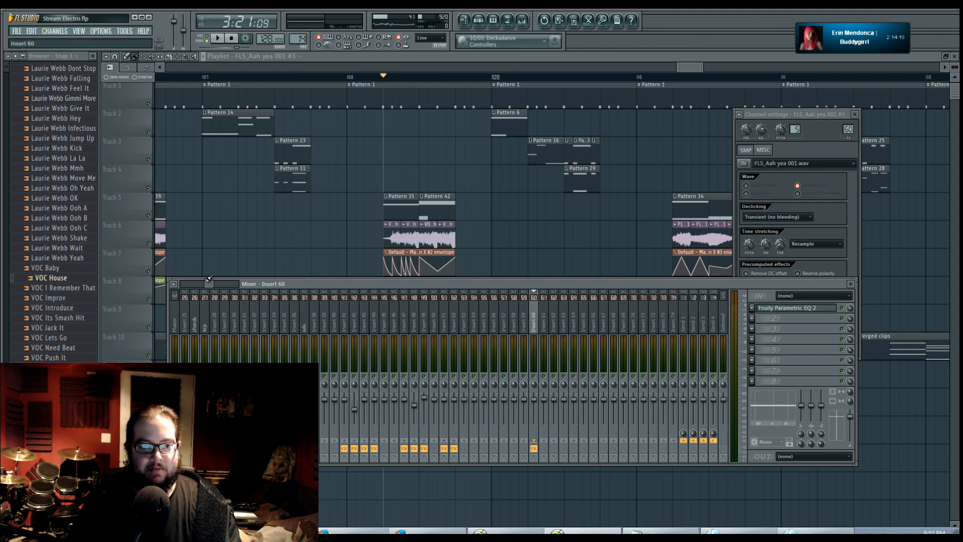
drag(206, 285, 195, 288)
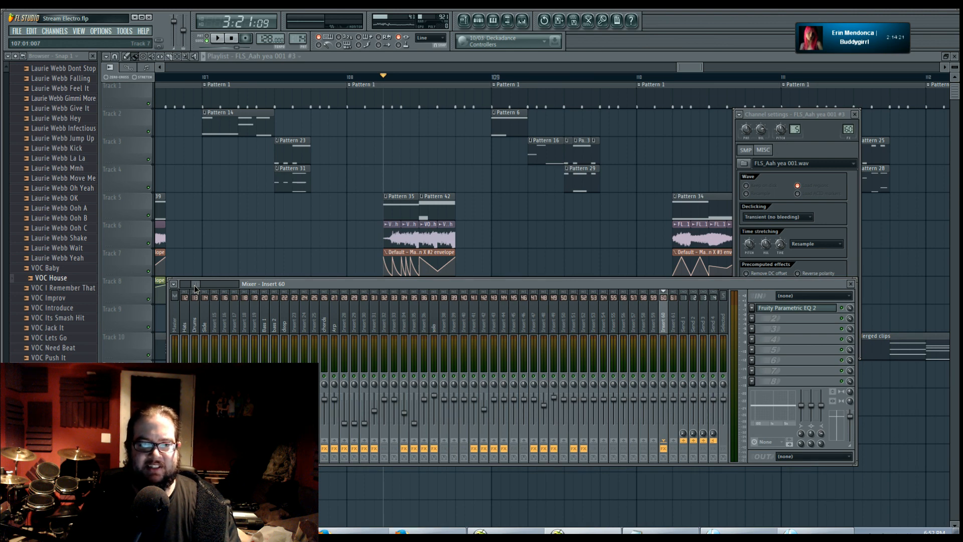
drag(196, 288, 192, 285)
right_click(324, 440)
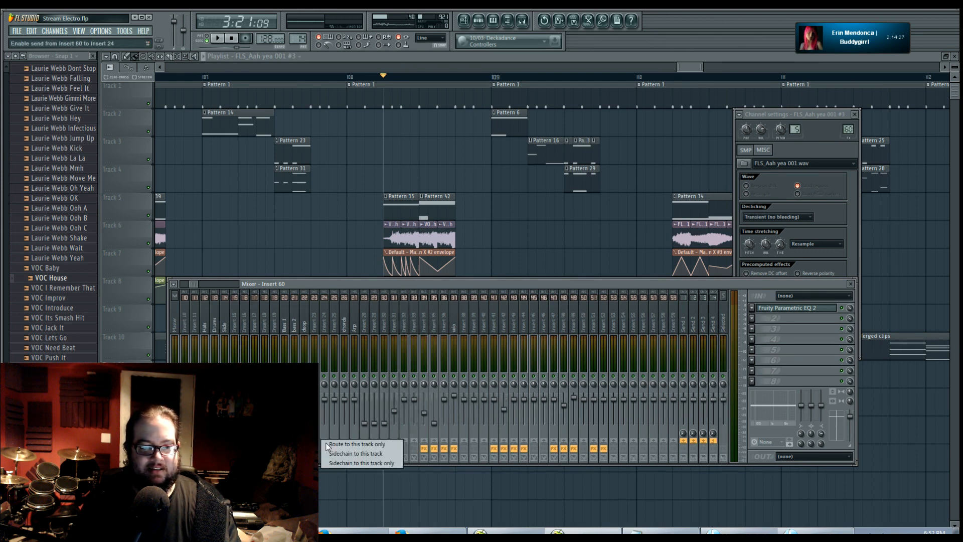
click(340, 454)
Step: Lower the band 1 high-pass cutoff in Insert 60's Fruity Parametric EQ 2 to band 3's position during playback
key(space)
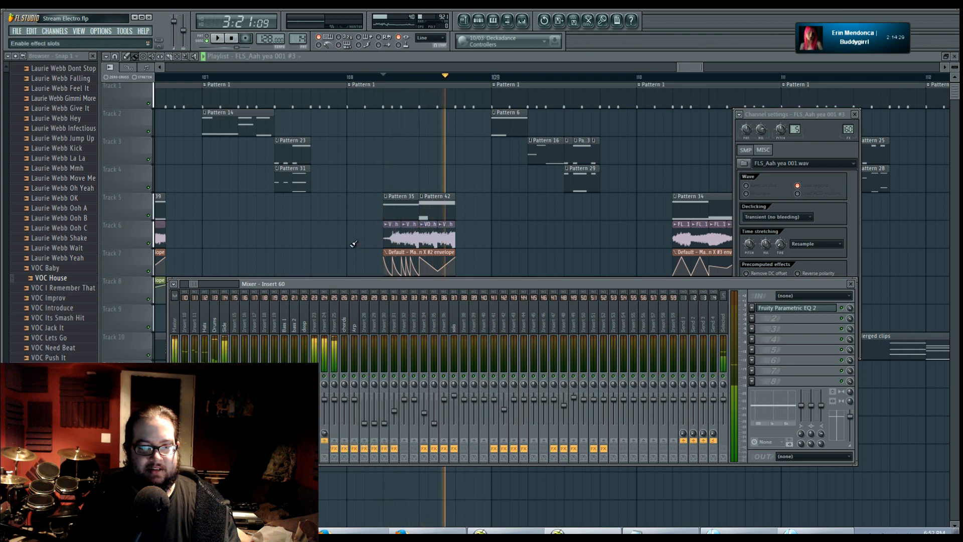
click(775, 310)
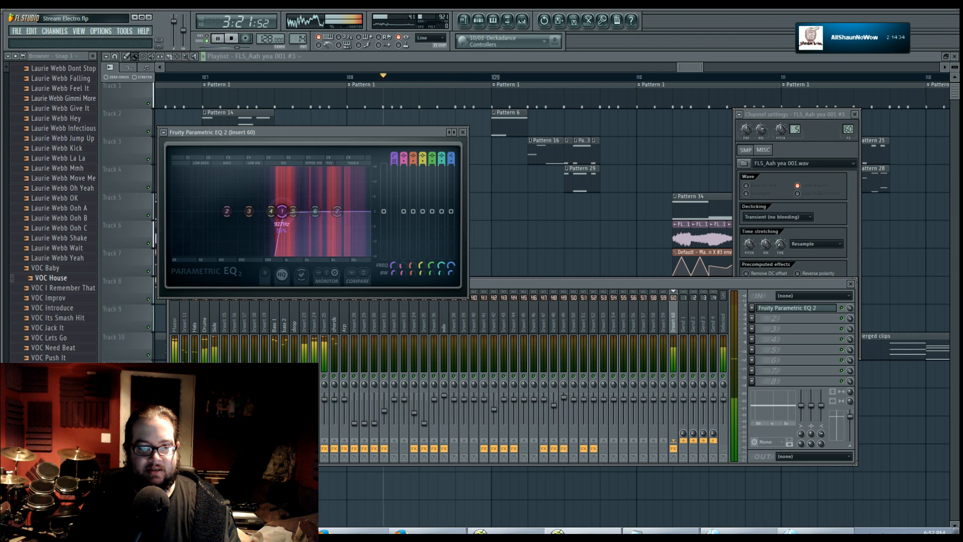
drag(282, 211, 249, 211)
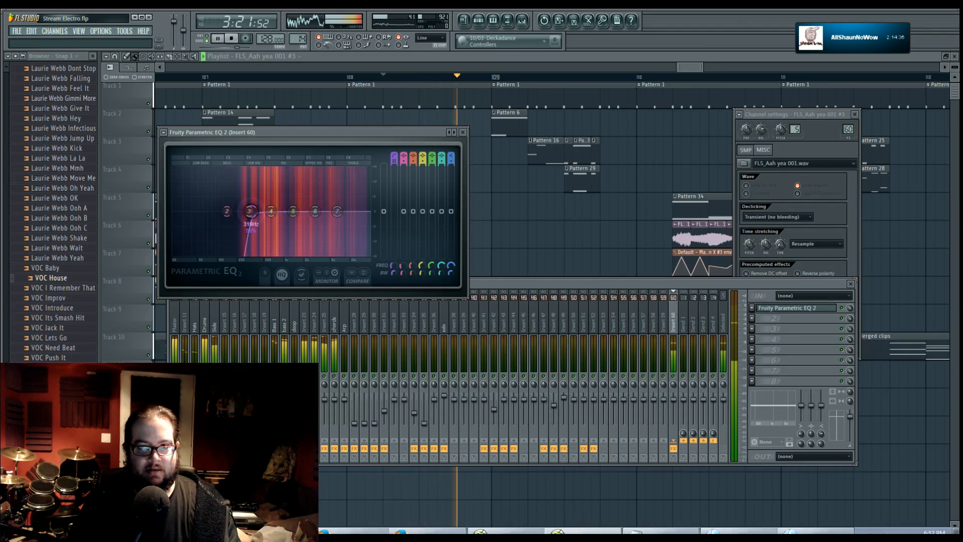
click(825, 155)
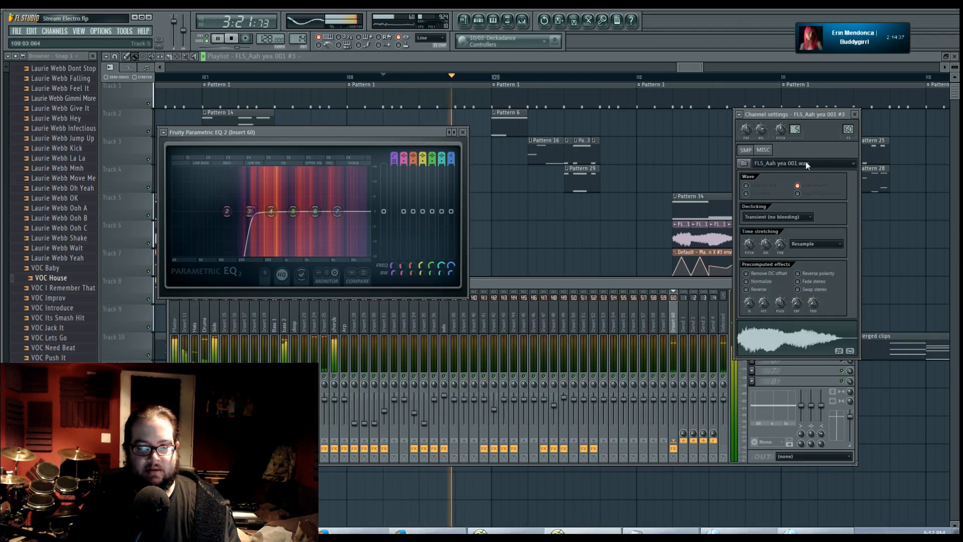
key(space)
right_click(531, 237)
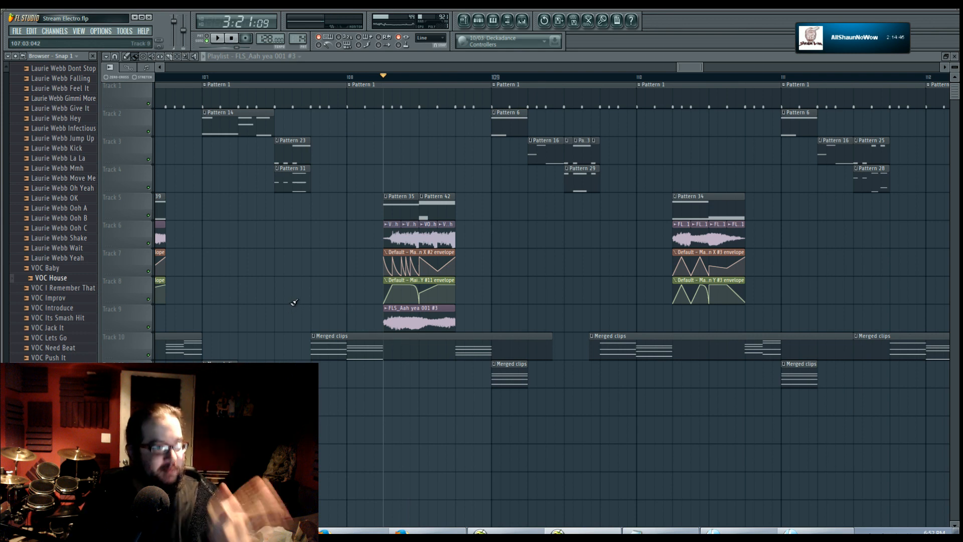
Step: Audition more VOC samples in the Vocals pack, including VOC Improv, VOC I Remember That, VOC Baby, VOC Push It and VOC Need Beat
click(76, 297)
click(76, 288)
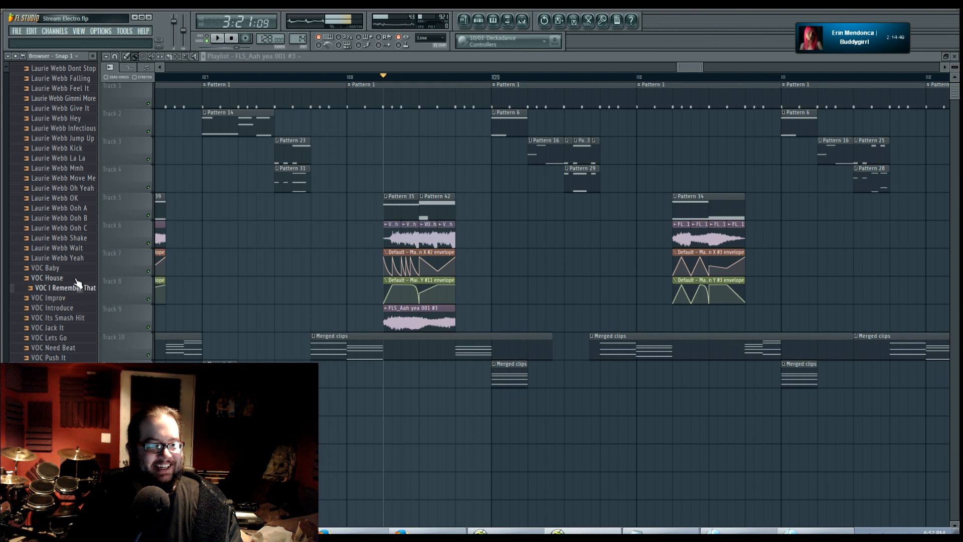
click(76, 269)
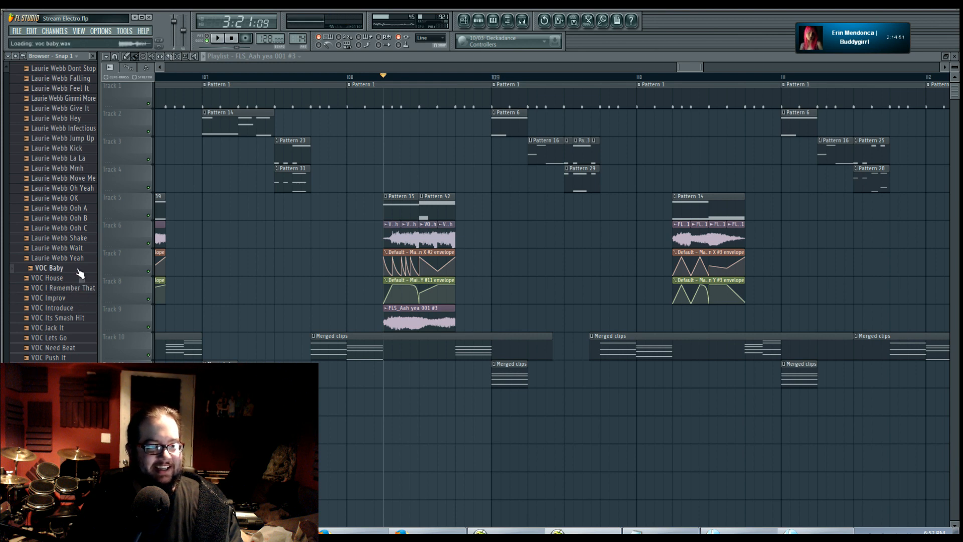
click(70, 367)
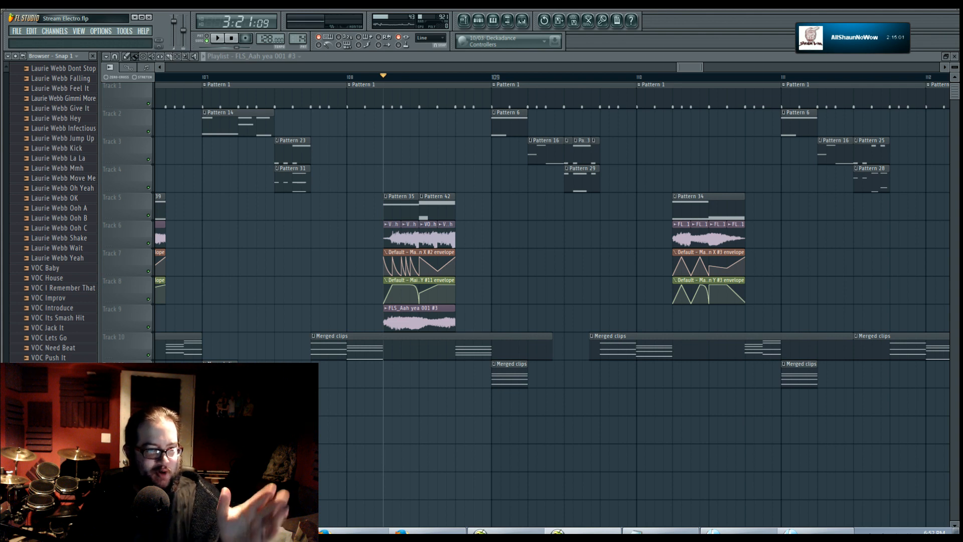
click(52, 358)
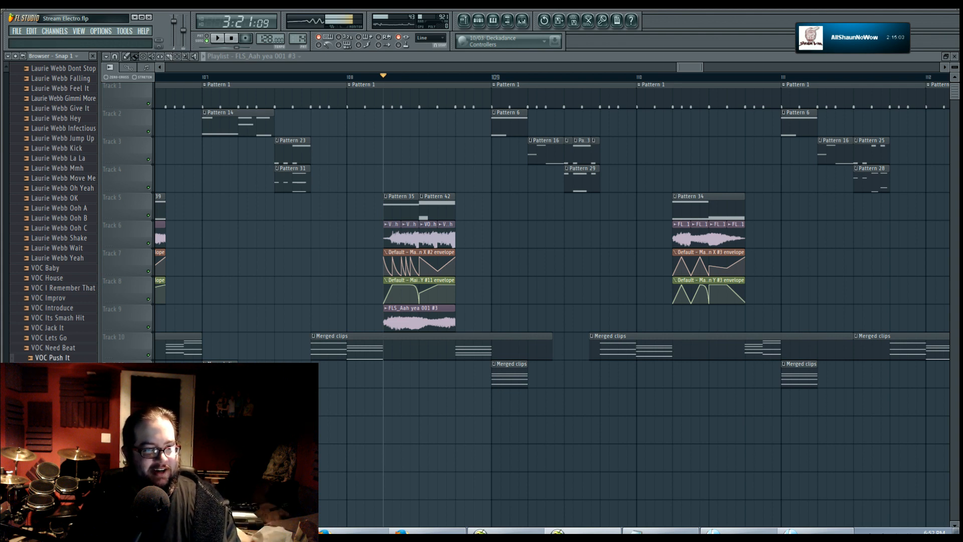
click(83, 359)
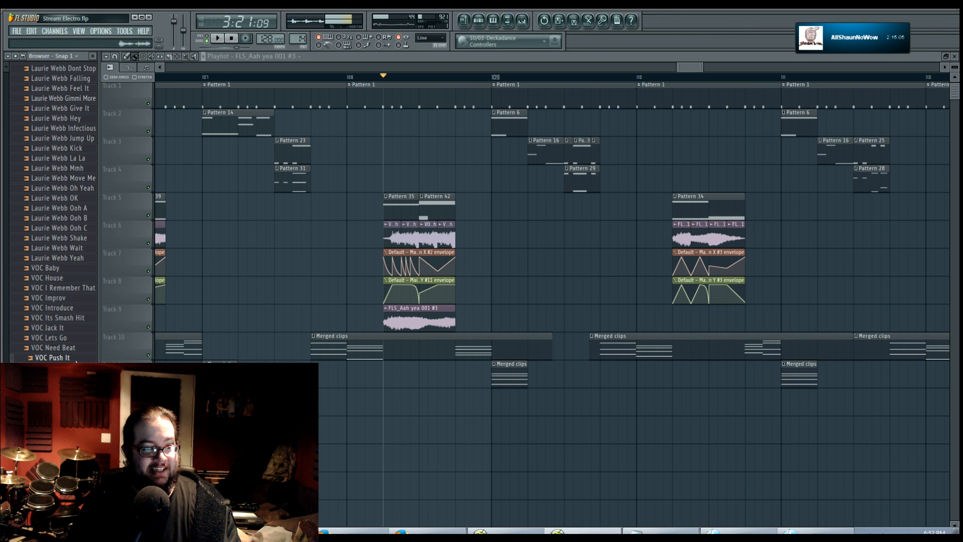
click(79, 348)
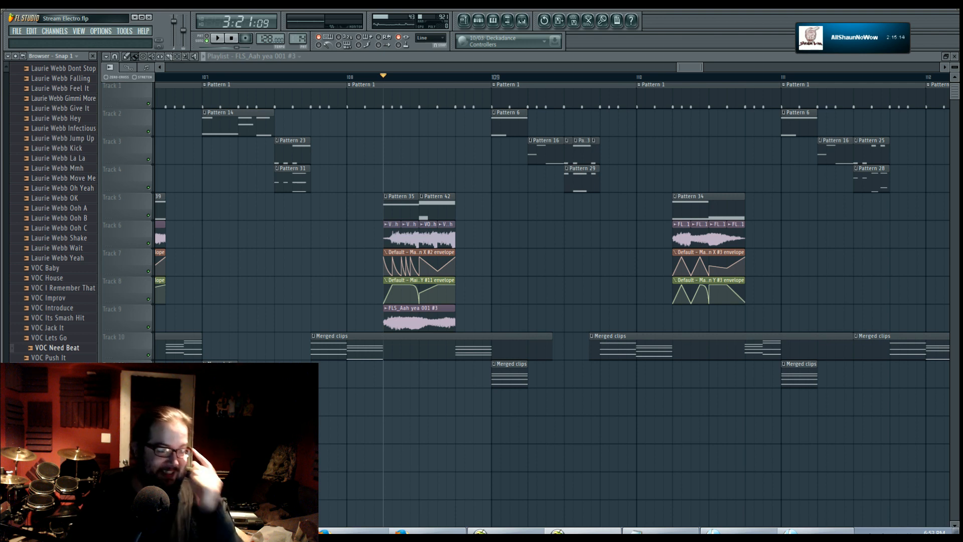
click(70, 377)
click(71, 387)
click(71, 397)
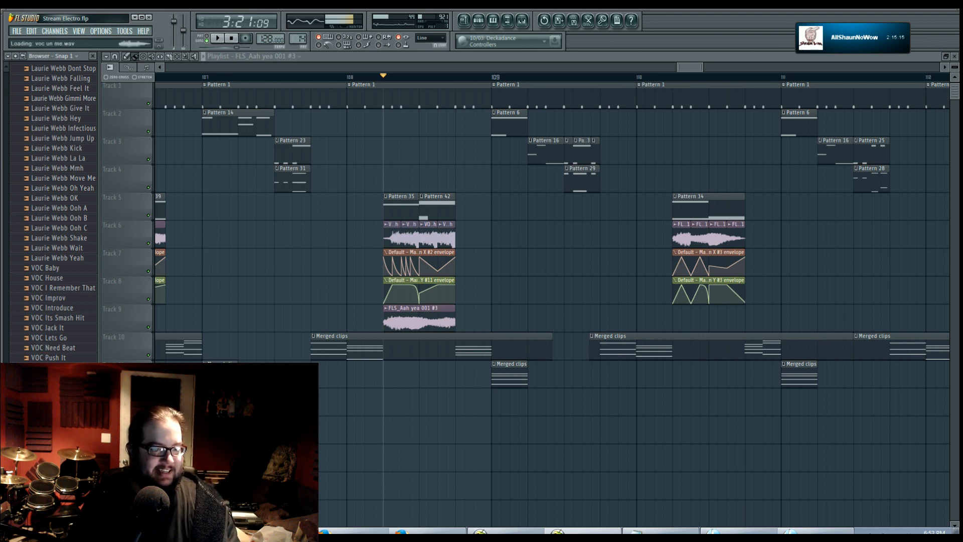
Step: Find the Vocals folder in the Legacy pack and audition samples including VOC_138InProgress, VOC_Infectious and VOC_ThatsRight
scroll(55, 211, up, 15)
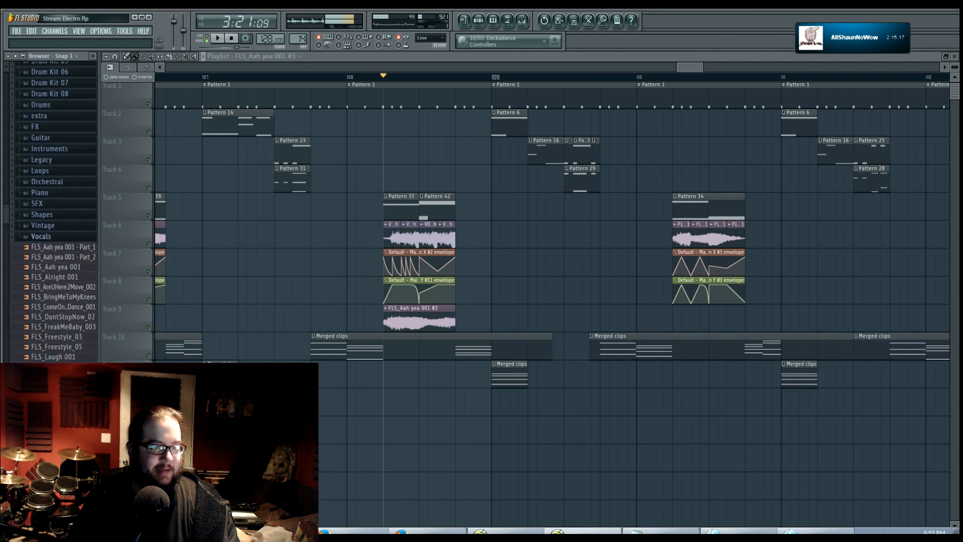
scroll(55, 271, up, 10)
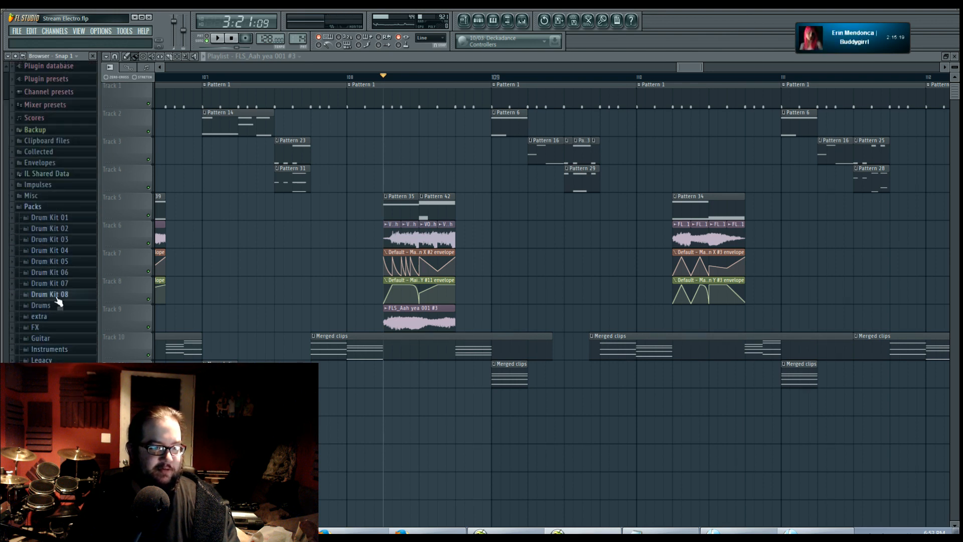
click(64, 360)
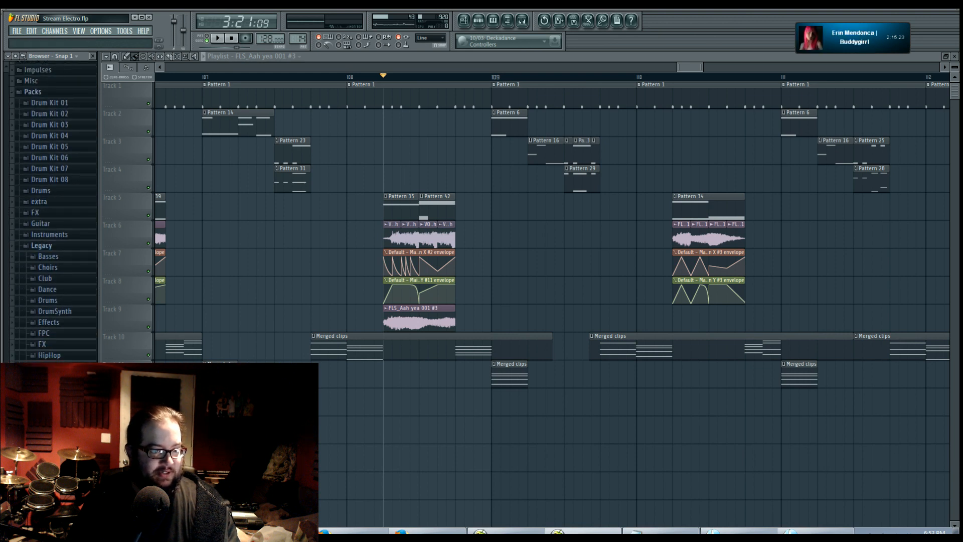
click(64, 443)
click(74, 329)
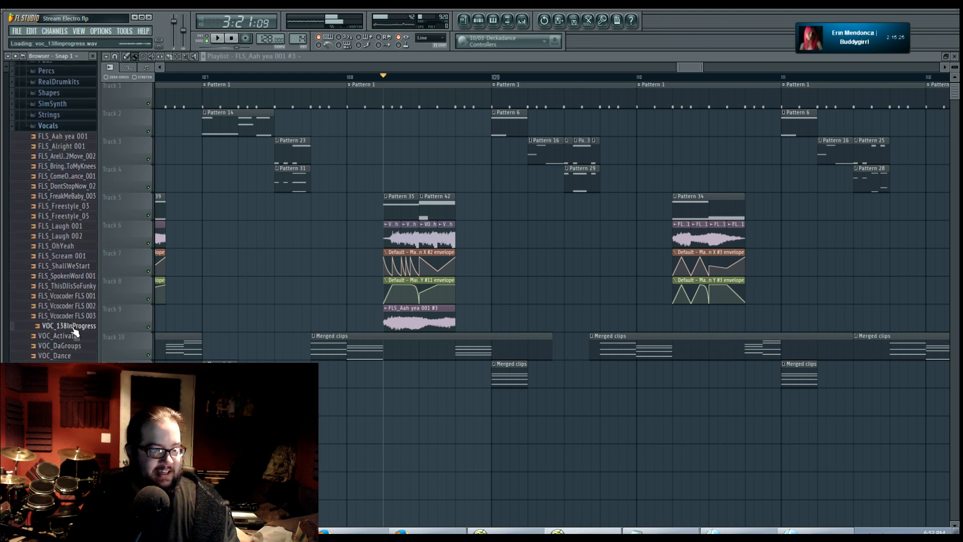
click(65, 405)
click(65, 396)
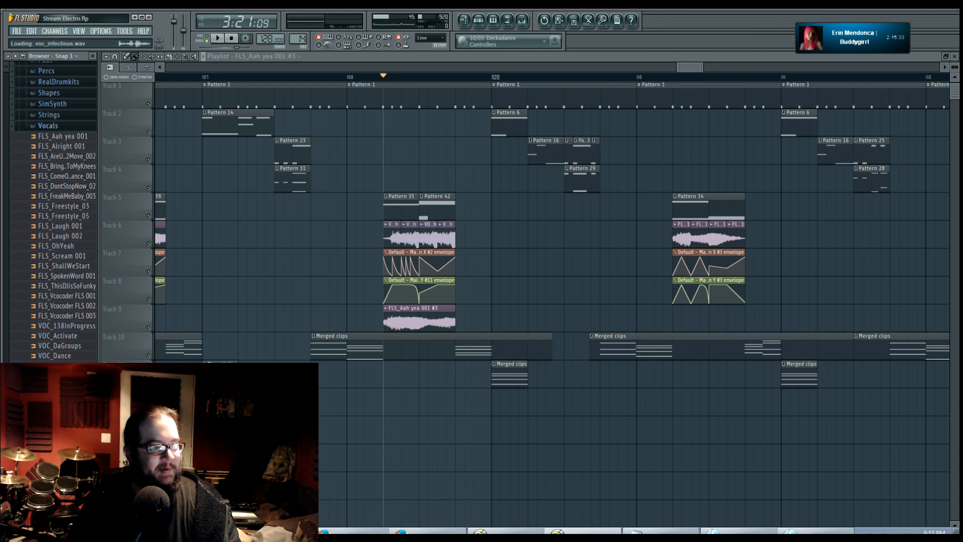
click(61, 406)
click(61, 415)
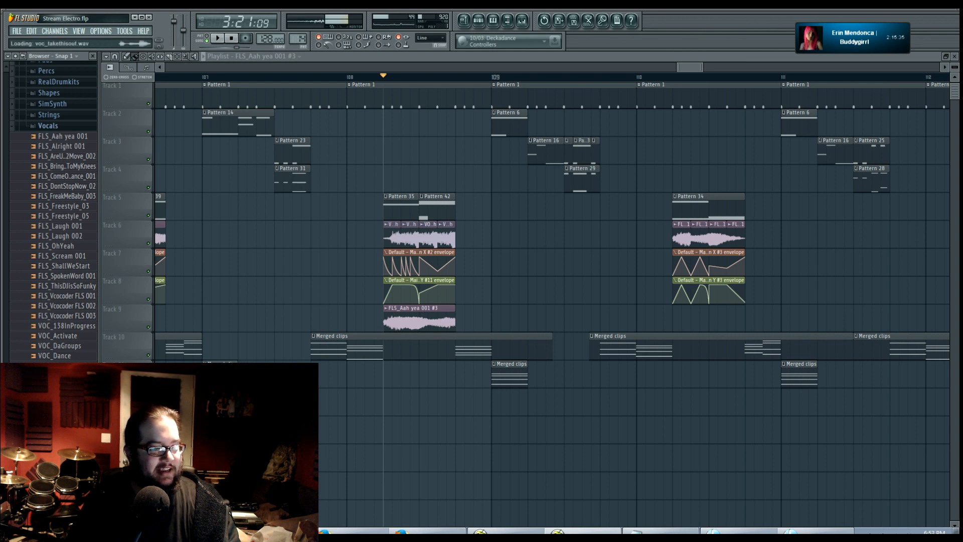
click(61, 426)
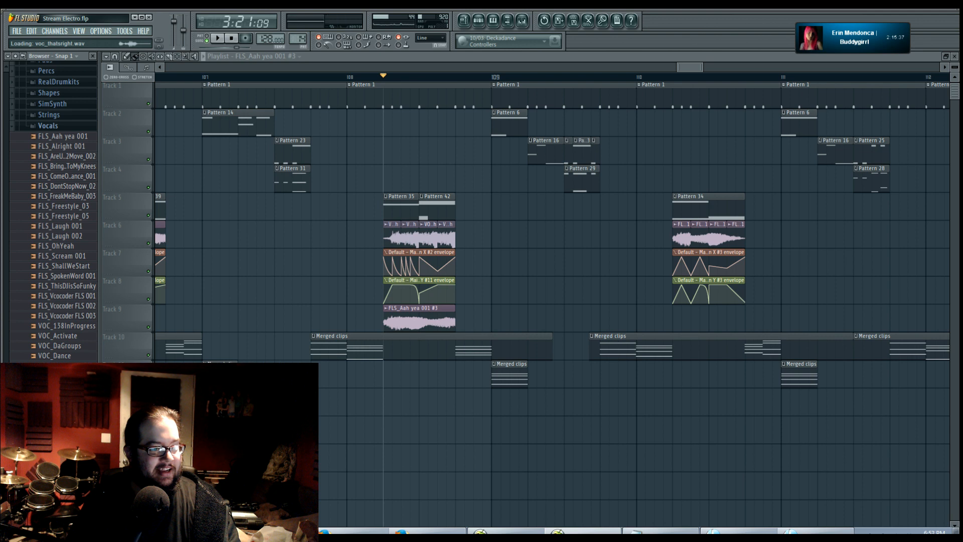
Step: Audition further VOC samples in the Legacy Vocals folder, including VOC_Infectious and VOC_DivisionPlusMasterBeat
click(61, 396)
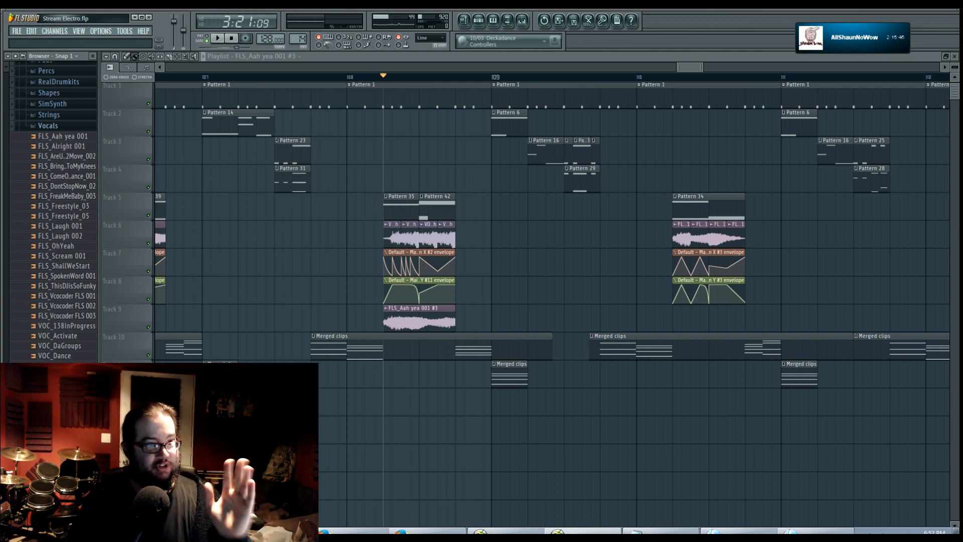
click(65, 466)
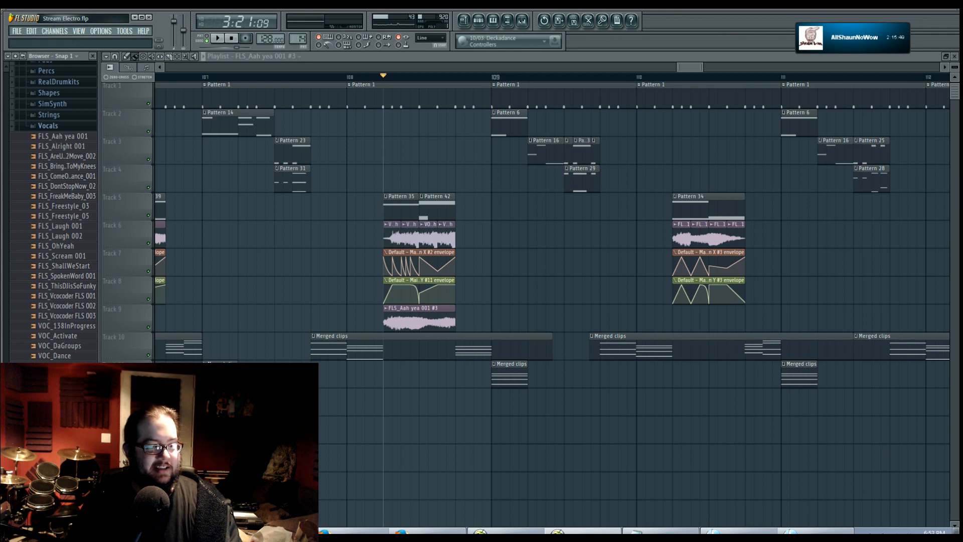
click(65, 375)
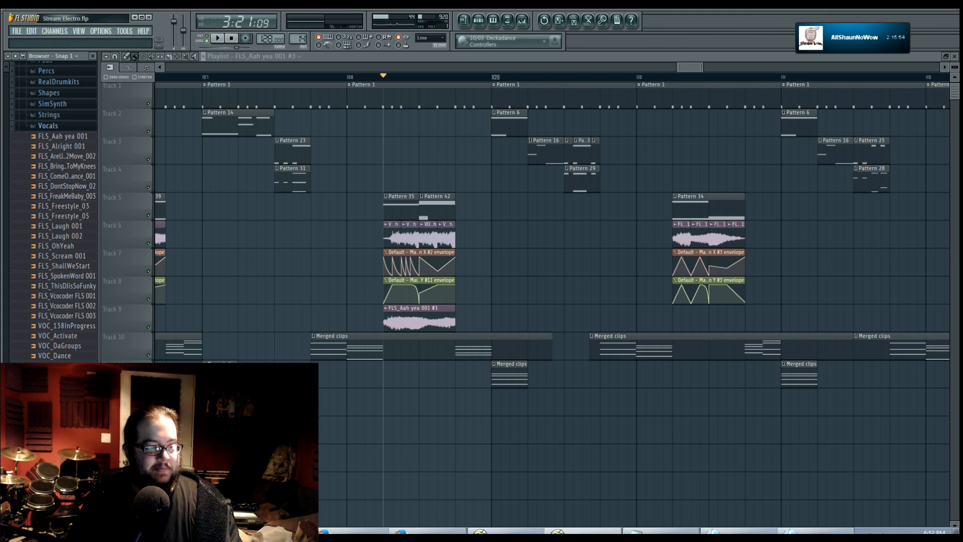
click(75, 386)
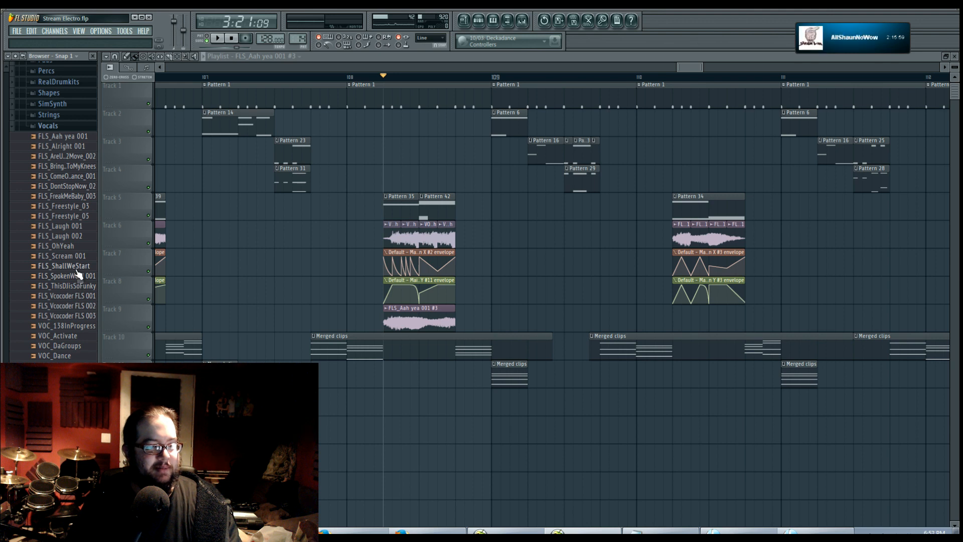
click(62, 366)
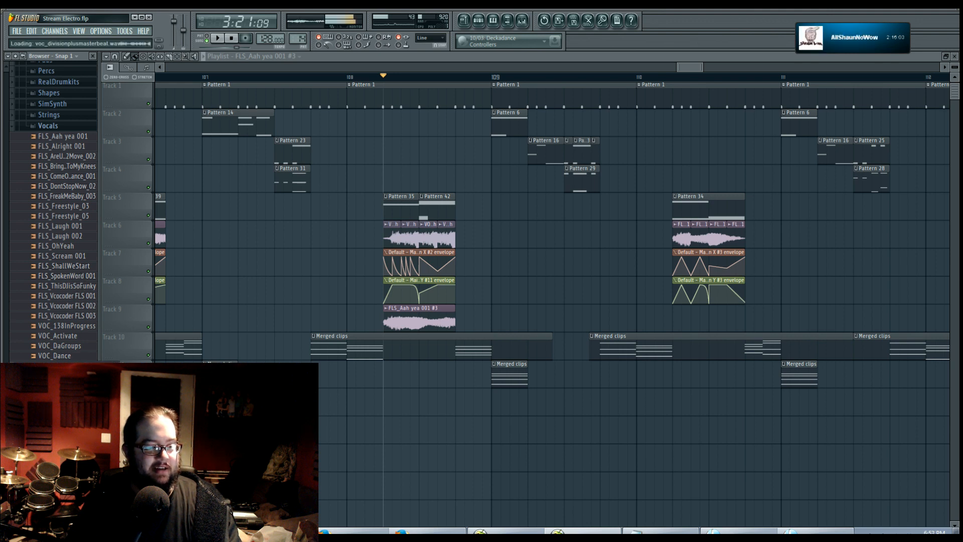
Step: Audition VOC_Activate and FLS vocals including FLS_Freestyle_03, FLS_FreakMeBaby_003, FLS_ShallWeStart and FLS_SpokenWord 001
click(81, 336)
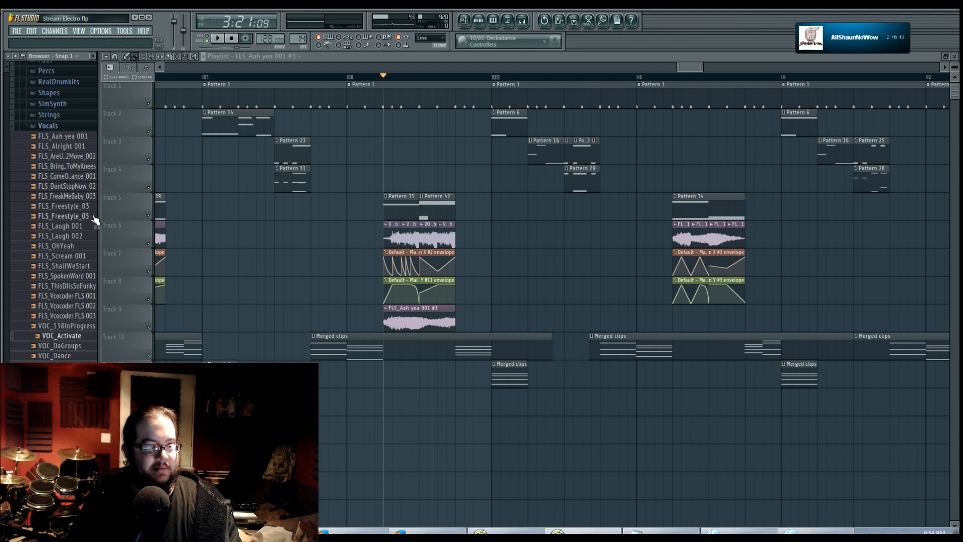
click(81, 206)
click(81, 197)
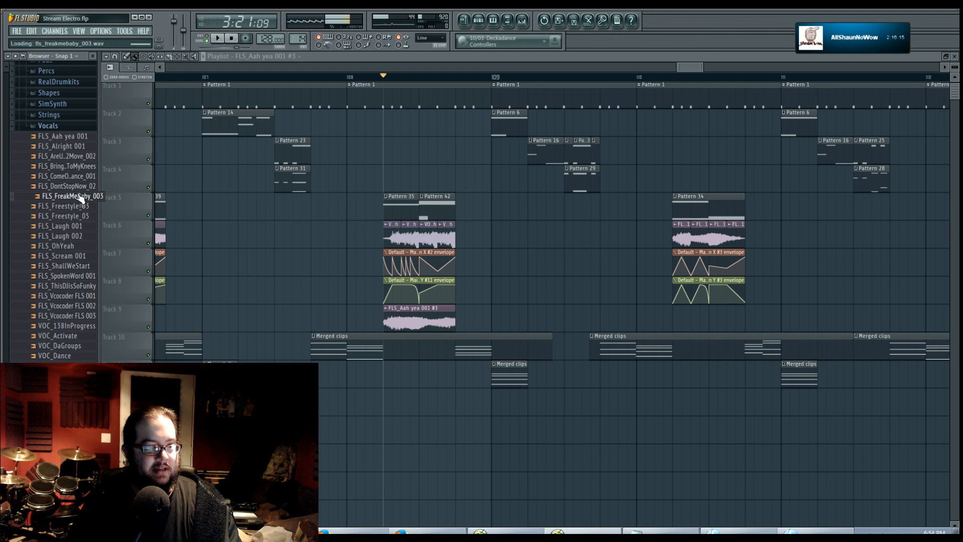
click(74, 257)
click(88, 266)
click(79, 279)
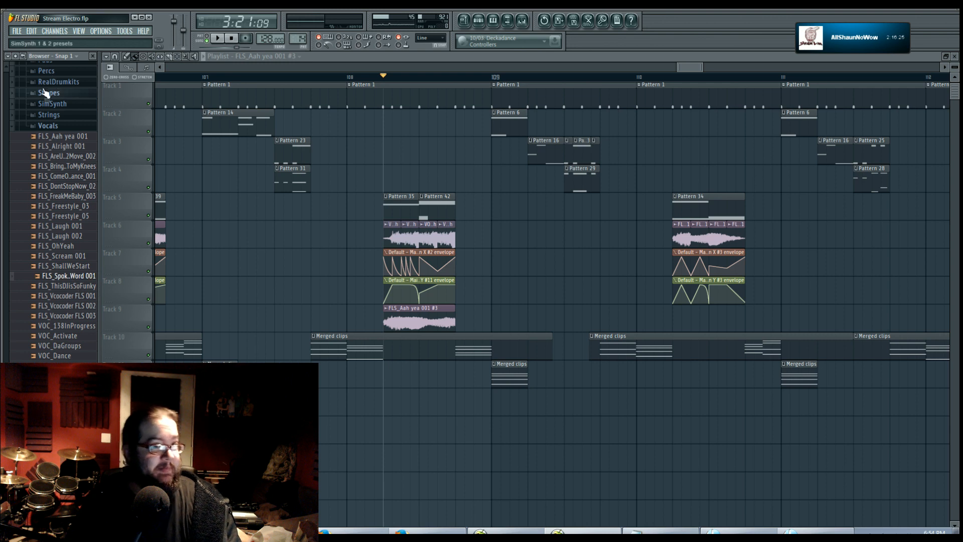
scroll(61, 146, up, 10)
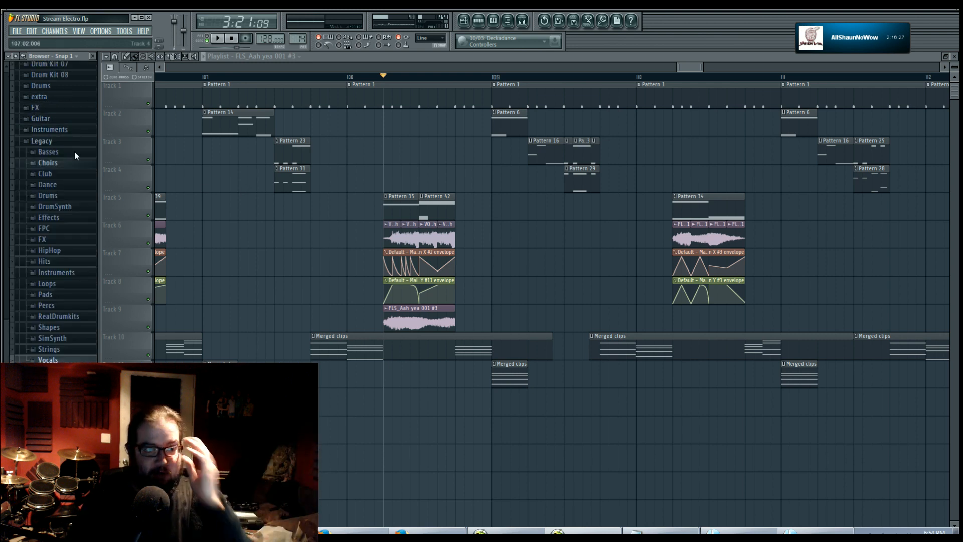
Step: Look through the Misc folder's Used by demo projects list in the browser, widening the browser to read the folder names
click(28, 206)
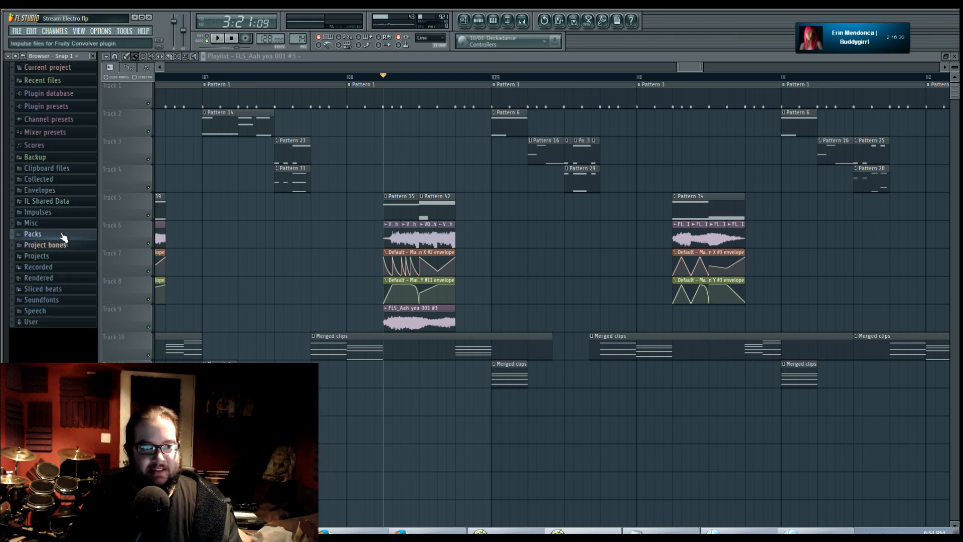
click(68, 224)
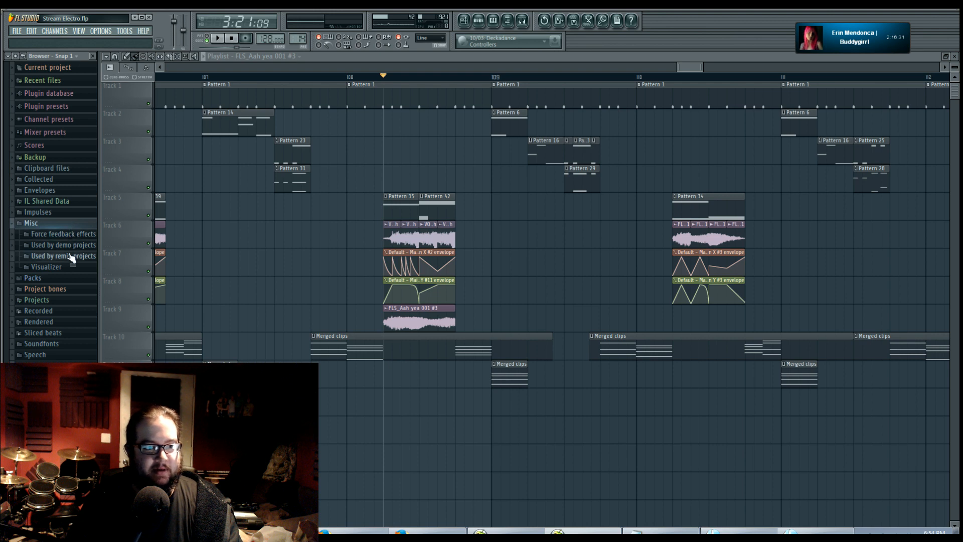
click(74, 246)
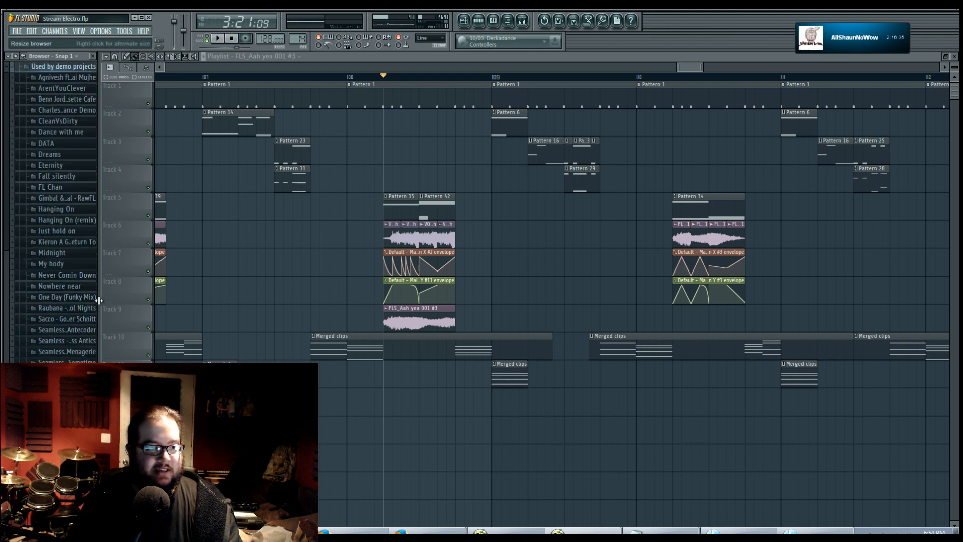
drag(111, 299, 119, 301)
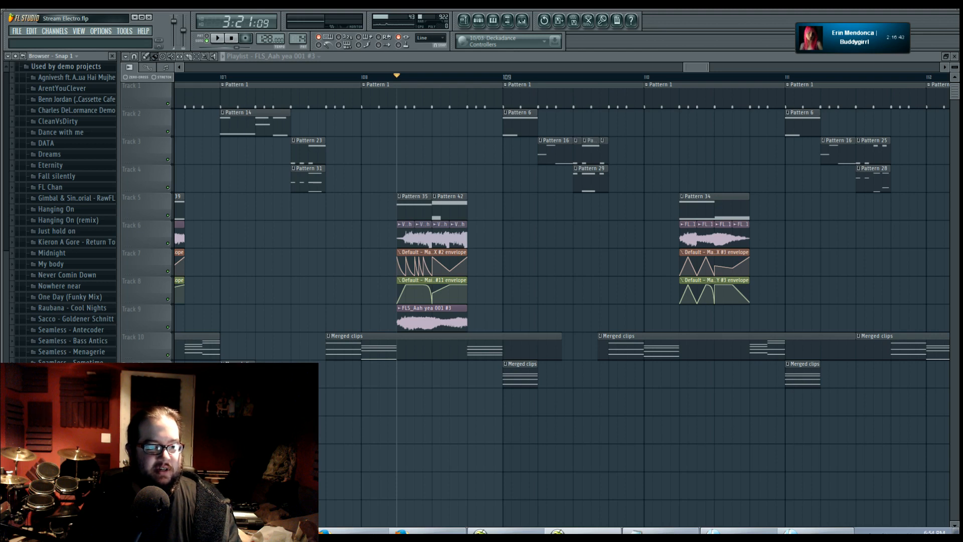
scroll(60, 211, up, 5)
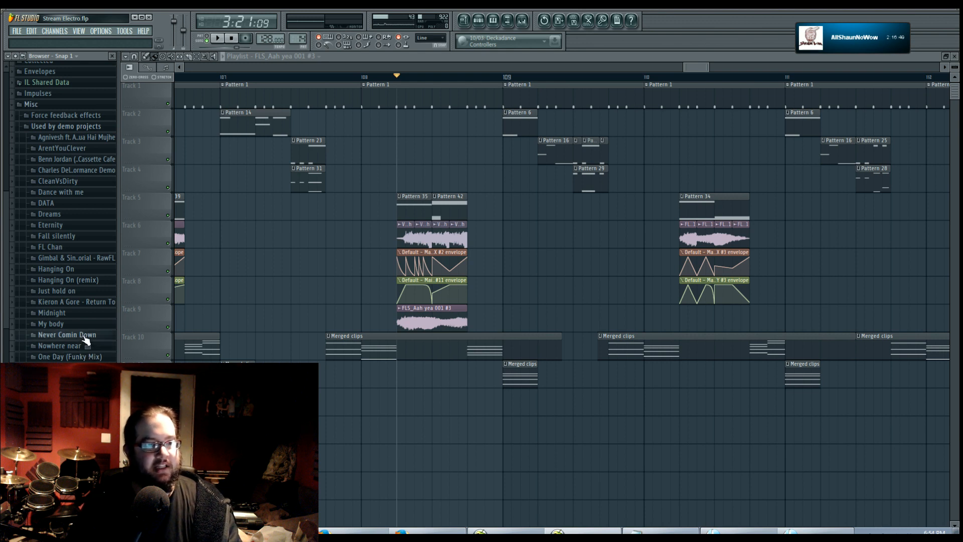
click(78, 126)
click(75, 223)
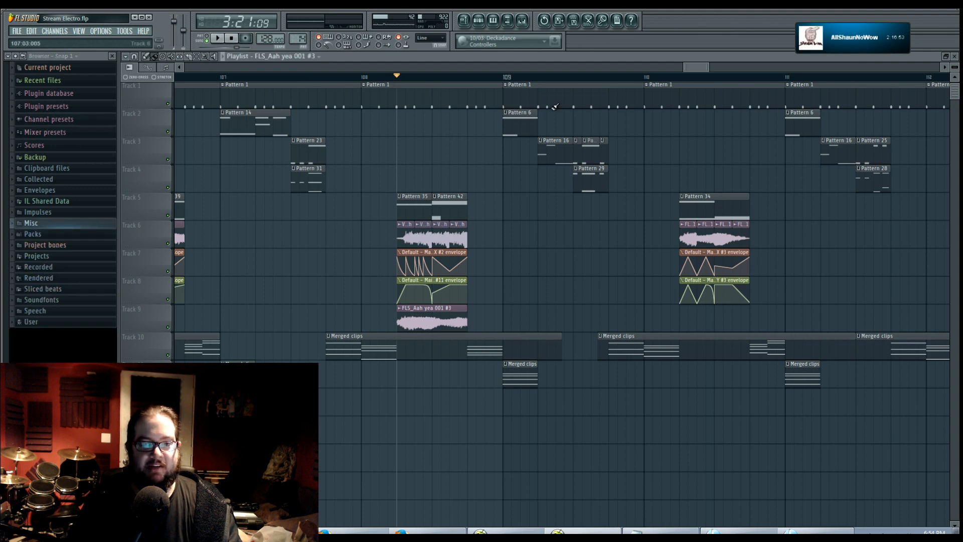
Step: Play back the arrangement from just before bar 109 to bar 112
key(space)
drag(523, 248, 463, 247)
key(space)
scroll(437, 91, down, 2)
key(space)
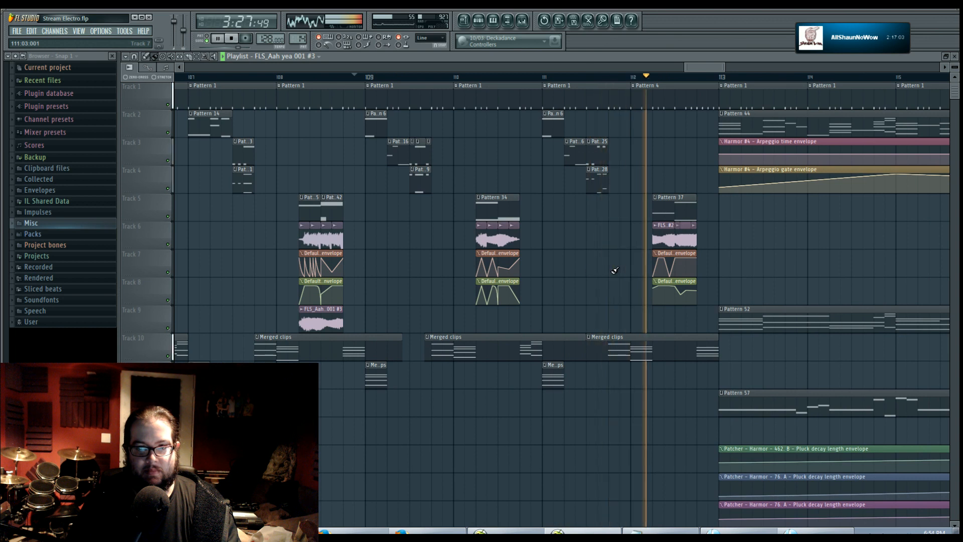
key(space)
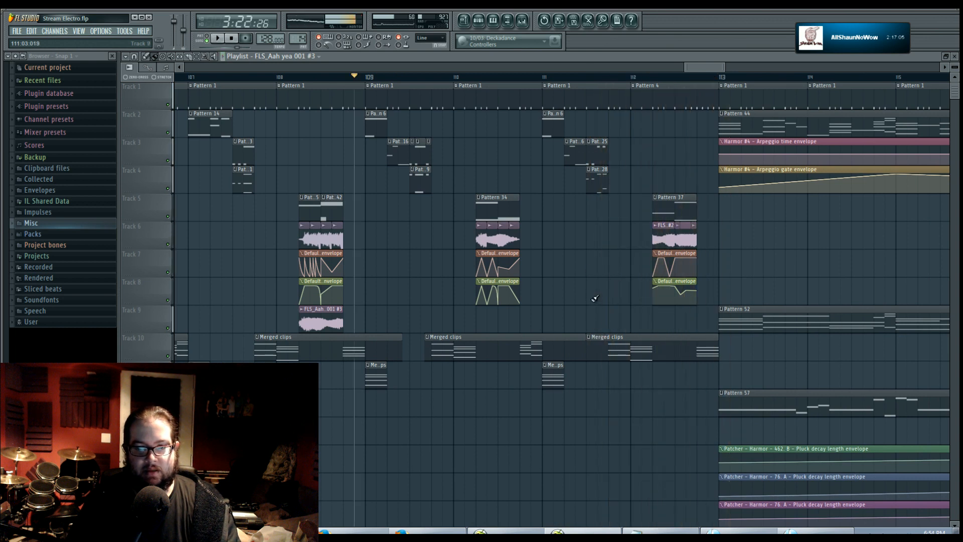
Step: Make the Merged clips pattern at bar 111 beat 3 unique and trim the start of its A5-C5-F4 chord to half length
right_click(589, 343)
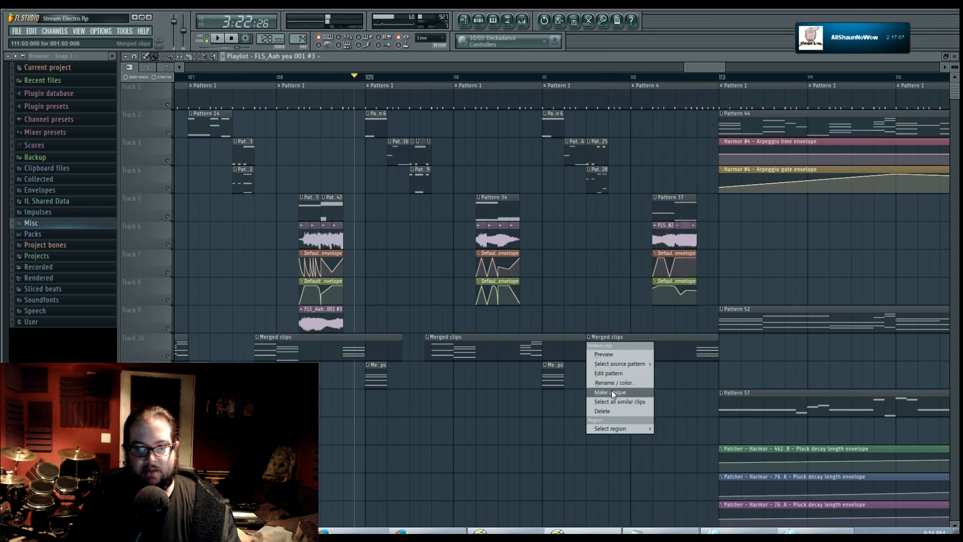
click(612, 392)
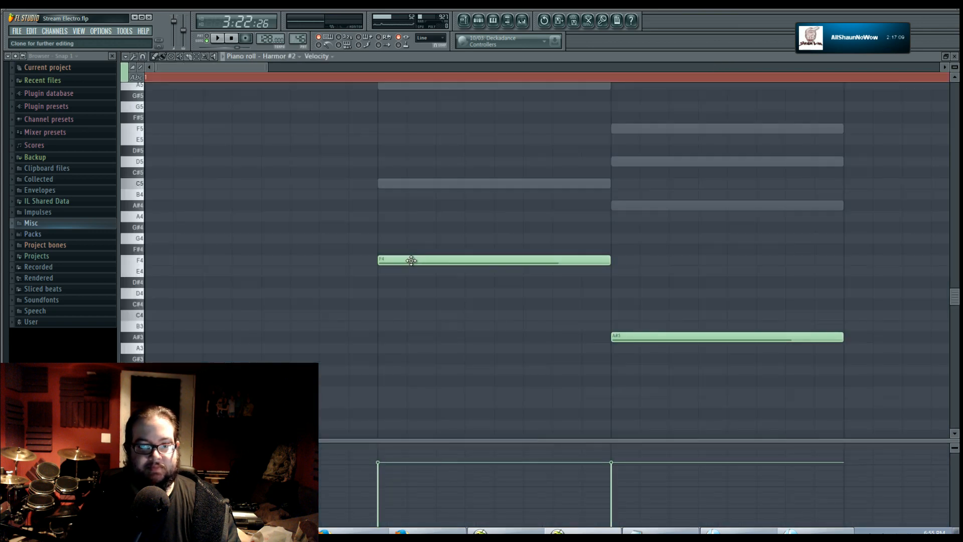
scroll(419, 271, up, 3)
double_click(434, 216)
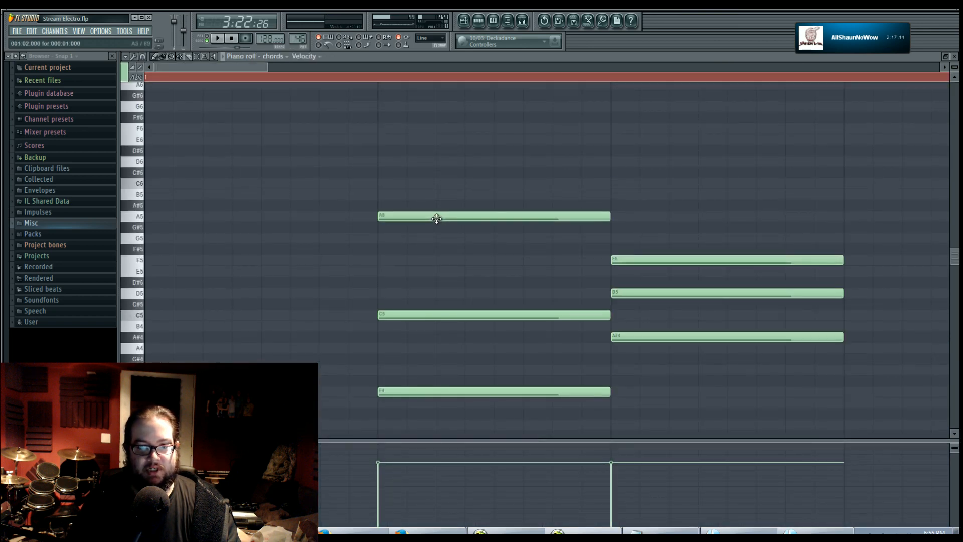
scroll(434, 216, down, 2)
drag(359, 112, 452, 392)
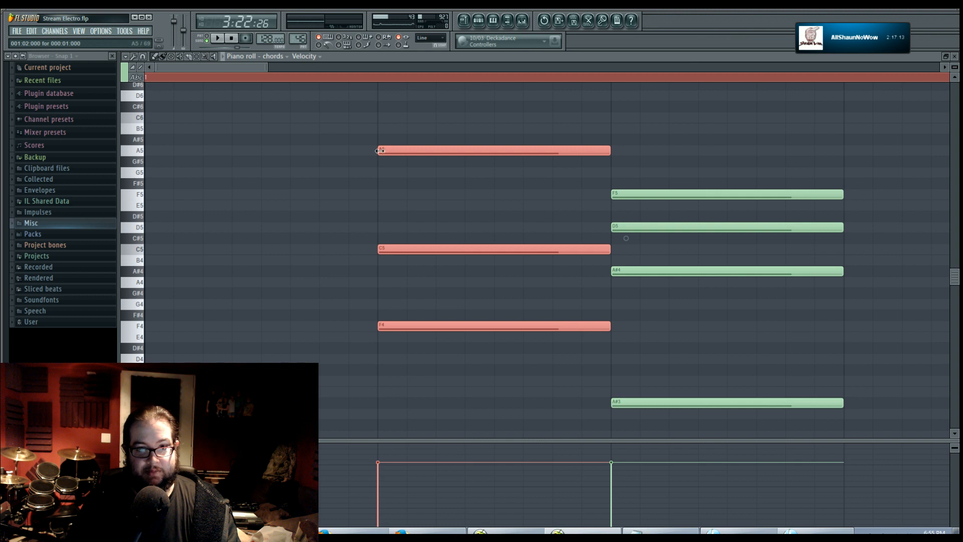
drag(380, 151, 493, 163)
Step: Shift the Harmor #2 F4 note to start with the shortened chord and trim its end to where A#3 begins
double_click(460, 330)
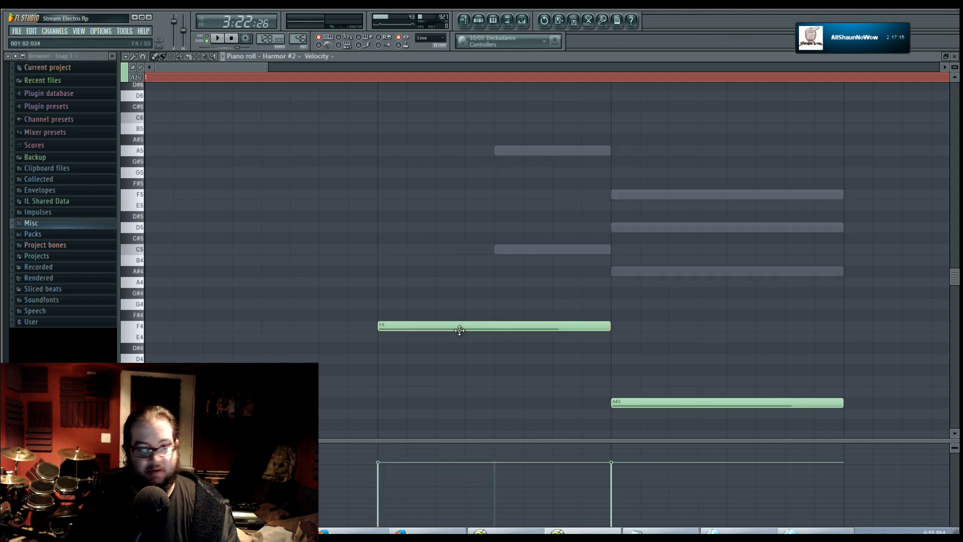
drag(461, 328, 577, 326)
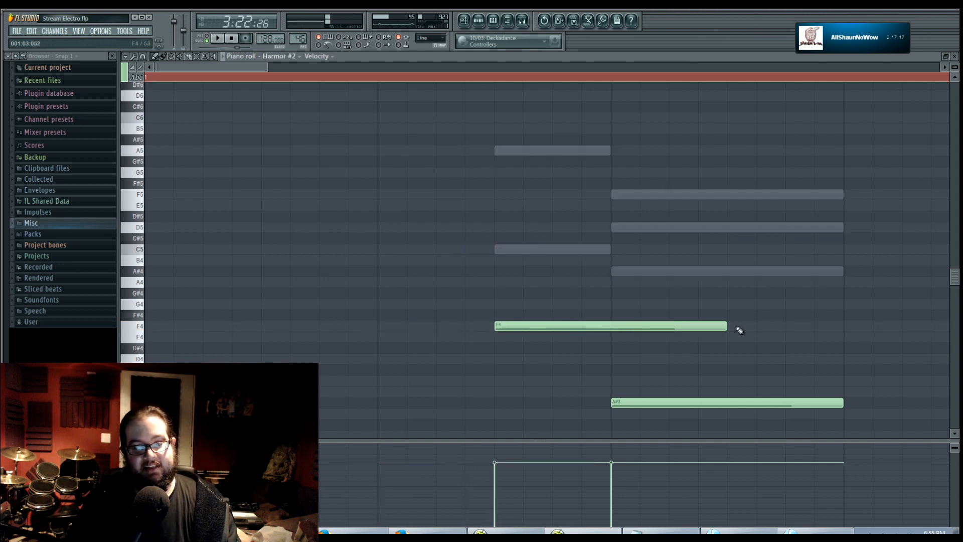
drag(726, 327, 616, 338)
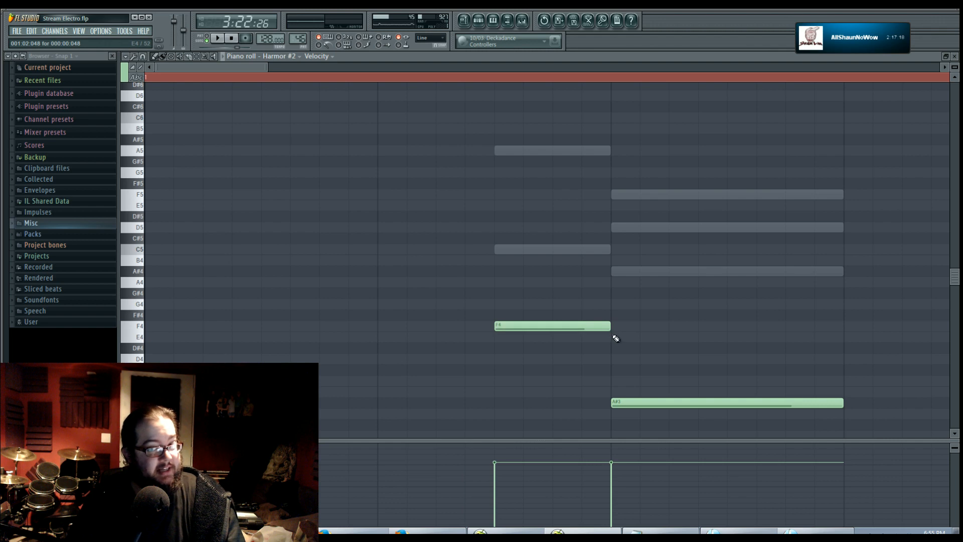
Step: Slice the Pattern 25 and Pattern 28 playlist clips in half and duplicate their second halves directly after them
click(464, 21)
scroll(593, 217, up, 4)
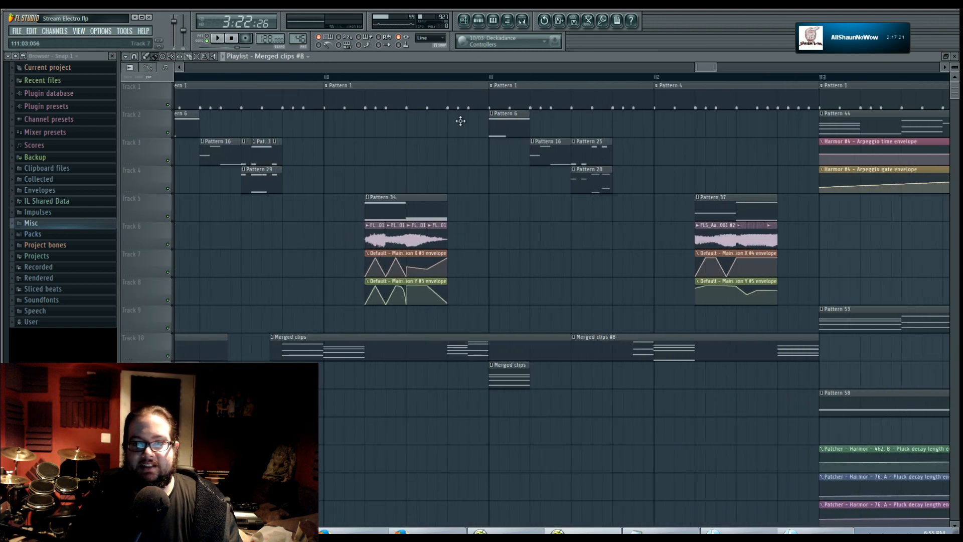
drag(598, 188, 598, 188)
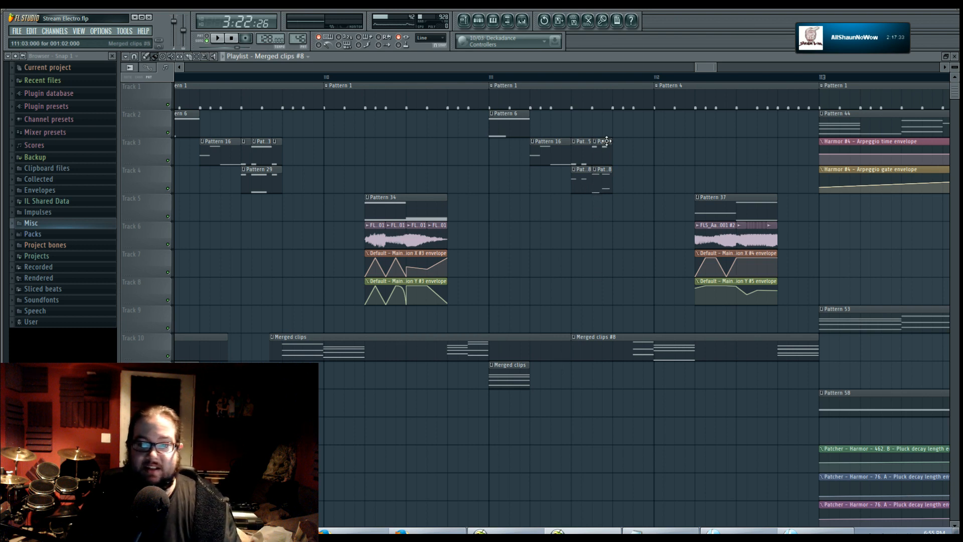
drag(594, 138, 627, 206)
key(ctrl+b)
click(585, 261)
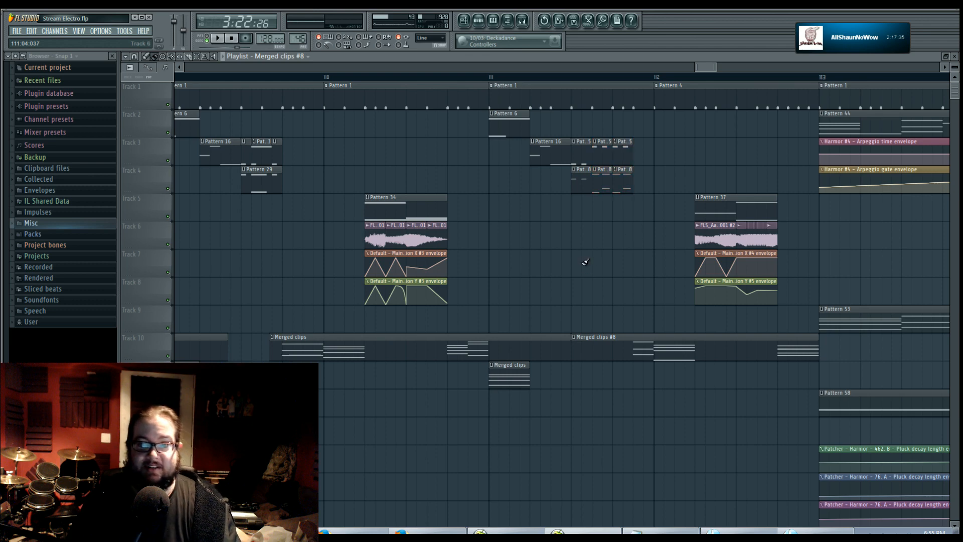
click(478, 23)
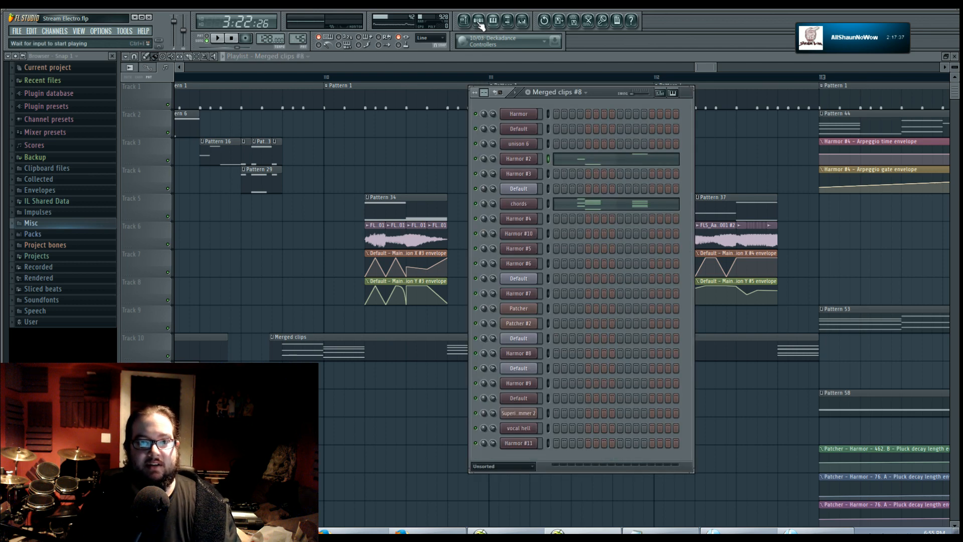
click(479, 23)
right_click(295, 40)
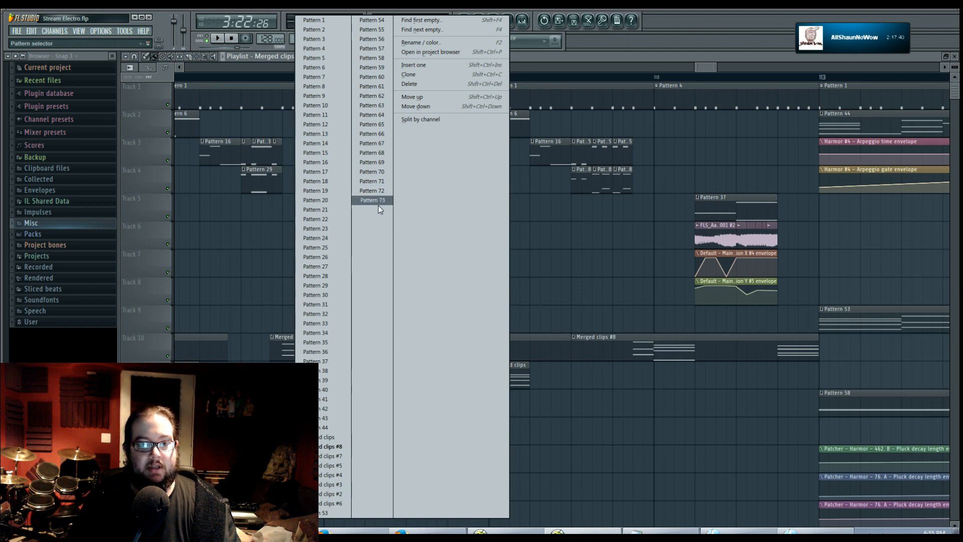
click(563, 211)
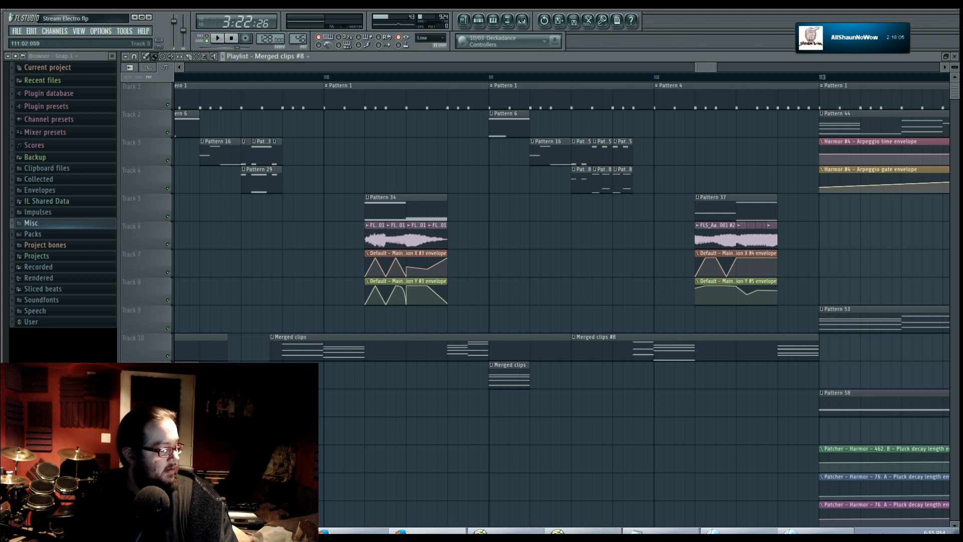
Step: Play back the playlist from bar 111 to hear the duplicated clips
click(493, 79)
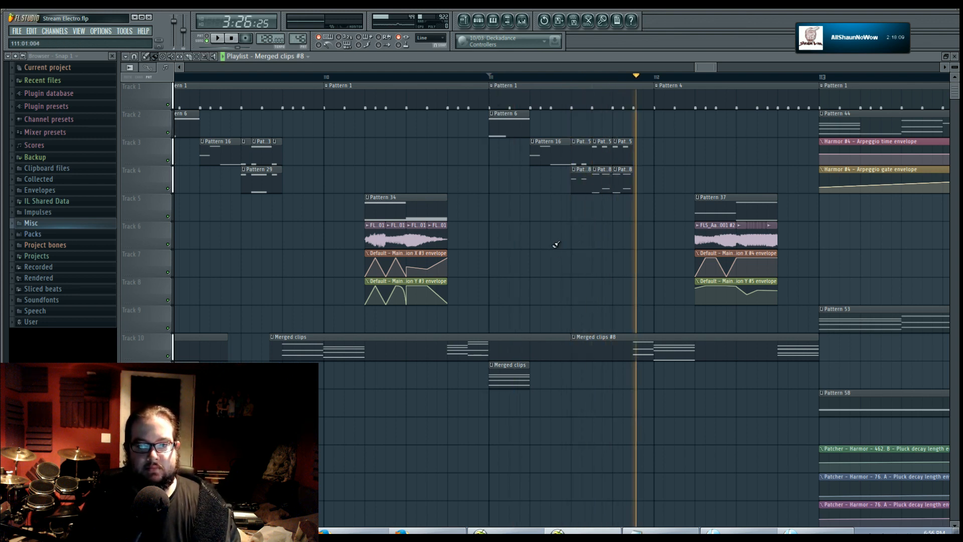
key(space)
key(space)
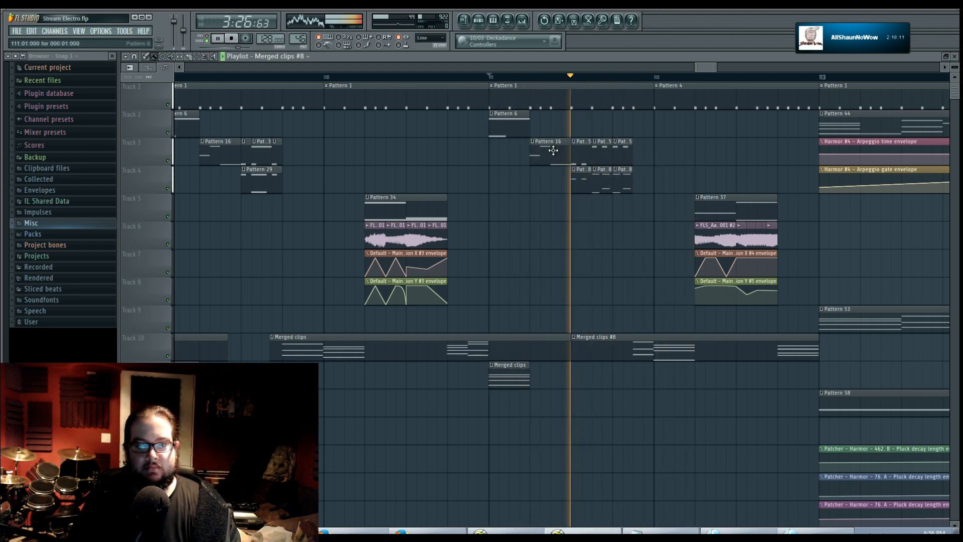
key(space)
Step: Make the Pattern 1 drum clip at bar 111 unique and play it back with its step sequence open
click(491, 85)
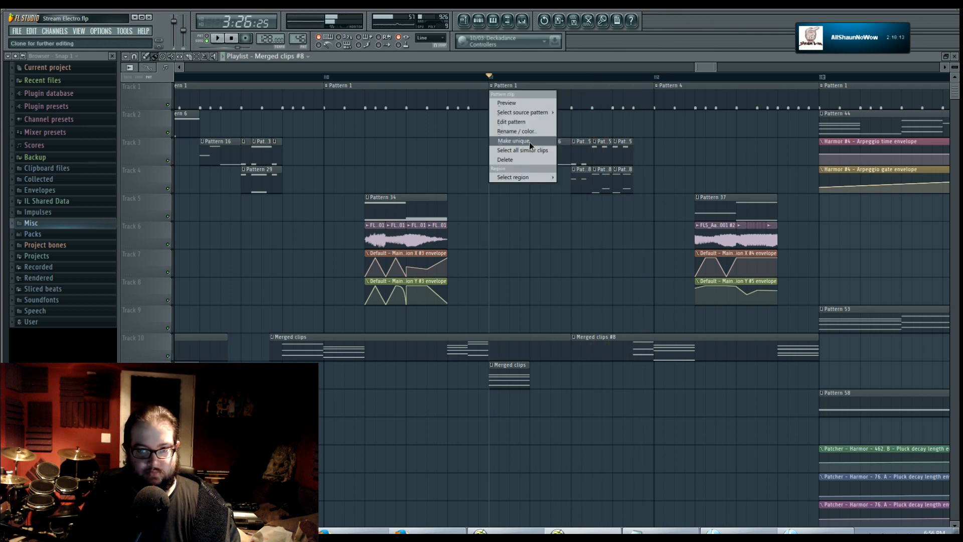
click(529, 142)
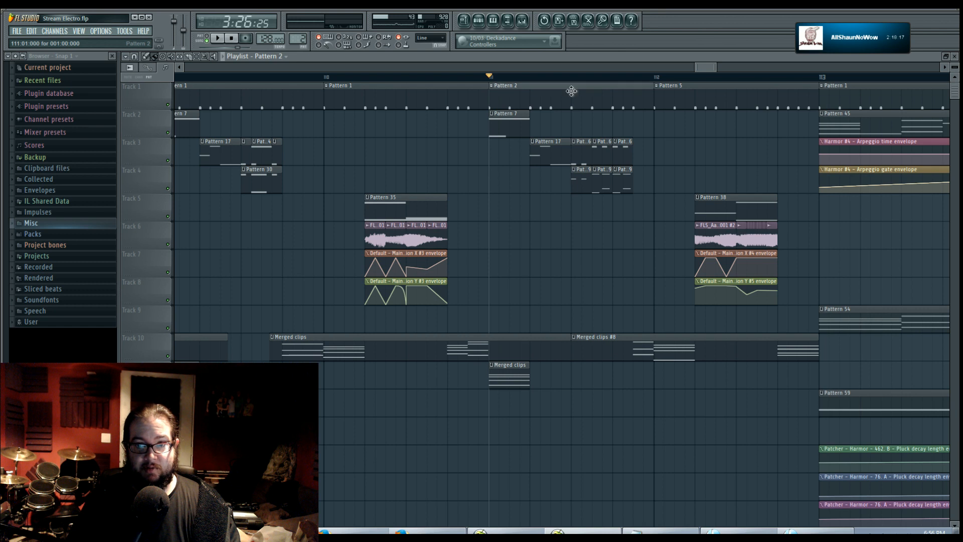
click(480, 21)
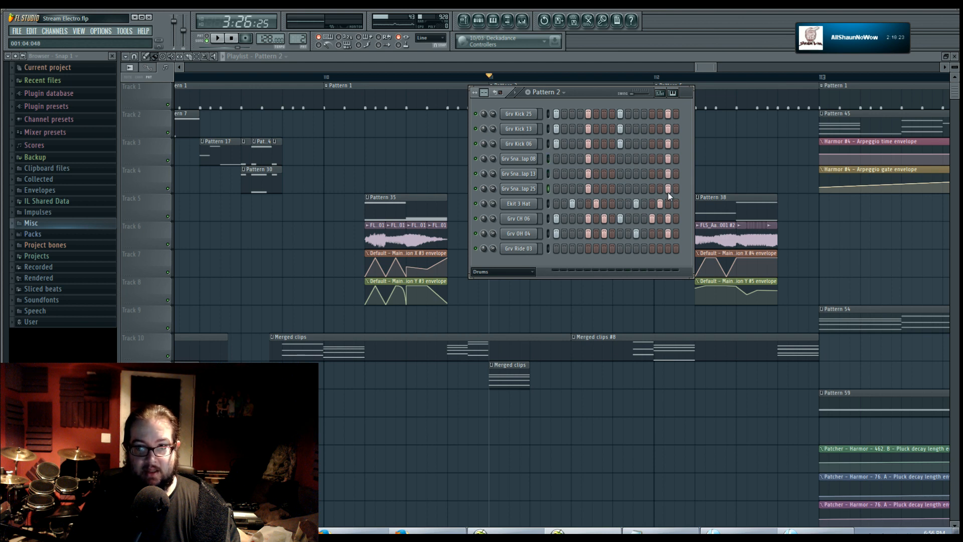
key(space)
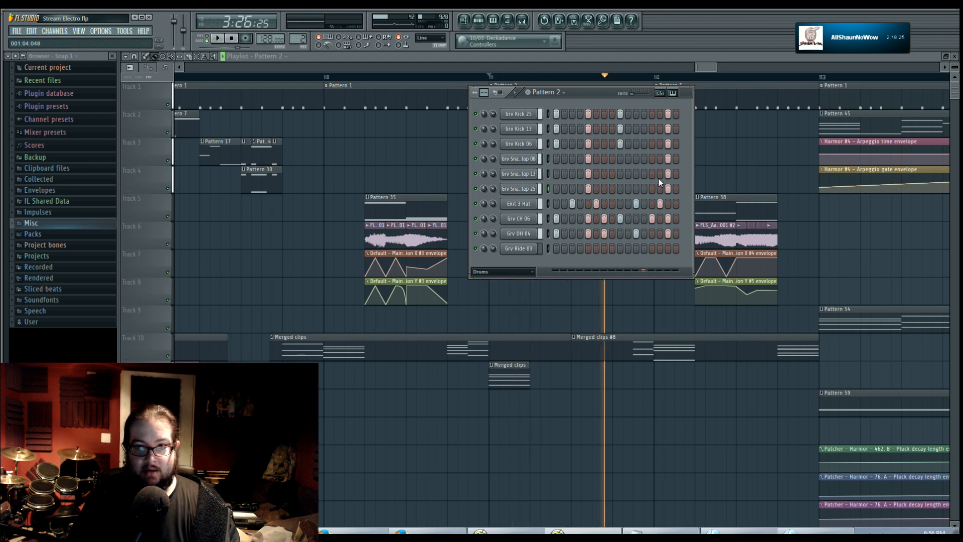
key(space)
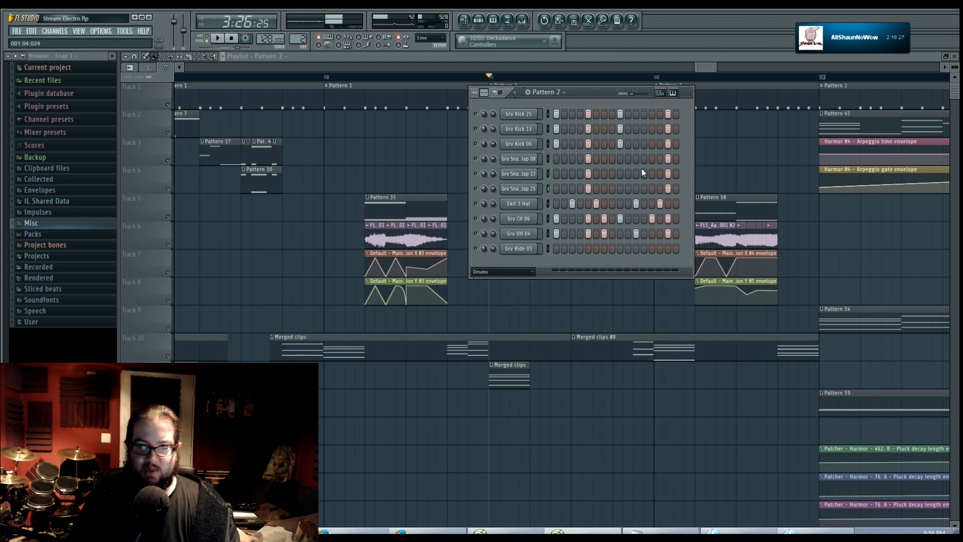
Step: Try the third hit of the three kick channels on step 10 instead of step 9 and play it back
click(630, 144)
key(space)
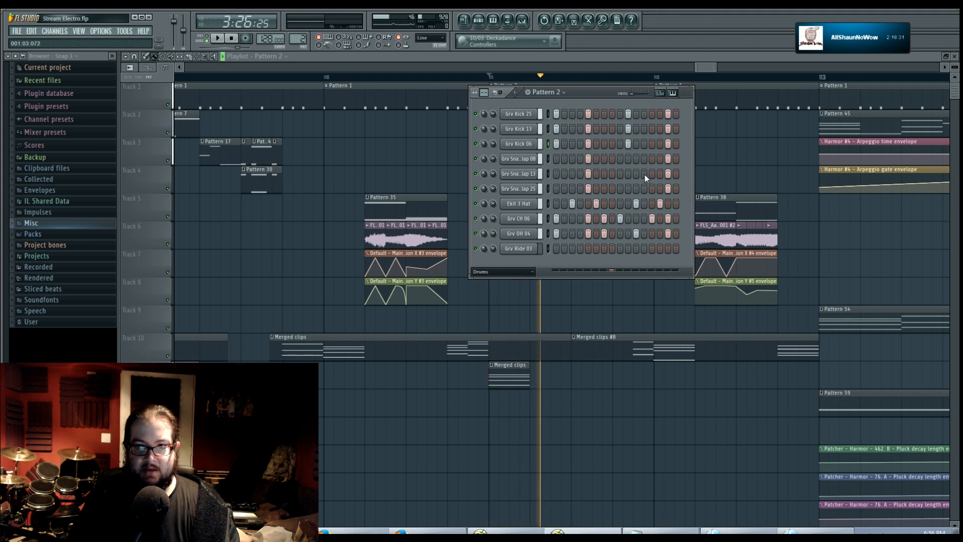
key(space)
Step: Move the second hit of the three snare channels from step 15 to step 13 and play the pattern back
click(651, 159)
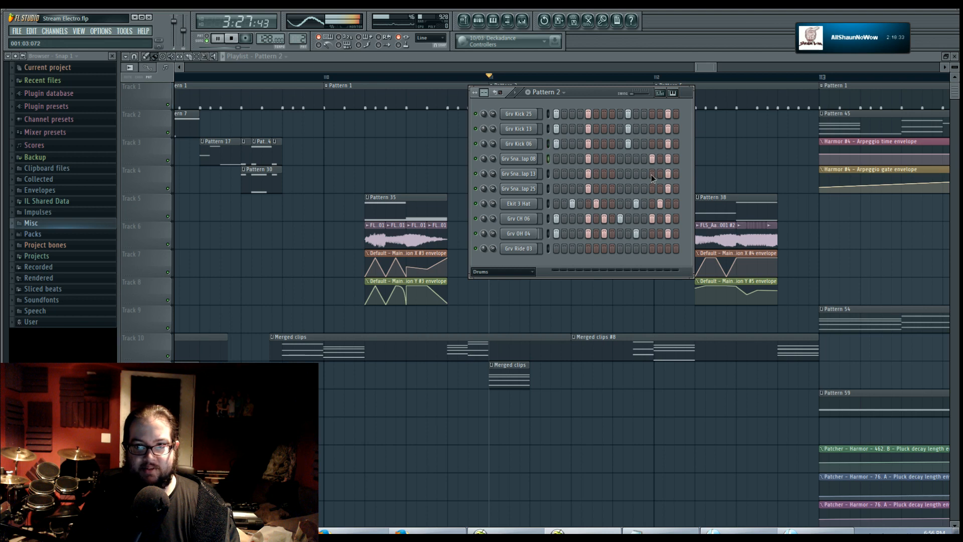
click(669, 188)
click(668, 159)
key(space)
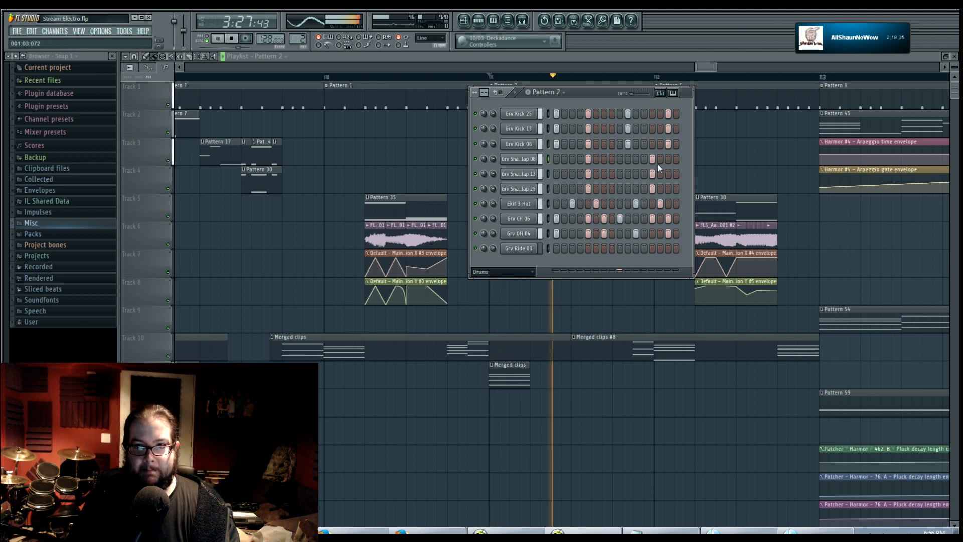
key(space)
Step: Replace the kick channels' hits on steps 10 and 15 with hits on steps 9 and 13, and play the result
right_click(627, 144)
right_click(627, 129)
right_click(627, 117)
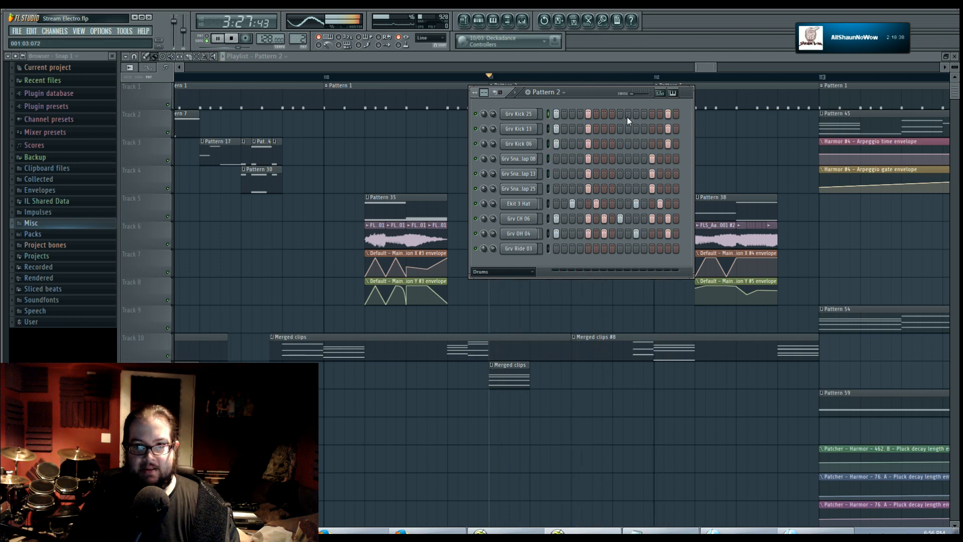
key(space)
right_click(652, 159)
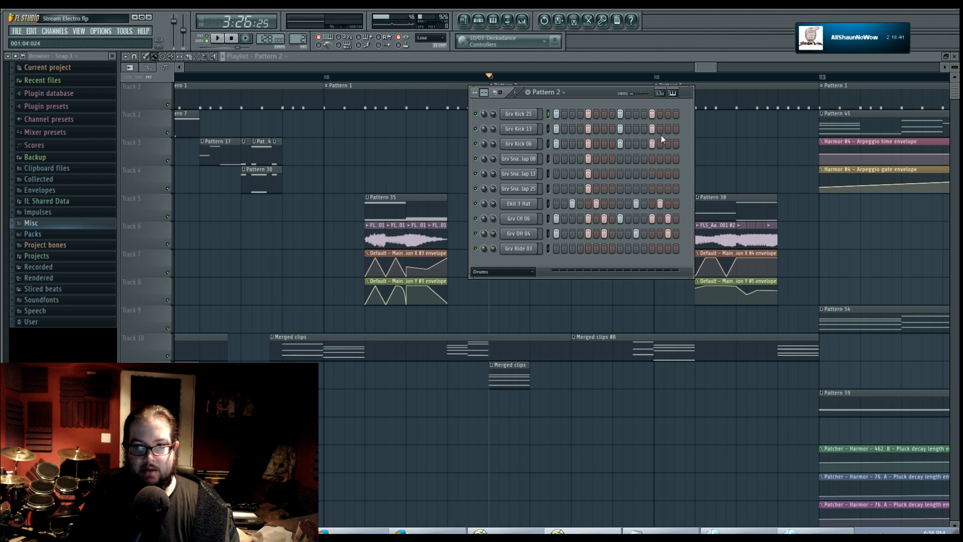
key(space)
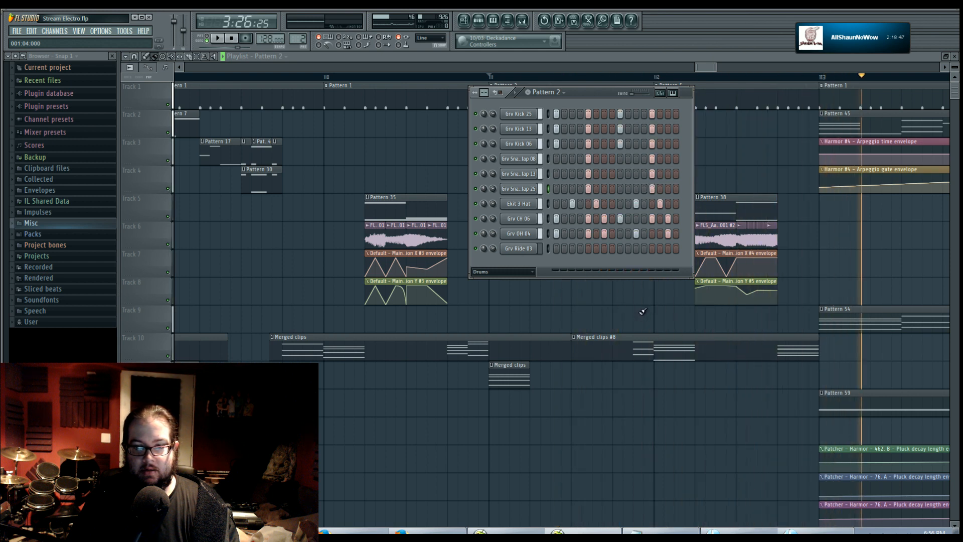
key(F6)
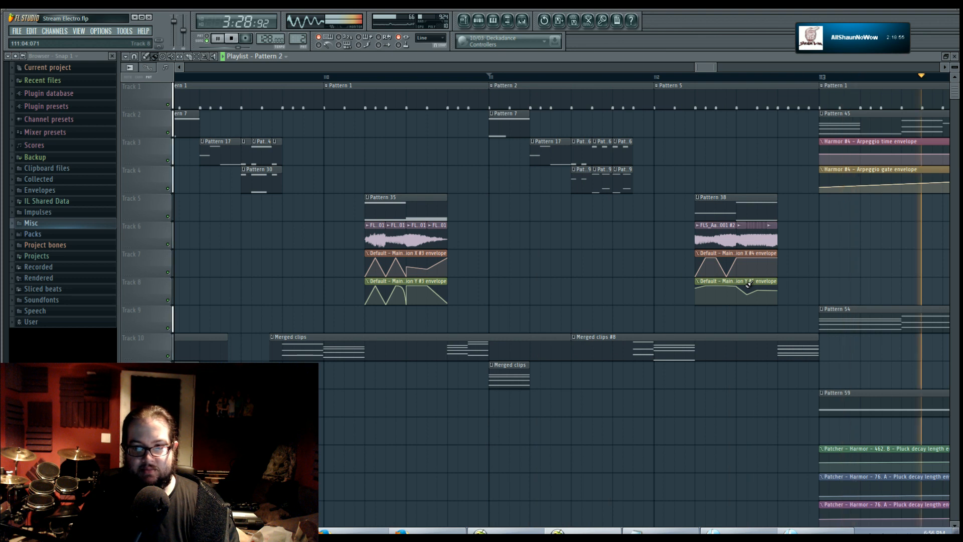
Step: Stop playback and make the Pattern 38 clip and its Modulation X #4 and Modulation Y #5 automation clips in bar 112 unique
scroll(749, 284, up, 5)
key(space)
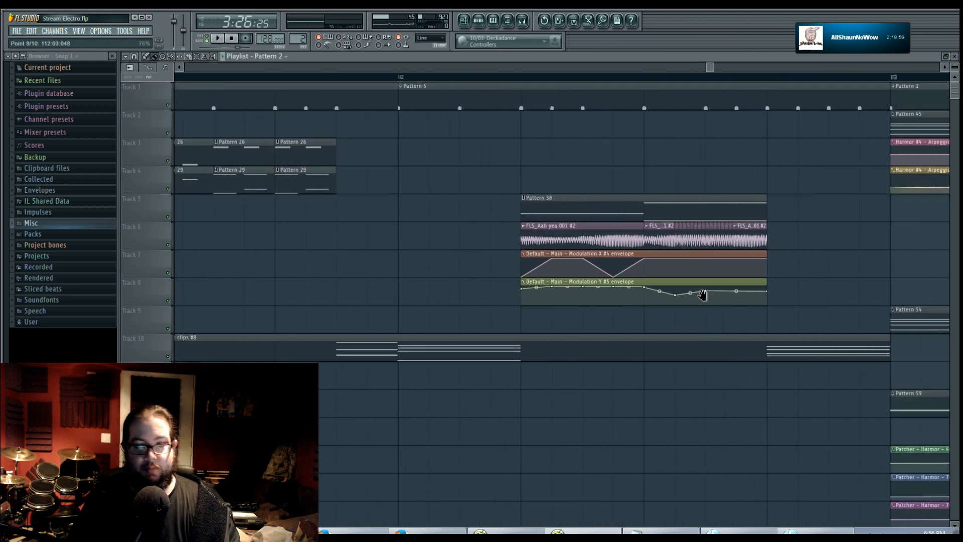
drag(702, 294, 619, 318)
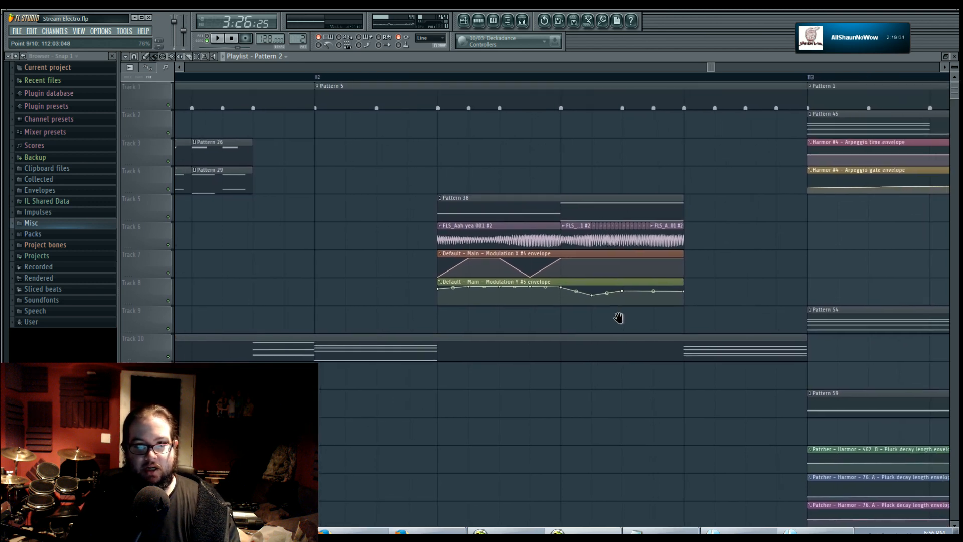
scroll(711, 266, down, 10)
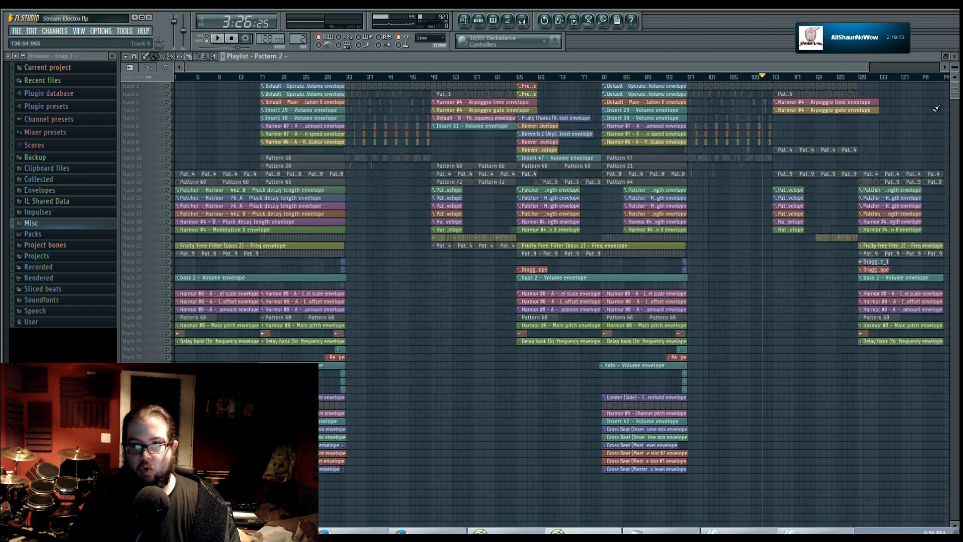
scroll(712, 248, up, 10)
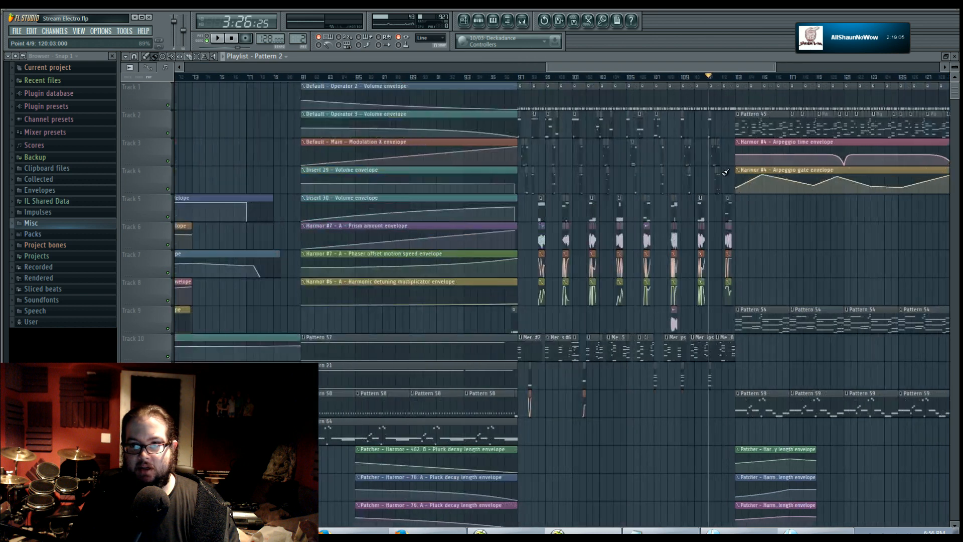
scroll(712, 247, up, 6)
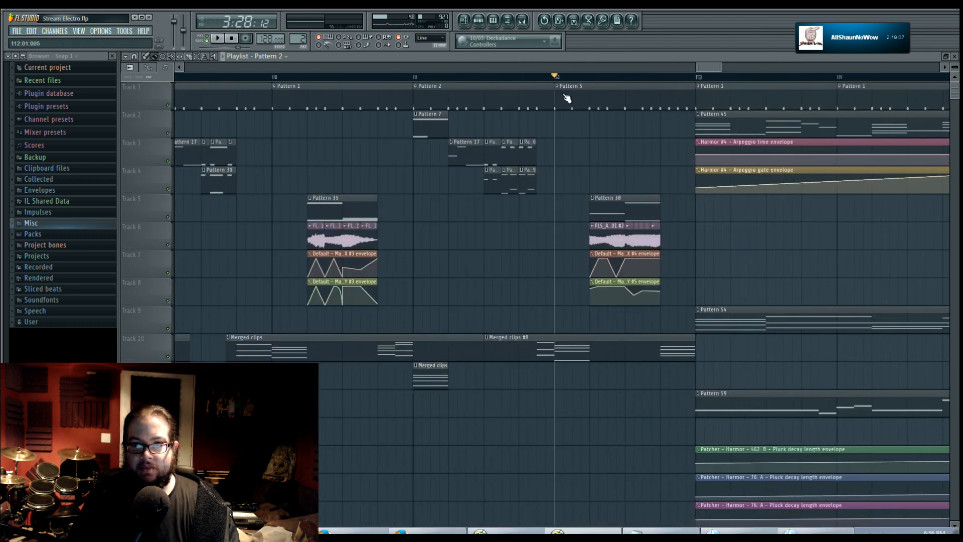
click(542, 198)
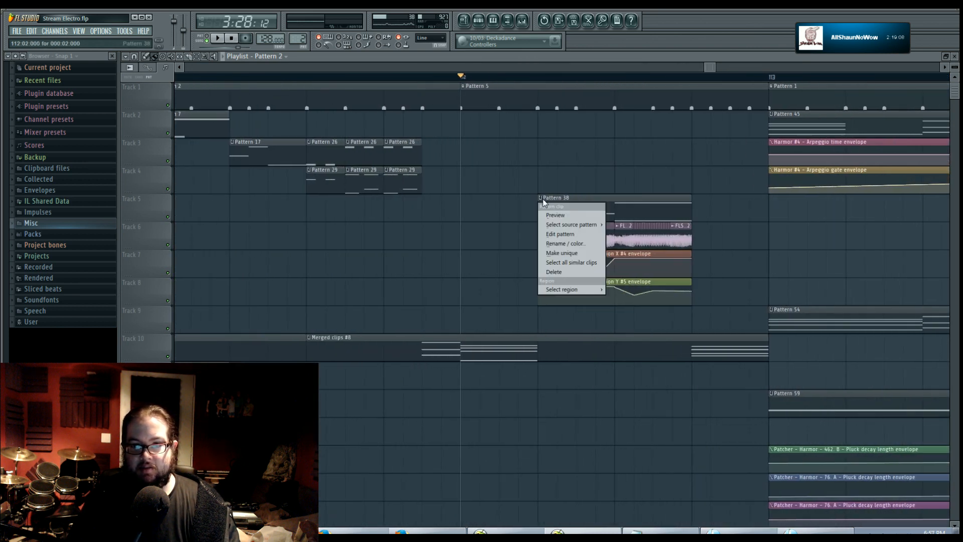
click(566, 244)
click(541, 254)
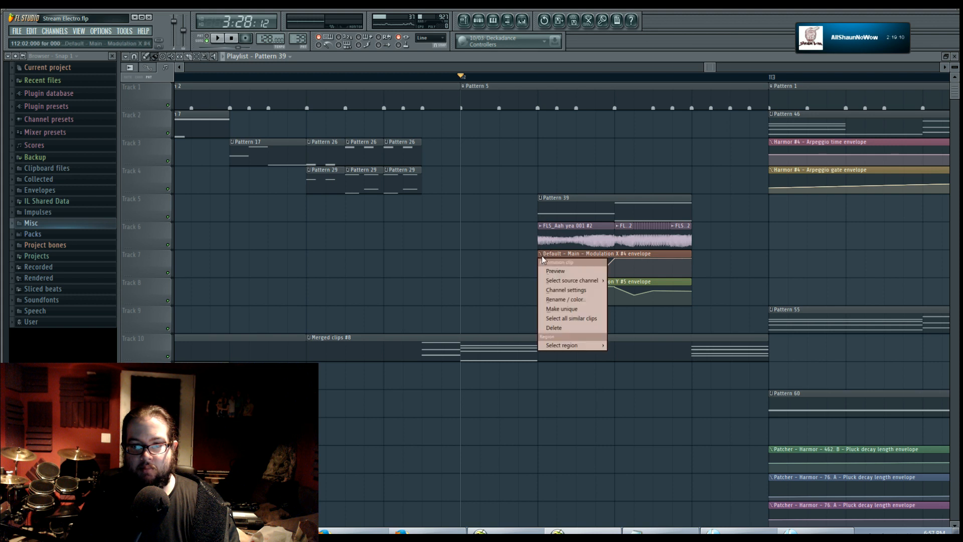
click(559, 309)
click(540, 282)
click(564, 337)
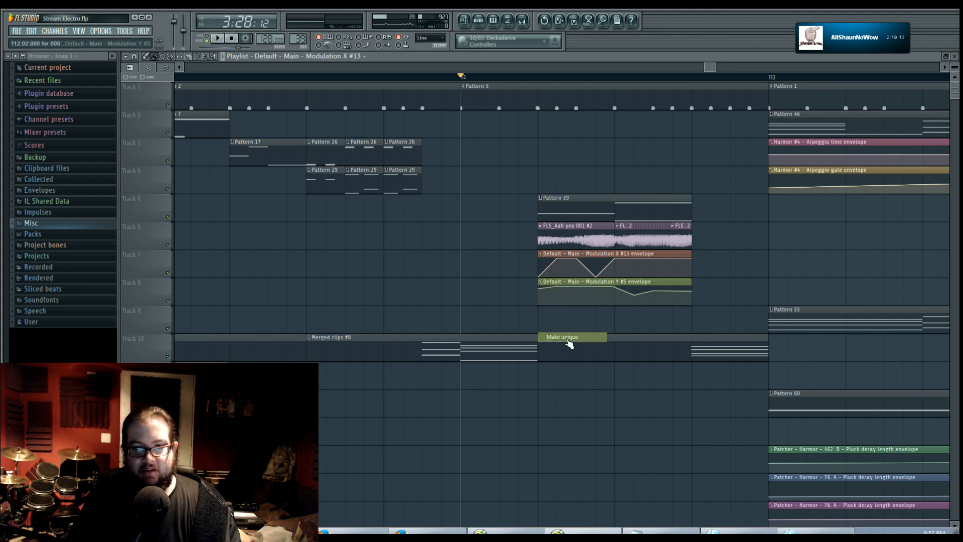
Step: Delete the chopped FLS_Aah yea vocal slices on Track 6 in bar 112 and extend the first vocal clip over their two beats
scroll(692, 314, up, 3)
right_click(674, 240)
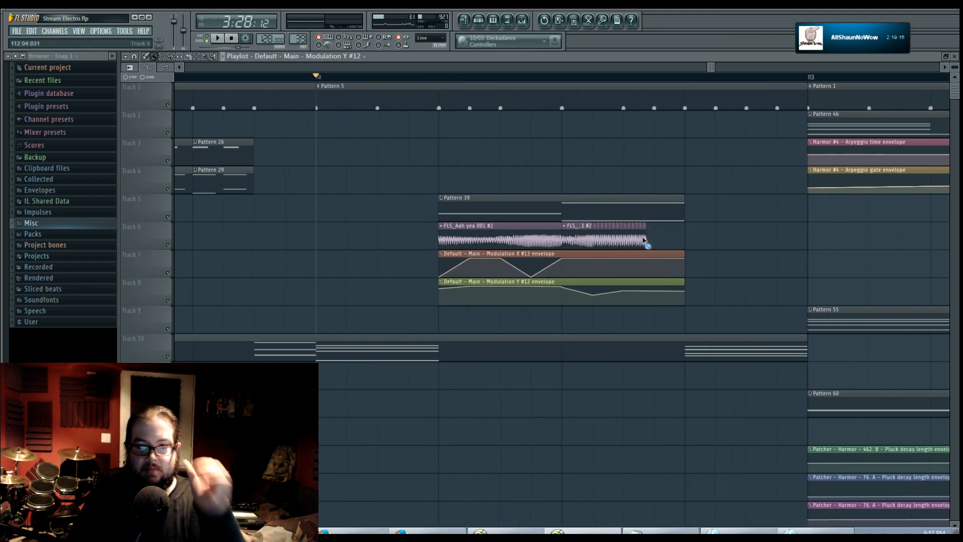
drag(561, 236, 684, 235)
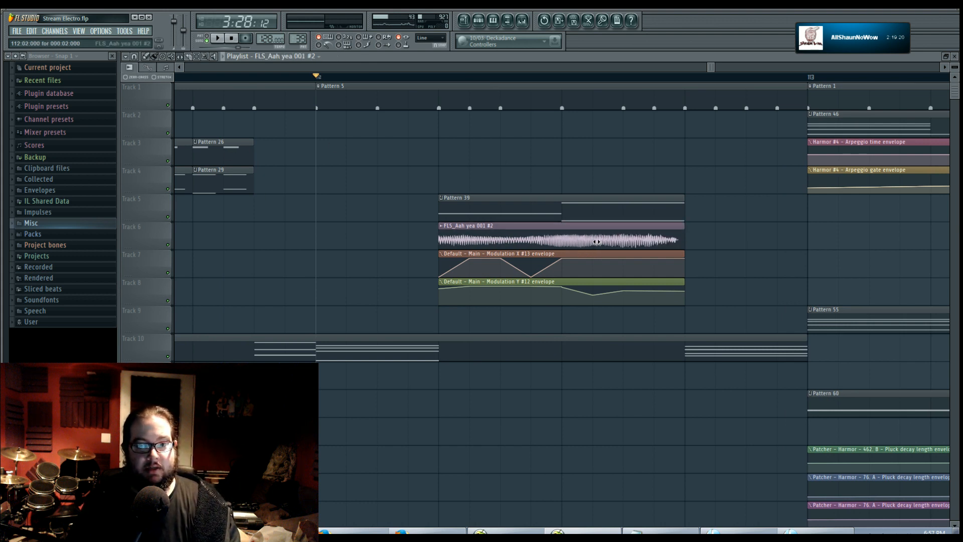
Step: Slice the vocal clip at beat 3 of bar 112 and replace its first half with a copy of its second half
click(562, 230)
click(155, 57)
right_click(492, 243)
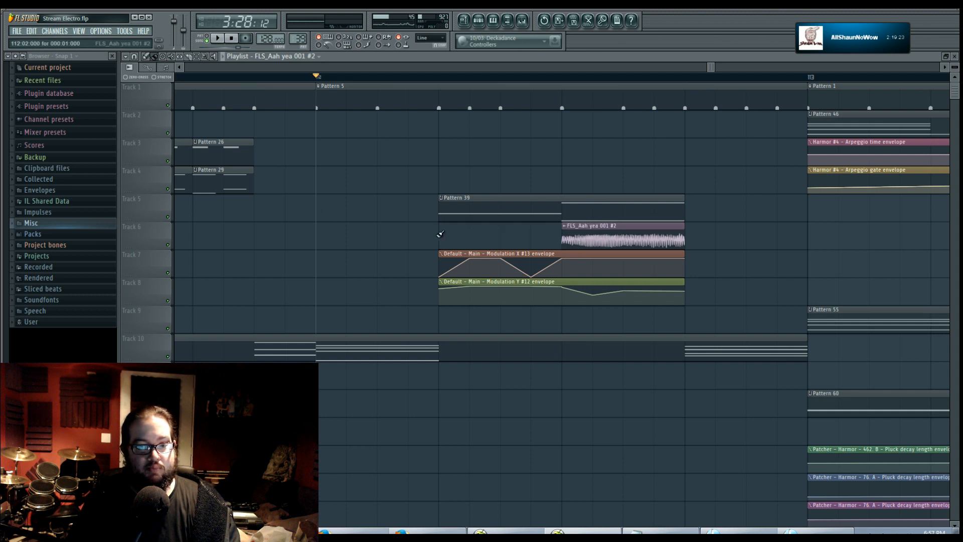
click(462, 238)
click(440, 198)
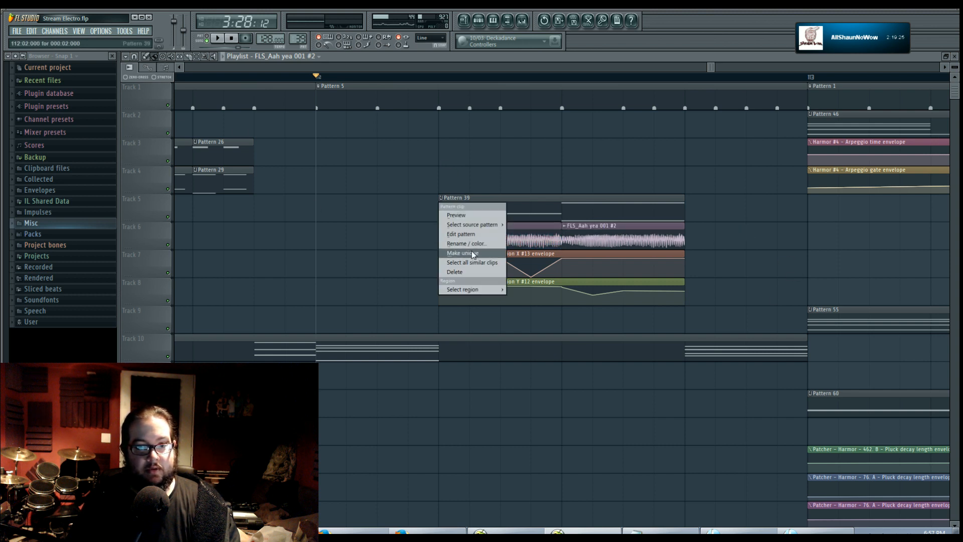
click(471, 251)
click(578, 301)
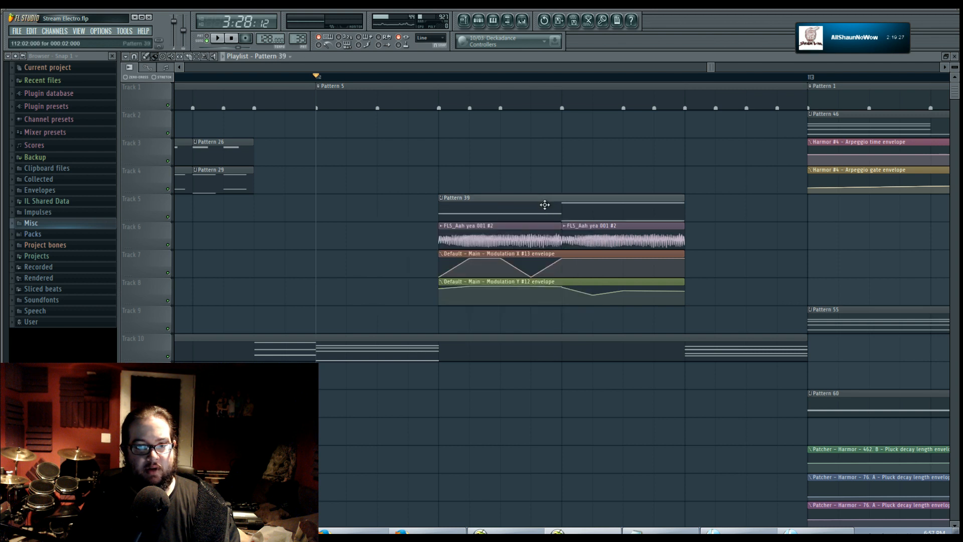
Step: Replace the A#1 and D0 notes in the second beat of Pattern 39 with a single D2 note one beat long
double_click(485, 206)
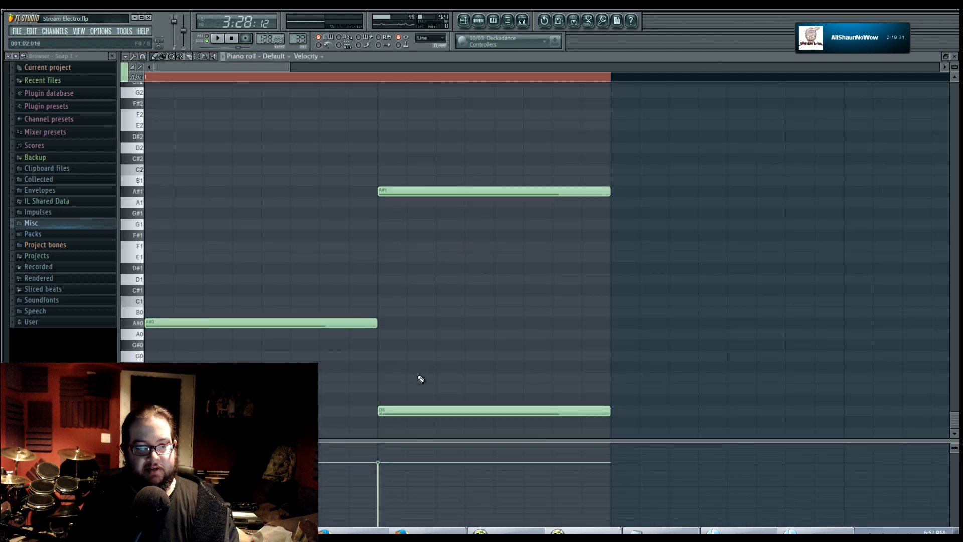
click(169, 323)
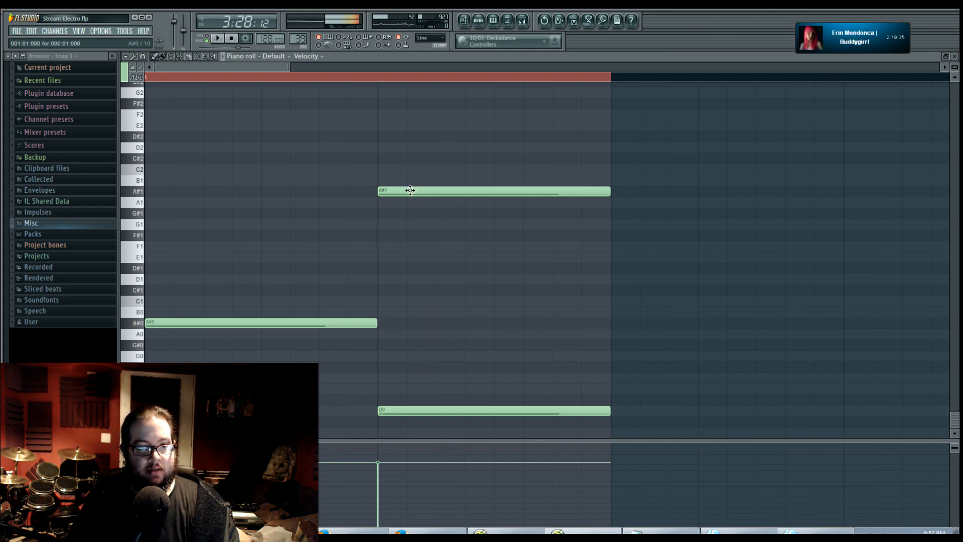
right_click(425, 411)
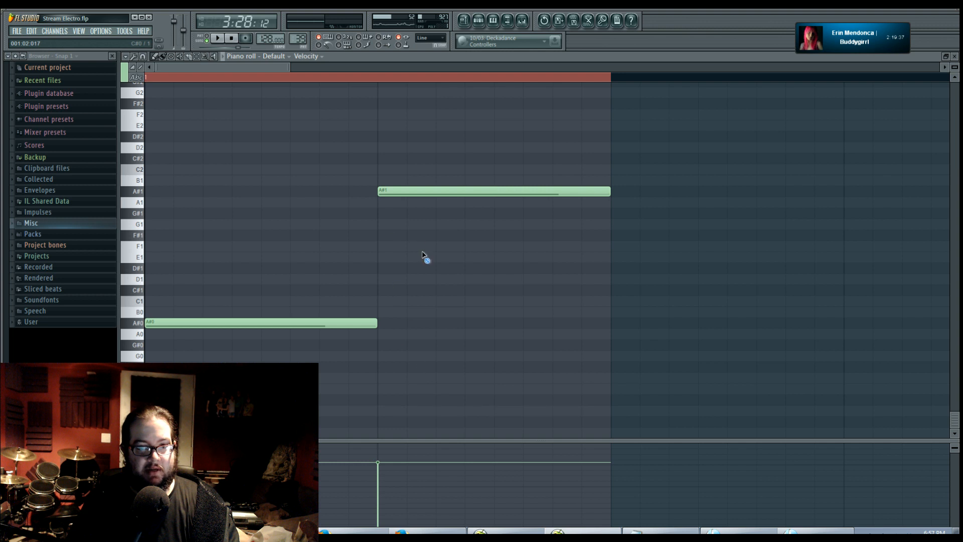
right_click(427, 192)
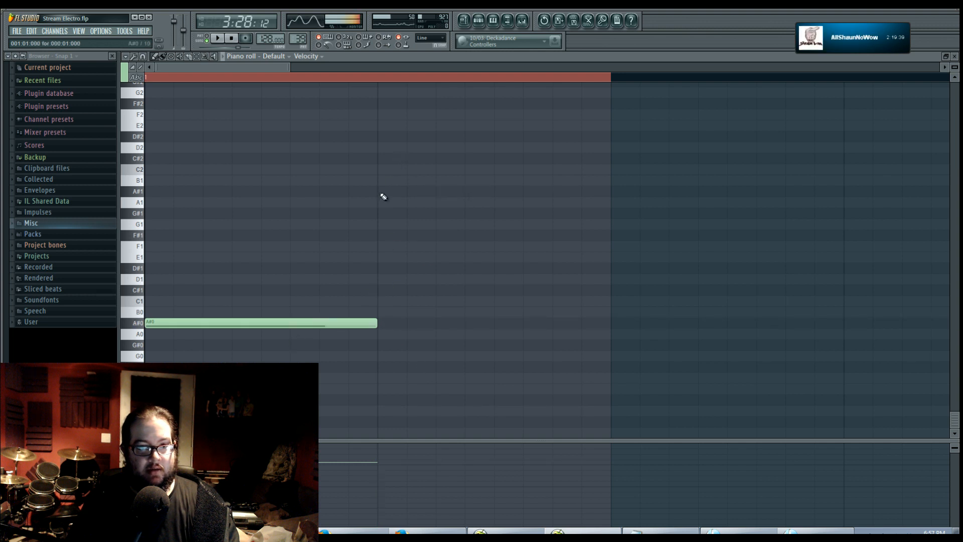
drag(381, 192, 376, 165)
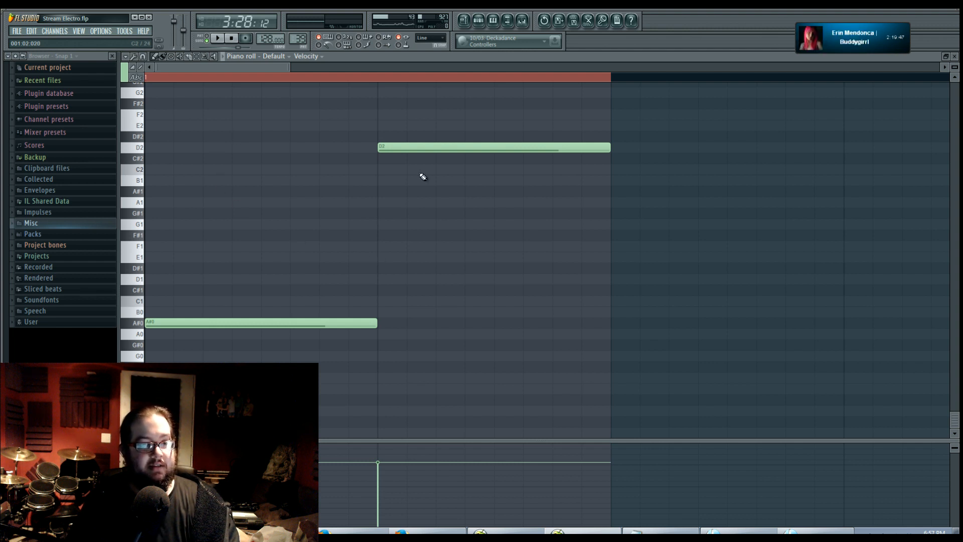
Step: Play the playlist from beat 2 of bar 112 and reopen Pattern 39 in the piano roll
click(464, 22)
click(440, 80)
key(space)
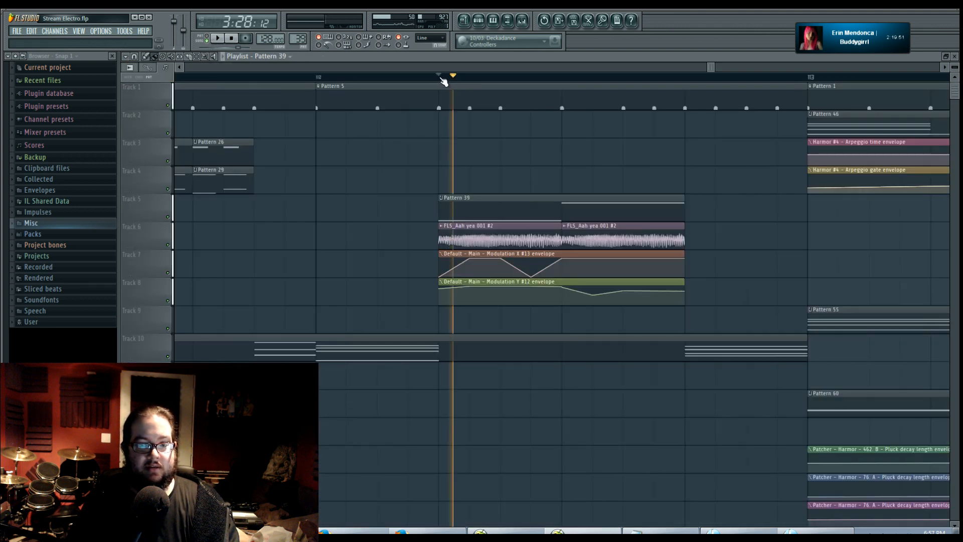
double_click(572, 213)
key(space)
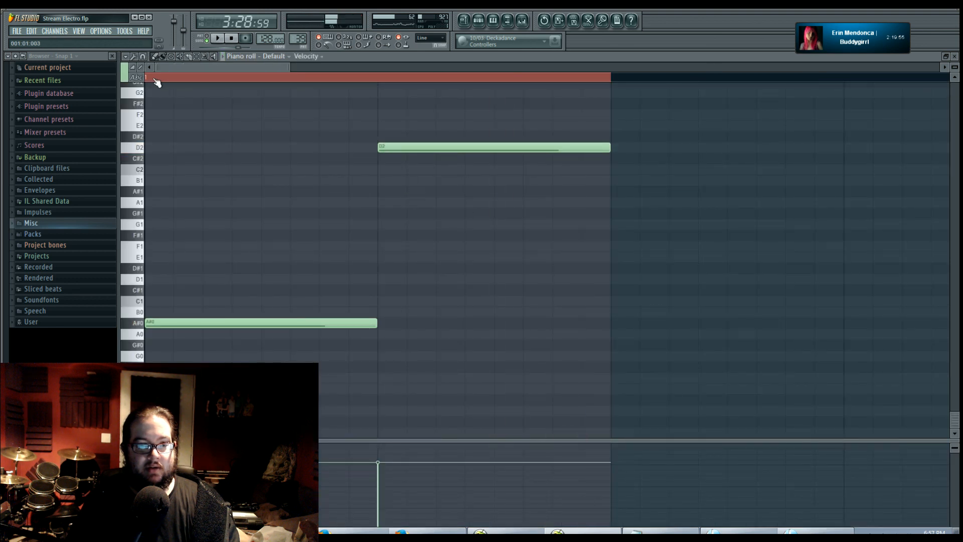
Step: Lengthen the A#0 note to two beats, replace the D2 note with a 3.5-step one starting mid-first-beat, and play it back
drag(376, 323, 609, 323)
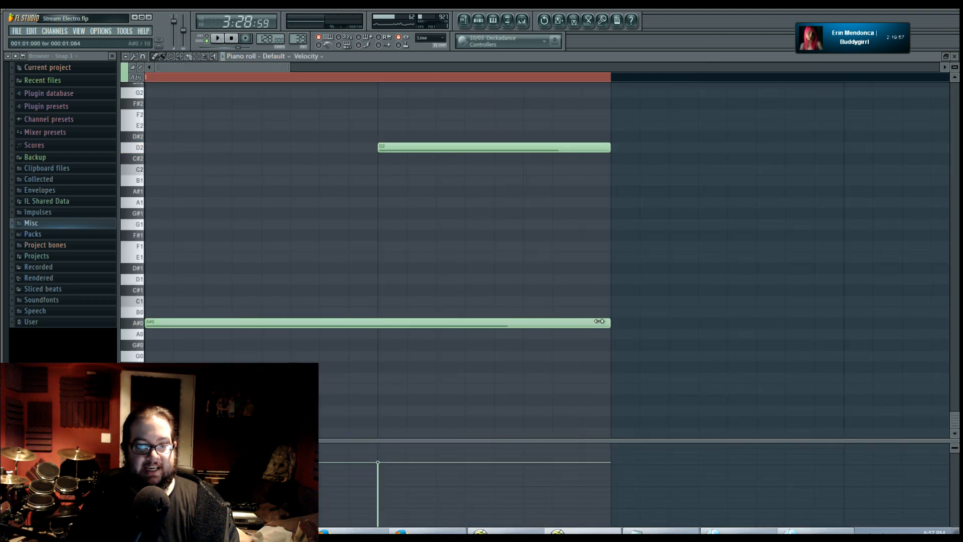
right_click(420, 149)
click(266, 147)
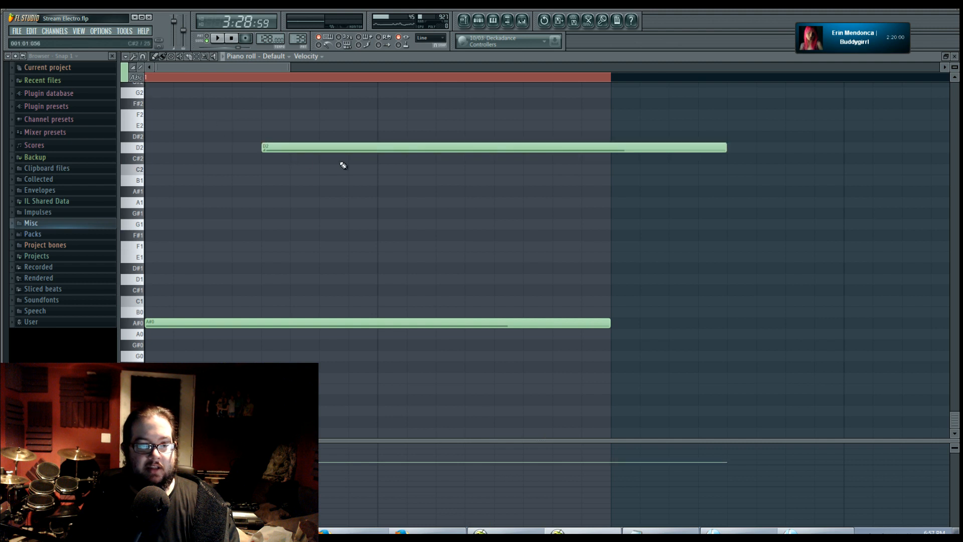
drag(720, 147, 463, 150)
key(space)
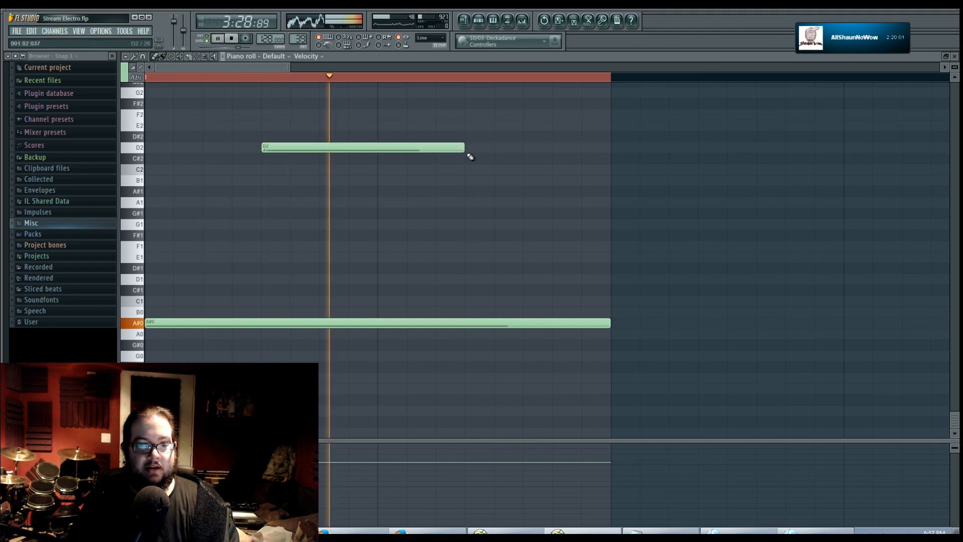
Step: Add a D1 note two steps long directly after the D2 note and play the result back in the playlist
click(471, 235)
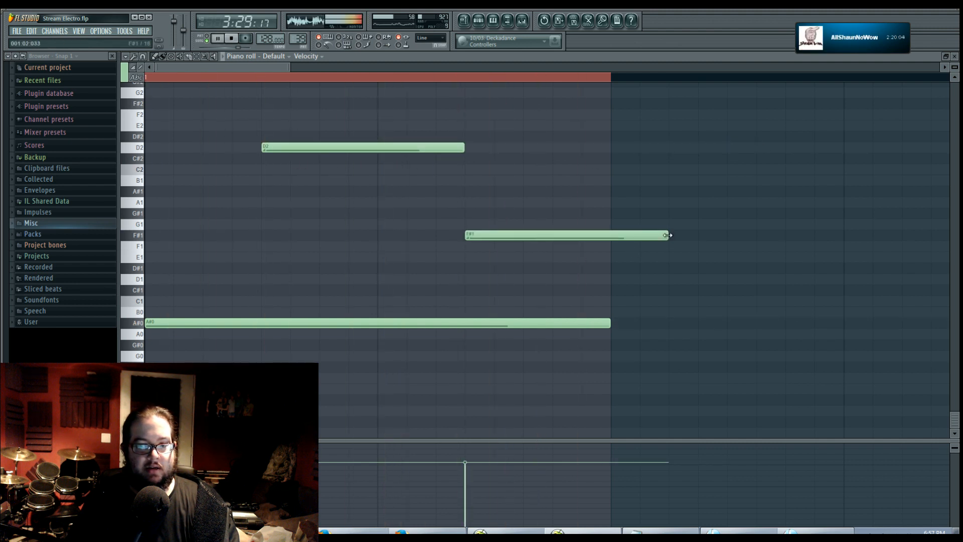
mouse_move(667, 235)
mouse_down()
mouse_move(569, 236)
mouse_move(576, 281)
mouse_move(537, 287)
mouse_move(552, 281)
mouse_up()
key(space)
key(space)
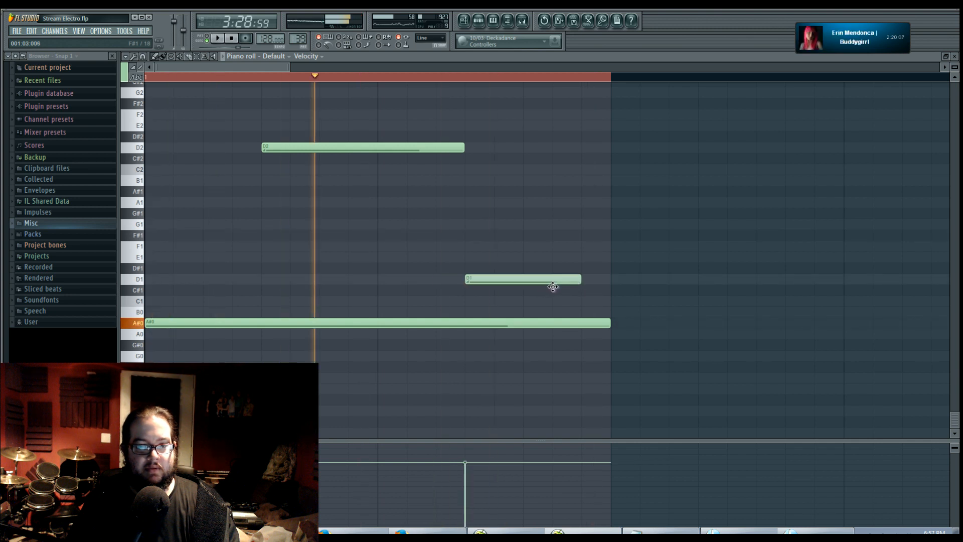
click(465, 21)
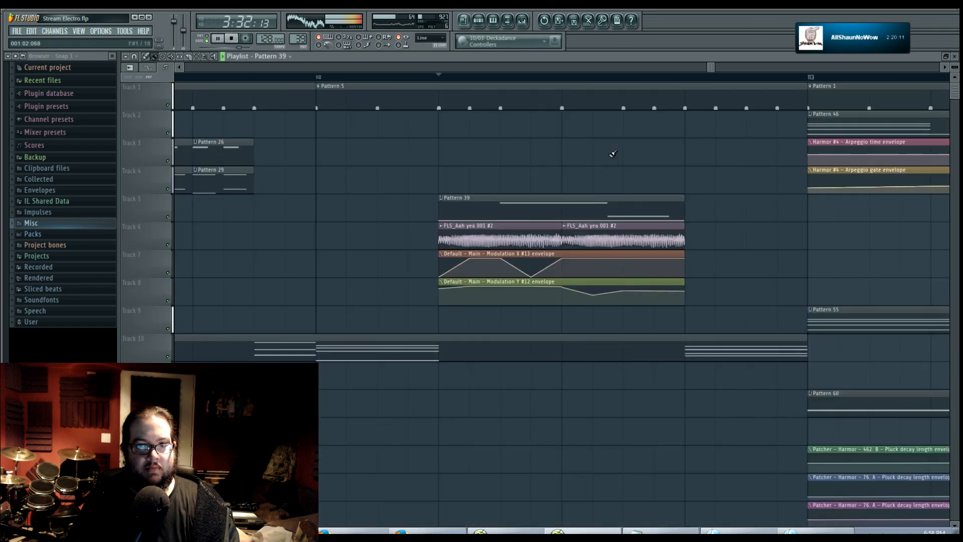
key(l)
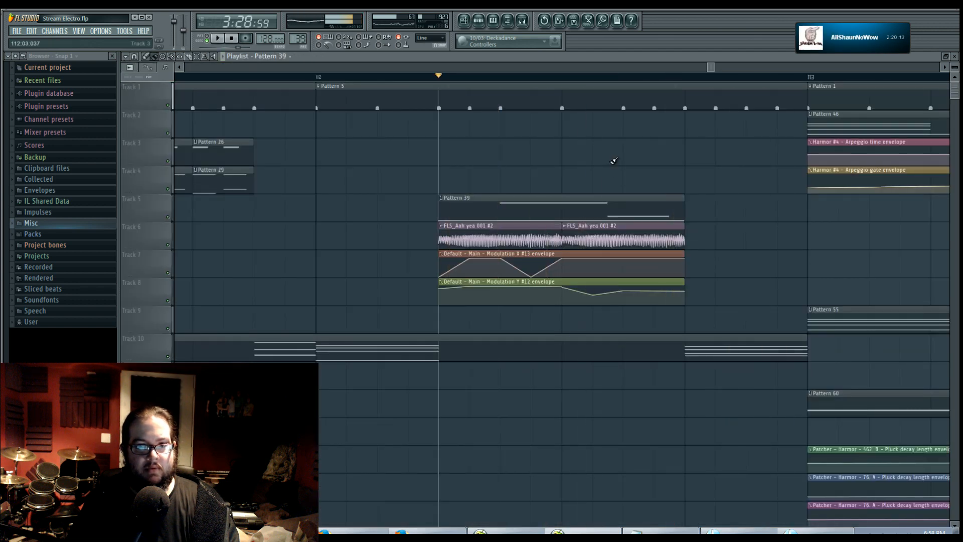
Step: Make the Pattern 5 drum clip at bar 112 unique and open its step sequence
click(318, 86)
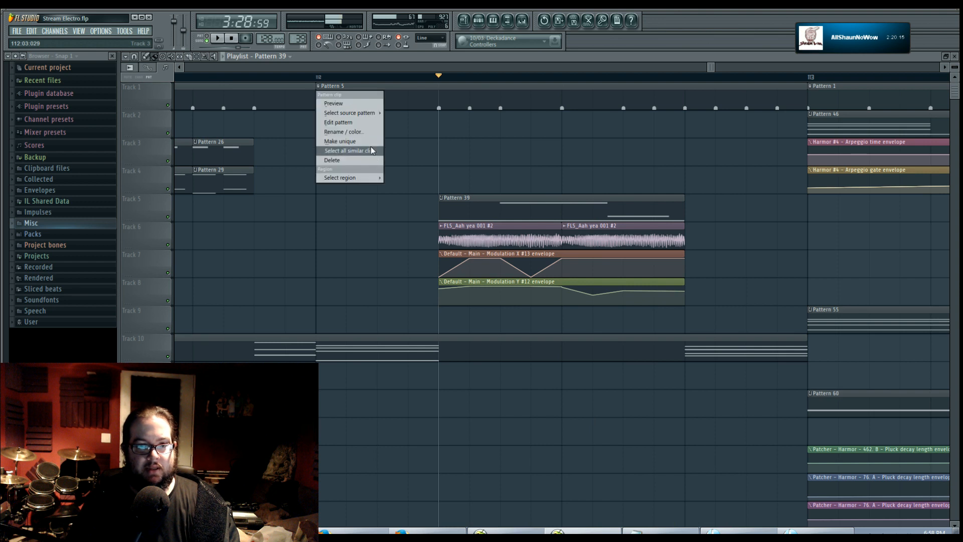
click(371, 144)
double_click(550, 99)
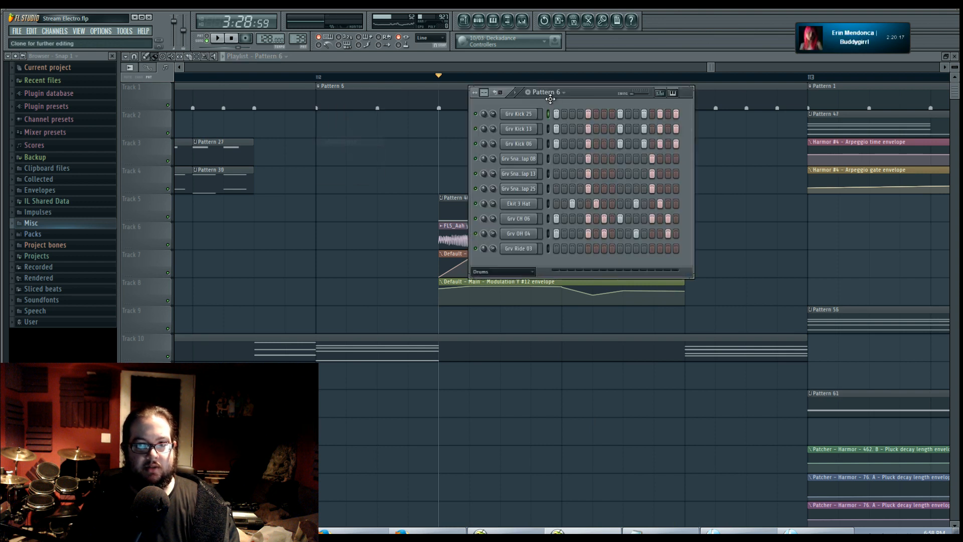
Step: Add hits on steps 13 and 15 to the three kick channels and play the pattern back
click(668, 114)
click(654, 129)
click(668, 130)
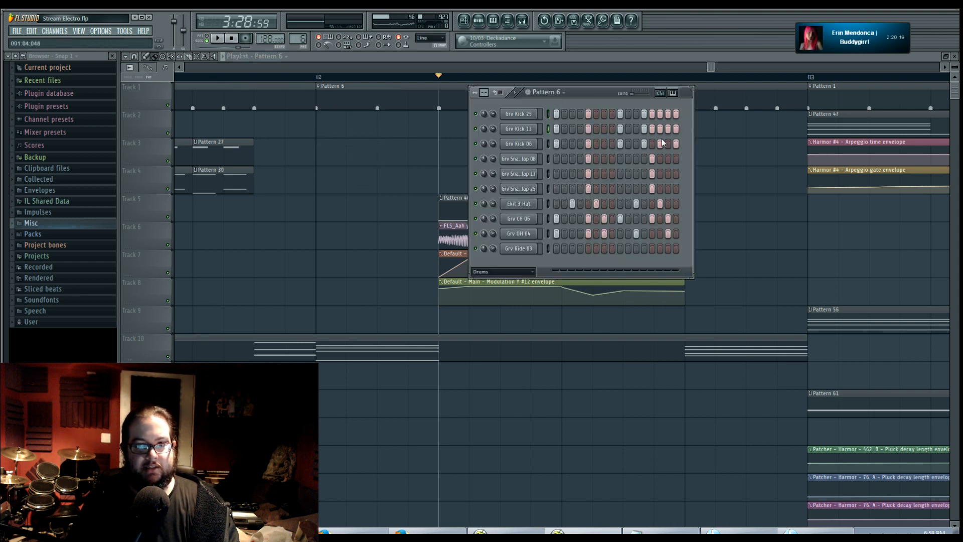
key(space)
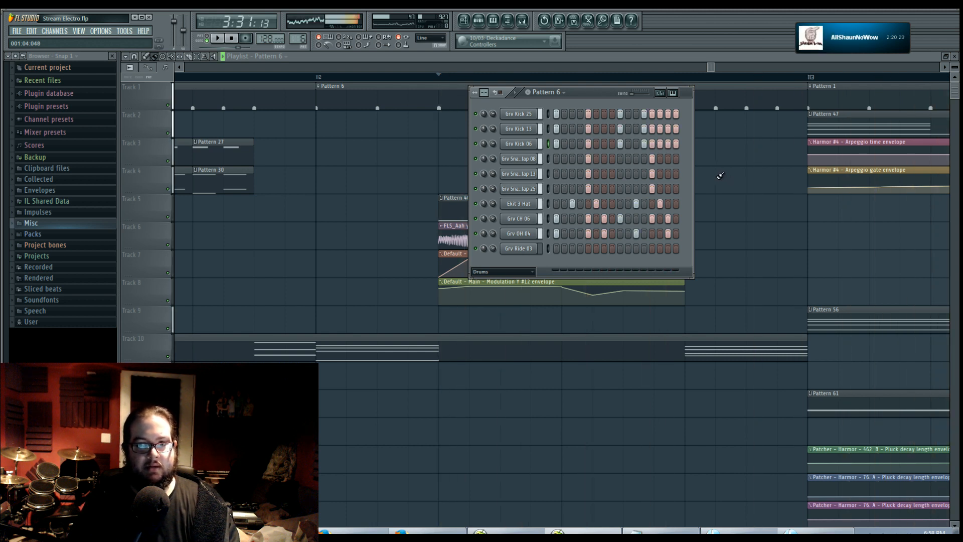
key(space)
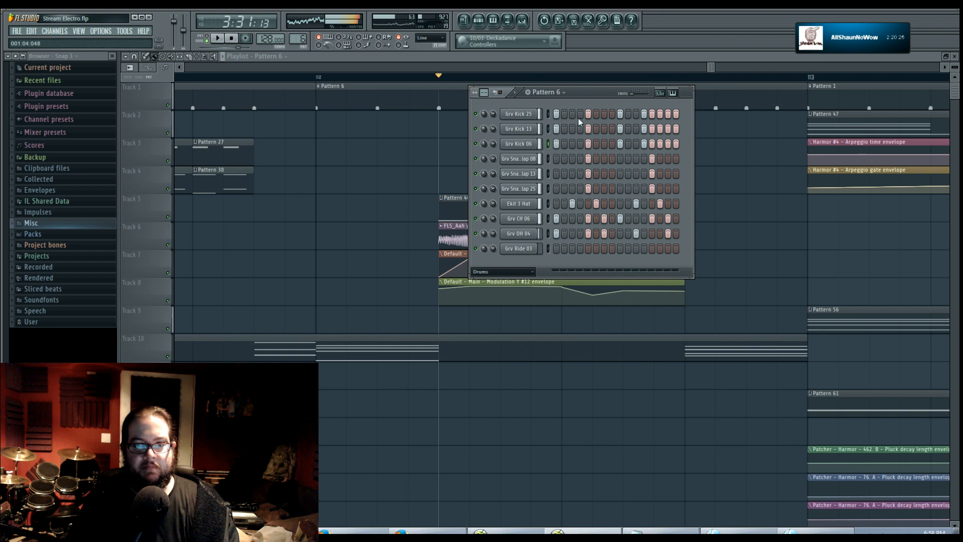
Step: Lower the velocity of the Grv Kick 25 hits on steps 12, 14, 15 and 16 in the graph editor
click(660, 93)
click(660, 93)
right_click(549, 129)
right_click(548, 144)
click(660, 93)
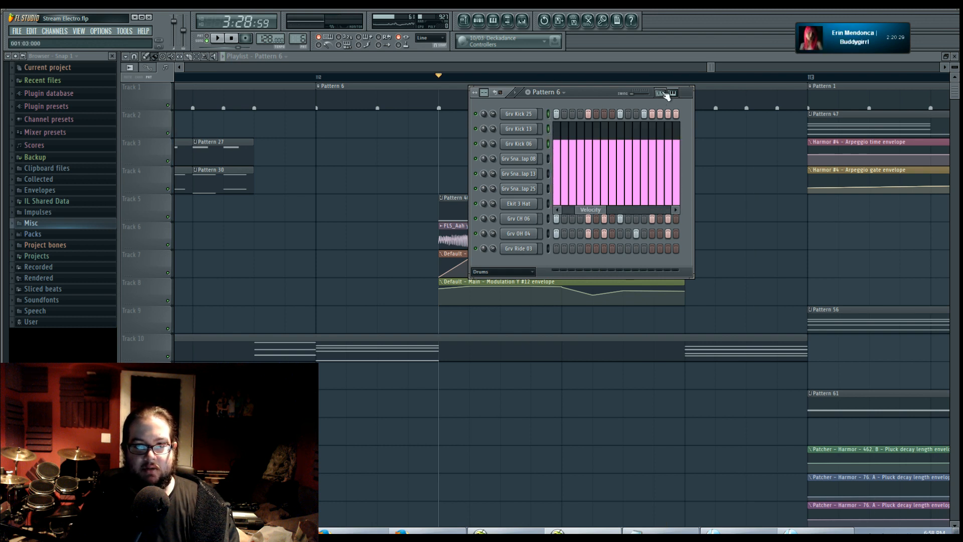
drag(652, 154, 675, 156)
click(652, 141)
click(645, 155)
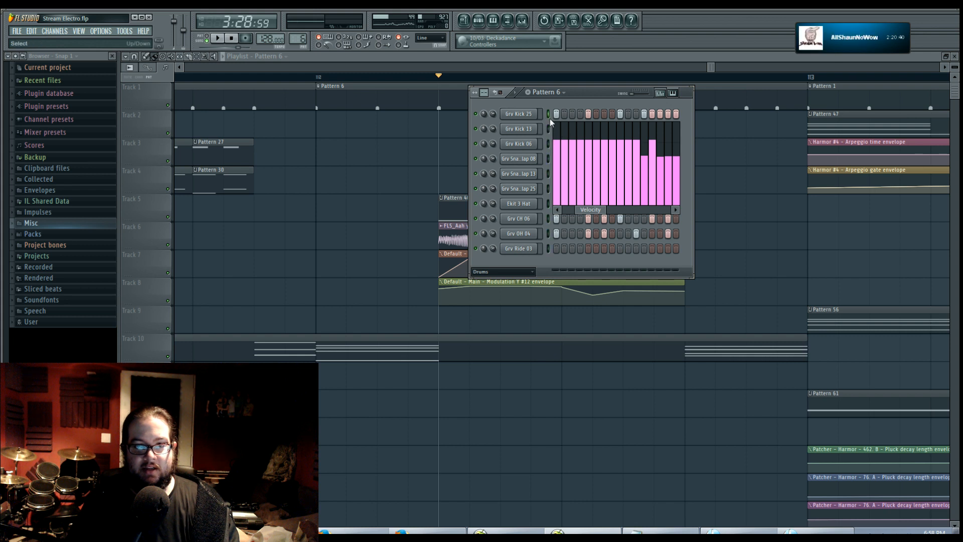
click(660, 92)
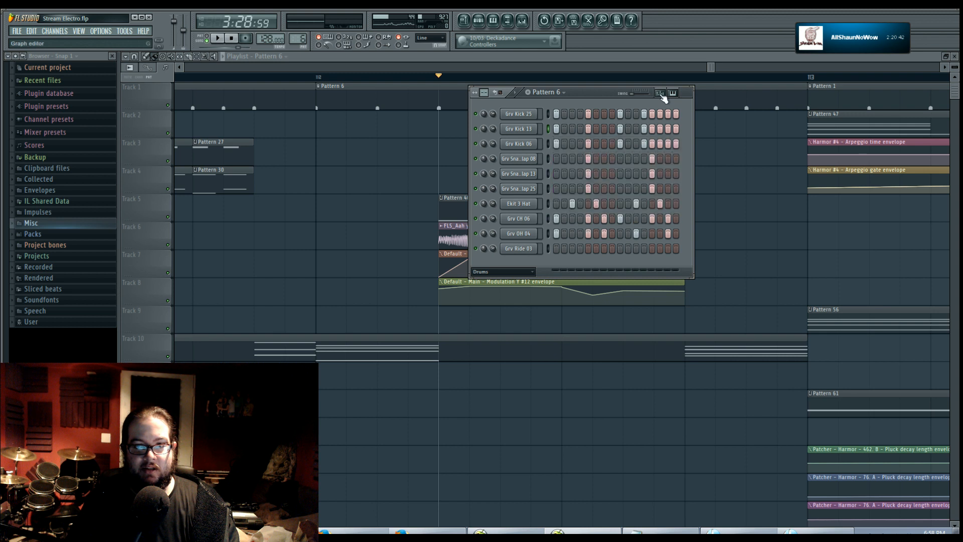
Step: Check the Grv Kick 06 step velocities in the graph editor and close the Pattern 6 step sequence
click(549, 144)
click(660, 93)
click(660, 93)
click(548, 115)
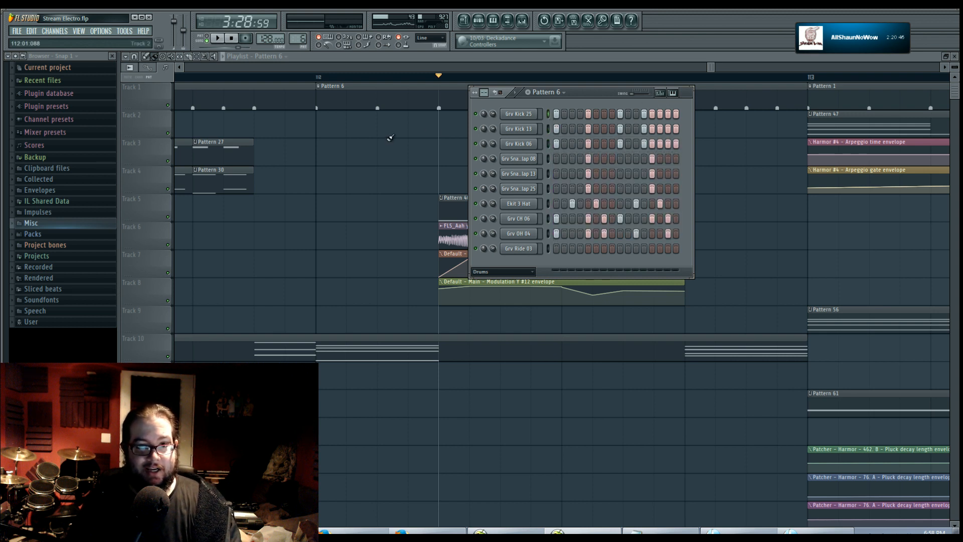
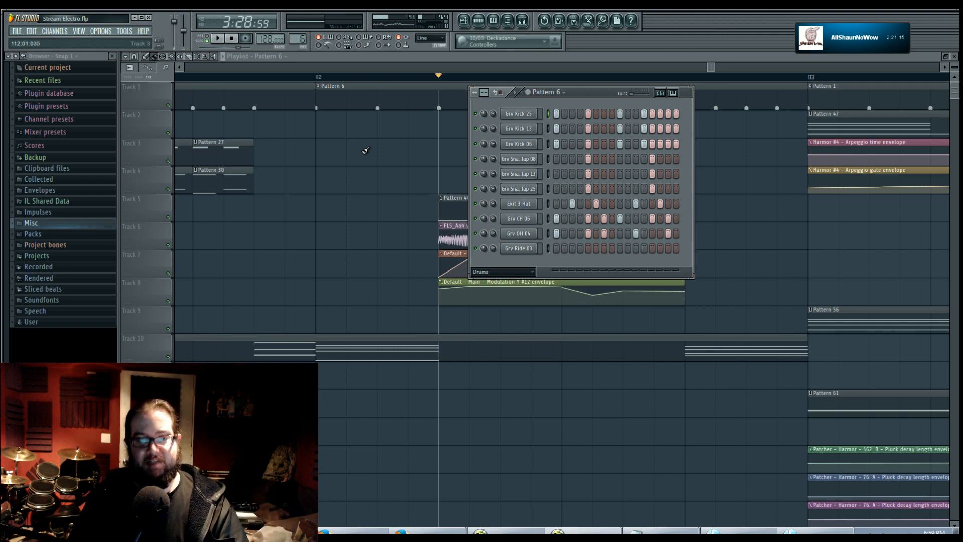
key(F6)
Step: Examine the arrangement of synth, vocal and automation clips from bar 109 to bar 113 in the playlist
scroll(383, 156, down, 2)
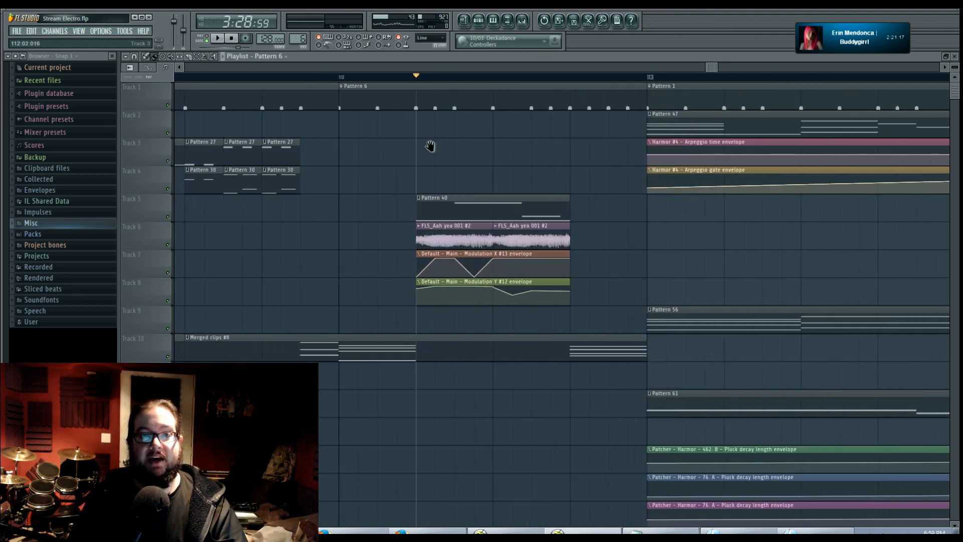
scroll(439, 146, left, 1)
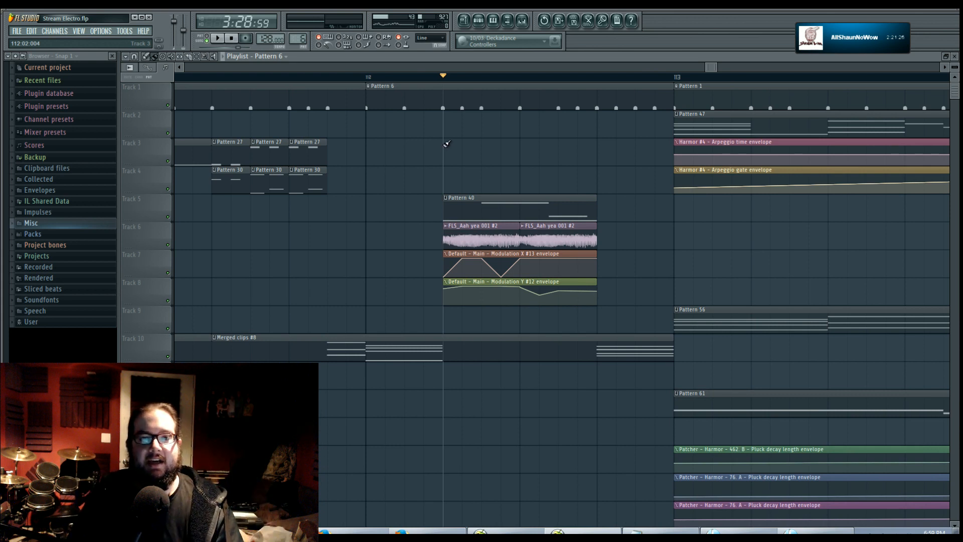
scroll(419, 154, down, 6)
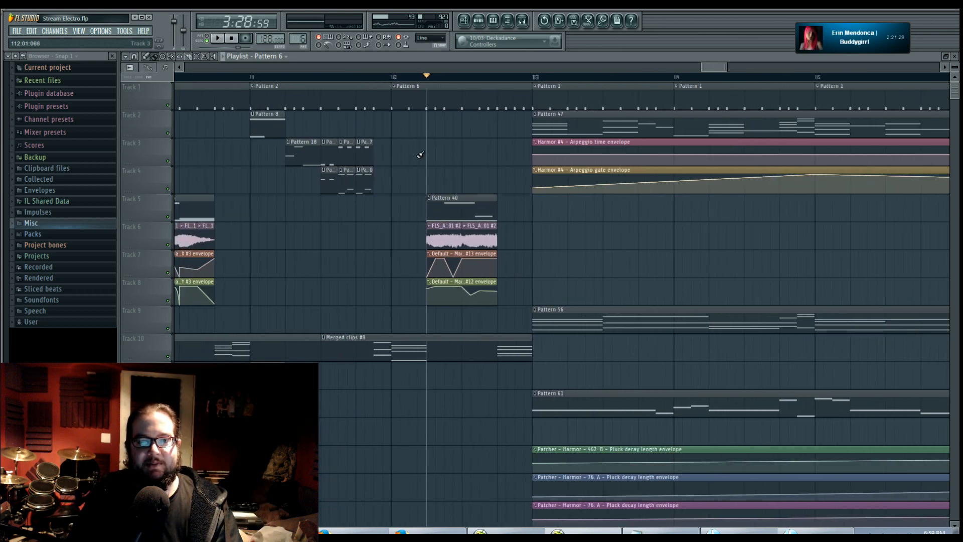
scroll(437, 154, down, 1)
drag(434, 152, 632, 187)
drag(532, 226, 493, 241)
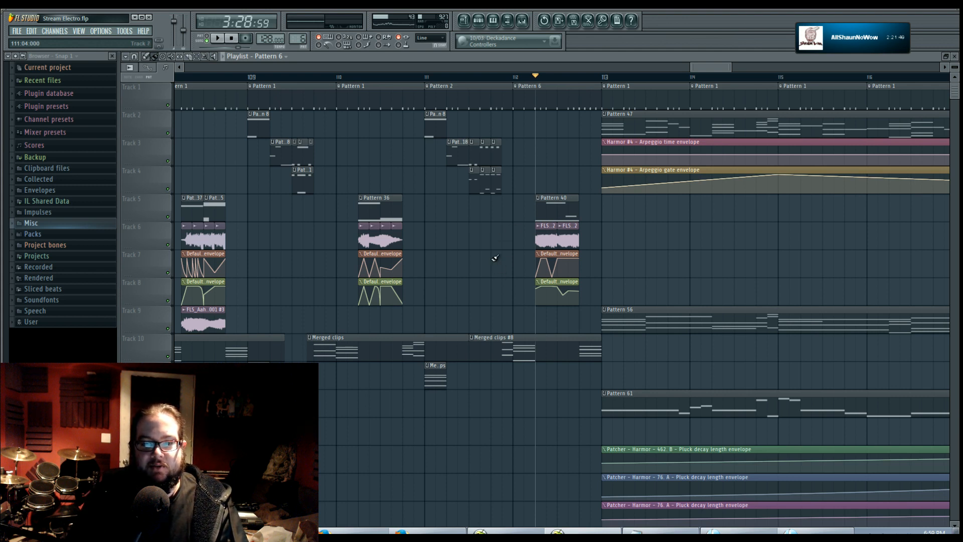
scroll(513, 260, up, 5)
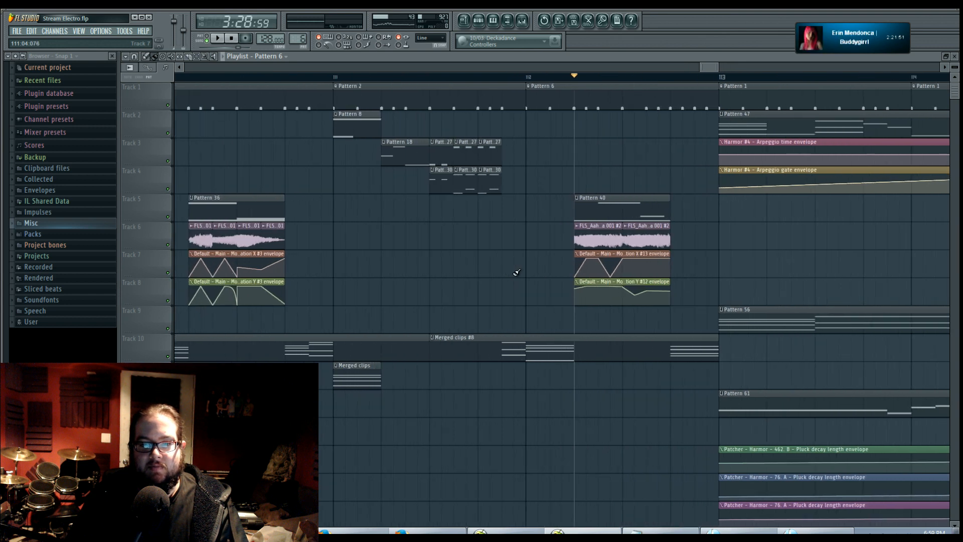
drag(555, 280, 500, 277)
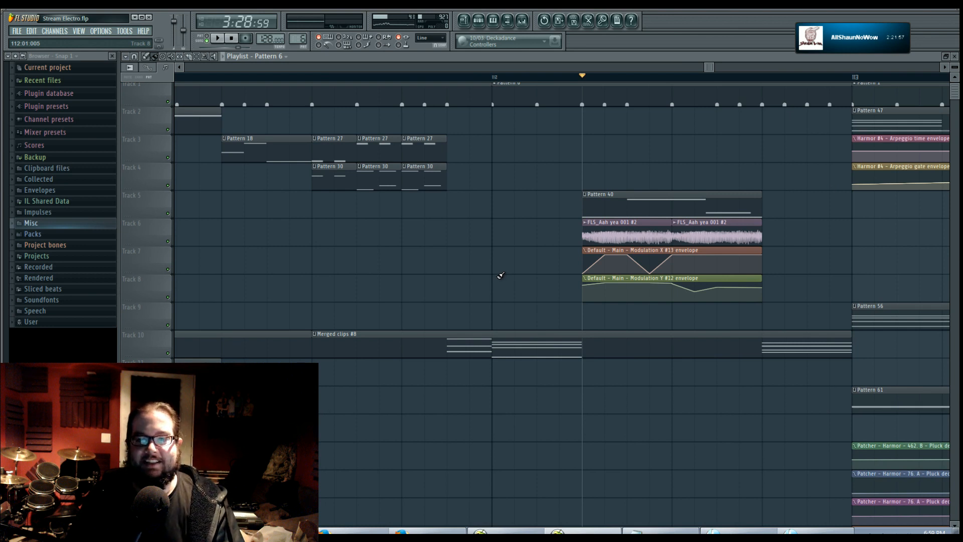
scroll(501, 275, down, 2)
scroll(626, 306, up, 2)
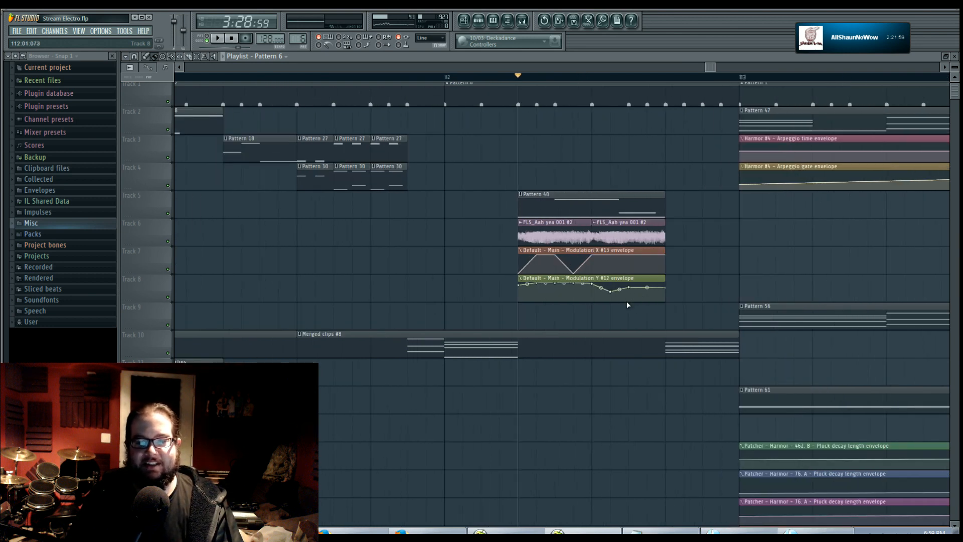
Step: Make the Modulation X automation clip at bar 112 on Track 7 unique
right_click(498, 253)
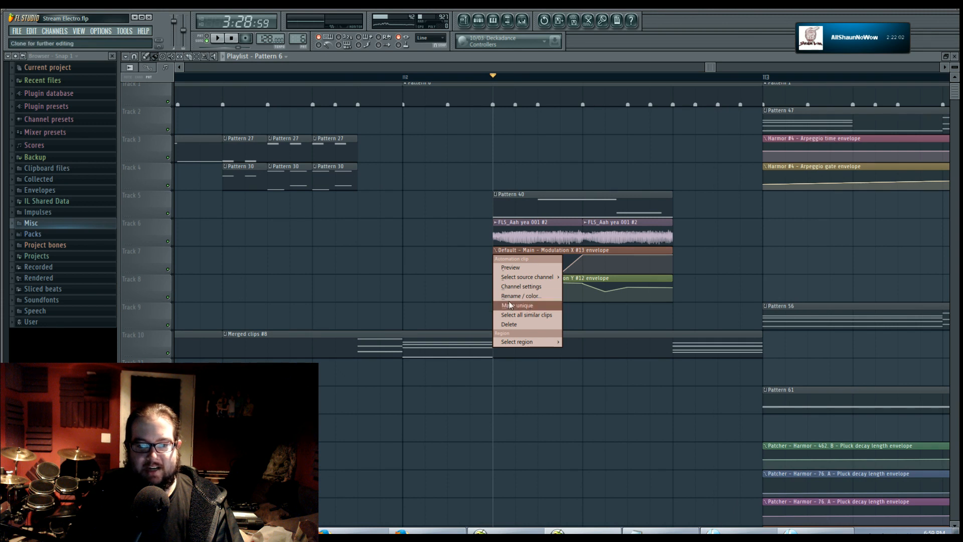
click(446, 285)
click(495, 251)
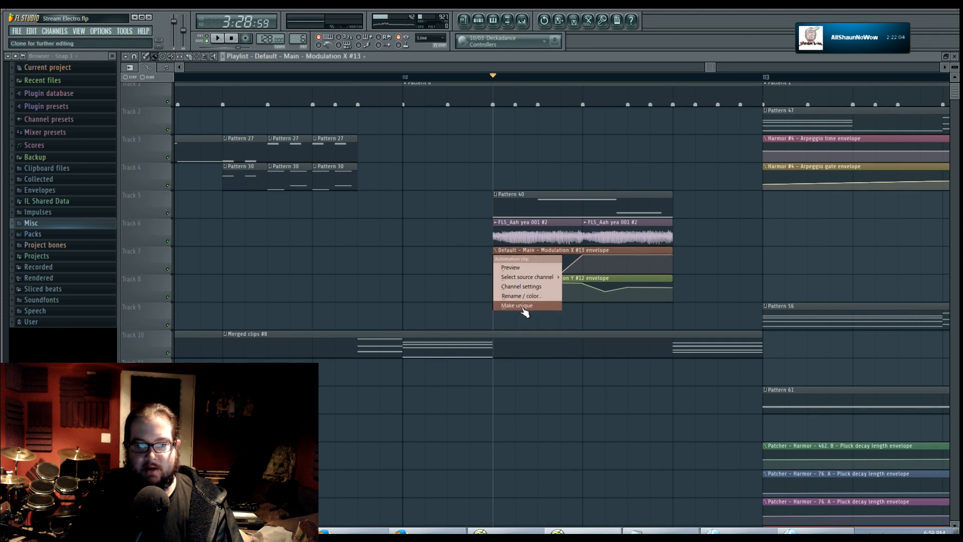
click(522, 306)
click(577, 301)
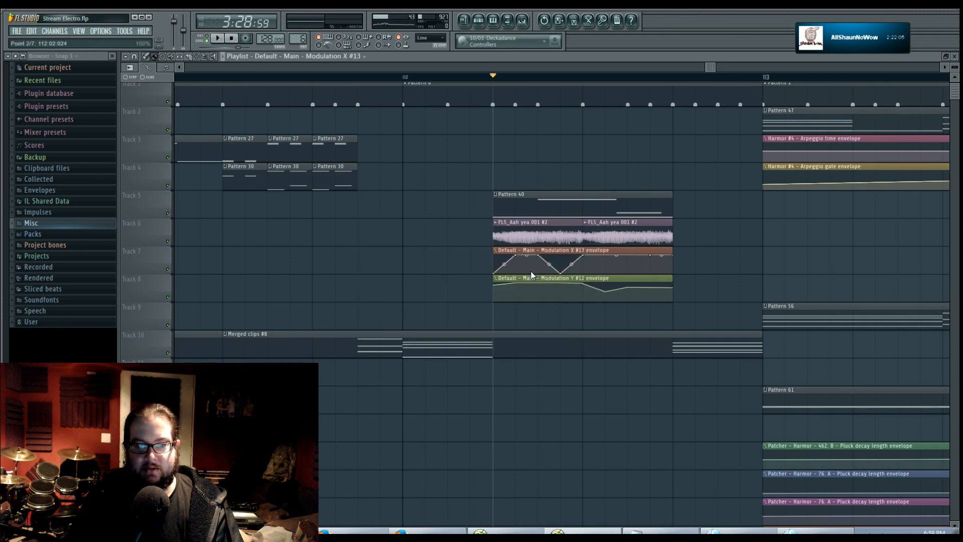
Step: Delete all inner points of the Modulation X envelope at bar 112 so it forms one straight ramp
right_click(539, 255)
click(550, 270)
right_click(561, 273)
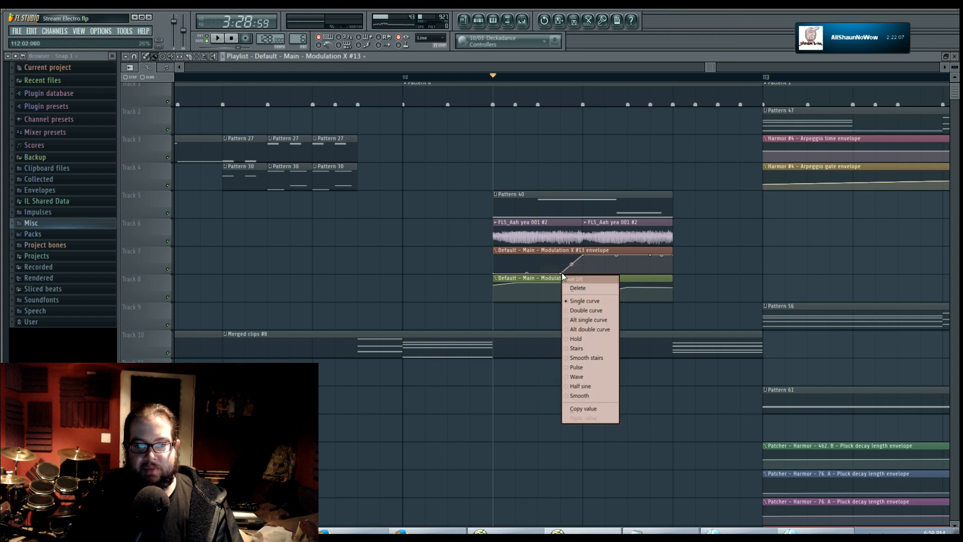
click(575, 288)
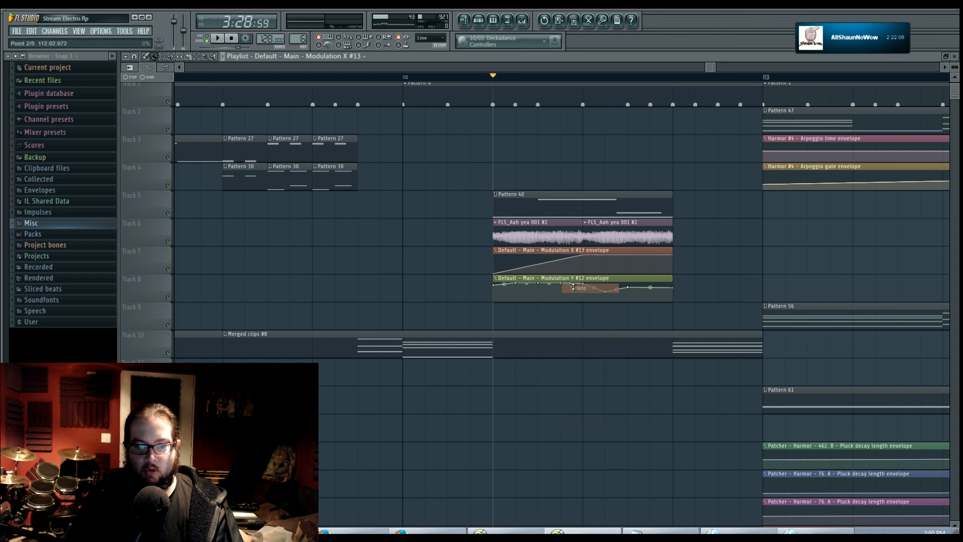
right_click(585, 257)
click(613, 269)
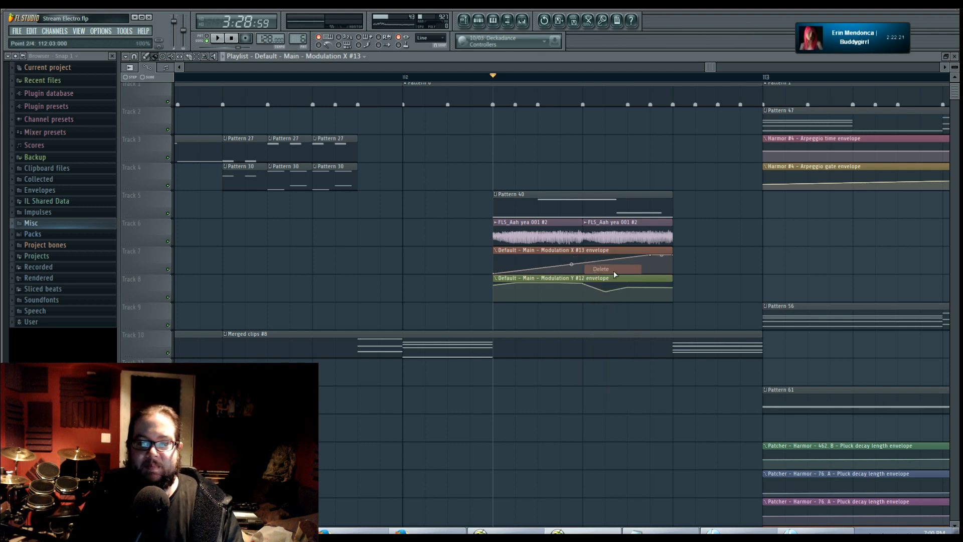
right_click(651, 255)
click(680, 268)
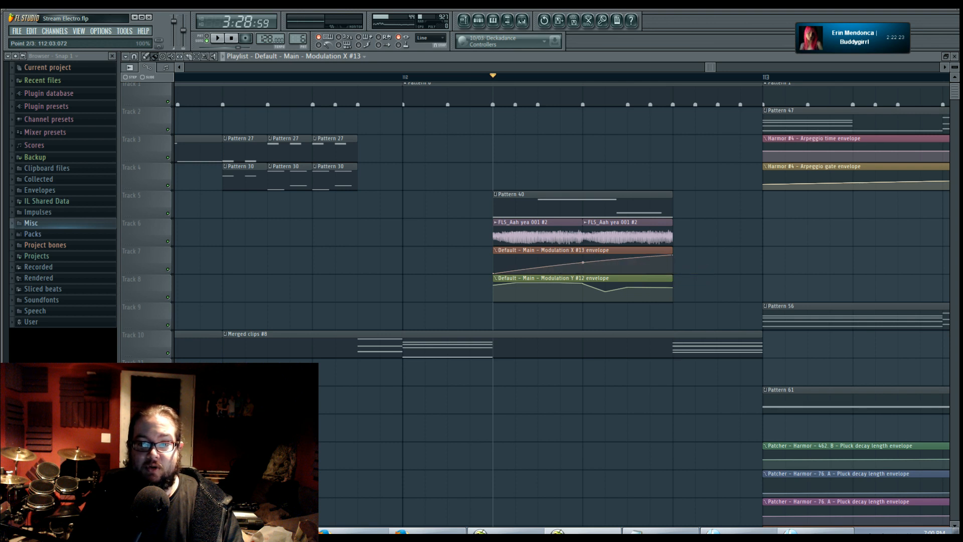
Step: Add a high point midway in the Modulation X envelope, lower its end point, and play back the result
key(space)
key(space)
key(space)
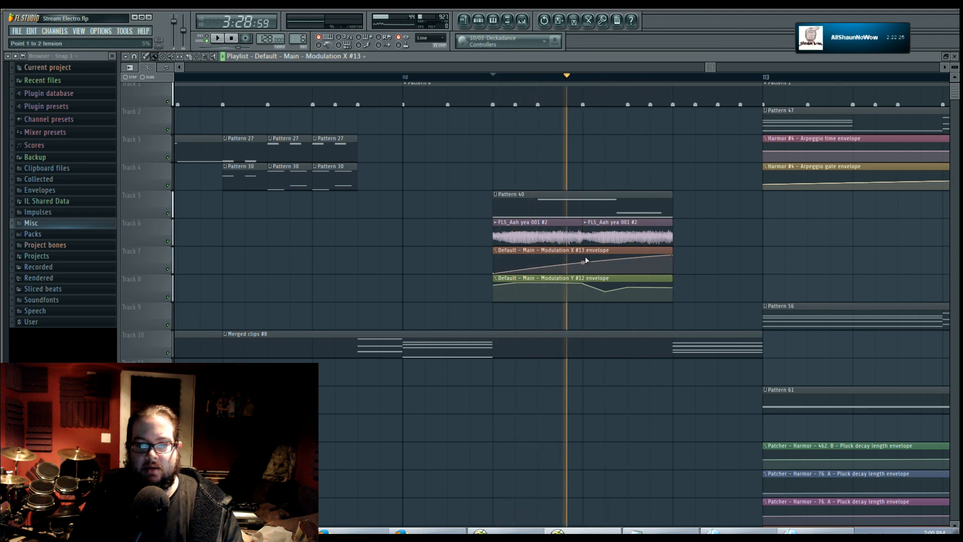
key(space)
click(583, 256)
key(space)
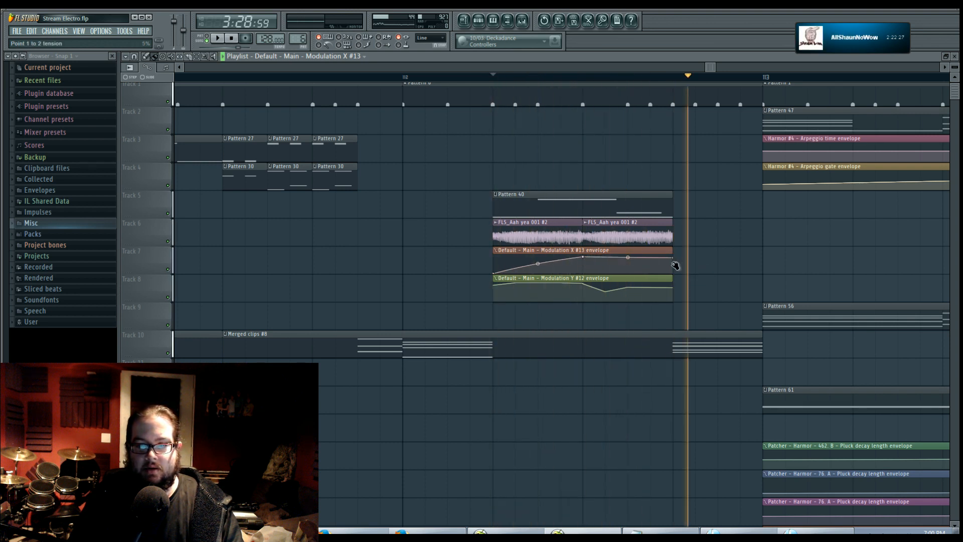
drag(673, 257, 673, 267)
key(space)
key(space)
key(space)
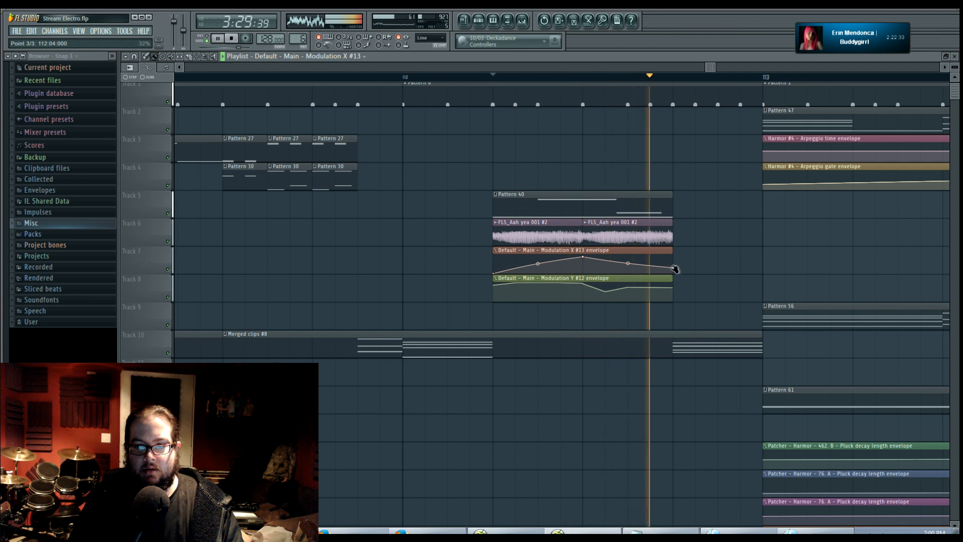
Step: Reshape the Modulation X envelope into a dip with a high start, low midpoint and high end, and play it back
drag(672, 269, 673, 263)
key(space)
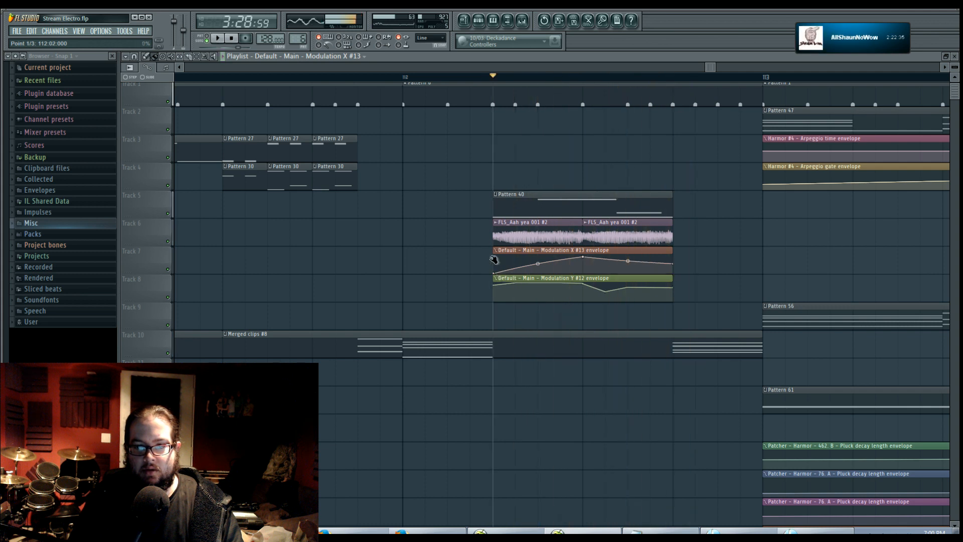
drag(493, 259, 493, 256)
drag(582, 256, 582, 269)
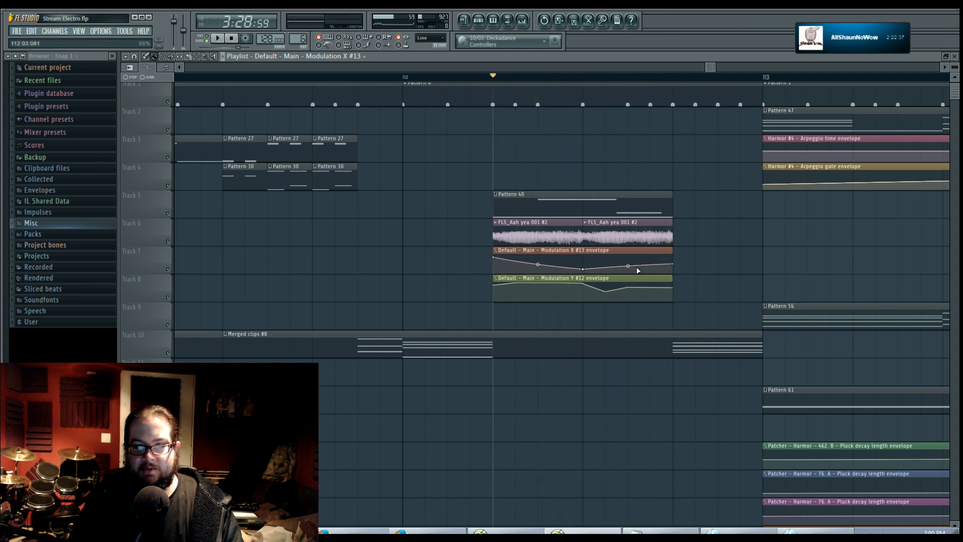
drag(669, 264, 683, 253)
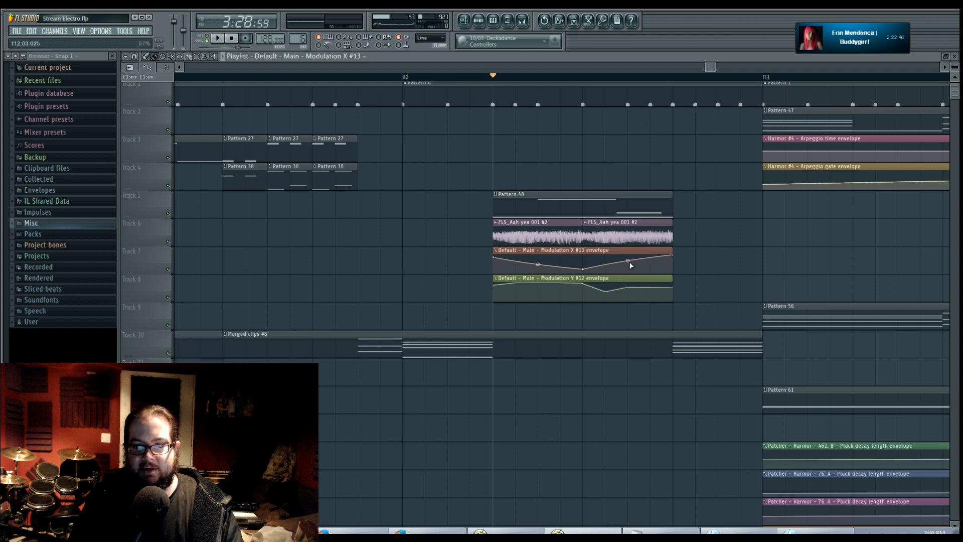
key(space)
key(space)
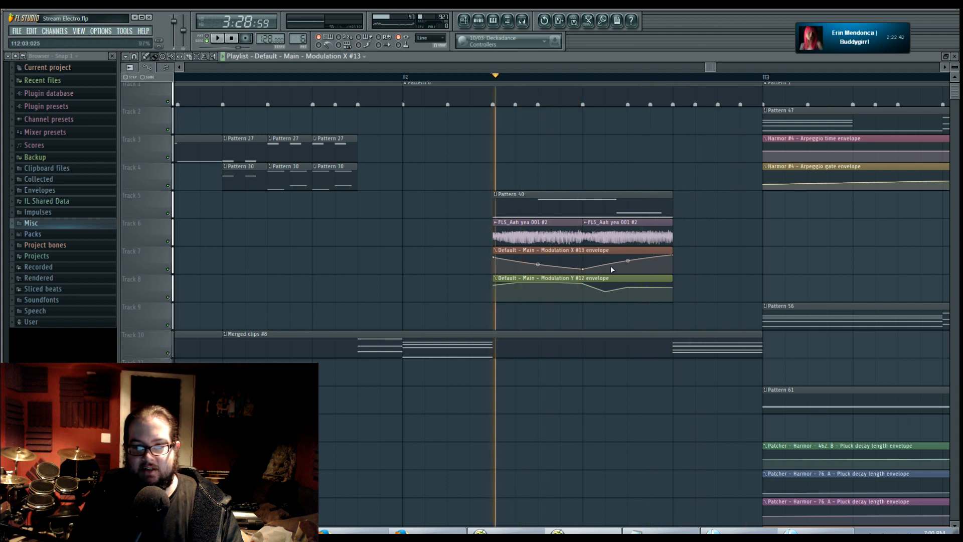
key(space)
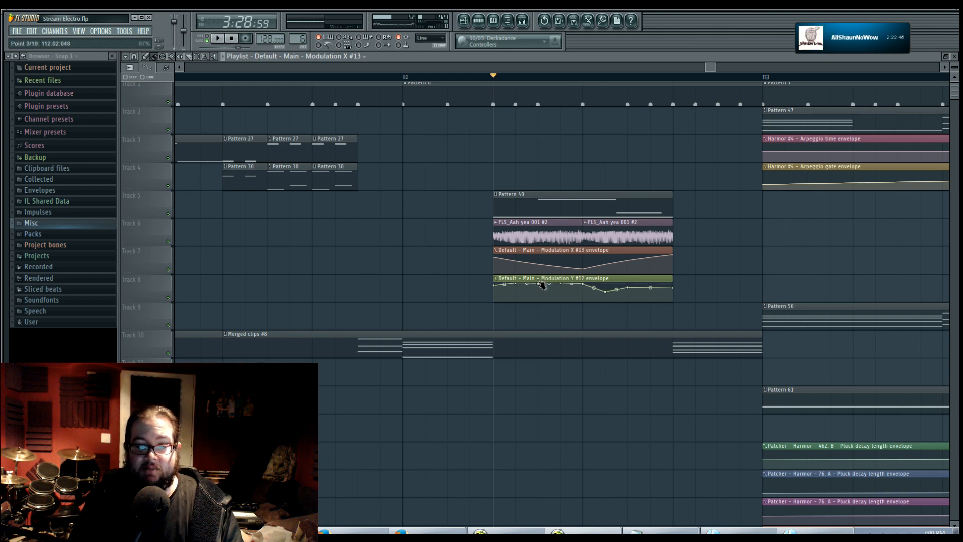
Step: Pull down a point in the Modulation Y envelope at bar 112 and make that automation clip unique
drag(539, 283, 538, 296)
click(496, 278)
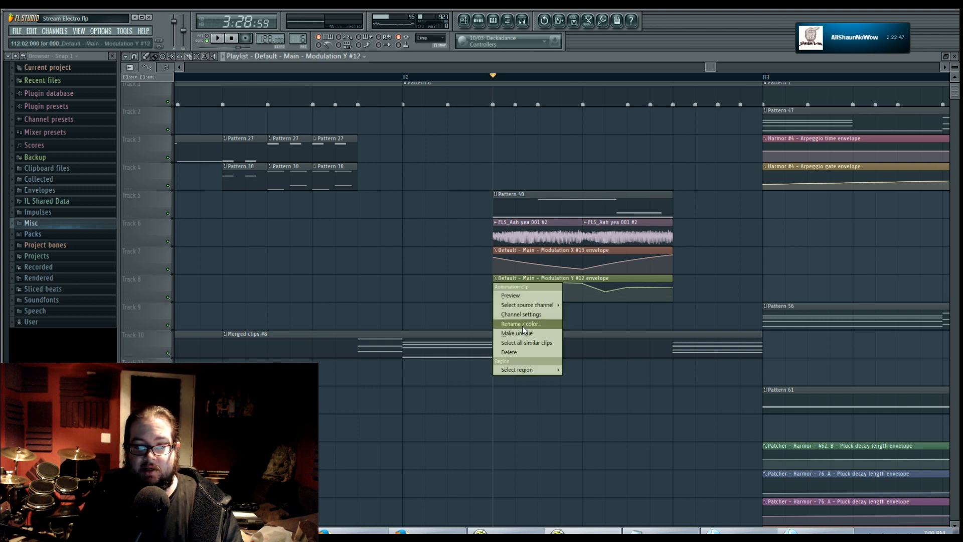
click(556, 333)
click(577, 304)
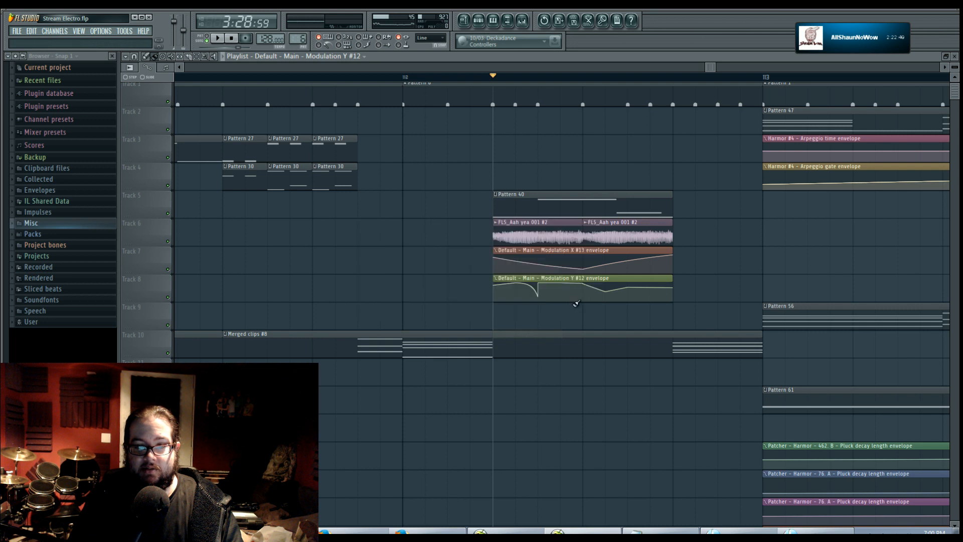
Step: Clear the inner points of the Modulation Y envelope and drop its start point to the minimum for a rising ramp
click(133, 79)
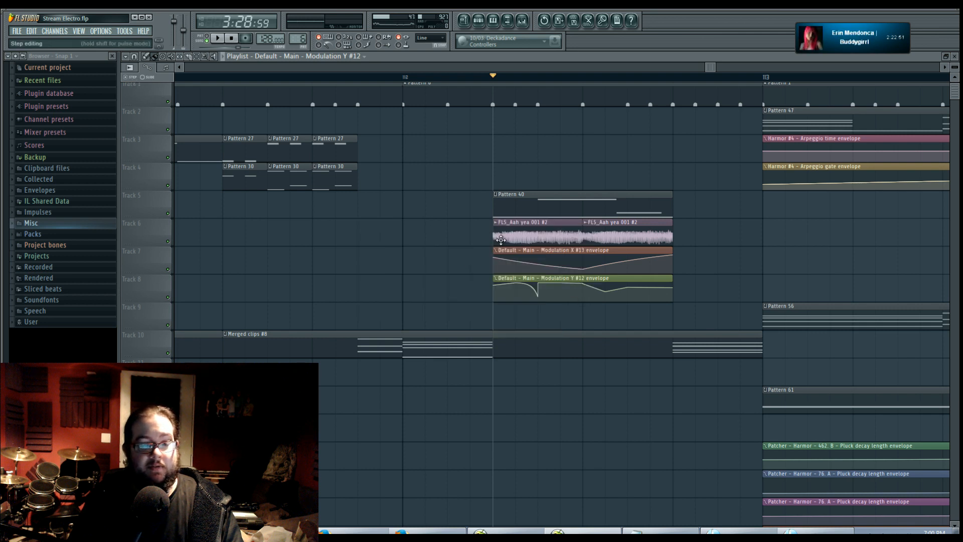
right_click(538, 284)
right_click(509, 294)
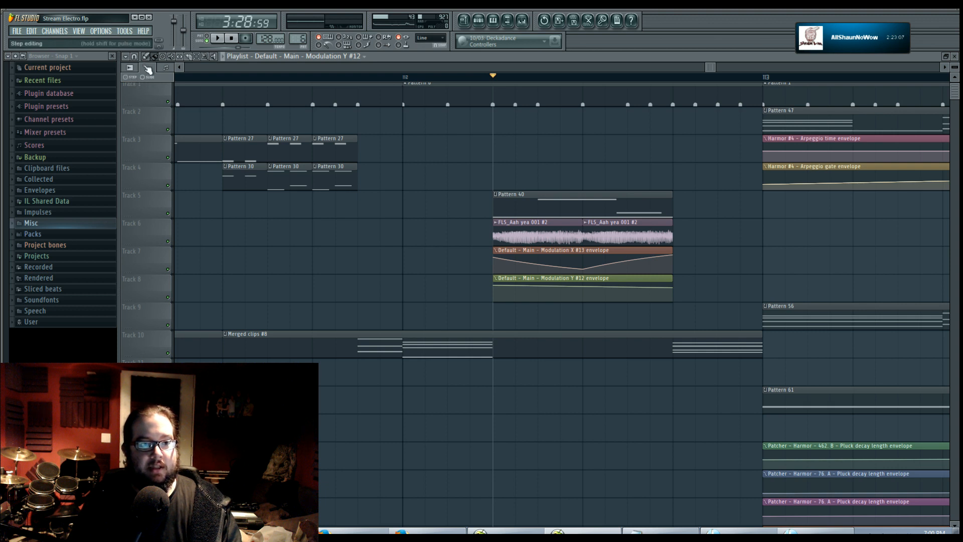
drag(495, 287, 498, 301)
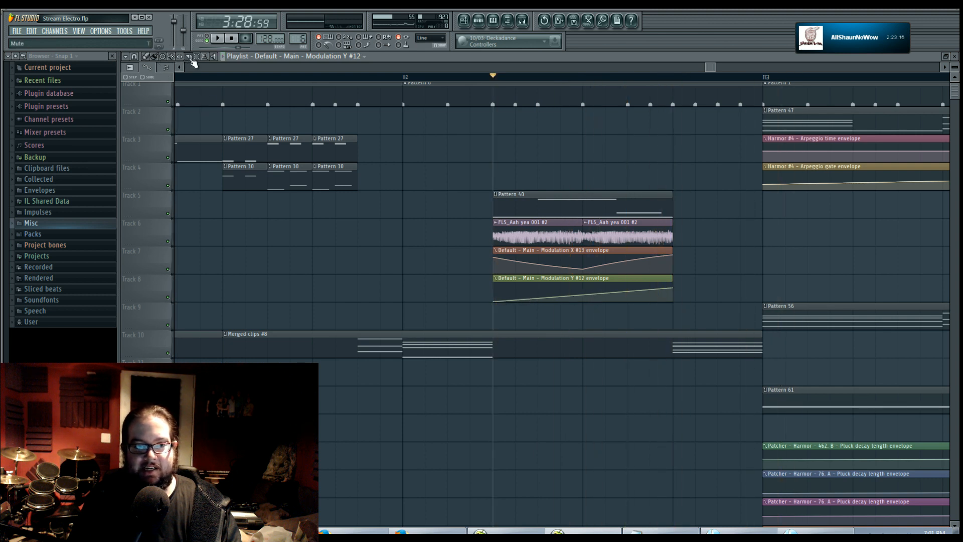
Step: Trim the second FLS_Aah yea 001 #2 vocal clip at bar 112 to a tiny slice at its start
scroll(663, 245, up, 3)
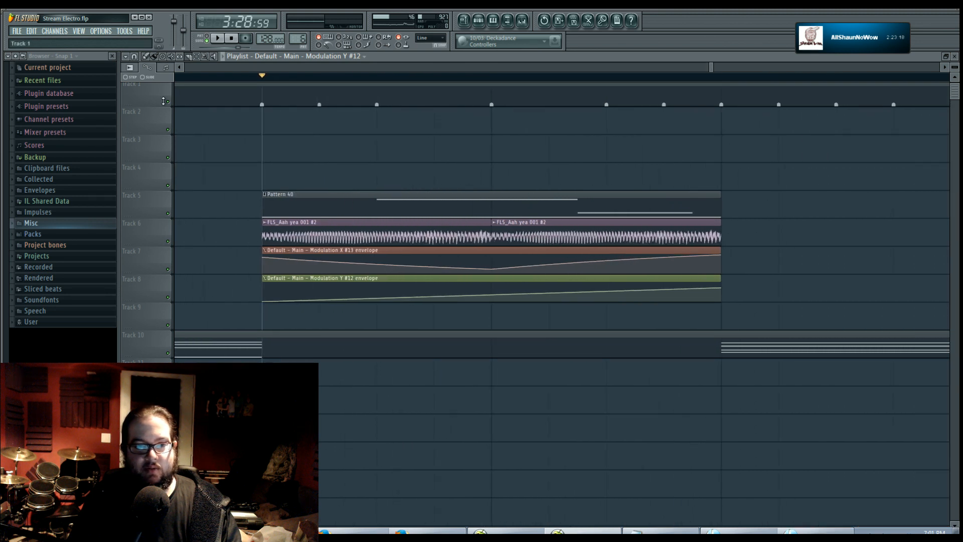
drag(719, 229, 498, 231)
scroll(510, 230, up, 1)
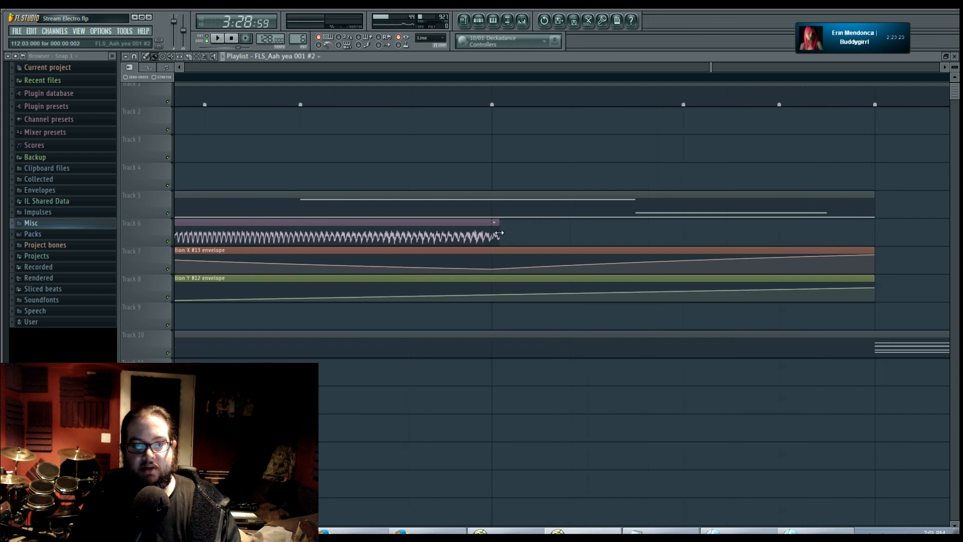
scroll(496, 233, down, 2)
Step: Duplicate the tiny vocal slice repeatedly on Track 6 until the copies reach the end of the Pattern 40 clip
ctrl+click(496, 235)
key(ctrl+b)
key(ctrl+b)
key(ctrl+b)
key(ctrl+b)
key(ctrl+b)
key(ctrl+b)
key(ctrl+b)
key(ctrl+b)
key(ctrl+b)
key(ctrl+b)
key(ctrl+b)
key(ctrl+b)
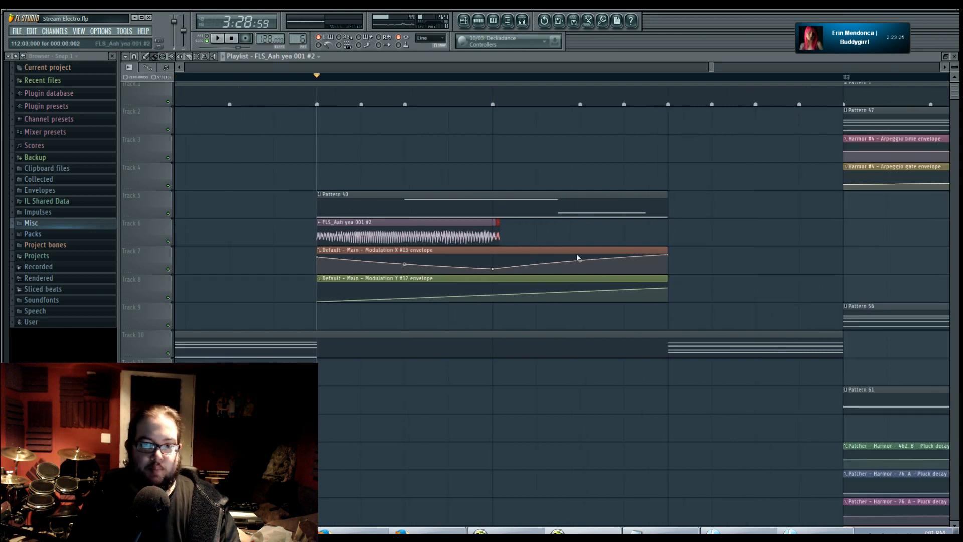
key(ctrl+b)
key(ctrl+b)
key(ctrl+b)
key(ctrl+b)
key(ctrl+b)
key(ctrl+b)
key(ctrl+b)
key(ctrl+b)
key(ctrl+b)
key(ctrl+b)
key(ctrl+b)
key(ctrl+b)
key(ctrl+b)
key(ctrl+b)
key(ctrl+b)
key(ctrl+b)
key(ctrl+b)
key(ctrl+b)
key(ctrl+b)
key(ctrl+b)
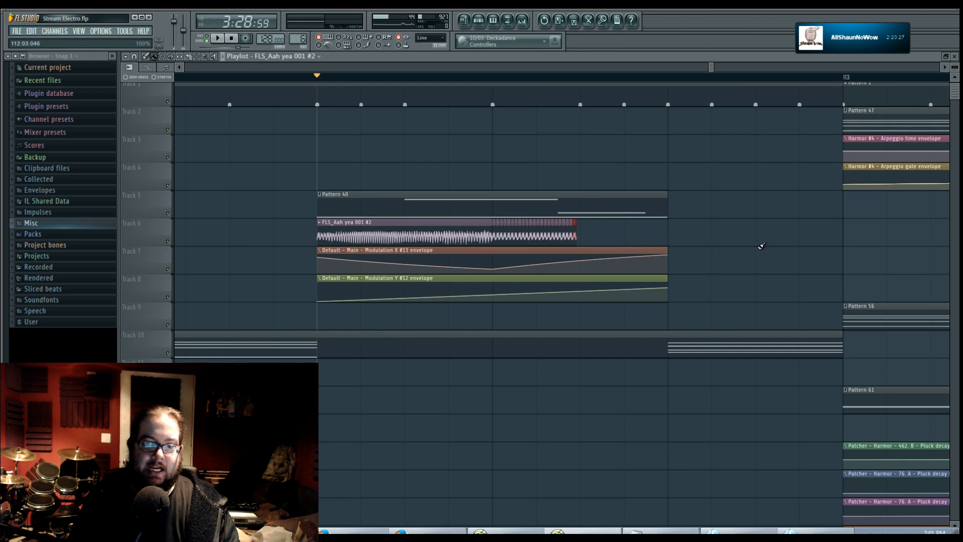
key(ctrl+b)
key(ctrl+b)
key(ctrl+b)
key(ctrl+b)
key(ctrl+b)
key(ctrl+b)
key(ctrl+b)
key(ctrl+b)
key(ctrl+b)
key(ctrl+b)
key(ctrl+b)
key(ctrl+b)
key(ctrl+b)
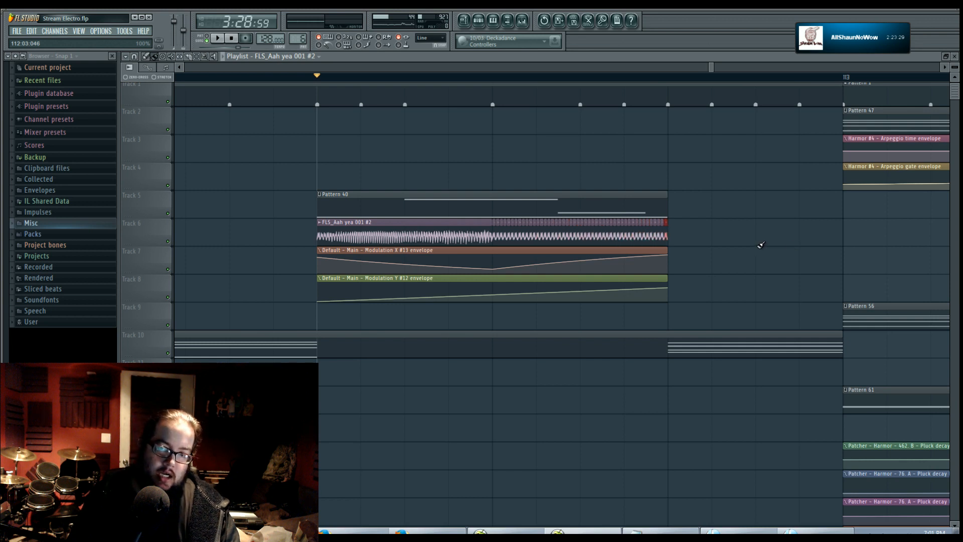
key(Delete)
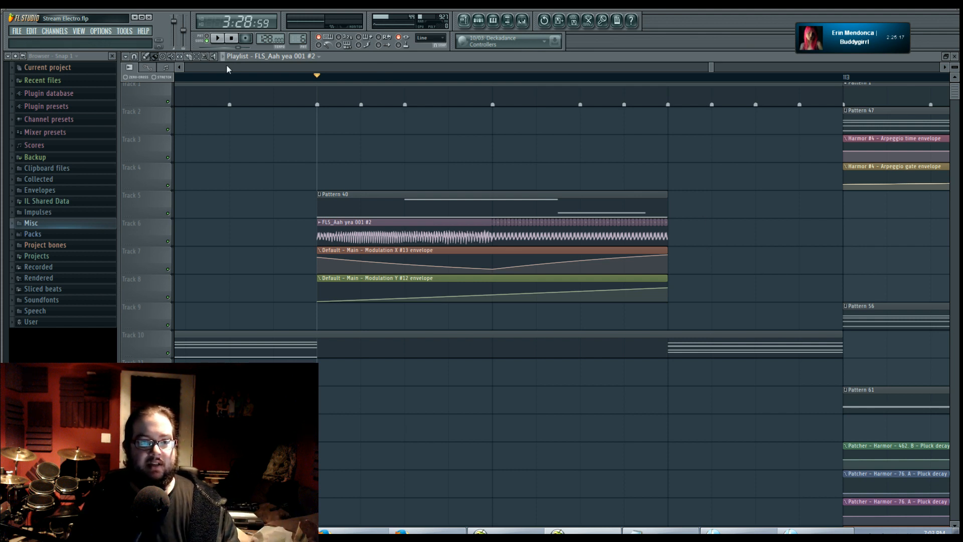
right_click(175, 31)
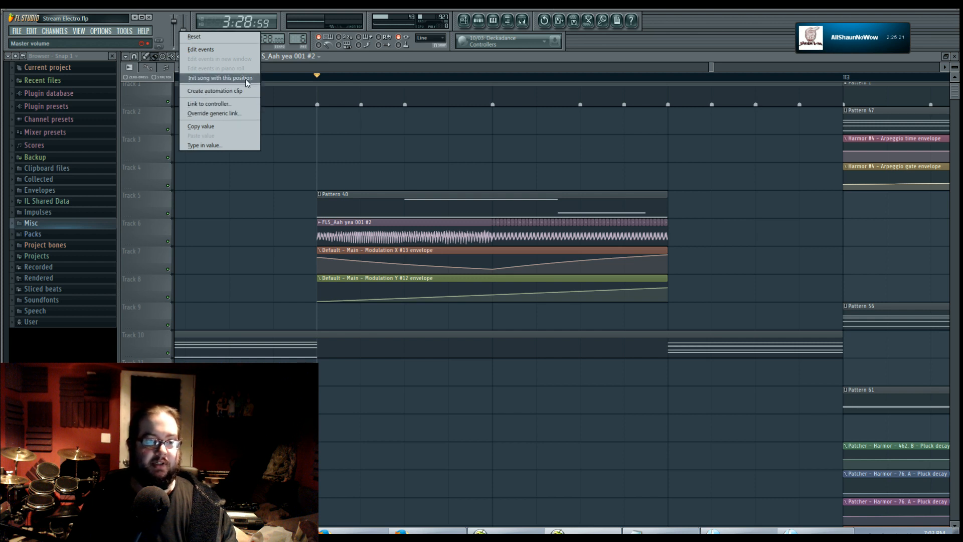
click(357, 56)
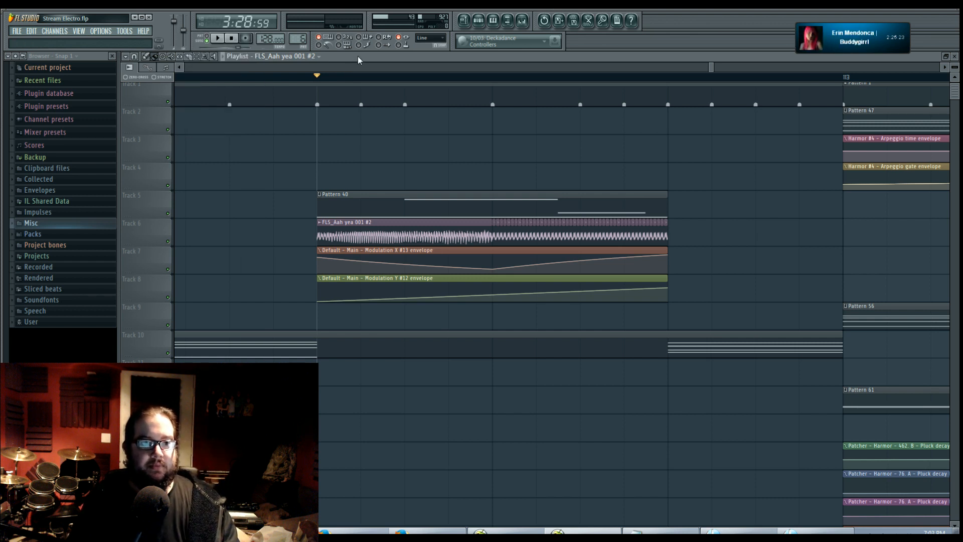
right_click(186, 33)
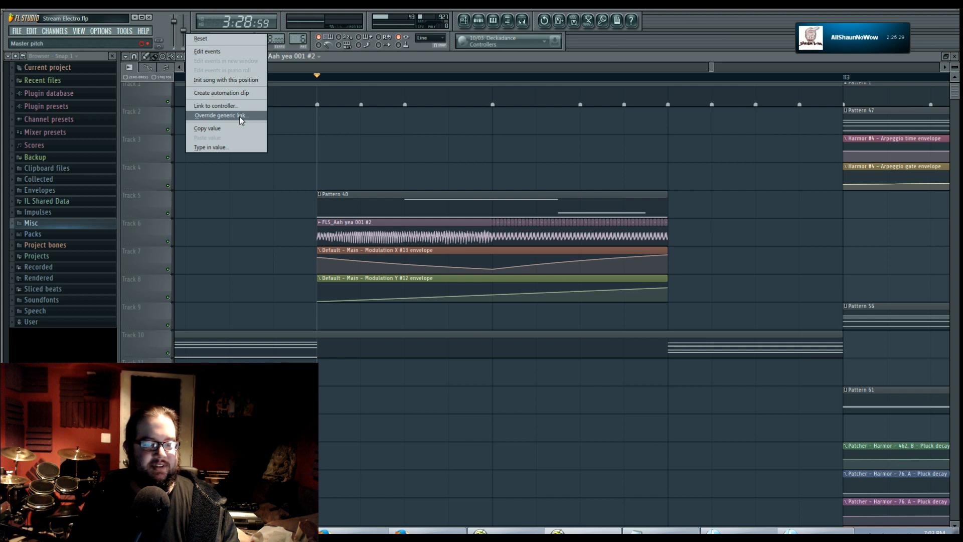
click(348, 56)
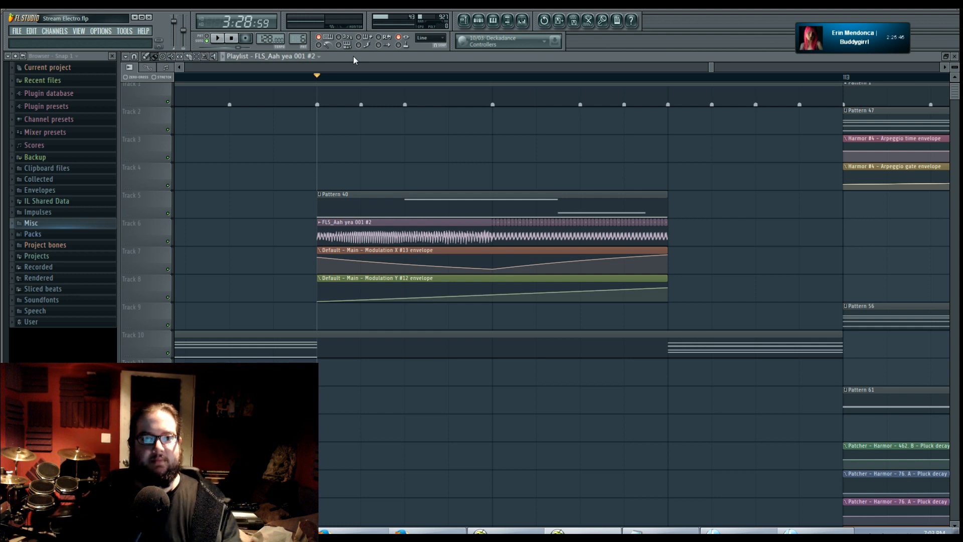
right_click(185, 31)
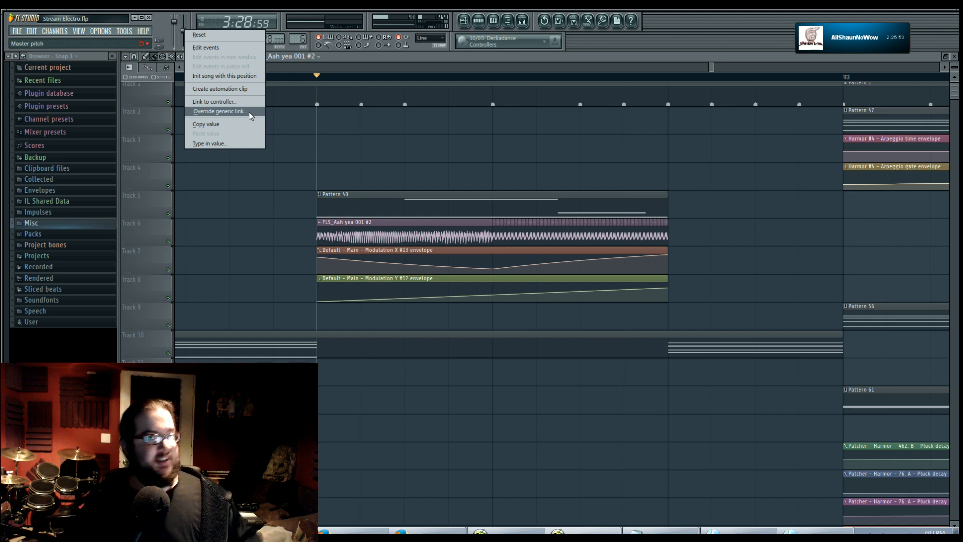
click(360, 64)
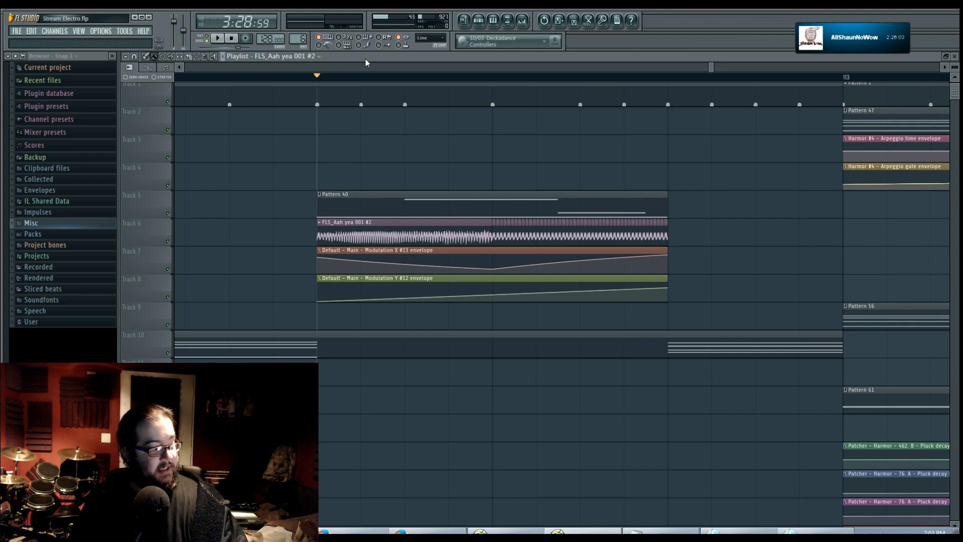
click(522, 23)
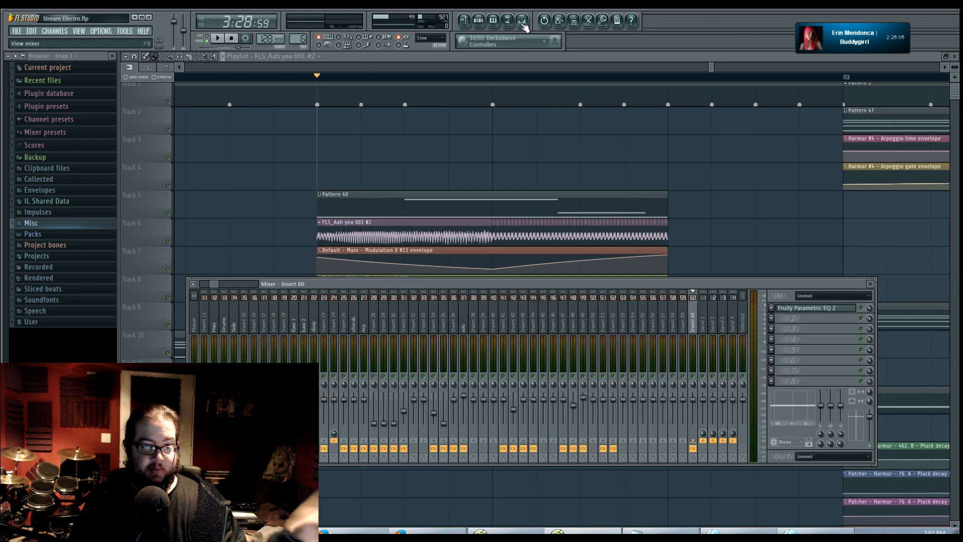
key(F9)
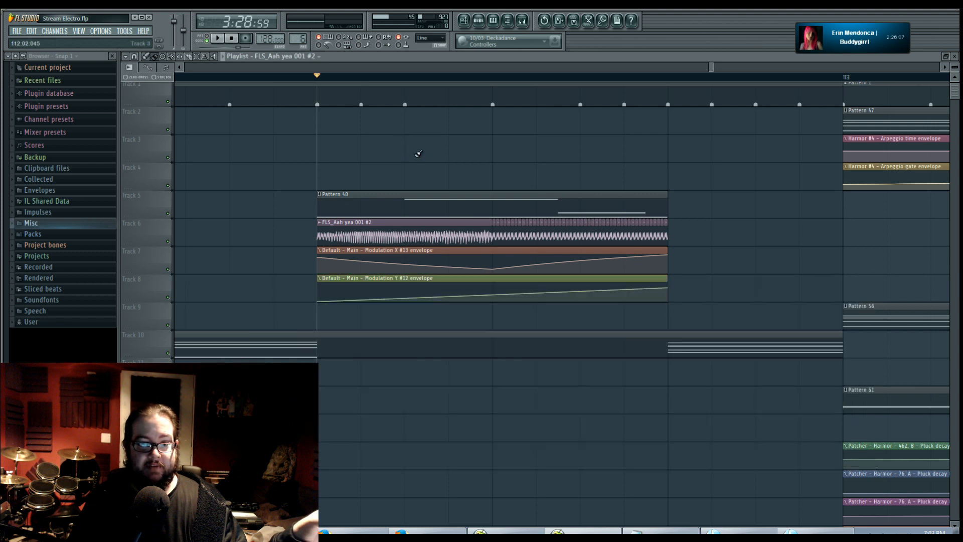
Step: Play back the Pattern 40 section in bar 112 and select exactly that clip's time range
key(space)
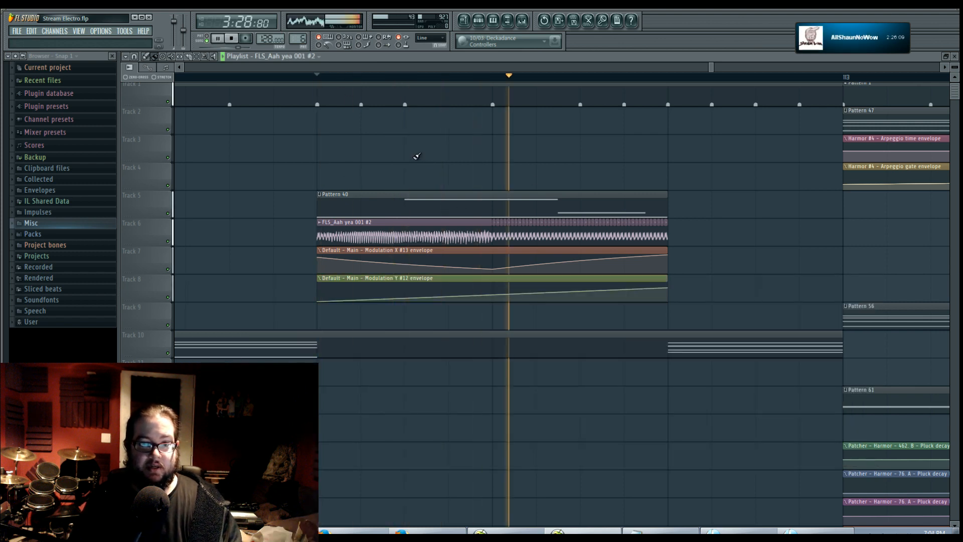
key(space)
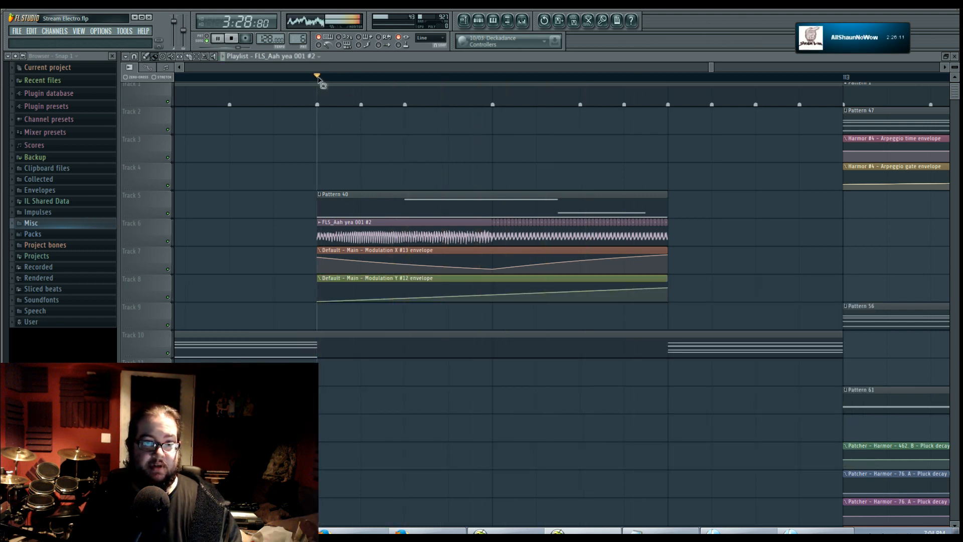
drag(318, 79, 668, 89)
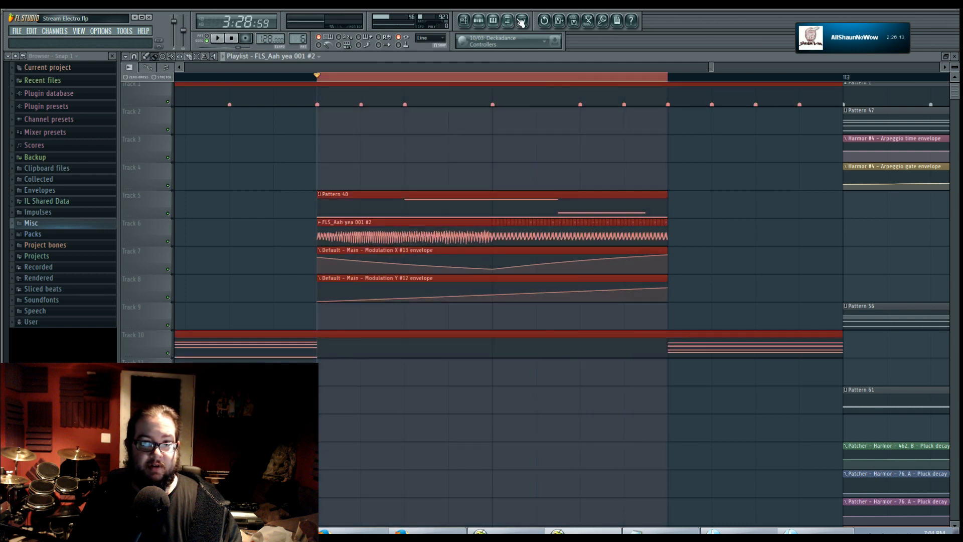
Step: Check the effect slots of Insert 23, Insert 24 and Insert 25 in the mixer, and select Insert 25
click(522, 21)
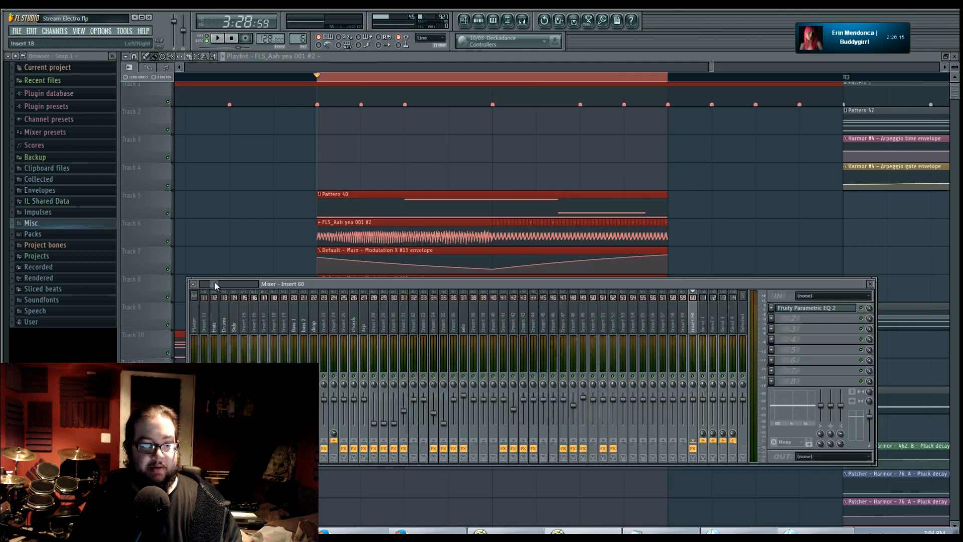
drag(216, 285, 213, 286)
click(354, 323)
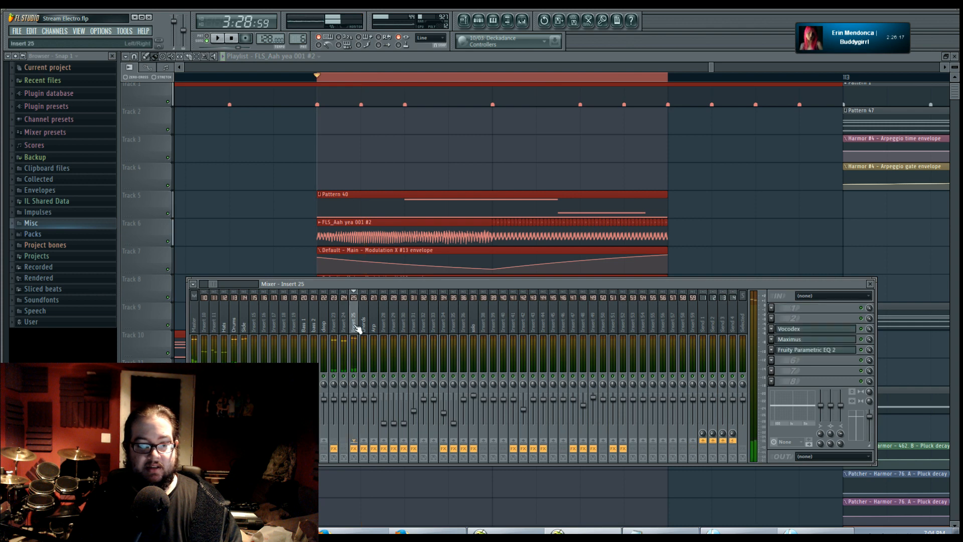
click(334, 322)
click(344, 322)
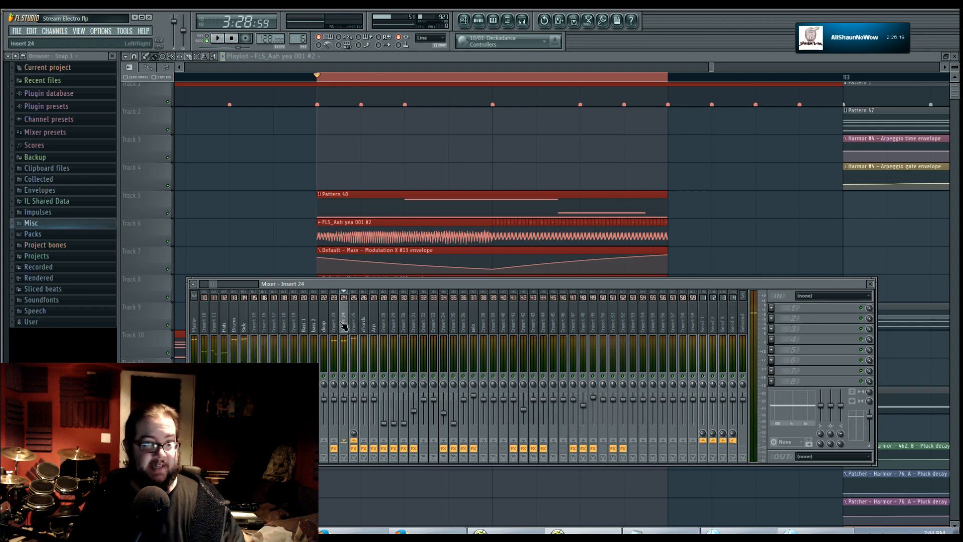
click(337, 322)
click(344, 323)
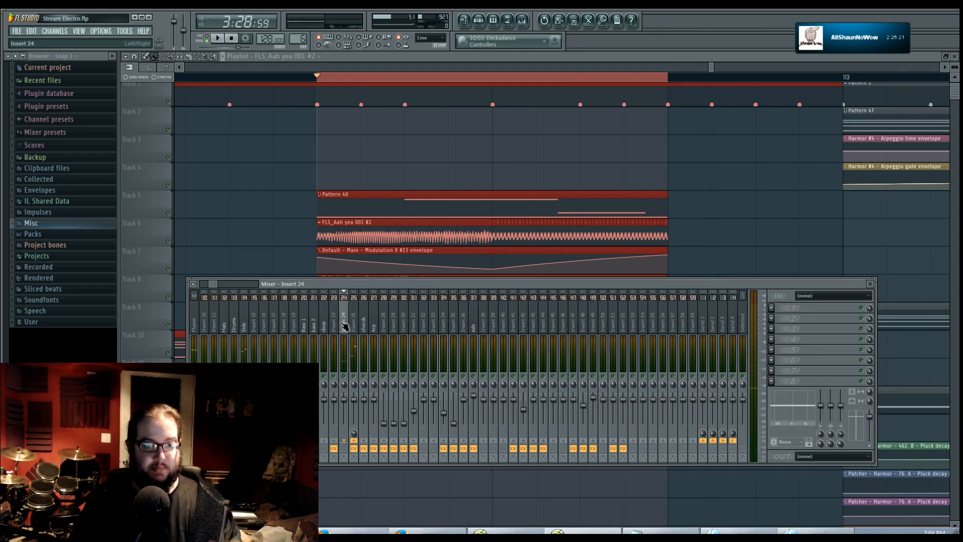
click(353, 324)
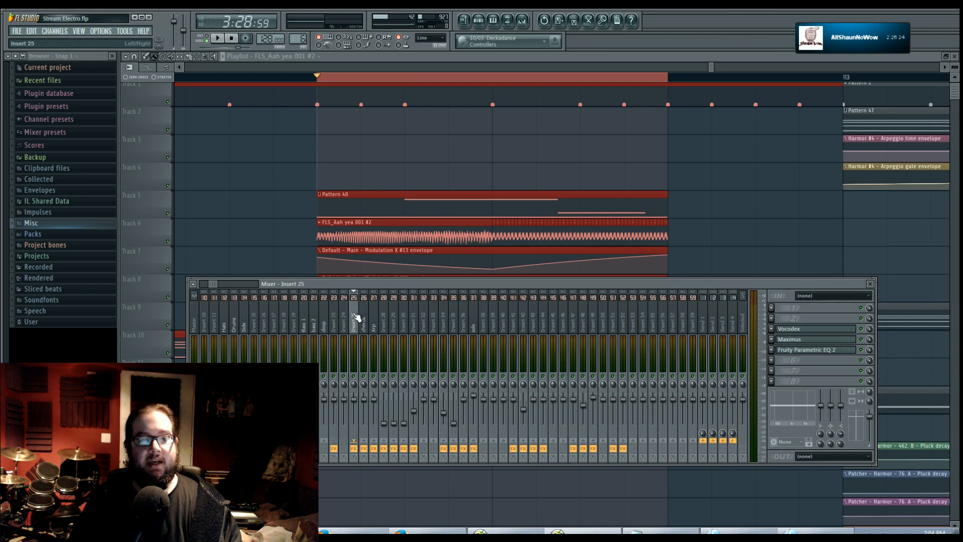
Step: Arm Insert 25 for disk recording and render it to a wave file over the selected time range
click(354, 458)
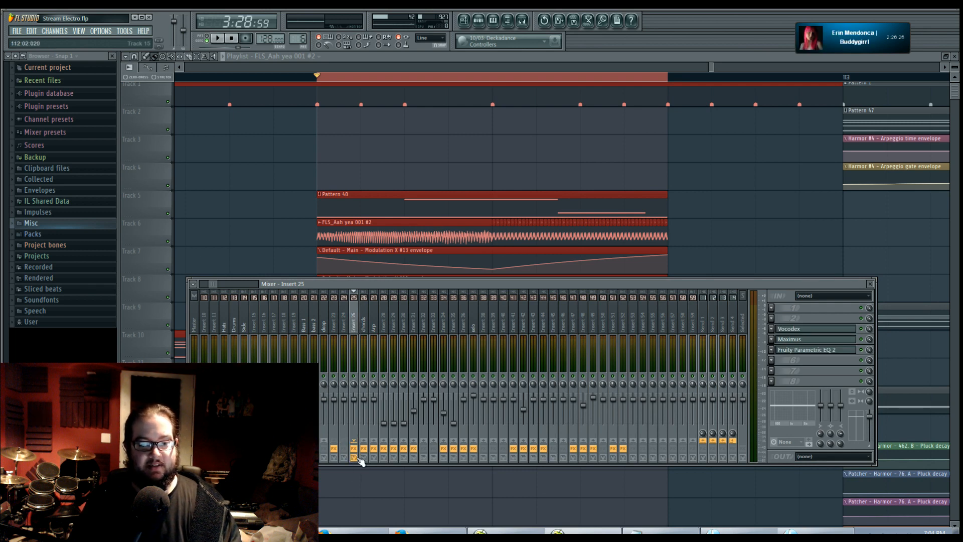
click(194, 284)
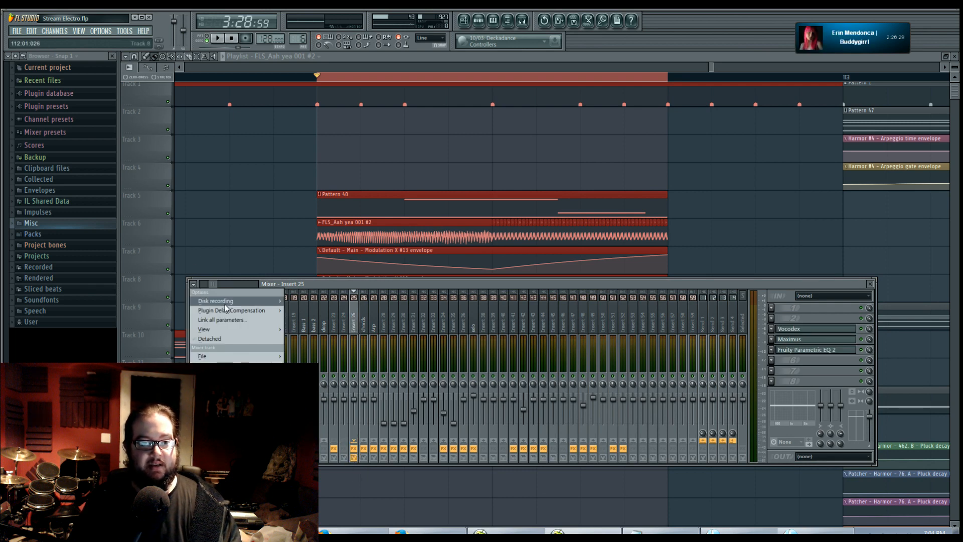
mouse_move(225, 305)
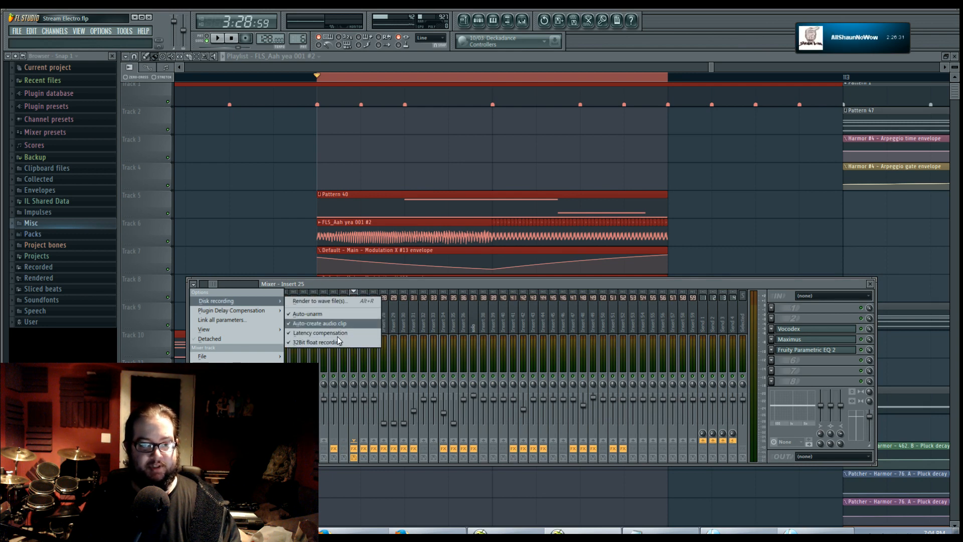
click(342, 302)
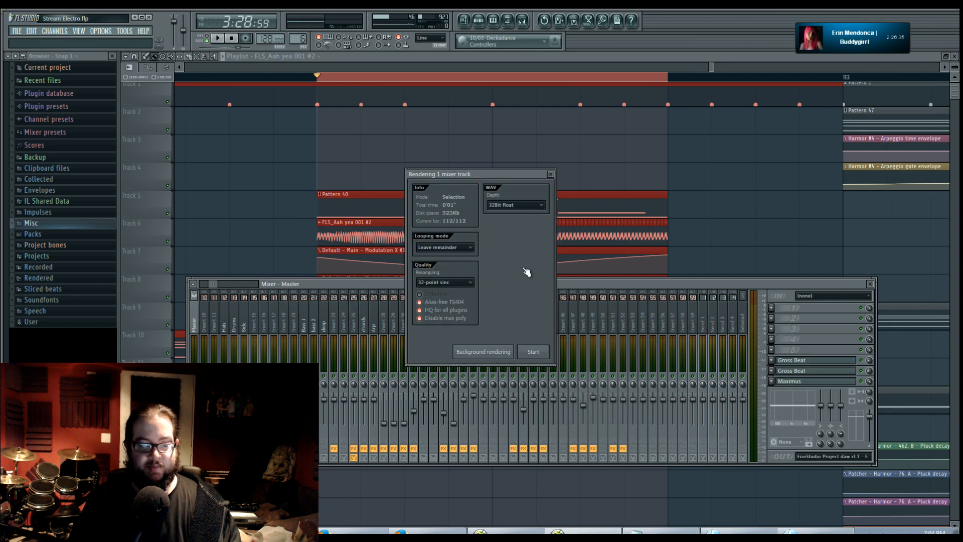
click(534, 352)
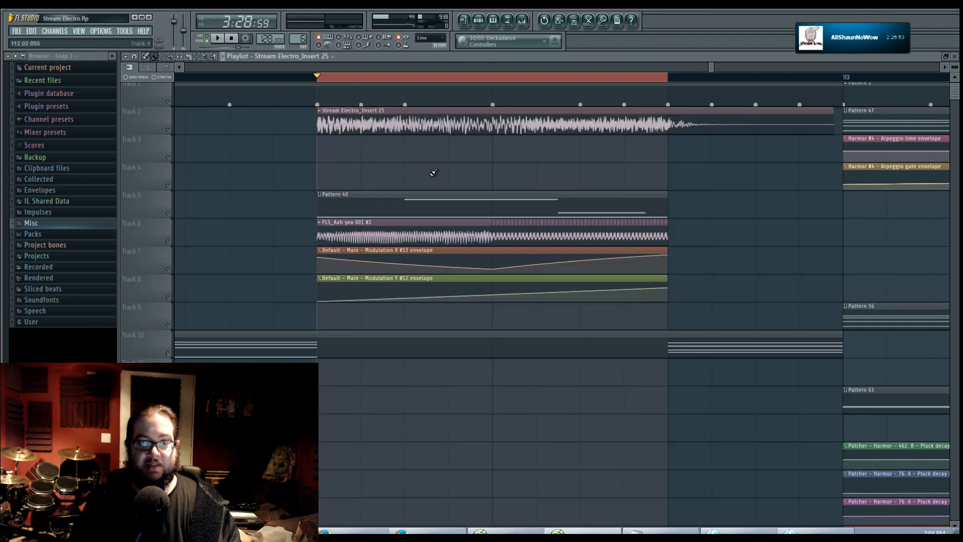
Step: Move the rendered Stream Electro_Insert 25 clip to Track 3 and open its channel settings and assigned mixer track
drag(449, 131, 443, 172)
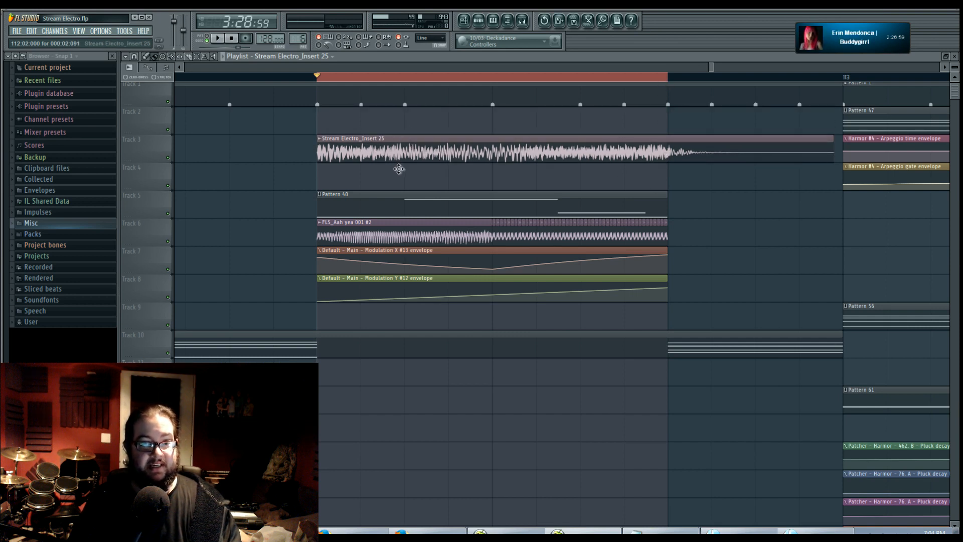
drag(399, 169, 407, 141)
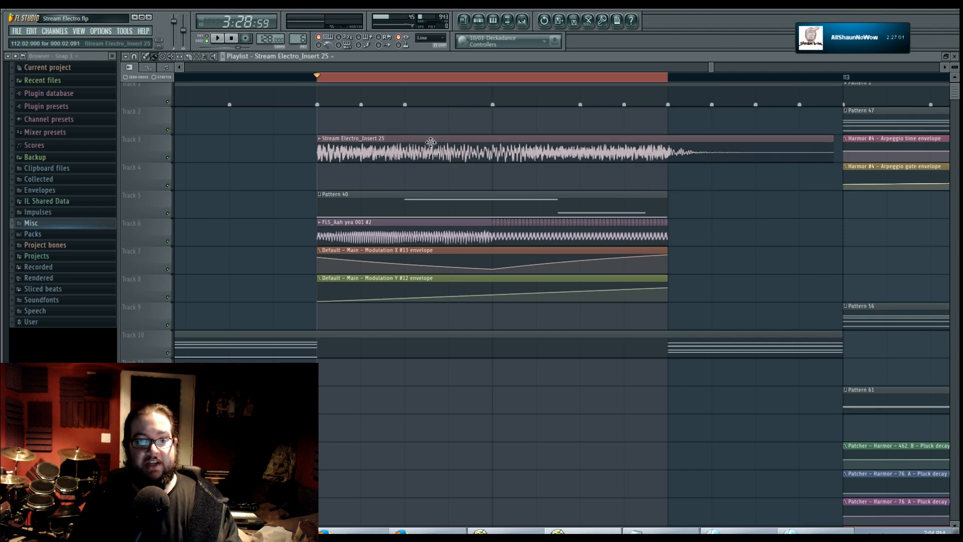
double_click(431, 142)
click(868, 129)
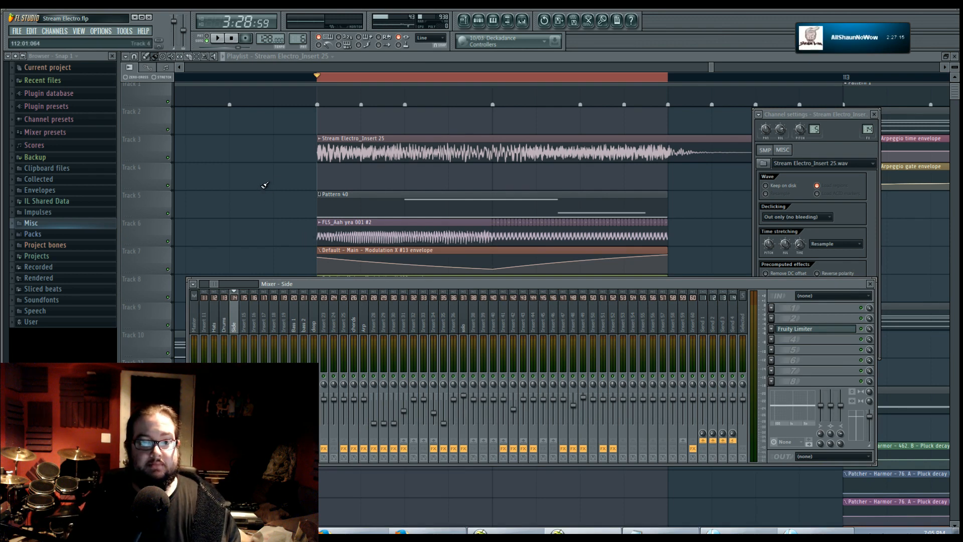
Step: Close the open windows and delete the Stream Electro_Insert 25 clip from Track 3
key(F12)
right_click(519, 149)
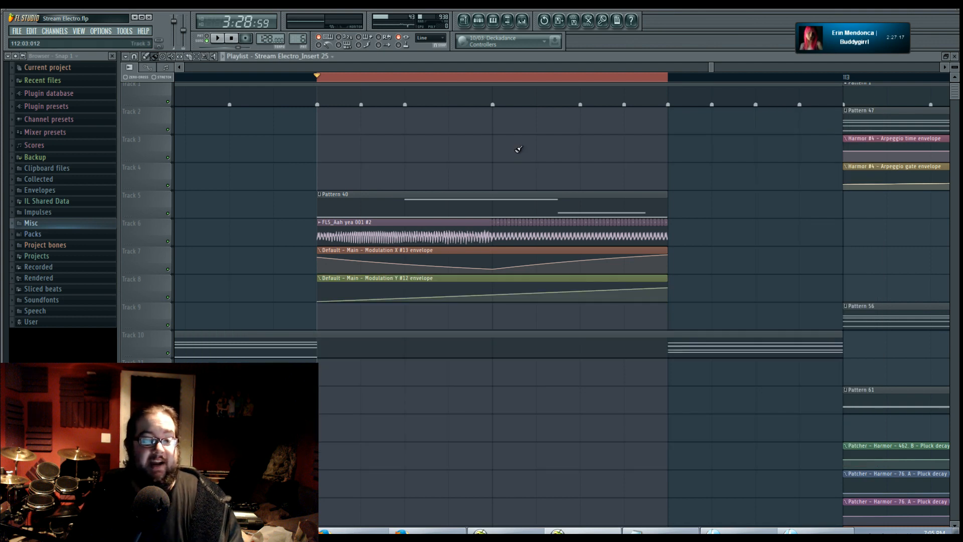
click(524, 25)
click(524, 25)
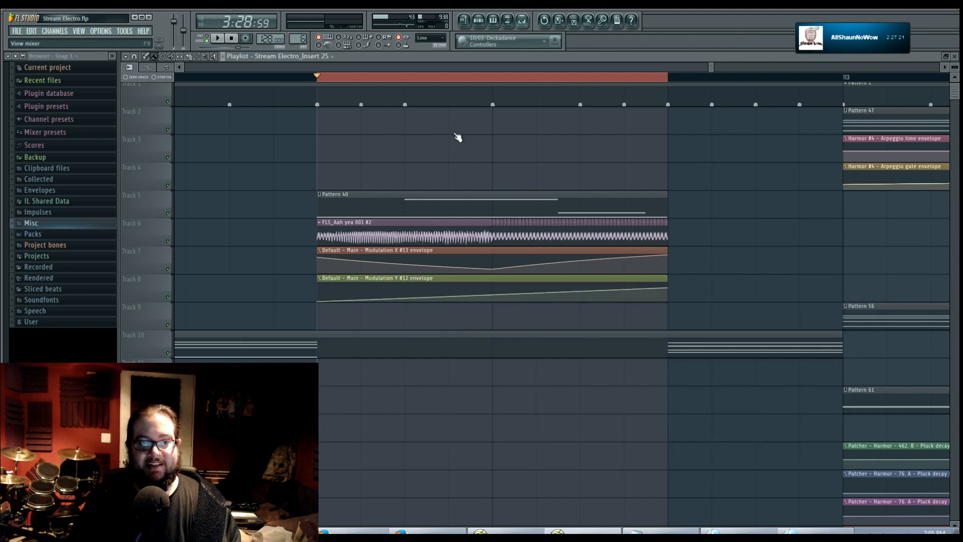
Step: Play back the selected Pattern 40 range in bar 112 and clear the time selection
scroll(441, 159, down, 4)
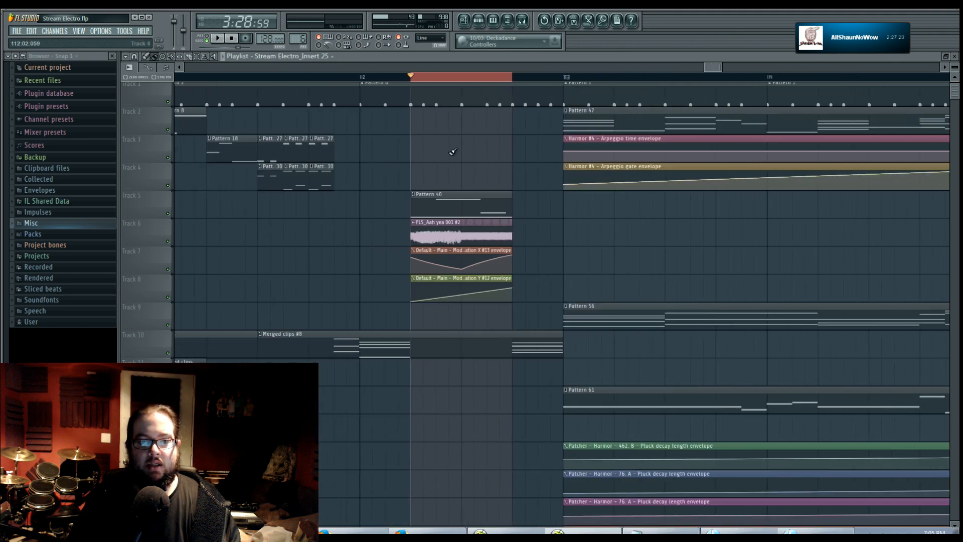
key(space)
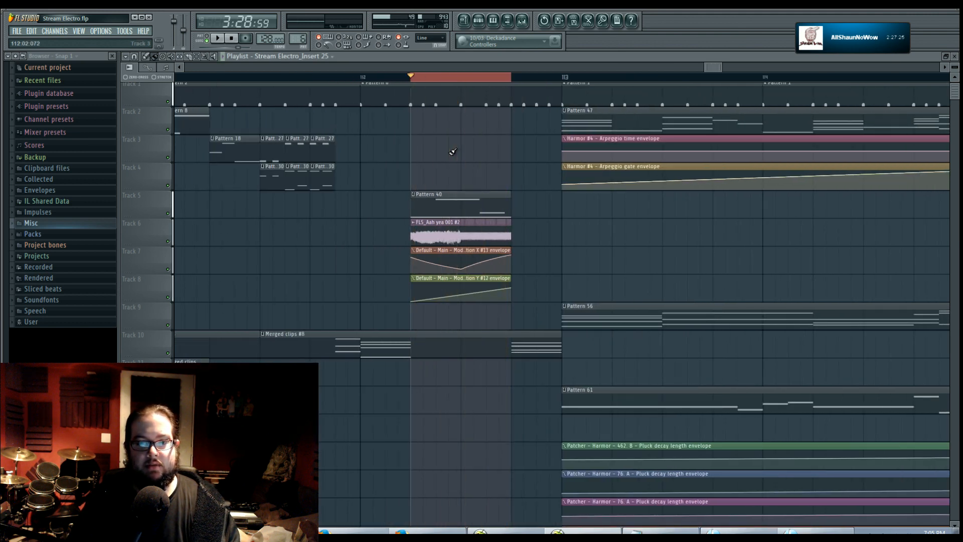
mouse_move(488, 149)
mouse_down()
mouse_move(454, 151)
mouse_move(514, 157)
mouse_move(482, 182)
mouse_up()
scroll(490, 182, down, 2)
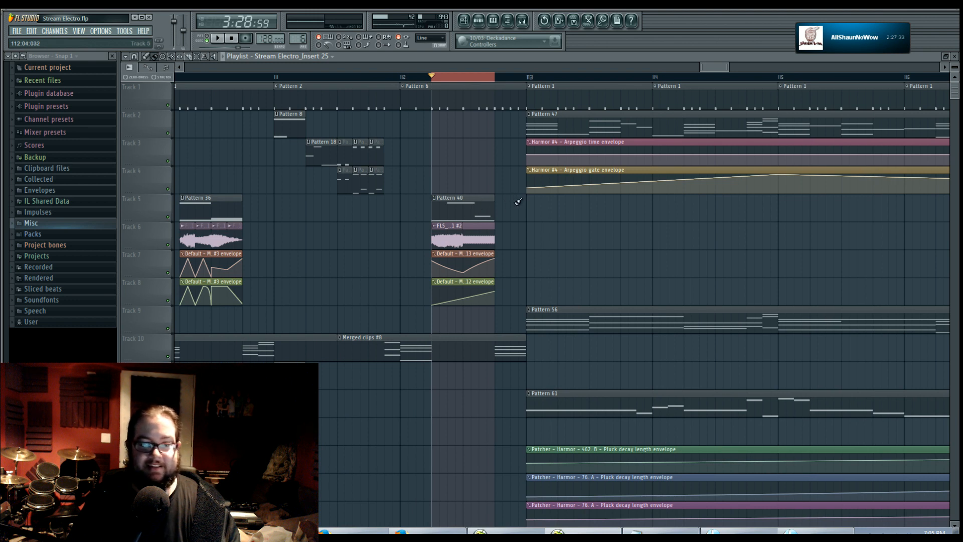
scroll(518, 201, right, 4)
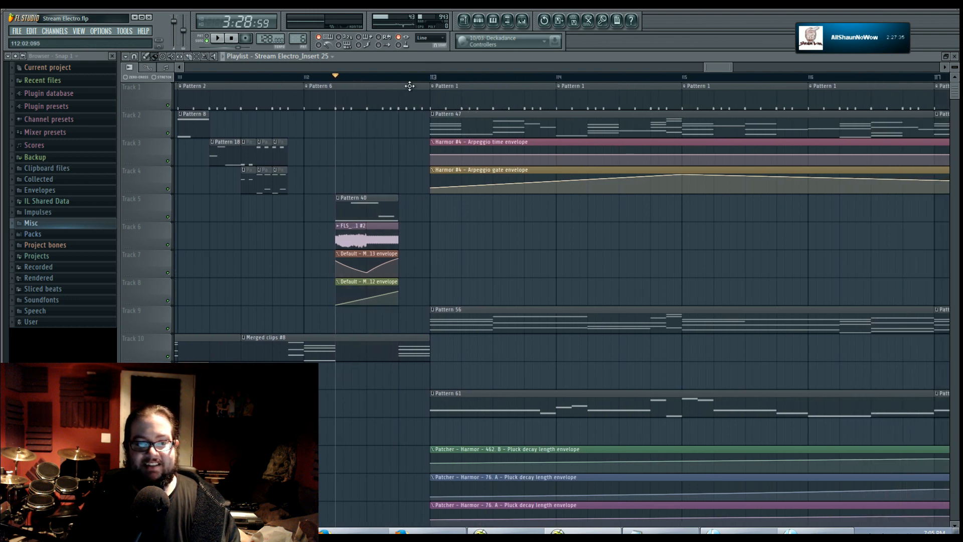
Step: Audition the section from bar 113 and look over the surrounding arrangement back to bar 97
drag(410, 78, 433, 81)
drag(574, 265, 470, 186)
drag(423, 389, 452, 305)
drag(312, 286, 237, 255)
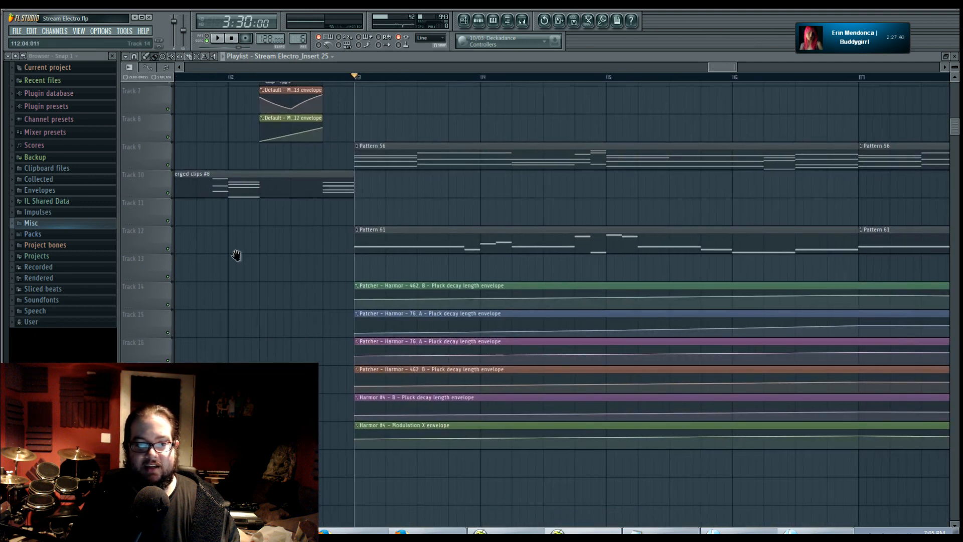
drag(333, 169, 335, 275)
key(space)
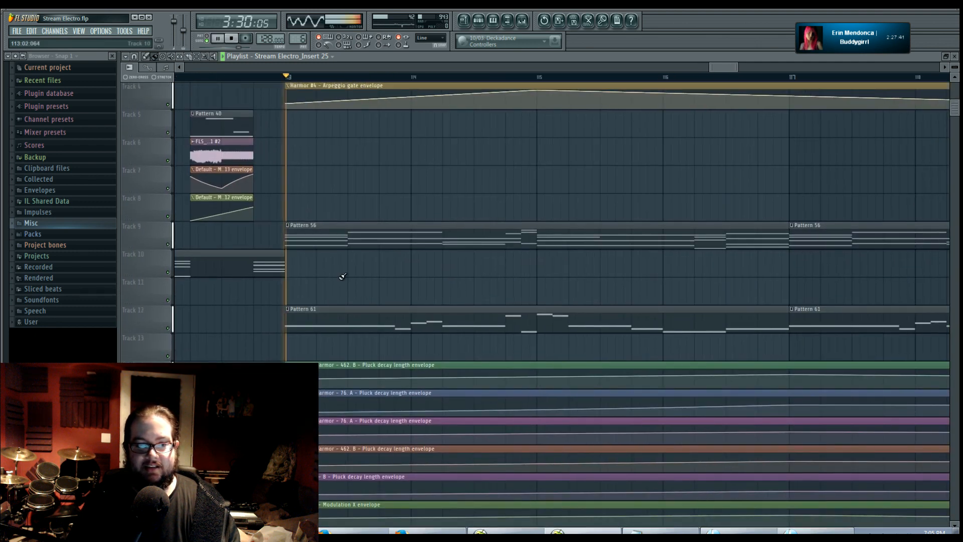
scroll(355, 279, down, 10)
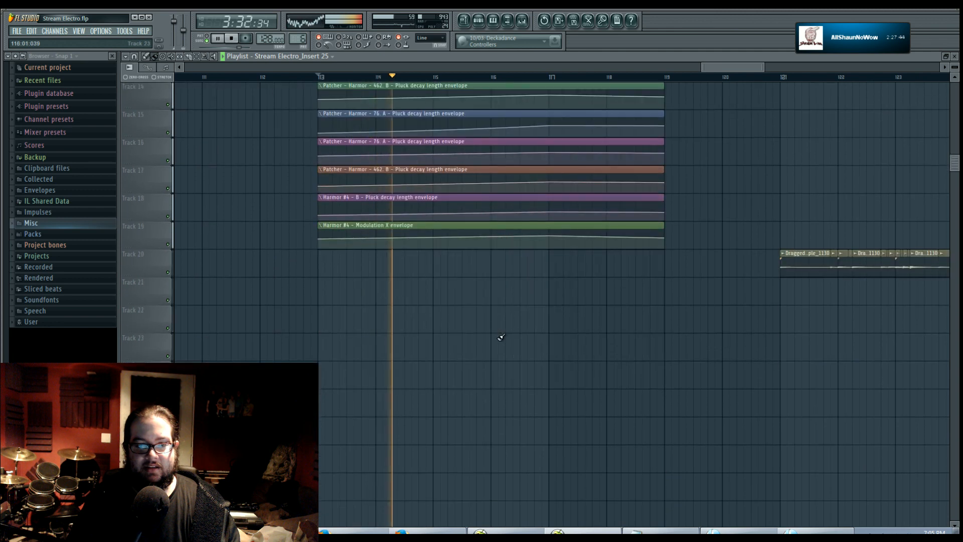
scroll(500, 335, up, 4)
key(space)
scroll(707, 313, down, 6)
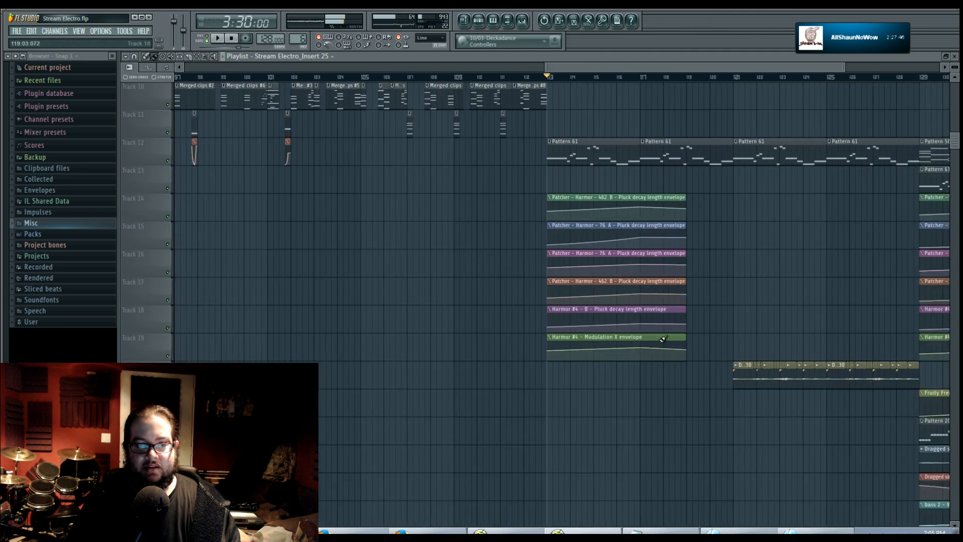
scroll(485, 391, up, 9)
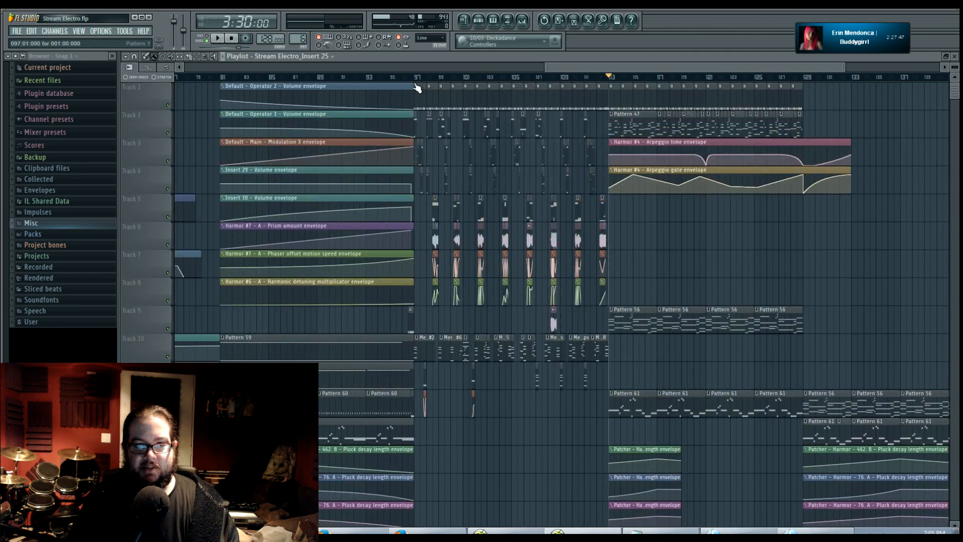
Step: Audition the arrangement from bar 97, then replay it from bar 107
click(415, 77)
key(space)
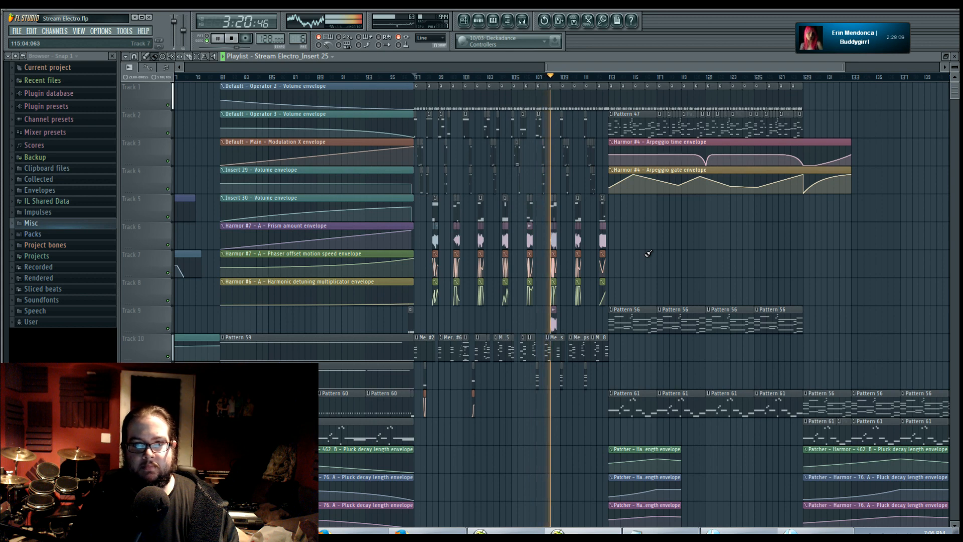
scroll(551, 261, up, 5)
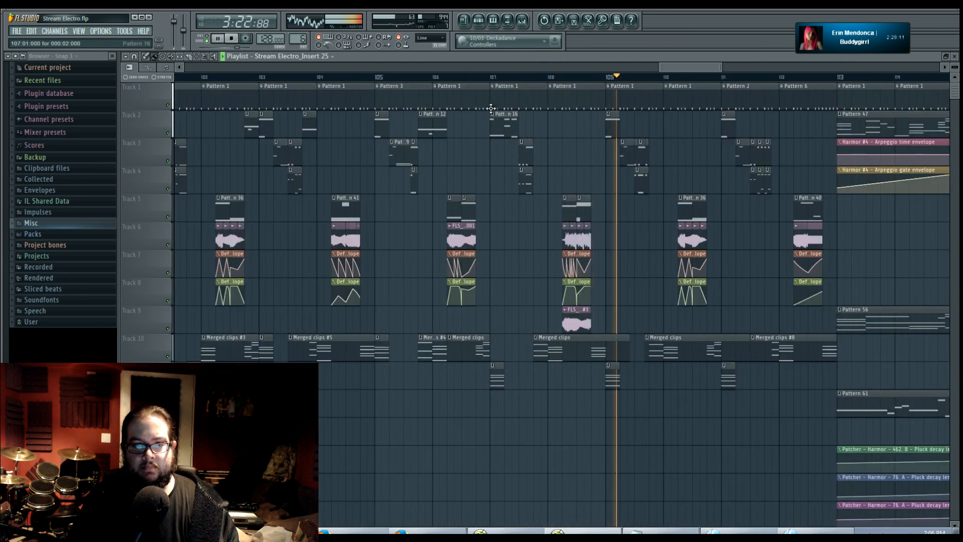
key(space)
key(space)
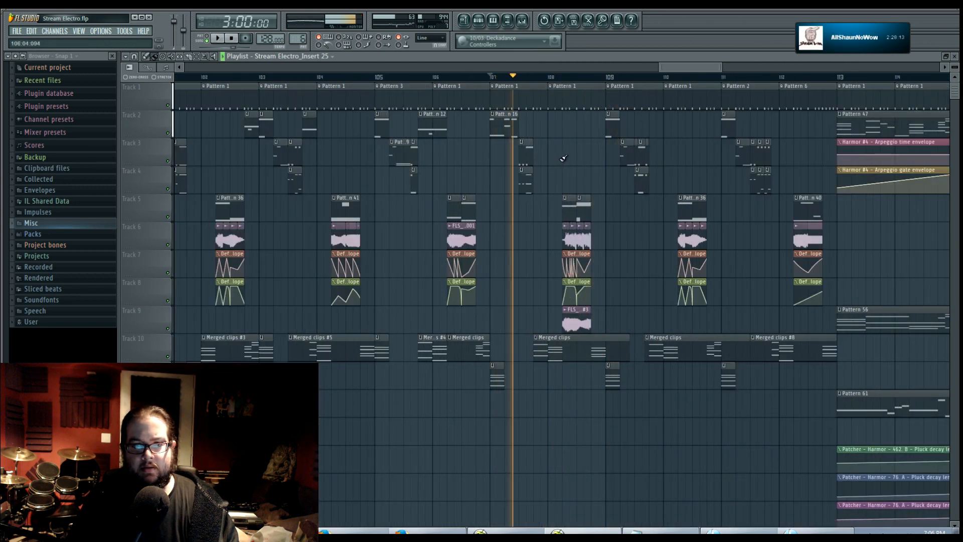
Step: Make the Pattern 33 clip on Track 4 in bar 107 unique and open its Harmor #3 notes in the piano roll
scroll(534, 186, up, 1)
scroll(533, 187, up, 4)
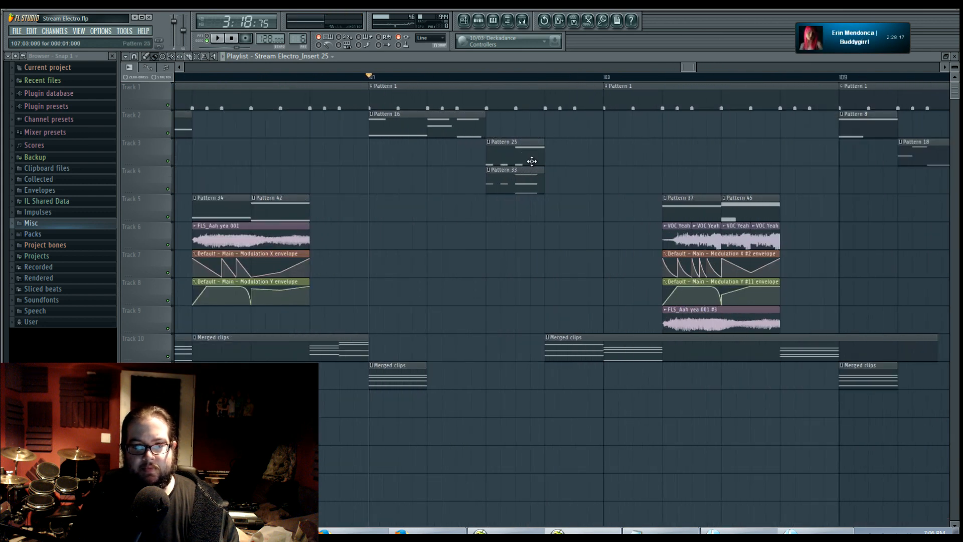
click(485, 170)
click(517, 217)
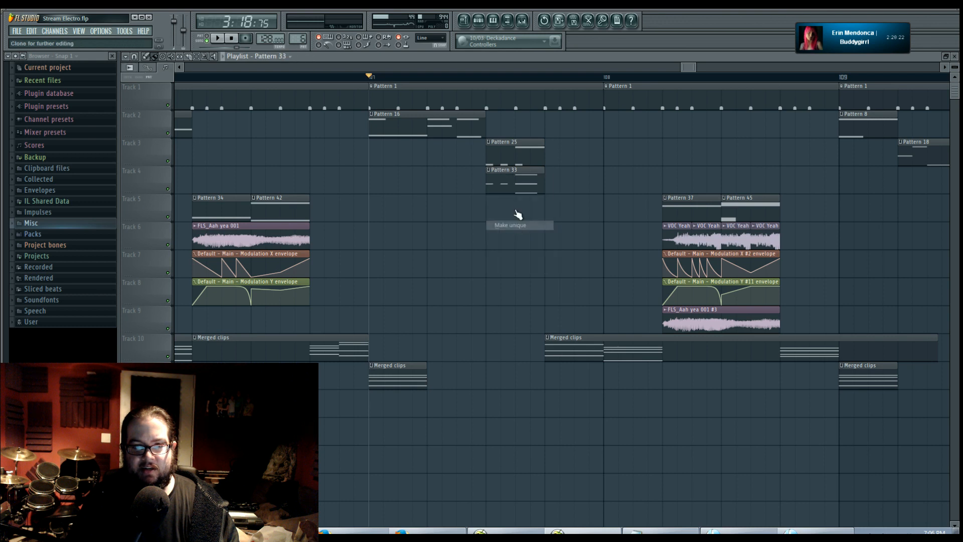
double_click(521, 186)
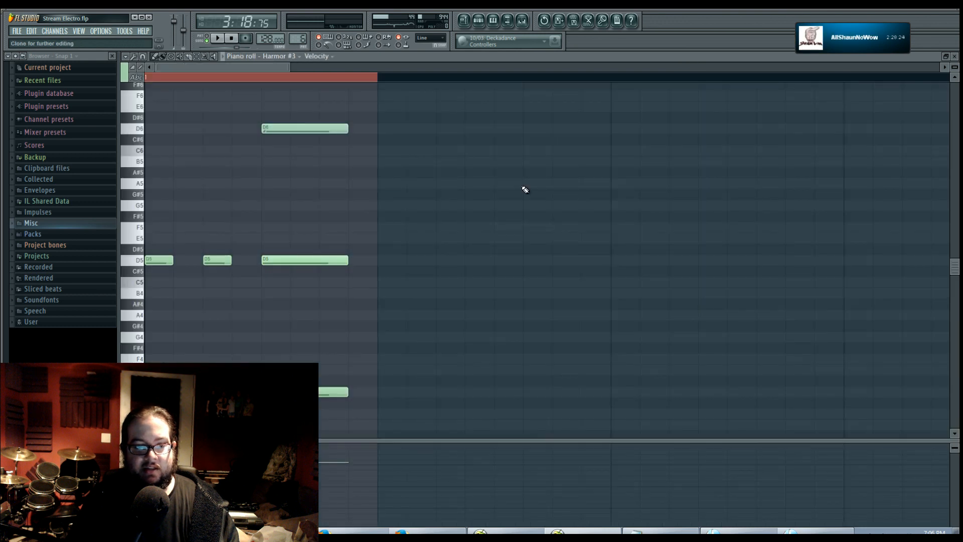
Step: Delete the long D6 slide note from the Harmor #3 pattern
scroll(393, 348, up, 5)
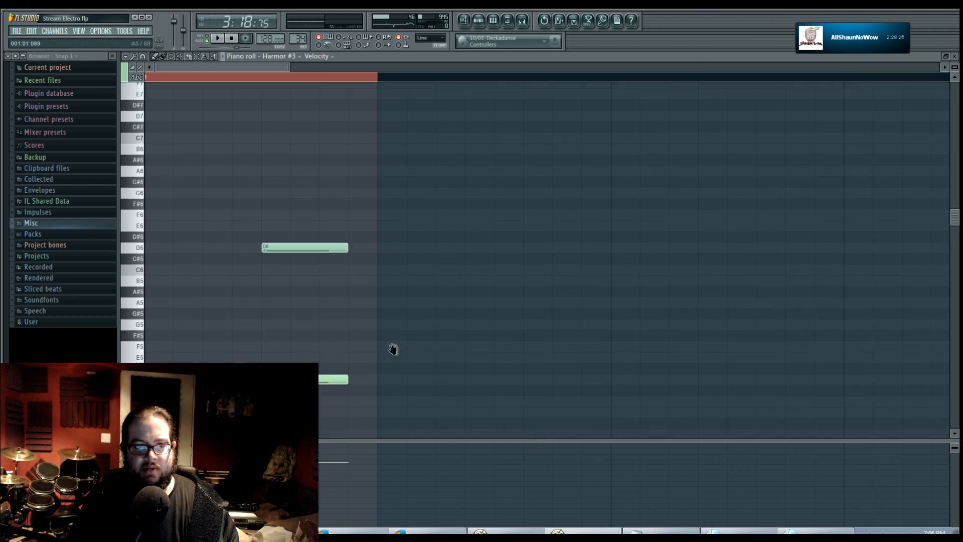
scroll(443, 165, down, 6)
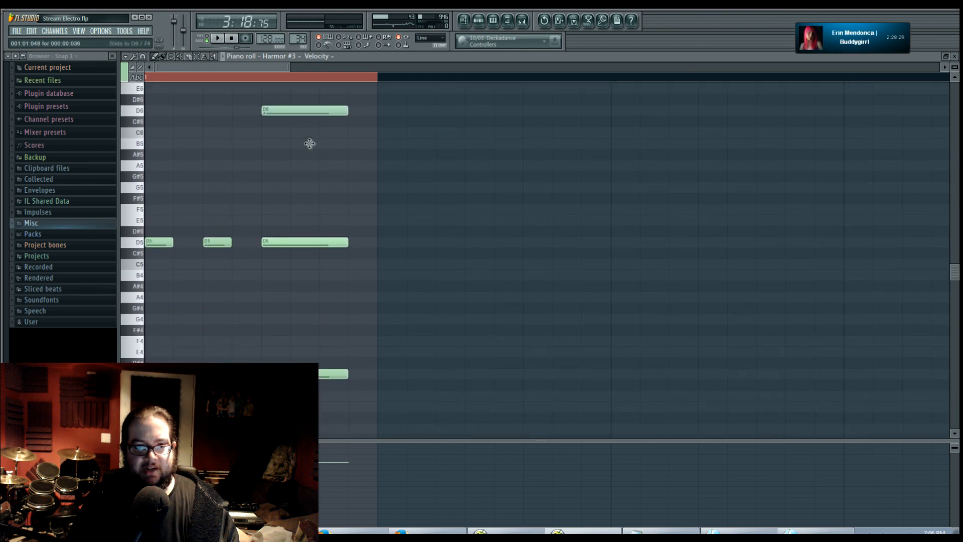
drag(309, 110, 308, 99)
right_click(305, 99)
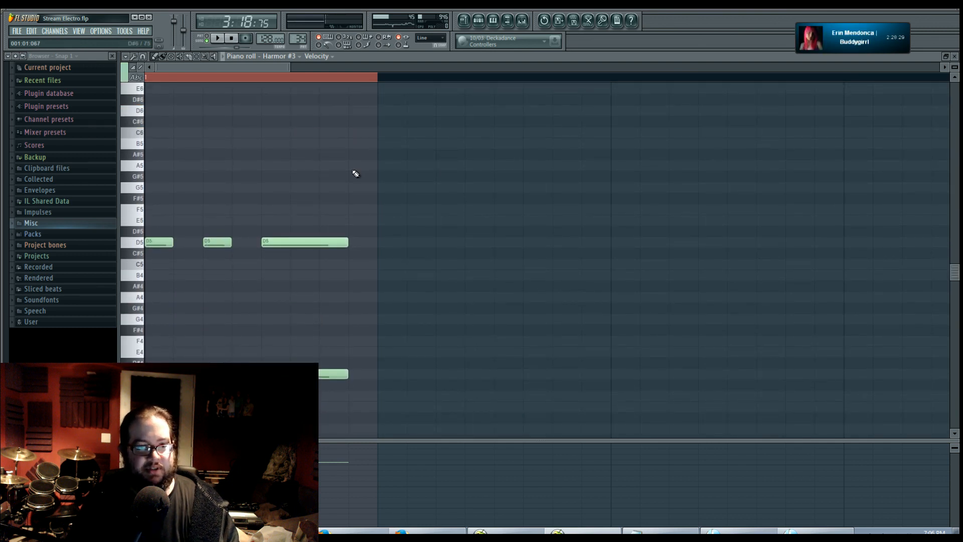
click(217, 38)
click(232, 40)
Step: Re-enter the long D5 note as a non-slide note through its note properties and play back the Harmor #3 pattern
scroll(344, 301, down, 5)
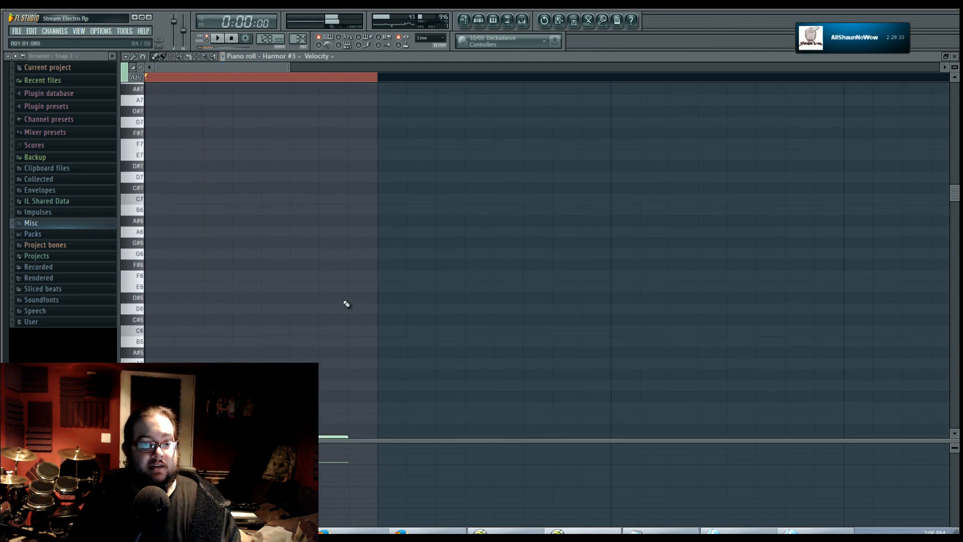
scroll(345, 304, up, 5)
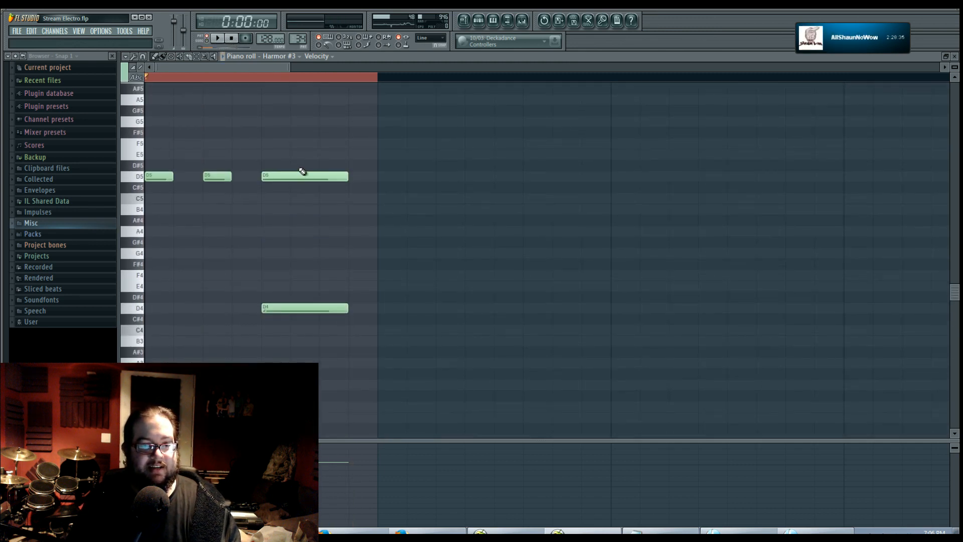
click(306, 143)
right_click(305, 144)
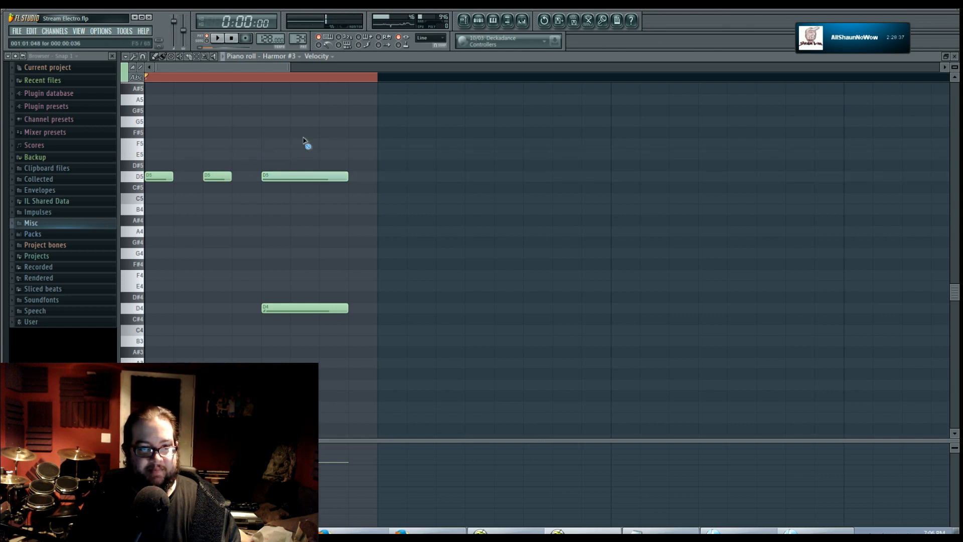
right_click(297, 185)
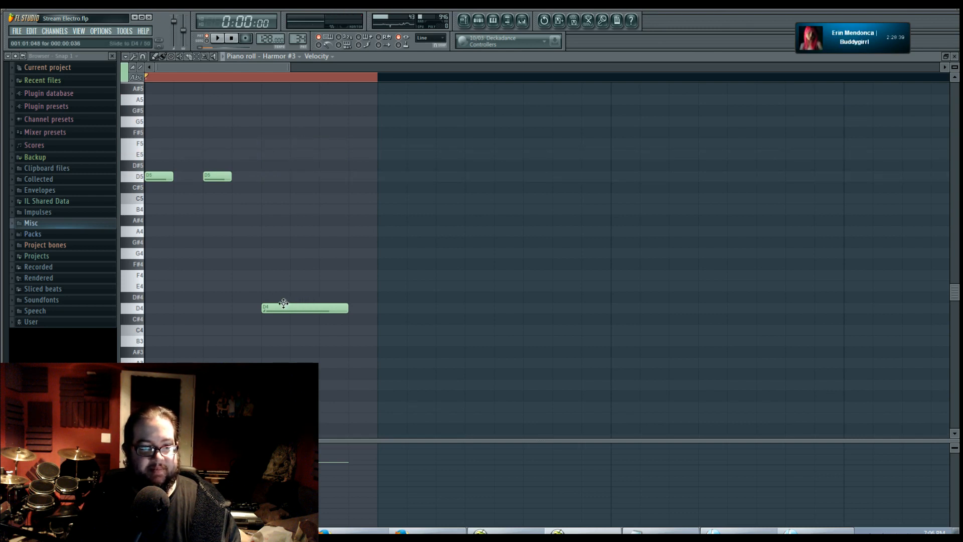
click(267, 179)
double_click(271, 177)
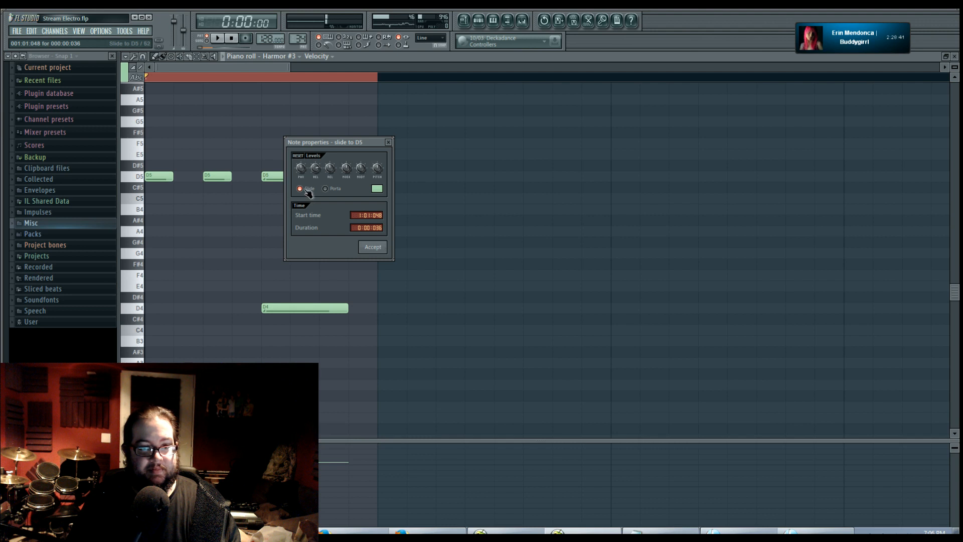
click(374, 251)
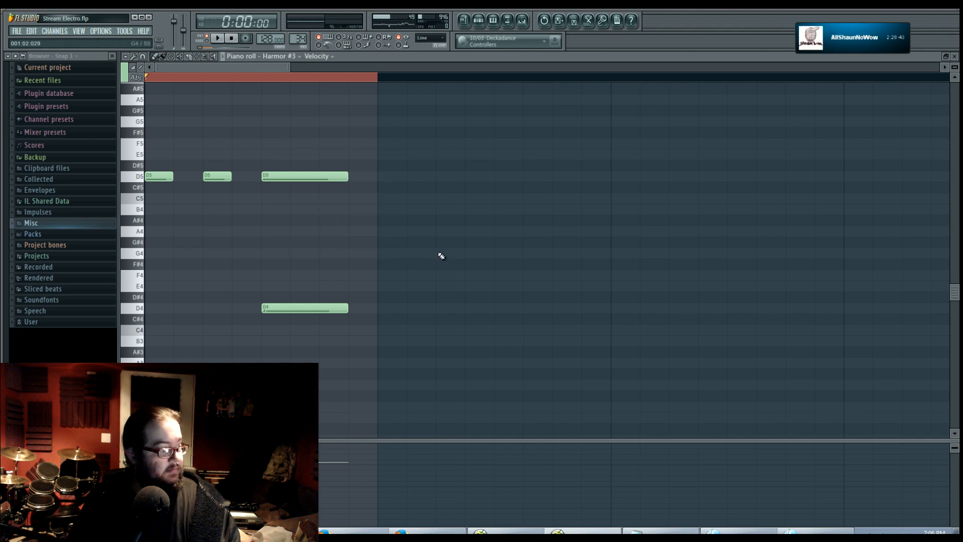
key(space)
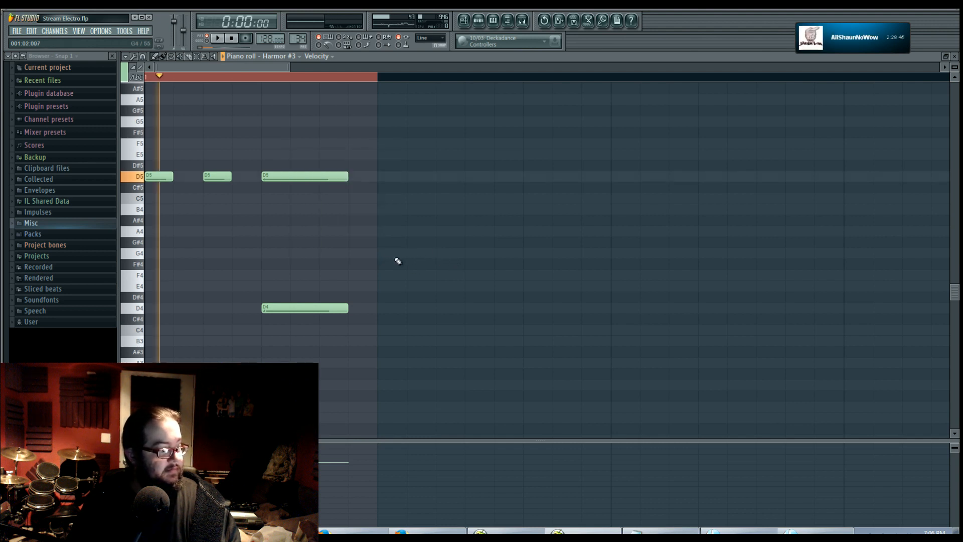
key(space)
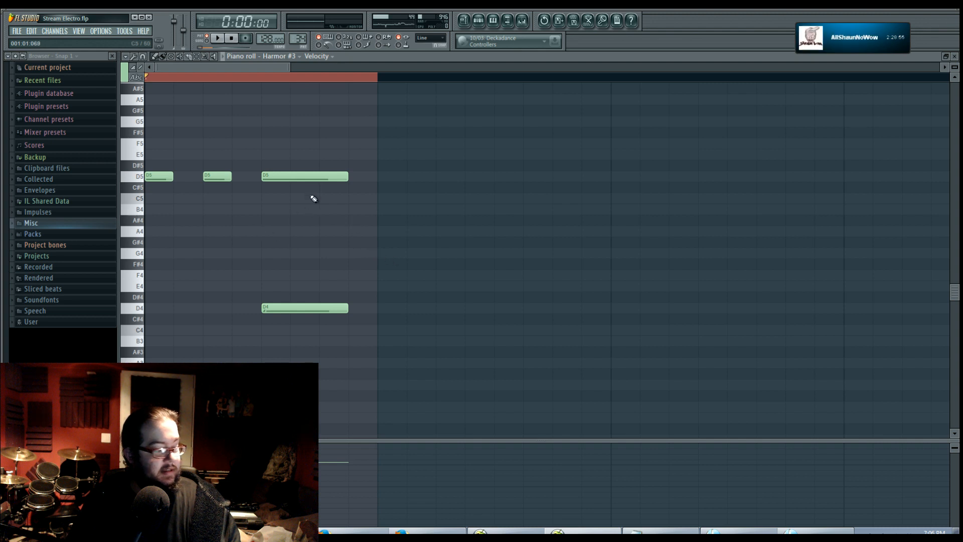
Step: Shorten the long D5 note and lower it to C#5, delete the D4 slide note, and add a short C5 note after it
mouse_move(348, 177)
mouse_down()
mouse_move(283, 179)
mouse_move(318, 179)
mouse_move(275, 217)
mouse_move(290, 188)
mouse_up()
right_click(319, 308)
click(331, 198)
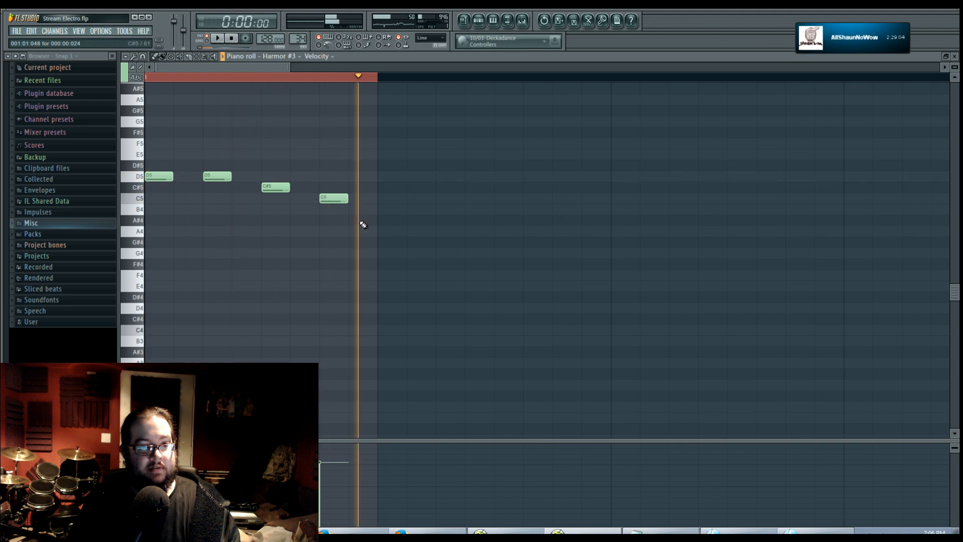
key(space)
Step: Return to the playlist, make the Pattern 25 clip on Track 3 in bar 107 unique and open its Harmor #2 notes
click(467, 24)
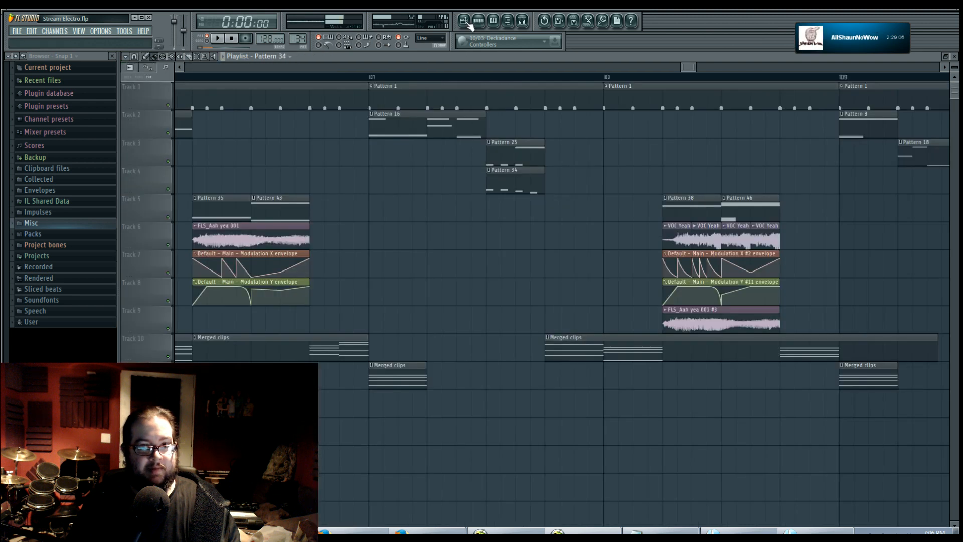
click(489, 146)
click(511, 189)
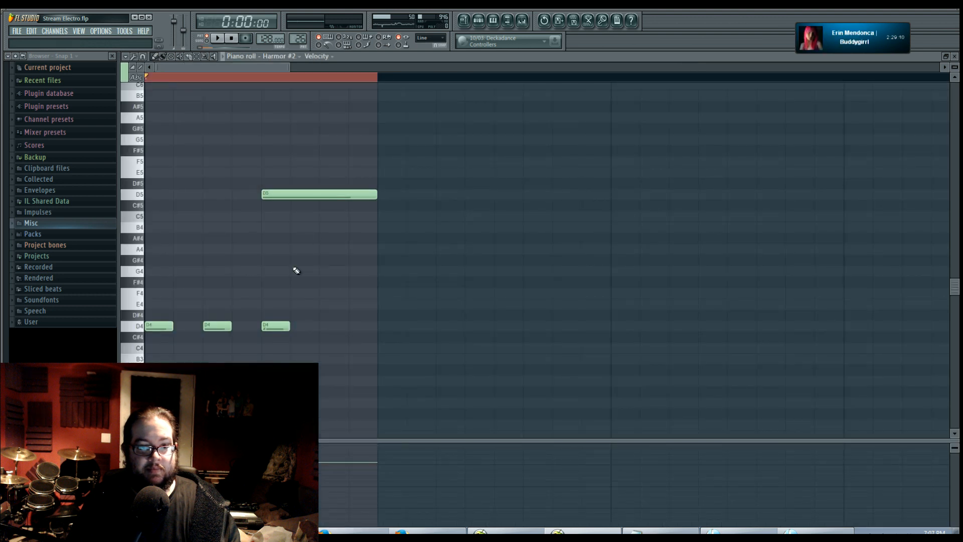
Step: Replace the third D4 note and the long D5 note with short C#5 and C5 notes, then return to the playlist
right_click(277, 326)
right_click(306, 195)
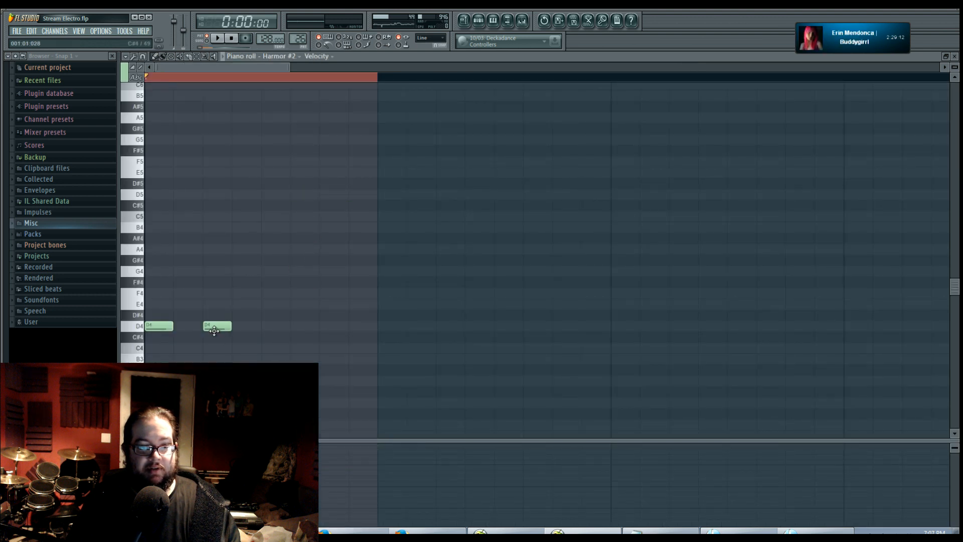
click(277, 205)
click(323, 216)
scroll(395, 294, up, 3)
scroll(395, 295, down, 5)
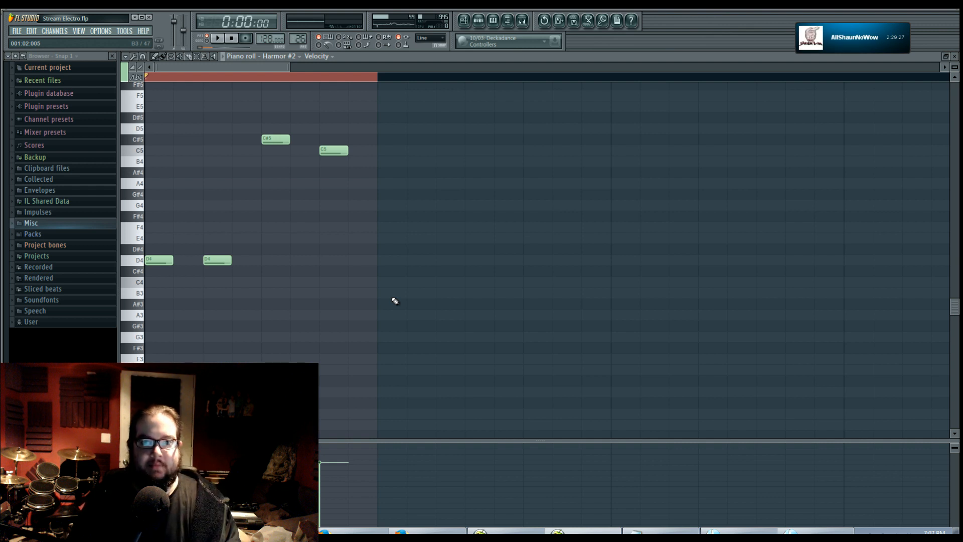
click(463, 20)
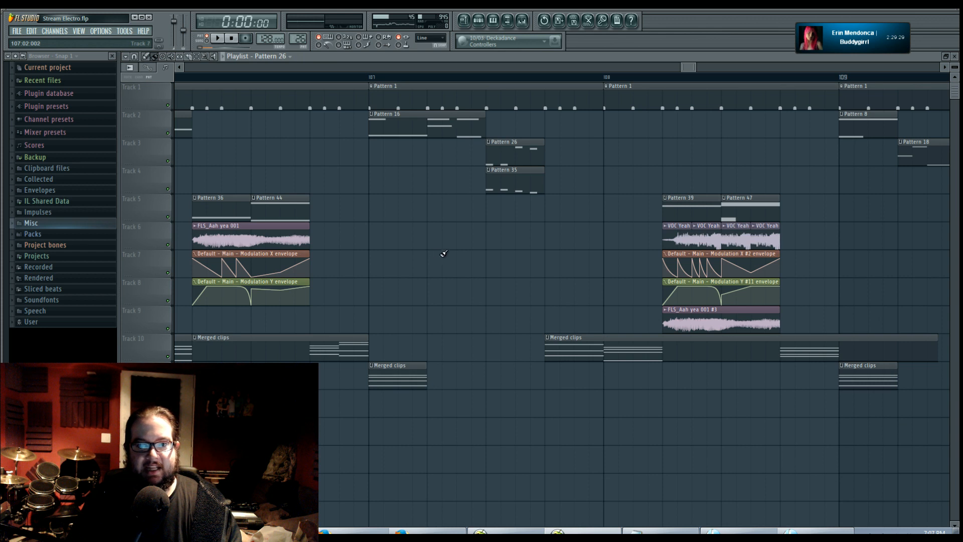
Step: Trim the long Track 10 merged clip to end just after bar 109 and move bar 107's merged clip up to Track 10
click(375, 79)
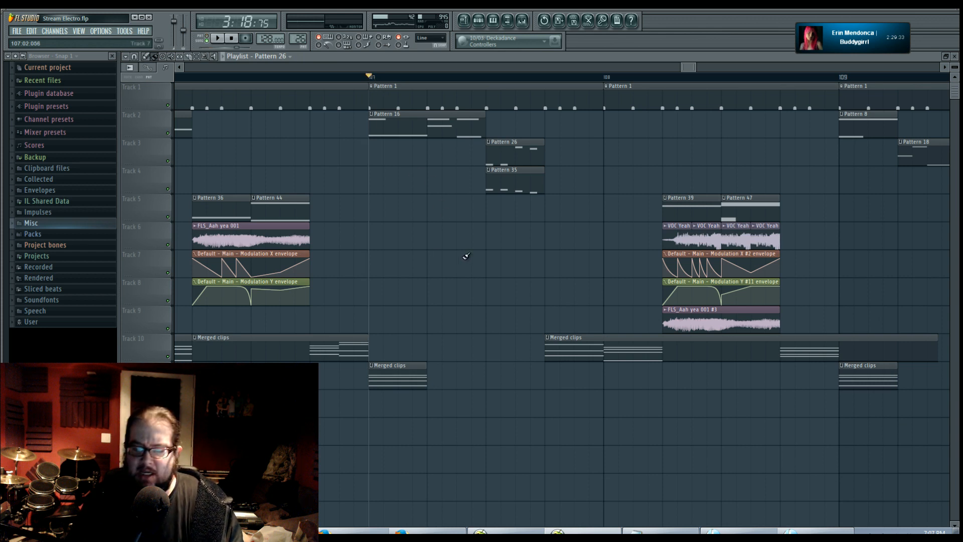
drag(466, 256, 439, 284)
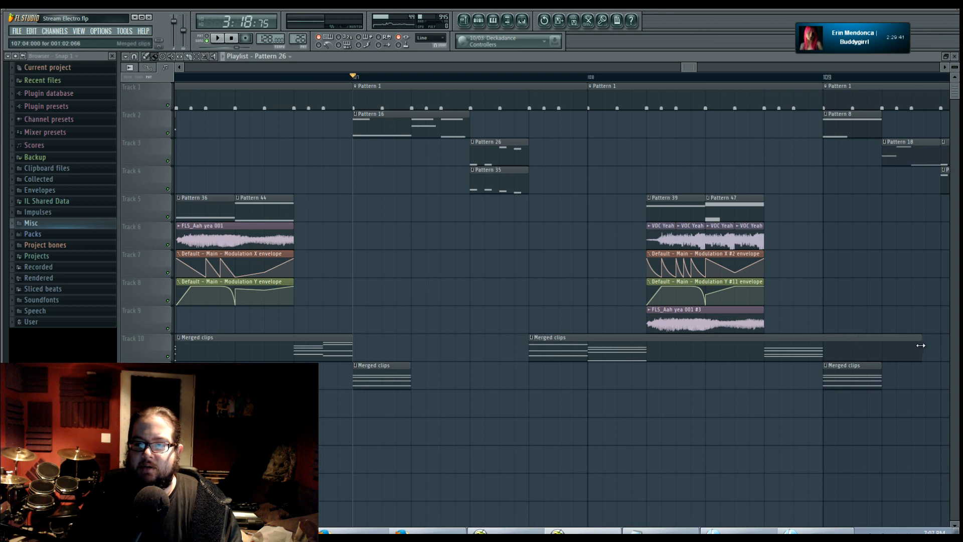
drag(920, 345, 837, 350)
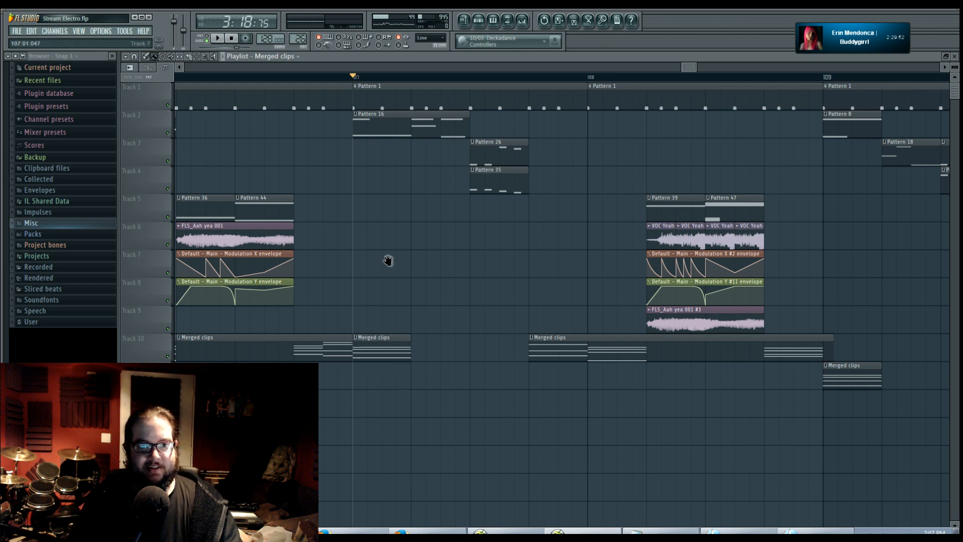
Step: Set the song position to bar 105 and audition the edited section around bars 105 to 108
scroll(442, 262, left, 3)
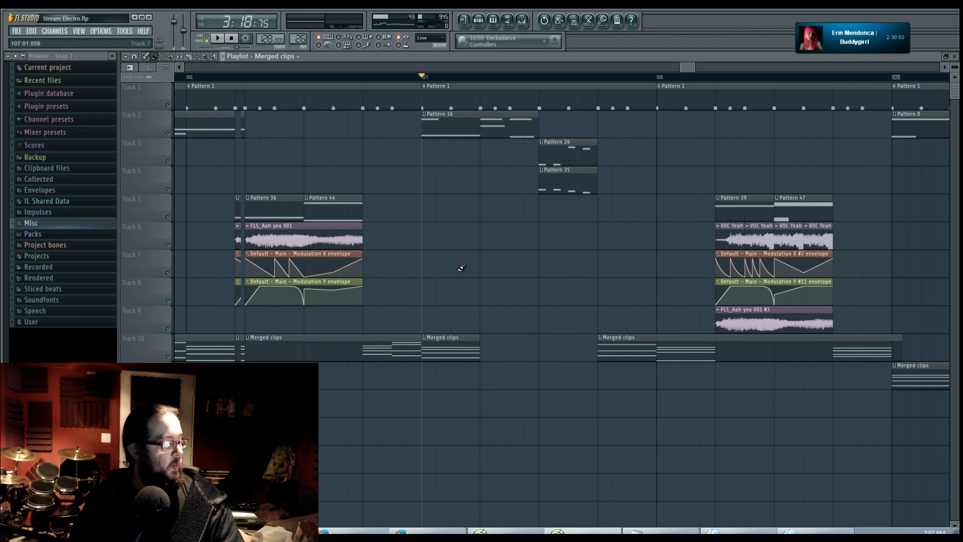
drag(267, 82, 531, 262)
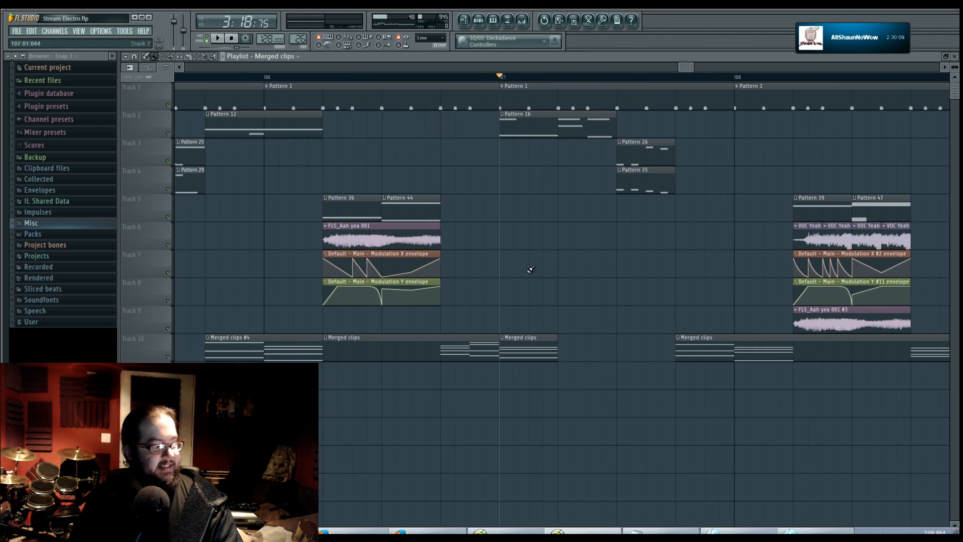
mouse_move(559, 269)
mouse_down()
mouse_move(505, 272)
mouse_move(560, 270)
mouse_move(552, 272)
mouse_up()
scroll(505, 272, down, 3)
click(308, 77)
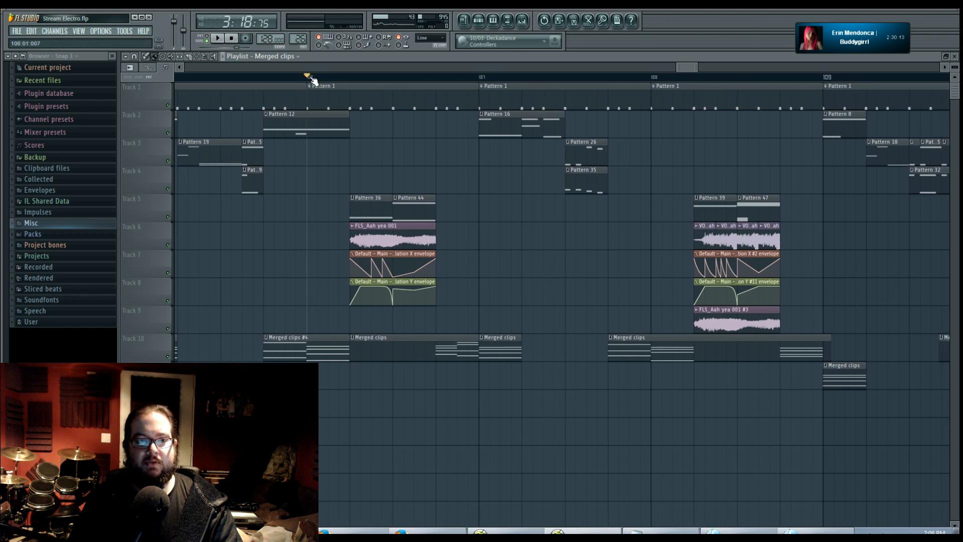
drag(320, 190, 413, 267)
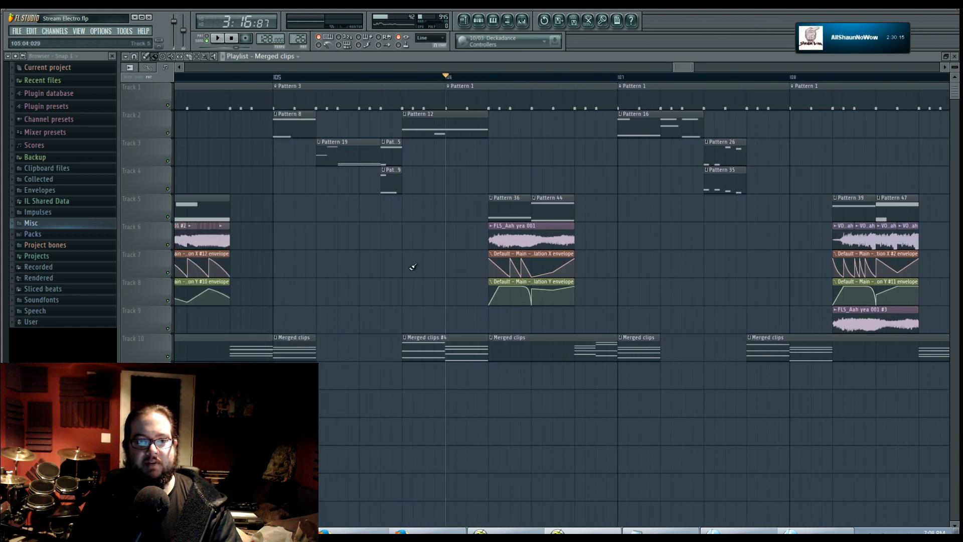
click(274, 76)
scroll(392, 232, down, 4)
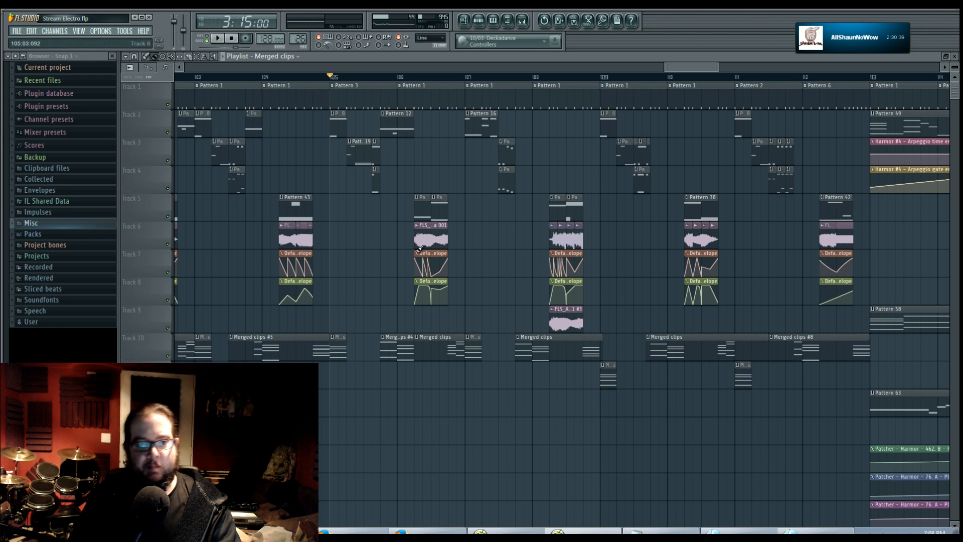
ctrl+scroll(441, 213, up, 3)
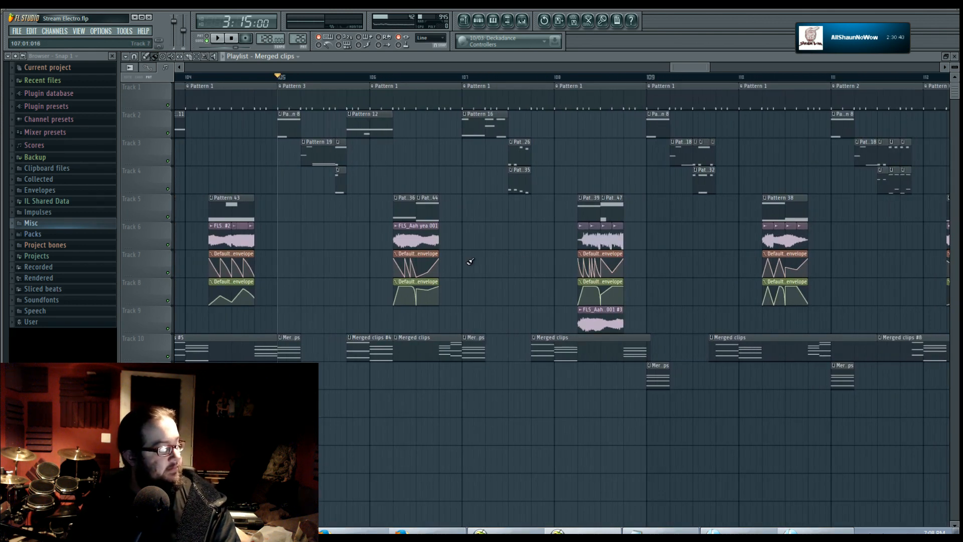
key(space)
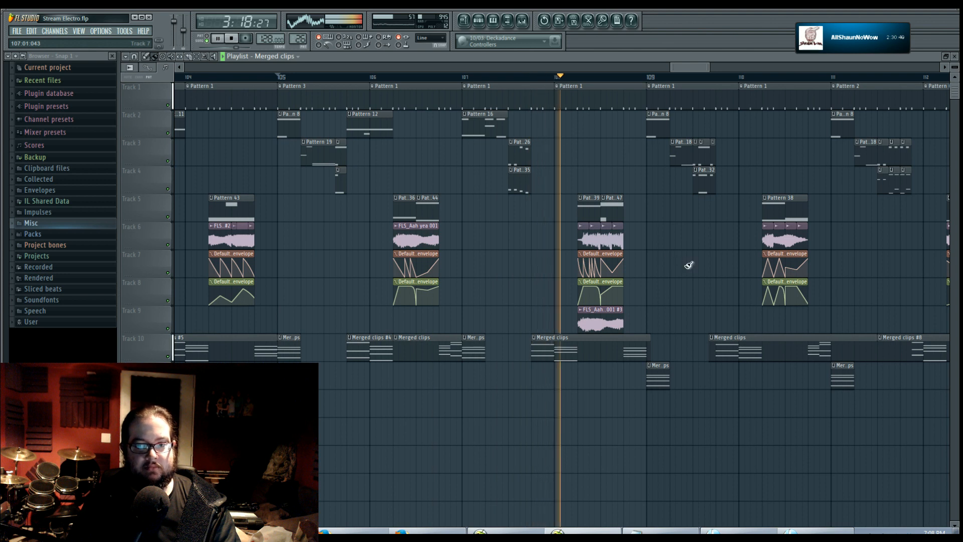
Step: Make the Track 10 merged clip starting late in bar 107 unique and open its Harmor #2 notes in the piano roll
click(395, 335)
click(418, 392)
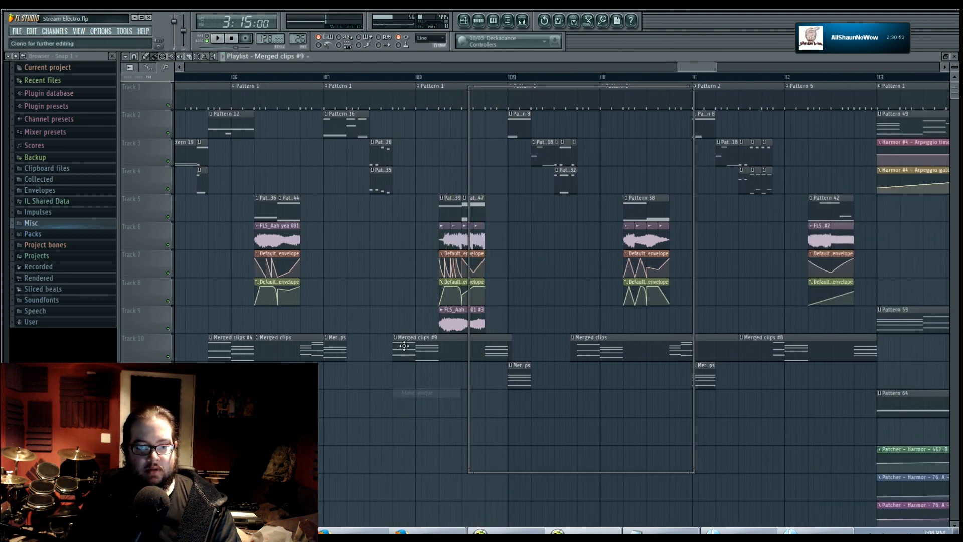
scroll(375, 247, up, 4)
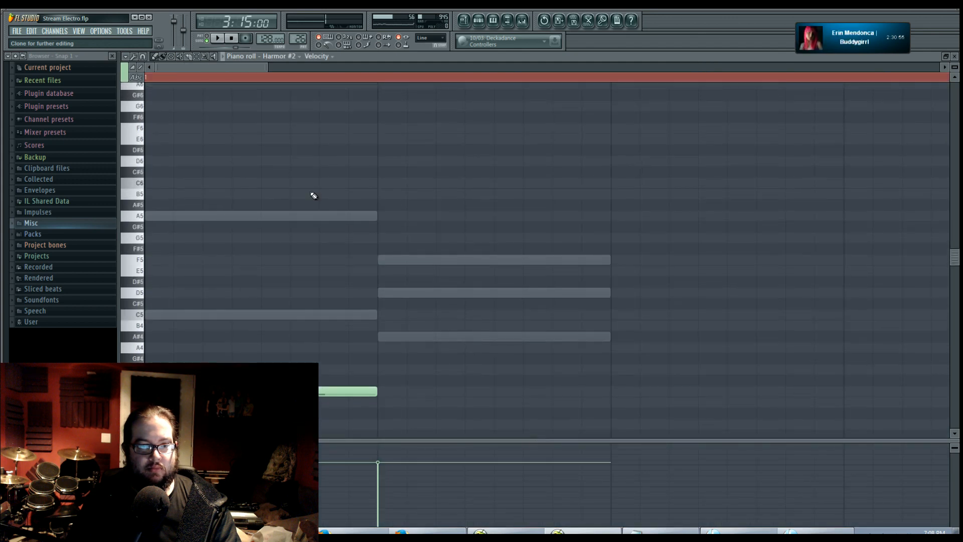
Step: Switch the piano roll to the chords channel and shorten the first chord's A5, C5 and F4 notes to under half a beat
right_click(311, 220)
scroll(311, 226, down, 1)
drag(311, 169, 321, 355)
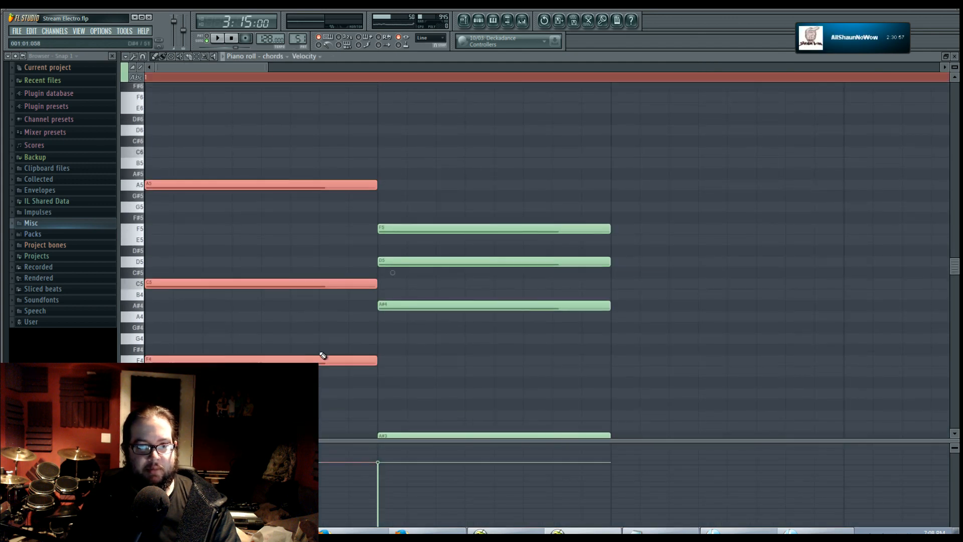
drag(375, 188, 240, 194)
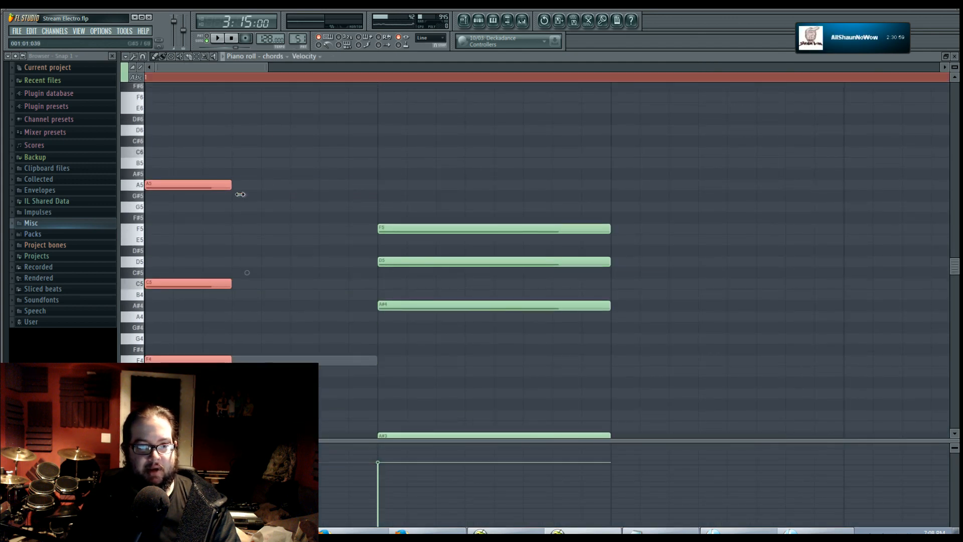
Step: Try to duplicate the shortened first chord, undo the duplication, and clear the time selection
drag(196, 170, 261, 373)
key(ctrl+b)
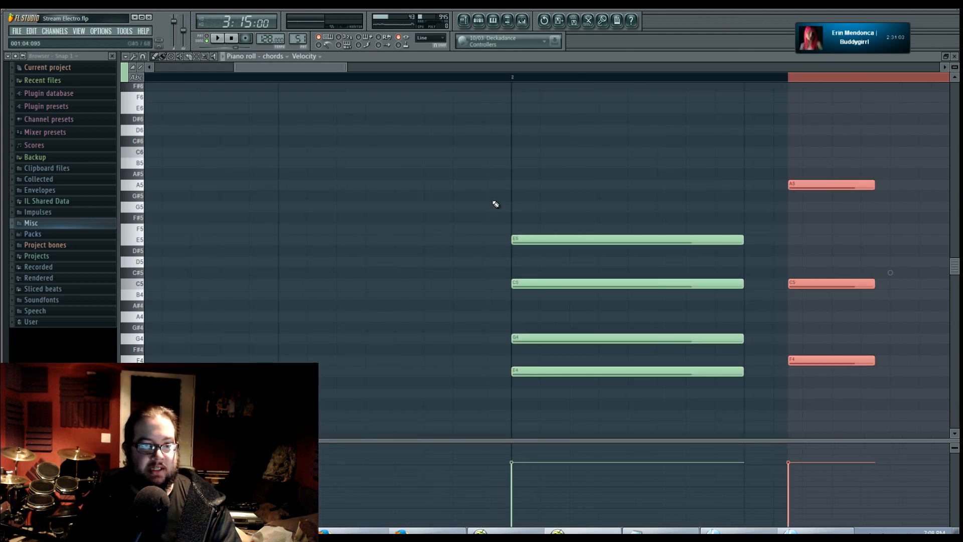
key(ctrl+z)
scroll(346, 289, down, 4)
ctrl+click(467, 79)
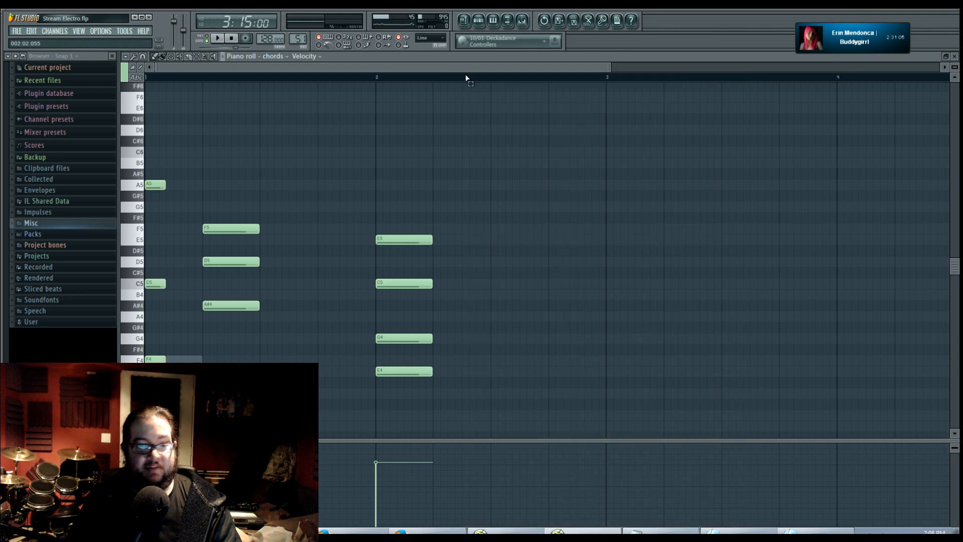
Step: Try to duplicate the first chord with bar 1 as the time selection, delete the copies, and clear the time selection
scroll(186, 194, up, 3)
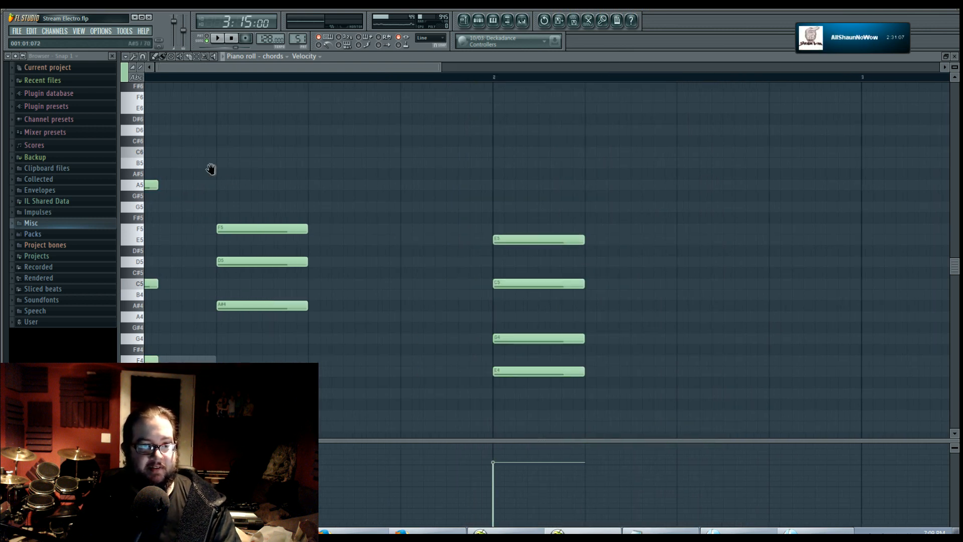
drag(211, 169, 343, 184)
drag(515, 79, 92, 82)
drag(169, 167, 175, 358)
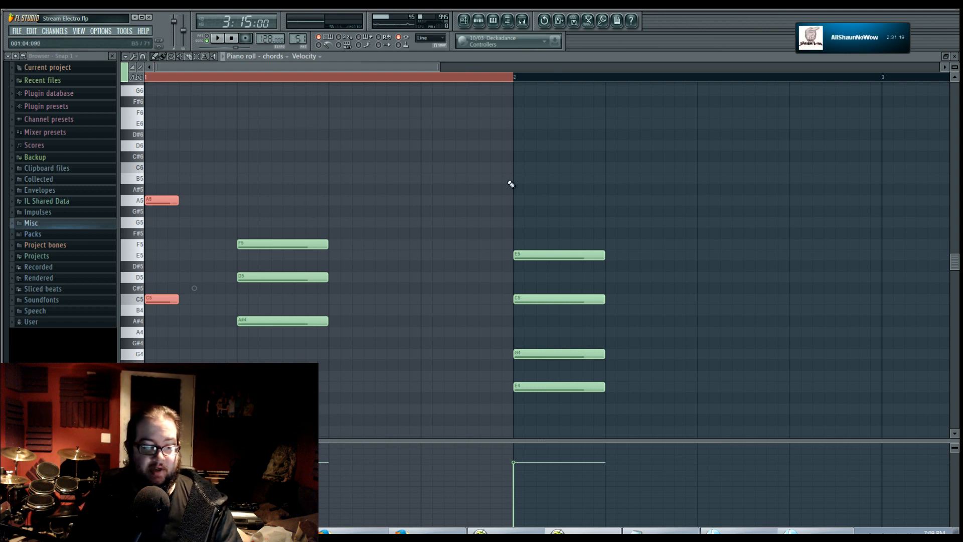
key(ctrl+b)
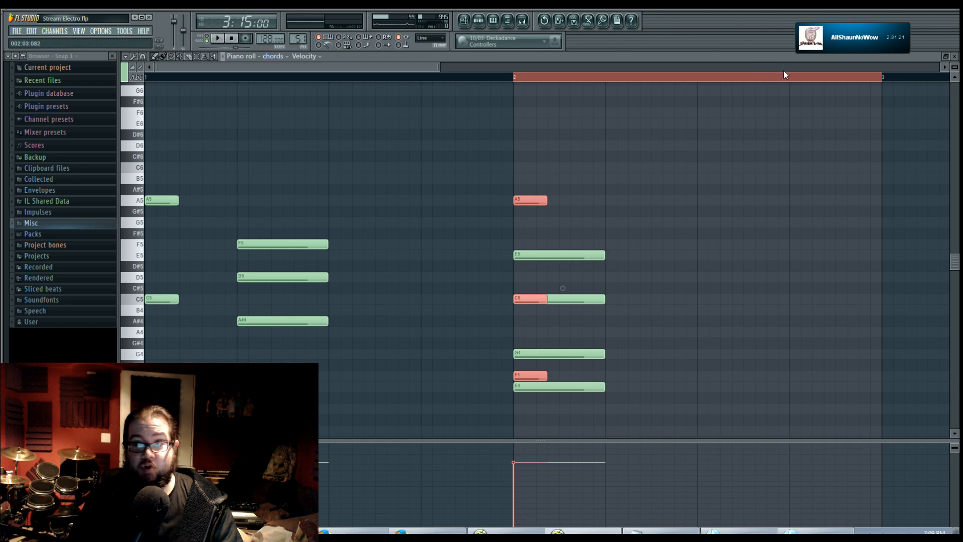
key(Delete)
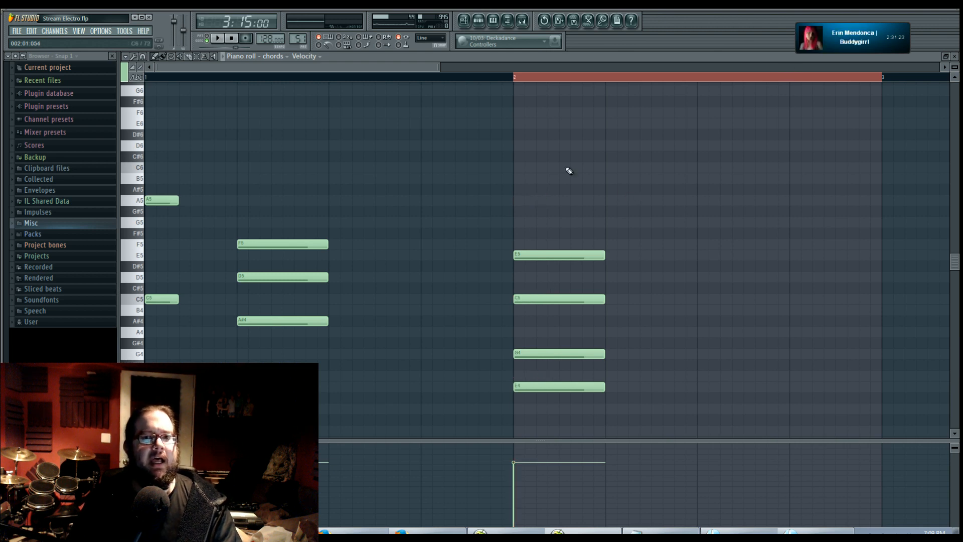
click(543, 78)
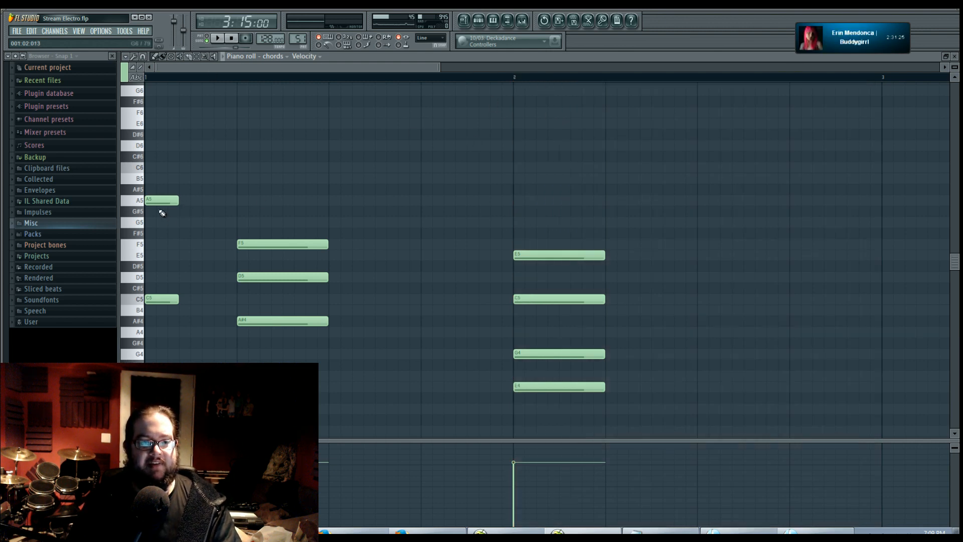
Step: Duplicate the shortened first chord, shift the copy to start half a beat into bar 1, and switch back to Harmor #2
drag(182, 161, 161, 360)
key(ctrl+b)
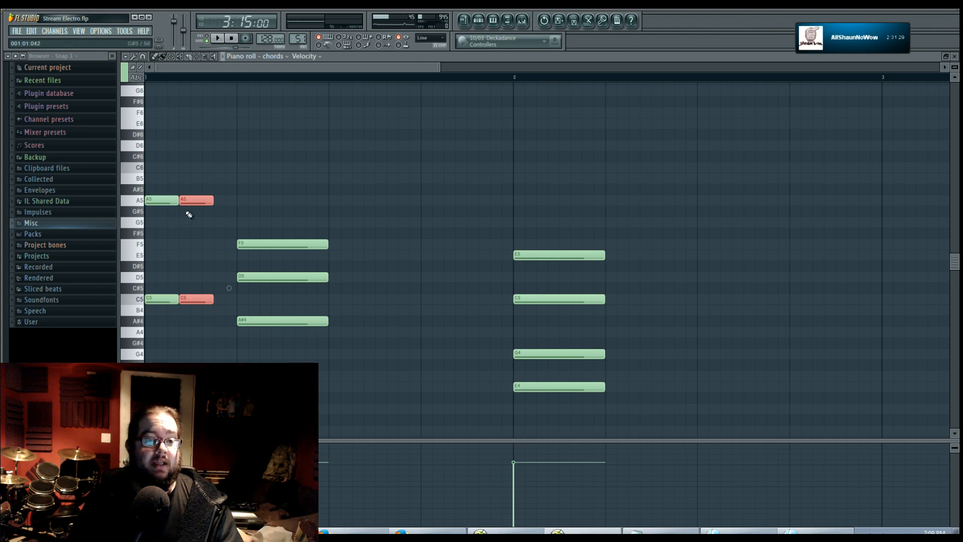
drag(193, 200, 204, 200)
click(243, 358)
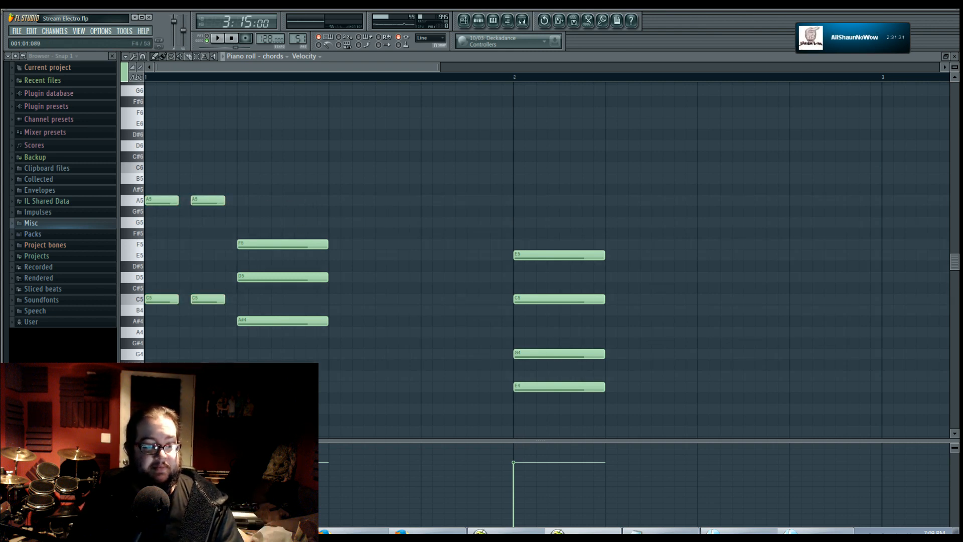
right_click(230, 375)
right_click(230, 375)
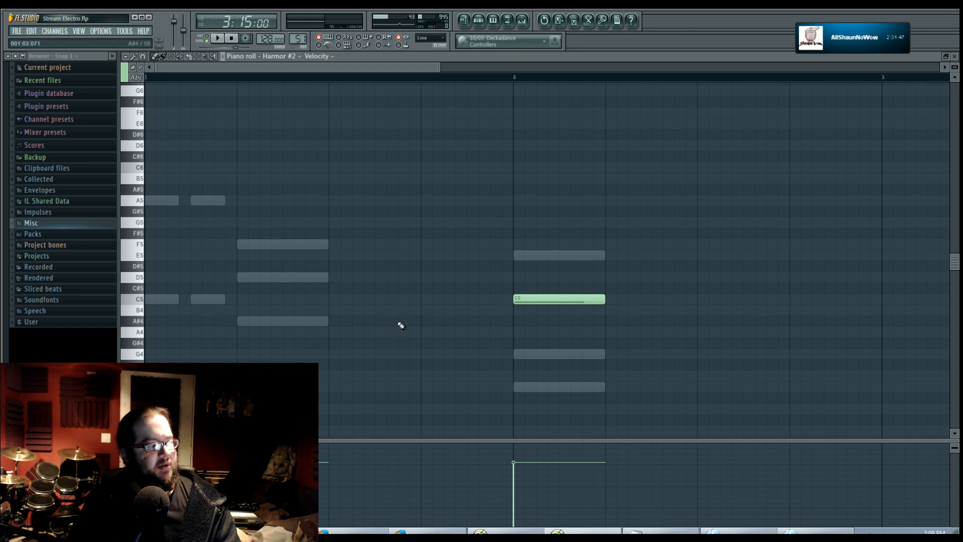
Step: Return to the playlist and play the arrangement briefly from the start of bar 107
click(464, 22)
key(space)
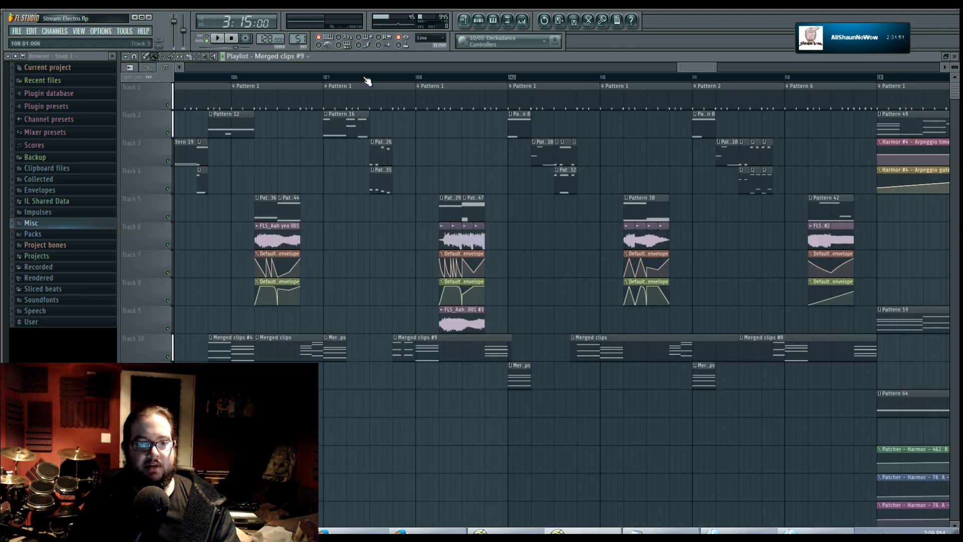
click(329, 78)
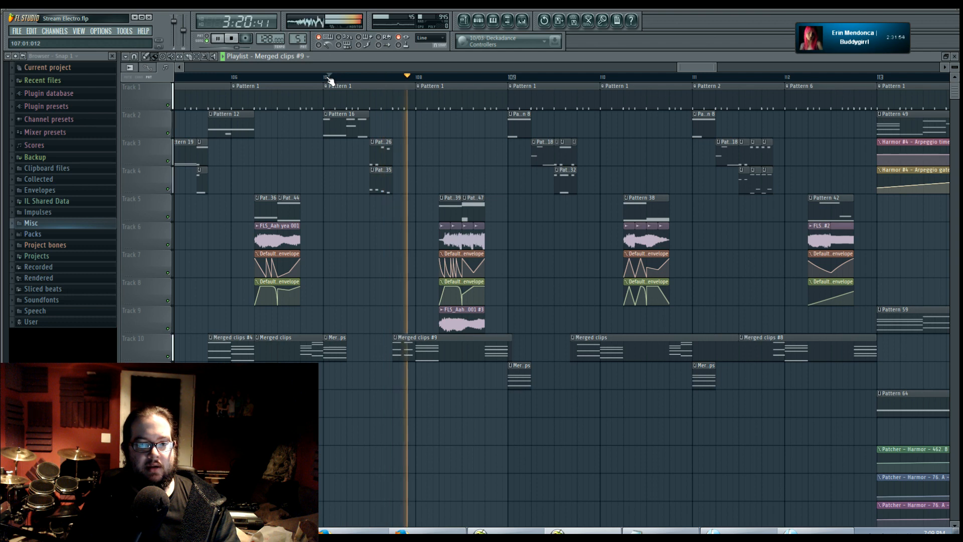
key(space)
key(space)
scroll(351, 264, up, 3)
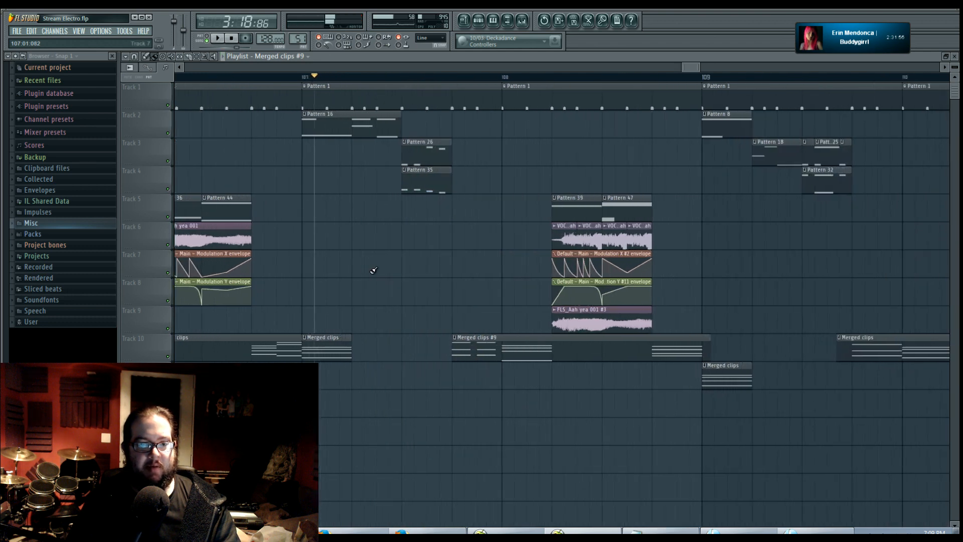
Step: Restart playback from bar 107, audition the arrangement into bar 113, and stop
click(303, 79)
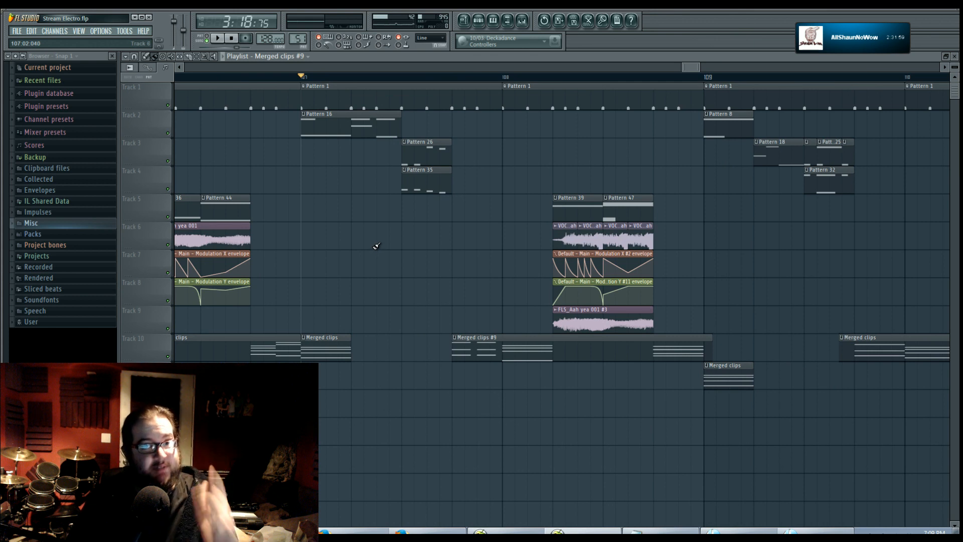
key(space)
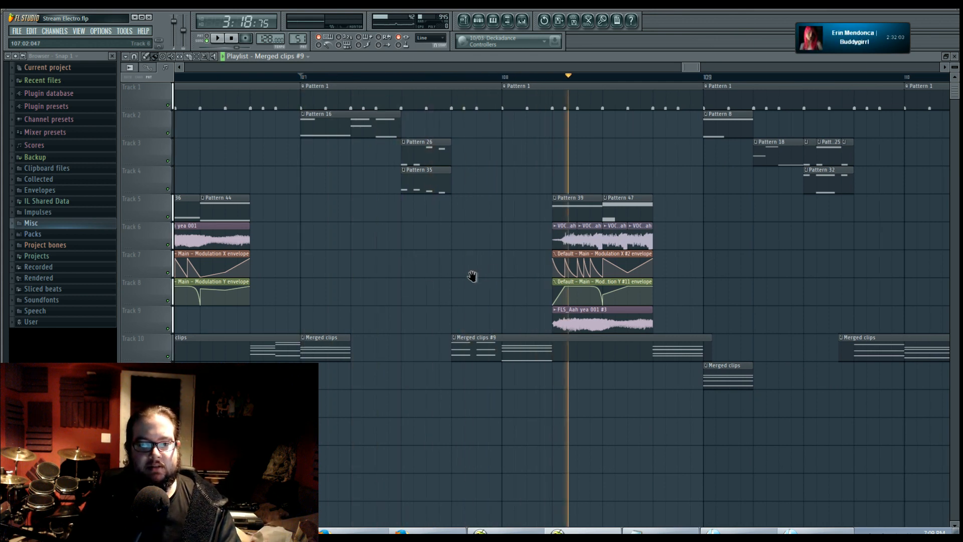
drag(472, 276, 375, 279)
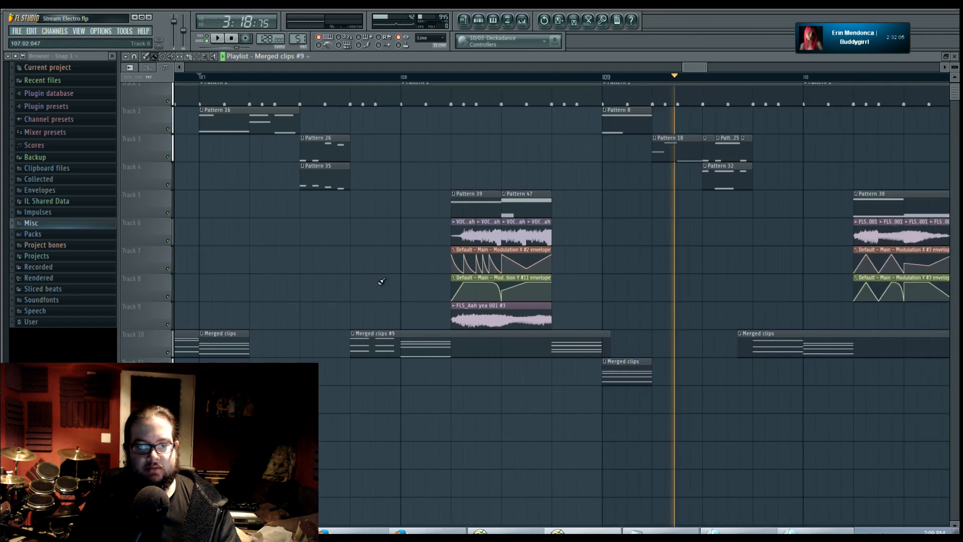
scroll(381, 281, down, 5)
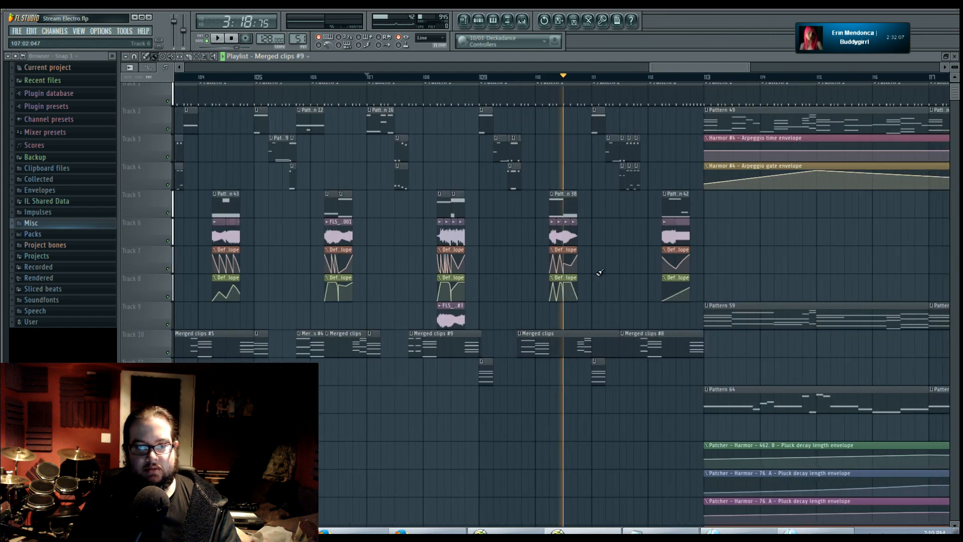
scroll(600, 273, down, 2)
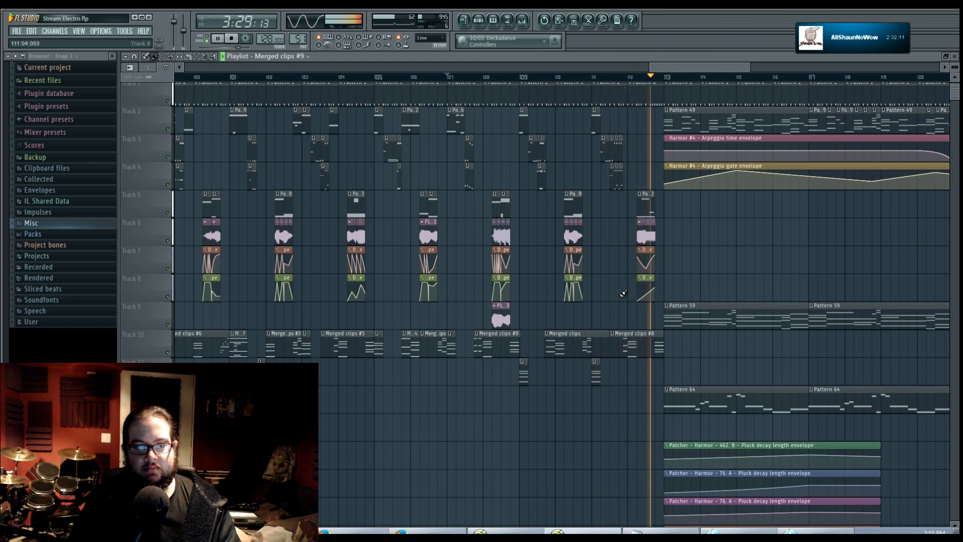
scroll(659, 236, up, 3)
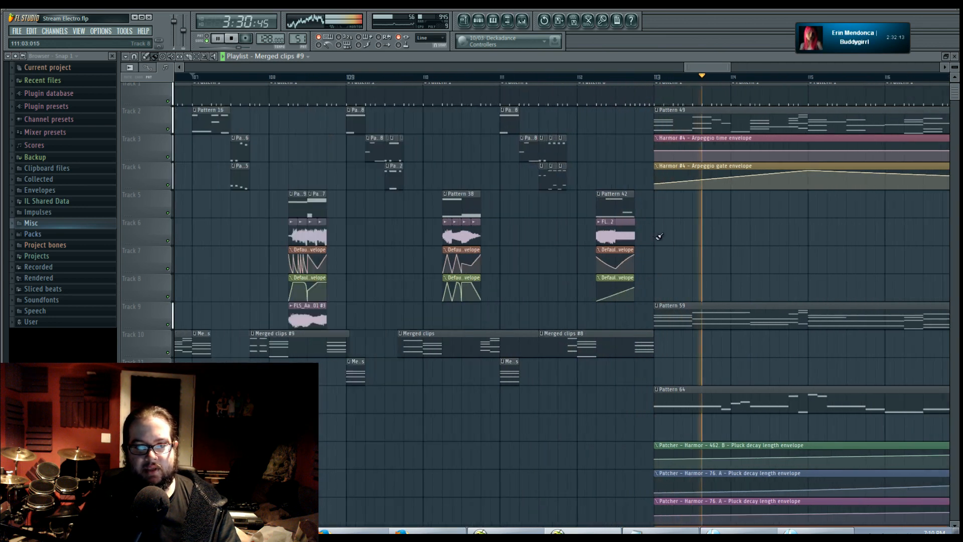
scroll(658, 236, up, 3)
key(space)
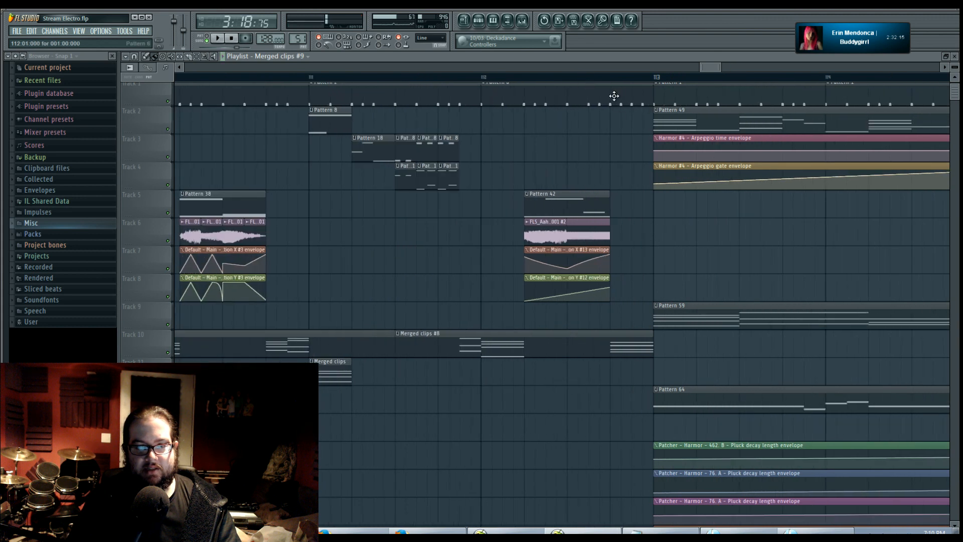
Step: Open Pattern 6 from bar 112 and add steps 10 and 11 to the Grv Kick 25, Grv Kick 13 and Grv Kick 06 channels
double_click(528, 97)
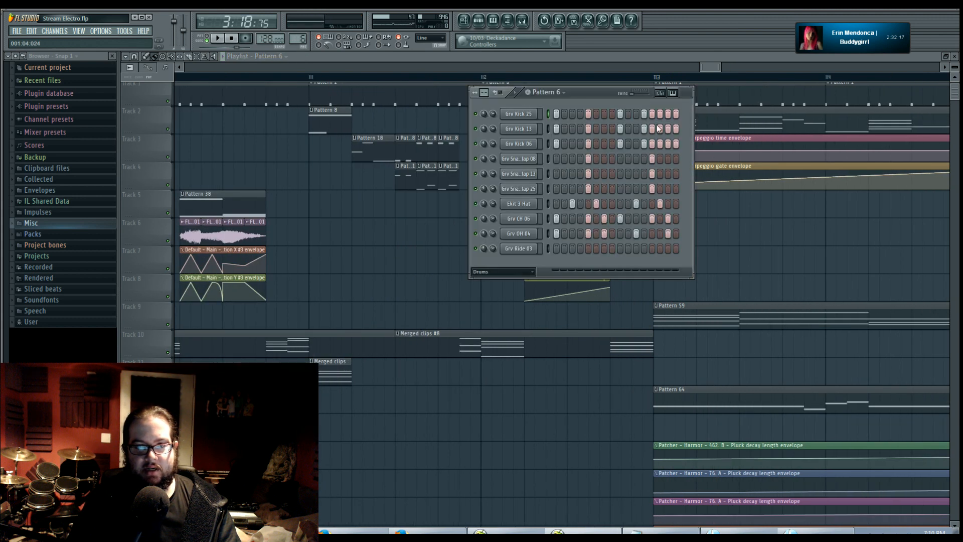
mouse_move(628, 116)
mouse_down()
mouse_move(683, 113)
mouse_move(679, 129)
mouse_move(634, 143)
mouse_up()
click(635, 143)
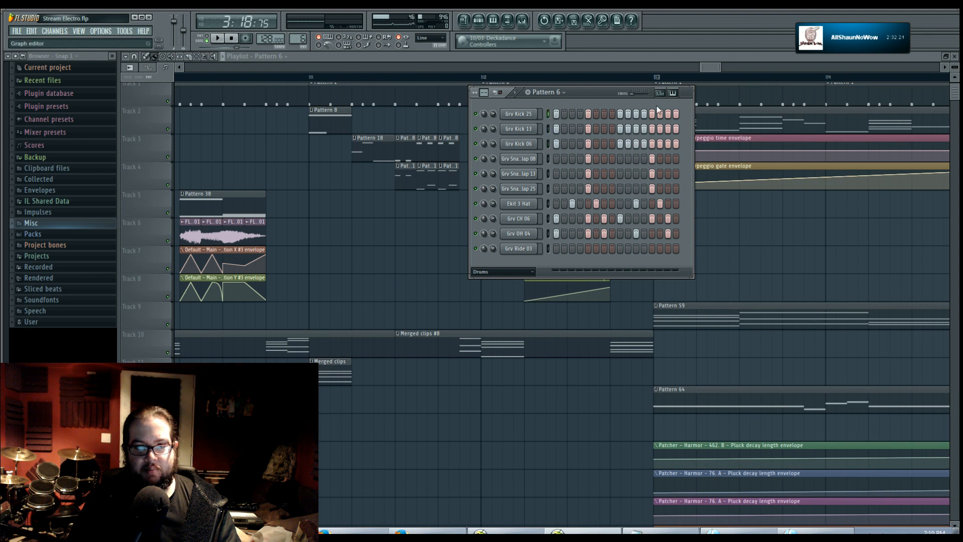
Step: Draw a rising velocity ramp over steps 9 to 16 for the three kick channels, raise steps 9 and 13, and close the step sequencer
click(556, 115)
right_click(549, 129)
click(660, 93)
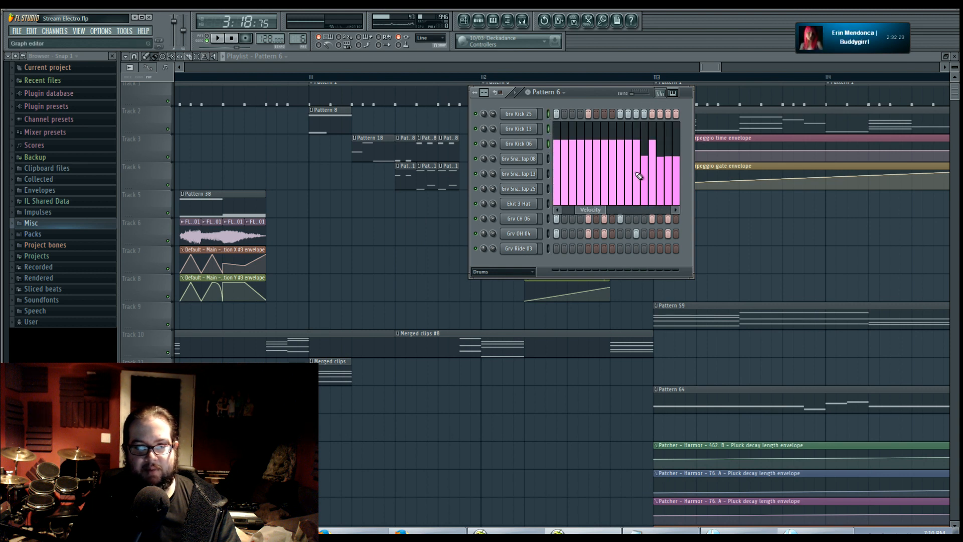
mouse_move(639, 172)
mouse_down()
mouse_move(621, 198)
mouse_move(697, 143)
mouse_move(692, 132)
mouse_up()
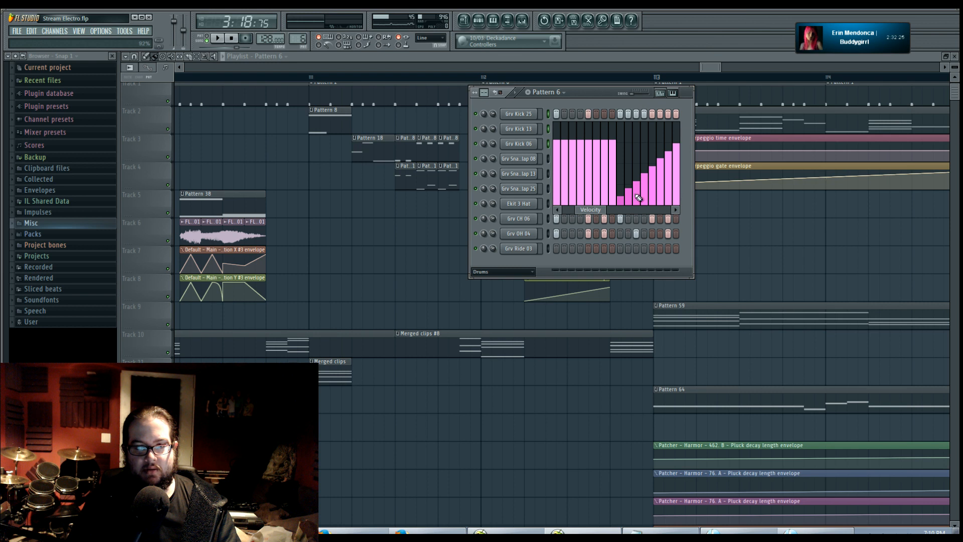
click(623, 144)
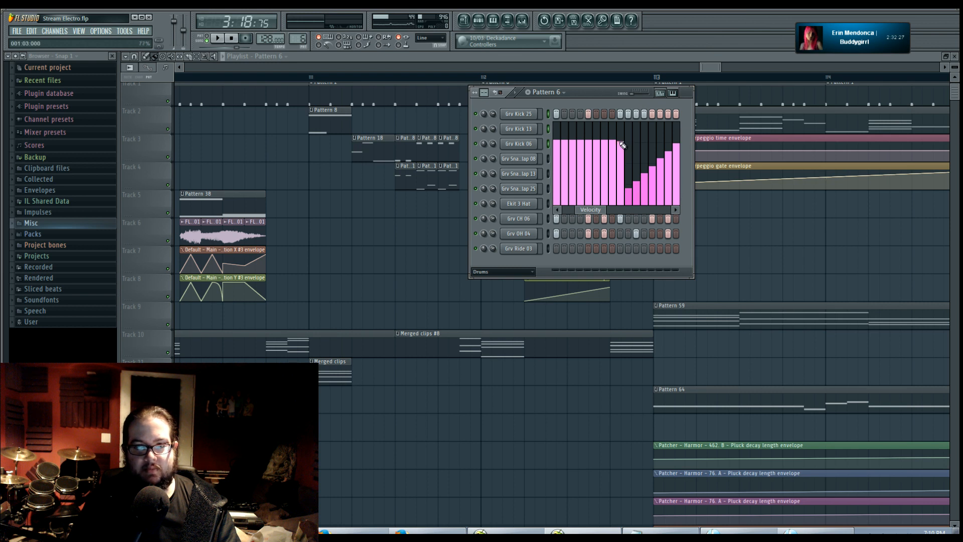
click(653, 146)
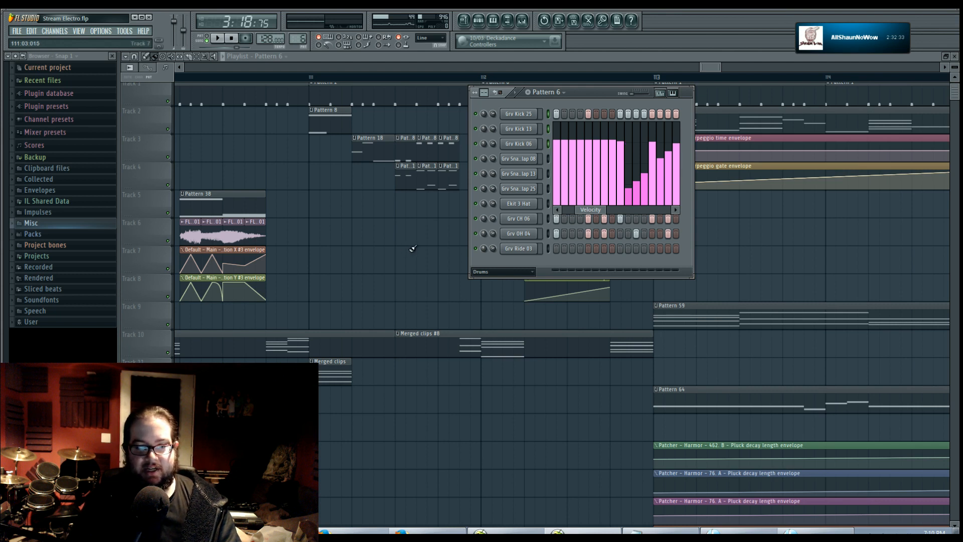
key(F6)
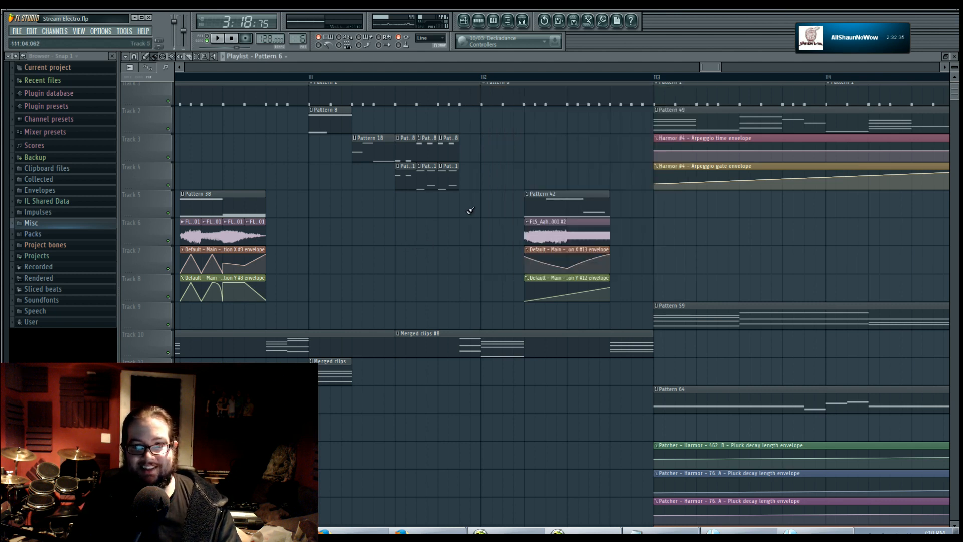
Step: Audition the revised Pattern 6 drum fill, playing from the middle of bar 111 and again from the middle of bar 112
scroll(470, 211, up, 1)
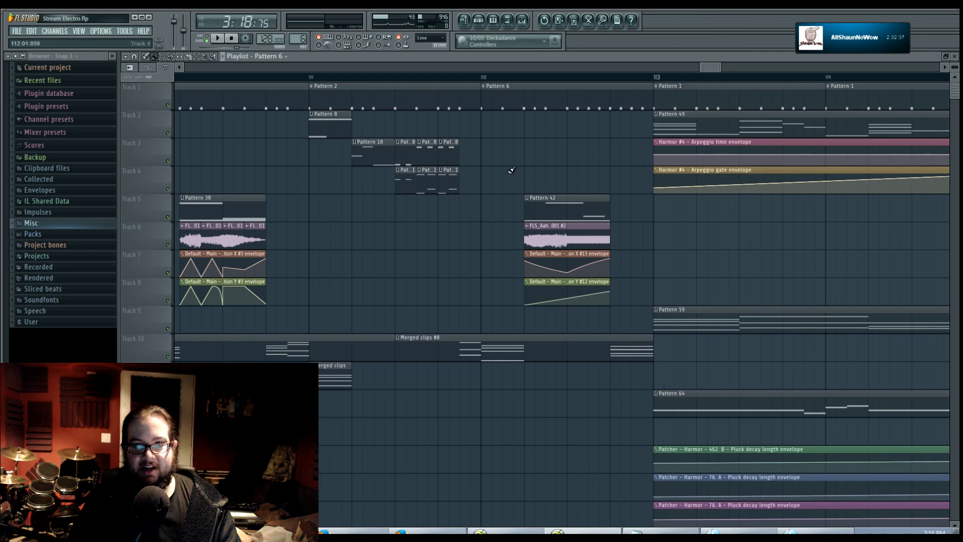
scroll(511, 170, down, 5)
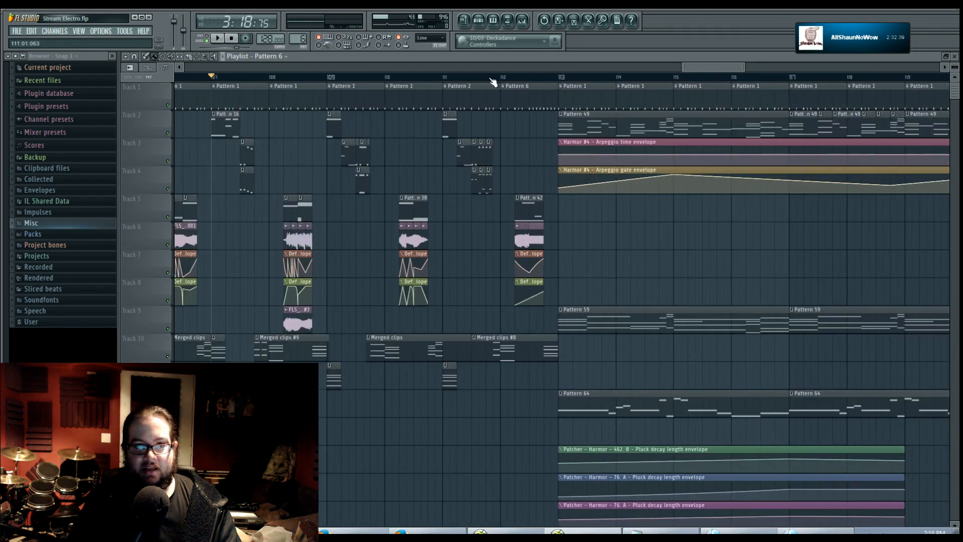
mouse_move(491, 79)
mouse_down()
mouse_move(503, 79)
mouse_move(472, 78)
mouse_up()
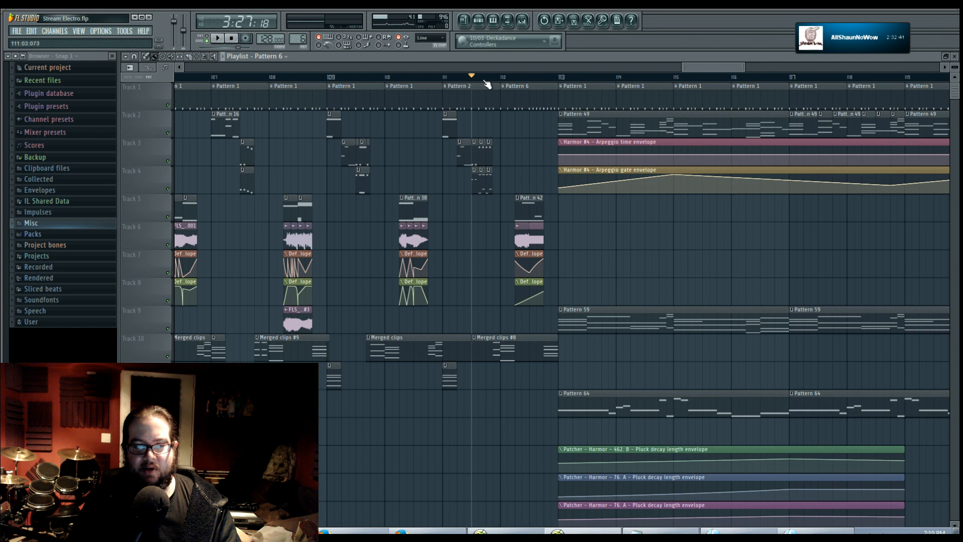
click(501, 79)
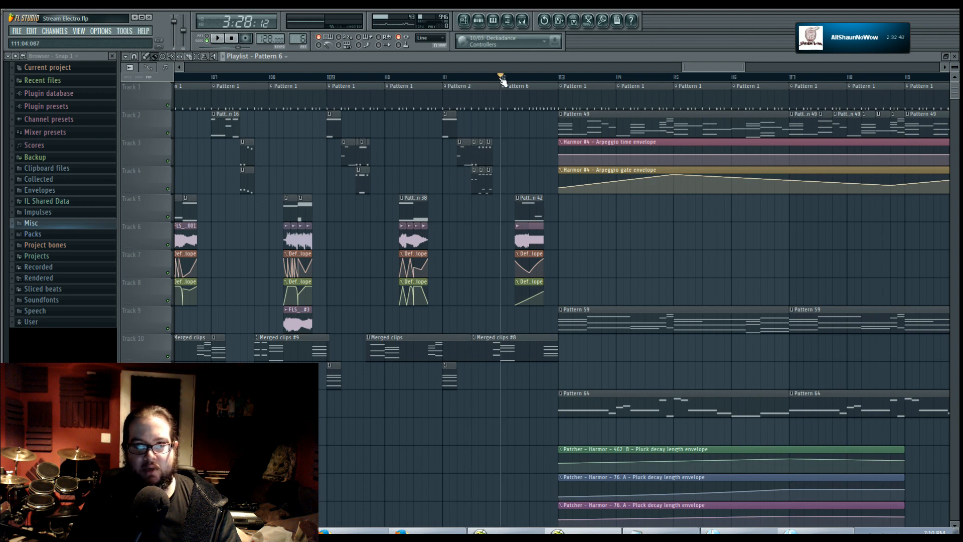
click(479, 79)
key(space)
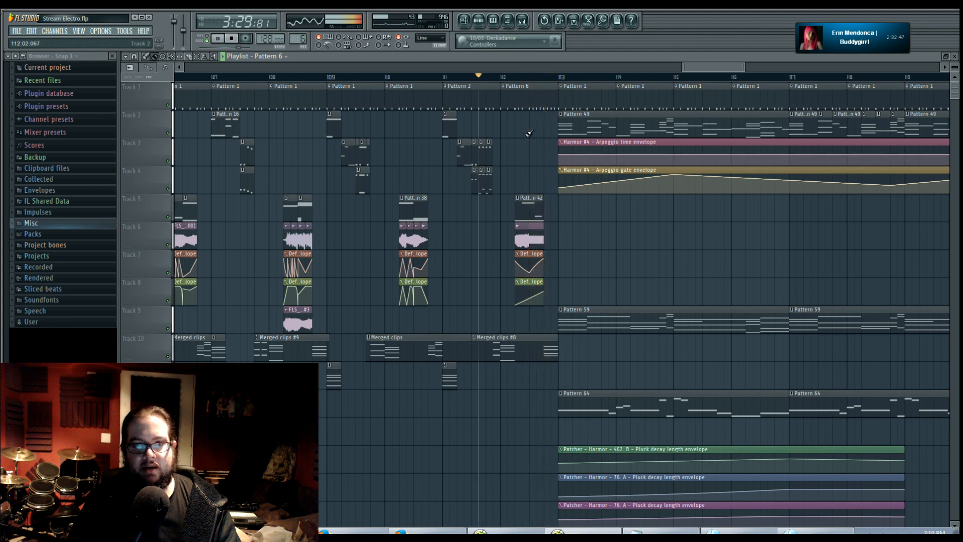
key(space)
click(530, 79)
key(space)
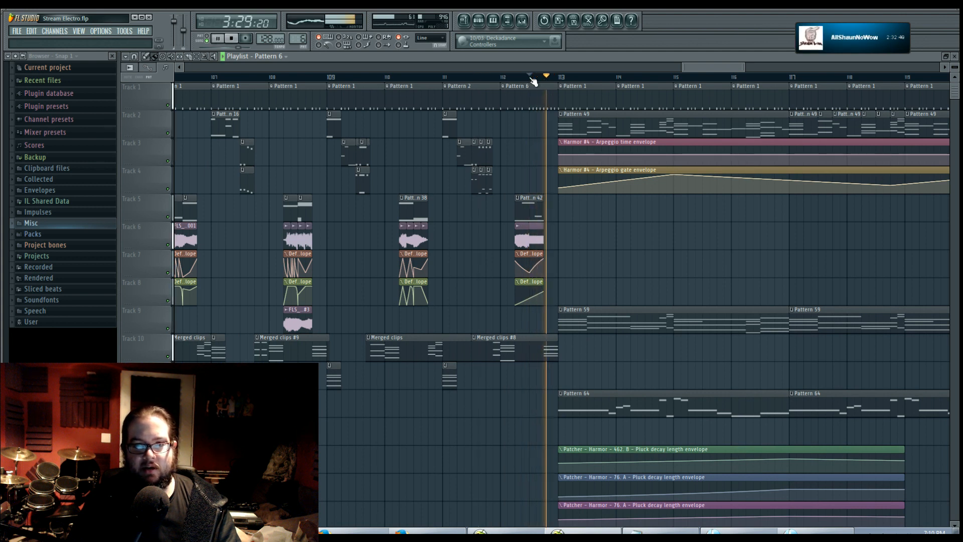
Step: Change the source pattern of the Pattern 6 clip at bar 112 to Pattern 5 and audition the fill into bar 113
click(500, 79)
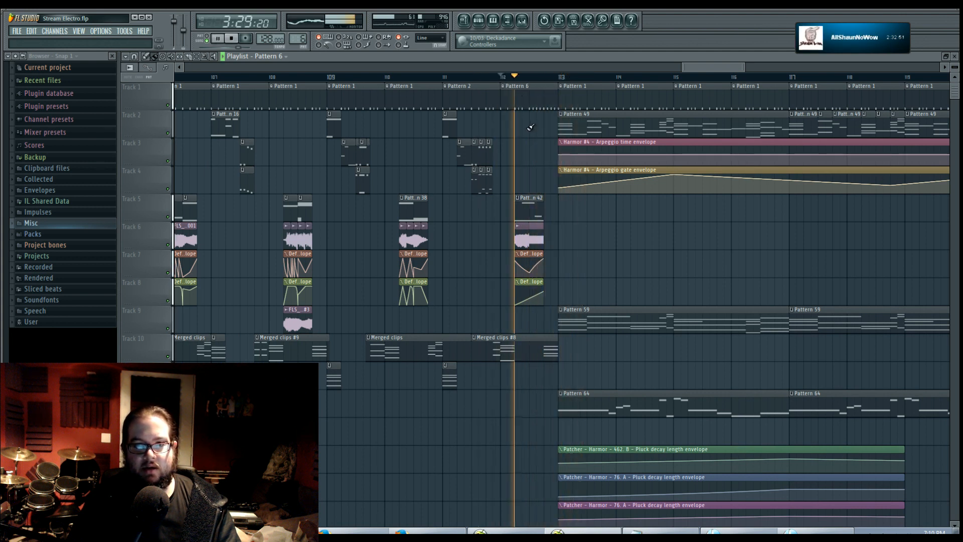
key(space)
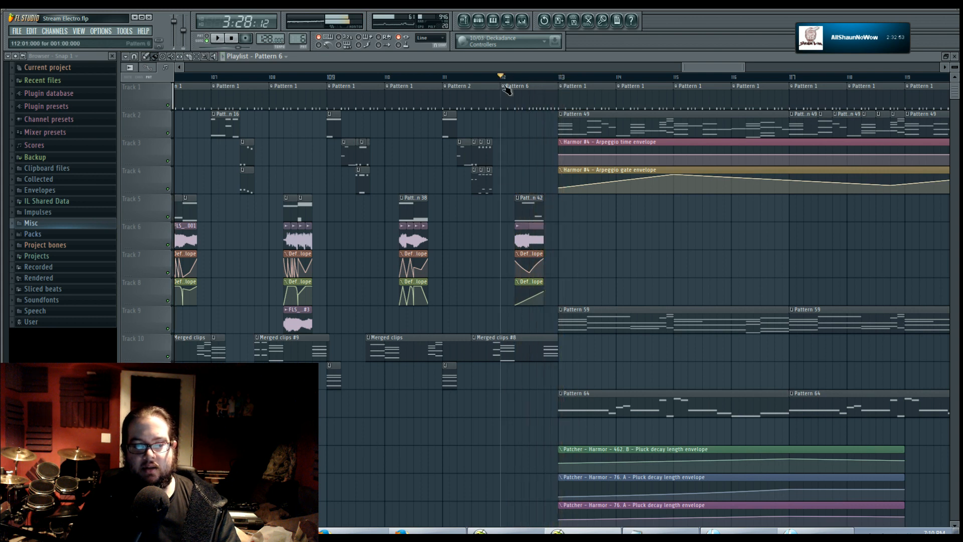
right_click(502, 92)
mouse_move(532, 111)
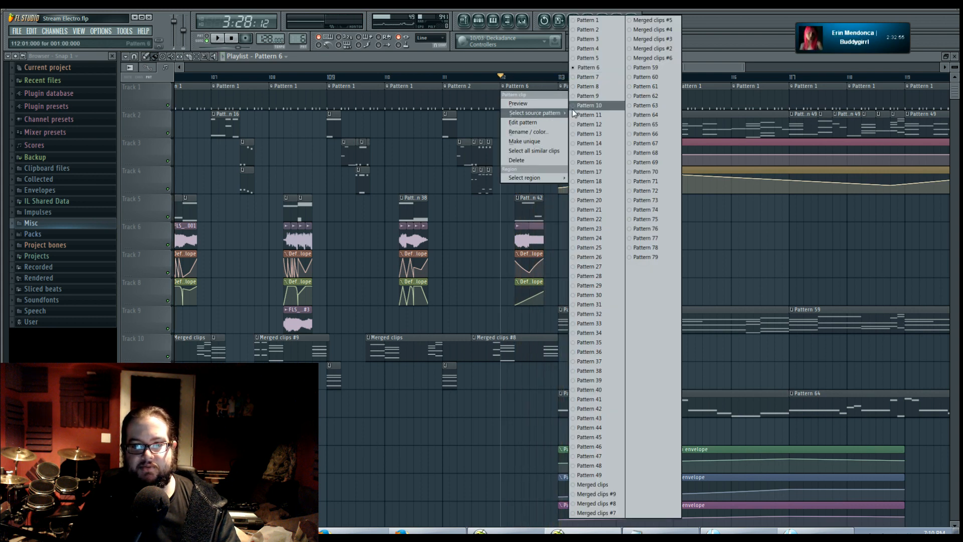
click(596, 60)
key(space)
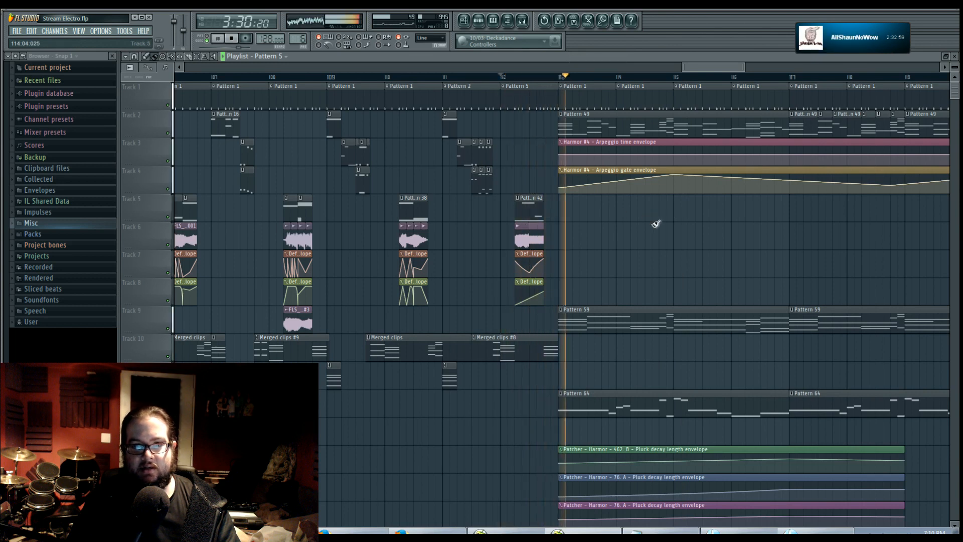
drag(655, 222, 496, 230)
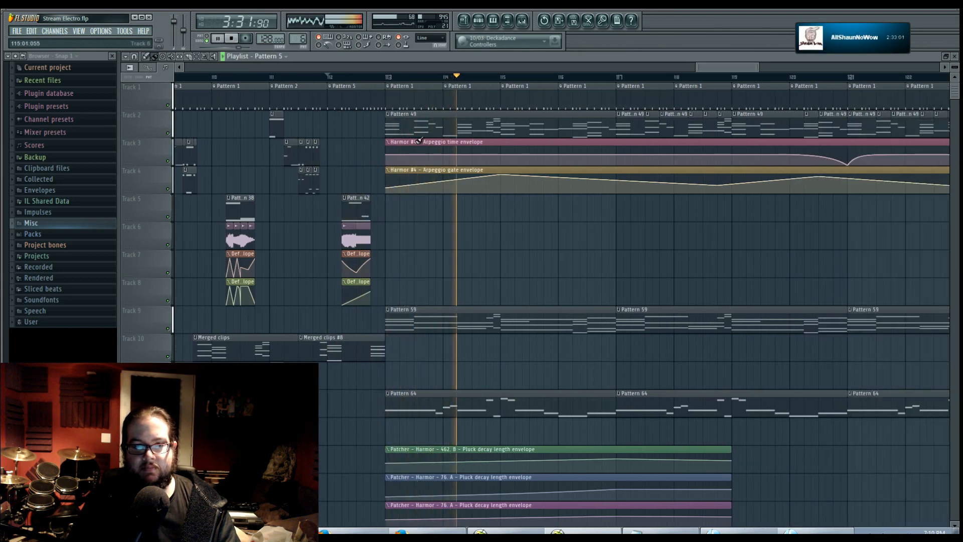
scroll(381, 90, up, 3)
key(space)
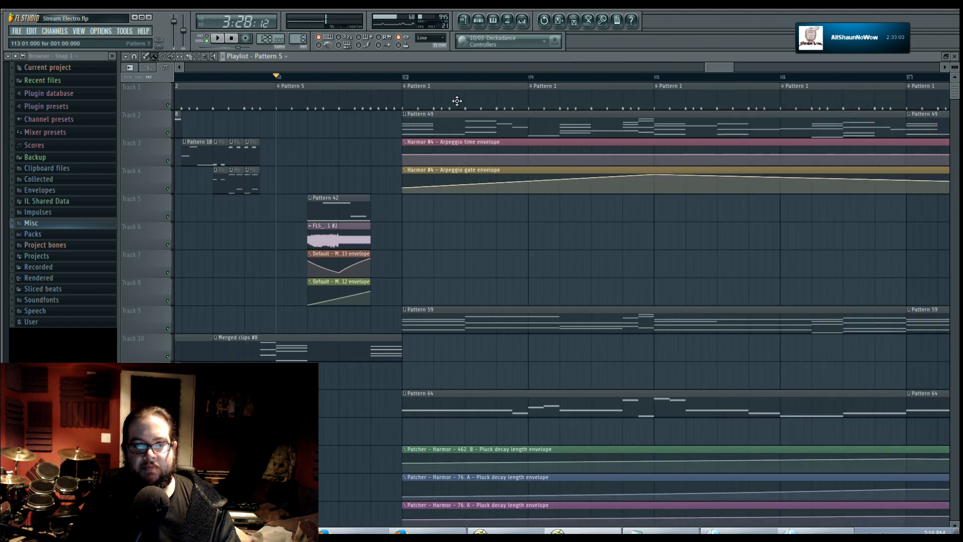
Step: Make the Pattern 1 clip at bar 113 unique, shorten it to about half a beat, and audition the section
click(405, 87)
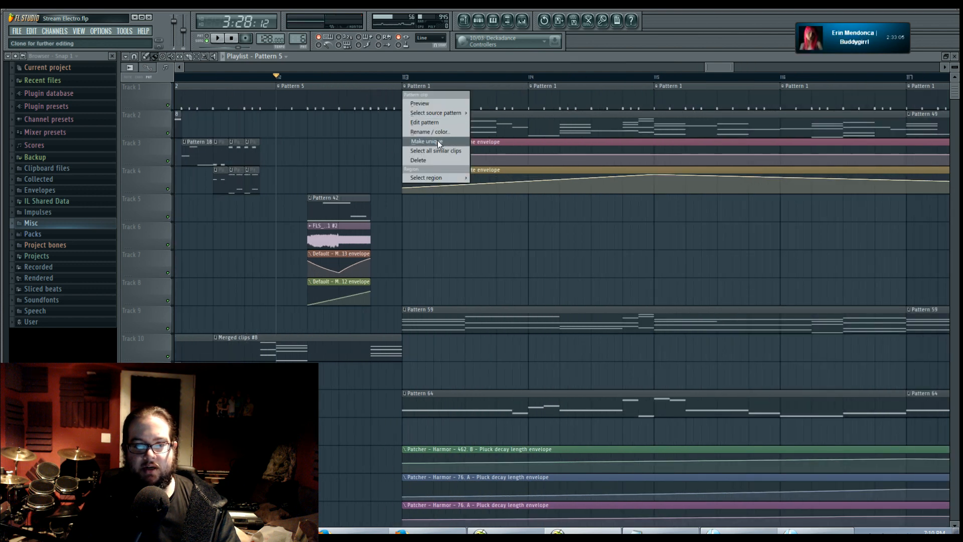
click(437, 141)
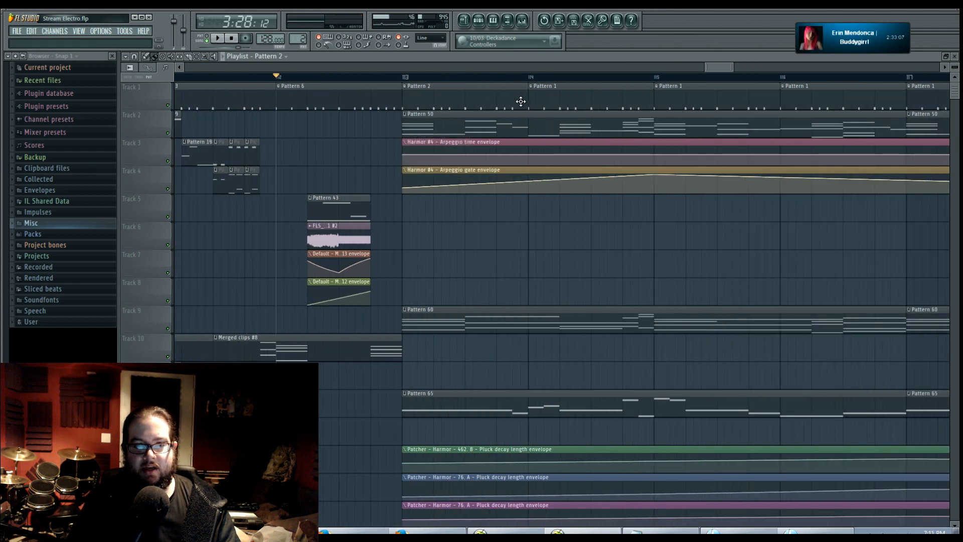
drag(524, 101, 416, 100)
key(space)
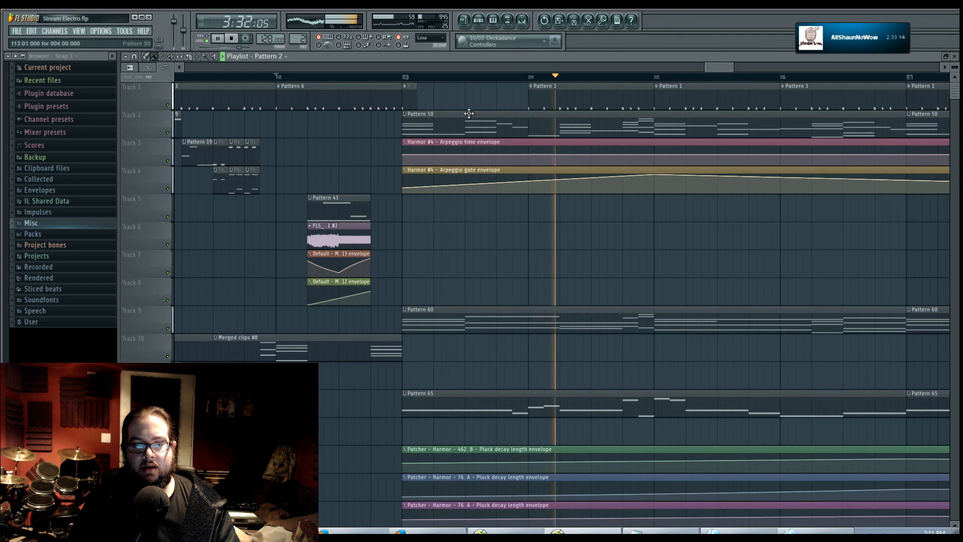
key(space)
key(space)
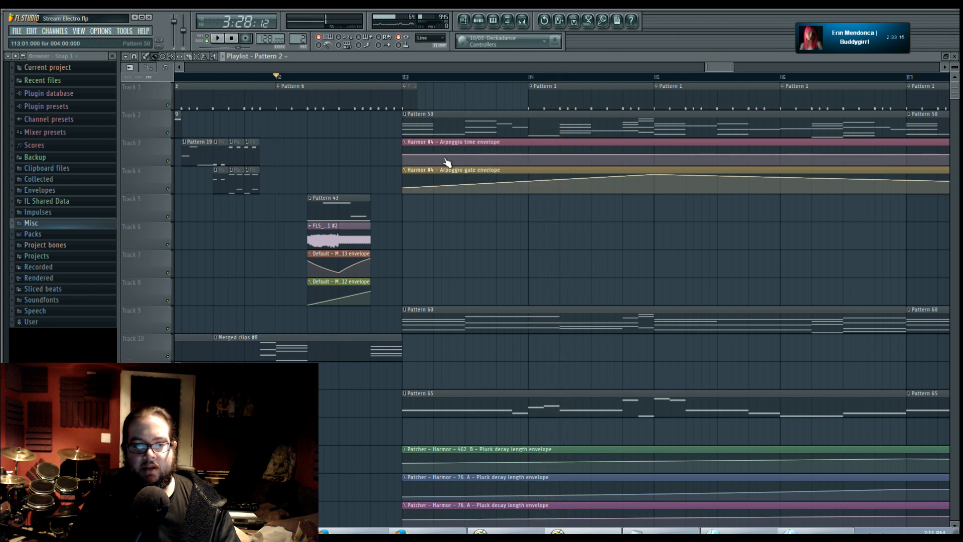
Step: Open Pattern 50's chords channel and lengthen the first two chords in bar 1 to half a bar each
double_click(420, 121)
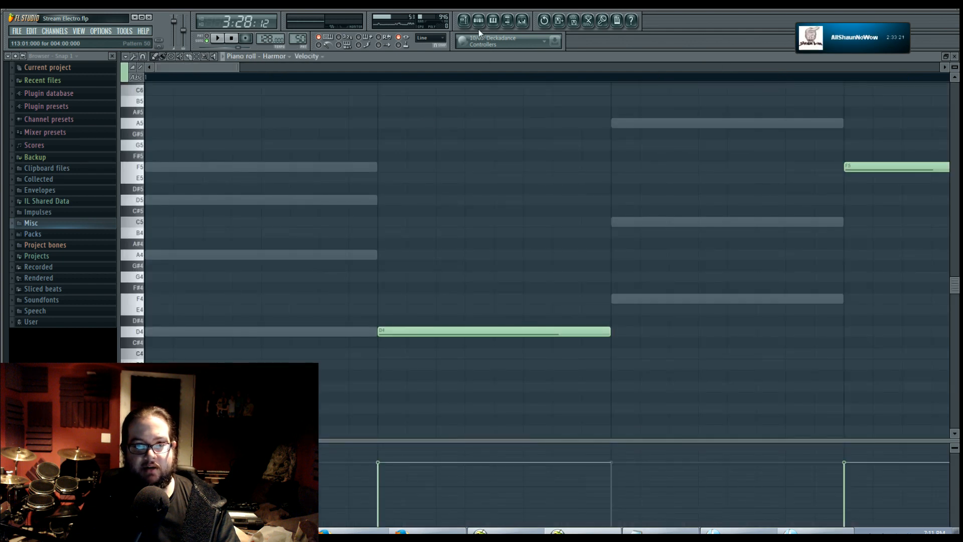
key(F5)
click(478, 22)
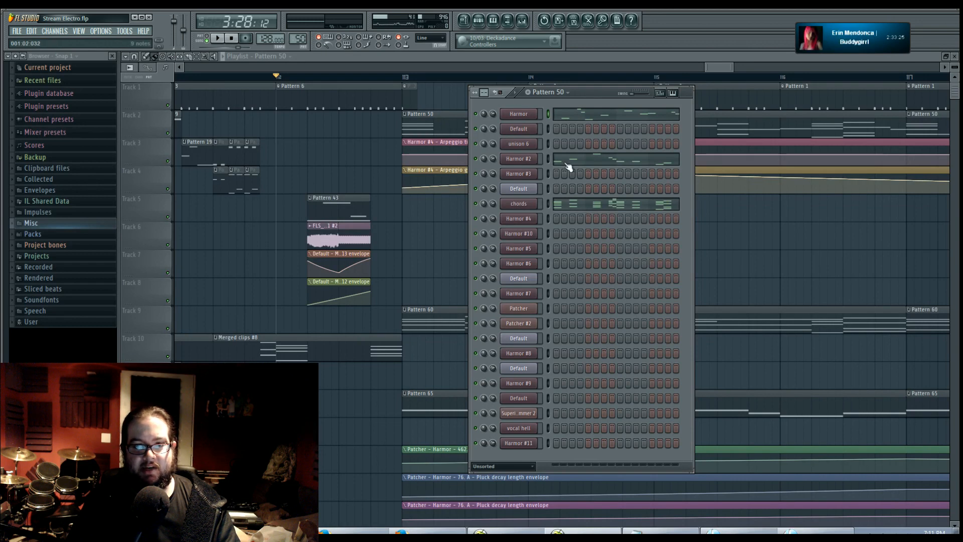
click(563, 205)
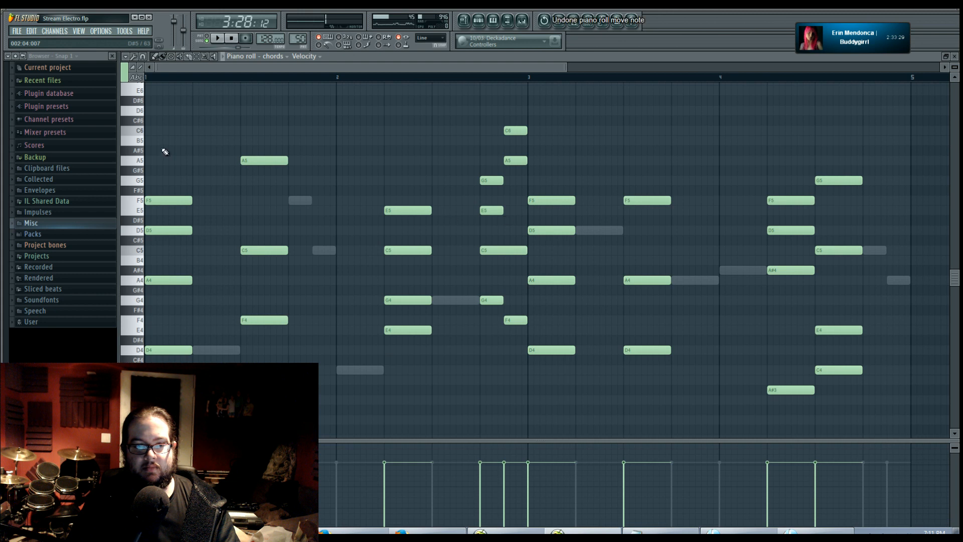
drag(164, 151, 291, 351)
drag(287, 161, 335, 162)
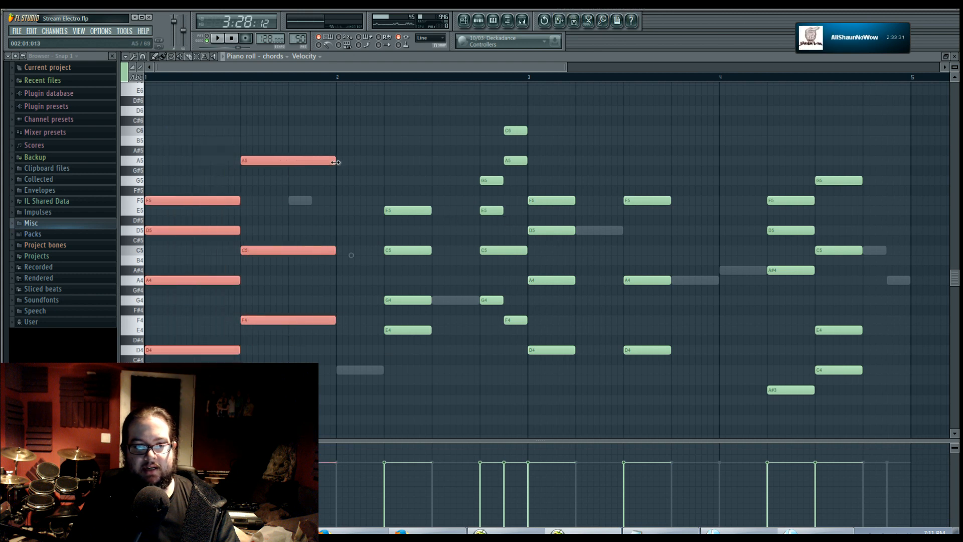
Step: Delete the D4, F5 and C5 notes from bar 1 of Pattern 50's Harmor channel
double_click(297, 202)
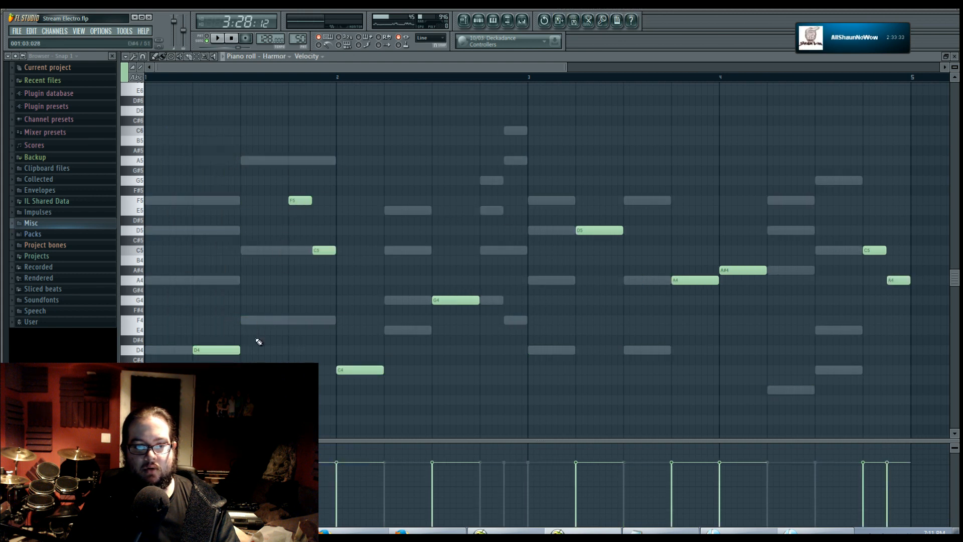
right_click(215, 349)
right_click(300, 200)
right_click(324, 250)
Step: Lengthen Harmor #2's first D4 and F4 notes to half a bar each, keeping the second chord's lowest note at F4
double_click(287, 325)
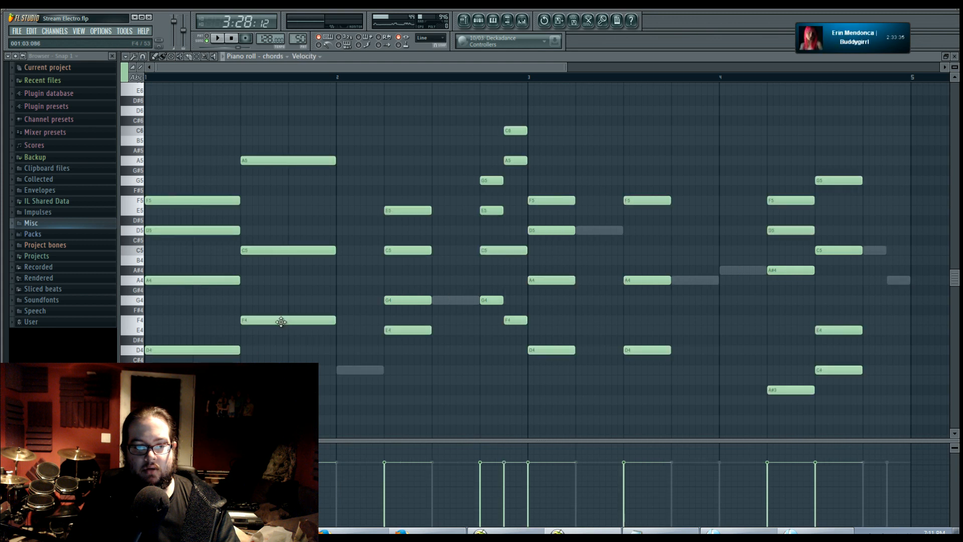
drag(273, 321, 273, 308)
right_click(263, 324)
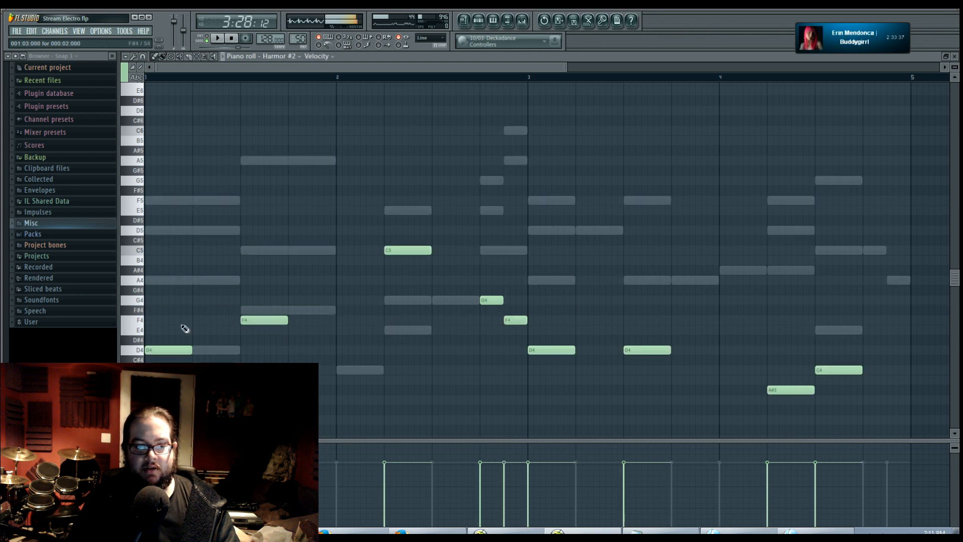
drag(184, 353, 330, 320)
right_click(324, 308)
right_click(324, 308)
click(324, 312)
click(477, 20)
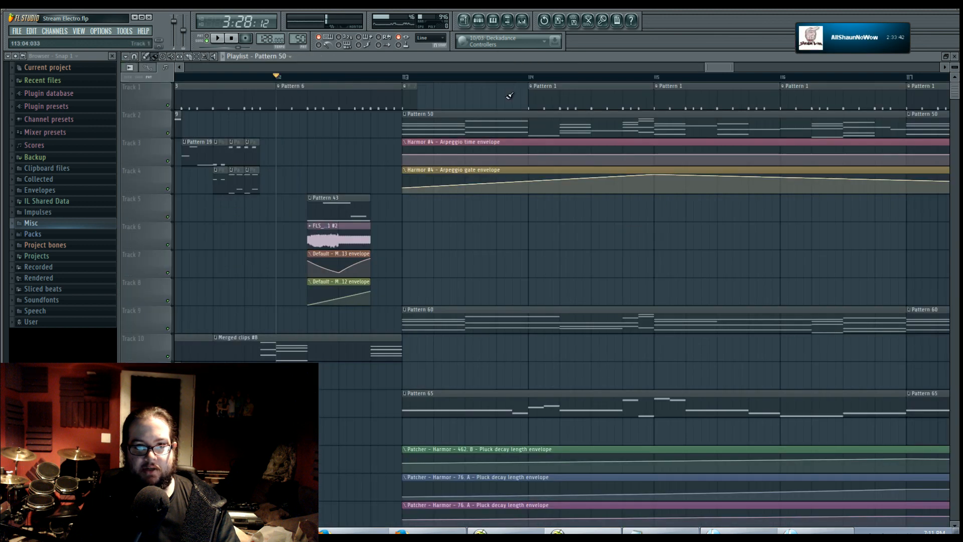
Step: Audition the lengthened opening chords twice, playing from bar 112 into bar 113
key(space)
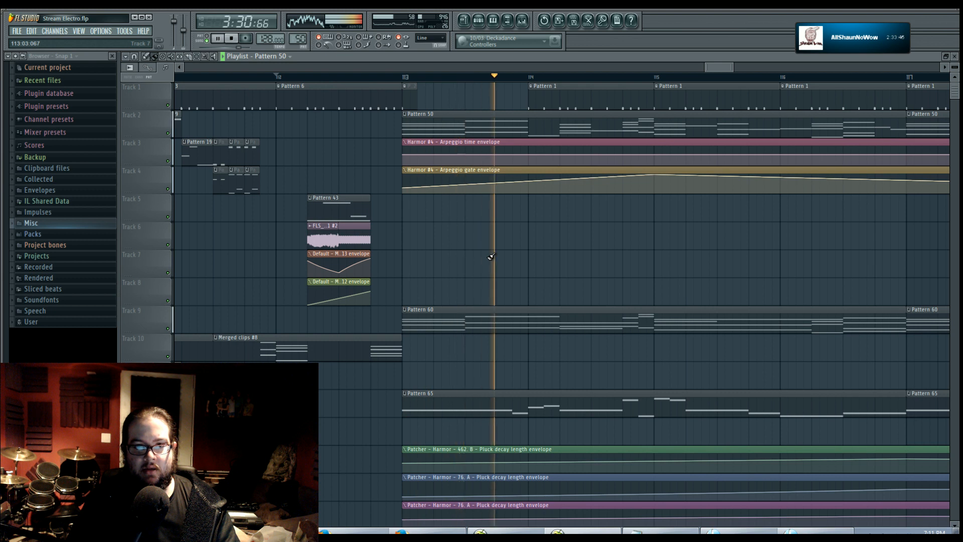
key(space)
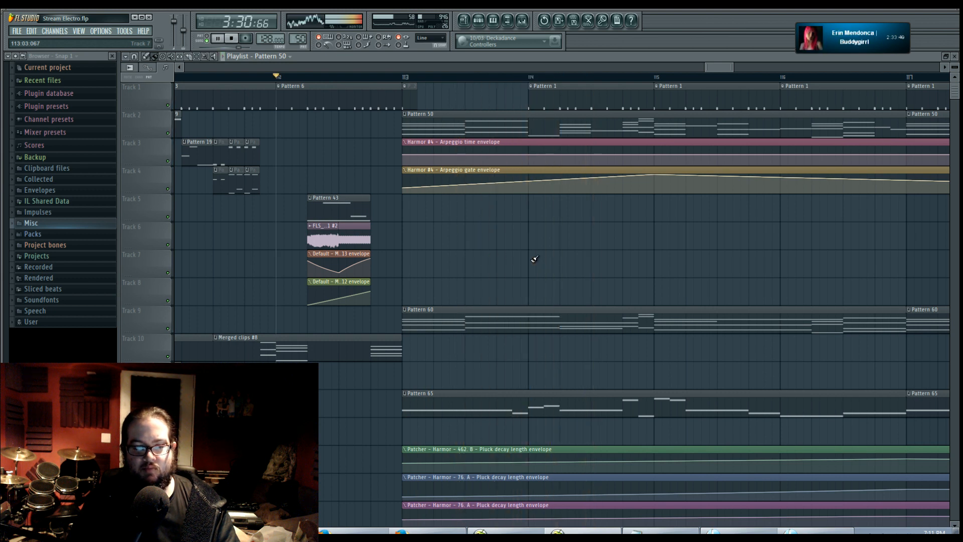
key(space)
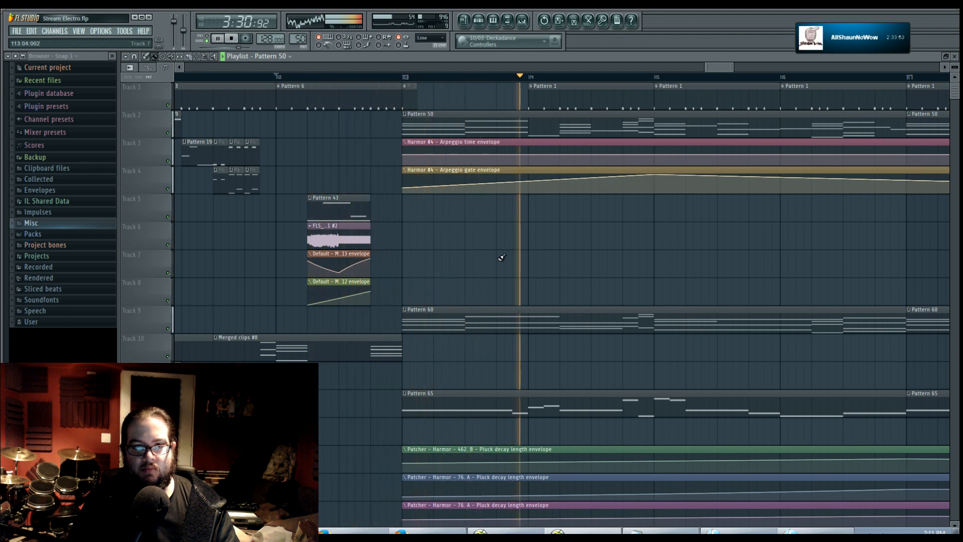
key(space)
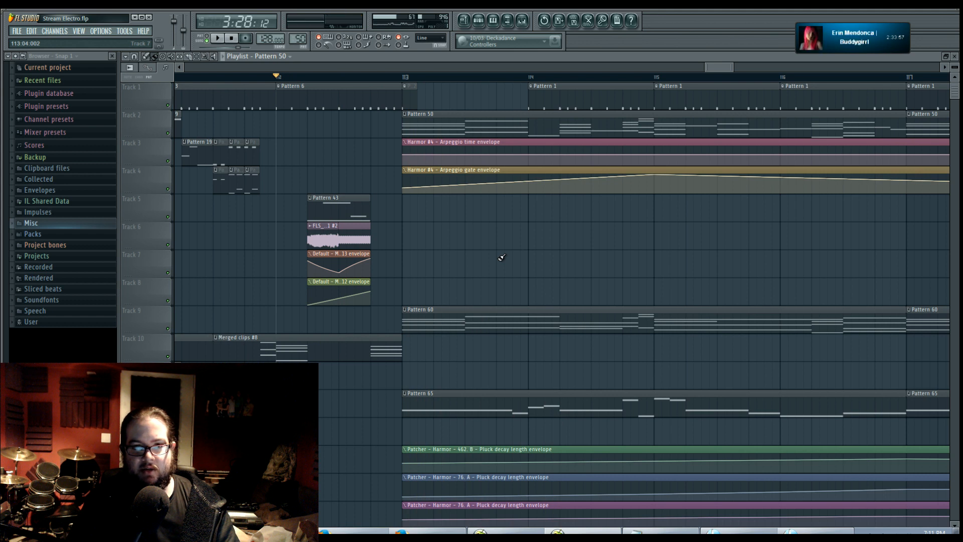
Step: Undo the note moves, resizes and deletions made in Pattern 50's Harmor, Harmor #2 and chords channels
key(ctrl+z)
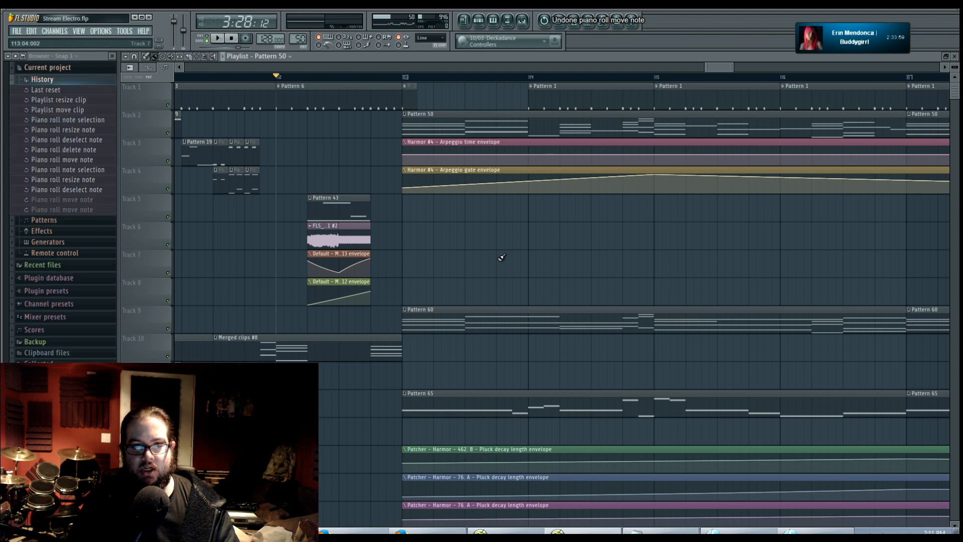
key(ctrl+z)
key(ctrl+z)
key(ctrl+z)
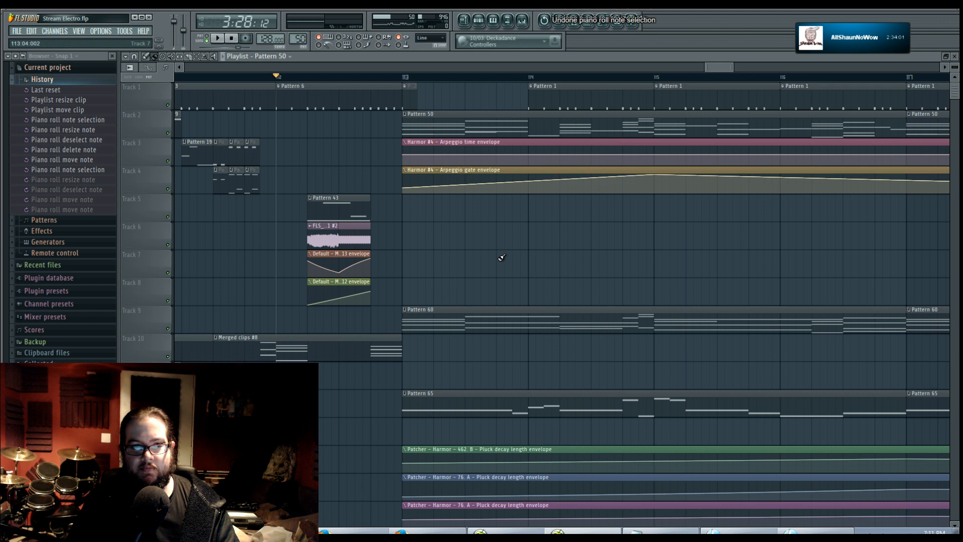
key(ctrl+z)
key(ctrl+z)
key(ctrl+z)
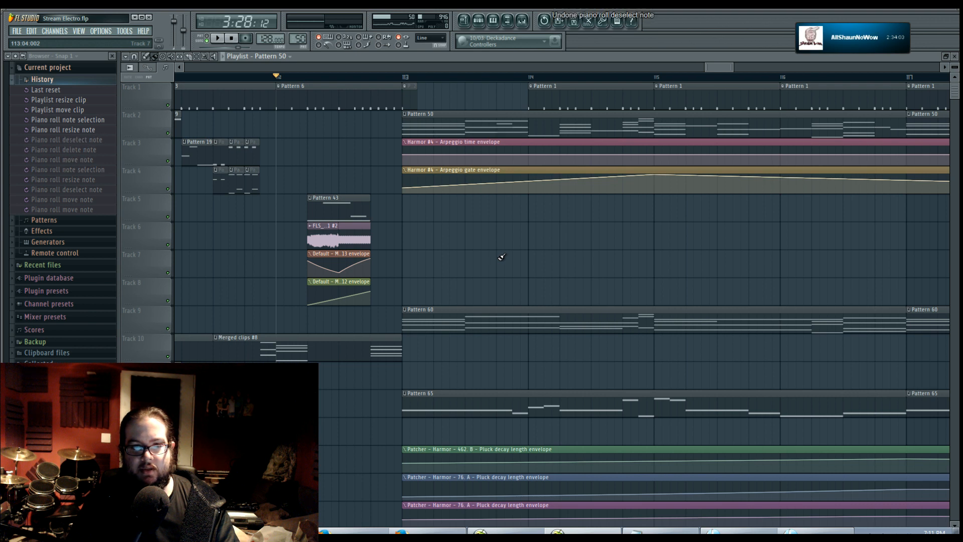
key(ctrl+z)
key(ctrl+z)
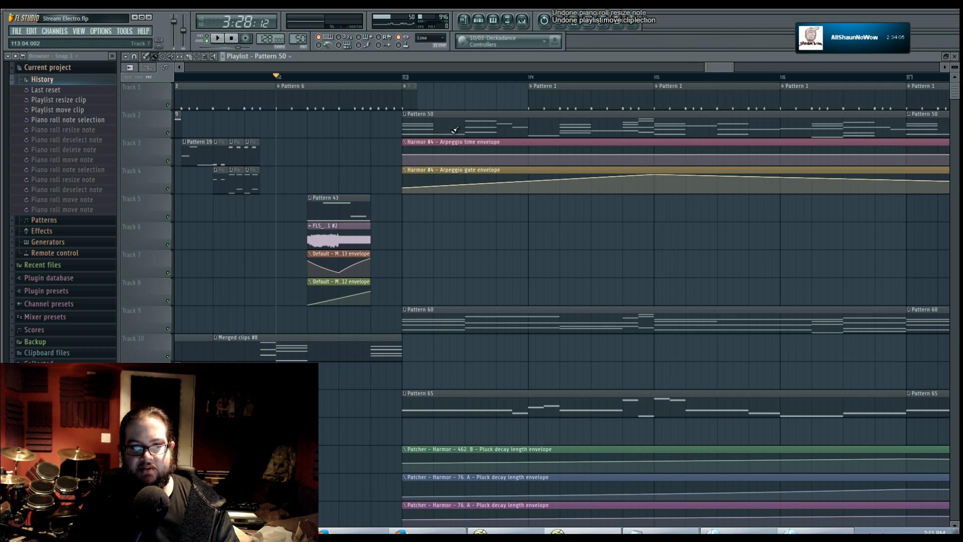
Step: Step back past the last playlist clip move and extend the Pattern 2 clip at bar 113 to about 3.75 beats
key(ctrl+alt+z)
key(ctrl+z)
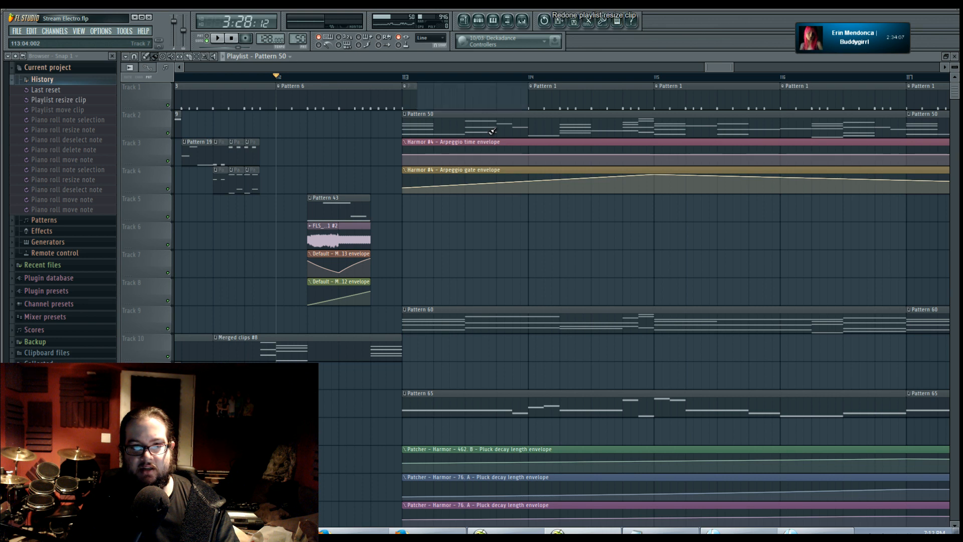
key(ctrl+z)
key(ctrl+z)
key(ctrl+z)
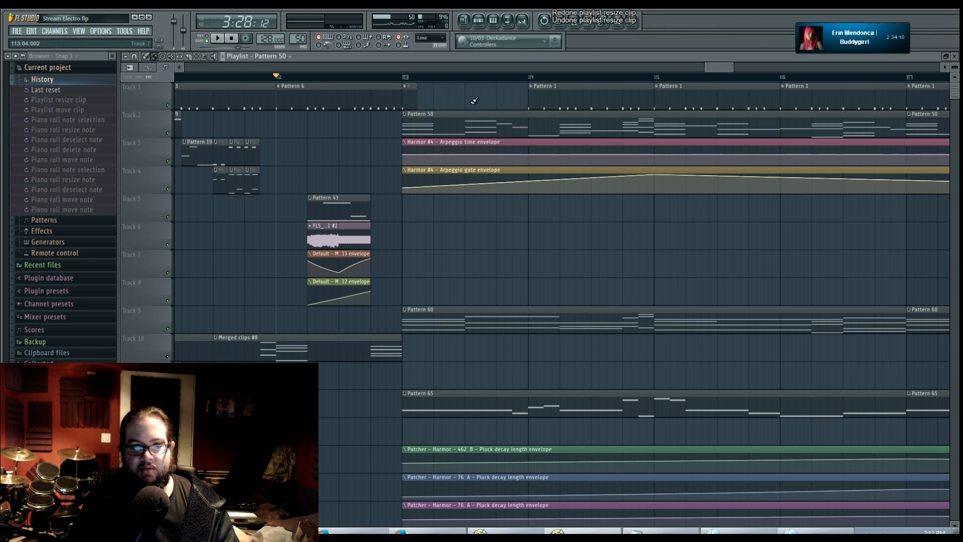
key(ctrl+z)
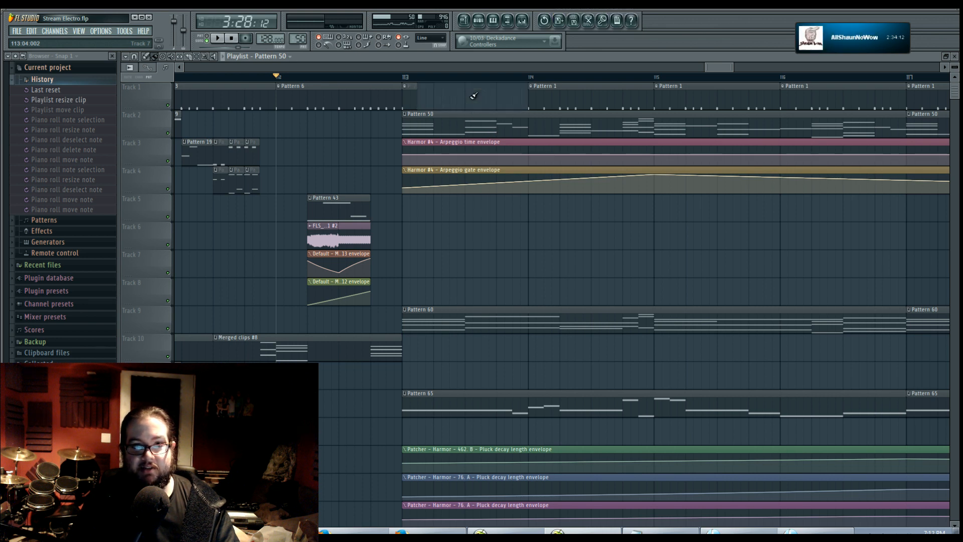
drag(412, 95, 520, 95)
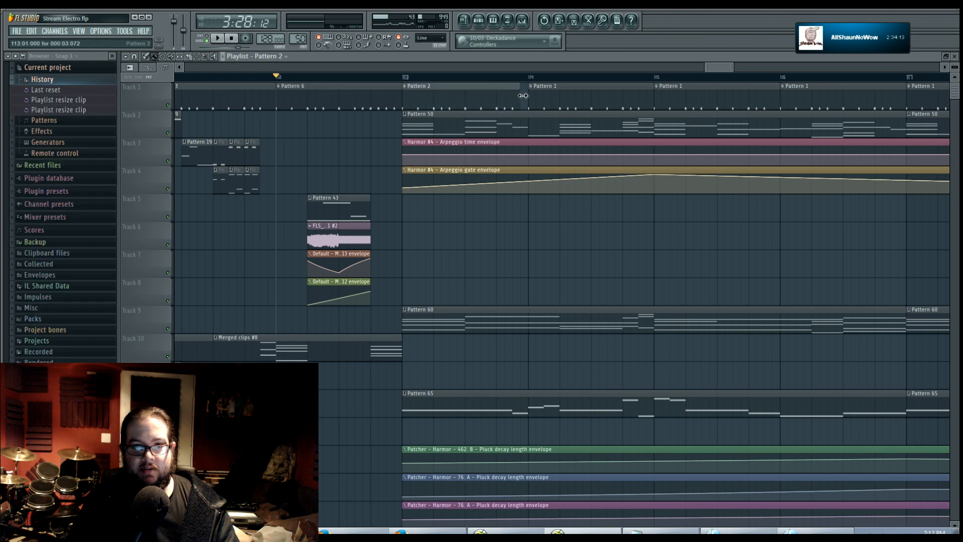
Step: Audition the arrangement from bar 112 into the section at bar 117
scroll(526, 252, down, 3)
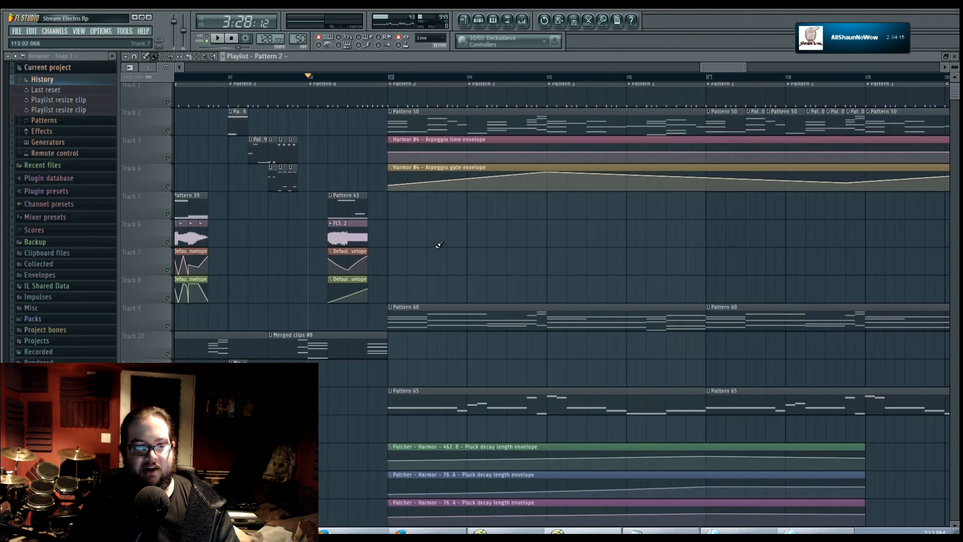
scroll(438, 244, down, 1)
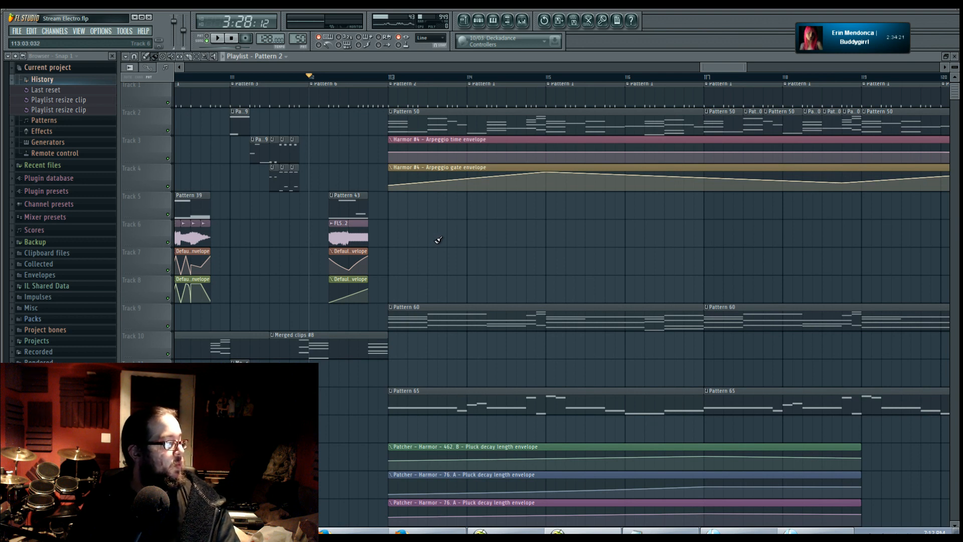
key(space)
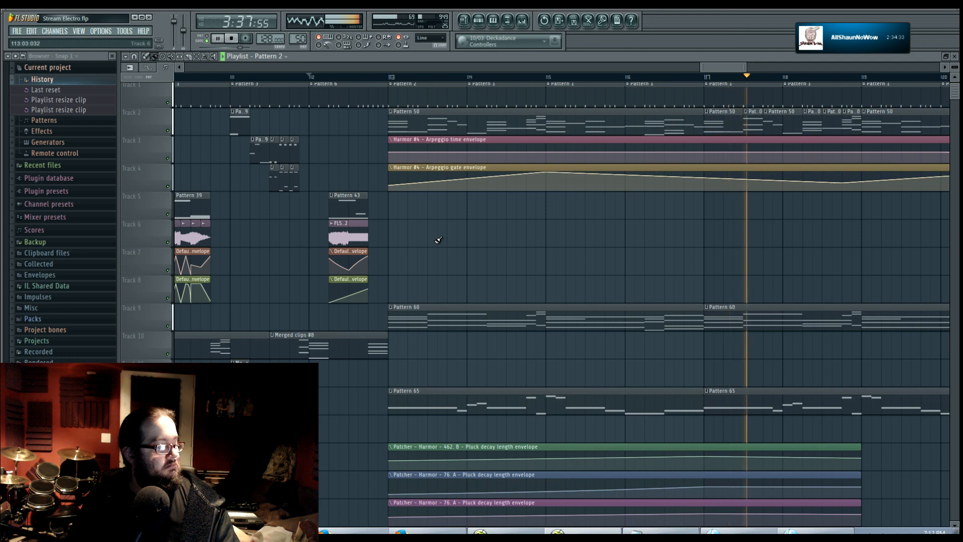
key(space)
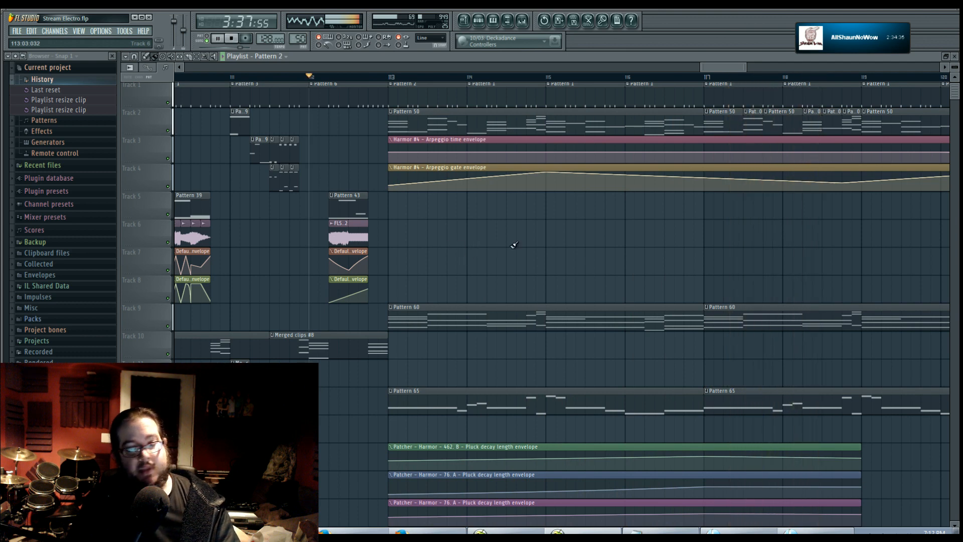
Step: Copy the Dragged sample_1130 clips from bars 121–129 on Track 20 to bars 113–121, and collapse the Current project folder
scroll(514, 241, down, 5)
drag(591, 338, 570, 122)
drag(620, 271, 626, 144)
drag(593, 332, 743, 340)
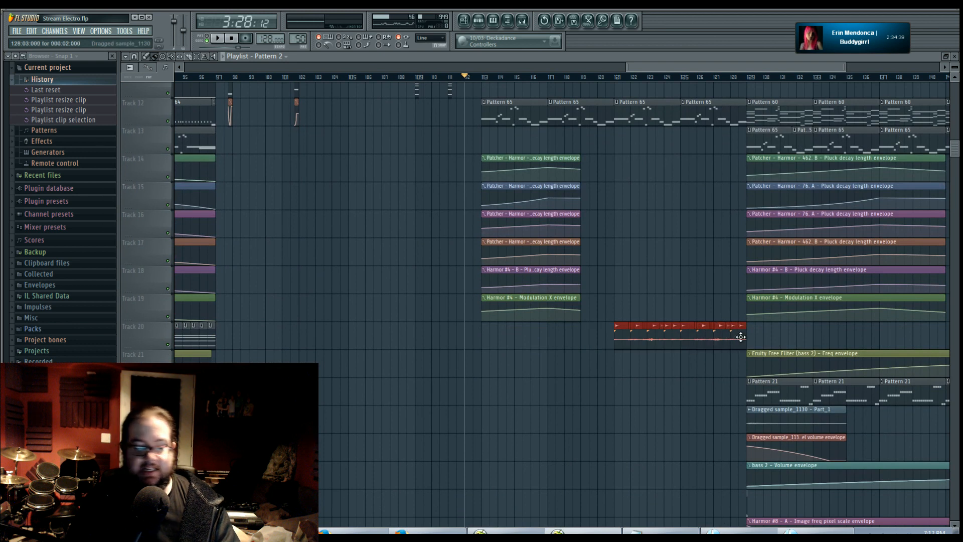
key(ctrl+c)
key(ctrl+v)
drag(275, 335, 575, 338)
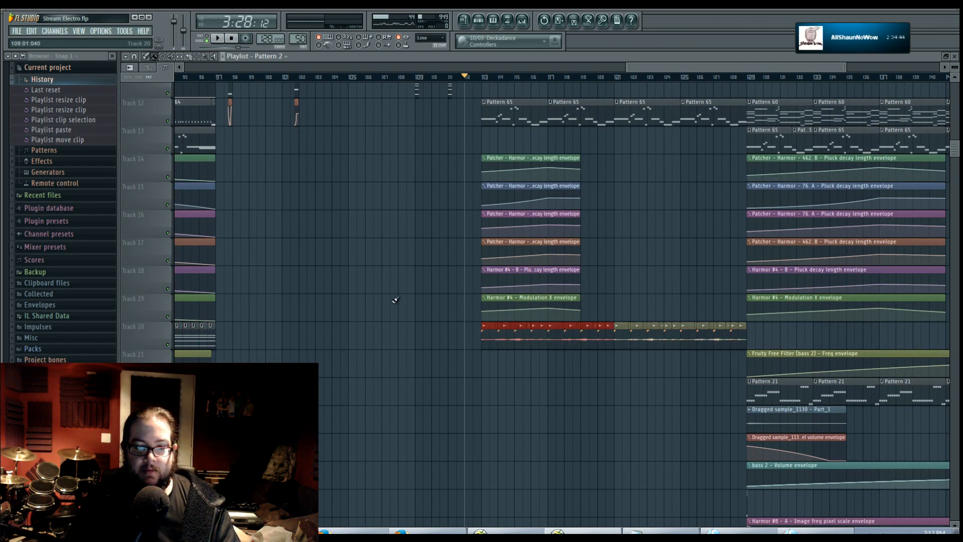
click(398, 308)
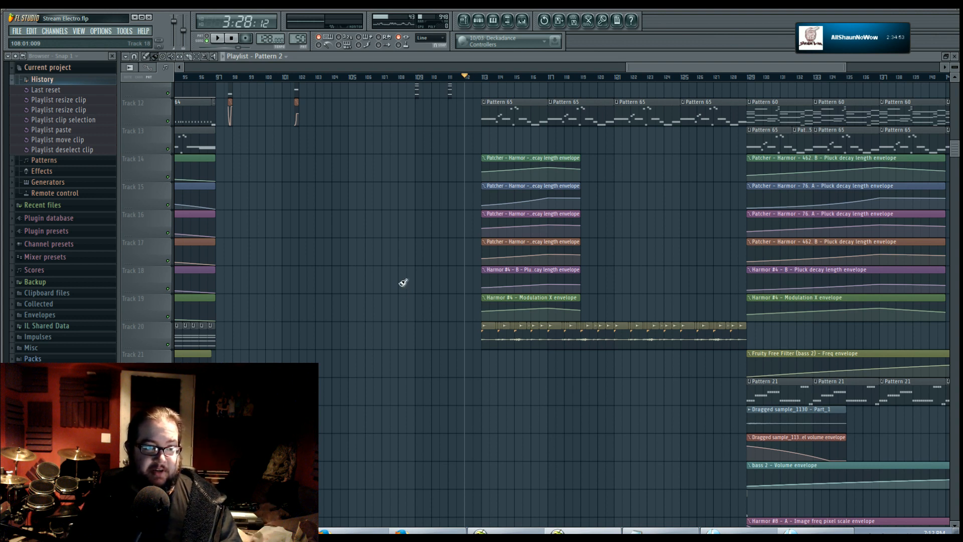
click(70, 68)
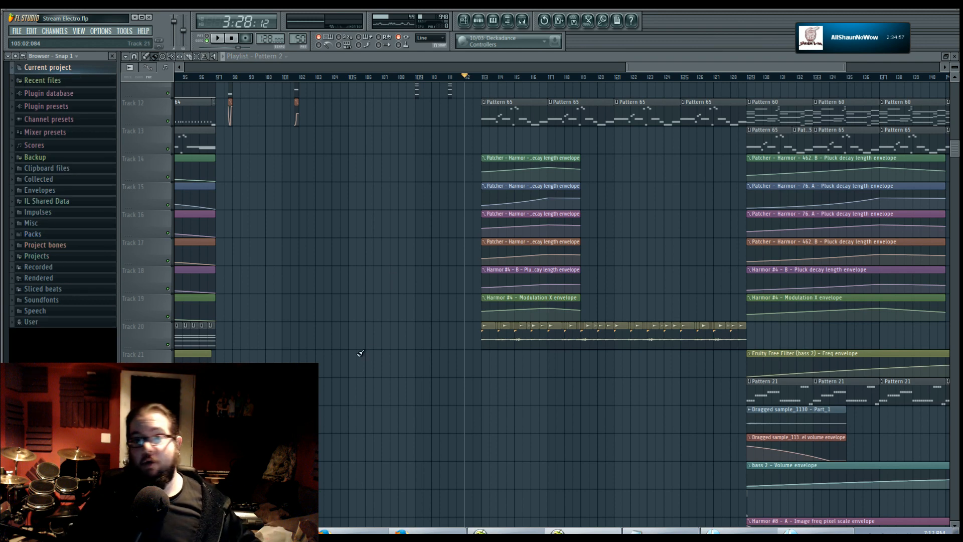
Step: Look over the playlist around the bar 113 transition and place the playback position at bar 105
scroll(348, 241, up, 6)
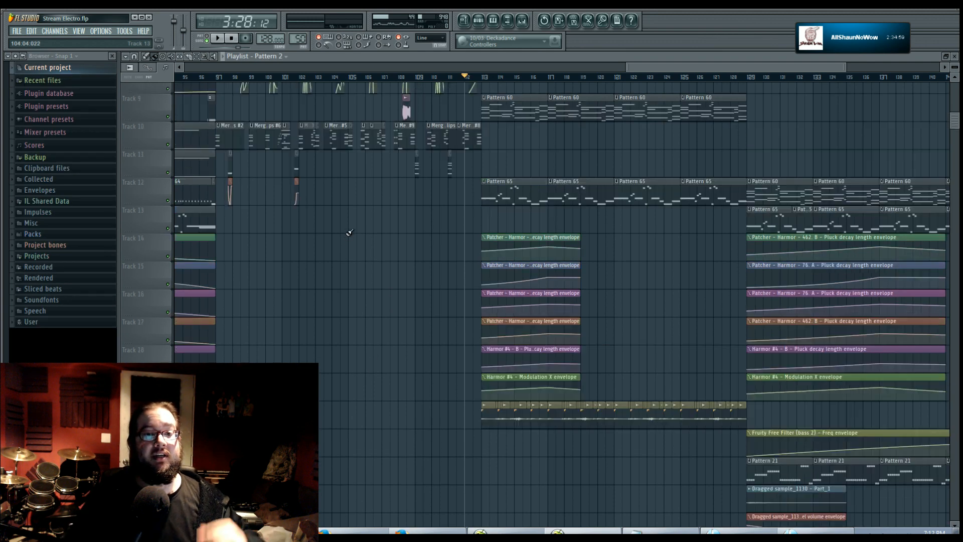
scroll(357, 330, up, 5)
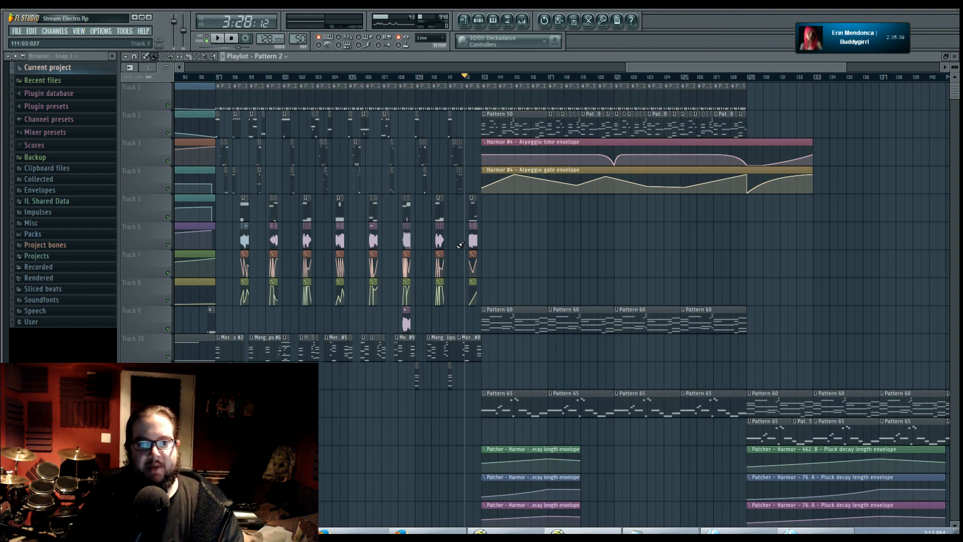
drag(460, 244, 555, 269)
scroll(518, 215, down, 4)
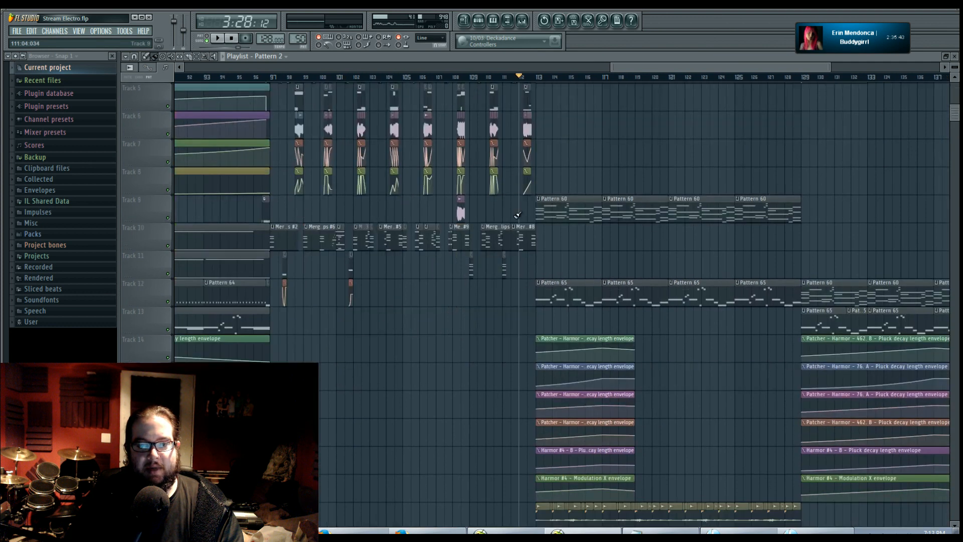
drag(555, 160, 548, 305)
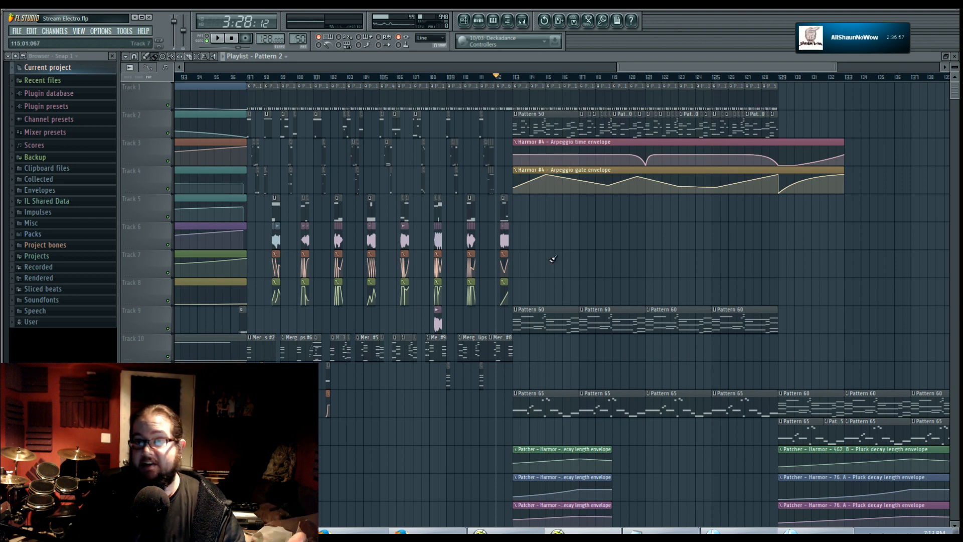
scroll(553, 258, up, 5)
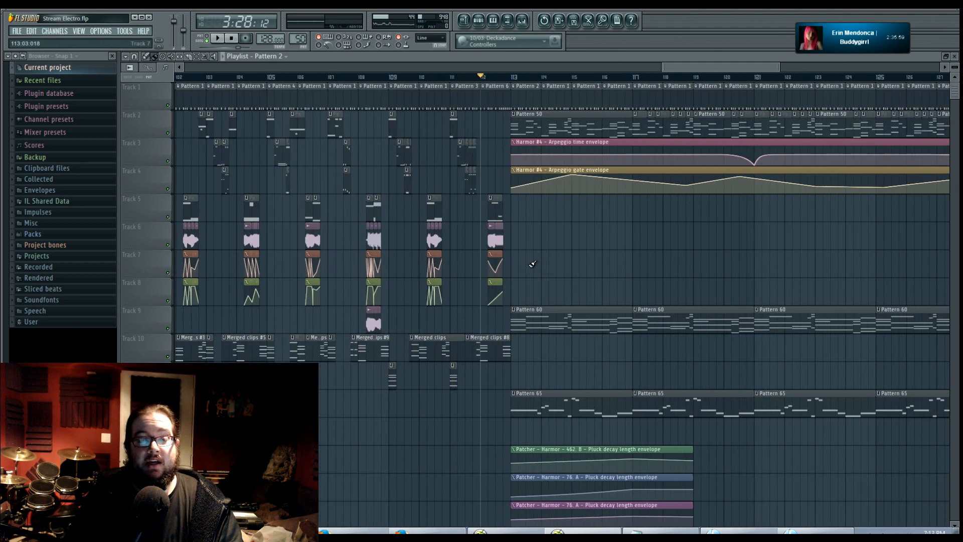
drag(530, 236, 535, 240)
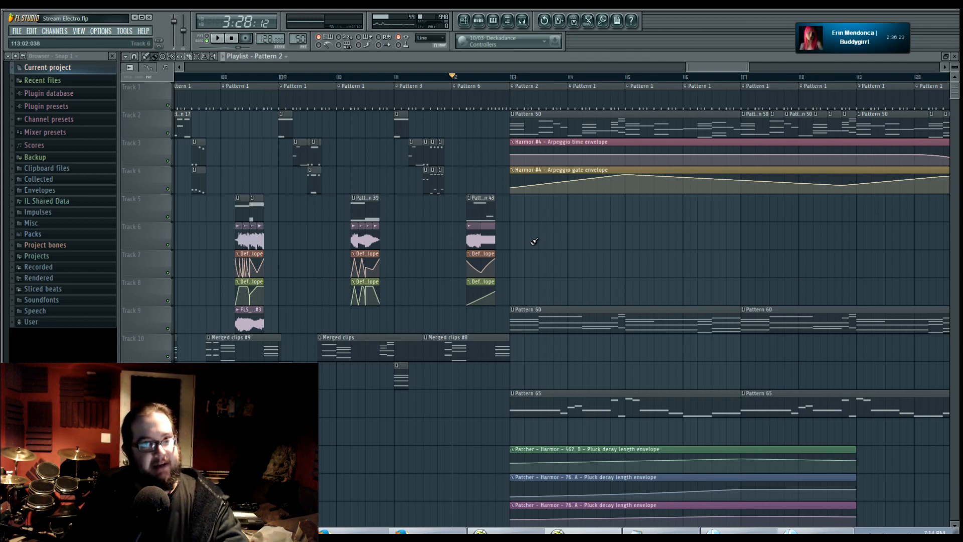
scroll(496, 258, left, 3)
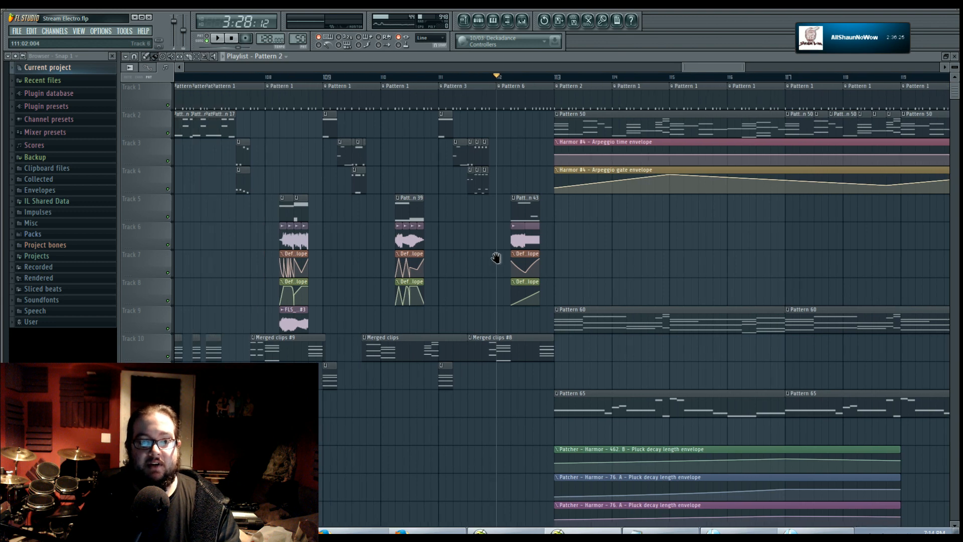
ctrl+scroll(580, 261, down, 3)
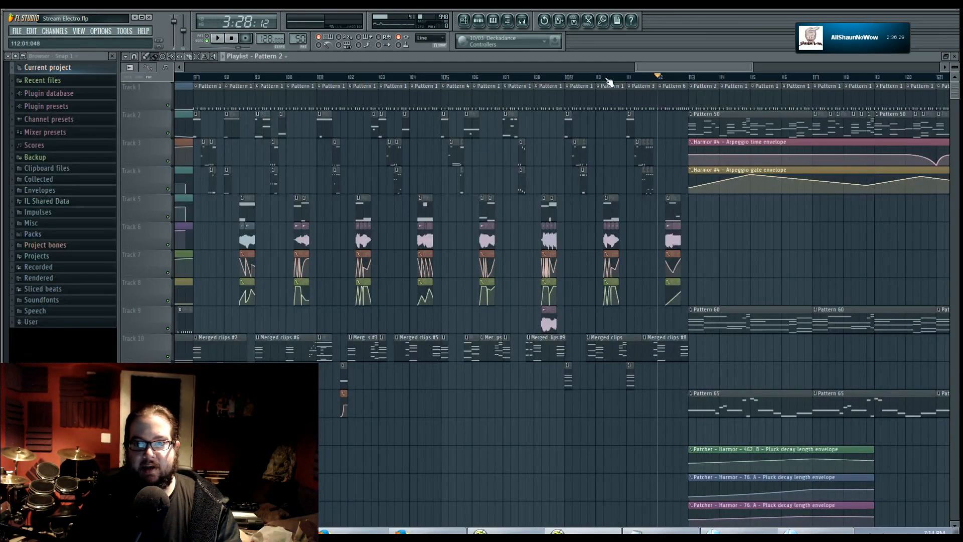
click(567, 78)
click(442, 78)
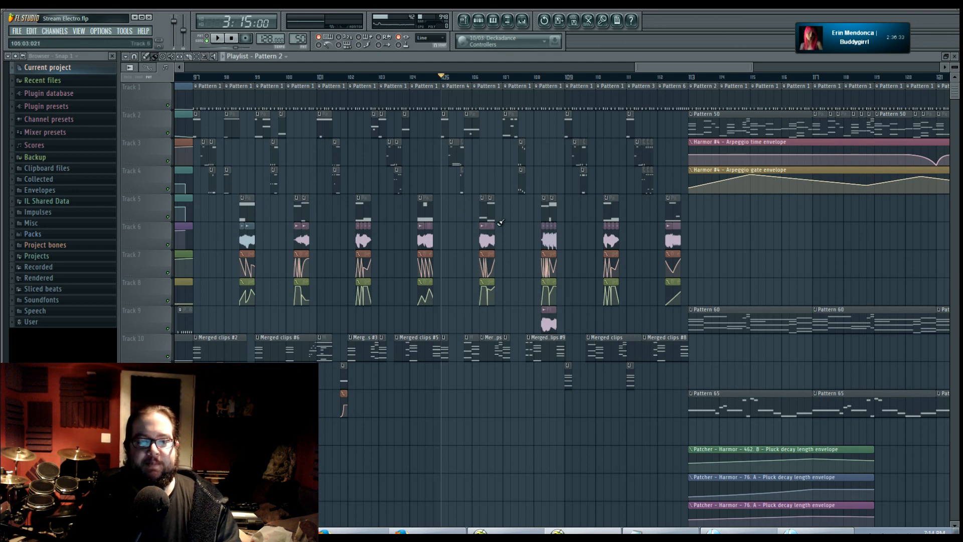
Step: Examine the upper and lower playlist tracks between bars 97 and 129 for clips and empty space
ctrl+scroll(711, 243, down, 3)
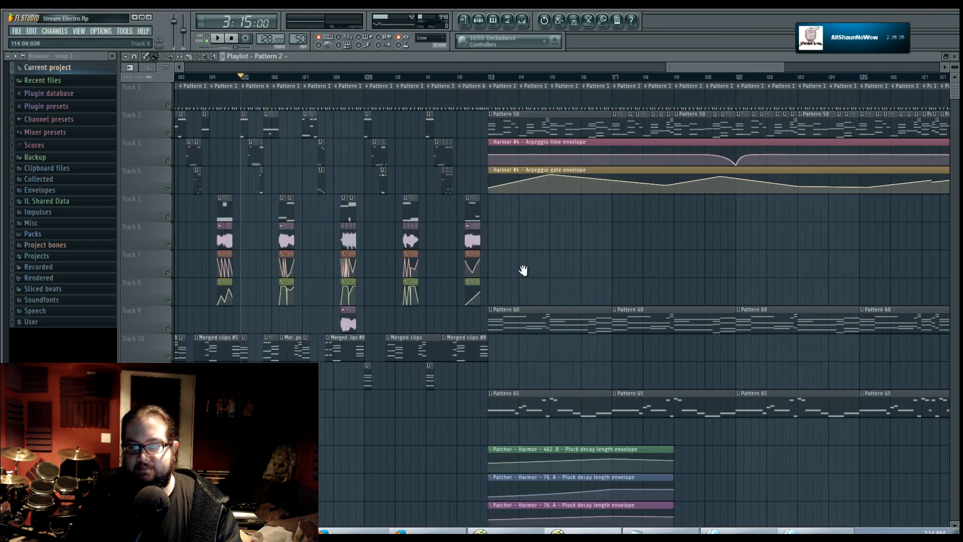
ctrl+scroll(541, 267, down, 1)
drag(541, 267, 426, 266)
drag(479, 236, 422, 157)
drag(597, 296, 928, 216)
drag(683, 294, 553, 174)
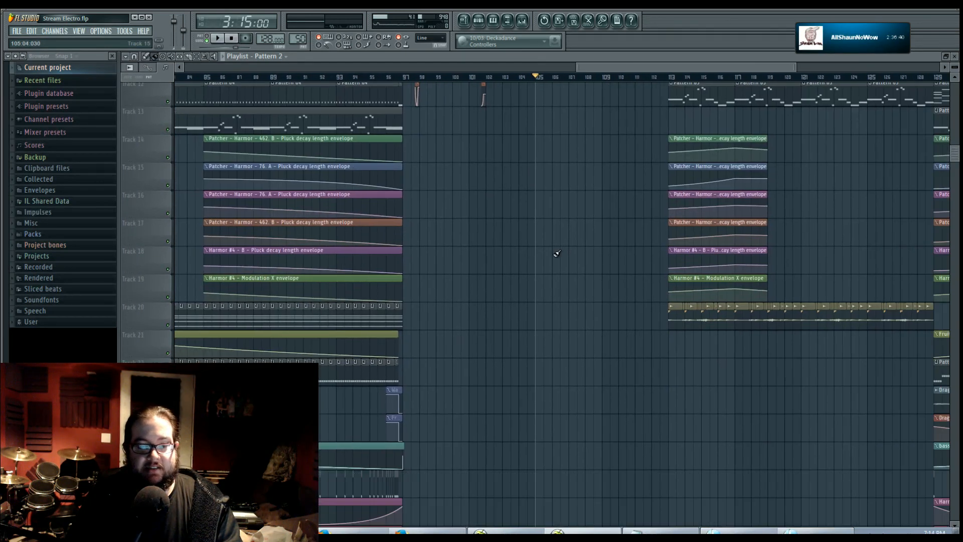
drag(572, 263, 526, 125)
drag(545, 270, 482, 90)
drag(524, 132, 613, 14)
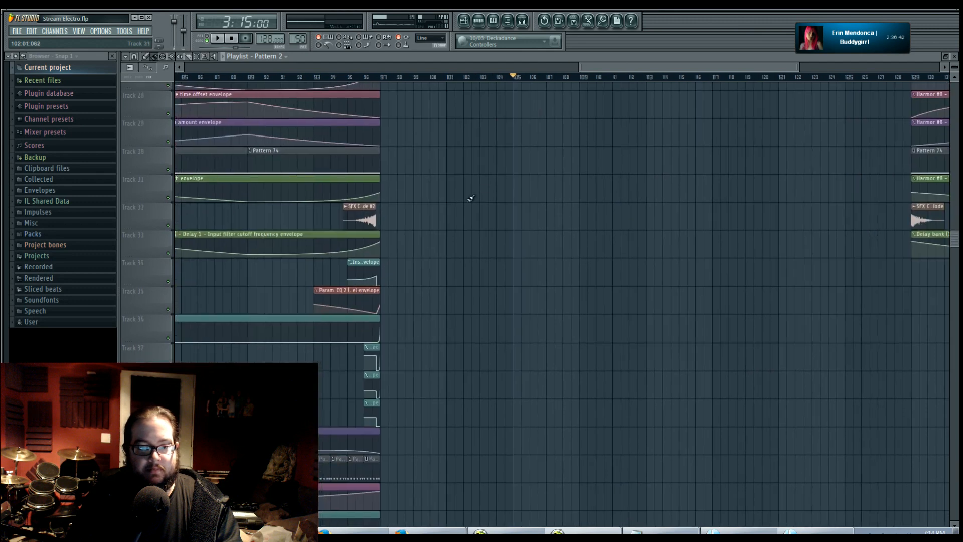
drag(448, 85, 460, 266)
drag(480, 157, 494, 296)
drag(491, 106, 505, 310)
drag(510, 120, 520, 311)
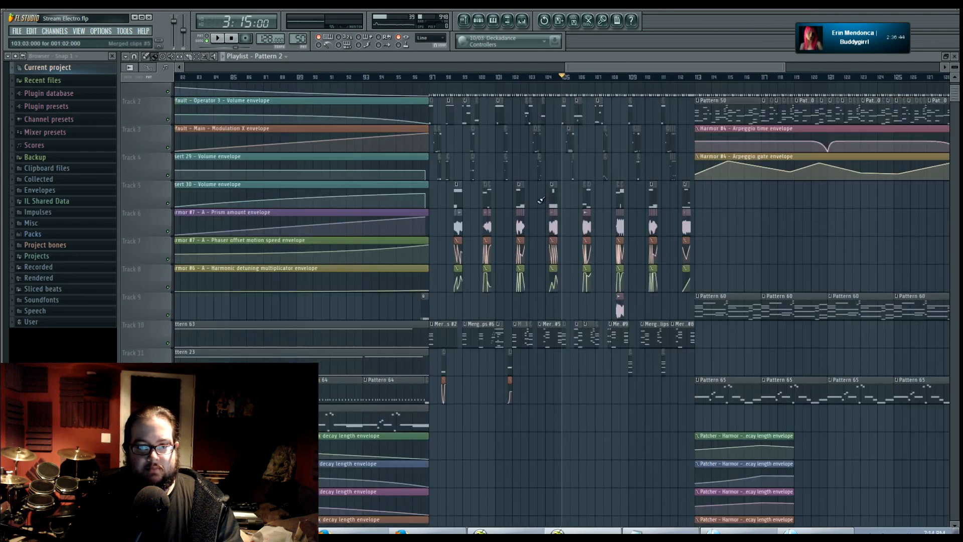
drag(562, 168, 346, 179)
Step: Audition the arrangement from bar 112 into the section at bar 113 with the duplicated sample clips
click(473, 77)
key(space)
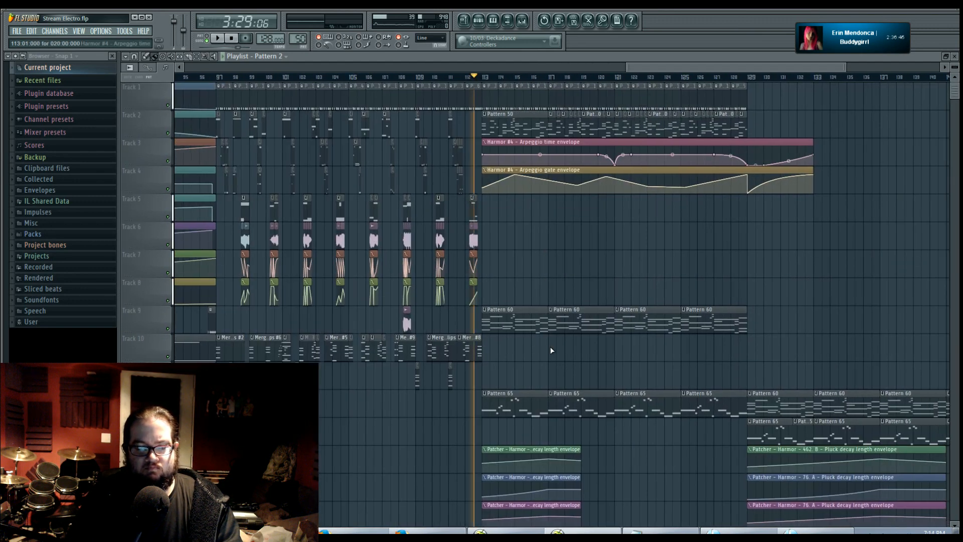
scroll(556, 334, down, 4)
drag(634, 393, 550, 346)
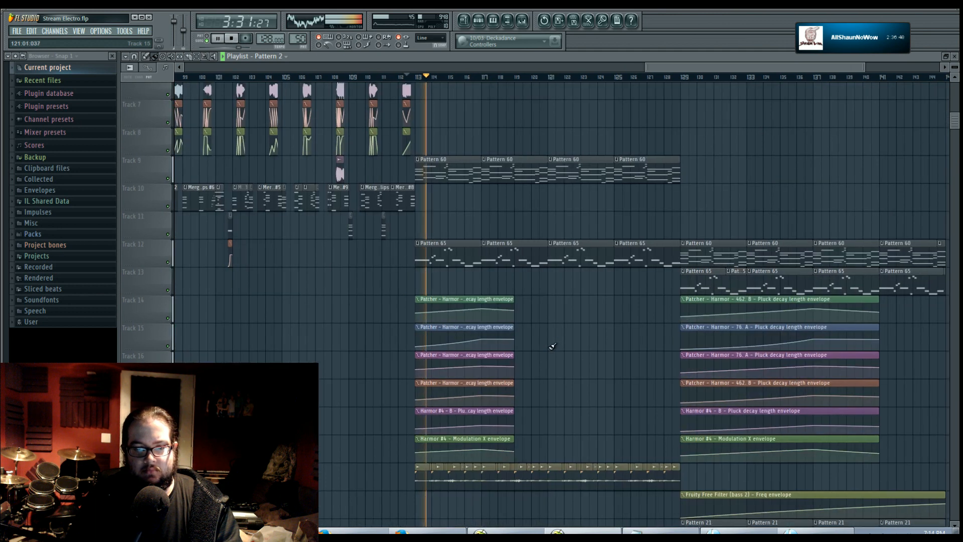
drag(561, 402, 519, 340)
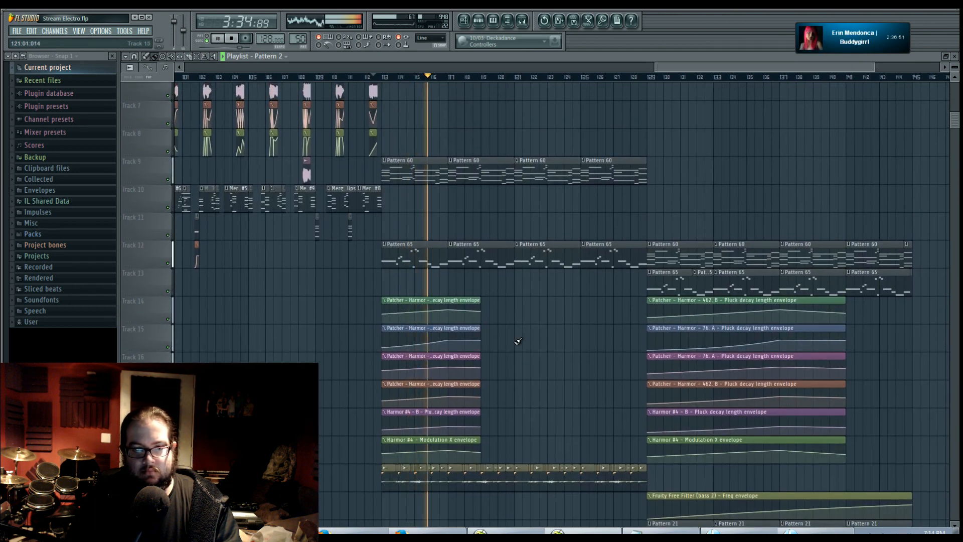
scroll(502, 350, up, 3)
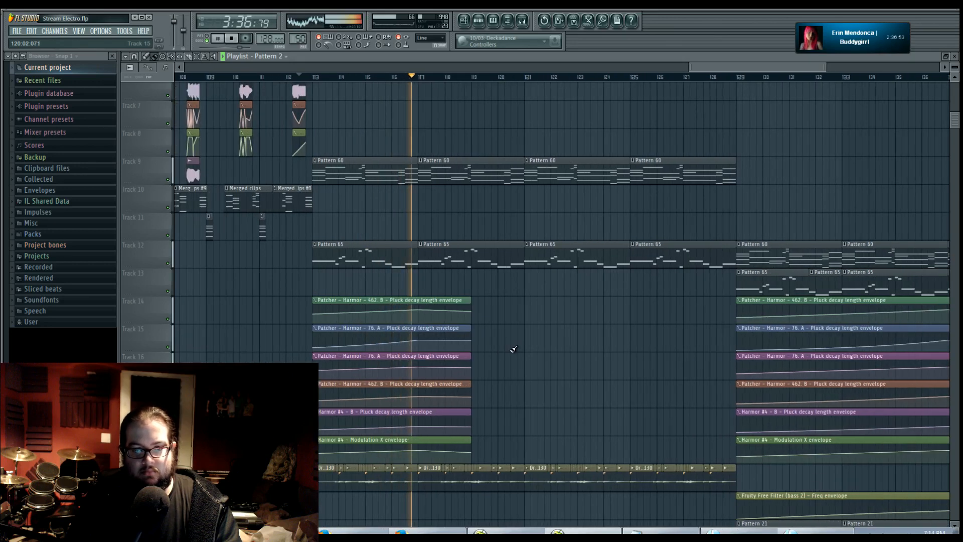
key(space)
Step: Replace Track 12's four Pattern 65 clips at bars 113–129 with the two Pattern 78 clips copied from bar 49 onto Track 13
scroll(502, 309, down, 6)
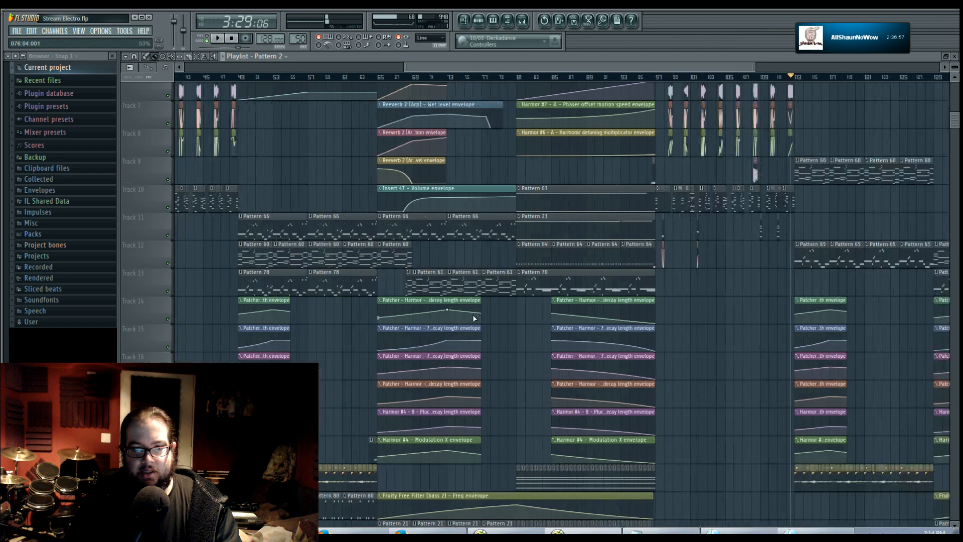
scroll(474, 318, up, 1)
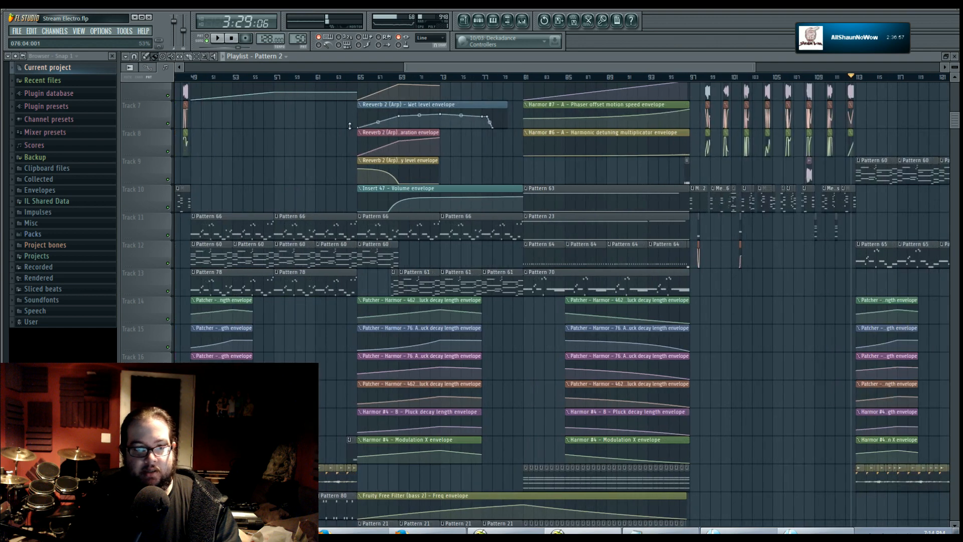
drag(432, 264, 638, 338)
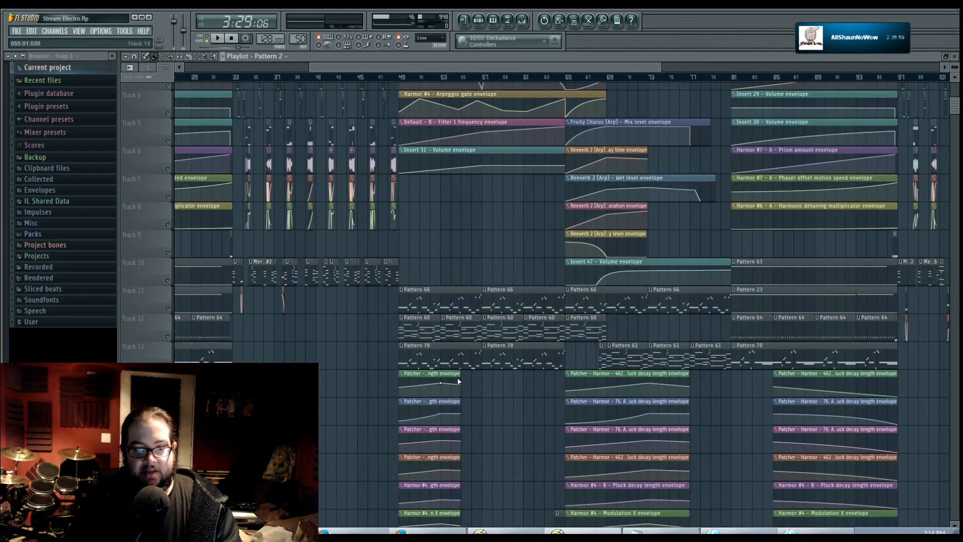
drag(511, 381, 502, 477)
drag(394, 342, 531, 338)
drag(753, 337, 184, 340)
drag(692, 334, 642, 335)
scroll(469, 354, up, 4)
key(ctrl+v)
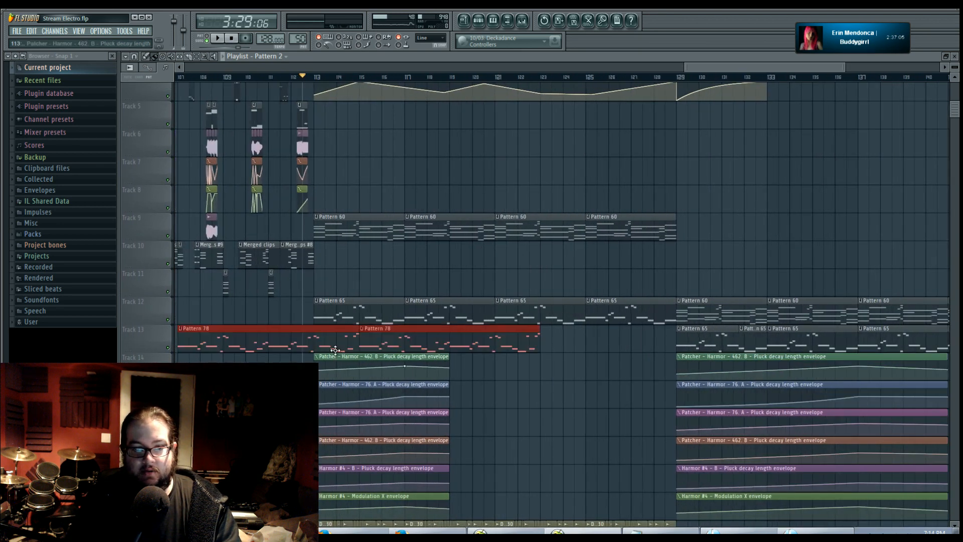
drag(325, 344, 446, 341)
right_click(473, 285)
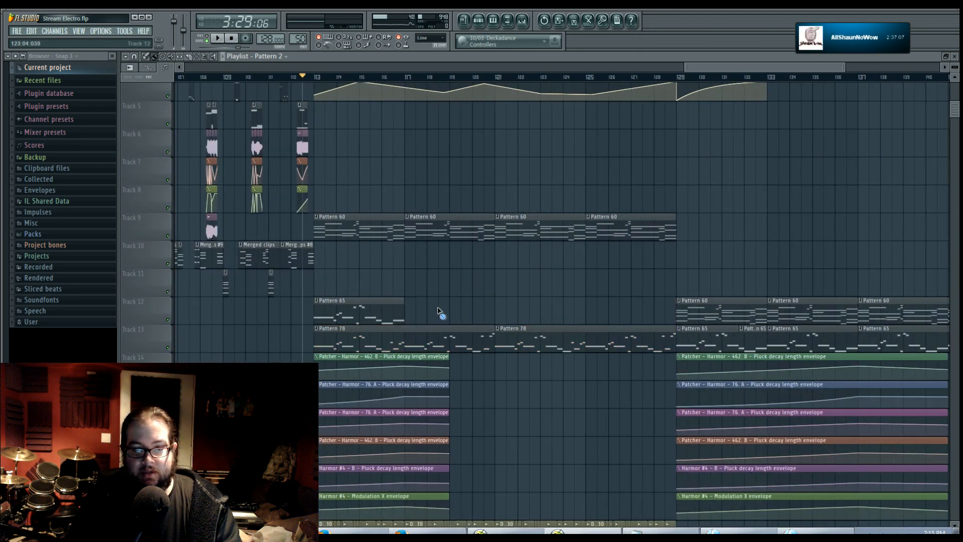
right_click(393, 311)
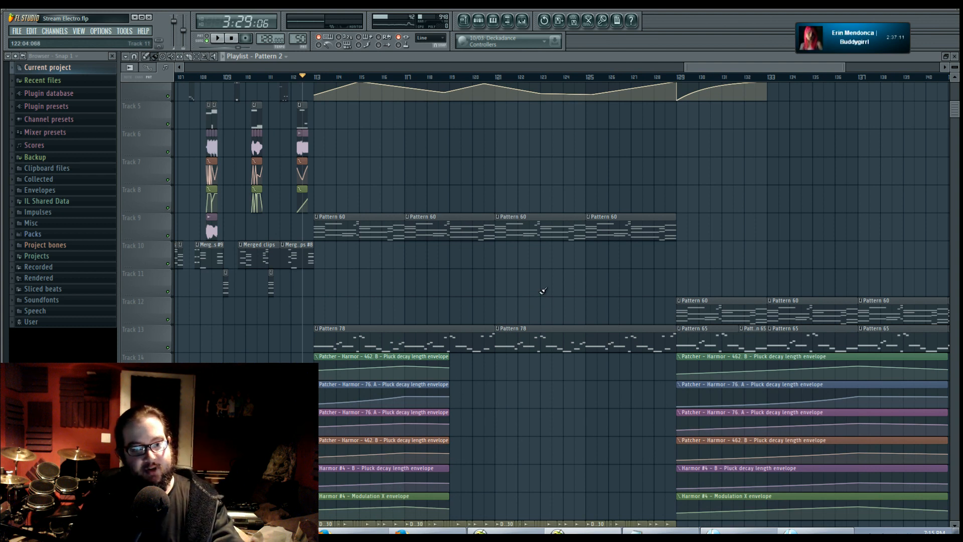
Step: Make the second Pattern 78 clip at bar 121 unique and open its notes in the piano roll
click(498, 330)
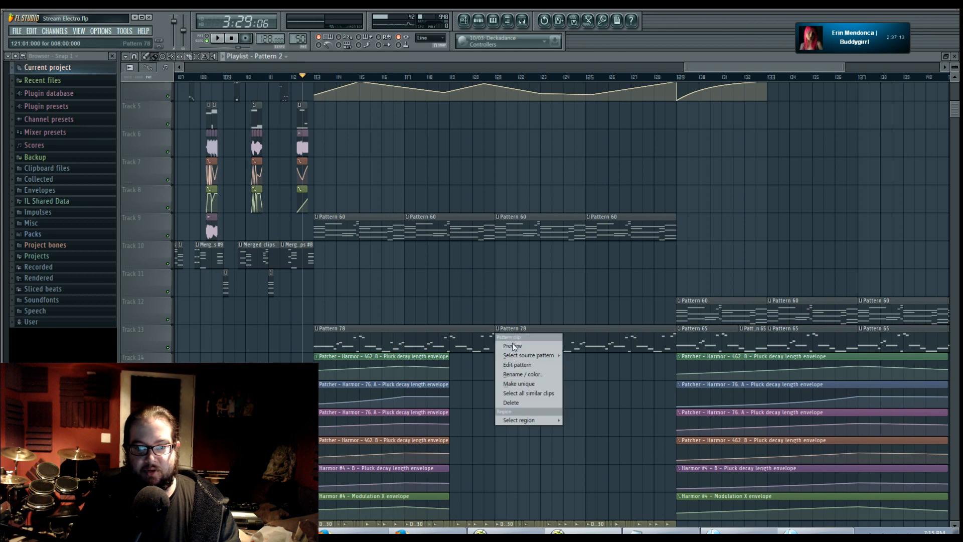
click(519, 383)
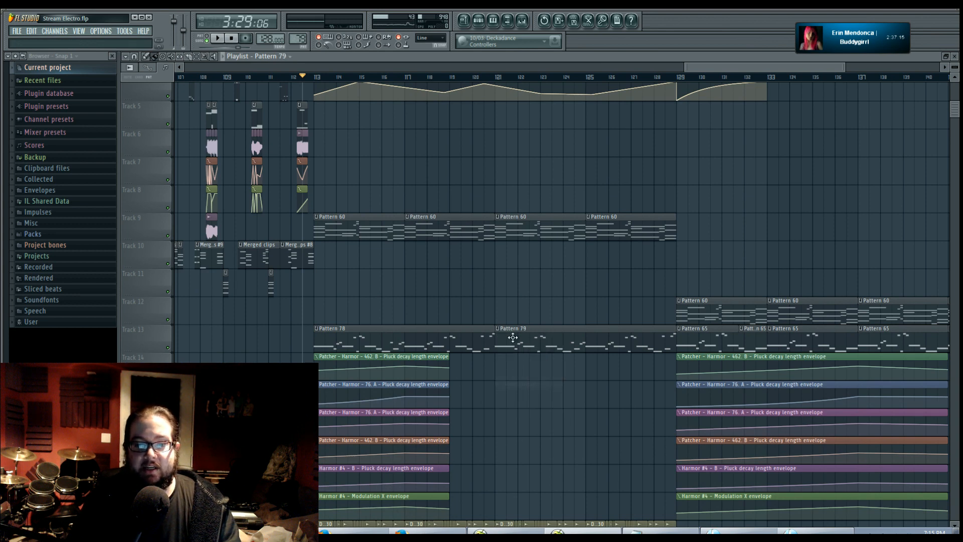
double_click(517, 337)
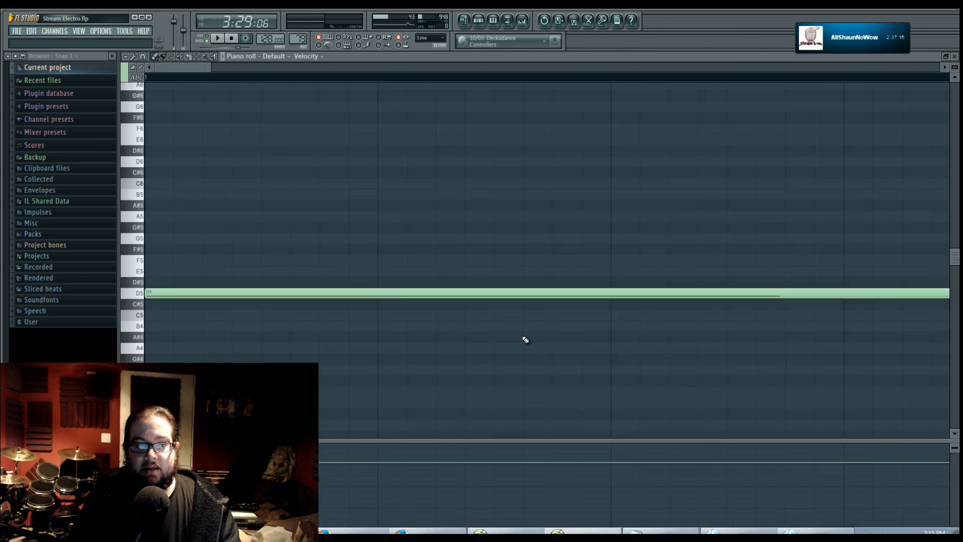
Step: Show the new pattern's channels and clone the Default Harmor channel that holds its melody notes
click(478, 21)
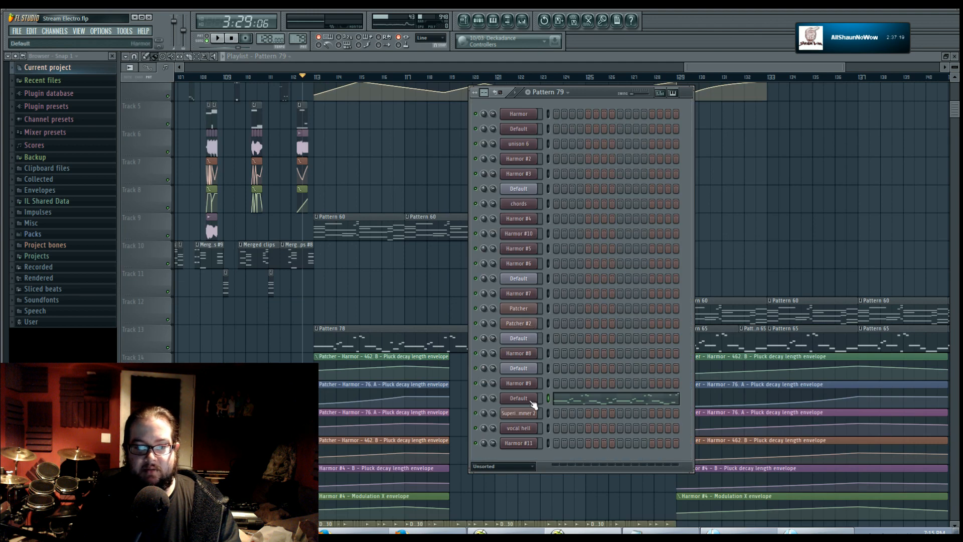
right_click(531, 400)
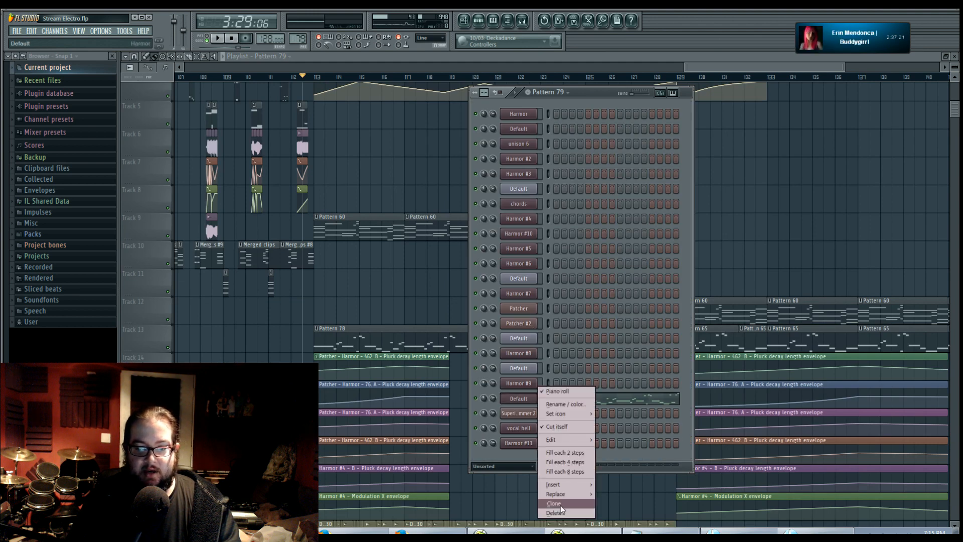
click(519, 400)
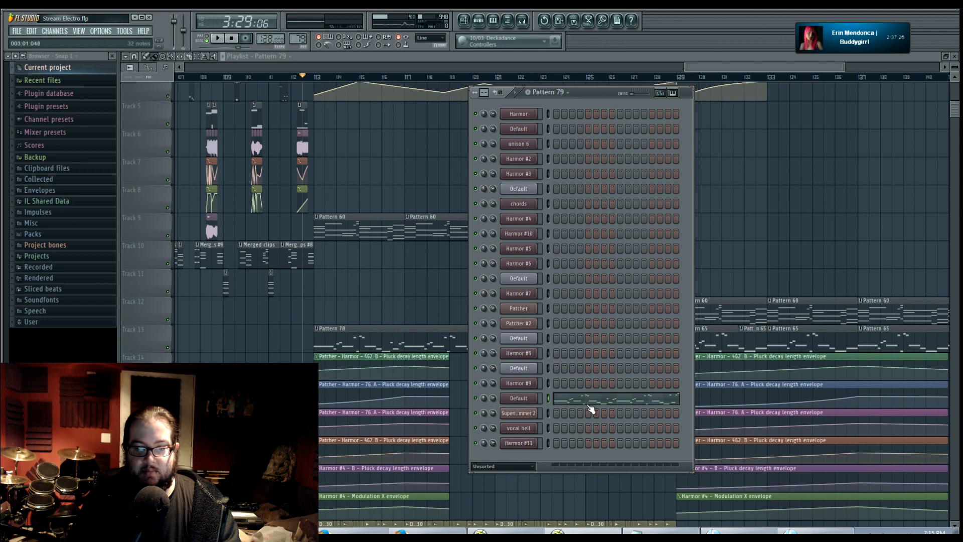
right_click(524, 399)
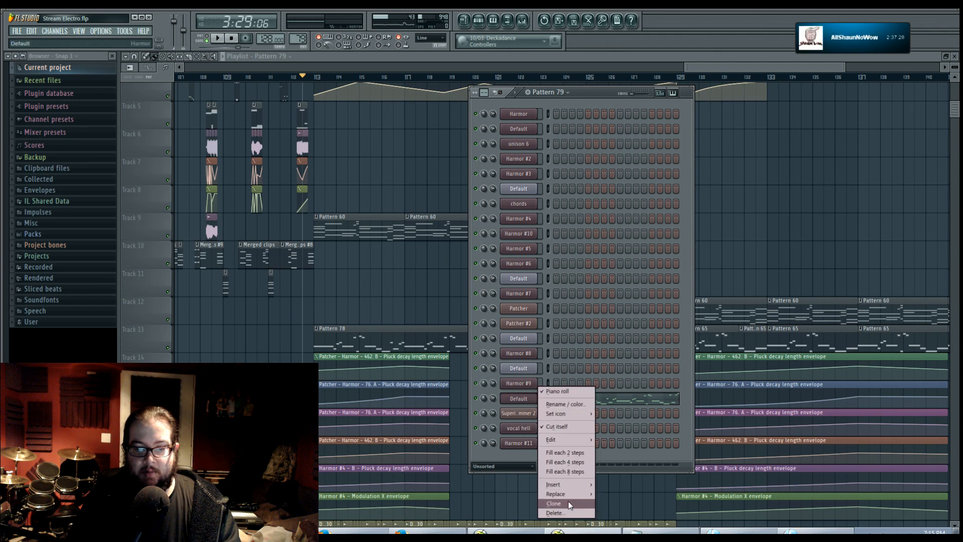
click(569, 502)
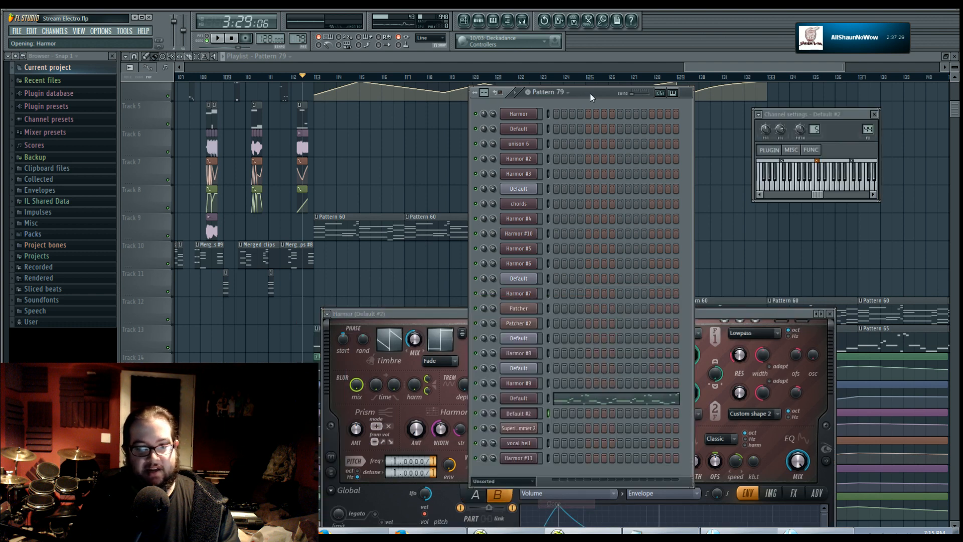
Step: Copy the Default channel's melody notes into the cloned Default #2 channel and open them in the piano roll
key(ctrl+c)
click(550, 412)
key(ctrl+v)
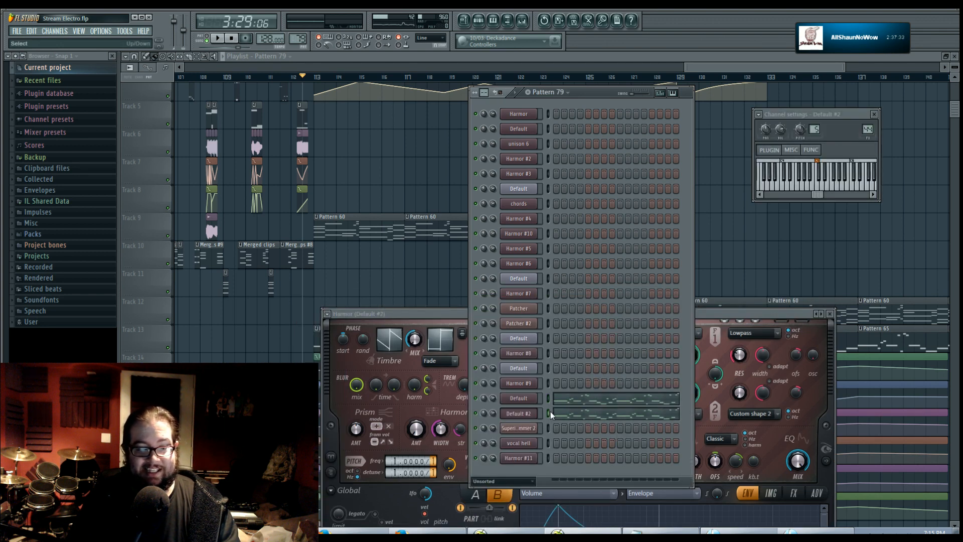
click(562, 415)
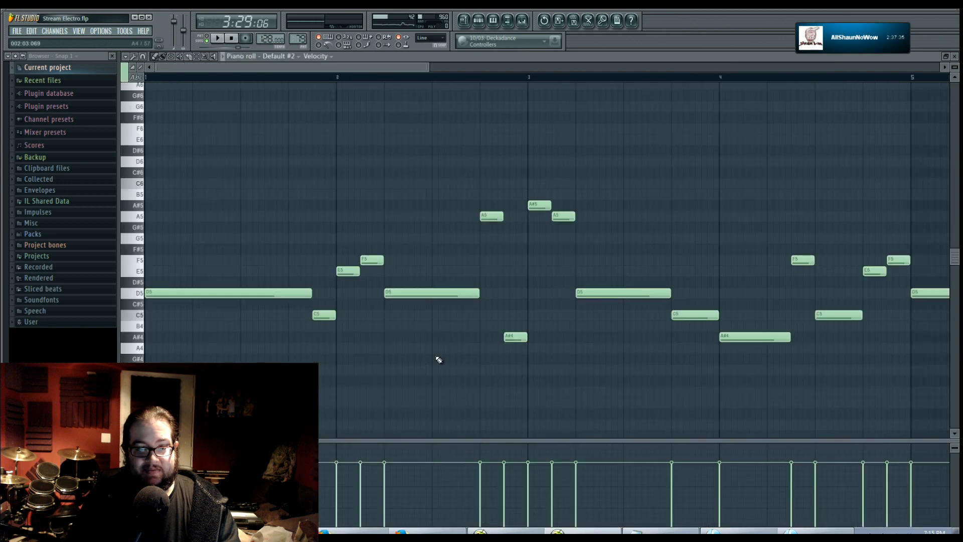
scroll(437, 359, down, 5)
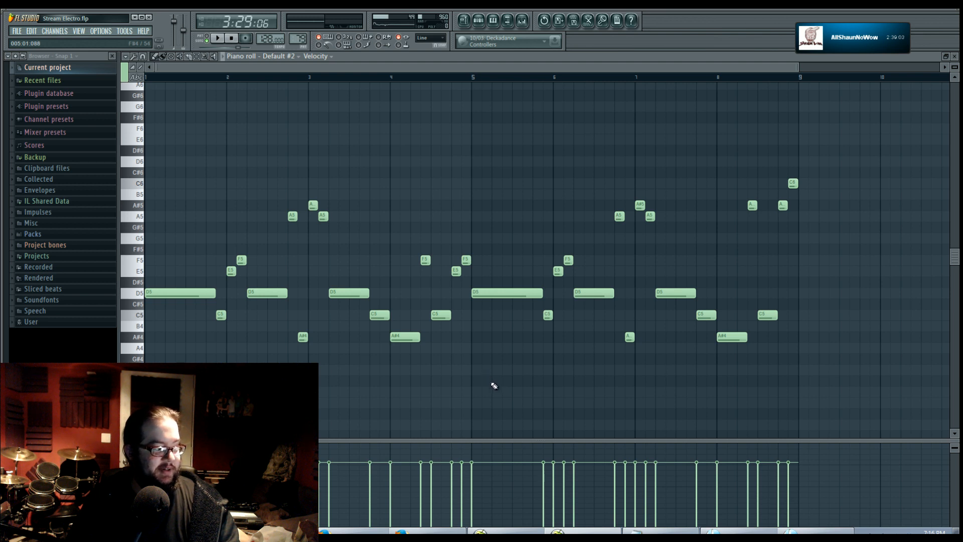
drag(494, 369, 494, 377)
Step: Set playback to pattern mode, audition Pattern 79, and return to the Default #2 channel's notes
click(463, 21)
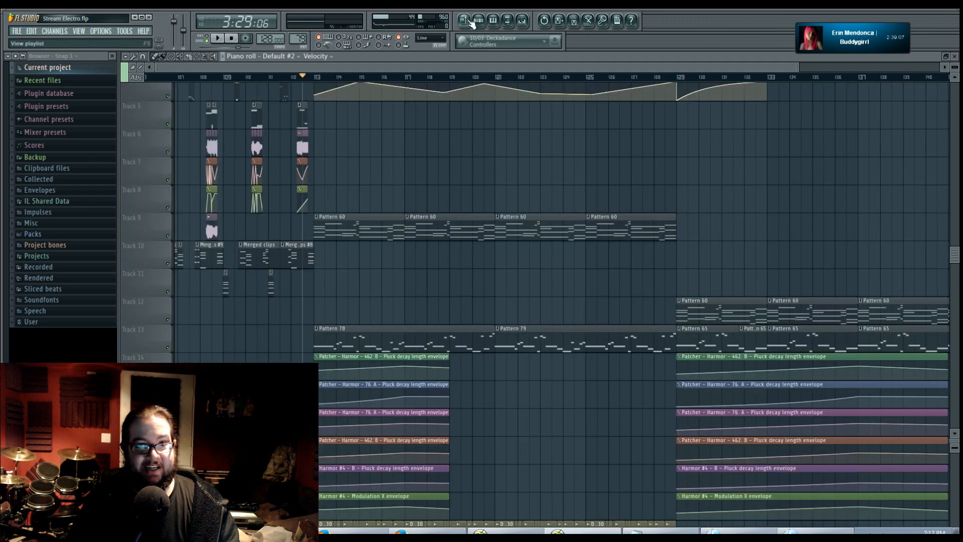
click(478, 21)
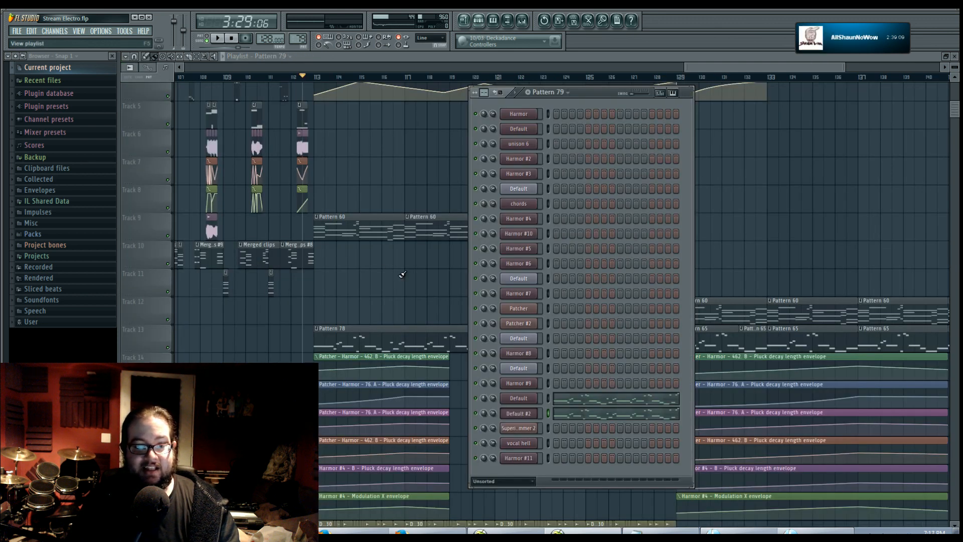
key(F5)
double_click(516, 338)
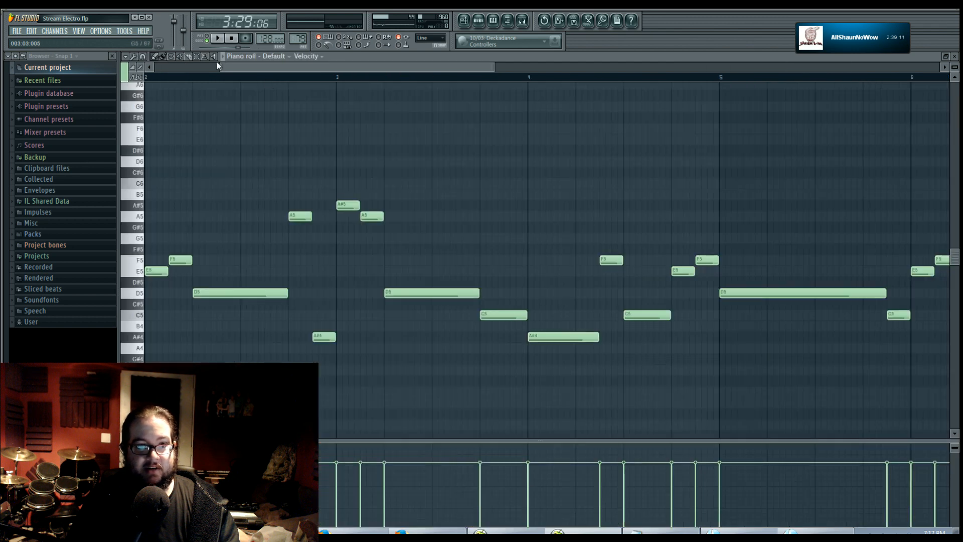
click(207, 38)
click(218, 38)
click(479, 21)
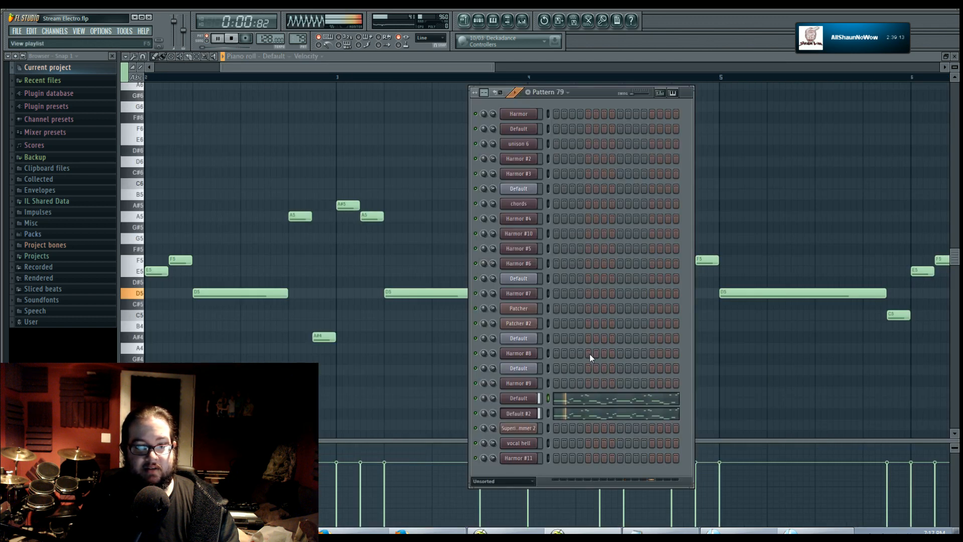
click(569, 415)
key(space)
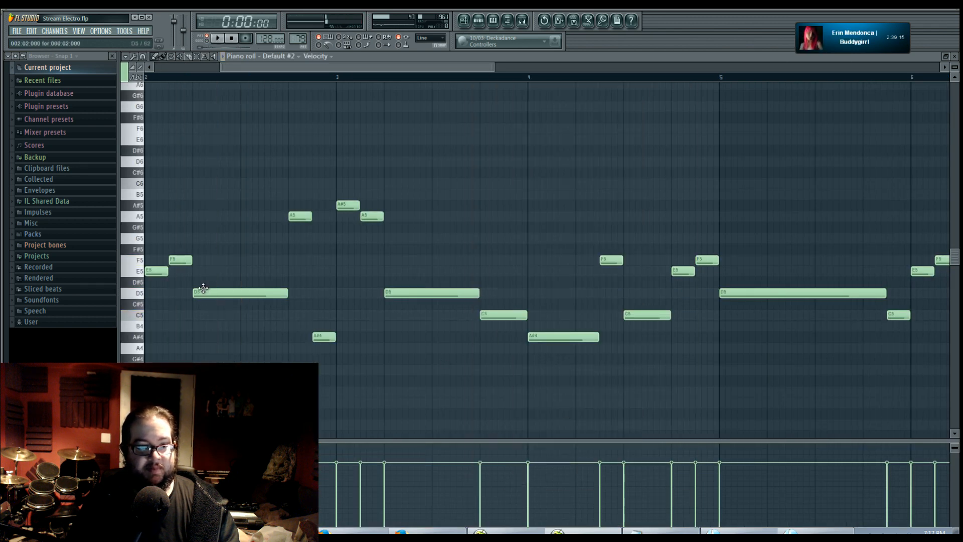
Step: Transpose all of Default #2's notes up one octave, audition the result, and deselect the notes
mouse_move(150, 270)
mouse_down()
mouse_move(150, 224)
mouse_move(155, 273)
mouse_up()
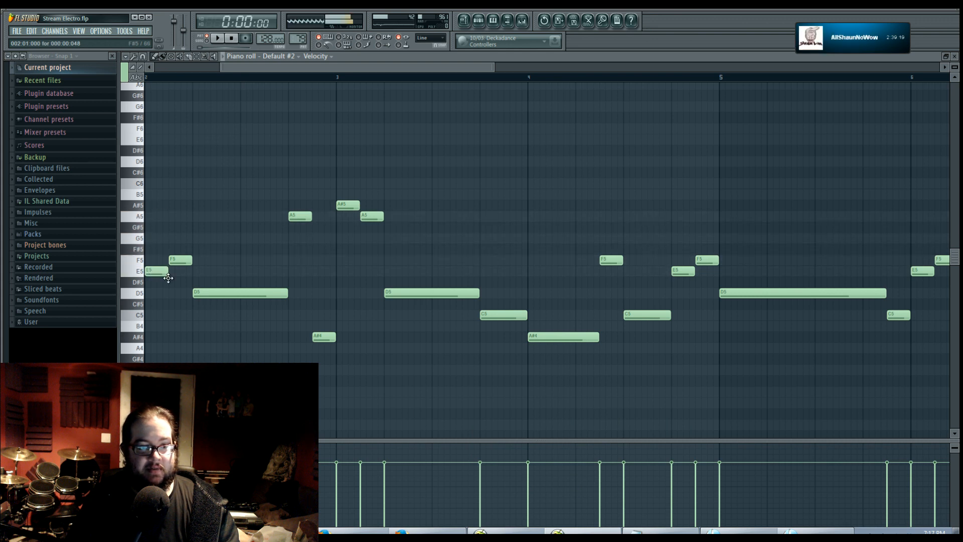
scroll(167, 278, down, 5)
drag(168, 107, 718, 365)
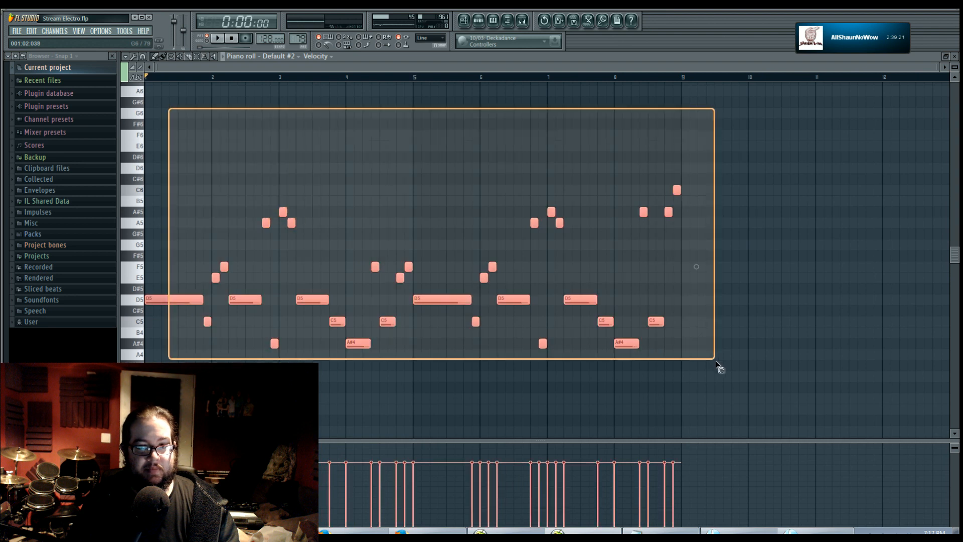
drag(168, 301, 152, 160)
key(space)
scroll(172, 264, up, 2)
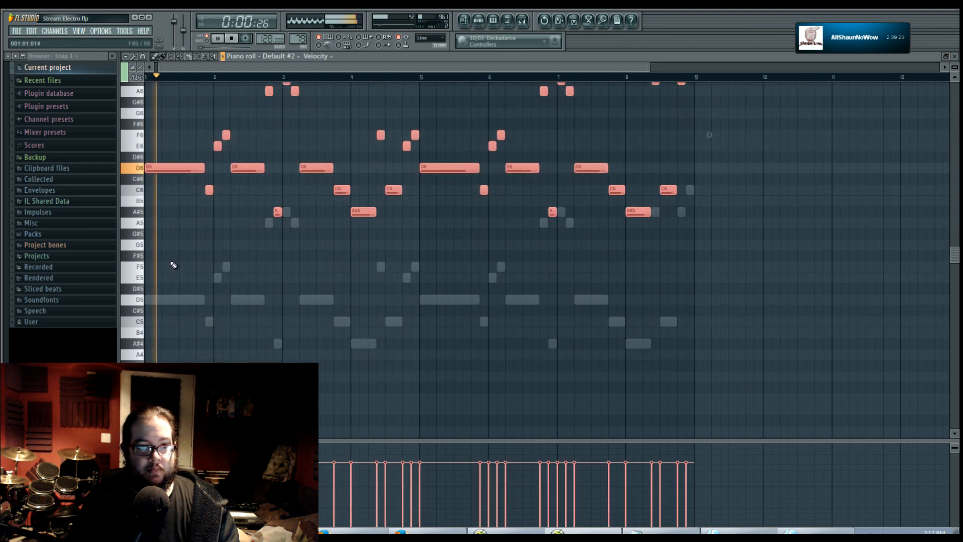
scroll(240, 323, up, 2)
ctrl+click(254, 331)
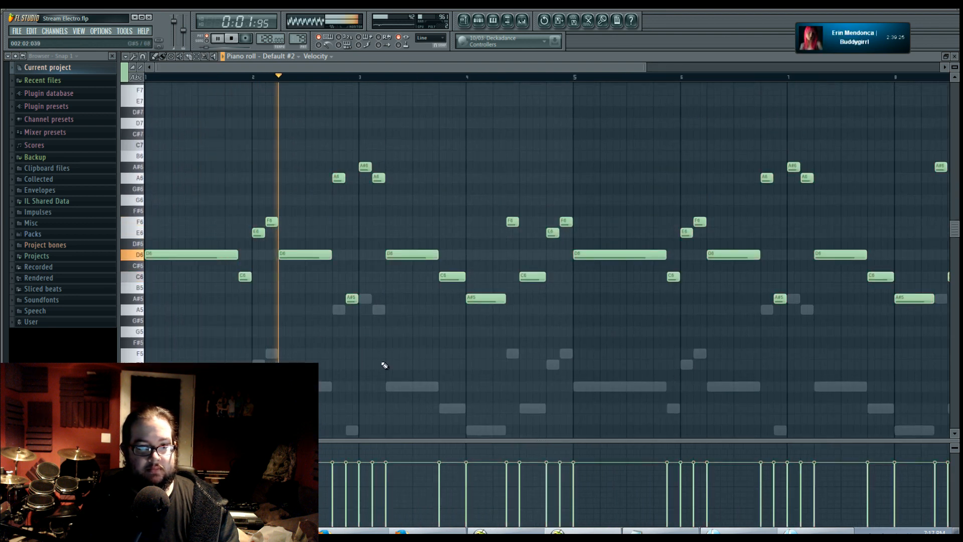
scroll(319, 385, up, 2)
key(space)
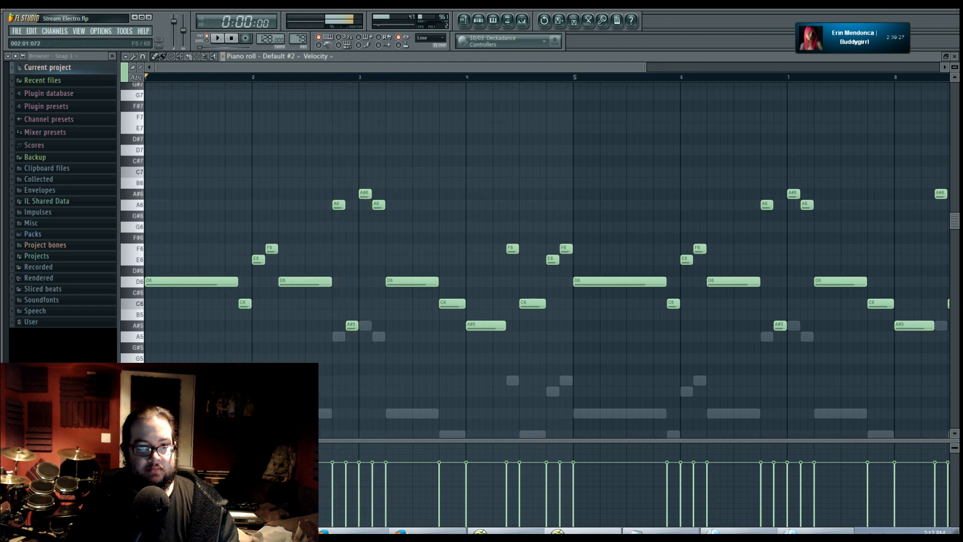
Step: Raise the long opening note of Default #2 to A6 and the short note after it to G6
drag(170, 282, 178, 204)
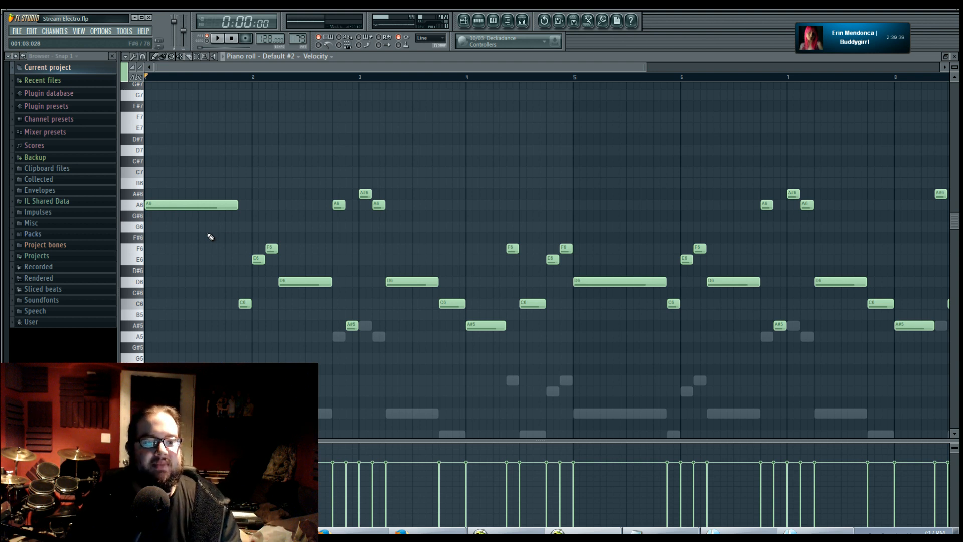
click(244, 296)
drag(244, 296, 244, 219)
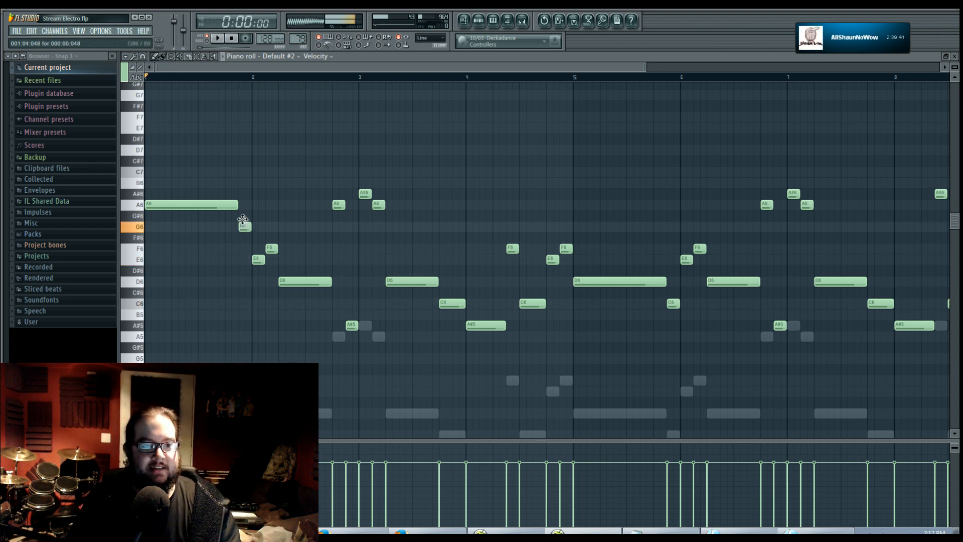
Step: Replace the short E6 note at bar 2 with A#6, raise the F6 note after it to A6, and audition
click(257, 260)
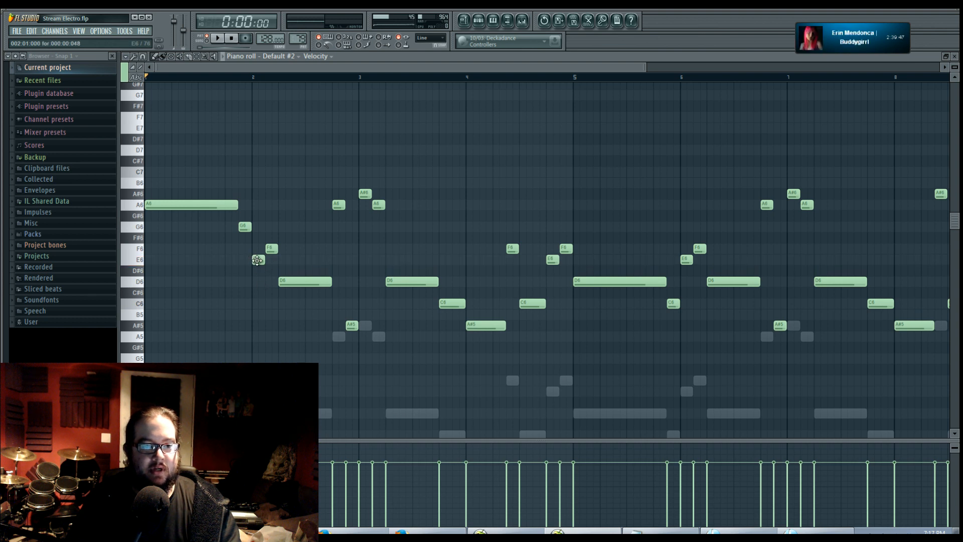
right_click(256, 260)
click(258, 205)
click(259, 206)
right_click(259, 205)
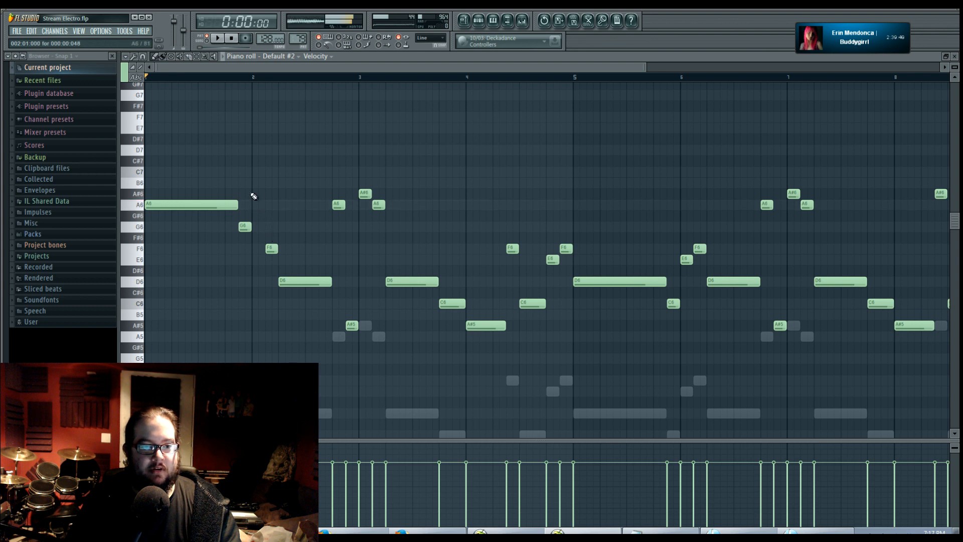
click(258, 206)
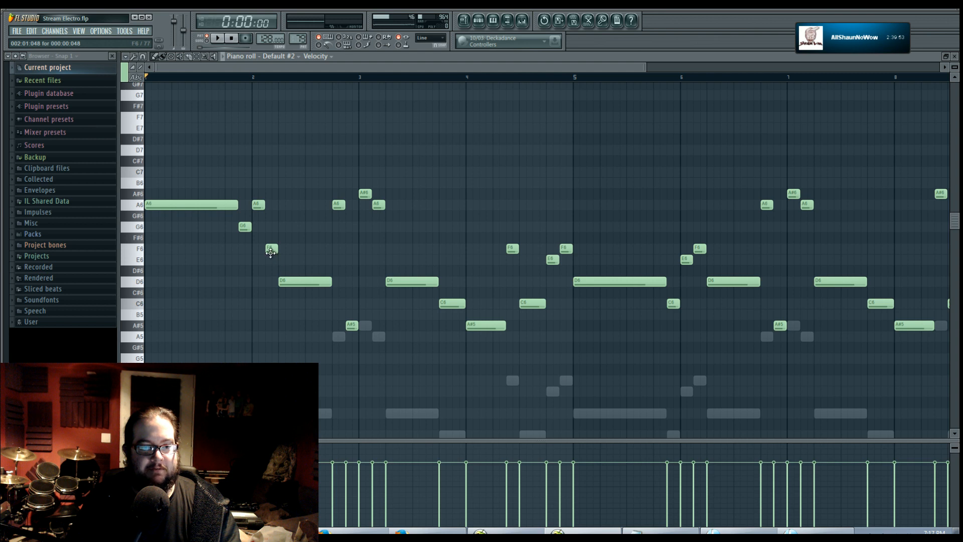
drag(269, 252, 268, 208)
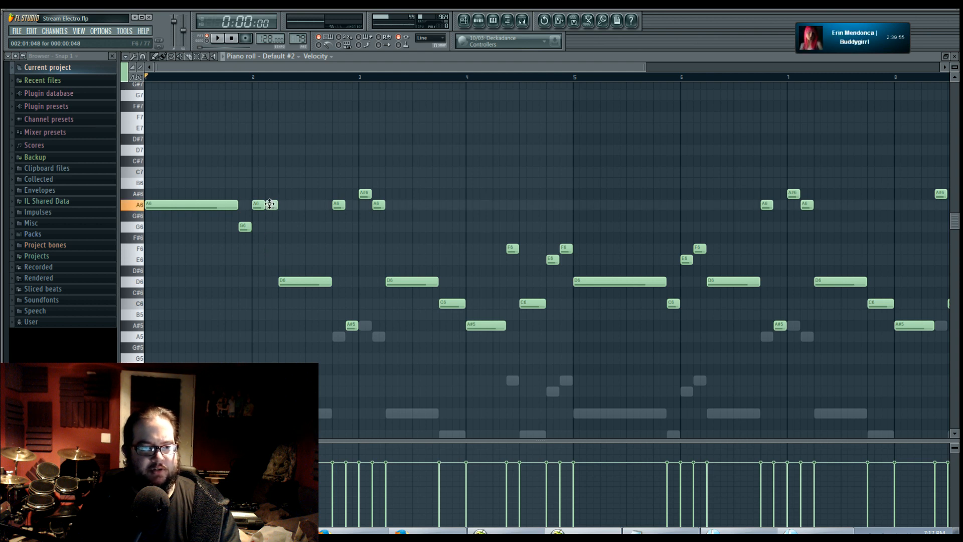
right_click(259, 205)
click(259, 195)
key(space)
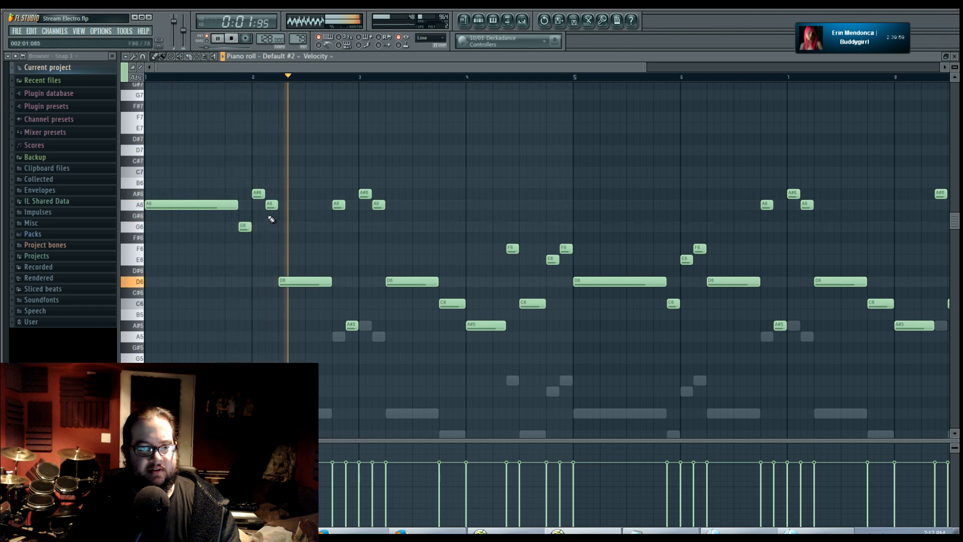
Step: Raise the long D6 note in bar 2 to A6 and the short note before it to C7, auditioning the phrase
key(space)
key(space)
drag(300, 274, 271, 227)
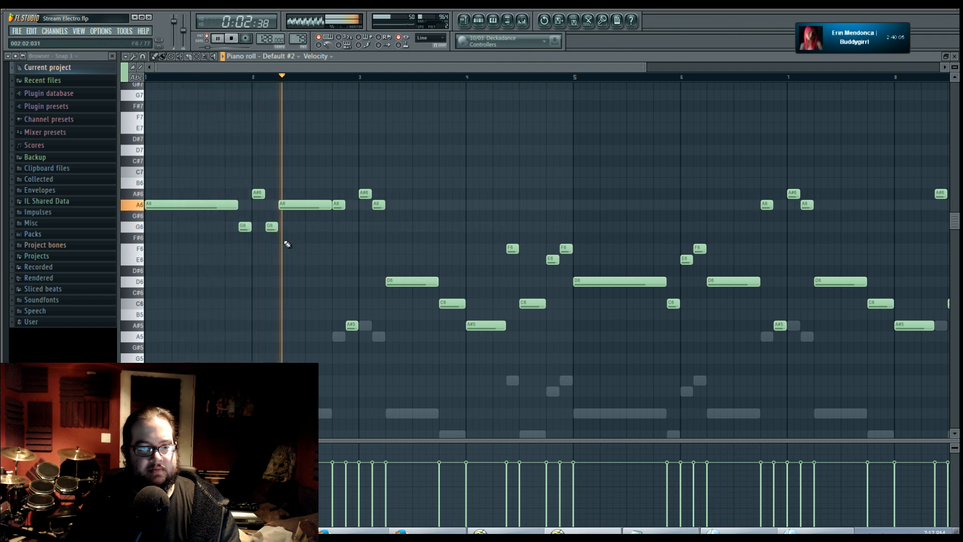
key(space)
key(space)
drag(270, 228, 269, 172)
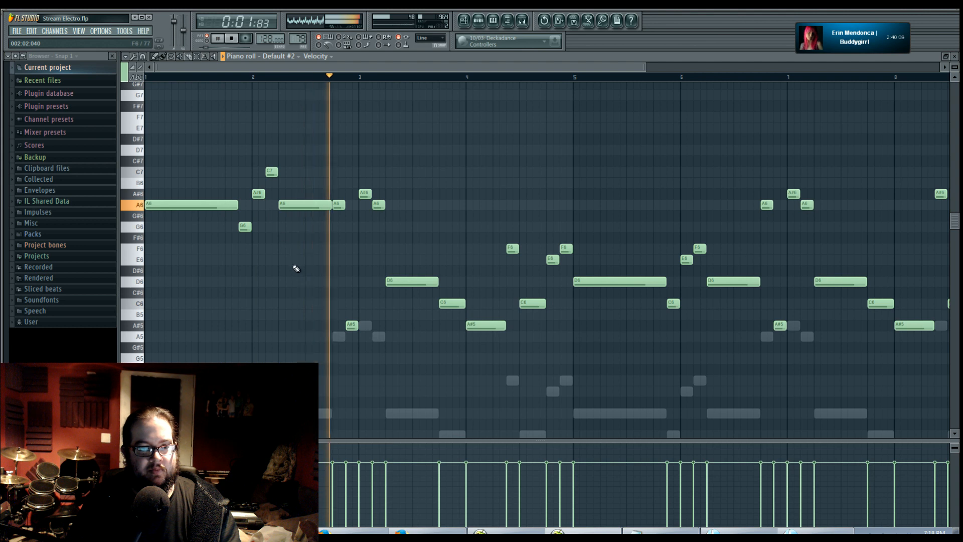
key(space)
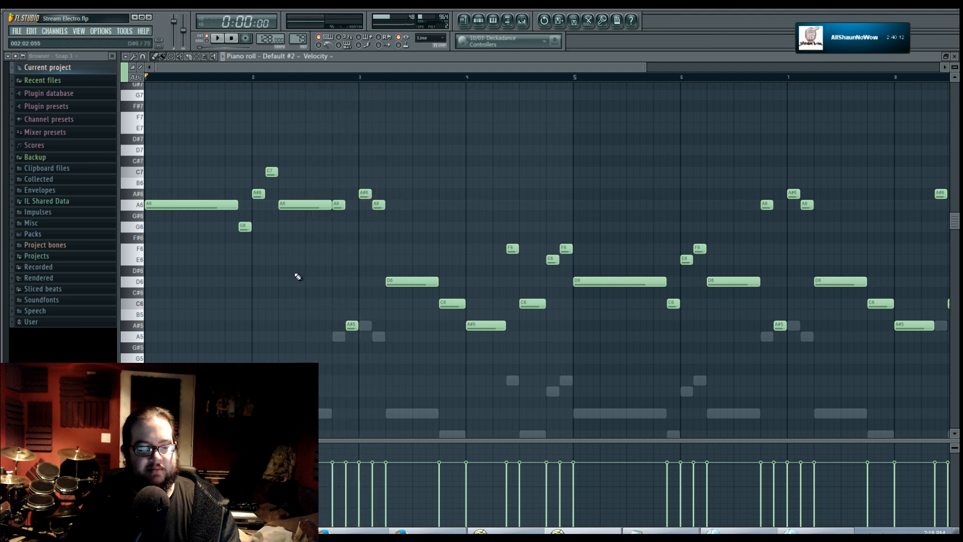
Step: Try A6 for the short note at the start of bar 2, set it to B6, and audition the phrase
key(space)
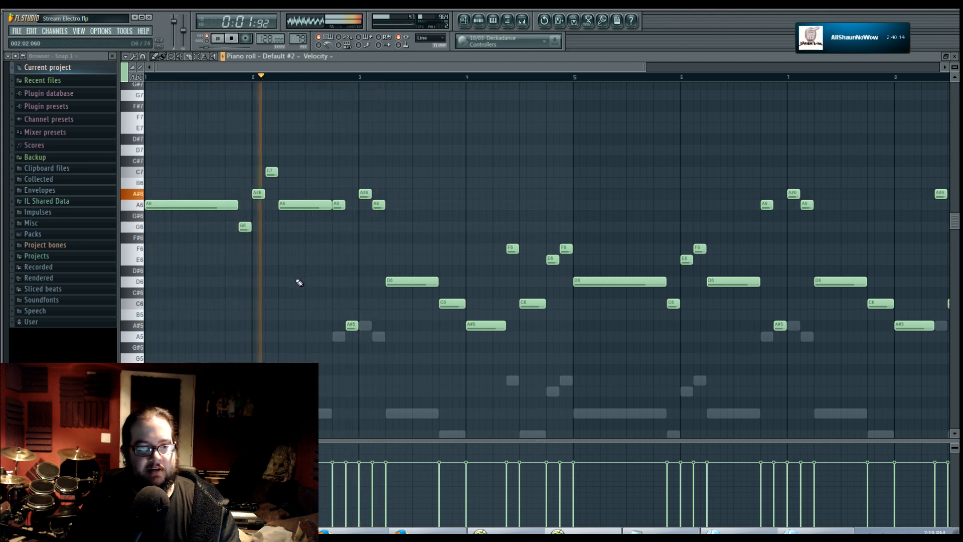
key(space)
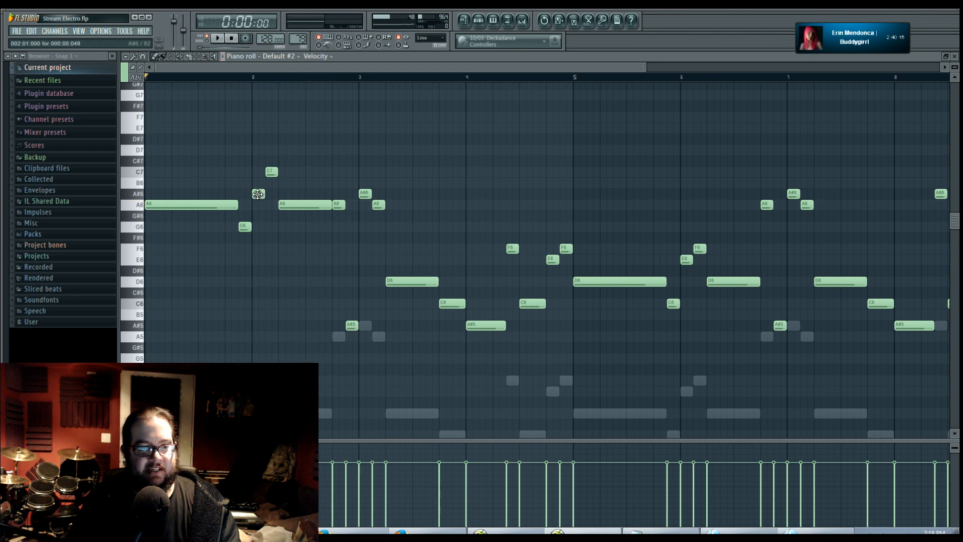
drag(258, 194, 258, 205)
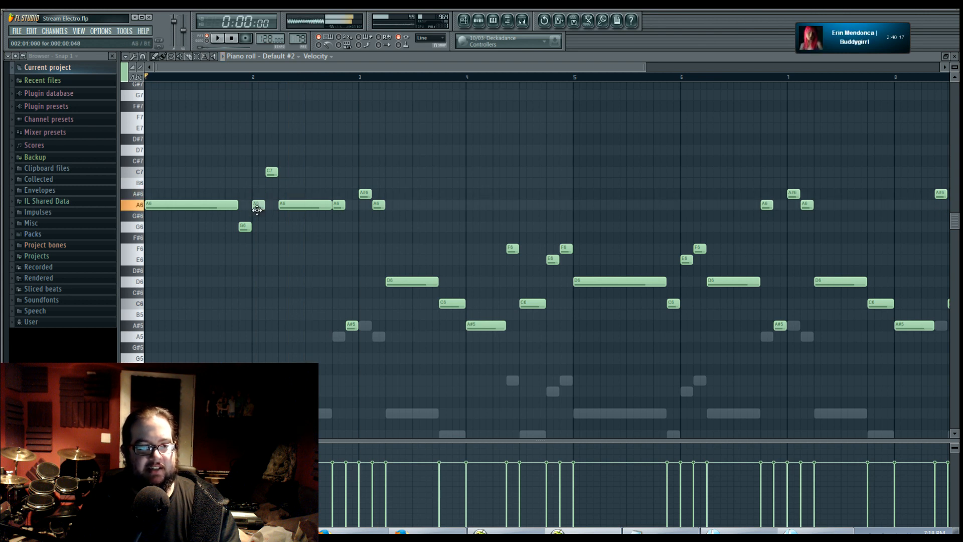
key(space)
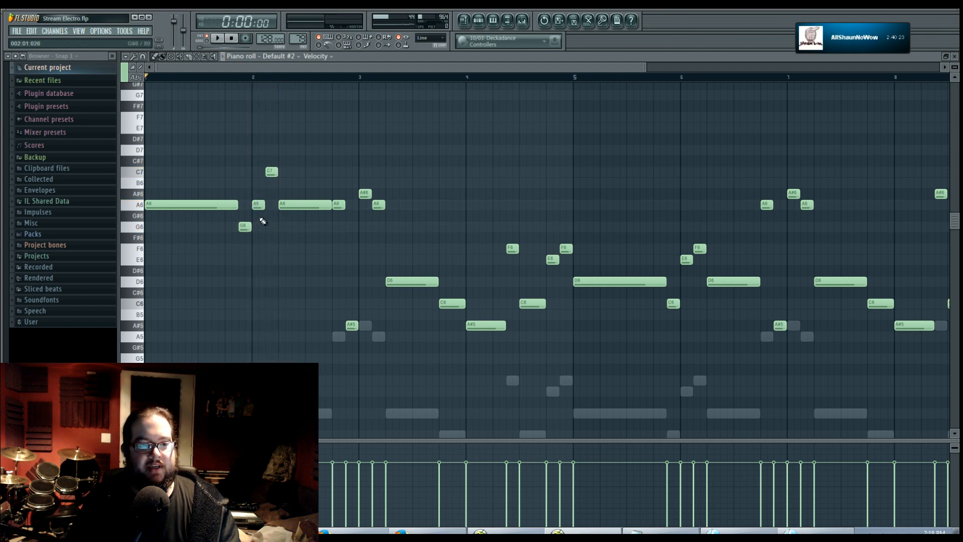
key(space)
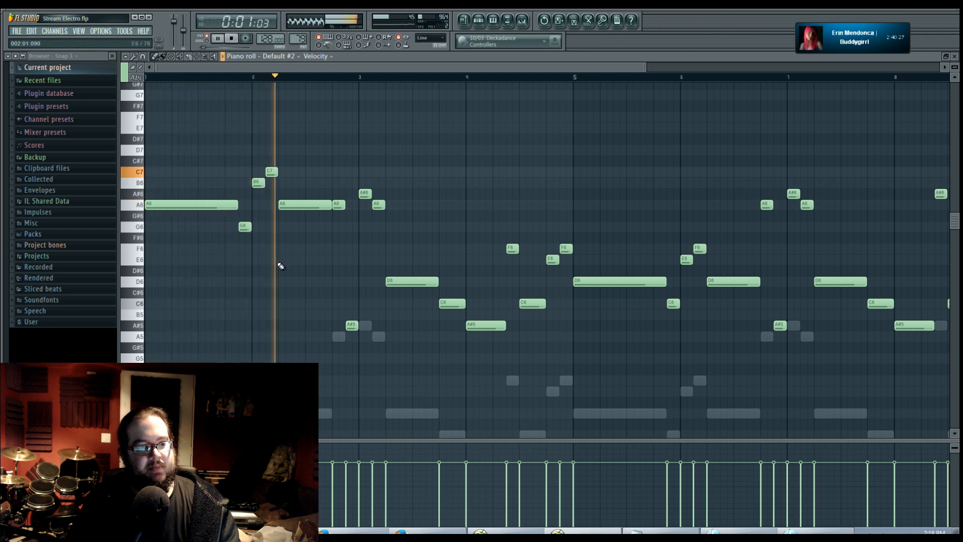
key(space)
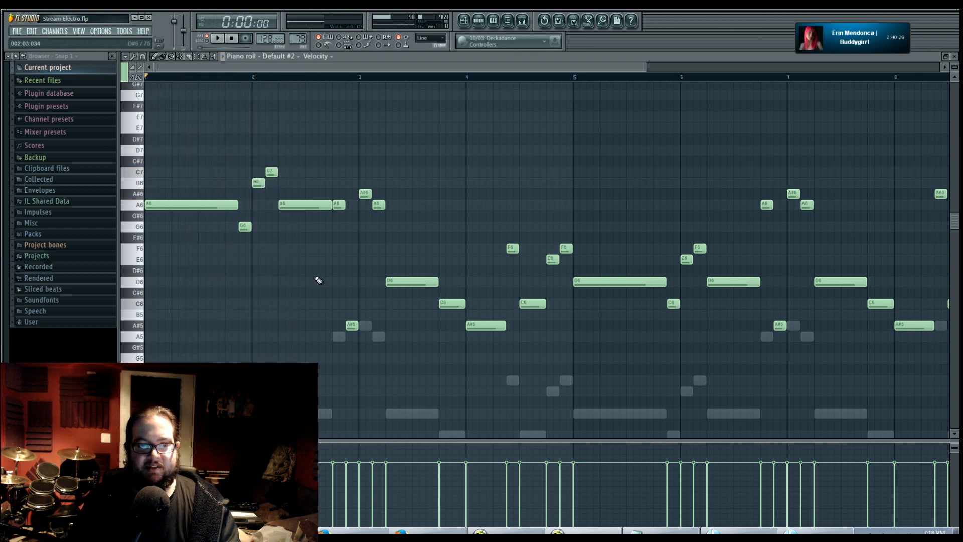
Step: Raise the four short notes around bar 3 by seven semitones to E7, F6, F7 and E7, and audition them
drag(340, 179, 352, 249)
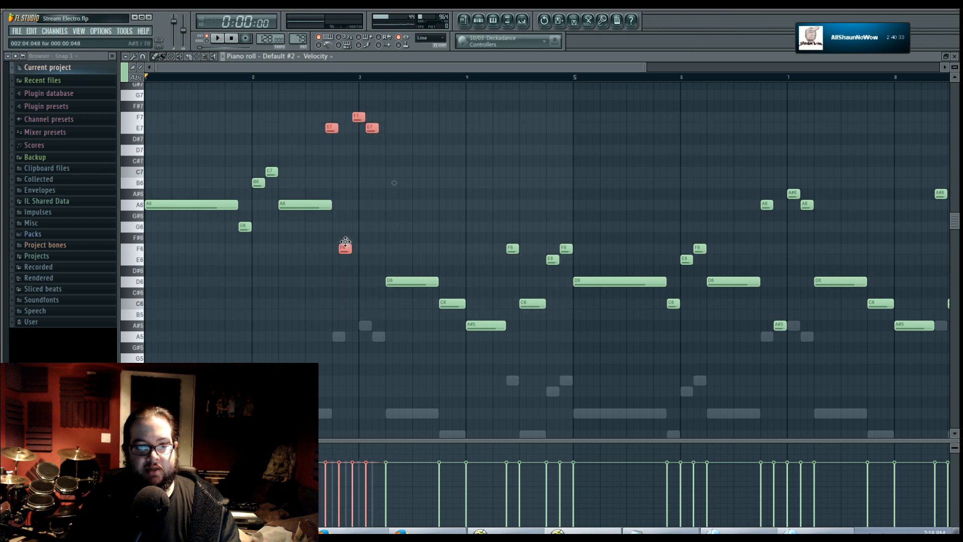
key(space)
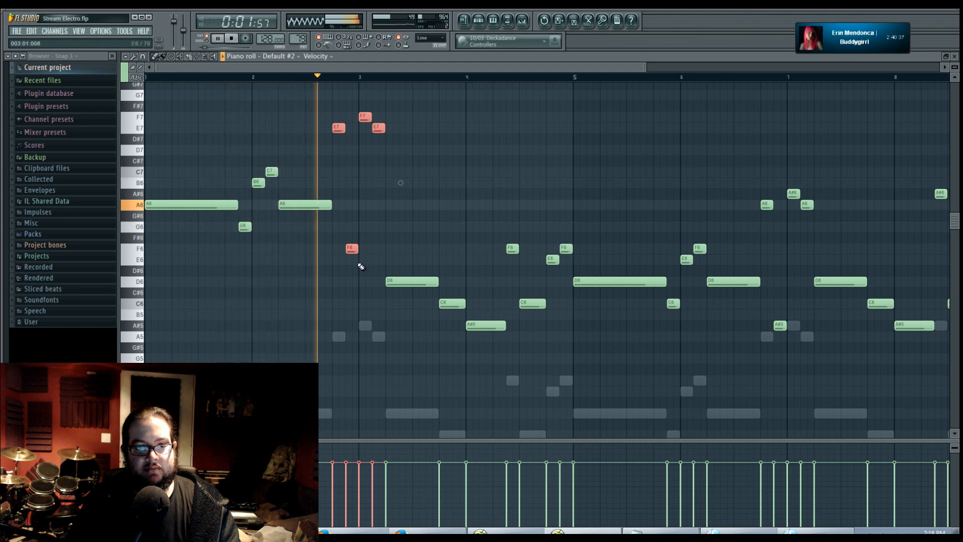
key(space)
key(ctrl+d)
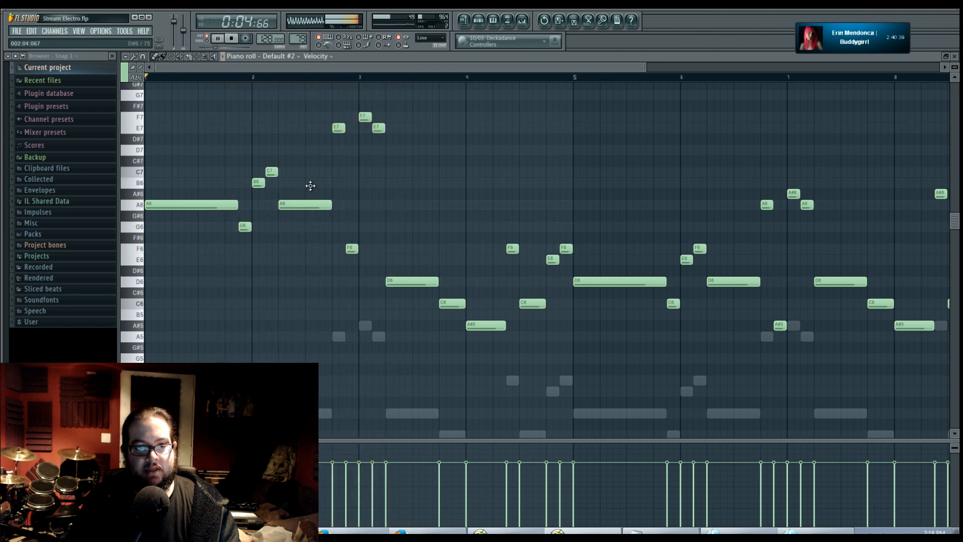
key(space)
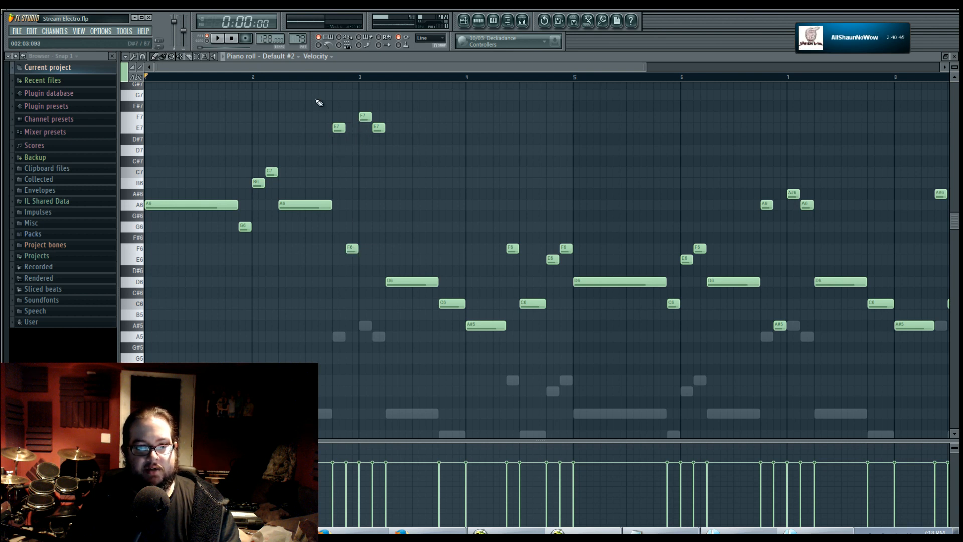
Step: Lower the three high notes around bar 3 to D7, D#7 and D7, and audition from just before them
drag(317, 100, 405, 161)
drag(339, 129, 336, 151)
click(330, 78)
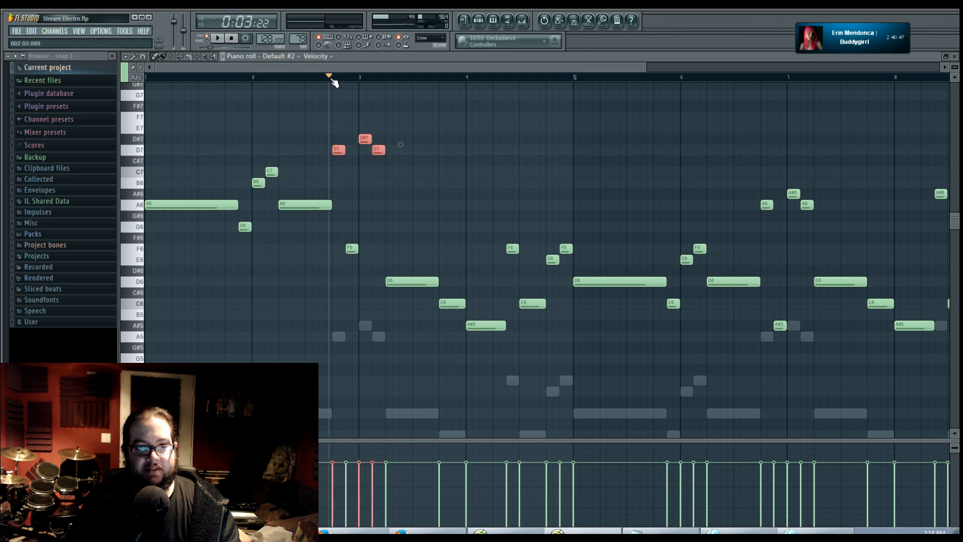
key(space)
key(space)
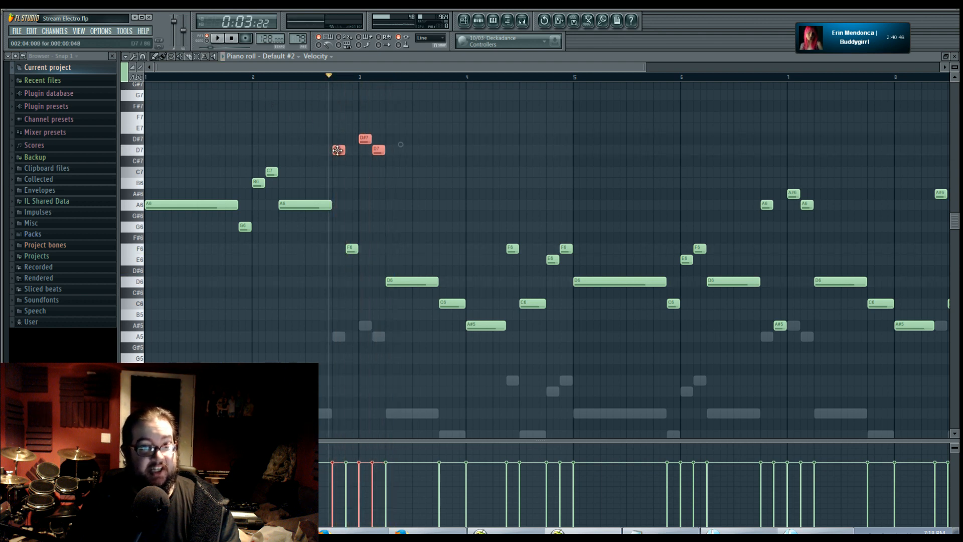
Step: Try B6, D7 and B6 for the three high short notes around bar 3, auditioning the phrase
mouse_move(337, 150)
mouse_down()
mouse_move(337, 139)
mouse_move(343, 196)
mouse_move(364, 146)
mouse_up()
key(space)
key(space)
key(space)
key(space)
key(space)
ctrl+click(362, 196)
click(364, 167)
key(space)
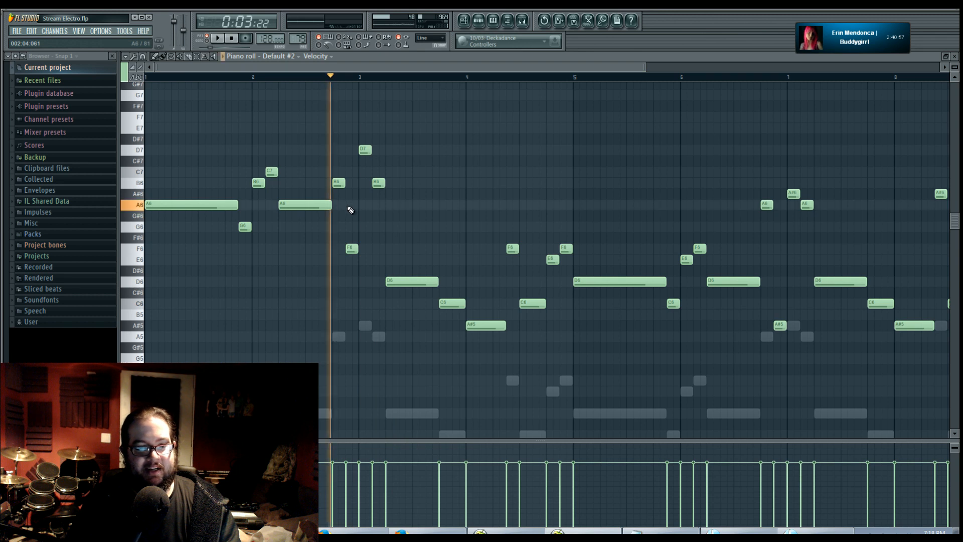
key(space)
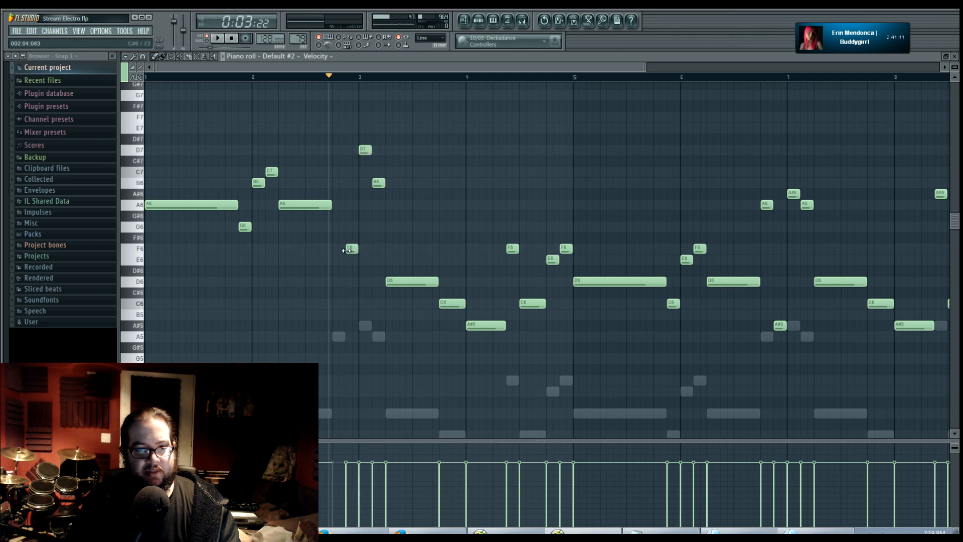
Step: Try D7 and A6 for the two short notes just before bar 3 and audition the phrase
drag(346, 250, 346, 206)
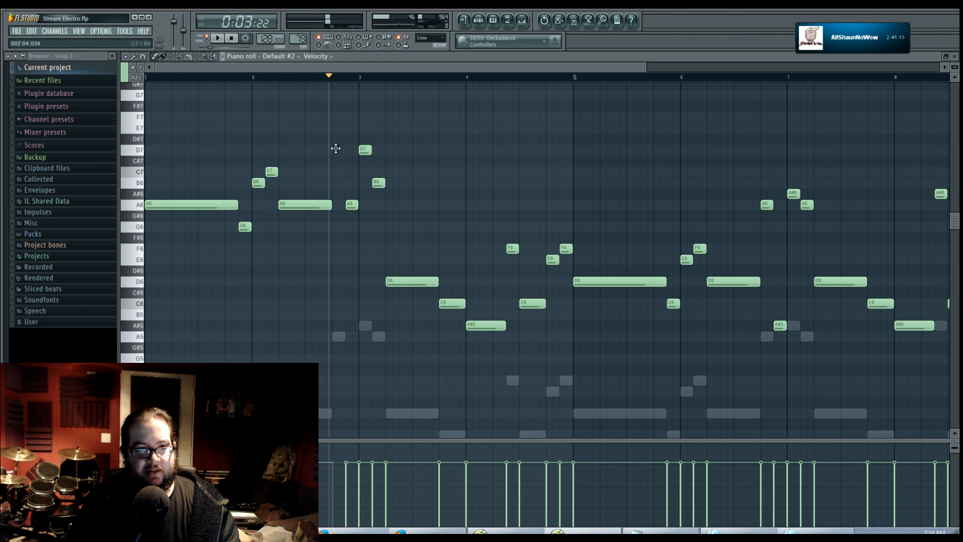
click(336, 148)
key(space)
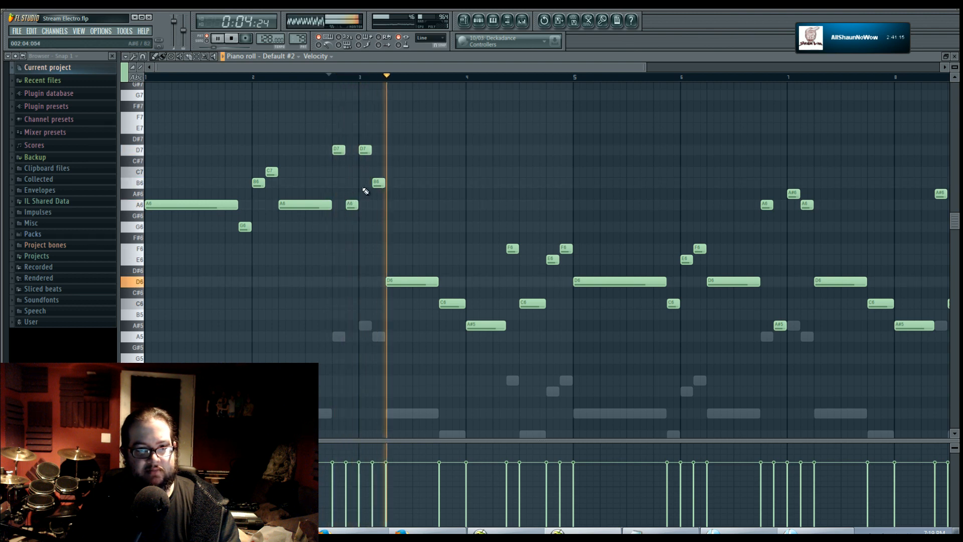
key(space)
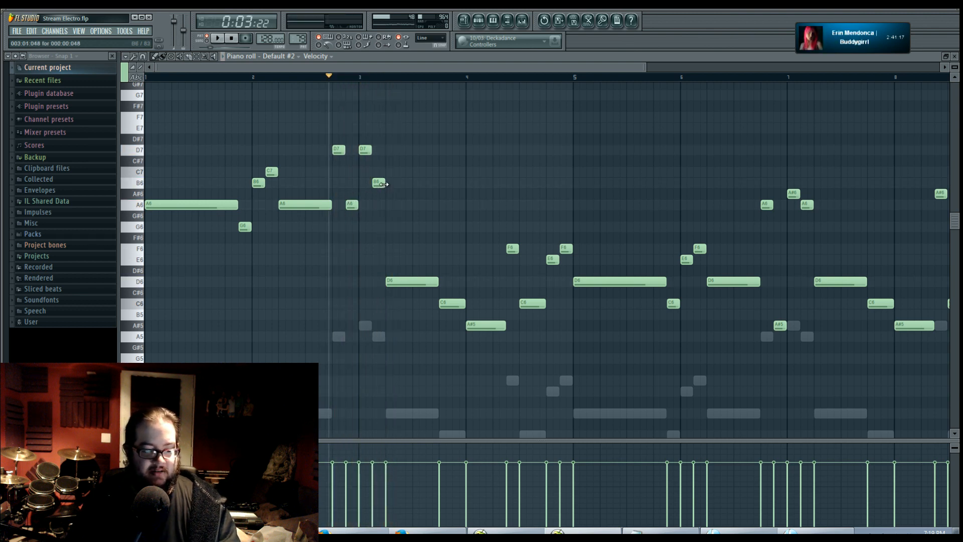
Step: Undo the last two note changes before bar 3 and close the edit history
key(ctrl+z)
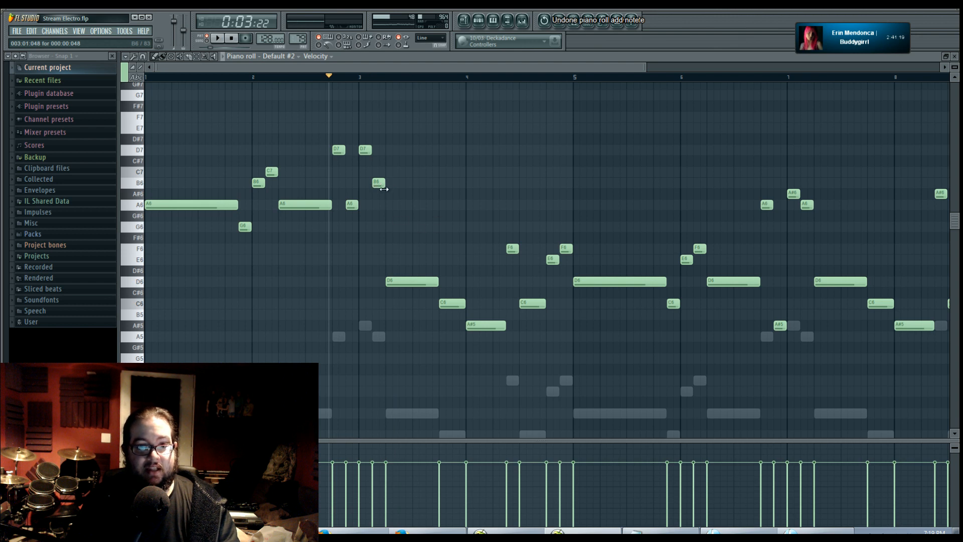
key(ctrl+alt+z)
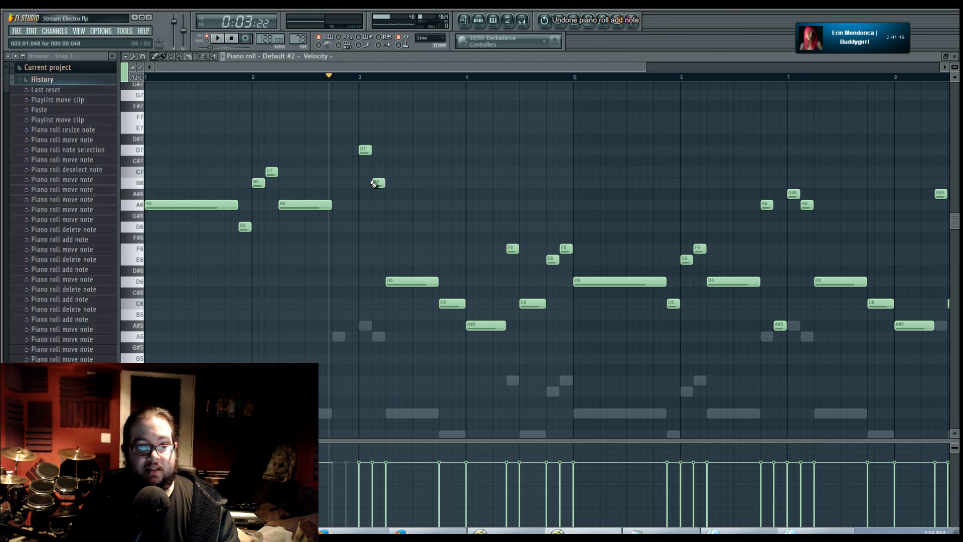
click(97, 76)
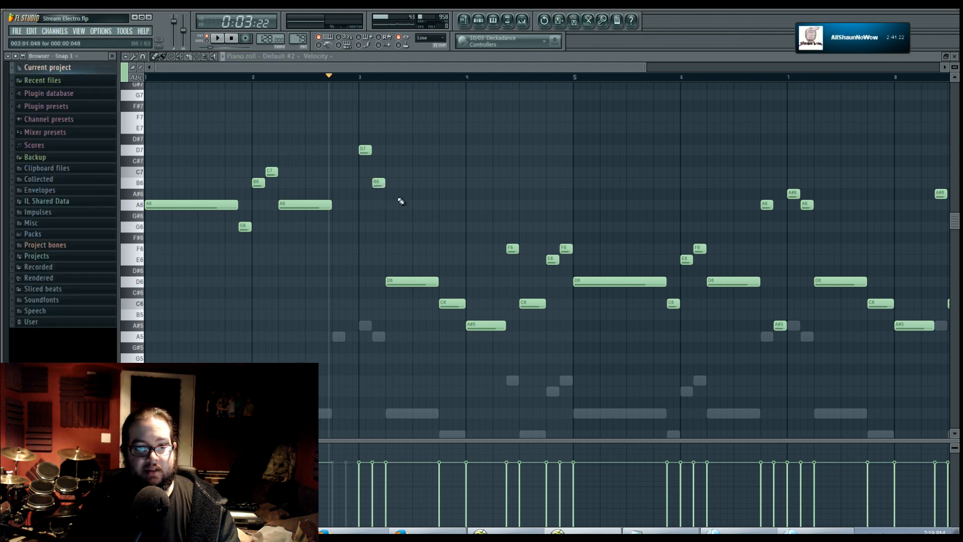
Step: Reset Default #2 in Pattern 79 to the original melody and transpose all its notes up one octave, starting on D6
click(465, 21)
click(479, 22)
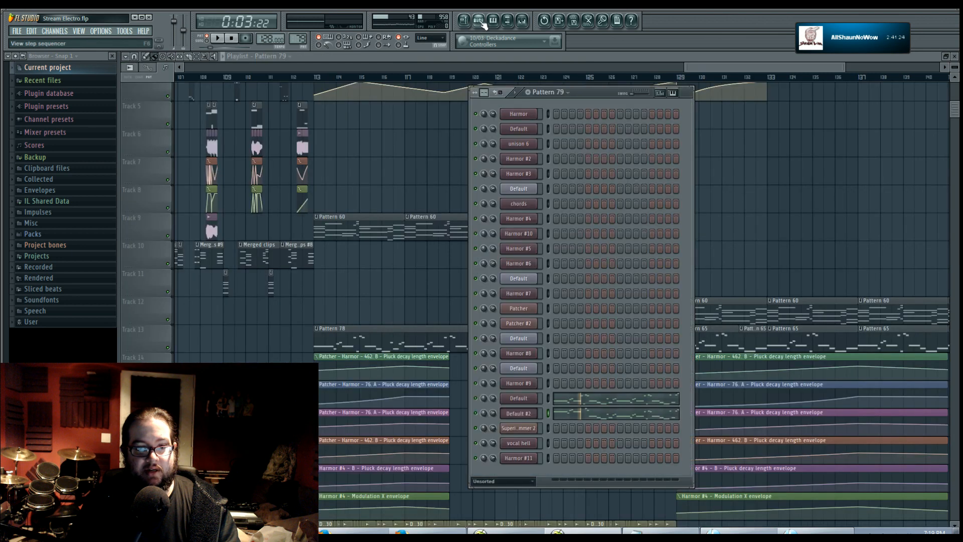
click(549, 411)
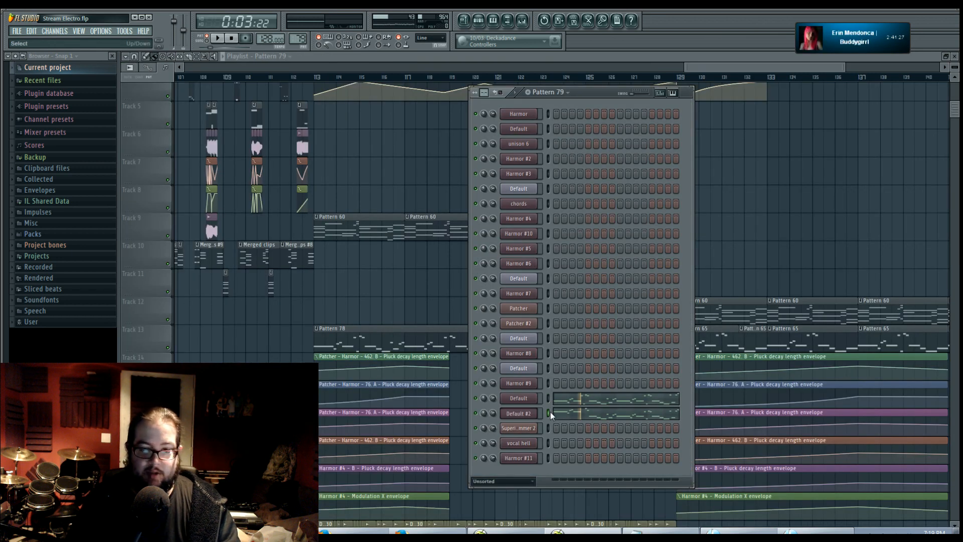
click(570, 418)
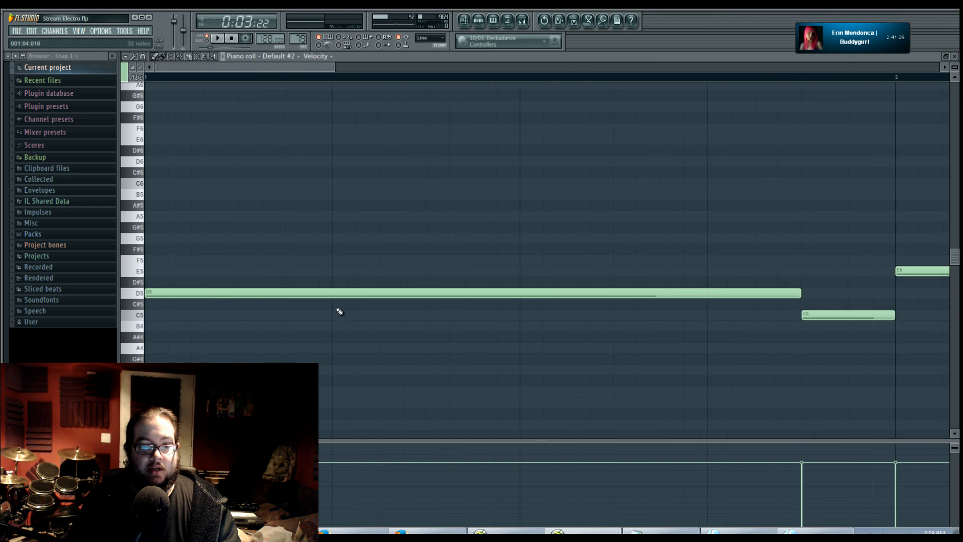
drag(170, 139, 667, 408)
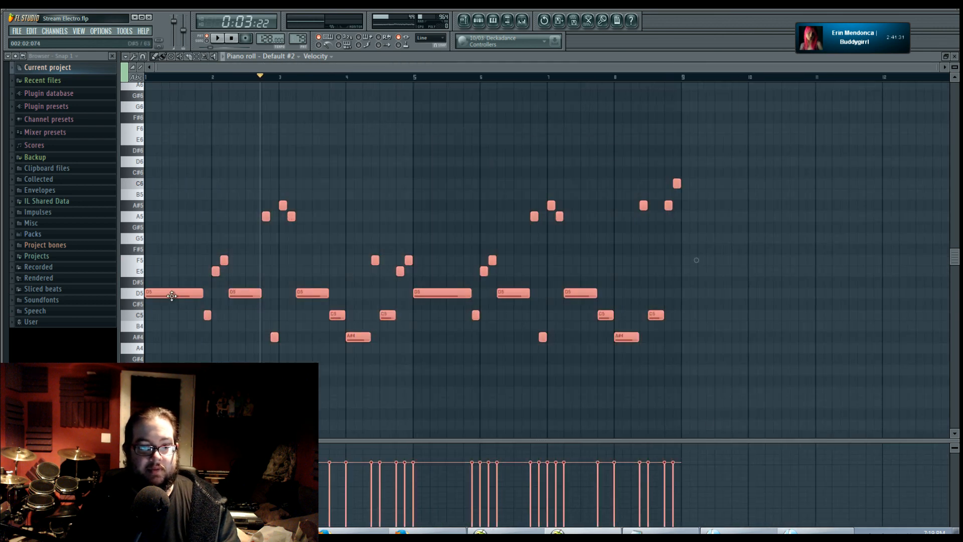
drag(170, 294, 175, 163)
ctrl+click(185, 266)
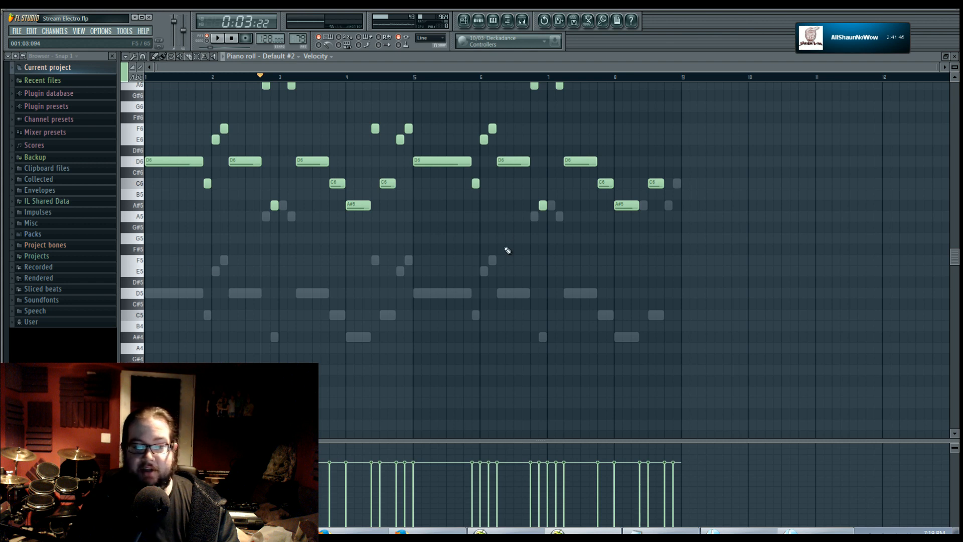
Step: Play Pattern 79 from its start to audition the Default and Default #2 channels together
click(478, 23)
click(477, 25)
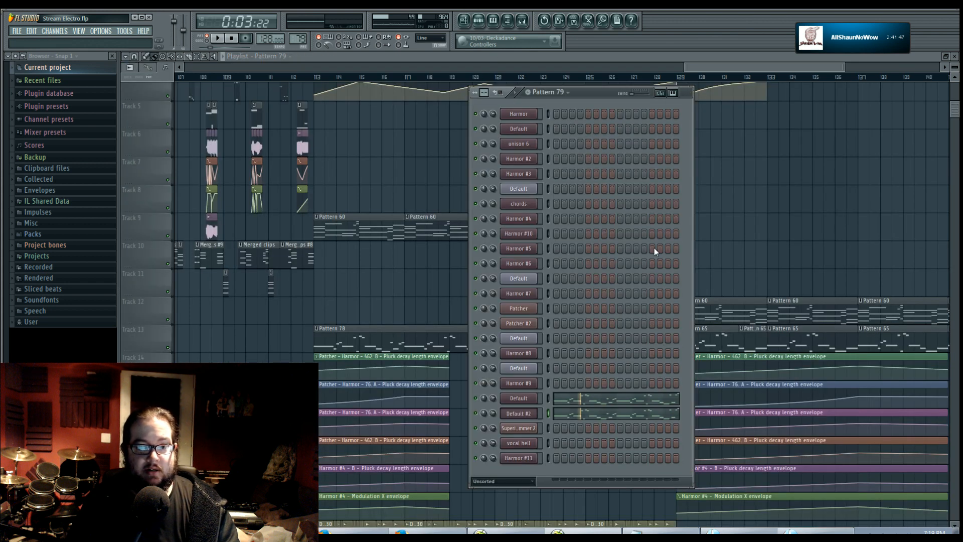
click(218, 39)
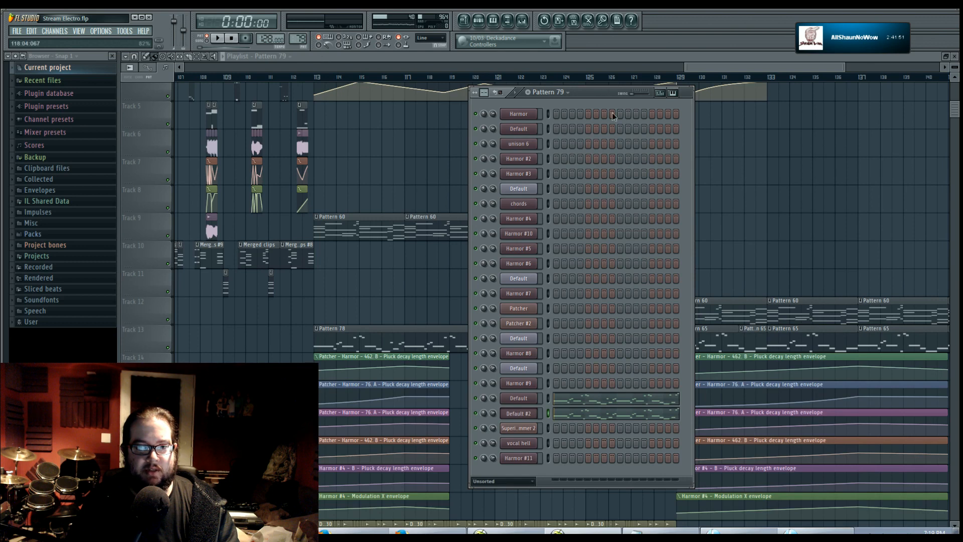
drag(592, 95, 578, 96)
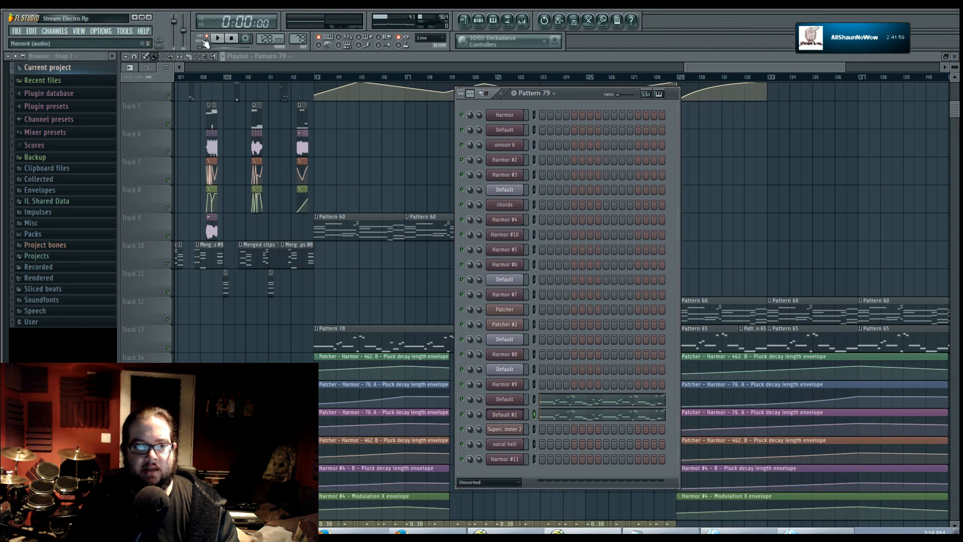
click(223, 39)
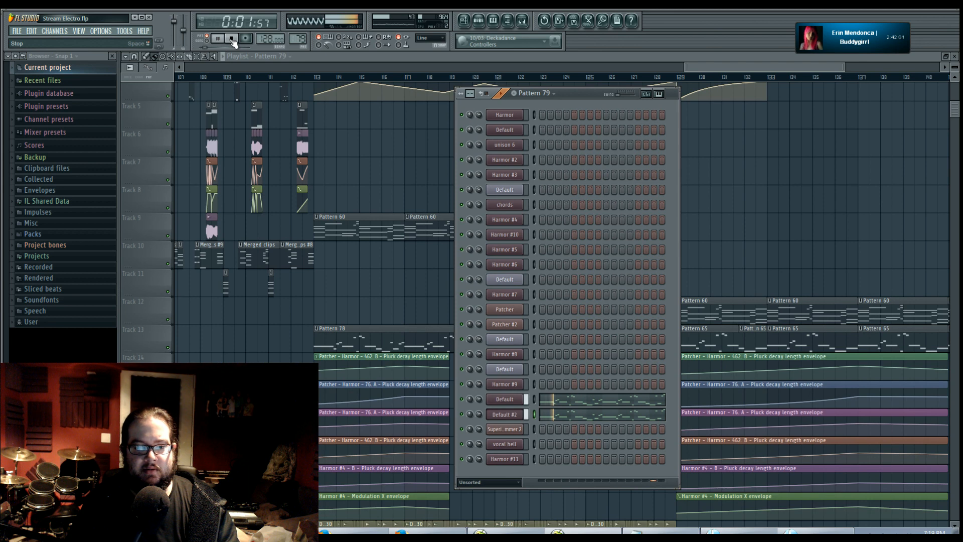
click(400, 172)
key(space)
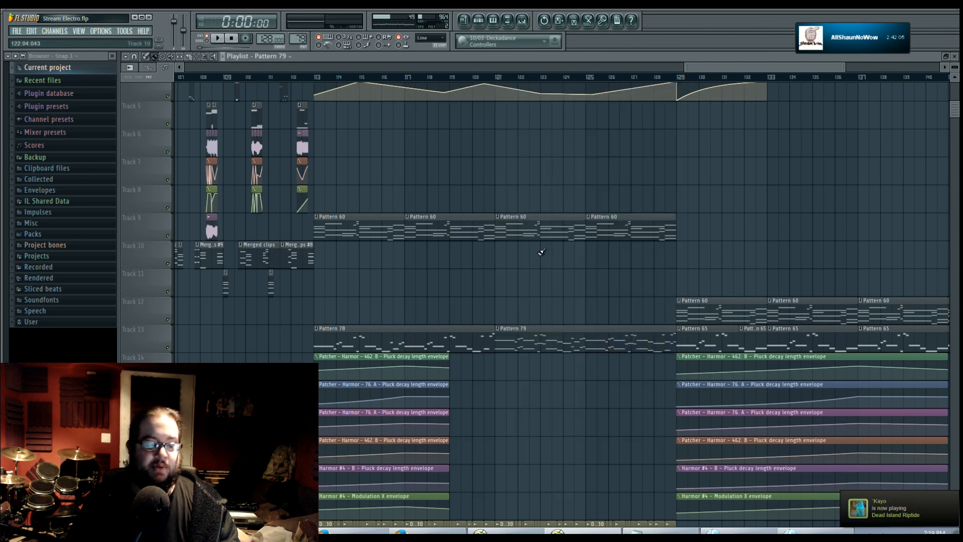
Step: Switch to song playback and play the arrangement from bar 117 through the Pattern 79 section
scroll(541, 250, down, 4)
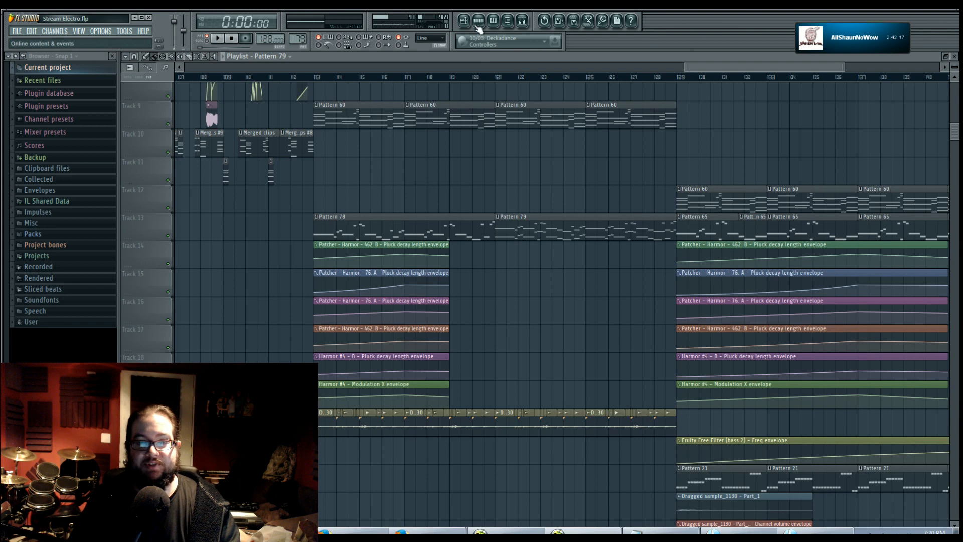
click(448, 82)
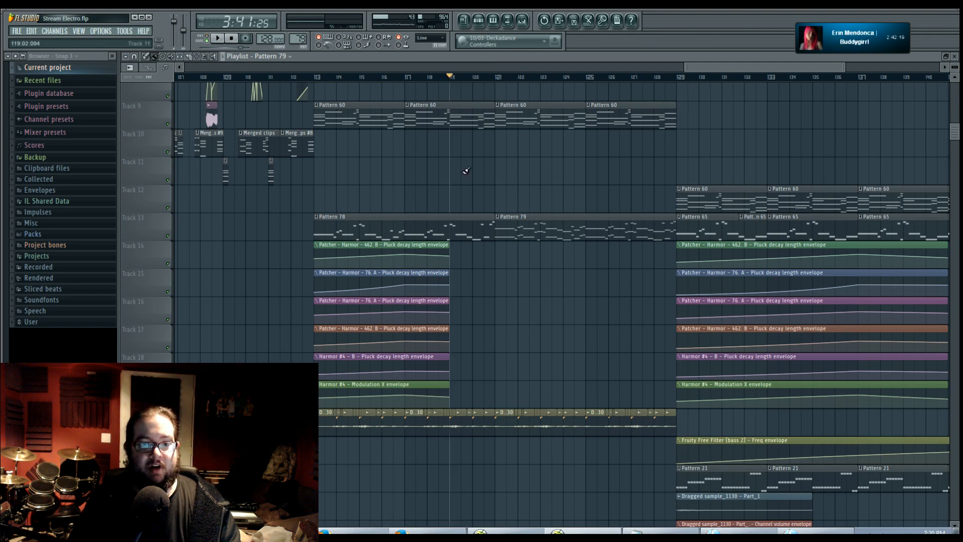
click(408, 81)
key(space)
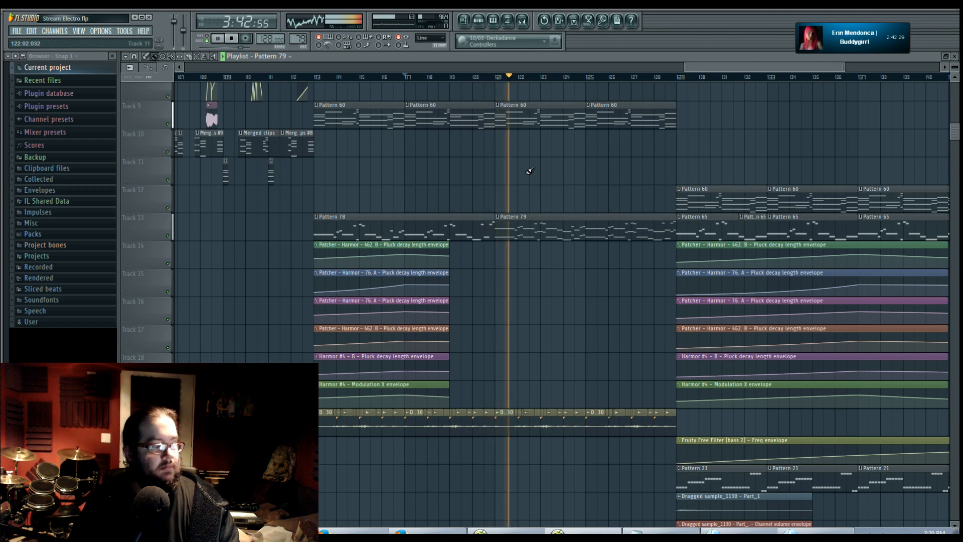
drag(595, 176, 500, 186)
Step: Set the channel volume of Default #2 to 87% (-3.0 dB) during playback, and stop the song
click(478, 21)
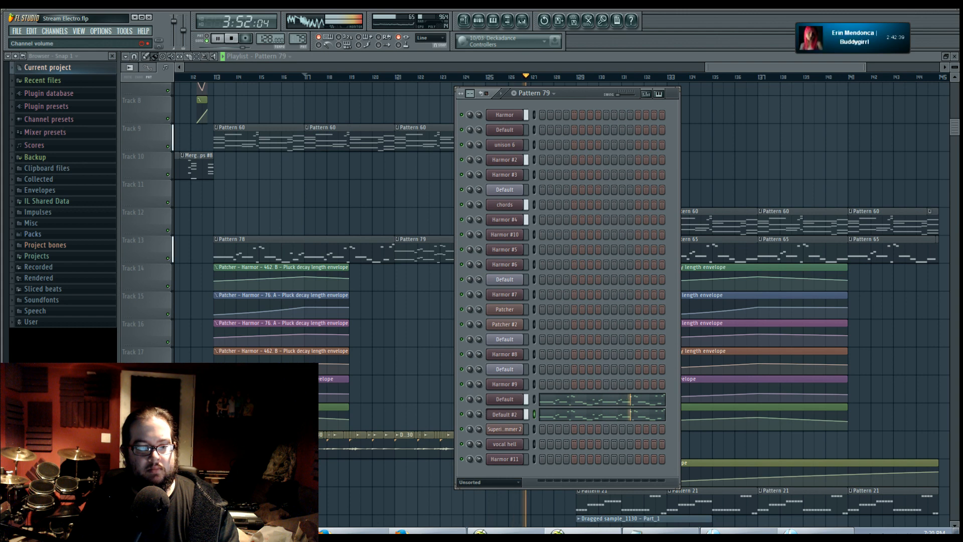
drag(480, 416, 480, 415)
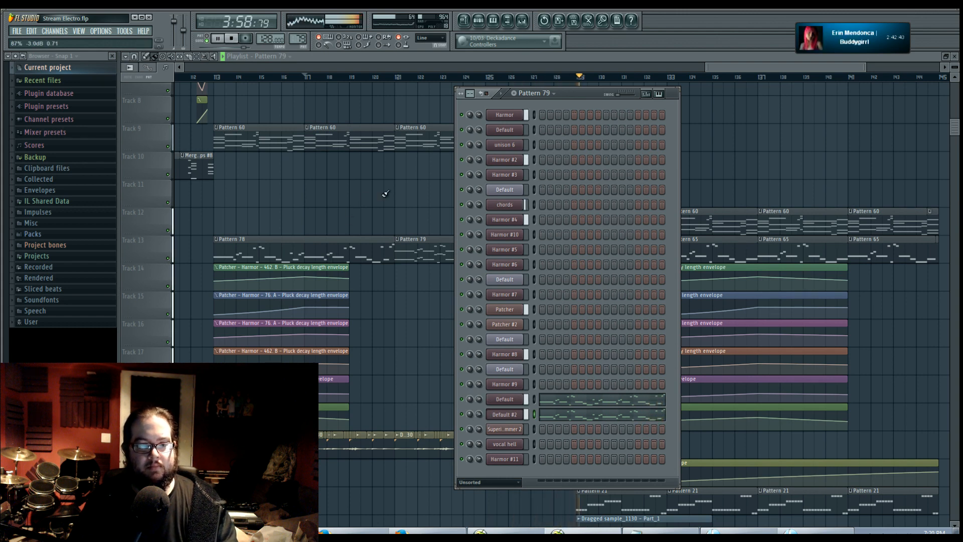
key(F6)
key(space)
Step: Find the Dragged sample_1130 - Part_1 clip at bar 129 and open its channel settings to inspect the sample
scroll(528, 375, down, 9)
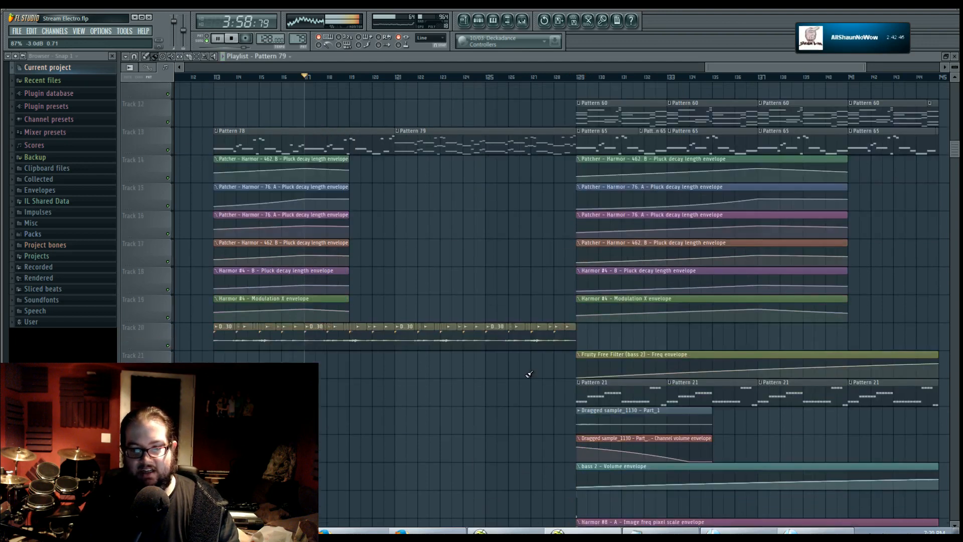
scroll(528, 375, down, 4)
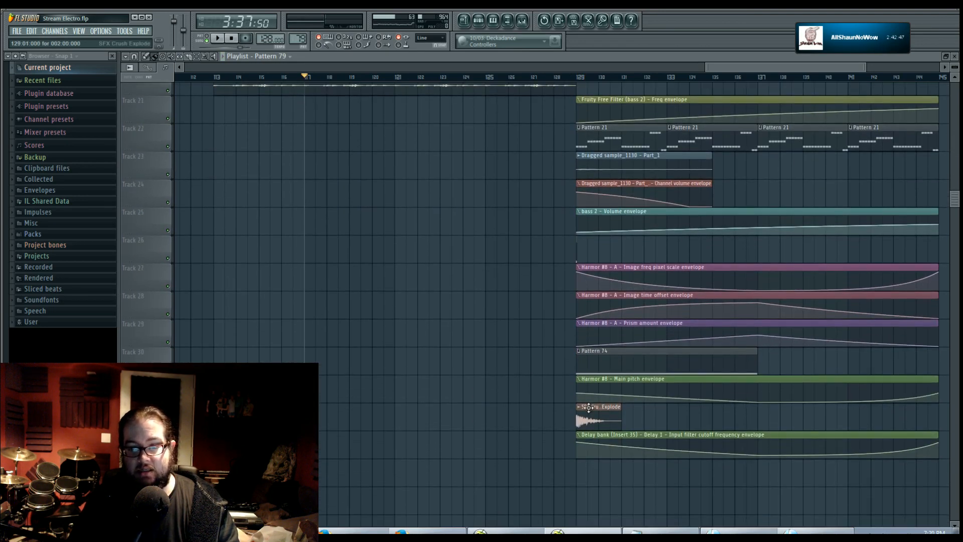
scroll(577, 401, up, 7)
ctrl+scroll(579, 381, up, 4)
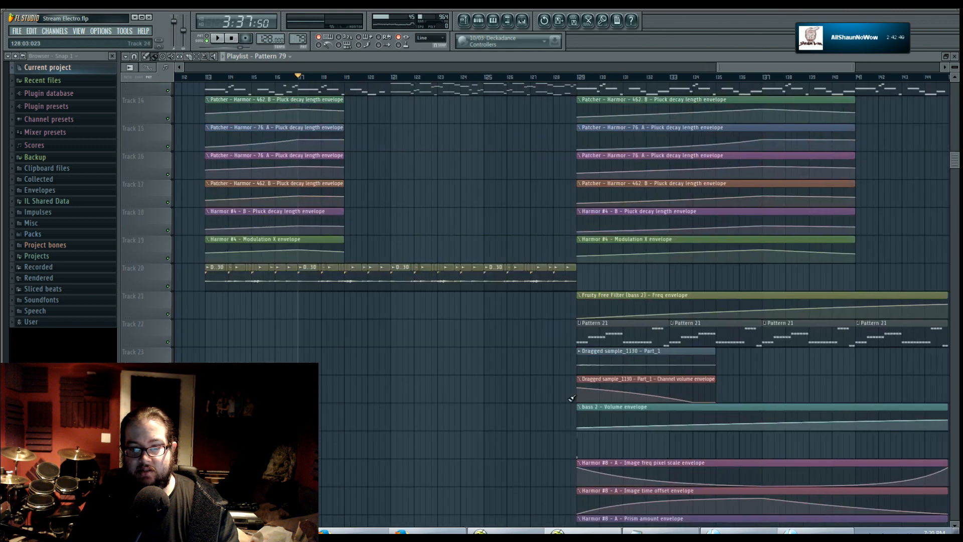
double_click(581, 361)
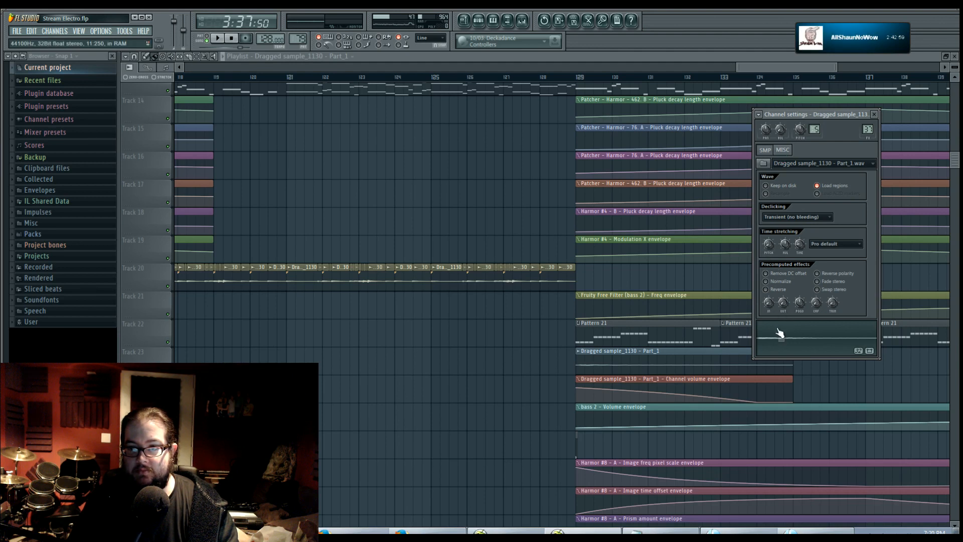
Step: Audition the transition into bar 129, starting playback from the second half of bar 128
click(567, 80)
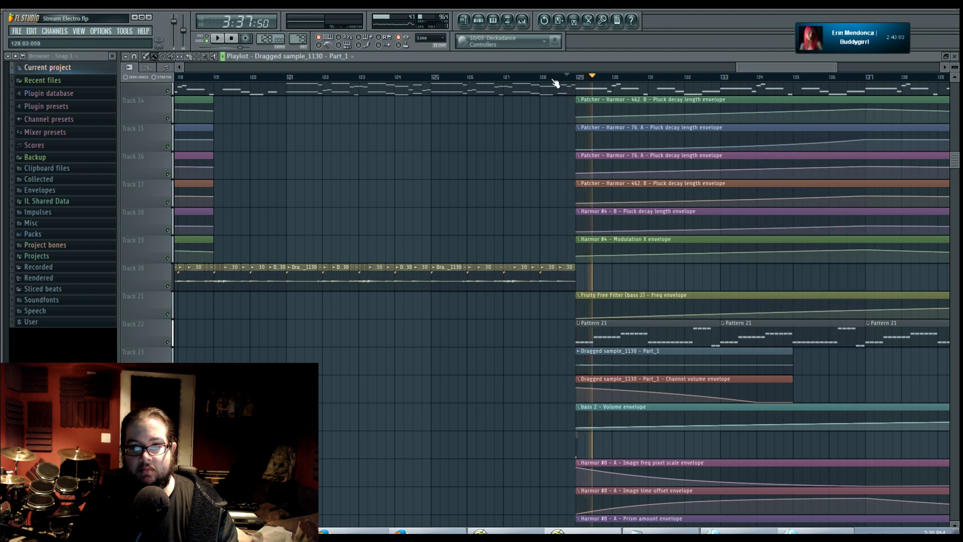
click(553, 80)
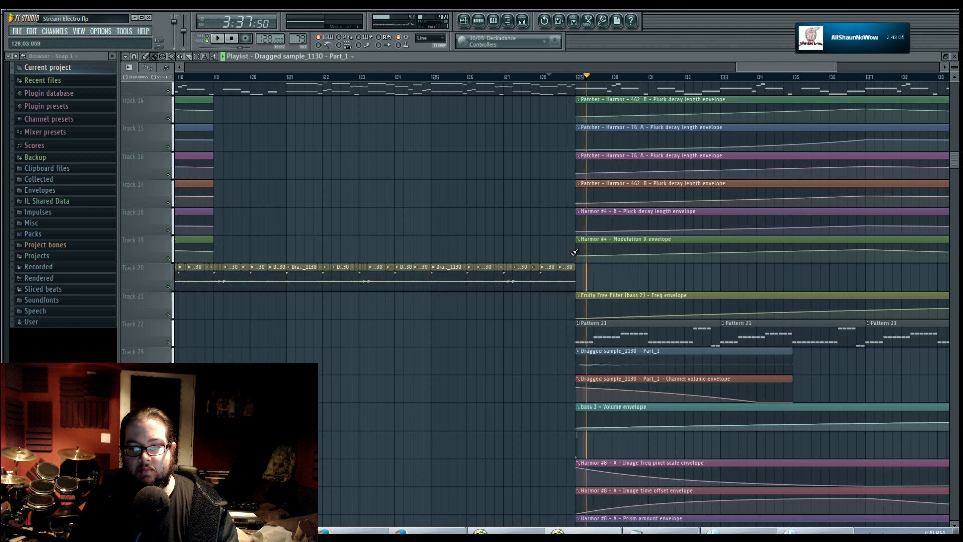
key(space)
Step: Shift the Dragged sample_1130 - Part_1 clip slightly earlier so it starts just before bar 129, and play the transition
scroll(575, 365, up, 3)
scroll(575, 365, up, 3)
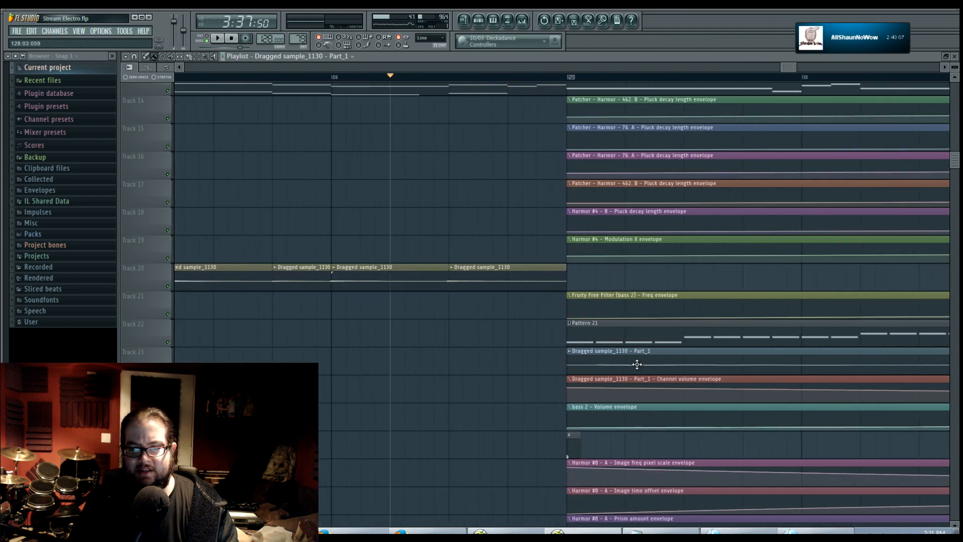
key(space)
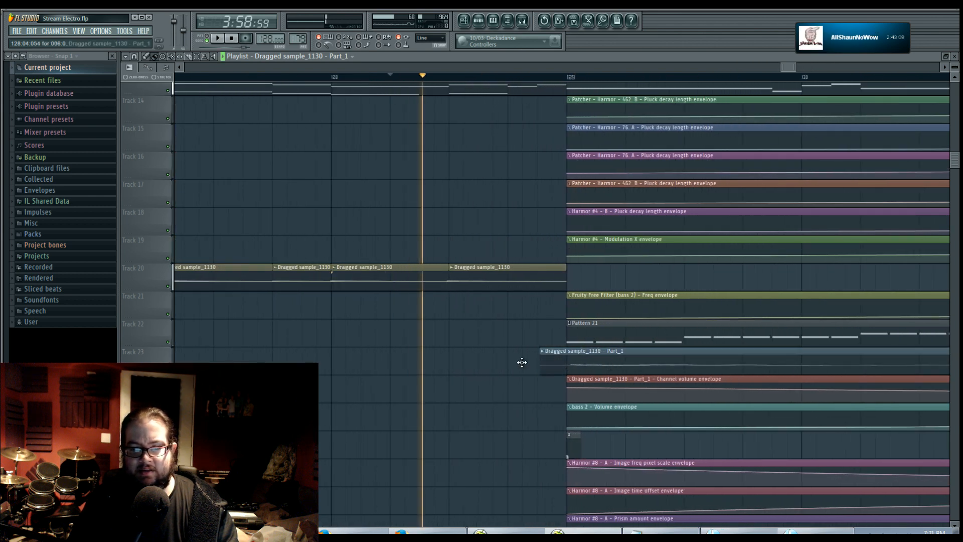
Step: Bend the falling segment of the Dragged sample_1130 - Part_1 channel volume envelope downward for a faster initial fade, and stop playback
scroll(485, 361, down, 2)
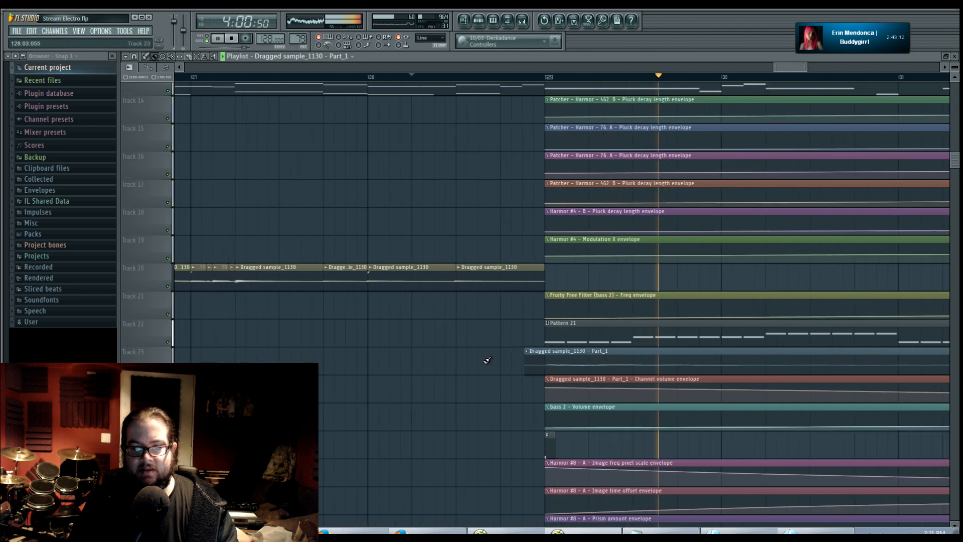
scroll(486, 360, down, 3)
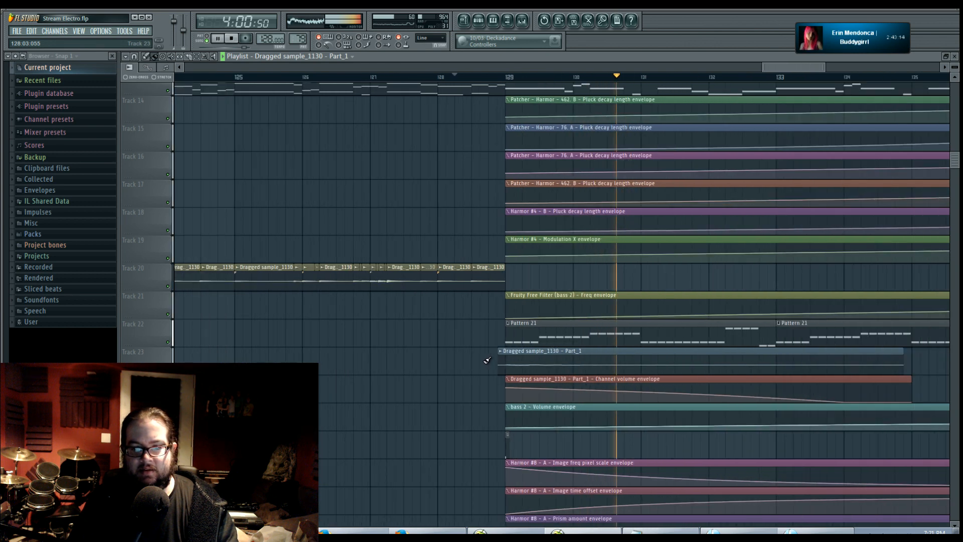
scroll(620, 394, down, 3)
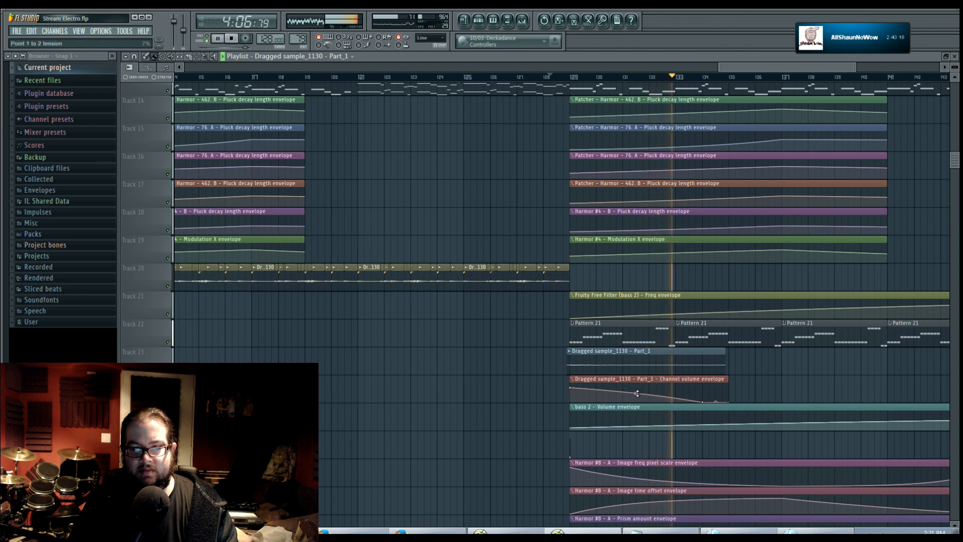
drag(637, 393, 653, 401)
key(space)
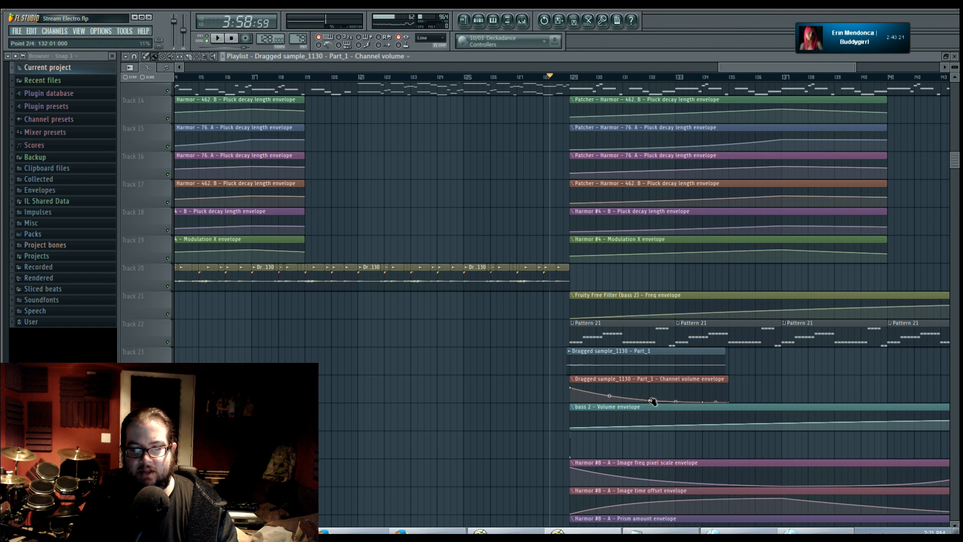
Step: Mute the Dragged sample_1130 - Part_1 clip and audition the transition into bar 129 with and without it
key(space)
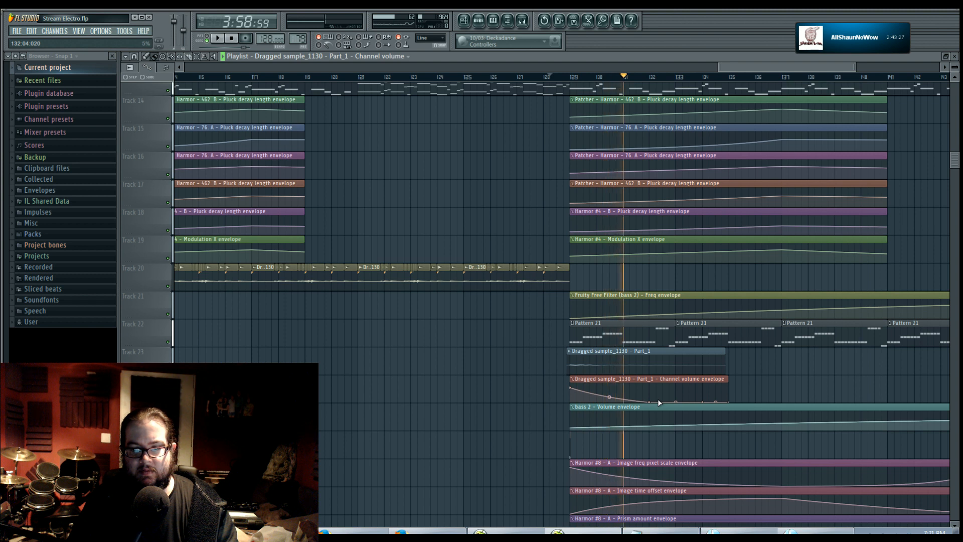
key(space)
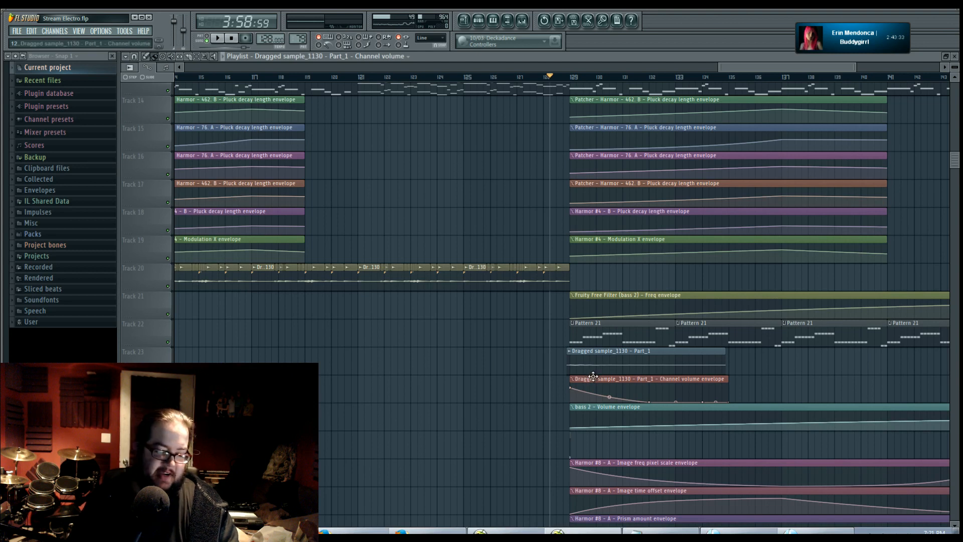
key(space)
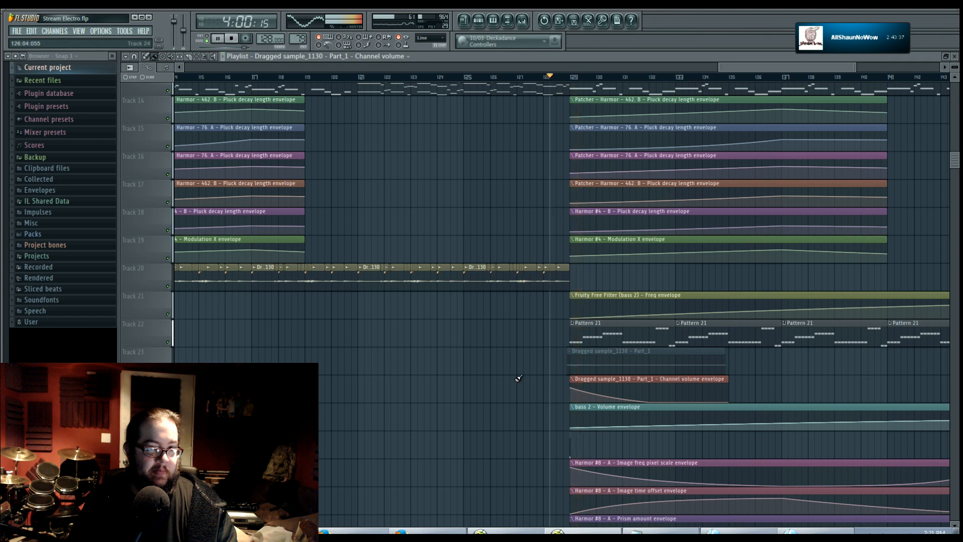
scroll(518, 378, up, 6)
key(space)
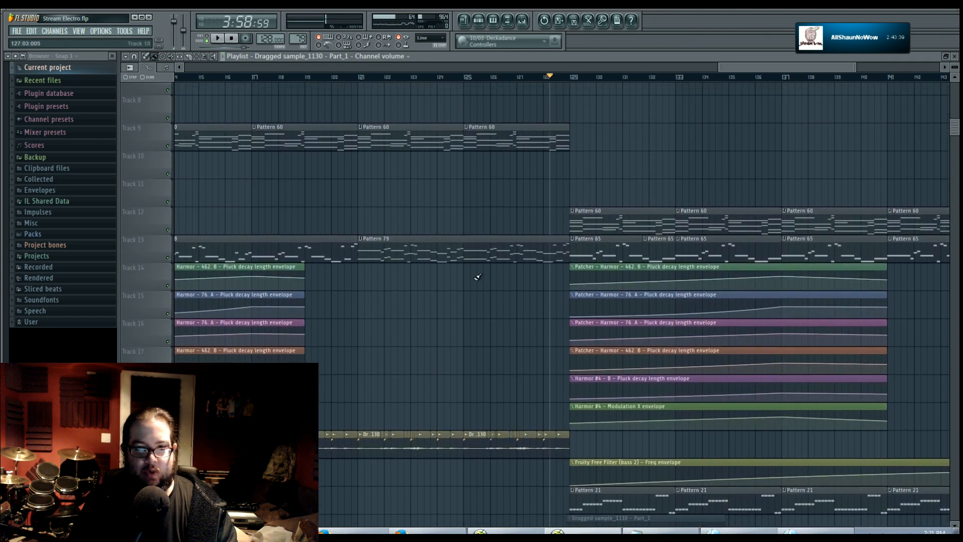
Step: Move the Pattern 79 clip at bar 121 from Track 13 up to Track 11 and play from bar 121
drag(445, 247, 435, 187)
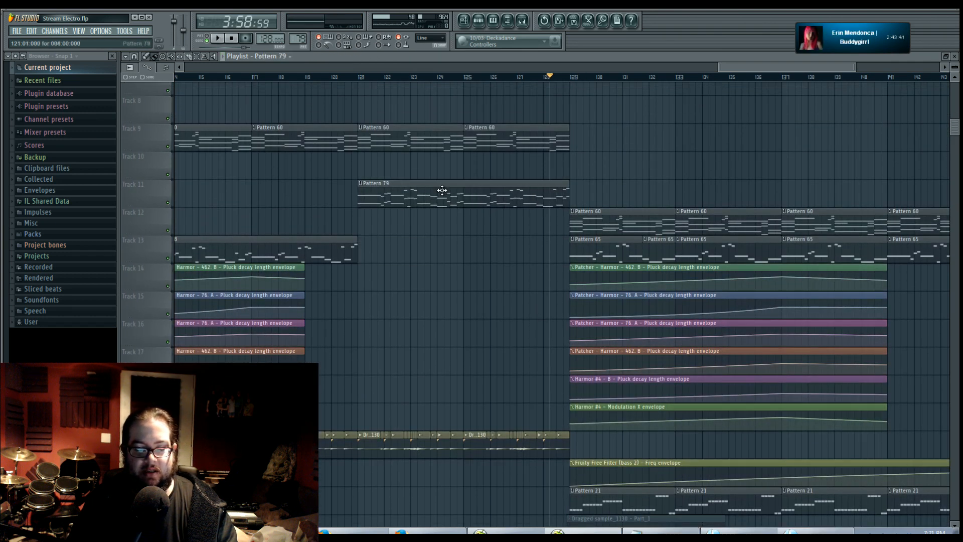
key(space)
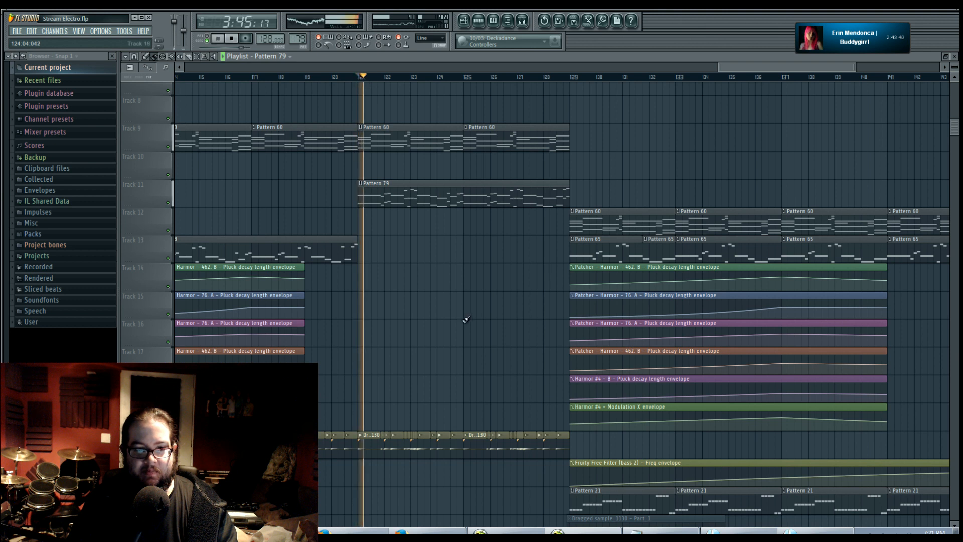
Step: Select the six Harmor envelope clips on Tracks 14 to 19 at bar 129, slip their contents about 3.5 bars earlier, and deselect them
drag(623, 260, 665, 430)
key(space)
drag(667, 278, 580, 277)
key(space)
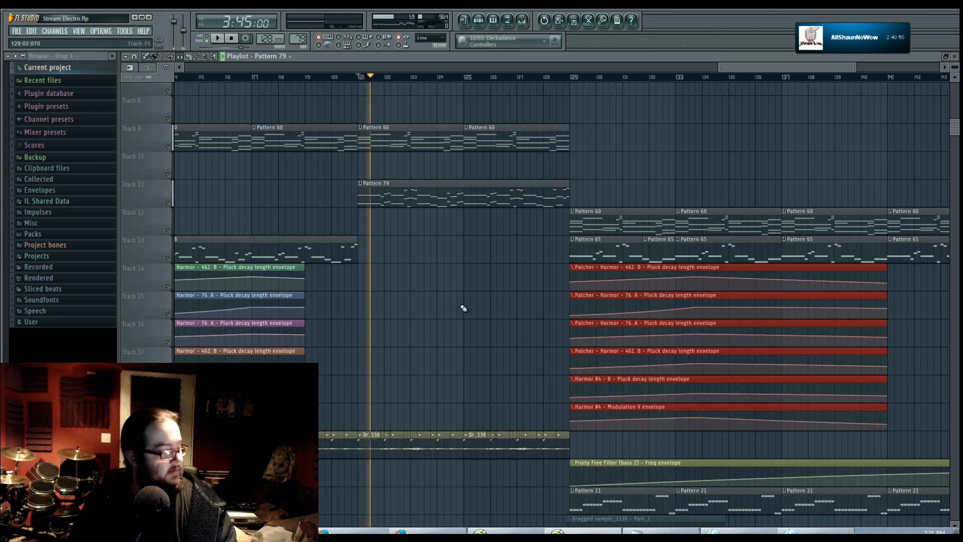
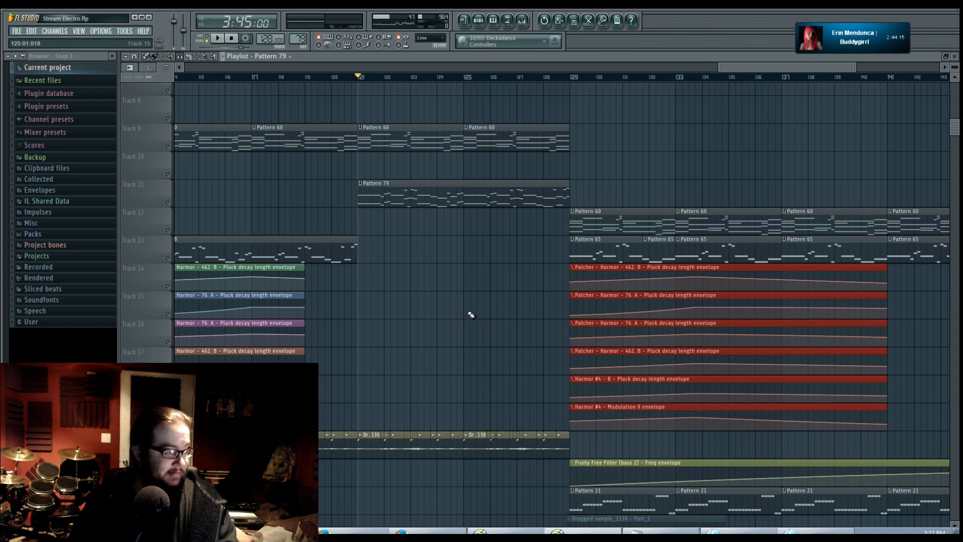
click(484, 308)
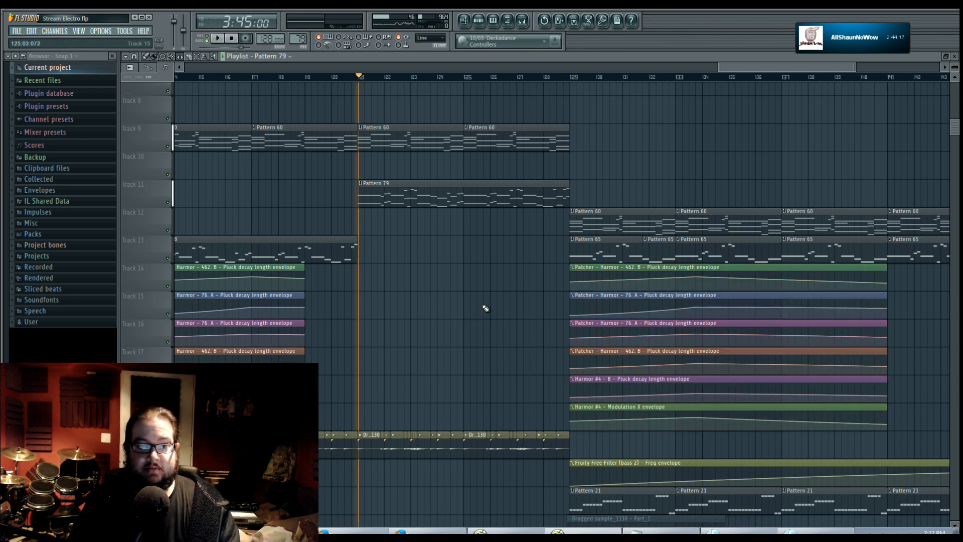
Step: Play the arrangement from bar 121 through the transition and listen to the section starting at bar 129
key(space)
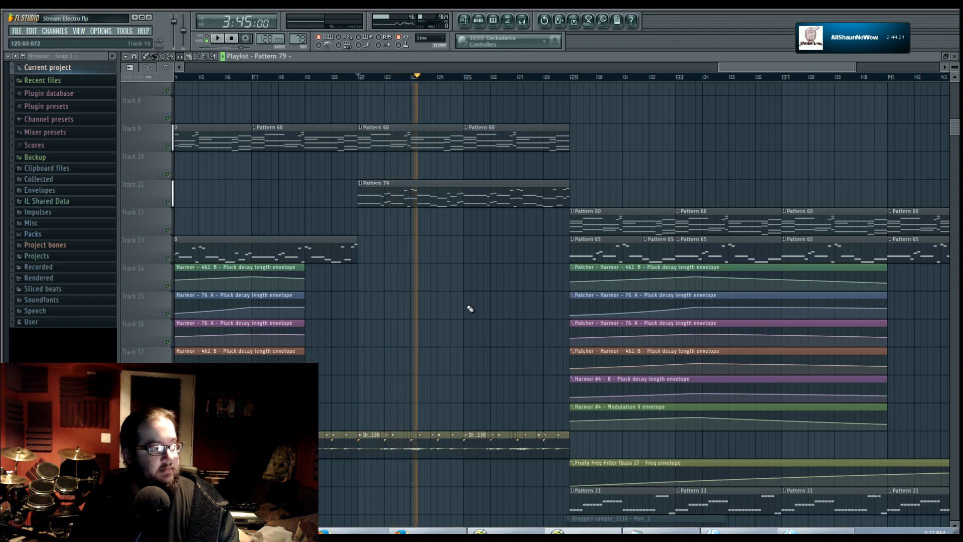
drag(410, 313, 365, 294)
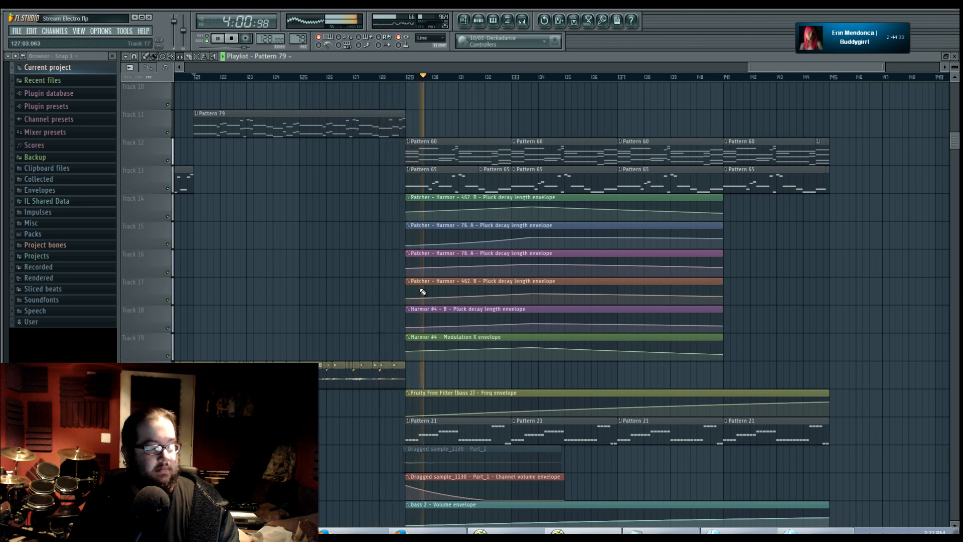
scroll(427, 299, down, 3)
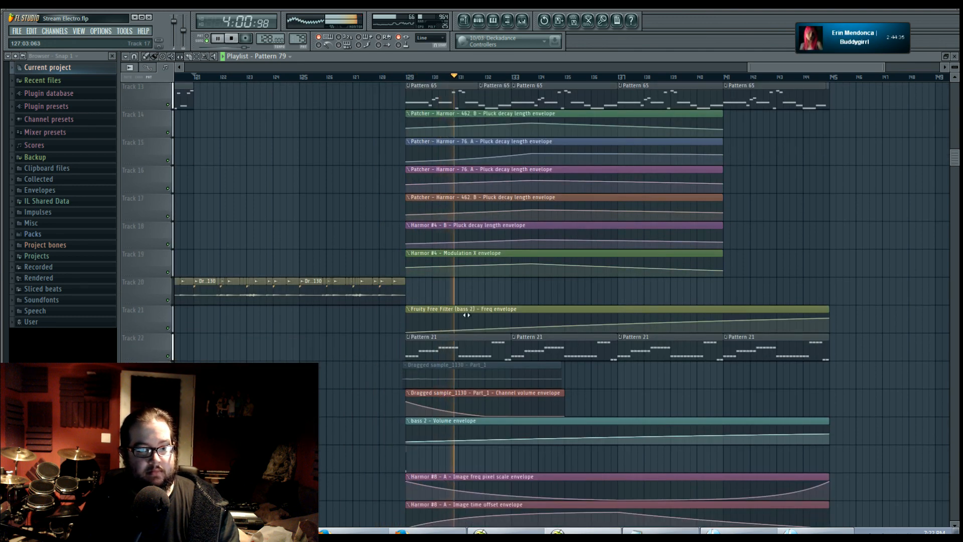
scroll(448, 402, up, 4)
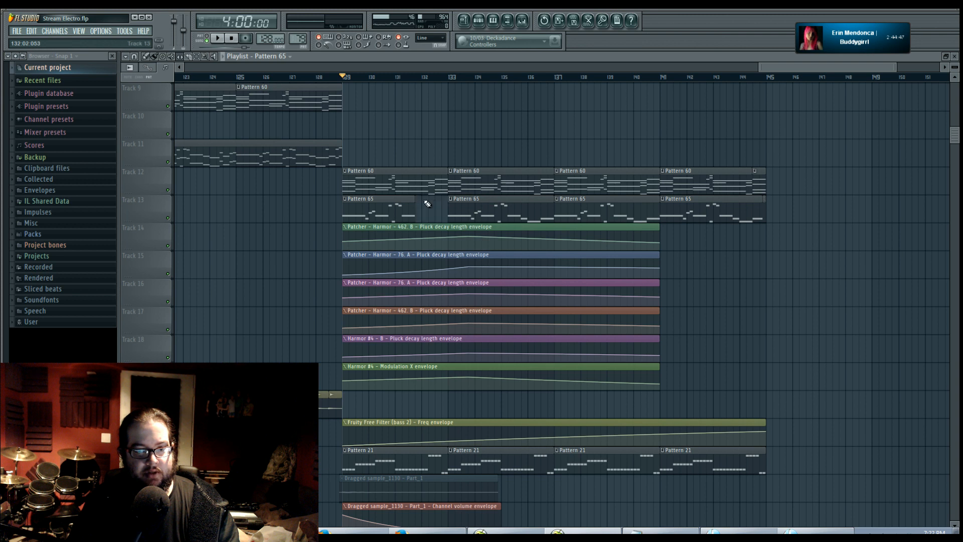
Step: Make the first Pattern 65 clip at bar 129 unique, extend it to bar 133, and open its notes in the piano roll
click(367, 254)
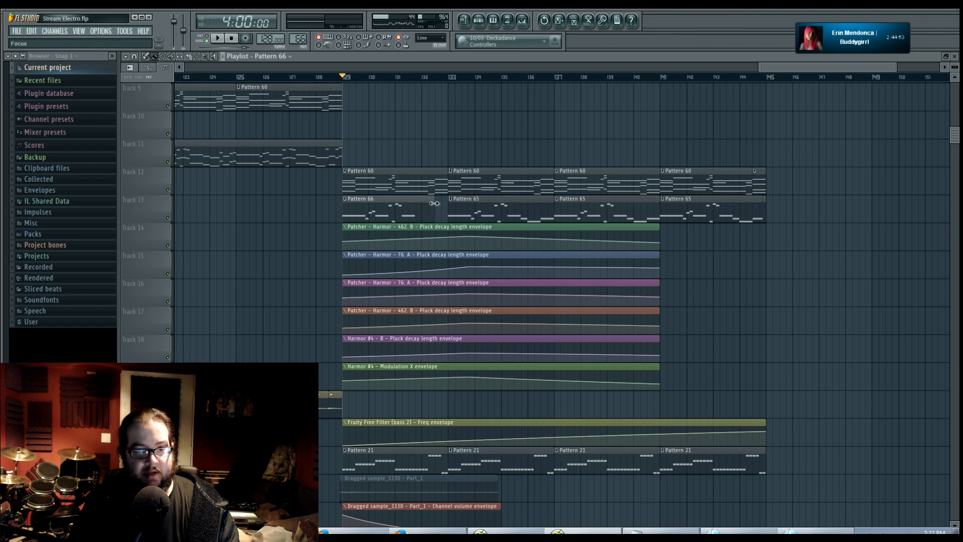
key(F7)
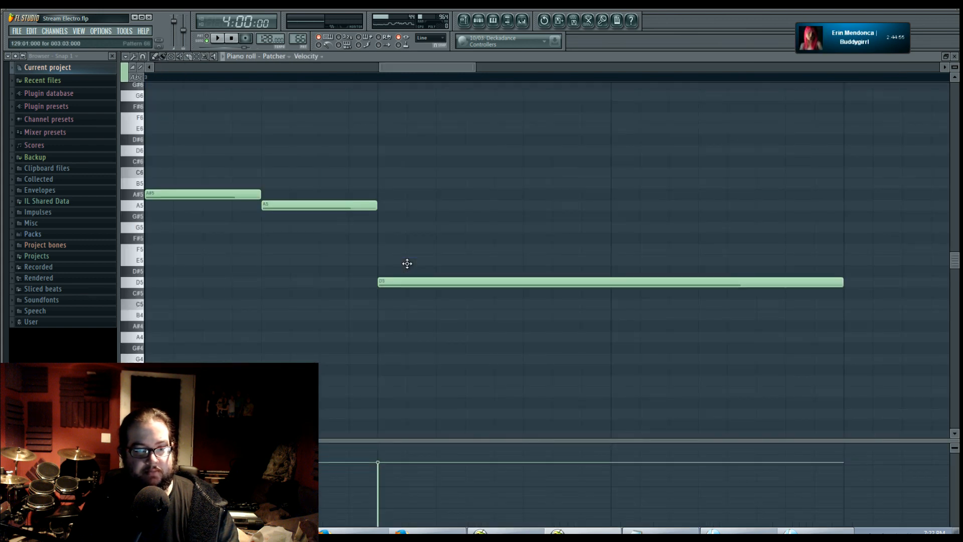
Step: Lengthen the pattern's final D5 note to the end of bar 4 during playback and return to the playlist
scroll(538, 275, down, 3)
scroll(537, 285, down, 2)
drag(585, 256, 631, 307)
key(space)
drag(833, 282, 853, 287)
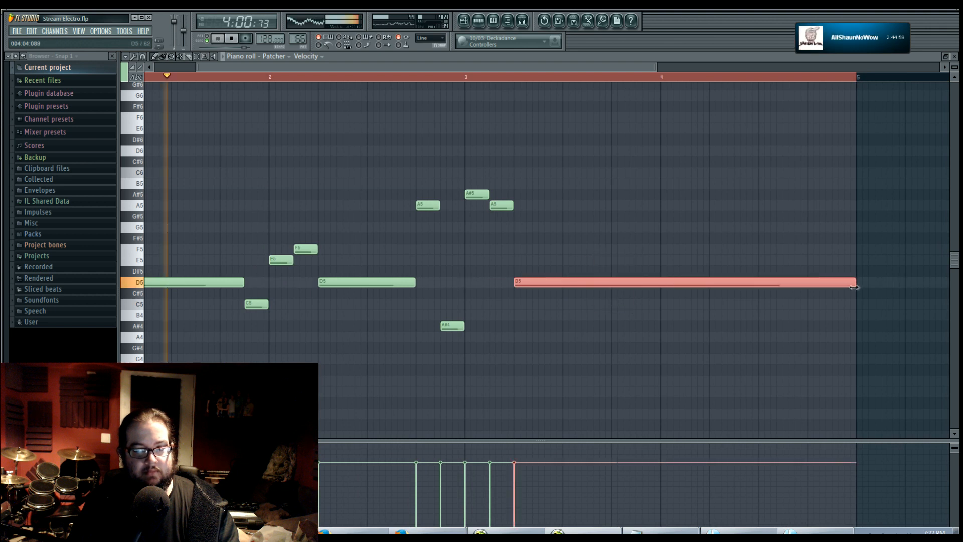
click(463, 20)
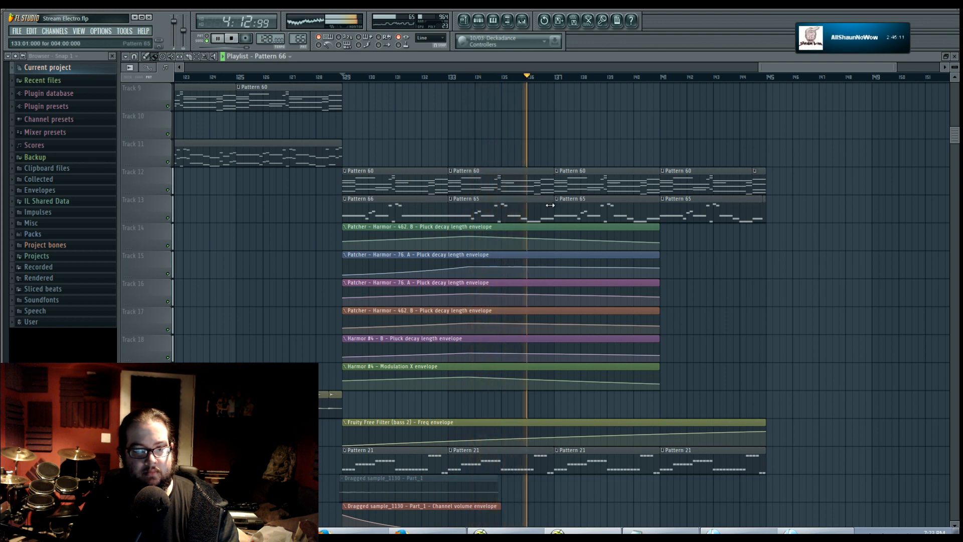
Step: Replace the Pattern 65 clips at bars 133 and 137 on Track 13 with Pattern 66, and stop playback
right_click(454, 206)
click(453, 206)
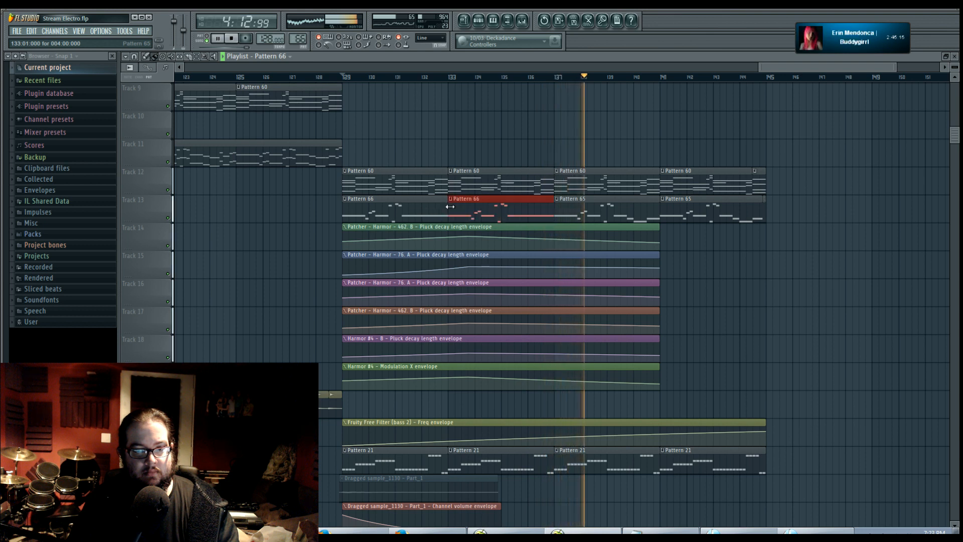
right_click(568, 219)
click(558, 208)
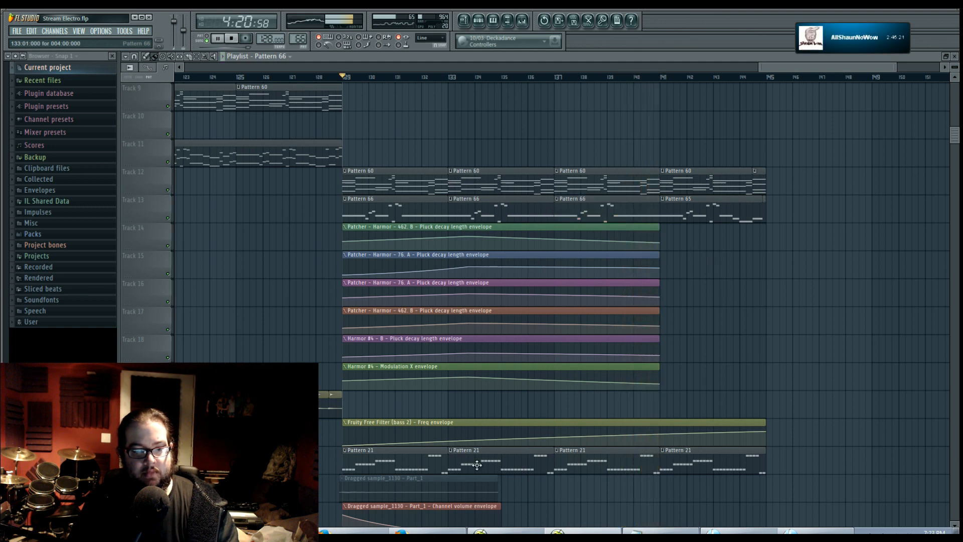
key(space)
Step: Open the clip options of the Fruity Free Filter (bass 2) - Freq envelope at bar 129
drag(293, 459, 296, 377)
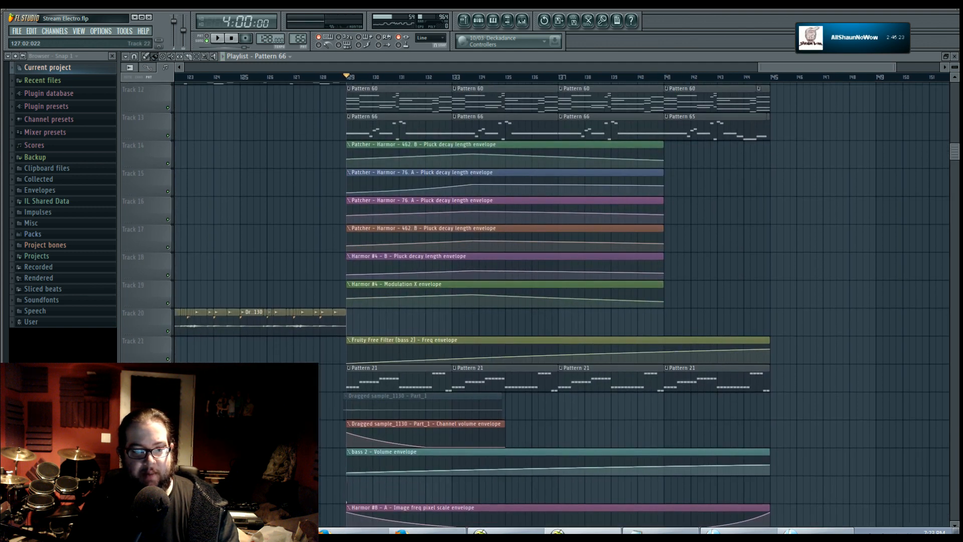
click(349, 341)
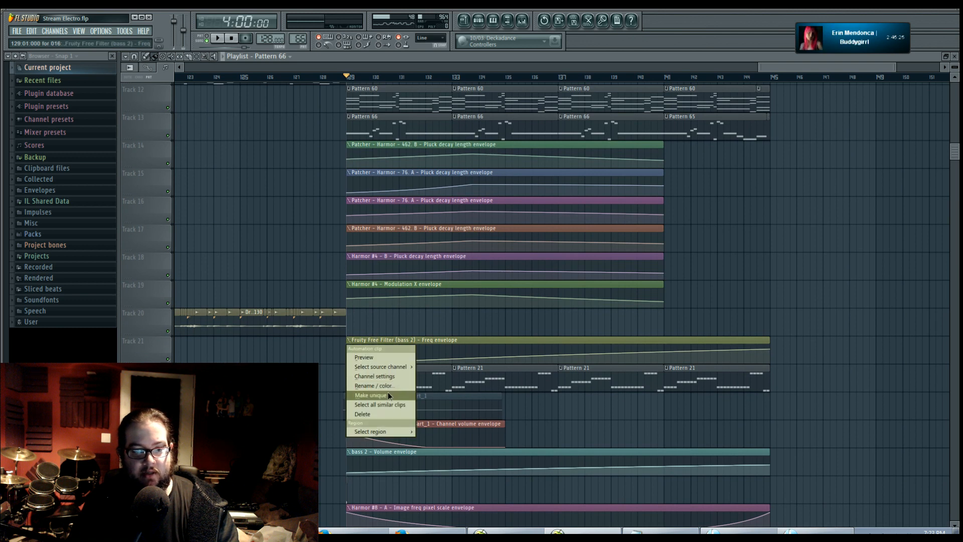
Step: Make the bass 2 Fruity Free Filter Freq clip on Track 21 unique, reshape its envelope from high down to low, and play it
click(387, 392)
drag(350, 363, 350, 349)
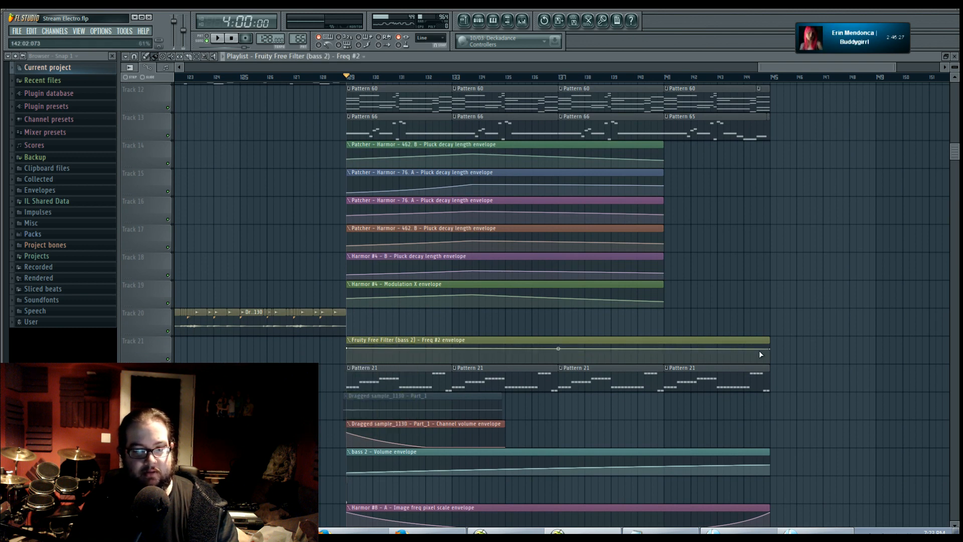
drag(774, 356, 775, 359)
key(space)
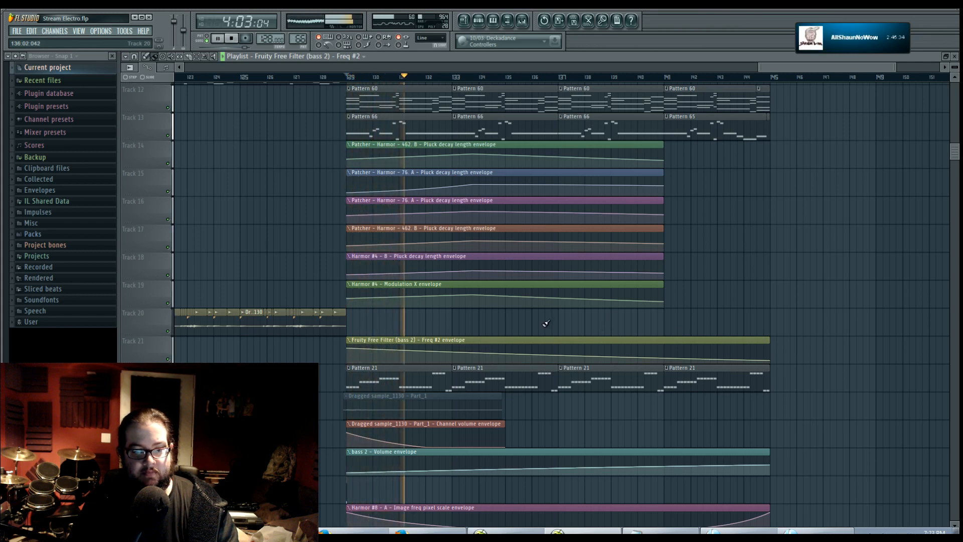
Step: Inspect the Fruity Free Filter on the bass 2 mixer track, then stop playback and close the plugin and mixer windows
scroll(560, 304, down, 5)
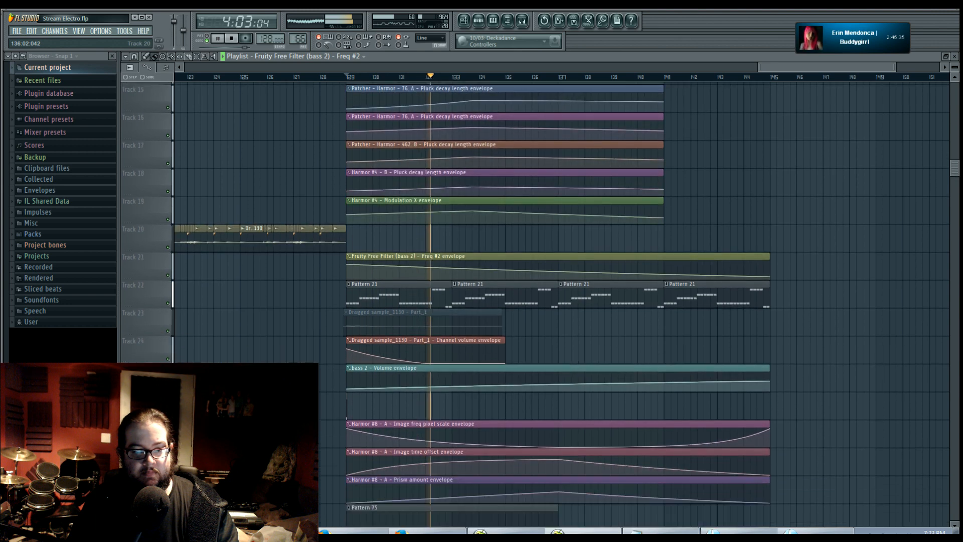
scroll(561, 304, down, 3)
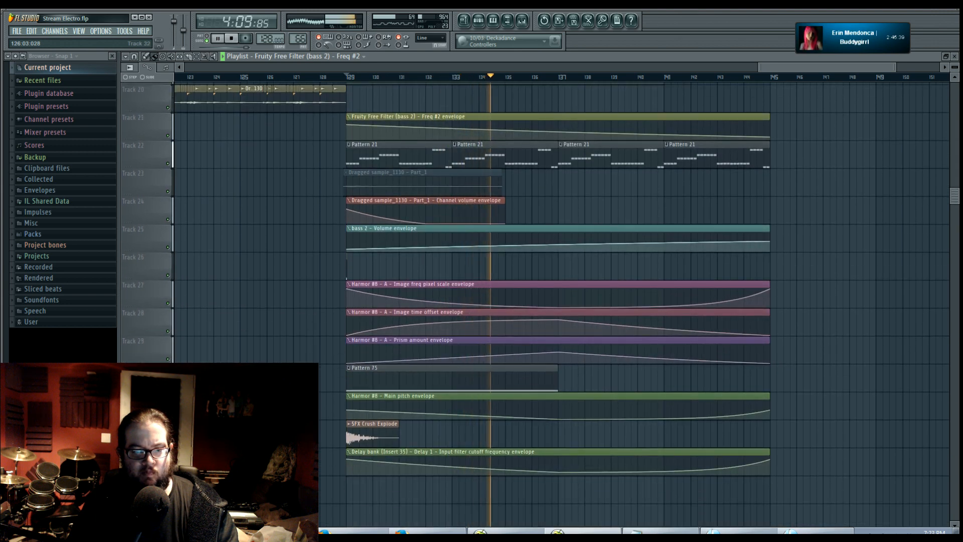
key(F9)
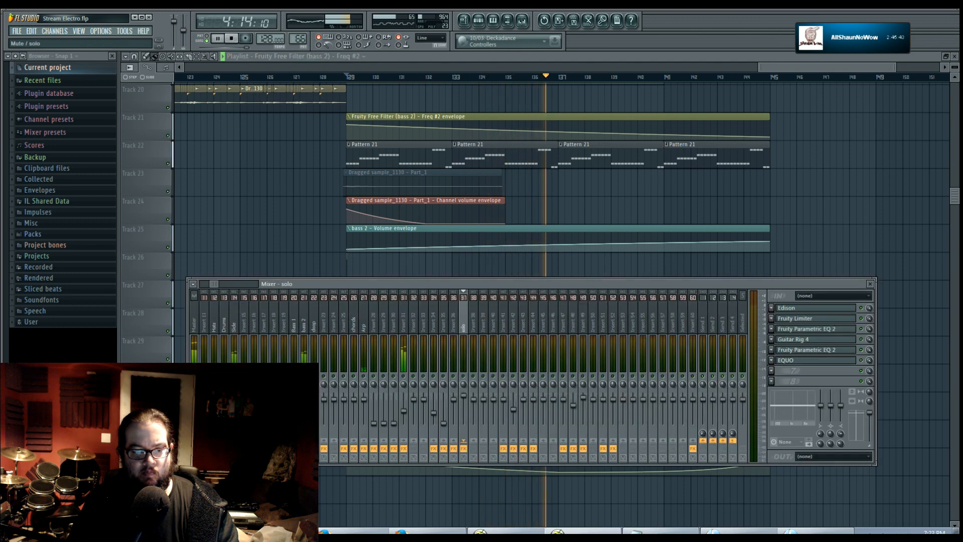
click(304, 326)
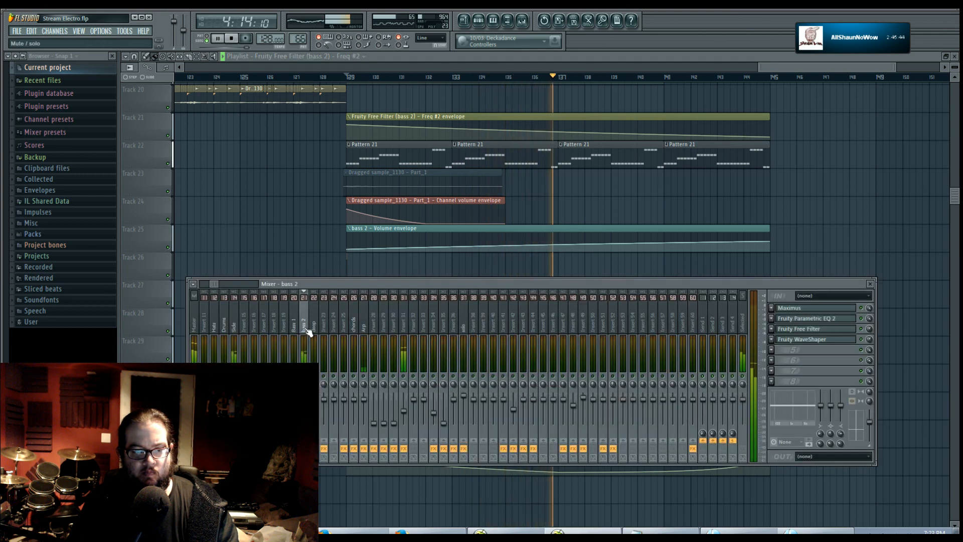
click(802, 329)
key(space)
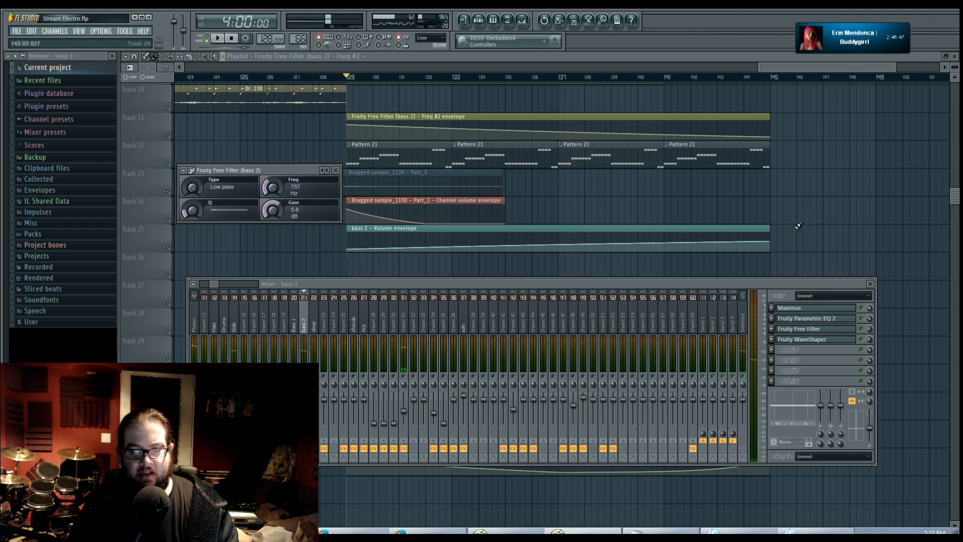
key(F12)
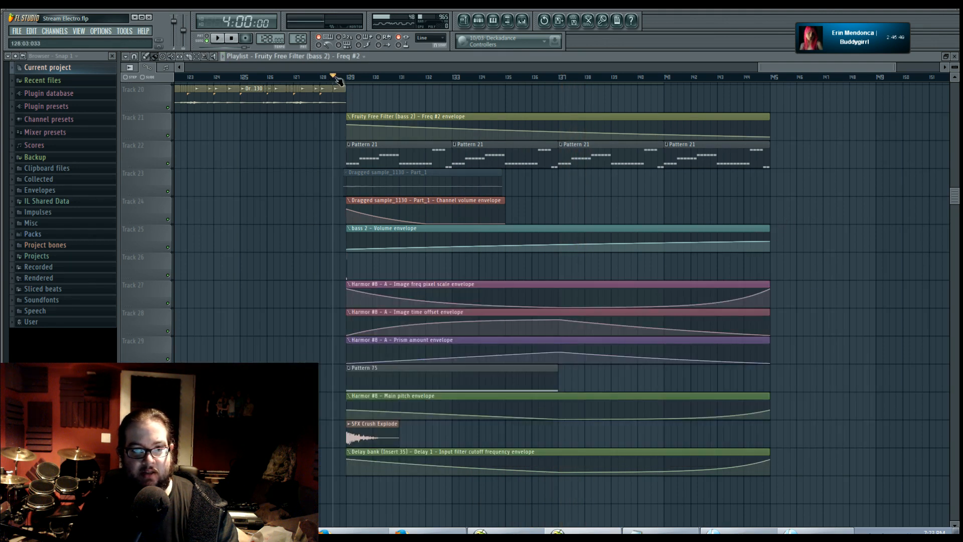
Step: Select from mid-bar 128 to mid-bar 145 and create an automation clip for the bass 2 Fruity Free Filter's mix level
drag(337, 80, 782, 84)
click(523, 21)
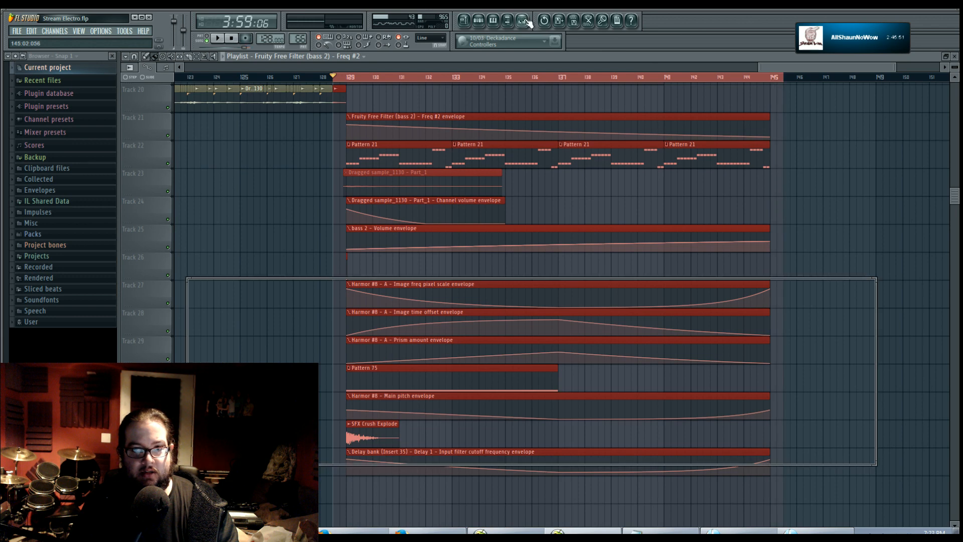
right_click(868, 330)
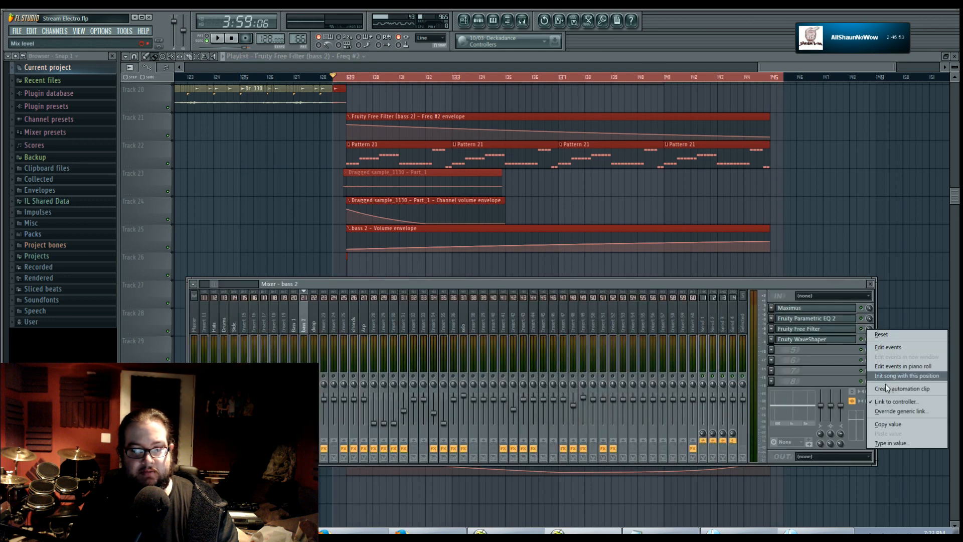
click(889, 390)
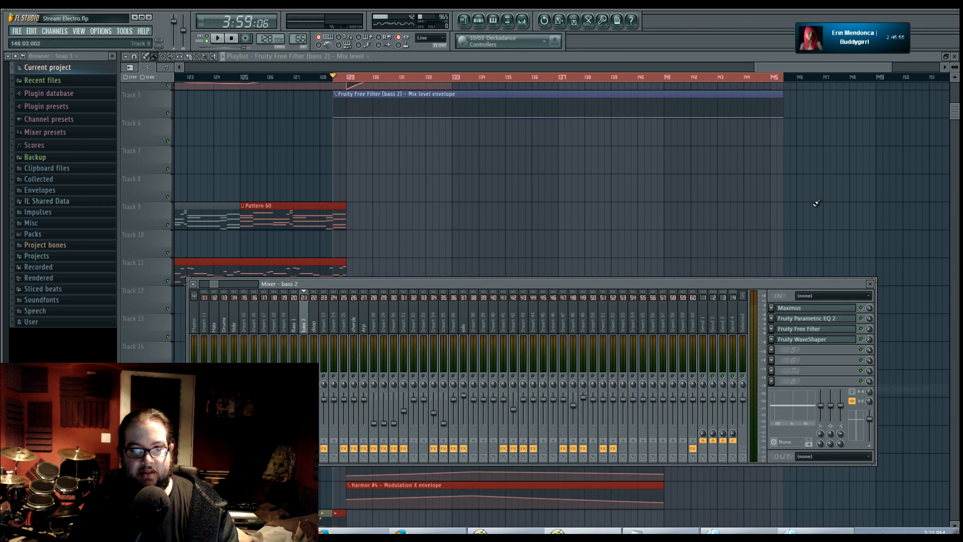
Step: Shape the mix level envelope to ramp up to full at bar 129, hold, and ramp down from bar 145
drag(393, 119, 353, 103)
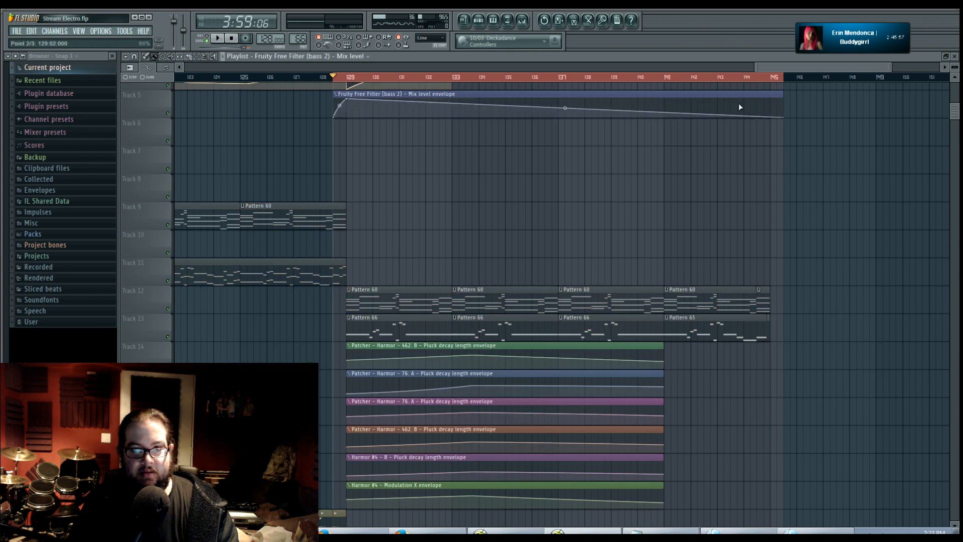
drag(774, 104, 771, 100)
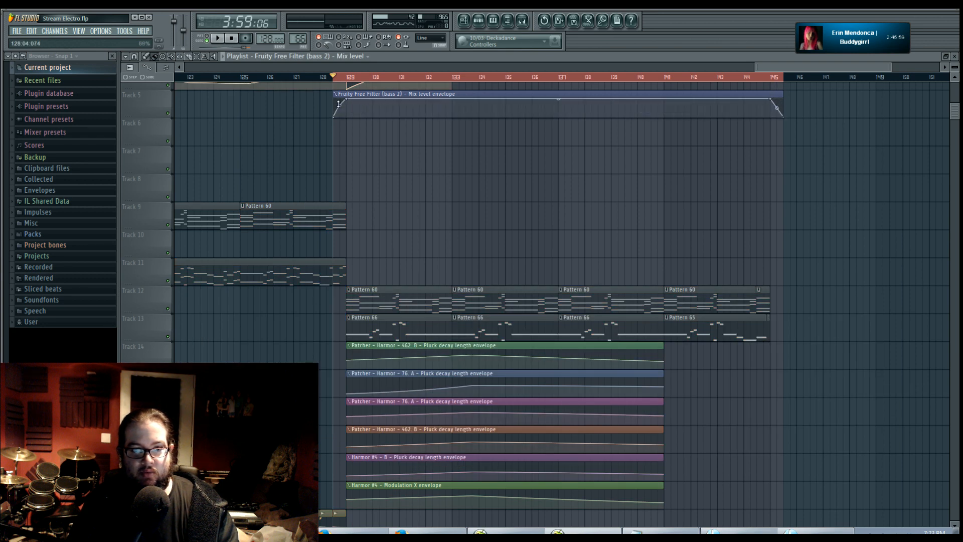
Step: Play the selected section and check the bass 2 mixer track and the automation clips against the sound
key(space)
click(525, 21)
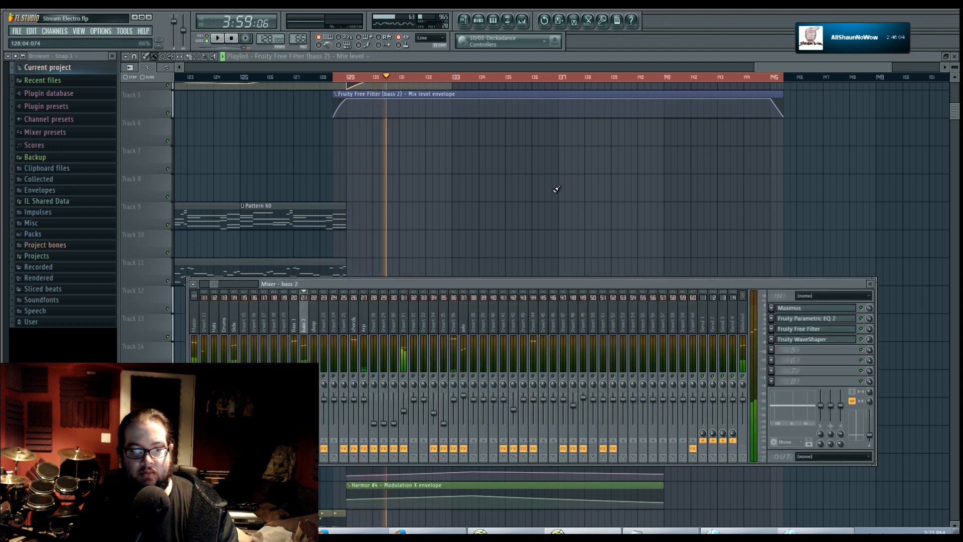
key(F9)
scroll(544, 200, down, 3)
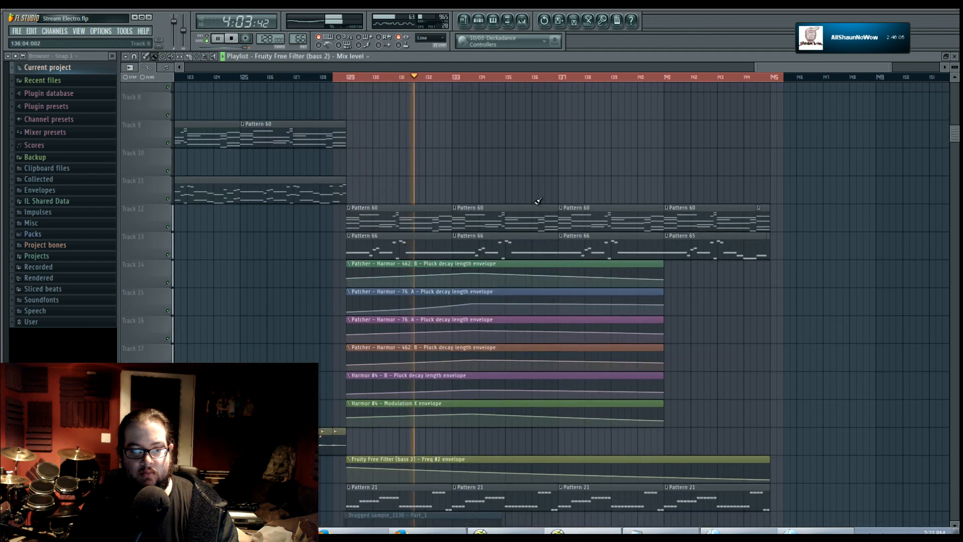
scroll(536, 203, down, 7)
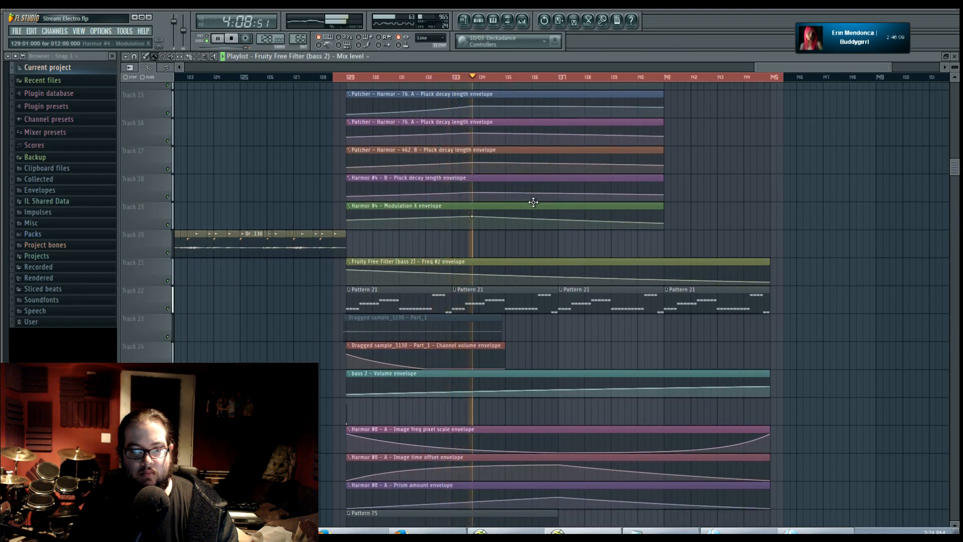
click(523, 22)
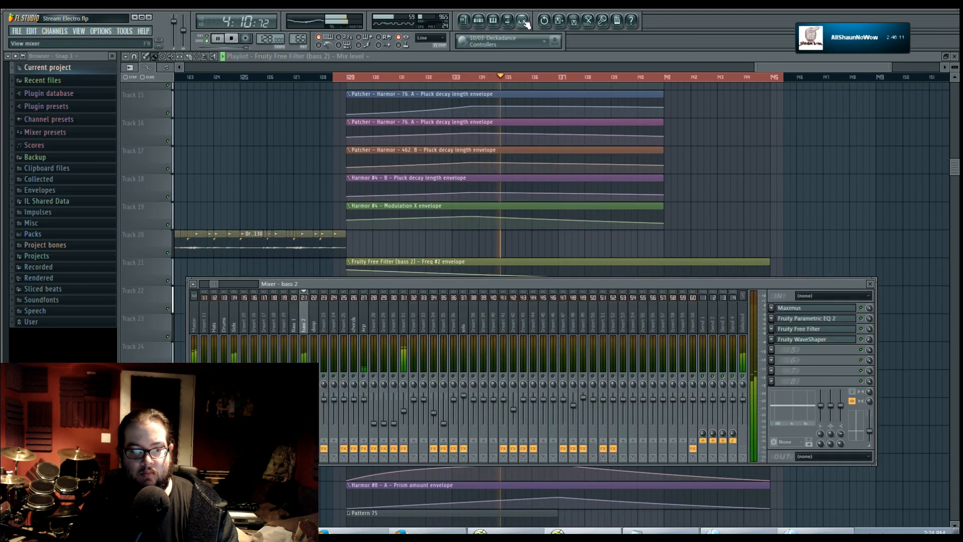
click(523, 22)
Step: Reshape the mix level envelope on Track 5 to jump instantly to full at bar 129 and stay full to its end
scroll(321, 151, up, 5)
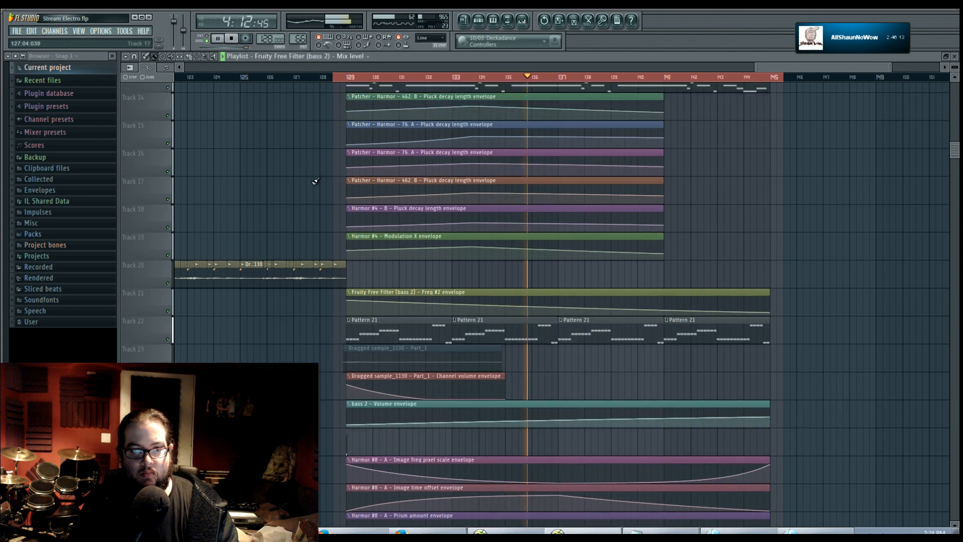
scroll(321, 236, up, 2)
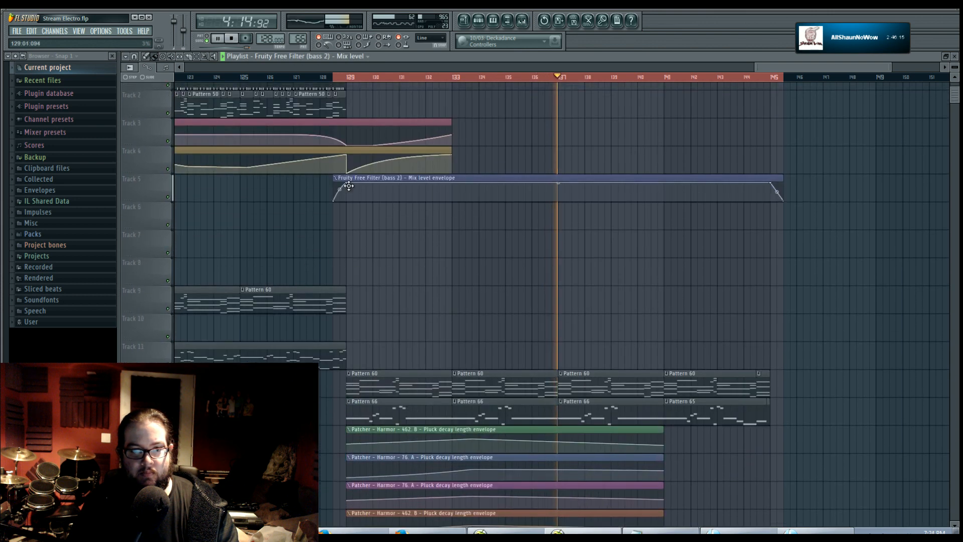
right_click(346, 196)
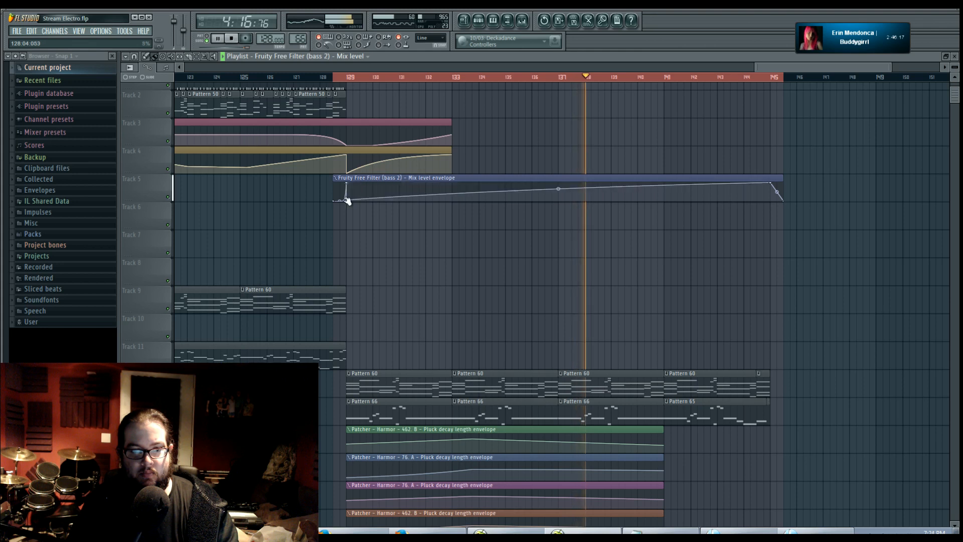
mouse_move(346, 183)
mouse_down()
mouse_move(350, 199)
mouse_move(346, 183)
mouse_up()
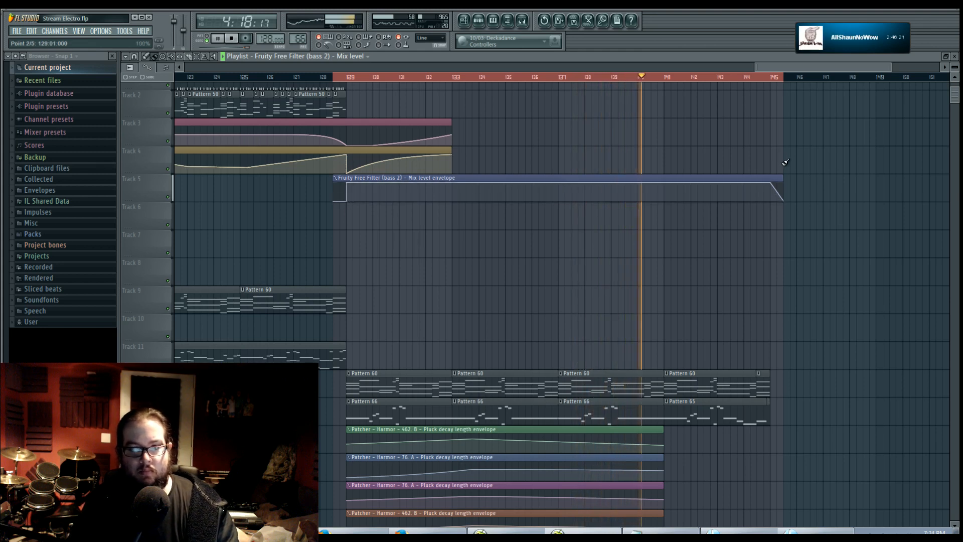
drag(783, 200, 780, 178)
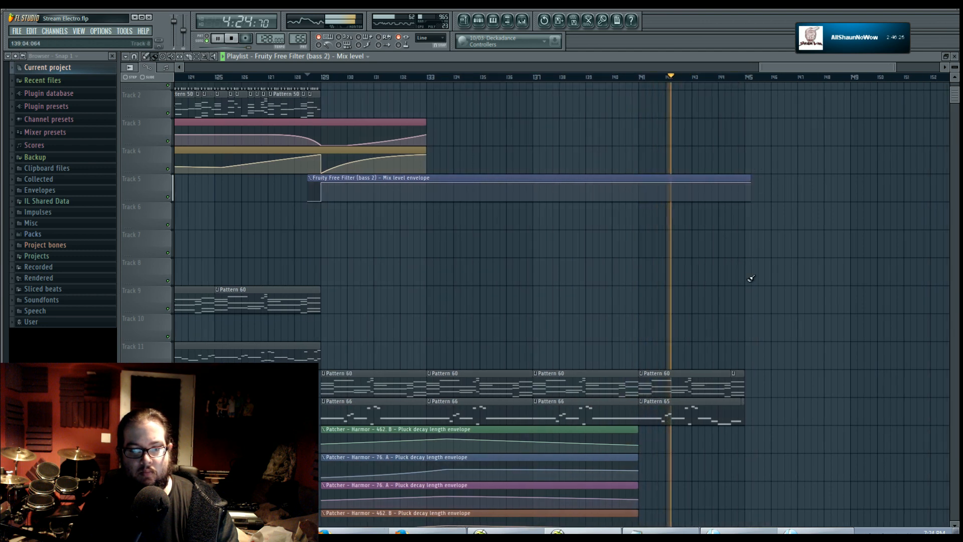
Step: Place a short Pattern 66 clip on Track 14 at bar 145 and restart playback from bar 125
scroll(617, 225, down, 3)
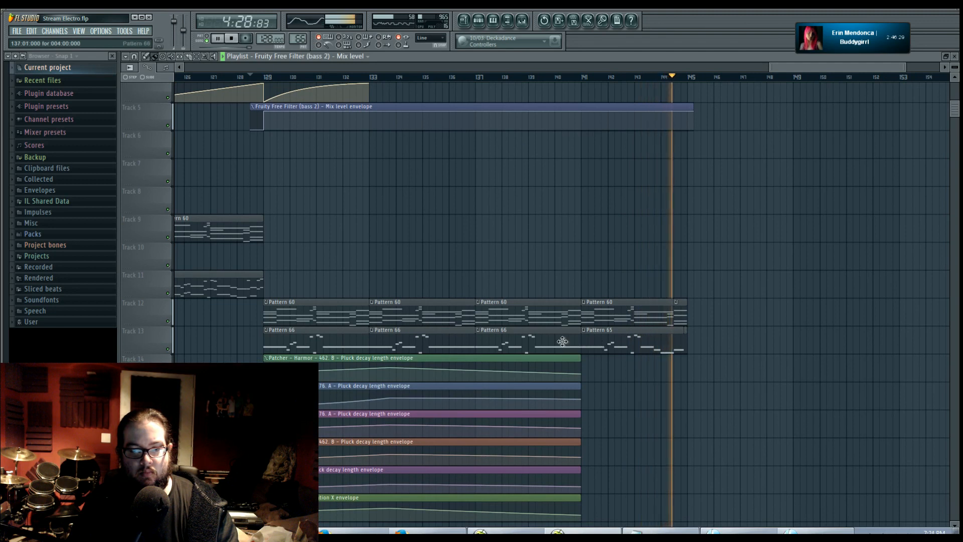
mouse_move(667, 361)
mouse_down()
mouse_move(650, 369)
mouse_move(690, 368)
mouse_up()
click(246, 69)
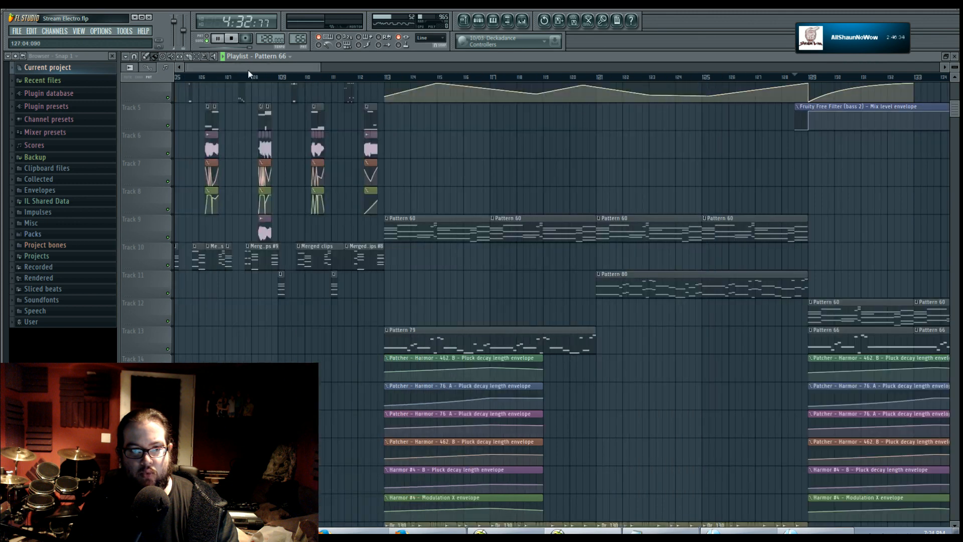
drag(321, 68, 816, 81)
drag(720, 169, 602, 224)
Step: Listen through the transition at bar 129 while checking the mixer levels and the playlist clips
key(F9)
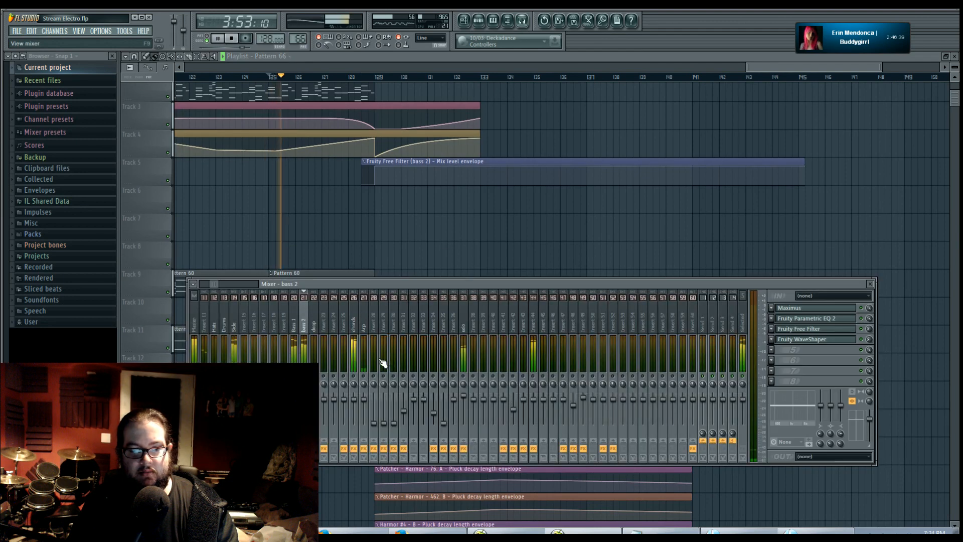
key(F9)
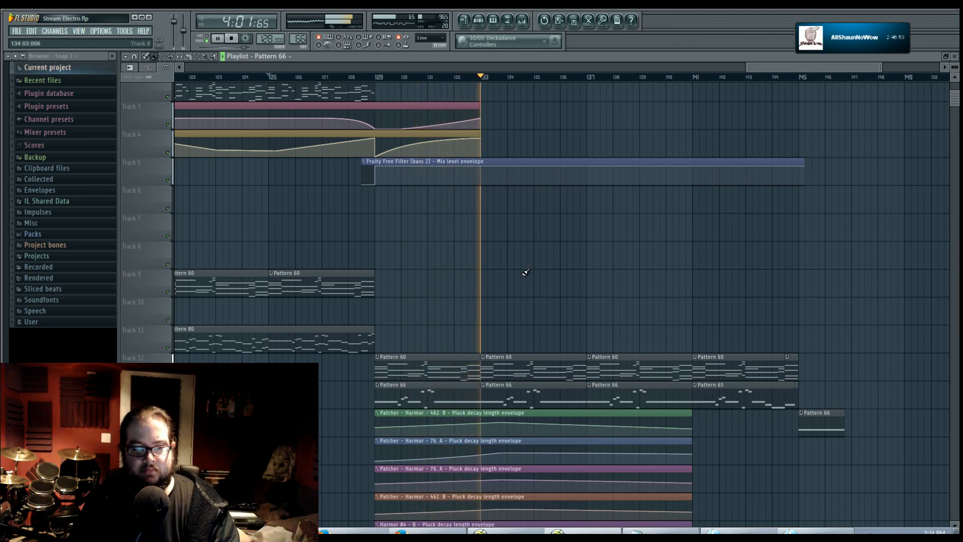
drag(476, 272, 402, 255)
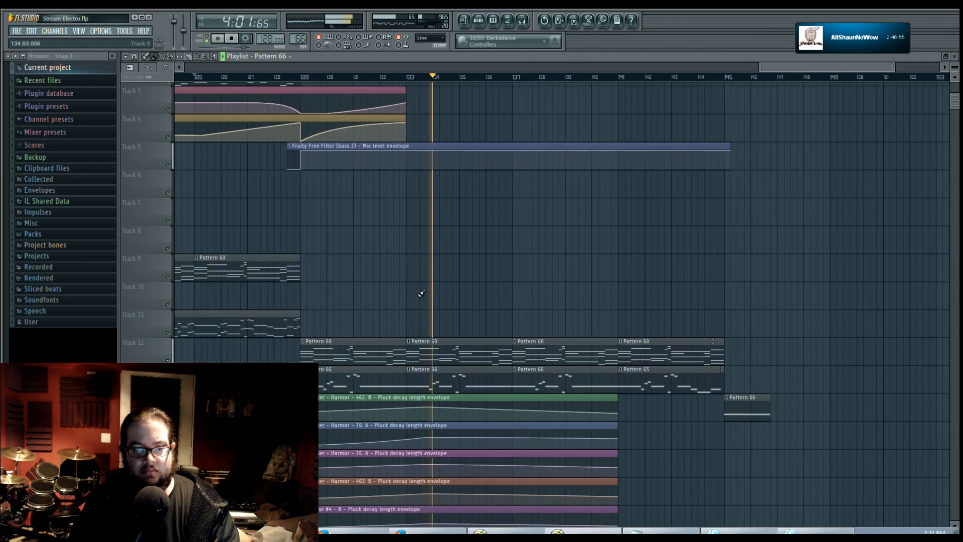
drag(420, 290, 465, 229)
scroll(464, 223, down, 1)
scroll(473, 206, down, 1)
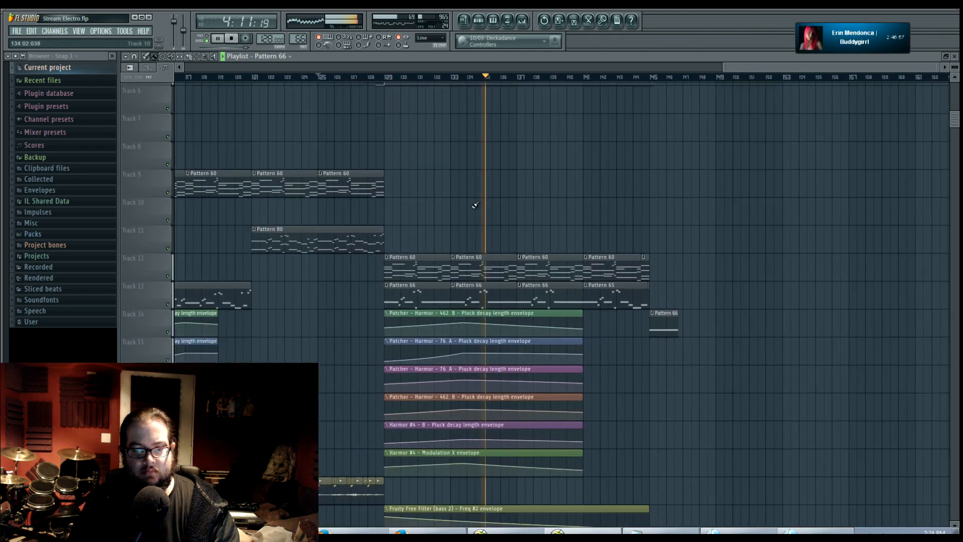
Step: Stop playback and delete the row of Pattern 60 clips on Track 12 between bars 129 and 145
key(space)
drag(439, 213, 485, 269)
drag(463, 314, 696, 313)
drag(647, 236, 897, 253)
key(space)
key(space)
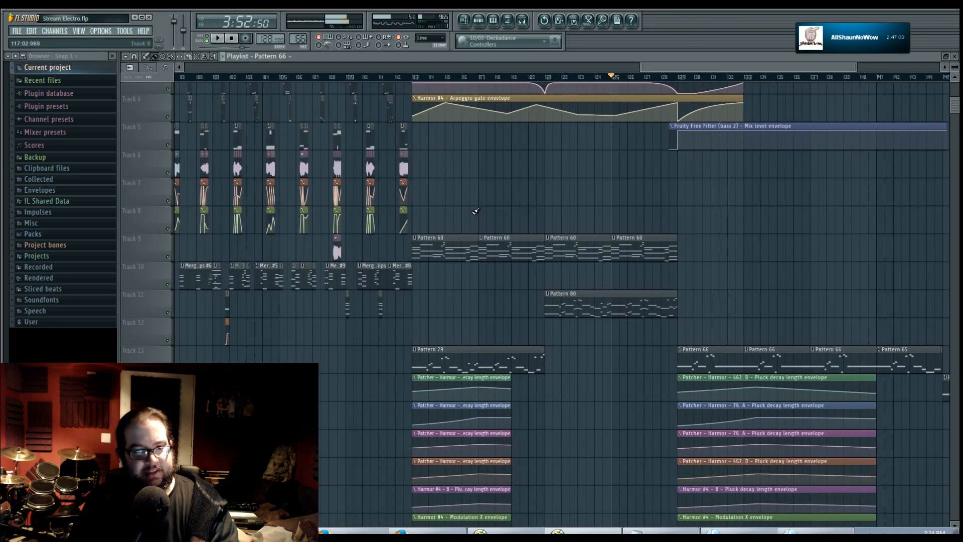
Step: Replace the Pattern 60 clips on Track 9 with four Pattern 61 clips on Track 8 across bars 113 to 129
mouse_move(464, 207)
mouse_down()
mouse_move(698, 217)
mouse_move(425, 391)
mouse_move(664, 419)
mouse_up()
mouse_move(555, 466)
mouse_down()
mouse_move(559, 333)
mouse_move(609, 219)
mouse_up()
drag(582, 494, 635, 374)
drag(620, 138, 651, 346)
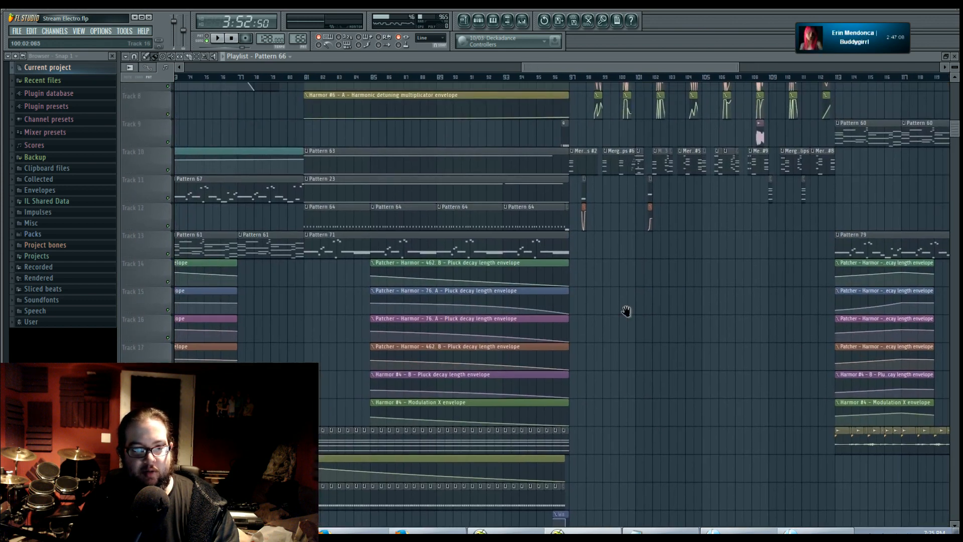
drag(626, 310, 668, 148)
drag(730, 408, 801, 527)
drag(713, 259, 287, 287)
drag(528, 215, 457, 306)
drag(454, 219, 696, 215)
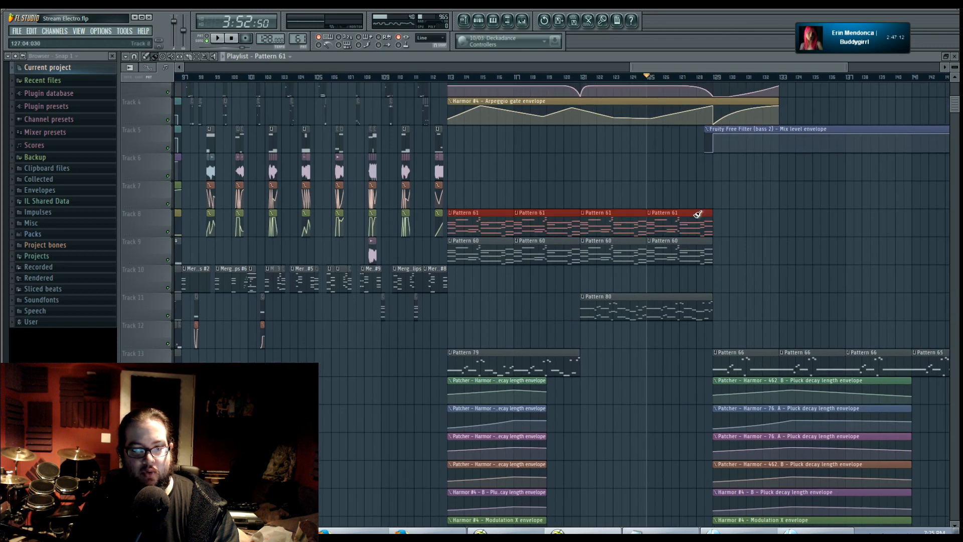
right_click(688, 254)
Step: Play the arrangement from bar 113 and clear the clip selection
click(450, 81)
key(space)
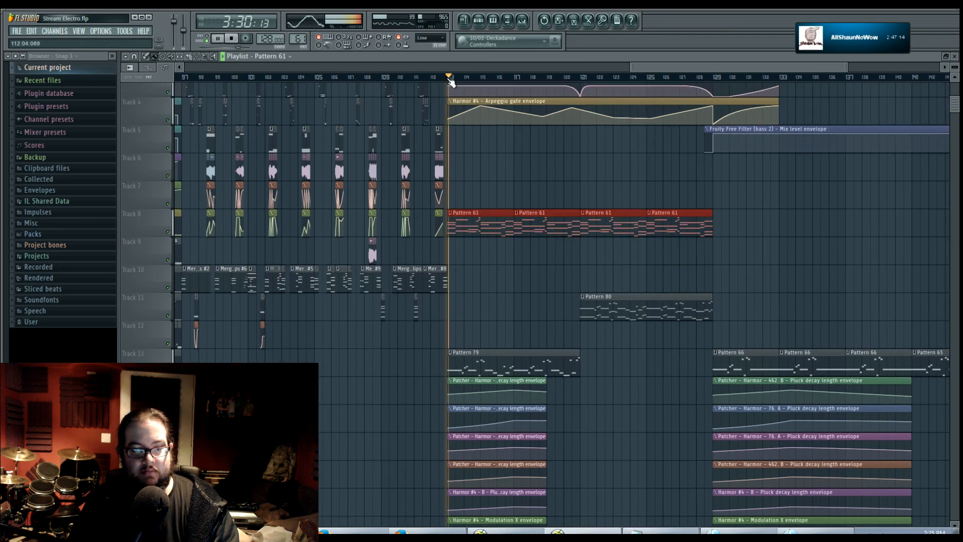
ctrl+click(574, 167)
Step: Open the Harmor #10 channel used by Pattern 61 and display its echo and arpeggiator function settings
key(F6)
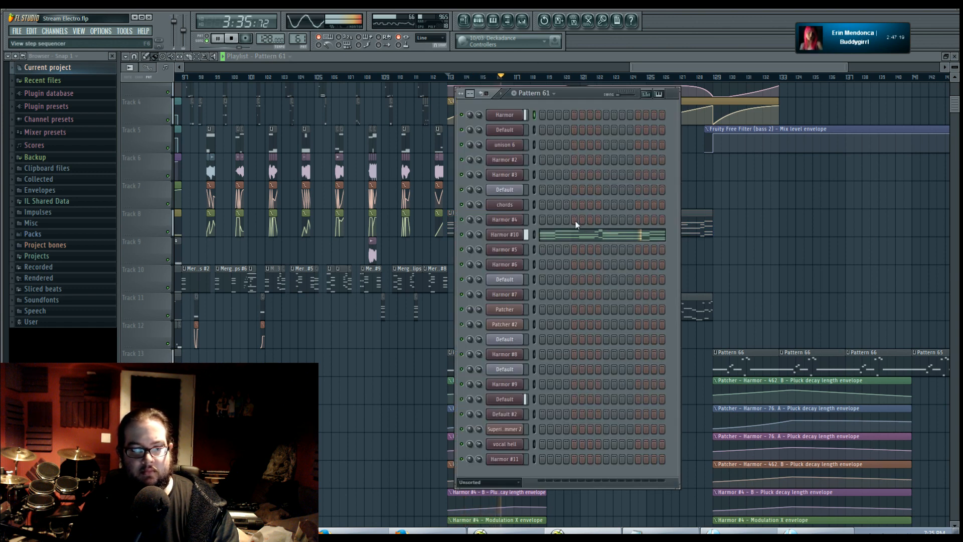
click(507, 235)
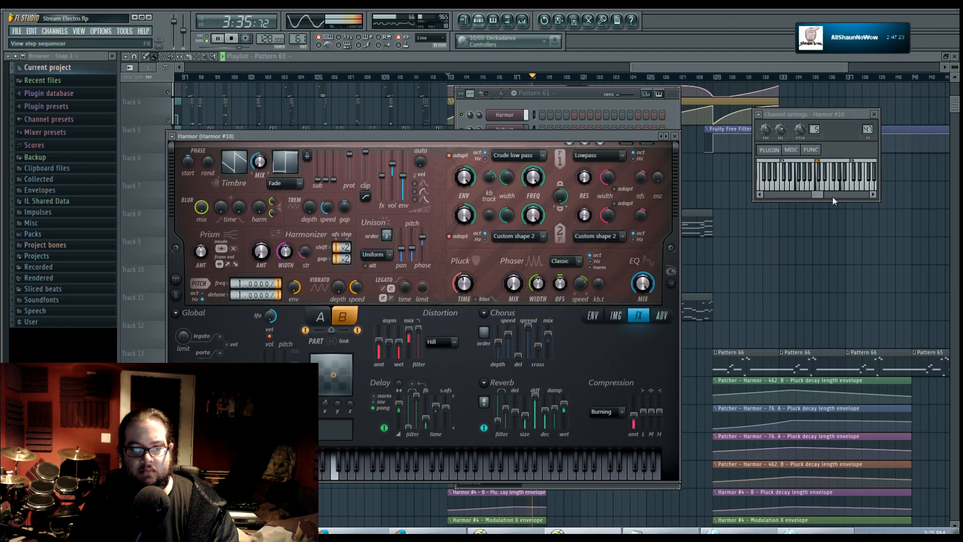
click(812, 149)
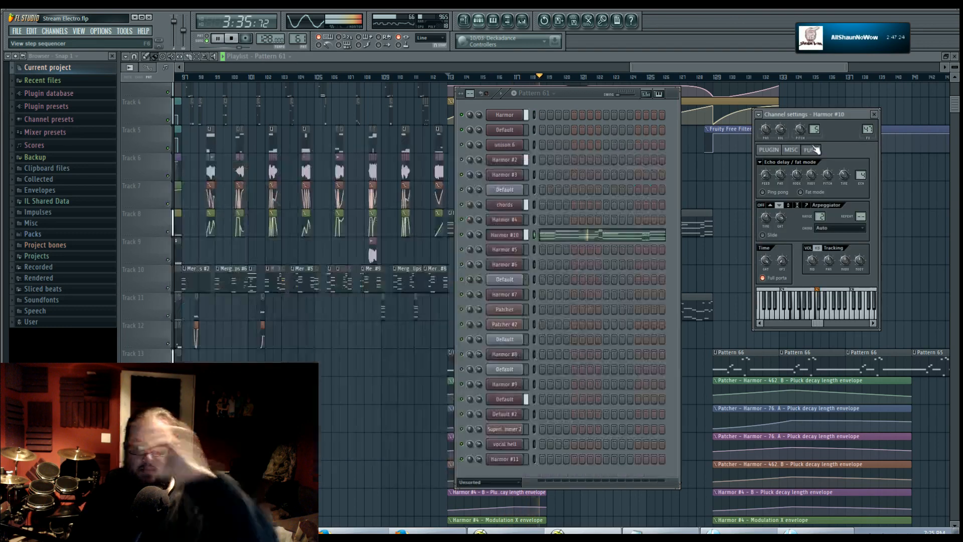
Step: Link the Harmor #10 arpeggiator time to the Harmor #4 - Arpeggio time automation clip as internal controller
right_click(767, 218)
click(813, 302)
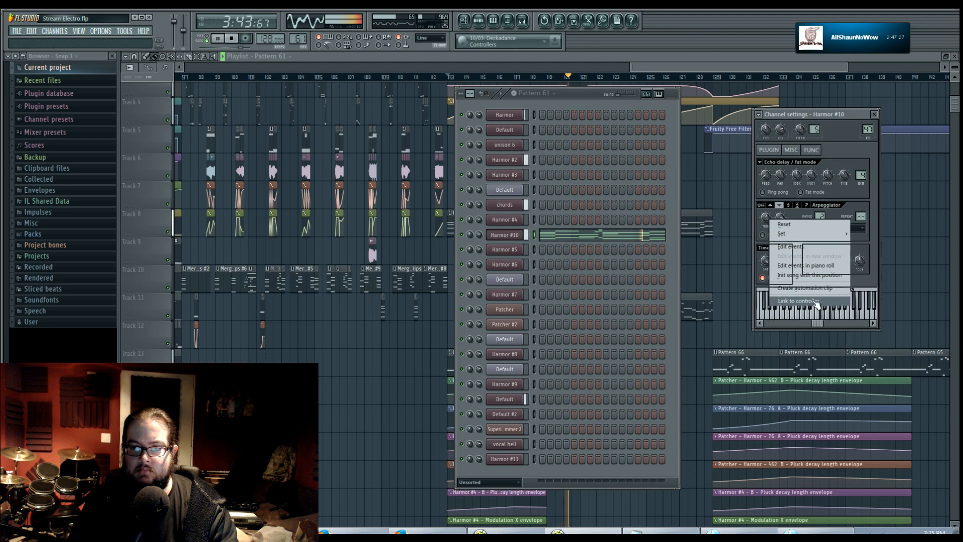
click(510, 266)
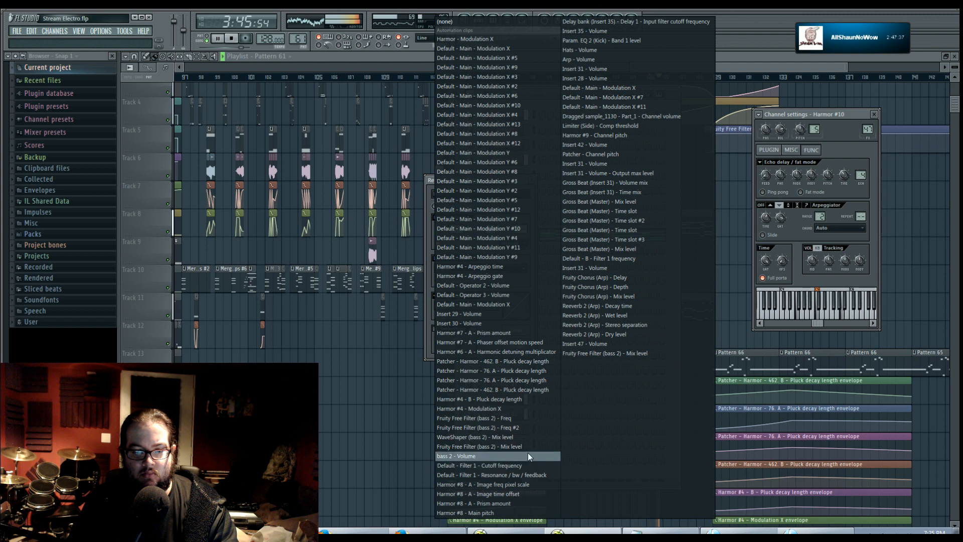
click(516, 267)
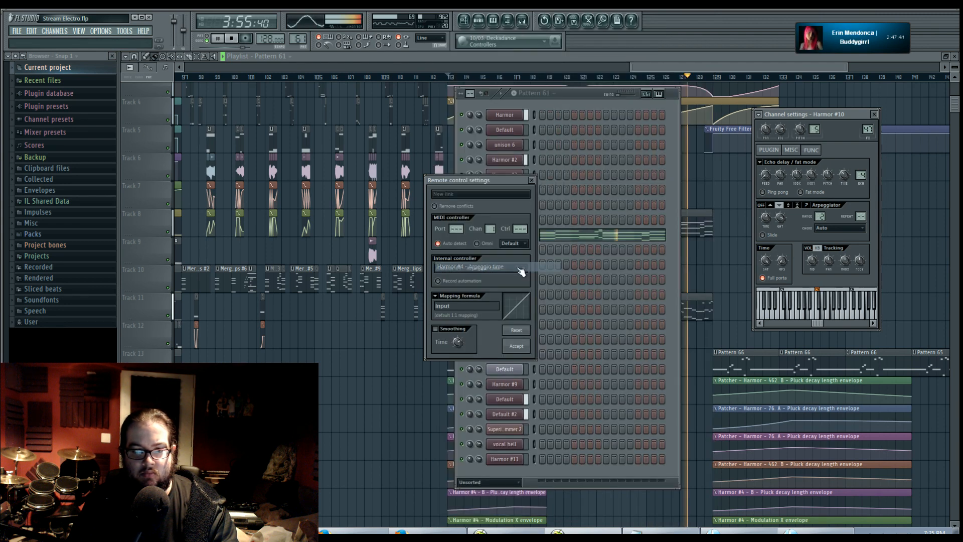
click(517, 346)
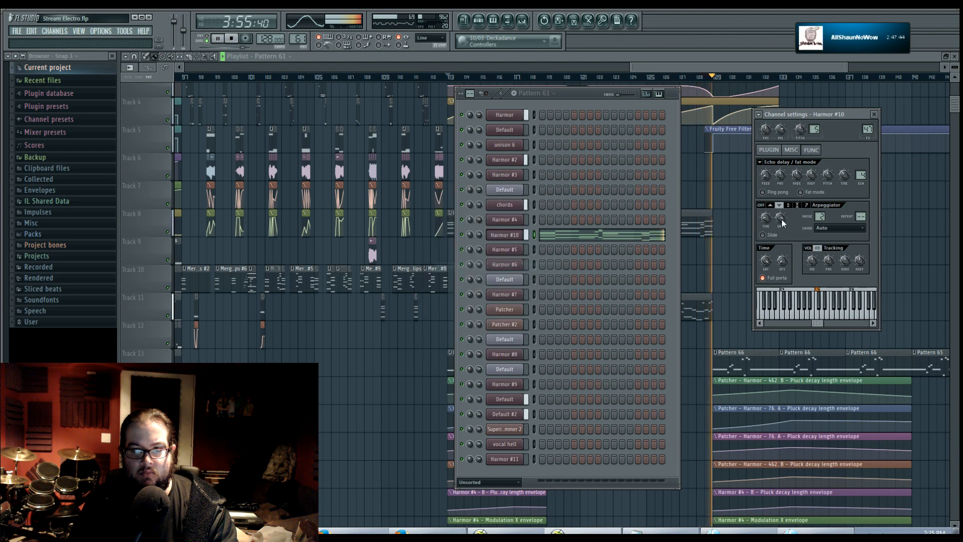
Step: Add a Pattern 61 clip on Track 8 at bar 129, directly following the existing Pattern 61 clips
click(709, 216)
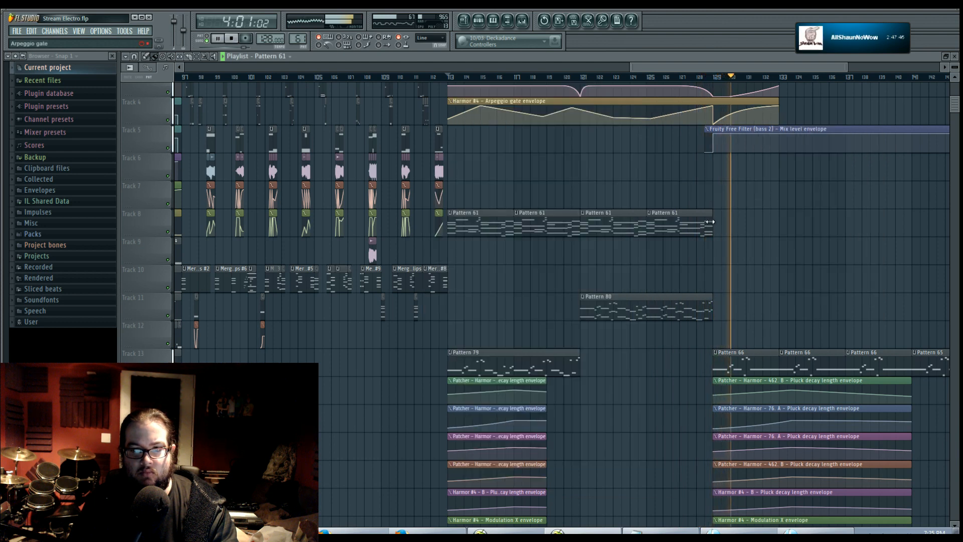
click(716, 221)
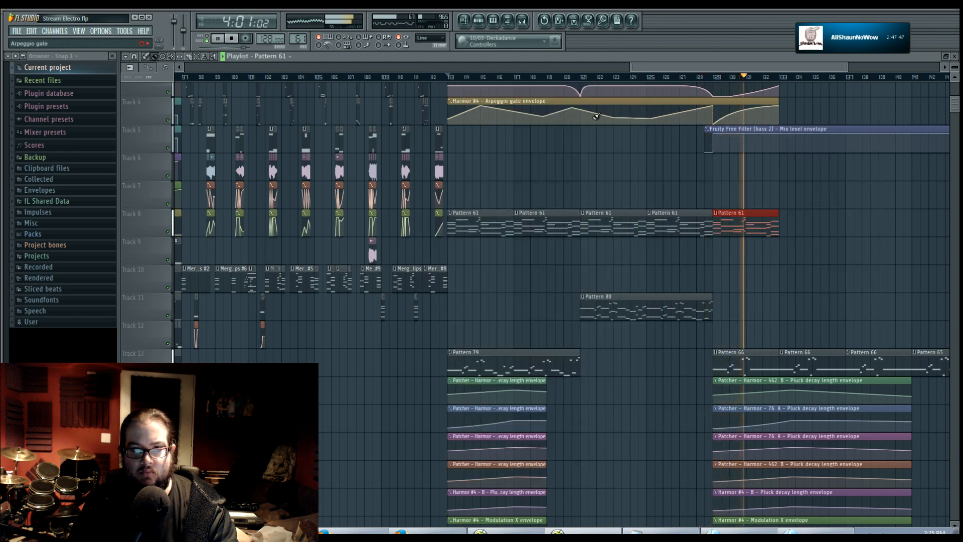
Step: Link the Harmor #10 arpeggiator gate to the Harmor #4 - Arpeggio gate automation clip as internal controller
click(522, 22)
click(480, 22)
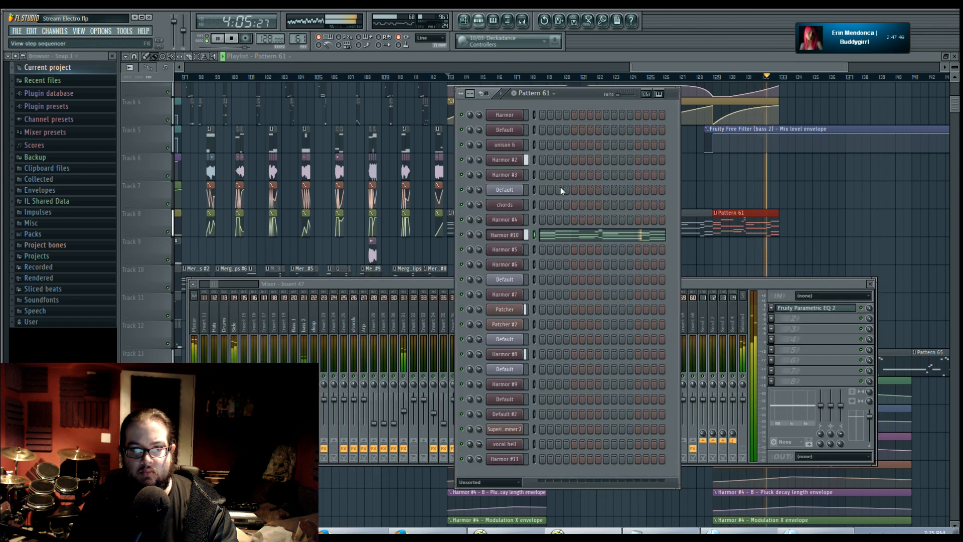
click(511, 236)
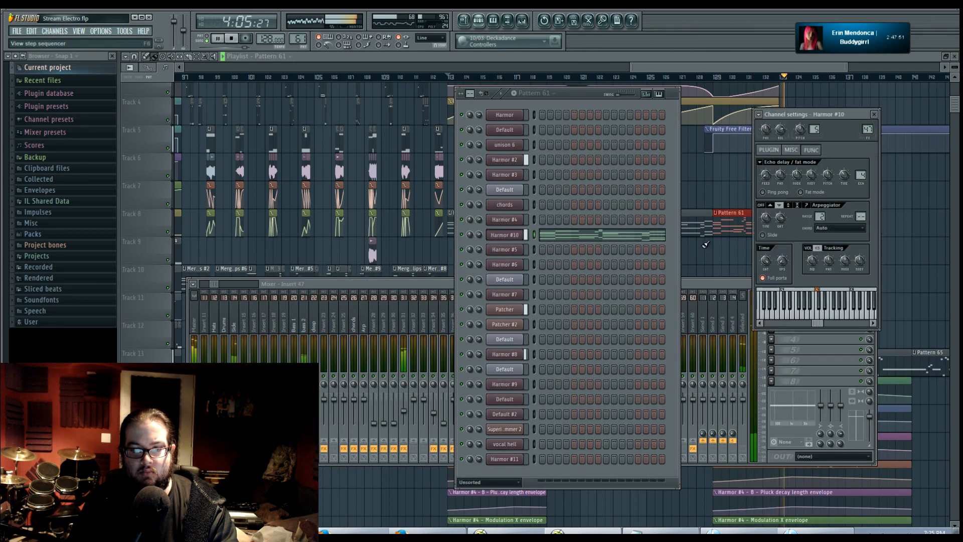
click(720, 285)
click(780, 237)
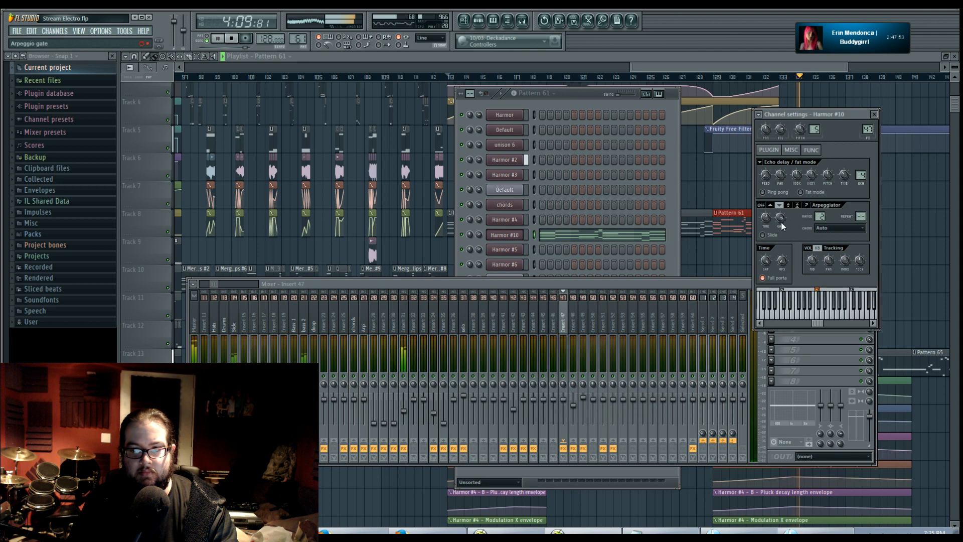
right_click(781, 220)
click(822, 296)
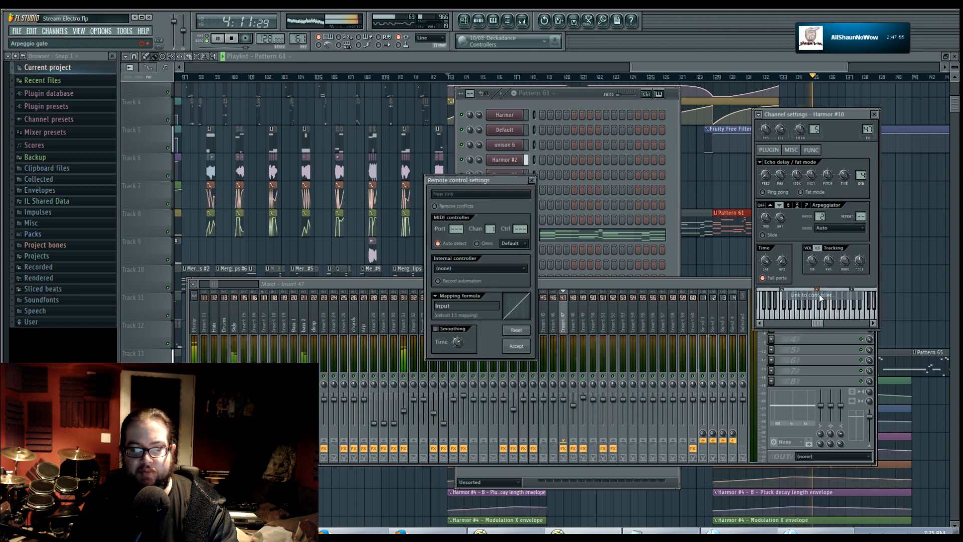
click(480, 268)
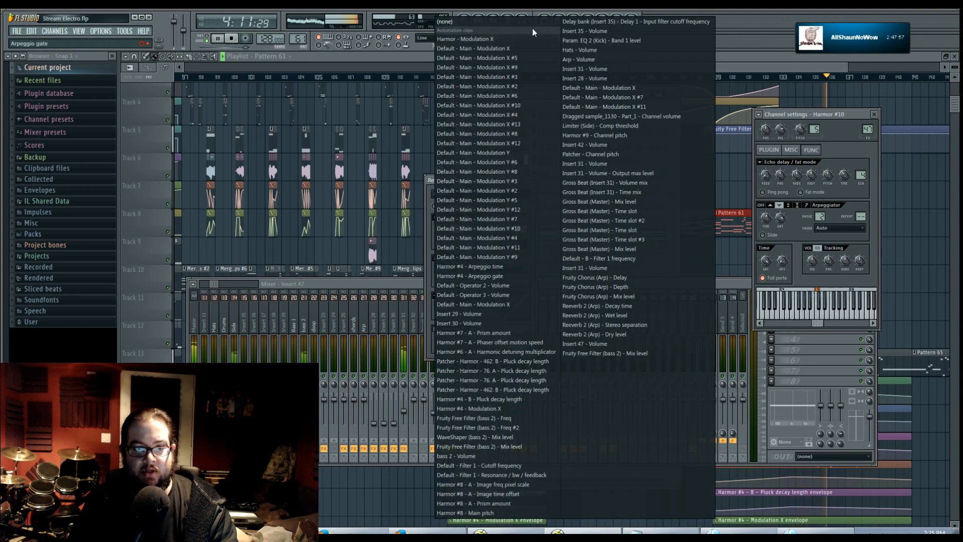
click(504, 277)
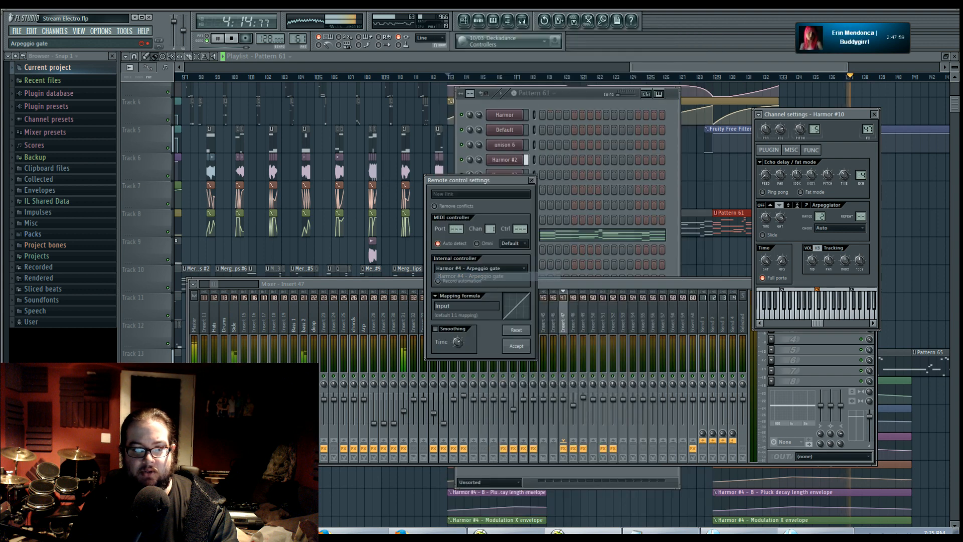
click(524, 351)
Step: Close the open windows and play the arrangement from bar 113
key(F12)
click(451, 76)
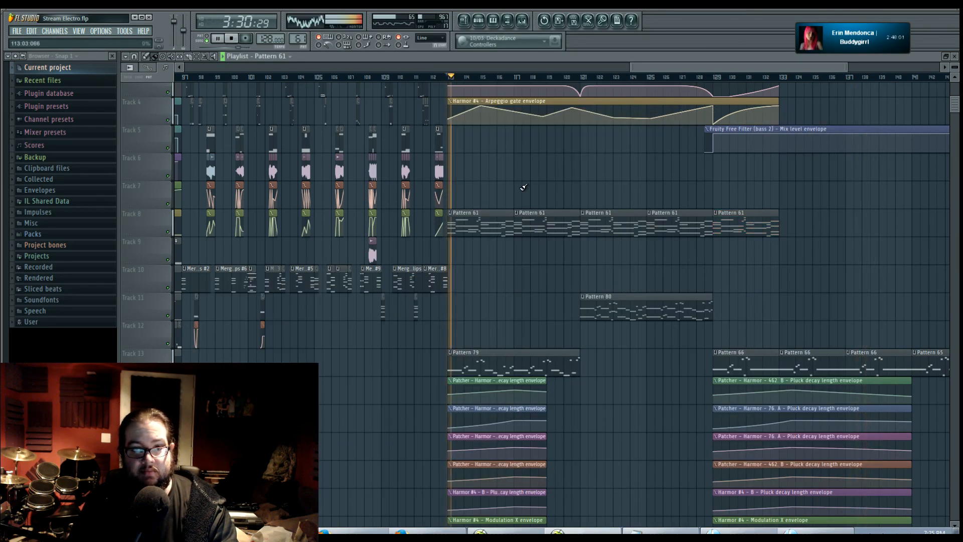
drag(568, 184, 520, 183)
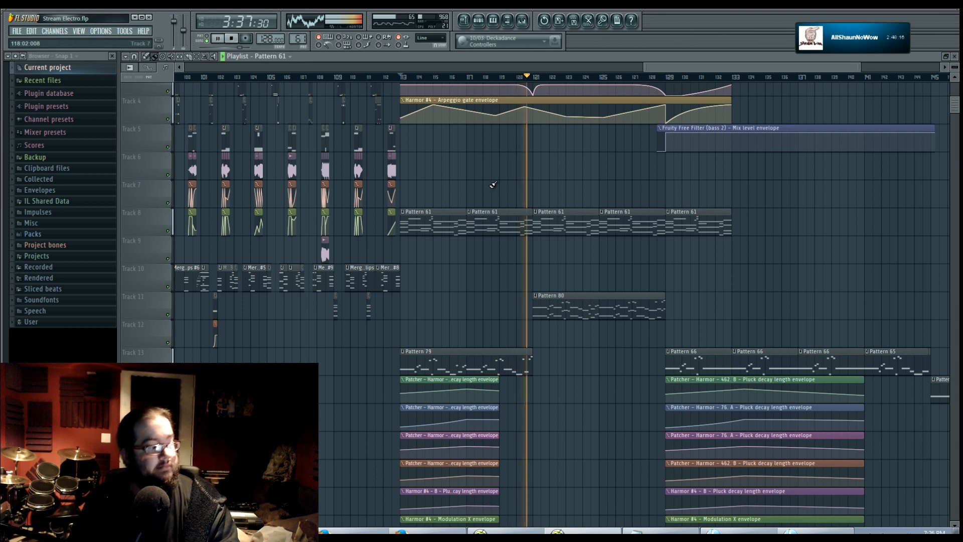
Step: Add three more Pattern 61 clips on Track 8 to fill bars 133 to 145
scroll(572, 186, up, 1)
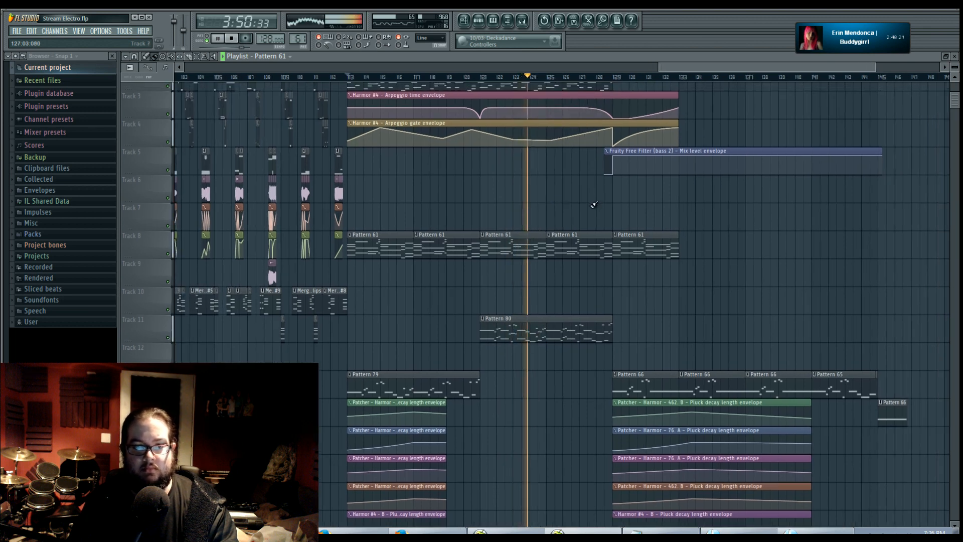
ctrl+scroll(591, 207, up, 3)
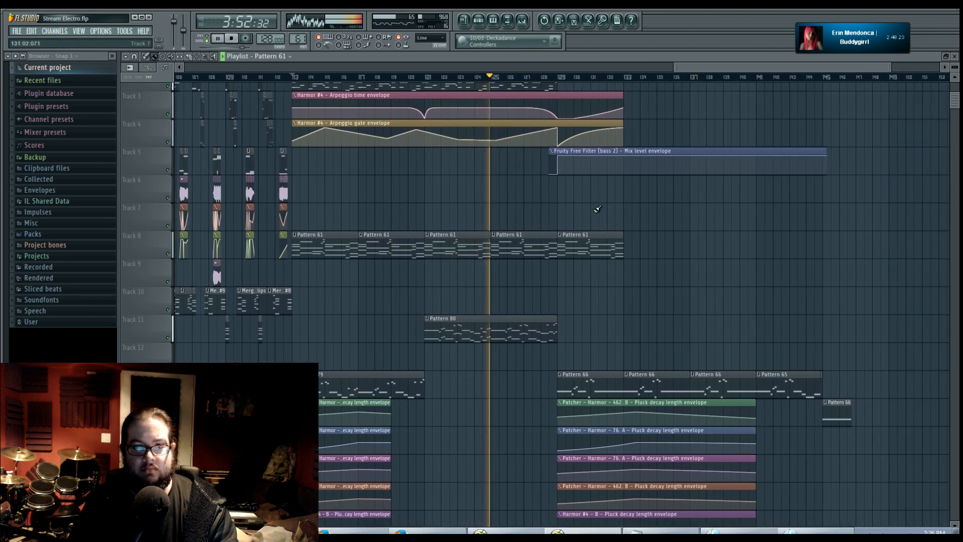
ctrl+scroll(602, 207, up, 3)
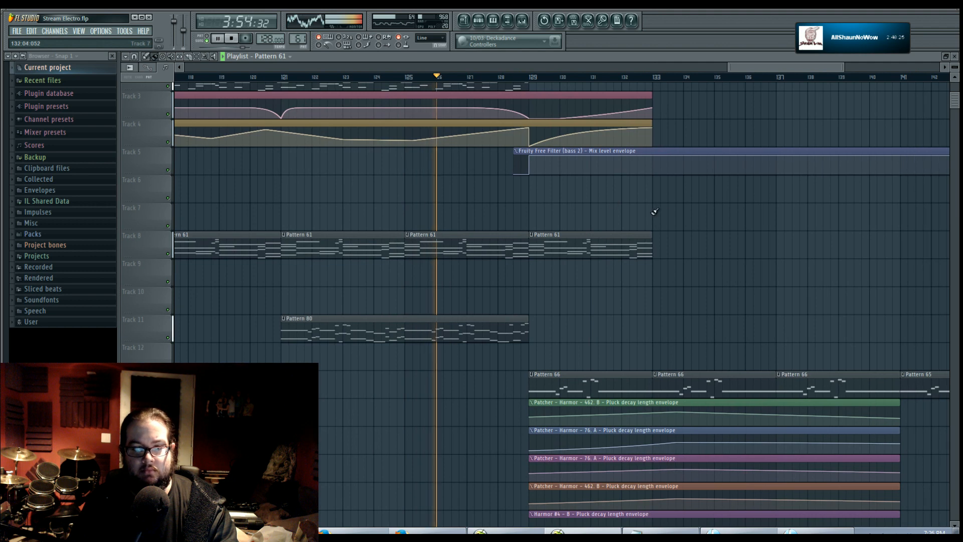
click(555, 239)
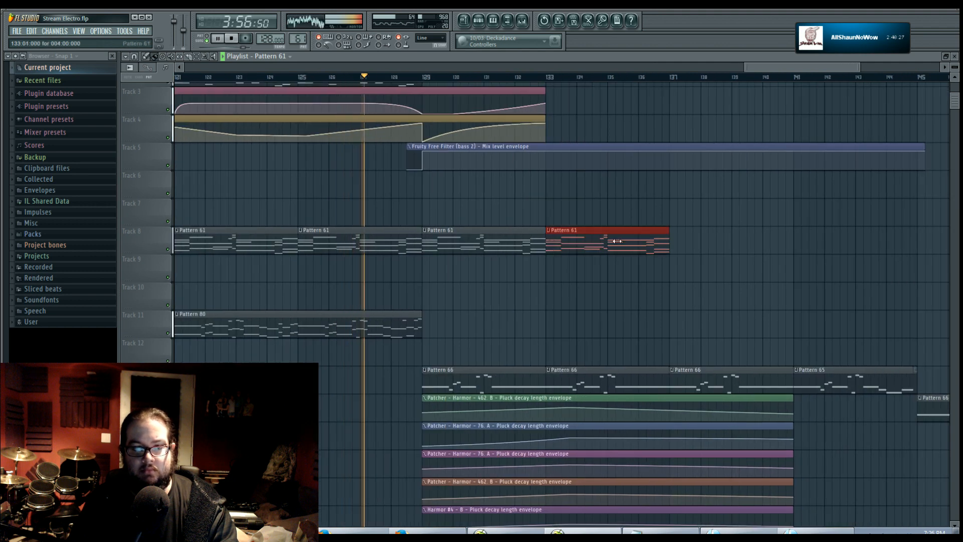
click(680, 237)
click(801, 239)
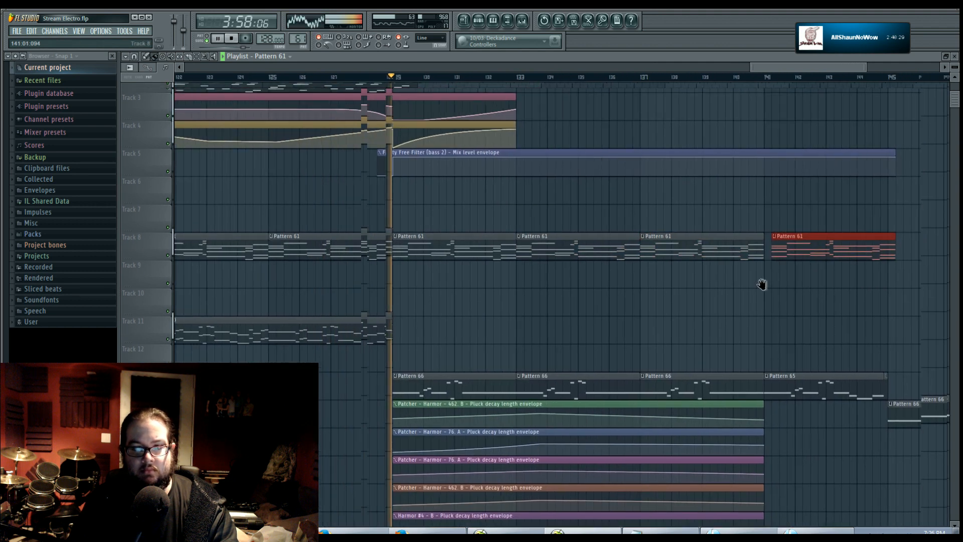
scroll(762, 251, right, 2)
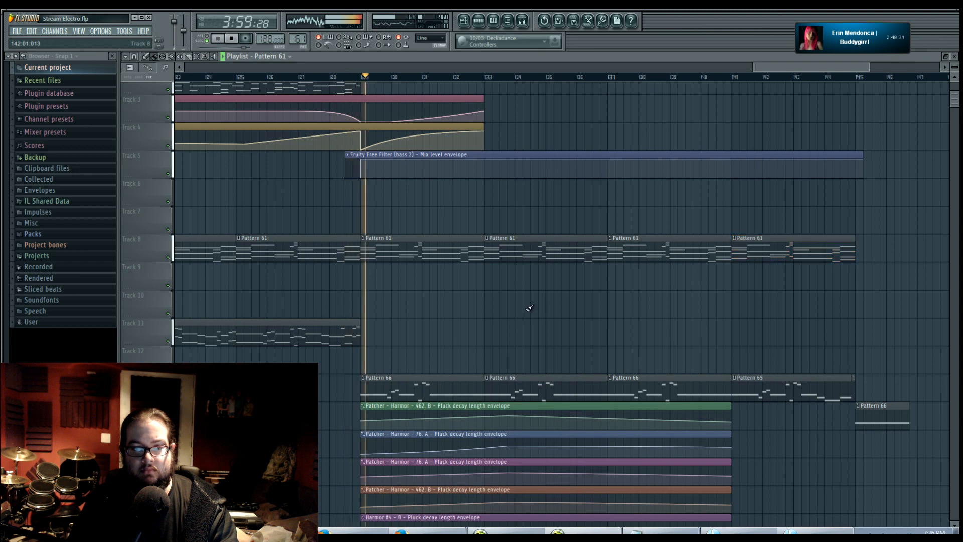
scroll(519, 288, left, 2)
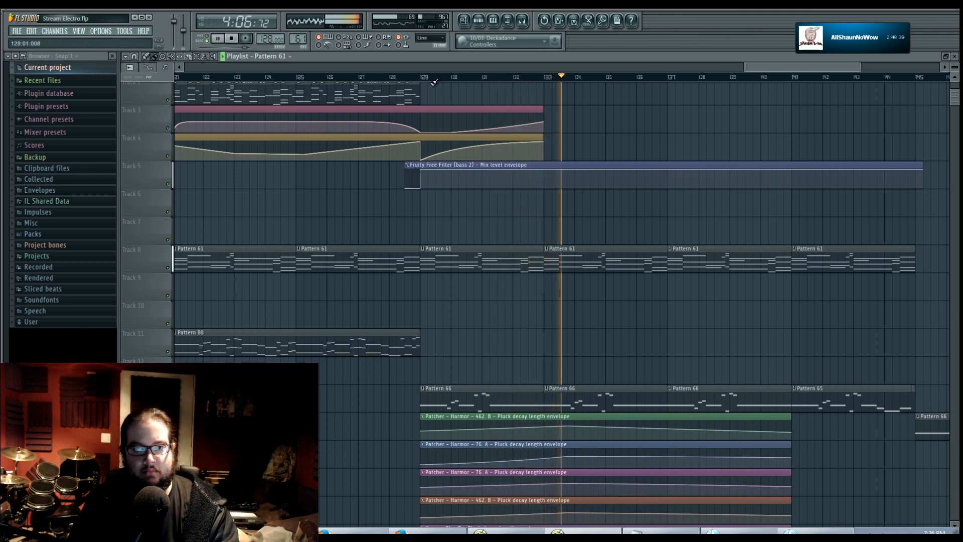
Step: Stop playback and select the time range from bar 125 to bar 133
key(space)
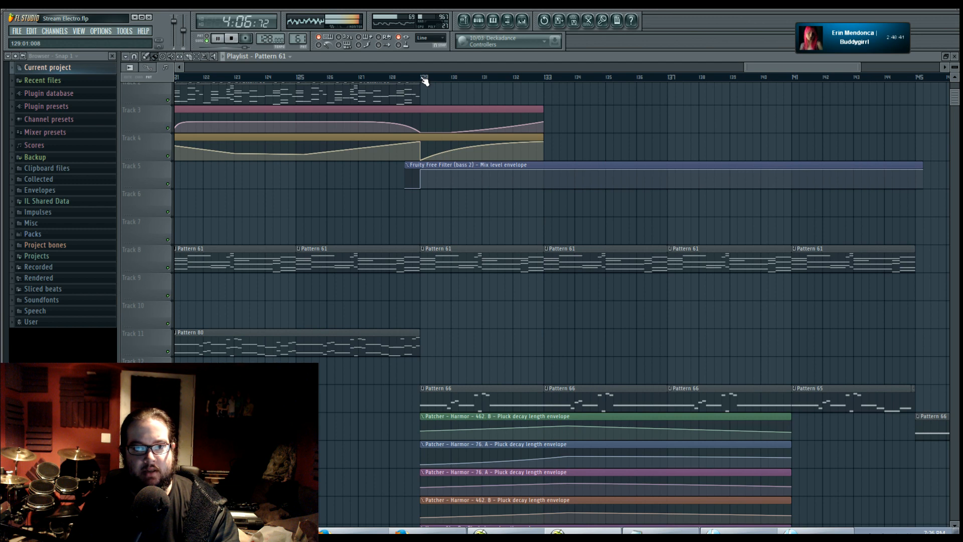
drag(299, 83, 544, 78)
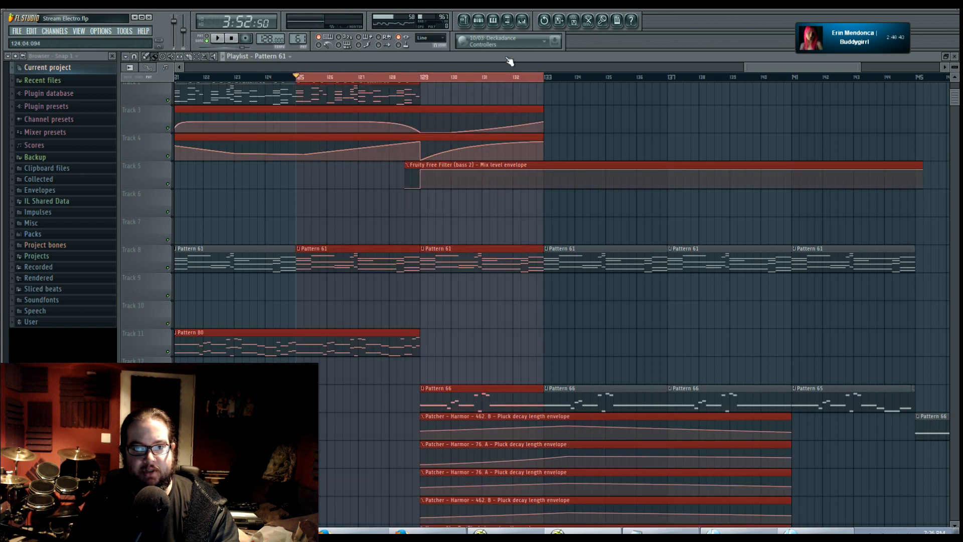
Step: Open the Harmor #10 channel and display its linked mixer track, Insert 47
key(F6)
click(507, 235)
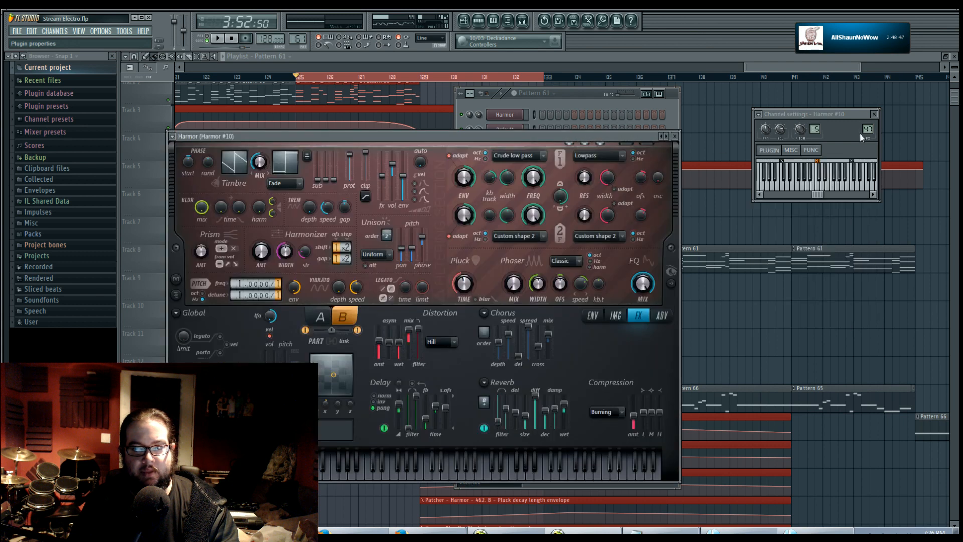
click(868, 129)
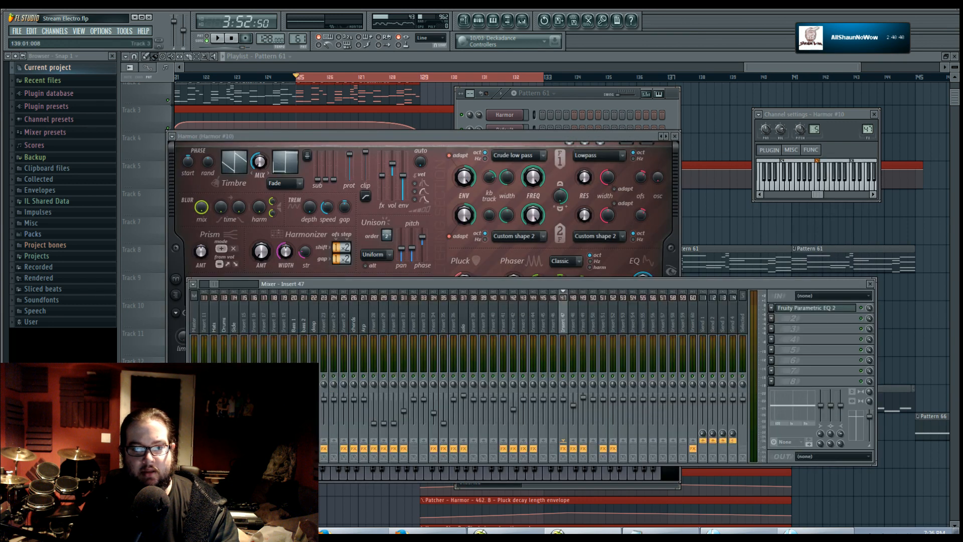
Step: Try a Fruity Free Filter in the second effect slot of Insert 47 with its frequency at 3215 Hz
click(775, 329)
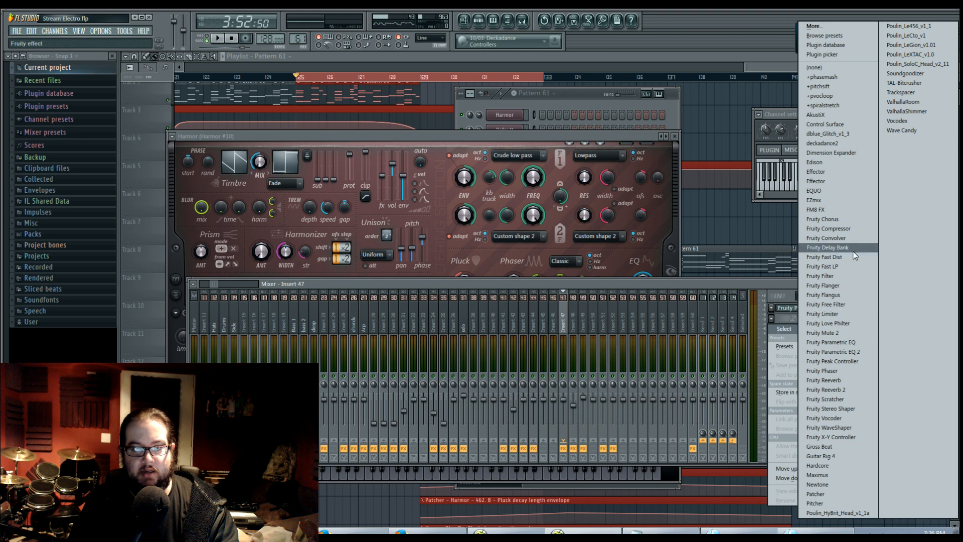
click(848, 304)
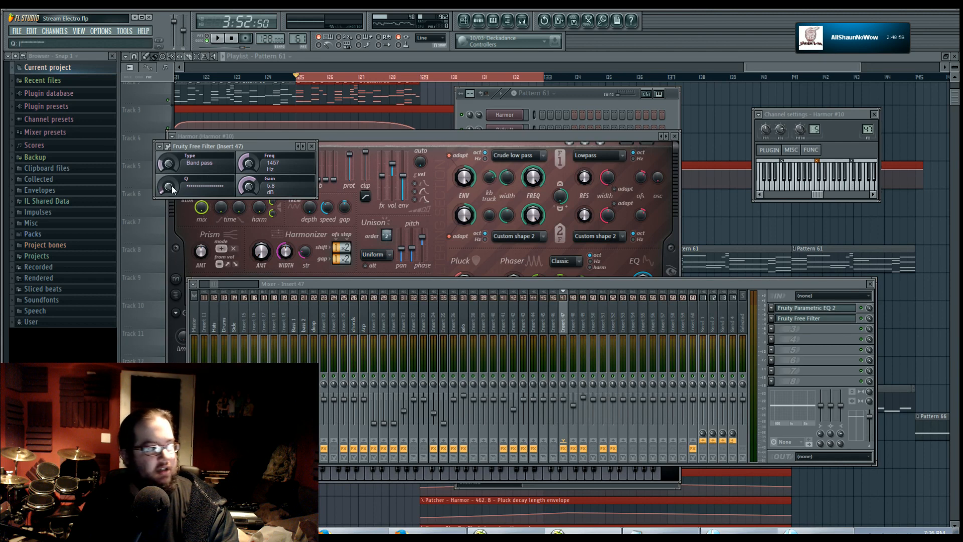
key(space)
mouse_move(248, 164)
mouse_down()
mouse_move(248, 189)
mouse_move(248, 161)
mouse_up()
key(space)
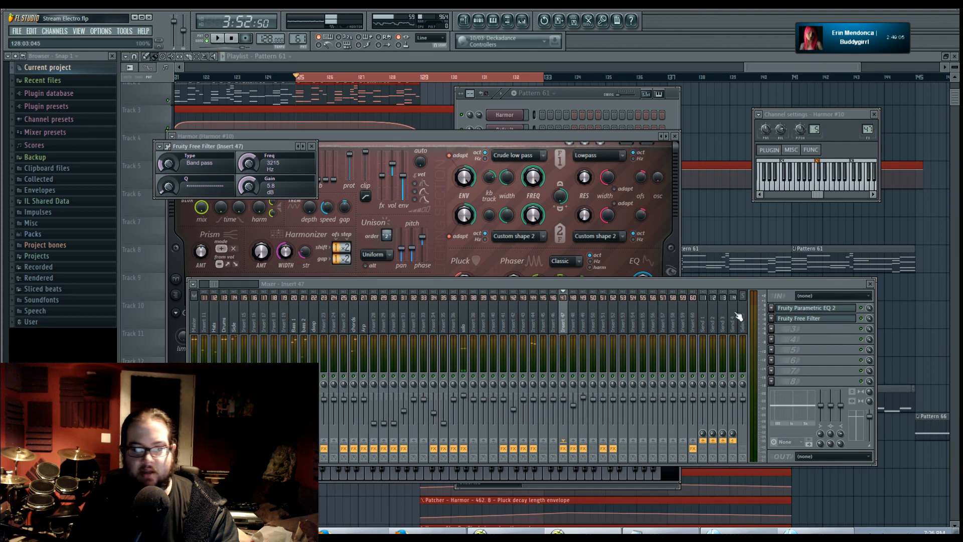
Step: Load Fruity Flangus into the second effect slot of Insert 47 in place of the Free Filter
click(775, 328)
mouse_move(776, 328)
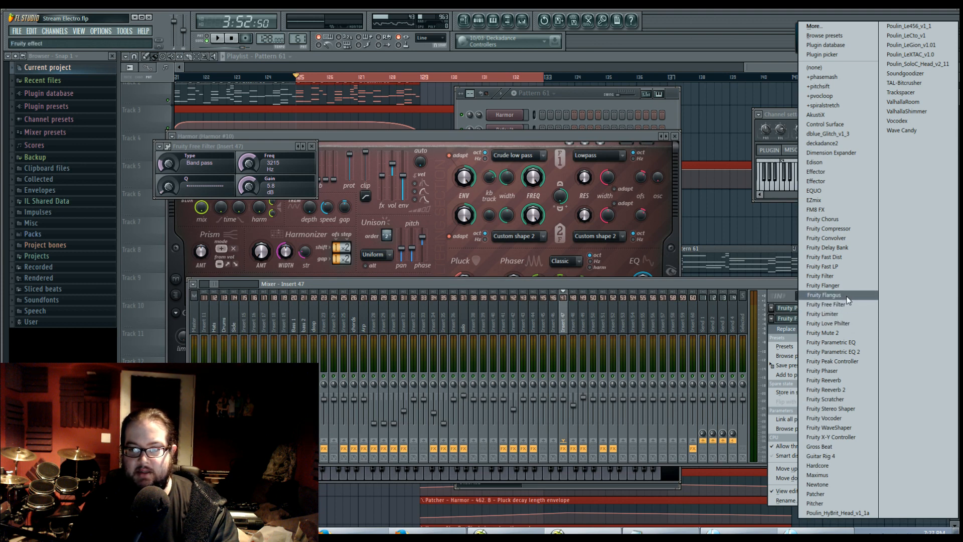
click(846, 298)
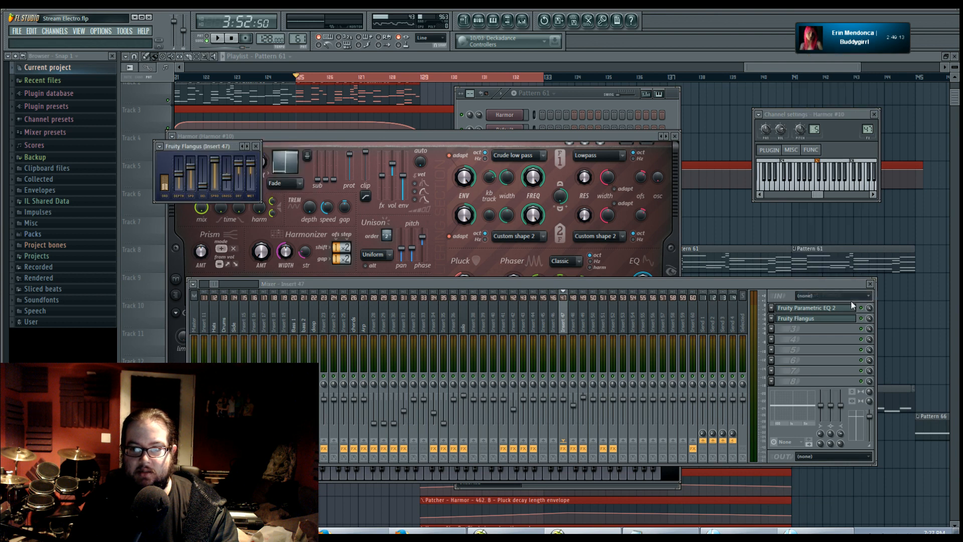
Step: Move the Flangus window clear and adjust the effect's depth, speed, delay and cross levels
drag(225, 147, 302, 172)
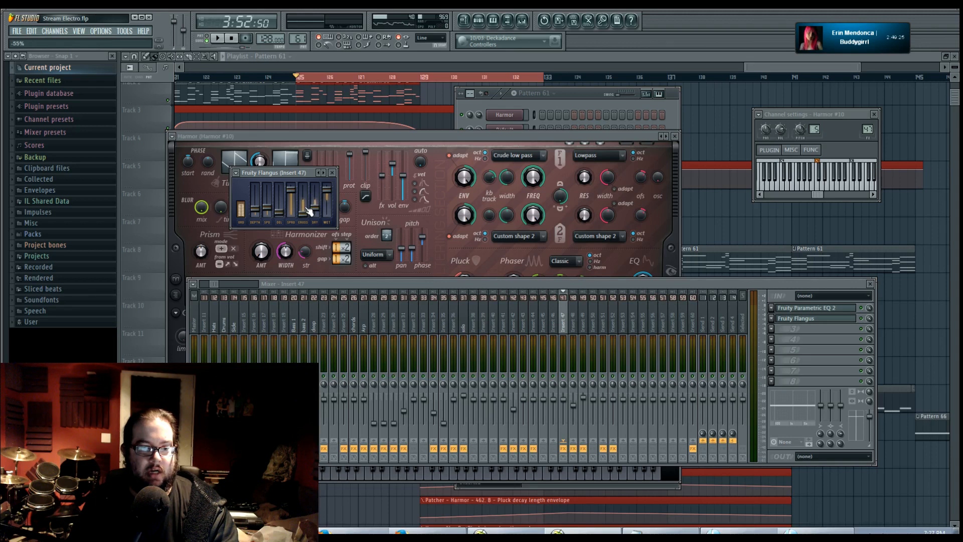
drag(294, 194, 290, 197)
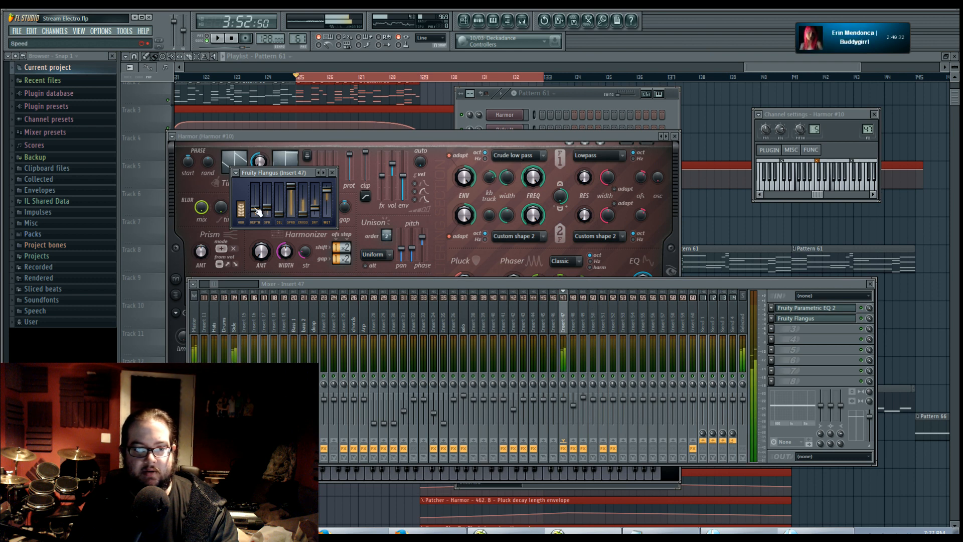
mouse_move(258, 211)
mouse_down()
mouse_move(258, 190)
mouse_move(256, 225)
mouse_up()
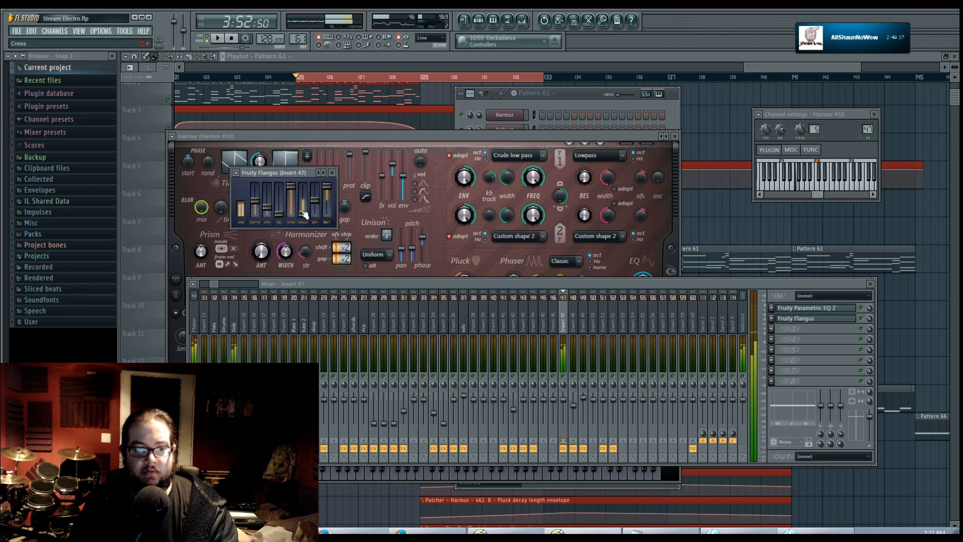
mouse_move(304, 215)
mouse_down()
mouse_move(303, 191)
mouse_move(298, 218)
mouse_move(291, 186)
mouse_move(291, 207)
mouse_move(299, 200)
mouse_up()
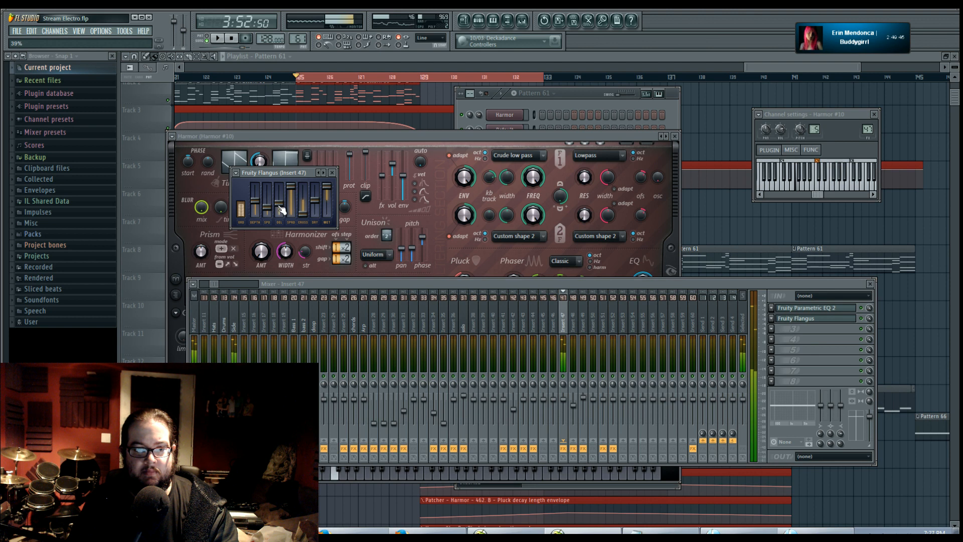
drag(281, 208, 279, 218)
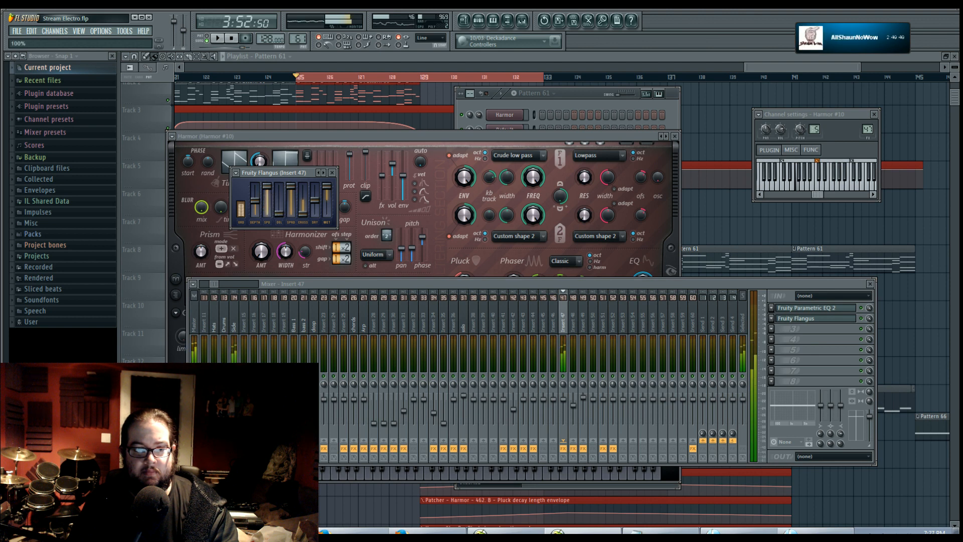
click(255, 204)
drag(254, 193, 262, 216)
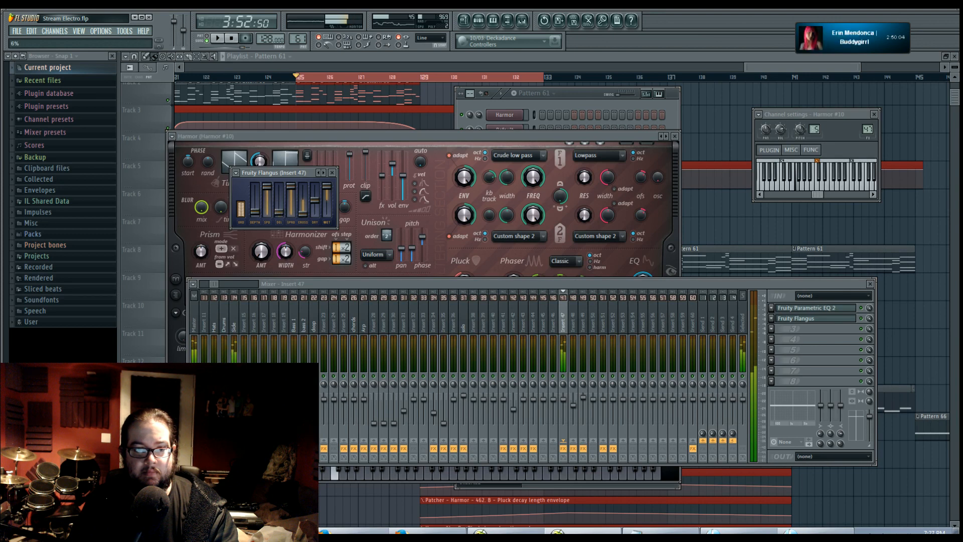
Step: Fine-tune the Flangus spread and cross levels, moving the Harmor window below the effect's controls
drag(292, 189, 293, 217)
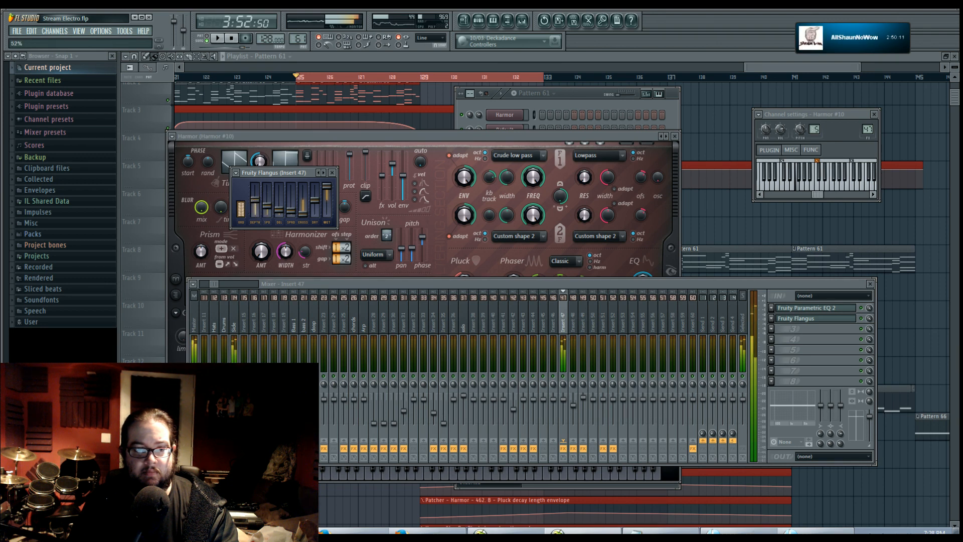
drag(293, 213, 294, 203)
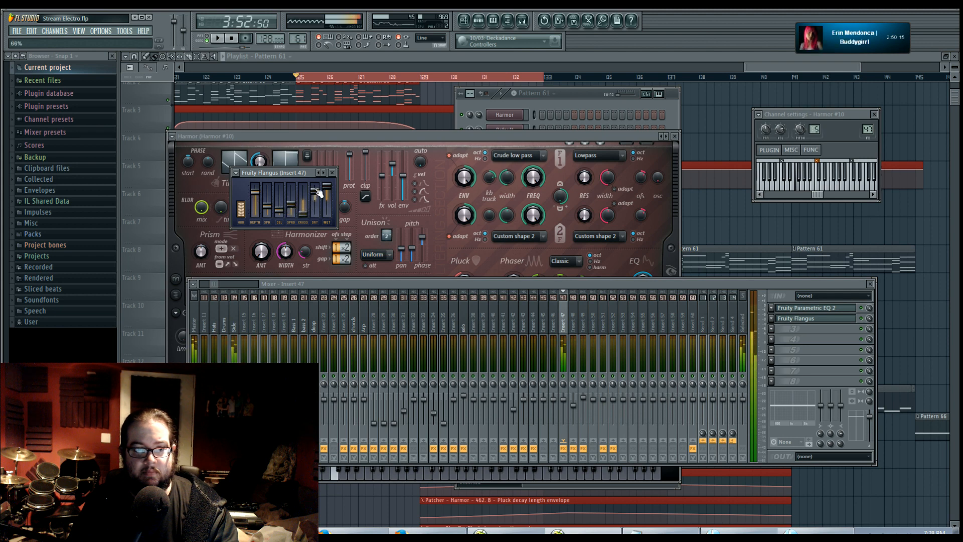
drag(304, 213, 304, 200)
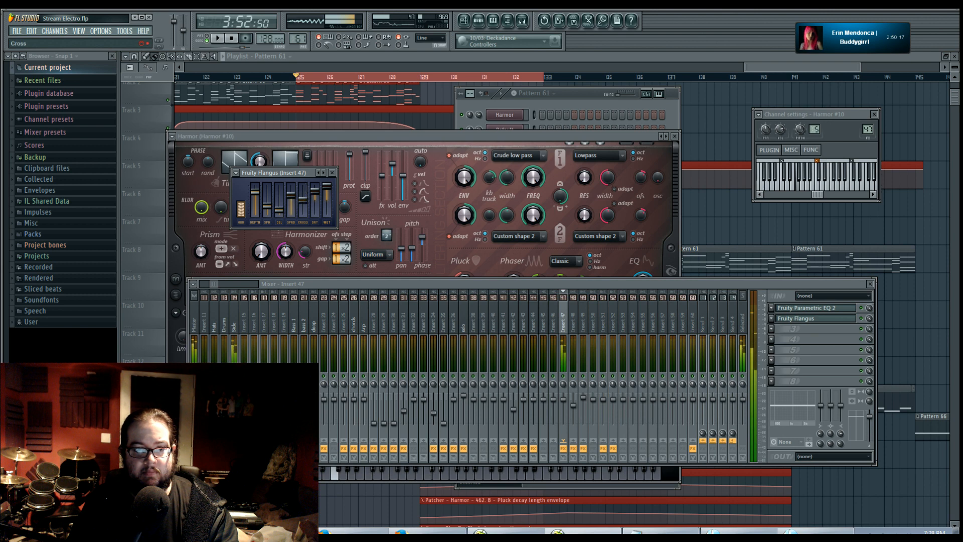
click(435, 136)
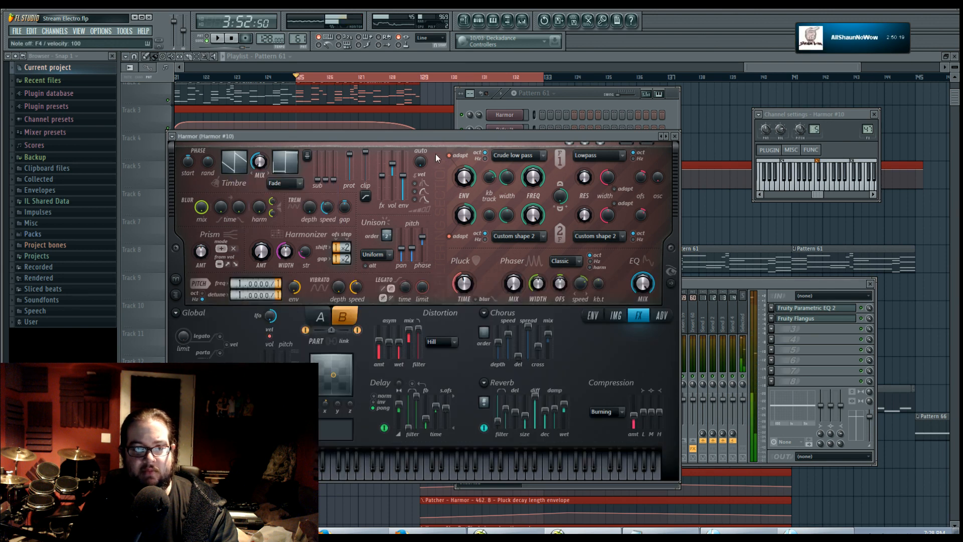
drag(435, 136, 441, 225)
click(295, 216)
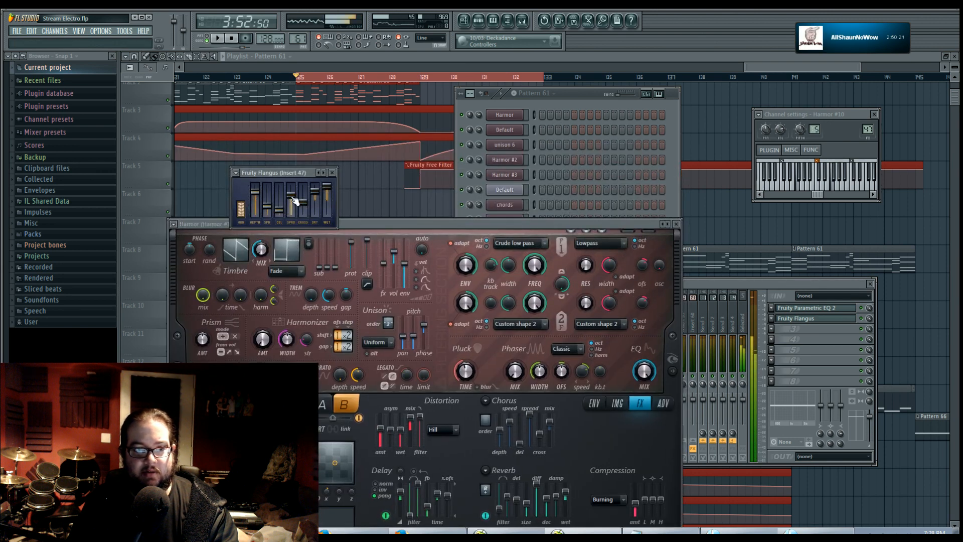
drag(290, 205, 282, 210)
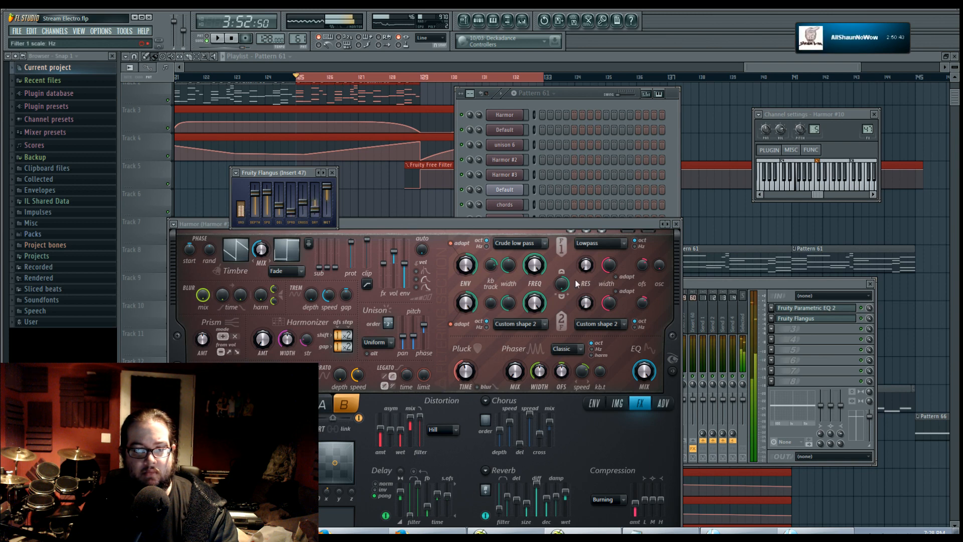
Step: Create an automation clip for the mix level of Fruity Flangus on Insert 47
click(794, 333)
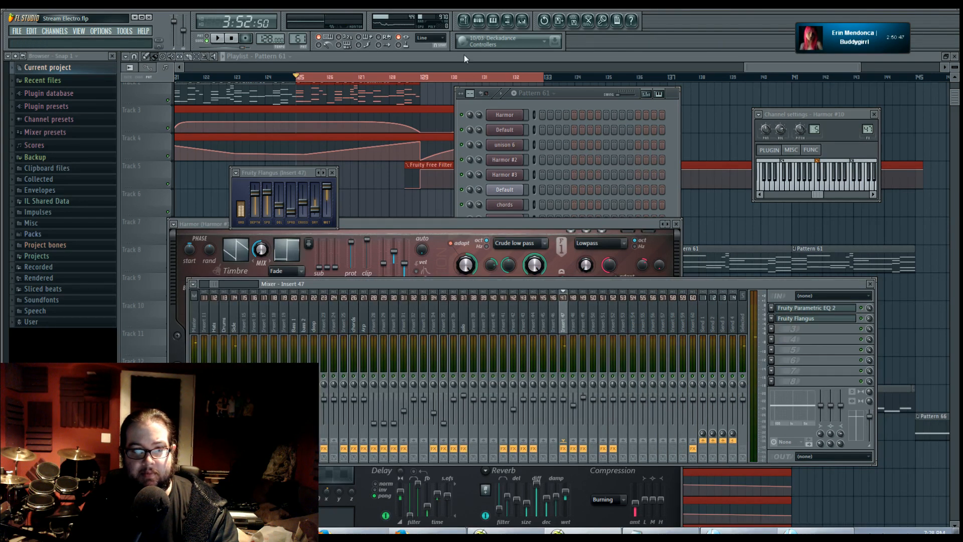
right_click(869, 317)
click(915, 381)
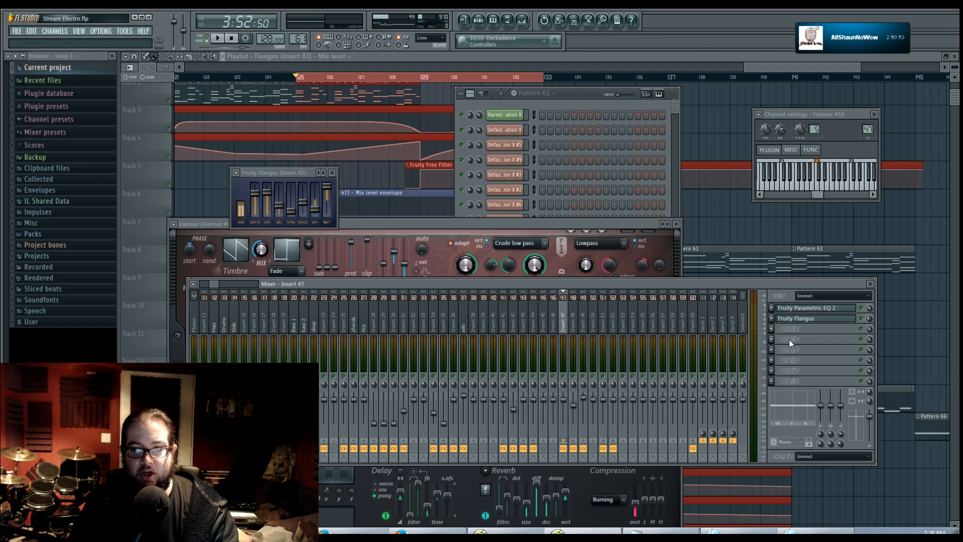
Step: Load Fruity Free Filter into the third effect slot with its frequency at 10 Hz and create an automation clip for its mix level
click(771, 328)
mouse_move(783, 339)
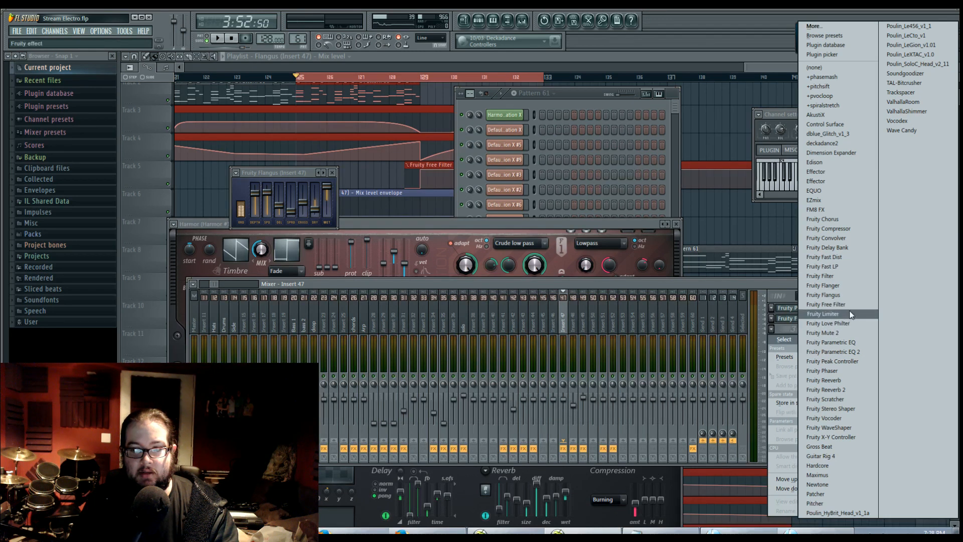
click(851, 307)
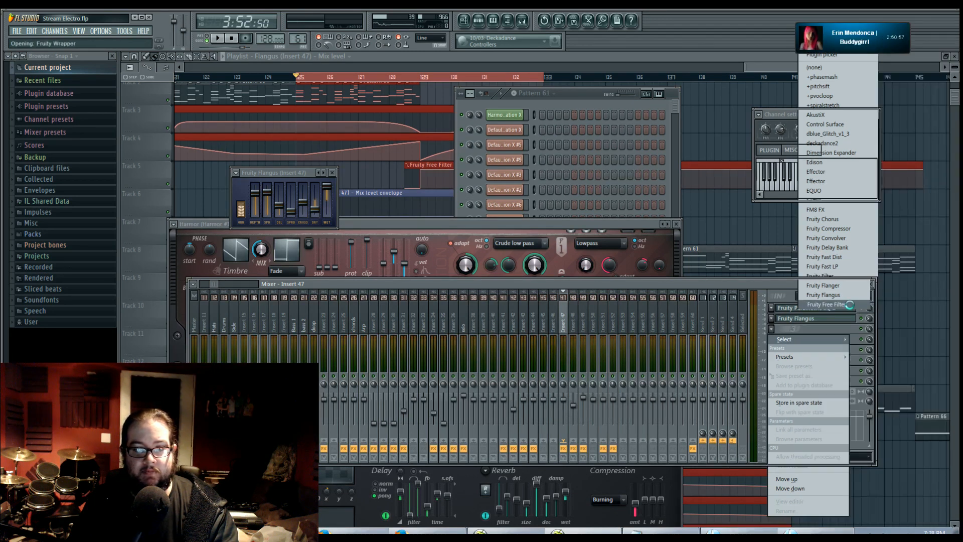
drag(199, 186, 199, 177)
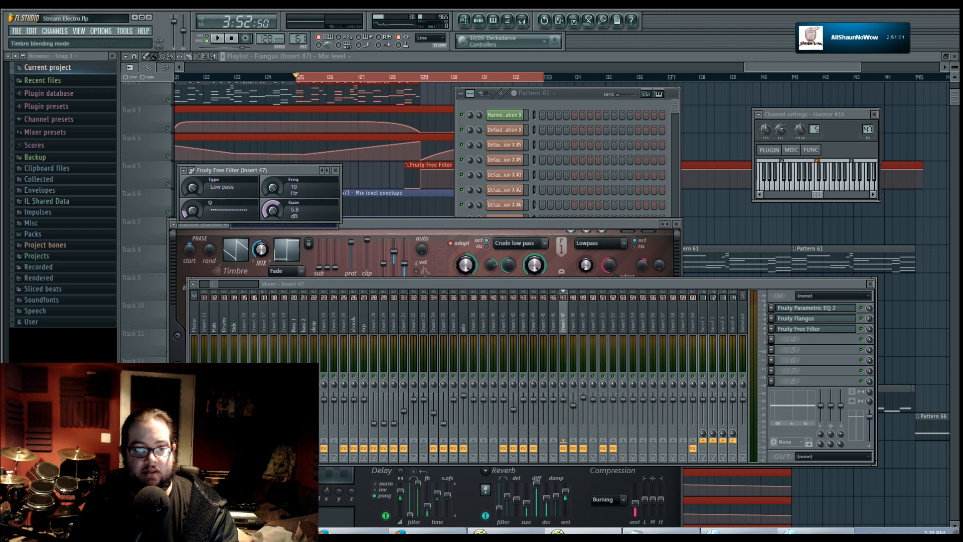
right_click(868, 329)
click(902, 389)
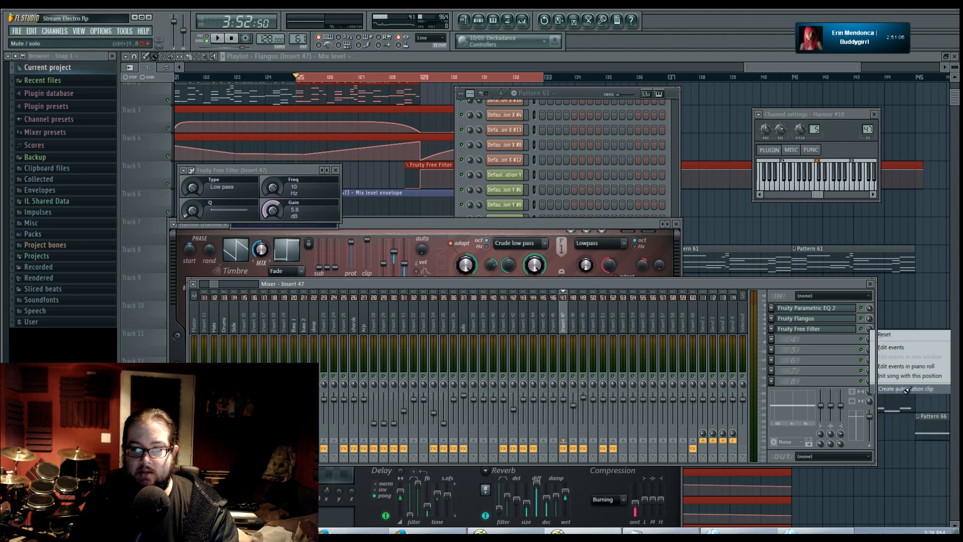
Step: Load a second Fruity Free Filter into the fourth effect slot at 16000 Hz and create an automation clip for its mix level
click(773, 340)
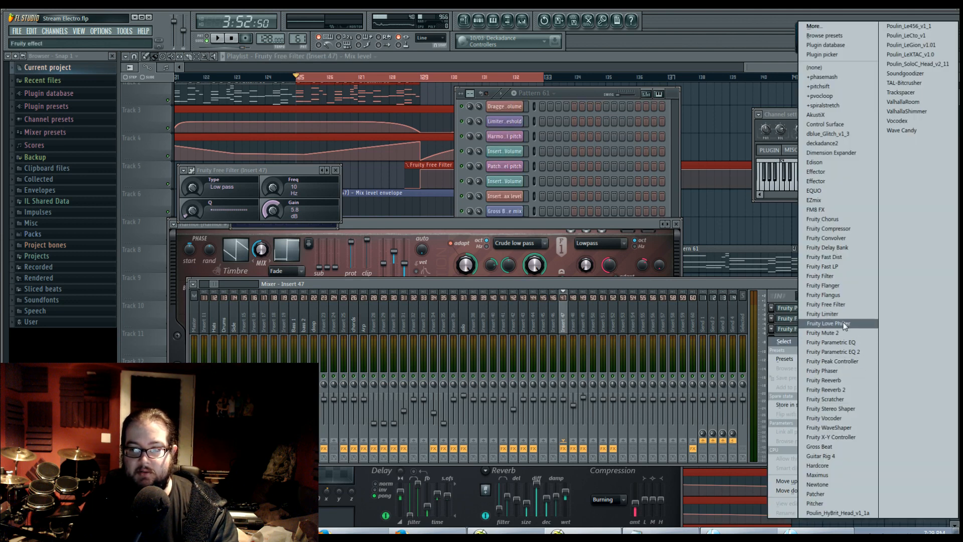
click(852, 304)
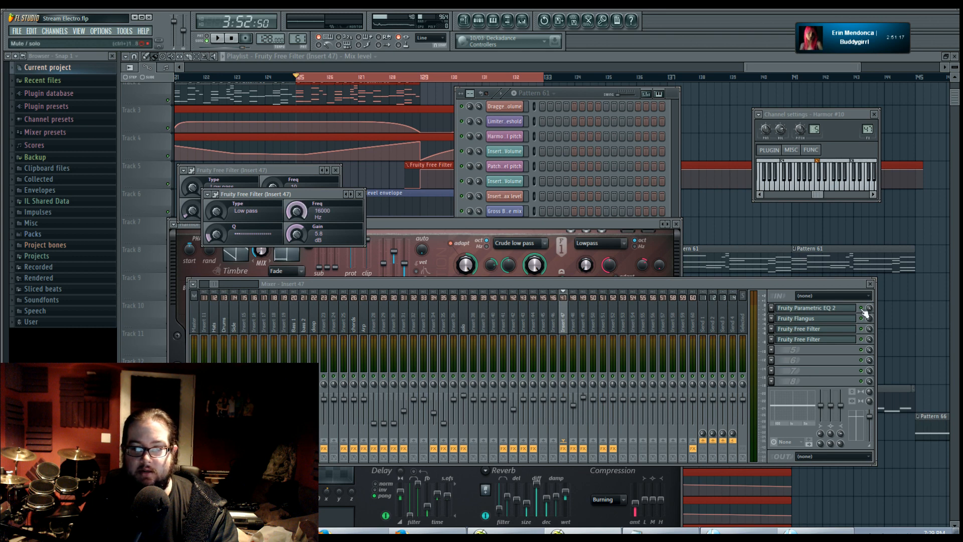
right_click(869, 340)
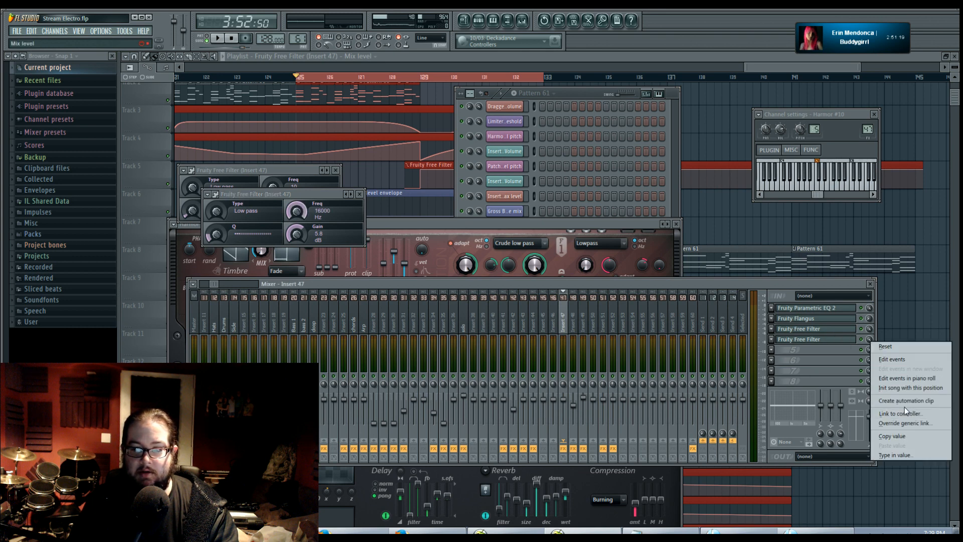
click(905, 401)
Step: Lower the start of the Track 9 Free Filter mix envelope to zero so it ramps up from bar 125 to bar 133
right_click(709, 215)
right_click(711, 215)
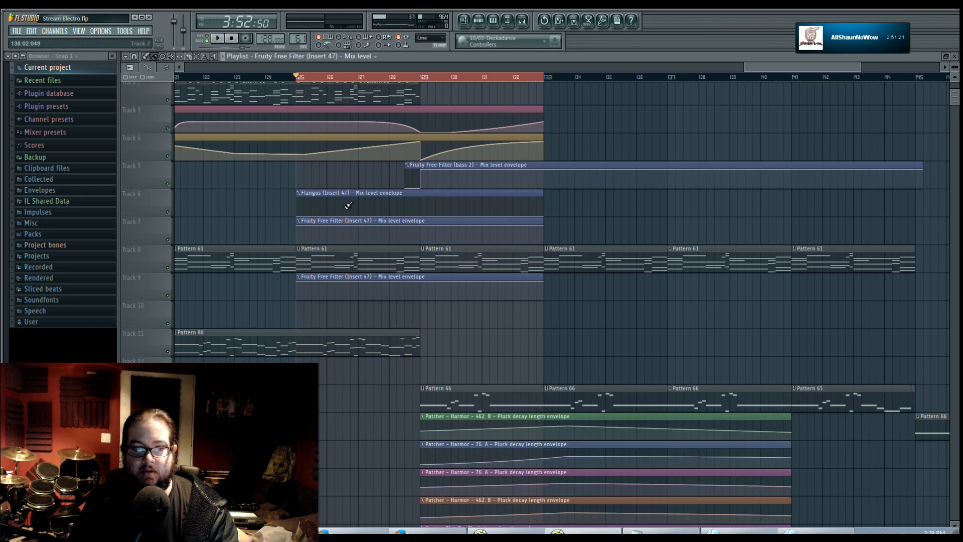
drag(299, 285, 298, 299)
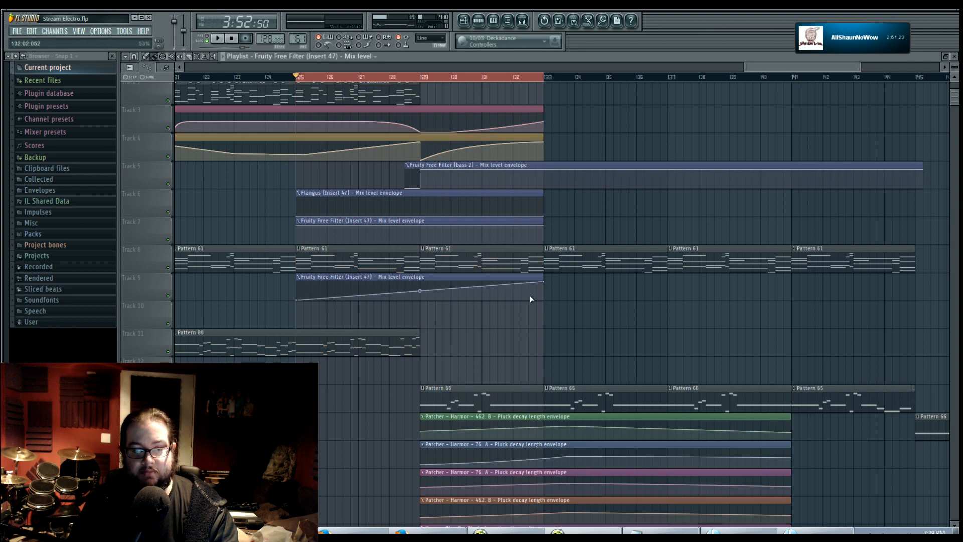
Step: Create automation clips for the frequency of both Free Filters on Insert 47
click(522, 20)
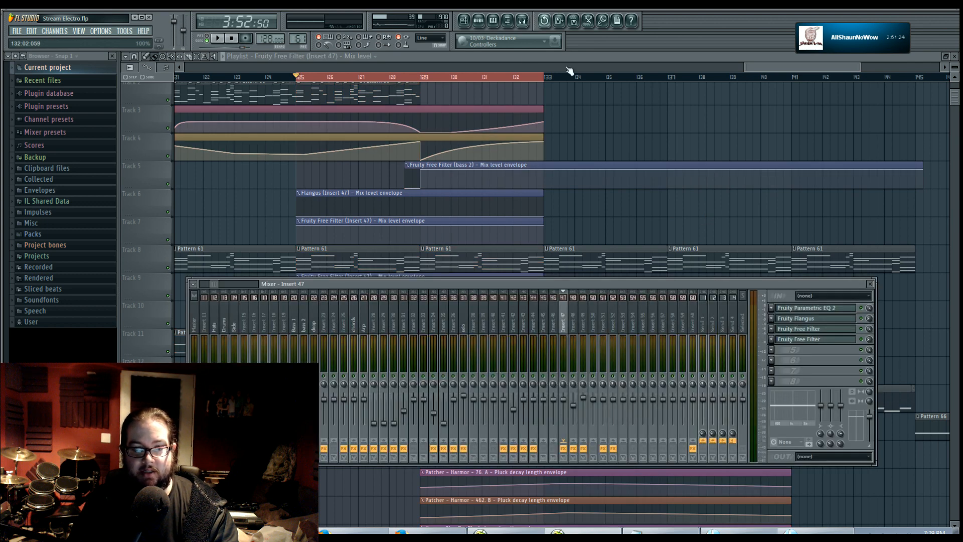
click(822, 330)
right_click(276, 186)
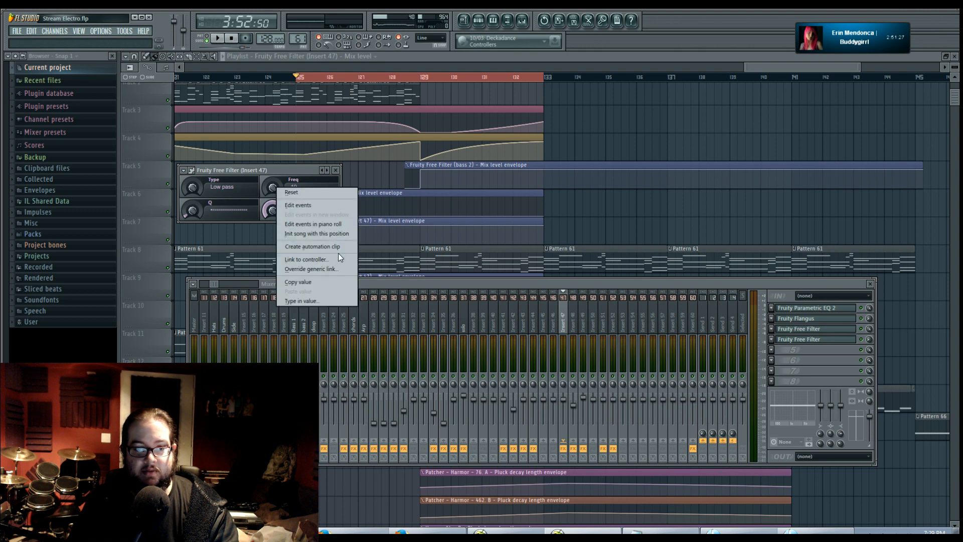
click(803, 341)
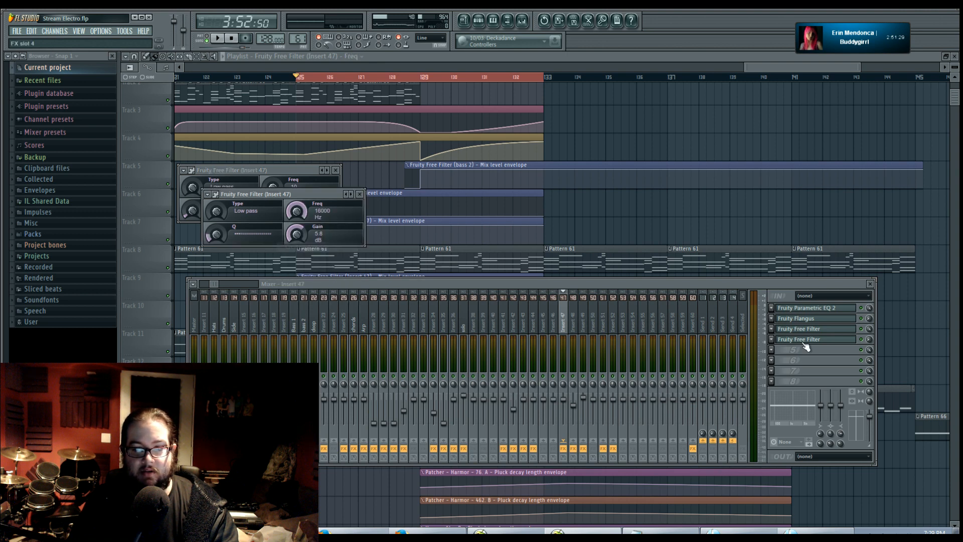
right_click(304, 214)
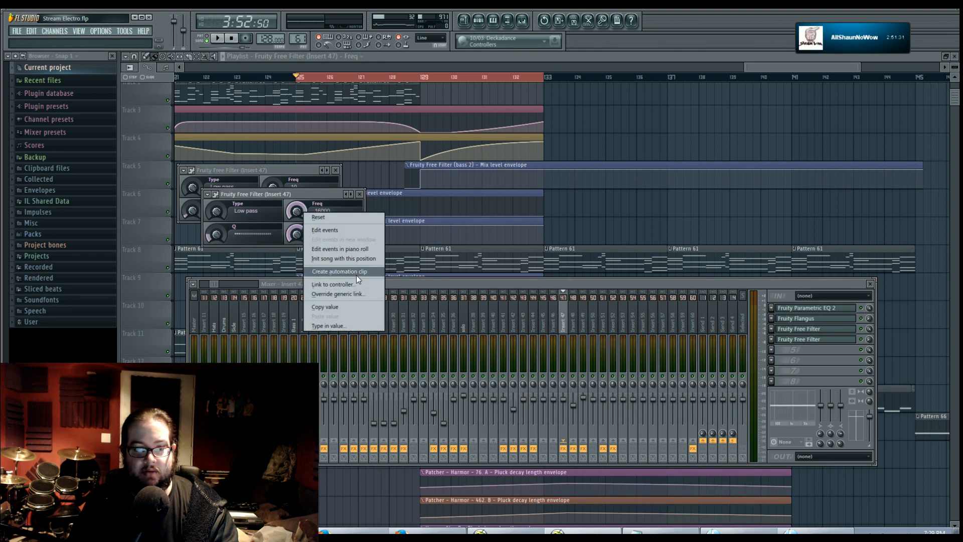
click(356, 274)
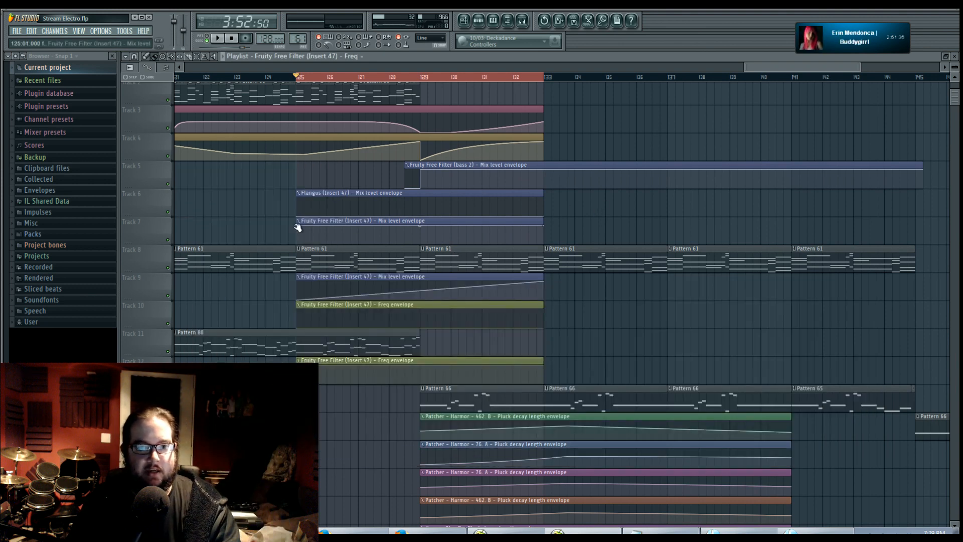
Step: Shape the Track 7 Free Filter mix envelope to start at zero and curve steeply up to full level at bar 129
drag(299, 226, 295, 256)
right_click(421, 243)
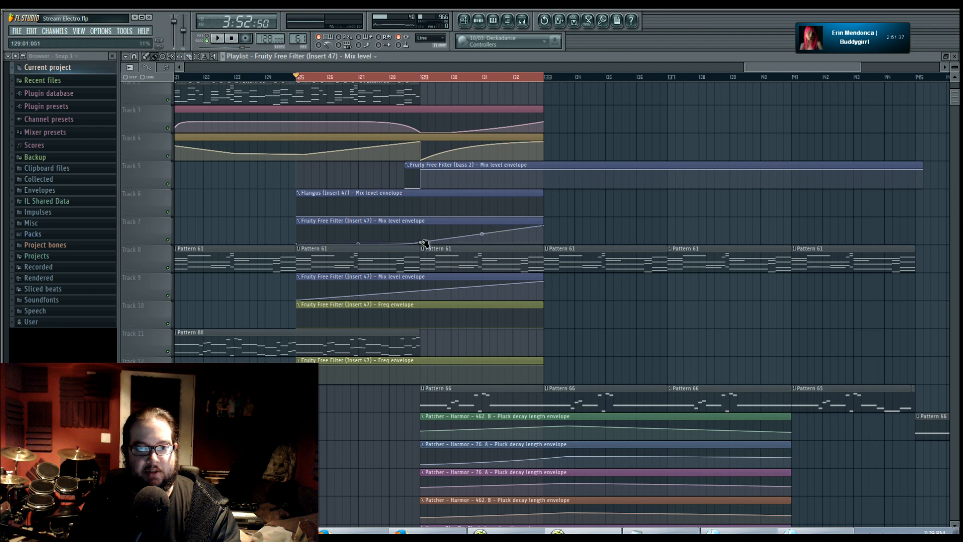
drag(422, 244, 423, 221)
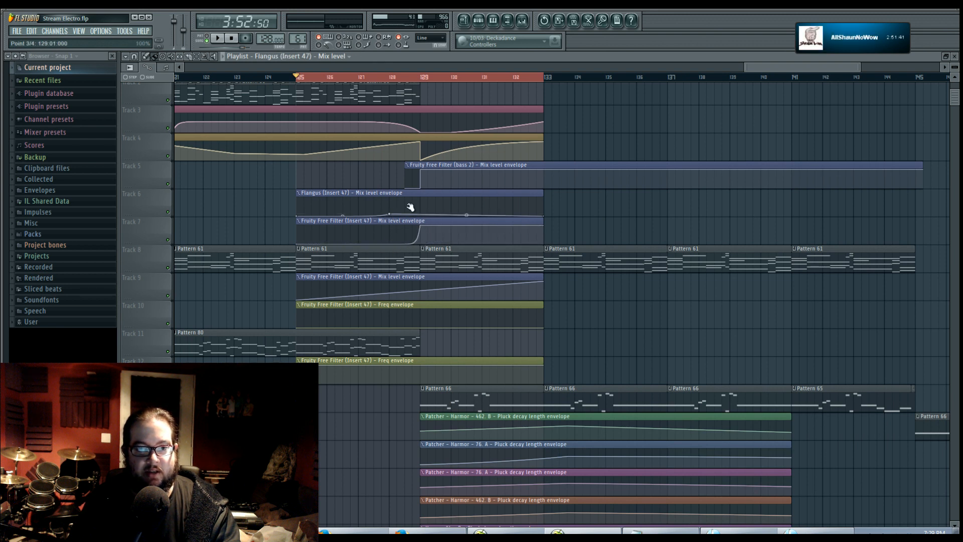
Step: Shape the Flangus mix envelope to rise from bar 128 to full level at bar 129 and hold it to bar 133
drag(424, 204, 423, 196)
right_click(391, 214)
click(409, 213)
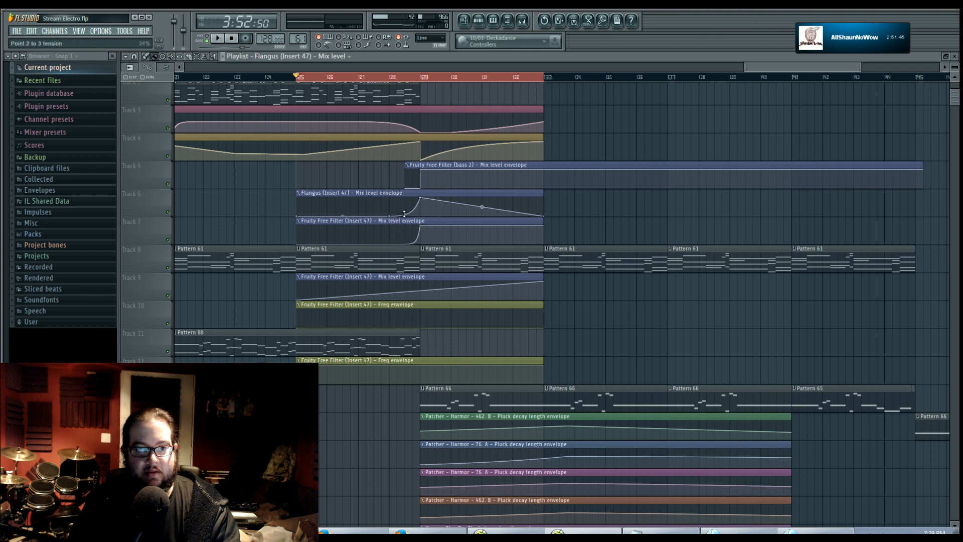
right_click(405, 214)
drag(544, 216, 547, 186)
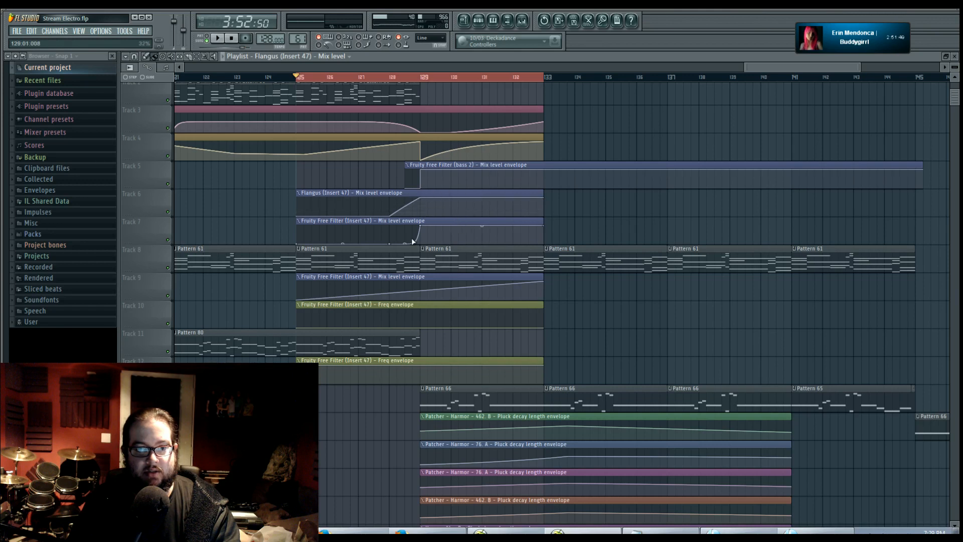
Step: Make the Track 10 Free Filter frequency envelope jump up at bar 129 and slope down to bar 133, and play from bar 129
right_click(420, 323)
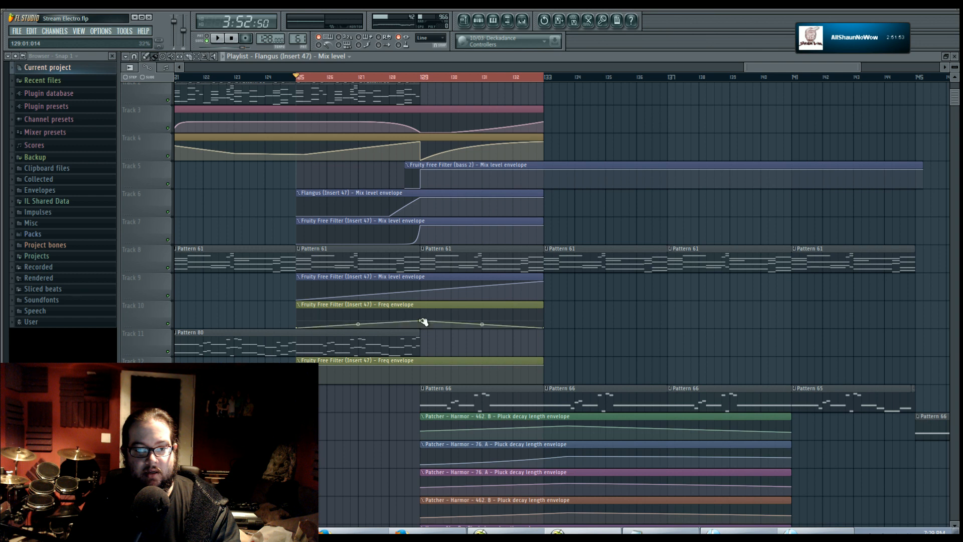
drag(420, 322, 420, 331)
right_click(421, 311)
key(space)
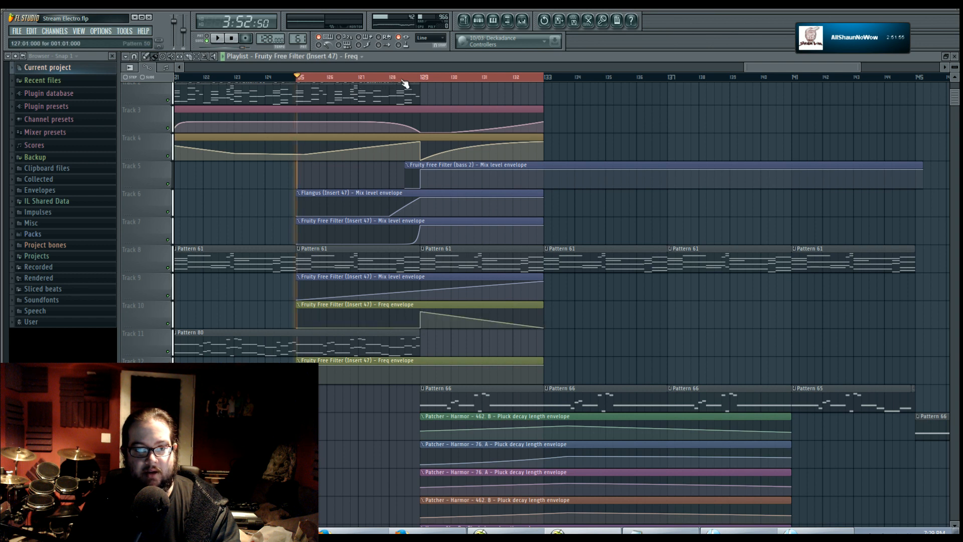
click(424, 78)
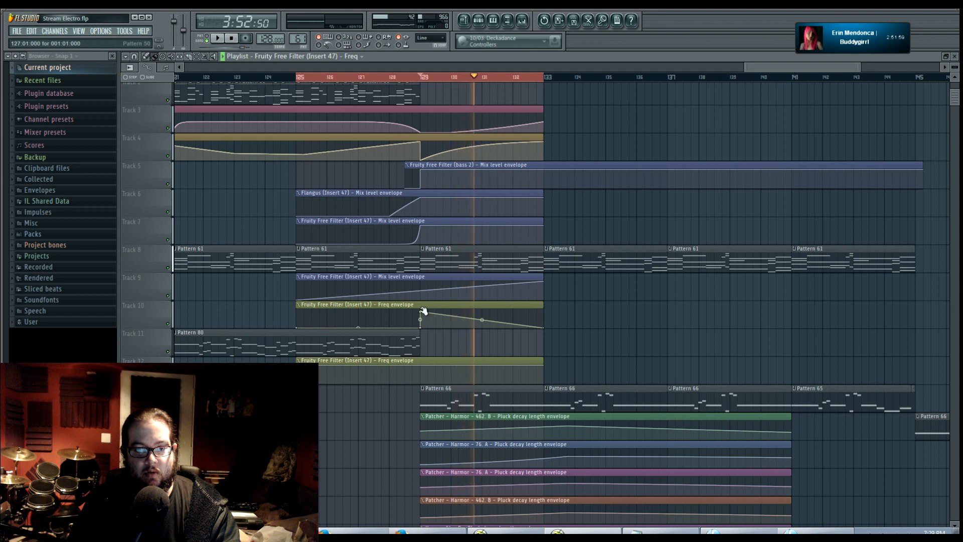
Step: Bow the Track 10 frequency envelope's slope after bar 129, curve the Track 9 mix envelope up to full level at bar 129, and play
drag(482, 319, 482, 315)
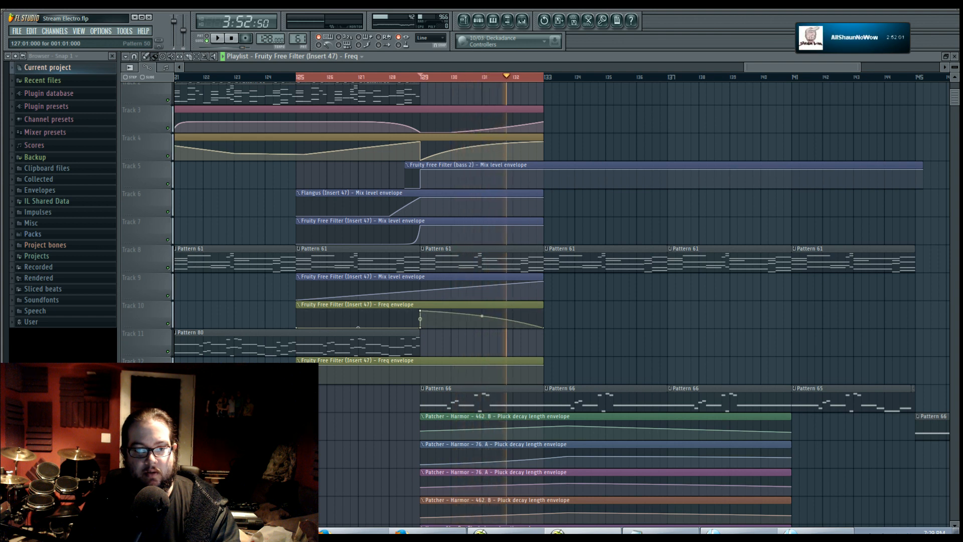
right_click(419, 281)
key(space)
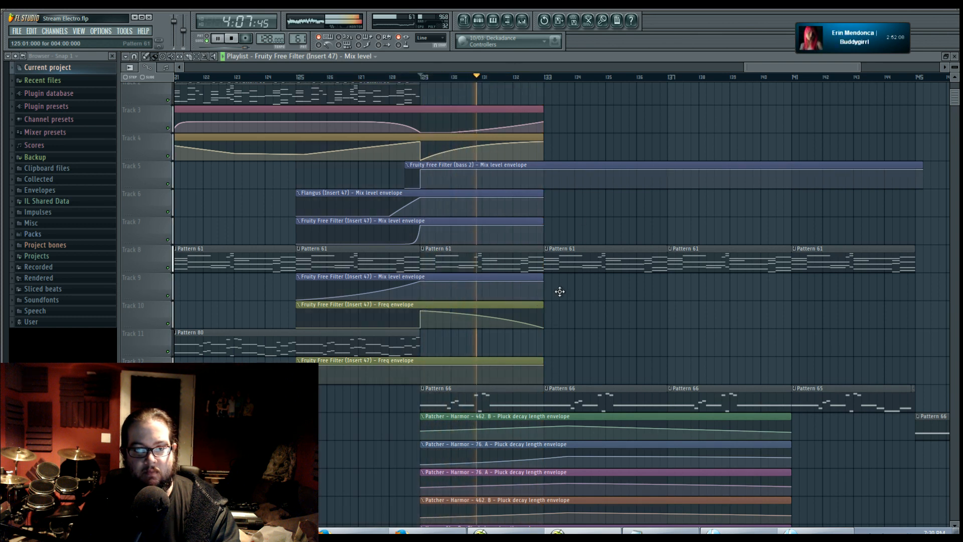
Step: Extend the Track 10 frequency clip to bar 137 and ramp its envelope up from bar 125 to full level at bar 129
drag(543, 314, 644, 319)
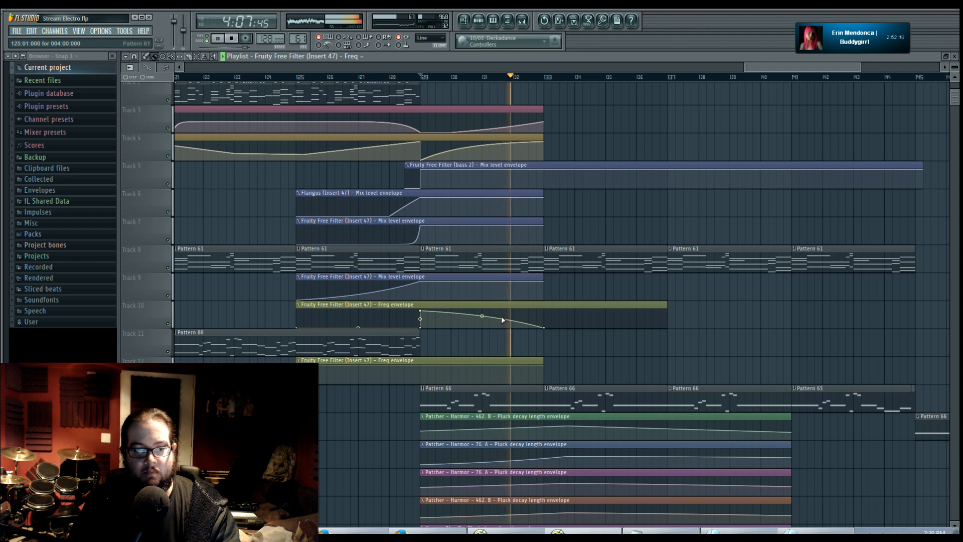
key(space)
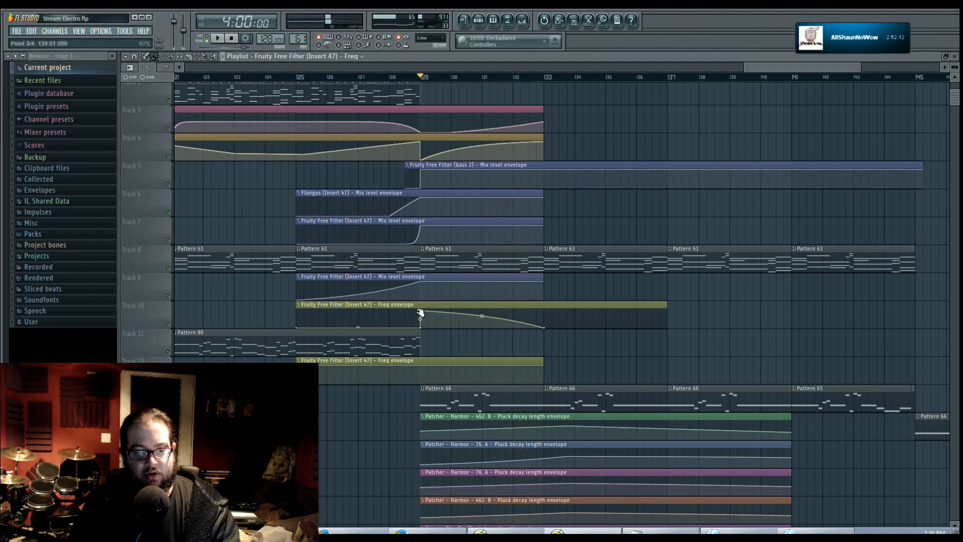
drag(421, 312, 424, 293)
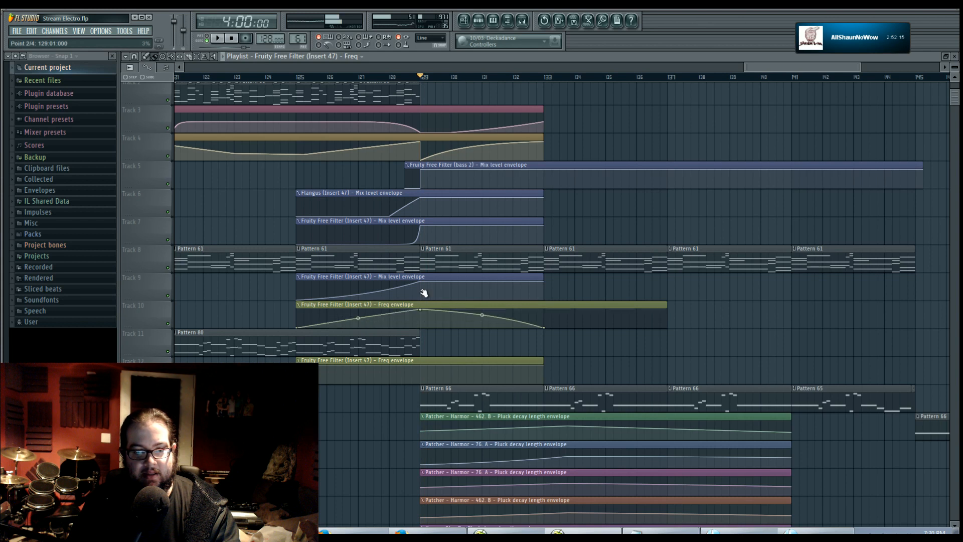
right_click(547, 329)
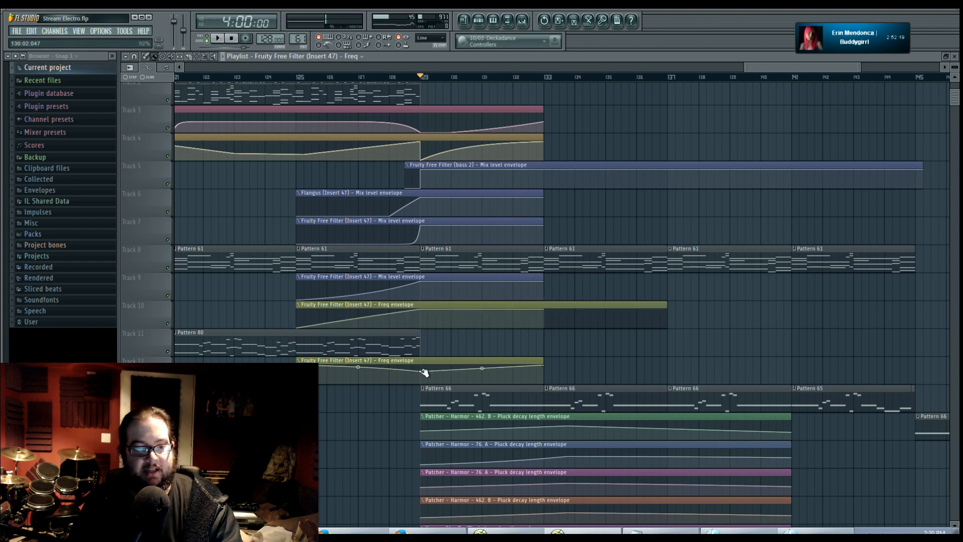
Step: Try sloping the Track 12 frequency envelope down from bar 129 to bar 133, and check the types of both Free Filters on Insert 47
drag(543, 364, 547, 383)
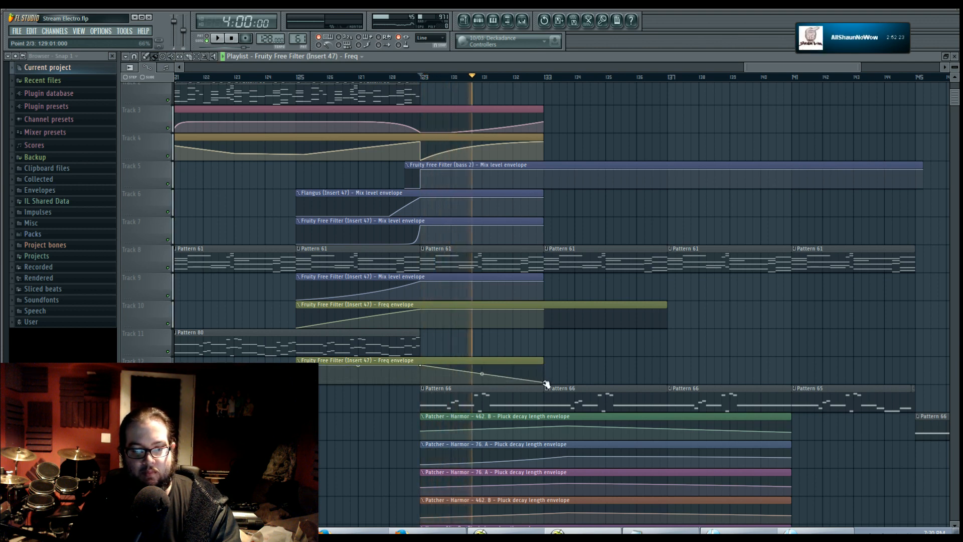
key(F9)
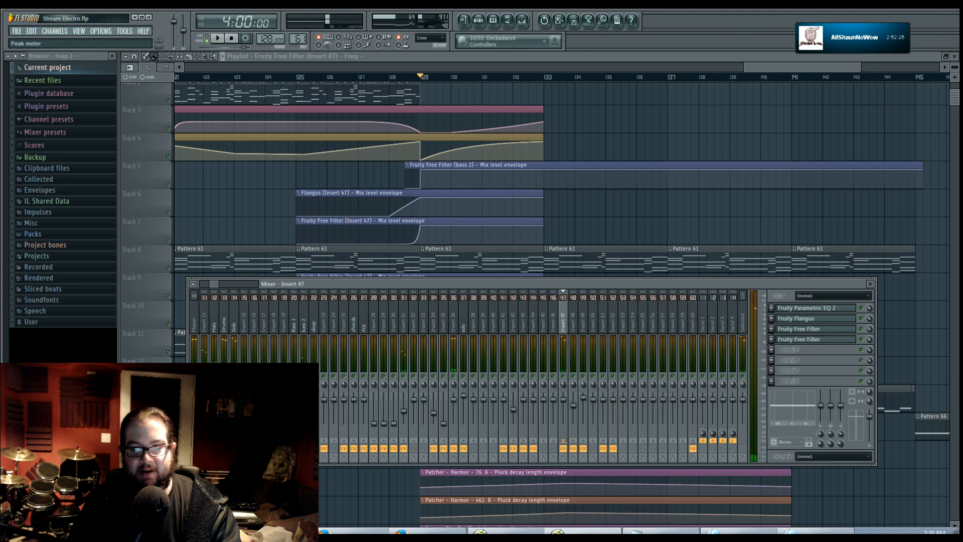
click(800, 330)
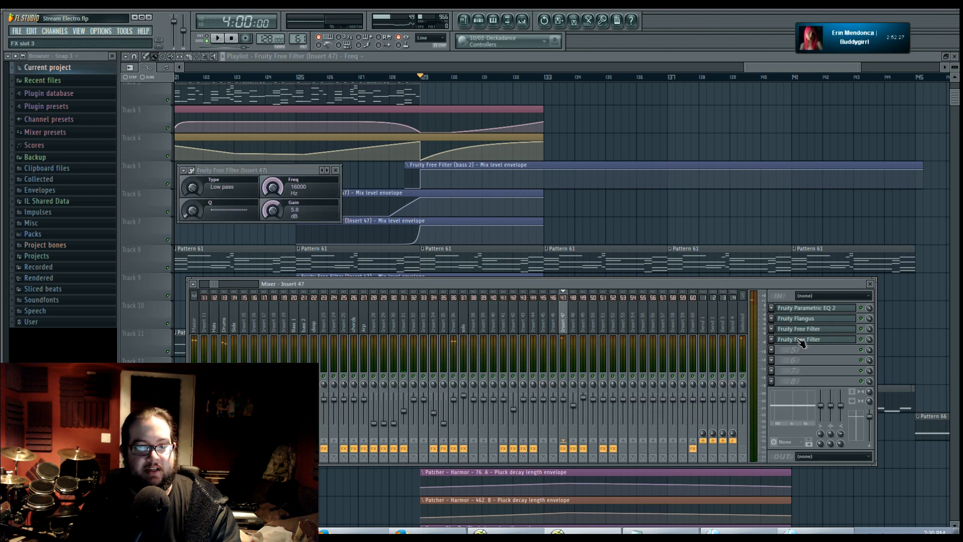
click(800, 341)
click(800, 331)
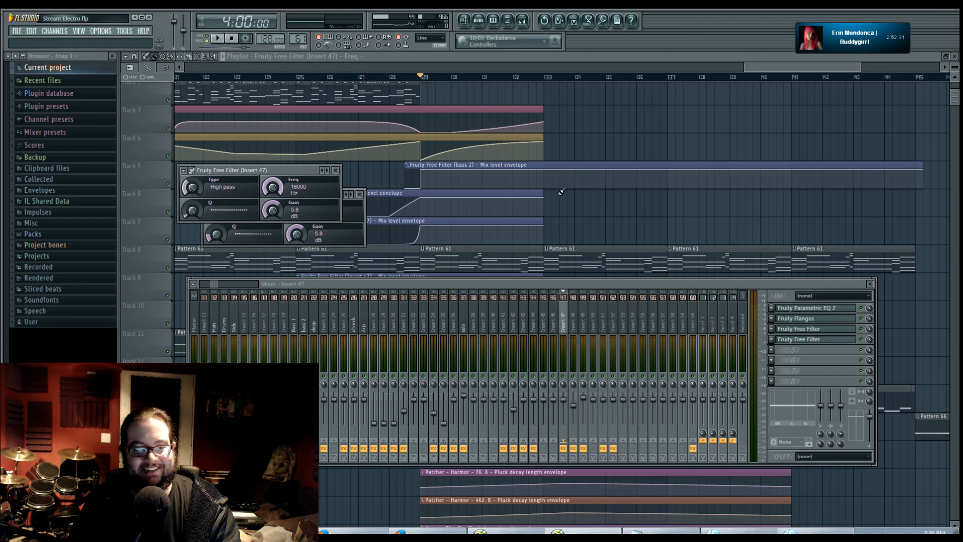
right_click(567, 206)
key(space)
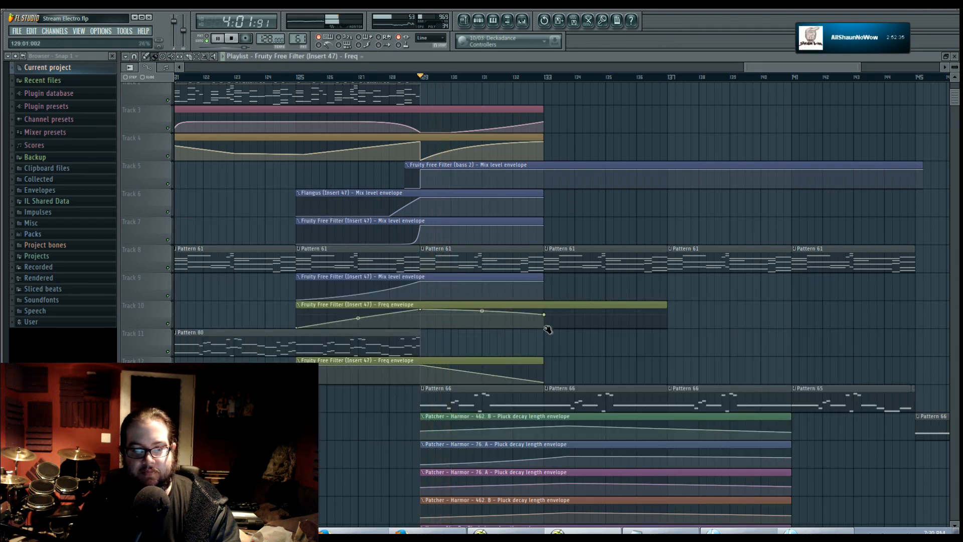
Step: Curve the Track 10 frequency envelope down to zero at bar 133 and keep the Track 12 envelope at full level to bar 133
drag(548, 329, 546, 329)
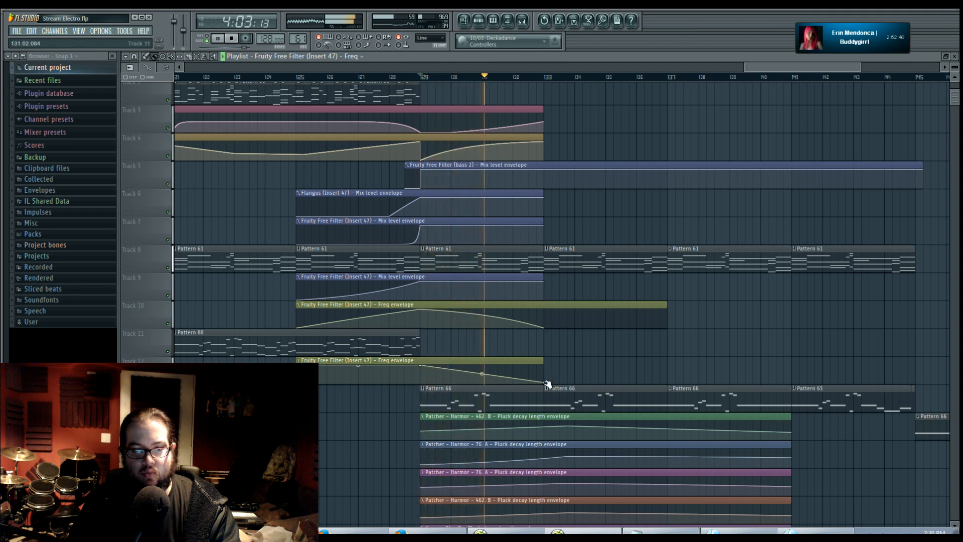
drag(546, 383, 549, 362)
mouse_move(422, 365)
mouse_down()
mouse_move(426, 372)
mouse_move(424, 363)
mouse_up()
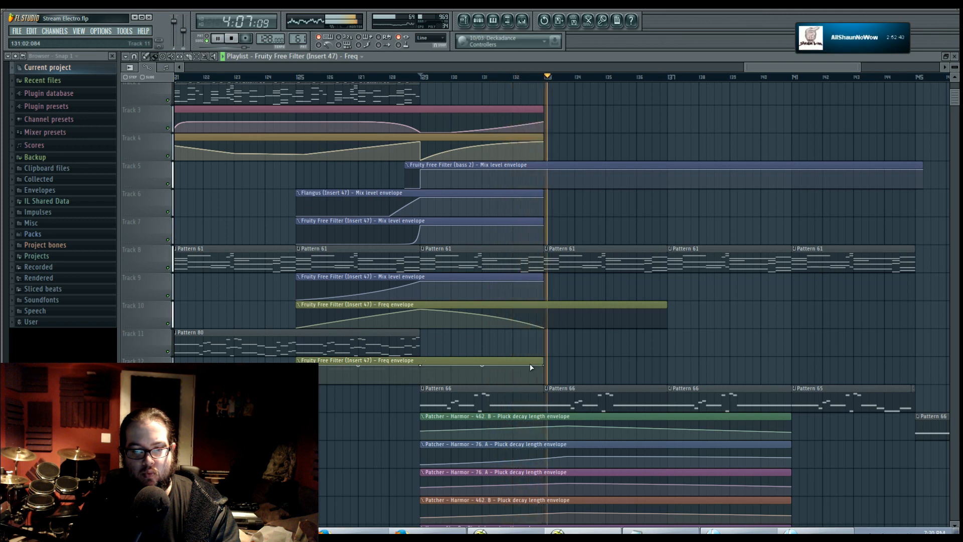
Step: Extend the Track 12 frequency clip to about bar 145 and slope its envelope from bar 133 down to zero at bar 141
click(551, 362)
right_click(711, 369)
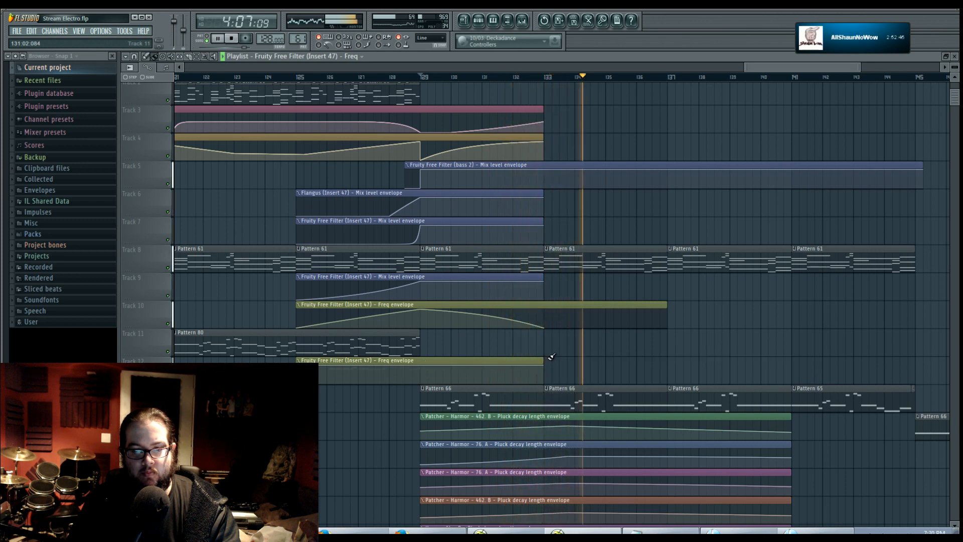
drag(550, 360, 923, 361)
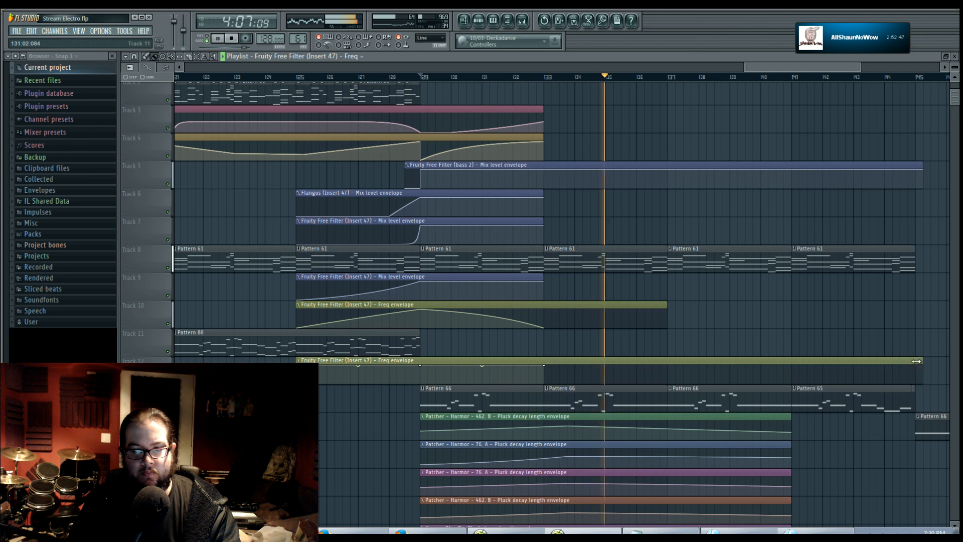
click(791, 383)
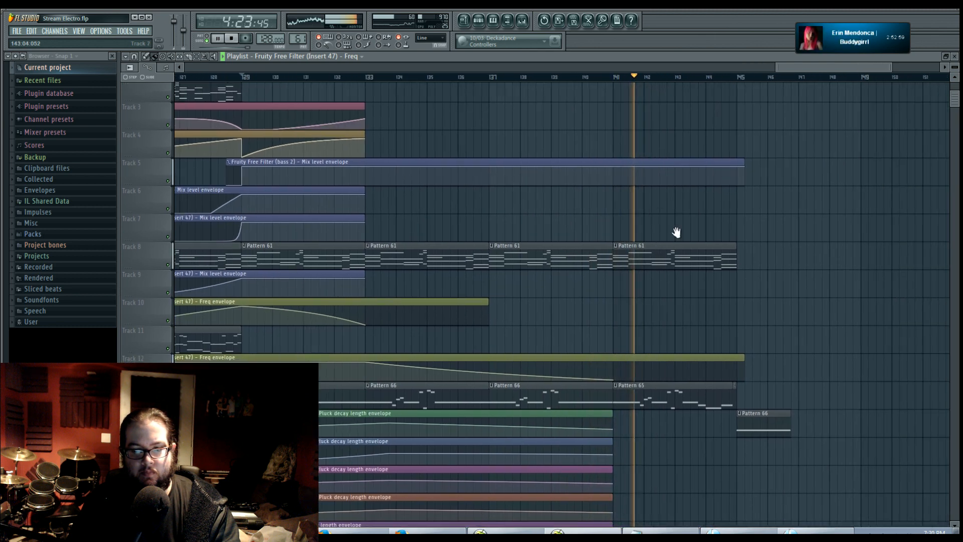
Step: Stop playback and add a low point at bar 141 to the bass 2 filter's Freq #2 envelope, adjusting the slope's curve
scroll(728, 235, down, 2)
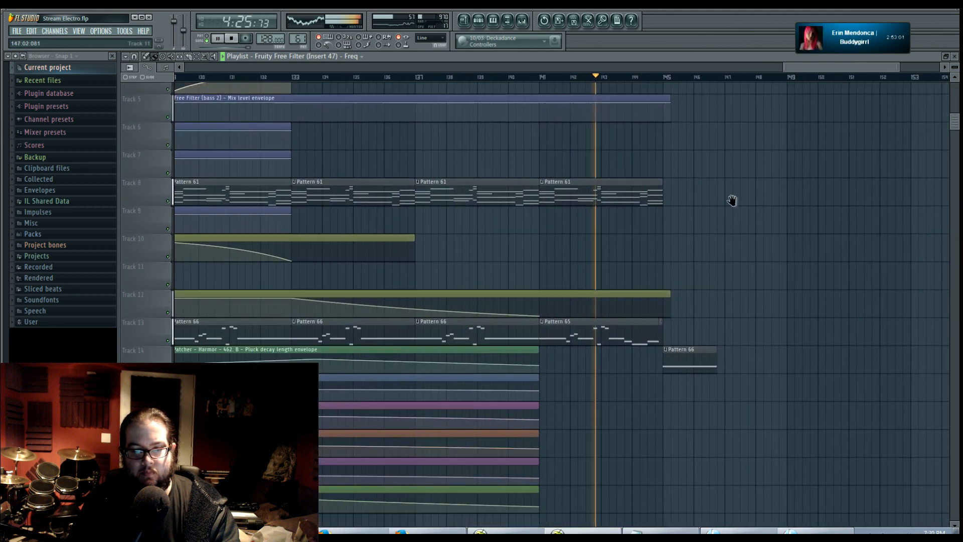
scroll(732, 201, down, 3)
scroll(757, 243, down, 2)
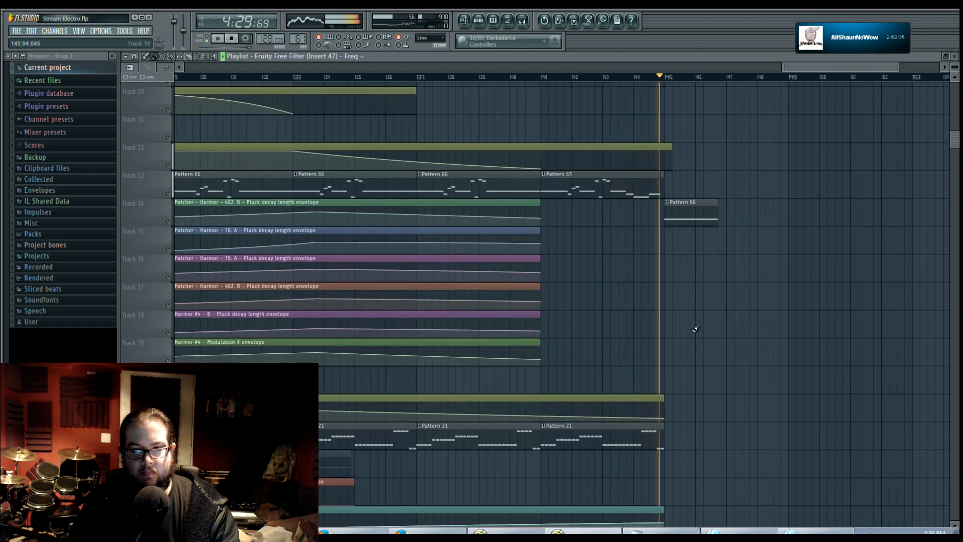
key(space)
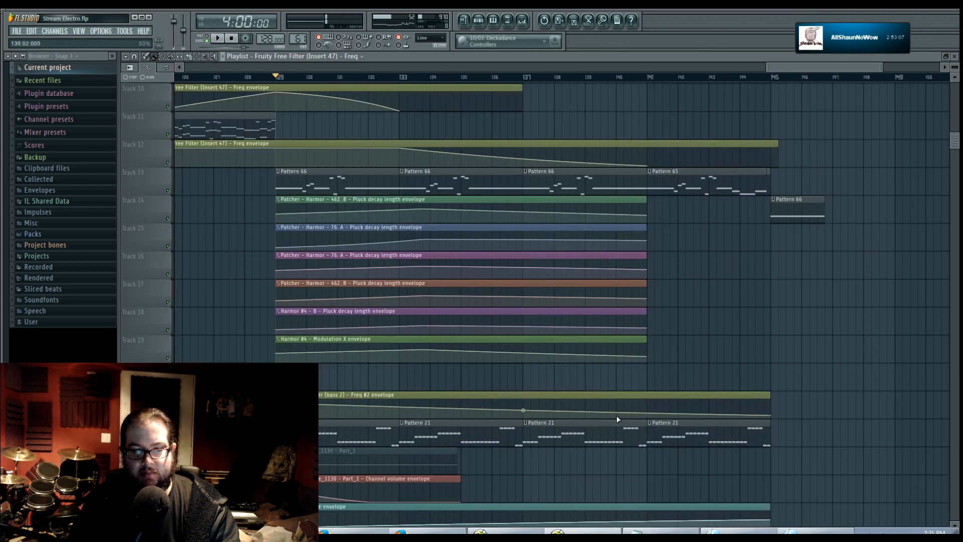
click(647, 419)
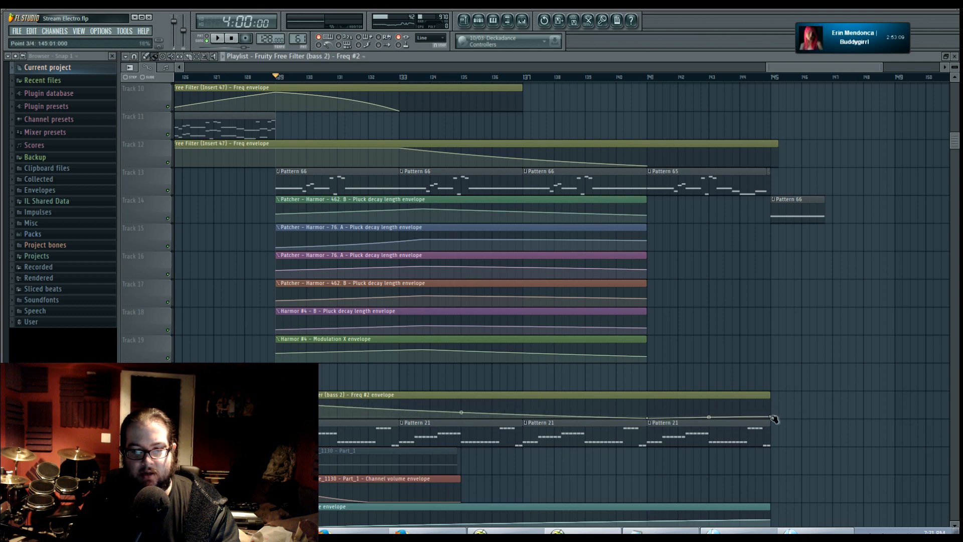
drag(463, 410, 464, 409)
Step: Play the arrangement from bar 121 to hear the new filter and flanging automation
drag(700, 299, 726, 384)
drag(636, 231, 670, 283)
drag(307, 189, 502, 225)
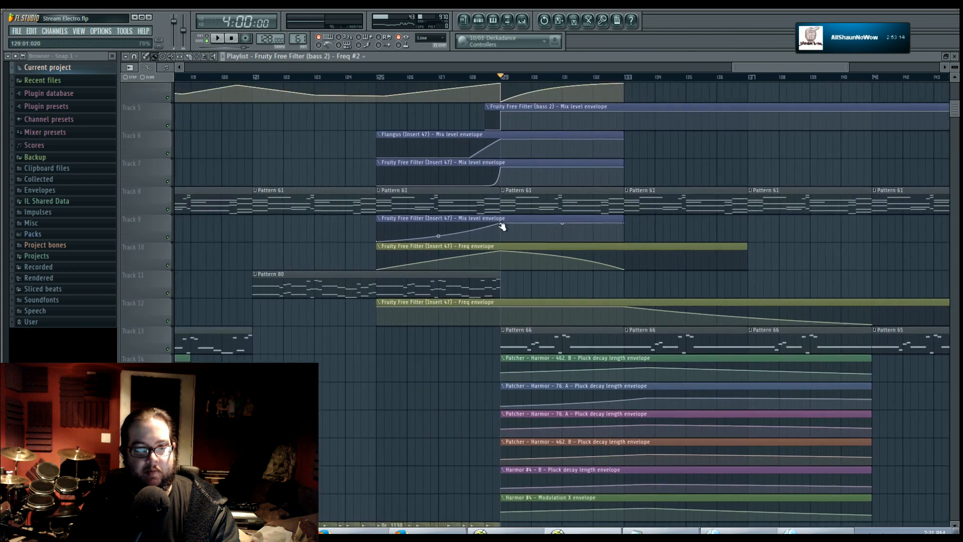
scroll(502, 225, down, 3)
click(352, 79)
key(space)
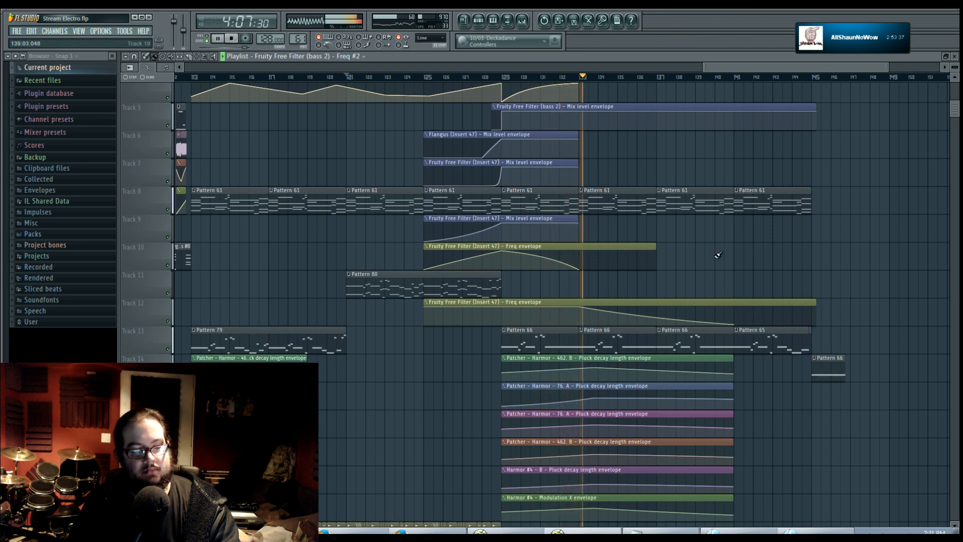
Step: Make the Harmor #4 arpeggio time automation clip on Track 3 unique and line up the copy with the original at bar 113
scroll(712, 271, up, 3)
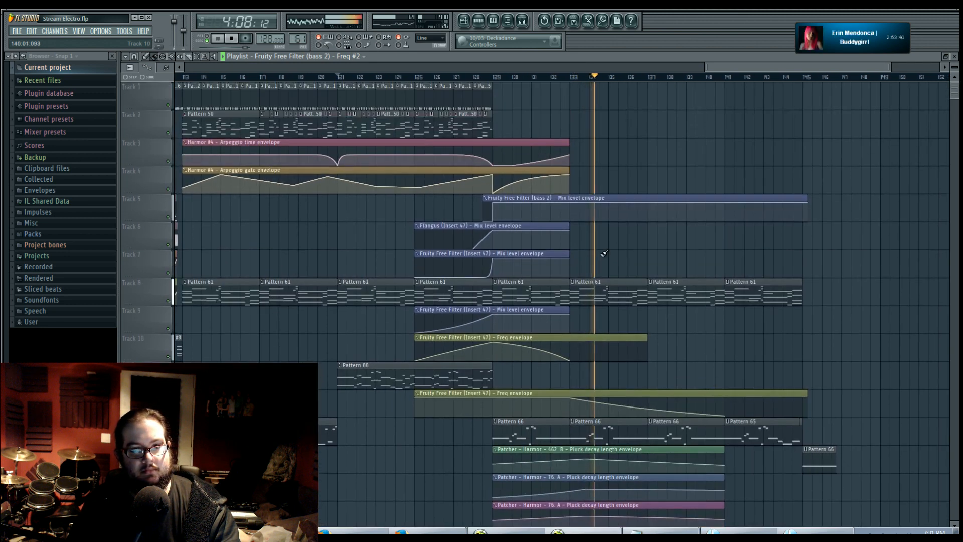
click(204, 143)
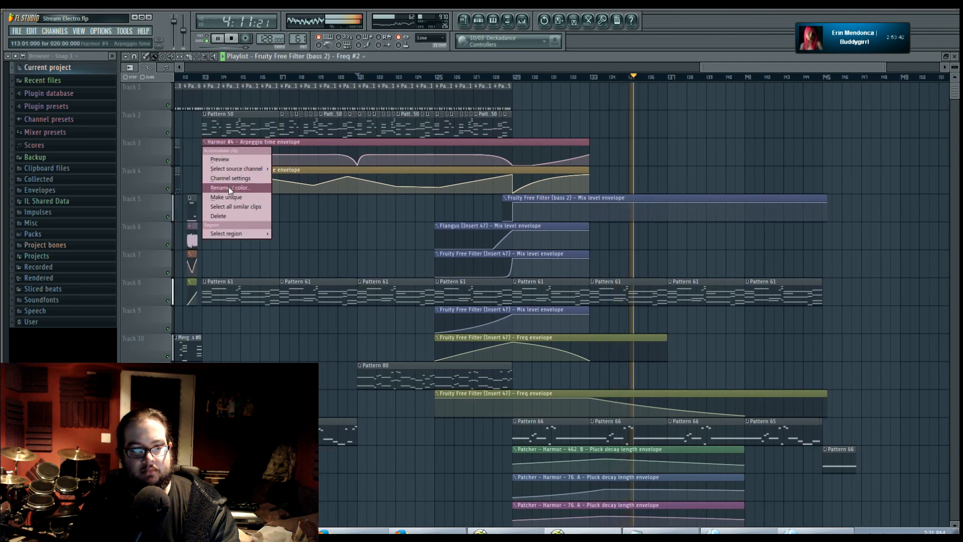
click(239, 198)
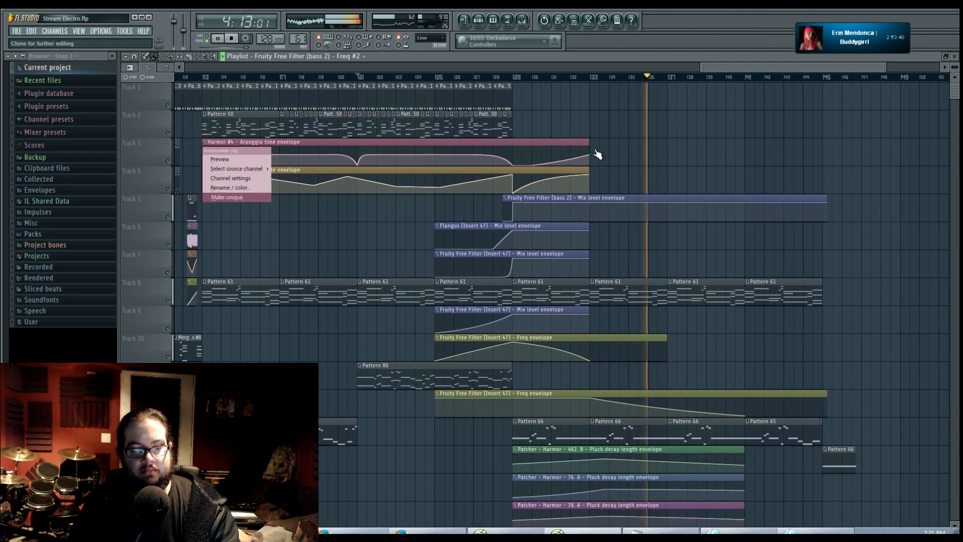
click(559, 143)
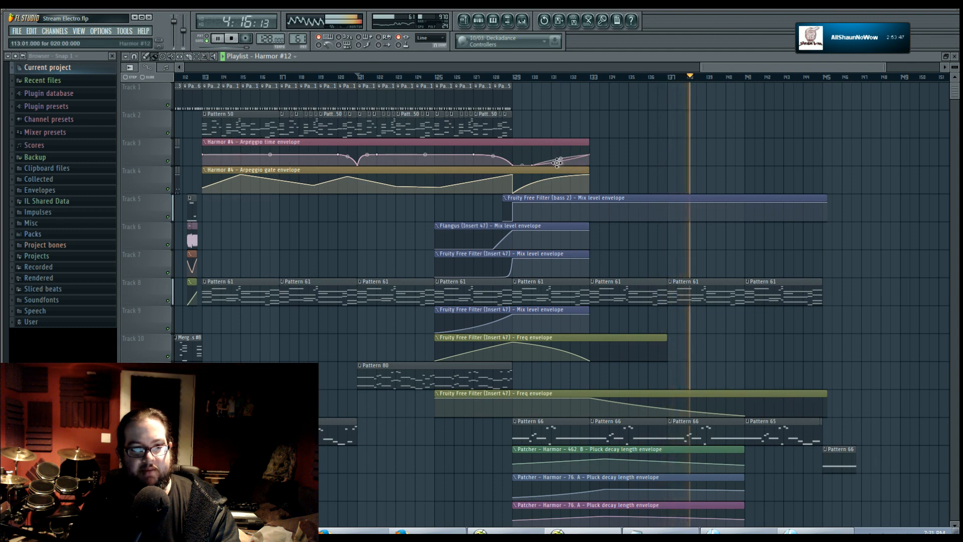
drag(557, 163, 639, 141)
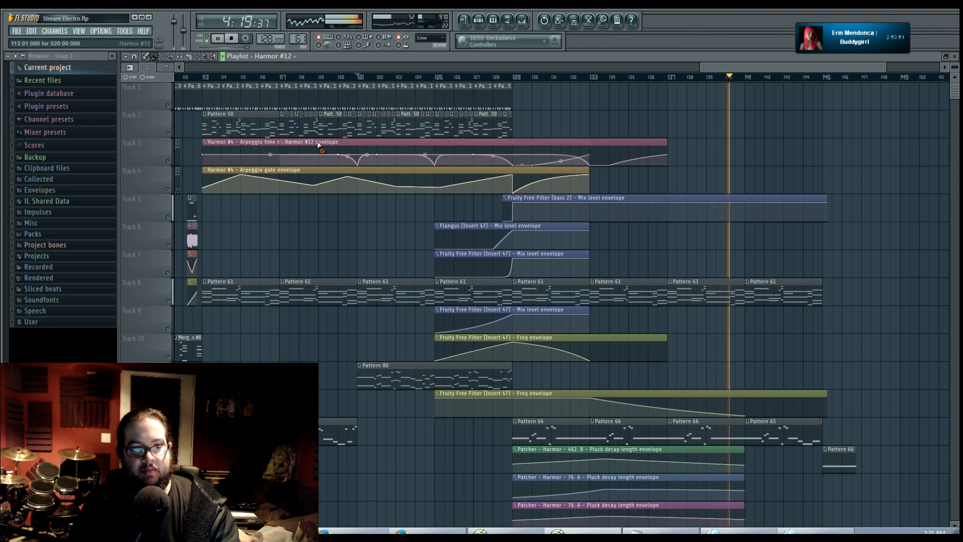
drag(318, 144, 240, 145)
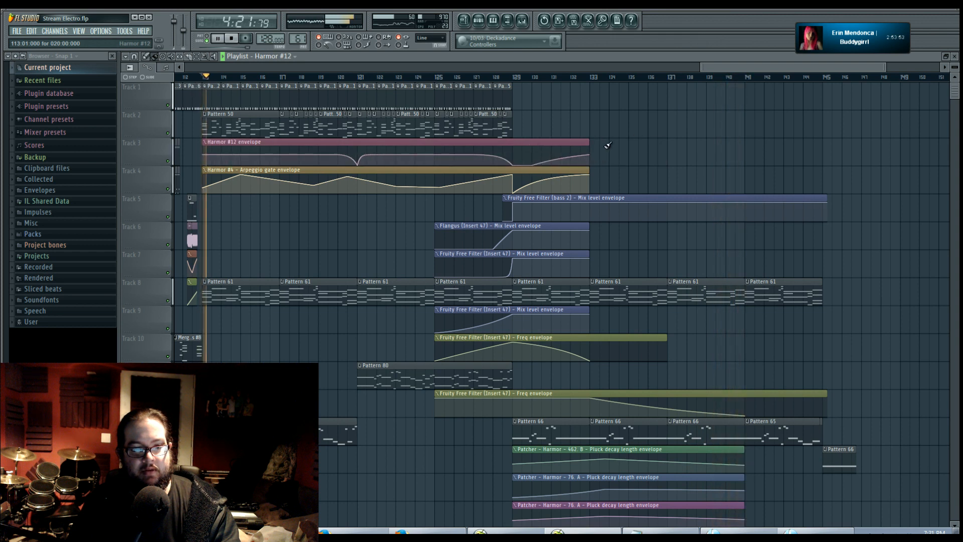
Step: Play from just before bar 129, extend the Flangus mix clip to bar 141, and fade its envelope from bar 133 to zero at bar 137
click(516, 79)
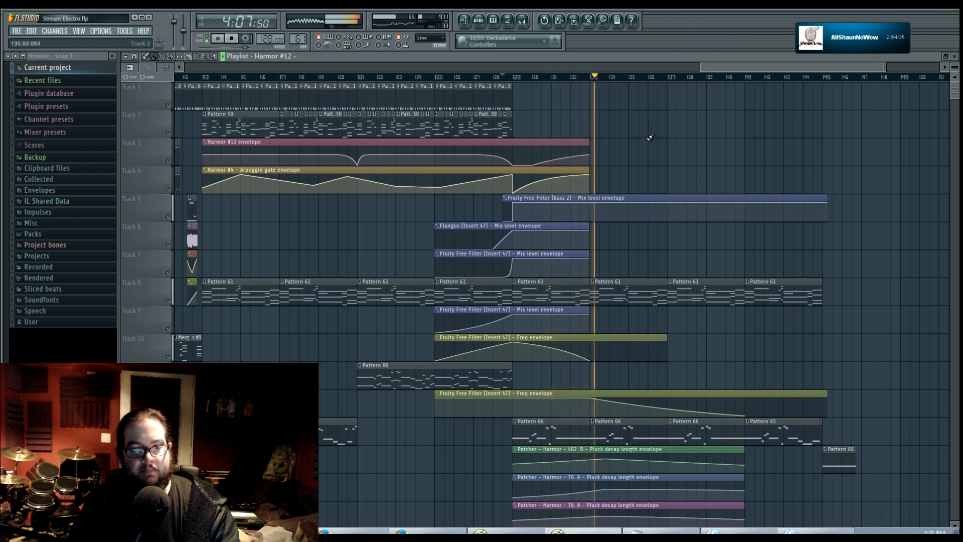
drag(589, 228, 743, 229)
click(667, 246)
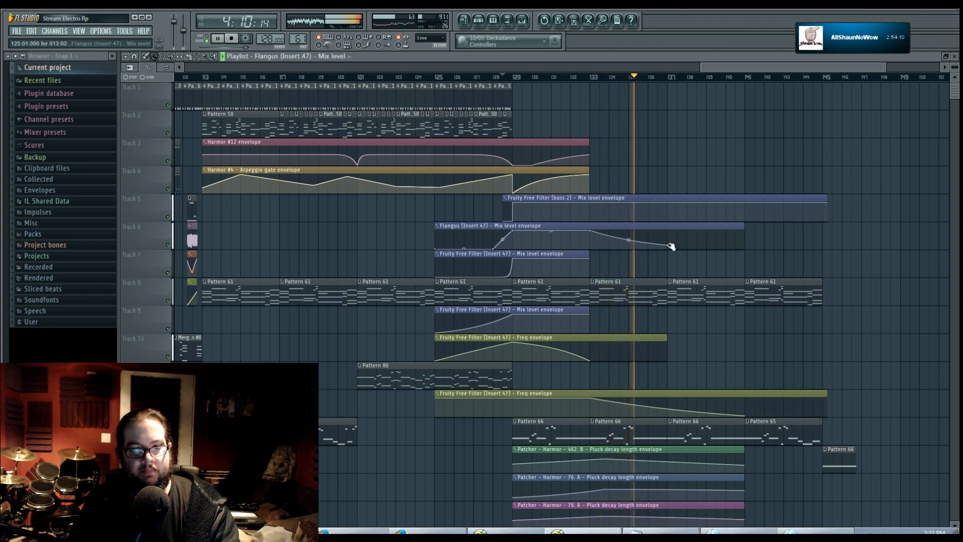
drag(667, 245, 668, 249)
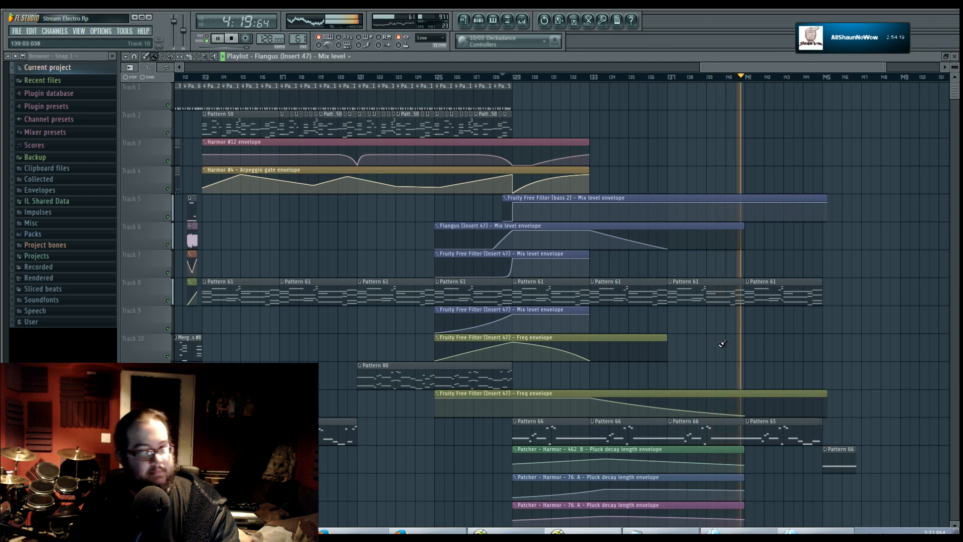
Step: Stretch the fades of the Flangus mix and Track 12 frequency envelopes to reach zero at bar 145, and play from just before bar 129
drag(763, 350, 587, 244)
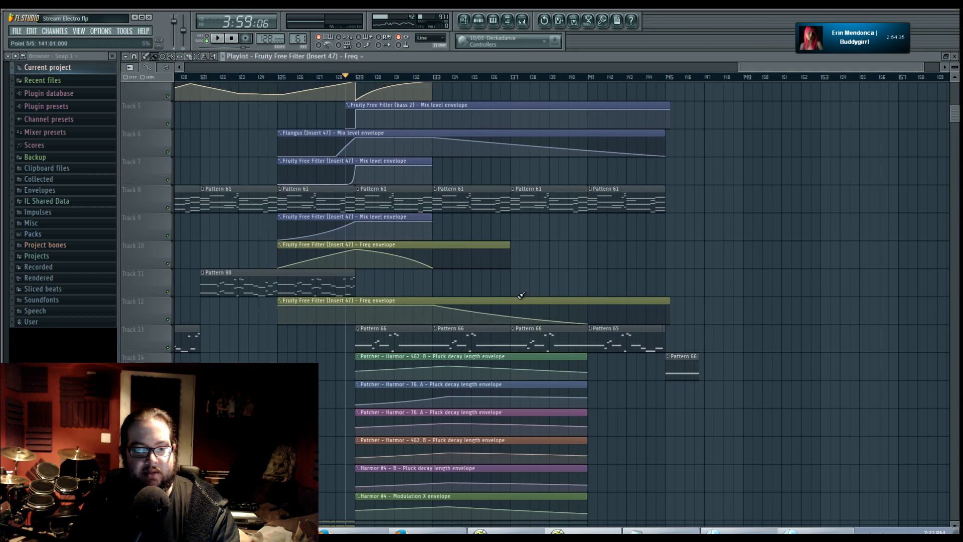
scroll(590, 333, down, 5)
scroll(587, 301, up, 3)
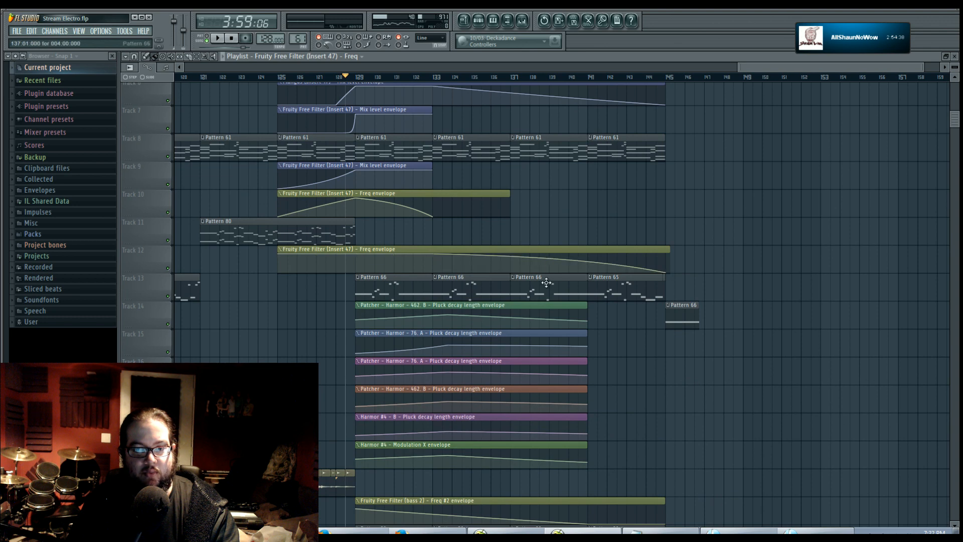
key(space)
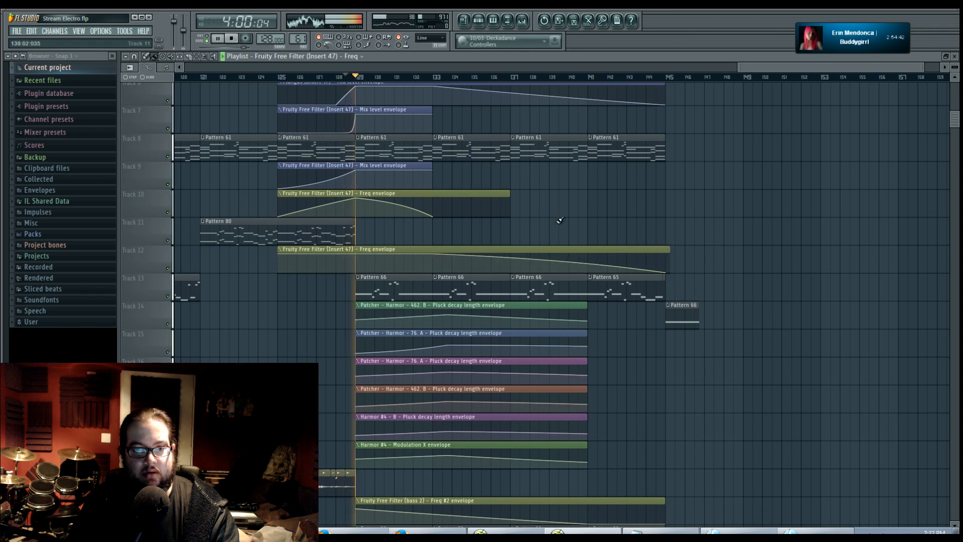
scroll(553, 221, up, 3)
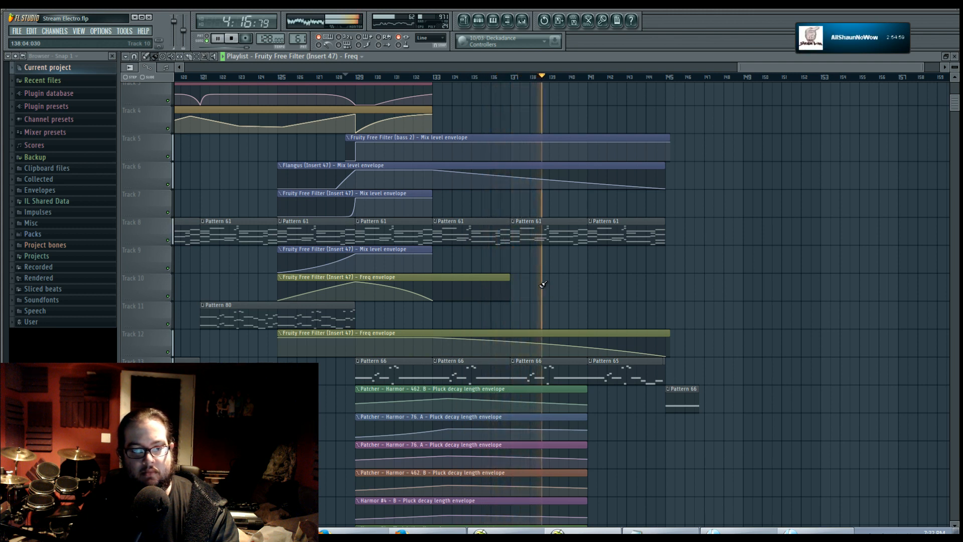
Step: Stretch the final rise of the Insert 47 frequency envelope on Track 10 to end at bar 145
drag(507, 278, 662, 288)
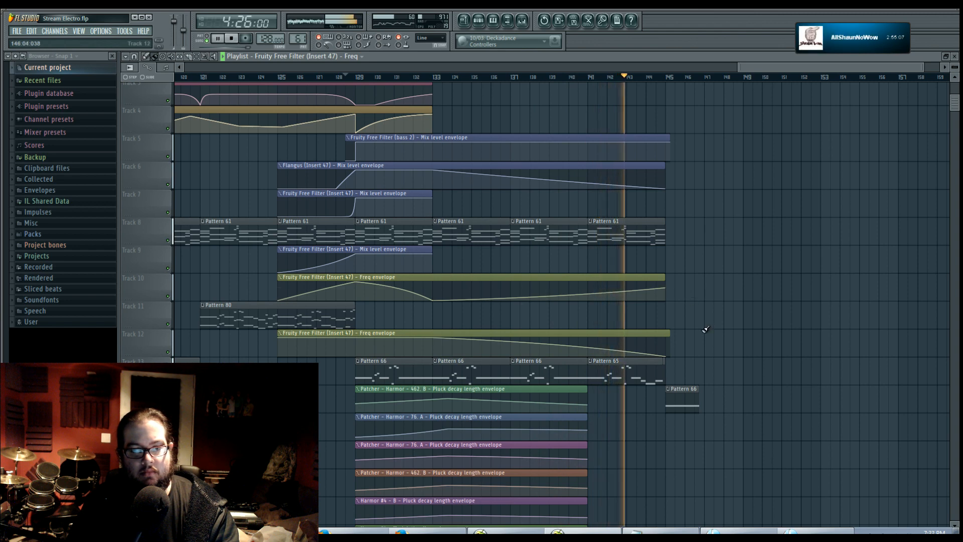
scroll(712, 346, down, 4)
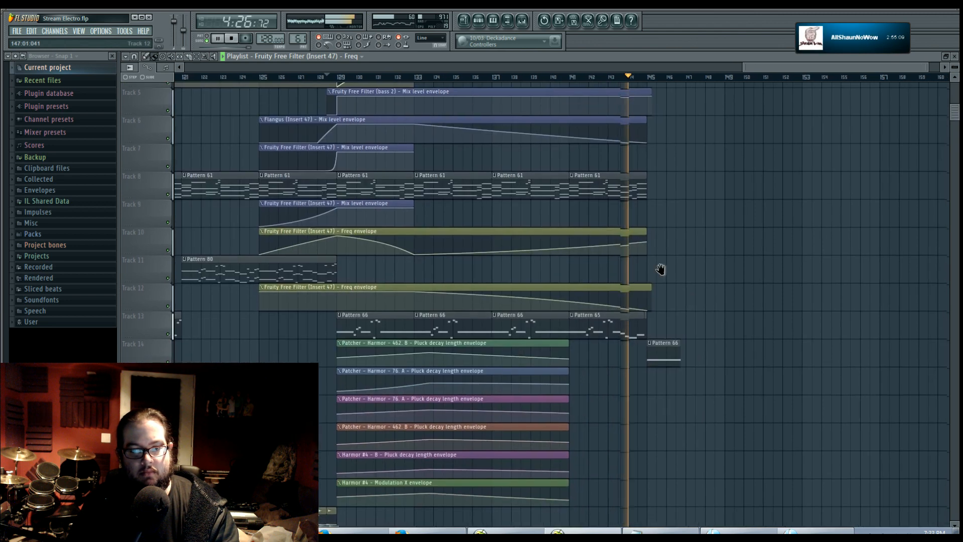
key(space)
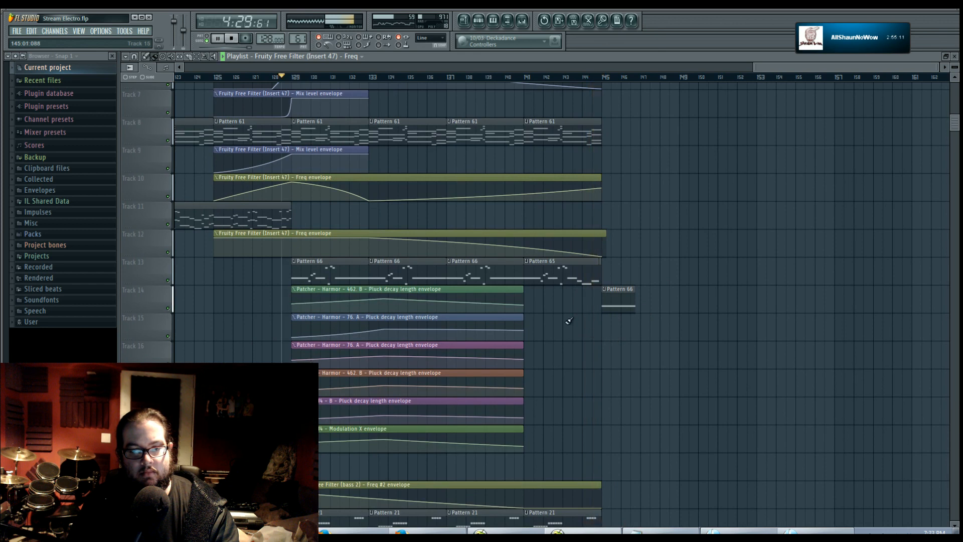
Step: Replace the Pattern 65 clip at bar 141 on Track 13 with a four-bar Pattern 79 clip
right_click(572, 281)
drag(582, 346, 637, 306)
scroll(830, 401, down, 3)
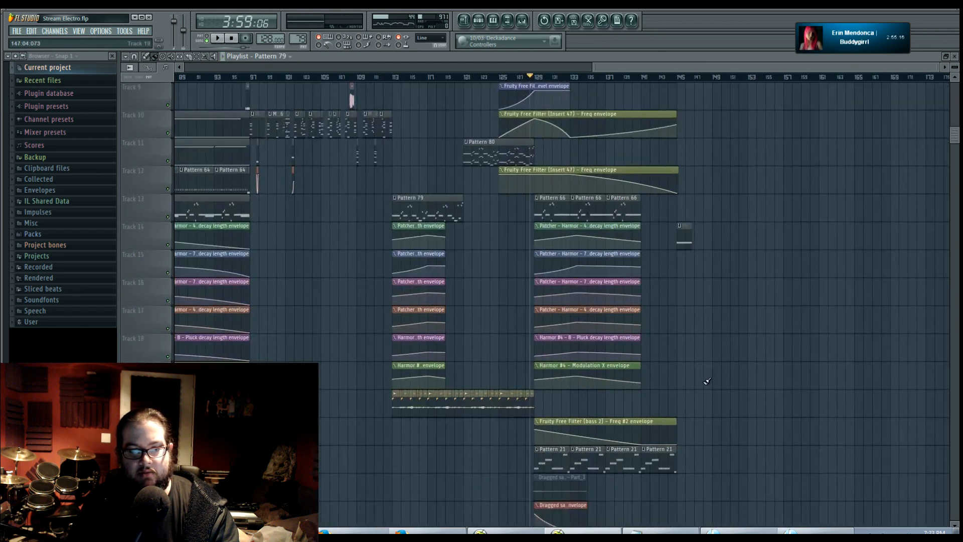
scroll(711, 377, up, 3)
click(633, 396)
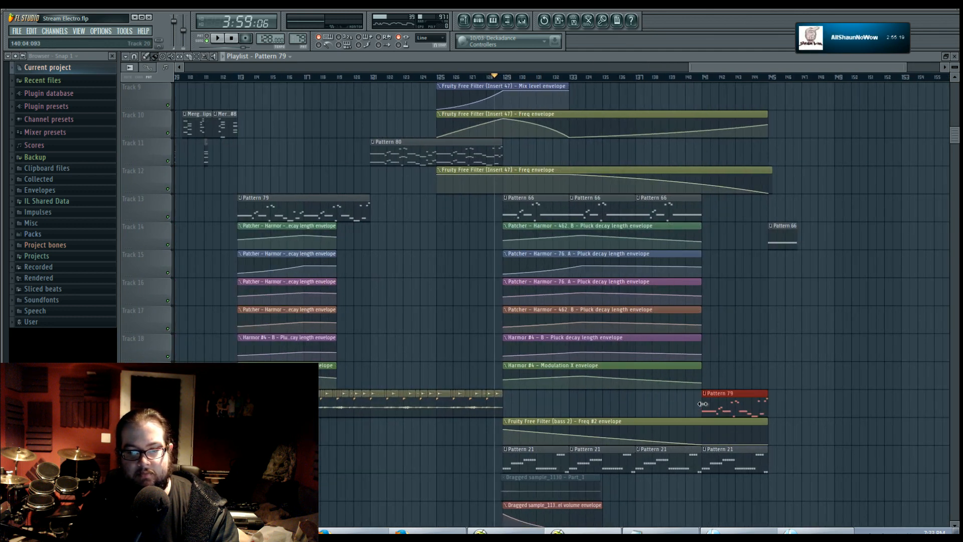
drag(716, 412, 716, 218)
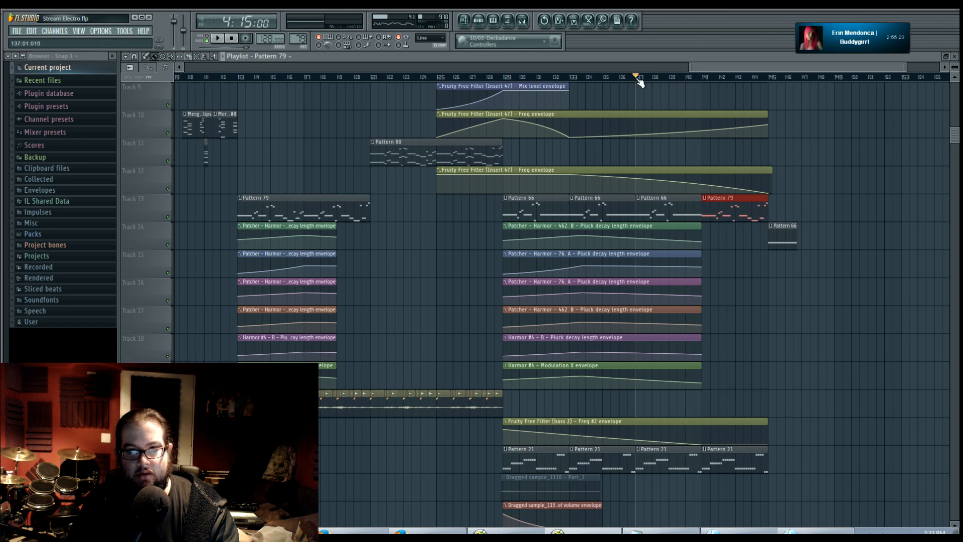
Step: Play the arrangement from bar 137 to check the section containing the Pattern 79 clip
drag(734, 349, 691, 155)
drag(659, 289, 545, 396)
drag(620, 279, 595, 406)
key(space)
mouse_move(603, 312)
mouse_down()
mouse_move(610, 369)
mouse_move(624, 387)
mouse_up()
key(space)
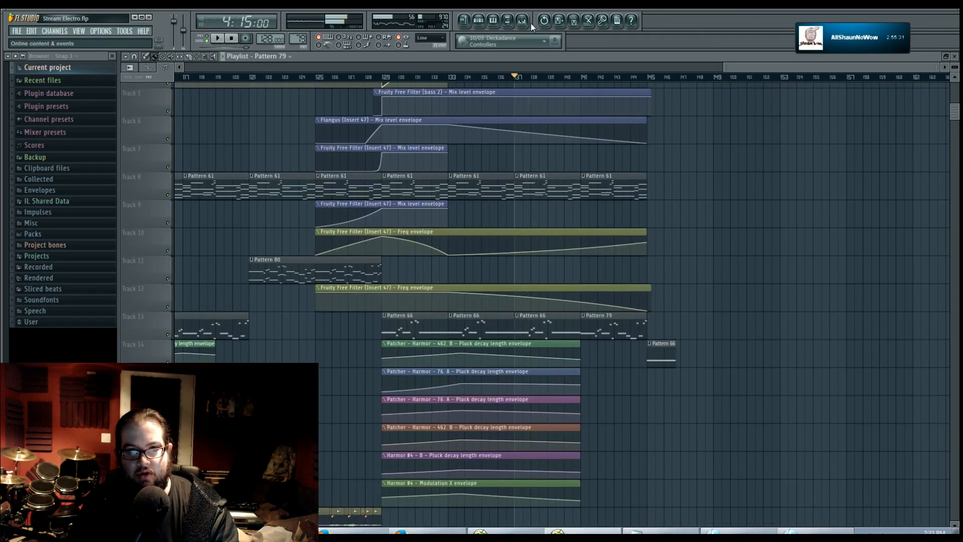
Step: Load ValhallaShimmer into the fifth effect slot of mixer Insert 47
click(529, 23)
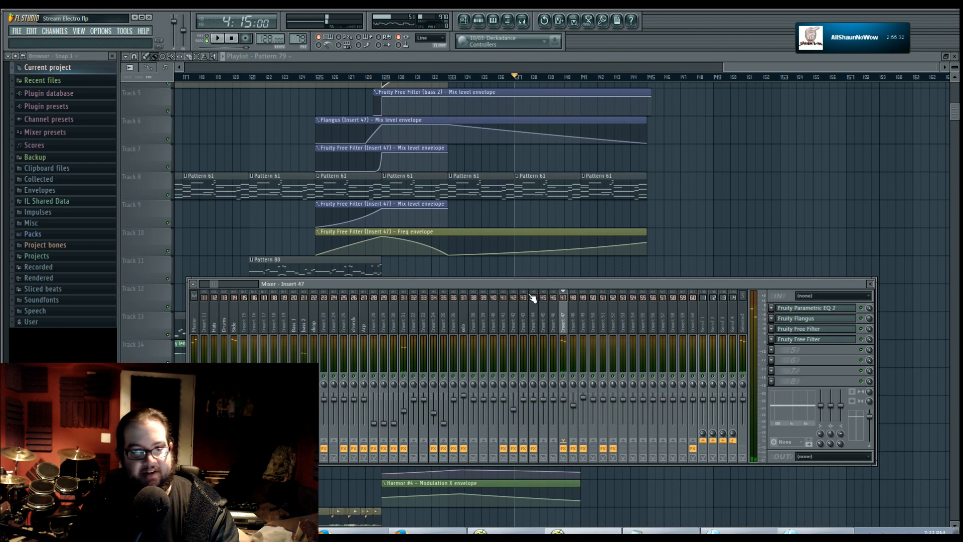
click(771, 350)
mouse_move(782, 341)
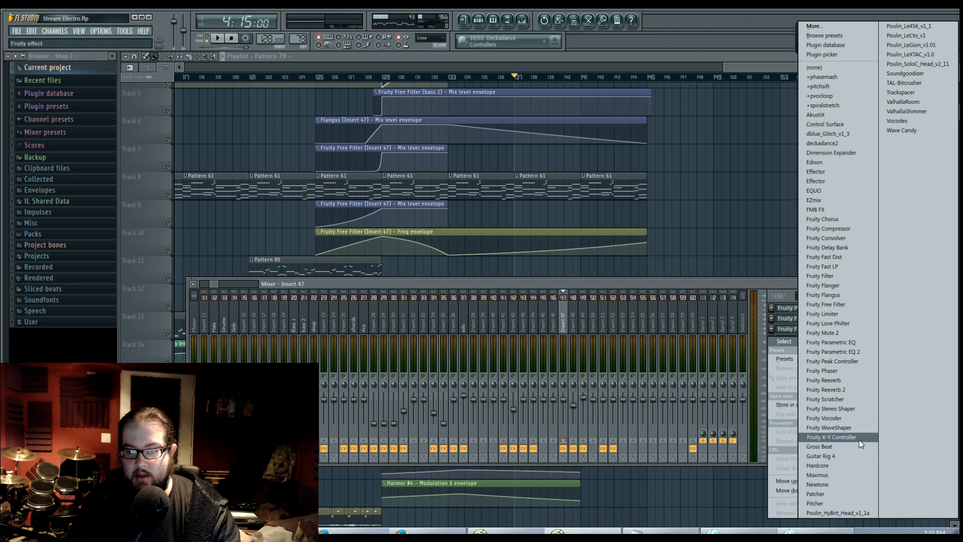
click(917, 116)
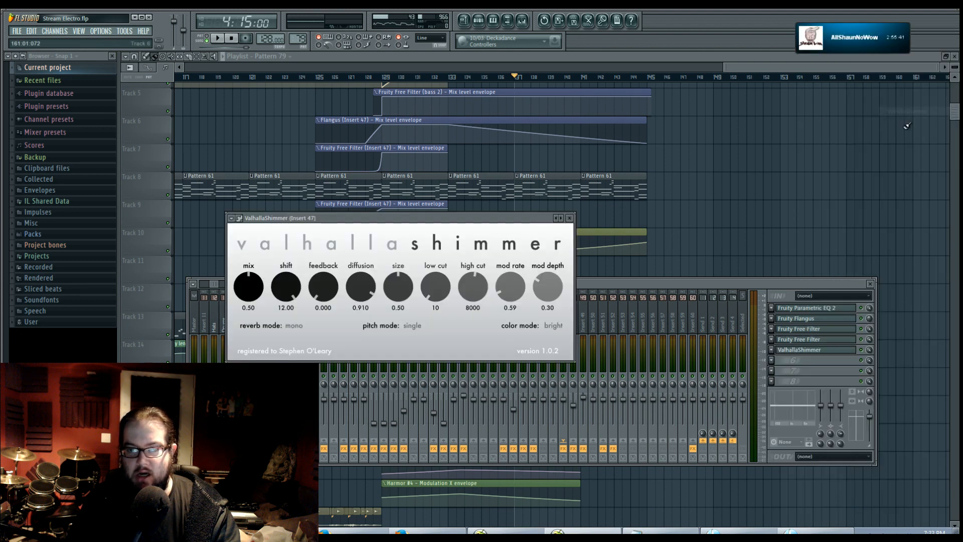
Step: Set ValhallaShimmer's shift to 0.00, feedback to 0.580 and diffusion to 0.847, and play from bar 137 to hear the reverb
drag(459, 226, 484, 226)
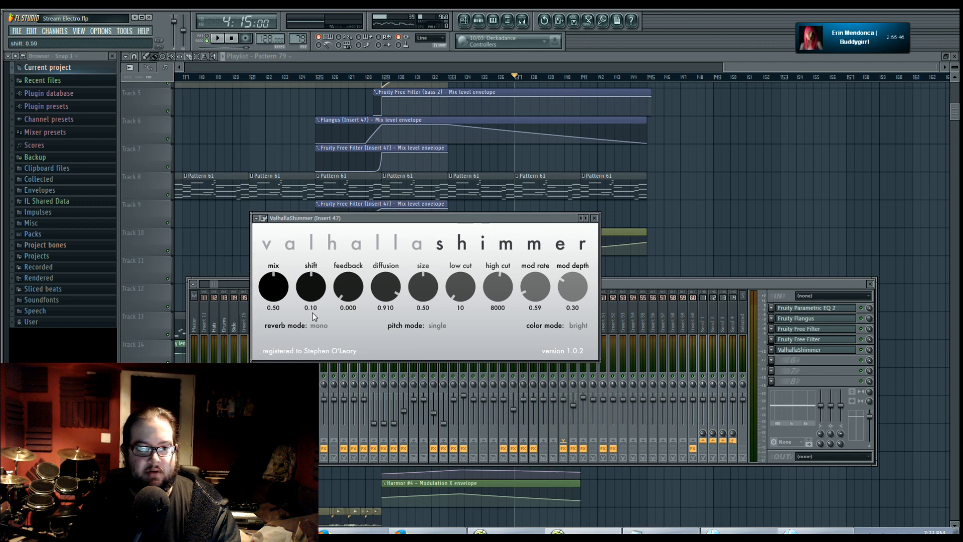
drag(312, 297, 344, 243)
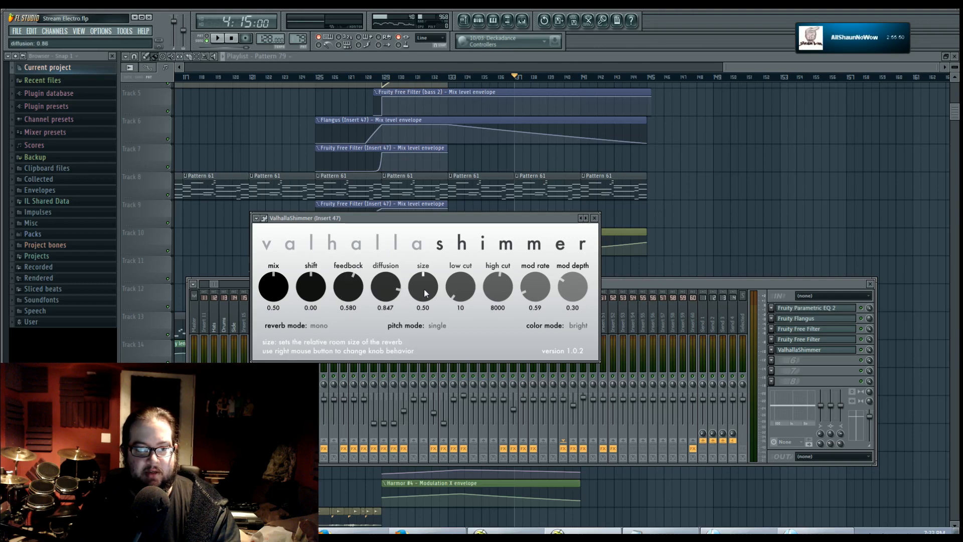
right_click(682, 214)
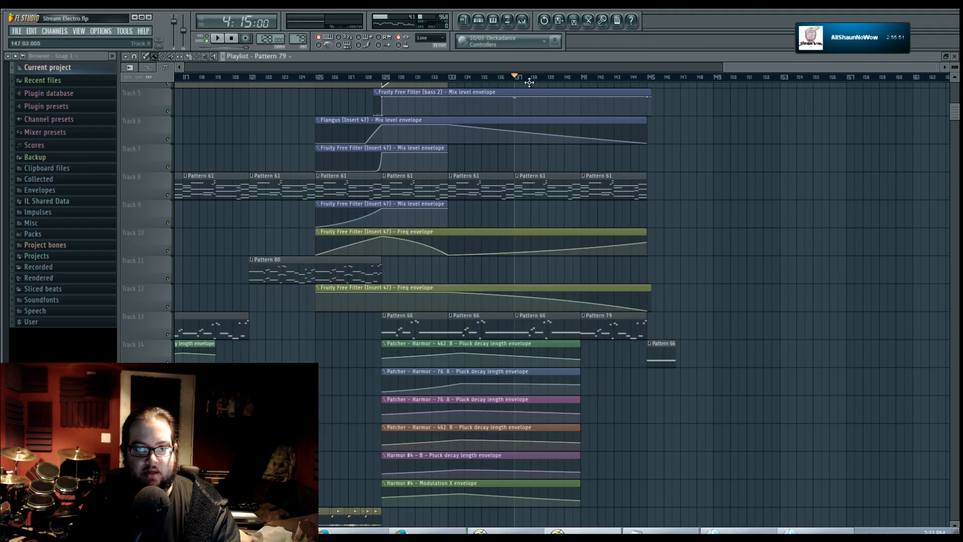
key(space)
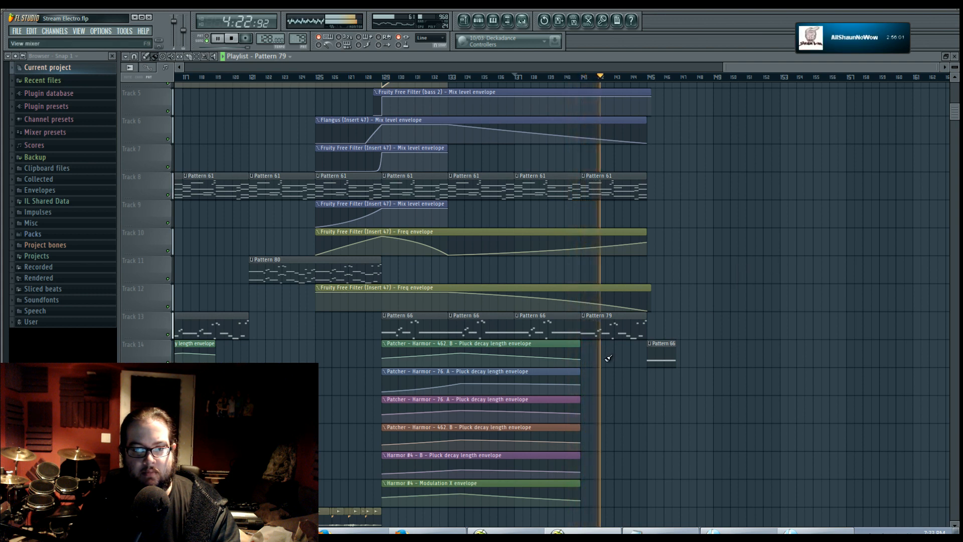
key(space)
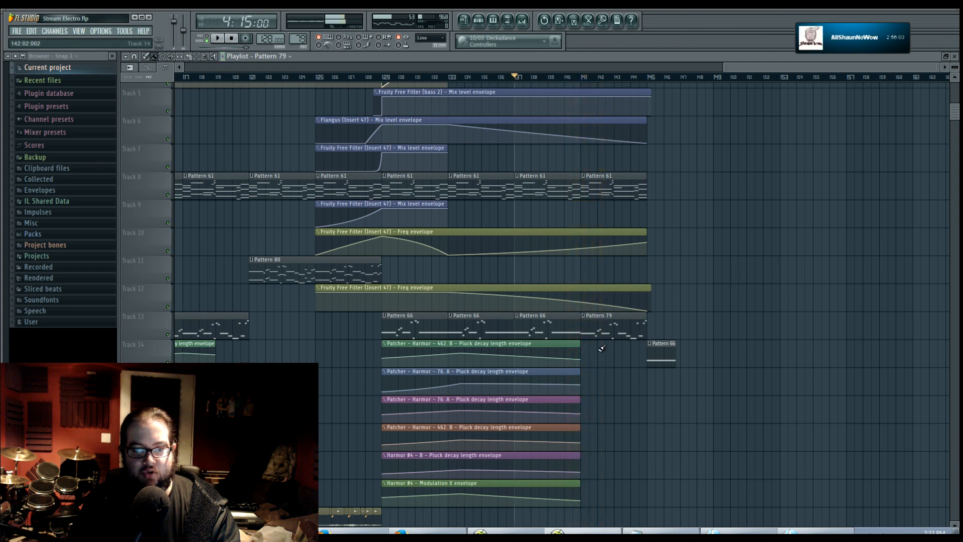
Step: Make the Pattern 79 clip at bar 141 on Track 13 unique and show its channels in the step sequencer over the playlist
right_click(585, 321)
click(618, 369)
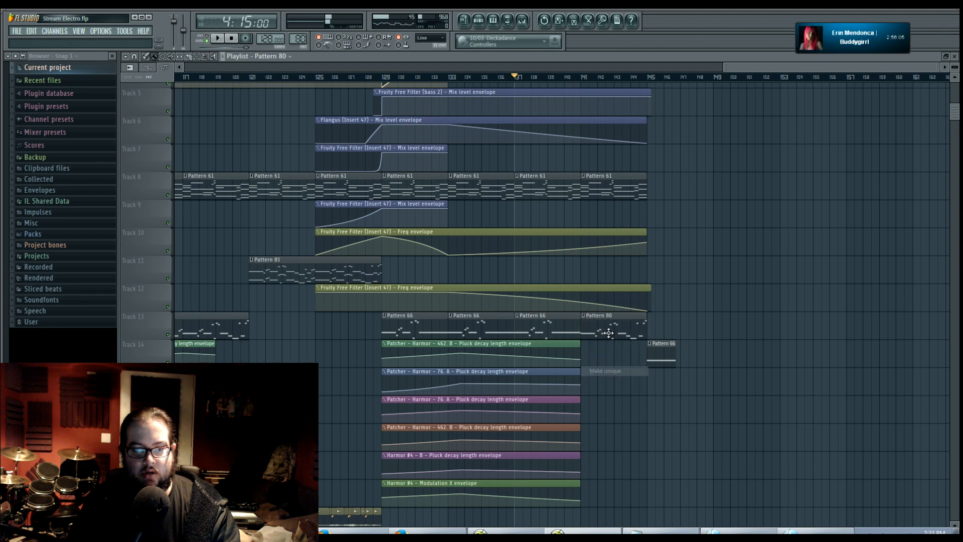
click(481, 22)
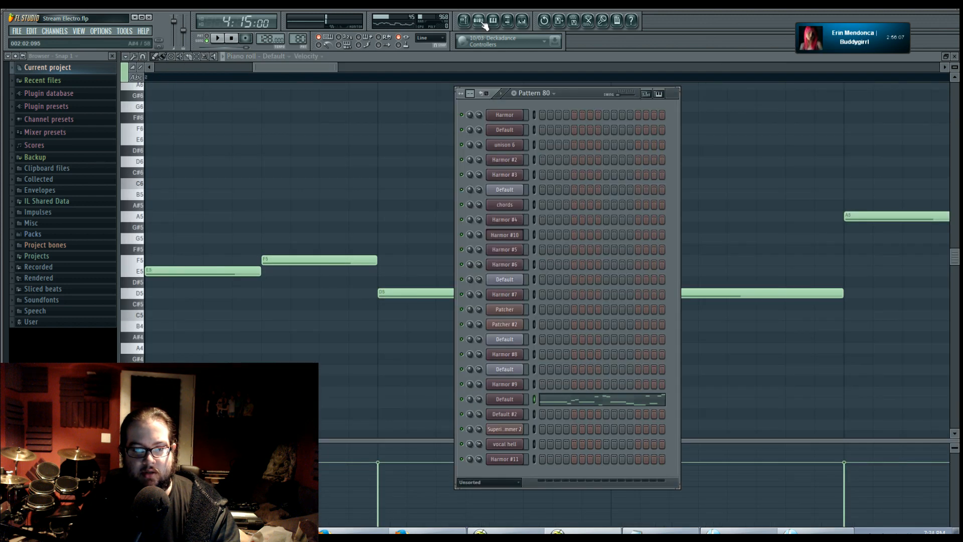
key(space)
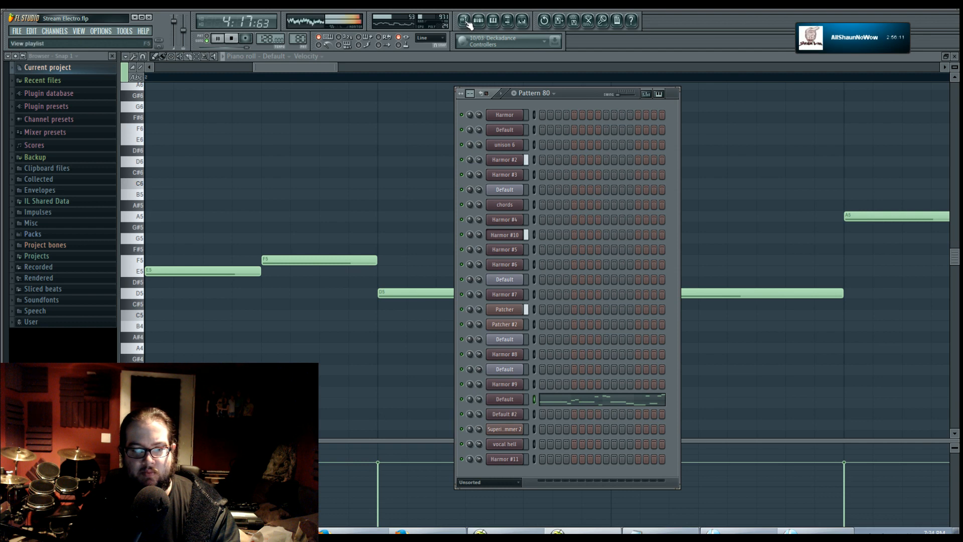
click(465, 22)
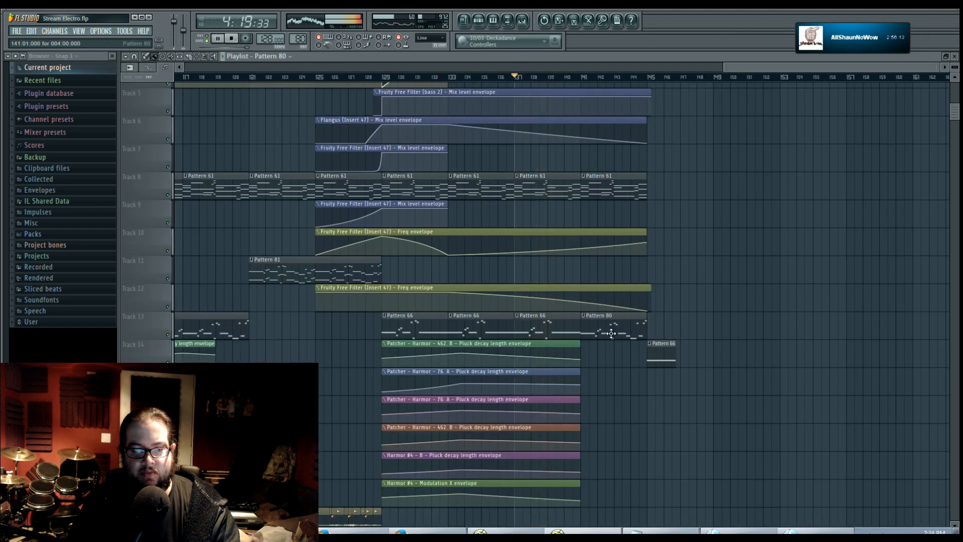
double_click(611, 333)
click(478, 22)
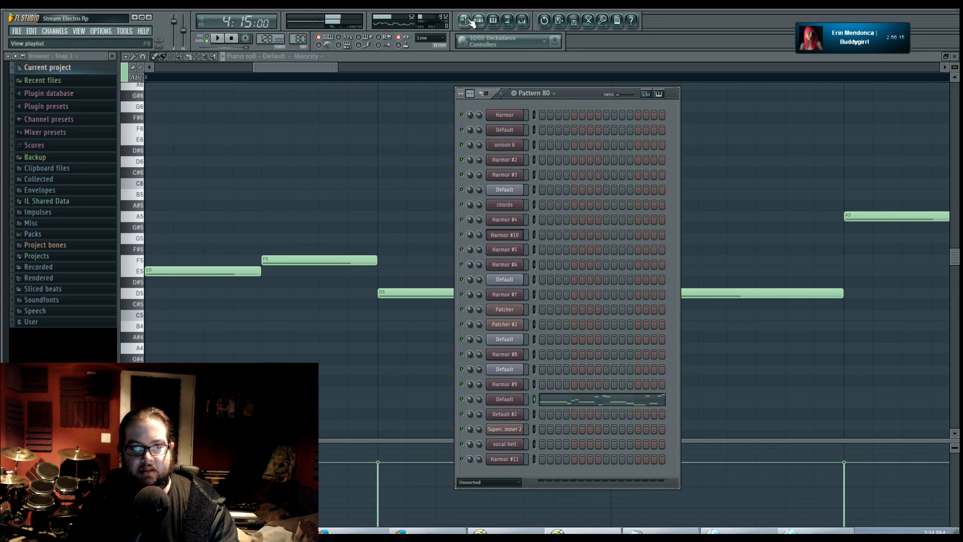
click(465, 21)
click(480, 23)
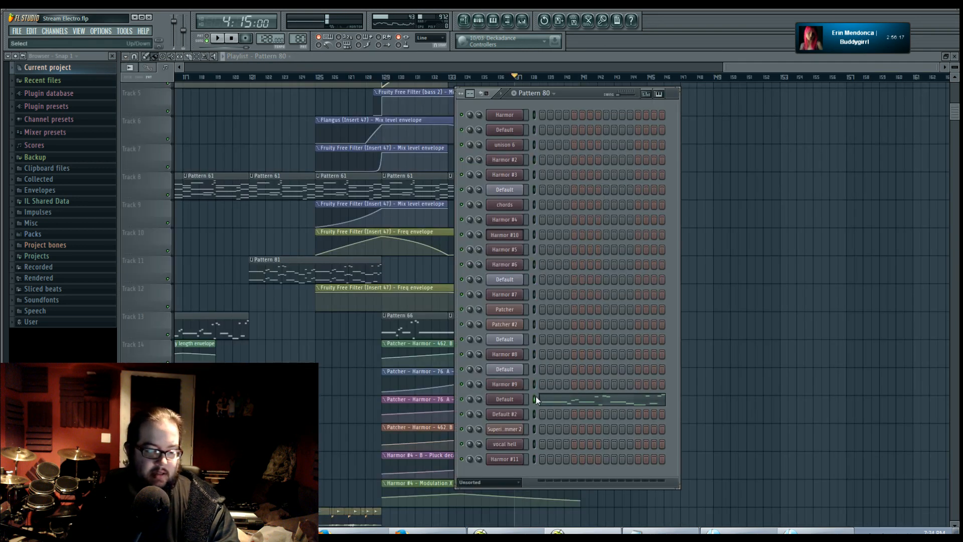
Step: Move Pattern 80's notes from the Default channel to the Patcher channel and start playback
key(space)
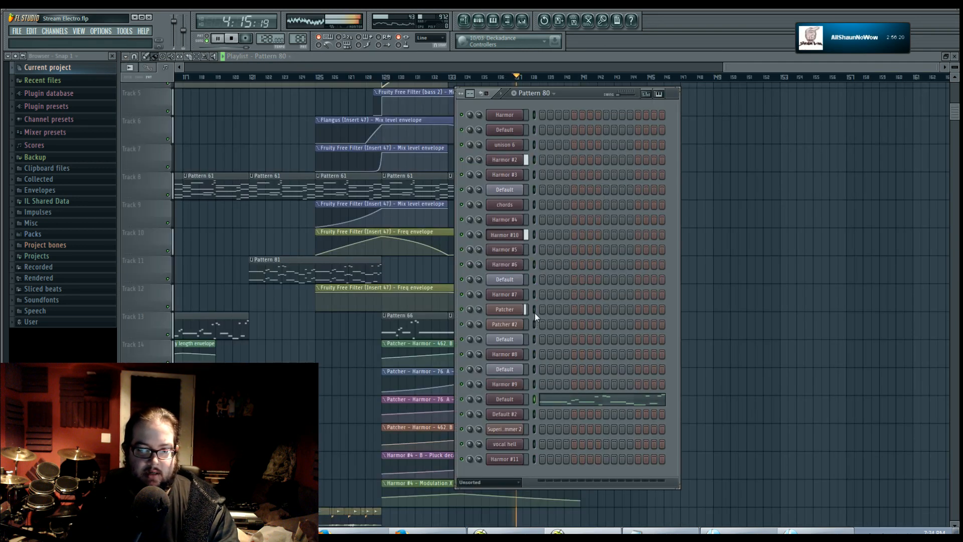
key(space)
click(535, 310)
key(ctrl+v)
key(space)
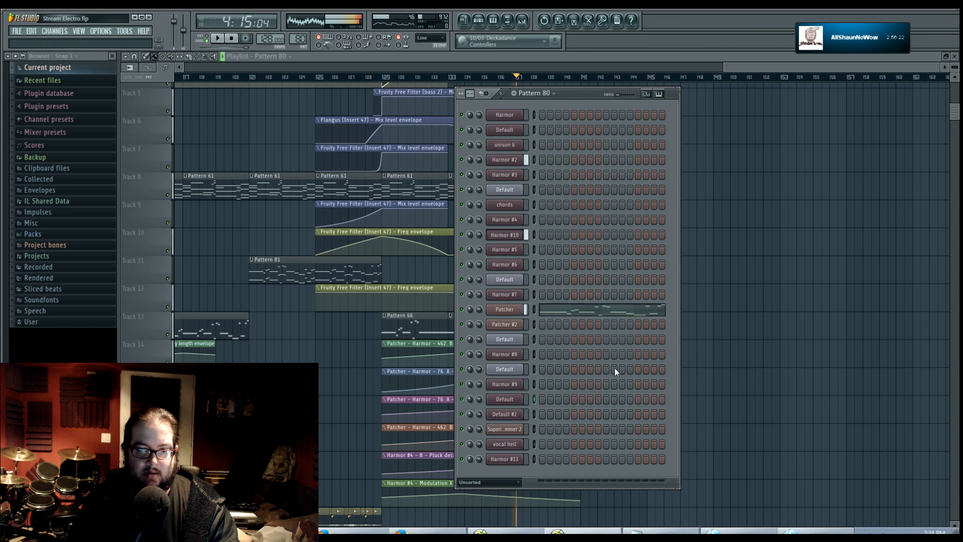
Step: Stretch the Track 14 to 19 Harmor envelopes to bar 145 and reshape them to fall continuously from bar 129
key(F6)
drag(602, 424, 638, 327)
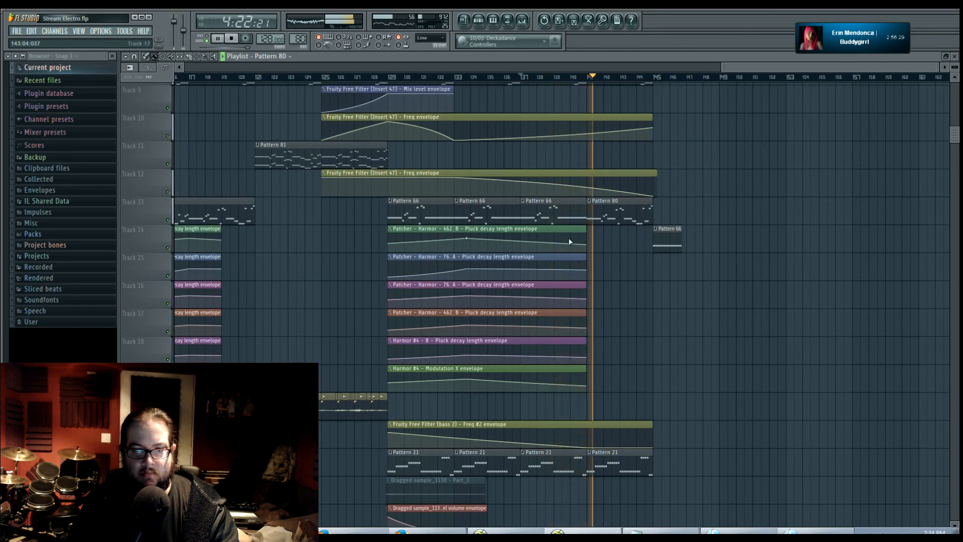
drag(570, 240, 621, 378)
drag(584, 231, 647, 234)
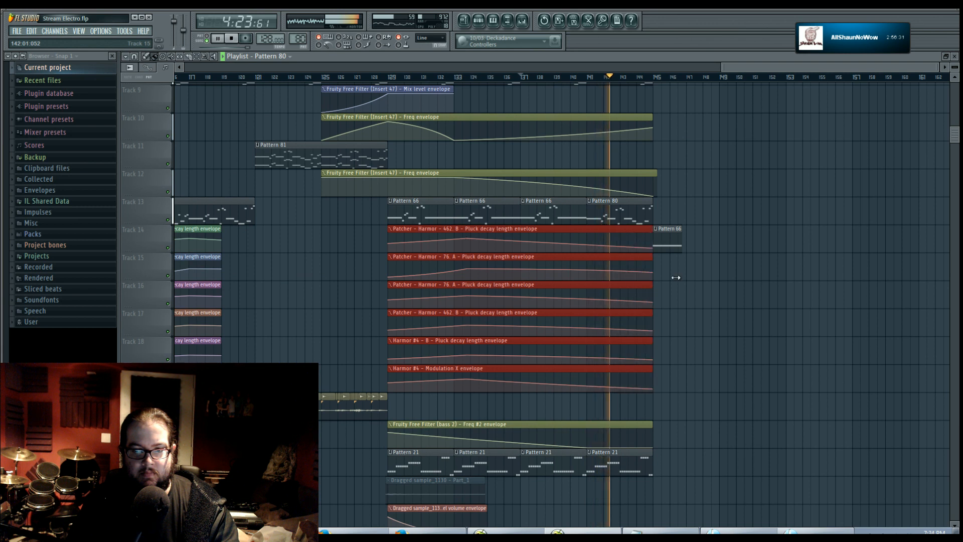
click(694, 291)
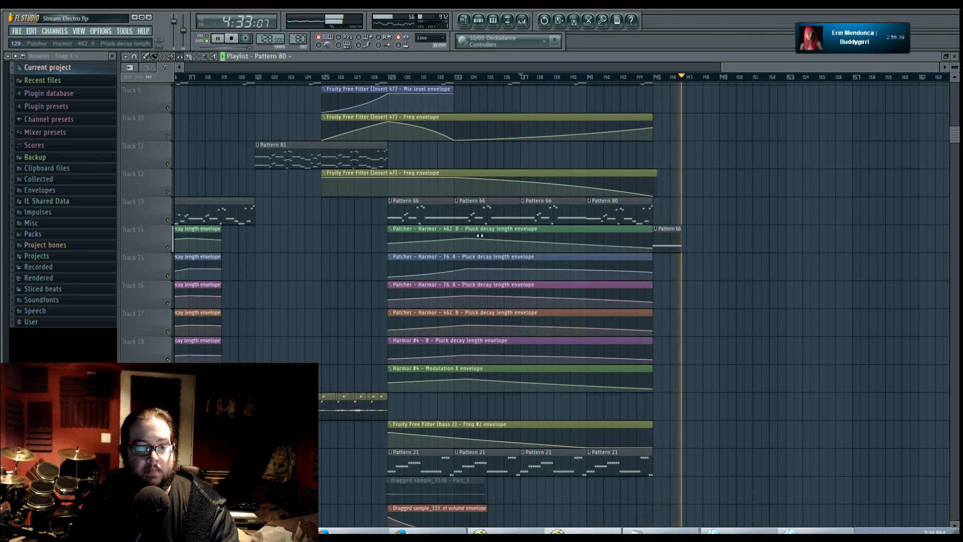
drag(506, 237, 458, 247)
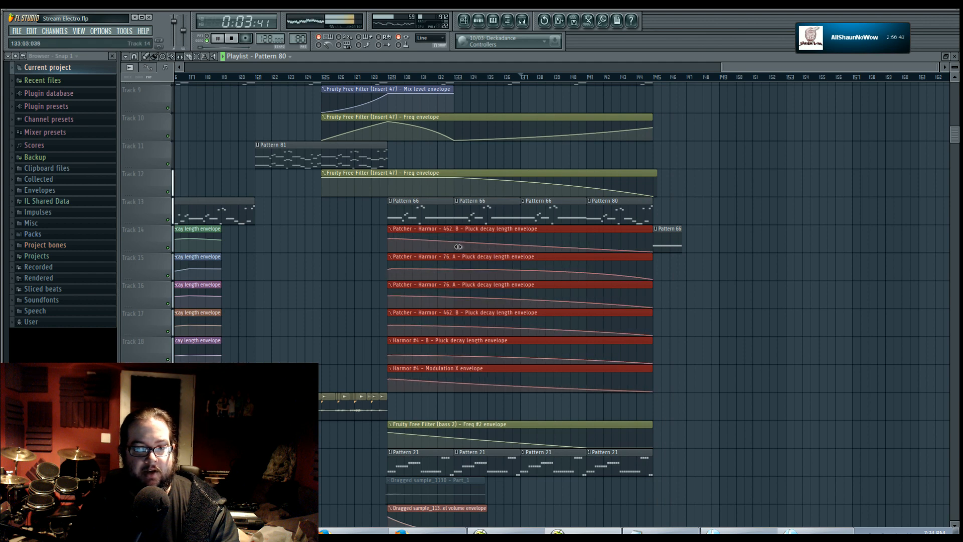
click(795, 342)
Step: Select bars 129 to 145 in the playlist and set ValhallaShimmer's diffusion to 0.780 and size to 0.31 on Insert 47
scroll(447, 191, down, 9)
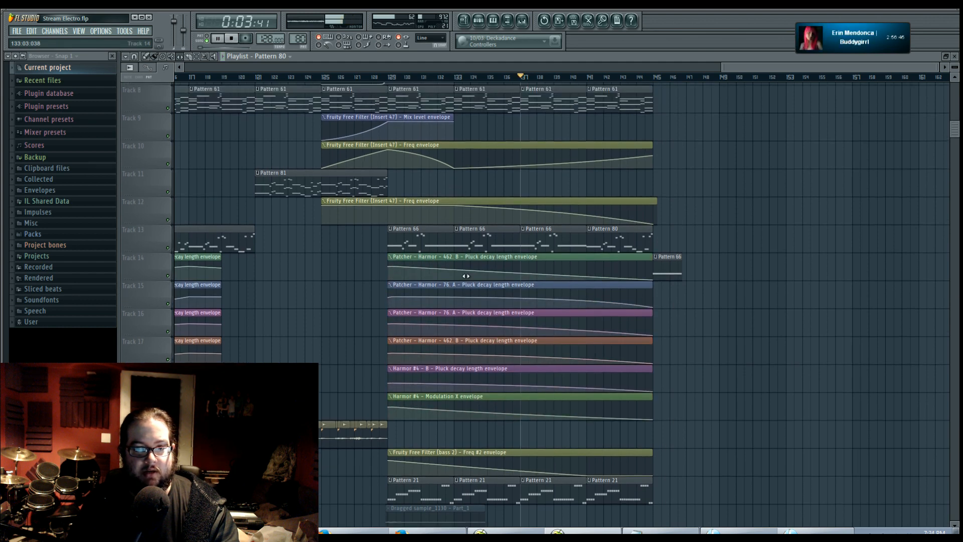
scroll(462, 282, down, 2)
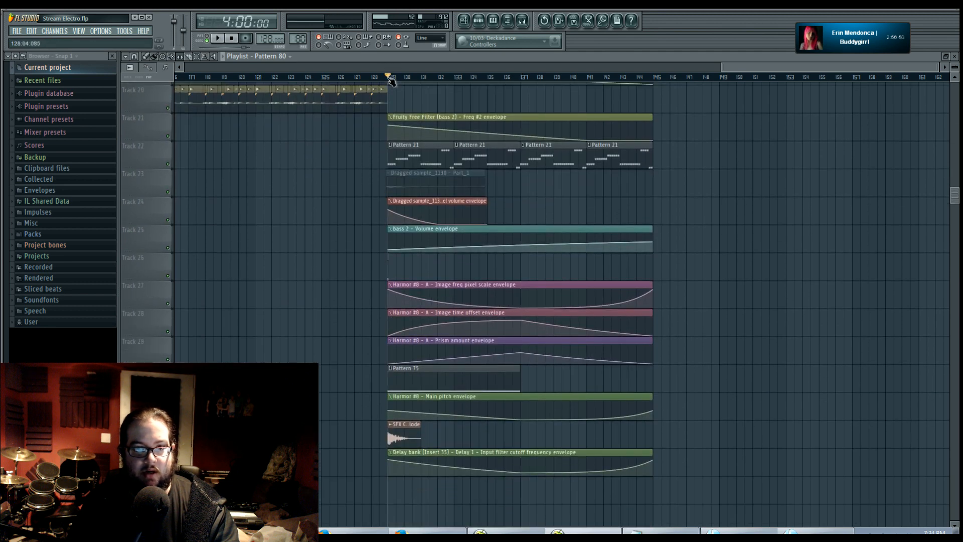
drag(391, 80, 646, 88)
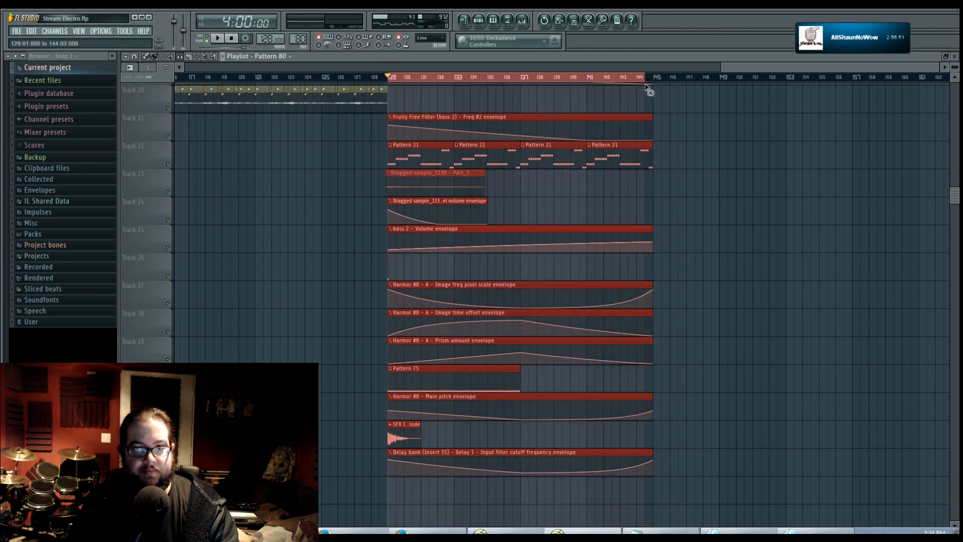
click(521, 21)
click(811, 351)
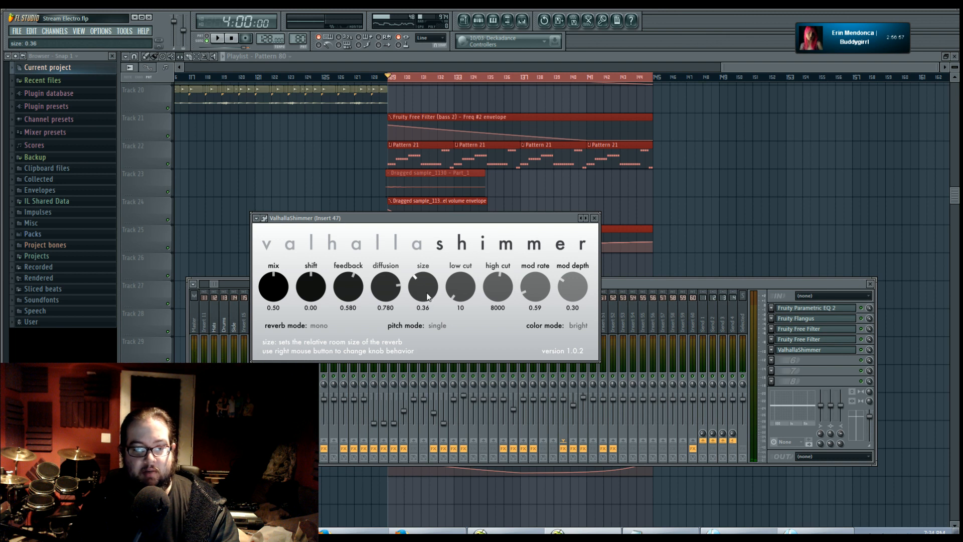
drag(428, 295, 428, 301)
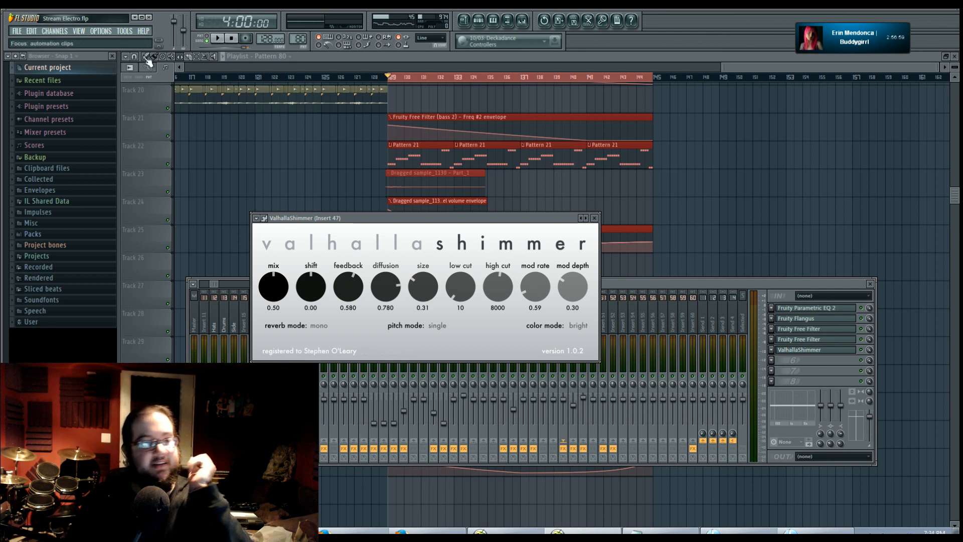
Step: Create an automation clip for ValhallaShimmer's size across bars 129 to 145 and raise its end point
click(127, 30)
mouse_move(156, 61)
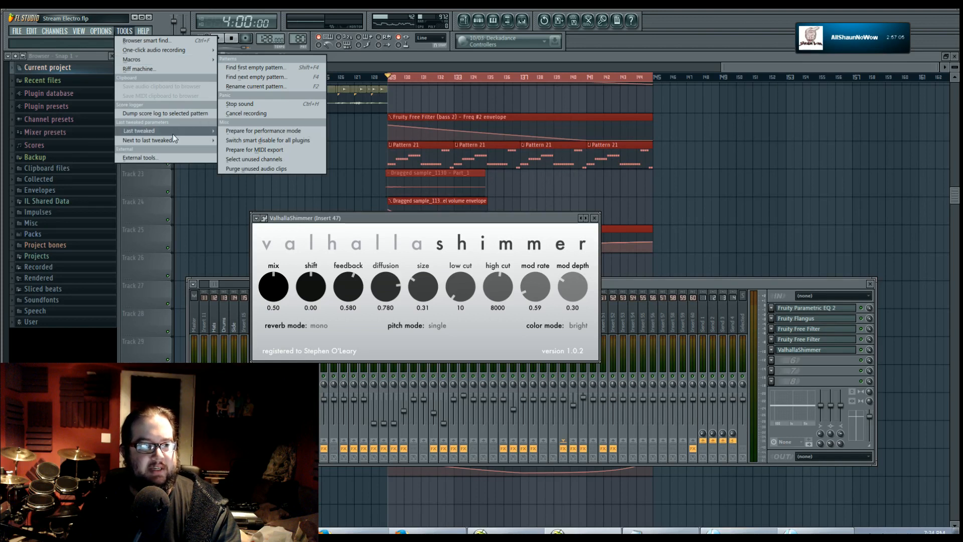
mouse_move(189, 133)
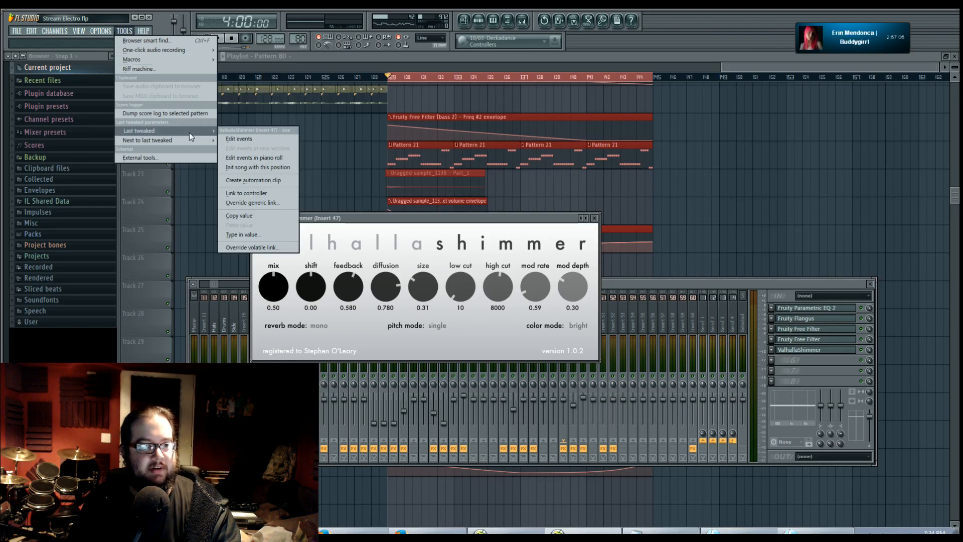
click(269, 182)
click(654, 139)
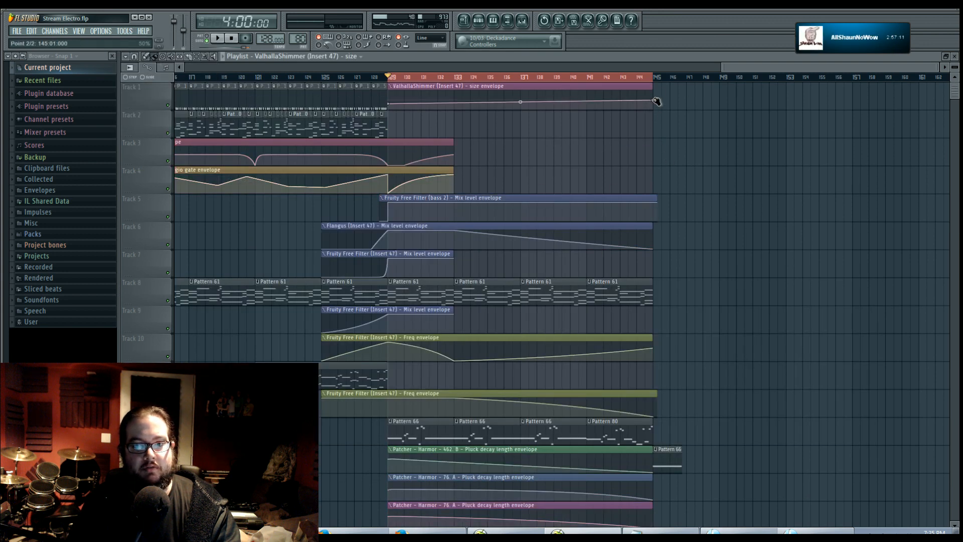
Step: Create an automation clip for ValhallaShimmer's mix level on Insert 47 across bars 129 to 145 and drop its start point so it rises
click(524, 21)
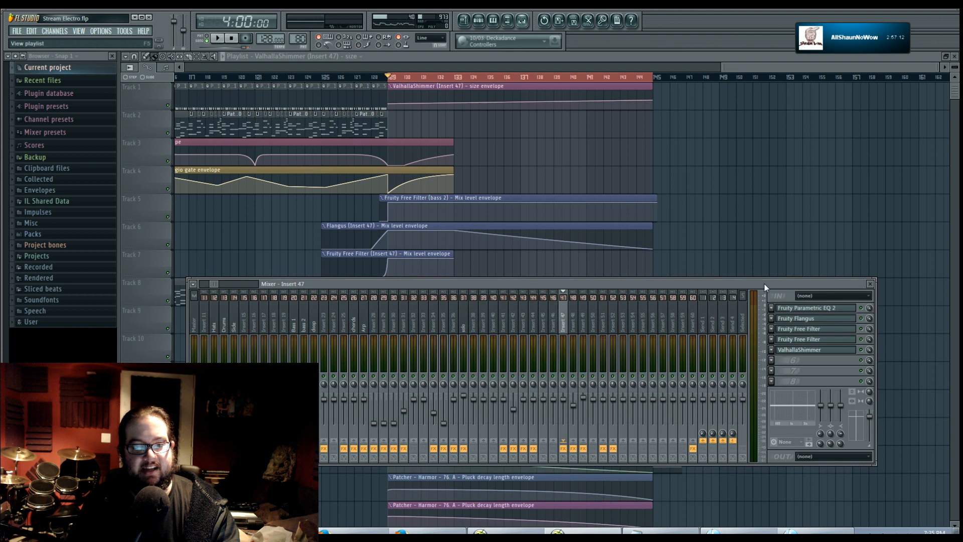
right_click(869, 350)
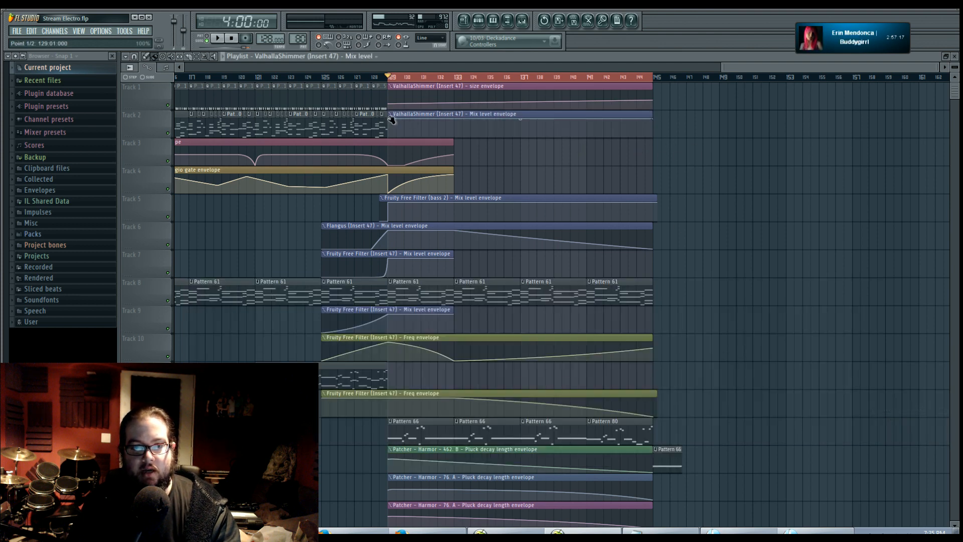
drag(391, 119, 486, 144)
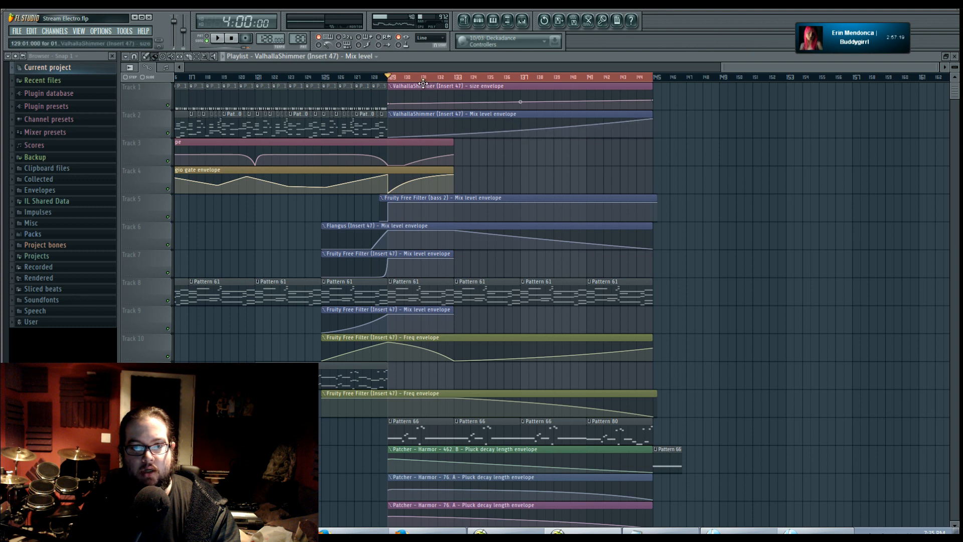
Step: Play the arrangement and, on Insert 47, lower Fruity Flangus's dry level and raise its cross level
key(space)
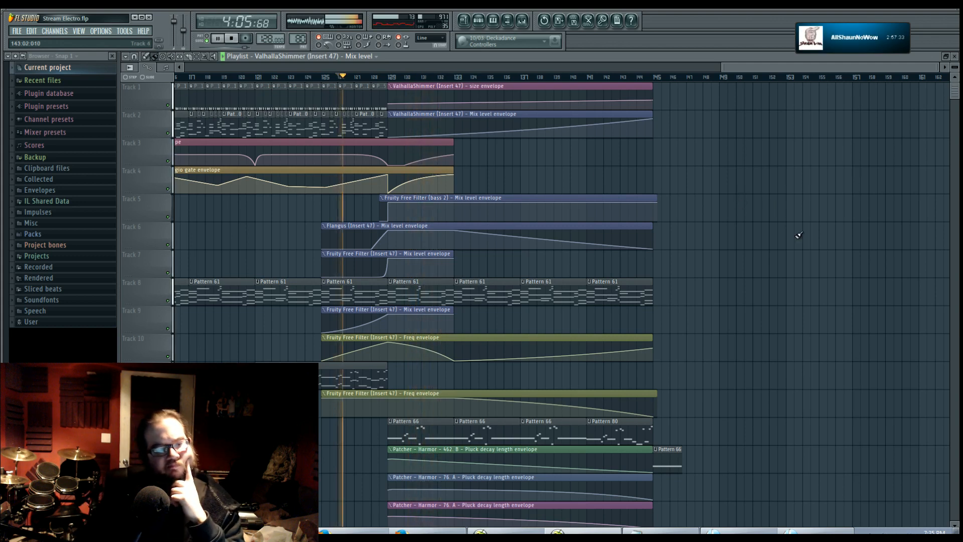
scroll(791, 246, down, 13)
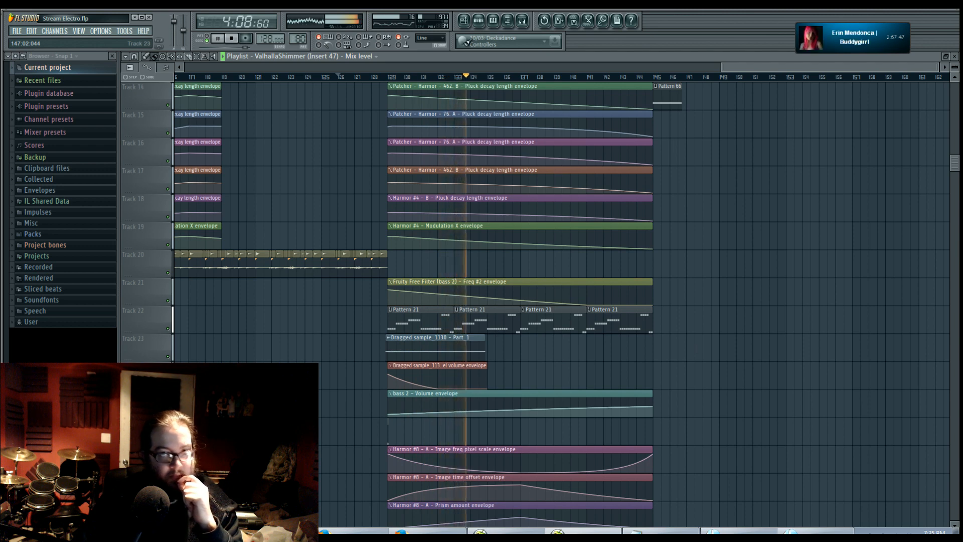
click(522, 20)
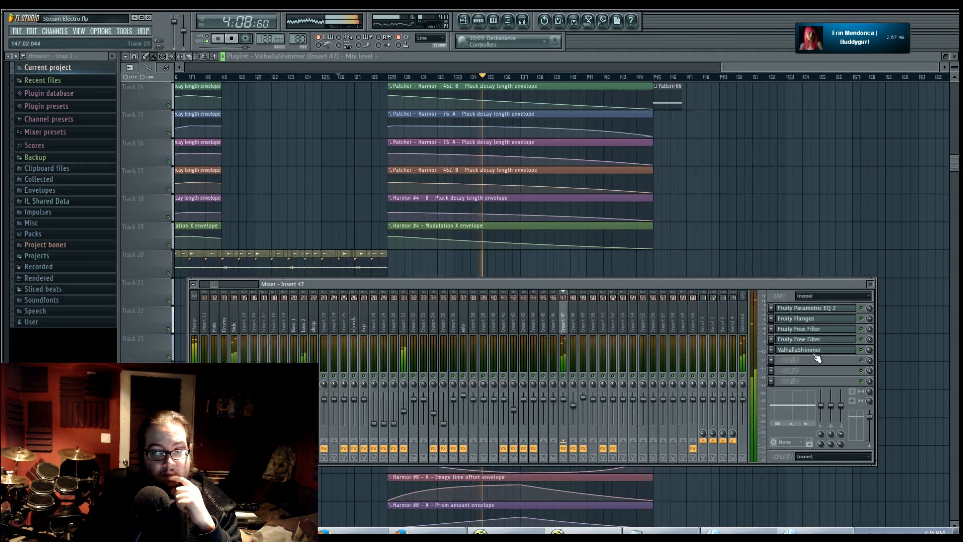
click(812, 320)
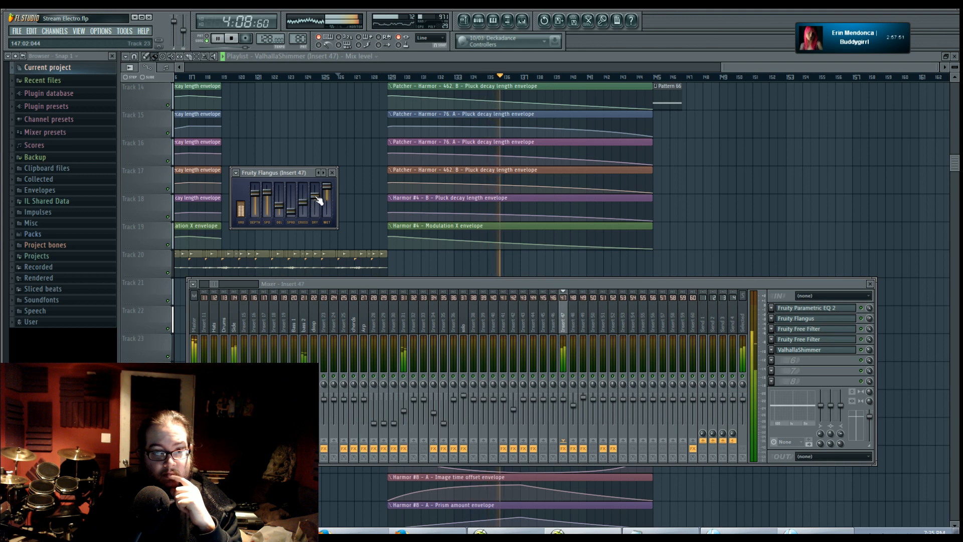
drag(317, 199, 318, 214)
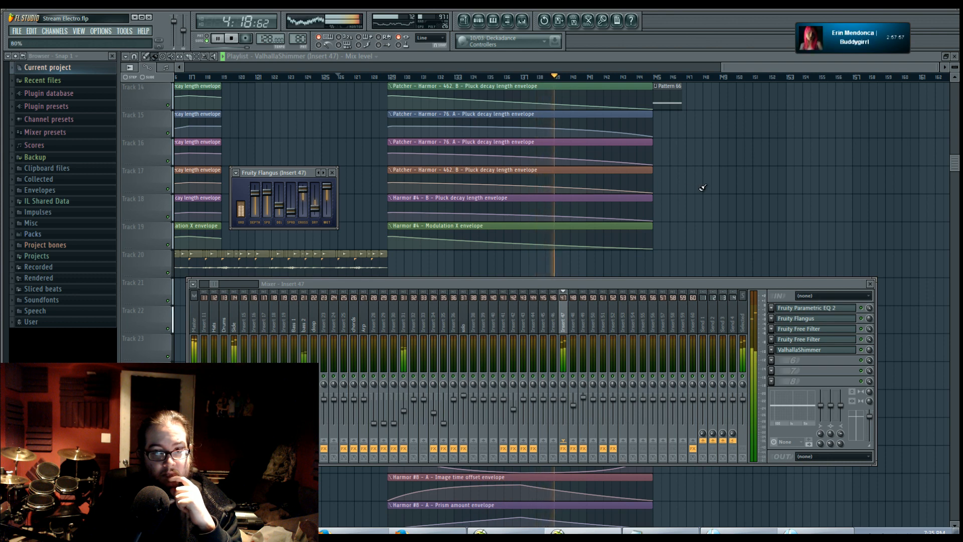
click(717, 183)
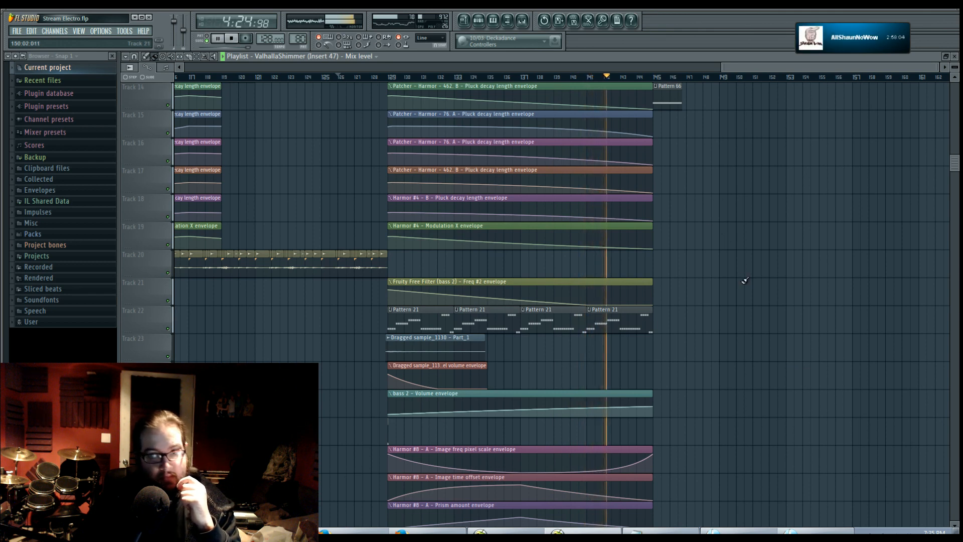
Step: Raise the Track 12 filter frequency envelope's end point at bar 145 to about 24% and lower Track 10's end point slightly
scroll(737, 271, up, 3)
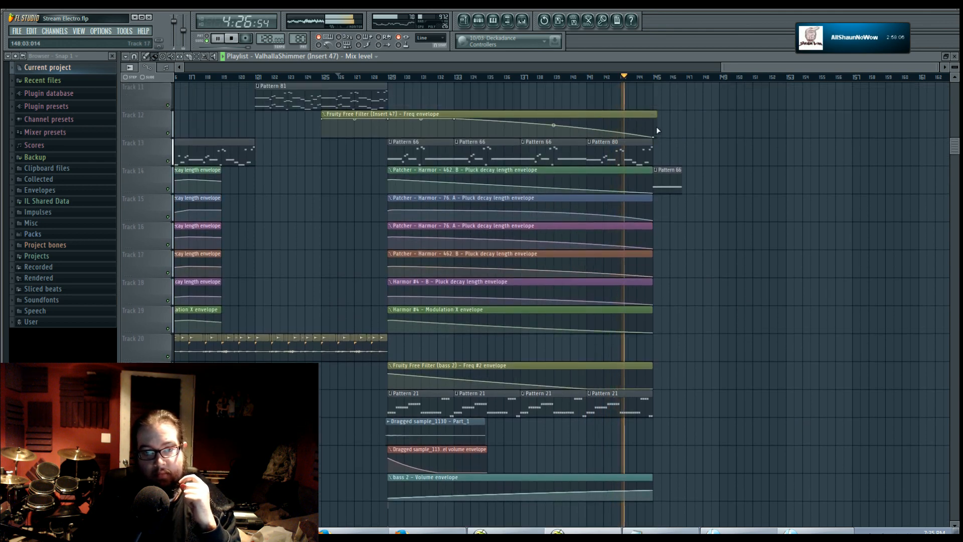
drag(654, 136, 654, 133)
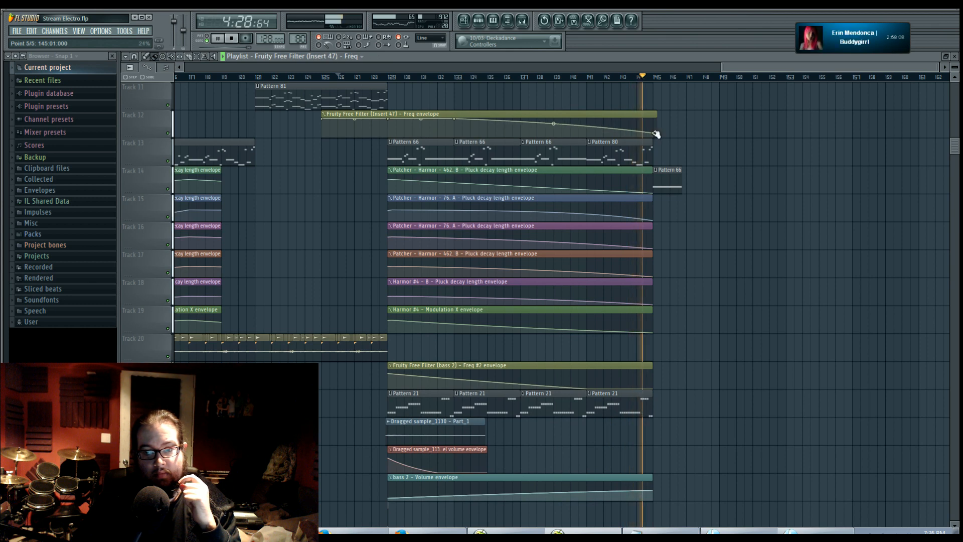
scroll(752, 307, up, 5)
drag(653, 209, 653, 214)
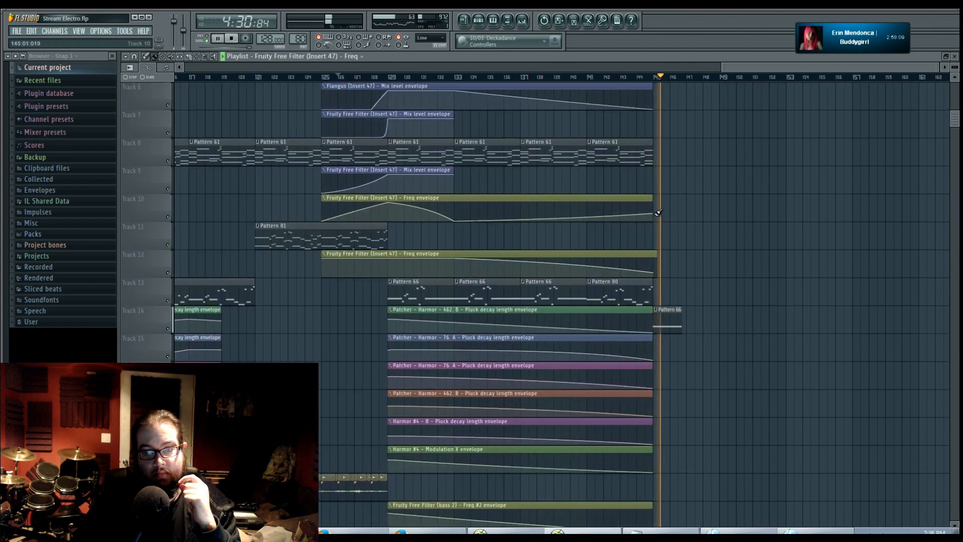
drag(654, 272, 653, 271)
Step: Play from bar 141, shorten the last Pattern 61 clip on Track 8 to end shortly after bar 144, and stop playback
click(585, 75)
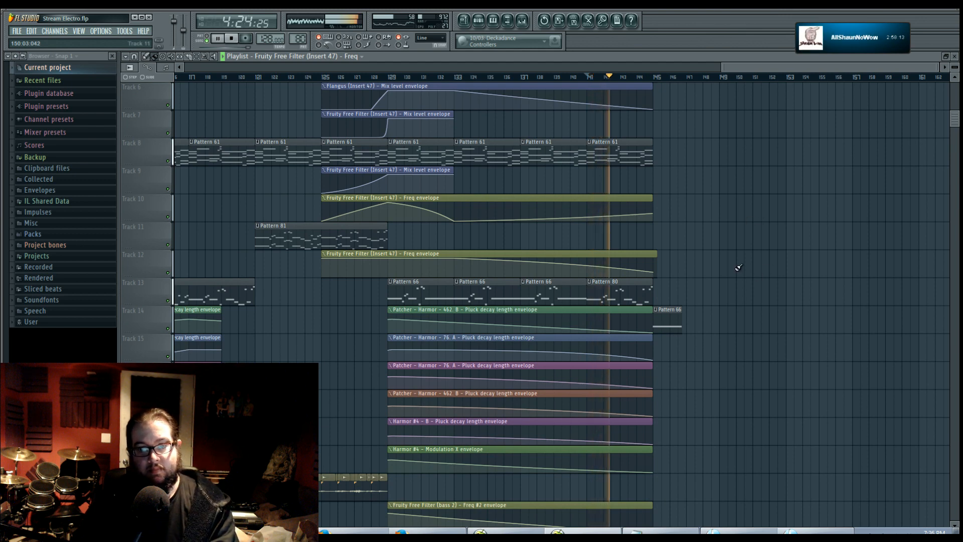
drag(680, 254, 648, 252)
scroll(635, 198, up, 2)
scroll(635, 198, up, 3)
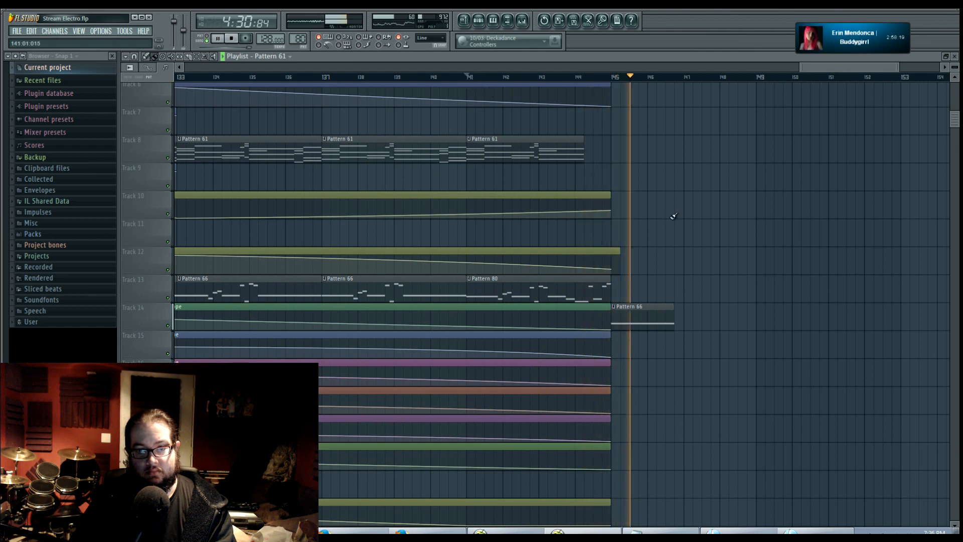
key(space)
Step: Adjust the curve tension of the ValhallaShimmer size envelope on Track 1 between bars 129 and 145
scroll(683, 249, up, 5)
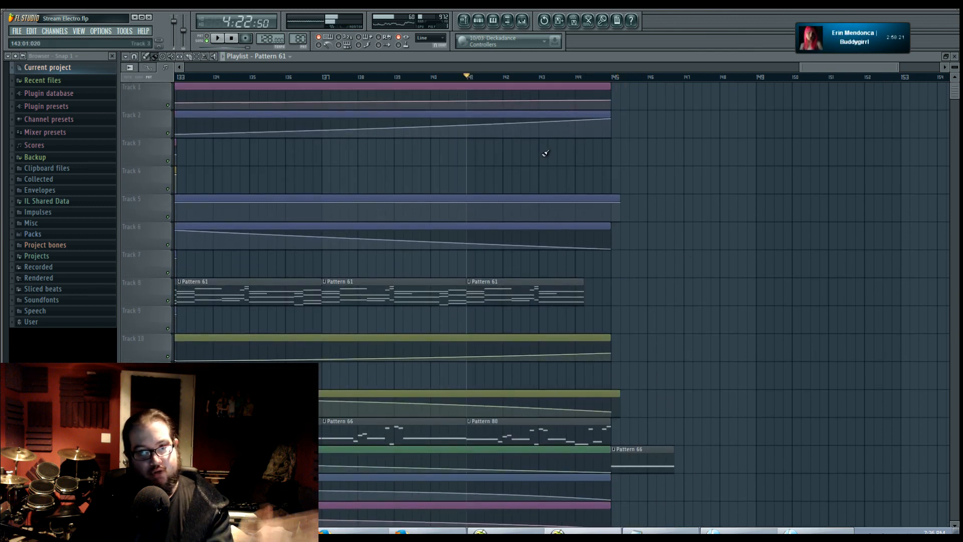
drag(492, 150, 681, 185)
scroll(681, 185, down, 2)
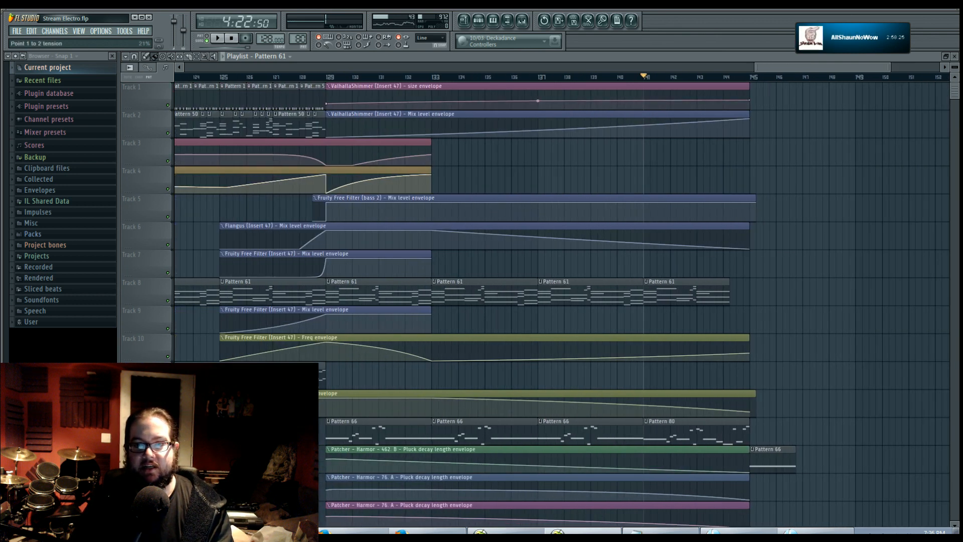
click(537, 101)
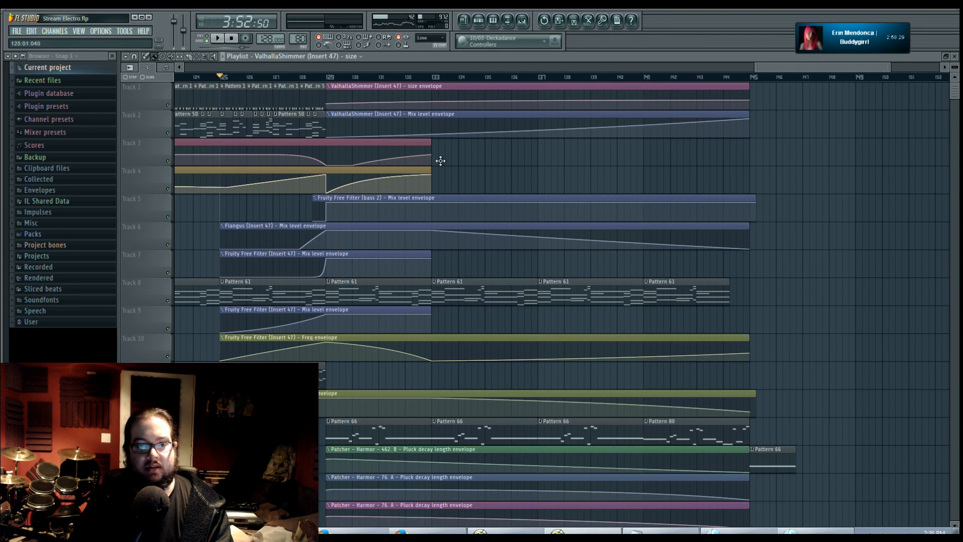
Step: Play the arrangement from bar 125 past bar 145 to check the envelopes and the melody's ending, and stop playback
key(space)
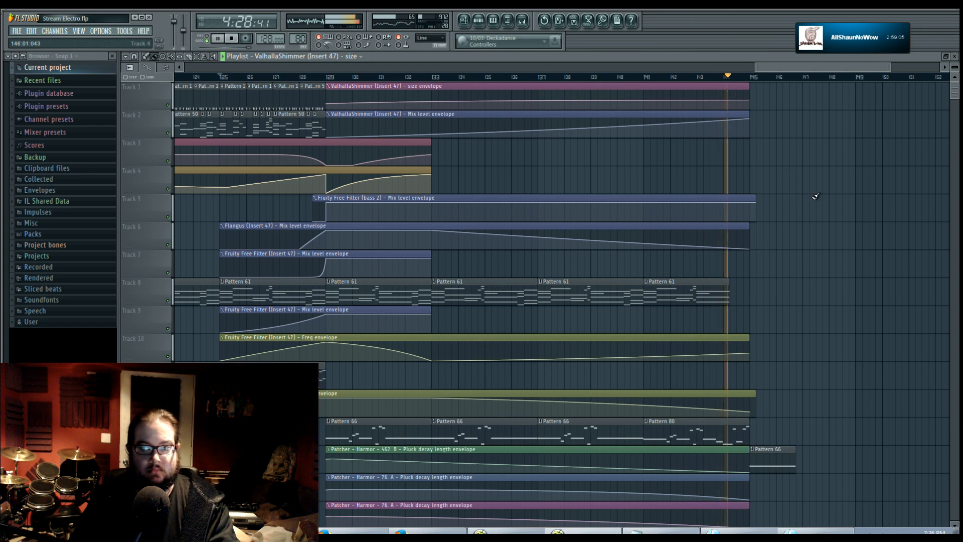
drag(787, 204, 609, 204)
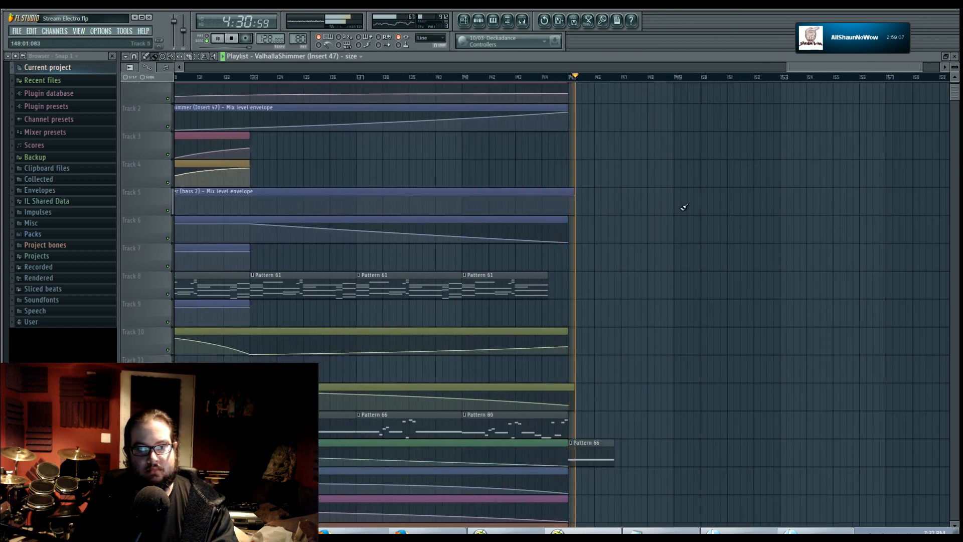
scroll(690, 226, down, 3)
scroll(725, 301, down, 5)
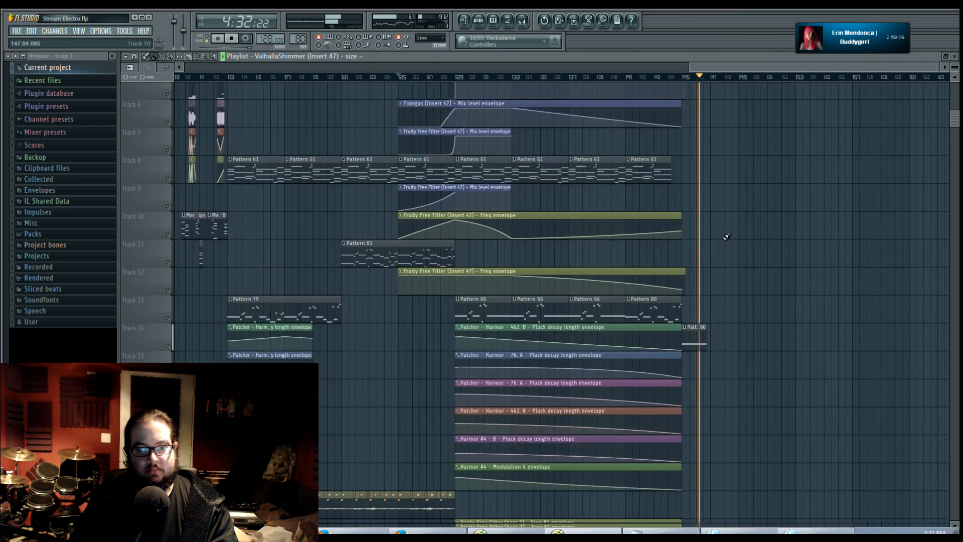
scroll(713, 272, up, 3)
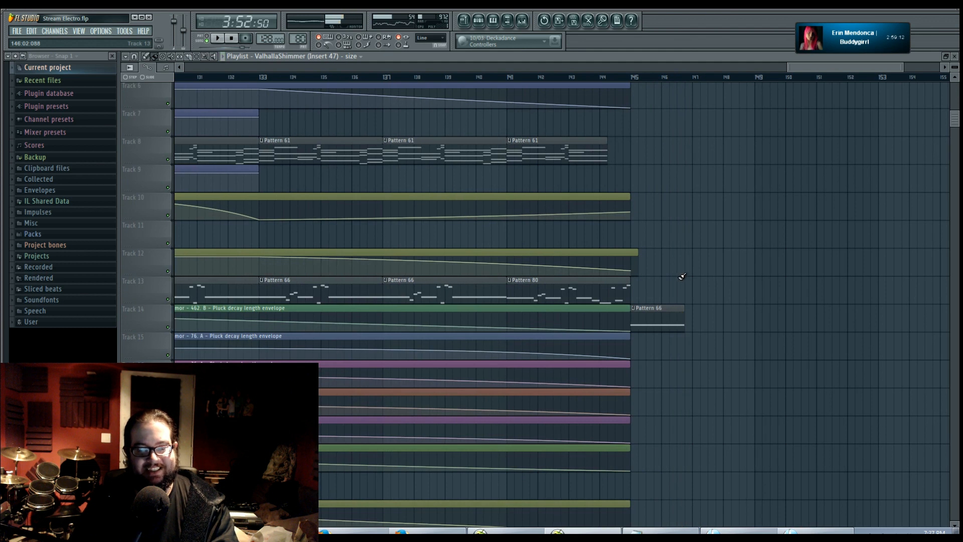
drag(682, 276, 555, 355)
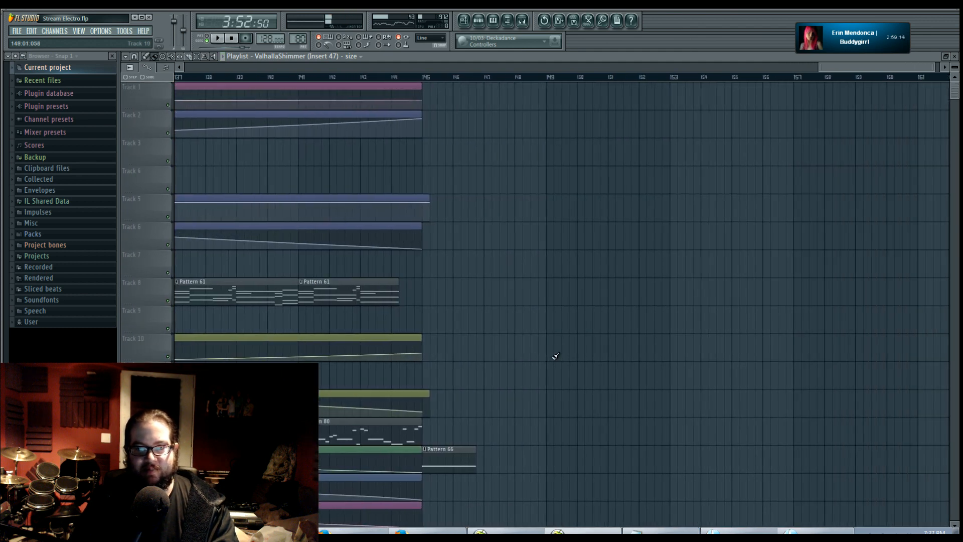
Step: Set ValhallaShimmer's mod depth to 0.00 on Insert 47
click(522, 20)
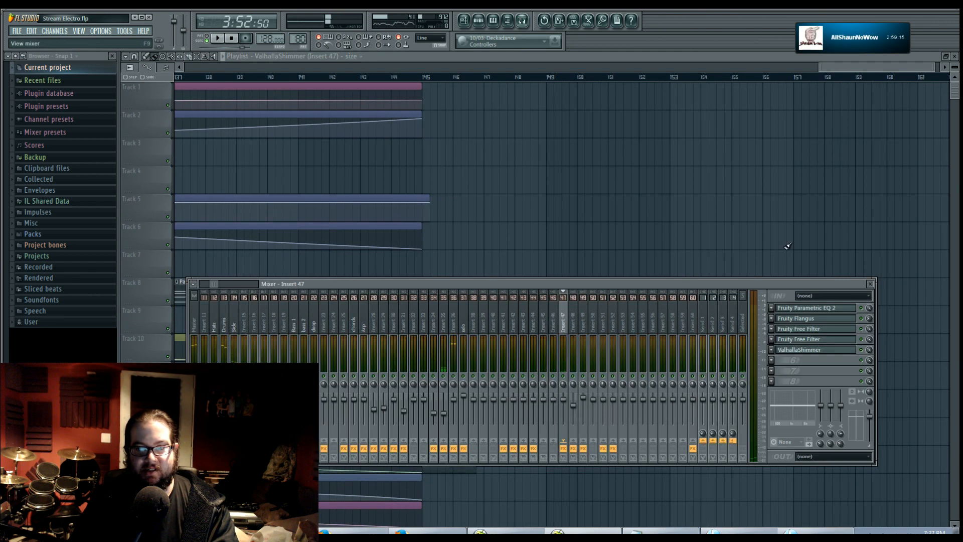
click(820, 353)
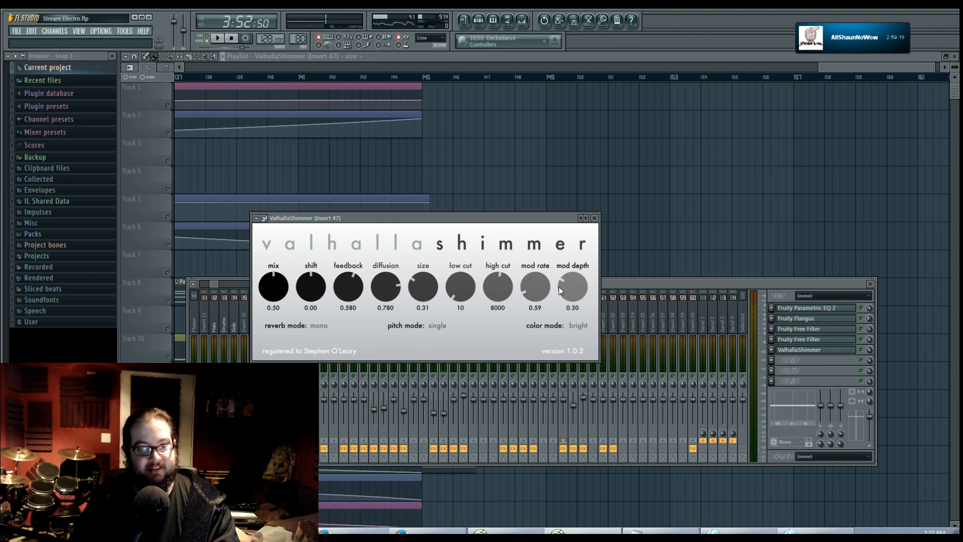
drag(571, 292, 573, 272)
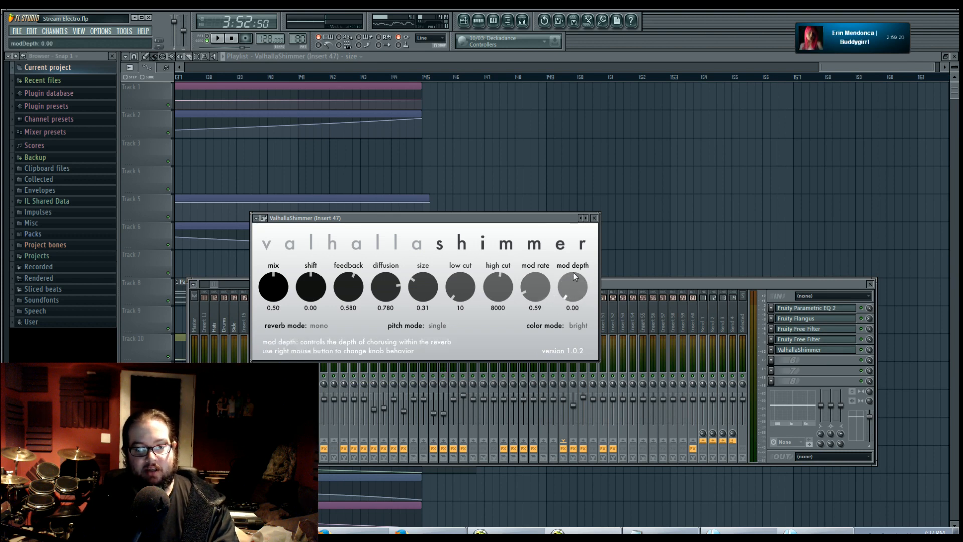
click(685, 235)
Step: Select bars 141 to 149 in the playlist and play them with the mixer shown to check which inserts are sounding
drag(482, 381, 565, 198)
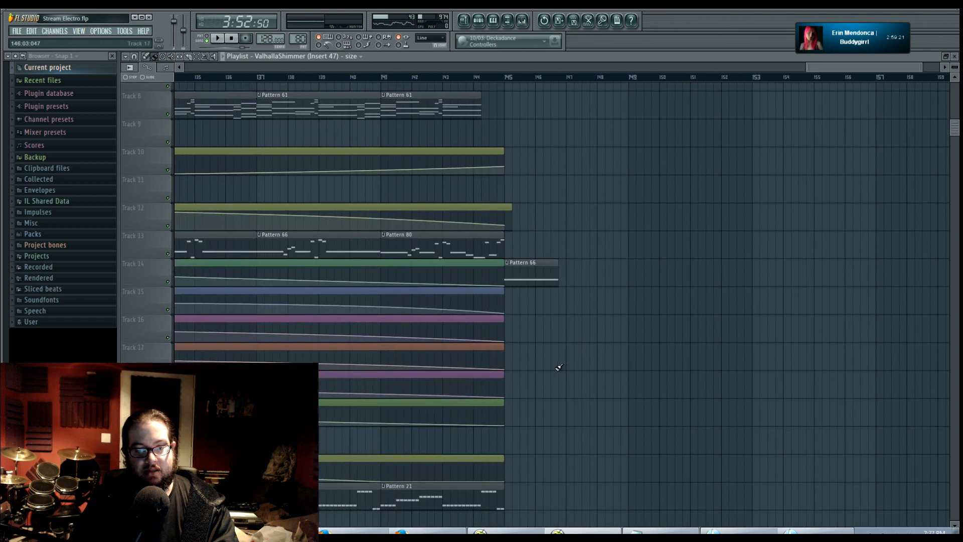
drag(560, 366, 615, 243)
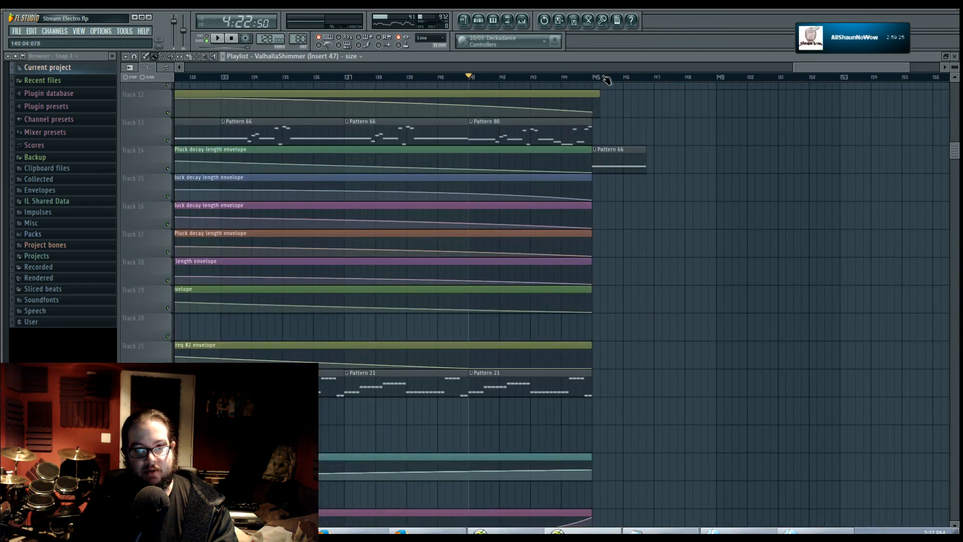
drag(469, 78, 717, 85)
click(526, 22)
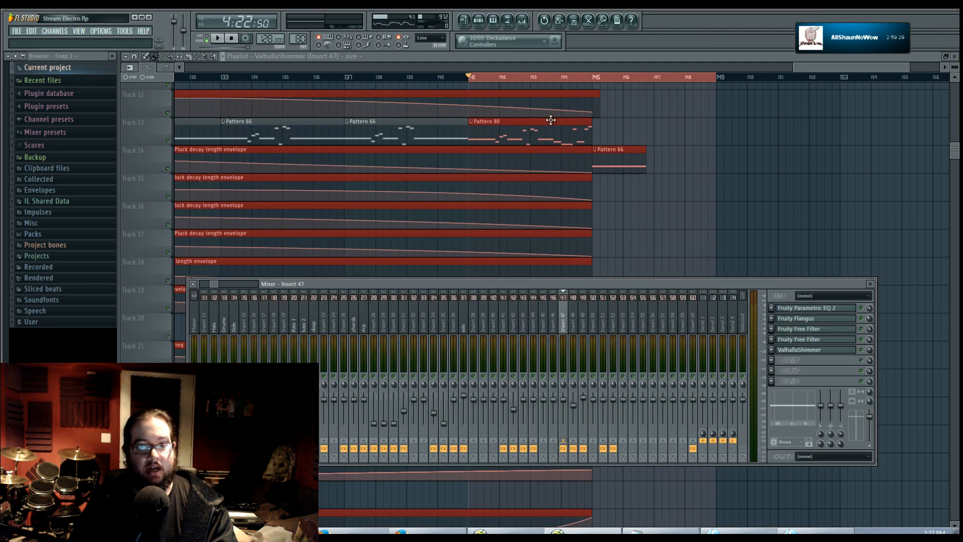
key(space)
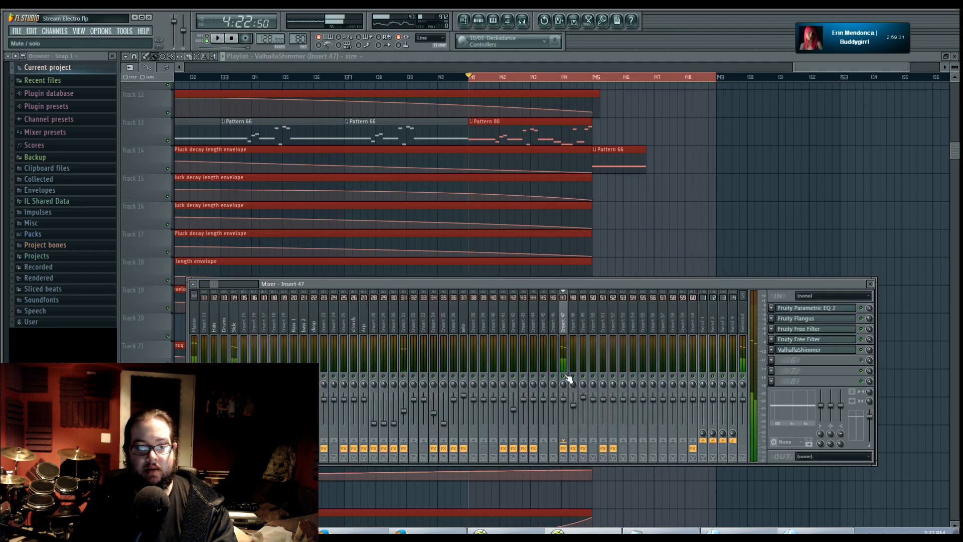
Step: Load Fruity Free Filter into the third effect slot of Insert 31
click(407, 327)
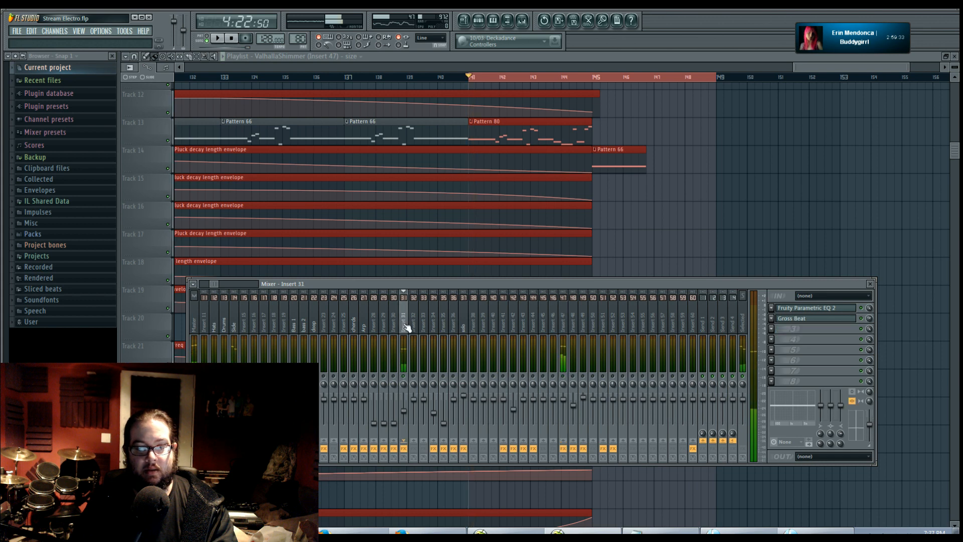
click(777, 330)
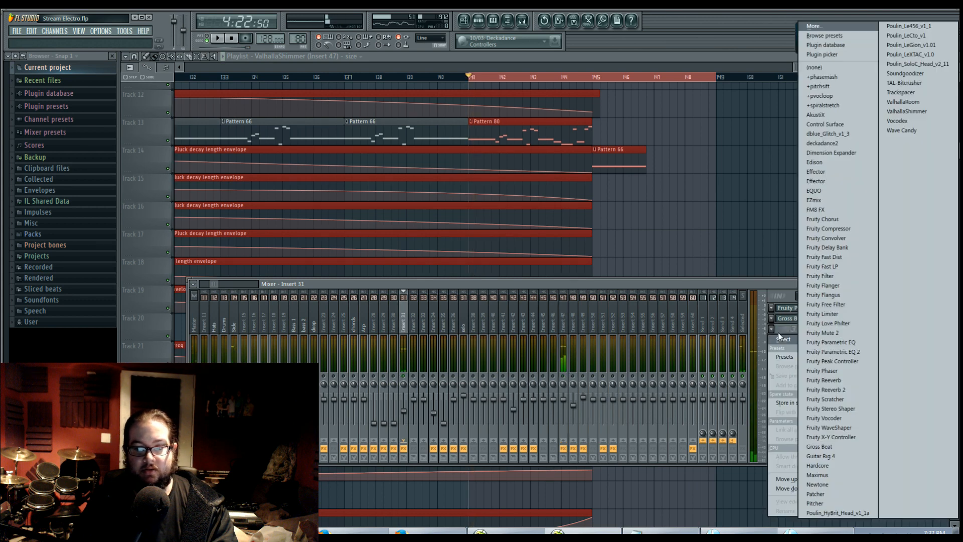
click(849, 306)
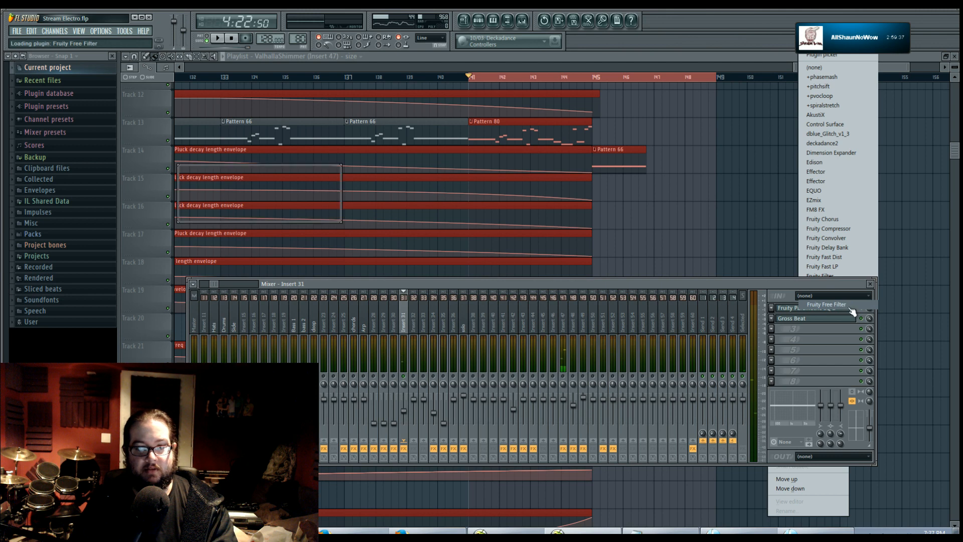
Step: Create automation clips for the frequency and mix level of Insert 31's Fruity Free Filter, with the mix level ramping up just before bar 141
right_click(273, 191)
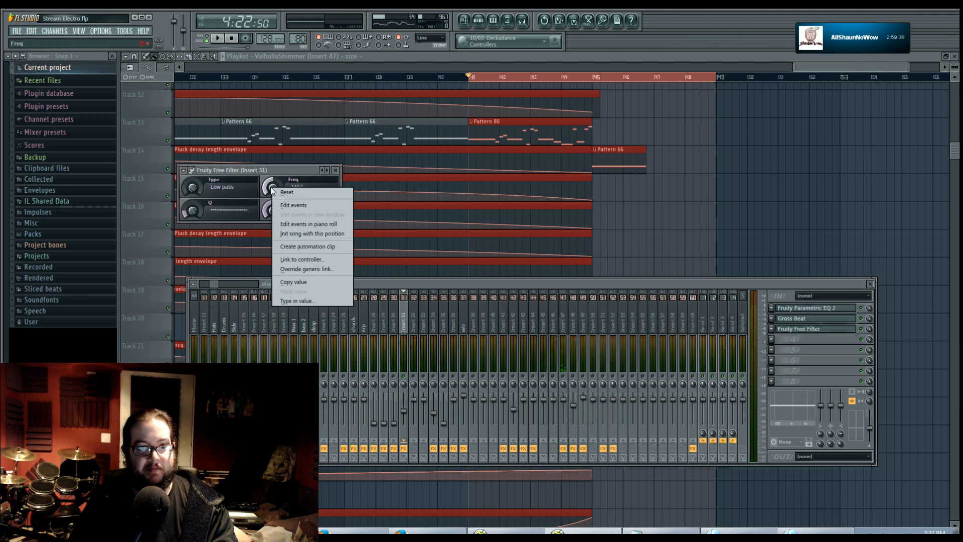
click(324, 249)
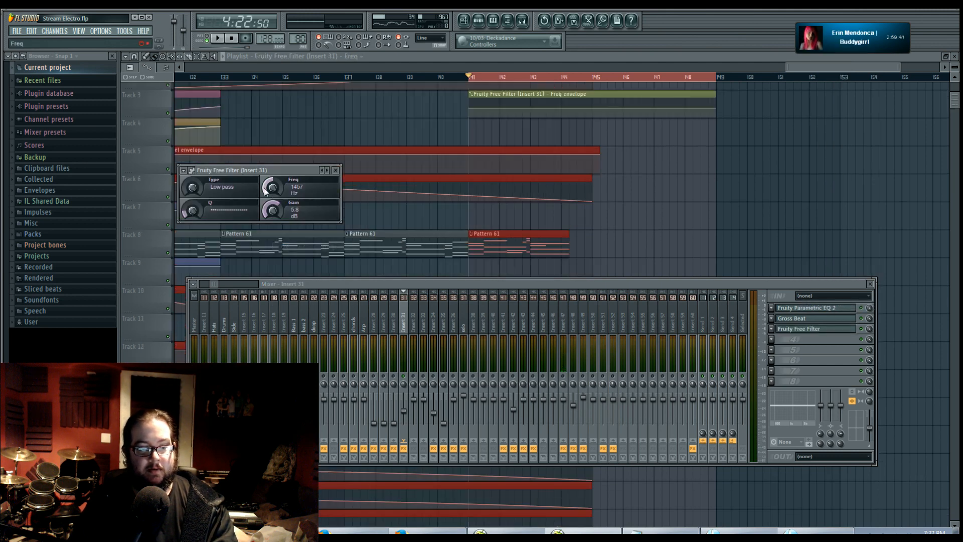
right_click(868, 328)
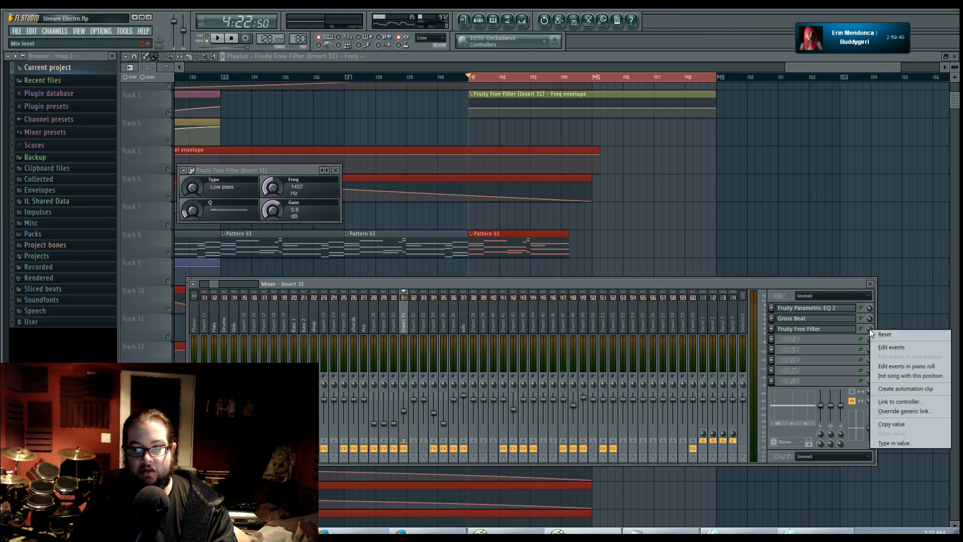
click(891, 387)
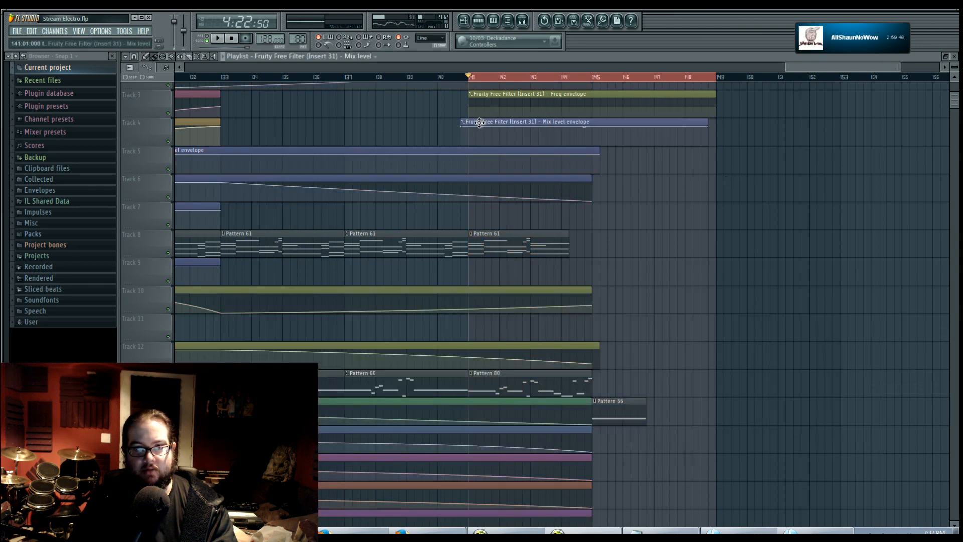
drag(464, 128, 462, 143)
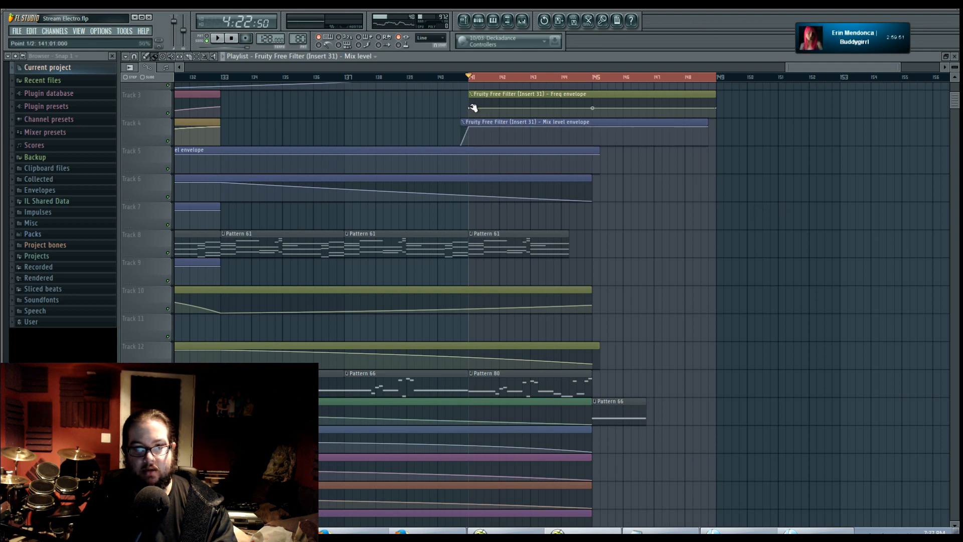
Step: Shape the Insert 31 filter's Freq envelope into a falling curve across bars 141 to 149 during playback, and clear the time selection
key(space)
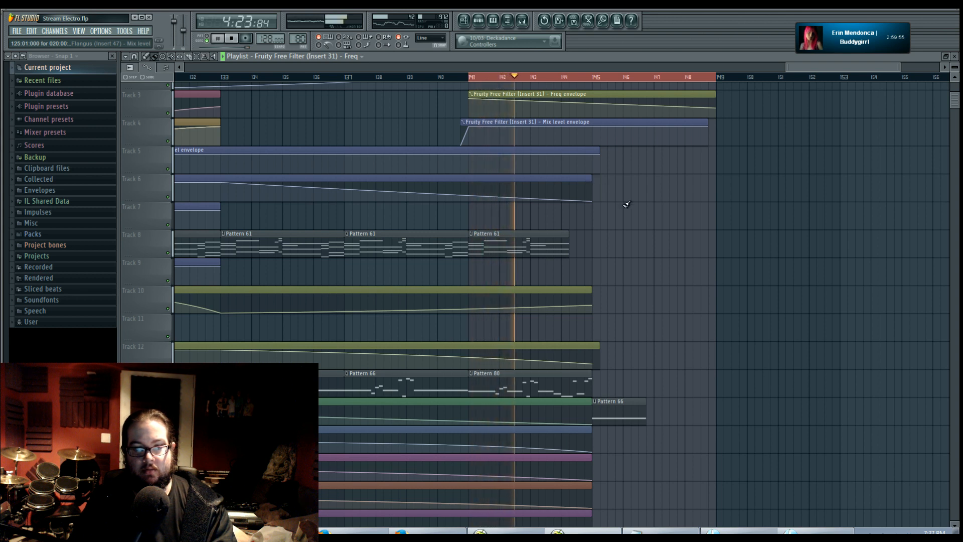
drag(592, 104, 592, 107)
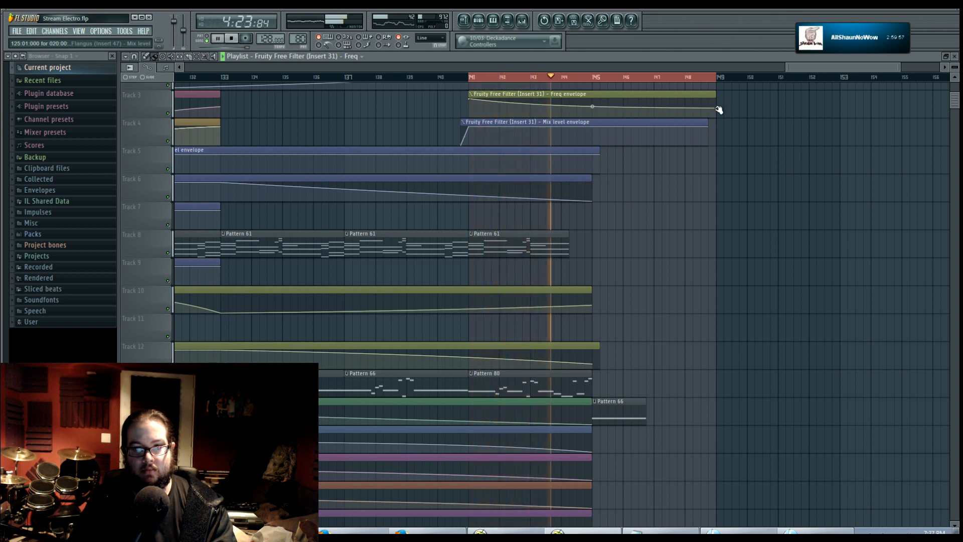
drag(716, 108, 716, 110)
drag(593, 109, 593, 109)
right_click(489, 76)
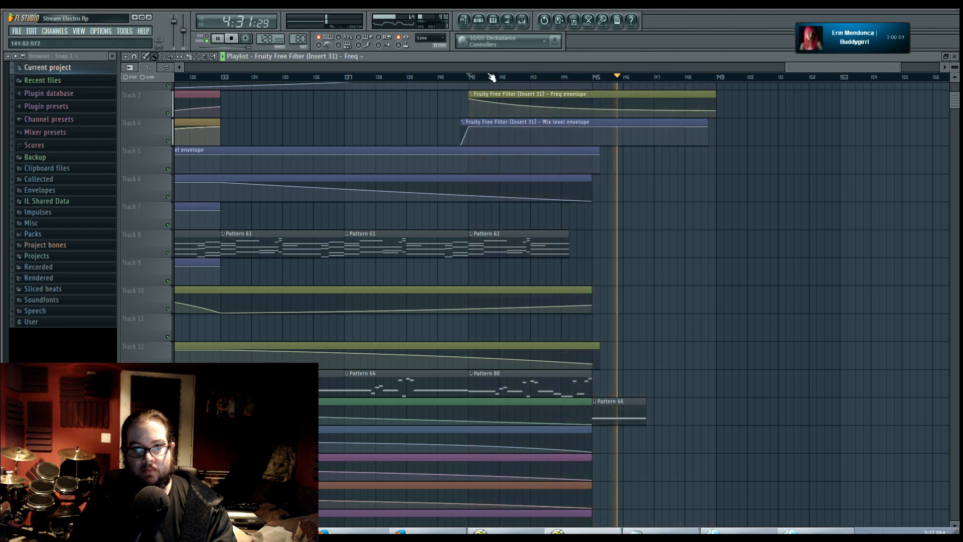
Step: Play the arrangement from bar 137 past bar 145 to check how the Insert 31 filter envelopes affect the ending
key(space)
key(F9)
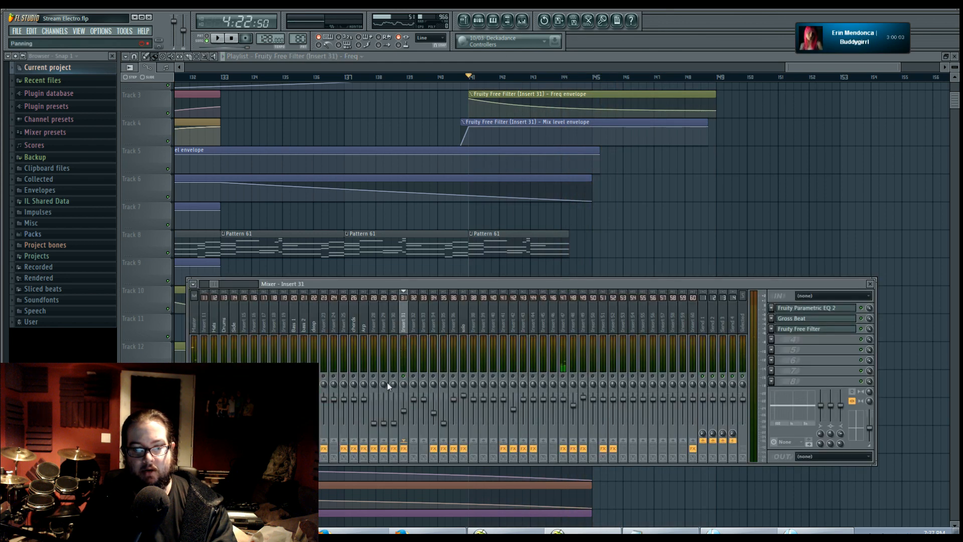
key(F9)
scroll(694, 239, down, 4)
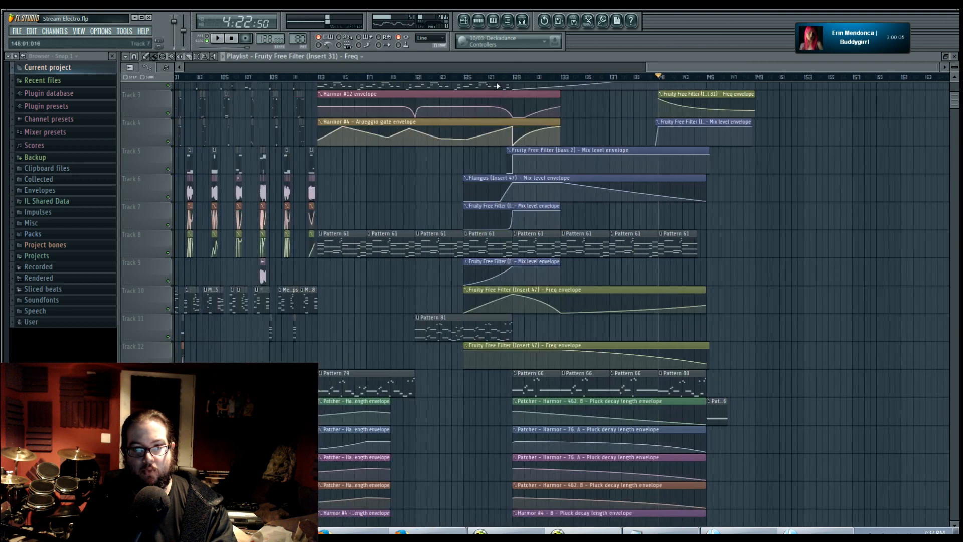
key(space)
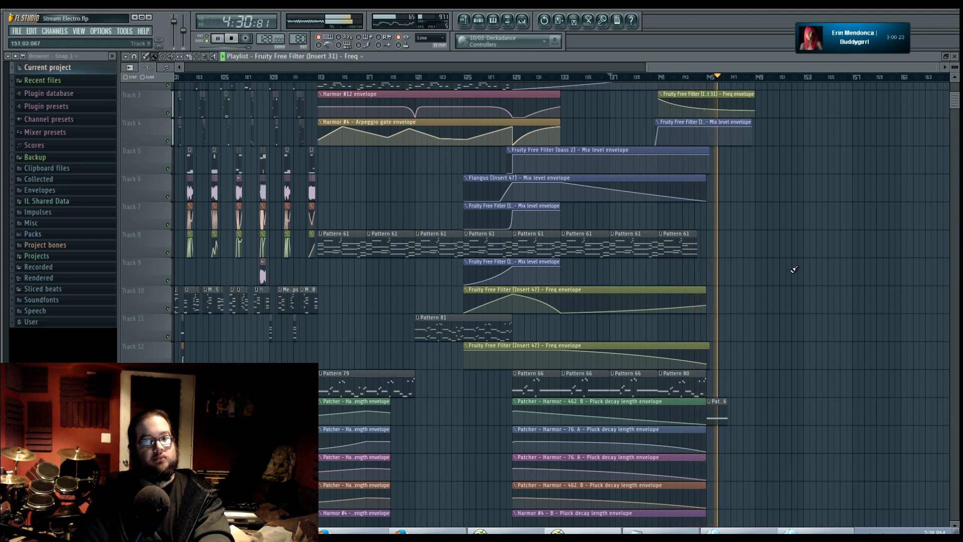
scroll(734, 262, up, 6)
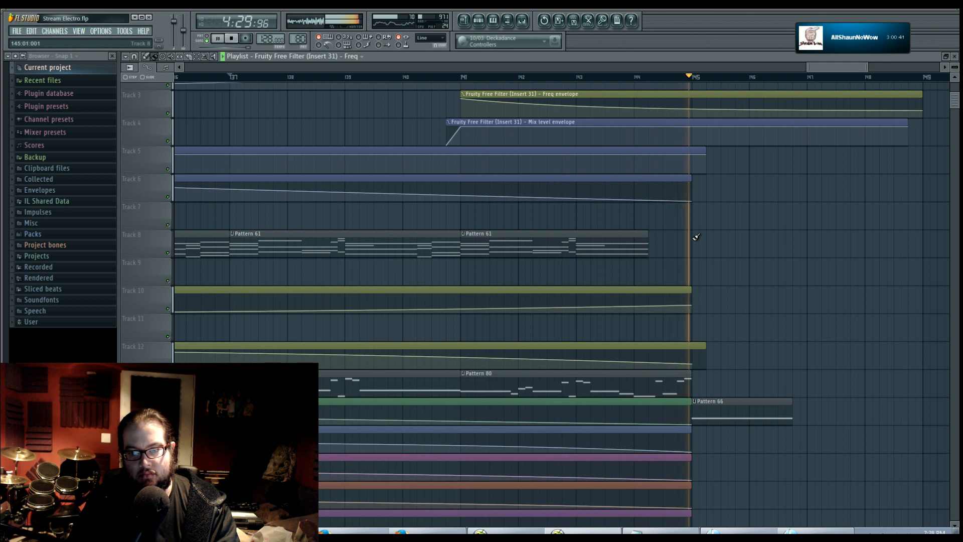
key(space)
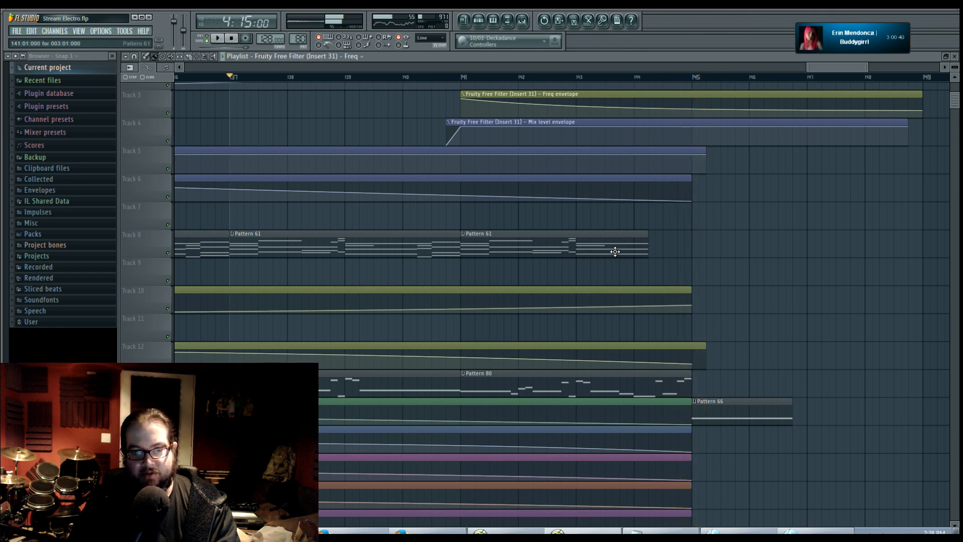
Step: Trim the last Pattern 61 clip on Track 8 to half a bar, repeat it to fill bars 141 to 145, and audition it
mouse_move(648, 245)
mouse_down()
mouse_move(697, 246)
mouse_move(654, 250)
mouse_up()
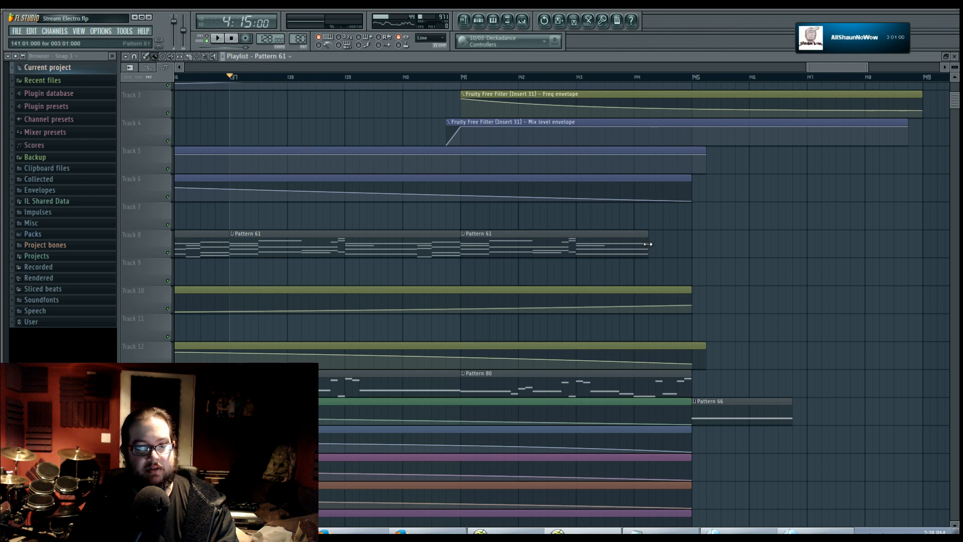
drag(647, 245, 577, 244)
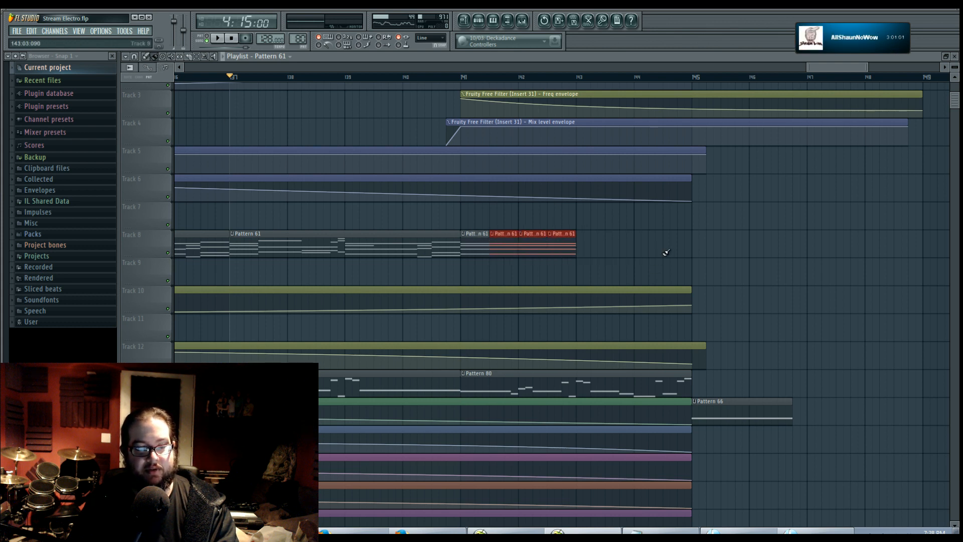
key(space)
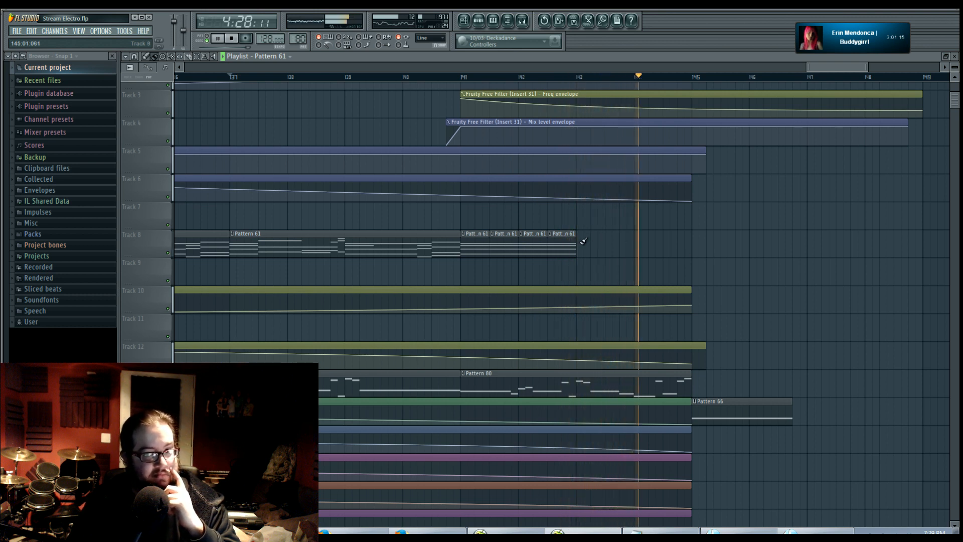
drag(588, 245, 684, 245)
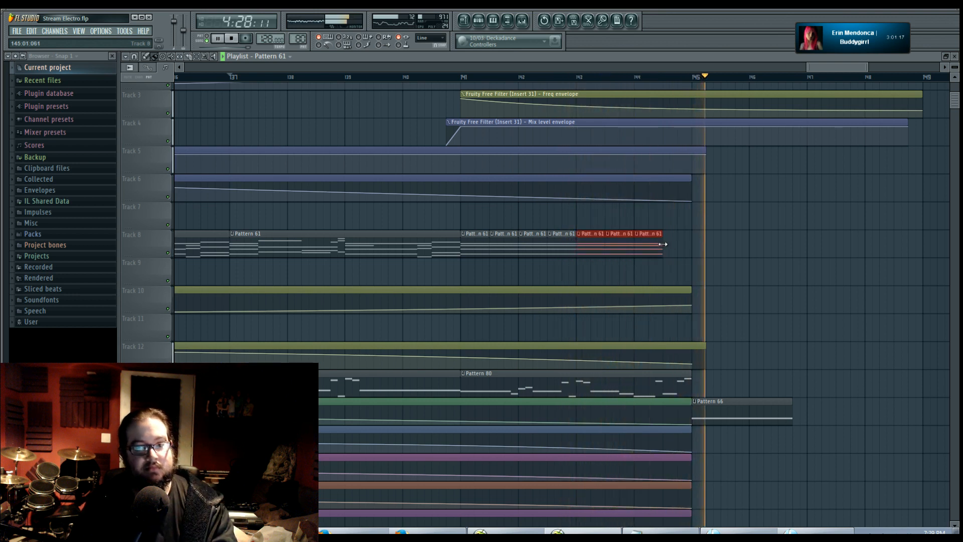
click(668, 244)
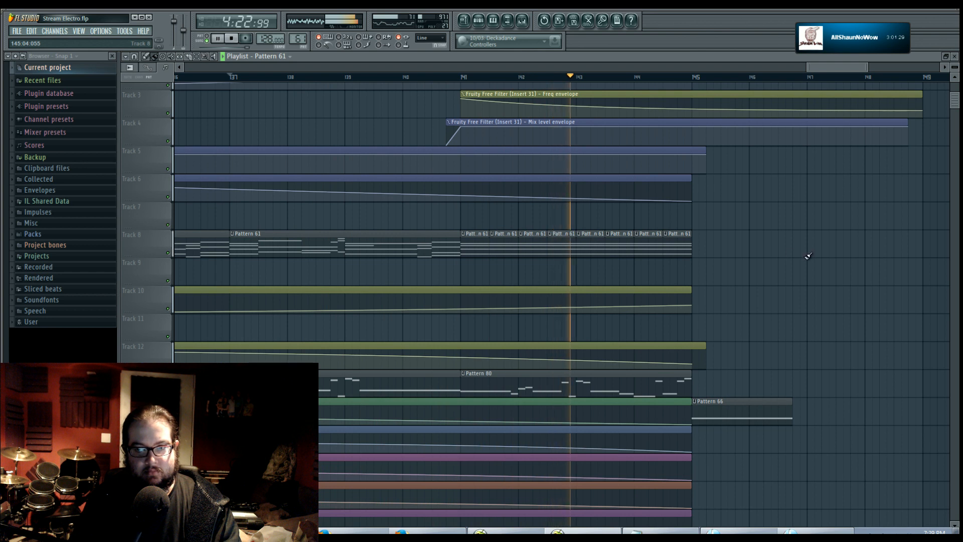
scroll(747, 253, right, 3)
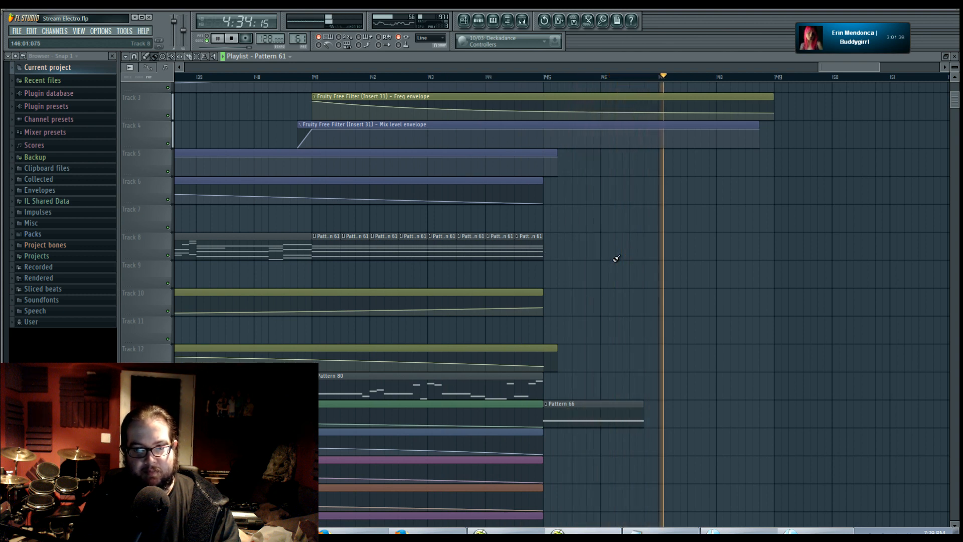
key(space)
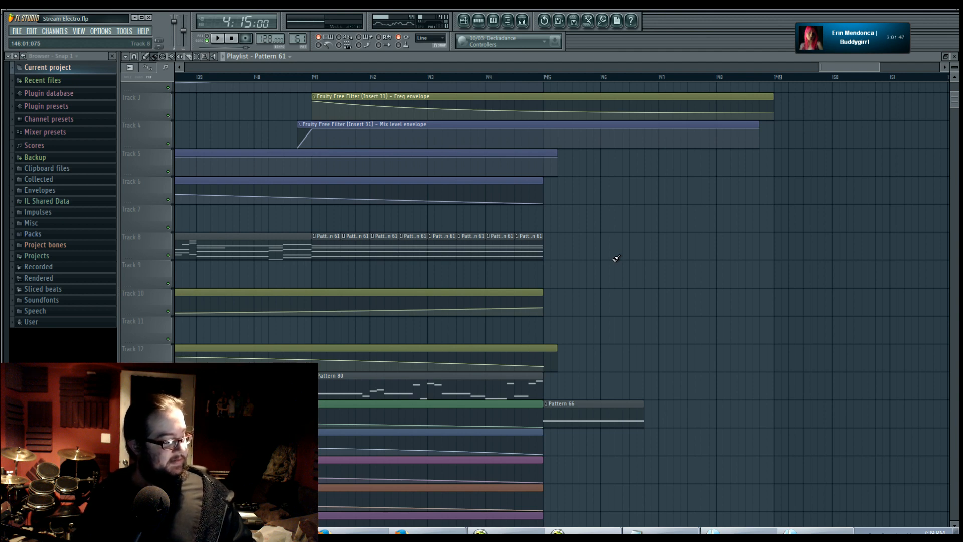
Step: Review the full arrangement from bar 1 to bar 149, comparing the pattern clips and envelopes across the upper tracks
scroll(660, 268, down, 4)
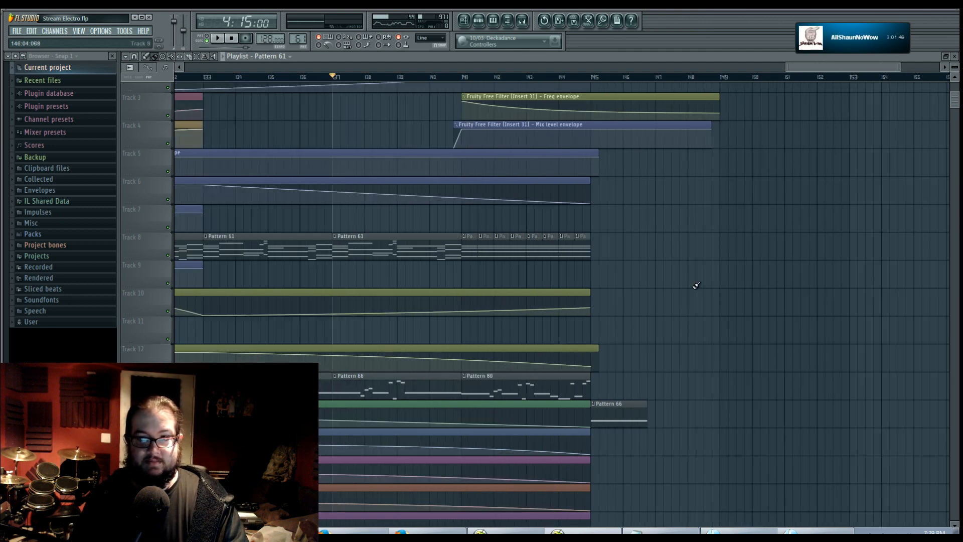
scroll(731, 294, down, 6)
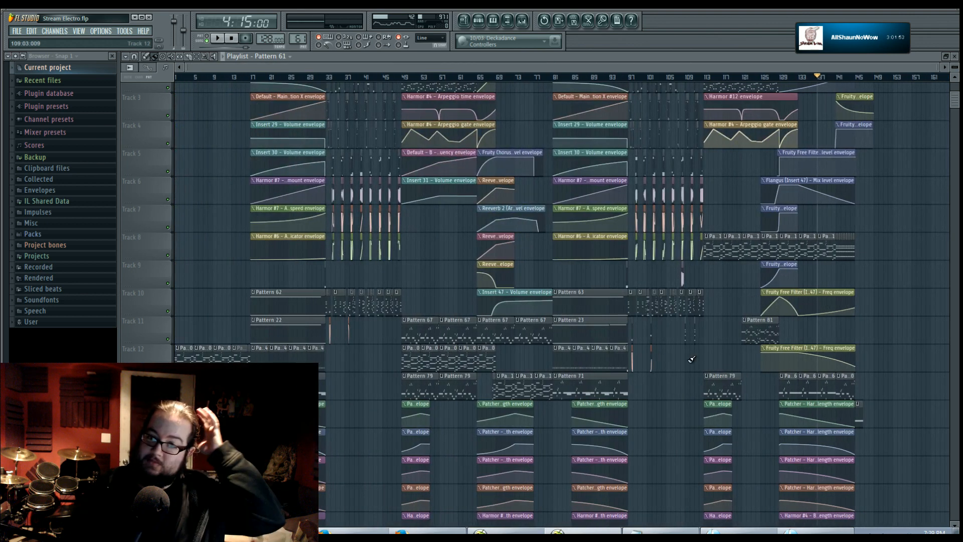
scroll(683, 358, up, 2)
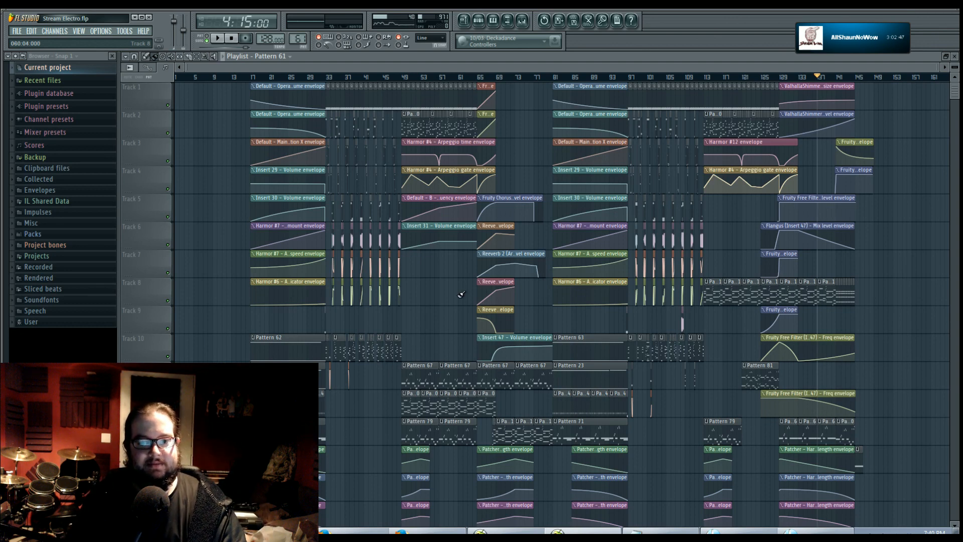
drag(443, 331, 507, 380)
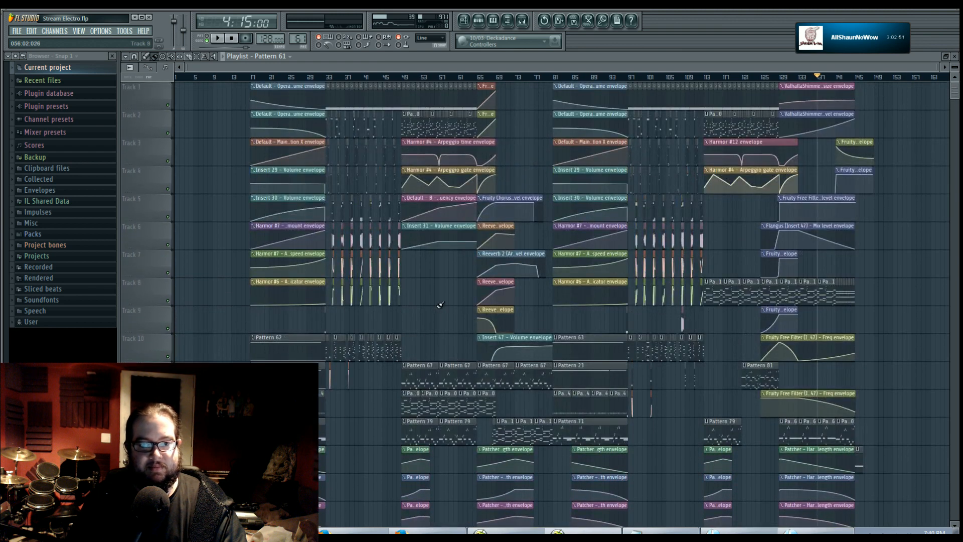
drag(539, 310, 563, 331)
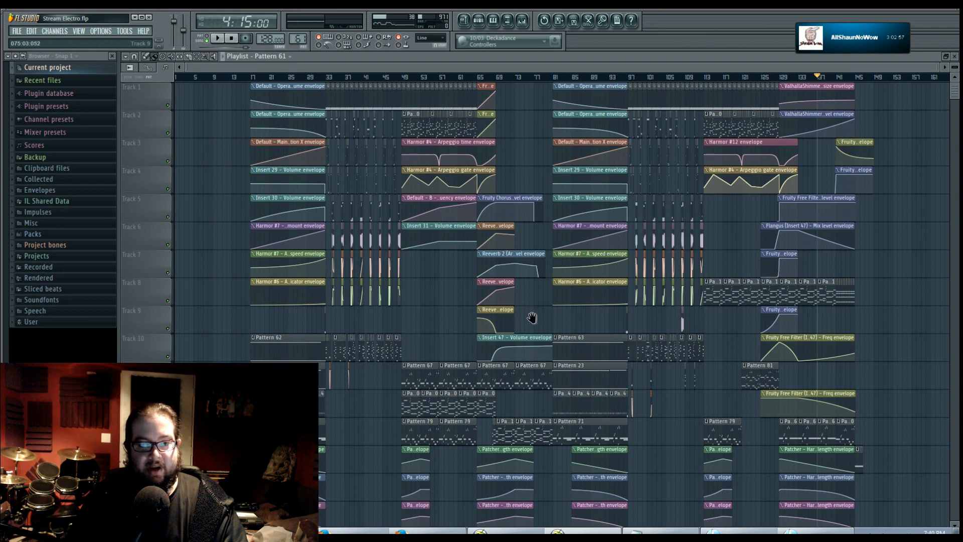
scroll(532, 319, down, 10)
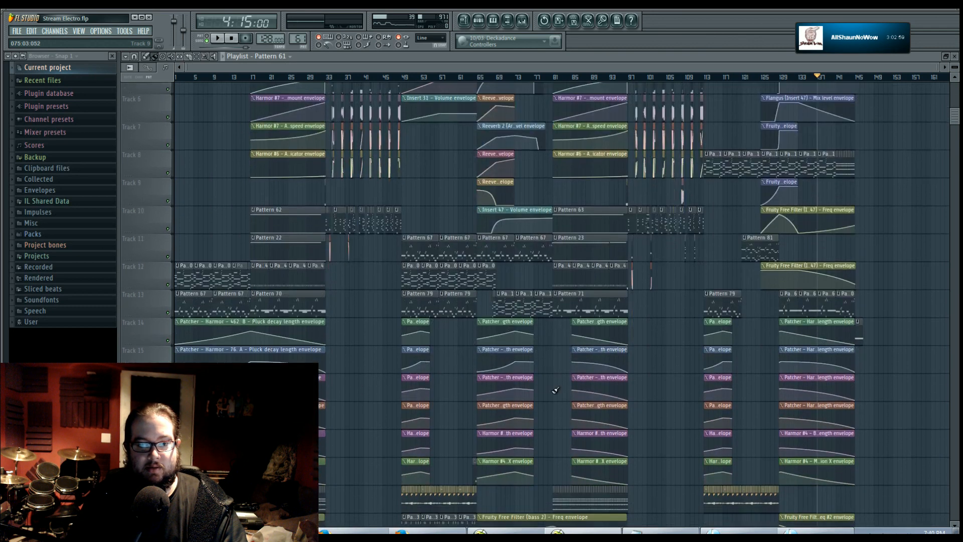
scroll(416, 400, down, 5)
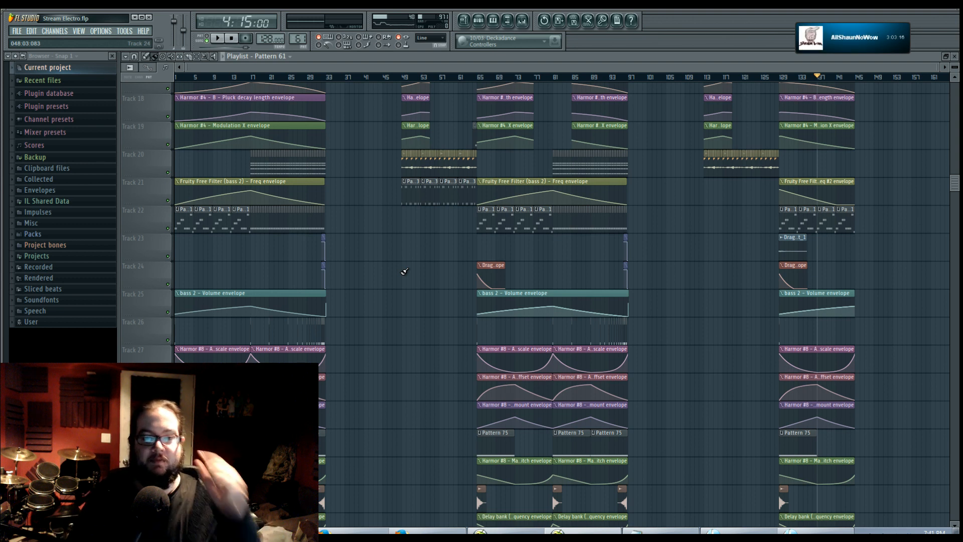
scroll(402, 261, up, 8)
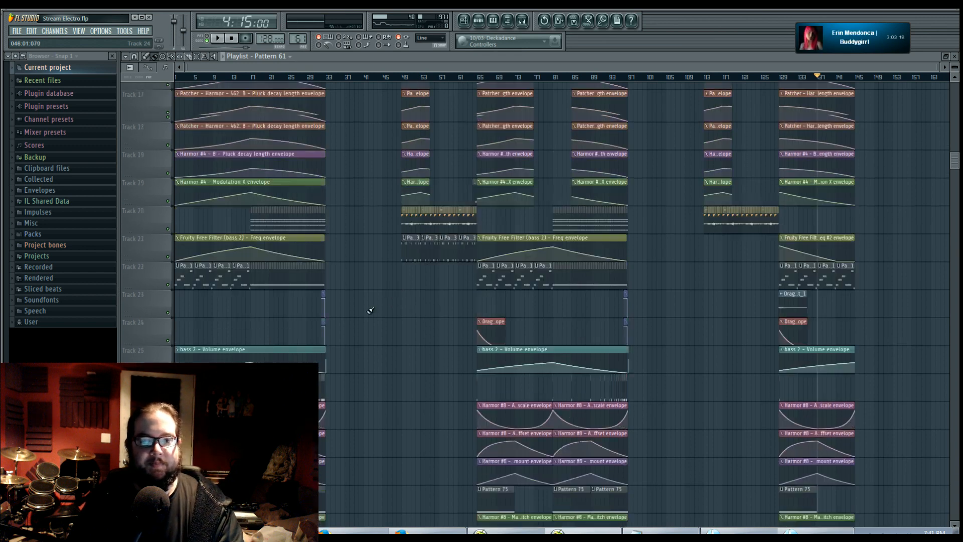
scroll(435, 253, up, 1)
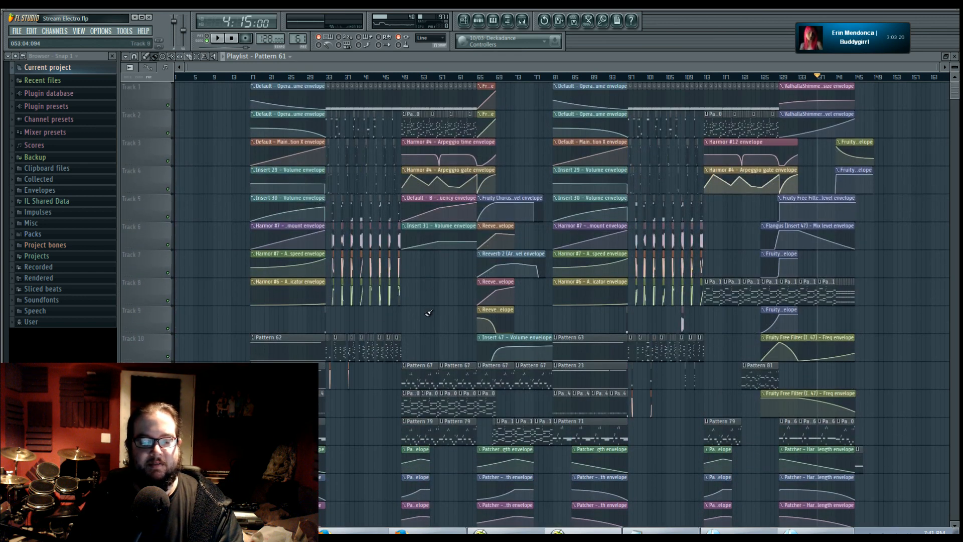
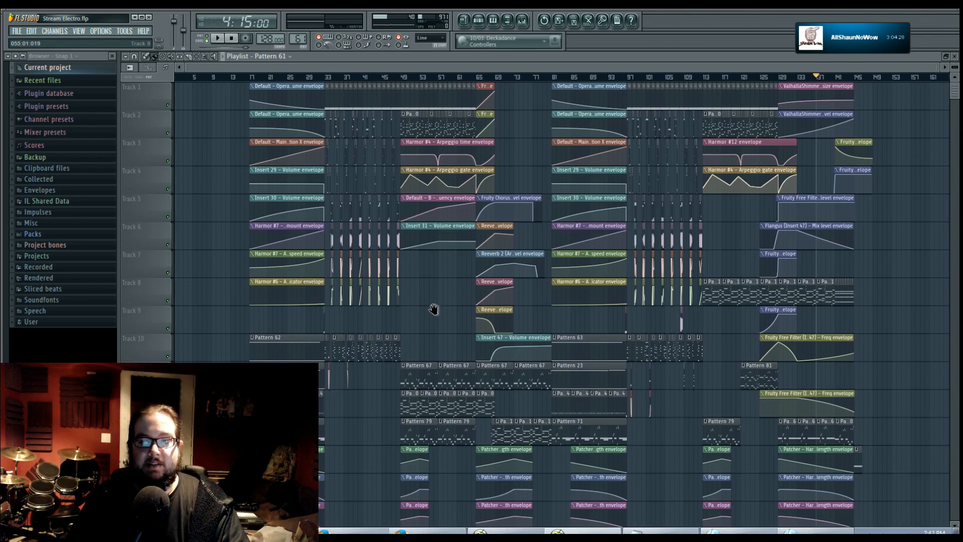
Step: Return the song position to the start and look over the clips and envelopes on all tracks down to Track 49
click(173, 79)
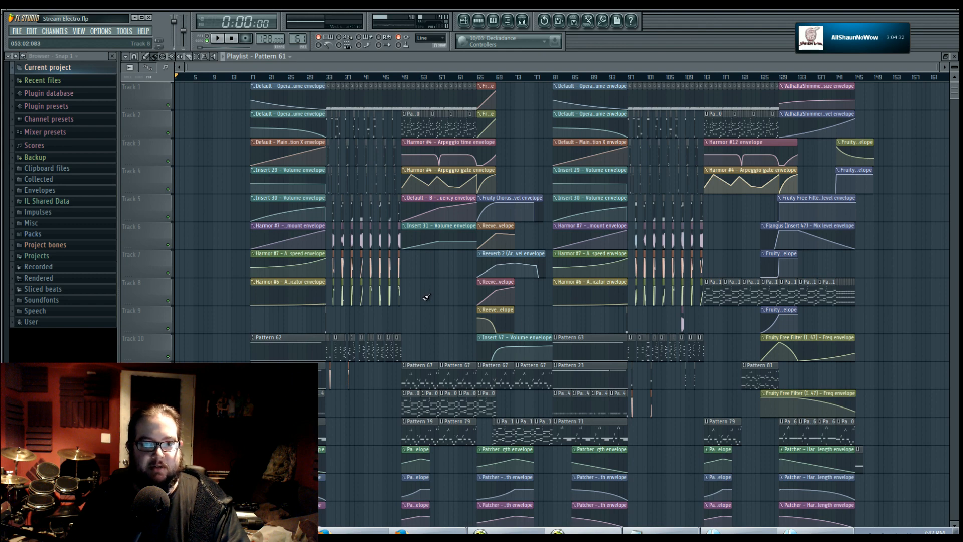
scroll(435, 260, down, 10)
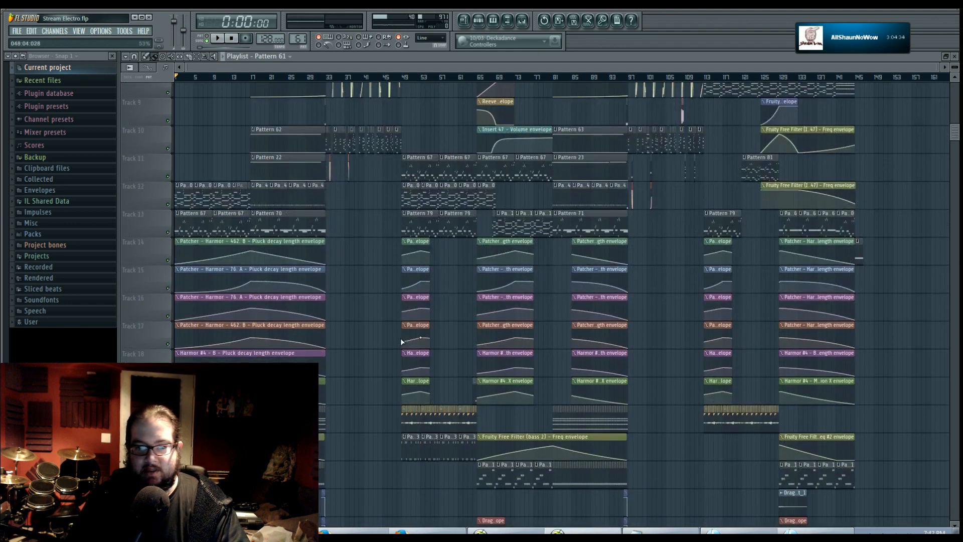
scroll(363, 324, down, 15)
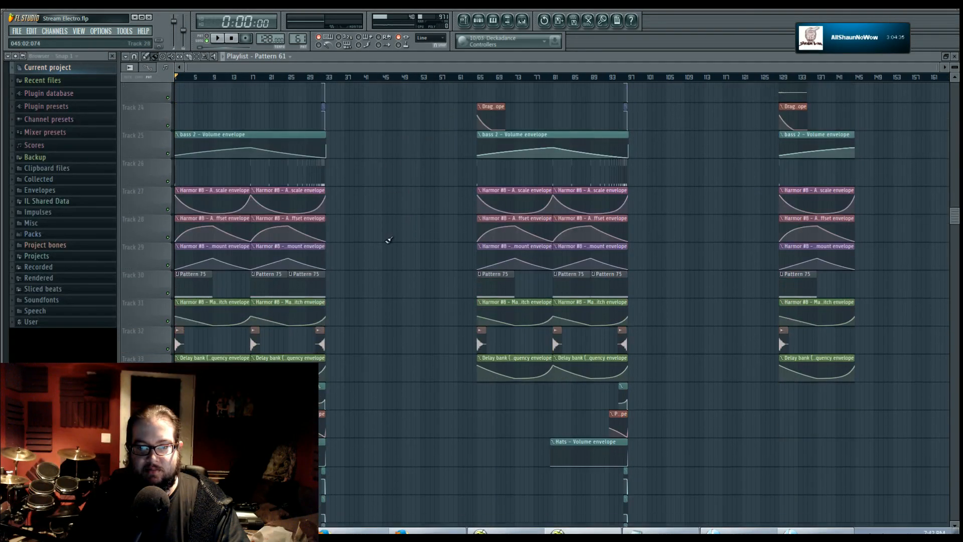
scroll(399, 261, down, 8)
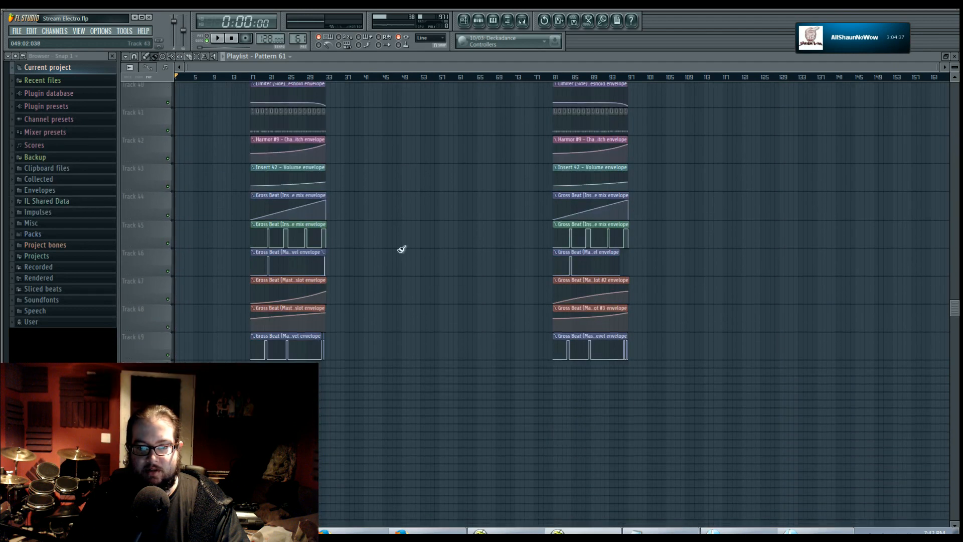
scroll(375, 291, up, 13)
scroll(376, 258, up, 15)
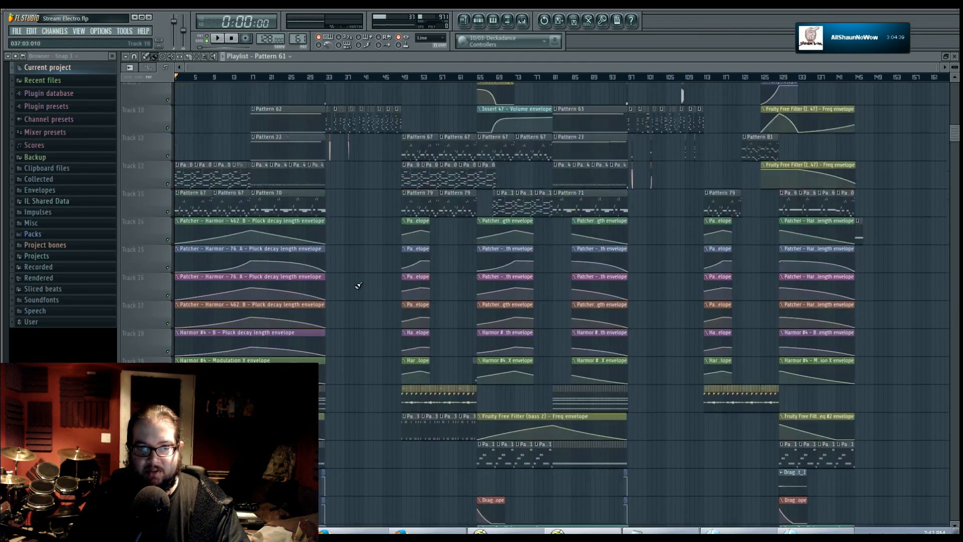
Step: Turn down the mix level of Insert 31's Fruity Free Filter and store it as the song's initial value
scroll(436, 191, up, 3)
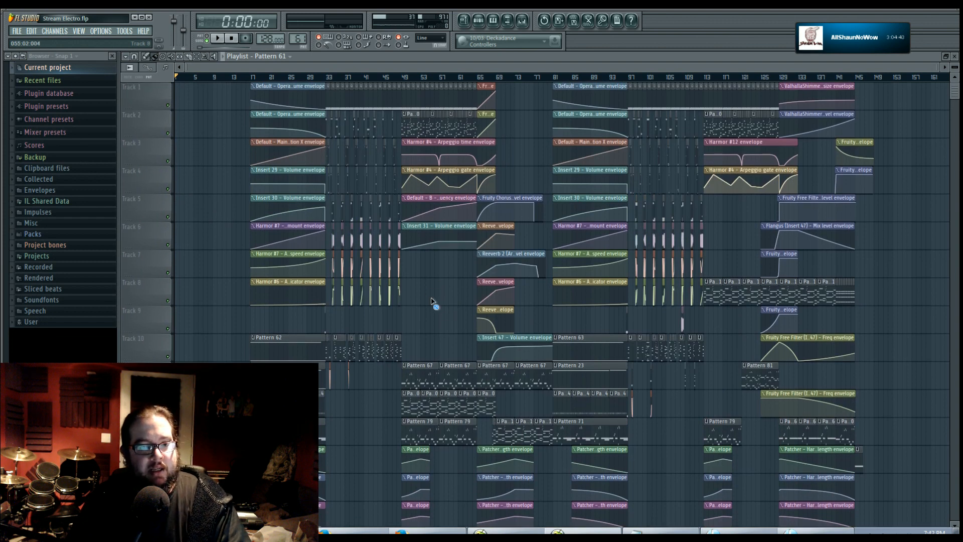
key(space)
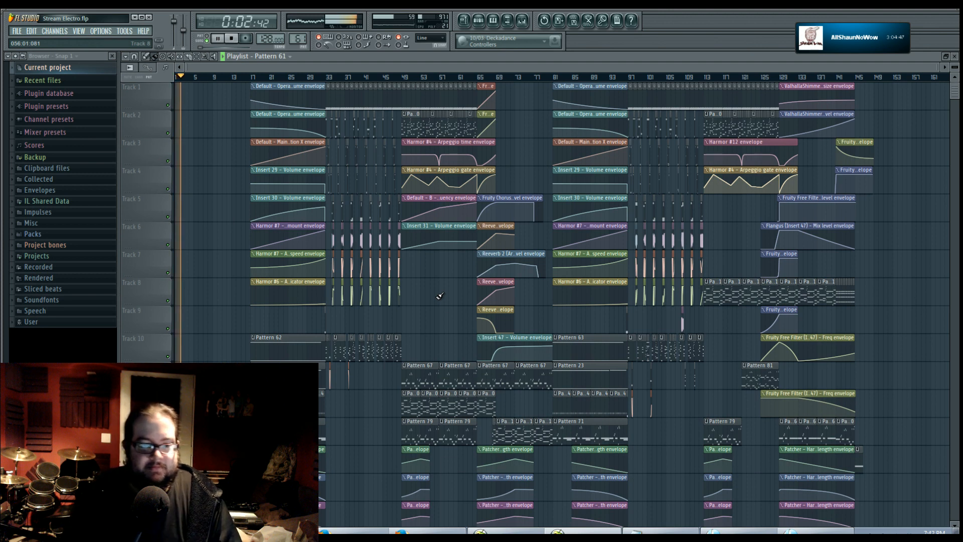
key(space)
click(522, 21)
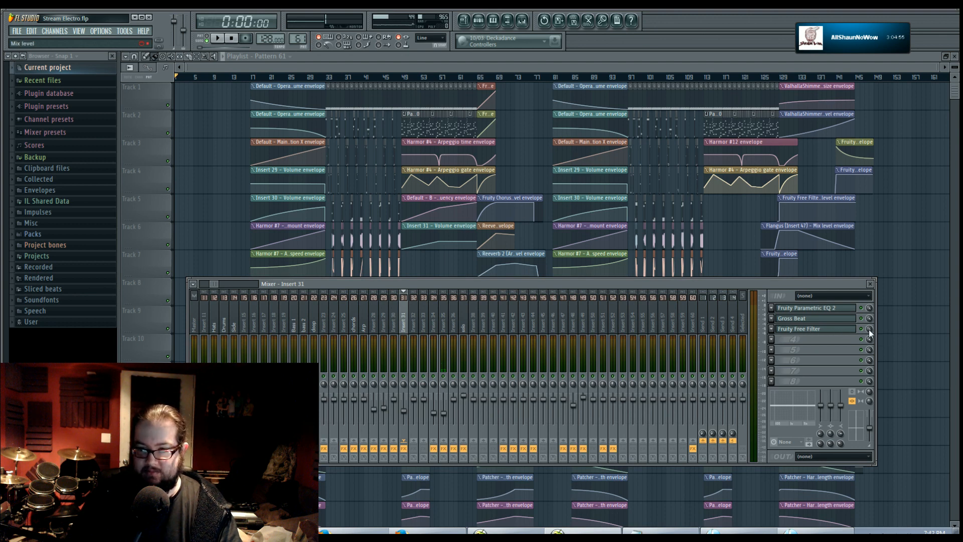
drag(868, 329, 869, 371)
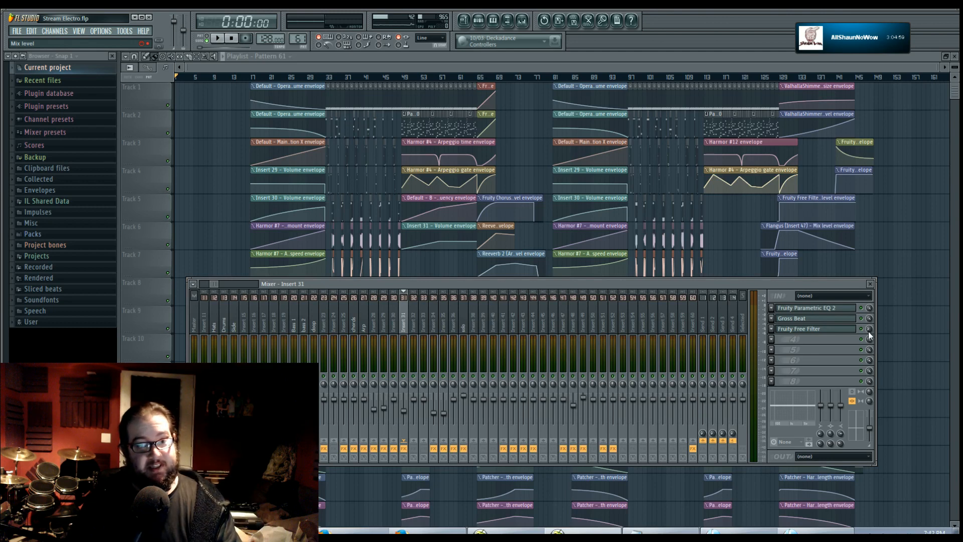
right_click(868, 329)
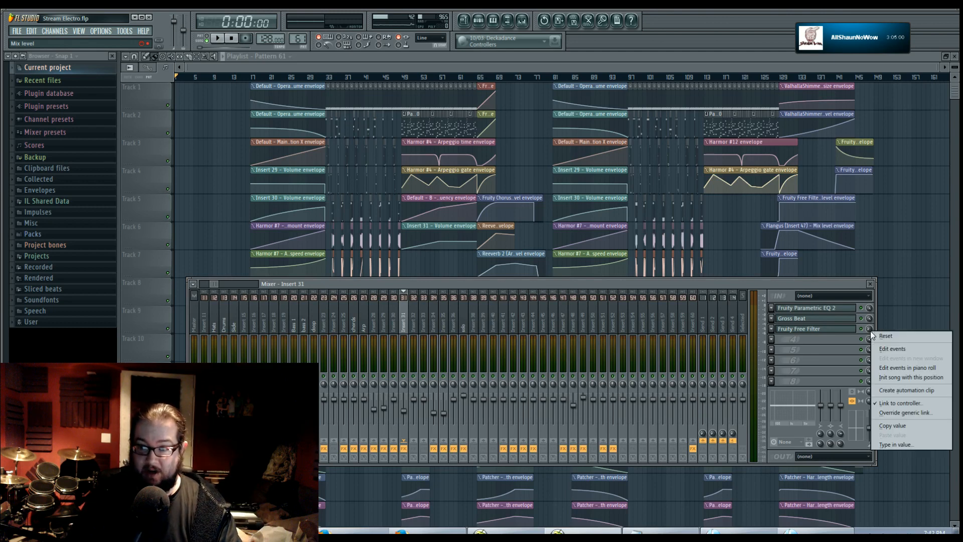
click(910, 378)
click(870, 283)
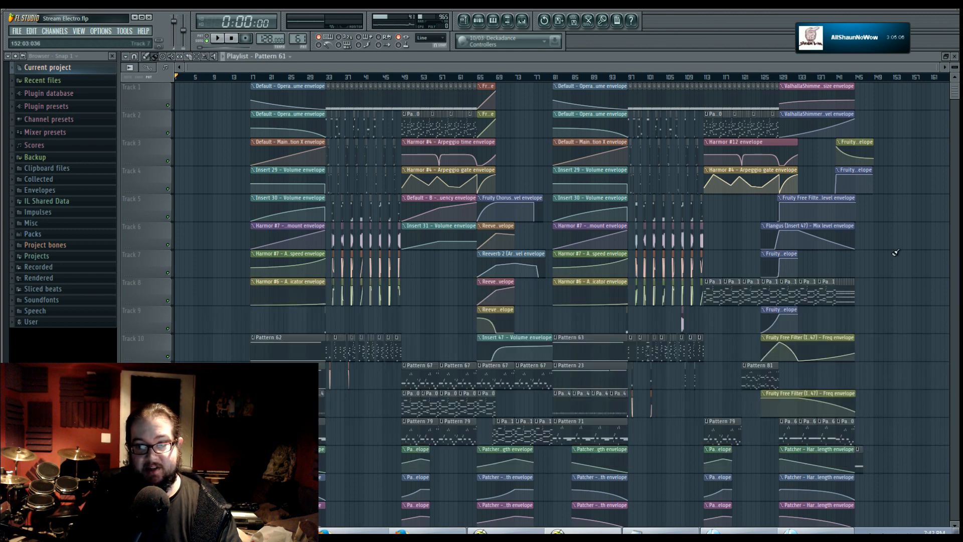
Step: Look over the lower tracks and the ending around bars 113 to 149, and play the song from the start
scroll(911, 312, down, 10)
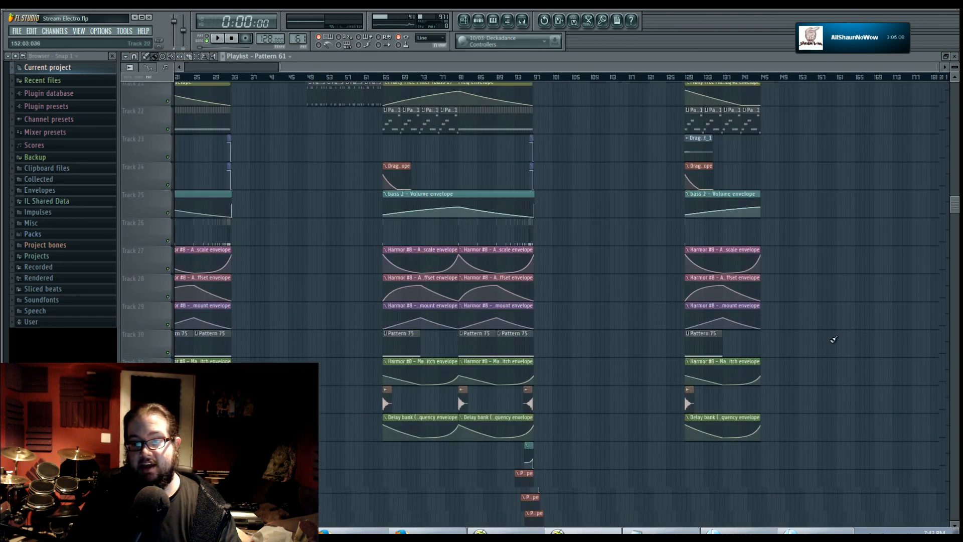
scroll(831, 217, up, 10)
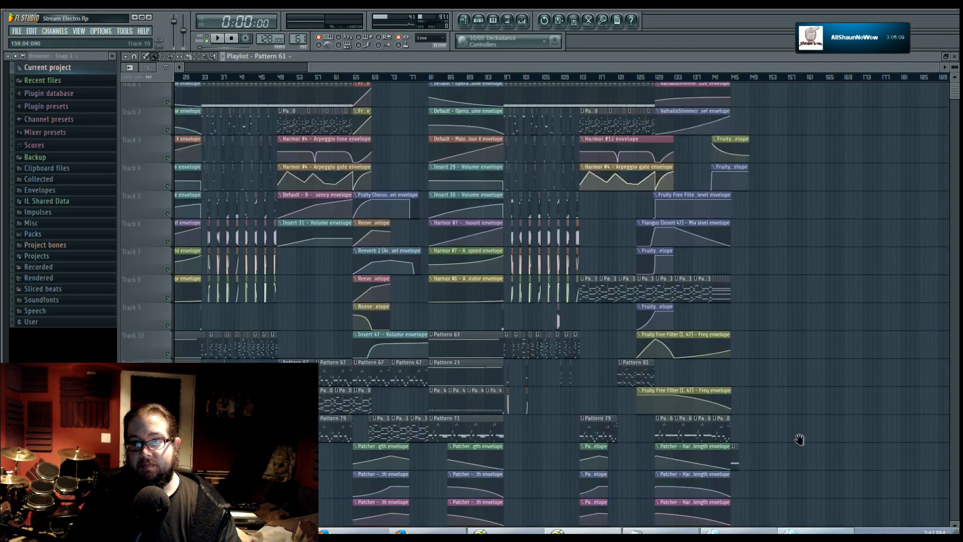
scroll(802, 291, up, 5)
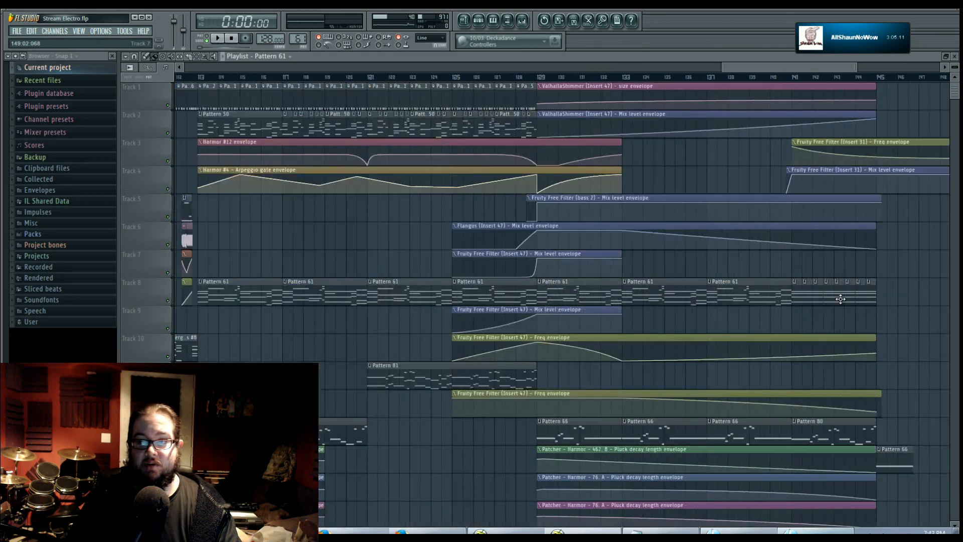
scroll(763, 191, down, 5)
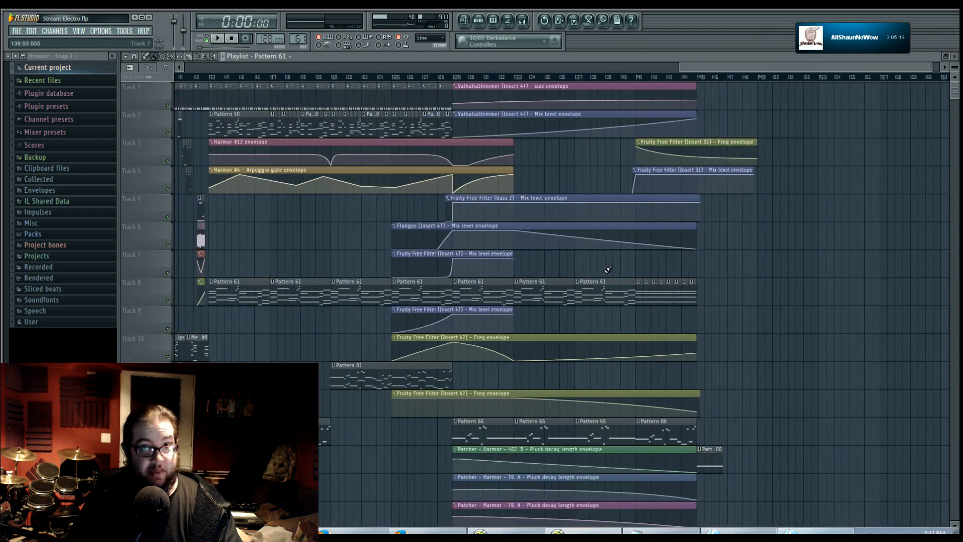
scroll(617, 268, down, 6)
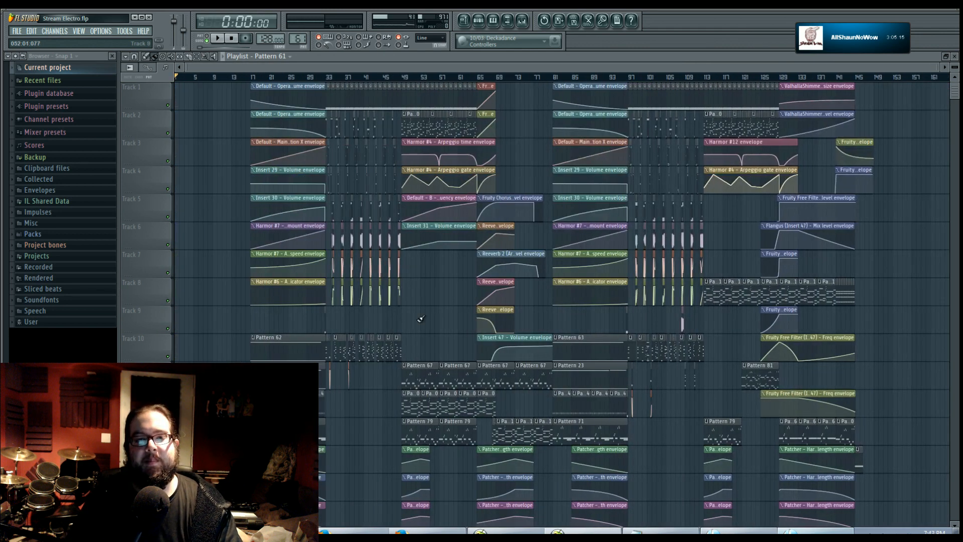
key(space)
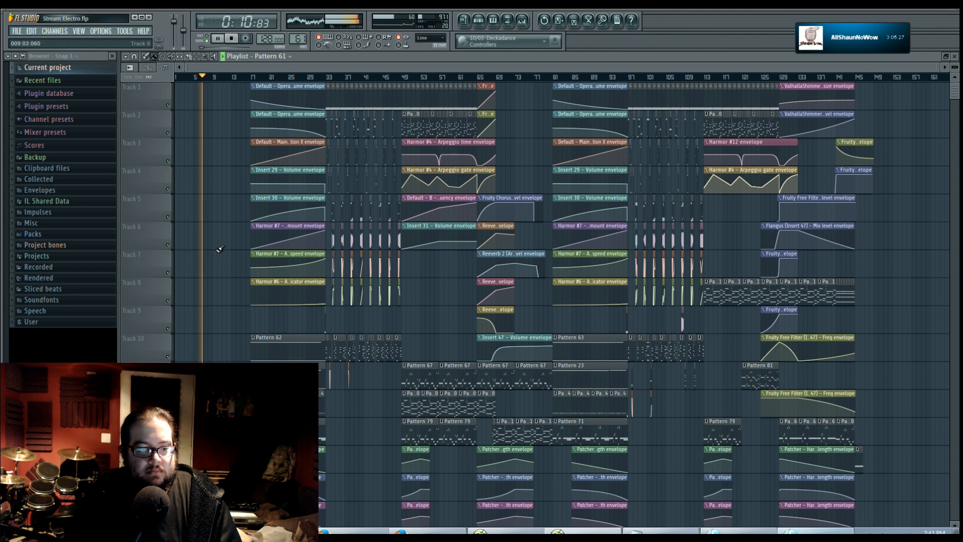
Step: Adjust a band in the Fruity Parametric EQ 2 on the bass 2 mixer track while the song plays
click(522, 21)
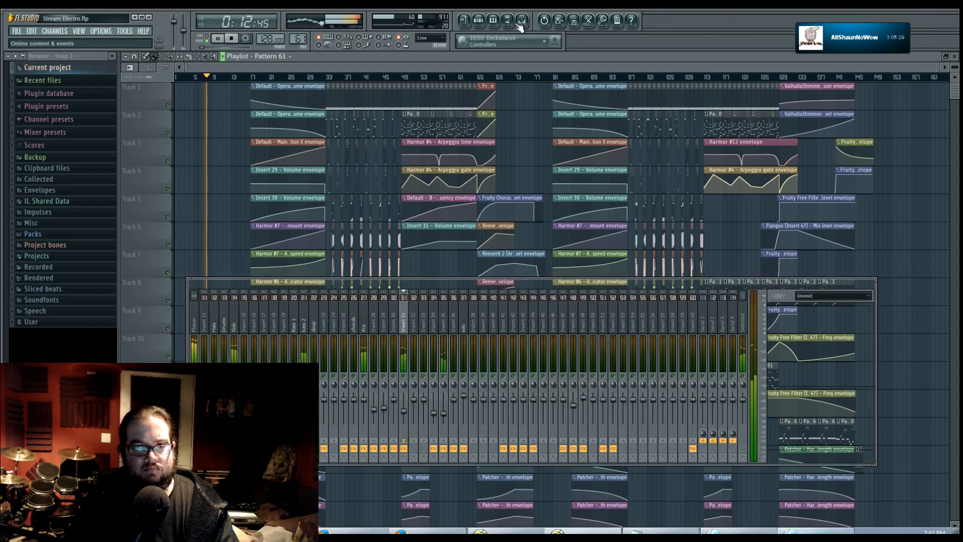
click(305, 325)
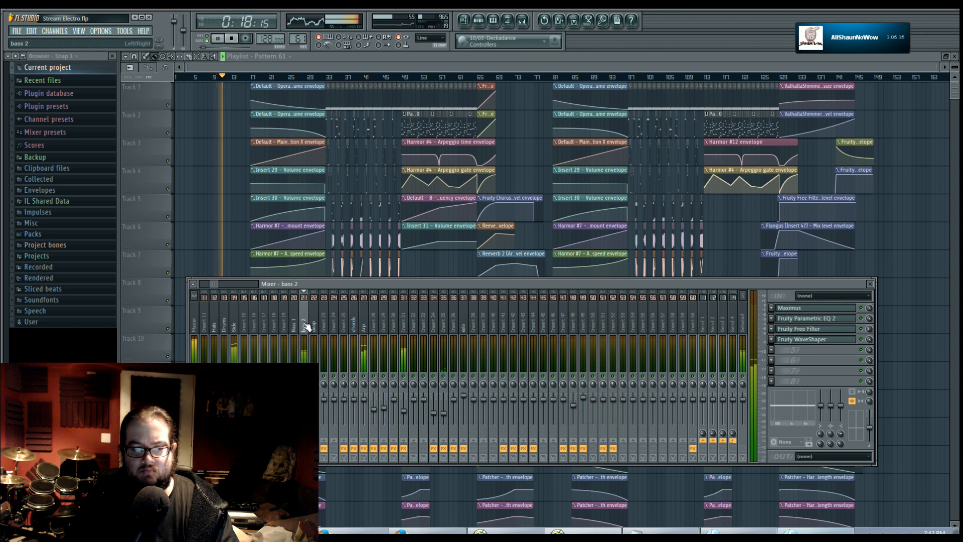
click(823, 320)
drag(320, 187, 324, 196)
click(529, 162)
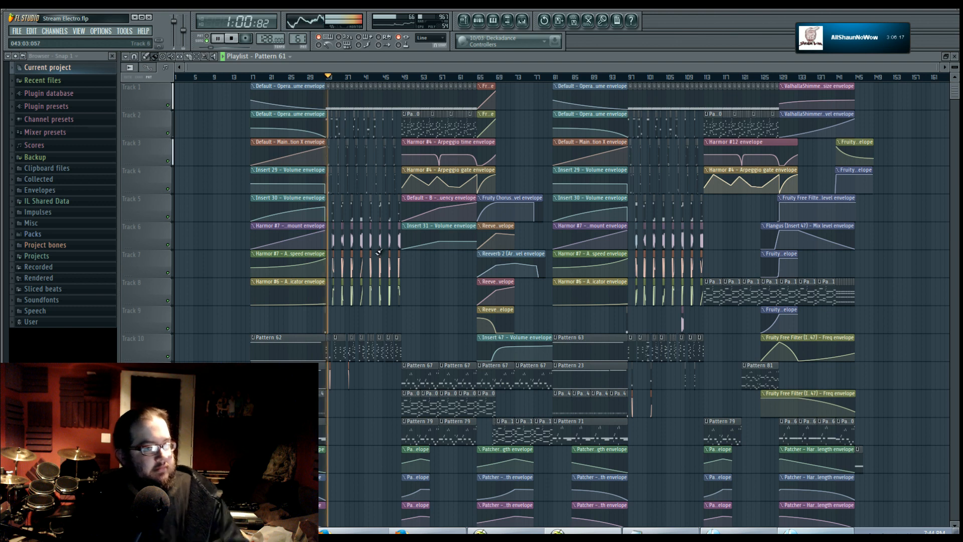
Step: Trim the last Pattern 21 clip on Track 22 before bar 33 to half its length
scroll(307, 342, up, 1)
scroll(307, 343, up, 8)
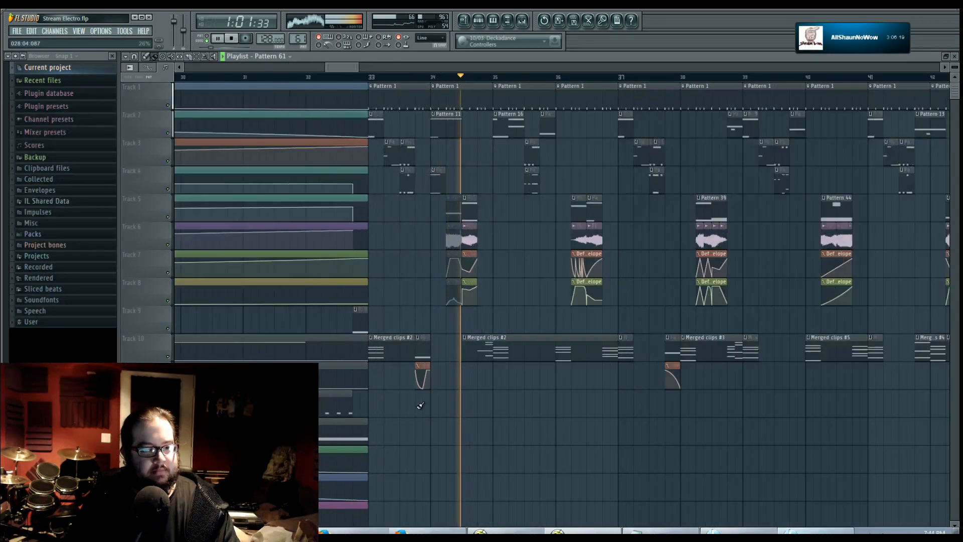
scroll(583, 383, down, 5)
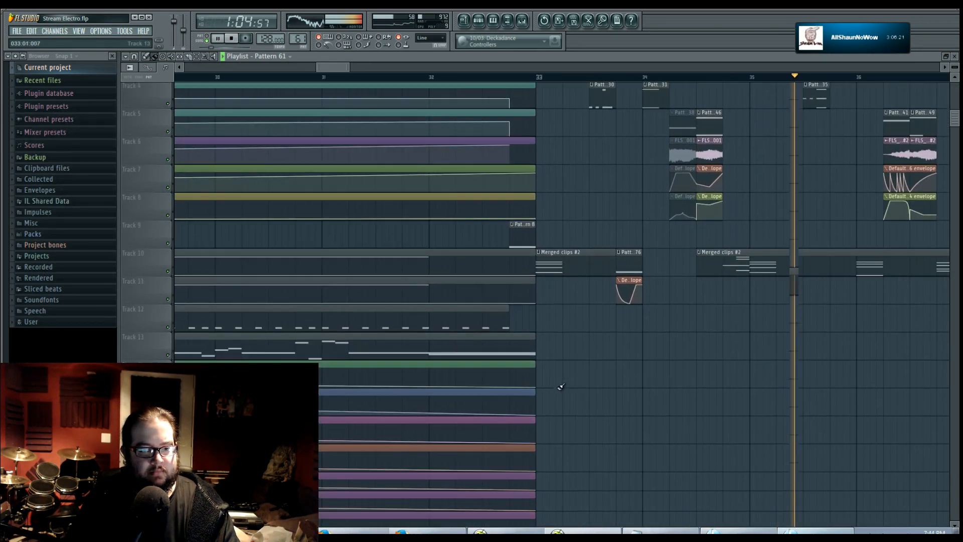
drag(561, 385, 652, 230)
scroll(652, 230, down, 5)
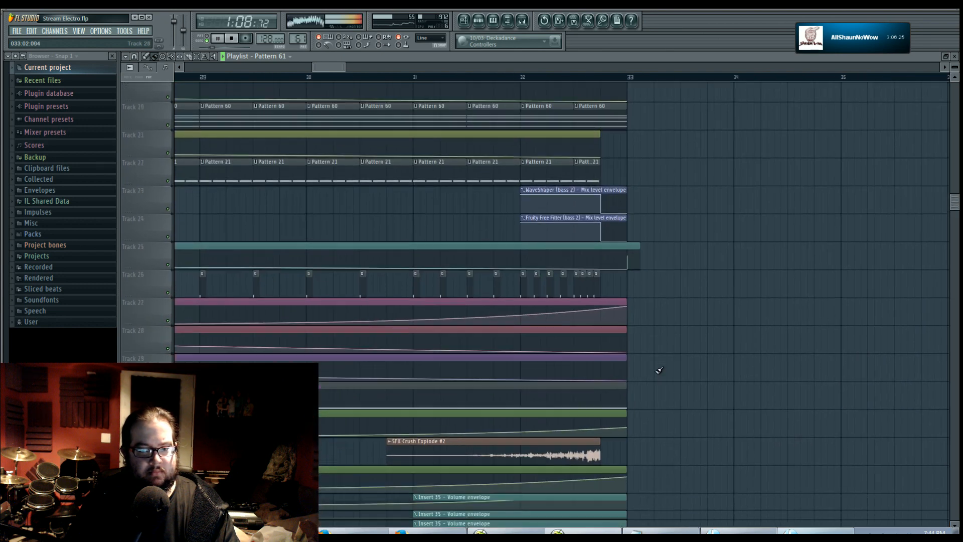
scroll(662, 376, up, 6)
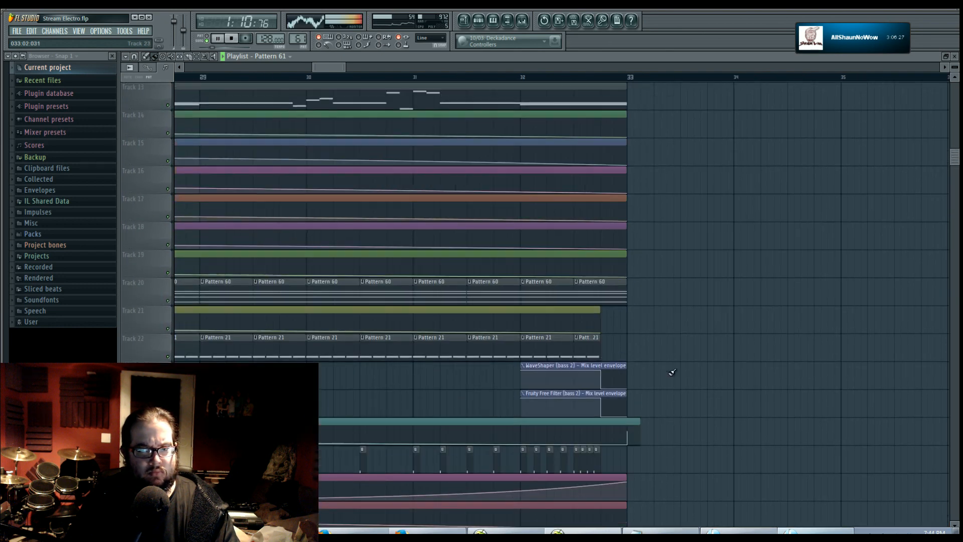
click(590, 345)
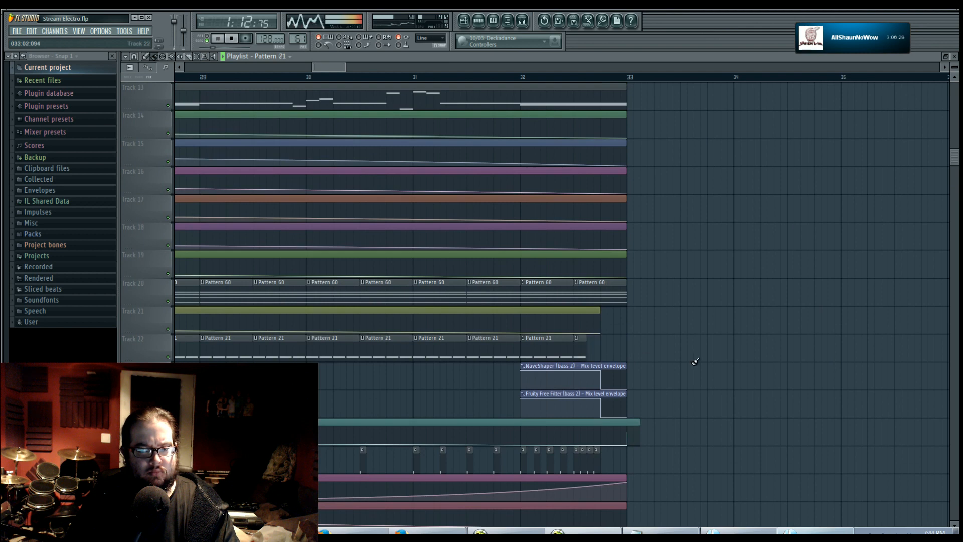
Step: Shorten the F4 note in Pattern 13 to half its length and trim the Pattern 13 clip on Track 2 before bar 42 to one beat
scroll(695, 381, up, 6)
scroll(697, 399, down, 1)
scroll(698, 400, down, 5)
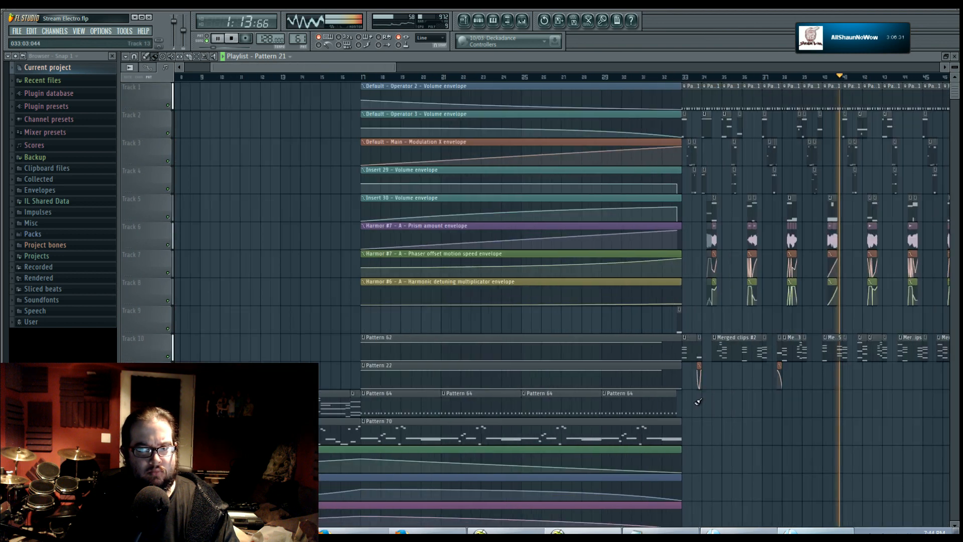
scroll(777, 399, right, 5)
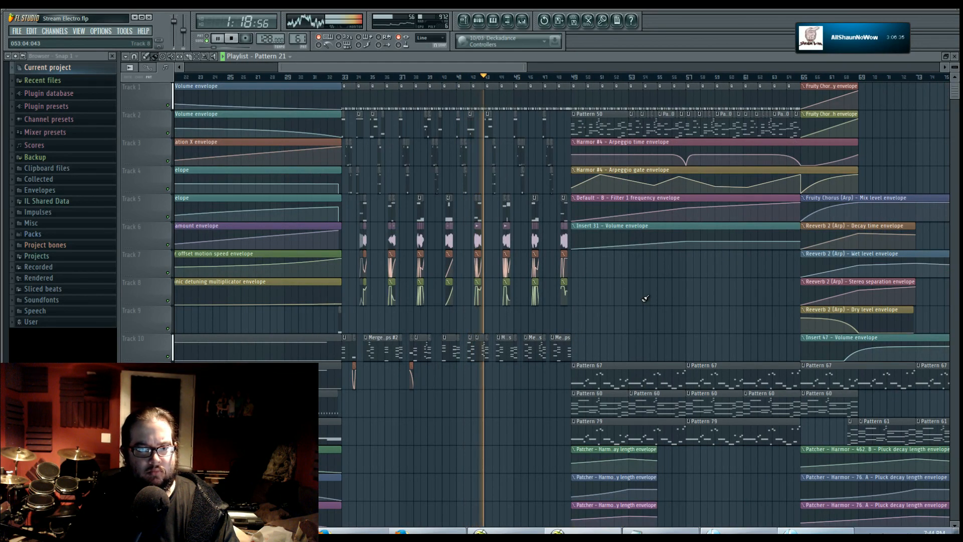
scroll(466, 284, up, 1)
scroll(465, 284, up, 4)
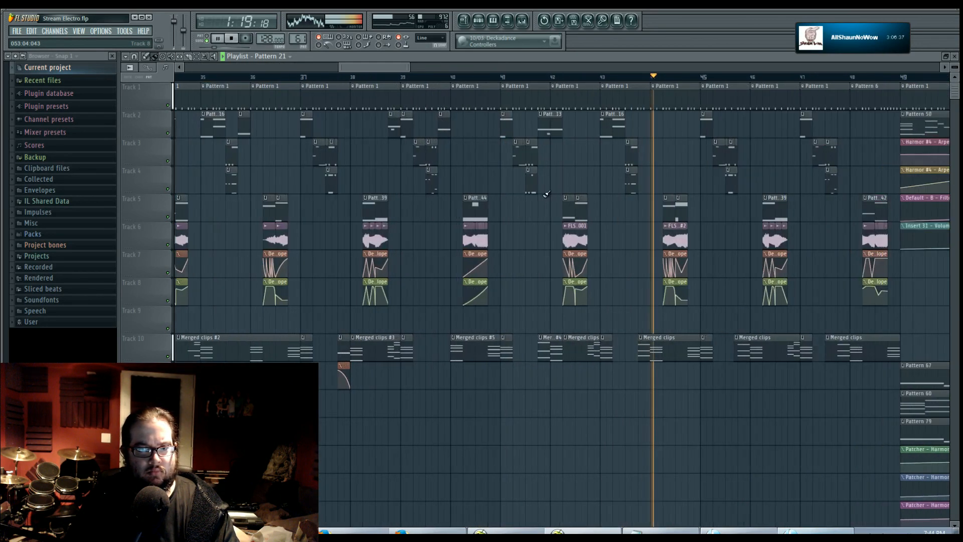
drag(559, 132, 554, 132)
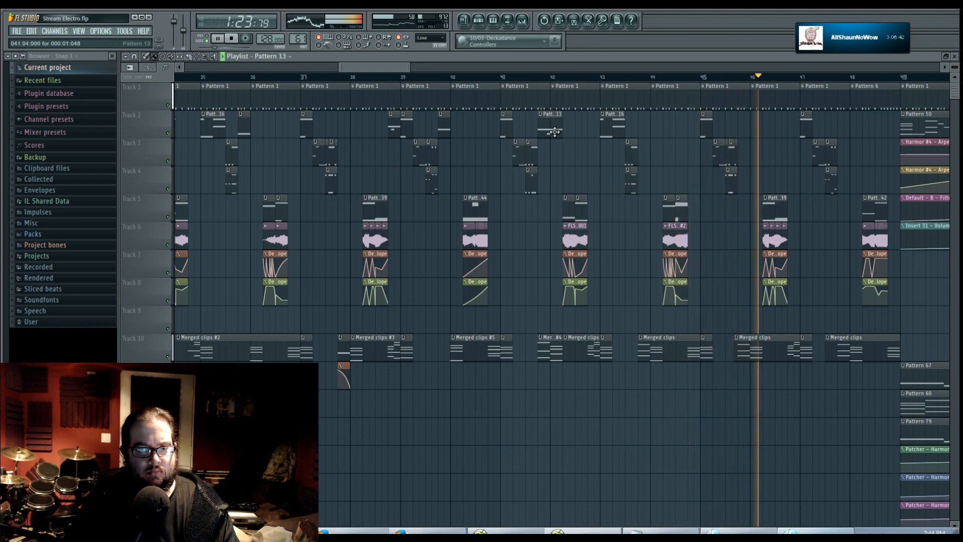
double_click(554, 132)
drag(240, 243, 191, 244)
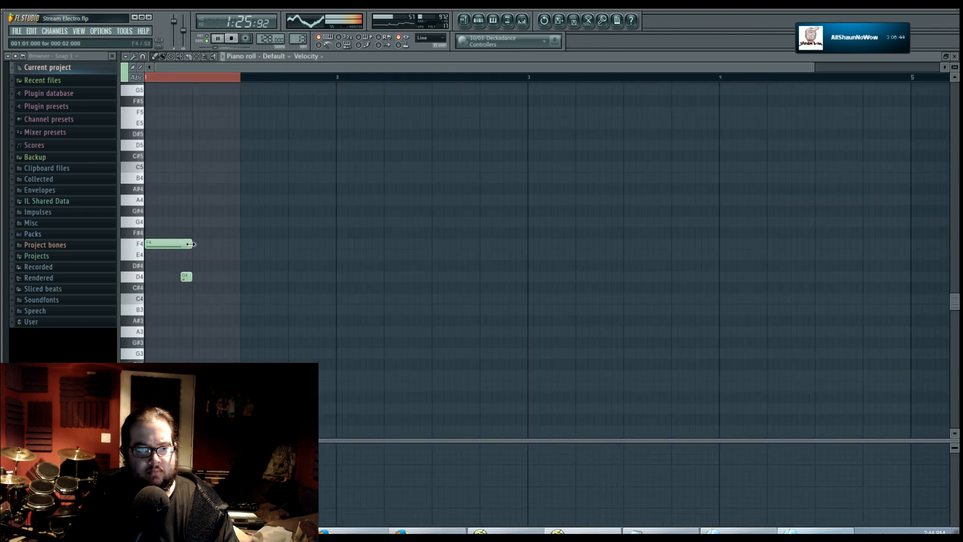
click(468, 24)
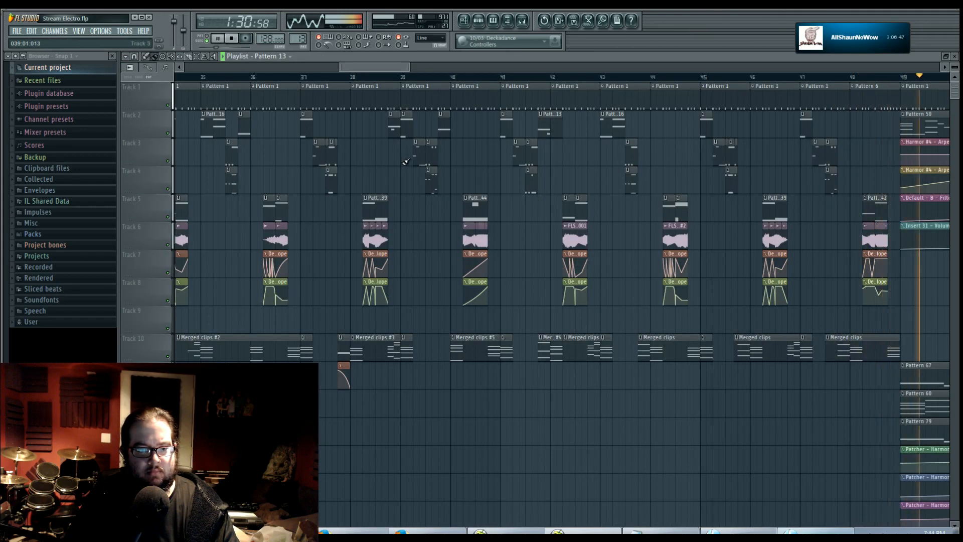
drag(561, 131, 546, 135)
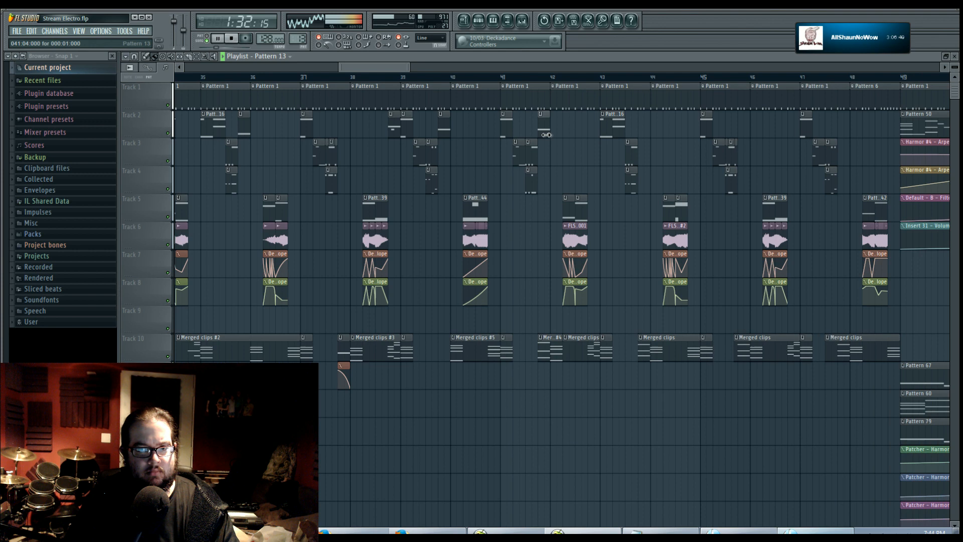
Step: Check the chord notes of the merged clip on Track 10 before bar 42 in the piano roll, and return to the playlist
double_click(553, 347)
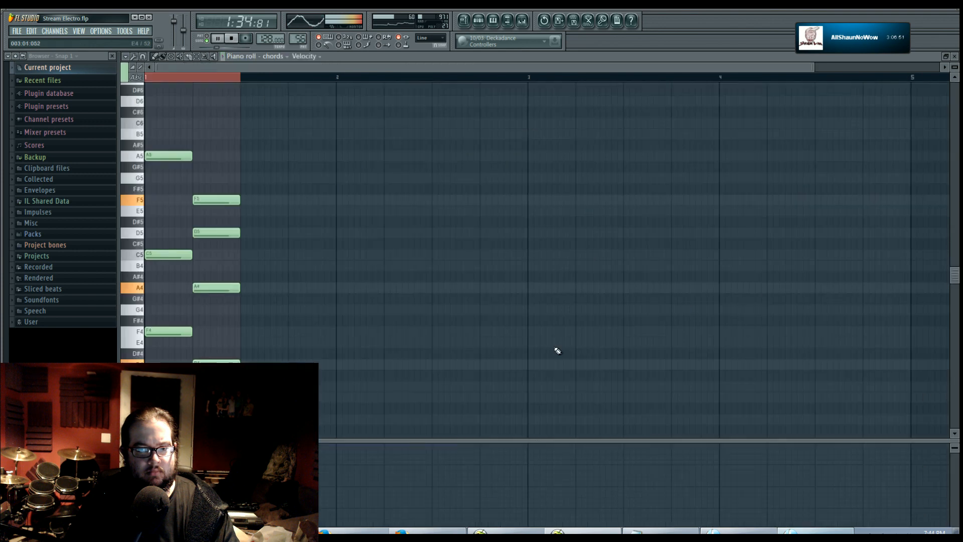
click(466, 22)
click(479, 23)
click(479, 23)
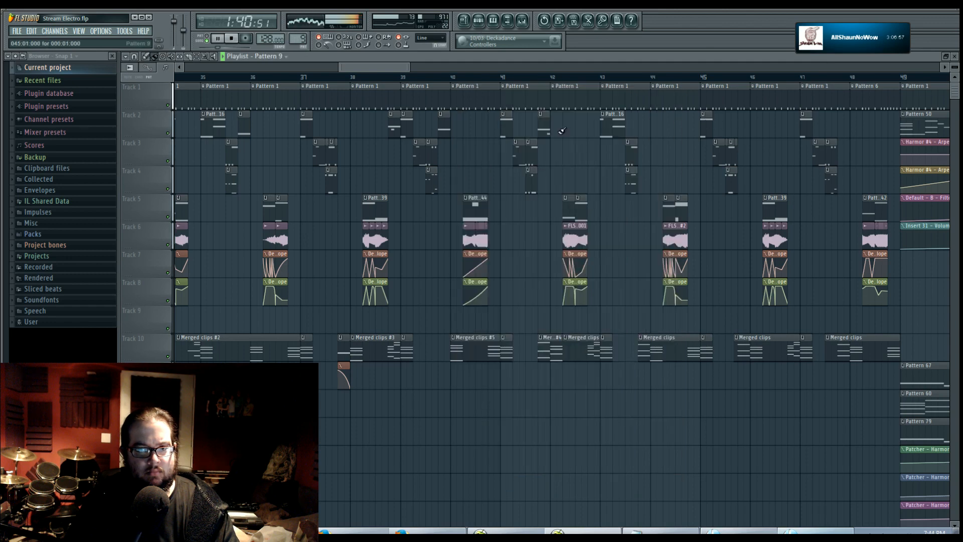
Step: Follow the playback from bar 55 to bar 65, examining the clips and envelopes around Tracks 7 to 25
drag(825, 246, 458, 290)
scroll(561, 314, down, 7)
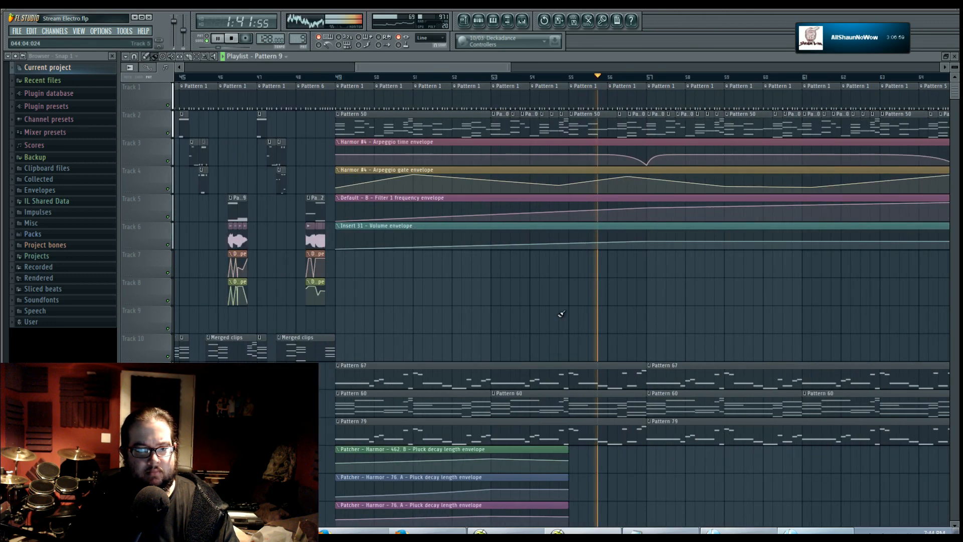
scroll(615, 314, down, 4)
scroll(614, 314, down, 5)
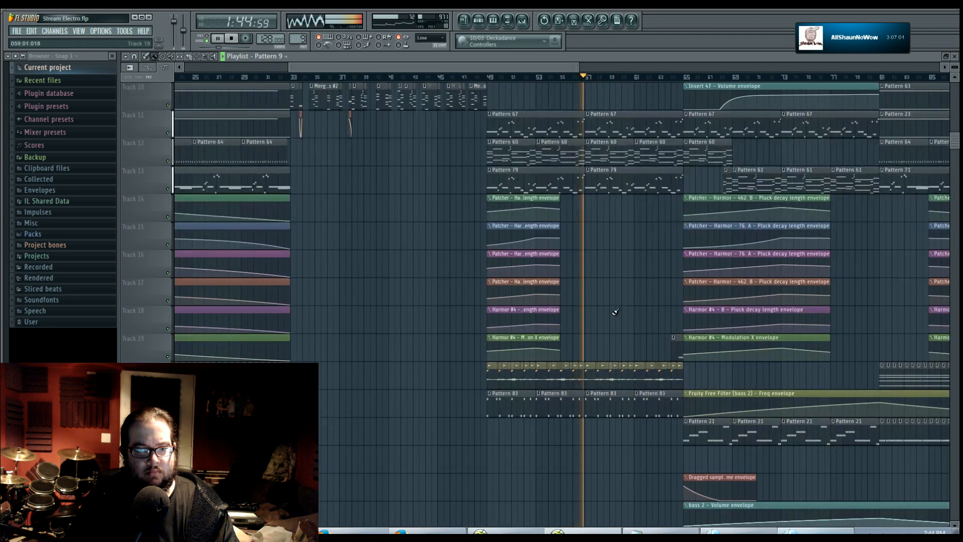
drag(628, 276, 427, 370)
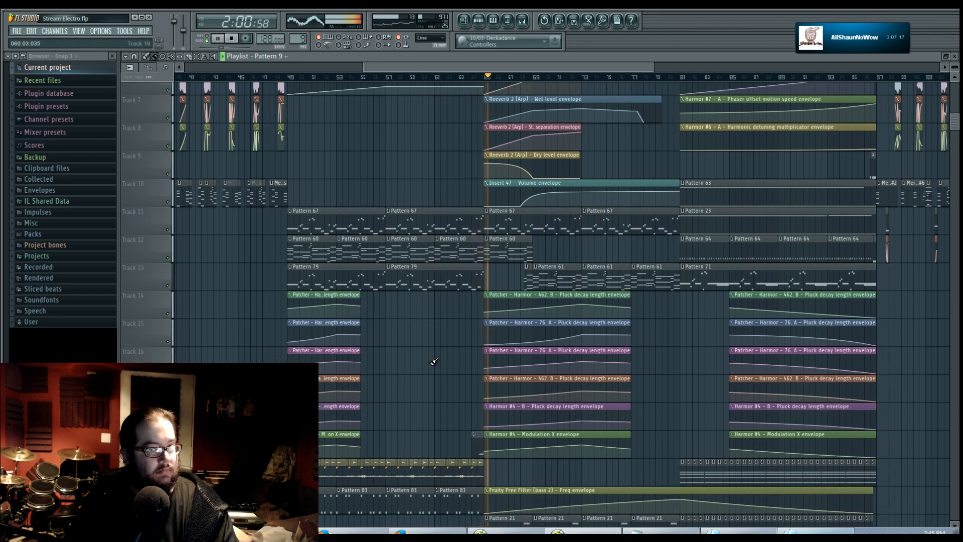
Step: Examine the clips and envelopes from Track 14 down to Track 48 around bar 65, including the SFX Crush Explode sample's settings, and stop playback
scroll(451, 362, down, 12)
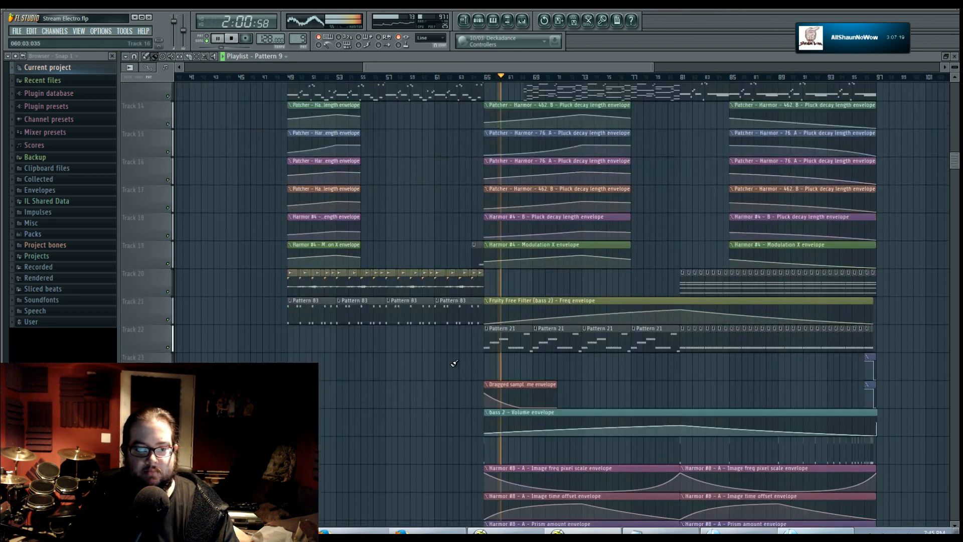
scroll(454, 362, down, 4)
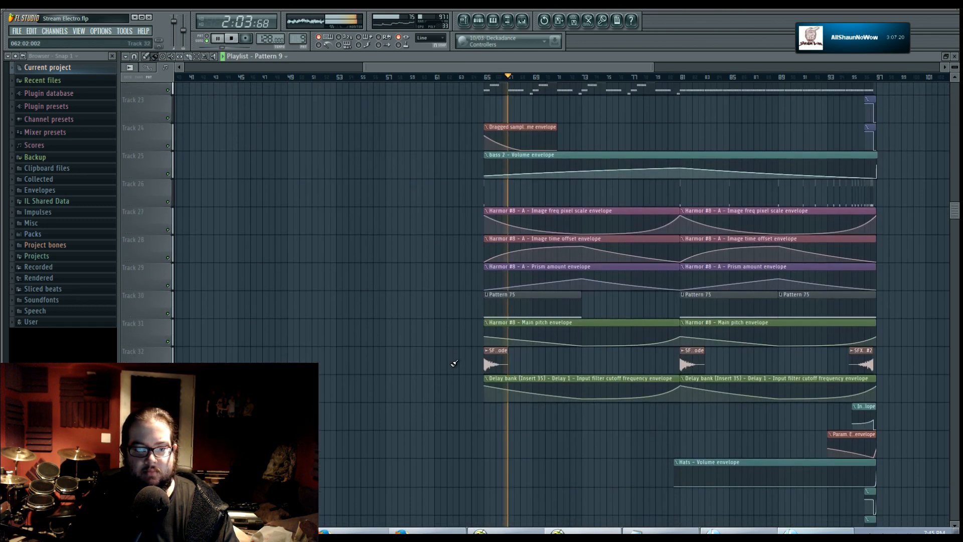
double_click(489, 361)
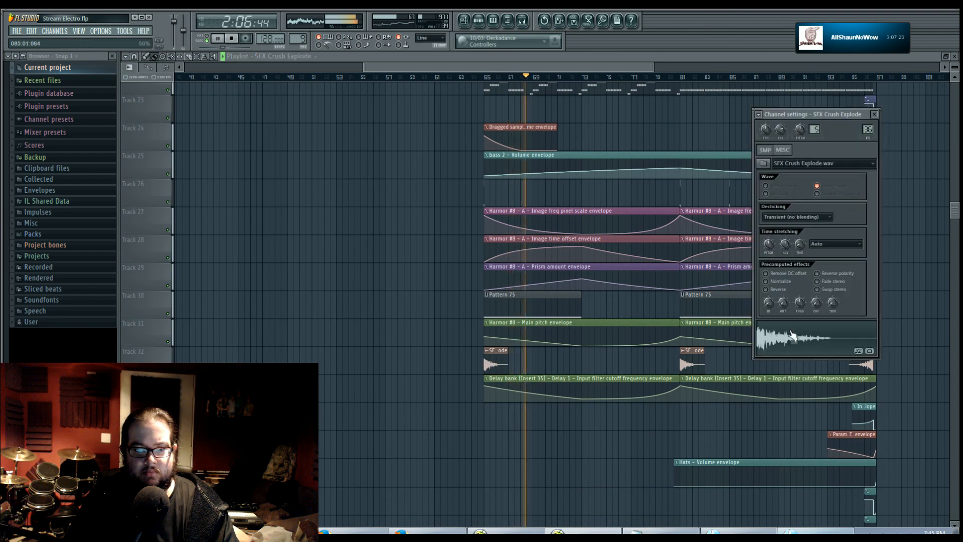
key(Escape)
scroll(444, 348, down, 16)
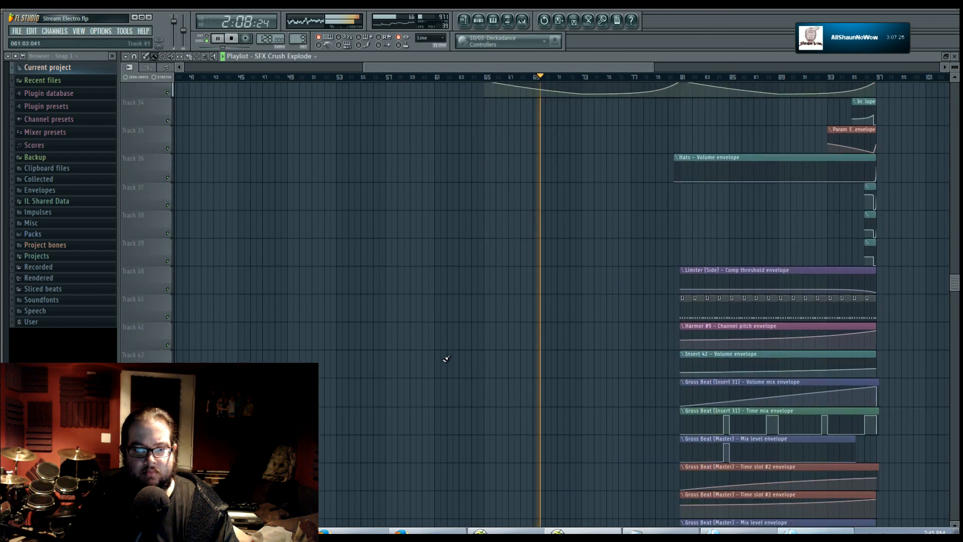
scroll(446, 359, up, 20)
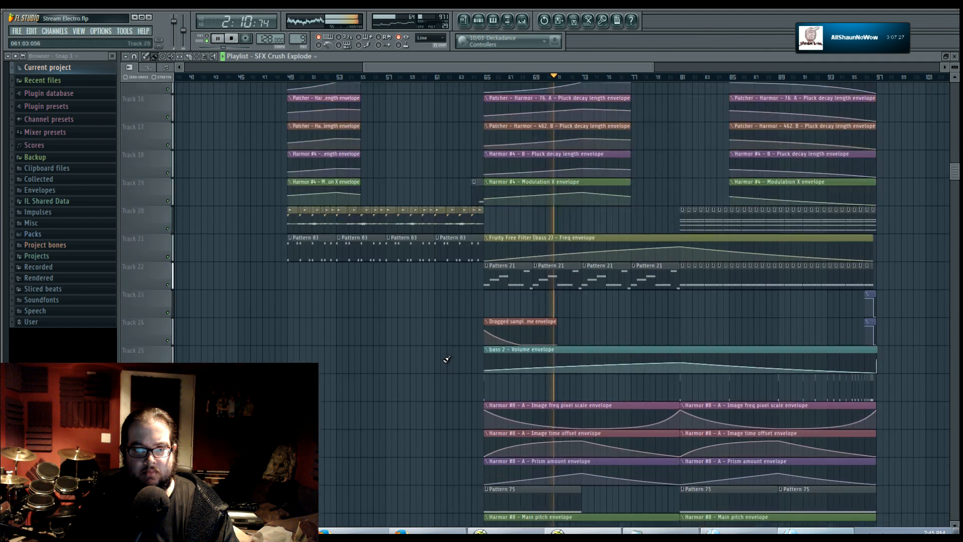
scroll(443, 371, up, 3)
key(space)
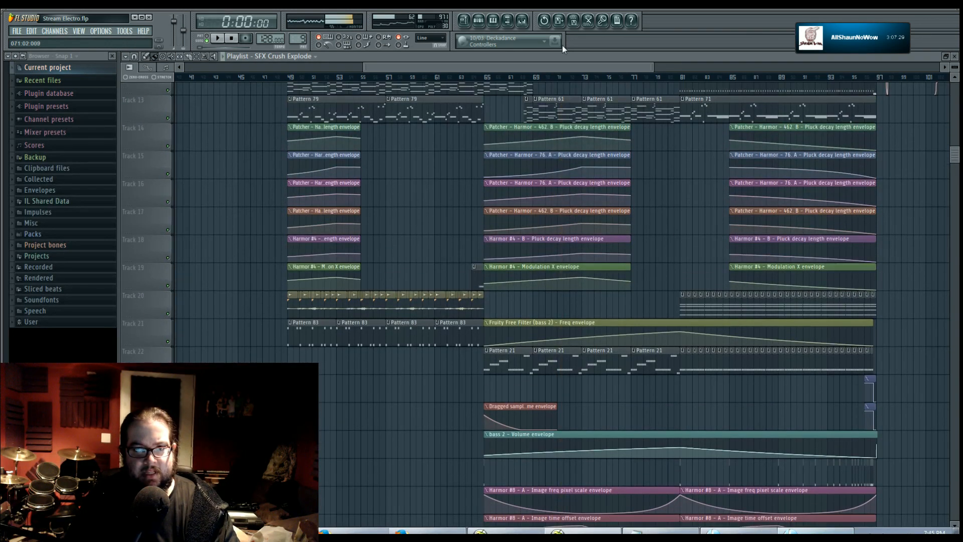
Step: Initialise the song with the ValhallaShimmer mix level on mixer Insert 47 at 0%
click(527, 25)
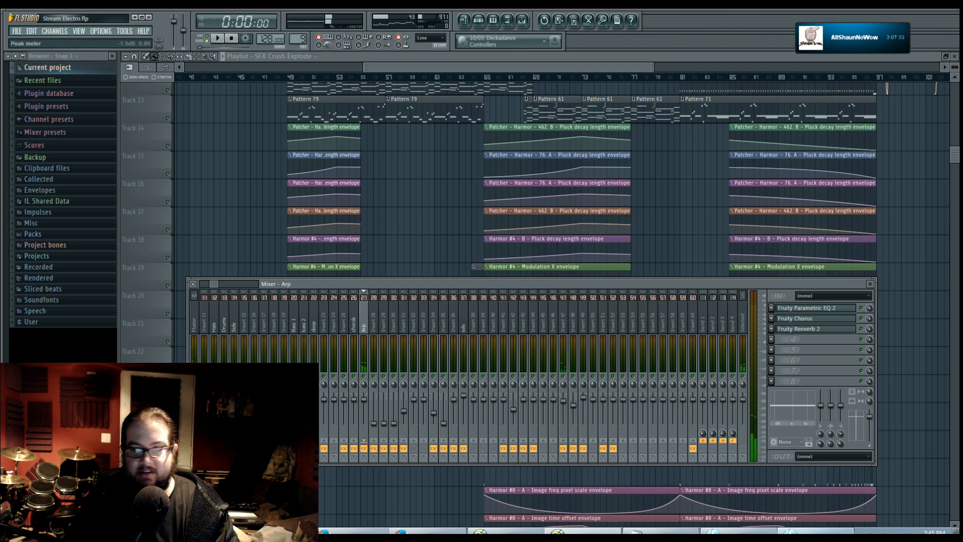
key(space)
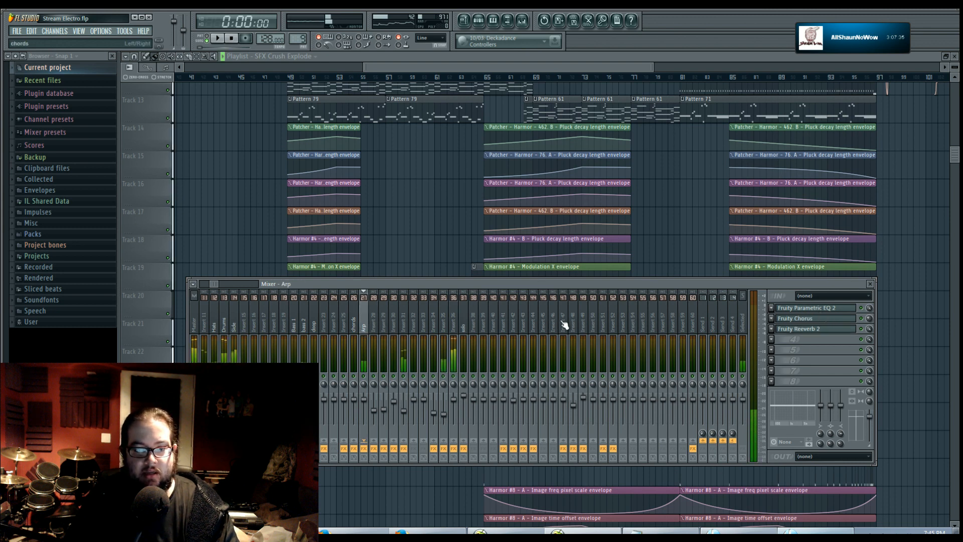
click(546, 78)
click(527, 24)
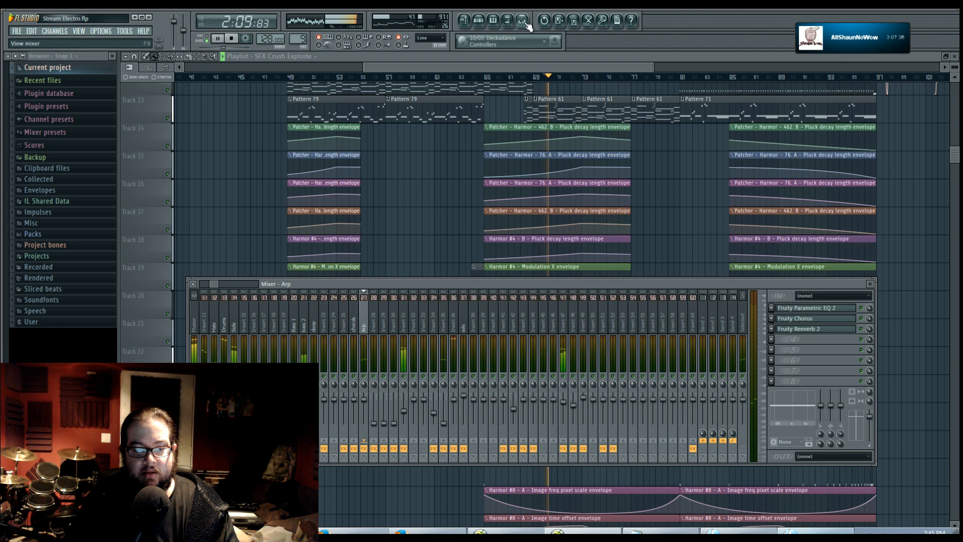
click(562, 326)
key(space)
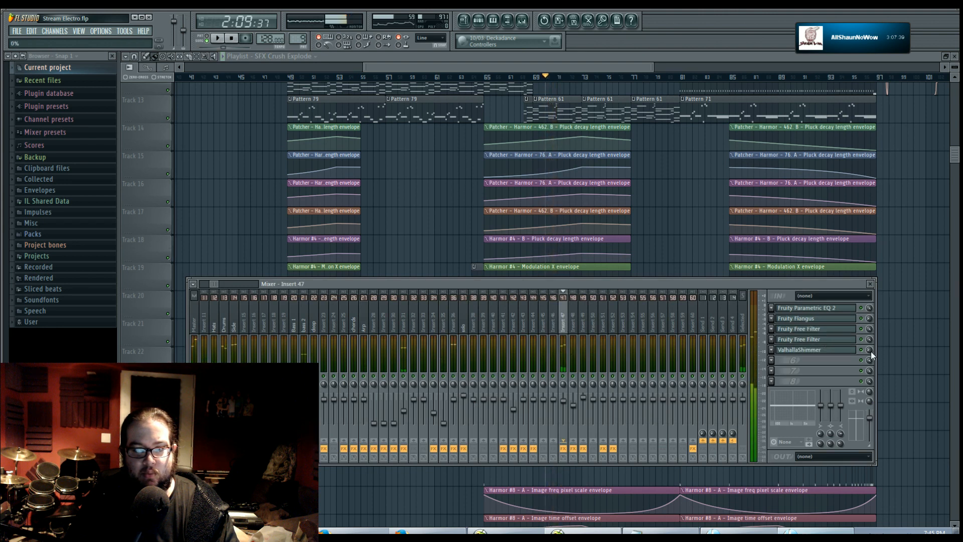
right_click(871, 351)
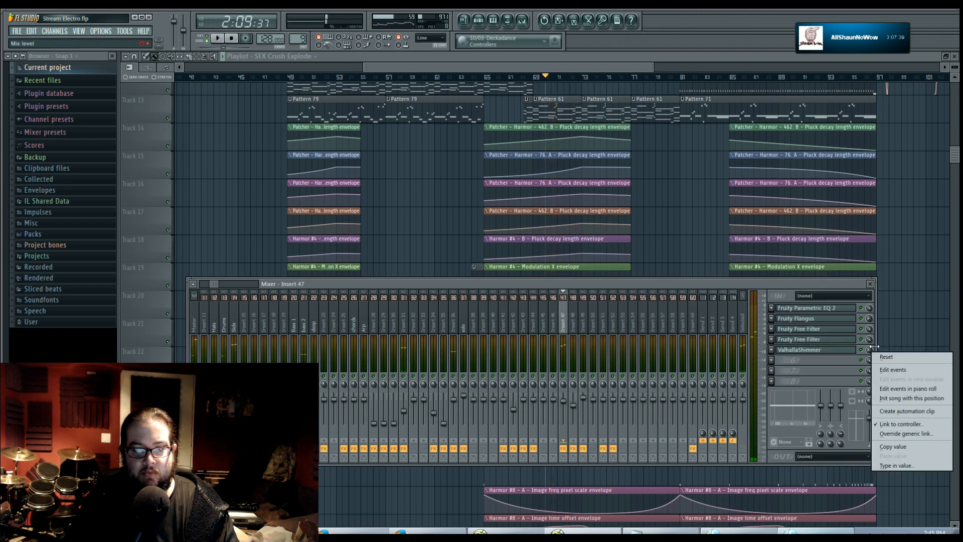
click(903, 401)
Step: Add a Pattern 83 clip on Track 23 at bar 65, trim it to about one beat, and play from there
right_click(439, 183)
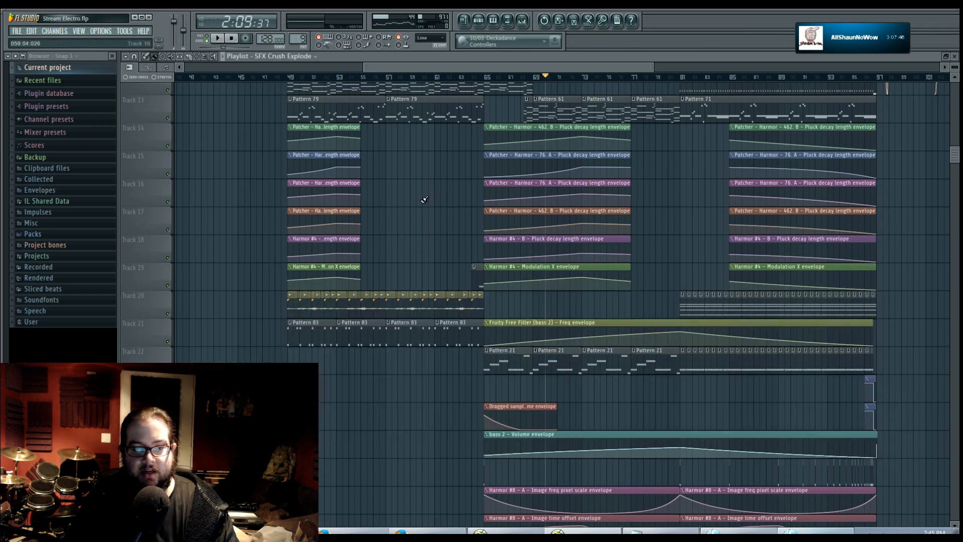
drag(468, 301, 571, 531)
drag(346, 362, 342, 188)
drag(514, 351, 456, 200)
drag(502, 299, 501, 20)
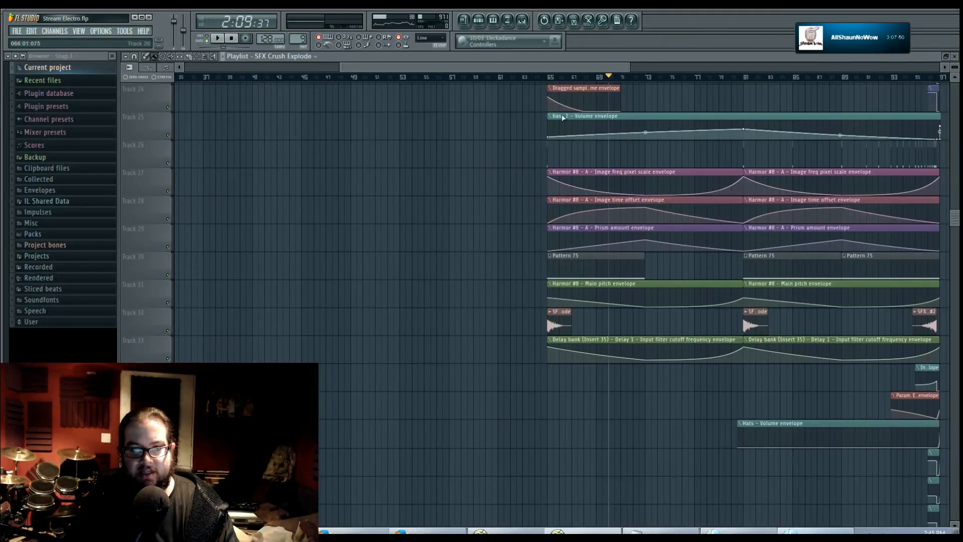
key(space)
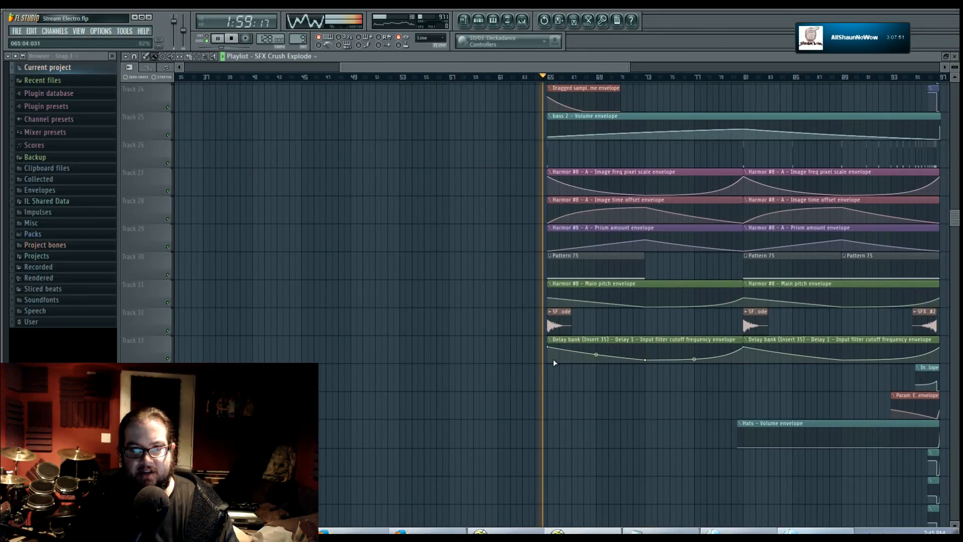
key(space)
scroll(507, 365, up, 5)
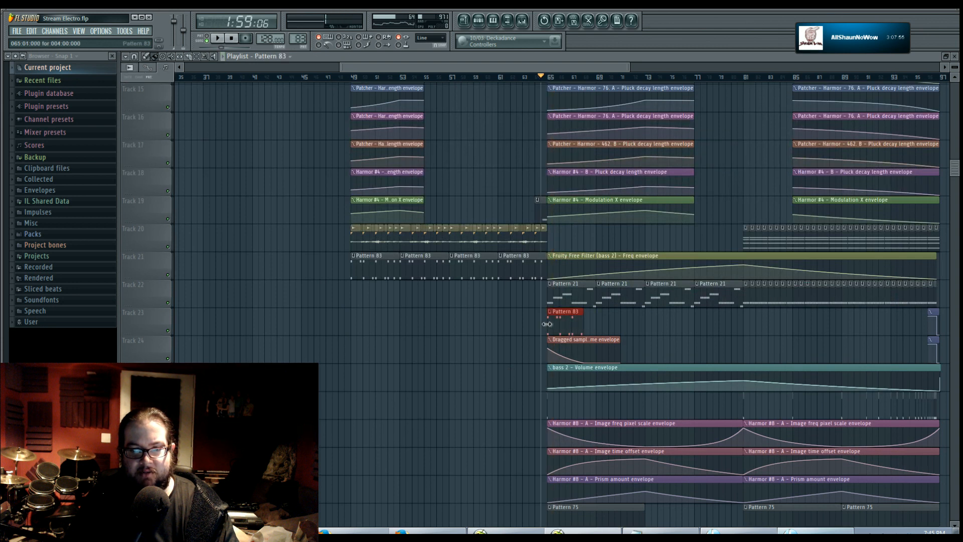
key(space)
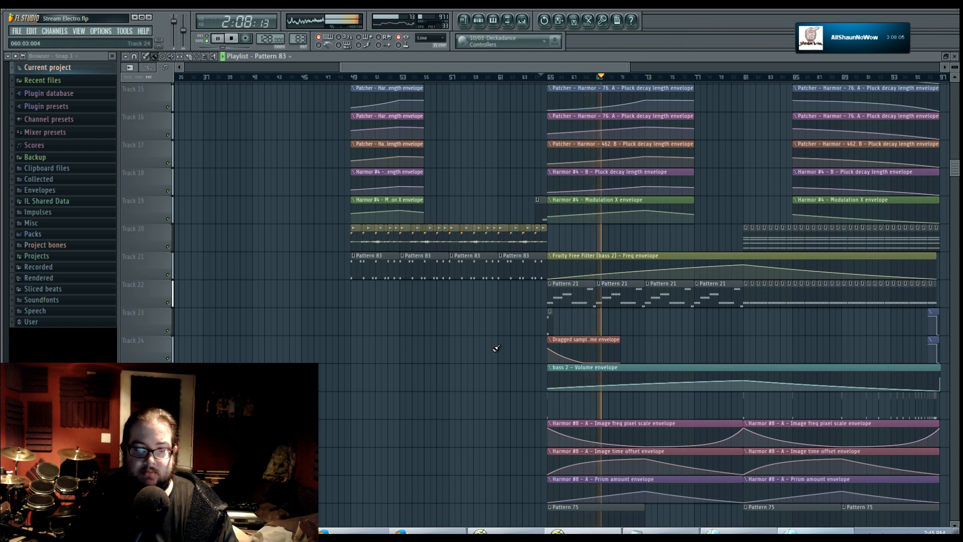
Step: Follow the playback from bar 69 to bar 98, examining the bass, Harmor and Gross Beat envelopes down to Track 49
drag(712, 336, 534, 291)
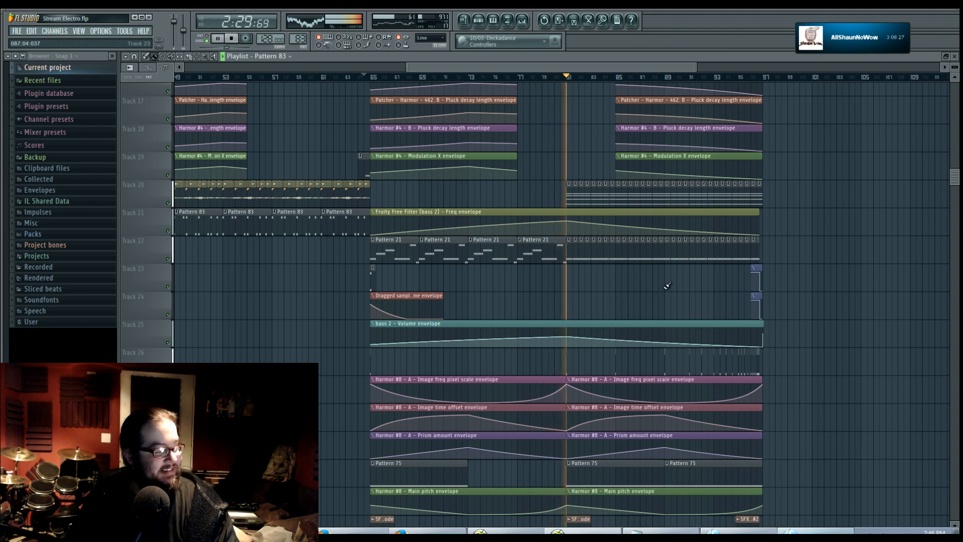
drag(681, 287, 576, 293)
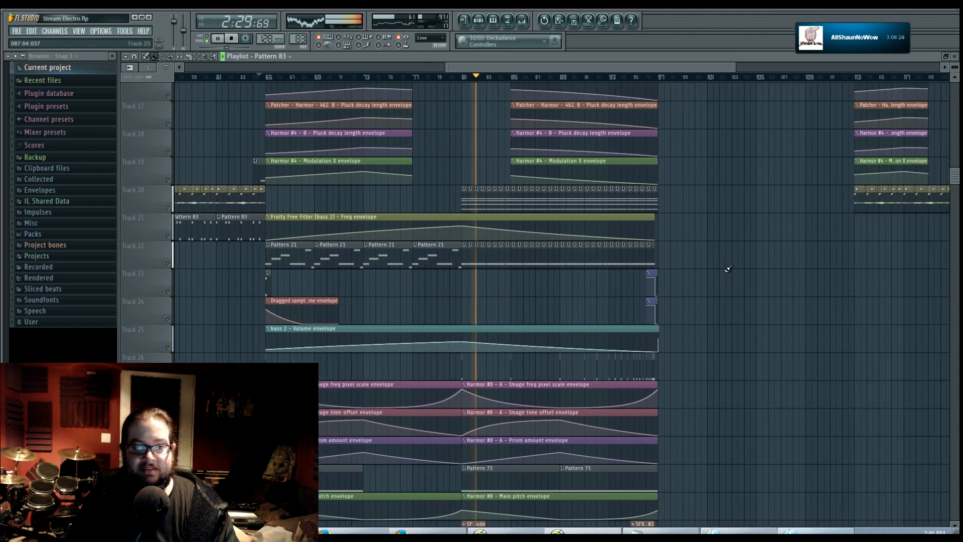
drag(728, 269, 651, 285)
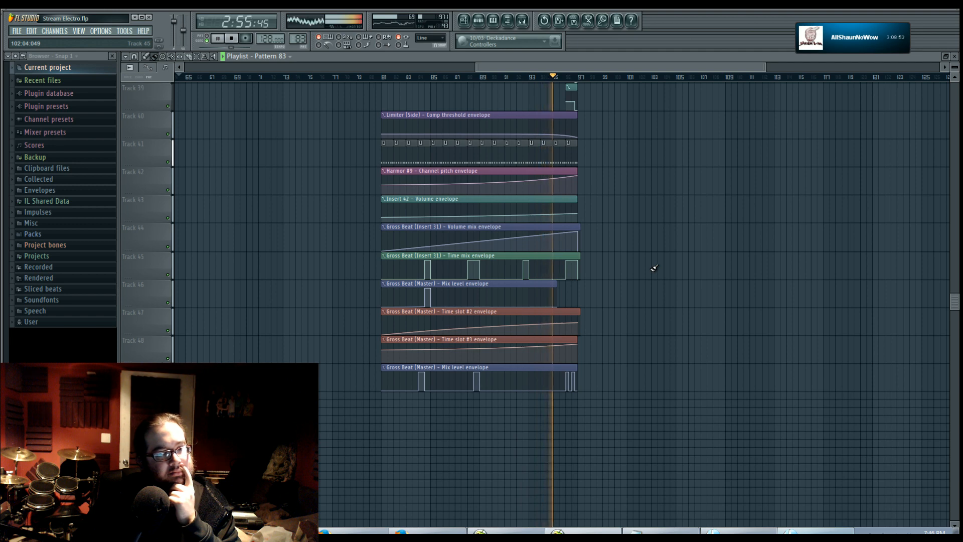
scroll(608, 209, up, 5)
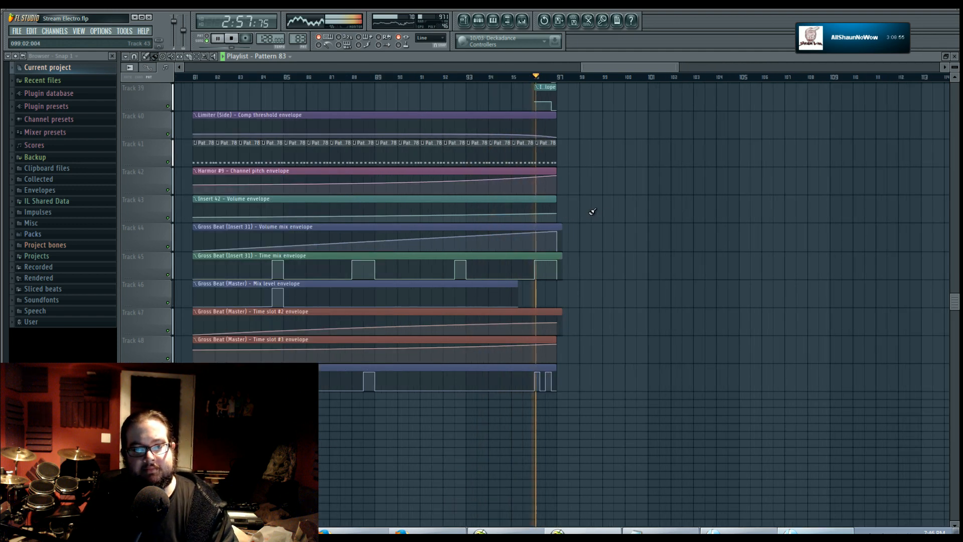
click(495, 146)
scroll(645, 272, up, 8)
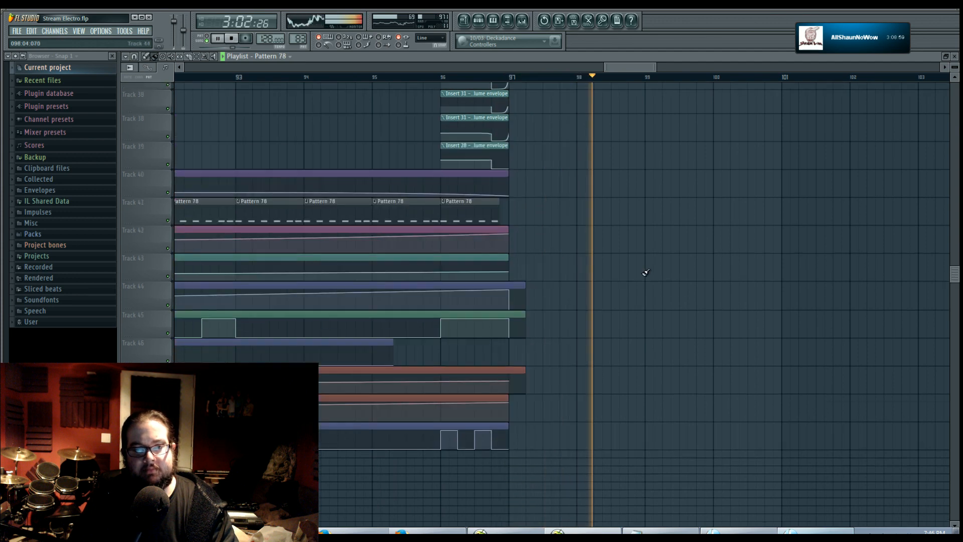
scroll(687, 335, down, 2)
scroll(687, 335, down, 3)
Step: Follow the playback from bar 98 to bar 115, examining the merged clips, patterns and envelopes on Tracks 1 to 25
drag(658, 368, 412, 524)
drag(544, 266, 521, 364)
scroll(521, 364, up, 6)
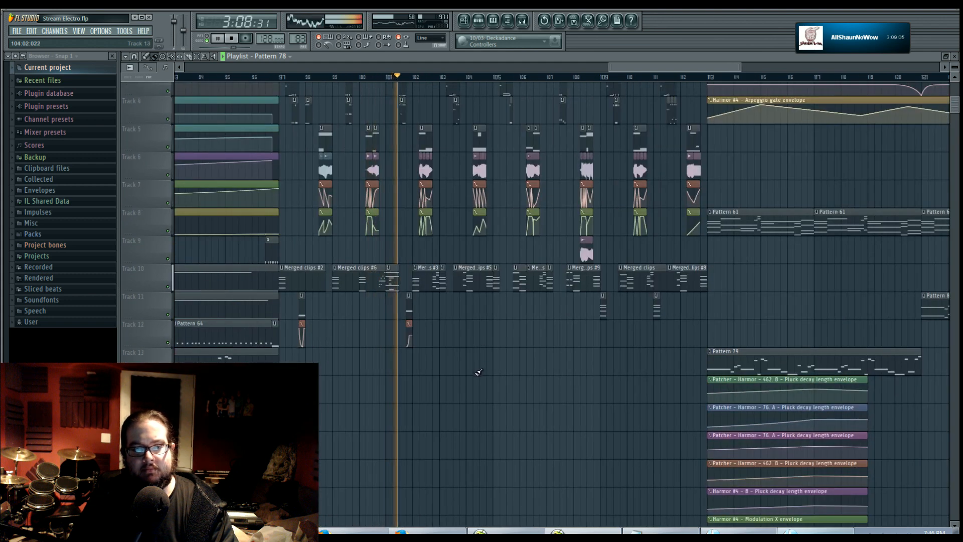
drag(482, 407, 481, 411)
scroll(481, 410, up, 1)
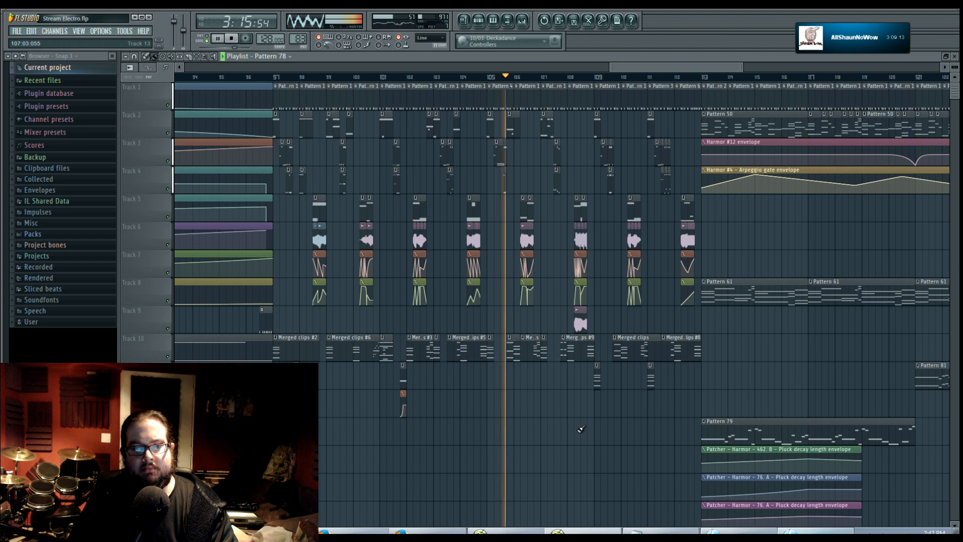
drag(582, 430, 500, 433)
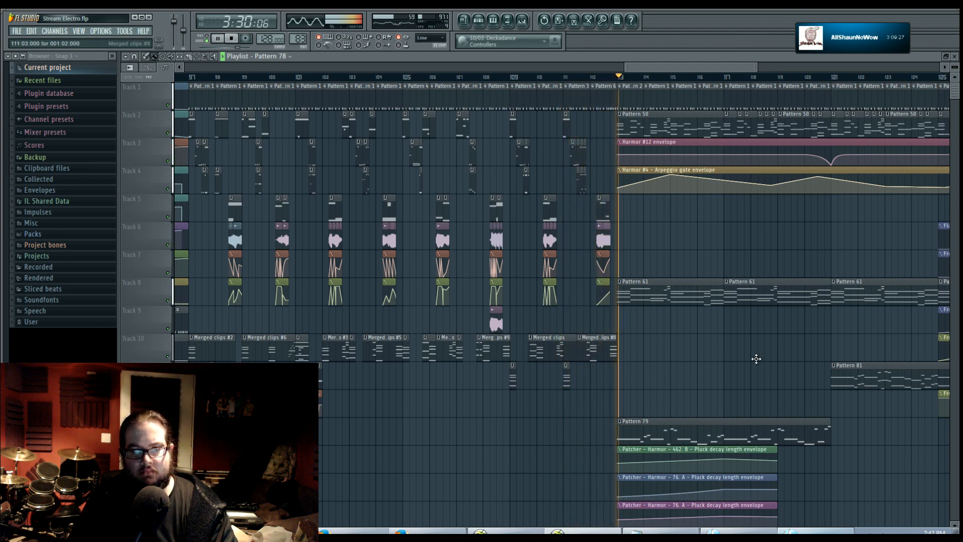
drag(775, 358, 559, 352)
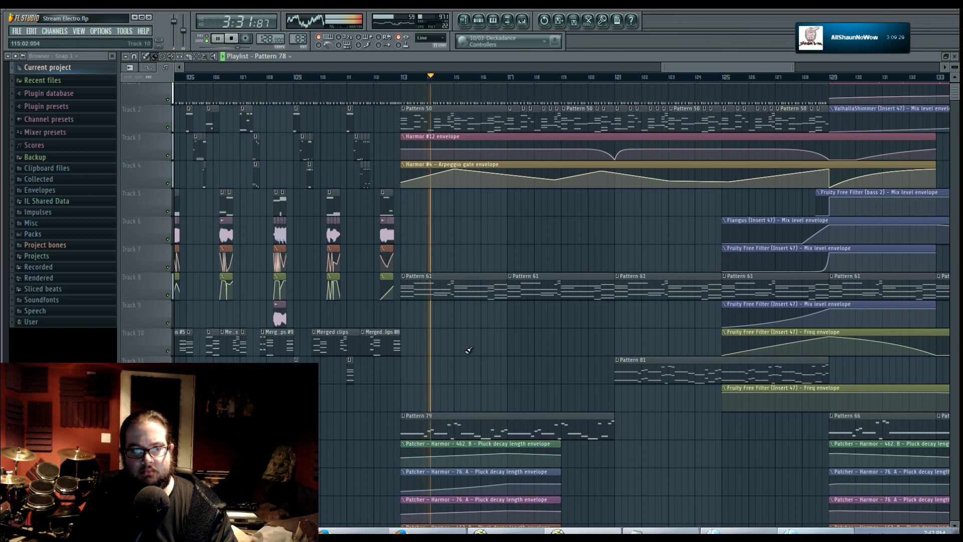
drag(617, 449, 619, 194)
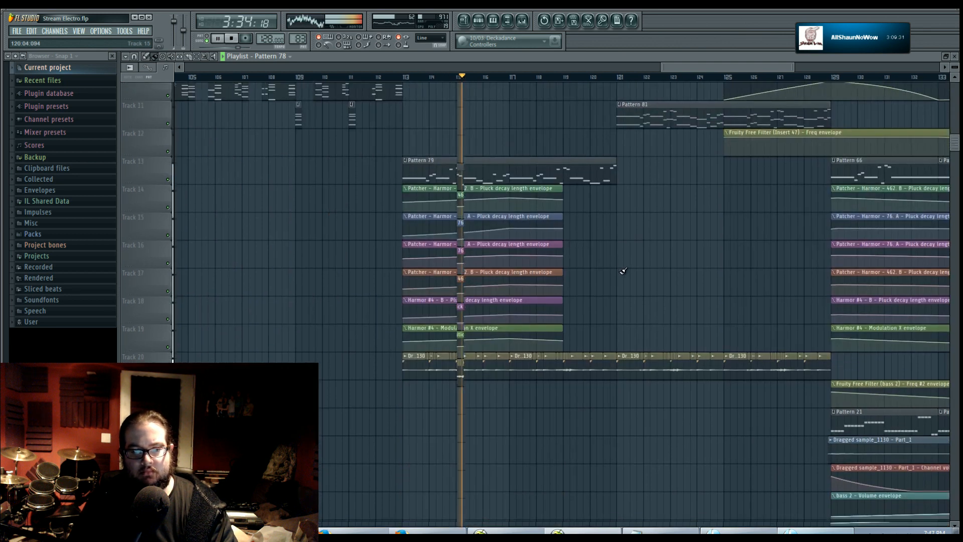
Step: Check the Pattern 79 notes and initialise the song with the current mix levels of both Fruity Free Filters on mixer Insert 47
click(522, 22)
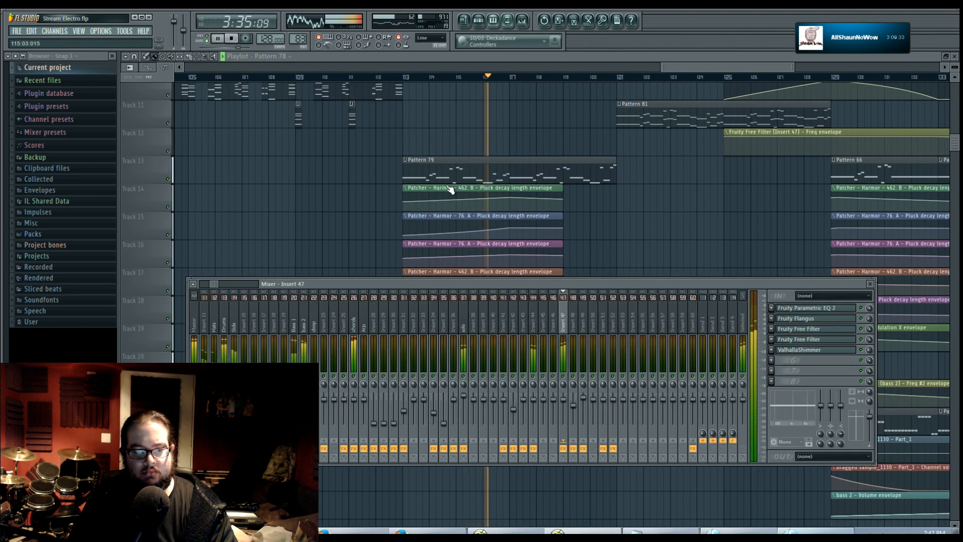
double_click(457, 168)
key(F9)
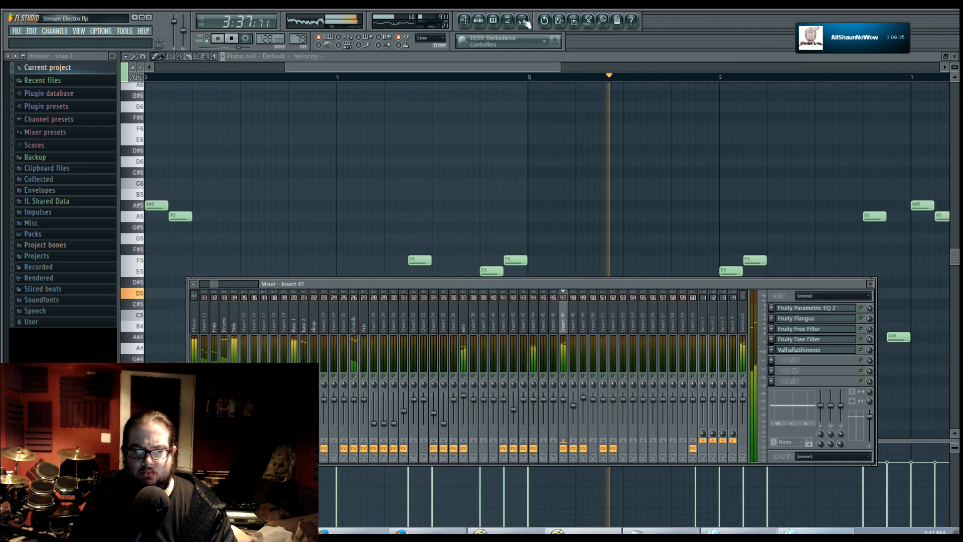
right_click(871, 330)
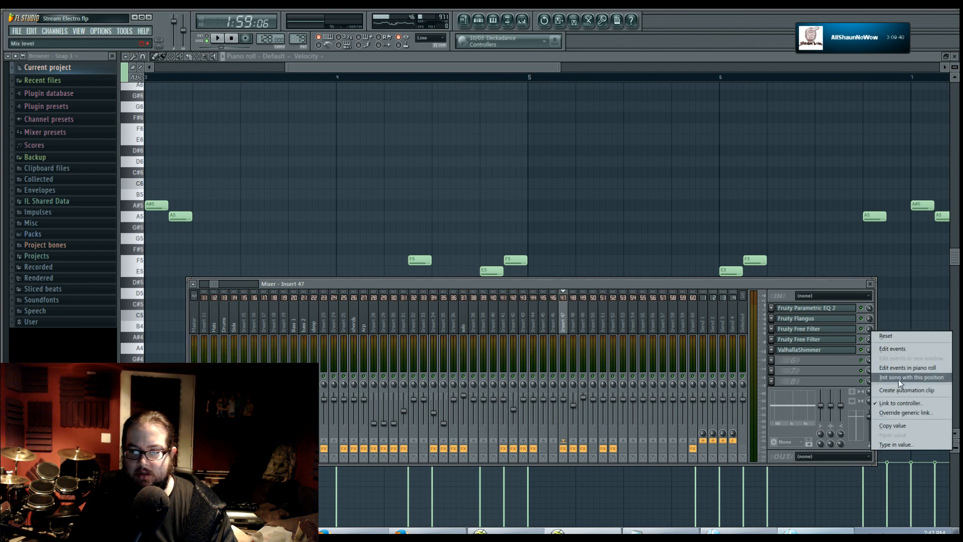
click(898, 379)
right_click(871, 339)
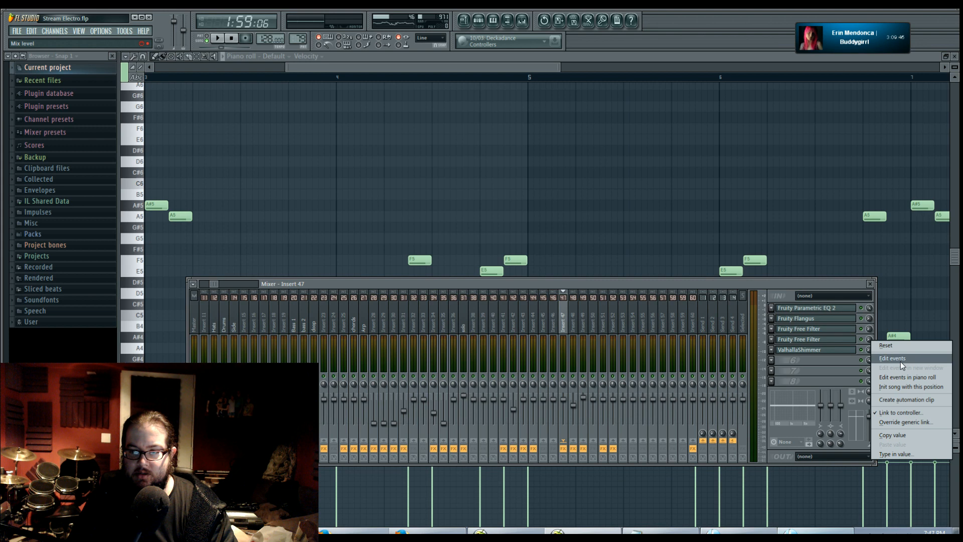
click(901, 400)
Step: Open Merged clips #2 from the playlist's Track 10 in the piano roll and reset playback to the beginning
click(465, 21)
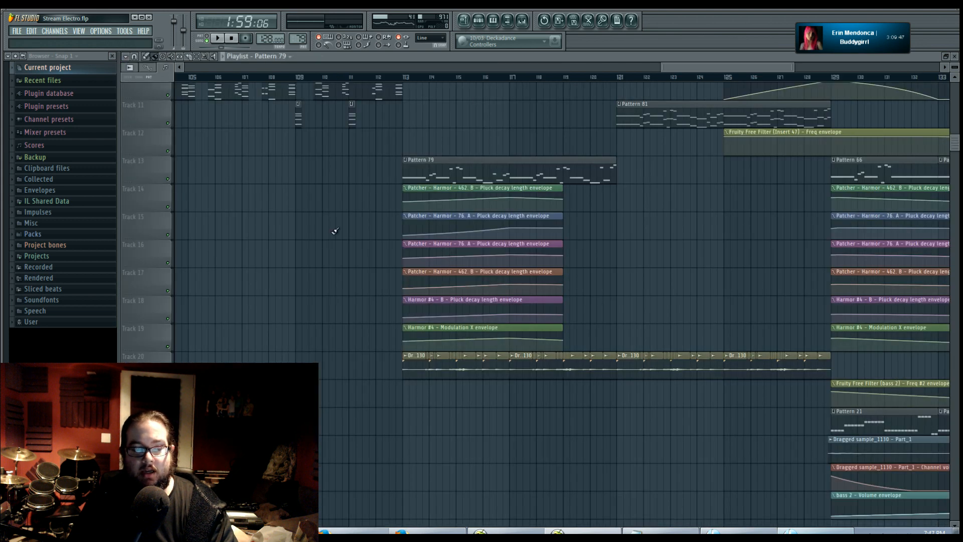
drag(333, 230, 616, 353)
double_click(427, 227)
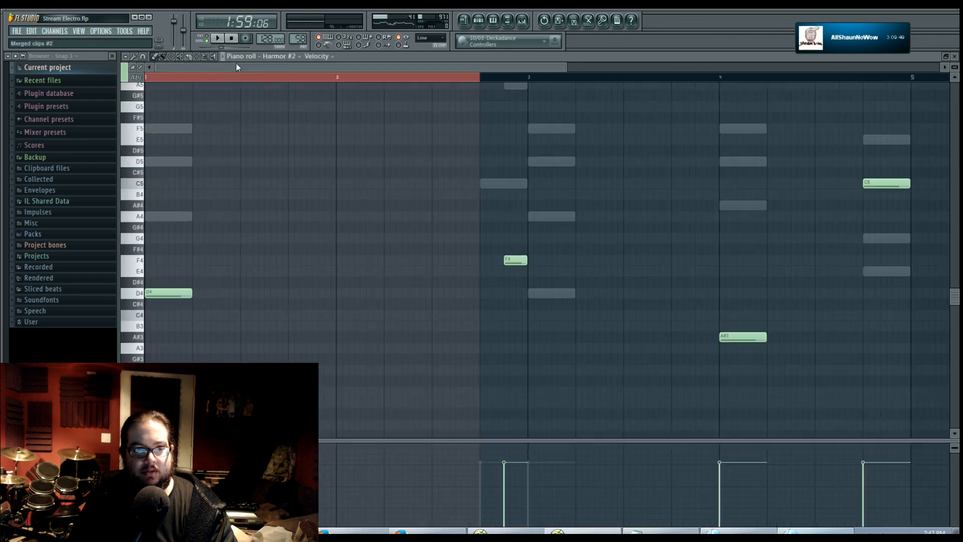
click(217, 38)
click(231, 38)
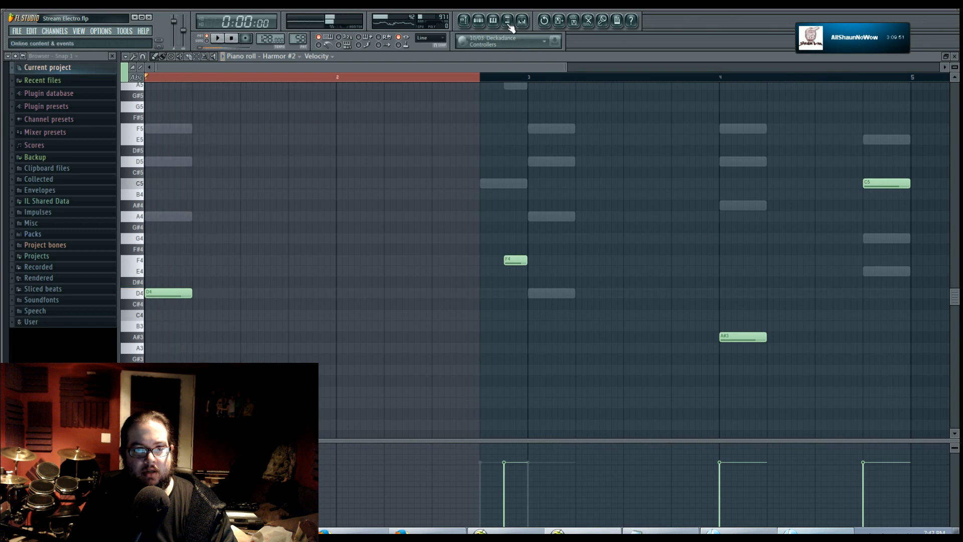
Step: On the chords mixer track's Fruity Reeverb 2, reduce the room size and set the damping to 0.5 kHz while auditioning the part
click(479, 21)
click(503, 205)
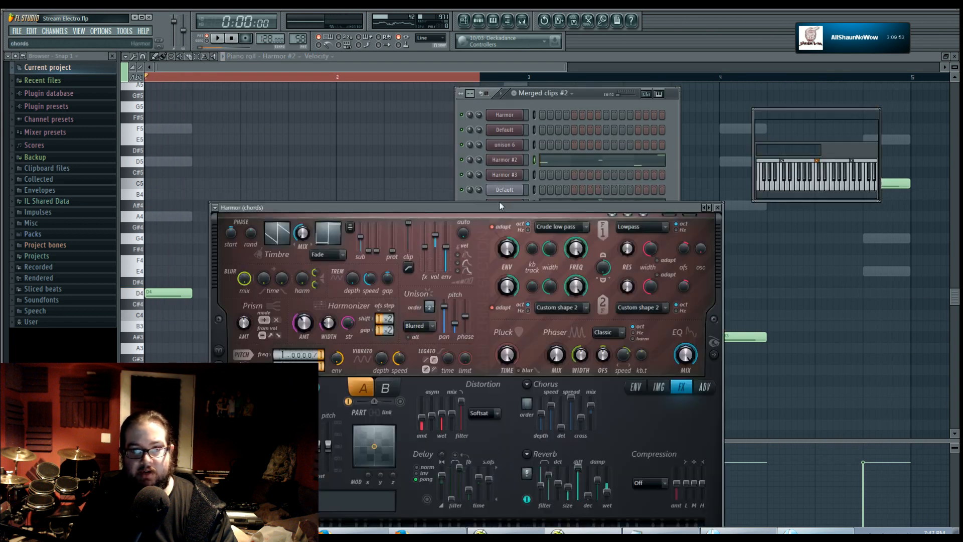
drag(488, 203, 482, 124)
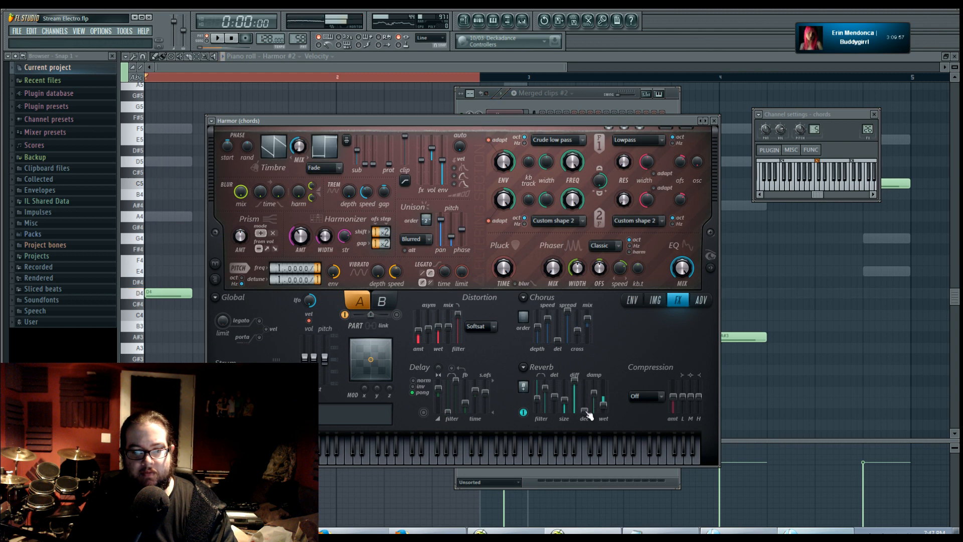
click(581, 100)
double_click(862, 131)
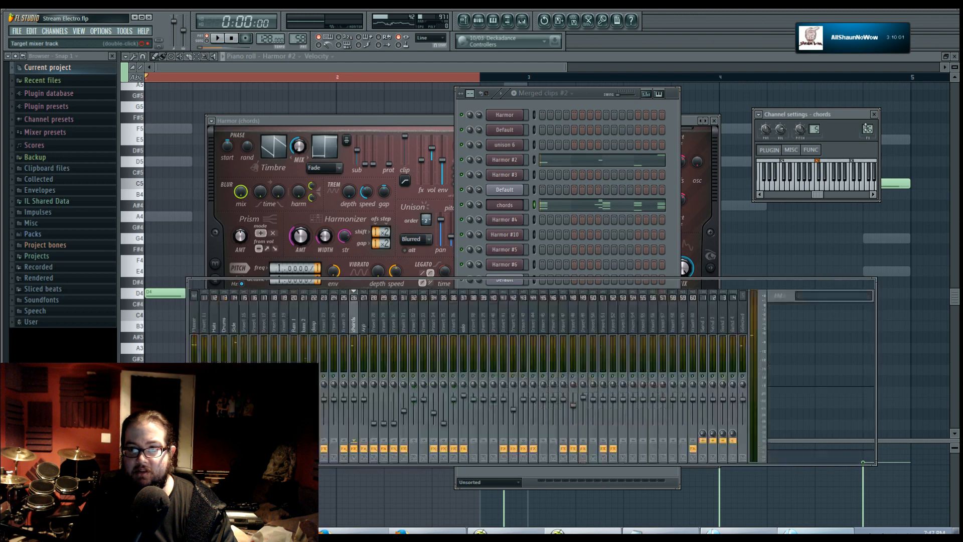
click(823, 319)
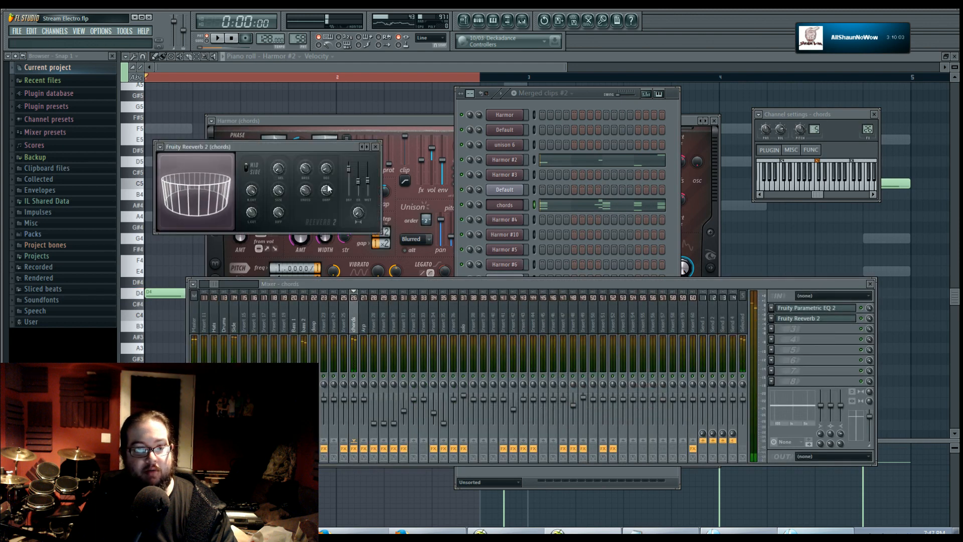
key(space)
key(space)
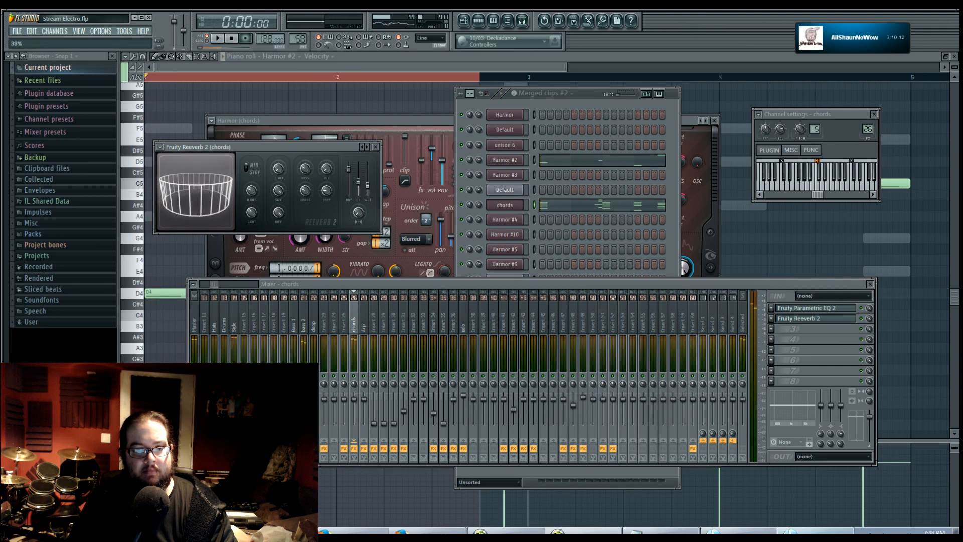
key(space)
key(space)
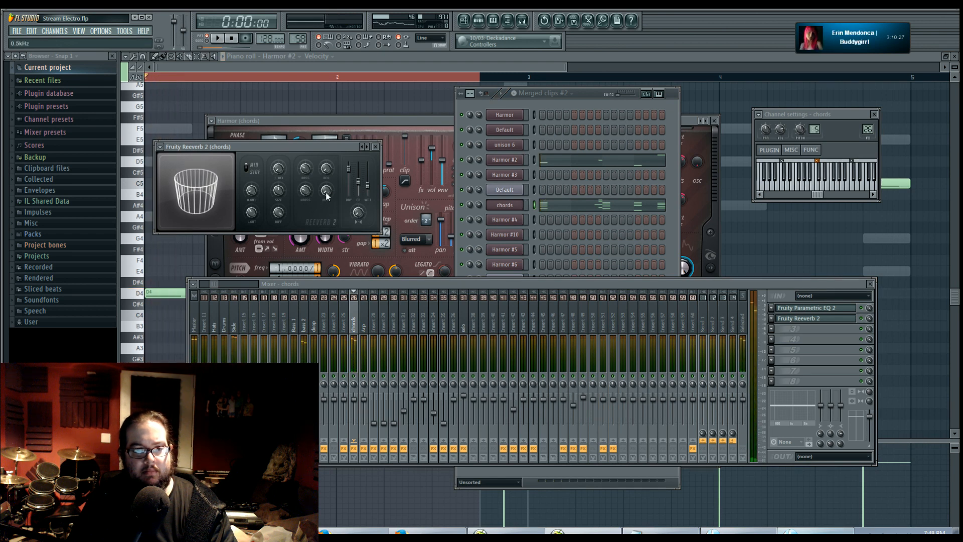
Step: Follow the arrangement playback from bar 96 to bar 121, examining the merged clips, patterns and filter envelopes around the next section
click(469, 22)
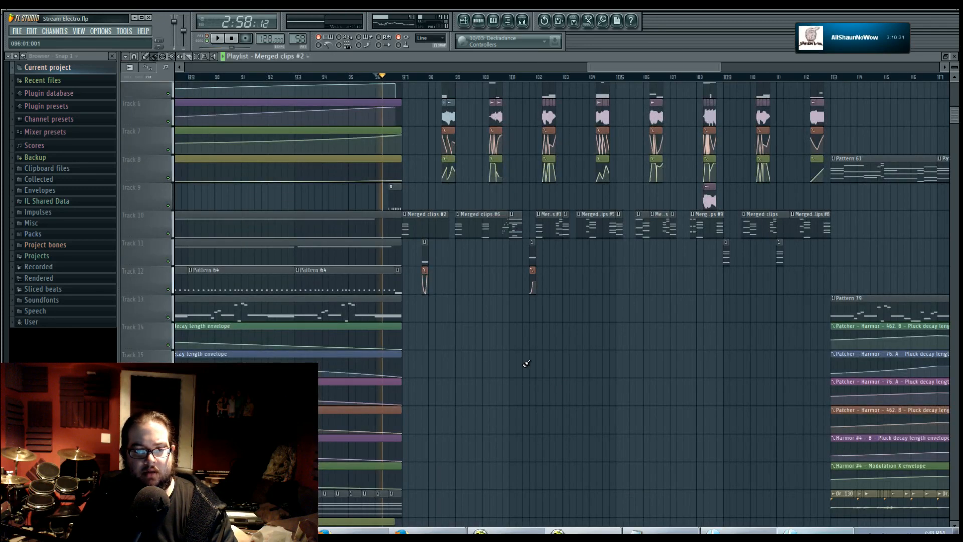
key(space)
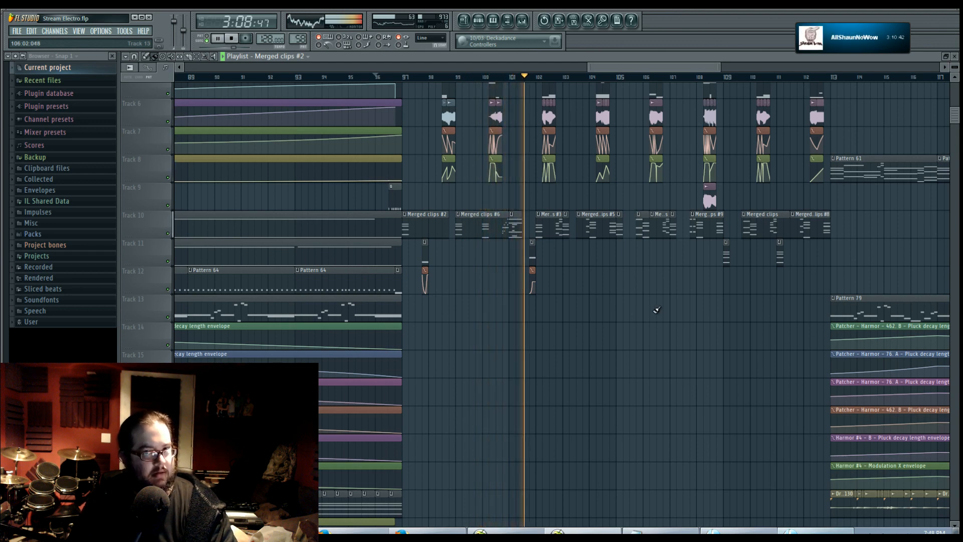
drag(580, 415, 548, 446)
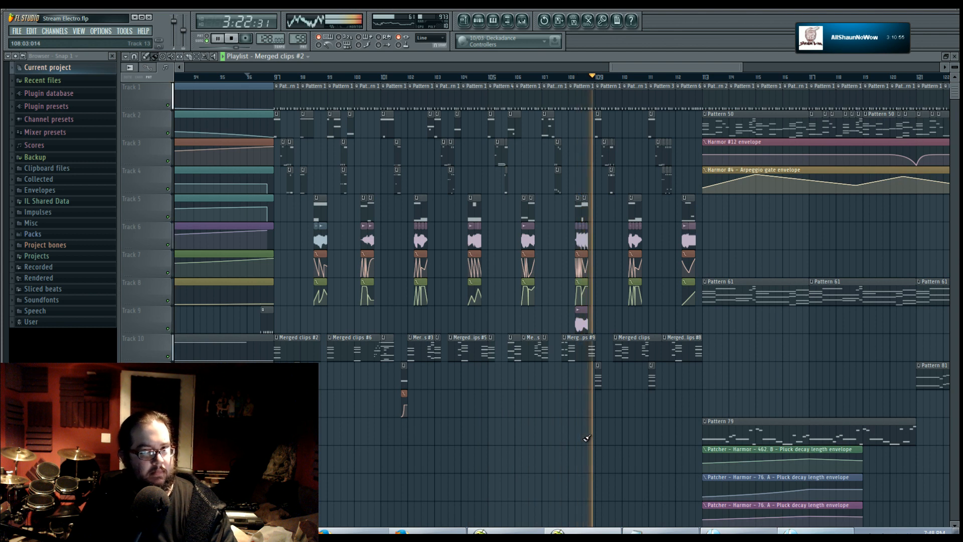
drag(622, 420, 493, 421)
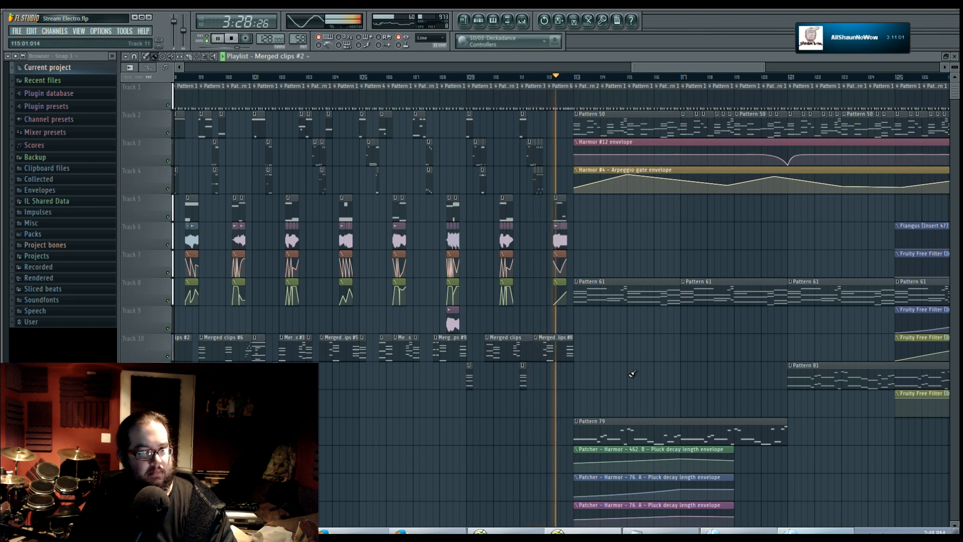
drag(688, 375, 604, 378)
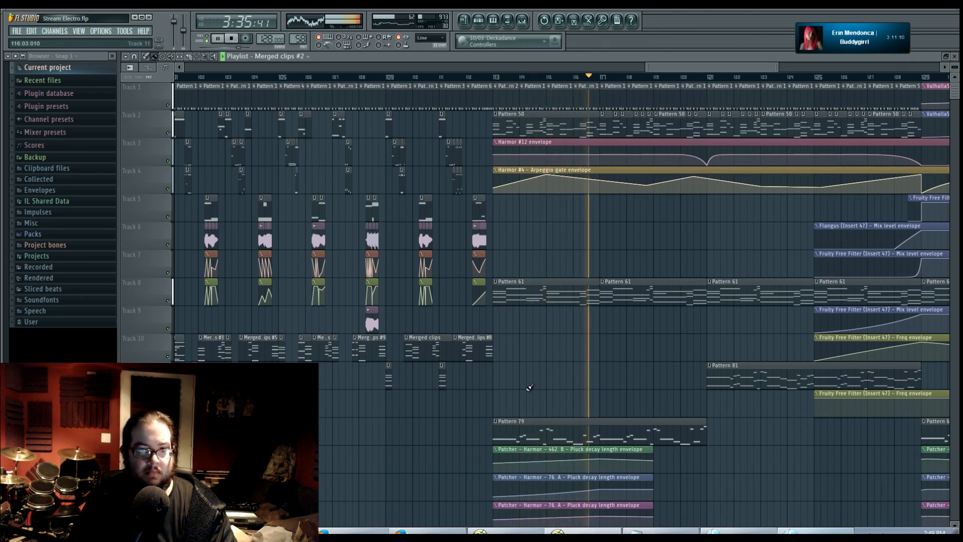
scroll(529, 388, up, 2)
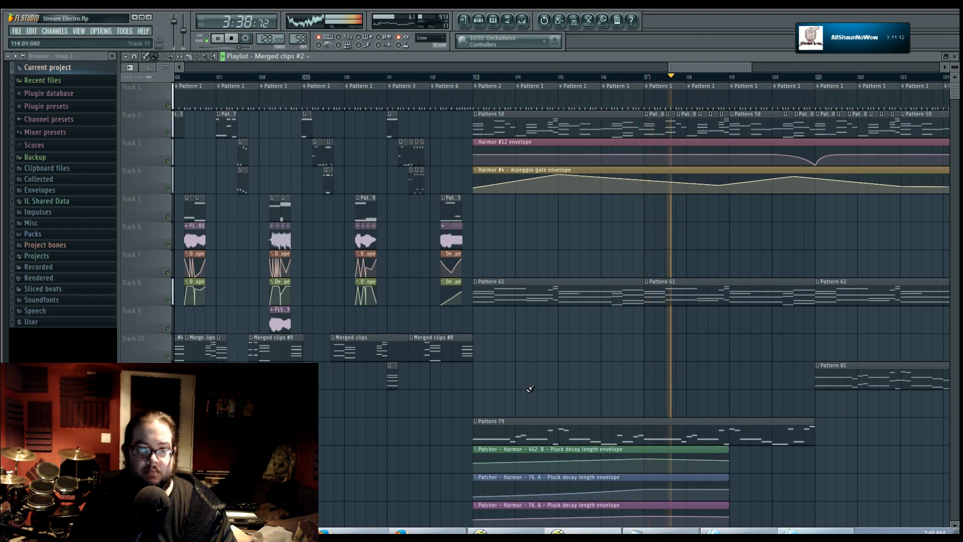
scroll(551, 385, right, 3)
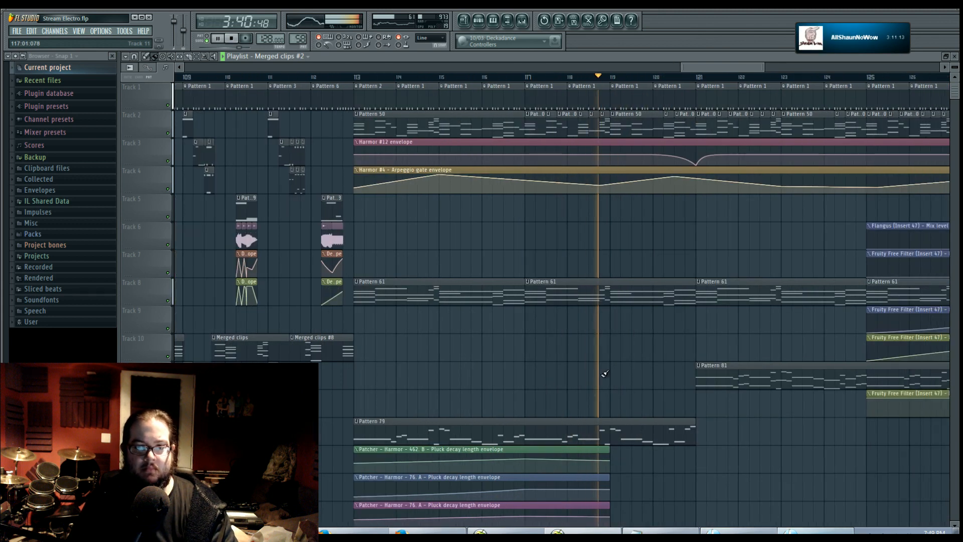
scroll(616, 371, right, 4)
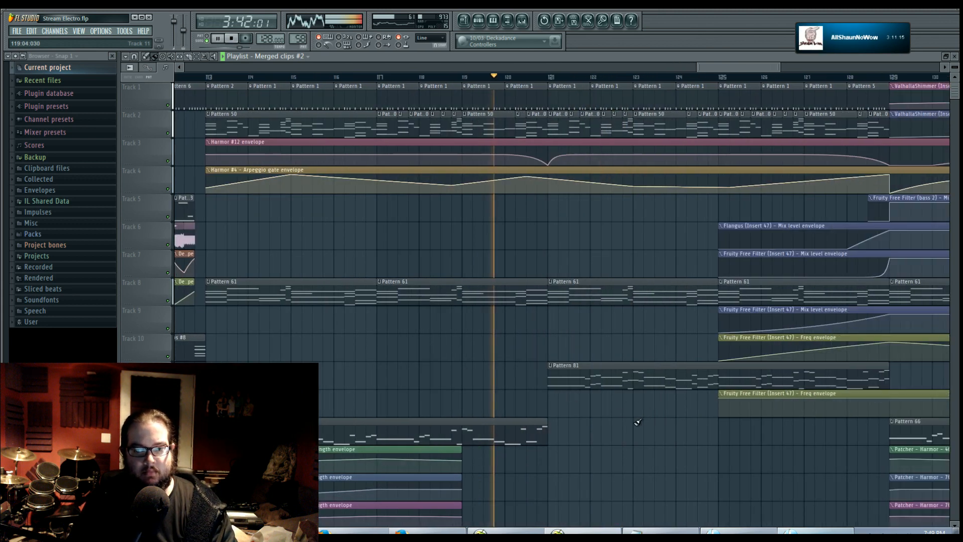
scroll(632, 416, down, 3)
scroll(621, 284, down, 1)
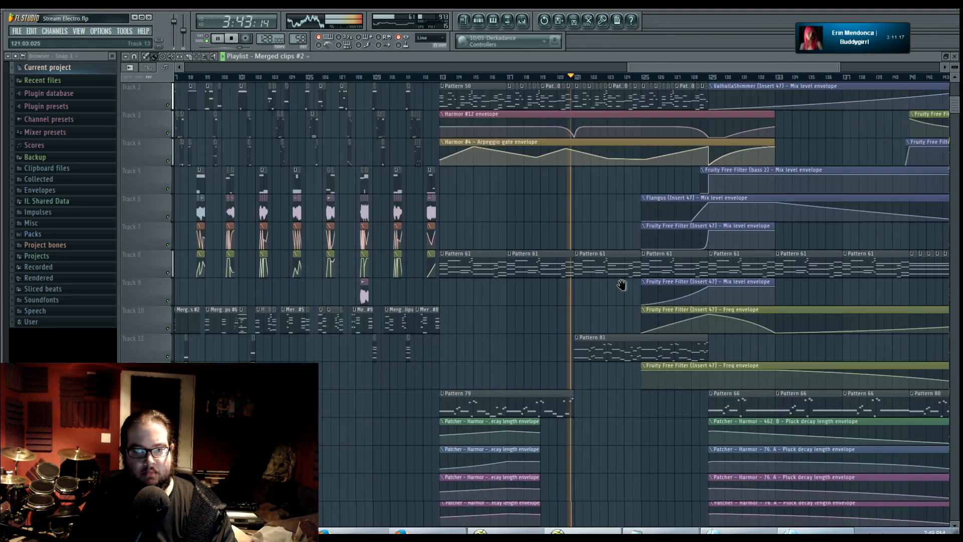
Step: Pick up Pattern 83 from Track 21 at bar 49 and place four consecutive clips of it on Track 21 from bar 113 to bar 129
drag(622, 285, 663, 100)
scroll(622, 303, down, 3)
drag(544, 318, 633, 300)
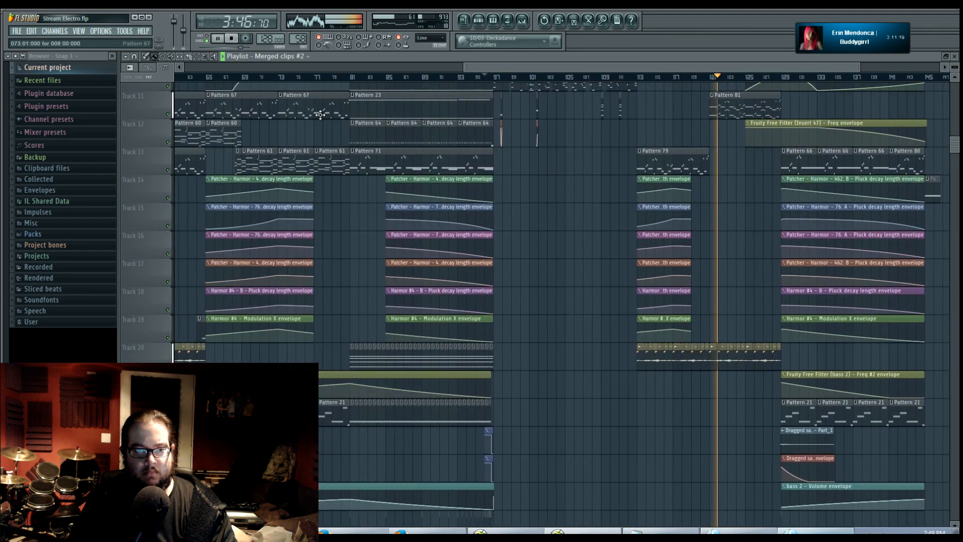
drag(487, 275, 672, 255)
click(314, 353)
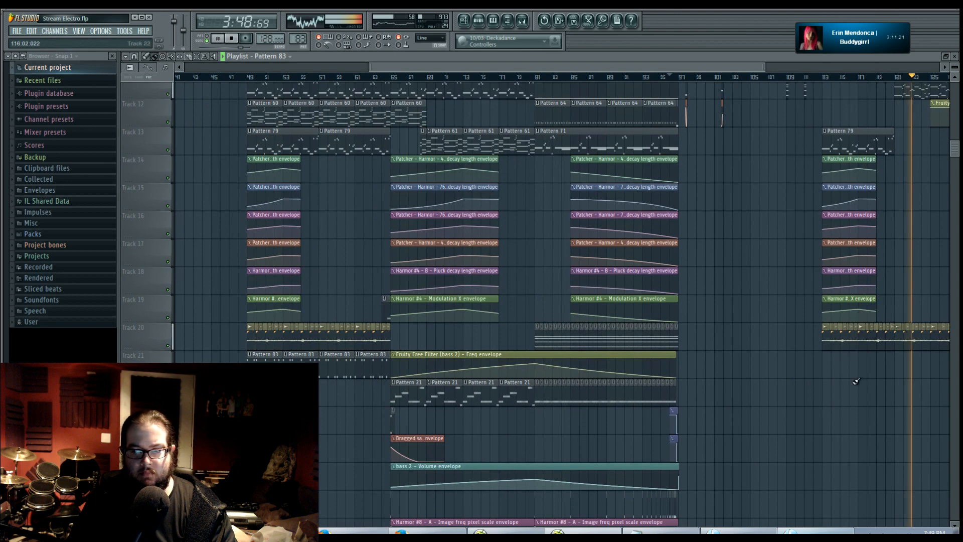
drag(856, 381, 550, 322)
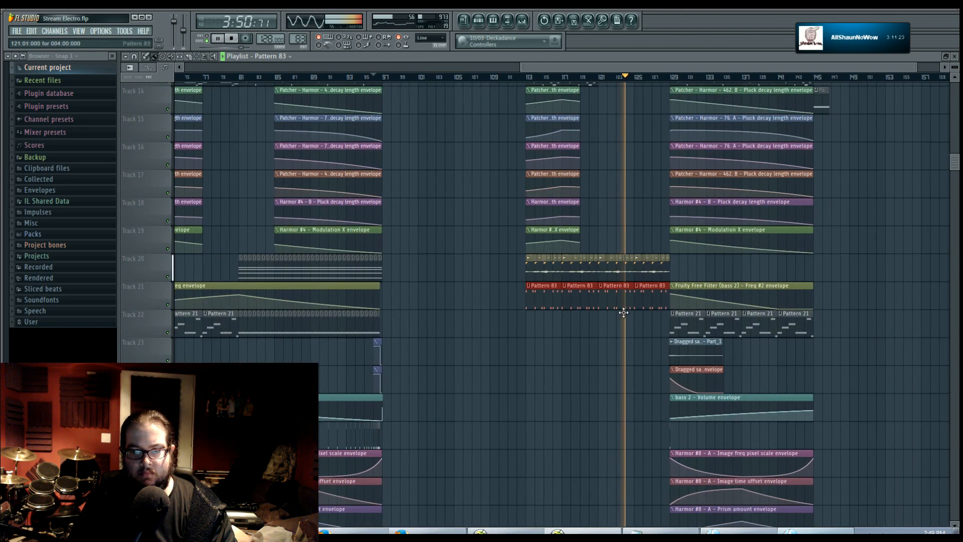
Step: Place a Pattern 83 clip on Track 34 at bar 129 and shorten it to two beats
drag(680, 429, 652, 231)
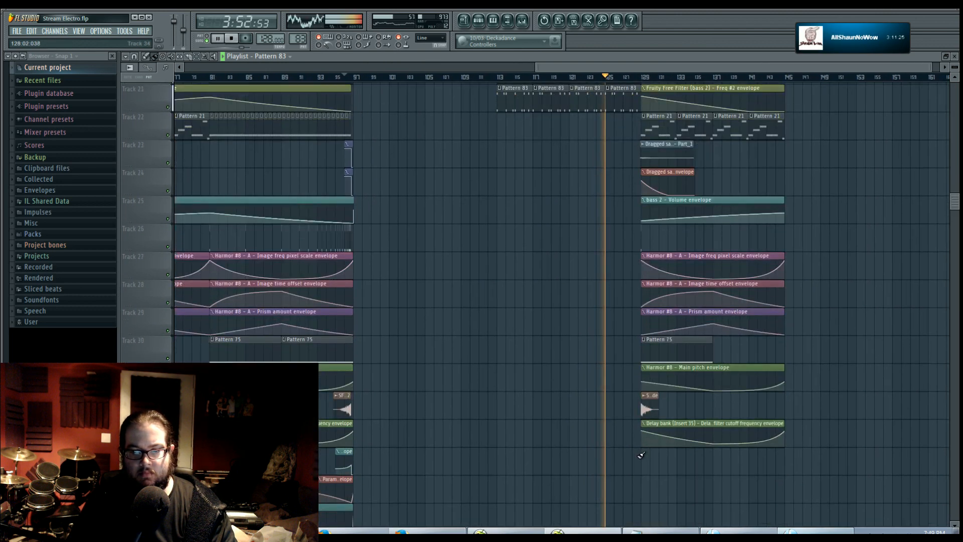
drag(675, 461, 637, 462)
scroll(648, 466, up, 3)
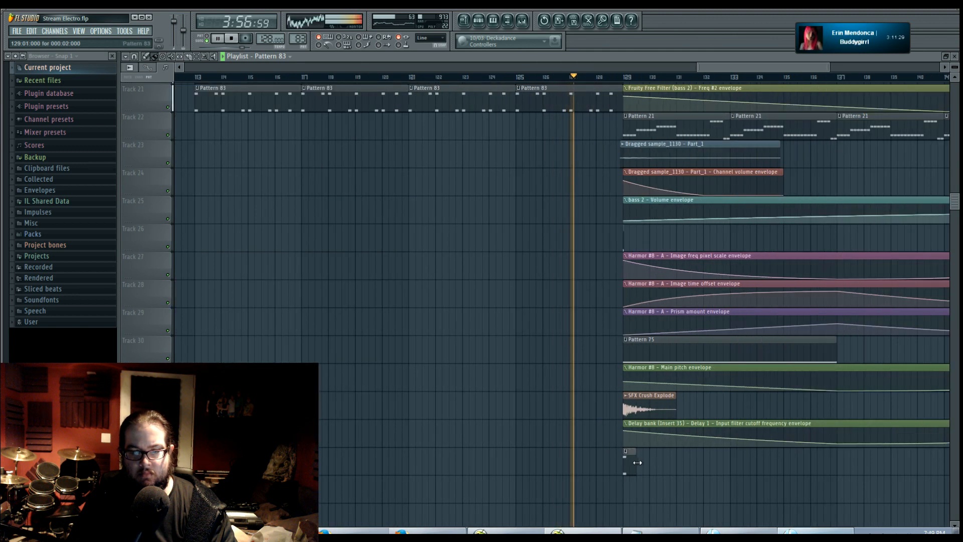
Step: Pick up Pattern 82 from its clip at bar 64 and place a one-bar clip of it on Track 26 at bar 128
scroll(533, 335, up, 7)
scroll(520, 391, down, 3)
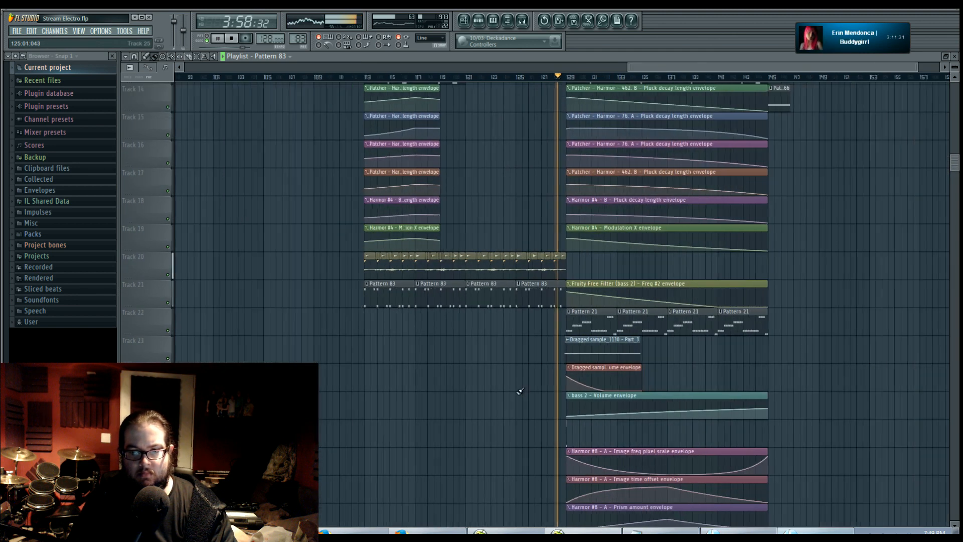
scroll(451, 353, down, 5)
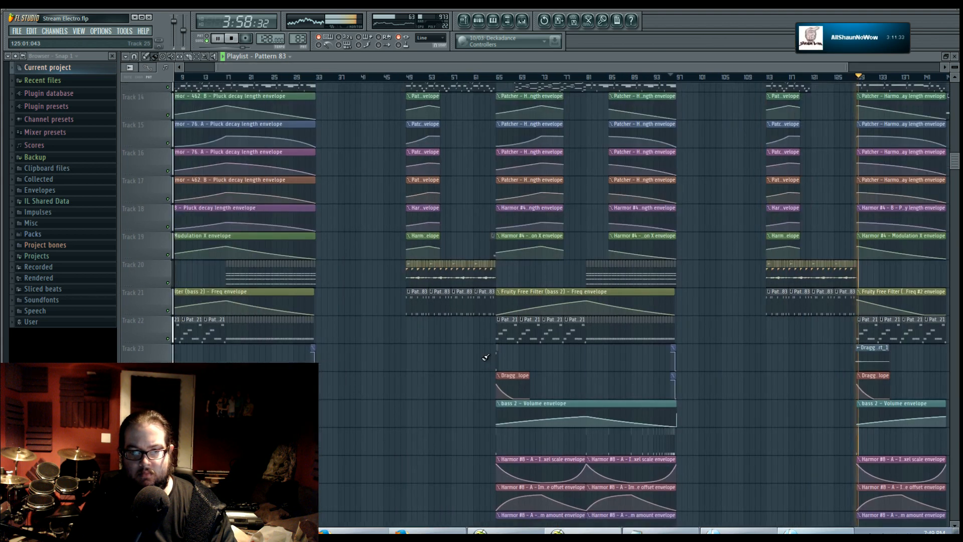
scroll(484, 351, up, 5)
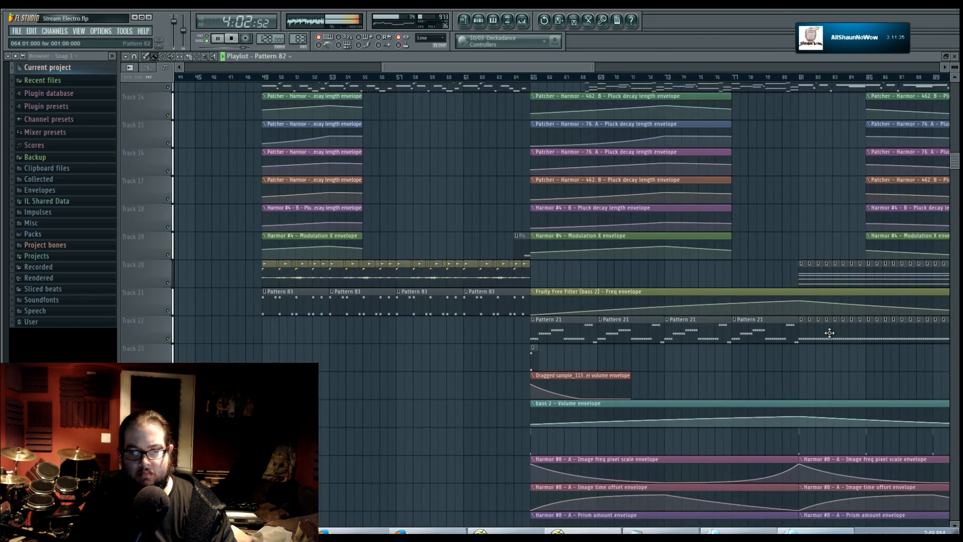
drag(830, 332, 443, 351)
scroll(438, 437, up, 3)
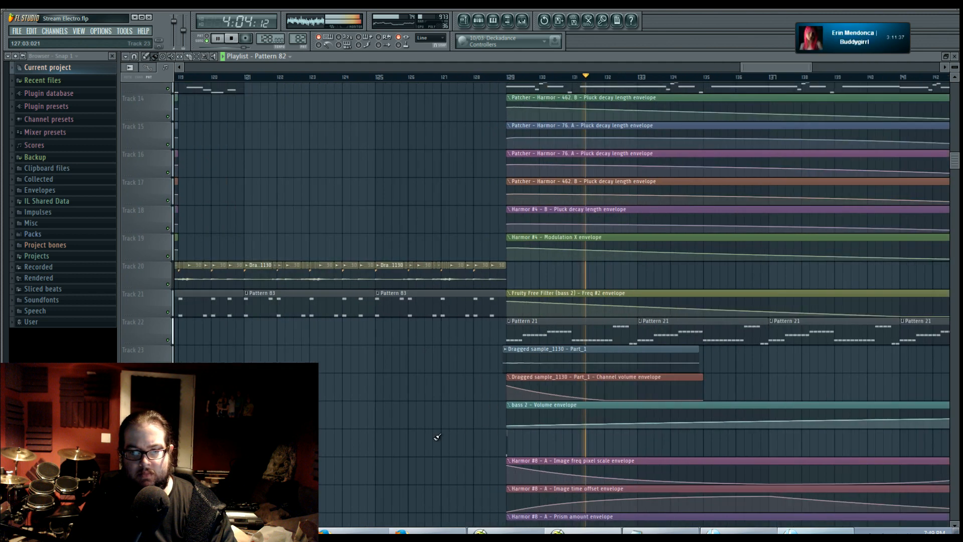
scroll(438, 437, up, 2)
click(504, 442)
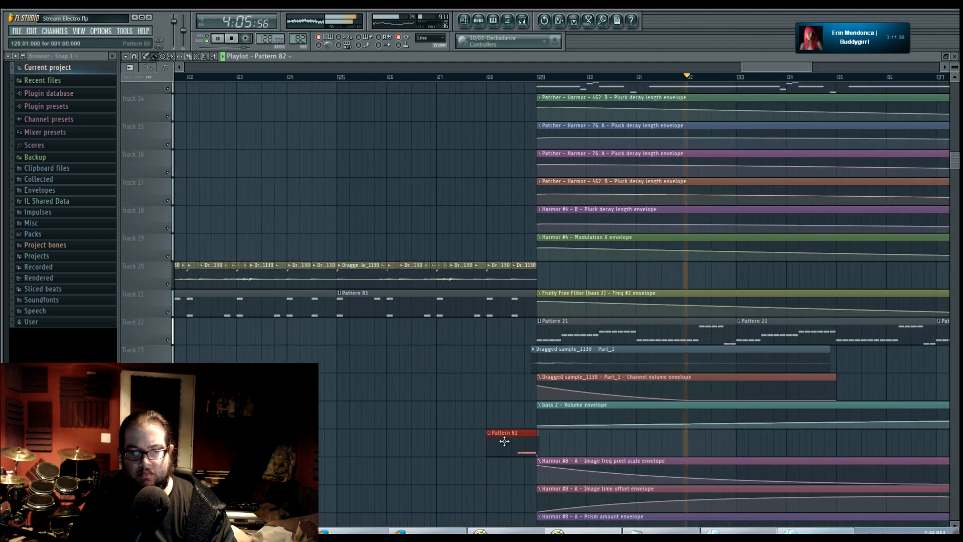
Step: Create an automation clip for the solo mixer track's volume, spanning from beat 3 of bar 128 to bar 135
double_click(554, 365)
key(Escape)
key(space)
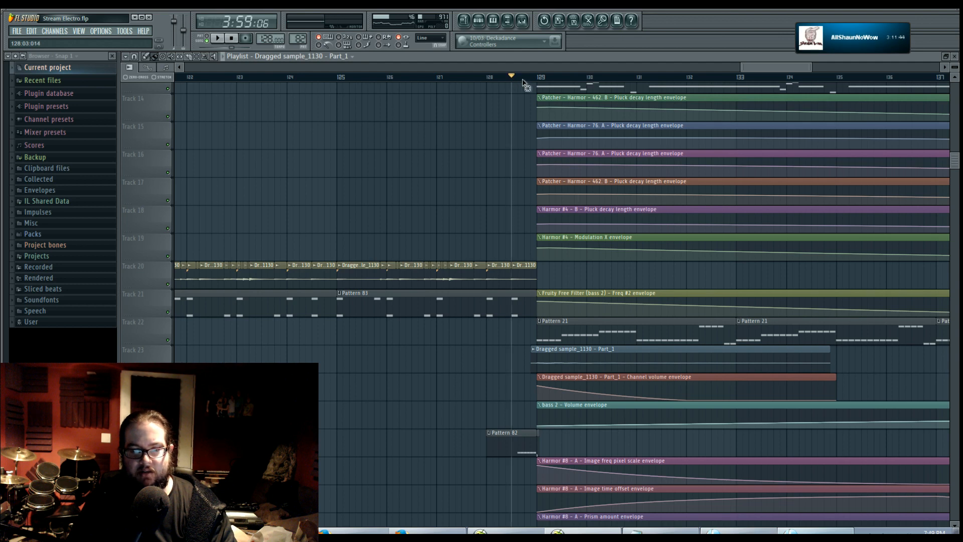
drag(523, 83, 830, 87)
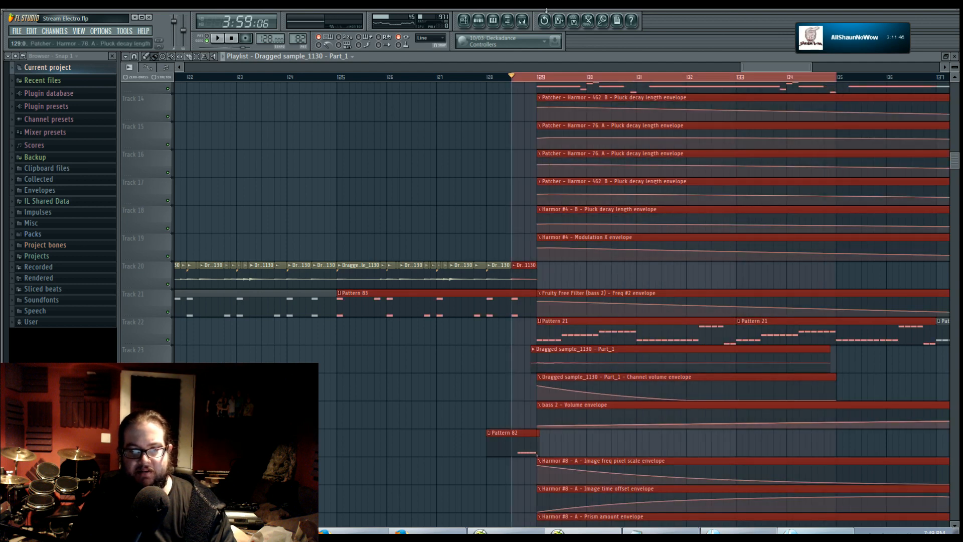
click(522, 21)
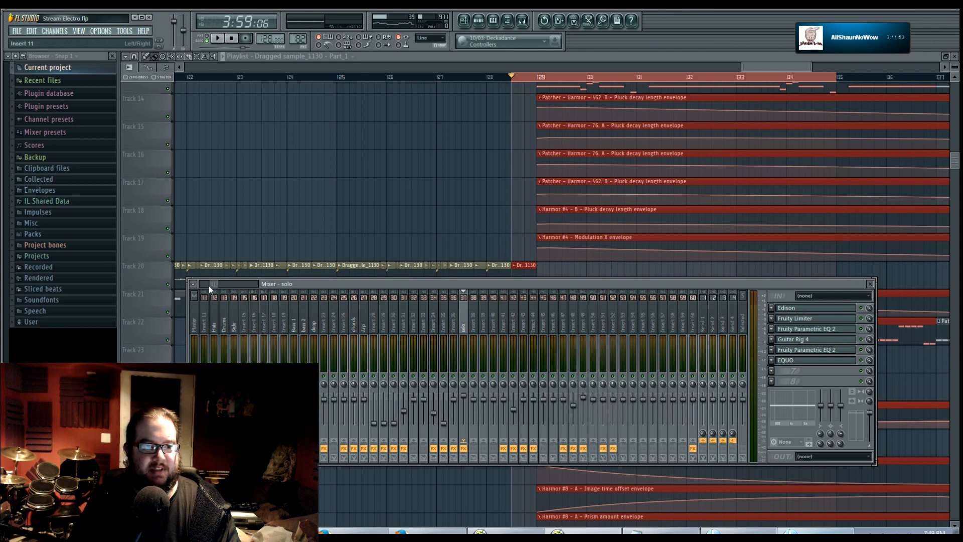
drag(209, 285, 207, 285)
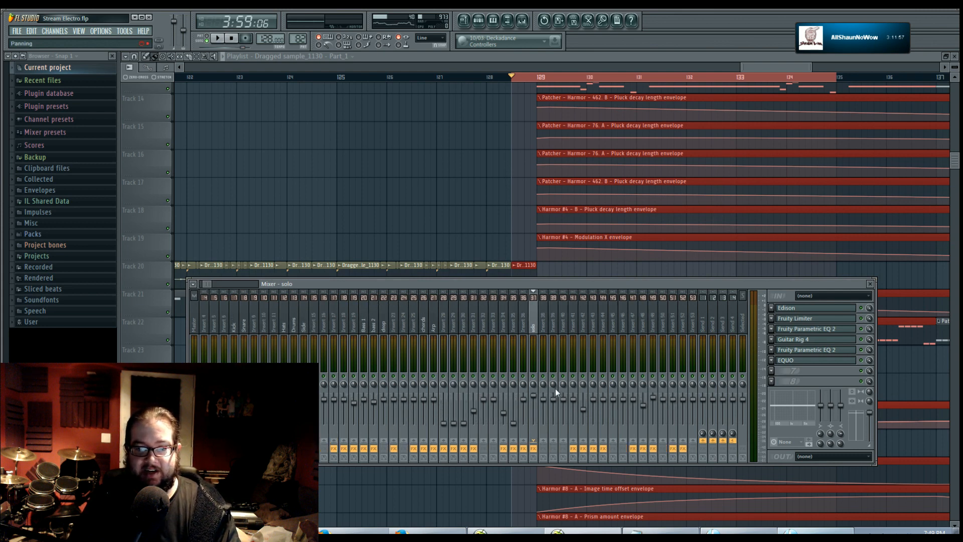
right_click(533, 396)
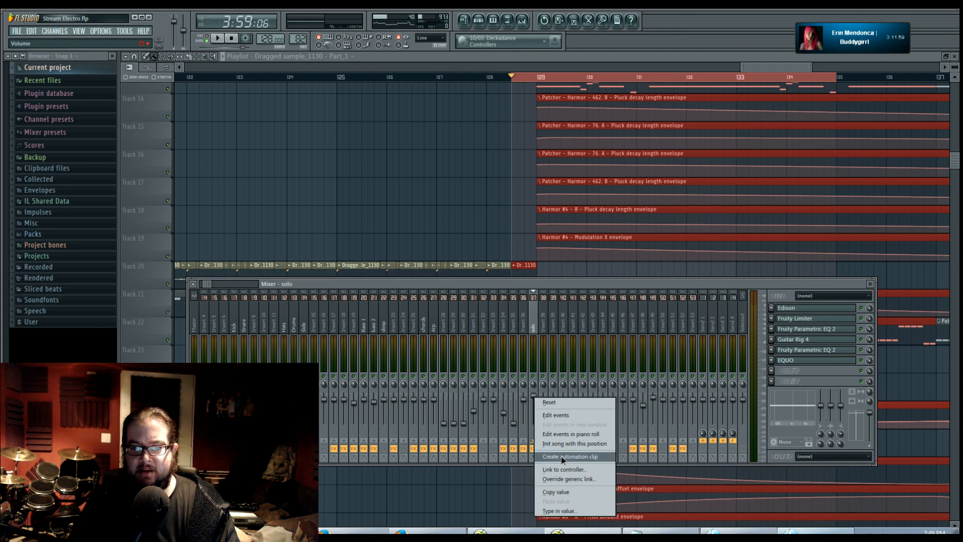
click(562, 457)
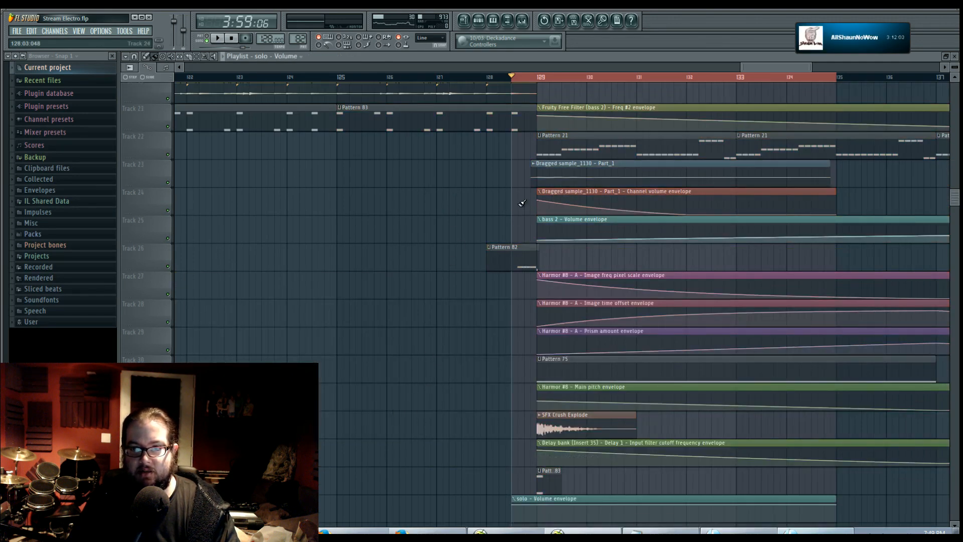
Step: Delete the dragged sample's channel volume envelope from Track 24 and shape the solo volume envelope with a curved dip from bar 129 to bar 133
right_click(551, 207)
drag(485, 304, 512, 411)
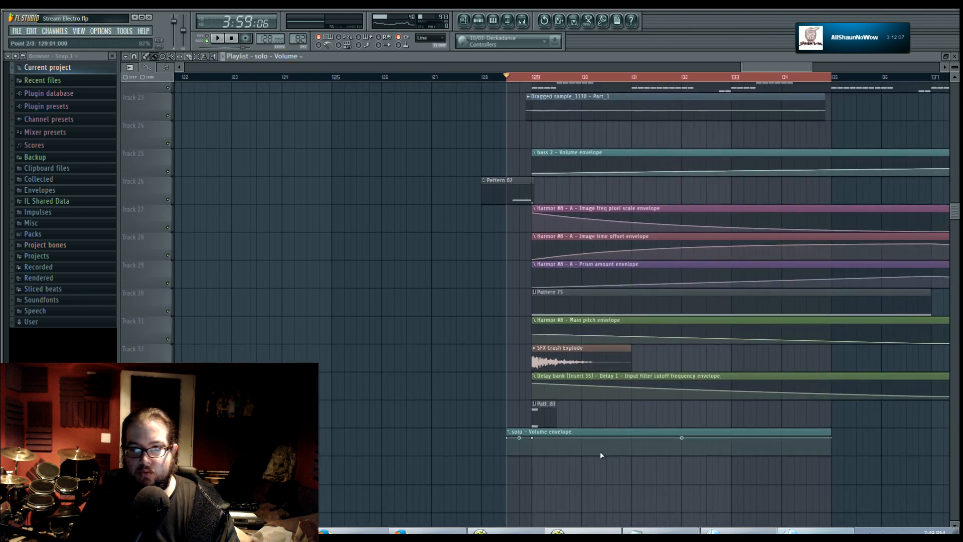
key(space)
right_click(732, 453)
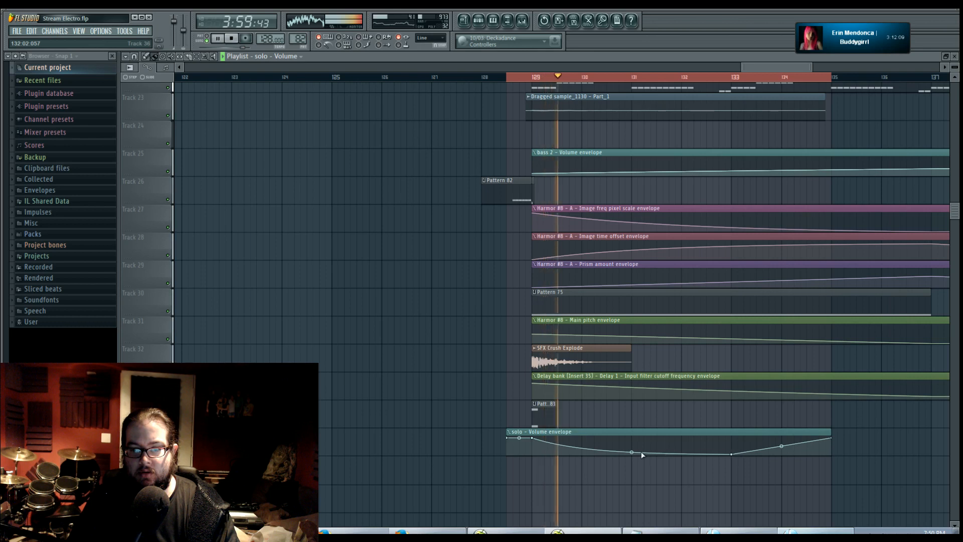
Step: Audition the reshaped solo volume envelope and open the channel settings of the Dragged sample_1130 clip on Track 23
key(space)
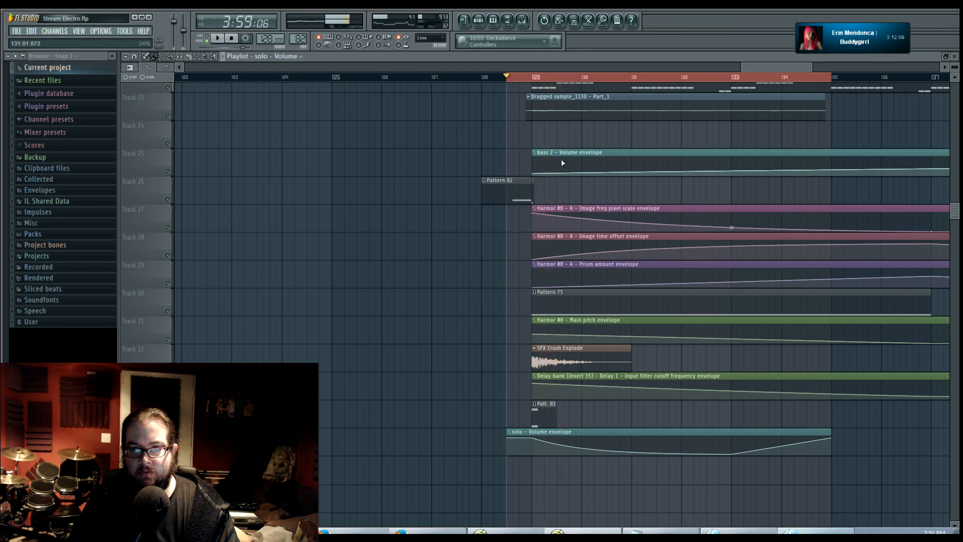
key(space)
click(544, 98)
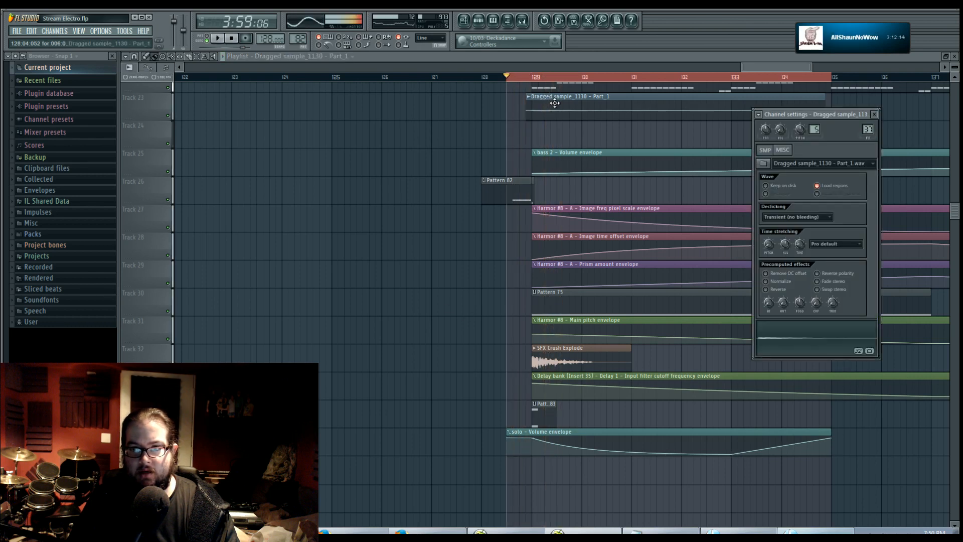
Step: Store the Dragged sample_1130 channel's current volume as its song start value and close the channel settings
right_click(781, 134)
click(821, 181)
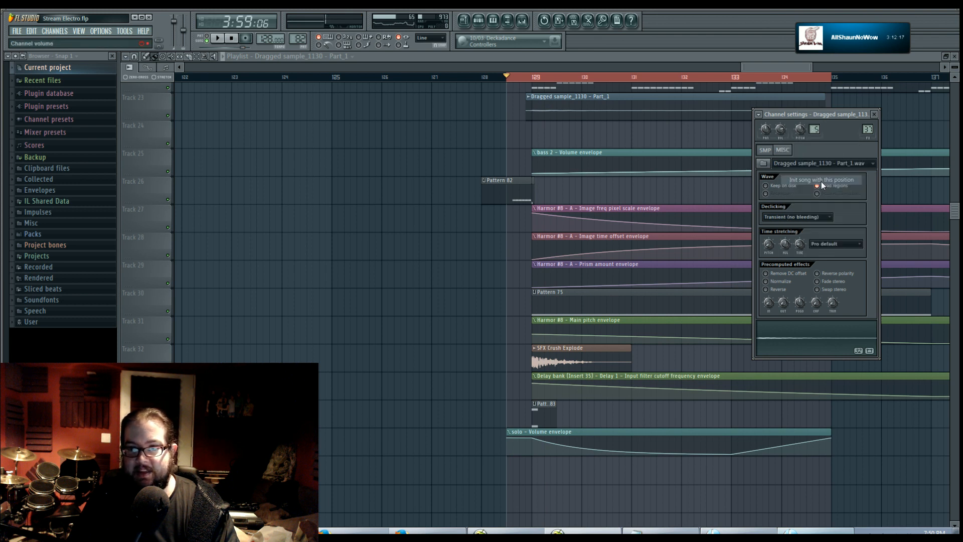
key(space)
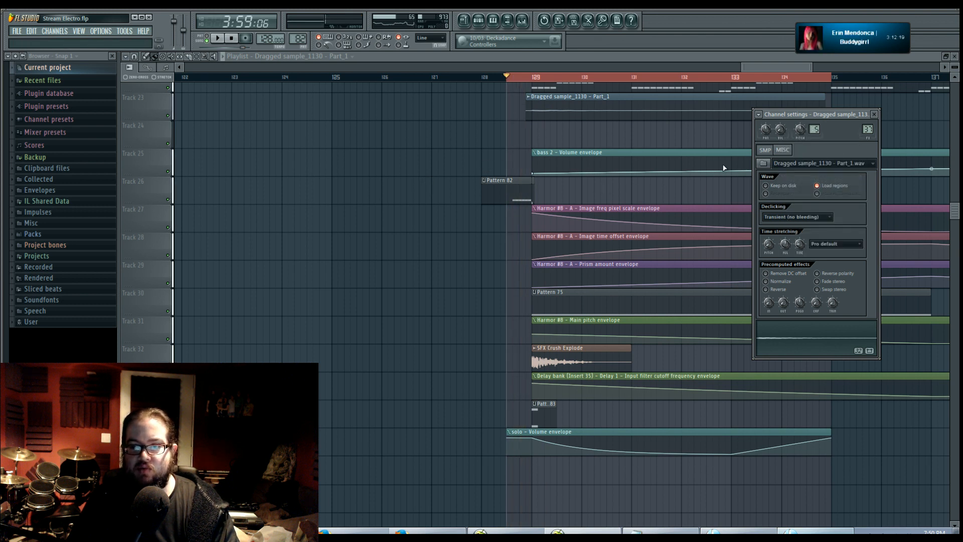
scroll(363, 281, down, 5)
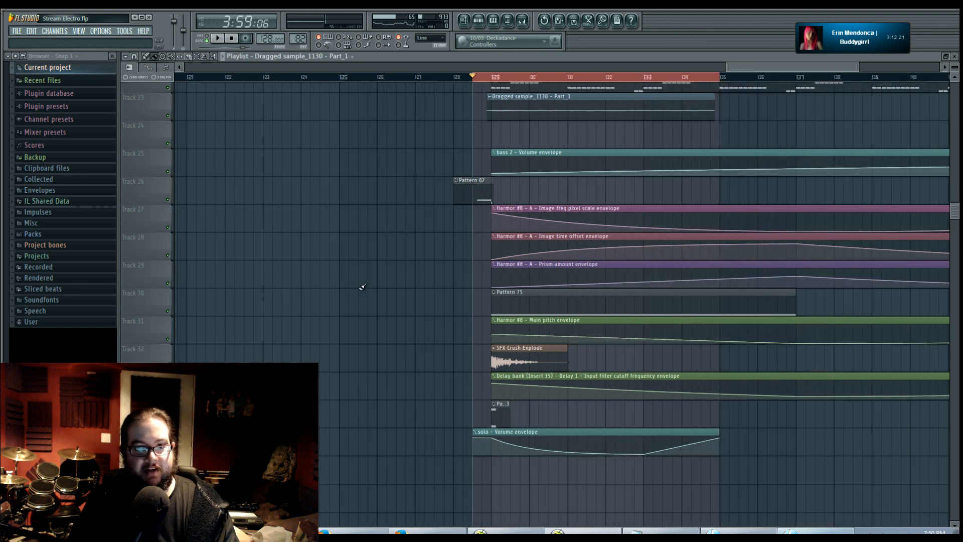
Step: Delete the Dragged sample volume envelope from Track 24 at bar 65 and play the transition from just before bar 65
scroll(463, 314, down, 3)
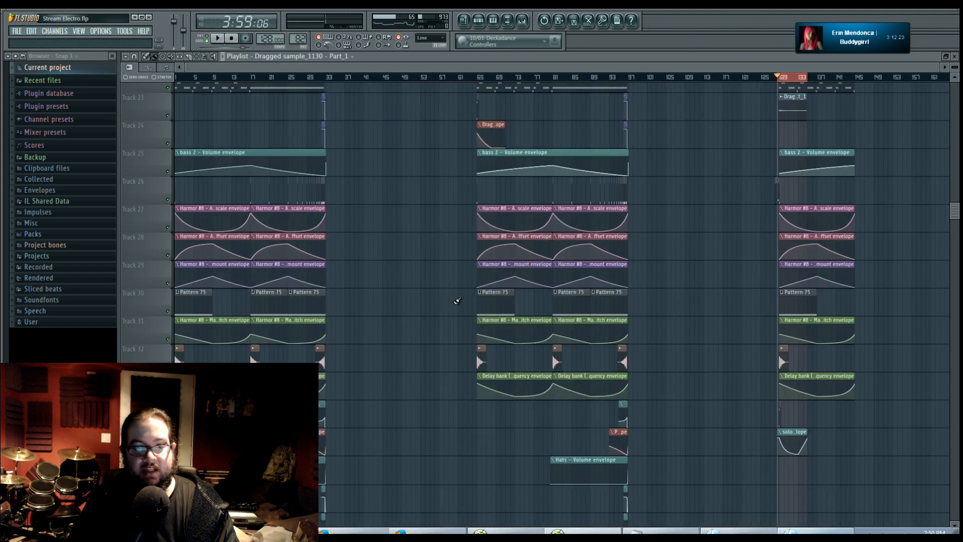
scroll(415, 421, up, 8)
scroll(391, 421, down, 2)
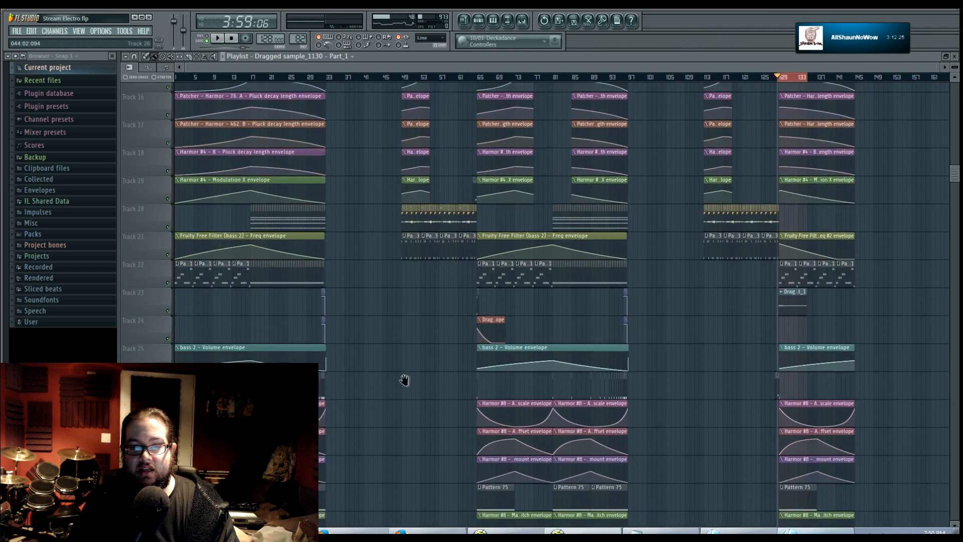
scroll(502, 301, down, 4)
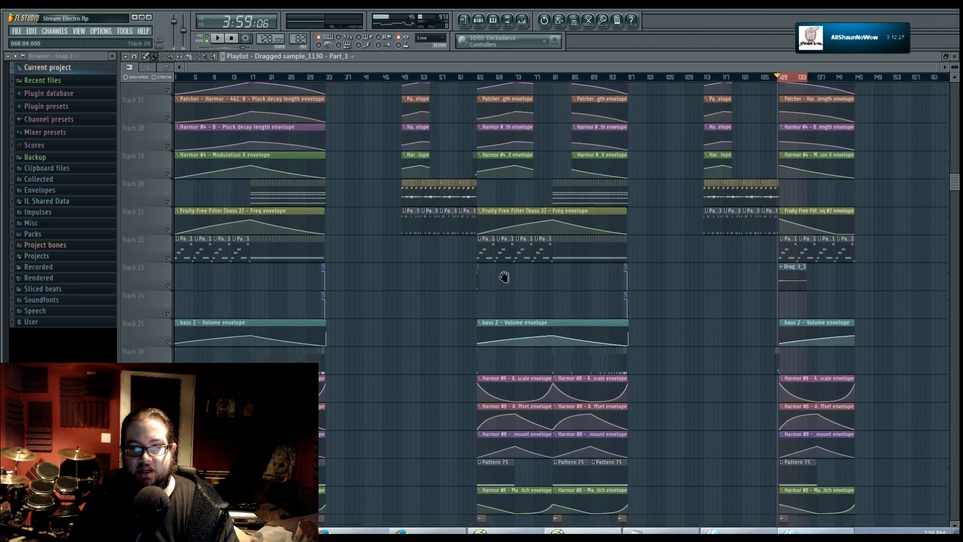
scroll(522, 240, up, 4)
click(473, 78)
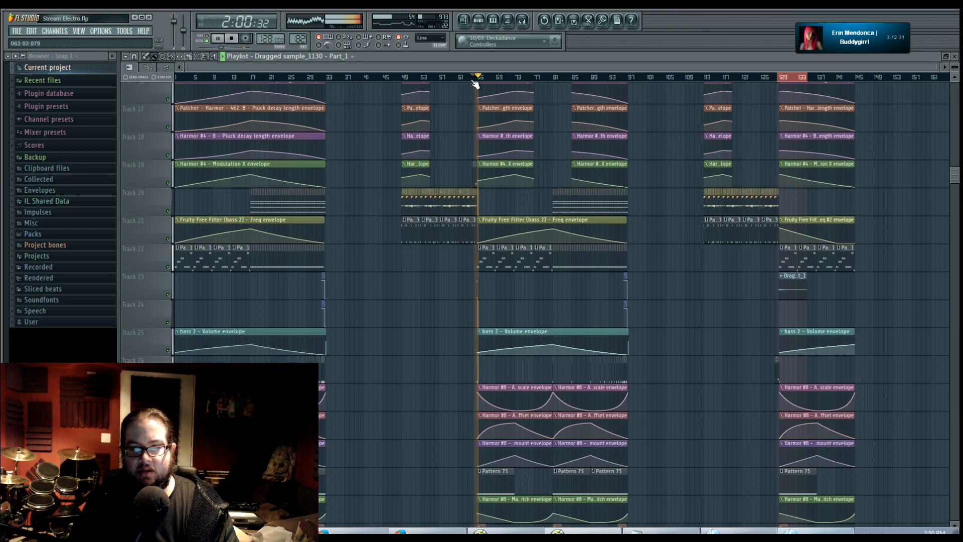
key(space)
Step: Audition the final section from bar 128 to check the Dragged sample and the solo volume envelope
drag(677, 295, 607, 249)
scroll(687, 302, up, 7)
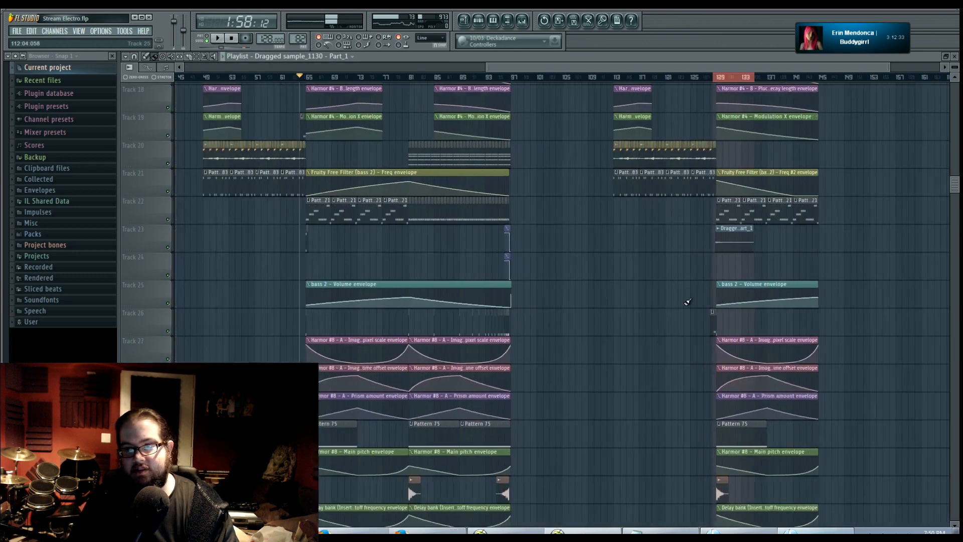
drag(669, 379, 520, 370)
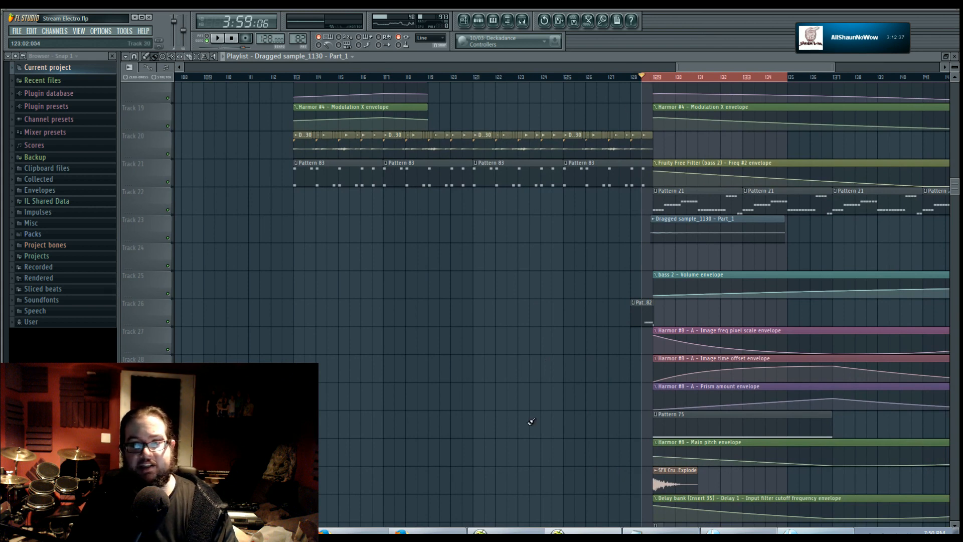
key(space)
drag(508, 428, 417, 251)
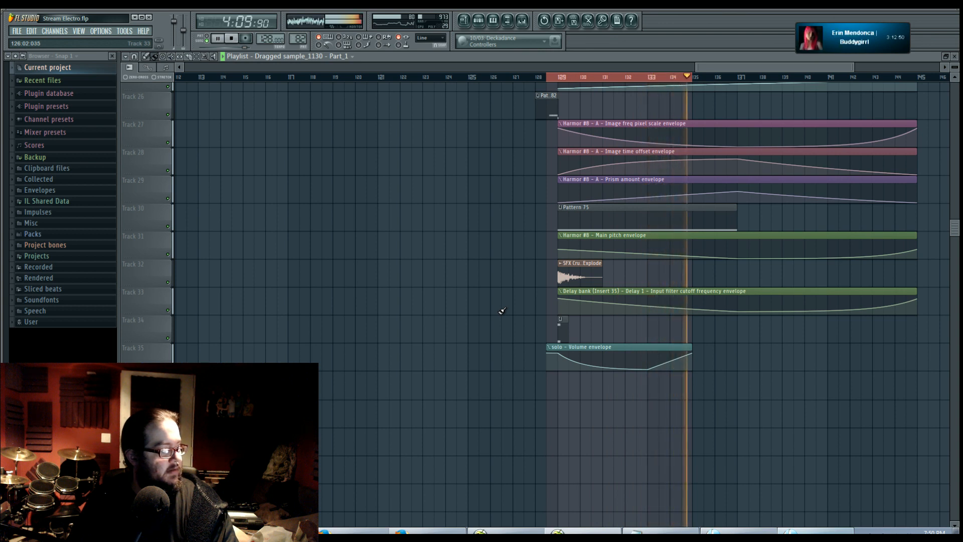
key(space)
Step: Clear the time selection over bars 128 to 135 and play the final section through to the end of the track
right_click(684, 78)
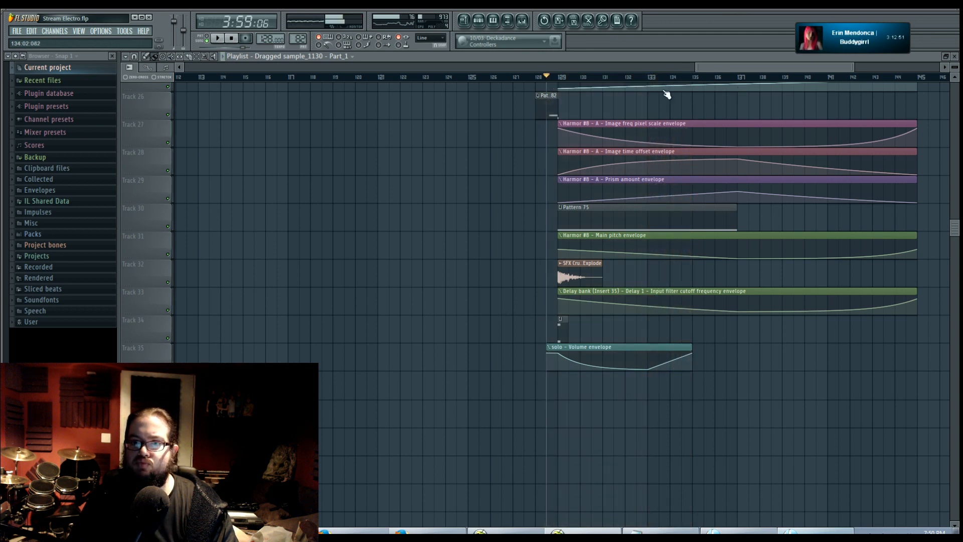
key(space)
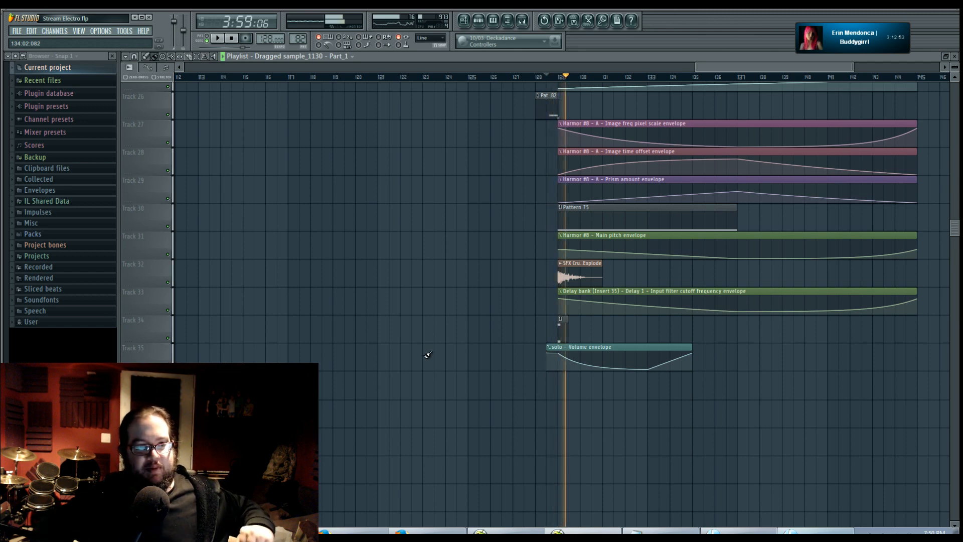
drag(303, 284, 348, 383)
drag(794, 245, 820, 390)
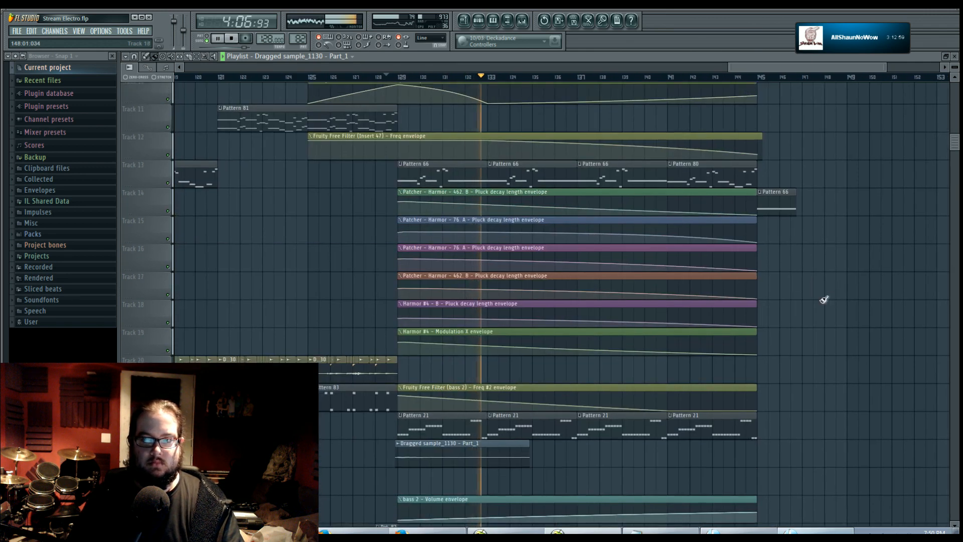
drag(824, 299, 798, 291)
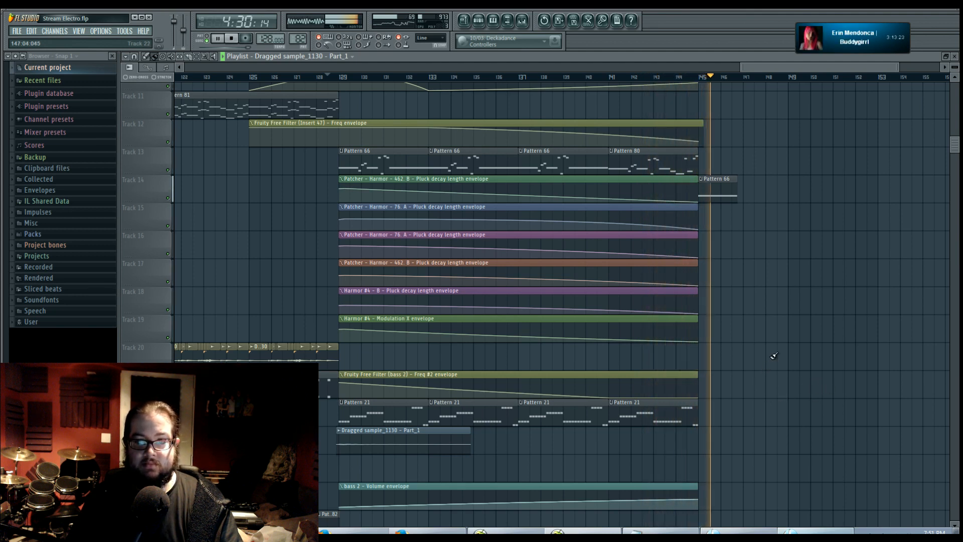
drag(794, 282, 623, 383)
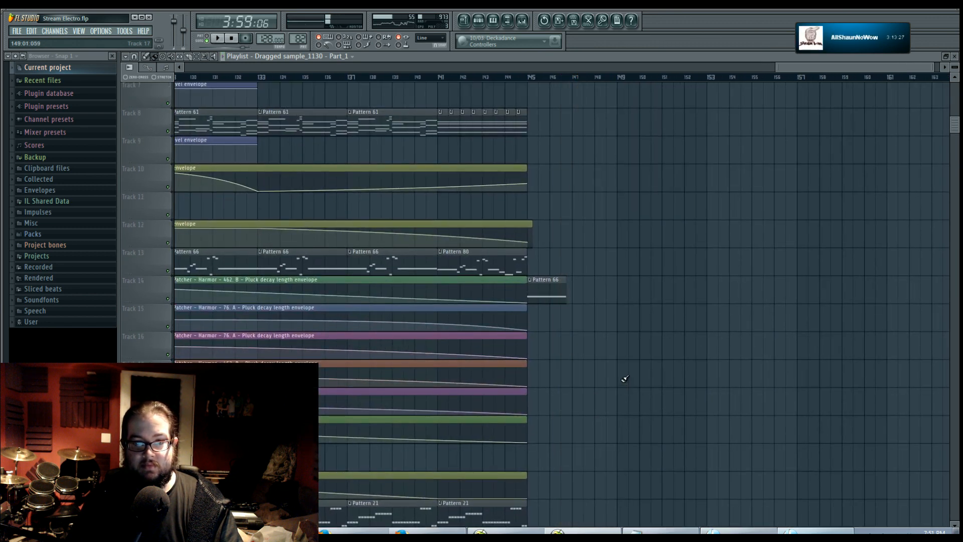
Step: Review the clips and automation on all playlist tracks across the whole arrangement
scroll(620, 379, down, 5)
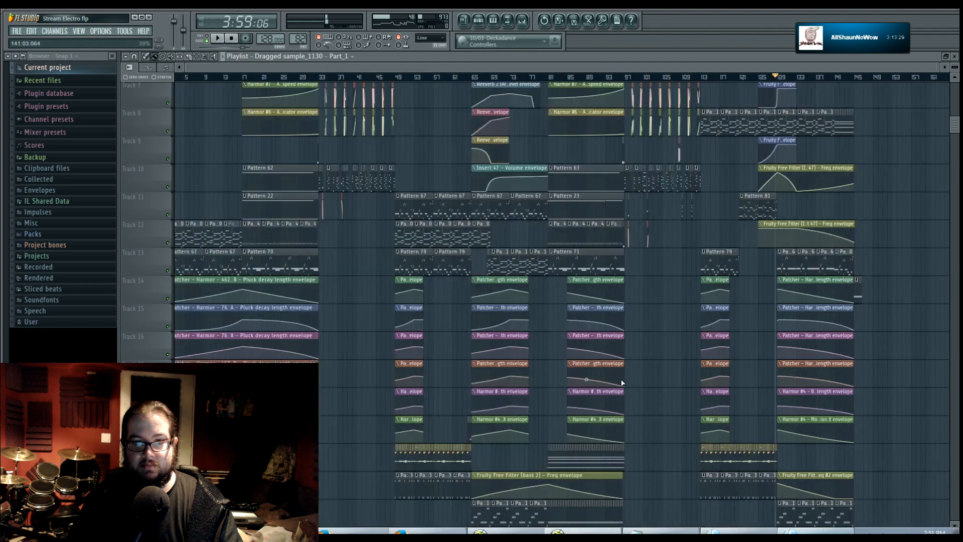
scroll(660, 386, up, 6)
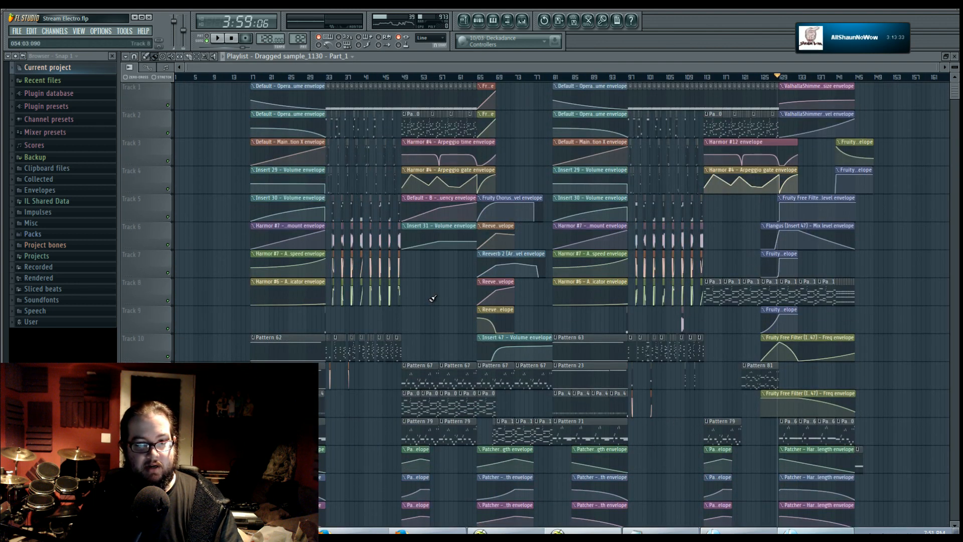
scroll(432, 298, down, 11)
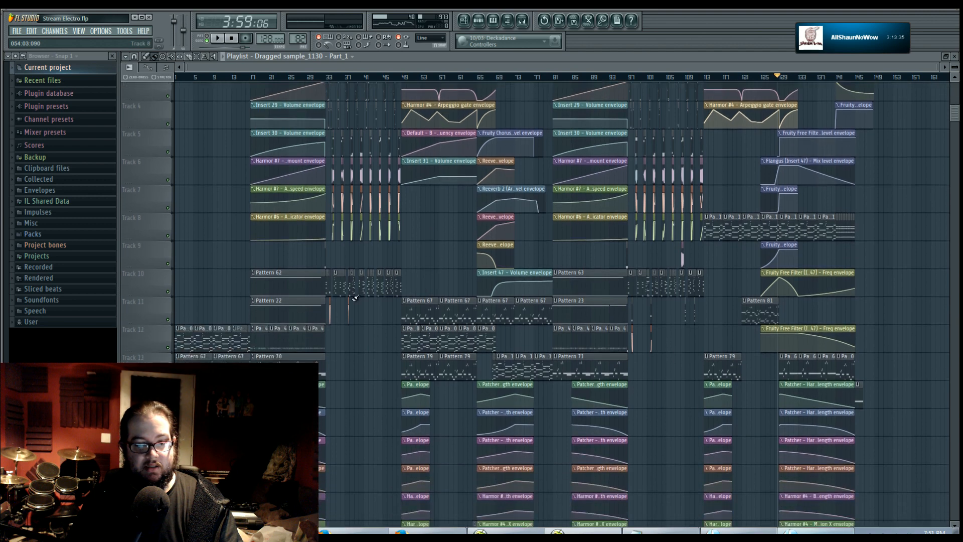
scroll(359, 308, down, 15)
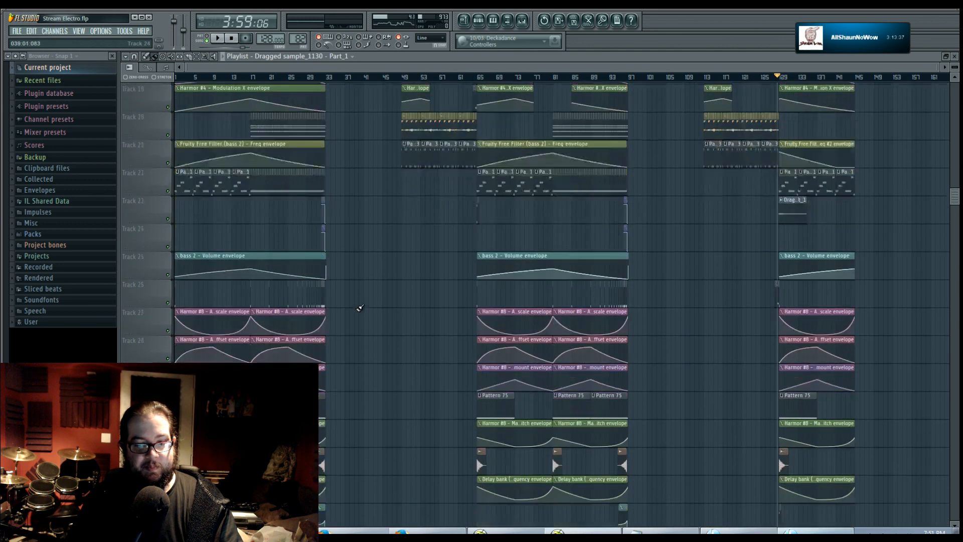
scroll(368, 312, down, 11)
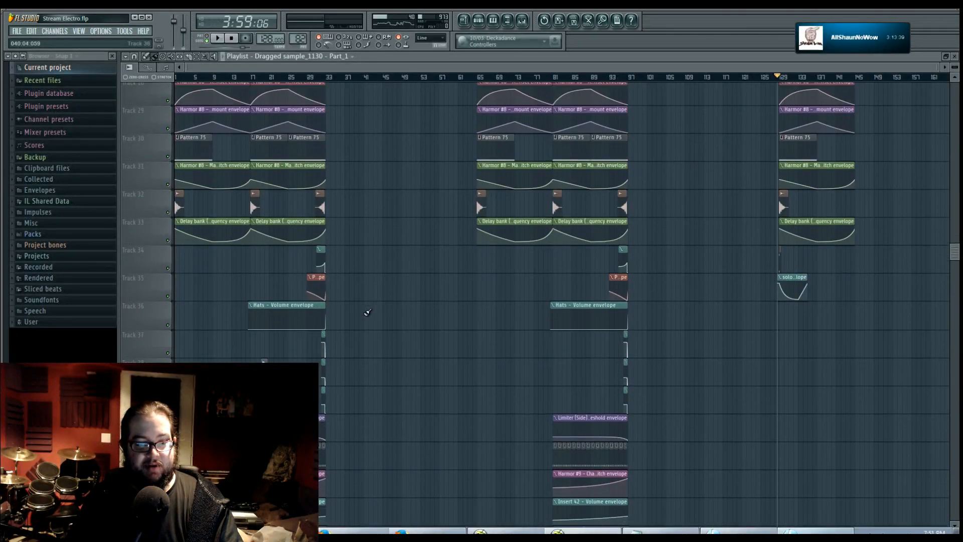
scroll(369, 313, up, 20)
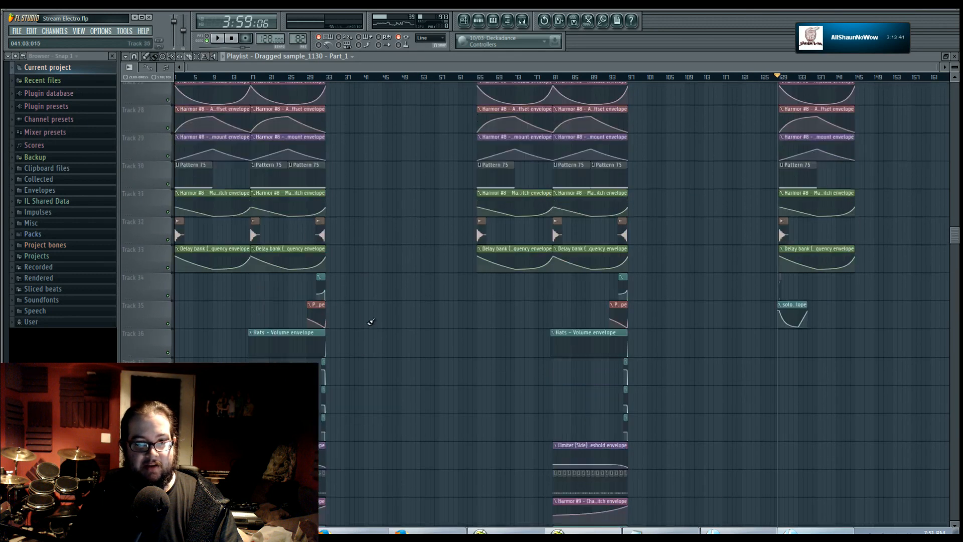
scroll(372, 322, up, 3)
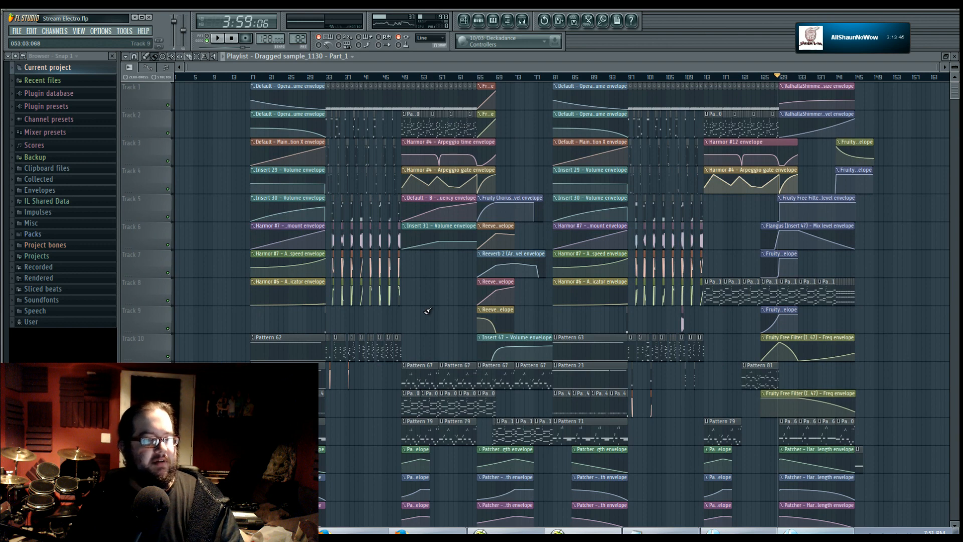
Step: Show the Master mixer track and open its Maximus effect
click(522, 21)
click(195, 315)
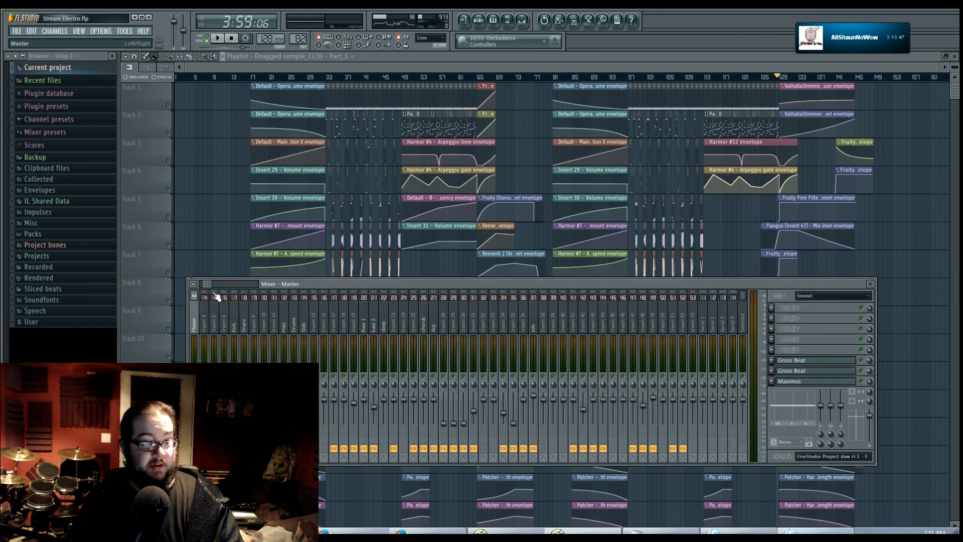
drag(206, 285, 202, 284)
click(784, 382)
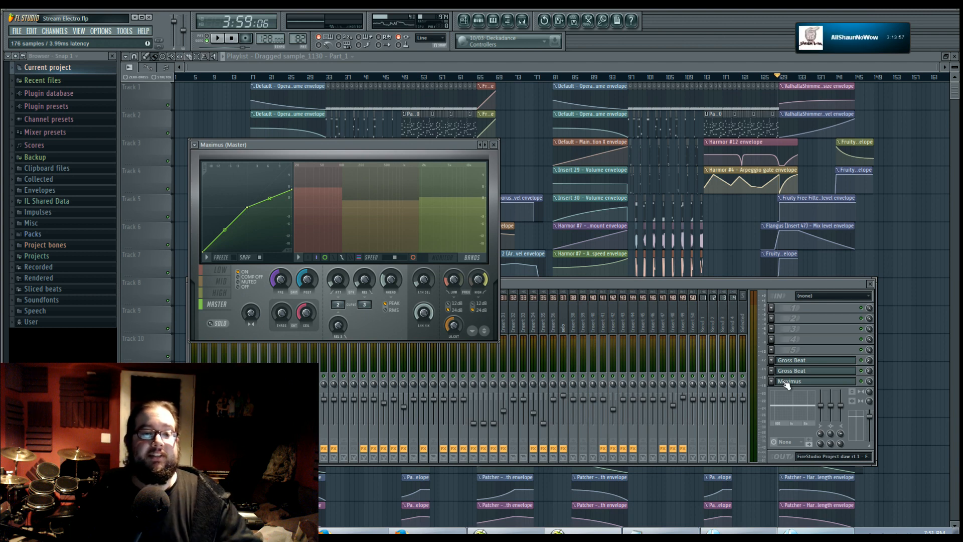
drag(368, 145, 420, 155)
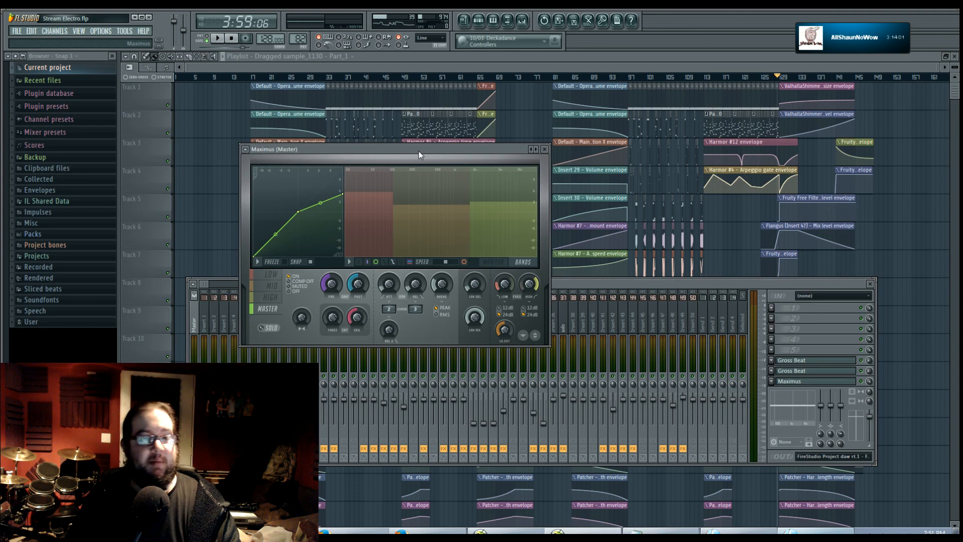
mouse_move(412, 156)
mouse_down()
mouse_move(408, 164)
mouse_move(406, 153)
mouse_up()
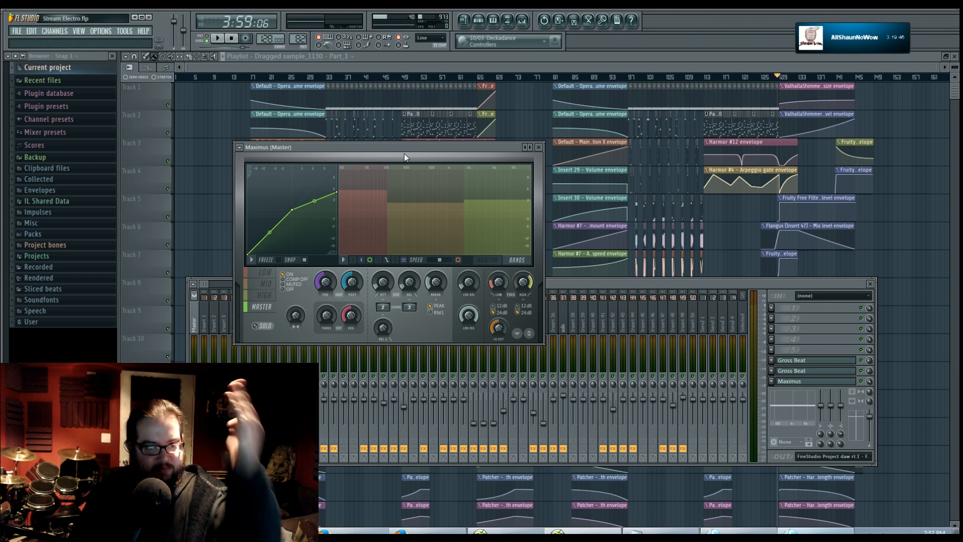
drag(404, 157, 460, 155)
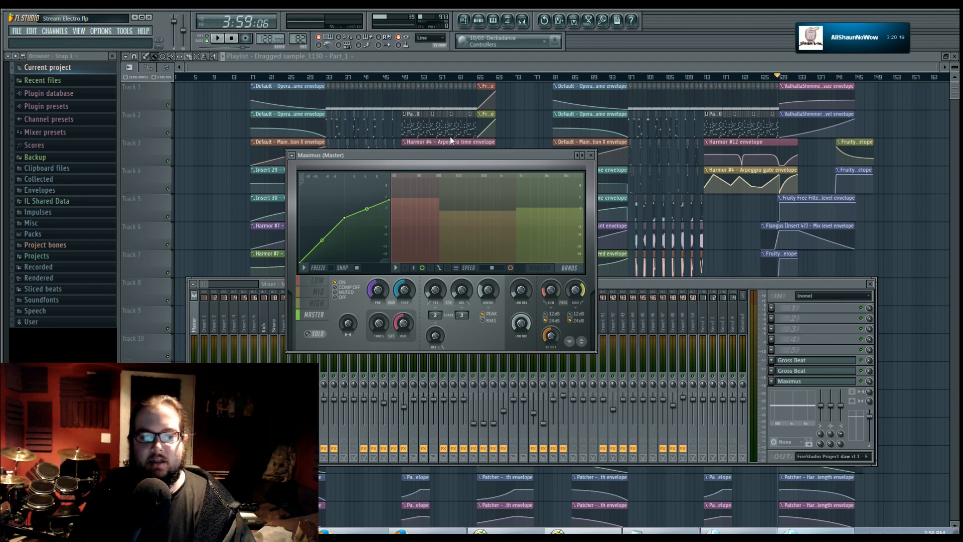
drag(388, 155, 429, 117)
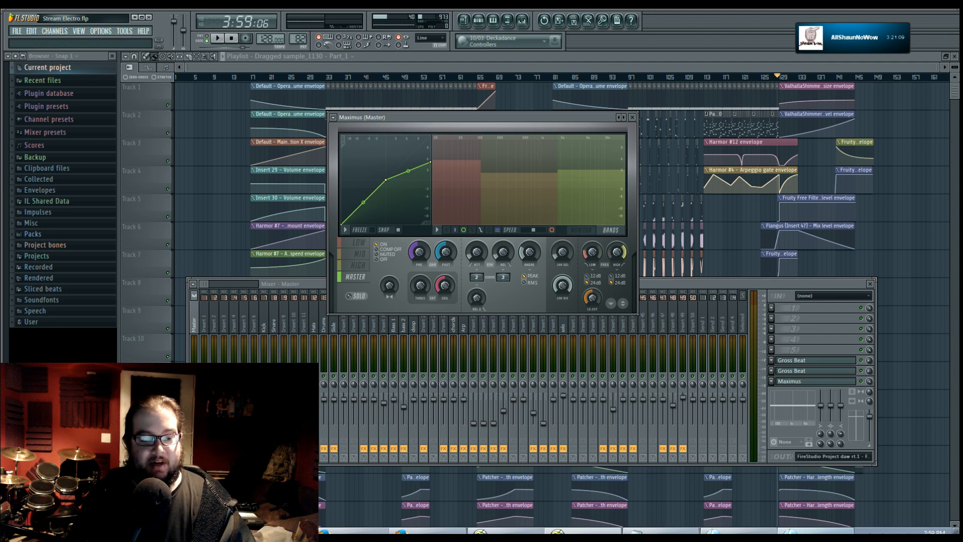
Step: Switch to the live streaming application and bring up its list of broadcast channels
click(185, 531)
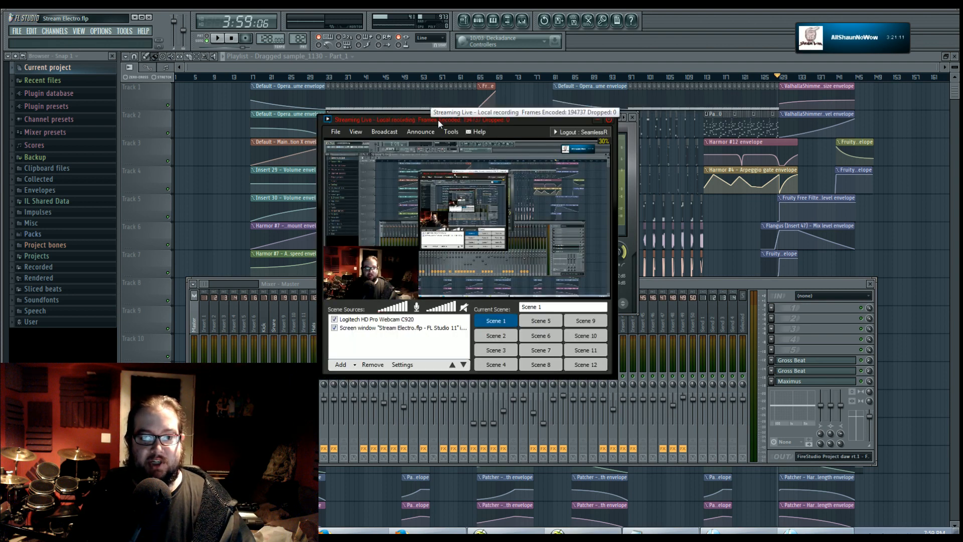
drag(438, 120, 456, 120)
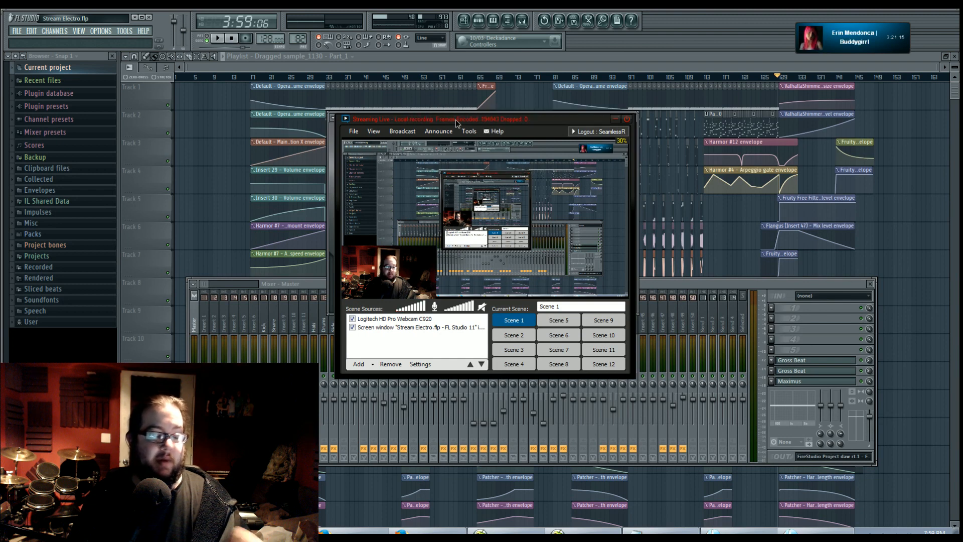
drag(456, 123, 456, 119)
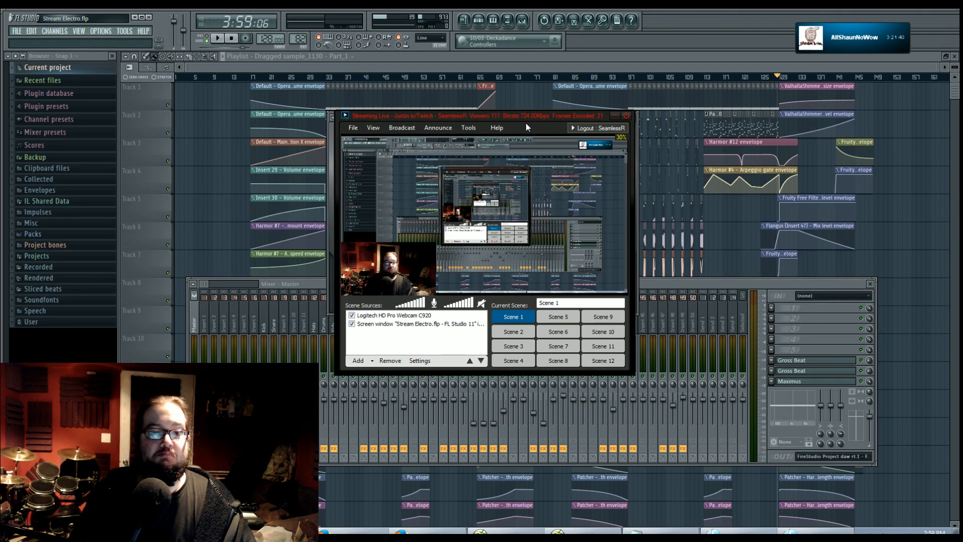
click(390, 130)
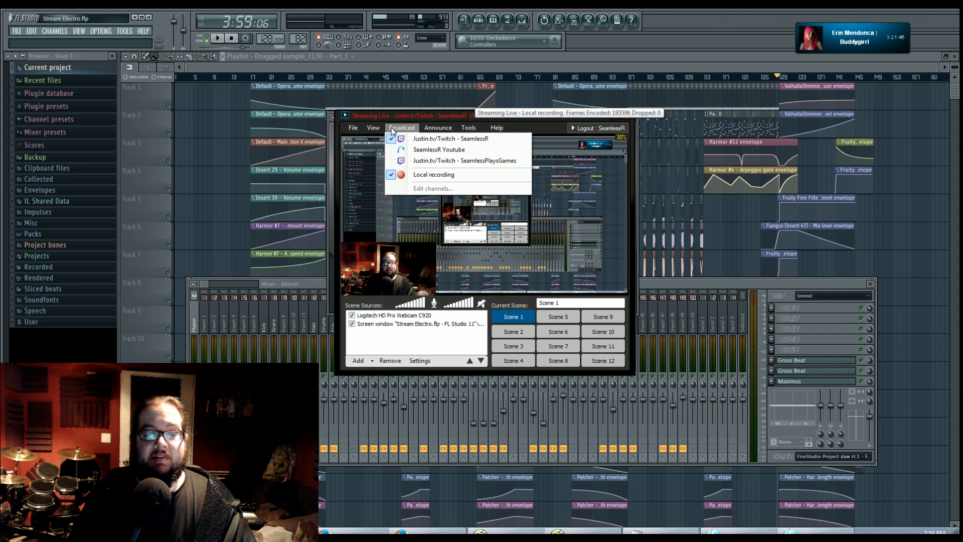
click(391, 129)
click(399, 129)
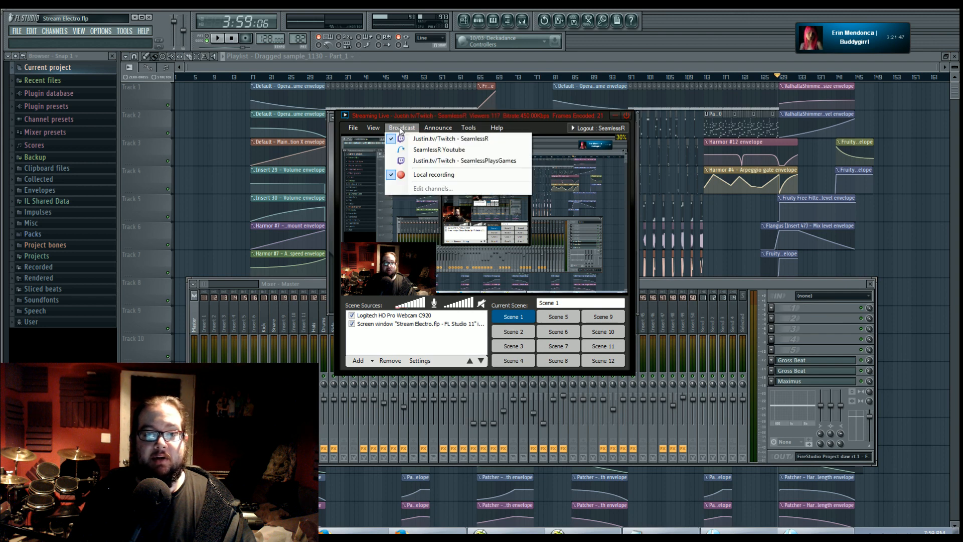